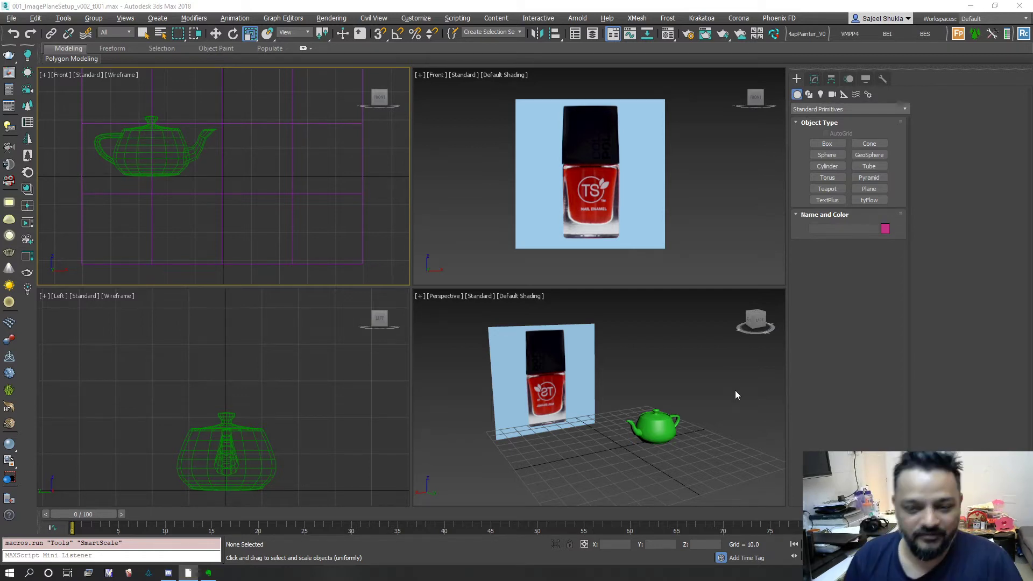
Switch to Photoshop, view the DSC_0203.NEF photo and the ModelingRef_Edit.psd reference, and return to 3ds Max.
{"action": "left_click", "coordinate": [456, 415]}
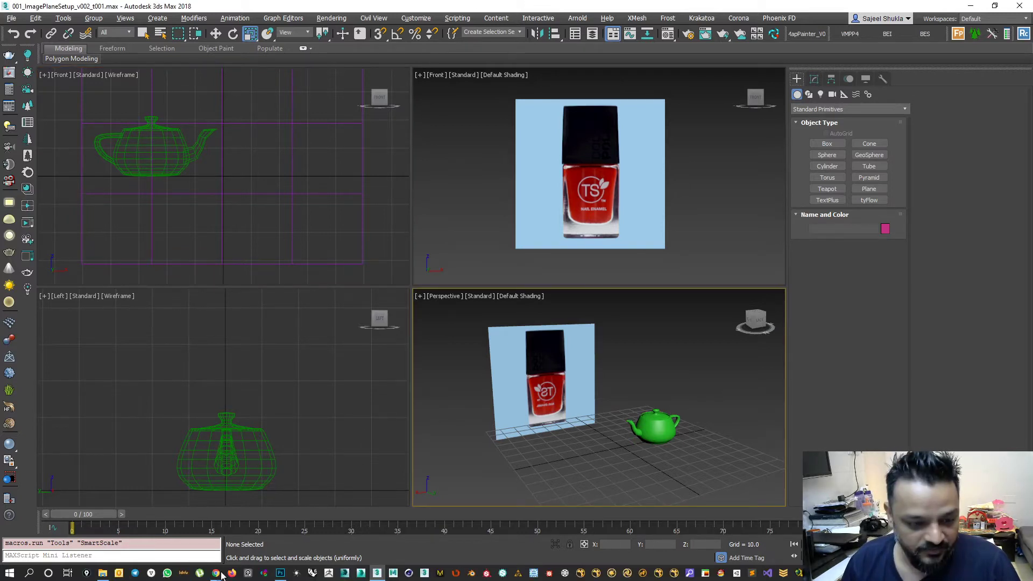
{"action": "left_click", "coordinate": [280, 572]}
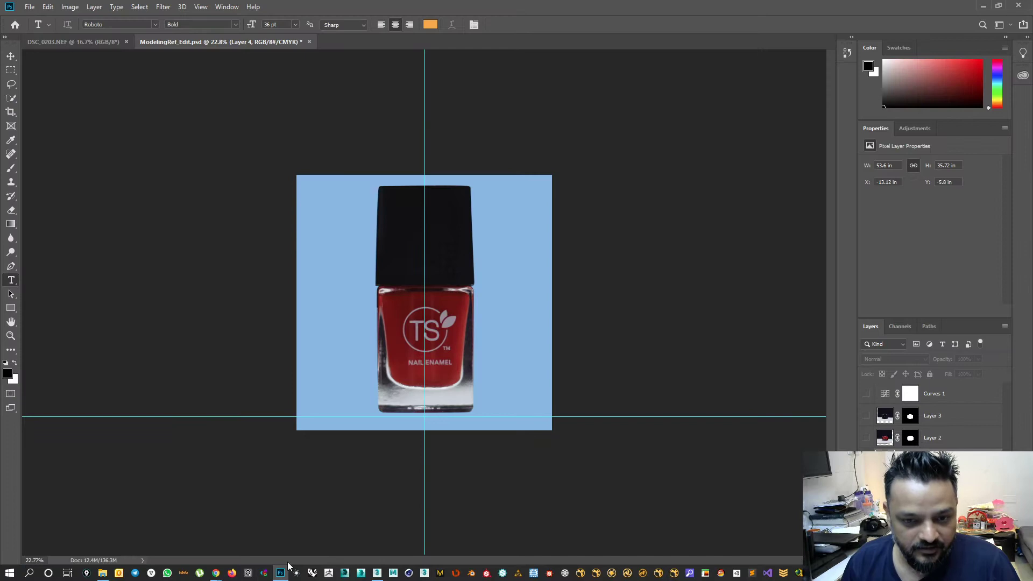
{"action": "left_click", "coordinate": [101, 45]}
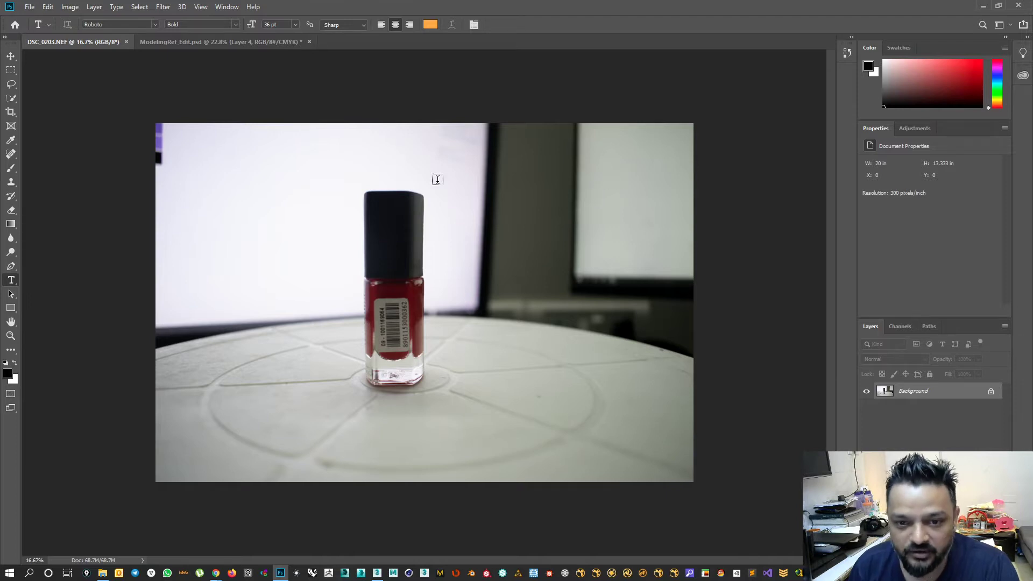
{"action": "left_click", "coordinate": [225, 41]}
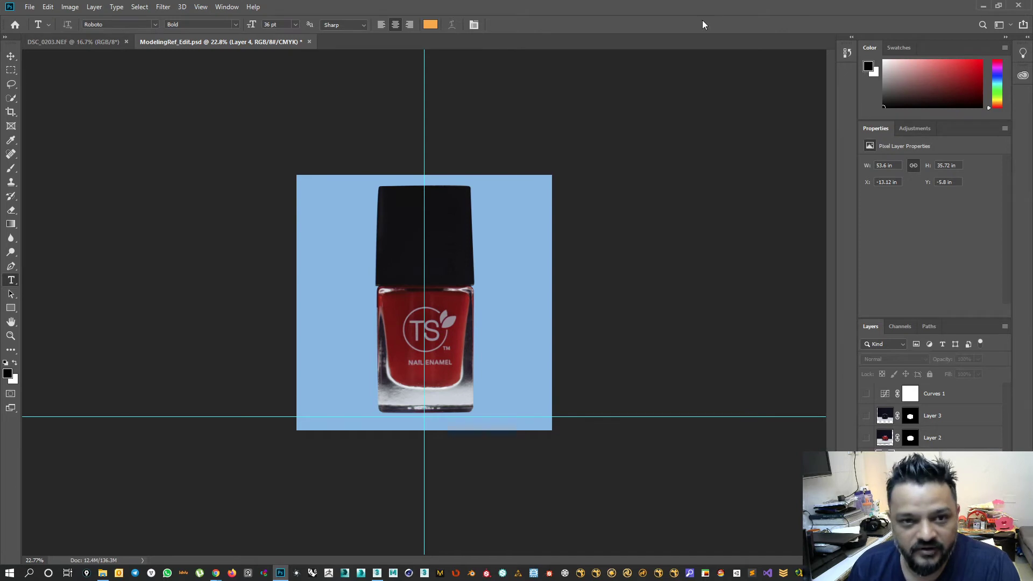
{"action": "left_click", "coordinate": [982, 6]}
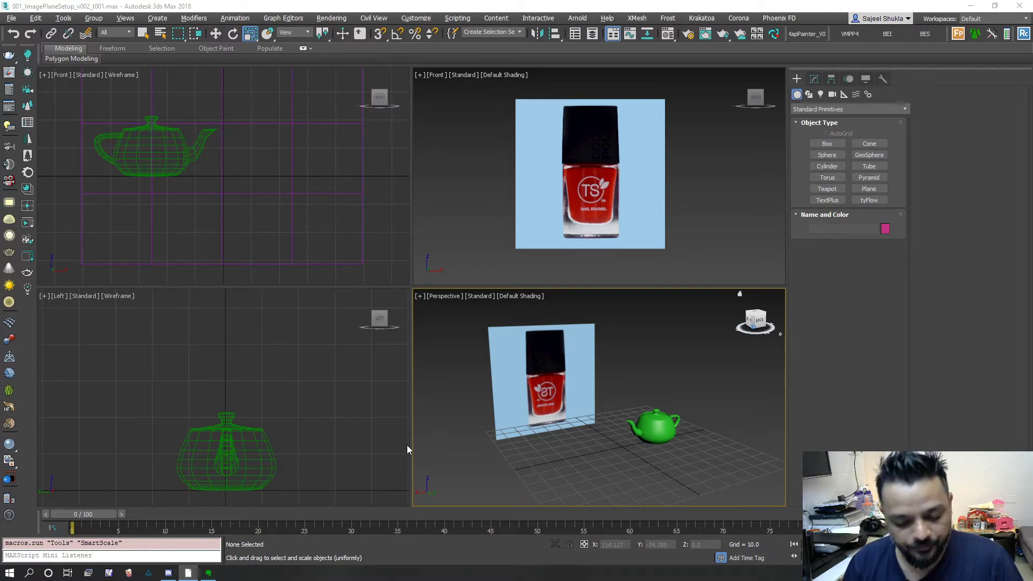
Change the wireframe Front viewport to the Top view.
{"action": "middle_click_drag", "start_coordinate": [560, 437], "coordinate": [571, 383], "text": "alt"}
{"action": "scroll", "coordinate": [571, 379], "scroll_direction": "down", "scroll_amount": 3}
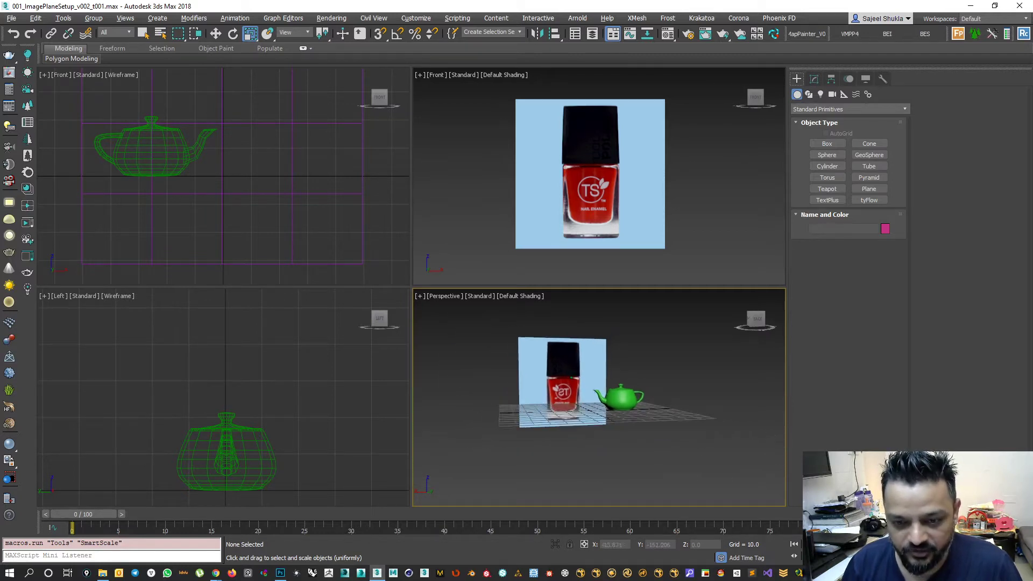
{"action": "scroll", "coordinate": [571, 379], "scroll_direction": "up", "scroll_amount": 5}
{"action": "scroll", "coordinate": [571, 379], "scroll_direction": "down", "scroll_amount": 3}
{"action": "scroll", "coordinate": [571, 377], "scroll_direction": "up", "scroll_amount": 1}
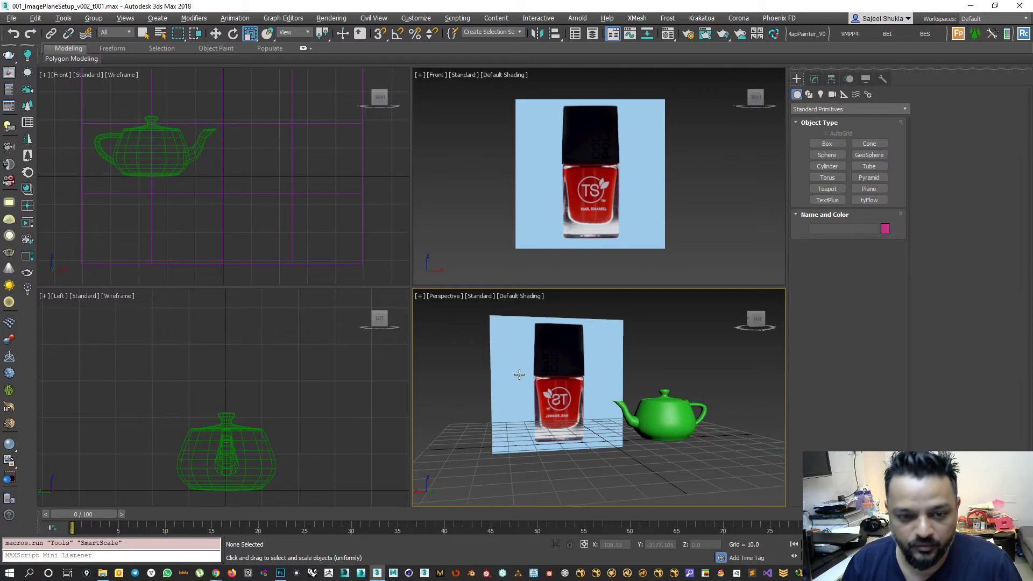
{"action": "left_click", "coordinate": [257, 172]}
{"action": "key", "text": "t"}
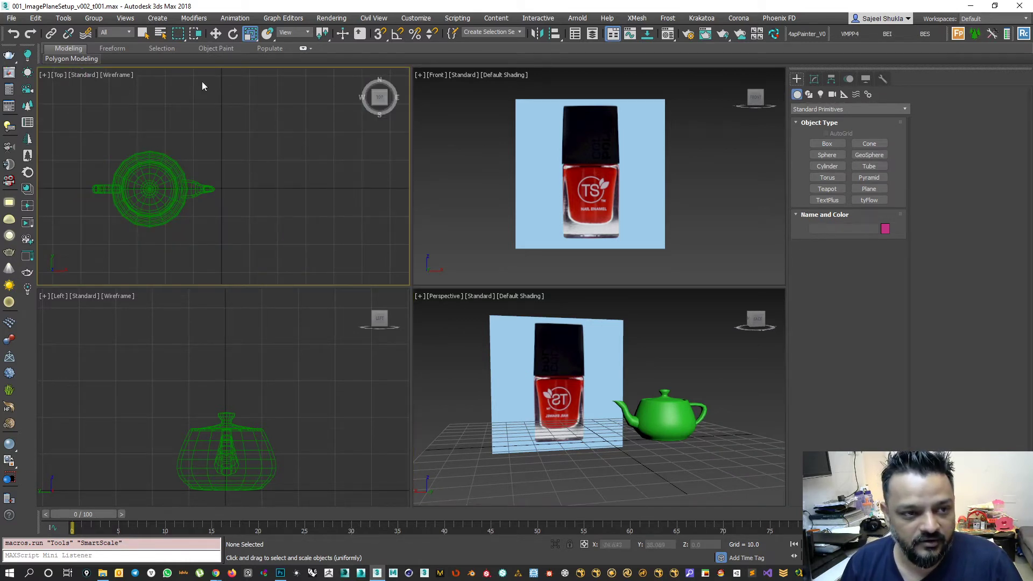
Maximize the Left viewport, restore the four-viewport layout, and make the Top viewport active.
{"action": "left_click", "coordinate": [476, 180]}
{"action": "left_click", "coordinate": [347, 322]}
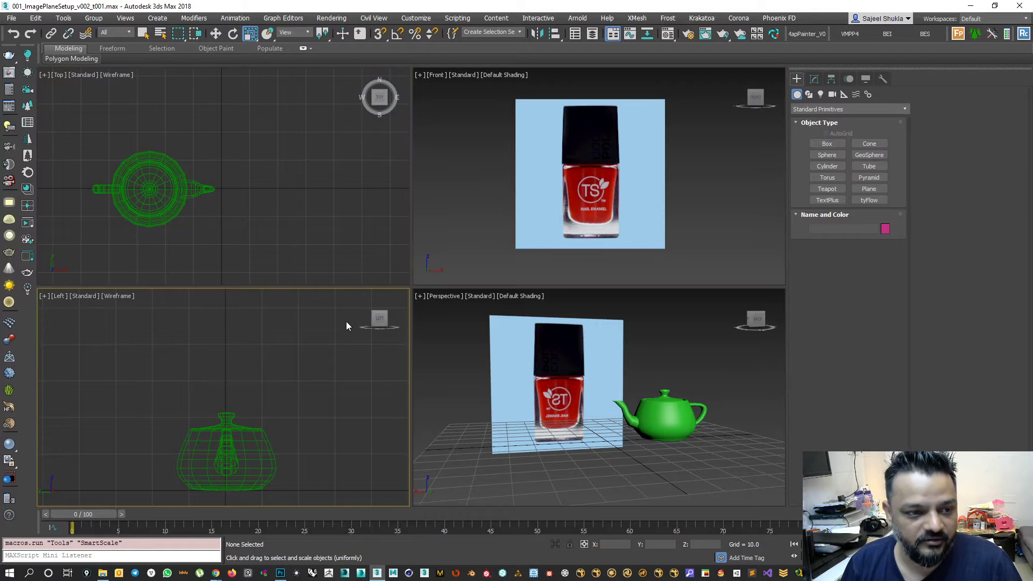
{"action": "key", "text": "alt+w"}
{"action": "key", "text": "alt+w"}
{"action": "left_click", "coordinate": [384, 251]}
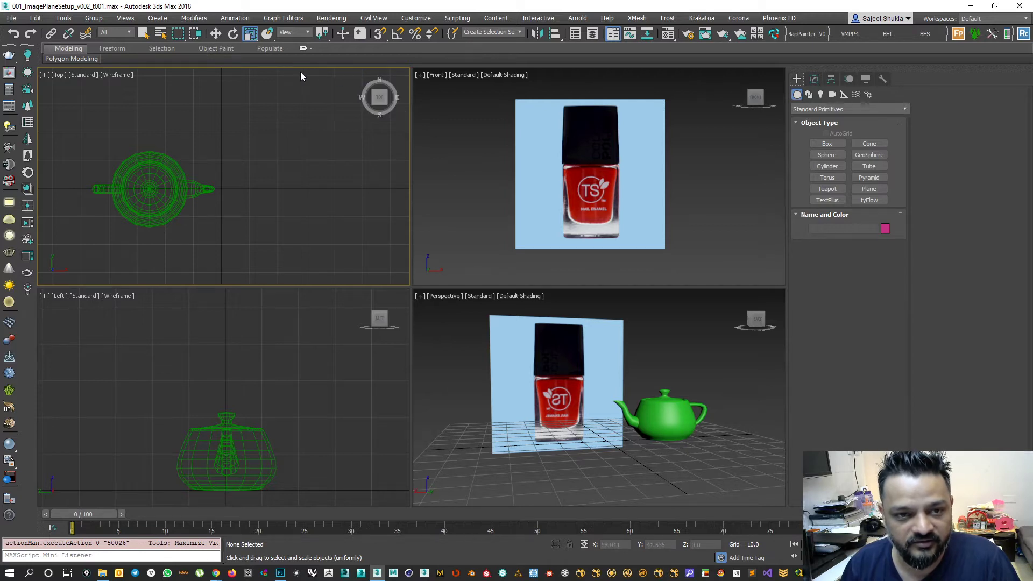
Make the Front, Top, Left and Perspective viewports active one after another, ending on the Left viewport.
{"action": "left_click", "coordinate": [442, 160]}
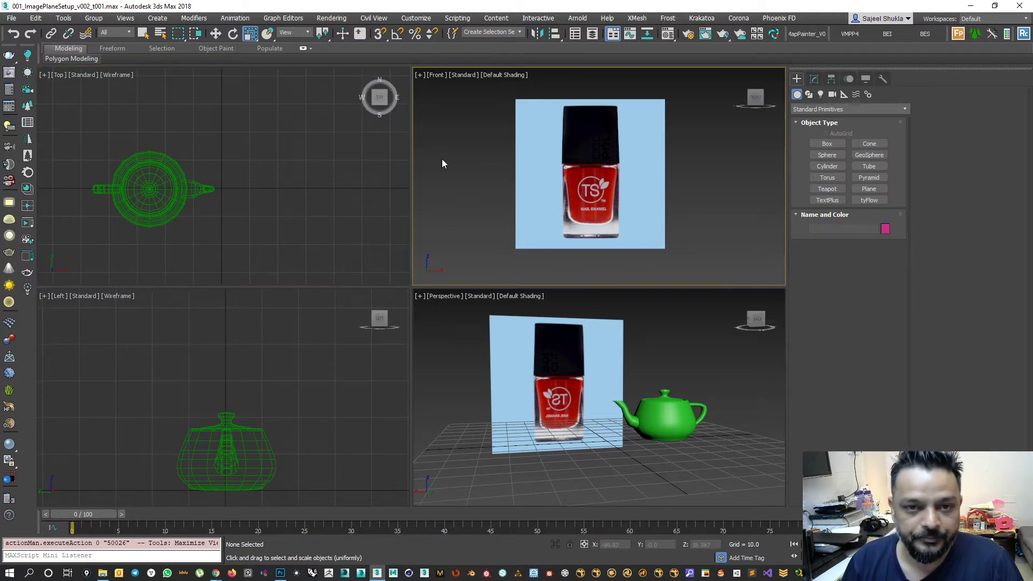
{"action": "left_click", "coordinate": [231, 199]}
{"action": "left_click", "coordinate": [376, 312]}
{"action": "left_click", "coordinate": [466, 331]}
{"action": "left_click", "coordinate": [452, 163]}
{"action": "left_click", "coordinate": [353, 216]}
{"action": "left_click", "coordinate": [320, 374]}
{"action": "left_click", "coordinate": [447, 386]}
{"action": "left_click", "coordinate": [446, 224]}
{"action": "left_click", "coordinate": [355, 223]}
{"action": "left_click", "coordinate": [371, 419]}
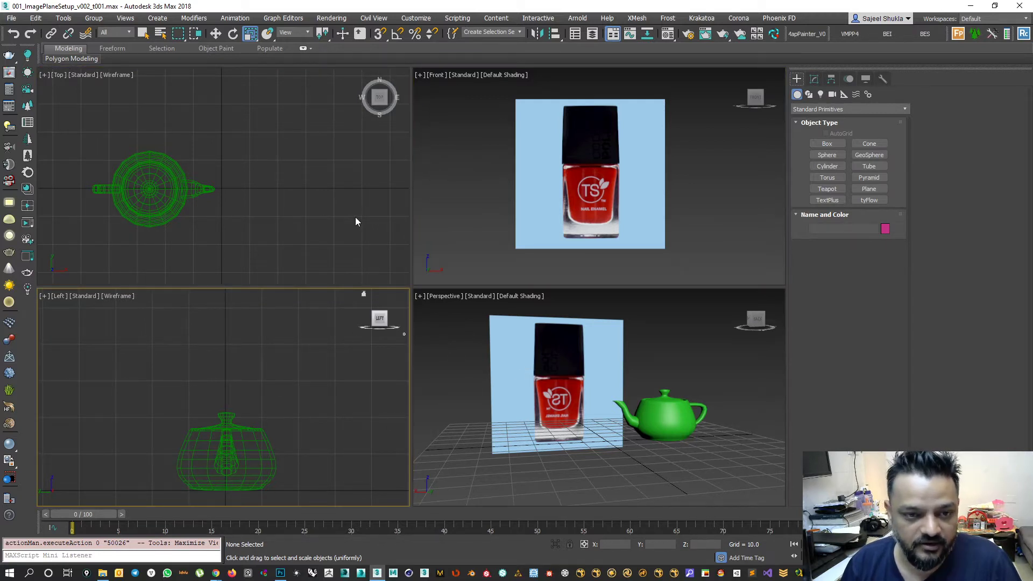
Maximize the Top viewport, restore the four-viewport layout, and inspect the teapot from above at different zoom levels.
{"action": "left_click", "coordinate": [336, 207]}
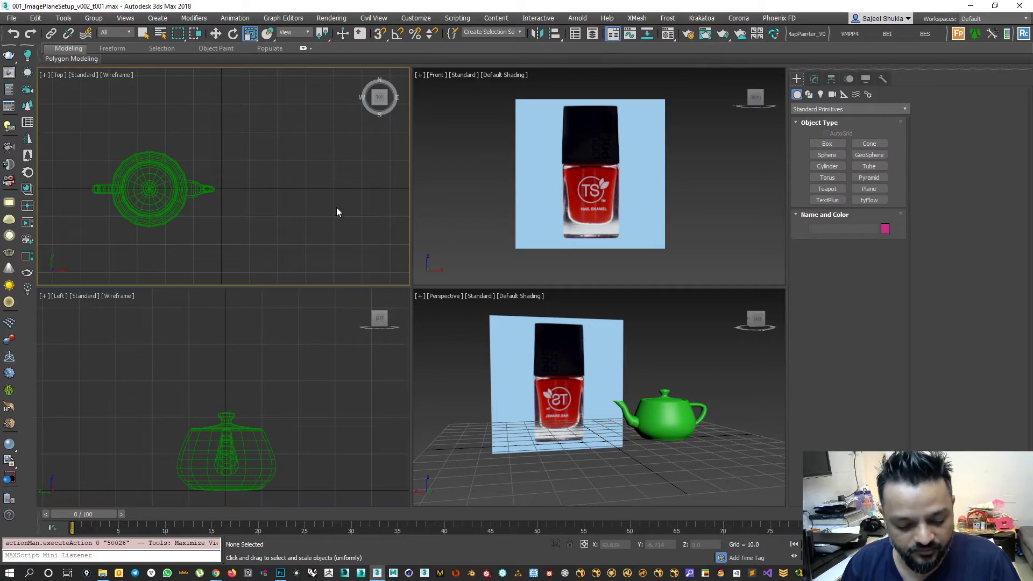
{"action": "key", "text": "alt+w"}
{"action": "key", "text": "alt+w"}
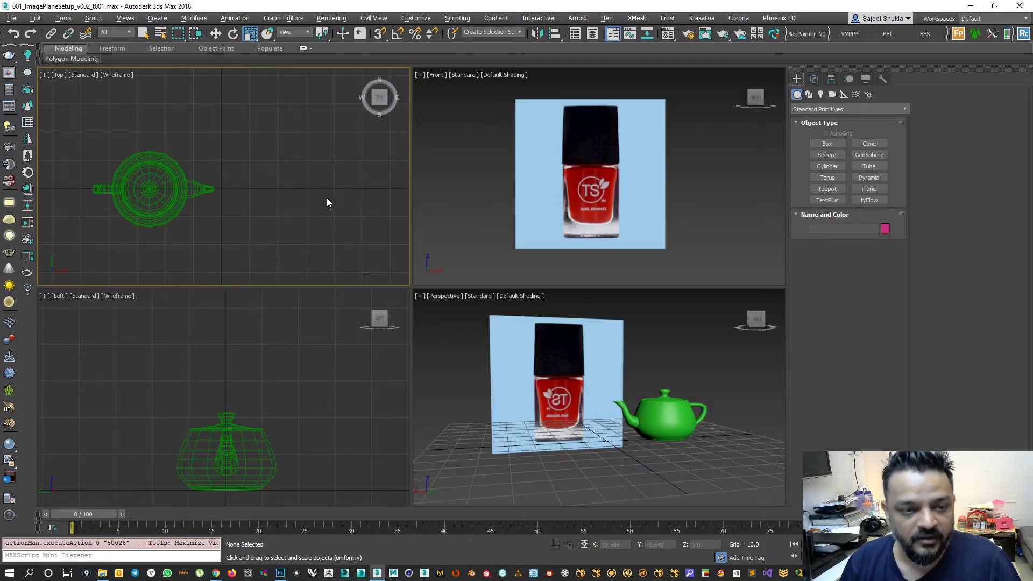
{"action": "scroll", "coordinate": [315, 174], "scroll_direction": "down", "scroll_amount": 2}
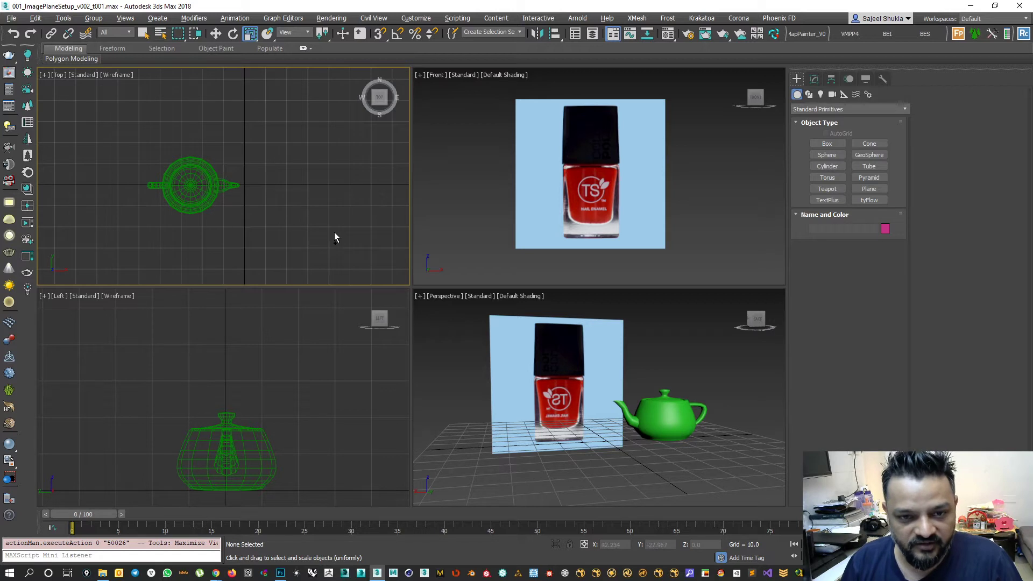
{"action": "scroll", "coordinate": [253, 162], "scroll_direction": "down", "scroll_amount": 3}
{"action": "scroll", "coordinate": [253, 162], "scroll_direction": "up", "scroll_amount": 2}
{"action": "middle_click_drag", "start_coordinate": [241, 153], "coordinate": [275, 167]}
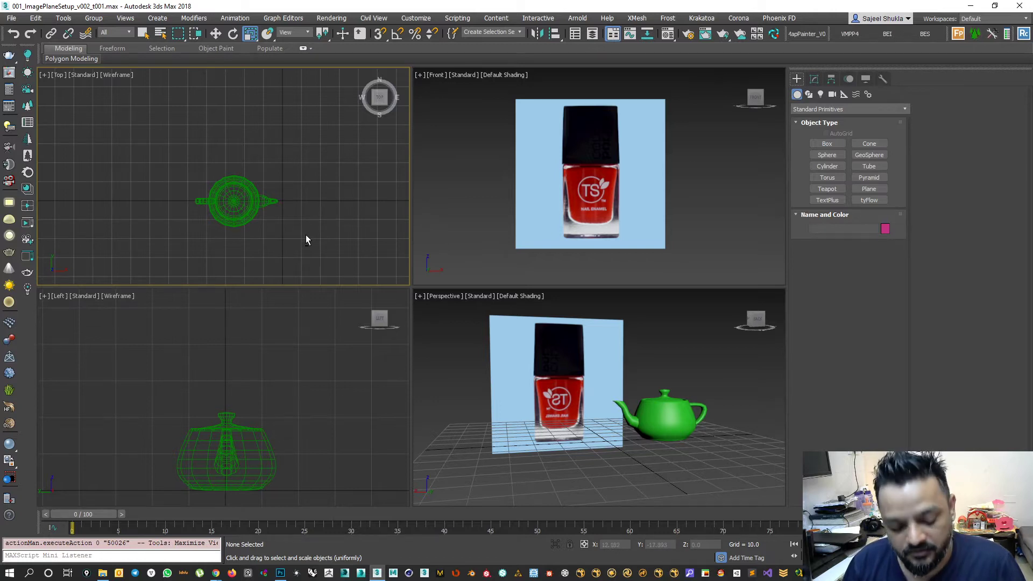
Orbit the Top viewport into an angled Orthographic view of the teapot and reset it to Top.
{"action": "middle_click_drag", "start_coordinate": [306, 237], "coordinate": [292, 189], "text": "alt"}
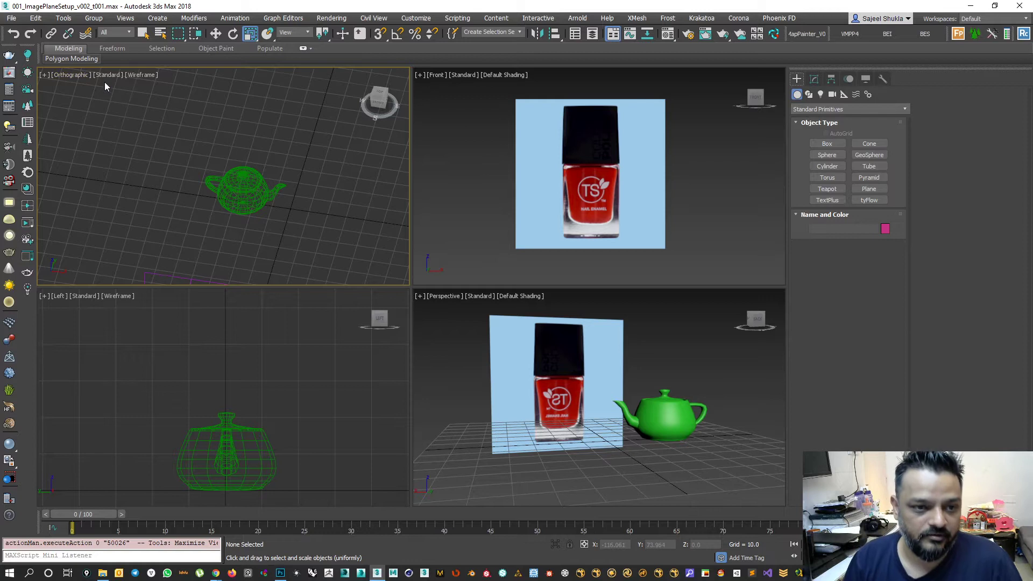
{"action": "middle_click_drag", "start_coordinate": [263, 223], "coordinate": [270, 199], "text": "alt"}
{"action": "scroll", "coordinate": [284, 201], "scroll_direction": "up", "scroll_amount": 5}
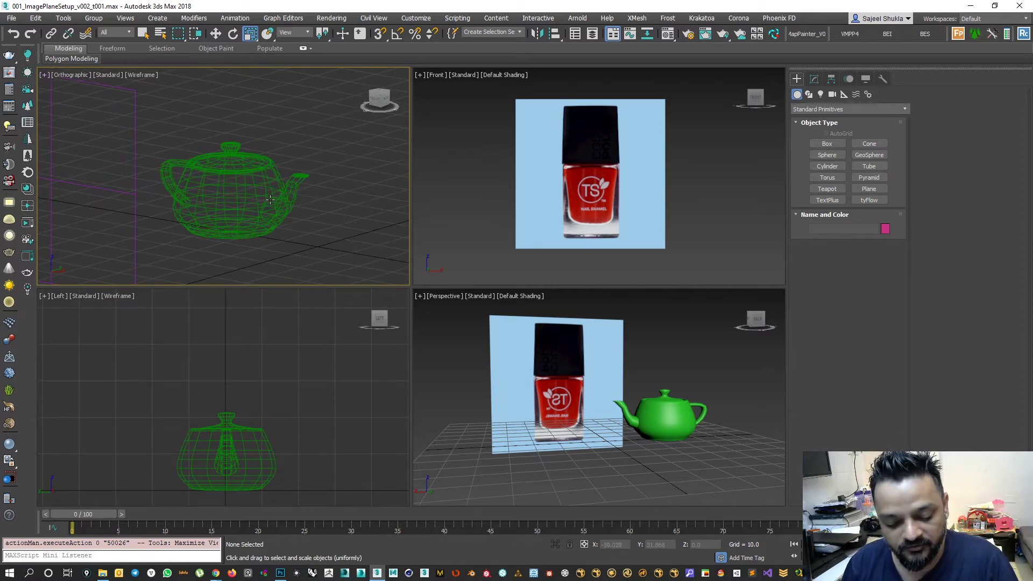
{"action": "key", "text": "t"}
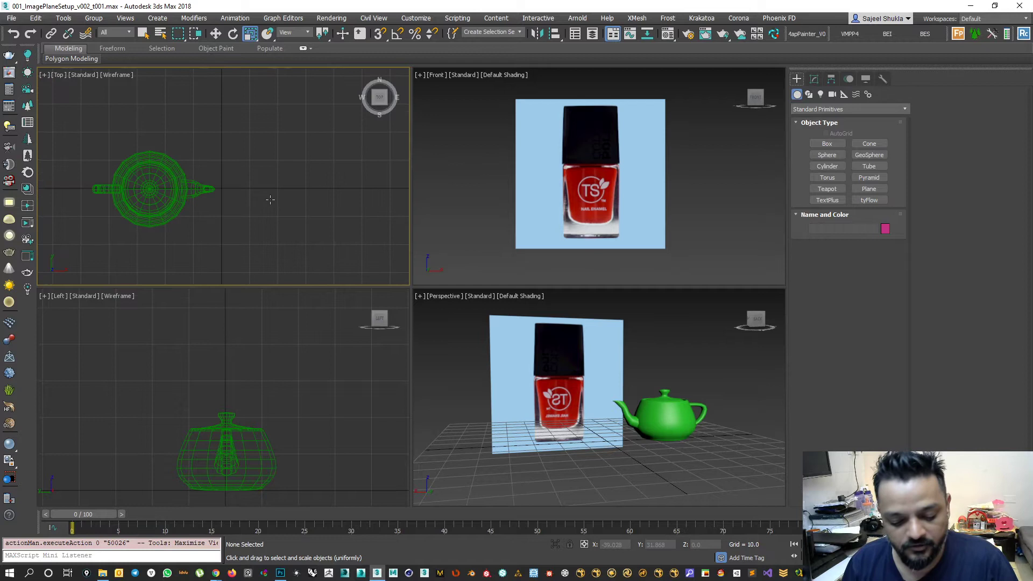
Cycle the Top viewport through the Left and Front views back to Top, and review its available view types.
{"action": "key", "text": "l"}
{"action": "key", "text": "f"}
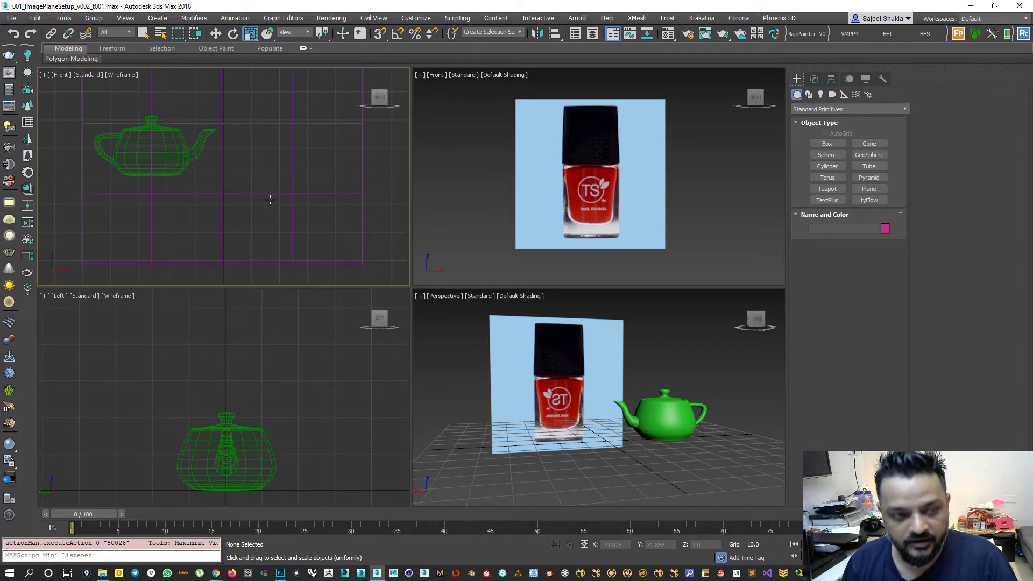
{"action": "key", "text": "t"}
{"action": "left_click", "coordinate": [57, 76]}
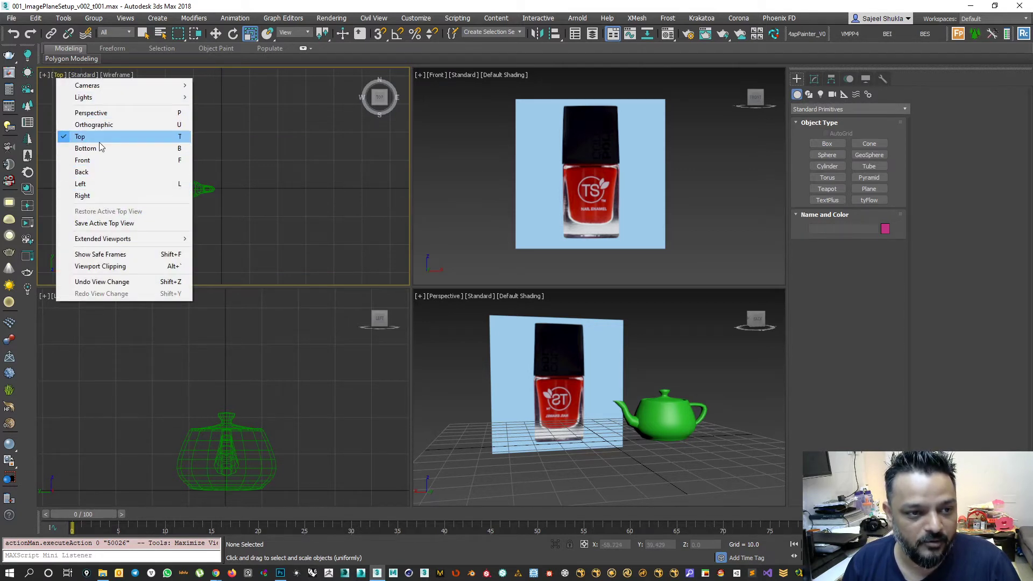
{"action": "left_click", "coordinate": [387, 150]}
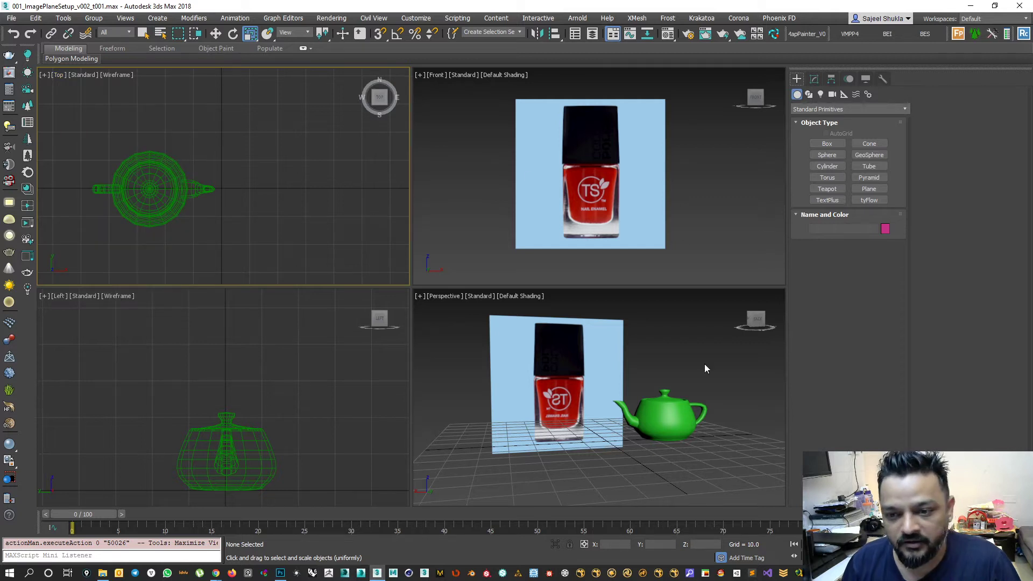
Maximize the shaded Front viewport and set the ViewCube size to Normal.
{"action": "left_click", "coordinate": [701, 121]}
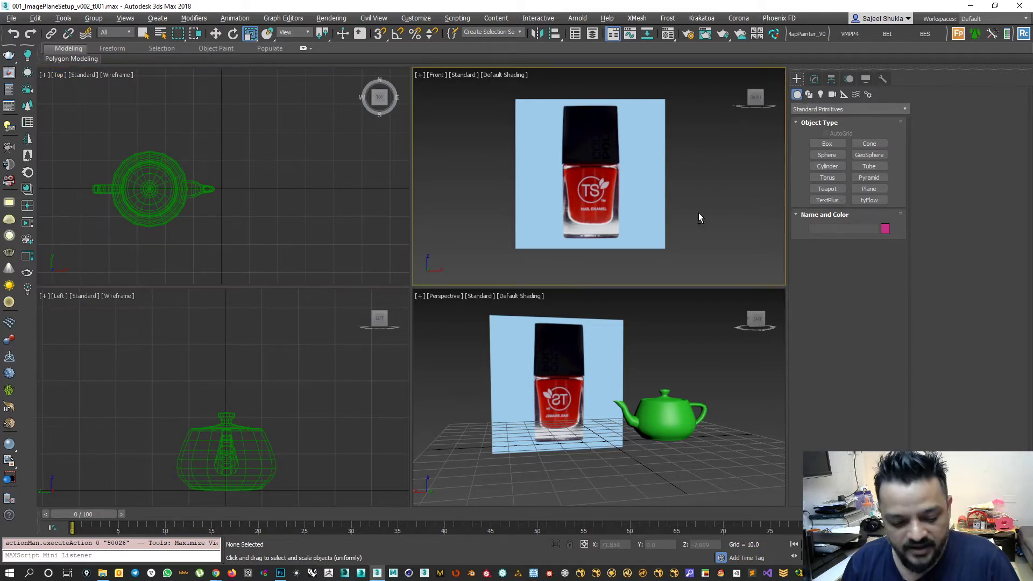
{"action": "key", "text": "alt+w"}
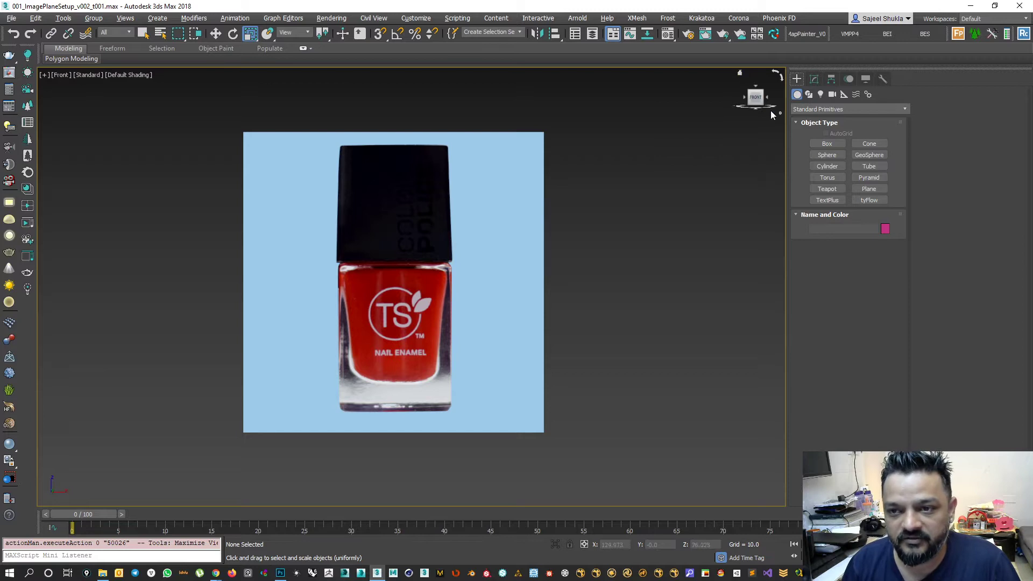
{"action": "left_click", "coordinate": [780, 113]}
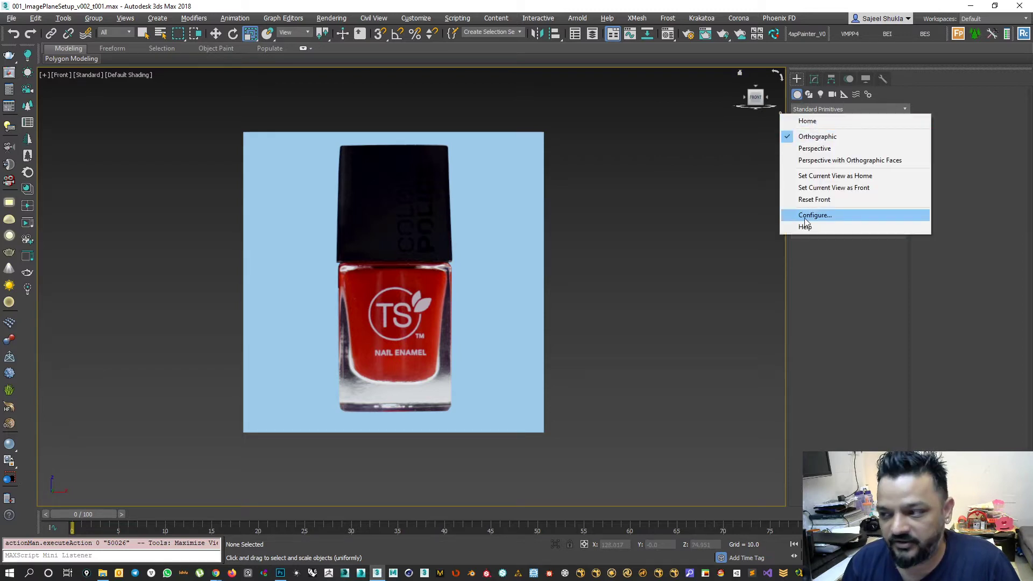
{"action": "left_click", "coordinate": [785, 214]}
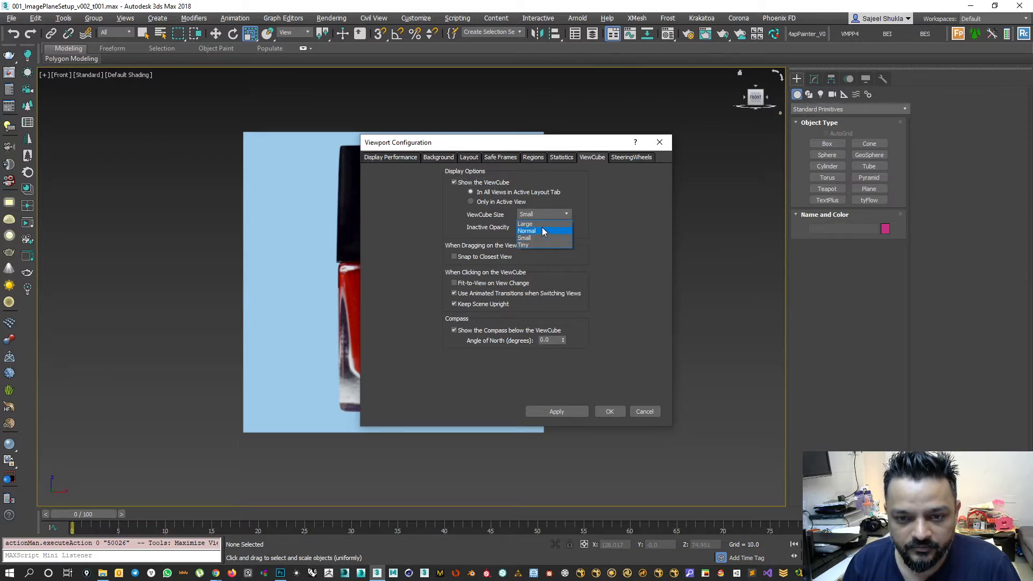
{"action": "left_click", "coordinate": [541, 230]}
{"action": "left_click", "coordinate": [567, 410]}
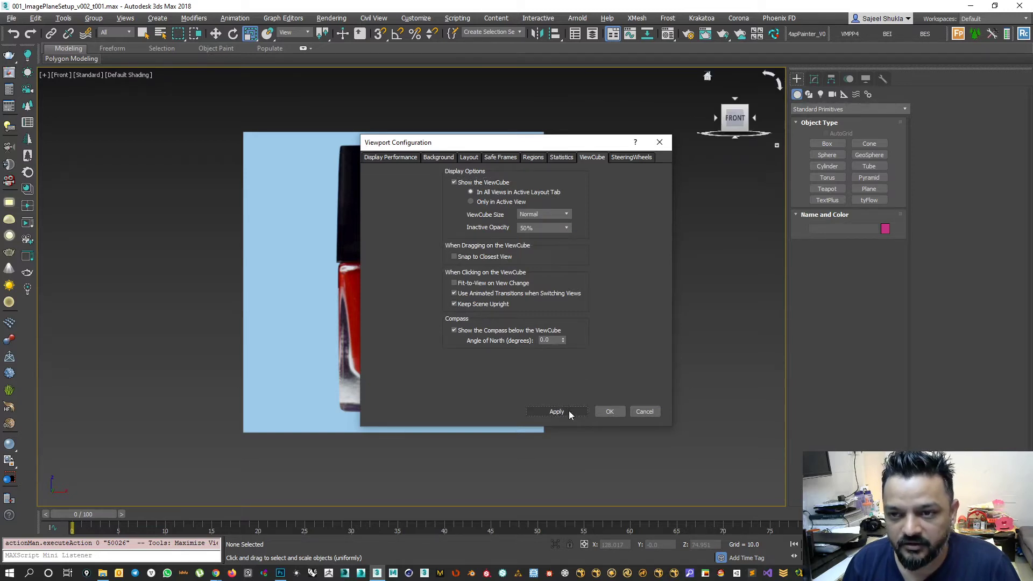
{"action": "left_click", "coordinate": [609, 411]}
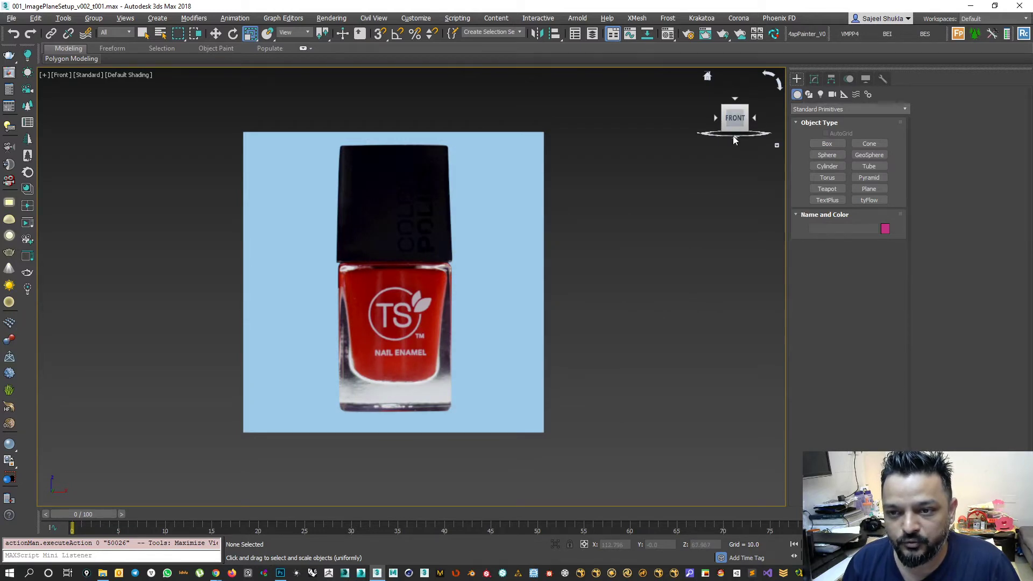
Roll the Front view with the ViewCube through four quarter turns until it is upright again.
{"action": "left_click", "coordinate": [779, 83]}
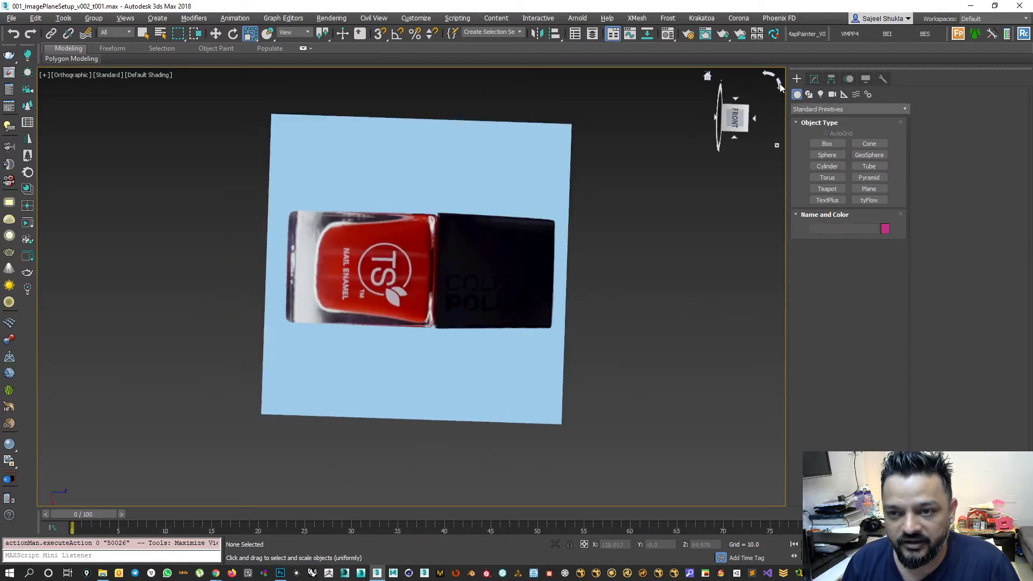
{"action": "left_click", "coordinate": [780, 83]}
{"action": "left_click", "coordinate": [779, 82]}
{"action": "left_click", "coordinate": [779, 83]}
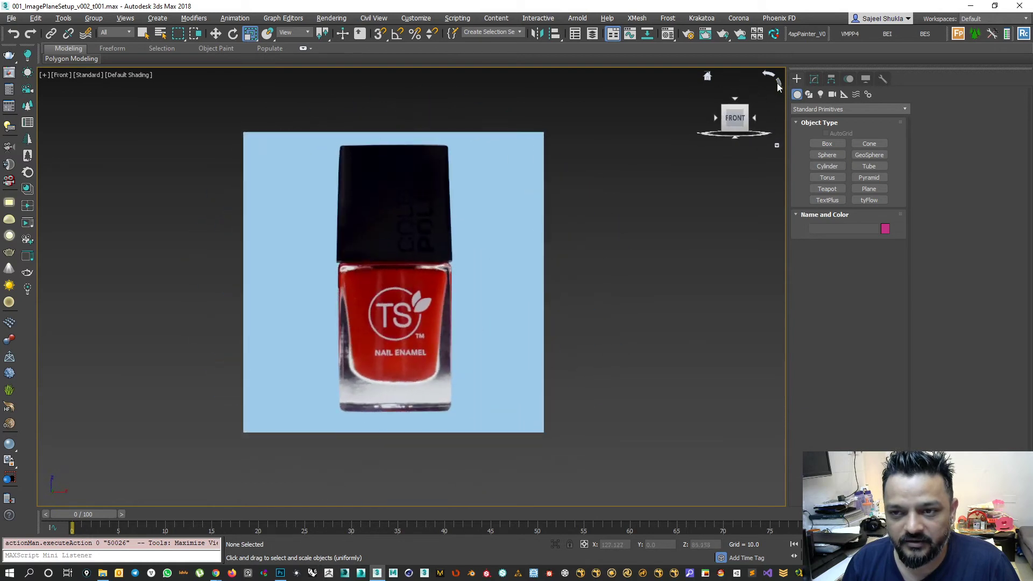
Flip the view vertically with the ViewCube from Front to Bottom and around to Front again.
{"action": "left_click", "coordinate": [734, 138]}
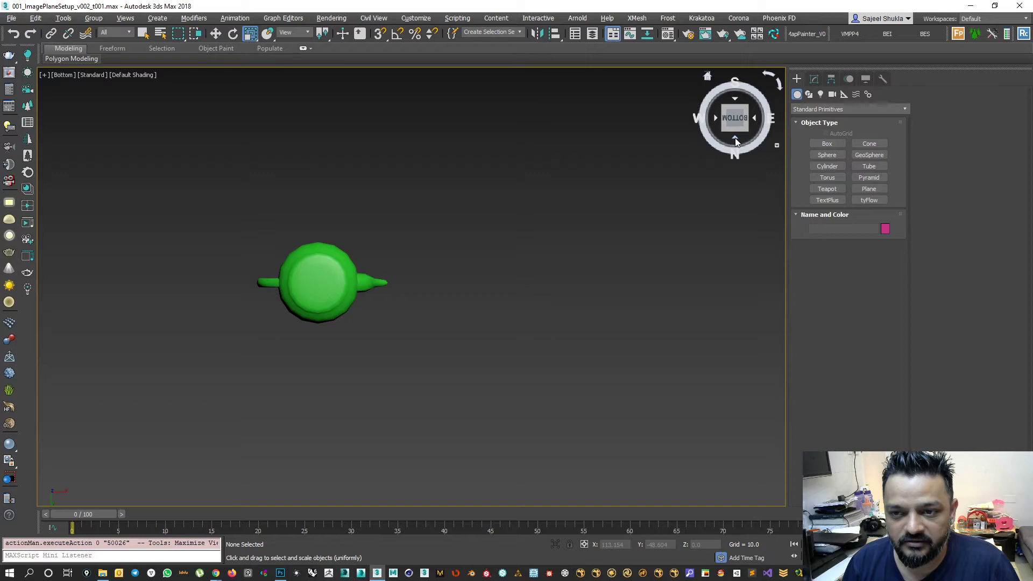
{"action": "left_click", "coordinate": [735, 138]}
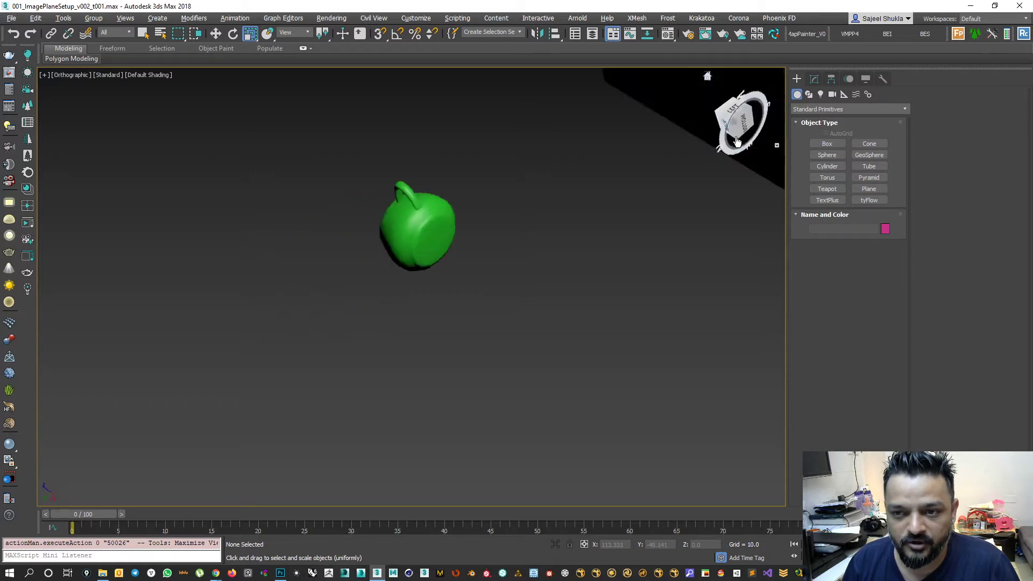
{"action": "left_click", "coordinate": [735, 139]}
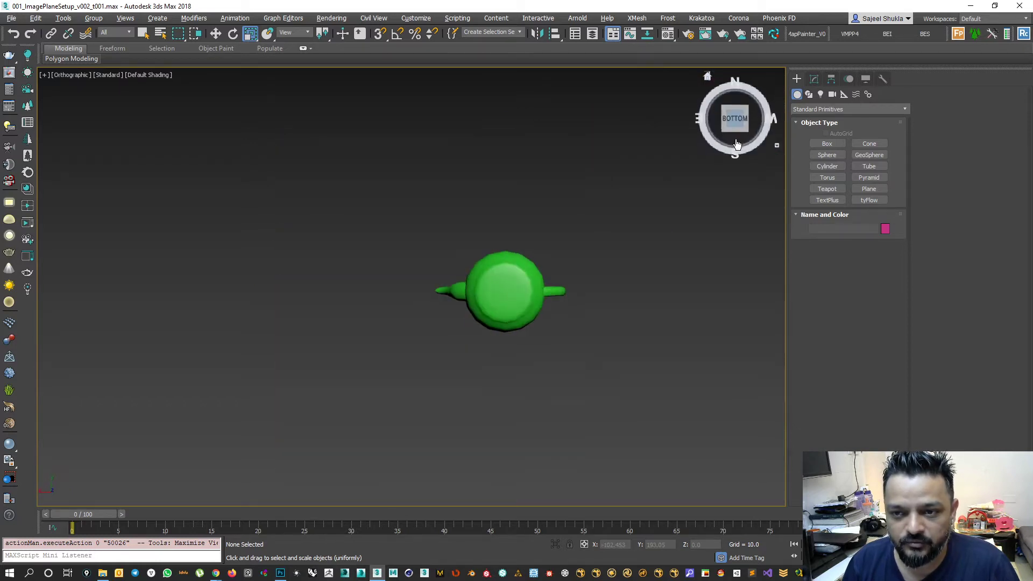
{"action": "left_click", "coordinate": [735, 139]}
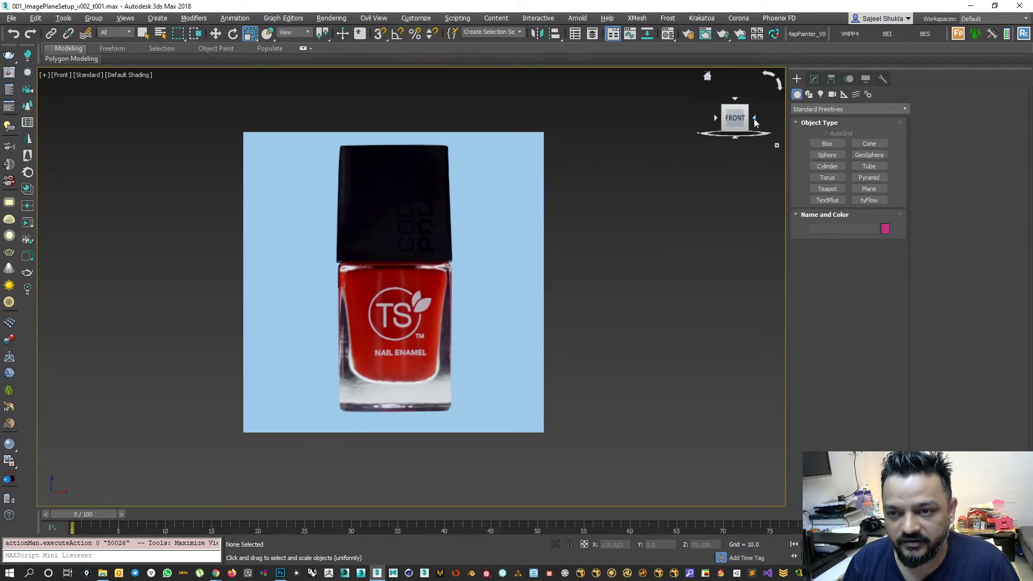
Rotate the view horizontally with the ViewCube through four adjacent side faces, ending at Front.
{"action": "left_click", "coordinate": [756, 122]}
{"action": "left_click", "coordinate": [755, 122]}
{"action": "left_click", "coordinate": [755, 122]}
{"action": "left_click", "coordinate": [755, 121]}
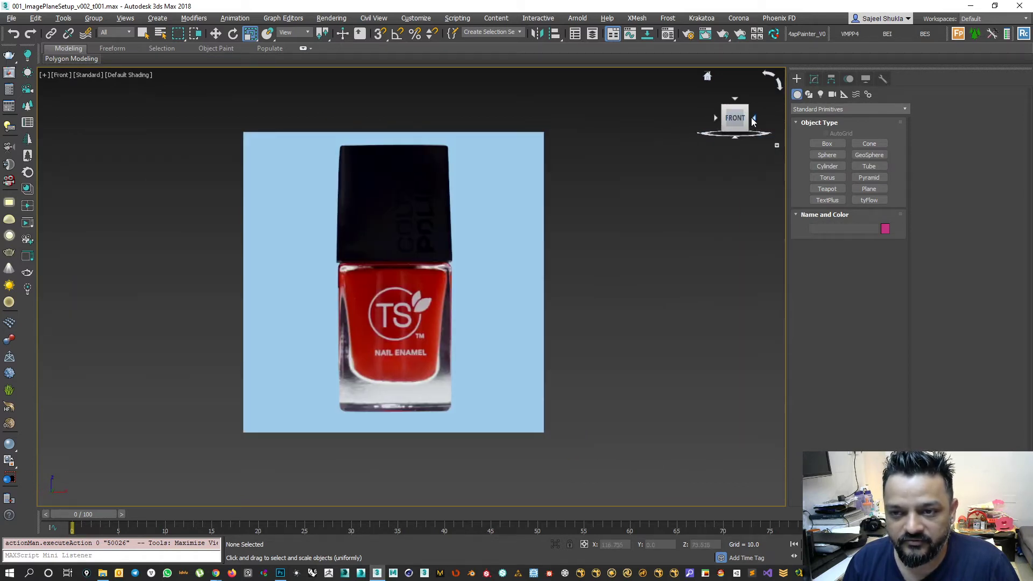
Maximize the Perspective viewport in place of the Front view and delete the green teapot.
{"action": "key", "text": "alt+w"}
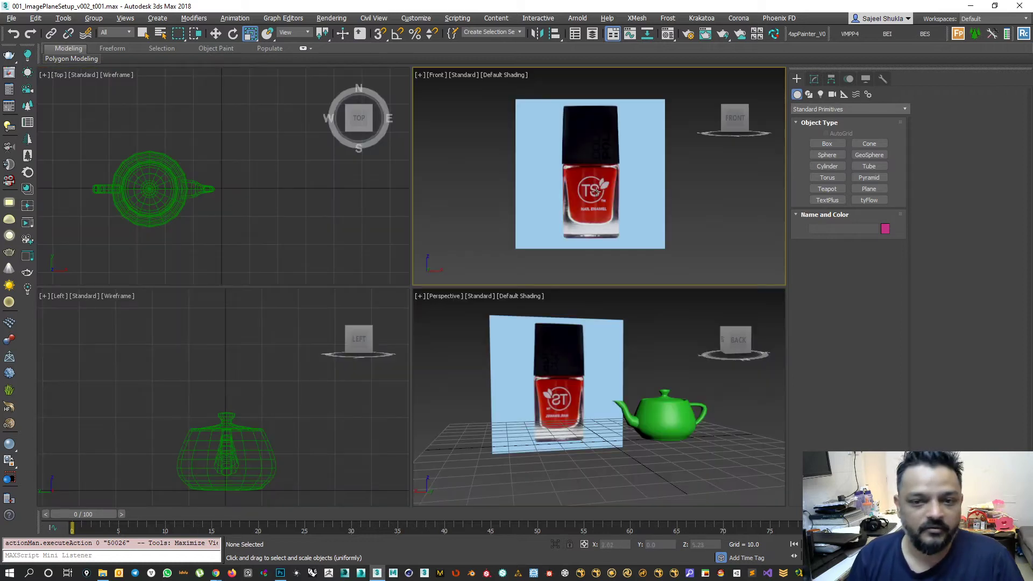
{"action": "left_click", "coordinate": [544, 226]}
{"action": "scroll", "coordinate": [514, 151], "scroll_direction": "down", "scroll_amount": 2}
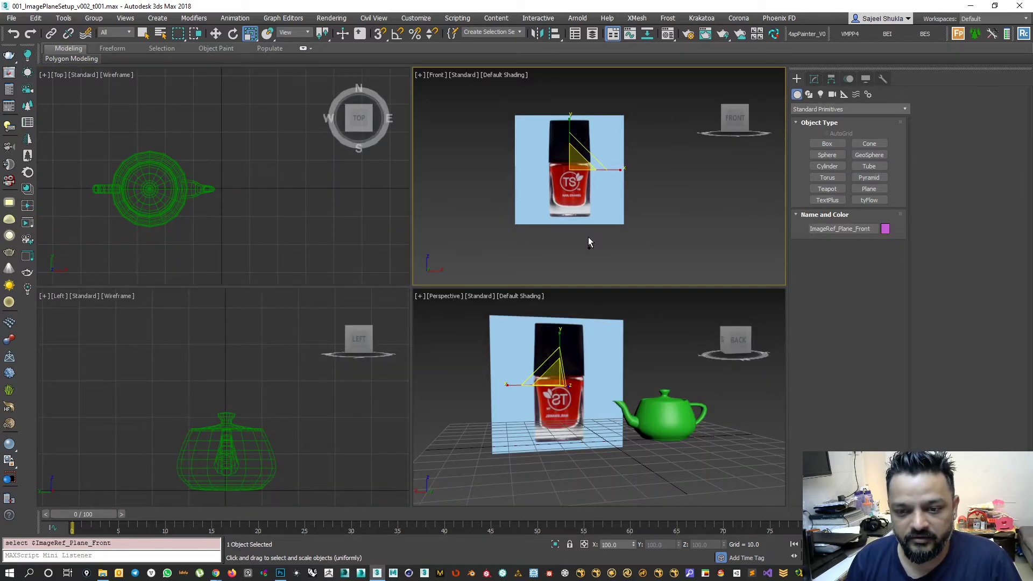
{"action": "middle_click_drag", "start_coordinate": [562, 450], "coordinate": [573, 457], "text": "alt"}
{"action": "key", "text": "alt+w"}
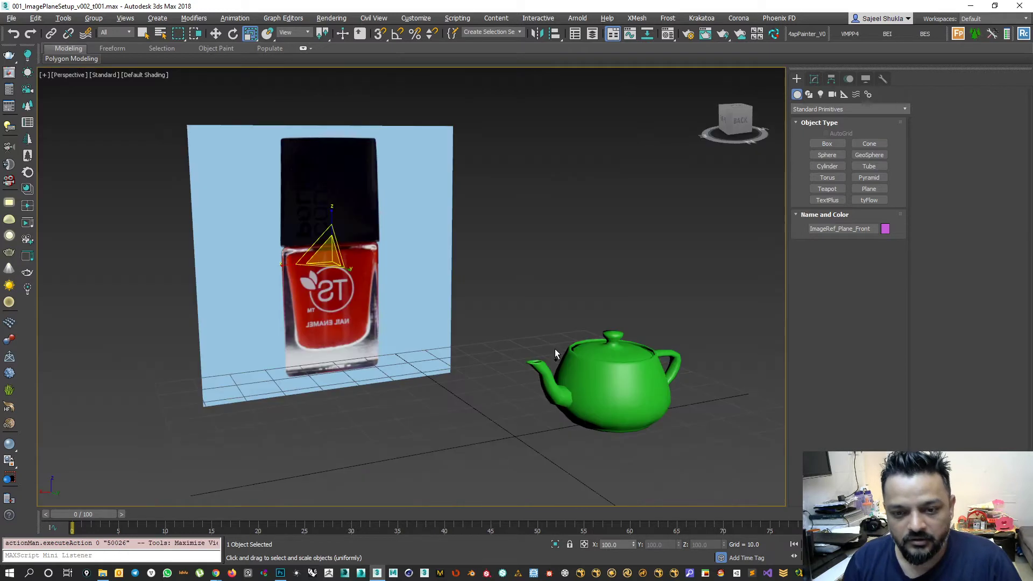
{"action": "scroll", "coordinate": [554, 348], "scroll_direction": "down", "scroll_amount": 3}
{"action": "scroll", "coordinate": [554, 339], "scroll_direction": "up", "scroll_amount": 2}
{"action": "key", "text": "ctrl+d"}
{"action": "left_click", "coordinate": [555, 325]}
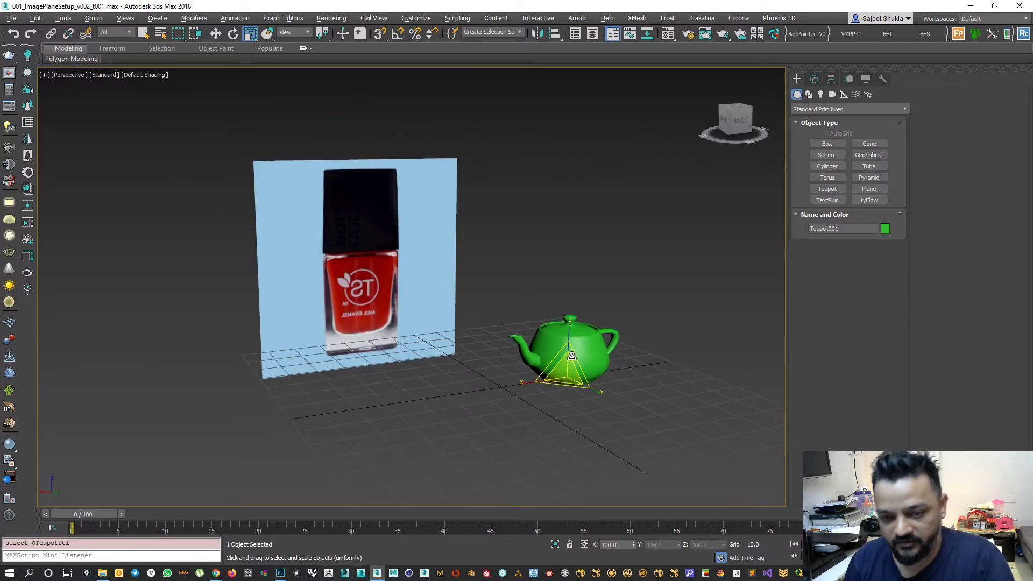
{"action": "key", "text": "Delete"}
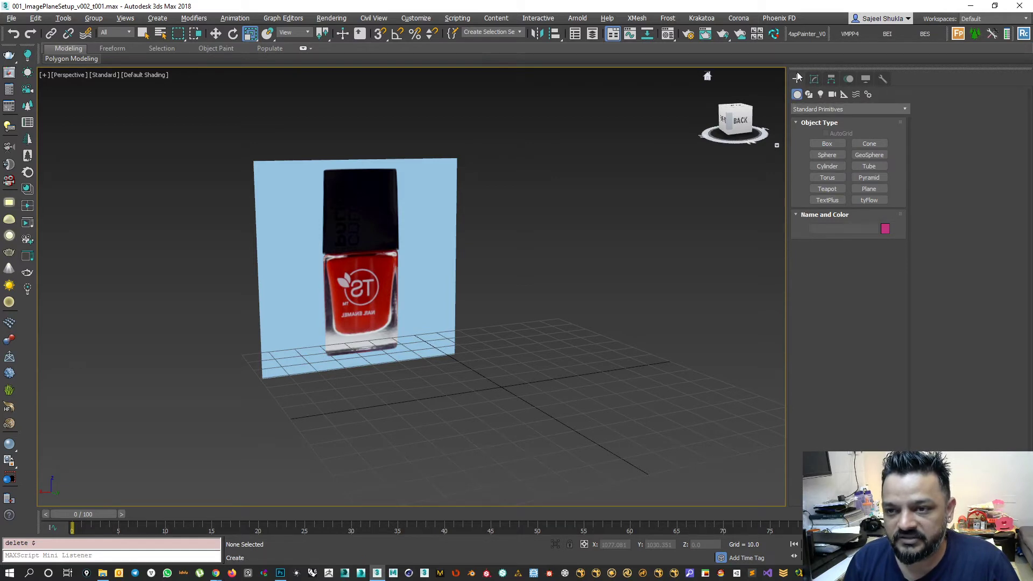
Create a ChamferBox from Extended Primitives in front of the reference plane, about 41 long, 35 wide and 20.5 high with a 1.66 fillet.
{"action": "left_click", "coordinate": [813, 109]}
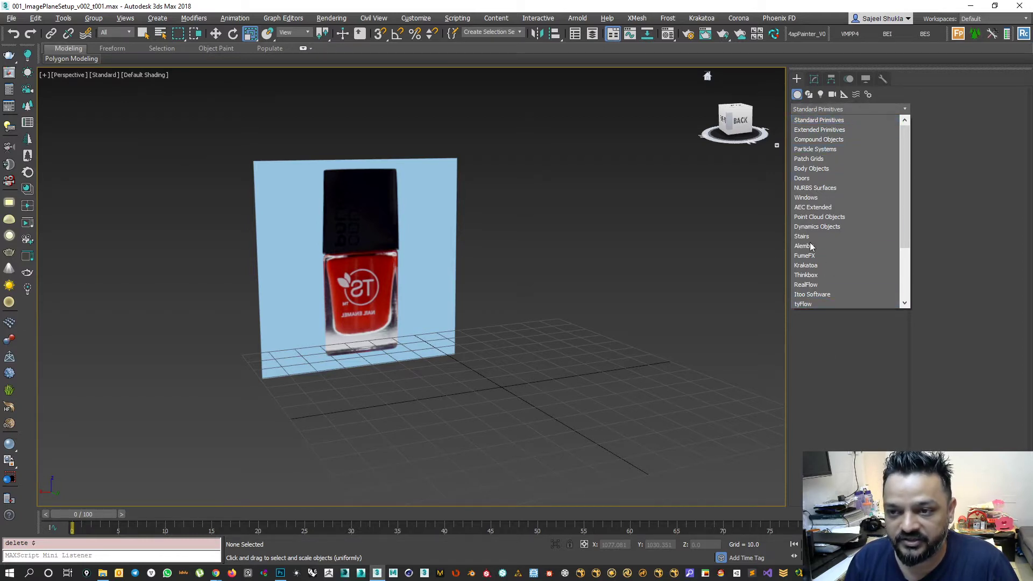
{"action": "left_click", "coordinate": [816, 330]}
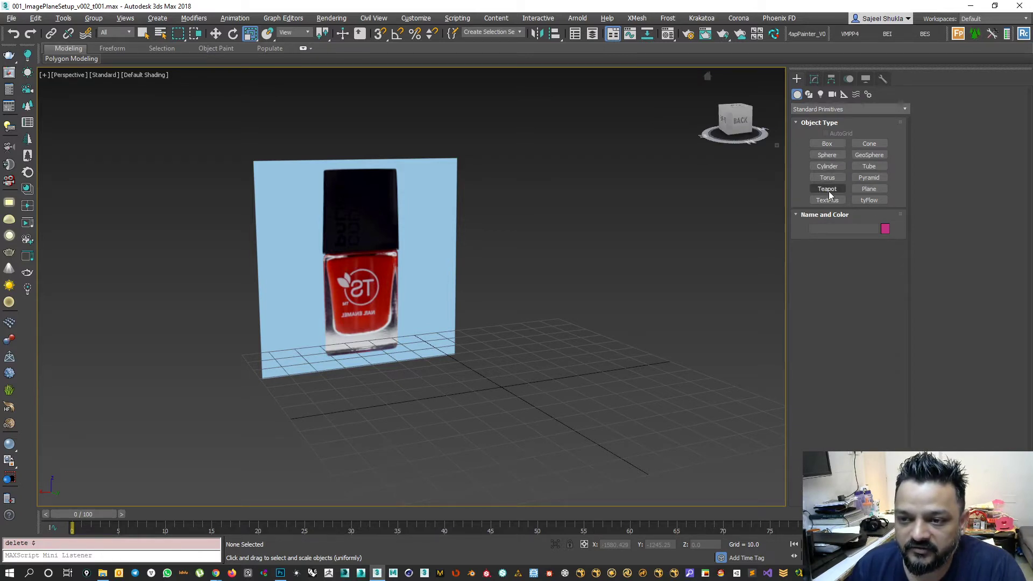
{"action": "left_click", "coordinate": [812, 111]}
{"action": "left_click", "coordinate": [811, 127]}
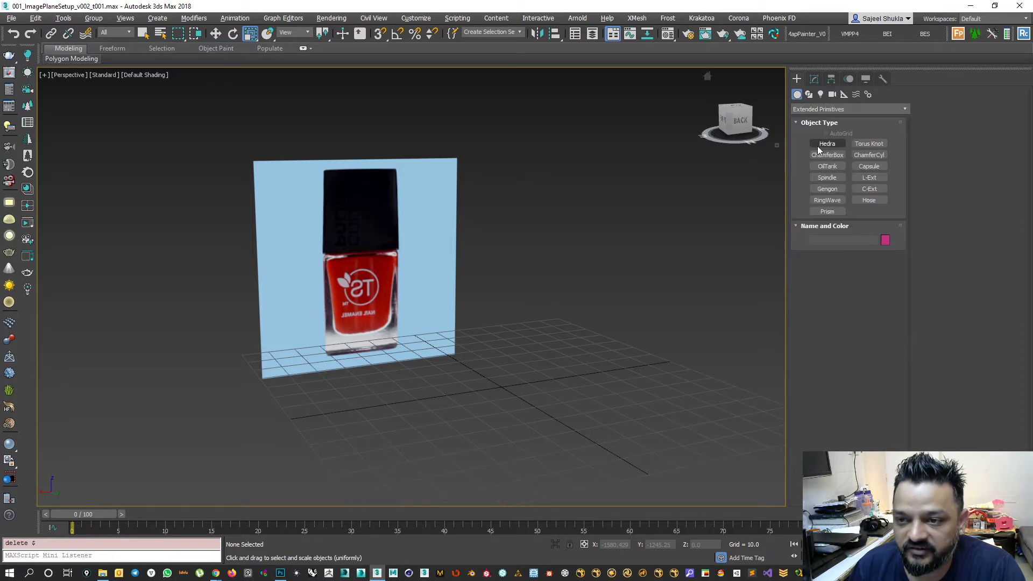
{"action": "left_click", "coordinate": [828, 156]}
{"action": "left_click_drag", "start_coordinate": [487, 373], "coordinate": [455, 419]}
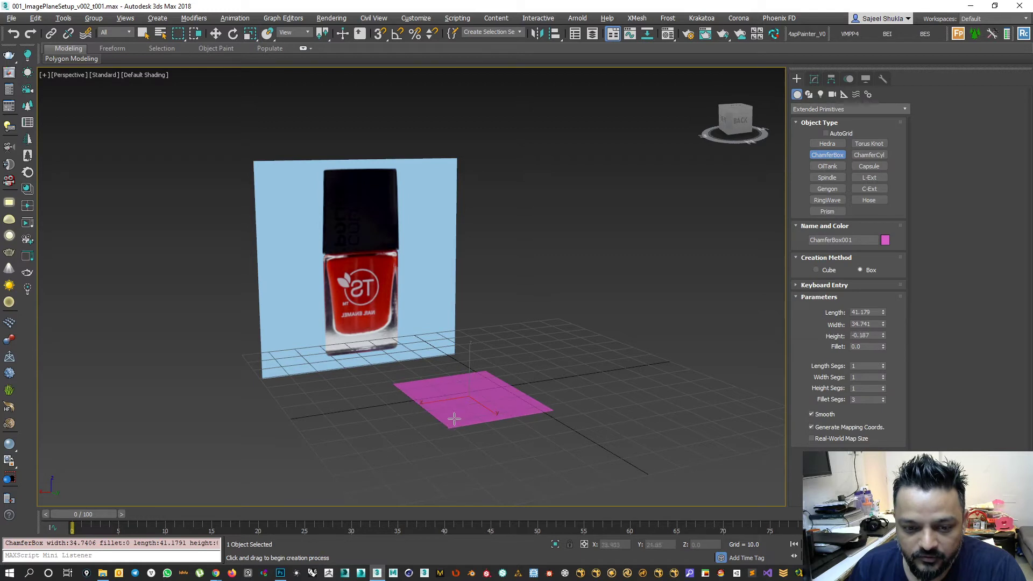
{"action": "left_click", "coordinate": [461, 369]}
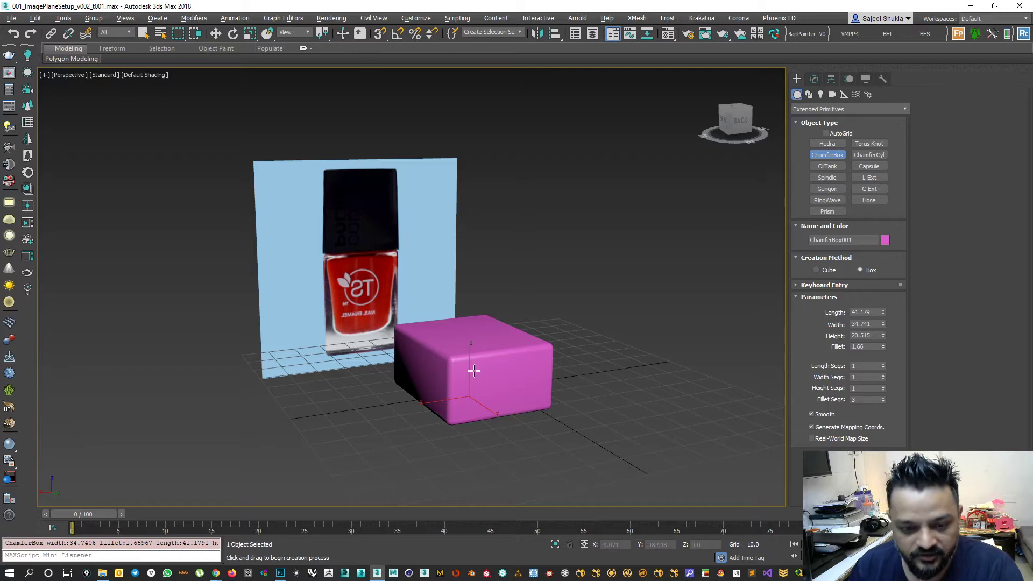
Toggle the Edged Faces display repeatedly in the Perspective viewport, leaving it switched on.
{"action": "key", "text": "F4"}
{"action": "key", "text": "F4"}
{"action": "key", "text": "F4"}
{"action": "key", "text": "F4"}
{"action": "key", "text": "F4"}
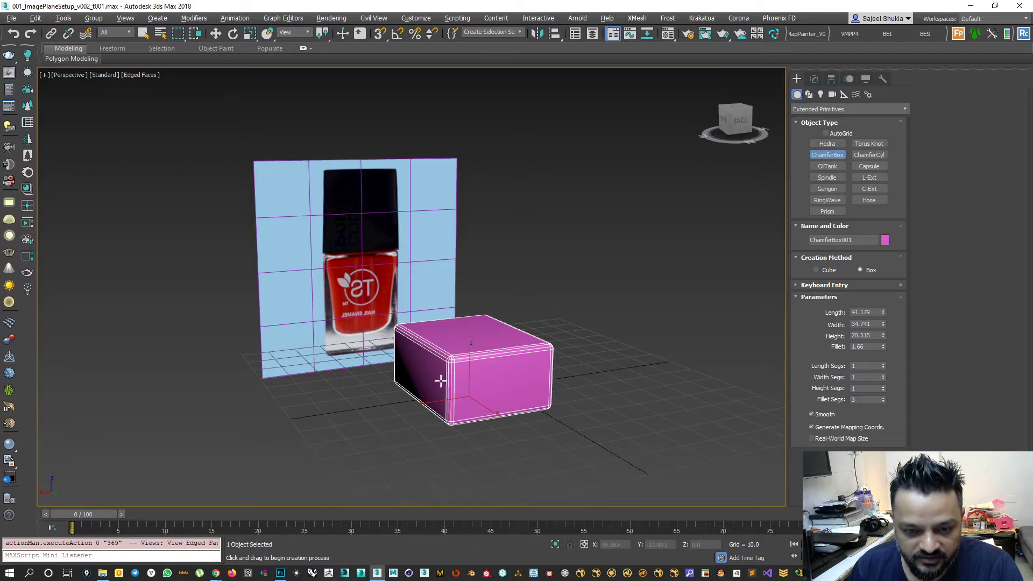
{"action": "key", "text": "F4"}
{"action": "key", "text": "F4"}
{"action": "key", "text": "F4"}
{"action": "key", "text": "F4"}
{"action": "key", "text": "F4"}
{"action": "key", "text": "F4"}
Leave object creation for the Move tool and delete the chamfered box.
{"action": "key", "text": "w"}
{"action": "left_click", "coordinate": [595, 343]}
{"action": "left_click", "coordinate": [474, 352]}
{"action": "key", "text": "Delete"}
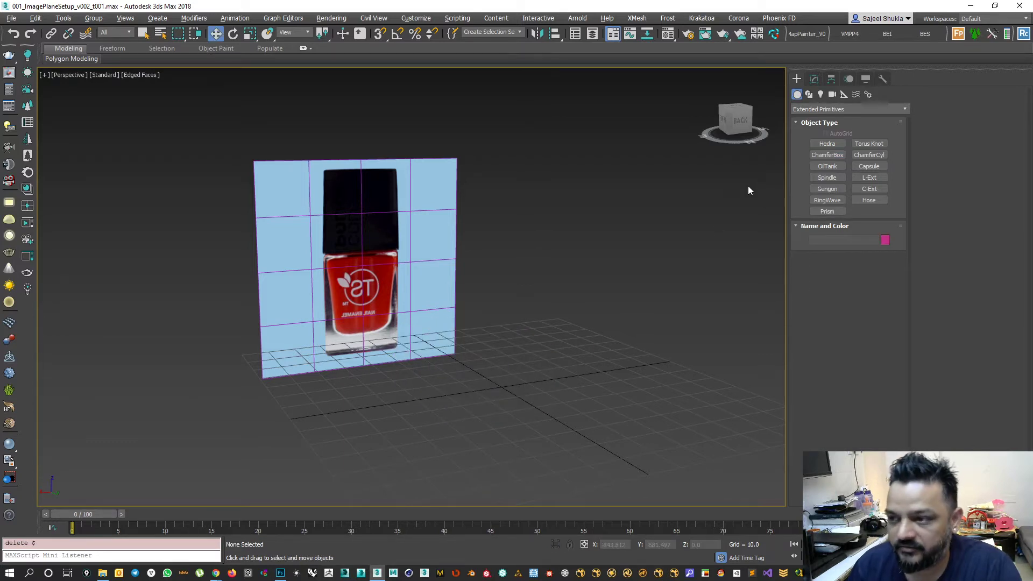
Draw a closed Line spline with curved segments on the Perspective grid and delete it.
{"action": "left_click", "coordinate": [809, 95]}
{"action": "left_click", "coordinate": [827, 152]}
{"action": "left_click", "coordinate": [419, 389]}
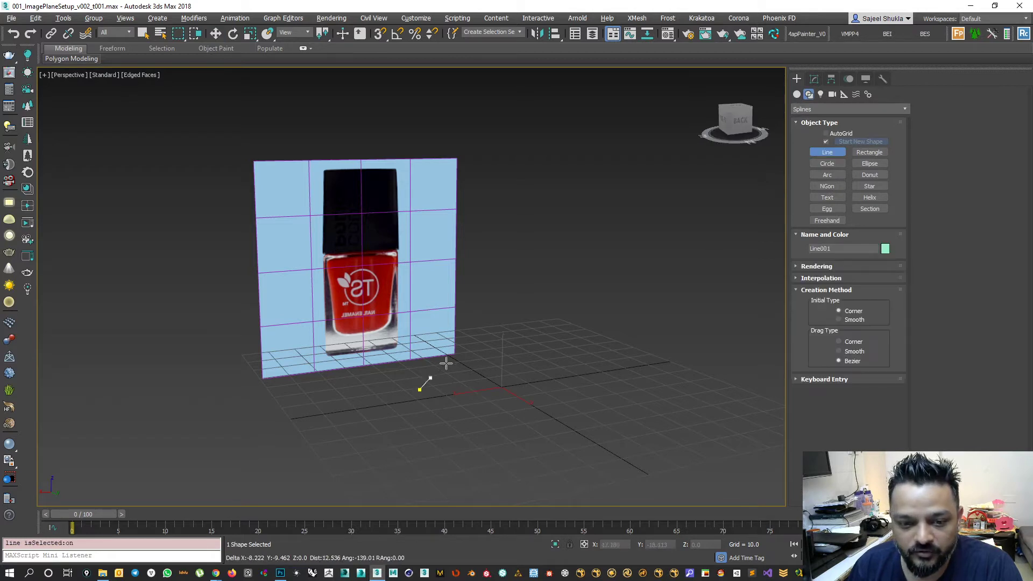
{"action": "left_click_drag", "start_coordinate": [499, 353], "coordinate": [516, 356]}
{"action": "left_click_drag", "start_coordinate": [618, 388], "coordinate": [609, 407]}
{"action": "left_click_drag", "start_coordinate": [497, 460], "coordinate": [476, 458]}
{"action": "left_click", "coordinate": [409, 423]}
{"action": "left_click", "coordinate": [419, 389]}
{"action": "left_click", "coordinate": [496, 323]}
{"action": "key", "text": "Delete"}
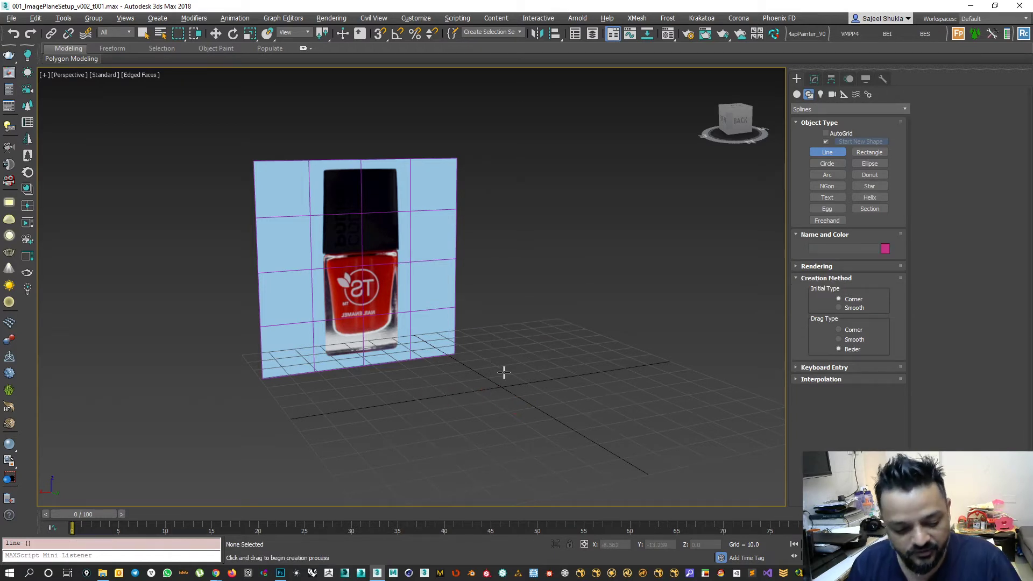
Draw a closed, partly curved six-point Line spline in the Top viewport of the four-view layout and delete it.
{"action": "key", "text": "alt+w"}
{"action": "left_click_drag", "start_coordinate": [154, 160], "coordinate": [175, 152]}
{"action": "left_click", "coordinate": [267, 146]}
{"action": "left_click", "coordinate": [300, 249]}
{"action": "left_click", "coordinate": [207, 274]}
{"action": "left_click", "coordinate": [102, 218]}
{"action": "left_click", "coordinate": [121, 147]}
{"action": "left_click", "coordinate": [154, 160]}
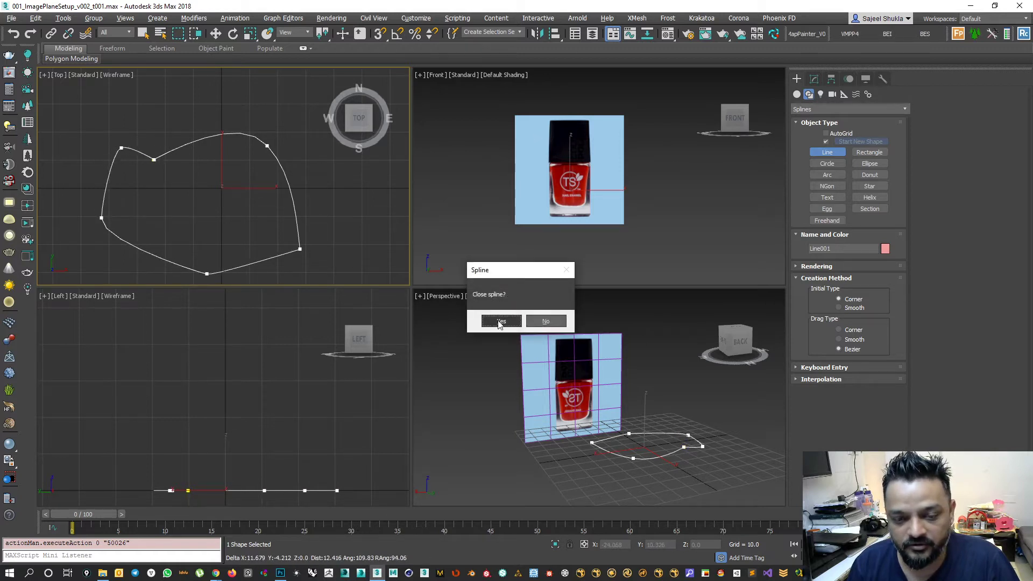
{"action": "left_click", "coordinate": [500, 322]}
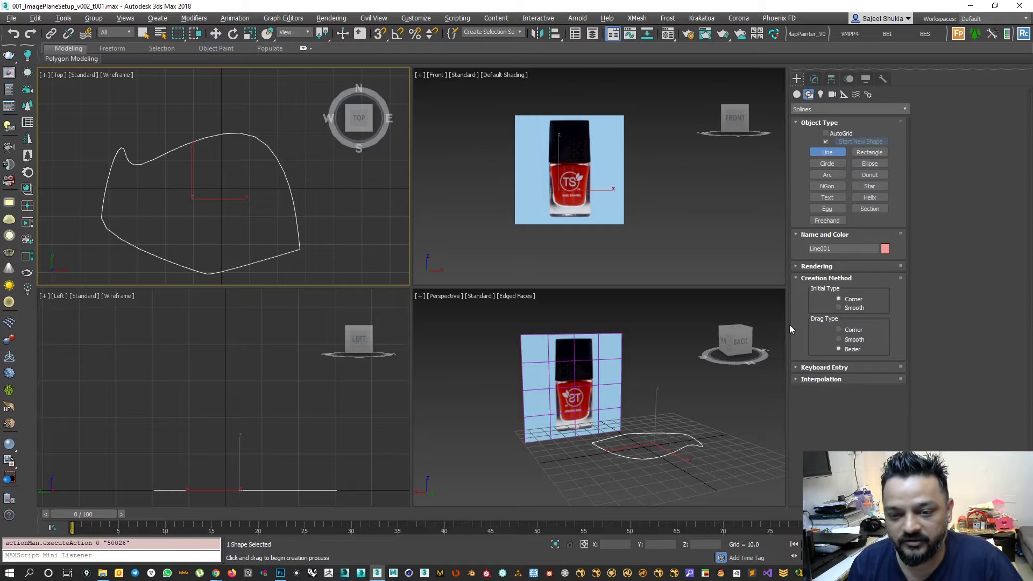
{"action": "right_click", "coordinate": [543, 455]}
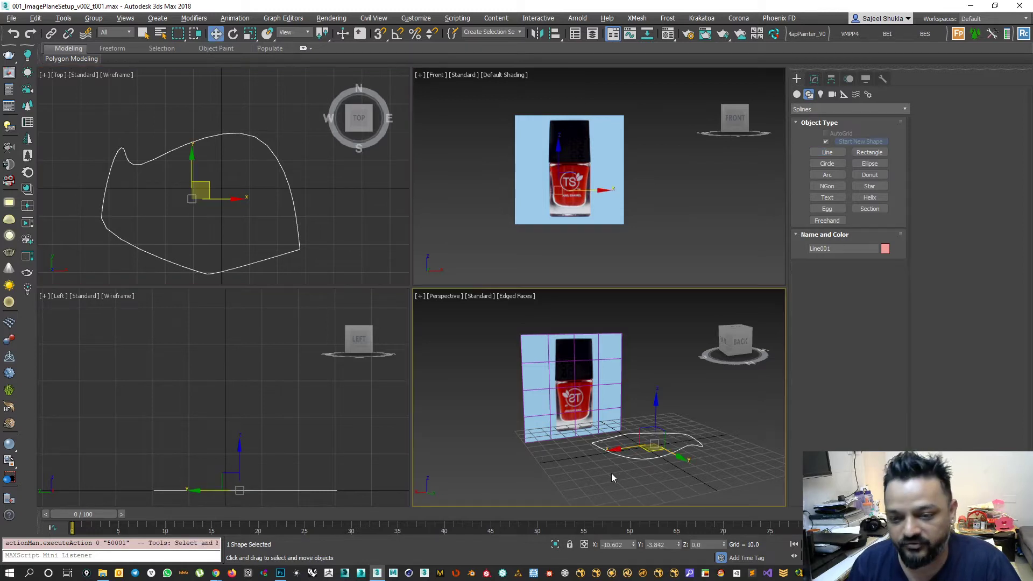
{"action": "key", "text": "Delete"}
Examine the light categories available for creation, including the VRay and Photometric light types.
{"action": "left_click", "coordinate": [821, 94]}
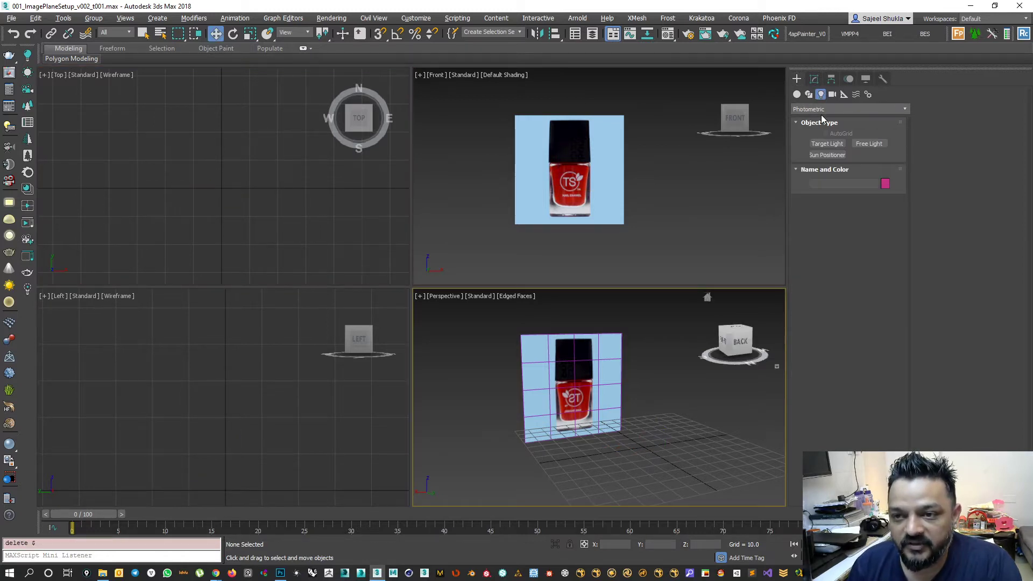
{"action": "left_click", "coordinate": [817, 109]}
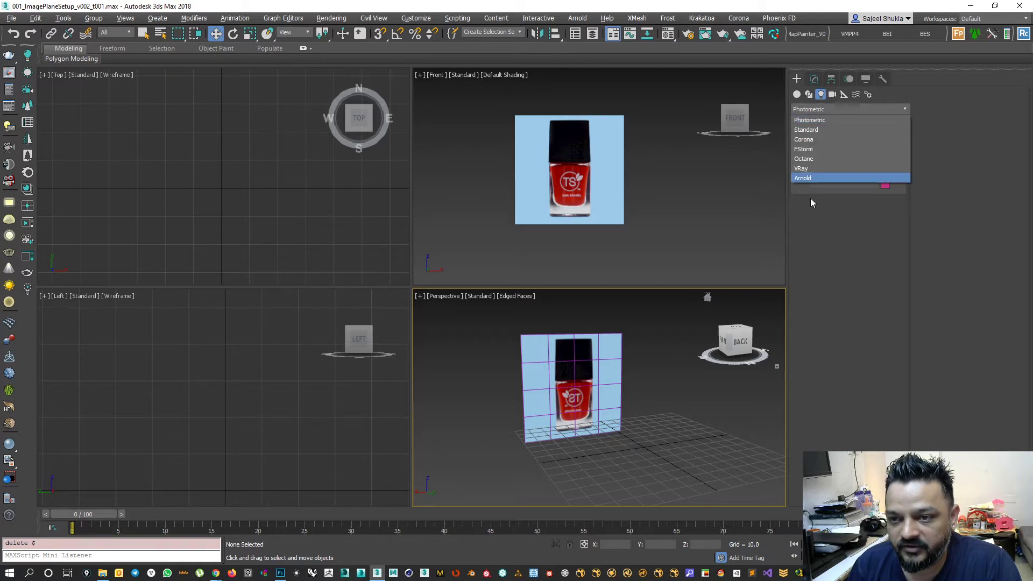
{"action": "left_click", "coordinate": [808, 168]}
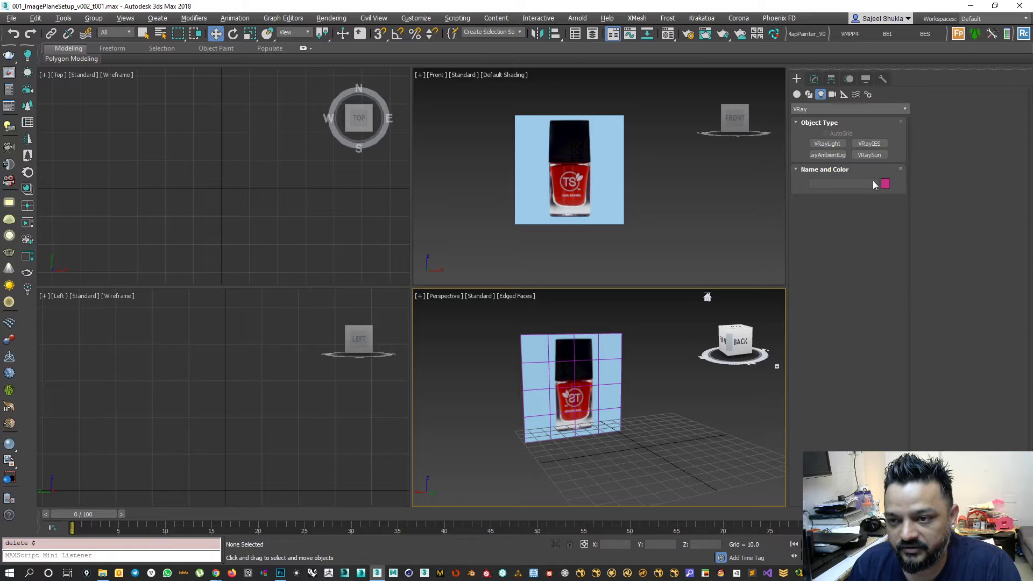
{"action": "left_click", "coordinate": [820, 109]}
{"action": "left_click", "coordinate": [819, 120]}
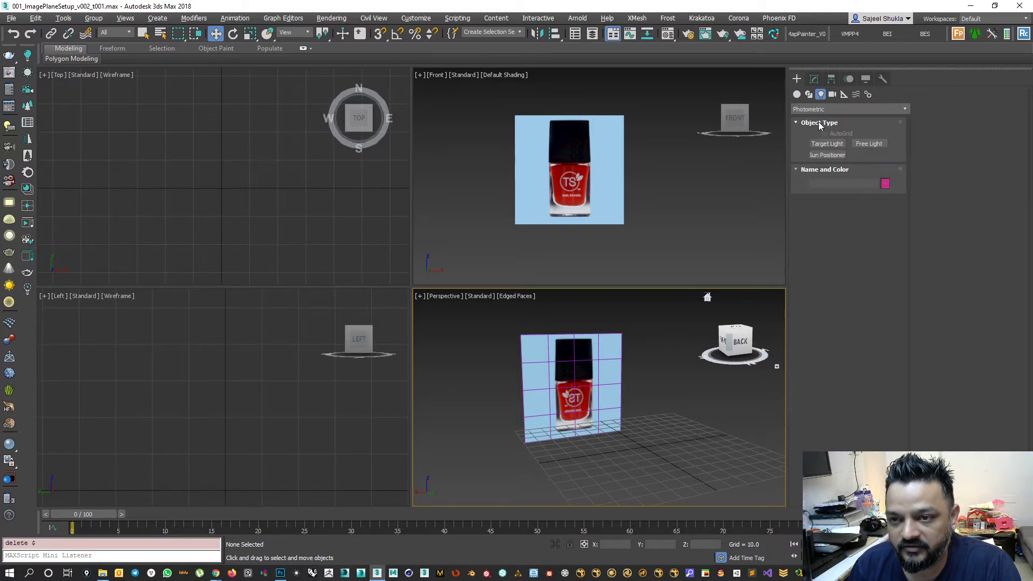
{"action": "left_click", "coordinate": [812, 111]}
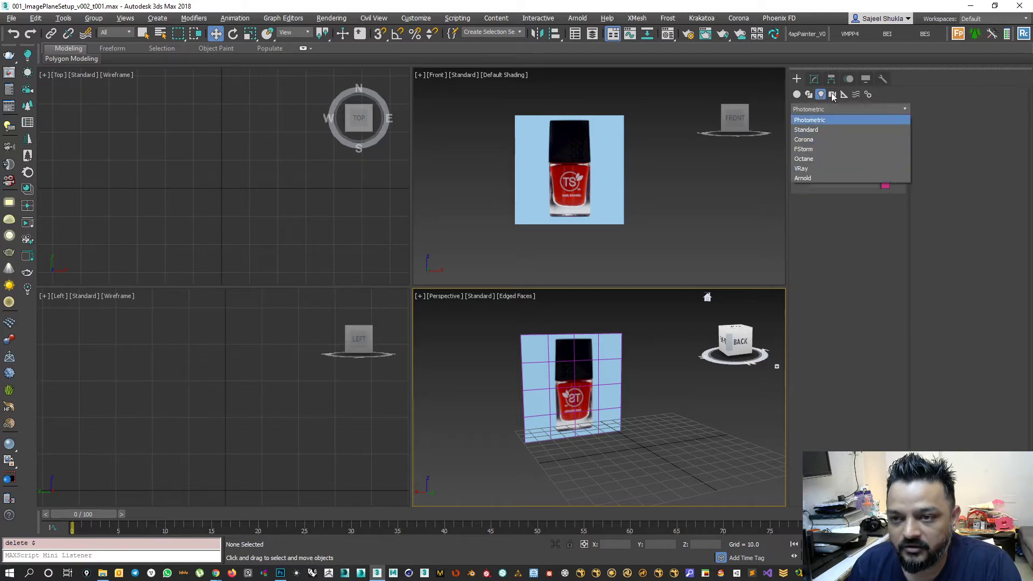
Examine the Standard and VRay camera types, returning the camera category to Standard.
{"action": "left_click", "coordinate": [823, 110]}
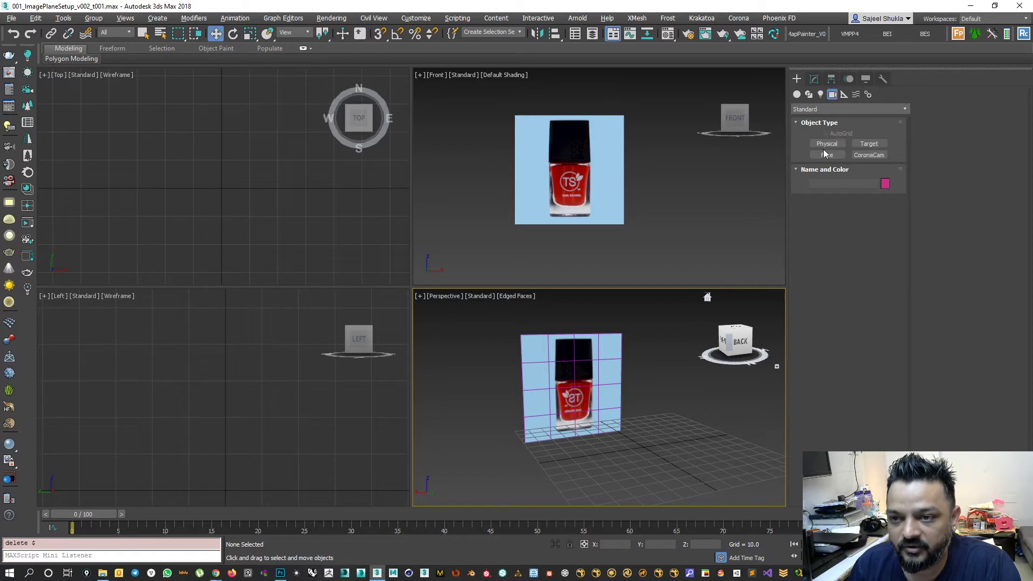
{"action": "left_click", "coordinate": [831, 94]}
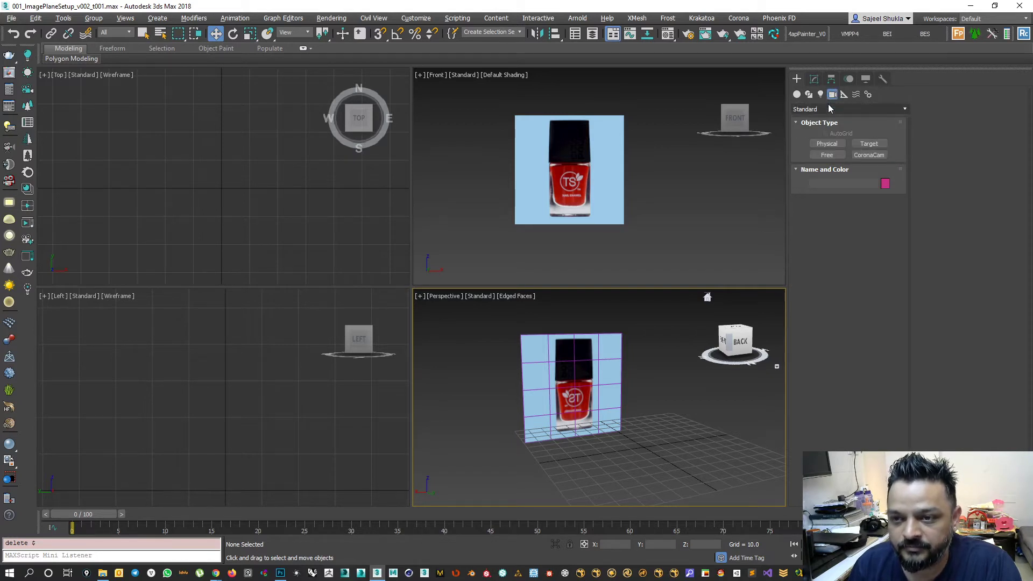
{"action": "left_click", "coordinate": [828, 107]}
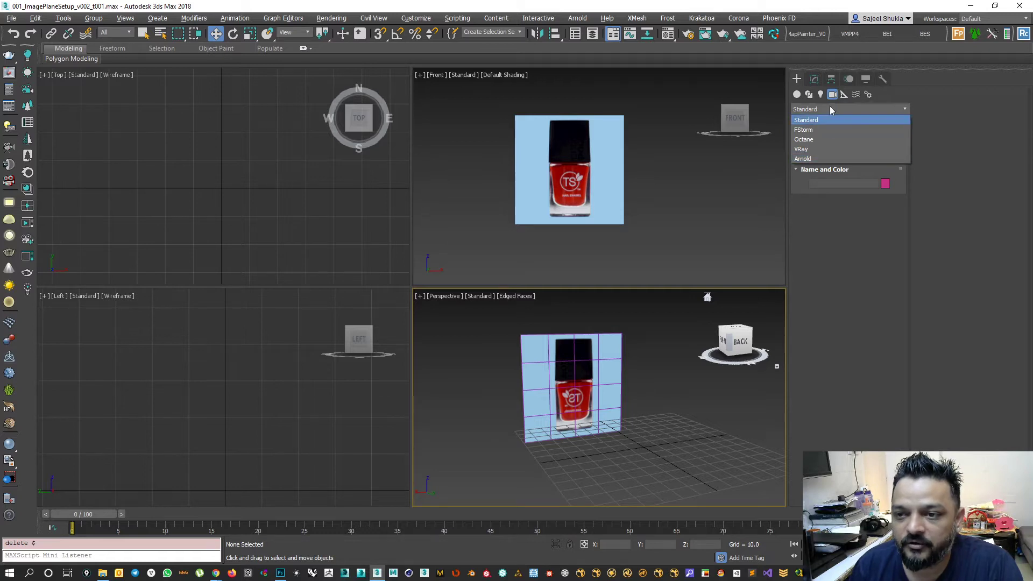
{"action": "left_click", "coordinate": [810, 149]}
{"action": "left_click", "coordinate": [839, 108]}
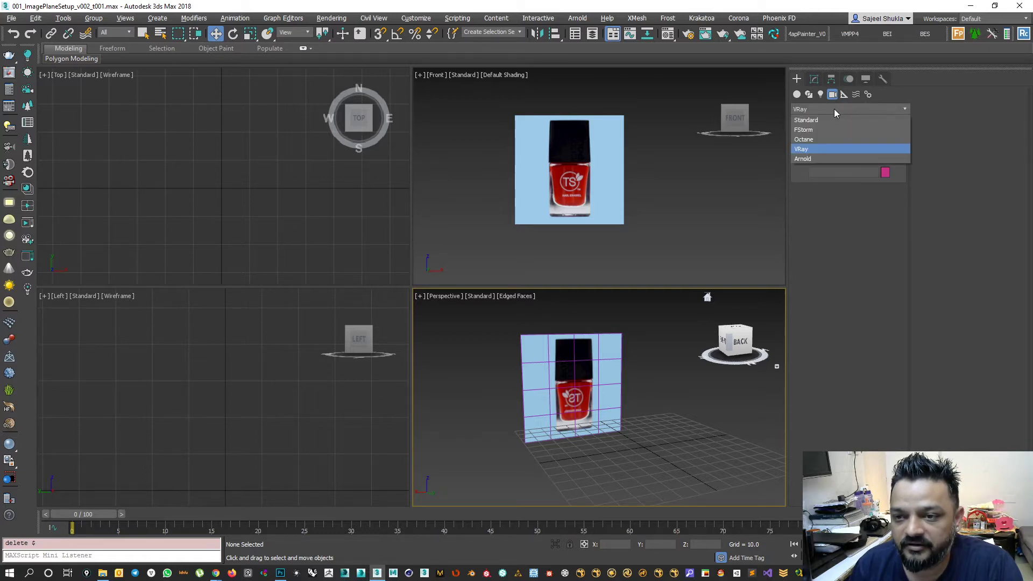
{"action": "left_click", "coordinate": [831, 116]}
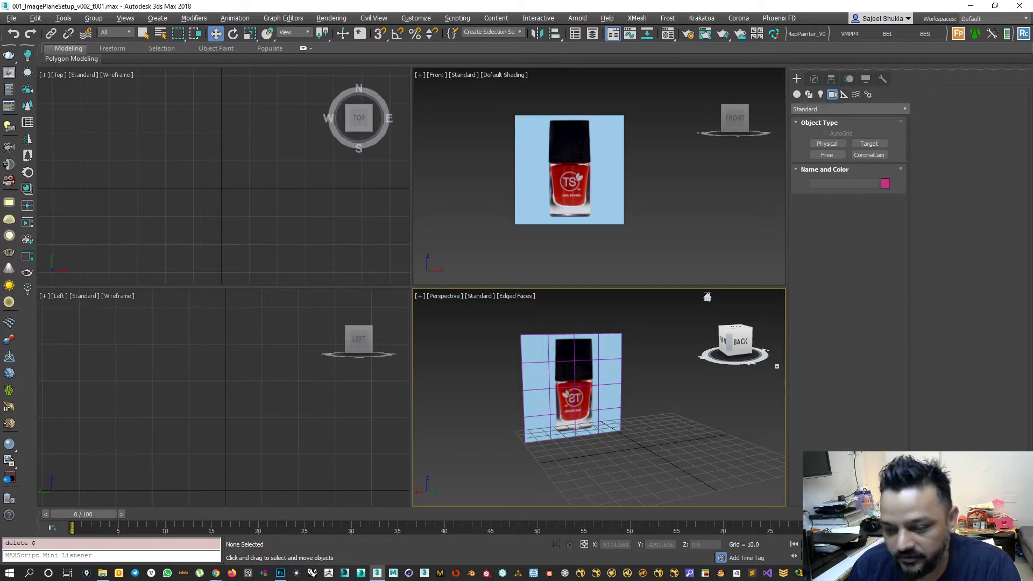
Switch to Evernote to check the live-stream questions note, and return to 3ds Max.
{"action": "left_click", "coordinate": [883, 577]}
{"action": "left_click", "coordinate": [208, 573]}
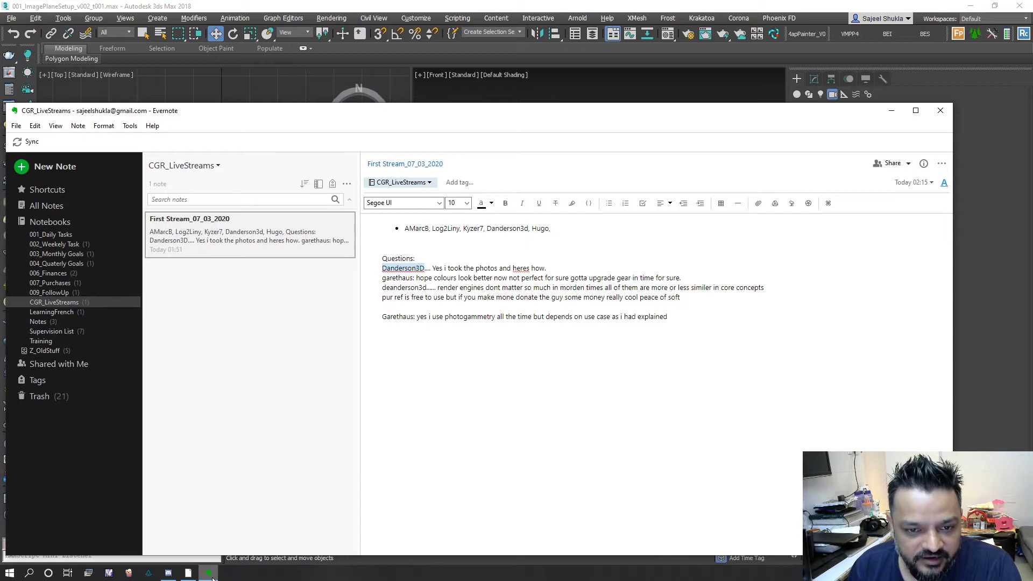
{"action": "left_click", "coordinate": [210, 573]}
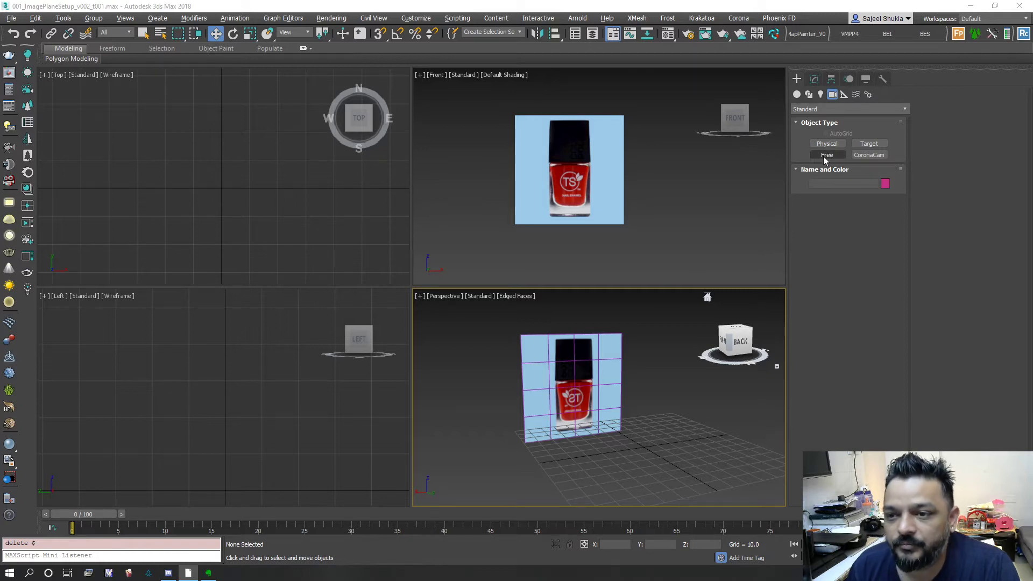
Create a Dummy helper near the origin in the Top viewport and check its modifier stack.
{"action": "left_click", "coordinate": [843, 94]}
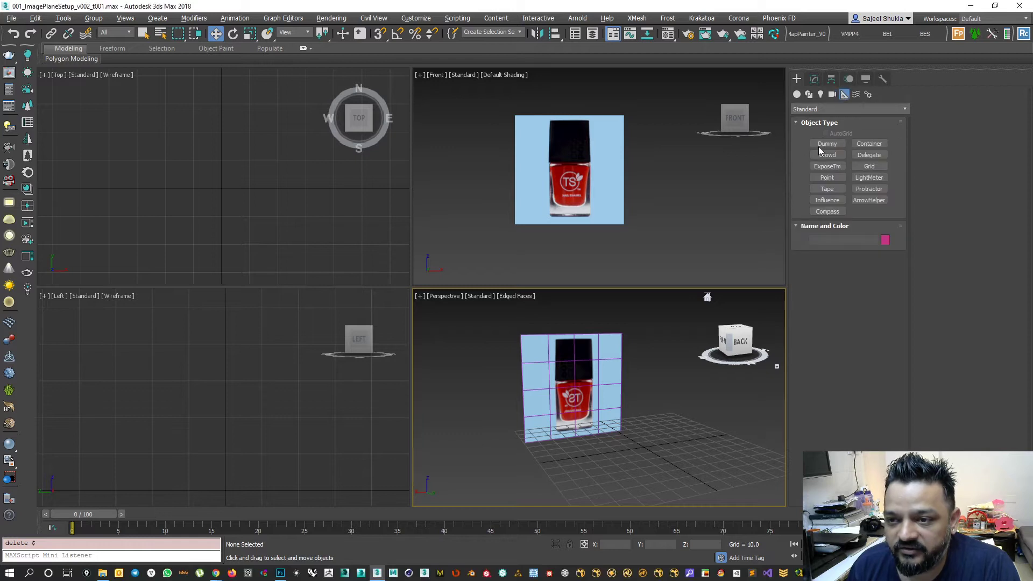
{"action": "left_click", "coordinate": [828, 143]}
{"action": "left_click_drag", "start_coordinate": [216, 182], "coordinate": [236, 202]}
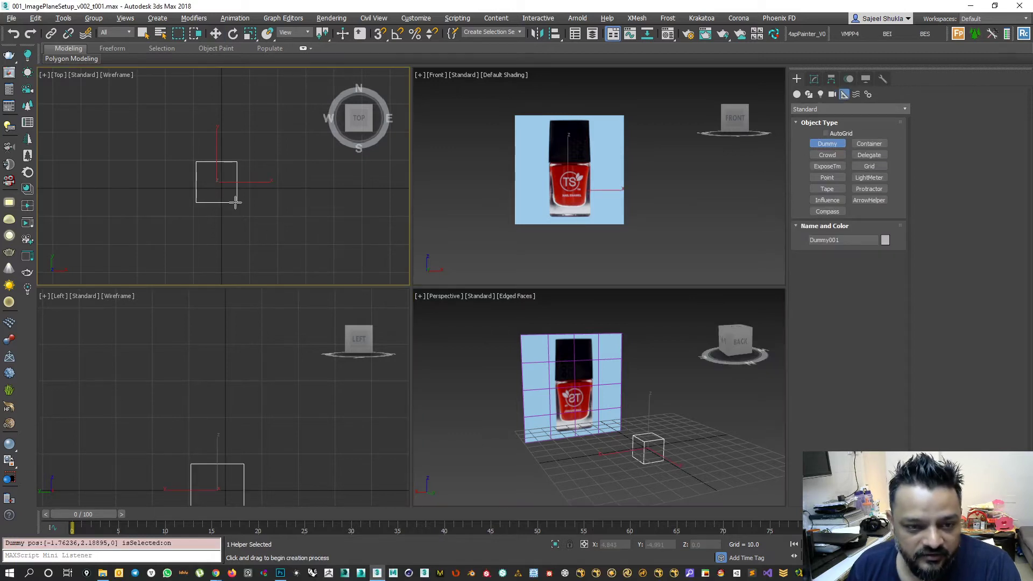
{"action": "left_click", "coordinate": [814, 80]}
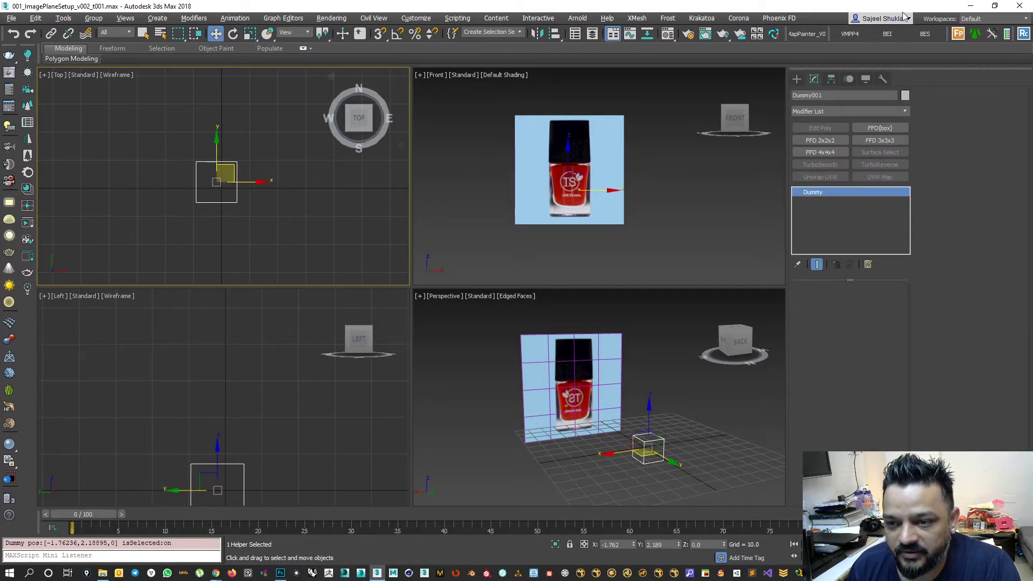
{"action": "left_click", "coordinate": [797, 79]}
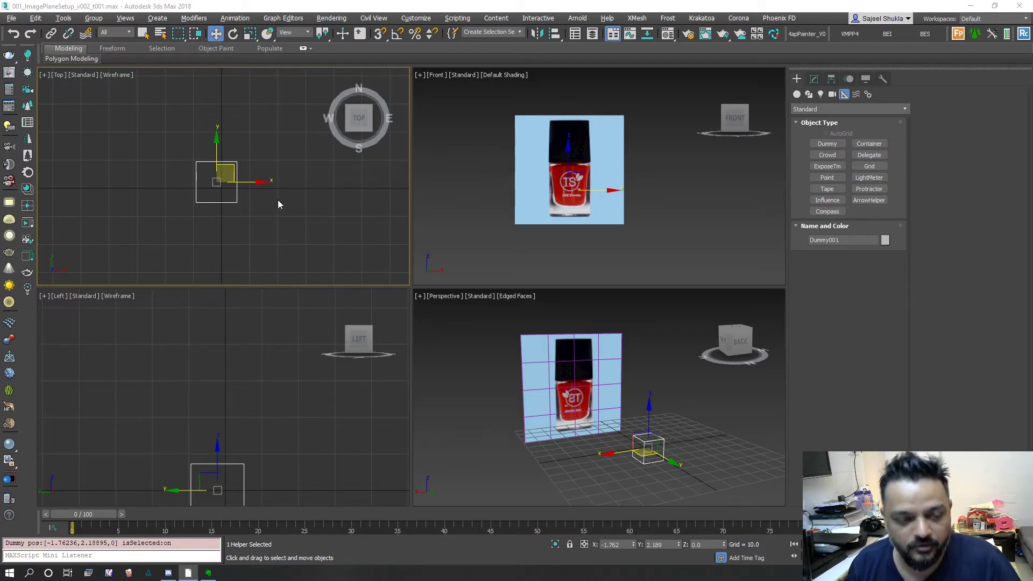
Delete the Dummy helper from the scene.
{"action": "scroll", "coordinate": [295, 193], "scroll_direction": "down", "scroll_amount": 1}
{"action": "scroll", "coordinate": [498, 401], "scroll_direction": "down", "scroll_amount": 1}
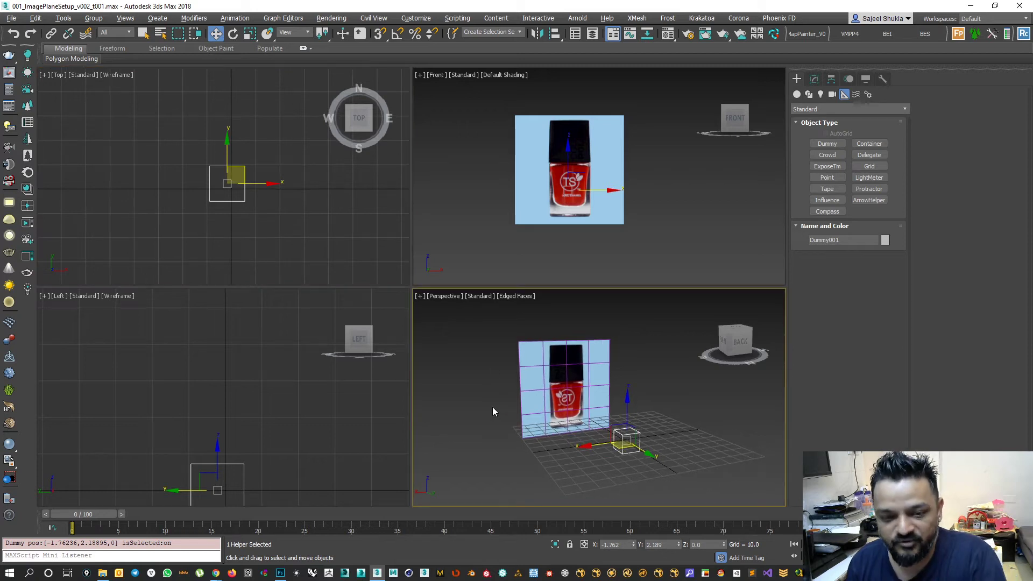
{"action": "key", "text": "Delete"}
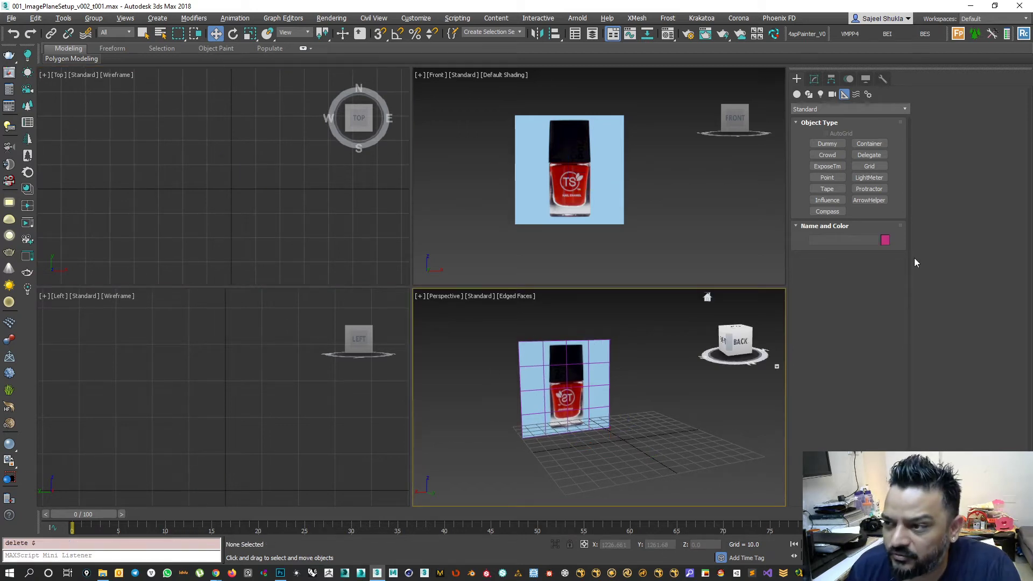
Create a Tape helper about 107 long across the Top viewport, sloping slightly downward.
{"action": "left_click", "coordinate": [882, 144]}
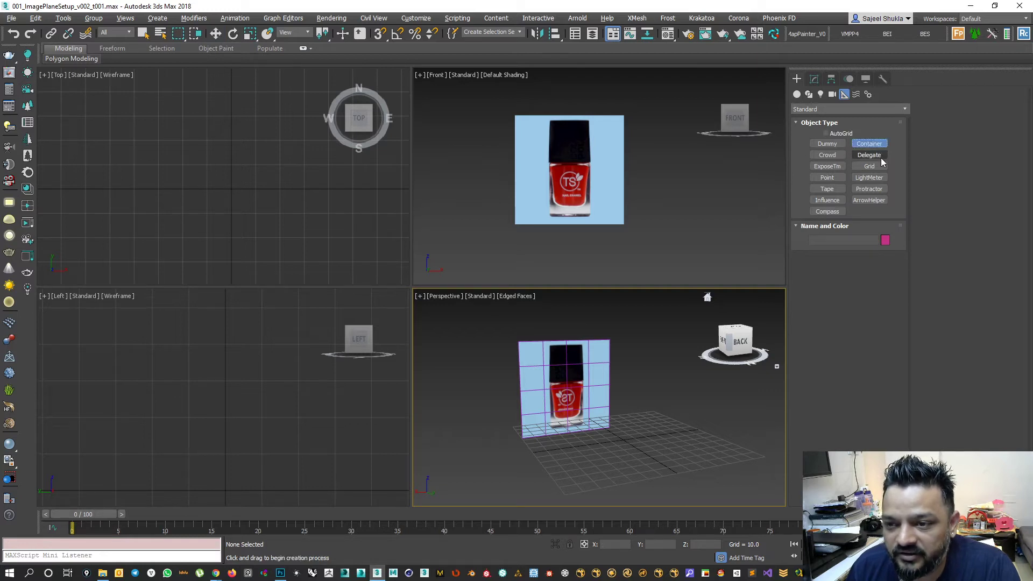
{"action": "left_click", "coordinate": [827, 189]}
{"action": "left_click_drag", "start_coordinate": [99, 167], "coordinate": [328, 196]}
{"action": "left_click_drag", "start_coordinate": [353, 197], "coordinate": [355, 197]}
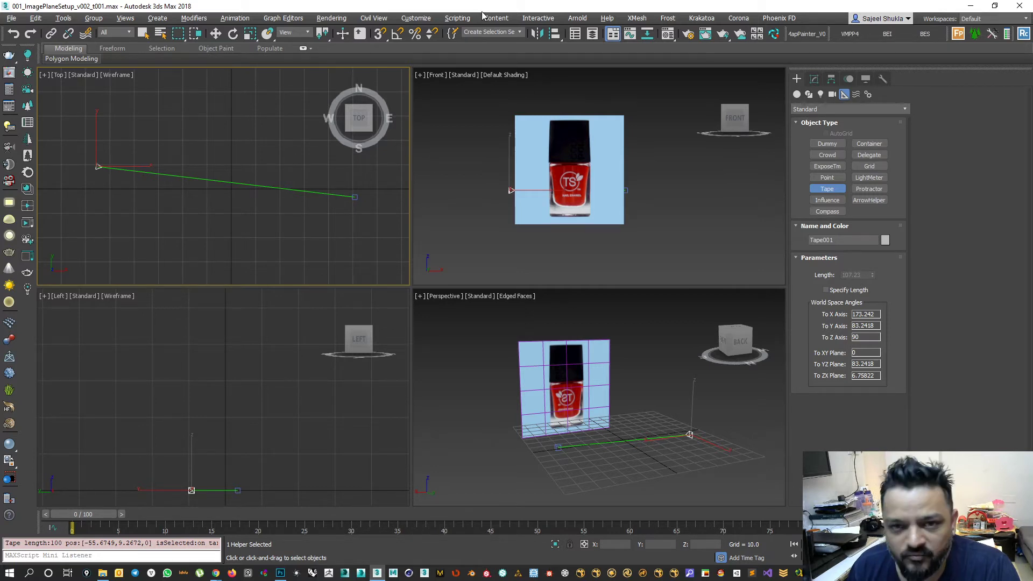
Check the scene's system unit scale in Units Setup, leaving the settings as they are.
{"action": "left_click", "coordinate": [416, 18]}
{"action": "left_click", "coordinate": [425, 160]}
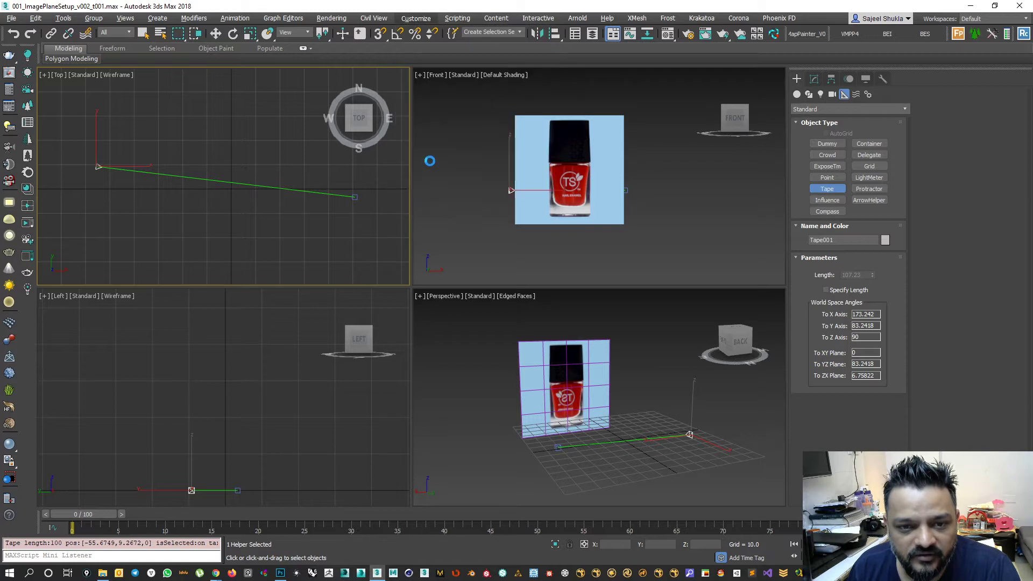
{"action": "left_click", "coordinate": [510, 201]}
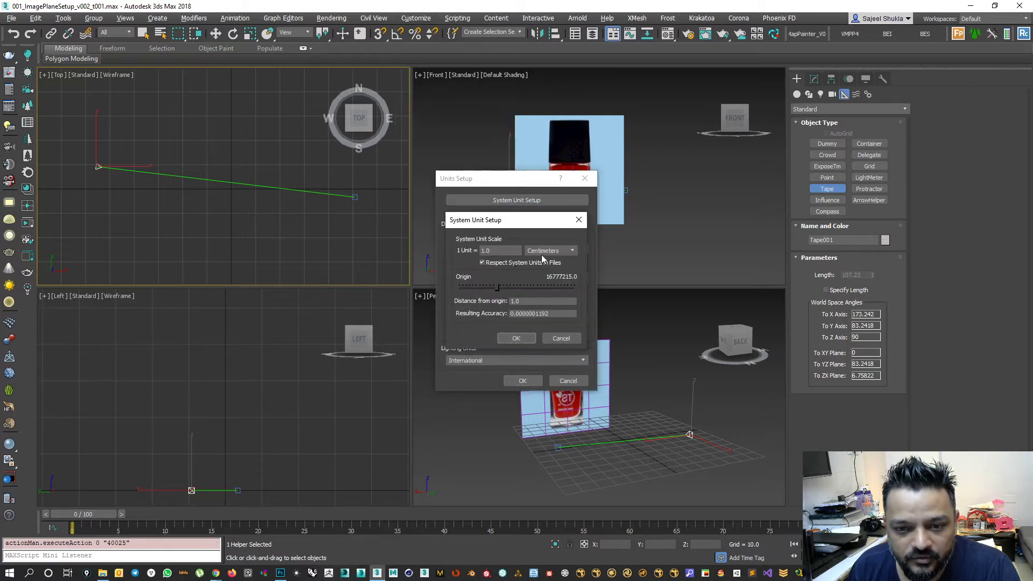
{"action": "left_click", "coordinate": [562, 339]}
{"action": "left_click", "coordinate": [568, 381]}
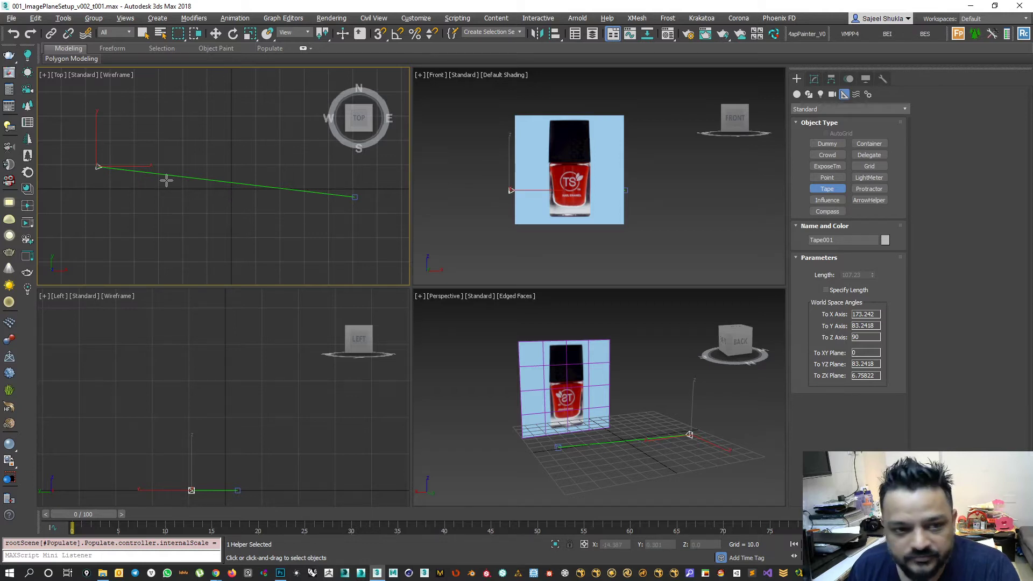
Examine the tape's start and target ends closely in the Top viewport.
{"action": "scroll", "coordinate": [97, 166], "scroll_direction": "up", "scroll_amount": 2}
{"action": "middle_click_drag", "start_coordinate": [97, 166], "coordinate": [231, 161]}
{"action": "middle_click_drag", "start_coordinate": [303, 205], "coordinate": [87, 163]}
{"action": "scroll", "coordinate": [88, 163], "scroll_direction": "down", "scroll_amount": 3}
{"action": "scroll", "coordinate": [323, 212], "scroll_direction": "down", "scroll_amount": 3}
{"action": "middle_click_drag", "start_coordinate": [378, 219], "coordinate": [269, 204]}
{"action": "scroll", "coordinate": [355, 215], "scroll_direction": "up", "scroll_amount": 3}
{"action": "middle_click_drag", "start_coordinate": [321, 166], "coordinate": [327, 183]}
{"action": "scroll", "coordinate": [327, 182], "scroll_direction": "down", "scroll_amount": 3}
{"action": "middle_click_drag", "start_coordinate": [271, 212], "coordinate": [314, 217]}
Move the tape's start point to the origin by resetting its X and Y positions to 0.
{"action": "key", "text": "w"}
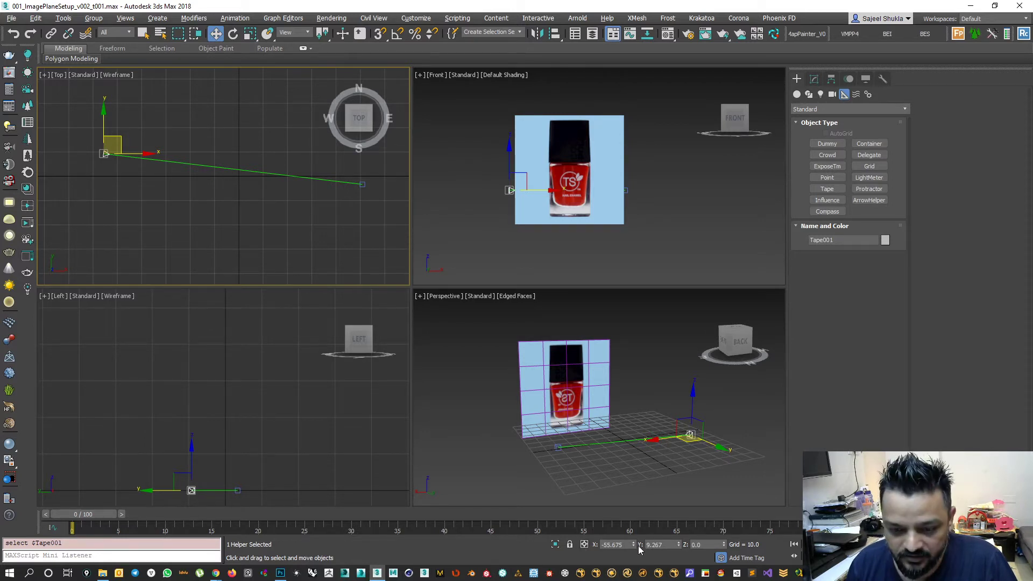
{"action": "right_click", "coordinate": [634, 545]}
{"action": "right_click", "coordinate": [678, 545]}
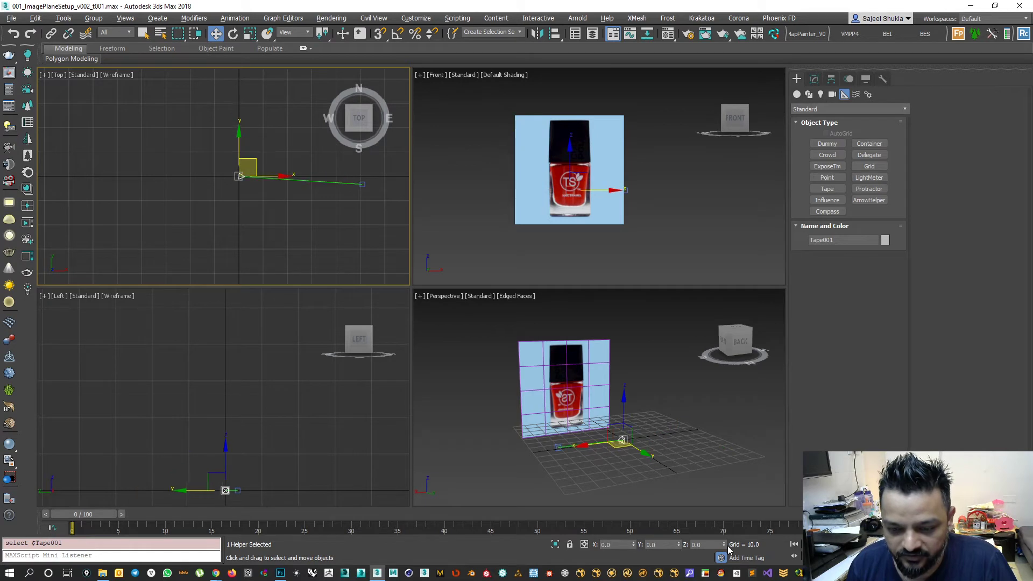
Position the tape's target at X 50 and Y 0.
{"action": "left_click", "coordinate": [362, 184]}
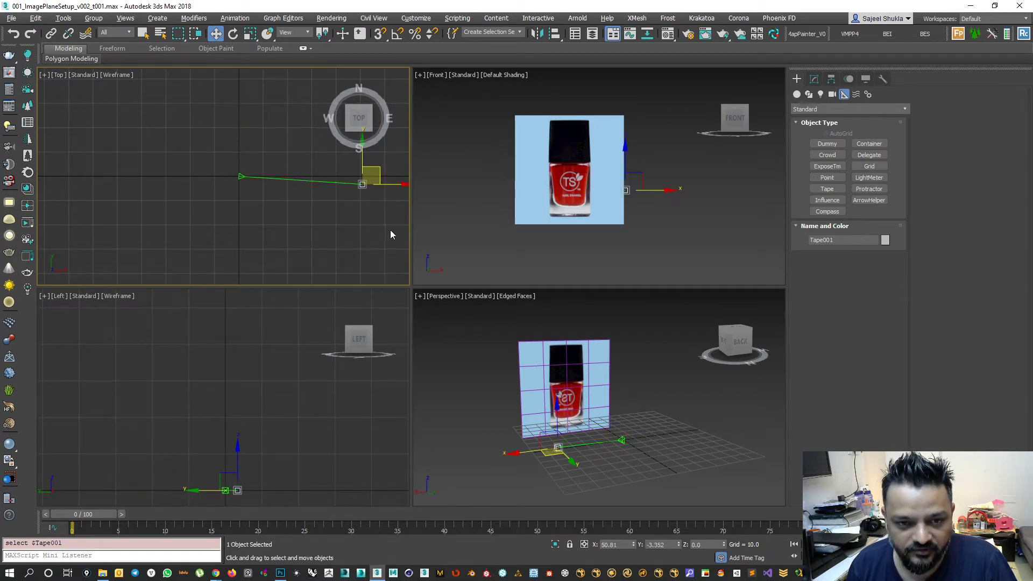
{"action": "middle_click_drag", "start_coordinate": [380, 221], "coordinate": [281, 227]}
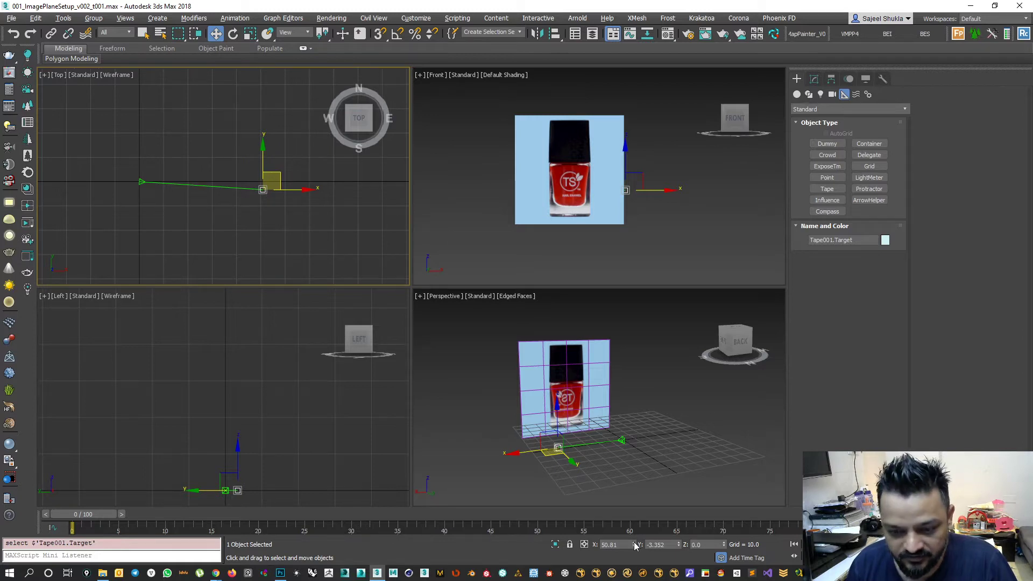
{"action": "right_click", "coordinate": [676, 544]}
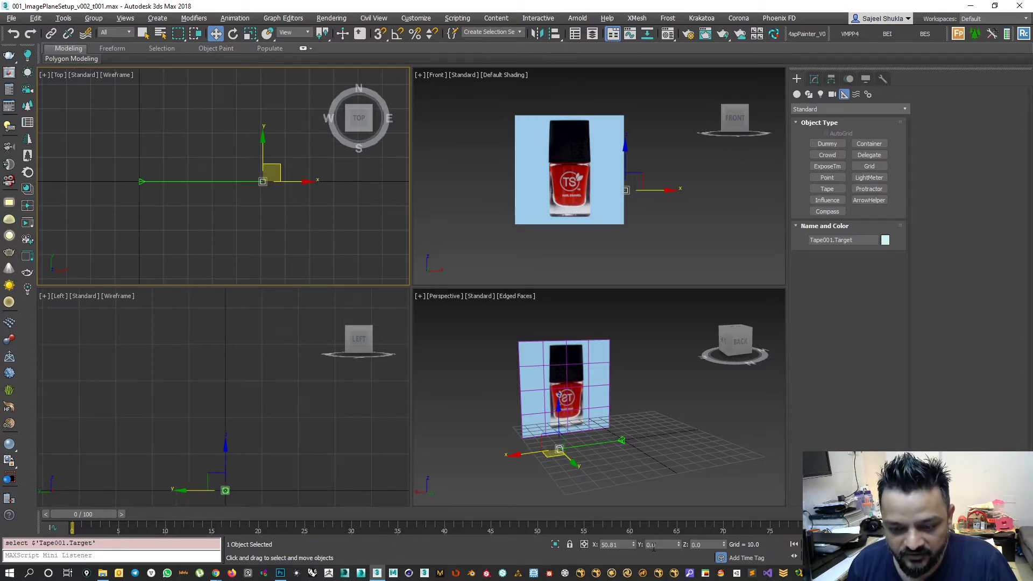
{"action": "double_click", "coordinate": [625, 545]}
{"action": "type", "text": "50"}
{"action": "key", "text": "Return"}
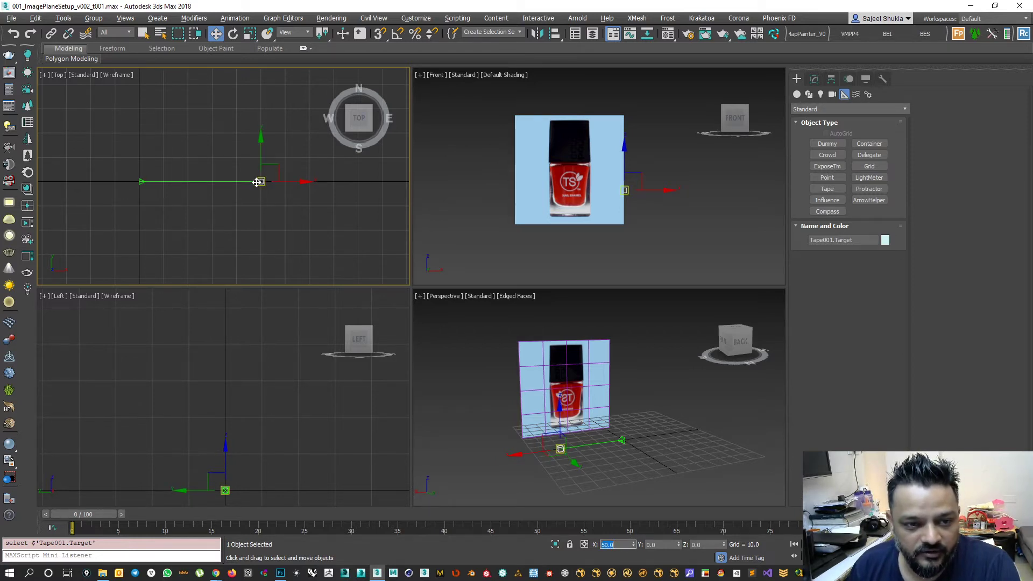
Enable Specify Length for the tape and set its length to 83.
{"action": "left_click", "coordinate": [814, 78]}
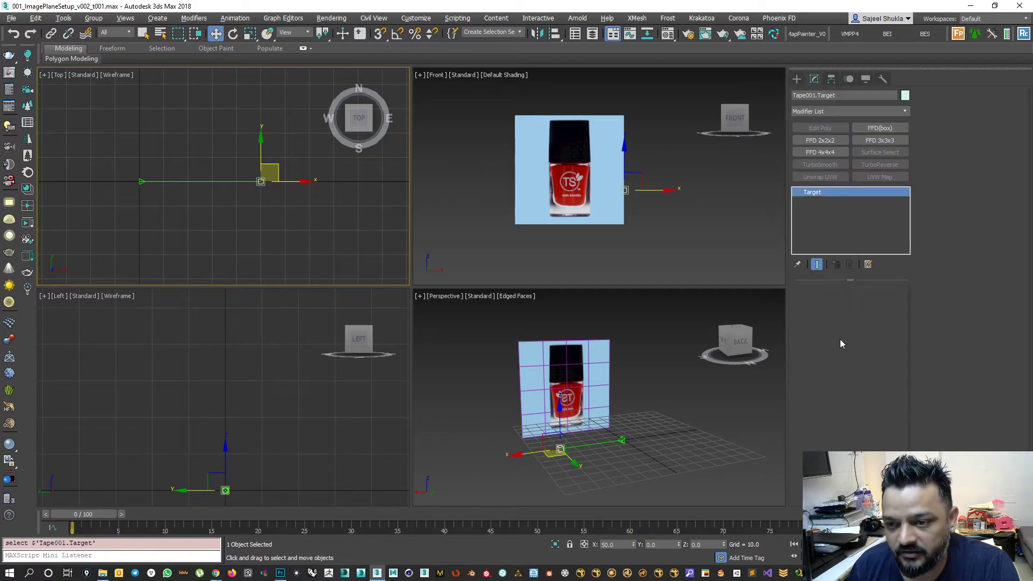
{"action": "left_click", "coordinate": [141, 181]}
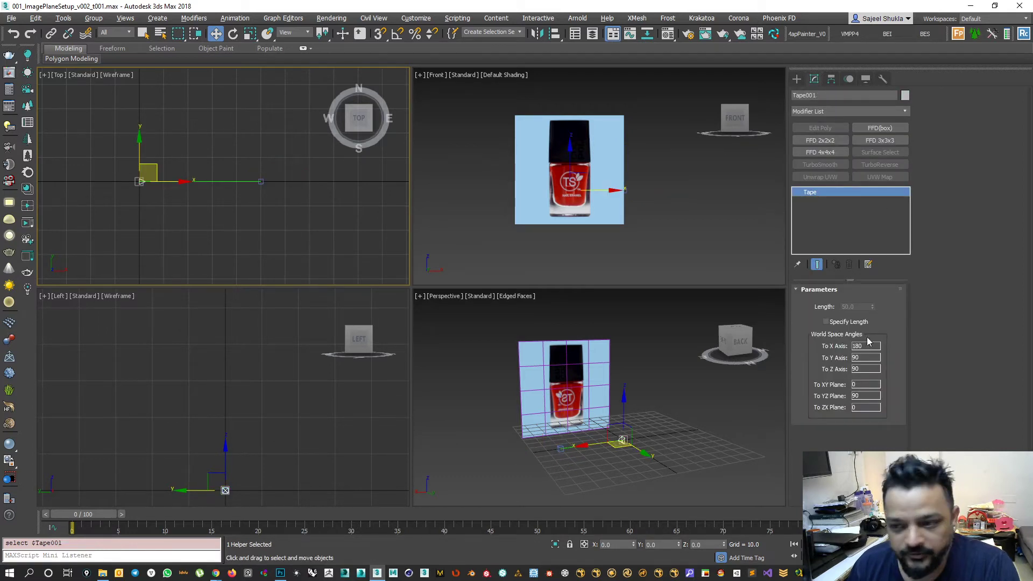
{"action": "left_click", "coordinate": [827, 321]}
{"action": "mouse_move", "coordinate": [872, 307]}
{"action": "left_mouse_down"}
{"action": "mouse_move", "coordinate": [867, 356]}
{"action": "mouse_move", "coordinate": [869, 315]}
{"action": "left_mouse_up"}
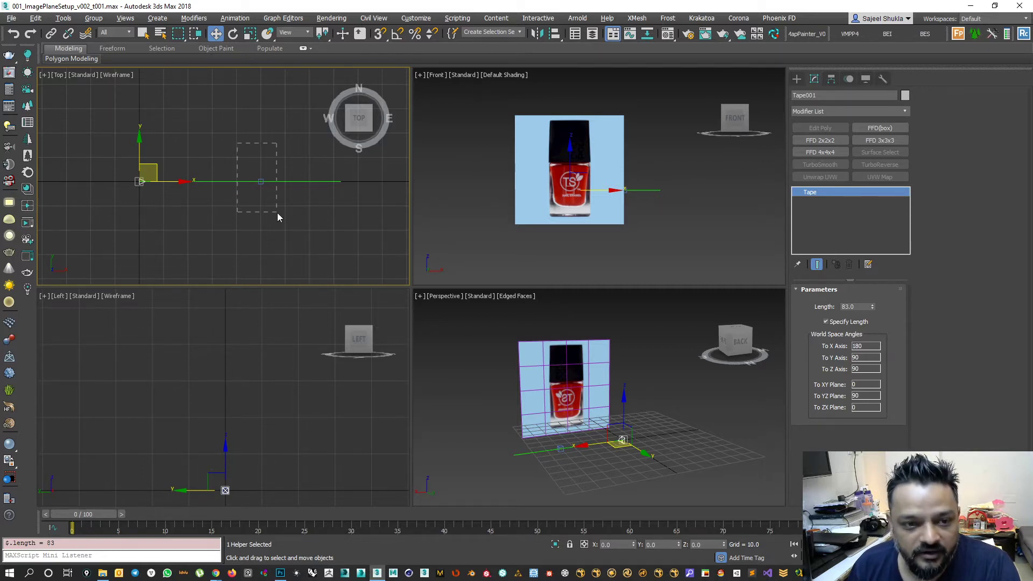
Move the tape's target off the axis in the Top and Left viewports, to about X 44, Y -20, Z 10.
{"action": "left_click_drag", "start_coordinate": [278, 213], "coordinate": [277, 208]}
{"action": "left_click_drag", "start_coordinate": [273, 162], "coordinate": [261, 179]}
{"action": "right_click", "coordinate": [301, 434]}
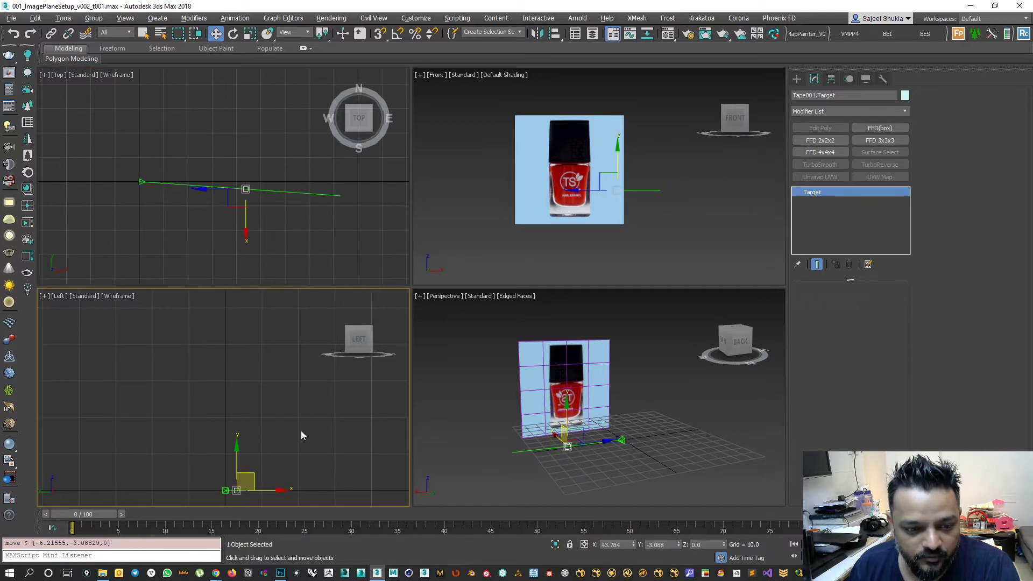
{"action": "left_click_drag", "start_coordinate": [247, 477], "coordinate": [313, 439]}
Set the tape's specified length to 80.
{"action": "left_click", "coordinate": [140, 182]}
{"action": "double_click", "coordinate": [864, 306]}
{"action": "type", "text": "80"}
{"action": "key", "text": "Return"}
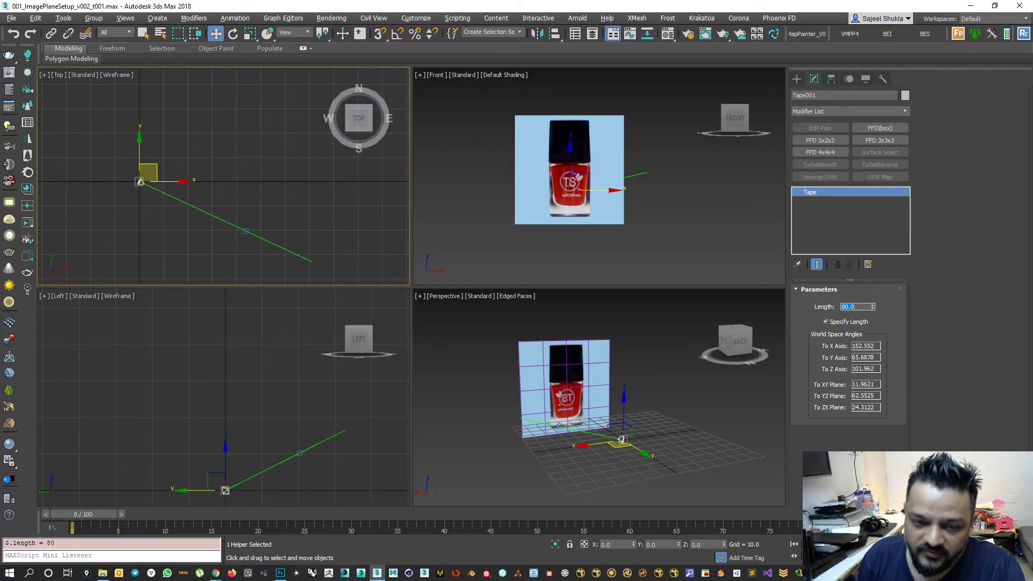
Nudge the tape's target slightly in the Left viewport, and delete the tape together with its target.
{"action": "left_click", "coordinate": [300, 453]}
{"action": "mouse_move", "coordinate": [312, 433]}
{"action": "left_mouse_down"}
{"action": "mouse_move", "coordinate": [296, 441]}
{"action": "mouse_move", "coordinate": [284, 432]}
{"action": "mouse_move", "coordinate": [287, 405]}
{"action": "mouse_move", "coordinate": [288, 424]}
{"action": "mouse_move", "coordinate": [315, 442]}
{"action": "left_mouse_up"}
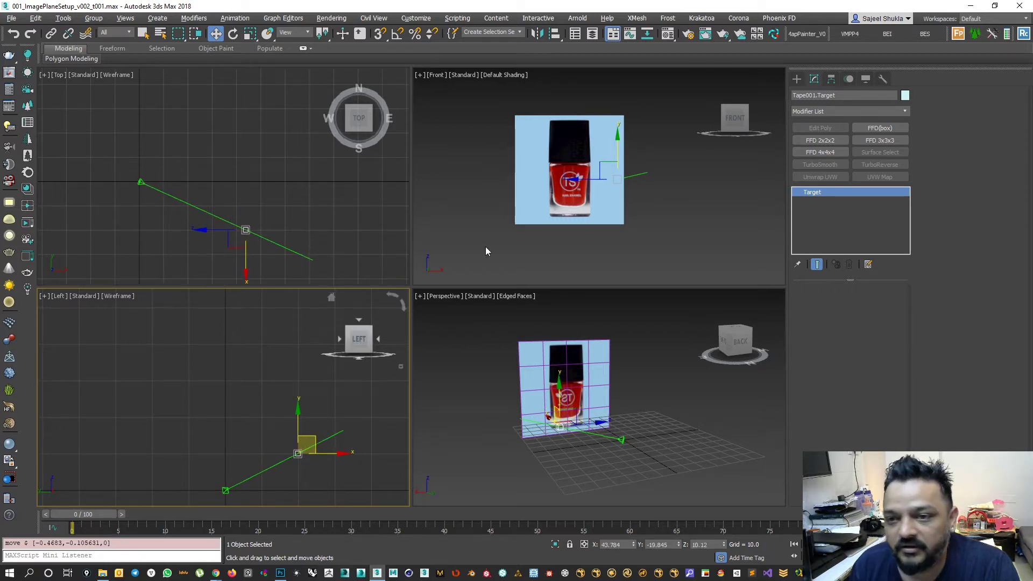
{"action": "left_click", "coordinate": [213, 428]}
{"action": "left_click_drag", "start_coordinate": [211, 432], "coordinate": [363, 560]}
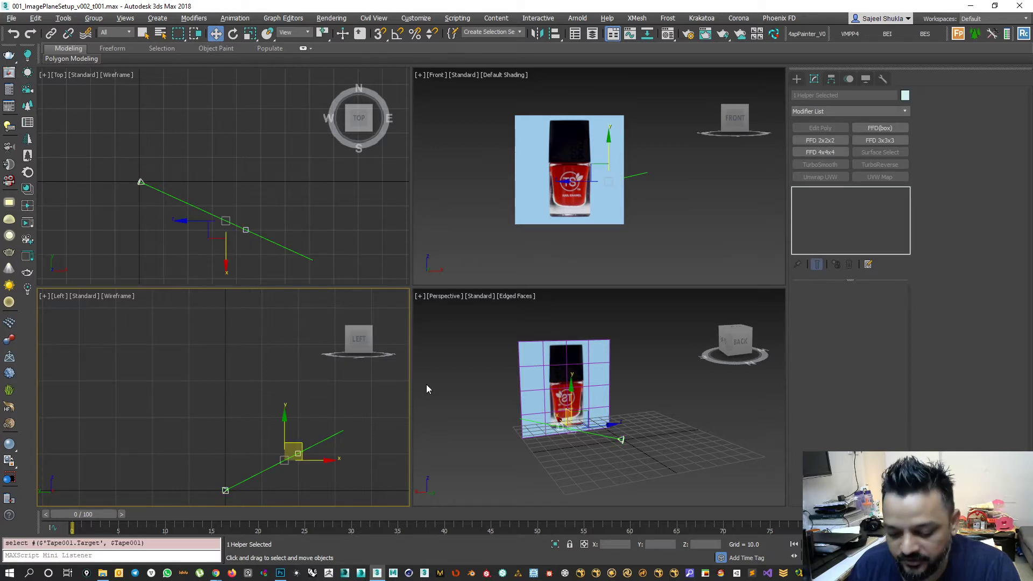
{"action": "key", "text": "Delete"}
Create a Compass helper with a radius of about 59 near the origin in the Top viewport, and delete it.
{"action": "left_click", "coordinate": [796, 80]}
{"action": "left_click", "coordinate": [860, 189]}
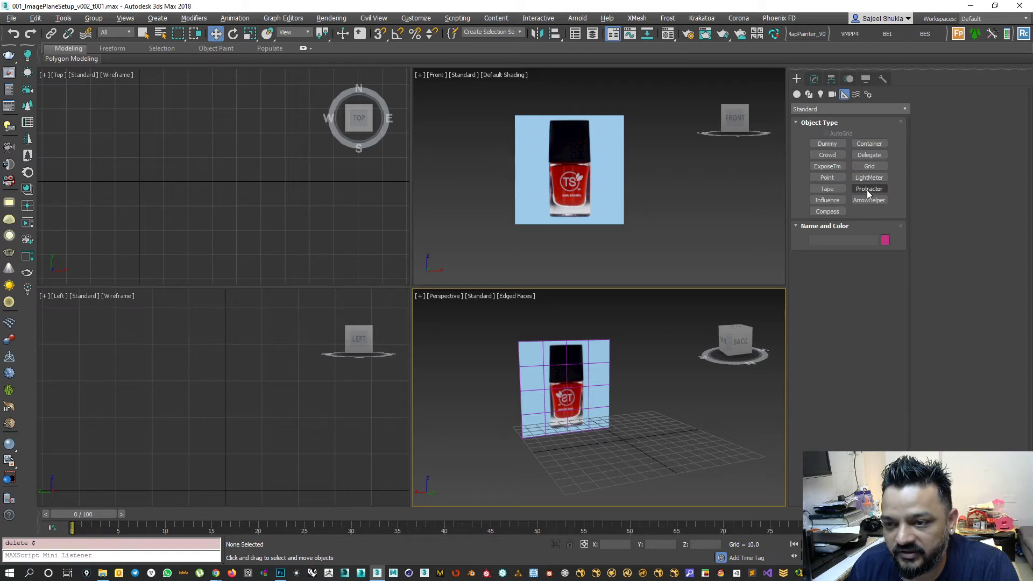
{"action": "left_click", "coordinate": [827, 211]}
{"action": "left_click_drag", "start_coordinate": [139, 180], "coordinate": [233, 288]}
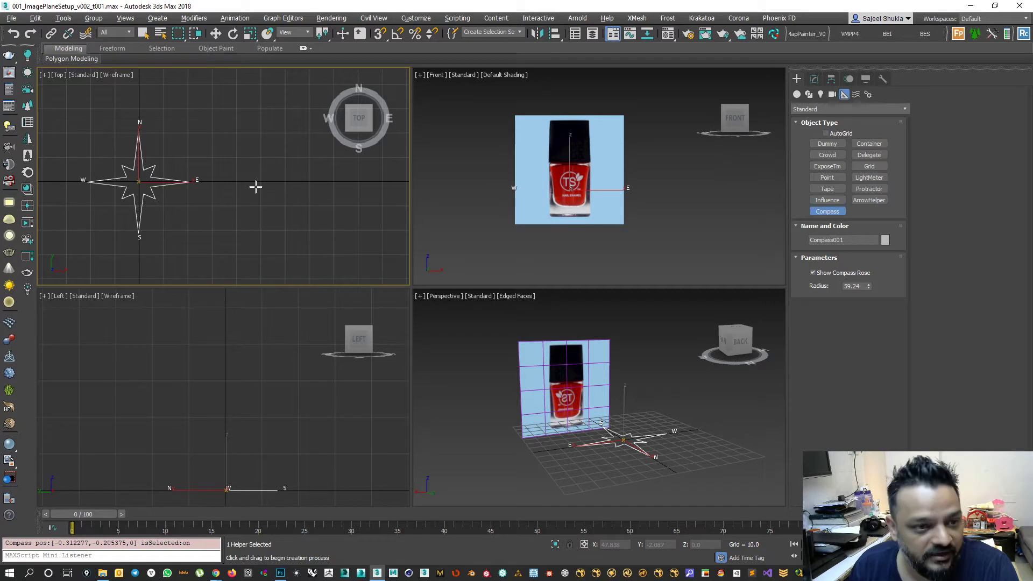
{"action": "key", "text": "w"}
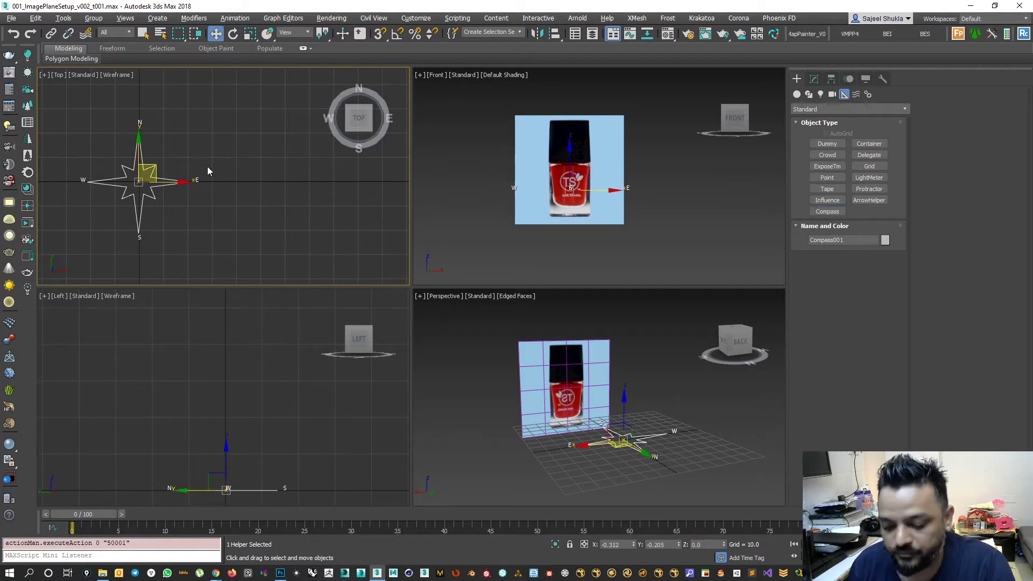
{"action": "key", "text": "Delete"}
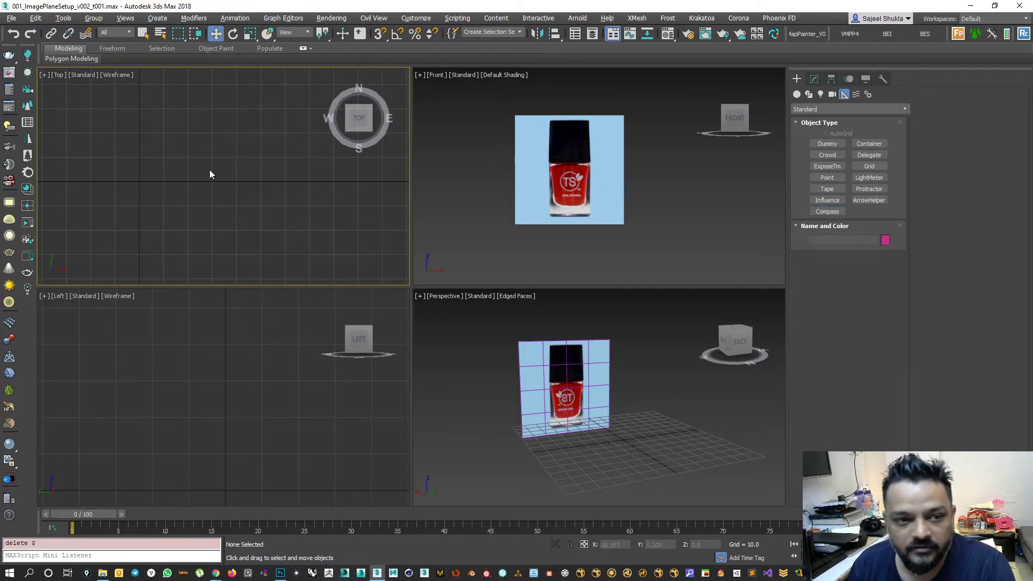
Examine the Forces space warps and the Standard and VRay system types, returning the systems category to Standard.
{"action": "left_click", "coordinate": [855, 95]}
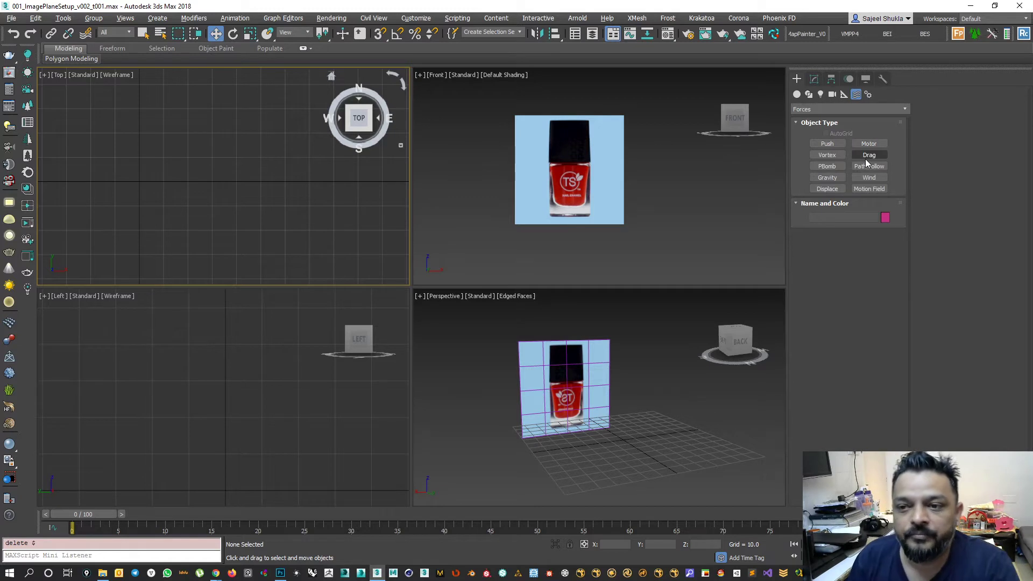
{"action": "left_click", "coordinate": [867, 94]}
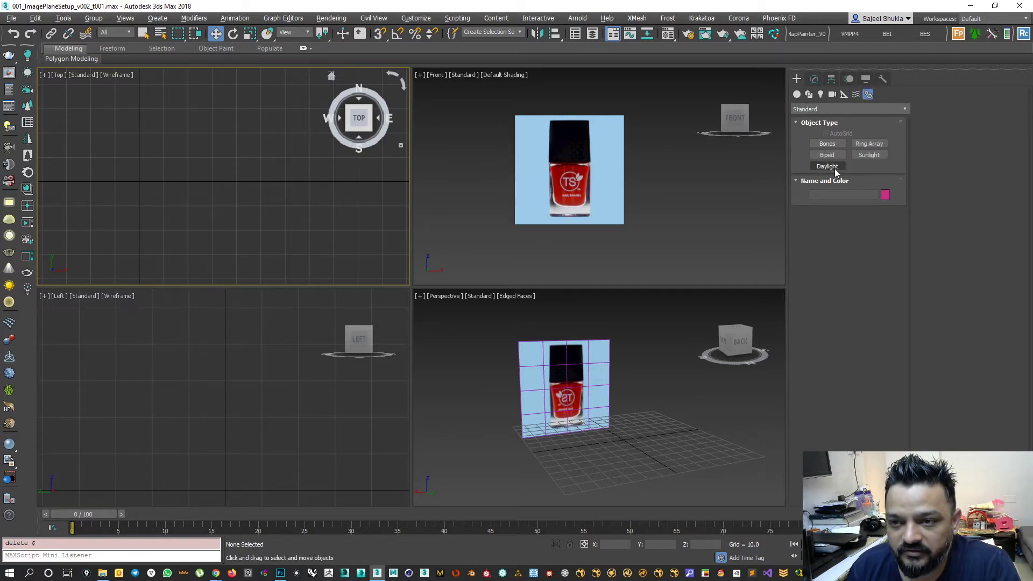
{"action": "left_click", "coordinate": [831, 105]}
{"action": "left_click", "coordinate": [824, 128]}
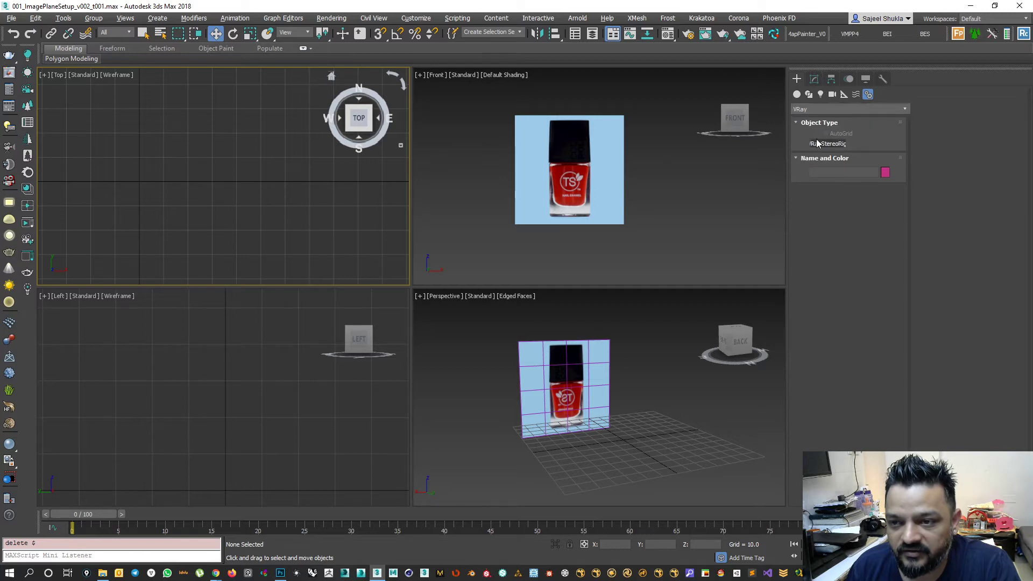
{"action": "left_click", "coordinate": [830, 109]}
{"action": "left_click", "coordinate": [828, 119]}
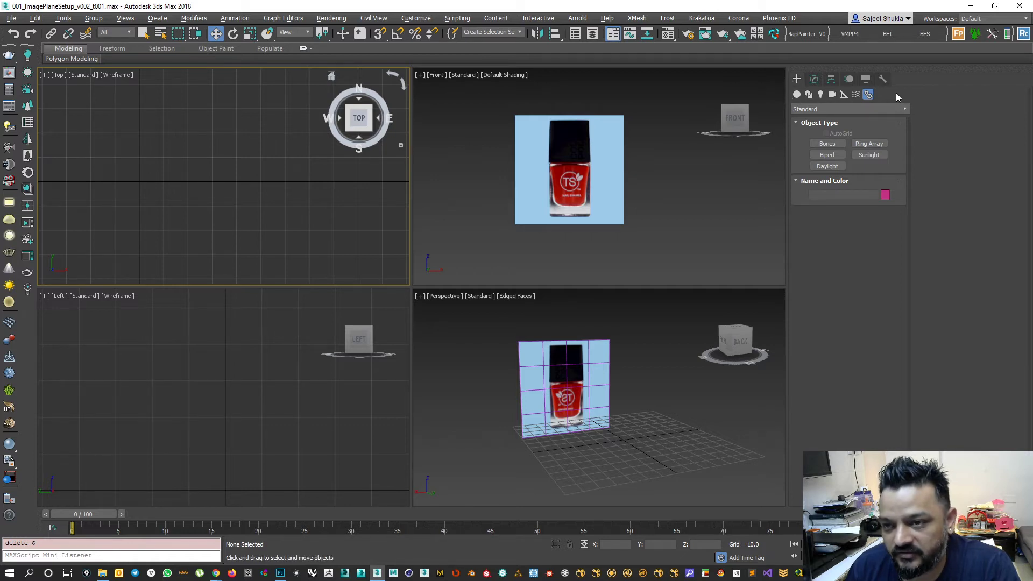
Look at the object modification options with nothing selected, and return to the object creation options.
{"action": "left_click", "coordinate": [812, 79]}
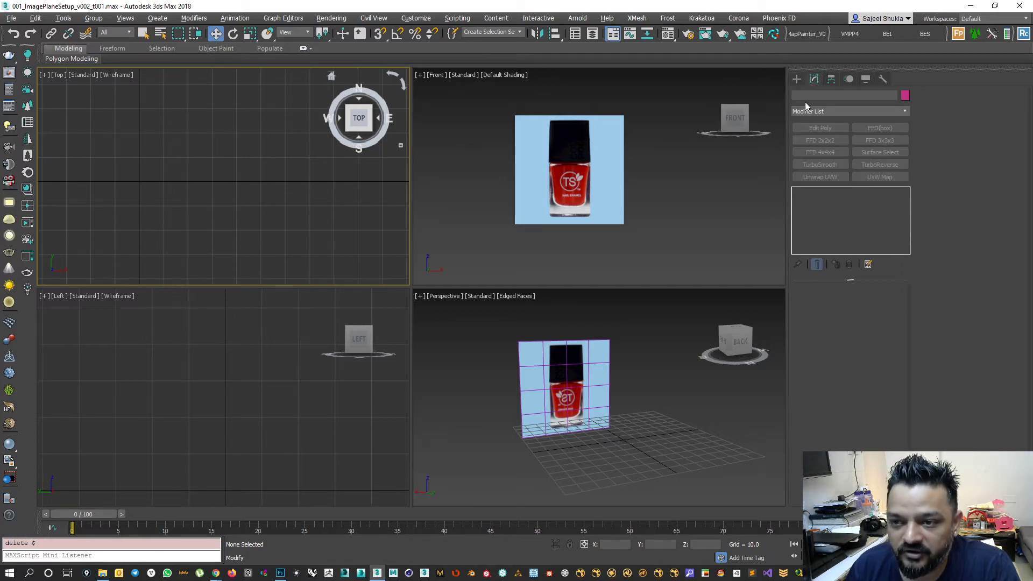
{"action": "left_click", "coordinate": [797, 78]}
{"action": "left_click", "coordinate": [814, 79]}
{"action": "left_click", "coordinate": [798, 78]}
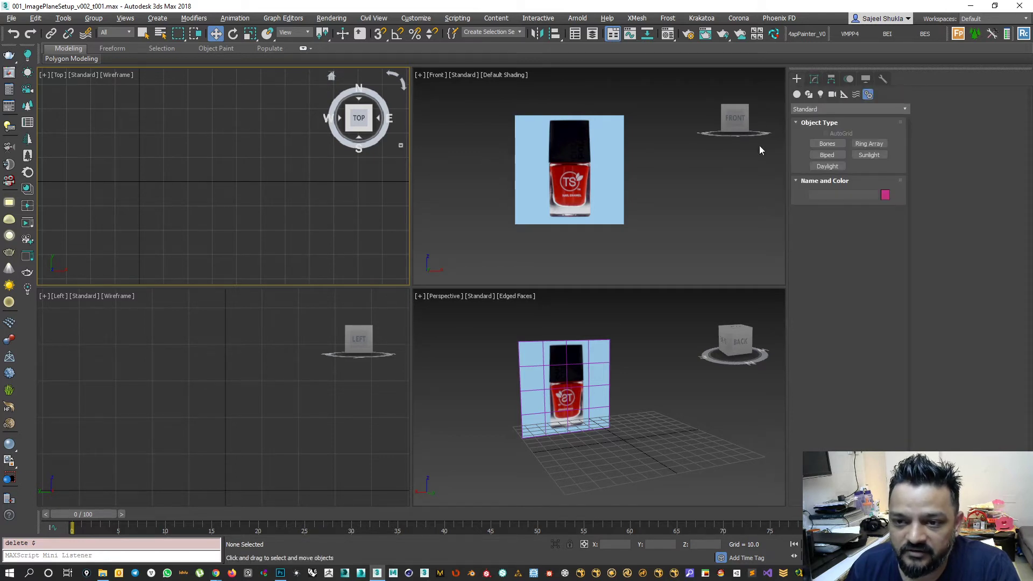
Create a standard primitive Plane about 54.7 long and 63.3 wide around the origin in the Top viewport.
{"action": "left_click", "coordinate": [797, 94]}
{"action": "left_click", "coordinate": [824, 109]}
{"action": "left_click", "coordinate": [815, 116]}
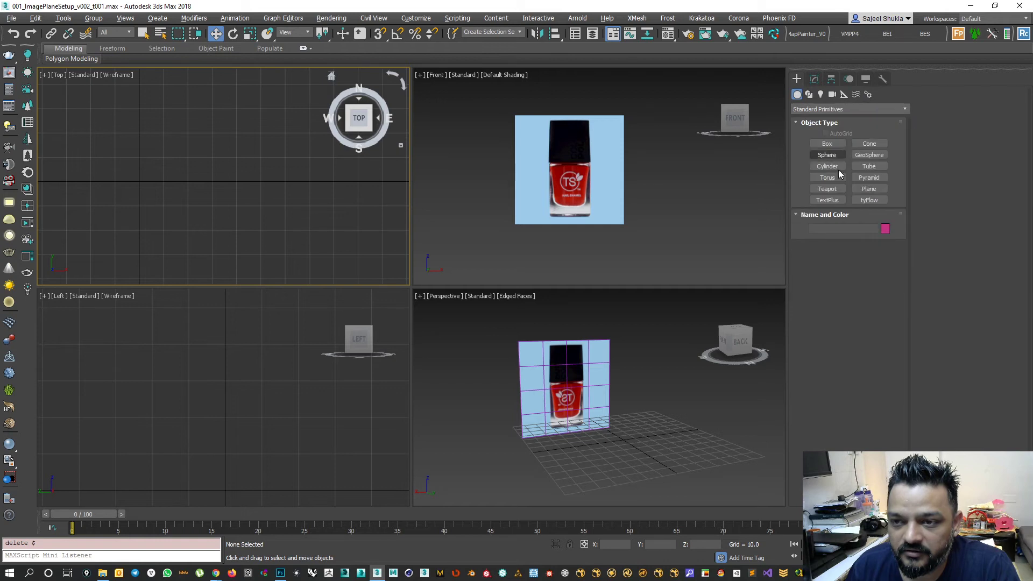
{"action": "left_click", "coordinate": [869, 188]}
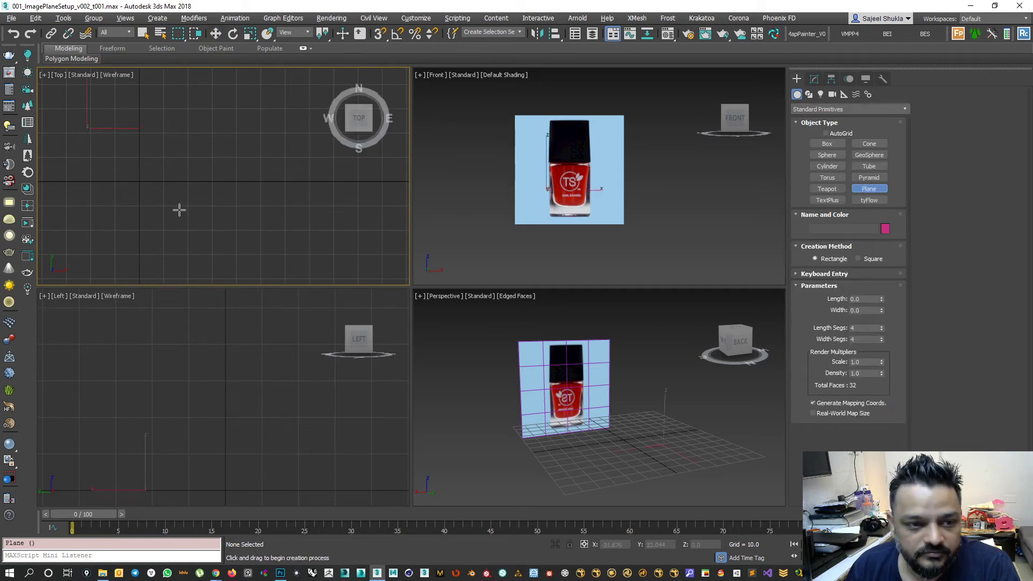
{"action": "left_click_drag", "start_coordinate": [87, 127], "coordinate": [241, 261]}
Maximize the Perspective viewport around the new plane and toggle its grid off and on repeatedly.
{"action": "right_click", "coordinate": [683, 452]}
{"action": "key", "text": "alt+w"}
{"action": "mouse_move", "coordinate": [512, 342]}
{"action": "middle_mouse_down", "text": "alt"}
{"action": "mouse_move", "coordinate": [509, 371]}
{"action": "mouse_move", "coordinate": [676, 467]}
{"action": "mouse_move", "coordinate": [510, 344]}
{"action": "middle_mouse_up", "text": "alt"}
{"action": "scroll", "coordinate": [508, 371], "scroll_direction": "up", "scroll_amount": 2}
{"action": "key", "text": "g"}
{"action": "key", "text": "g"}
{"action": "key", "text": "g"}
{"action": "key", "text": "g"}
{"action": "key", "text": "g"}
{"action": "key", "text": "g"}
{"action": "key", "text": "g"}
{"action": "key", "text": "g"}
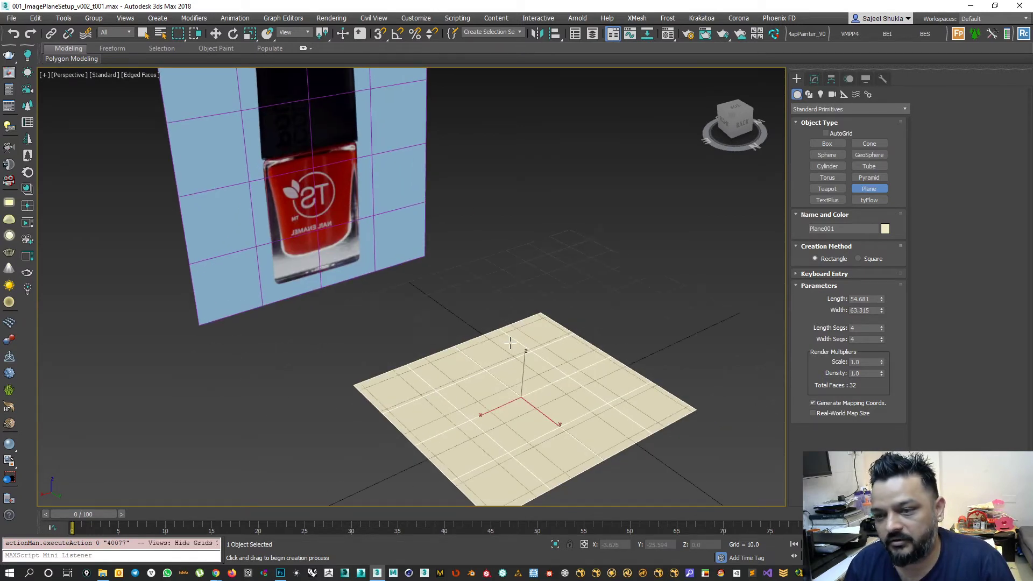
Set the plane's length segments to 5 and its width segments to 1.
{"action": "left_click", "coordinate": [815, 78]}
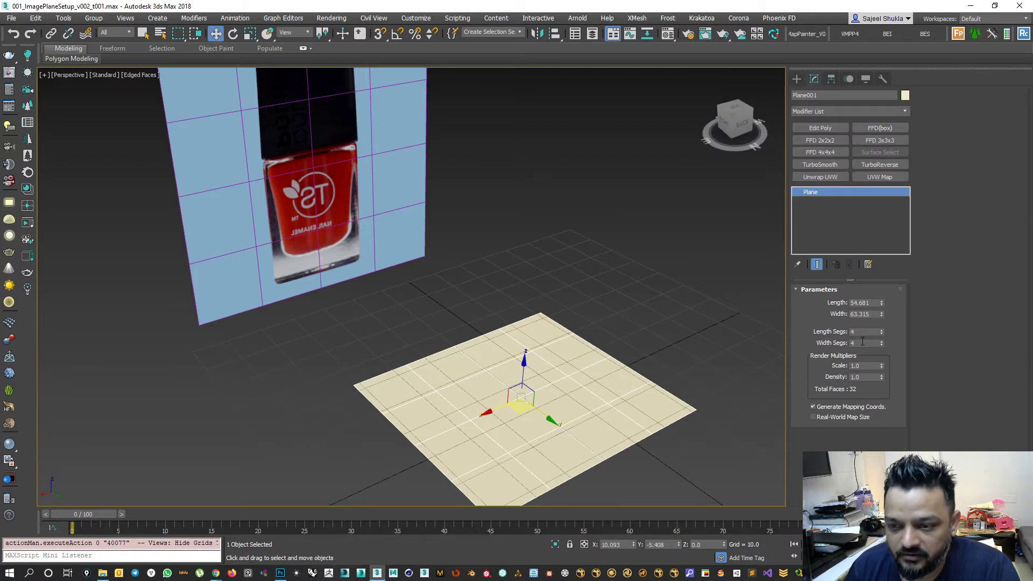
{"action": "left_click_drag", "start_coordinate": [881, 333], "coordinate": [882, 321]}
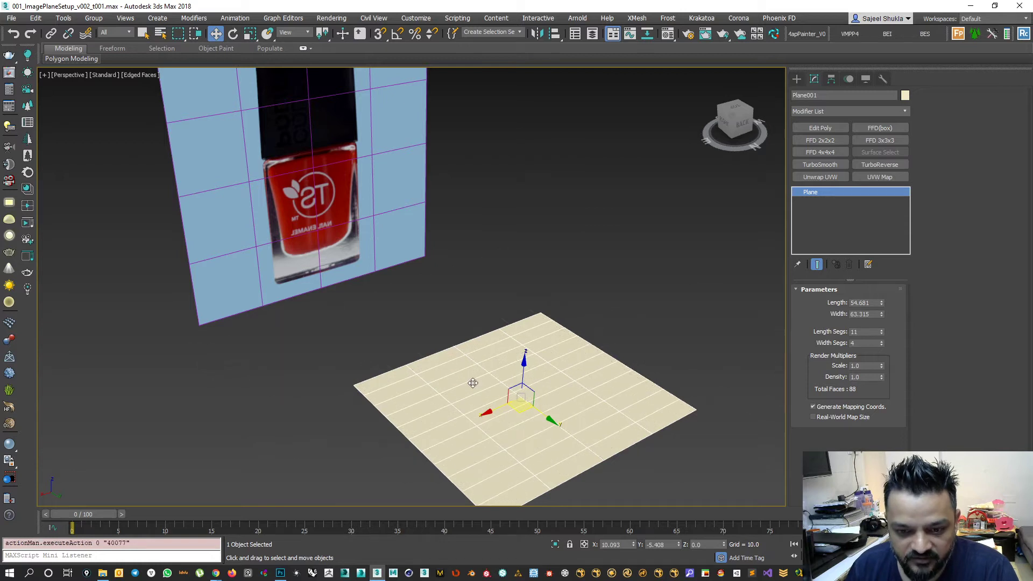
{"action": "left_click_drag", "start_coordinate": [882, 333], "coordinate": [882, 345]}
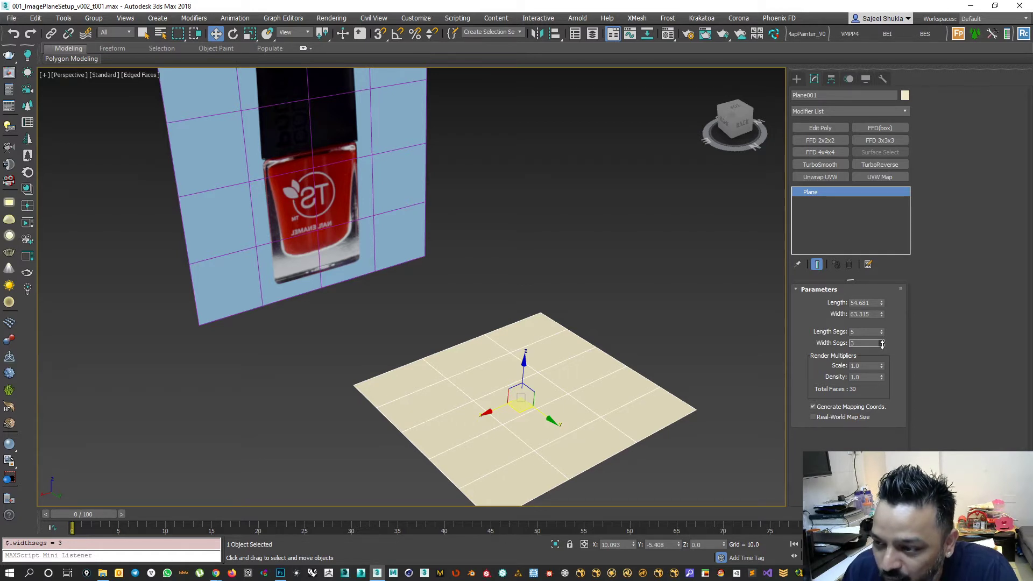
{"action": "left_click", "coordinate": [882, 344]}
{"action": "left_click", "coordinate": [881, 344]}
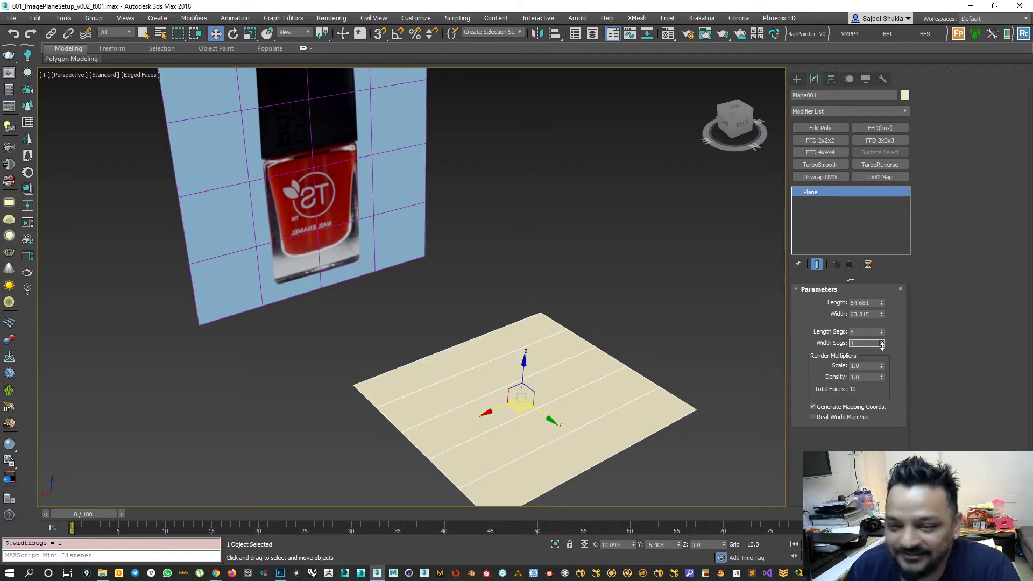
Set the plane's width segments to 6 and enlarge it to about 62.9 long and 69.0 wide.
{"action": "left_click_drag", "start_coordinate": [882, 346], "coordinate": [882, 343]}
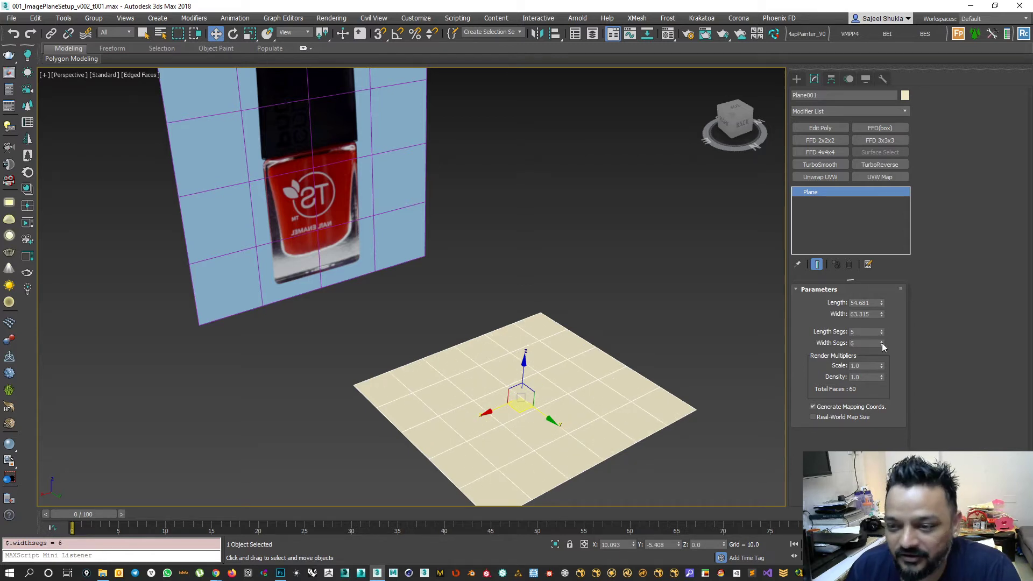
{"action": "left_click_drag", "start_coordinate": [882, 303], "coordinate": [883, 311]}
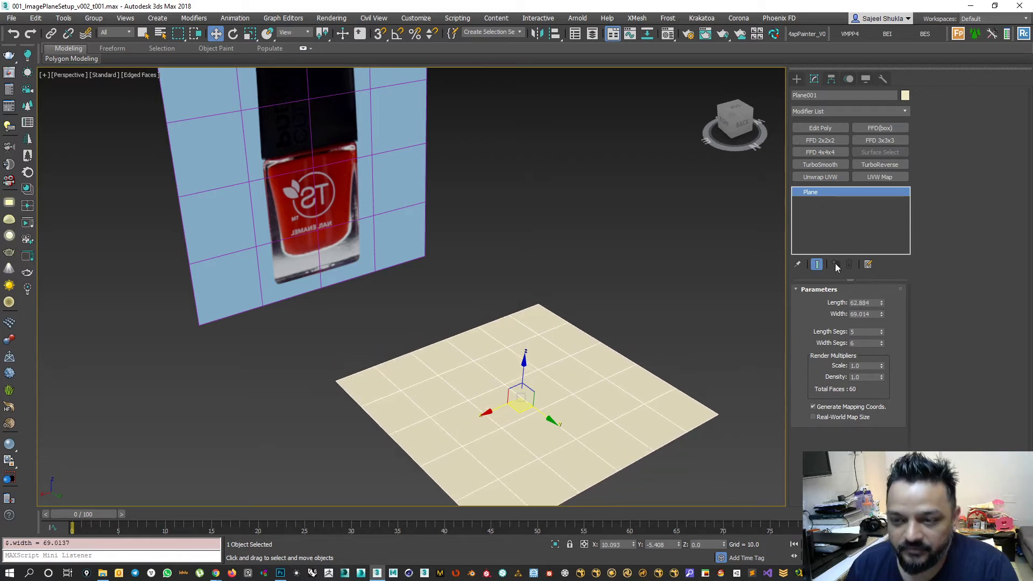
{"action": "right_click", "coordinate": [826, 210]}
{"action": "left_click", "coordinate": [818, 221]}
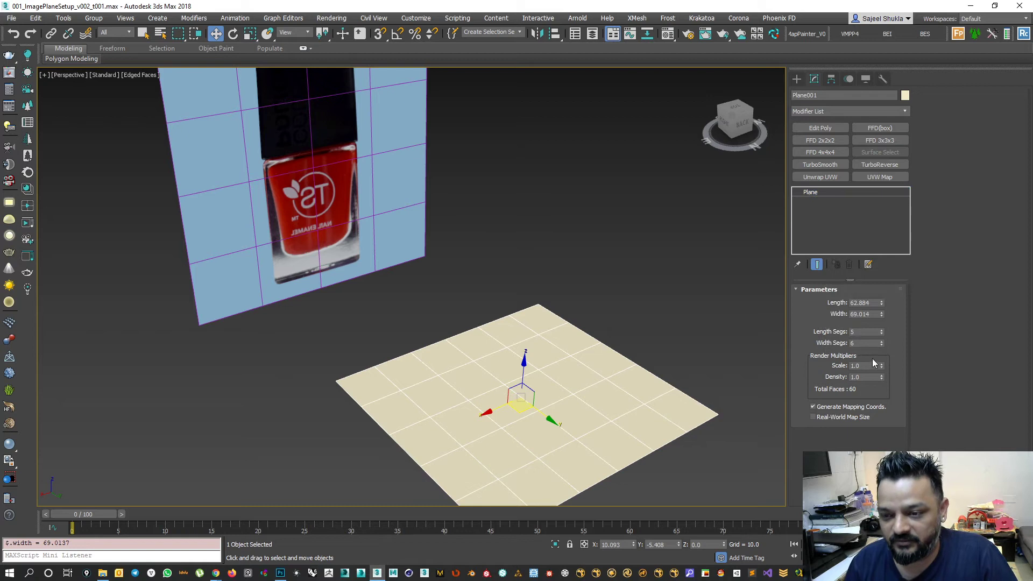
Reset the plane's length and width segments to 1 and switch the Perspective viewport to wireframe display.
{"action": "left_click_drag", "start_coordinate": [881, 332], "coordinate": [879, 335]}
{"action": "right_click", "coordinate": [882, 344]}
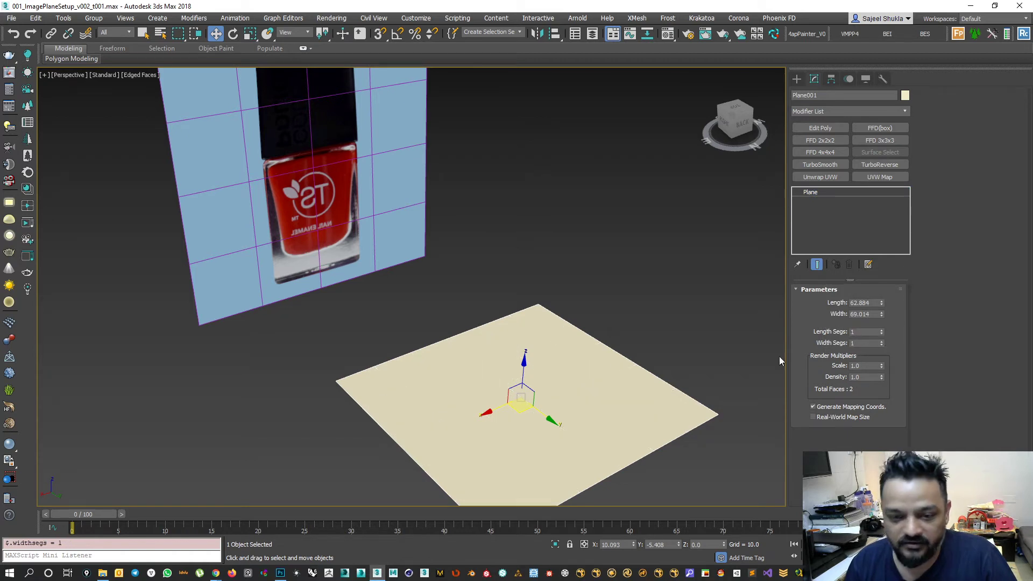
{"action": "scroll", "coordinate": [567, 358], "scroll_direction": "down", "scroll_amount": 2}
{"action": "middle_click_drag", "start_coordinate": [586, 365], "coordinate": [590, 391], "text": "alt"}
{"action": "key", "text": "F3"}
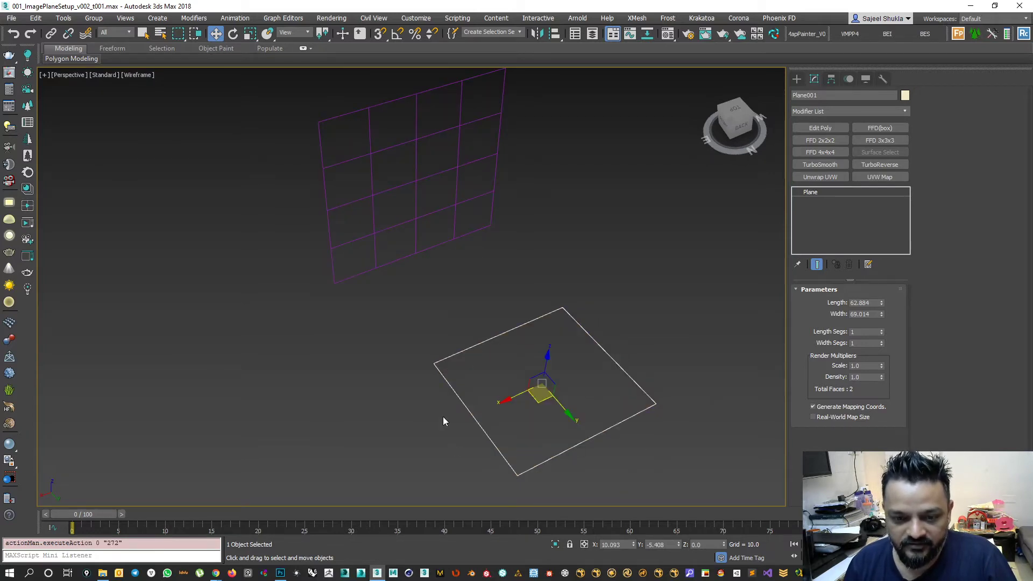
Convert the plane to an Editable Poly and enter its Vertex level.
{"action": "right_click", "coordinate": [829, 215]}
{"action": "left_click", "coordinate": [865, 296]}
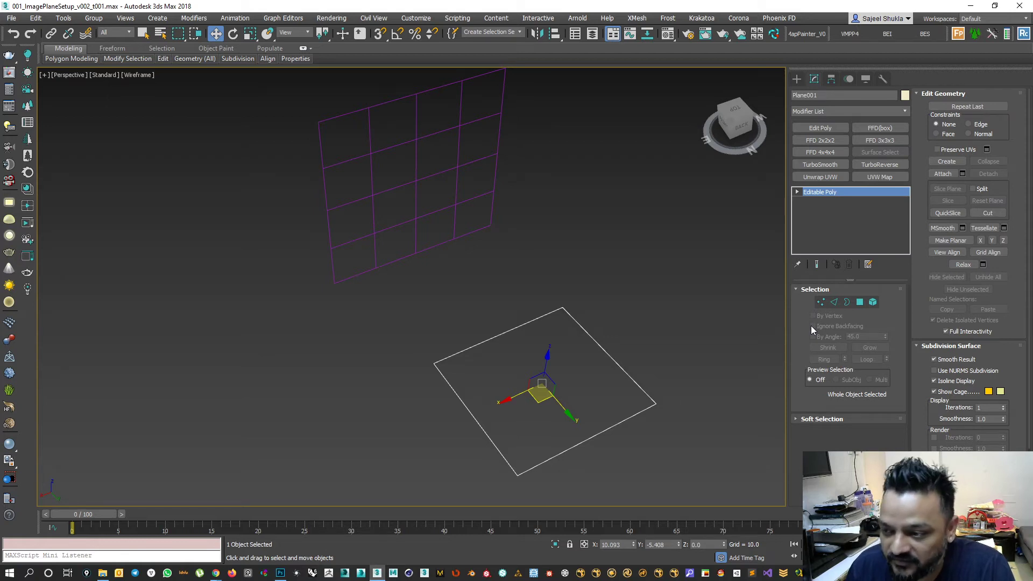
{"action": "key", "text": "1"}
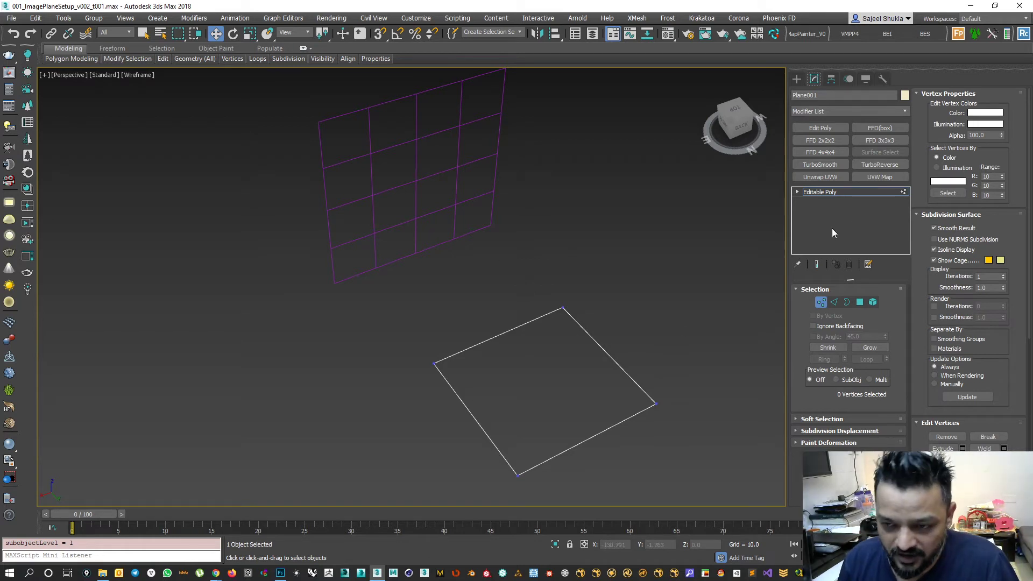
Reapply the Editable Poly conversion from Vertex level, leave that level, and undo back to the parametric Plane.
{"action": "right_click", "coordinate": [814, 215]}
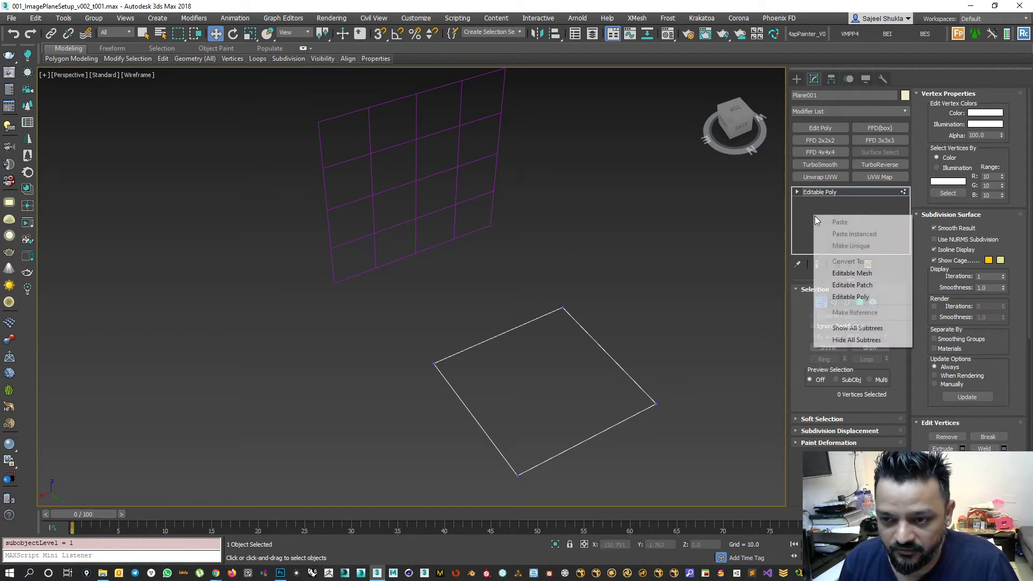
{"action": "left_click", "coordinate": [844, 299]}
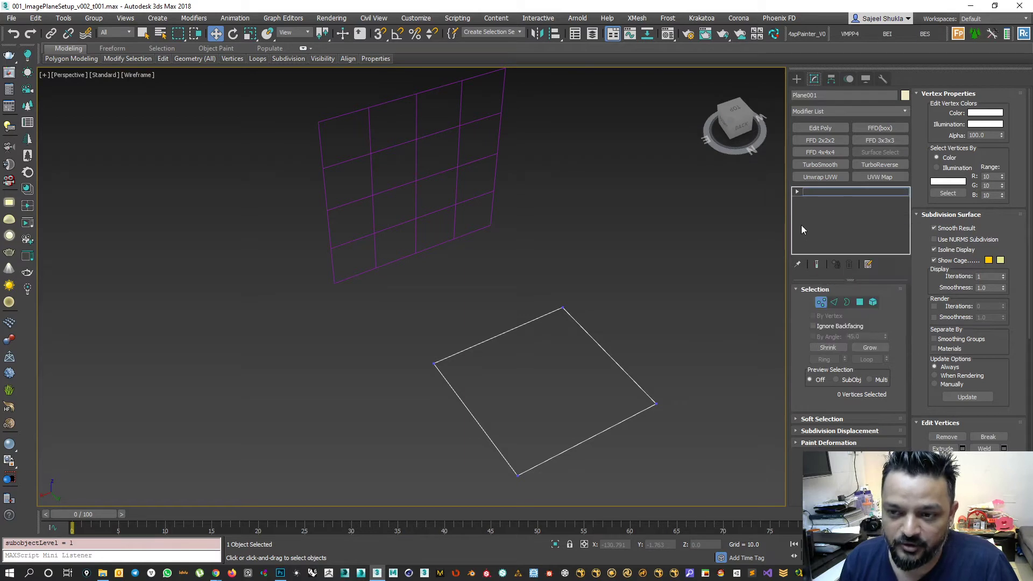
{"action": "left_click", "coordinate": [725, 248]}
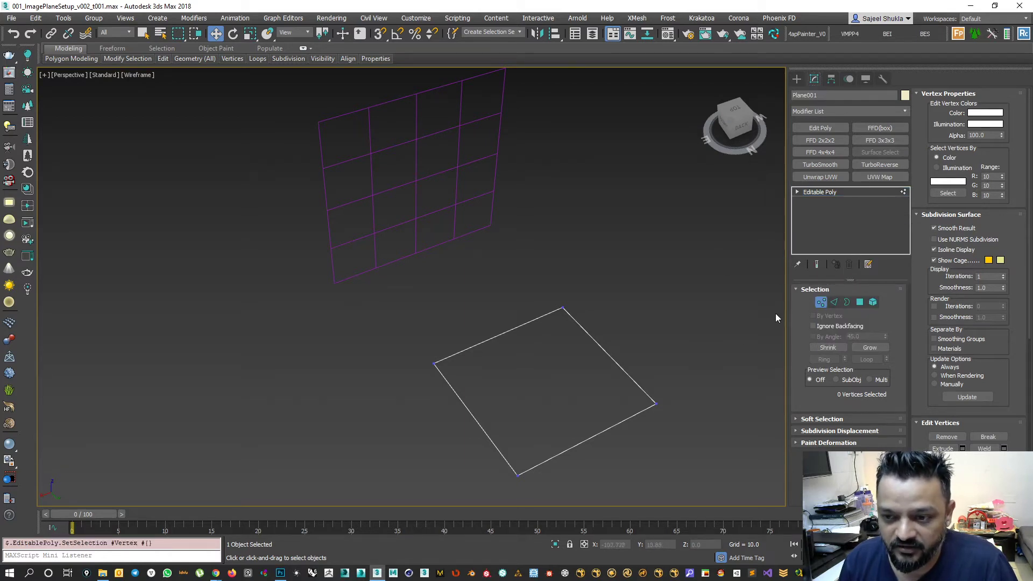
{"action": "left_click", "coordinate": [821, 302]}
{"action": "key", "text": "ctrl+z"}
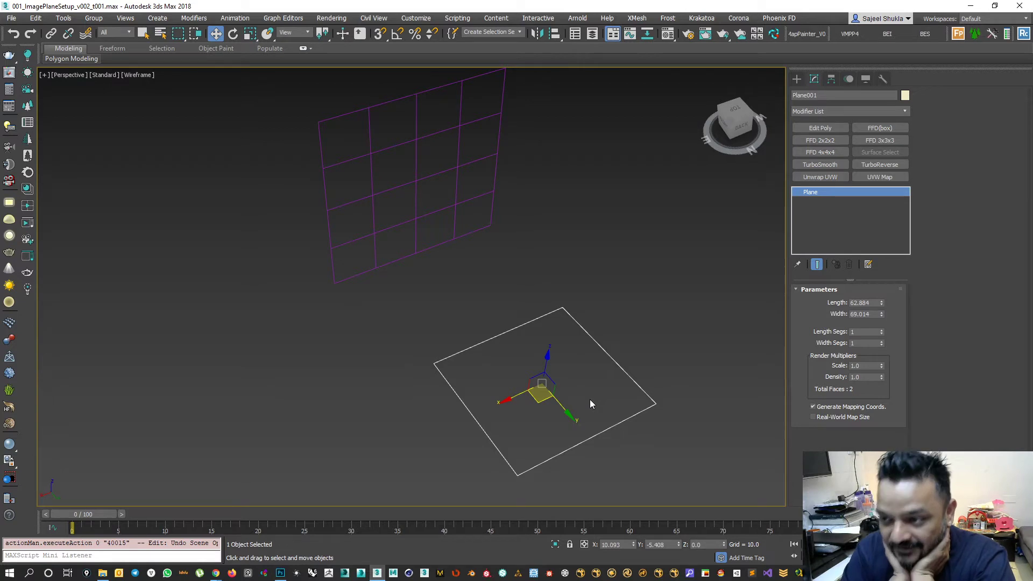
Check the plane's conversion options and its length and width parameters, and convert it to an Editable Poly.
{"action": "right_click", "coordinate": [825, 225]}
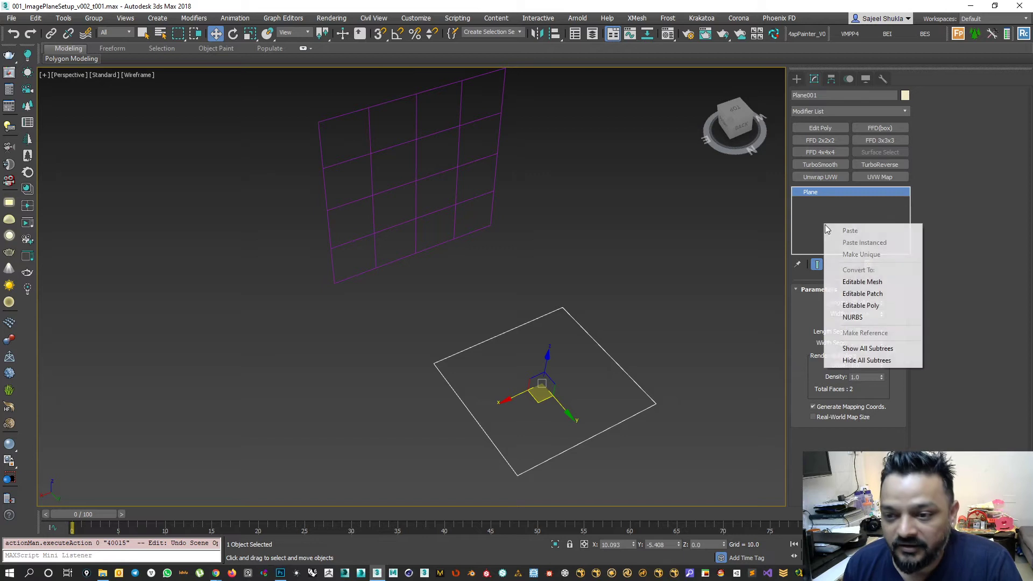
{"action": "left_click", "coordinate": [578, 417]}
{"action": "double_click", "coordinate": [874, 302]}
{"action": "double_click", "coordinate": [870, 315]}
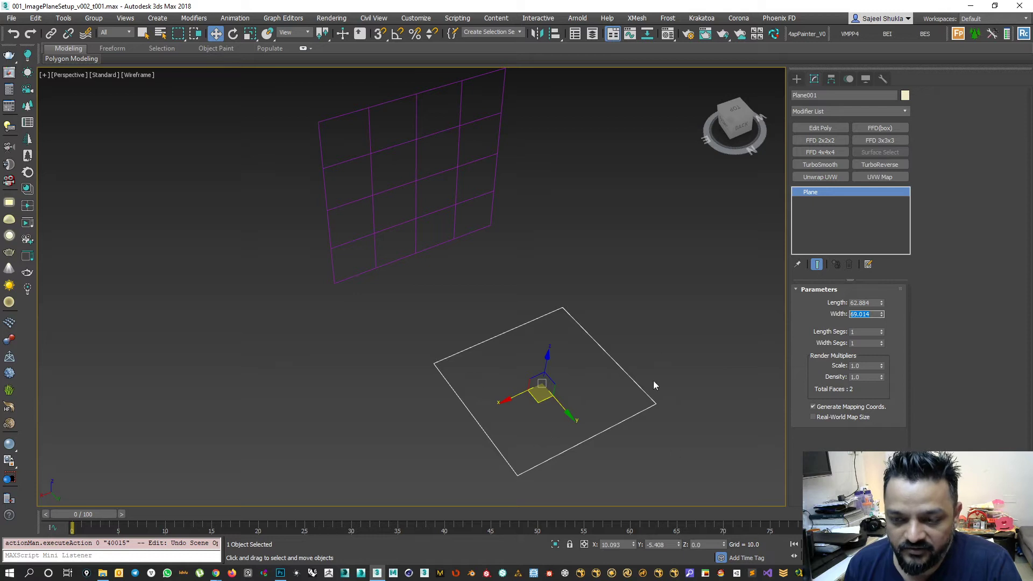
{"action": "right_click", "coordinate": [841, 217]}
{"action": "left_click", "coordinate": [864, 300]}
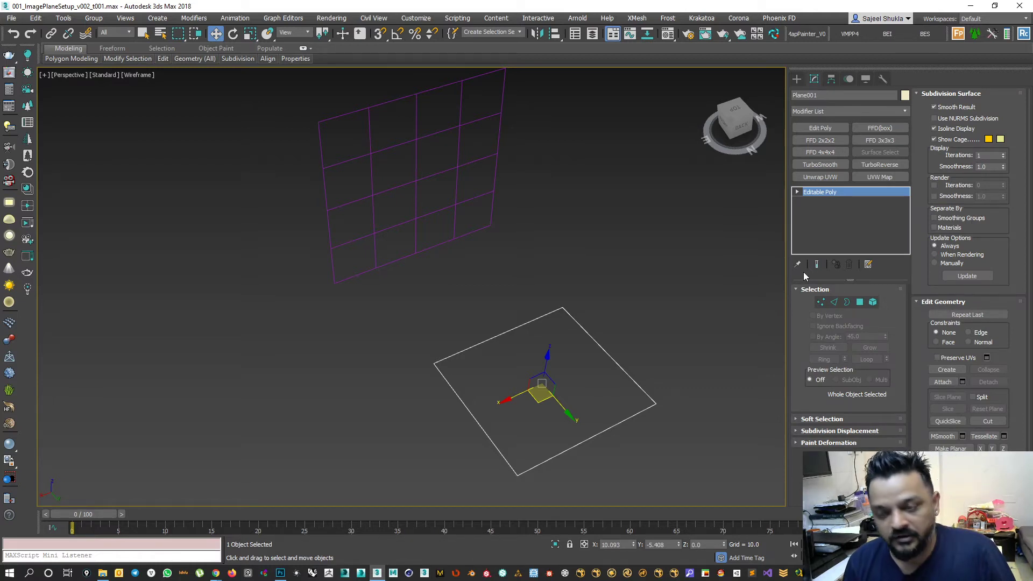
Undo the Editable Poly conversion and set the parametric plane's width segments to 1.
{"action": "left_click", "coordinate": [811, 236]}
{"action": "key", "text": "ctrl+z"}
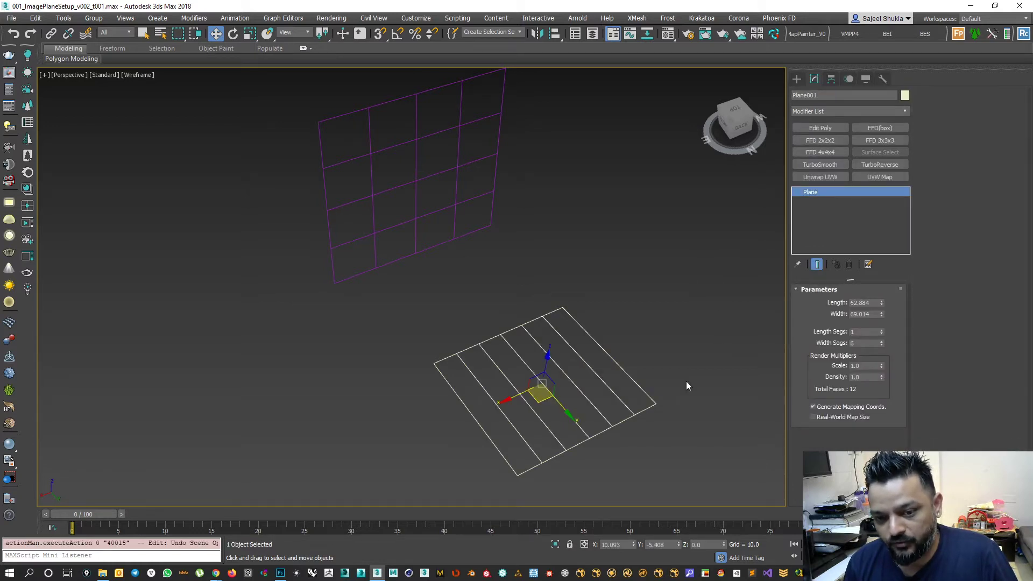
{"action": "right_click", "coordinate": [882, 349]}
{"action": "right_click", "coordinate": [882, 345]}
{"action": "right_click", "coordinate": [882, 344]}
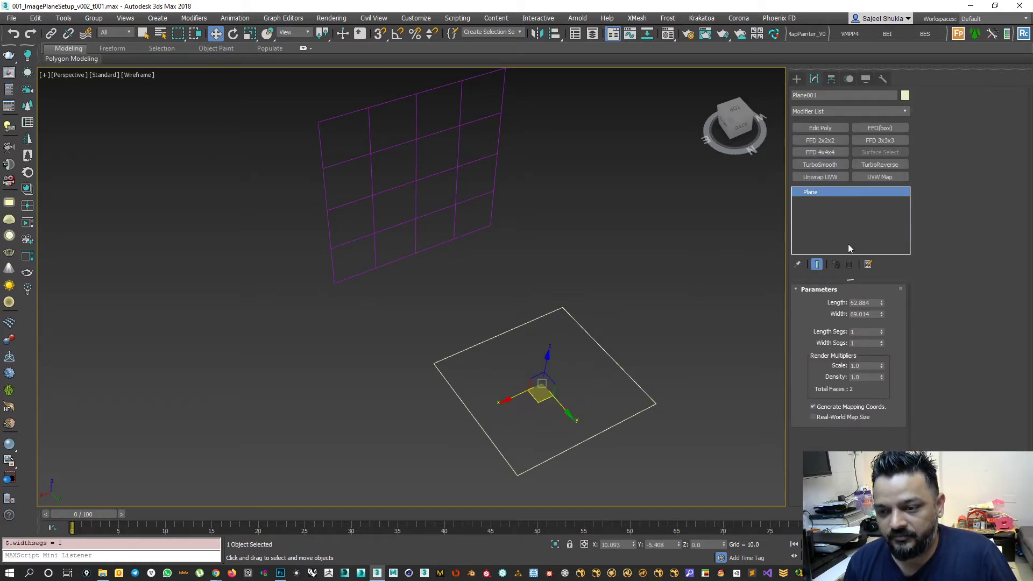
Browse the available modifiers and add an Edit Poly modifier on top of the plane.
{"action": "left_click", "coordinate": [836, 111]}
{"action": "left_click", "coordinate": [906, 111]}
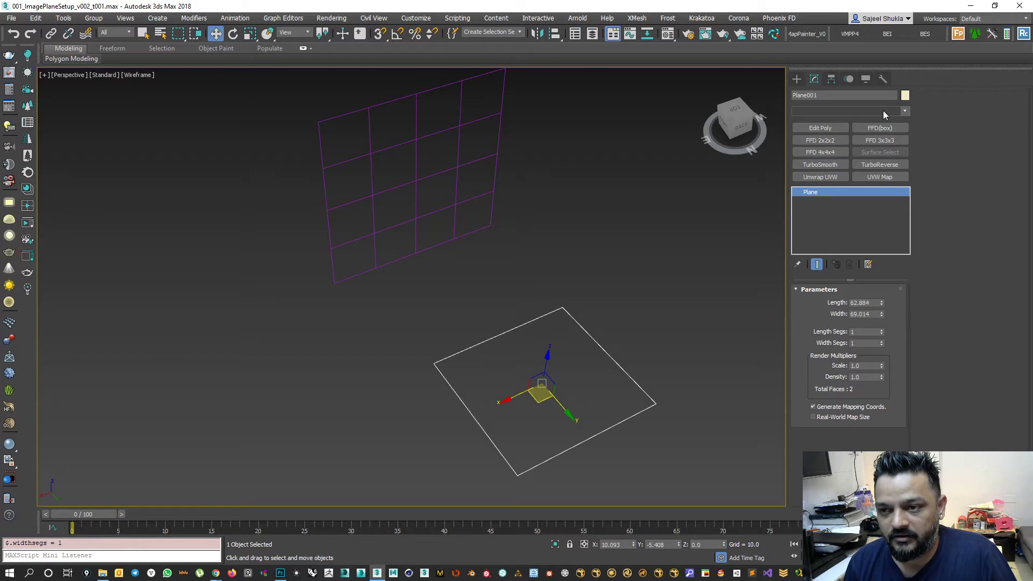
{"action": "left_click", "coordinate": [608, 279]}
{"action": "left_click", "coordinate": [616, 360]}
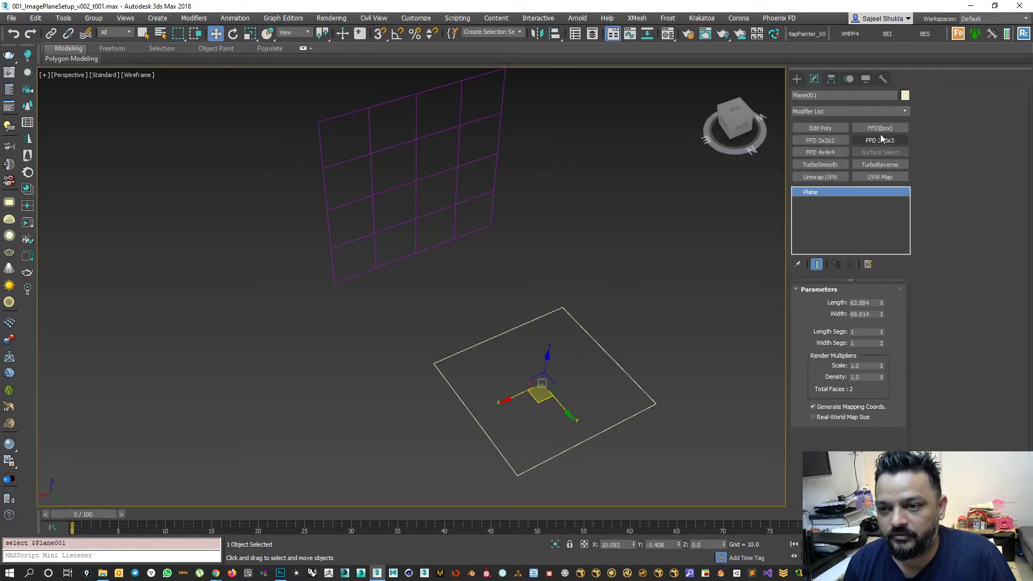
{"action": "left_click", "coordinate": [905, 112]}
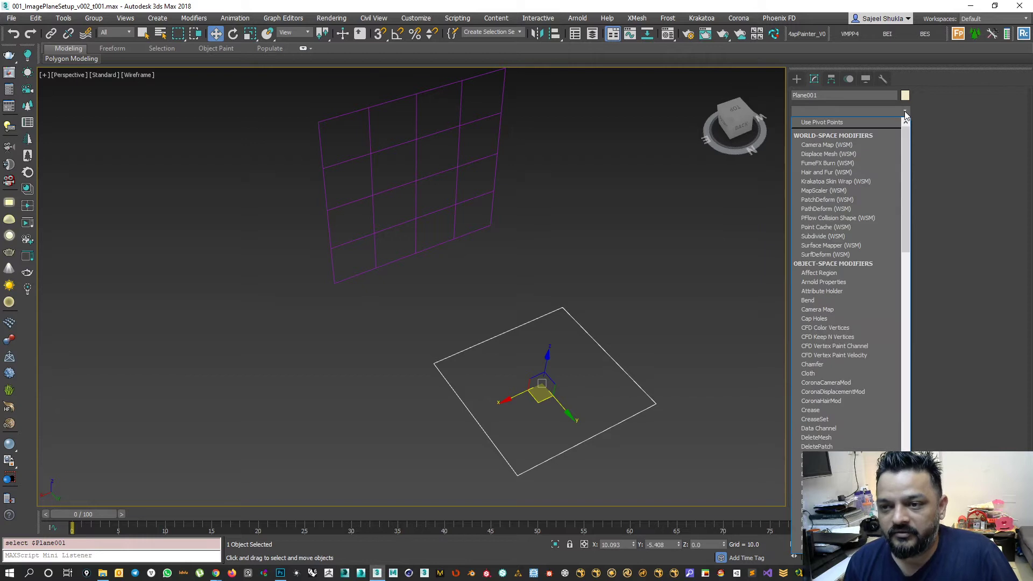
{"action": "scroll", "coordinate": [853, 277], "scroll_direction": "down", "scroll_amount": 3}
{"action": "scroll", "coordinate": [852, 279], "scroll_direction": "down", "scroll_amount": 8}
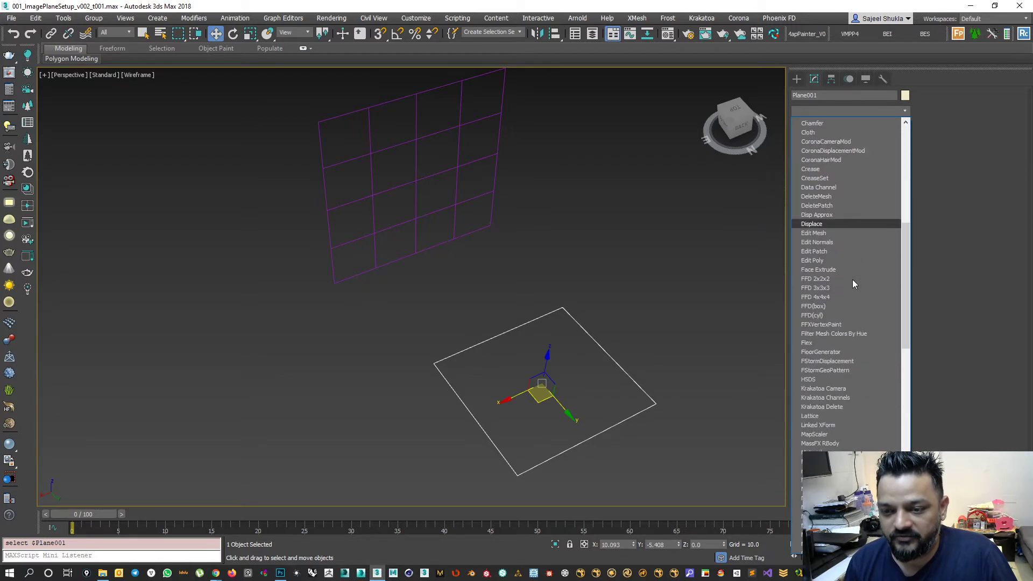
{"action": "left_click_drag", "start_coordinate": [906, 276], "coordinate": [909, 144]}
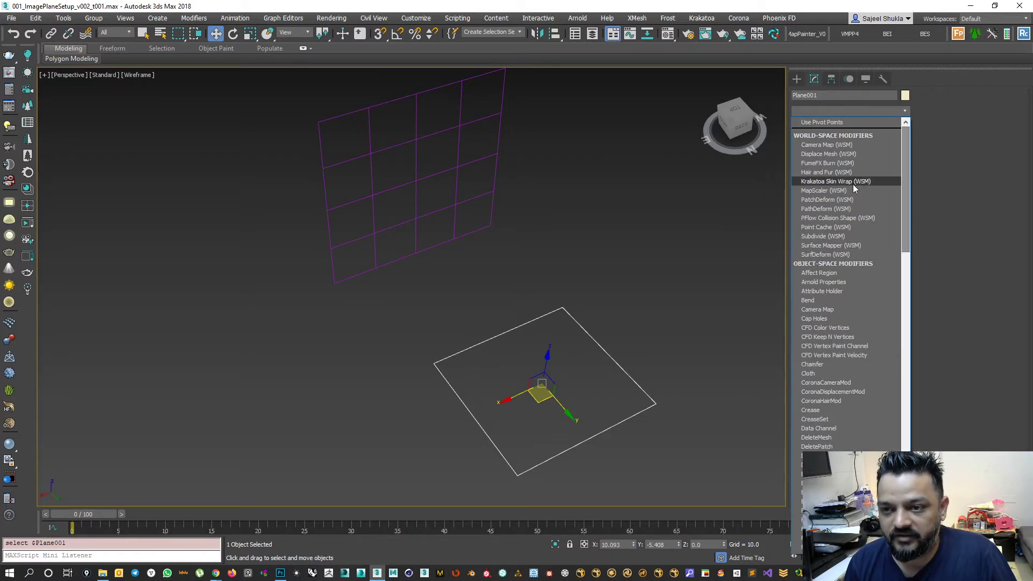
{"action": "key", "text": "e"}
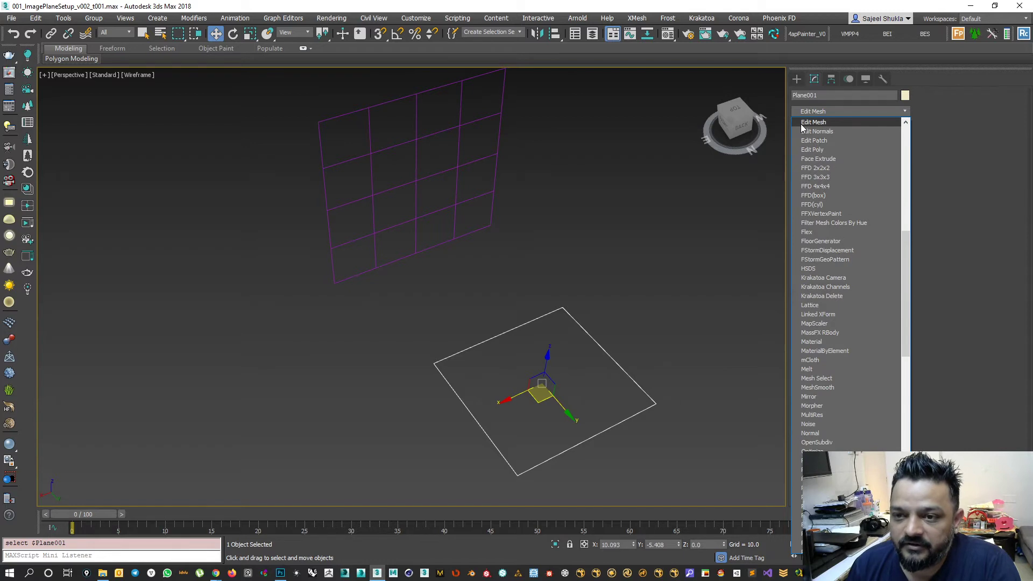
{"action": "left_click", "coordinate": [812, 151]}
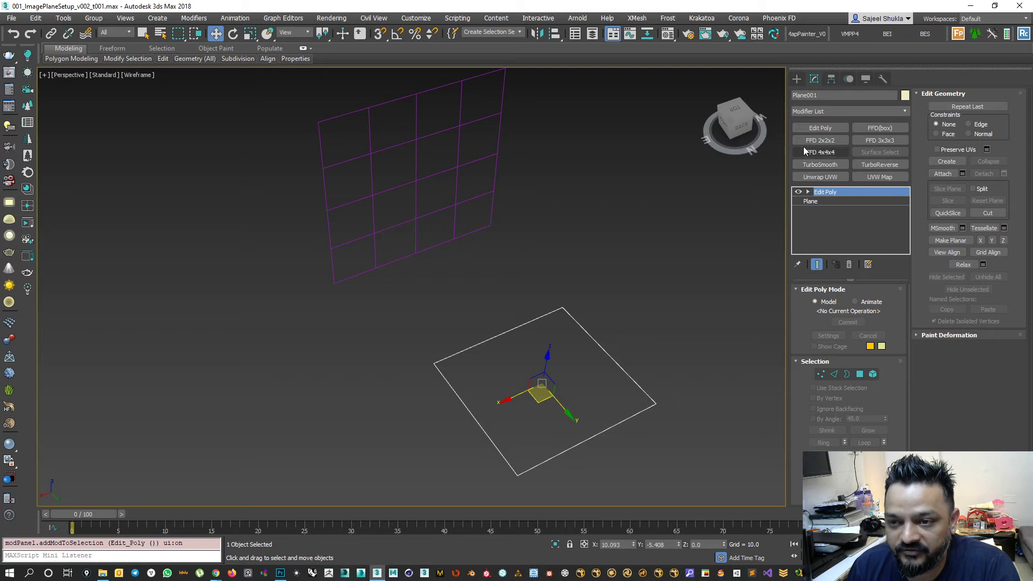
Configure the modifier set with 12 total buttons and assign Bend to the first empty one.
{"action": "left_click", "coordinate": [868, 264]}
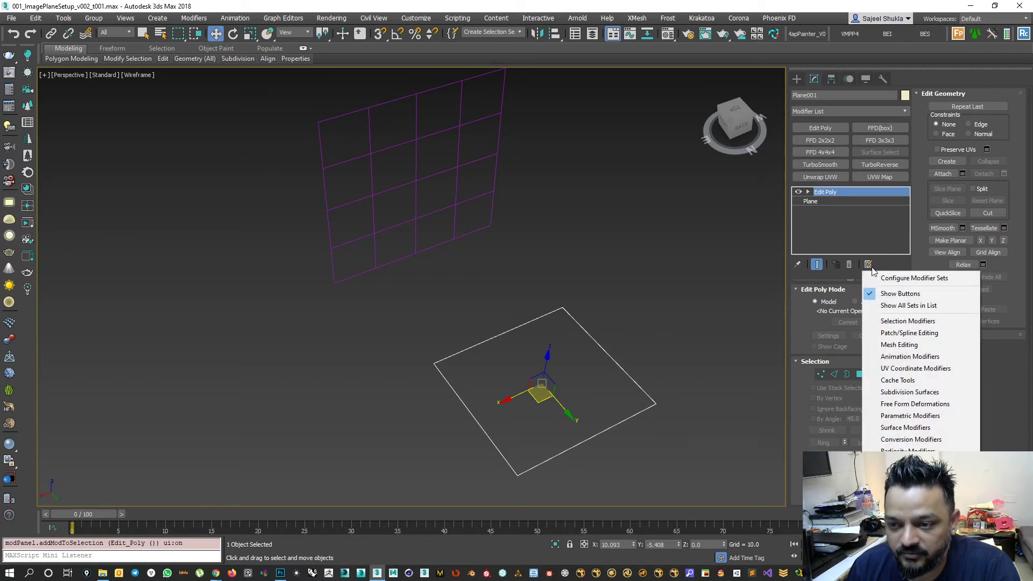
{"action": "left_click", "coordinate": [884, 278]}
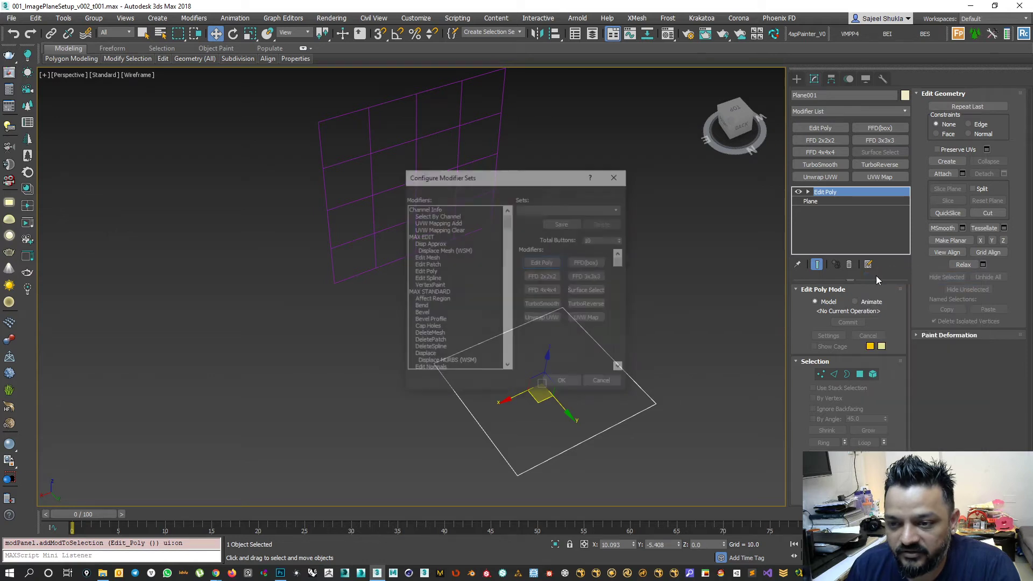
{"action": "mouse_move", "coordinate": [507, 222]}
{"action": "left_mouse_down"}
{"action": "mouse_move", "coordinate": [513, 367]}
{"action": "mouse_move", "coordinate": [508, 222]}
{"action": "left_mouse_up"}
{"action": "left_click", "coordinate": [623, 237]}
{"action": "left_click", "coordinate": [622, 238]}
{"action": "left_click_drag", "start_coordinate": [420, 306], "coordinate": [531, 330]}
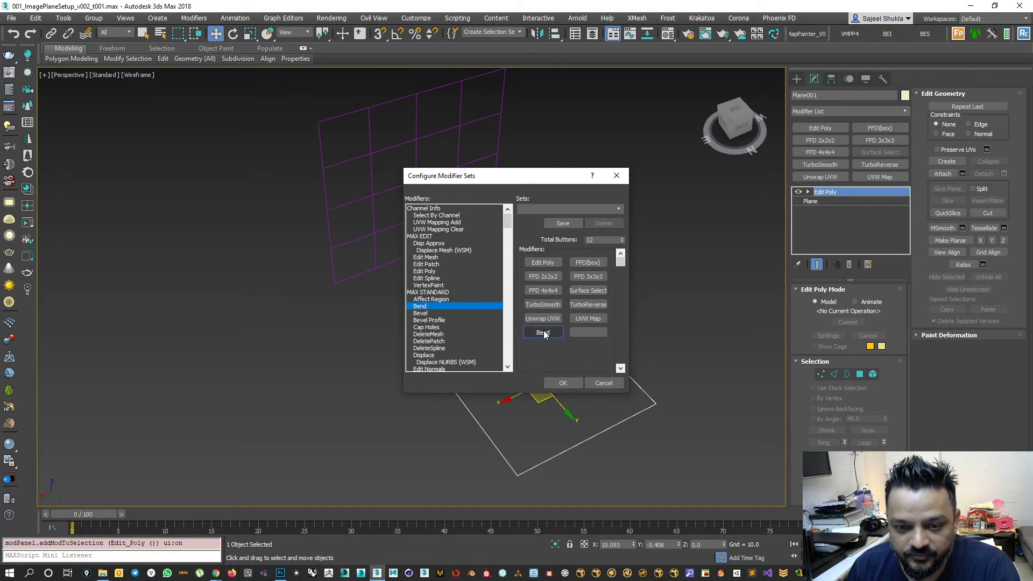
Reduce the modifier set to 10 total buttons, dropping Bend, and accept the configuration.
{"action": "left_click", "coordinate": [622, 242]}
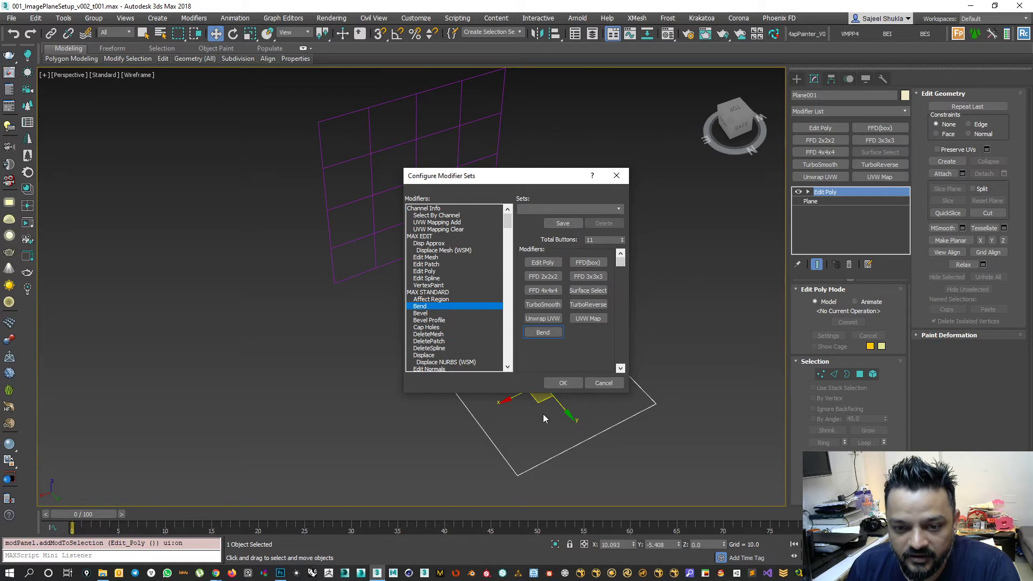
{"action": "left_click", "coordinate": [622, 243]}
{"action": "left_click", "coordinate": [561, 385]}
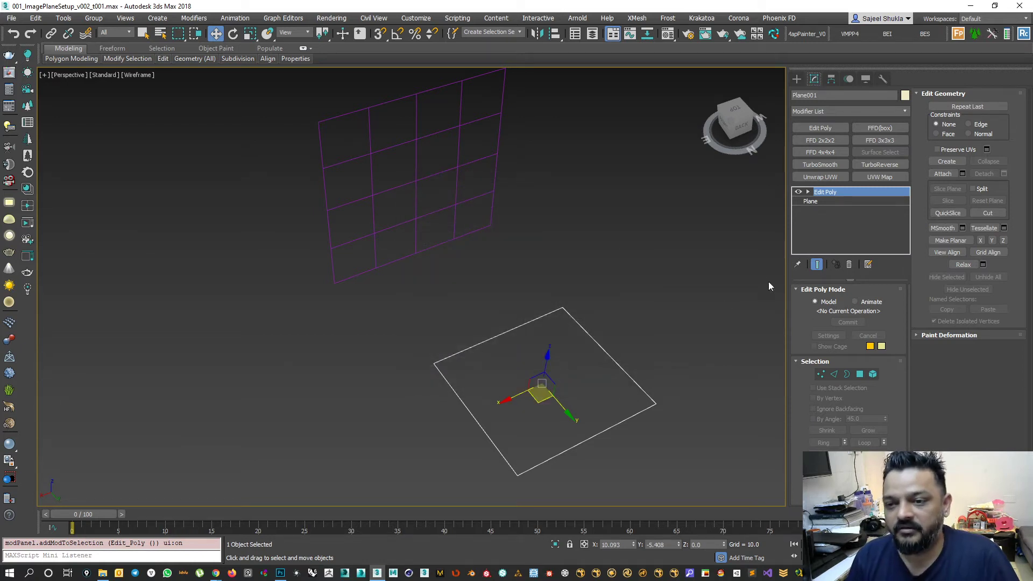
Compare the base Plane's parameters with the Edit Poly modifier's options by switching between them in the stack.
{"action": "left_click", "coordinate": [811, 201]}
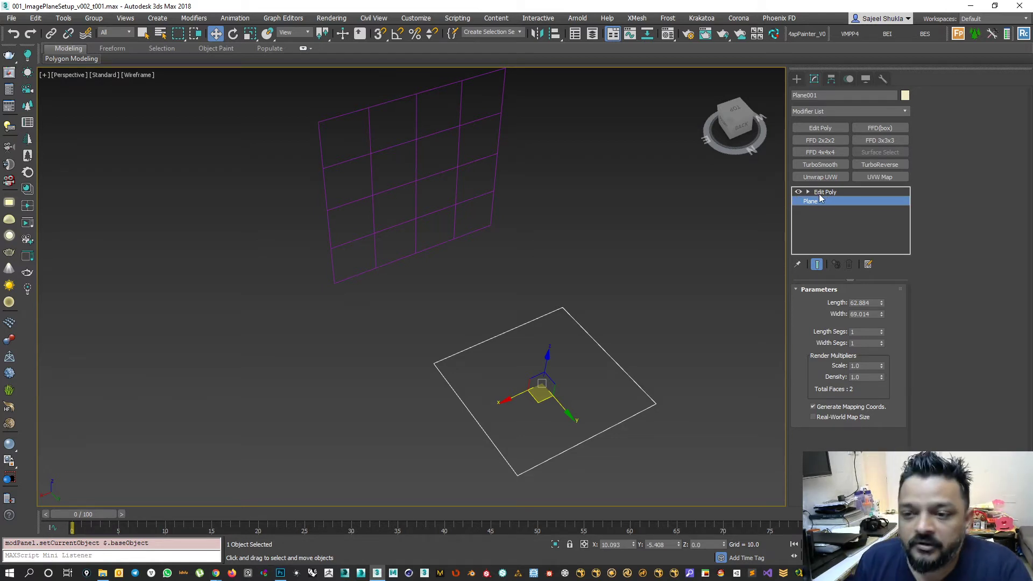
{"action": "left_click", "coordinate": [822, 193]}
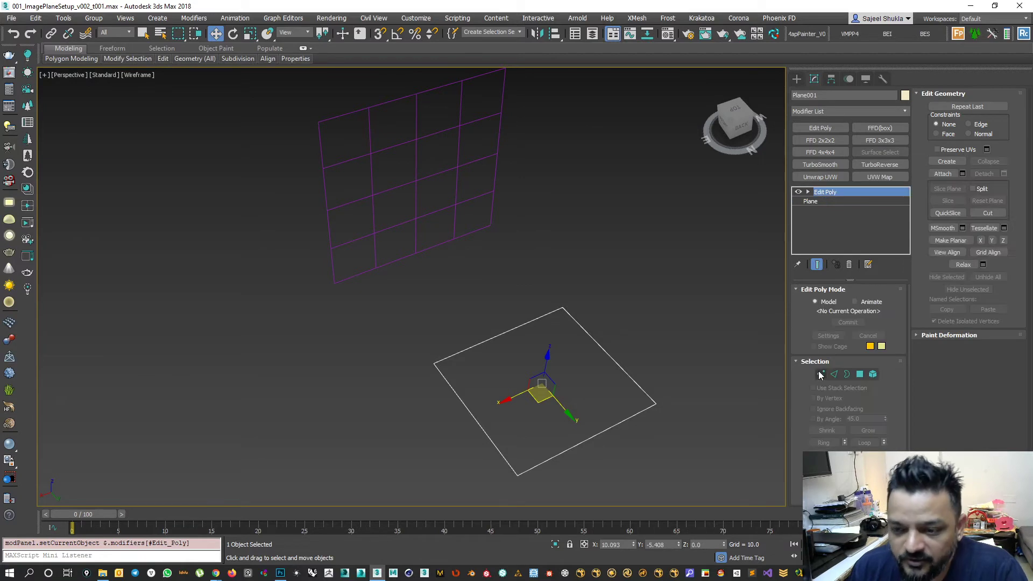
{"action": "left_click", "coordinate": [813, 201]}
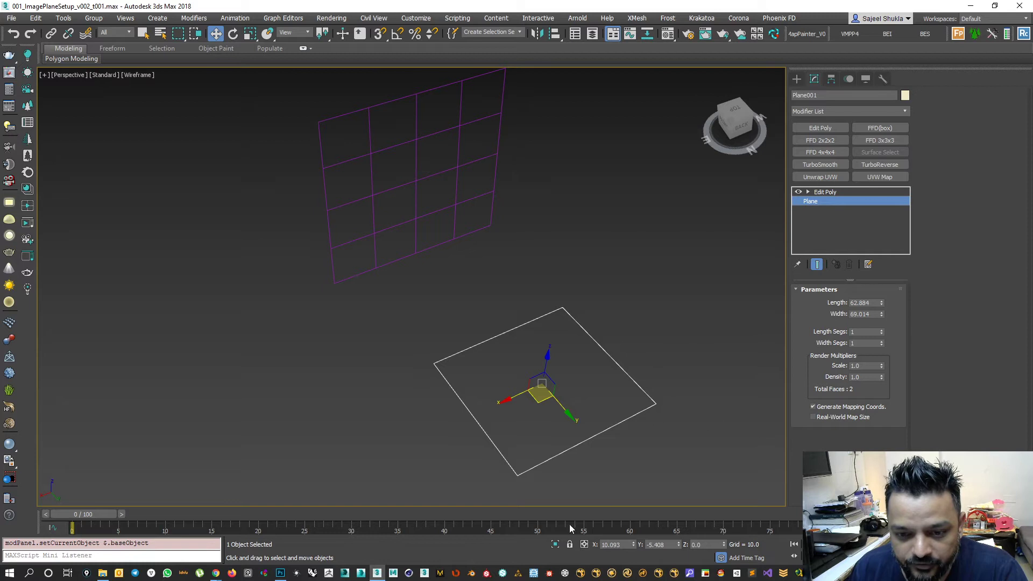
Collapse the plane's entire modifier stack into a single Editable Poly and select that entry.
{"action": "right_click", "coordinate": [827, 222]}
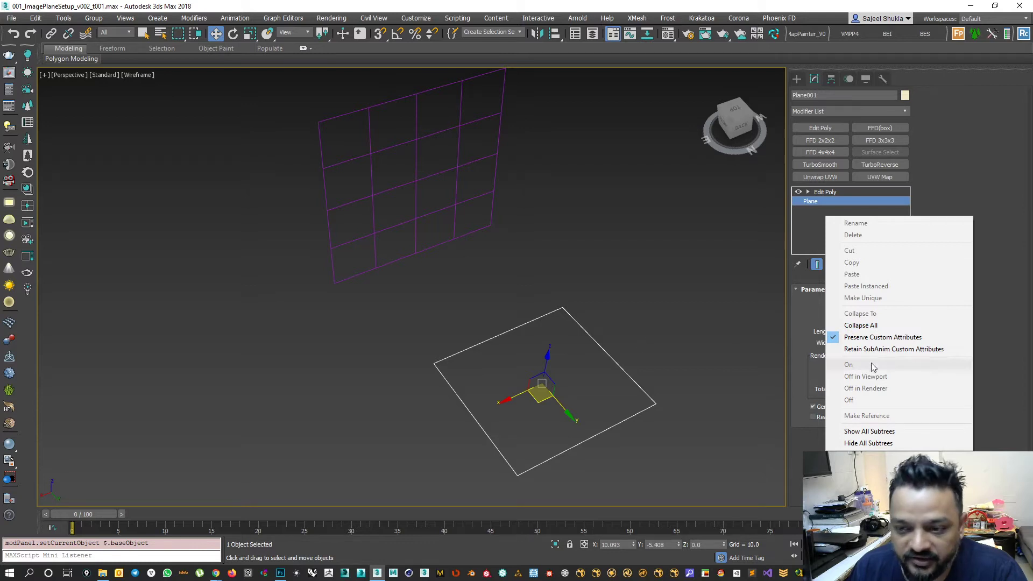
{"action": "left_click", "coordinate": [862, 326]}
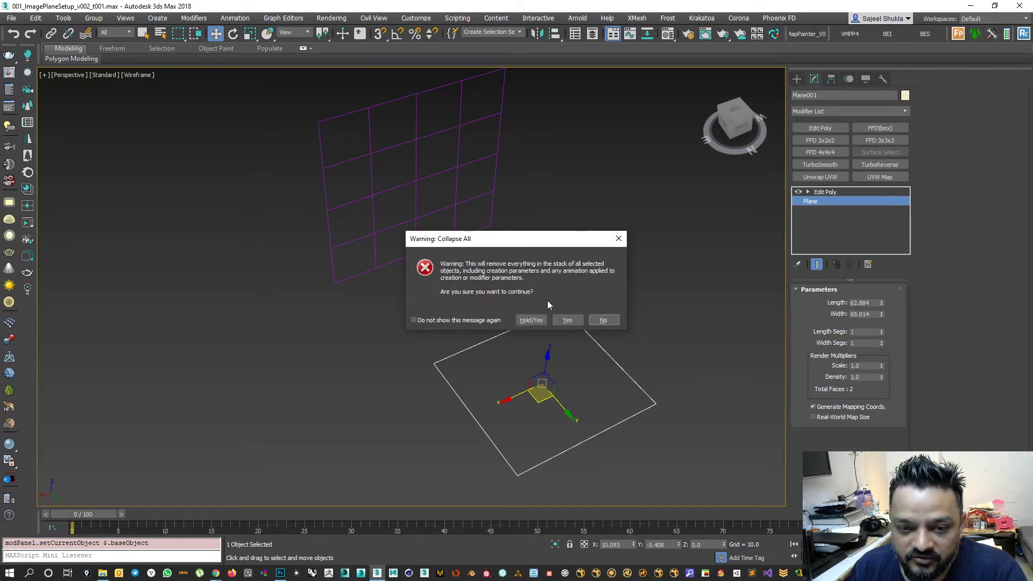
{"action": "left_click", "coordinate": [568, 321]}
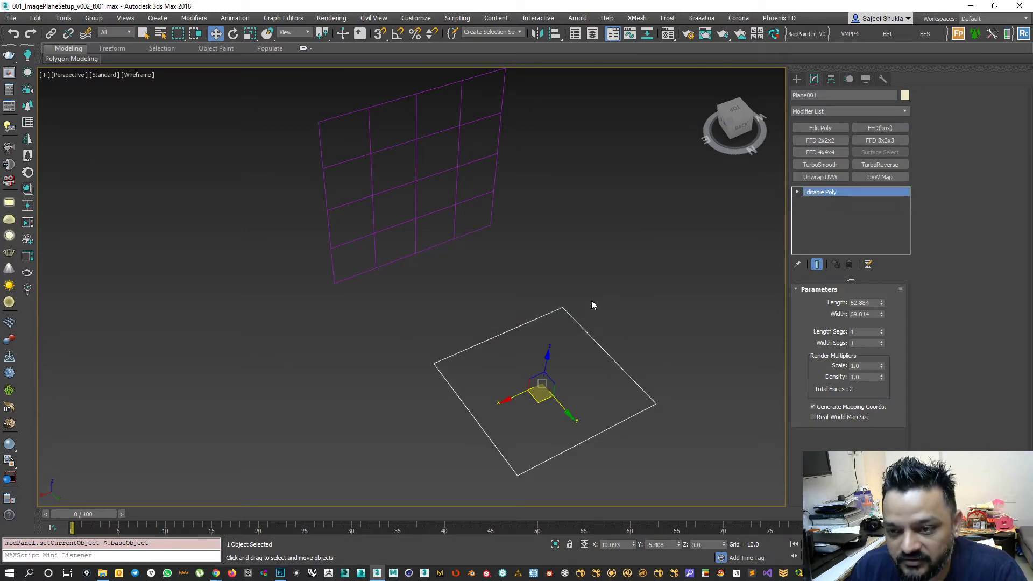
{"action": "left_click", "coordinate": [801, 192]}
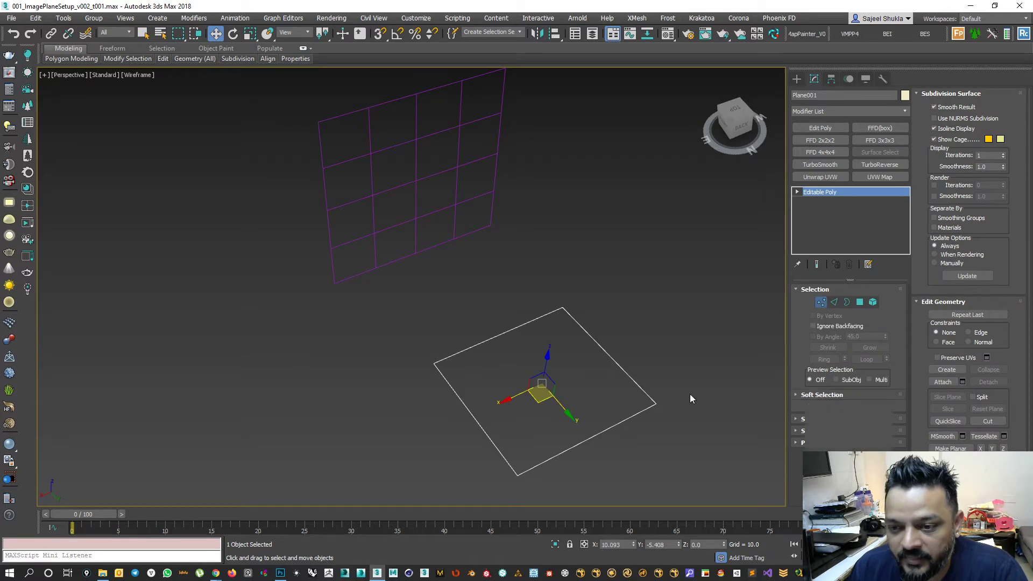
Go through the Editable Poly plane's Vertex, Edge, Border, Polygon and Element levels to examine the editing options each offers.
{"action": "left_click", "coordinate": [820, 302]}
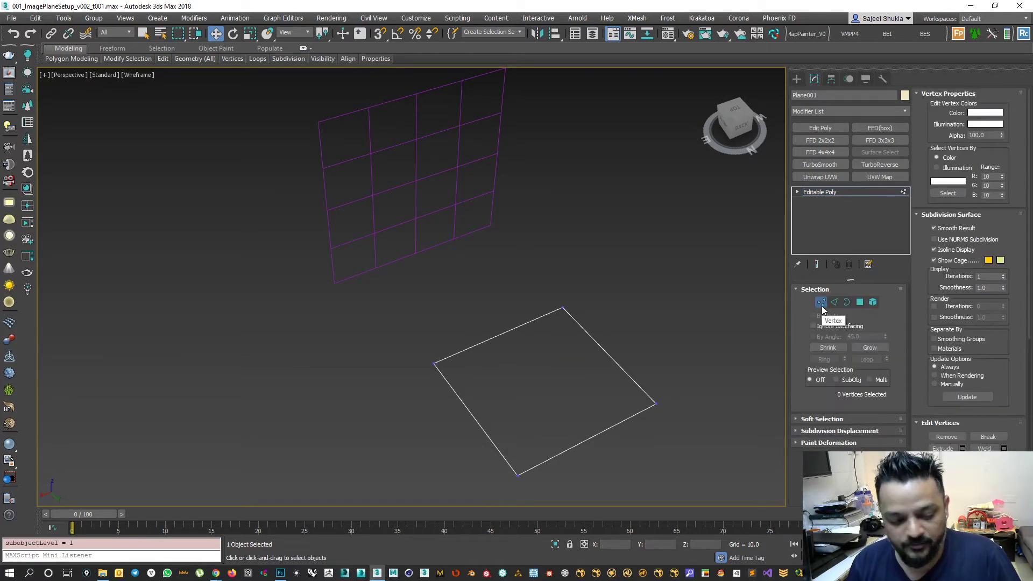
{"action": "key", "text": "1"}
{"action": "key", "text": "2"}
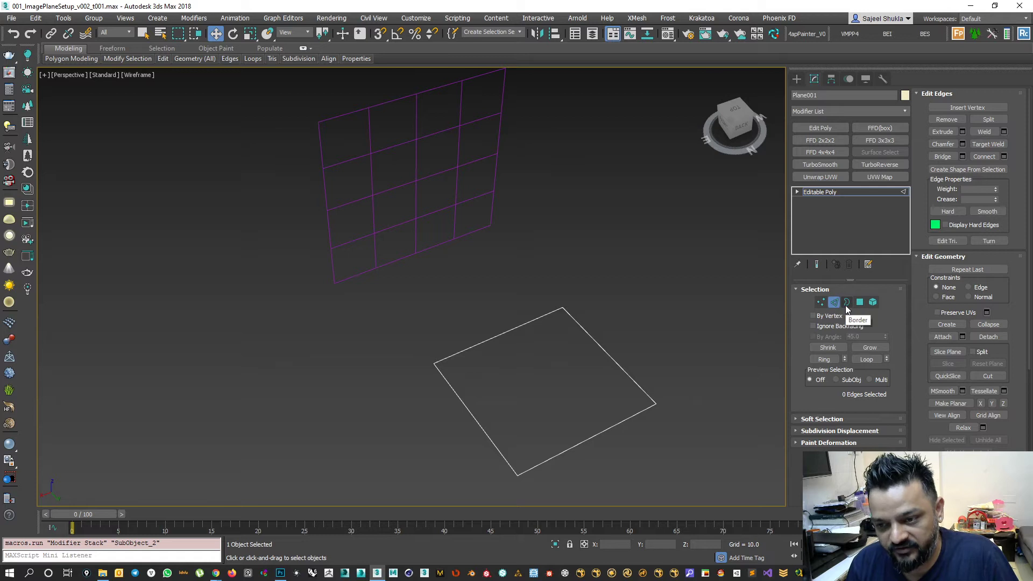
{"action": "left_click", "coordinate": [847, 303]}
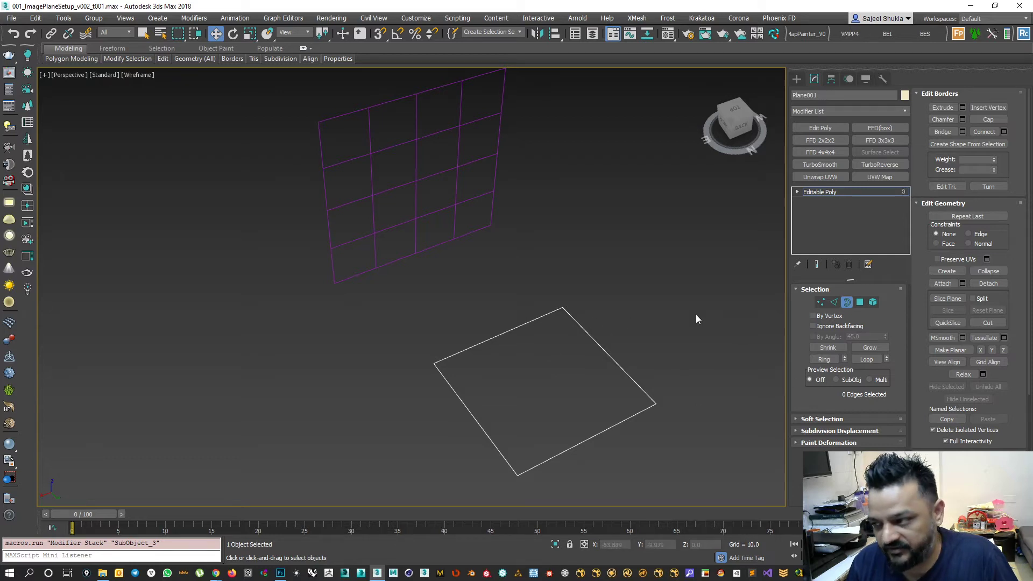
{"action": "left_click", "coordinate": [860, 302]}
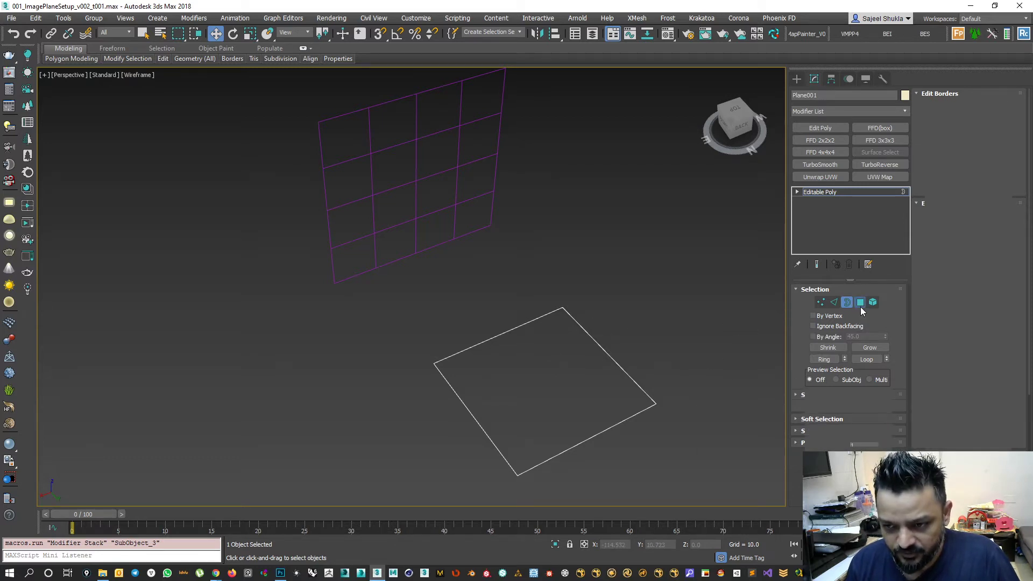
{"action": "left_click", "coordinate": [569, 368]}
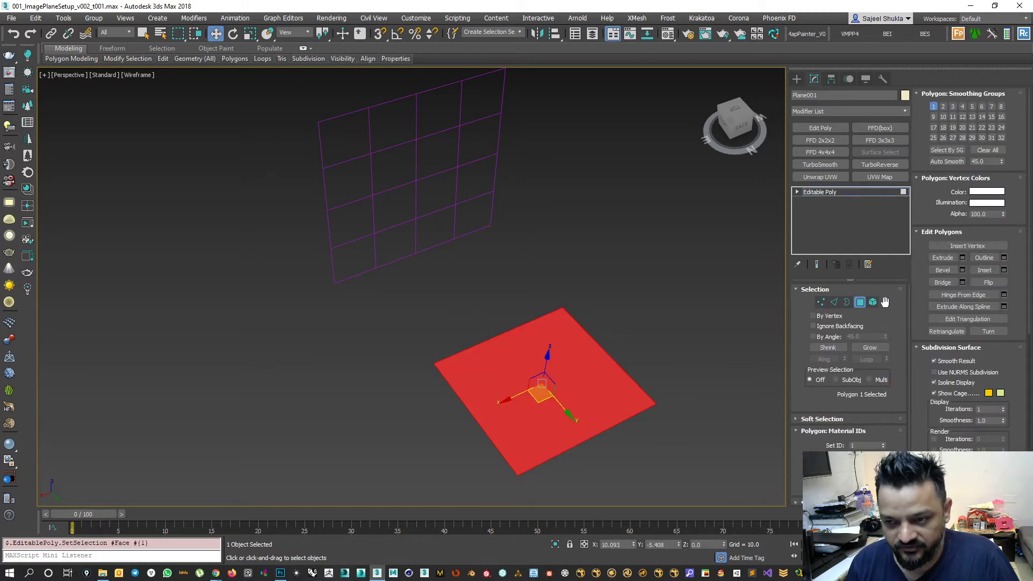
{"action": "left_click", "coordinate": [873, 302]}
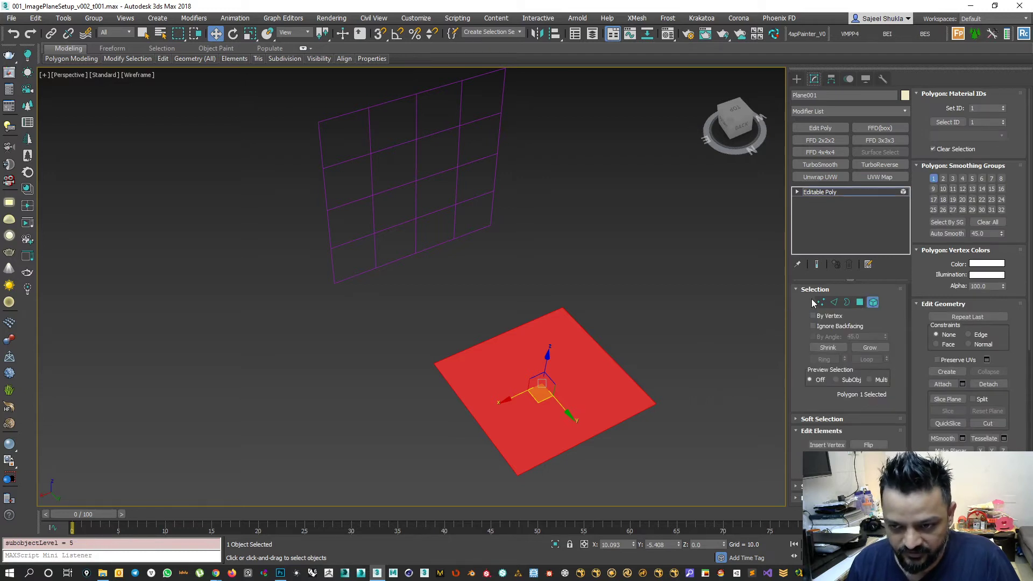
Try the rotate, scale and move tools on the plane's far corner vertex, then undo the vertex move.
{"action": "key", "text": "1"}
{"action": "left_click", "coordinate": [561, 309]}
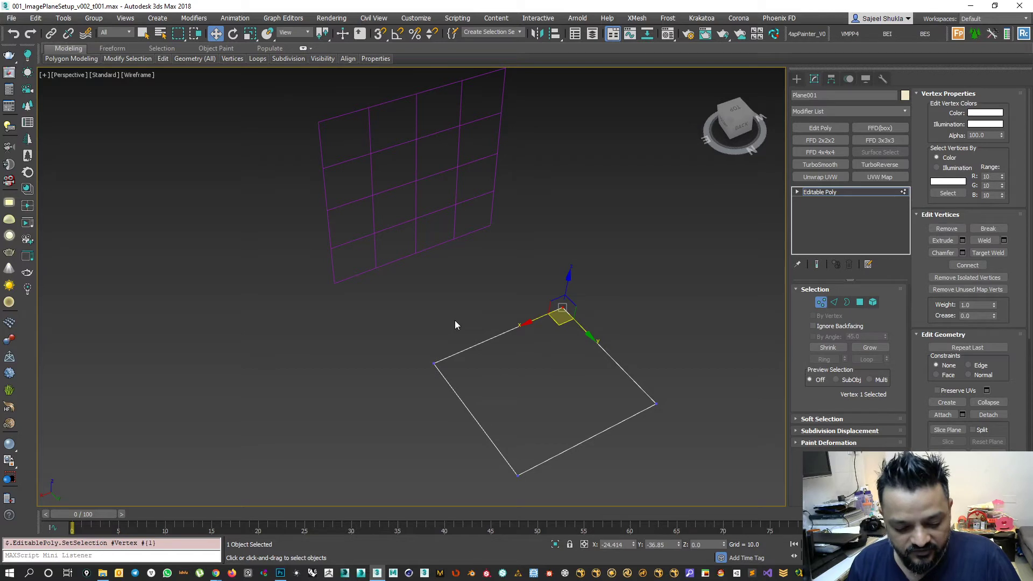
{"action": "key", "text": "e"}
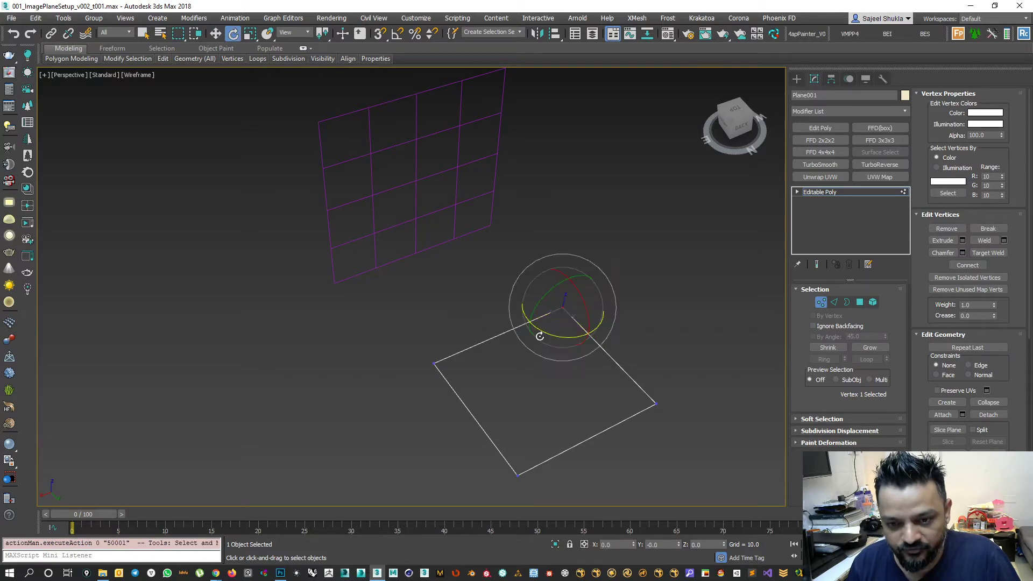
{"action": "key", "text": "r"}
{"action": "key", "text": "w"}
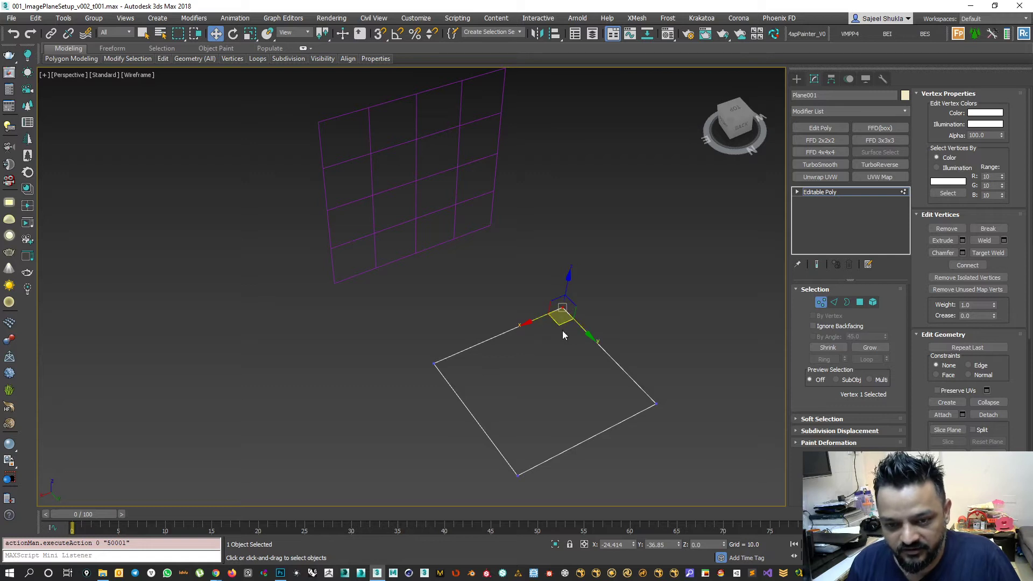
{"action": "left_click_drag", "start_coordinate": [559, 323], "coordinate": [564, 360]}
{"action": "key", "text": "ctrl+z"}
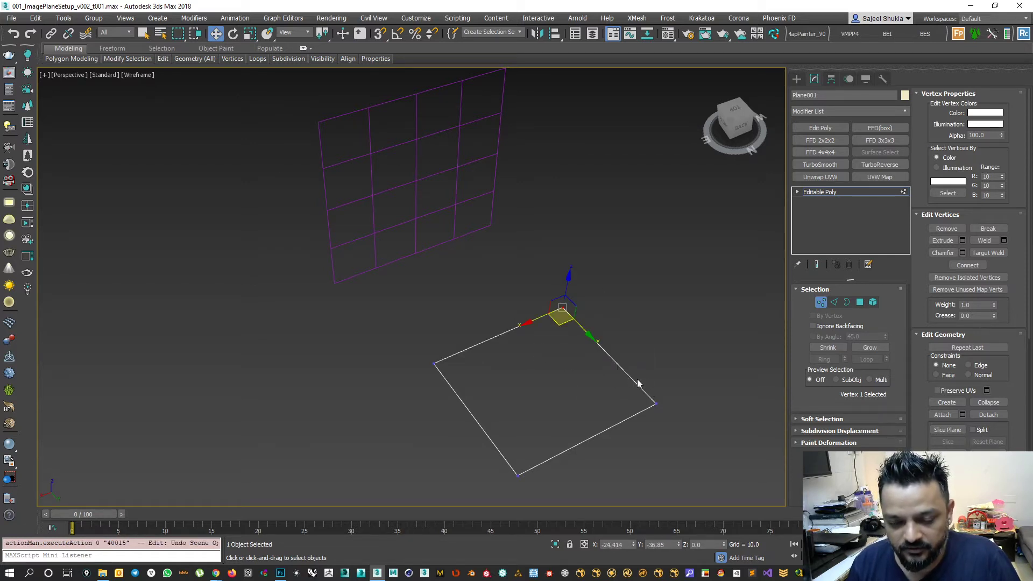
Extend the plane with new polygons by cloning two of its edges outward, and raise the last new edge about 25 units along Z.
{"action": "left_click", "coordinate": [834, 303]}
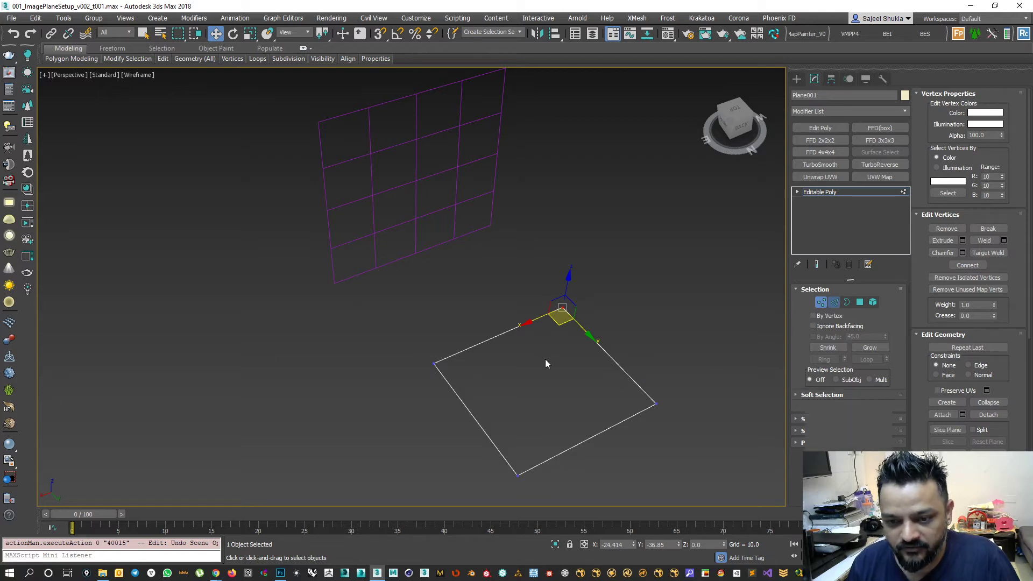
{"action": "left_click", "coordinate": [614, 364]}
{"action": "middle_click_drag", "start_coordinate": [574, 387], "coordinate": [565, 422], "text": "alt"}
{"action": "left_click_drag", "start_coordinate": [560, 357], "coordinate": [646, 349], "text": "shift"}
{"action": "middle_click_drag", "start_coordinate": [553, 415], "coordinate": [587, 370], "text": "alt"}
{"action": "left_click", "coordinate": [616, 386]}
{"action": "middle_click_drag", "start_coordinate": [608, 426], "coordinate": [618, 418], "text": "alt"}
{"action": "left_click_drag", "start_coordinate": [614, 420], "coordinate": [553, 428], "text": "shift"}
{"action": "middle_click_drag", "start_coordinate": [554, 428], "coordinate": [466, 371], "text": "alt"}
{"action": "left_click_drag", "start_coordinate": [459, 348], "coordinate": [461, 288]}
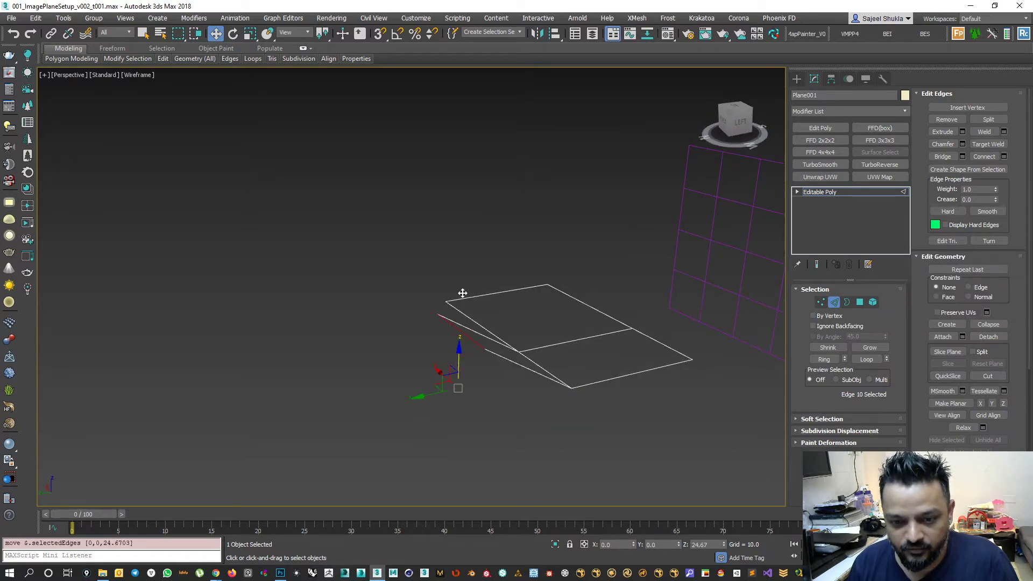
Display the perspective view shaded with edged faces and delete the whole practice plane.
{"action": "key", "text": "F3"}
{"action": "mouse_move", "coordinate": [606, 401]}
{"action": "middle_mouse_down", "text": "alt"}
{"action": "mouse_move", "coordinate": [554, 392]}
{"action": "mouse_move", "coordinate": [635, 409]}
{"action": "middle_mouse_up", "text": "alt"}
{"action": "scroll", "coordinate": [502, 293], "scroll_direction": "down", "scroll_amount": 1}
{"action": "scroll", "coordinate": [460, 321], "scroll_direction": "down", "scroll_amount": 3}
{"action": "middle_click_drag", "start_coordinate": [417, 322], "coordinate": [530, 378], "text": "alt"}
{"action": "scroll", "coordinate": [376, 336], "scroll_direction": "up", "scroll_amount": 3}
{"action": "left_click", "coordinate": [833, 302]}
{"action": "key", "text": "Delete"}
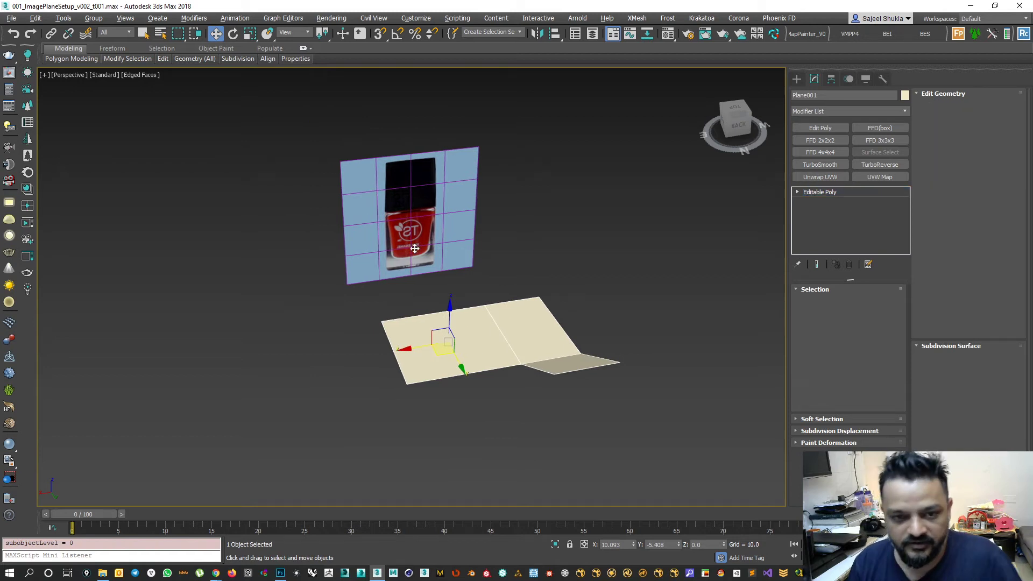
Select ImageRef_Plane_Front, switch to the four-view layout and show the home grid in the Front view.
{"action": "left_click", "coordinate": [422, 229]}
{"action": "key", "text": "alt+w"}
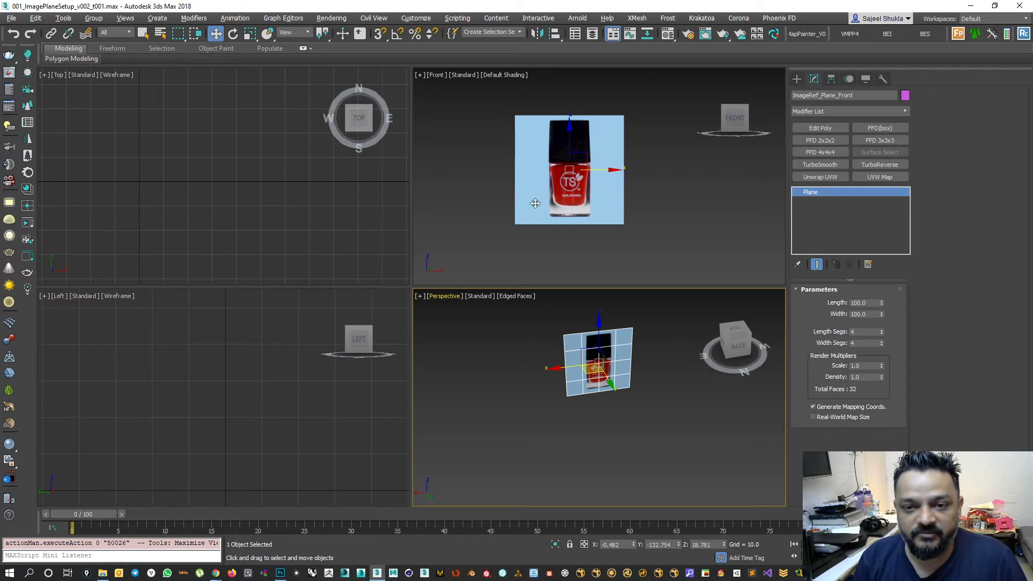
{"action": "left_click", "coordinate": [628, 183]}
{"action": "key", "text": "g"}
{"action": "left_click", "coordinate": [578, 222]}
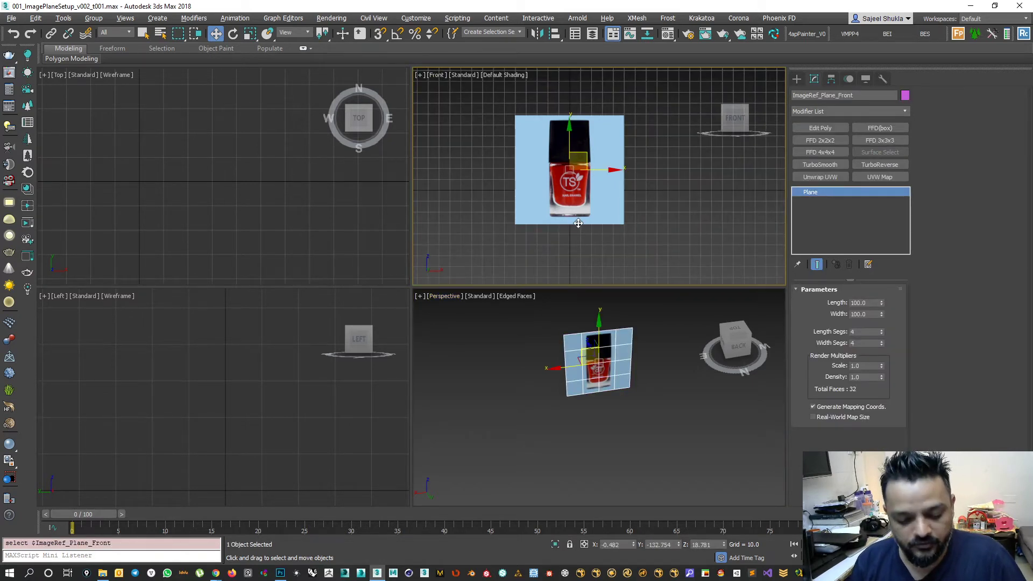
Clone the front reference plane as an instance named ImageRef_Plane_Top.
{"action": "key", "text": "ctrl+v"}
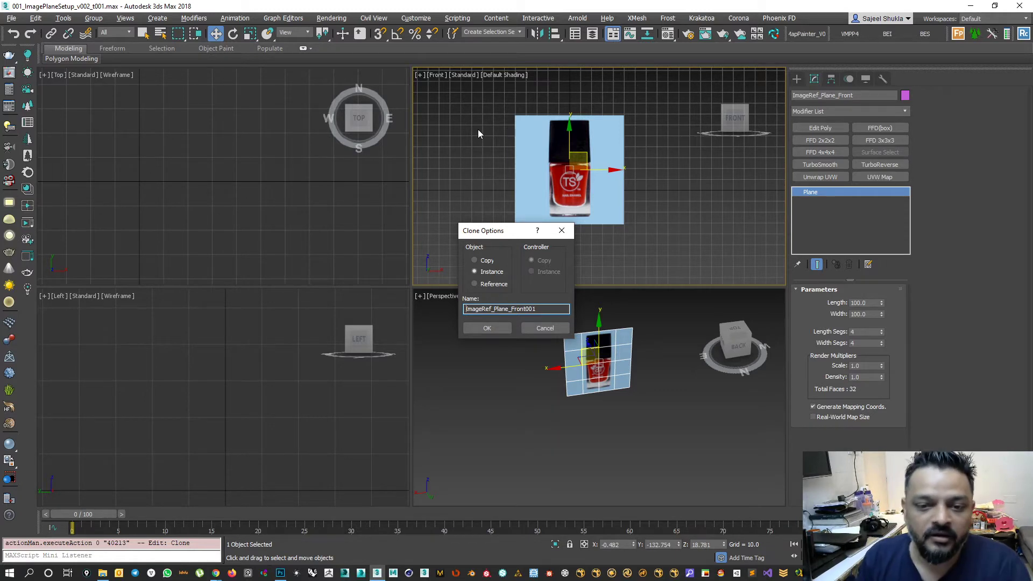
{"action": "left_click", "coordinate": [479, 260]}
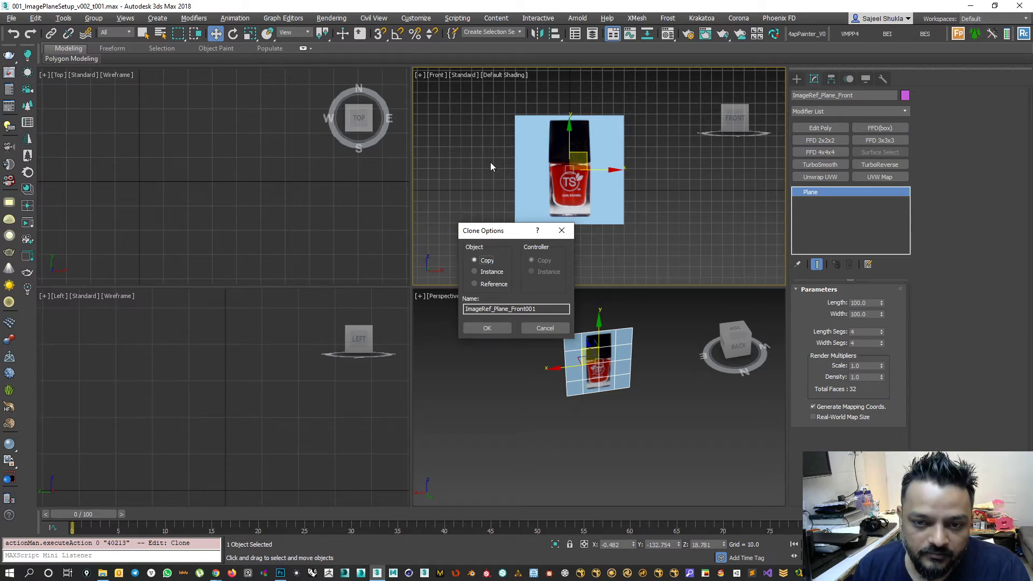
{"action": "left_click", "coordinate": [475, 284]}
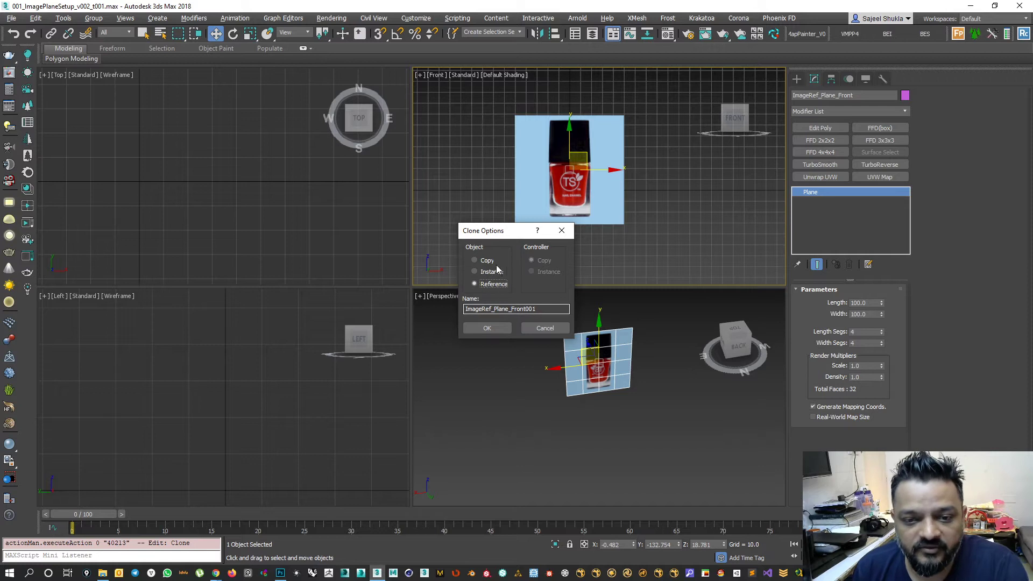
{"action": "left_click", "coordinate": [487, 271]}
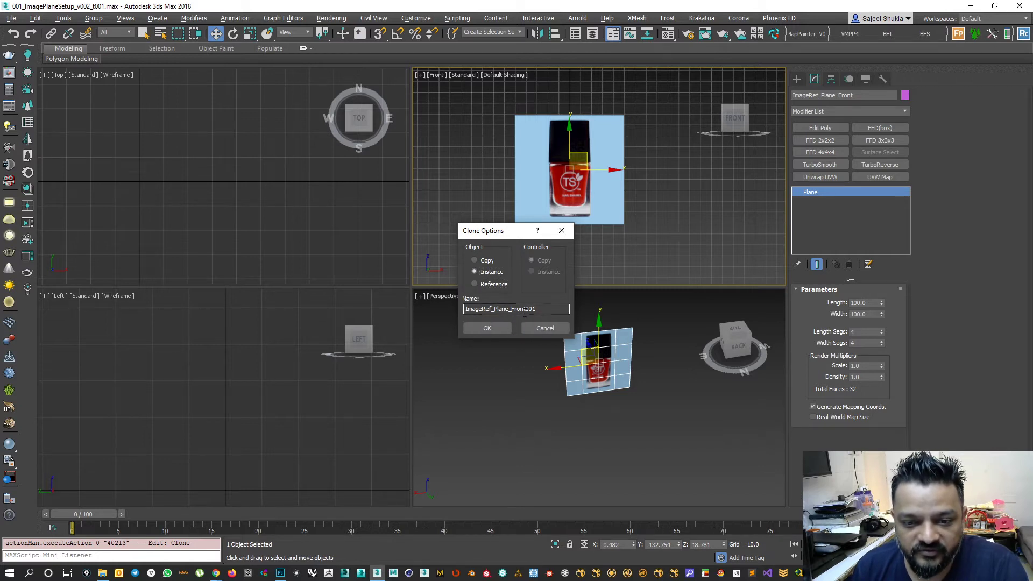
{"action": "left_click_drag", "start_coordinate": [510, 309], "coordinate": [588, 315]}
{"action": "type", "text": "Side"}
{"action": "key", "text": "BackSpace"}
{"action": "key", "text": "BackSpace"}
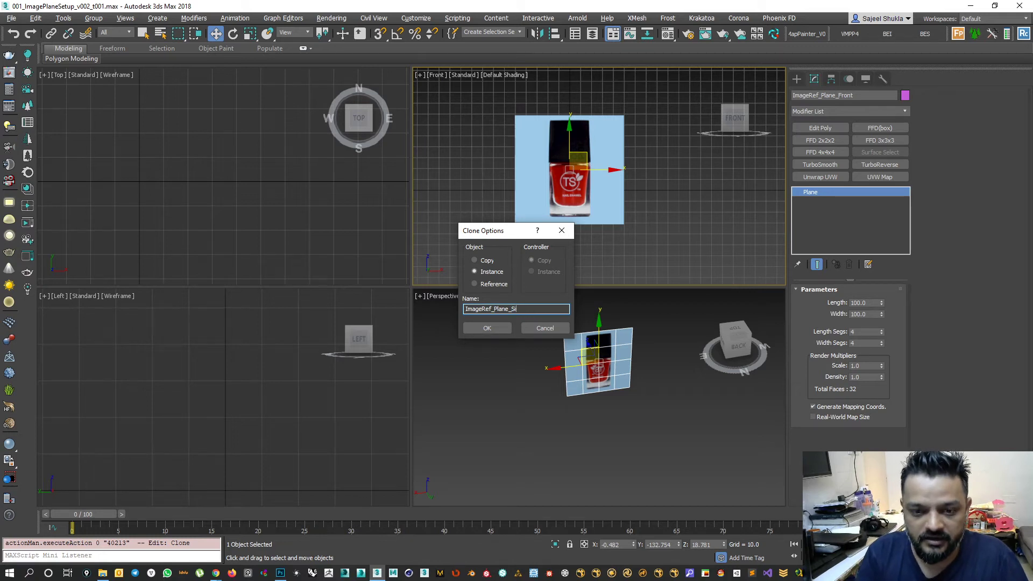
{"action": "type", "text": "Top"}
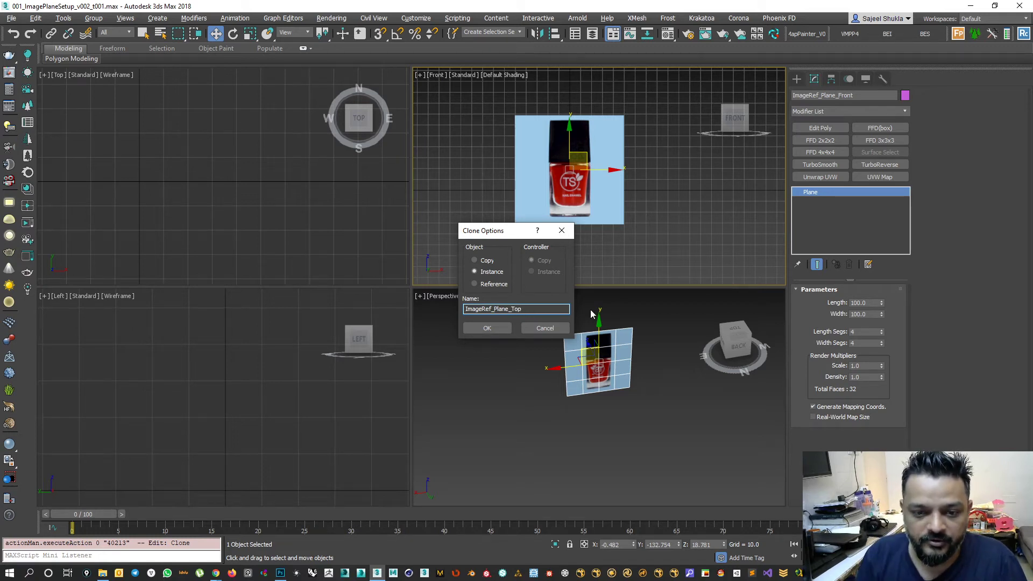
{"action": "left_click", "coordinate": [500, 328]}
{"action": "scroll", "coordinate": [489, 186], "scroll_direction": "down", "scroll_amount": 2}
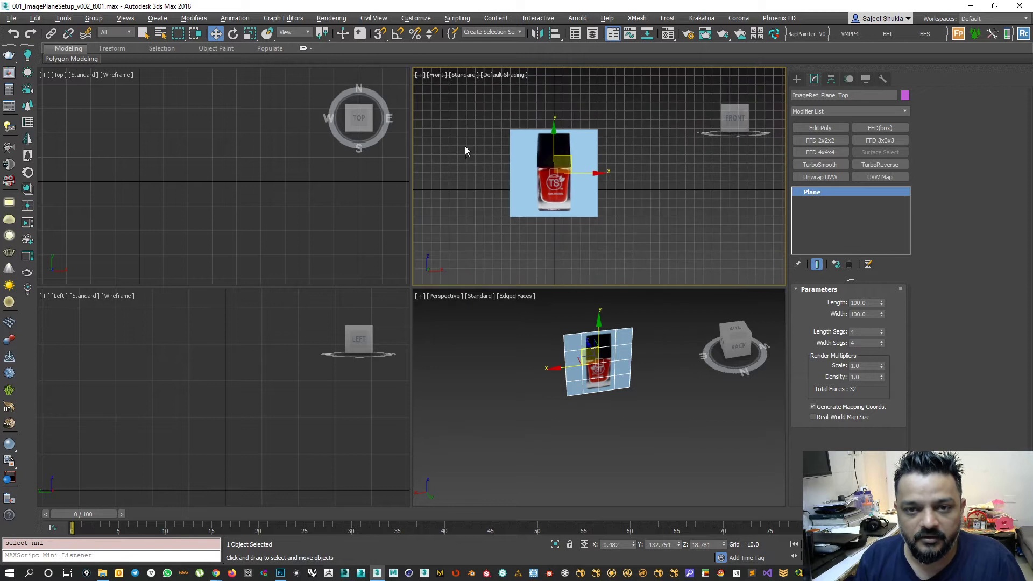
Enable angle snapping and set its increment to 45 degrees.
{"action": "left_click", "coordinate": [396, 35]}
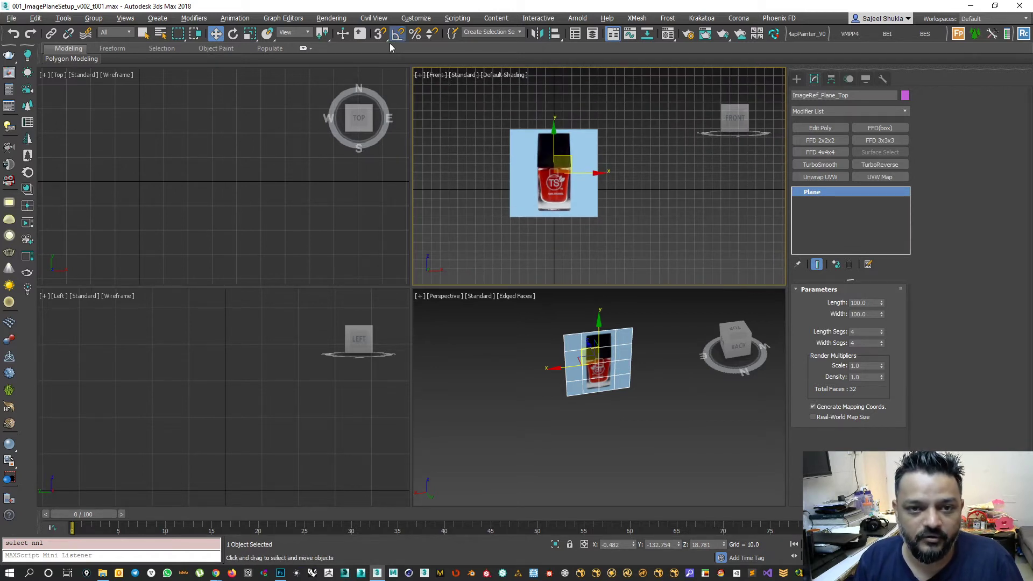
{"action": "right_click", "coordinate": [397, 35]}
{"action": "double_click", "coordinate": [516, 293]}
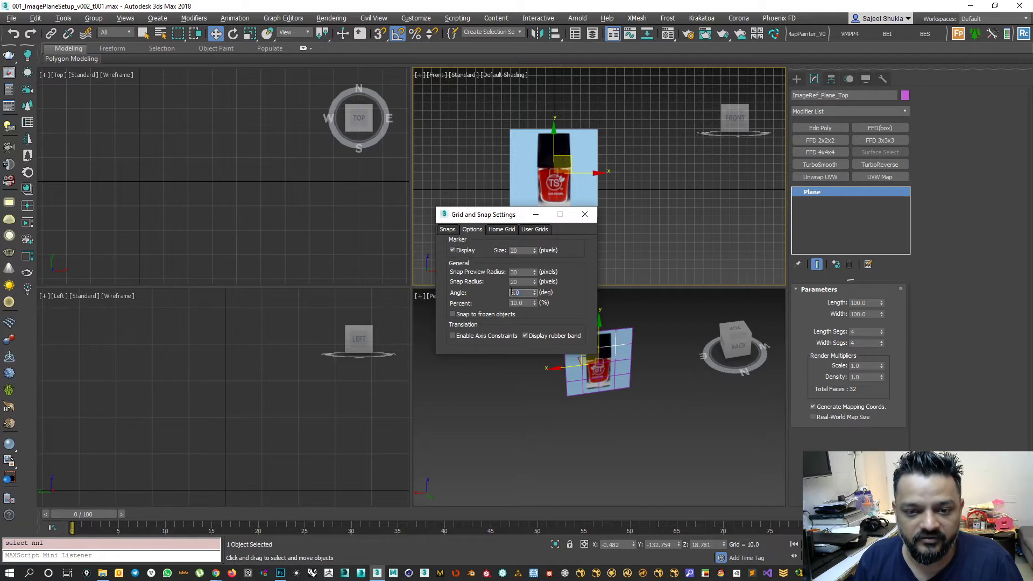
{"action": "type", "text": "45"}
{"action": "key", "text": "Return"}
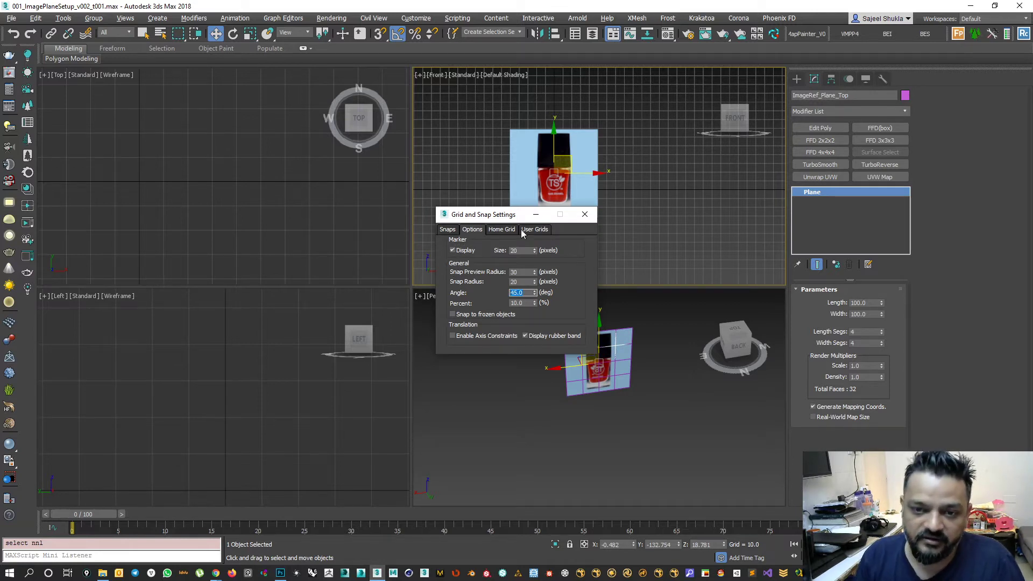
{"action": "left_click", "coordinate": [586, 215]}
Rotate ImageRef_Plane_Top about the X axis in two 45-degree increments so it lies flat.
{"action": "left_click", "coordinate": [580, 364]}
{"action": "key", "text": "e"}
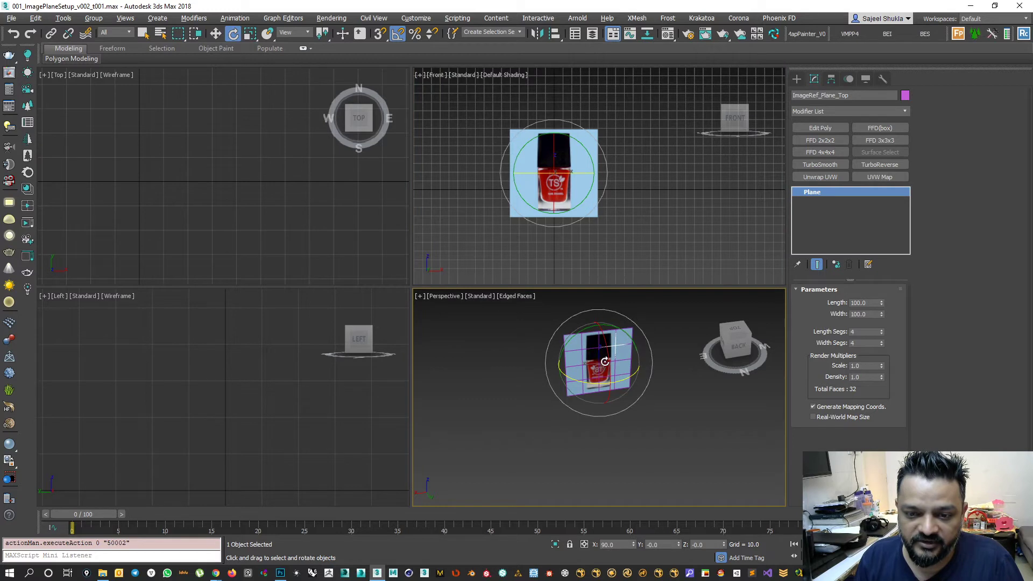
{"action": "left_click_drag", "start_coordinate": [609, 359], "coordinate": [607, 334]}
{"action": "middle_click_drag", "start_coordinate": [524, 406], "coordinate": [580, 390], "text": "alt"}
{"action": "scroll", "coordinate": [280, 431], "scroll_direction": "down", "scroll_amount": 6}
{"action": "middle_click_drag", "start_coordinate": [380, 425], "coordinate": [269, 403]}
{"action": "scroll", "coordinate": [277, 402], "scroll_direction": "up", "scroll_amount": 2}
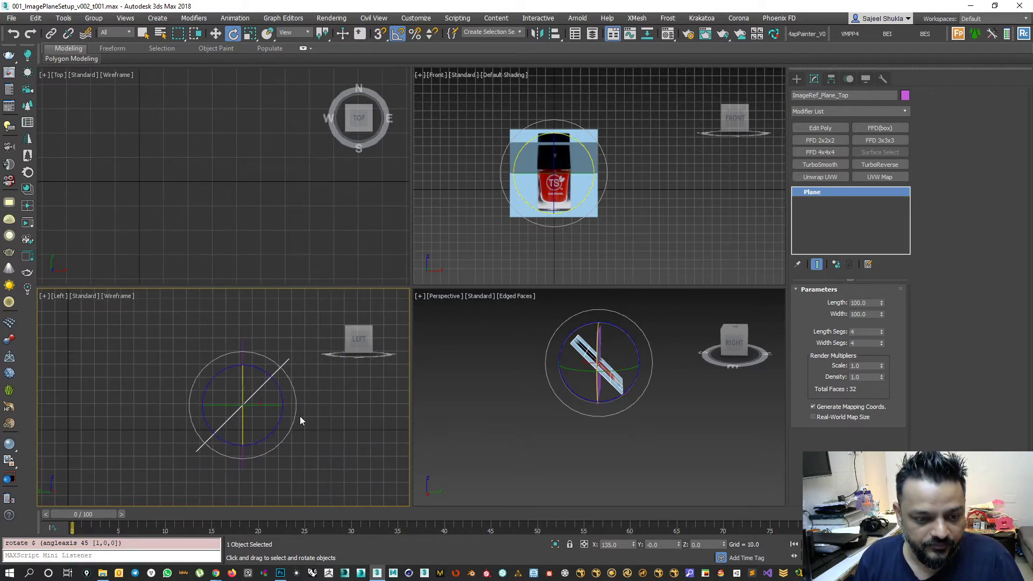
{"action": "key", "text": "g"}
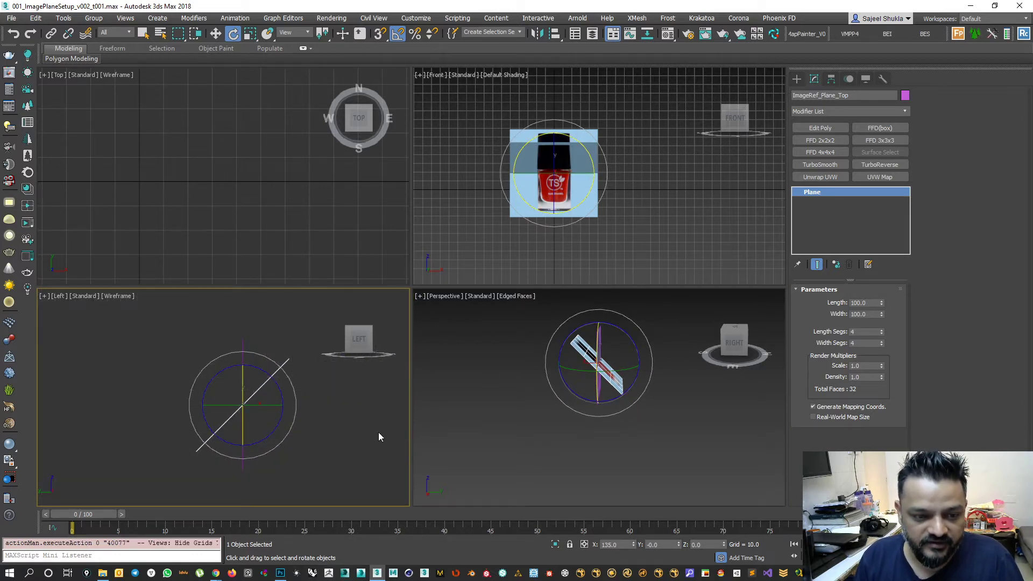
{"action": "middle_click_drag", "start_coordinate": [659, 389], "coordinate": [628, 384], "text": "alt"}
{"action": "left_click_drag", "start_coordinate": [630, 344], "coordinate": [621, 343]}
{"action": "scroll", "coordinate": [256, 383], "scroll_direction": "down", "scroll_amount": 4}
{"action": "middle_click_drag", "start_coordinate": [220, 420], "coordinate": [194, 357]}
Select ImageRef_Plane_Front and move it about 22 units in the negative Y direction.
{"action": "key", "text": "w"}
{"action": "key", "text": "g"}
{"action": "middle_click_drag", "start_coordinate": [241, 390], "coordinate": [239, 364]}
{"action": "scroll", "coordinate": [246, 348], "scroll_direction": "up", "scroll_amount": 4}
{"action": "middle_click_drag", "start_coordinate": [309, 376], "coordinate": [222, 404]}
{"action": "scroll", "coordinate": [263, 389], "scroll_direction": "up", "scroll_amount": 5}
{"action": "left_click", "coordinate": [572, 325]}
{"action": "left_click", "coordinate": [595, 393]}
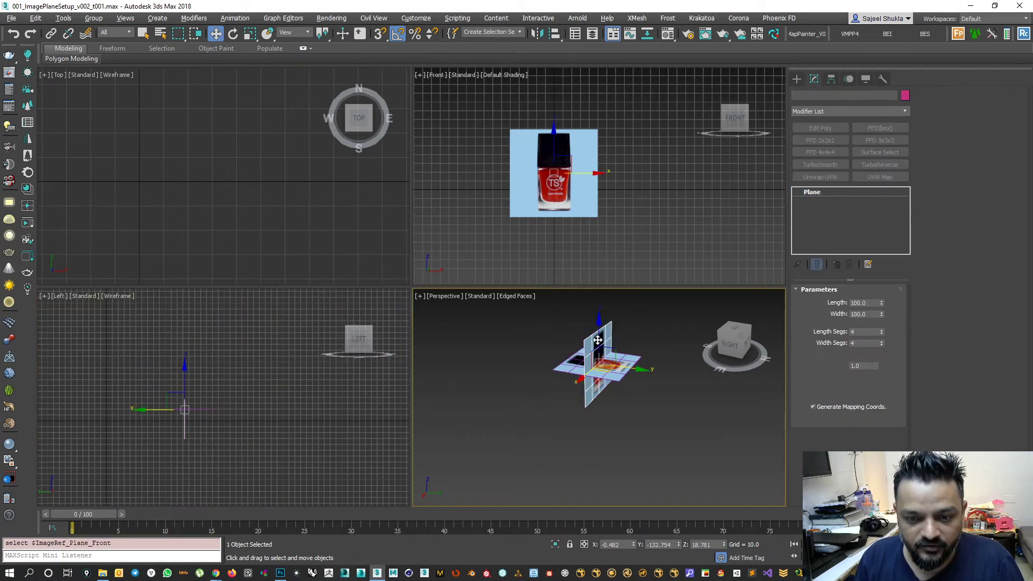
{"action": "middle_click_drag", "start_coordinate": [631, 405], "coordinate": [619, 425], "text": "alt"}
{"action": "key", "text": "g"}
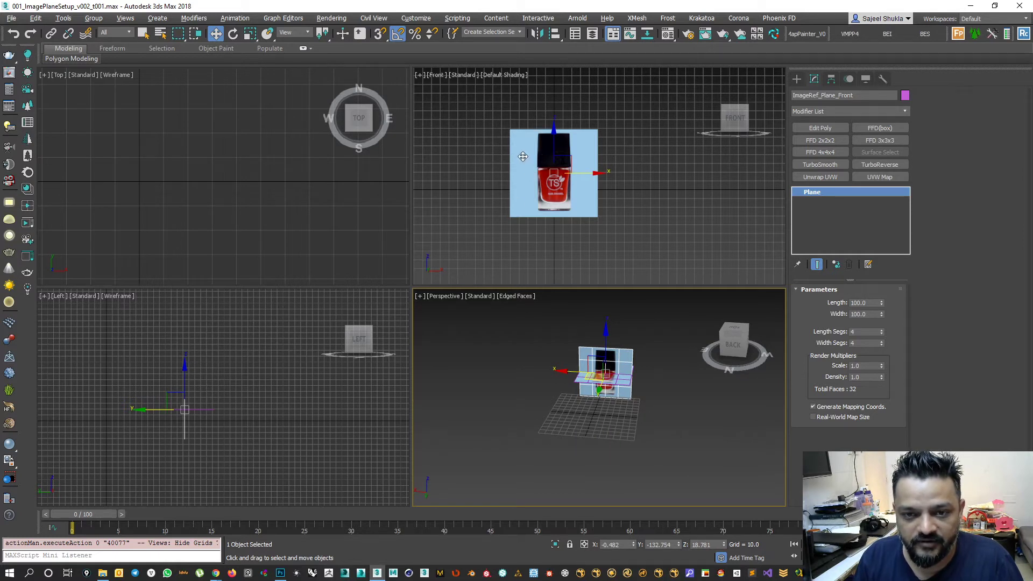
{"action": "middle_click_drag", "start_coordinate": [596, 394], "coordinate": [544, 369], "text": "alt"}
{"action": "left_click_drag", "start_coordinate": [572, 370], "coordinate": [587, 396]}
{"action": "scroll", "coordinate": [538, 168], "scroll_direction": "up", "scroll_amount": 2}
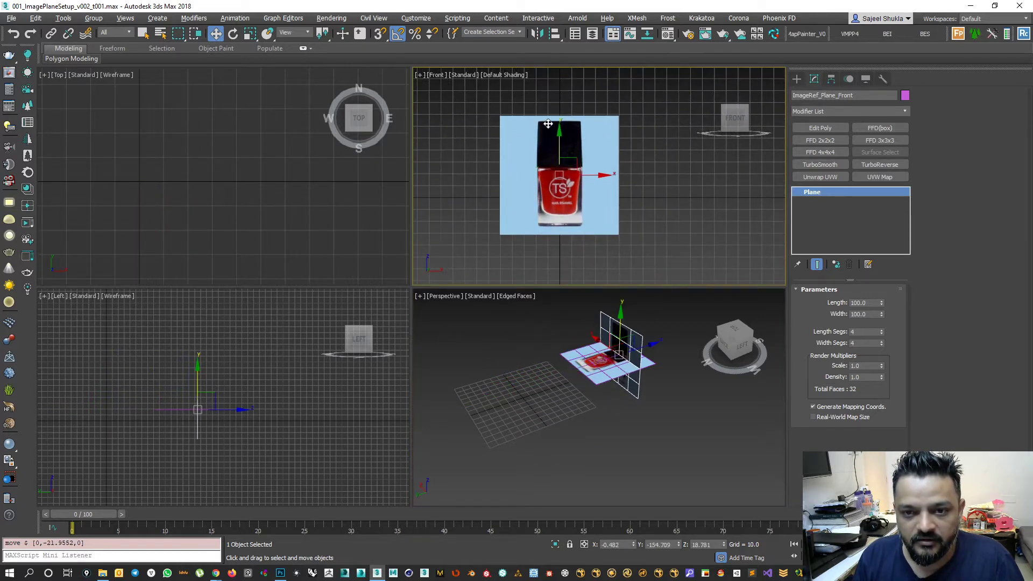
Raise ImageRef_Plane_Front to about Z 40.4 and convert it to an Editable Poly.
{"action": "left_click_drag", "start_coordinate": [560, 142], "coordinate": [561, 124]}
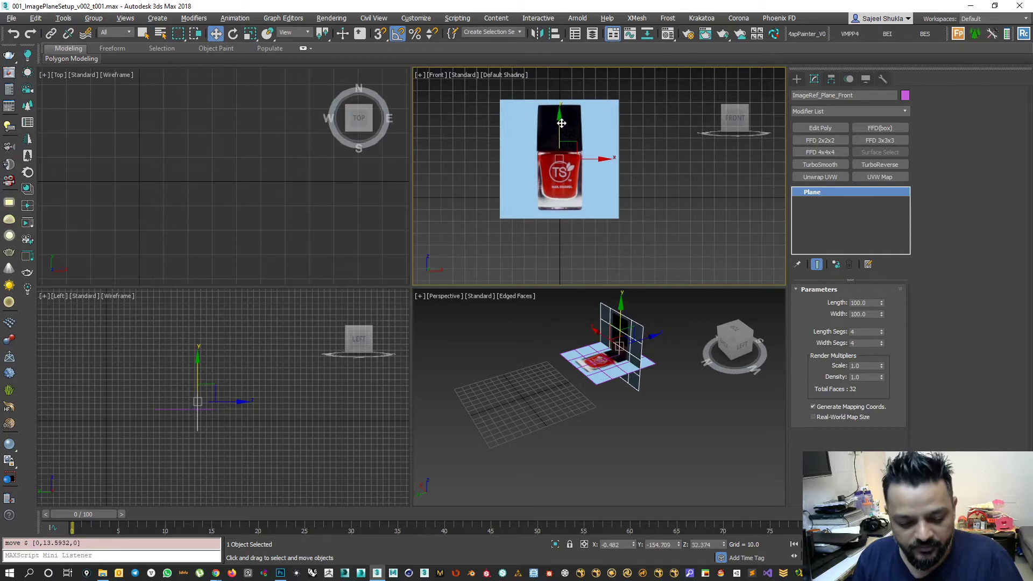
{"action": "scroll", "coordinate": [556, 146], "scroll_direction": "up", "scroll_amount": 3}
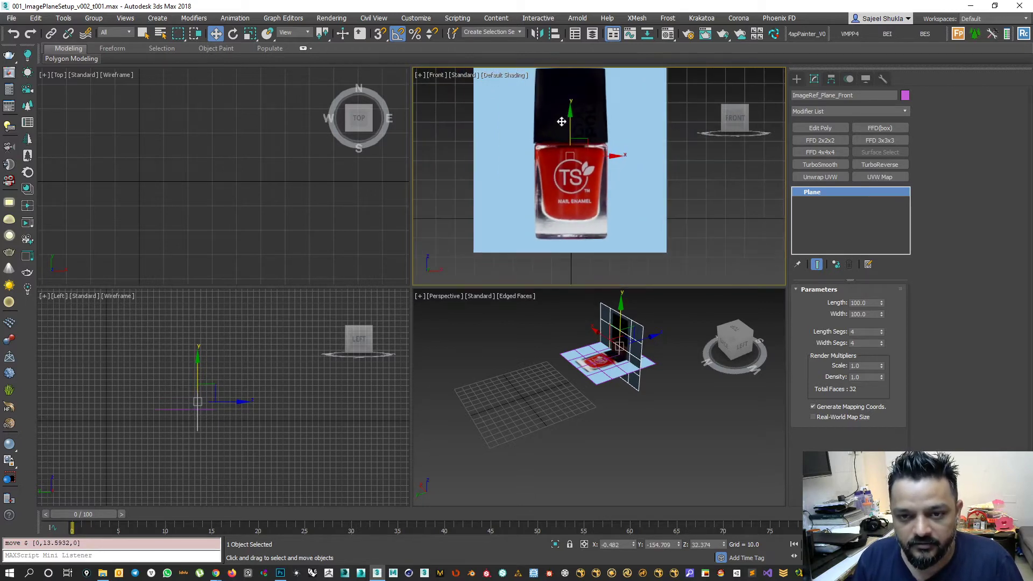
{"action": "left_click_drag", "start_coordinate": [570, 118], "coordinate": [570, 103]}
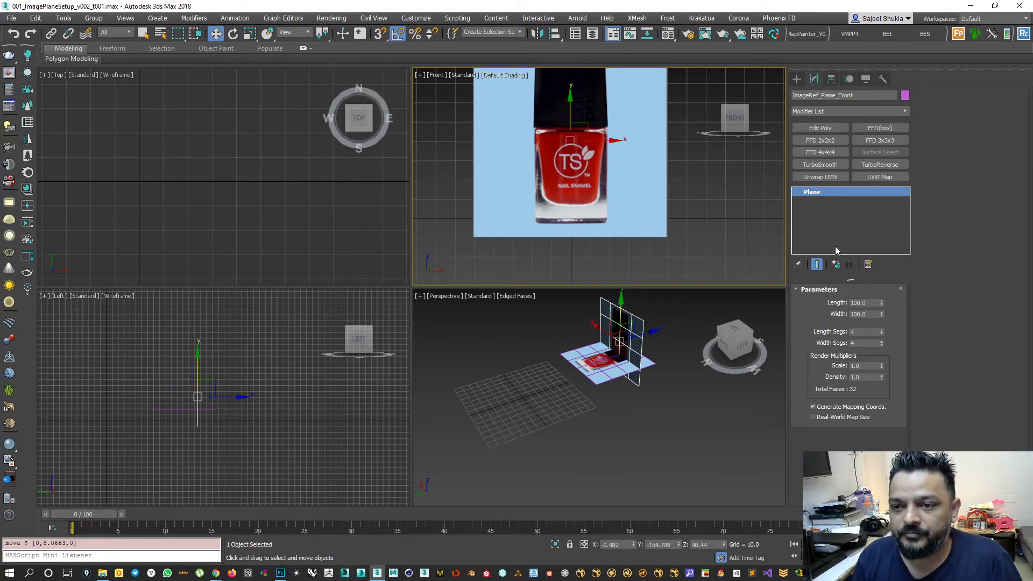
{"action": "right_click", "coordinate": [835, 221]}
{"action": "left_click", "coordinate": [864, 303]}
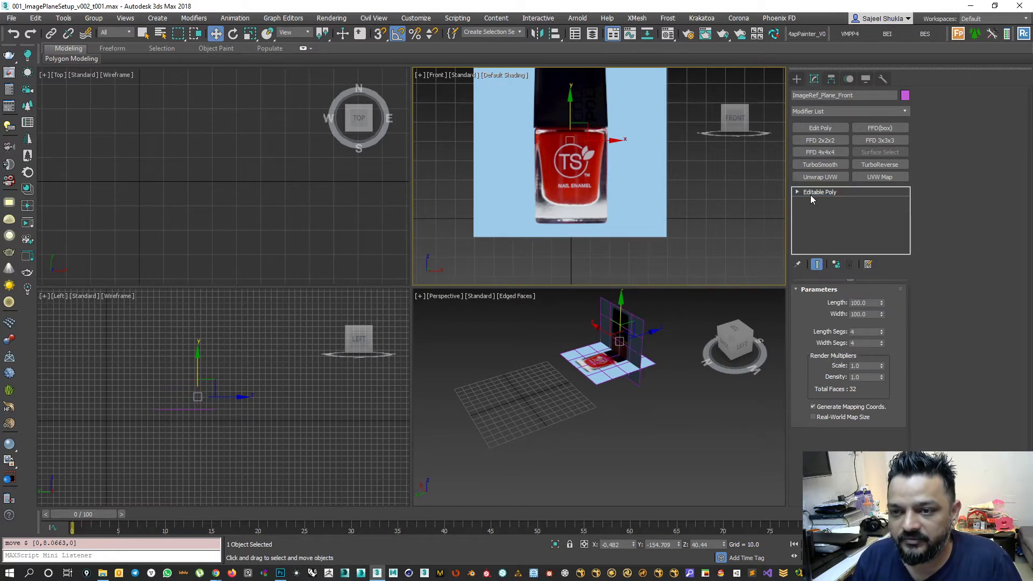
Display edged faces in the Front view and select the front plane's lower vertical edge beside the bottle at edge level.
{"action": "scroll", "coordinate": [641, 215], "scroll_direction": "down", "scroll_amount": 3}
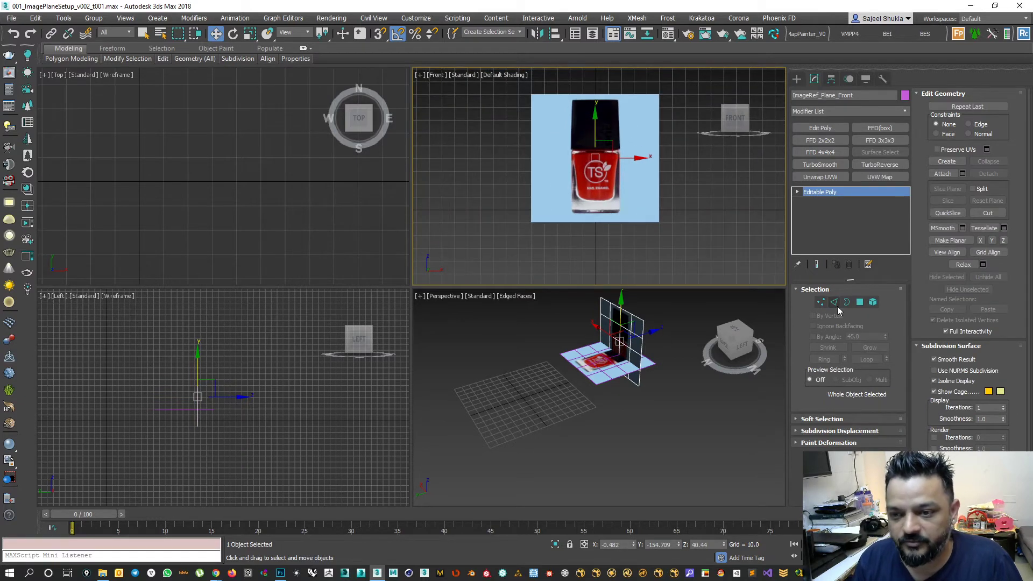
{"action": "key", "text": "F4"}
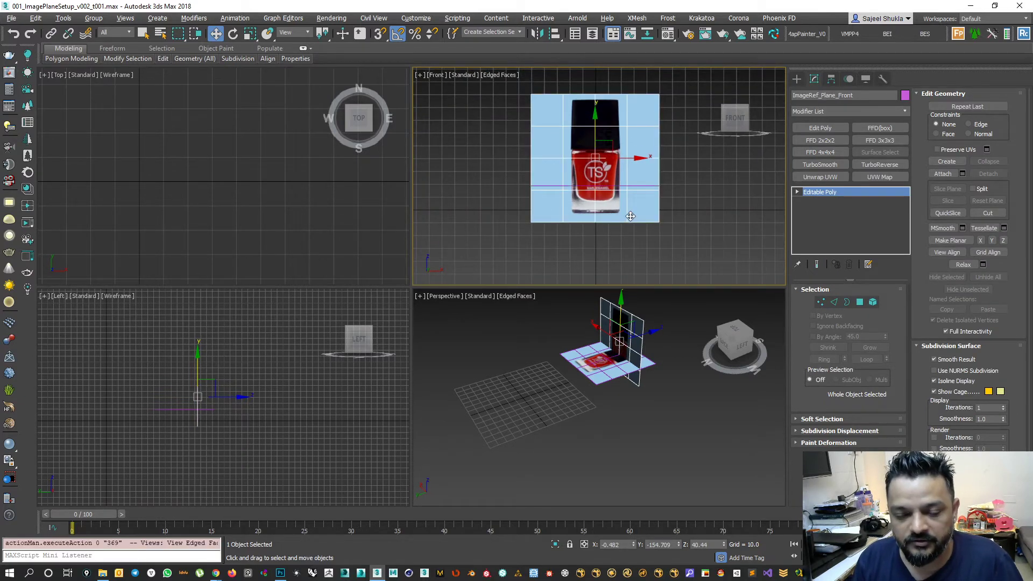
{"action": "scroll", "coordinate": [755, 221], "scroll_direction": "up", "scroll_amount": 2}
{"action": "left_click", "coordinate": [833, 301]}
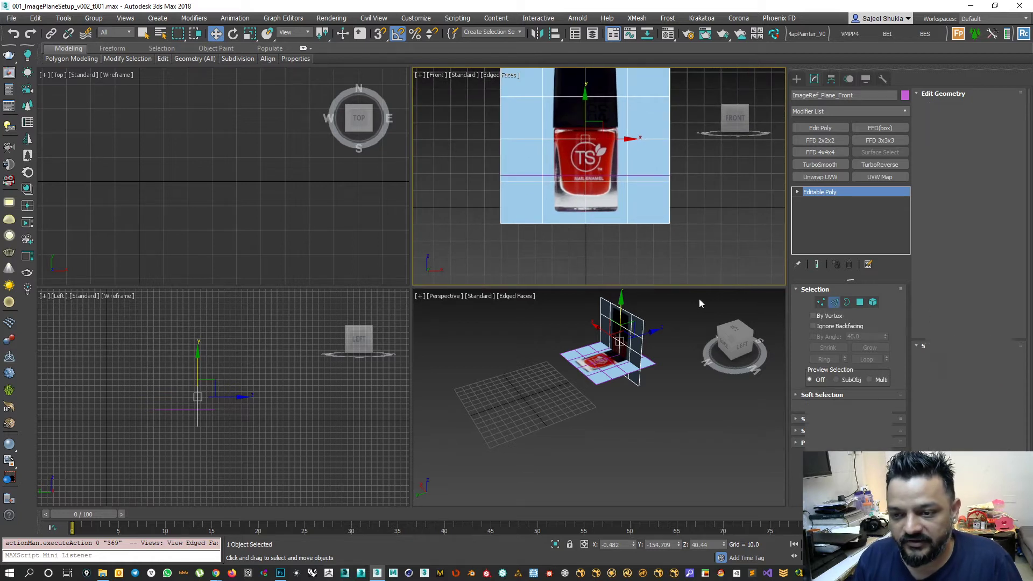
{"action": "left_click", "coordinate": [544, 206]}
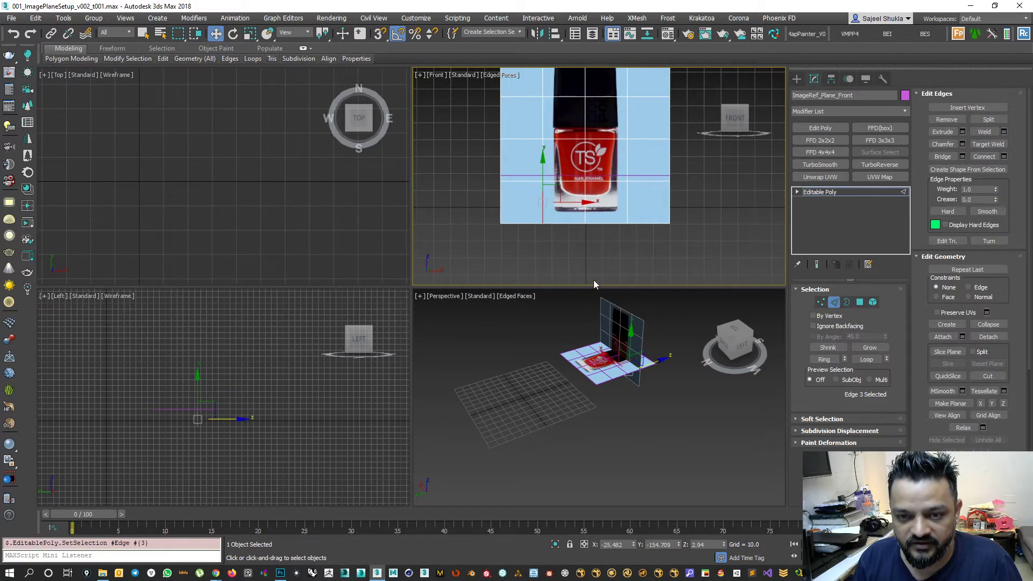
Select the edge ring along the plane's bottom row, clear it, and select the full vertical edge loop beside the bottle.
{"action": "scroll", "coordinate": [581, 226], "scroll_direction": "up", "scroll_amount": 2}
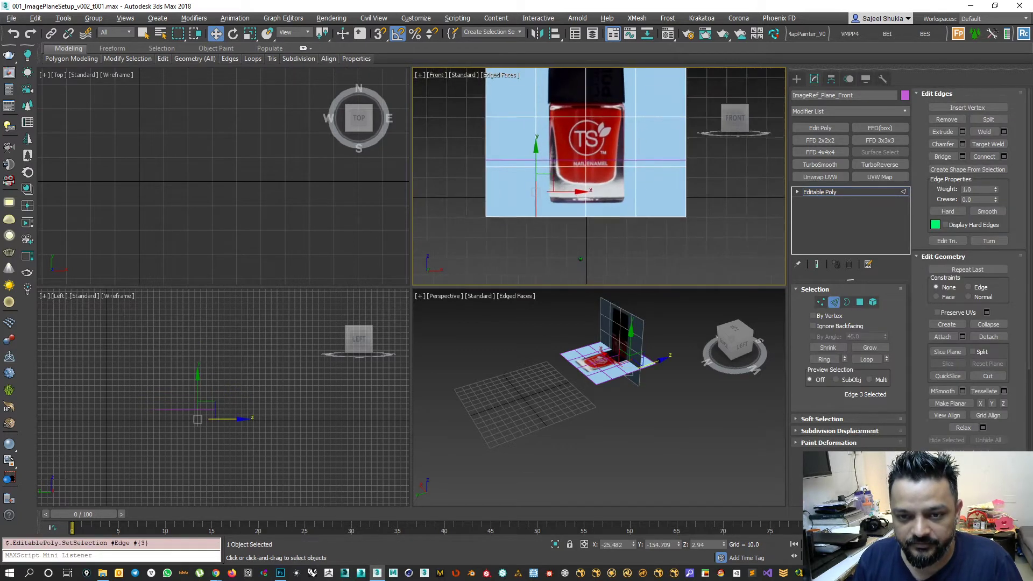
{"action": "left_click", "coordinate": [824, 359]}
{"action": "left_click", "coordinate": [506, 242]}
{"action": "double_click", "coordinate": [535, 194]}
{"action": "scroll", "coordinate": [543, 232], "scroll_direction": "down", "scroll_amount": 2}
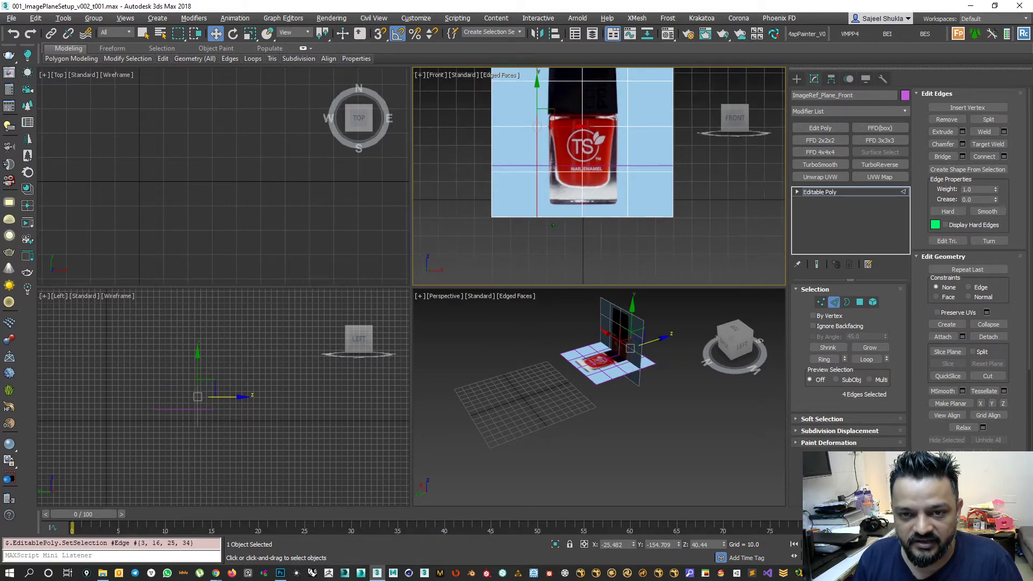
{"action": "middle_click_drag", "start_coordinate": [643, 377], "coordinate": [562, 380], "text": "alt"}
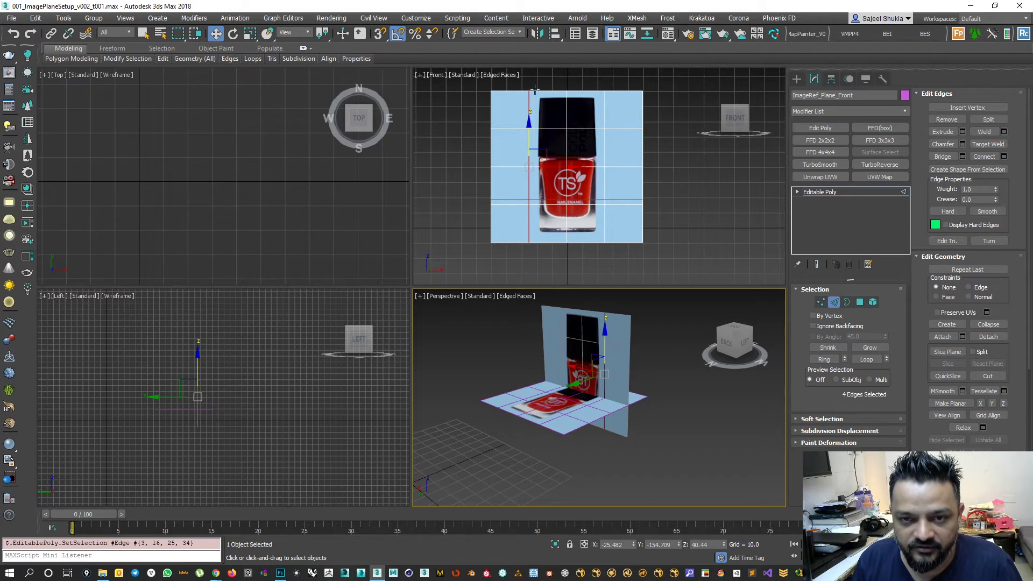
Select the ring of vertical edges along the front plane's bottom row and start Connect Edges with its settings shown.
{"action": "left_click", "coordinate": [530, 227]}
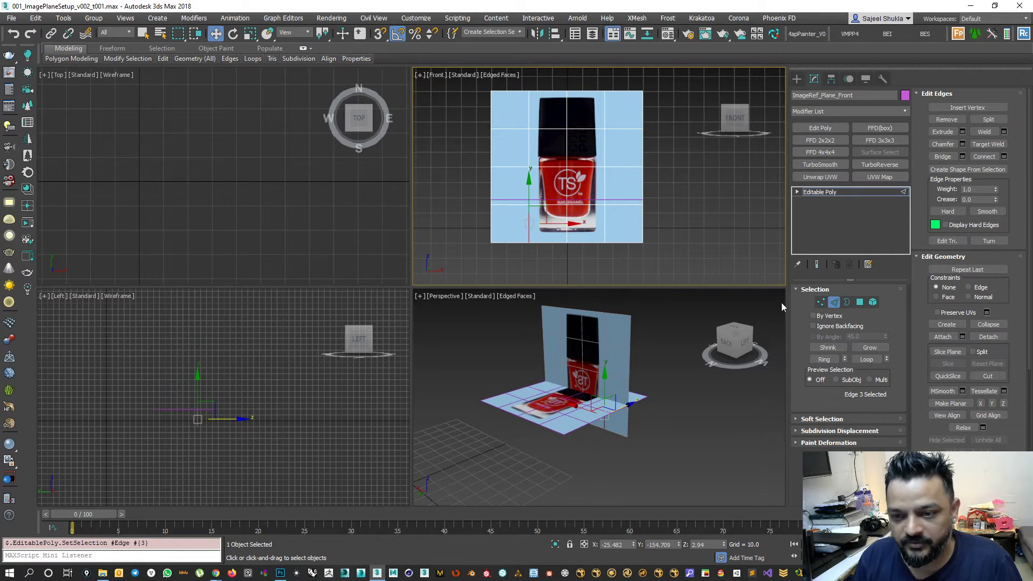
{"action": "left_click", "coordinate": [824, 360]}
{"action": "scroll", "coordinate": [528, 274], "scroll_direction": "down", "scroll_amount": 2}
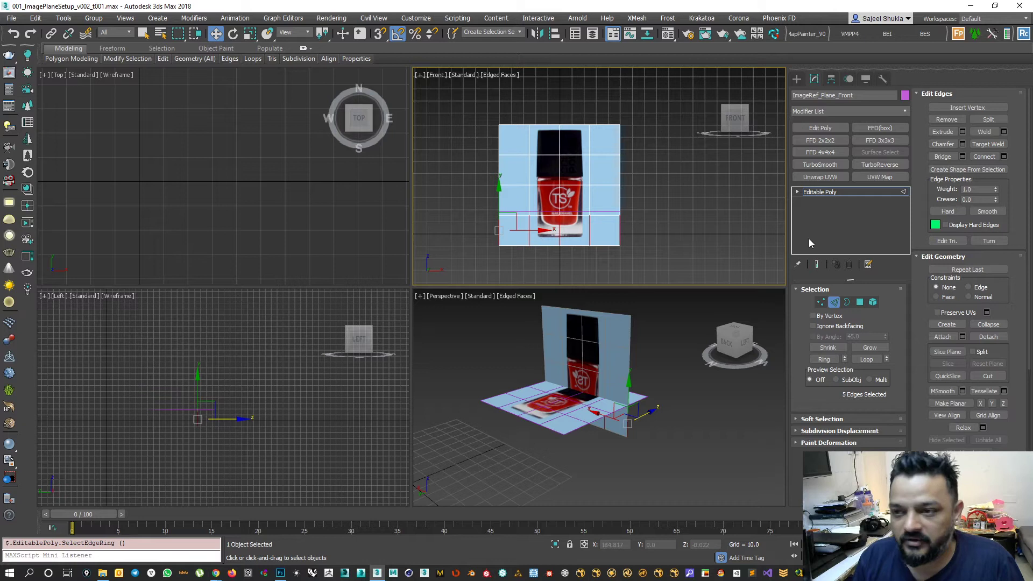
{"action": "left_click", "coordinate": [1004, 157]}
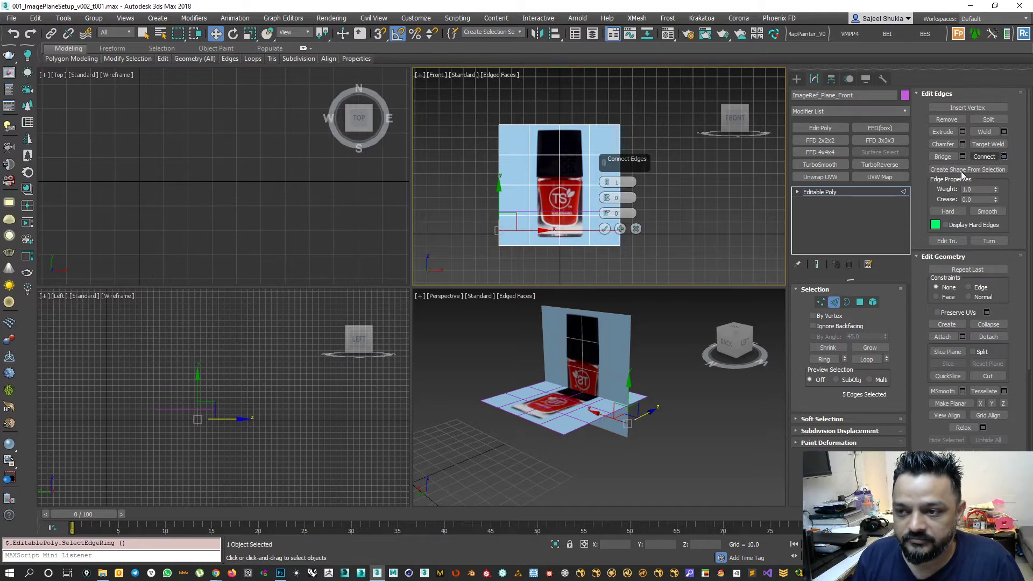
{"action": "scroll", "coordinate": [556, 249], "scroll_direction": "up", "scroll_amount": 5}
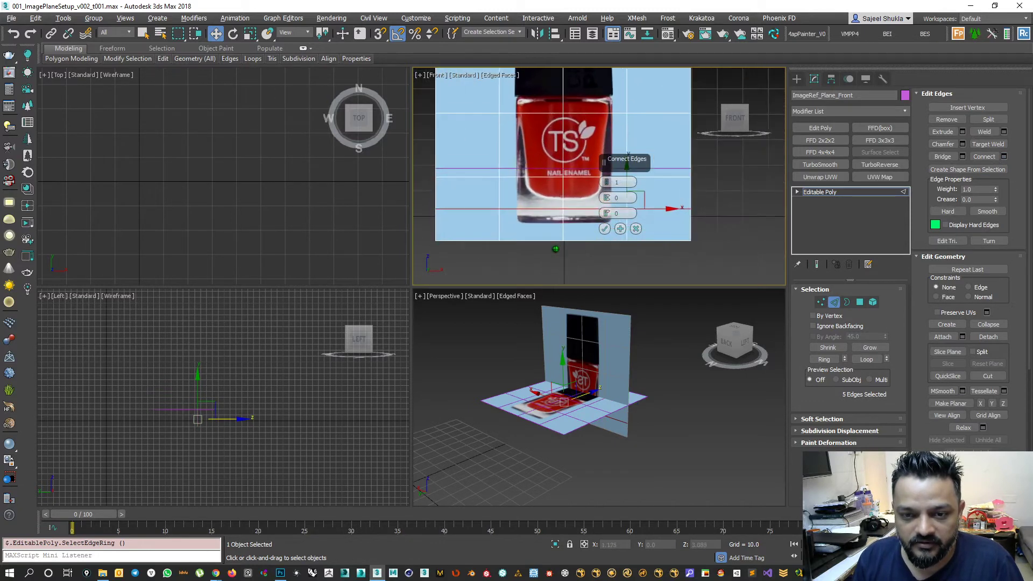
{"action": "scroll", "coordinate": [561, 220], "scroll_direction": "down", "scroll_amount": 4}
{"action": "scroll", "coordinate": [560, 220], "scroll_direction": "down", "scroll_amount": 1}
Try the connection with a slide of 29, two segments and different pinch amounts, and restore the default values.
{"action": "mouse_move", "coordinate": [607, 198]}
{"action": "left_mouse_down"}
{"action": "mouse_move", "coordinate": [609, 237]}
{"action": "mouse_move", "coordinate": [613, 90]}
{"action": "mouse_move", "coordinate": [608, 195]}
{"action": "left_mouse_up"}
{"action": "right_click", "coordinate": [608, 200]}
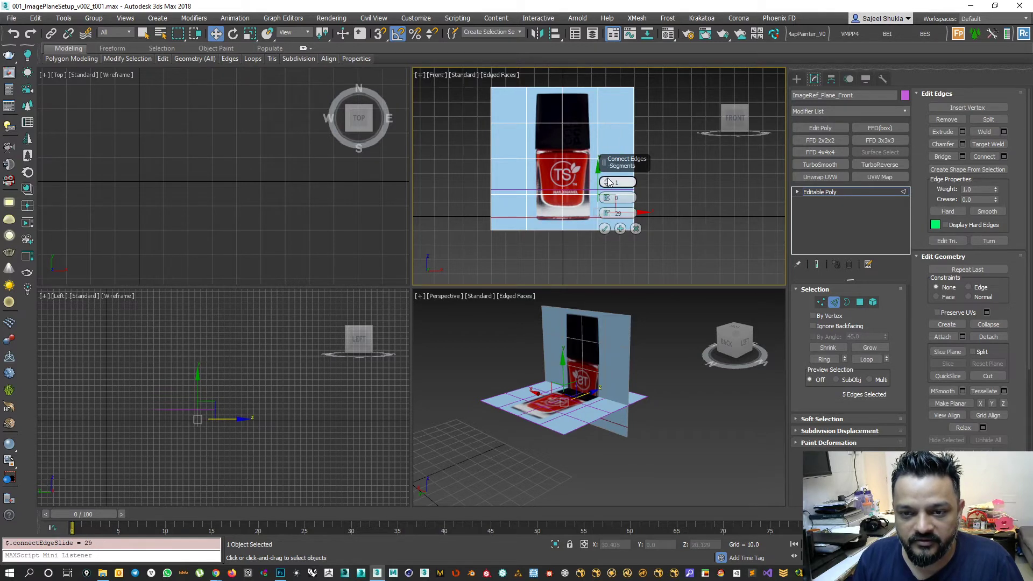
{"action": "left_click", "coordinate": [607, 181]}
{"action": "scroll", "coordinate": [525, 245], "scroll_direction": "up", "scroll_amount": 2}
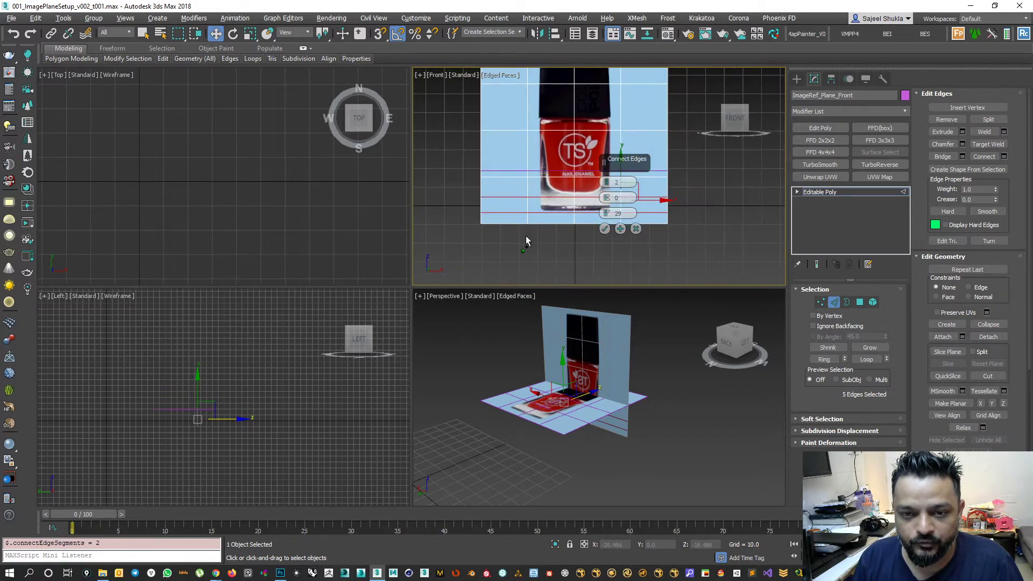
{"action": "left_click", "coordinate": [607, 182]}
{"action": "left_click", "coordinate": [606, 184]}
{"action": "left_click", "coordinate": [607, 184]}
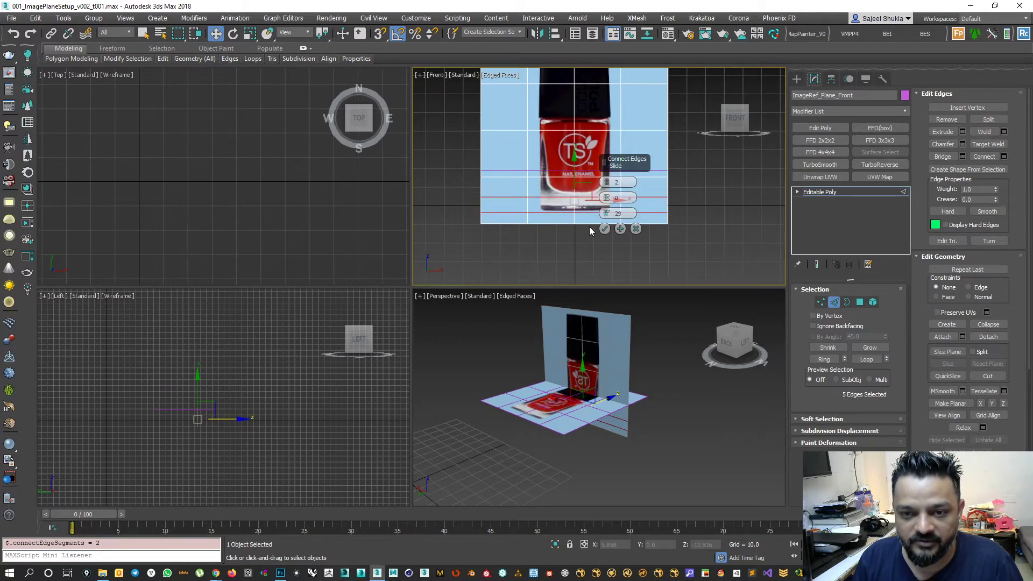
{"action": "right_click", "coordinate": [606, 215]}
{"action": "left_click_drag", "start_coordinate": [610, 200], "coordinate": [611, 72]}
{"action": "right_click", "coordinate": [607, 198]}
{"action": "right_click", "coordinate": [607, 183]}
Connect the ring with one segment and a slide of 47, placing the edge line at the bottle's base.
{"action": "left_click_drag", "start_coordinate": [607, 214], "coordinate": [628, 113]}
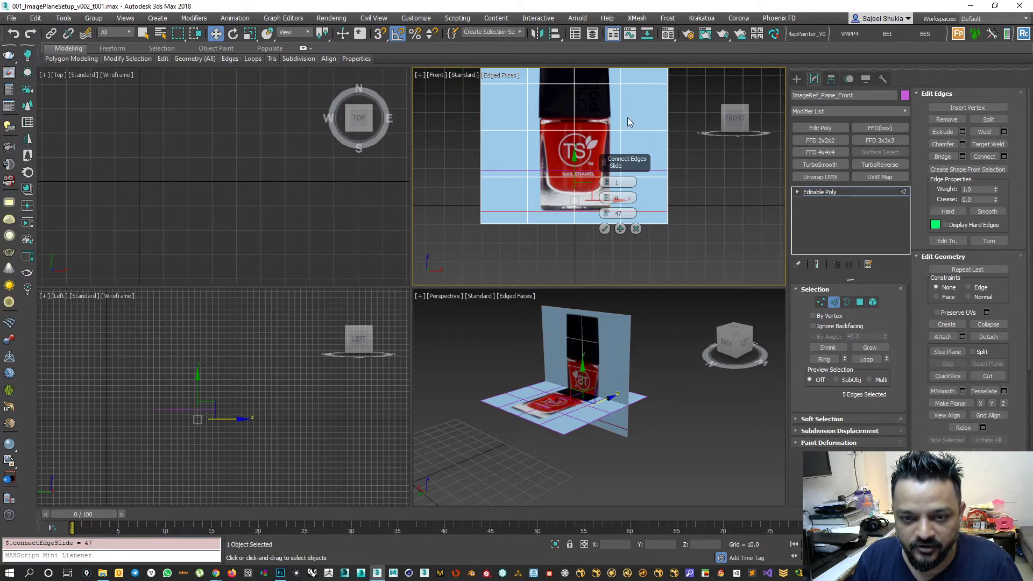
{"action": "left_click", "coordinate": [606, 230]}
{"action": "scroll", "coordinate": [653, 230], "scroll_direction": "up", "scroll_amount": 2}
{"action": "scroll", "coordinate": [653, 250], "scroll_direction": "down", "scroll_amount": 2}
{"action": "key", "text": "alt+w"}
{"action": "scroll", "coordinate": [597, 316], "scroll_direction": "down", "scroll_amount": 4}
{"action": "middle_click_drag", "start_coordinate": [622, 316], "coordinate": [643, 347]}
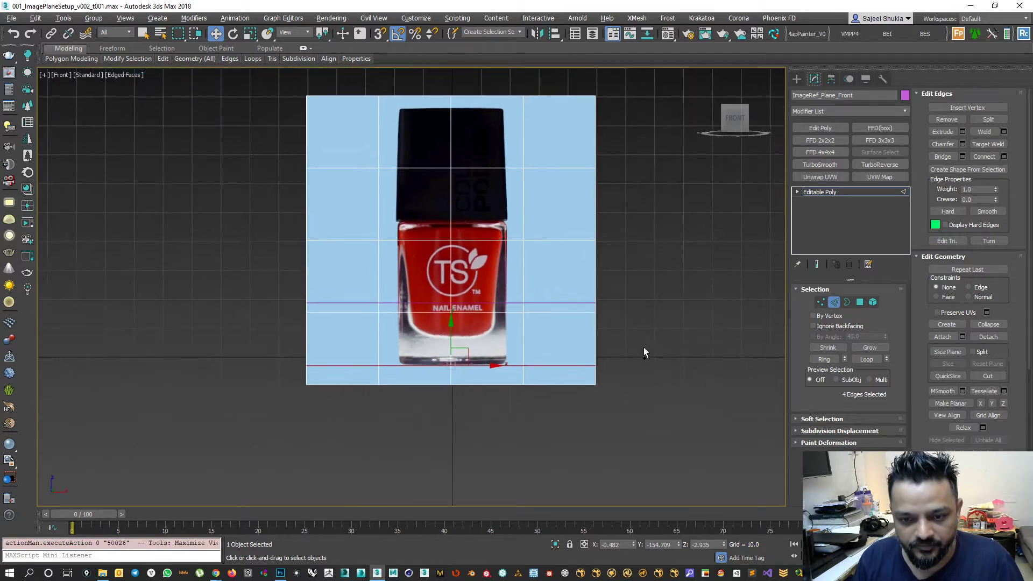
{"action": "scroll", "coordinate": [642, 349], "scroll_direction": "up", "scroll_amount": 3}
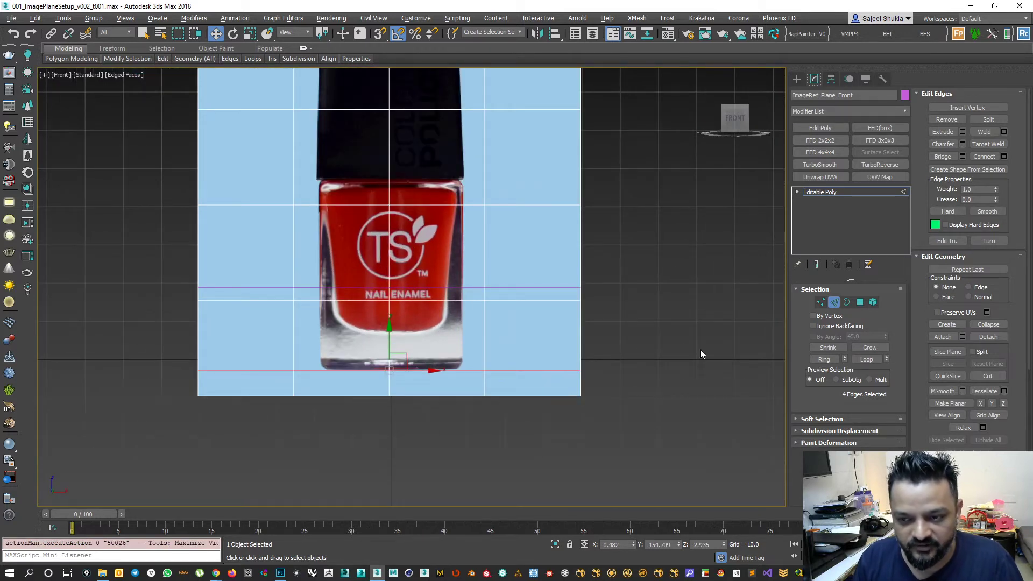
Leave edge editing and raise ImageRef_Plane_Front about 2.9 units to Z 43.4, so the bottle's base meets the grid's zero line.
{"action": "left_click", "coordinate": [827, 192]}
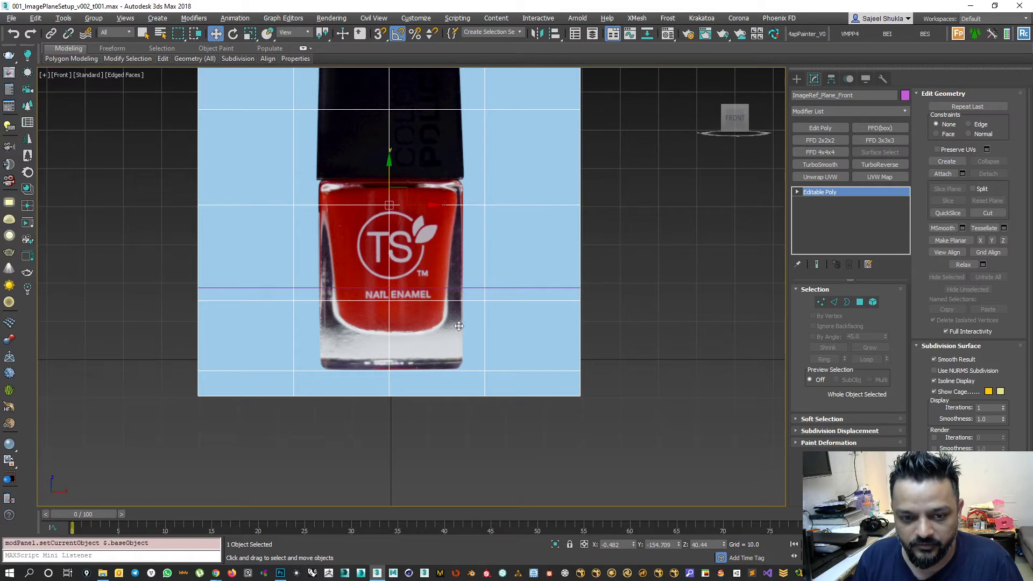
{"action": "left_click_drag", "start_coordinate": [390, 163], "coordinate": [395, 153]}
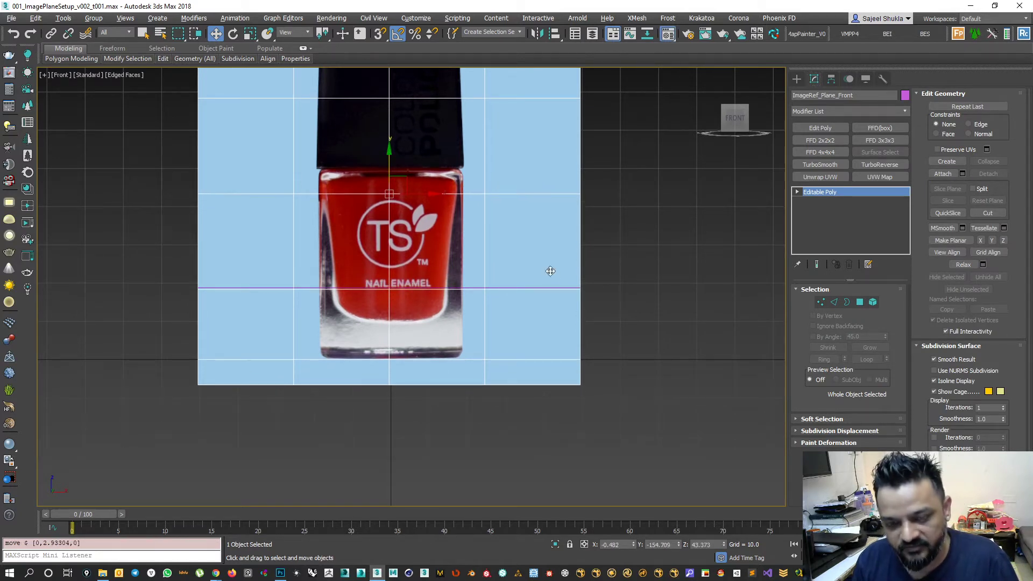
{"action": "key", "text": "m"}
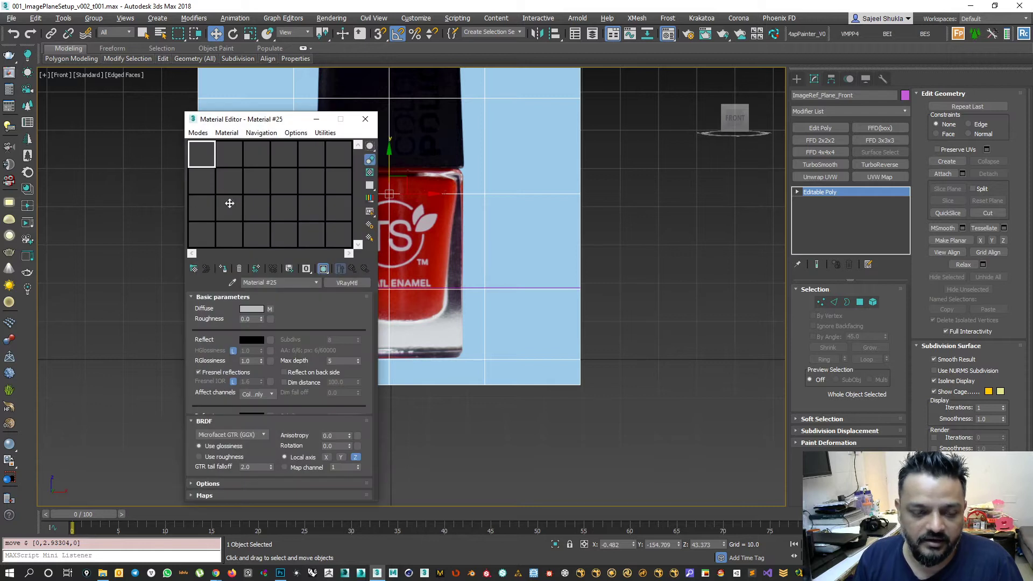
{"action": "key", "text": "m"}
{"action": "scroll", "coordinate": [428, 335], "scroll_direction": "down", "scroll_amount": 3}
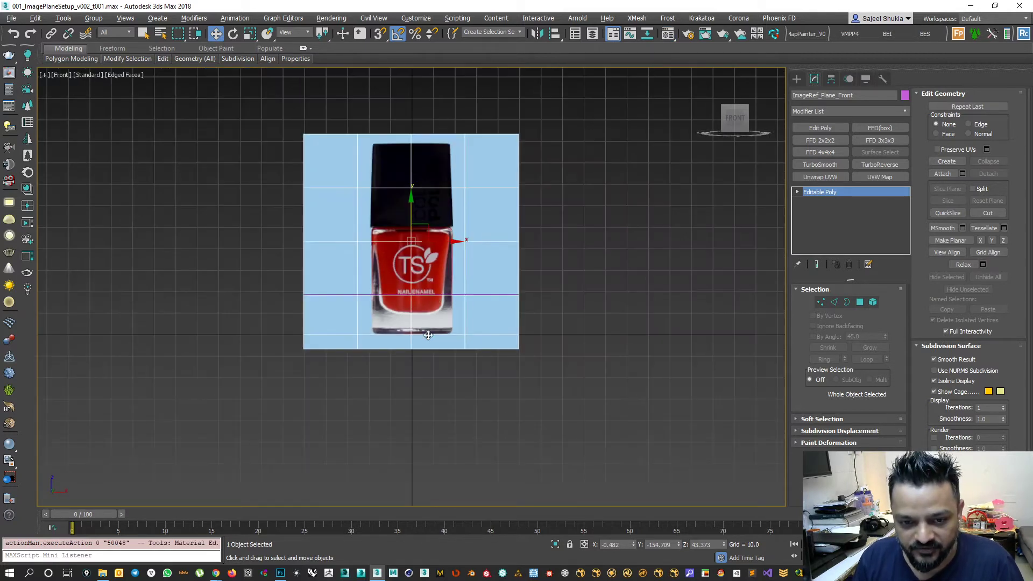
{"action": "key", "text": "alt+w"}
Select ImageRef_Plane_Top and reset its X, Y and Z position to 0.
{"action": "left_click", "coordinate": [525, 392]}
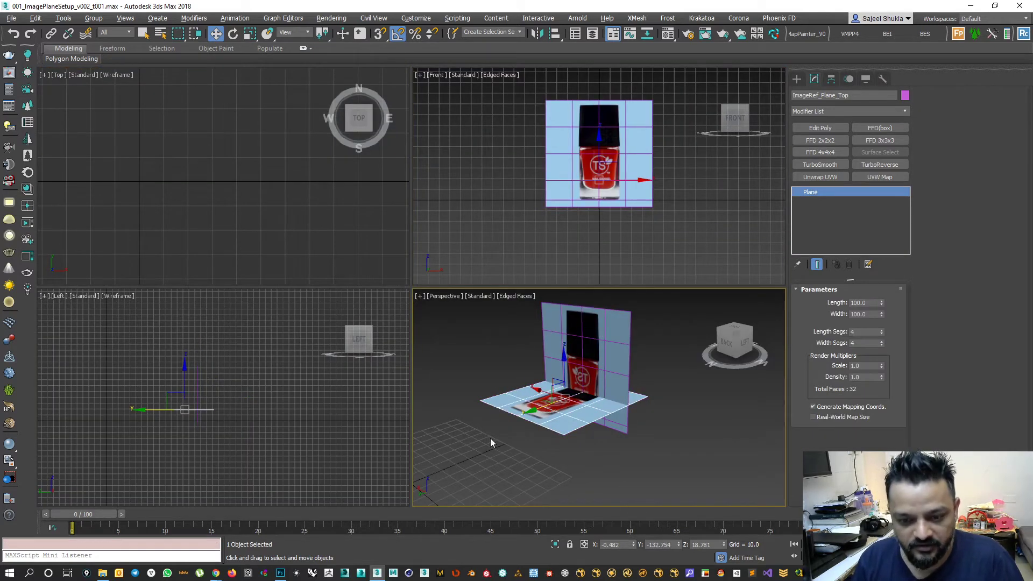
{"action": "scroll", "coordinate": [162, 171], "scroll_direction": "down", "scroll_amount": 3}
{"action": "scroll", "coordinate": [184, 196], "scroll_direction": "down", "scroll_amount": 4}
{"action": "middle_click_drag", "start_coordinate": [185, 207], "coordinate": [207, 252]}
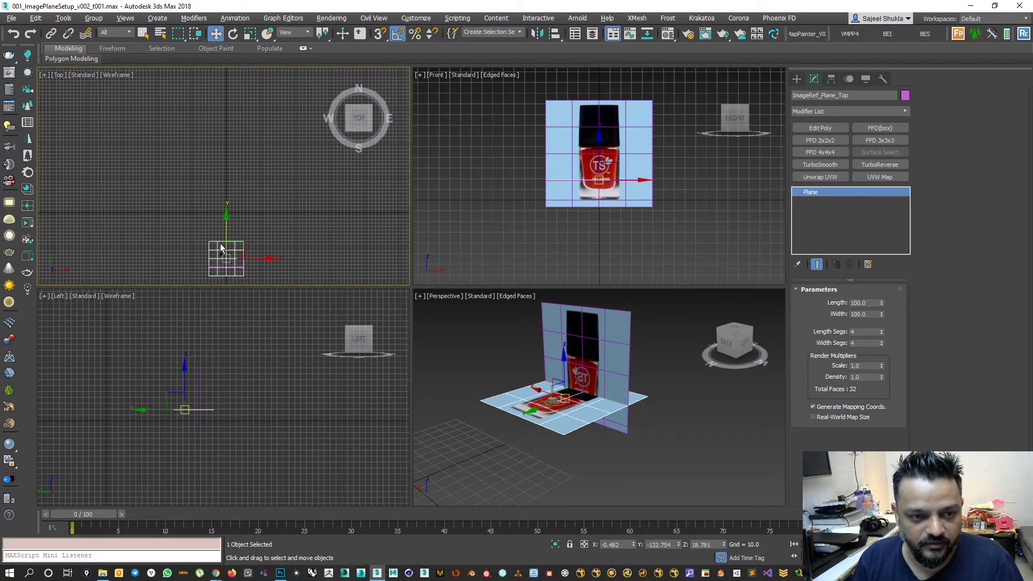
{"action": "scroll", "coordinate": [257, 244], "scroll_direction": "up", "scroll_amount": 4}
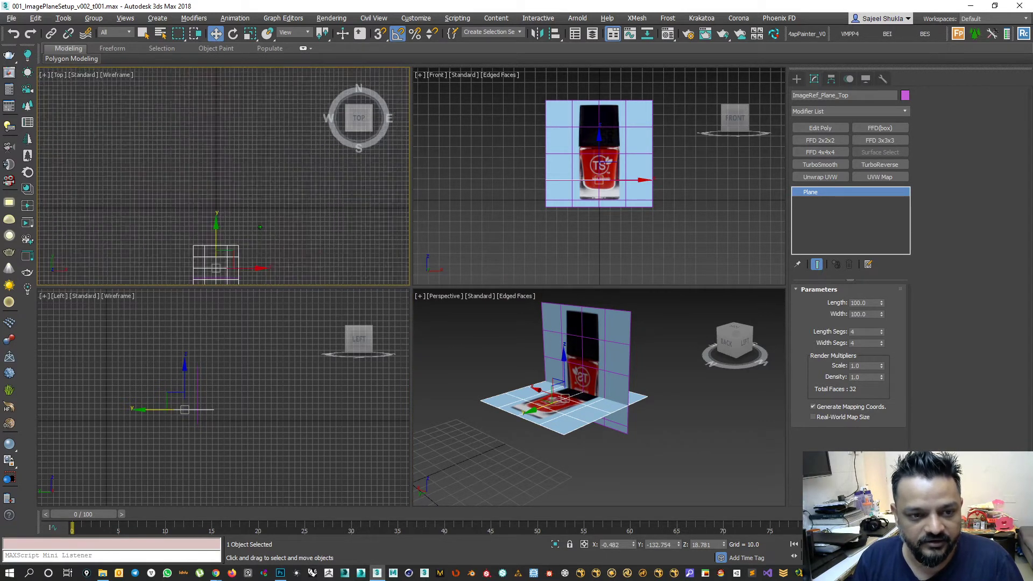
{"action": "middle_click_drag", "start_coordinate": [256, 244], "coordinate": [257, 186]}
{"action": "key", "text": "w"}
{"action": "right_click", "coordinate": [634, 545]}
{"action": "right_click", "coordinate": [678, 546]}
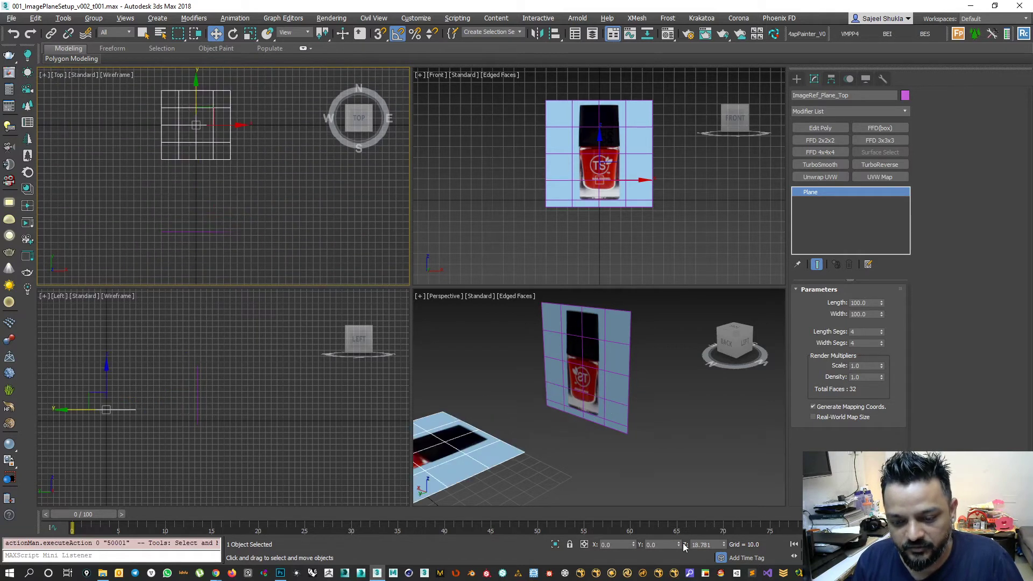
{"action": "right_click", "coordinate": [725, 545]}
Lower ImageRef_Plane_Top to about Z -45.9 and hide the grid in the Perspective view.
{"action": "middle_click_drag", "start_coordinate": [648, 445], "coordinate": [633, 428], "text": "alt"}
{"action": "left_click_drag", "start_coordinate": [619, 356], "coordinate": [618, 410]}
{"action": "key", "text": "g"}
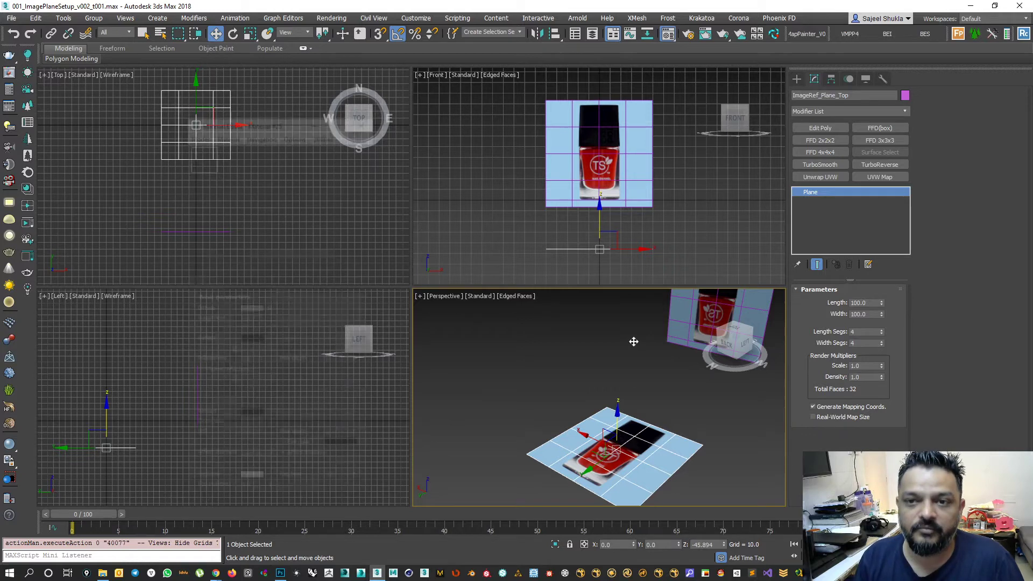
Copy the front reference material (Material #25) to the second material slot and name the copy TopView.
{"action": "key", "text": "m"}
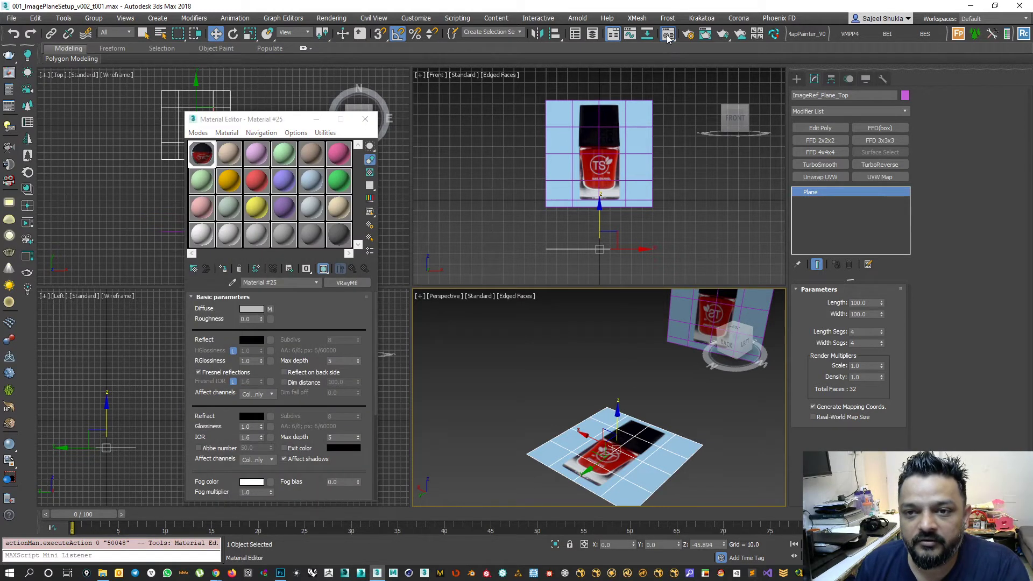
{"action": "left_click", "coordinate": [667, 35]}
{"action": "key", "text": "m"}
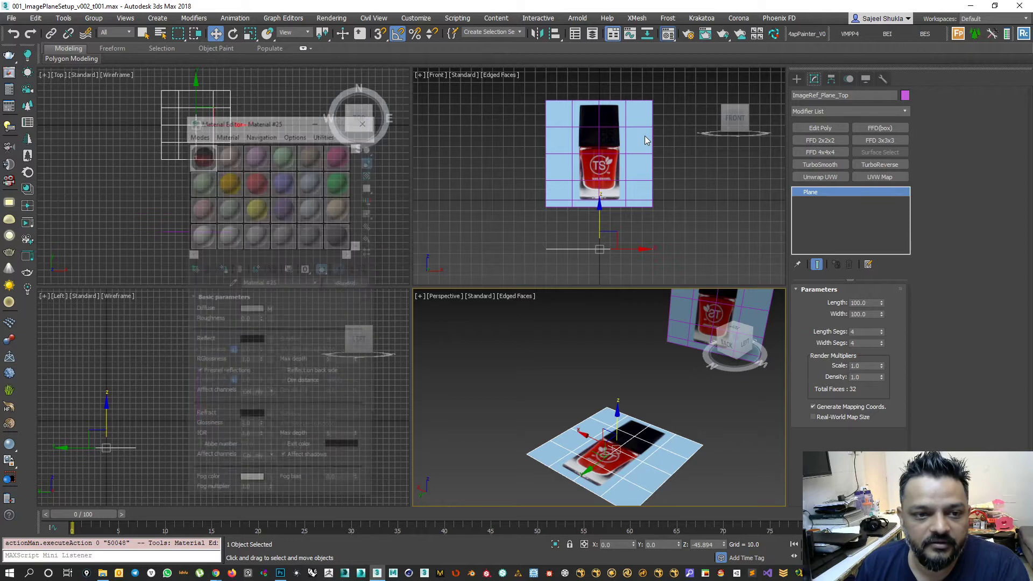
{"action": "left_click", "coordinate": [226, 159]}
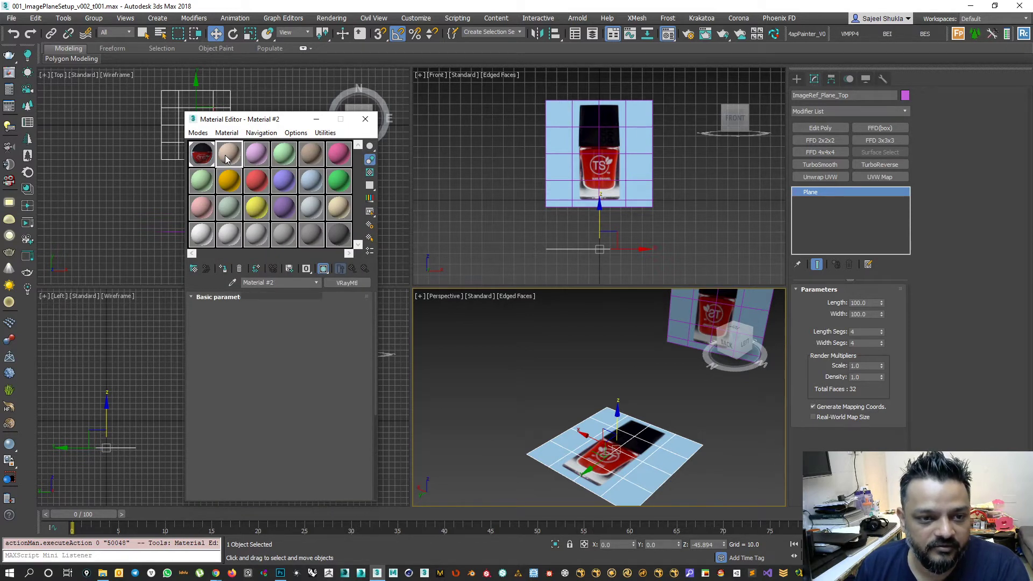
{"action": "left_click", "coordinate": [212, 163]}
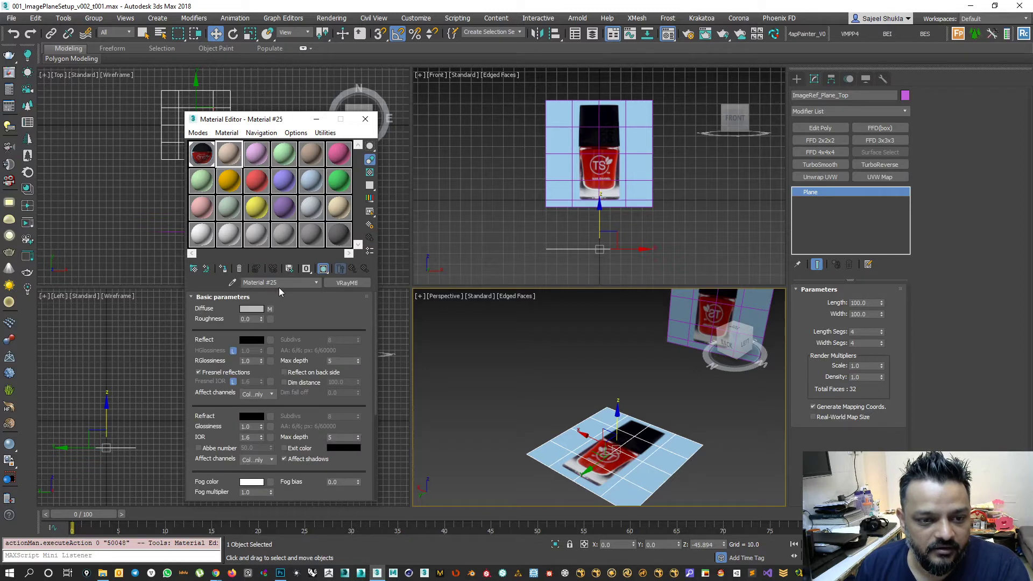
{"action": "type", "text": "TopView"}
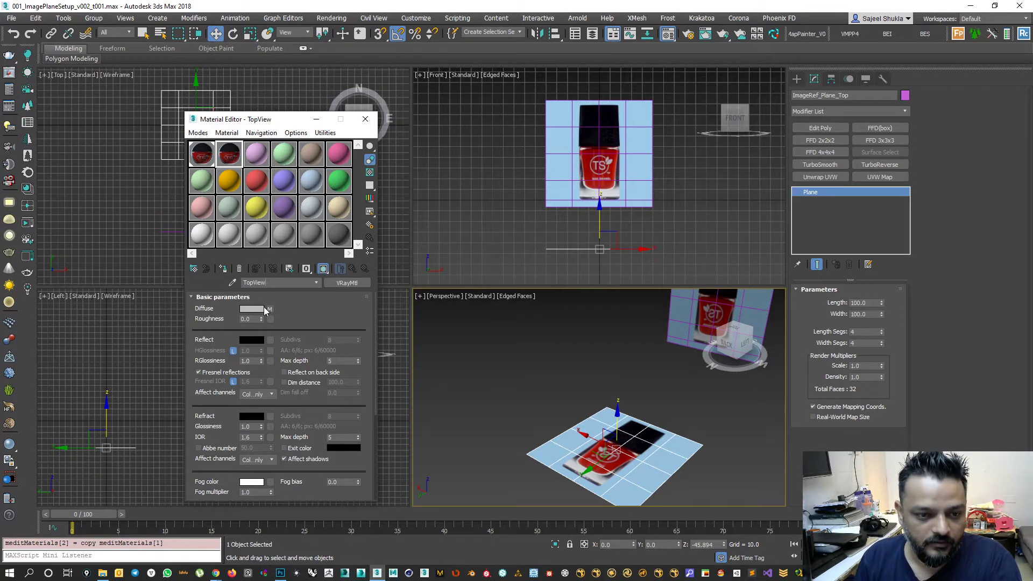
Replace the TopView material's diffuse bitmap with Top_Ref.jpg and assign the material to ImageRef_Plane_Top.
{"action": "left_click", "coordinate": [269, 310]}
{"action": "left_click", "coordinate": [312, 434]}
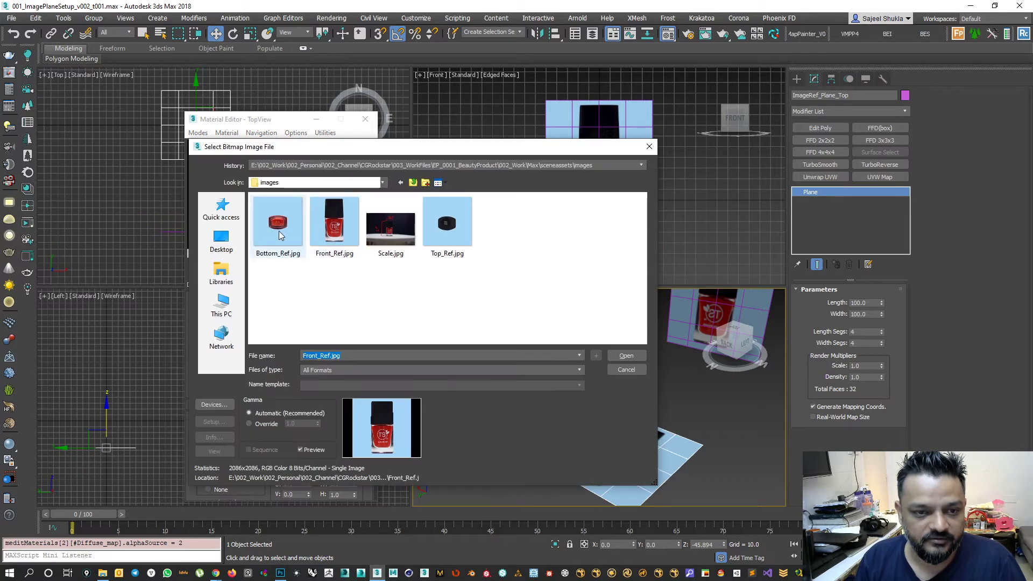
{"action": "left_click", "coordinate": [452, 233]}
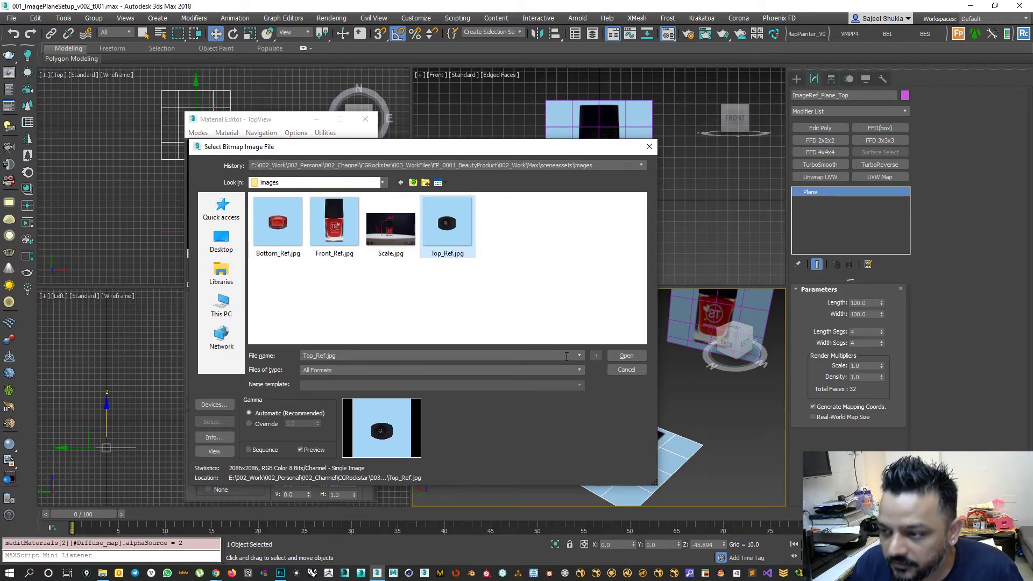
{"action": "left_click", "coordinate": [617, 357]}
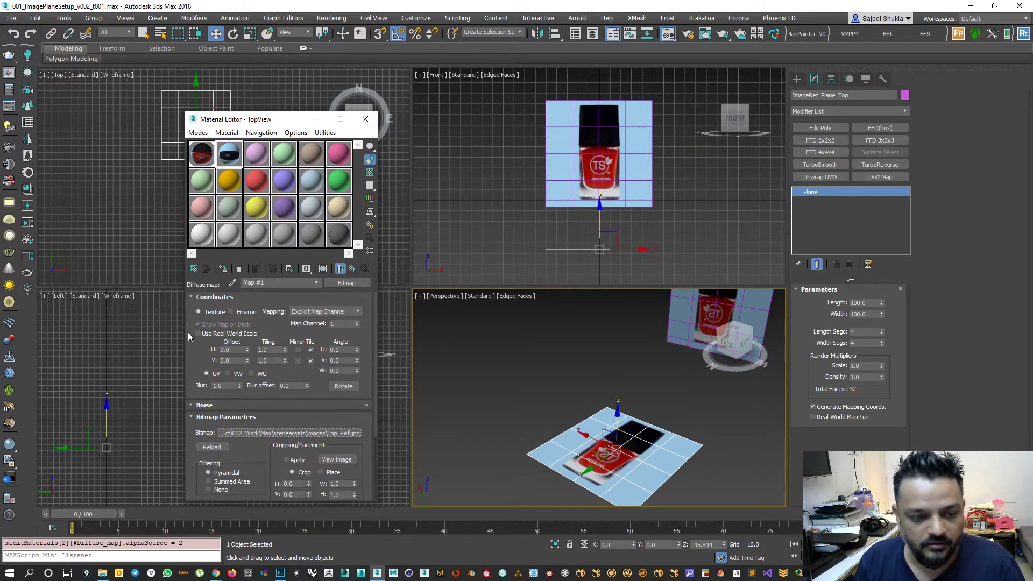
{"action": "left_click", "coordinate": [223, 269]}
Place one copy of ImageRef_Plane_Top below the original at about Z -96.8.
{"action": "middle_click_drag", "start_coordinate": [554, 405], "coordinate": [591, 381], "text": "alt"}
{"action": "left_click_drag", "start_coordinate": [580, 388], "coordinate": [581, 439], "text": "shift"}
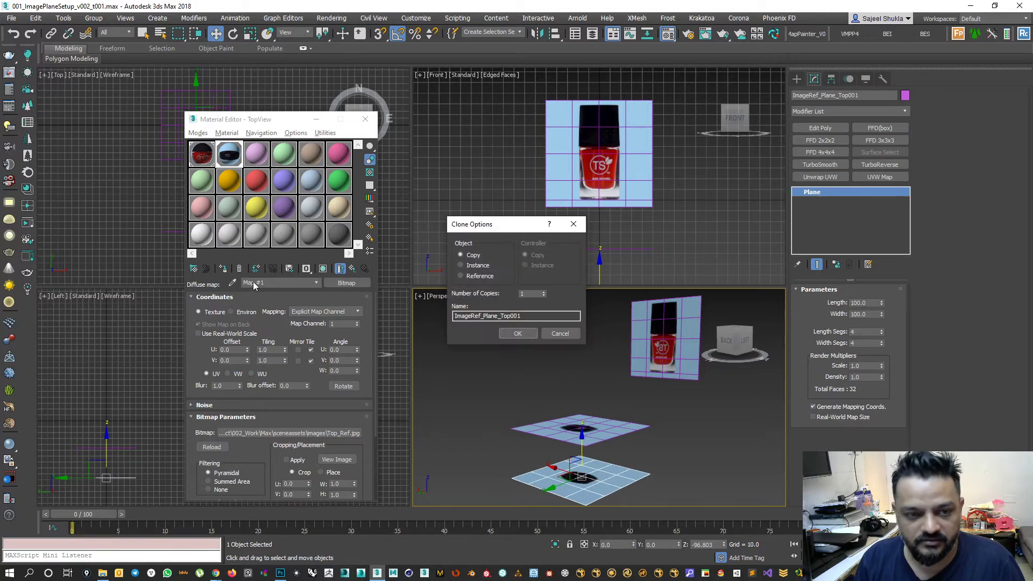
{"action": "left_click", "coordinate": [506, 335]}
Copy the TopView material to the third material slot and replace the copy's bitmap with Bottom_Ref.jpg.
{"action": "left_click", "coordinate": [251, 158]}
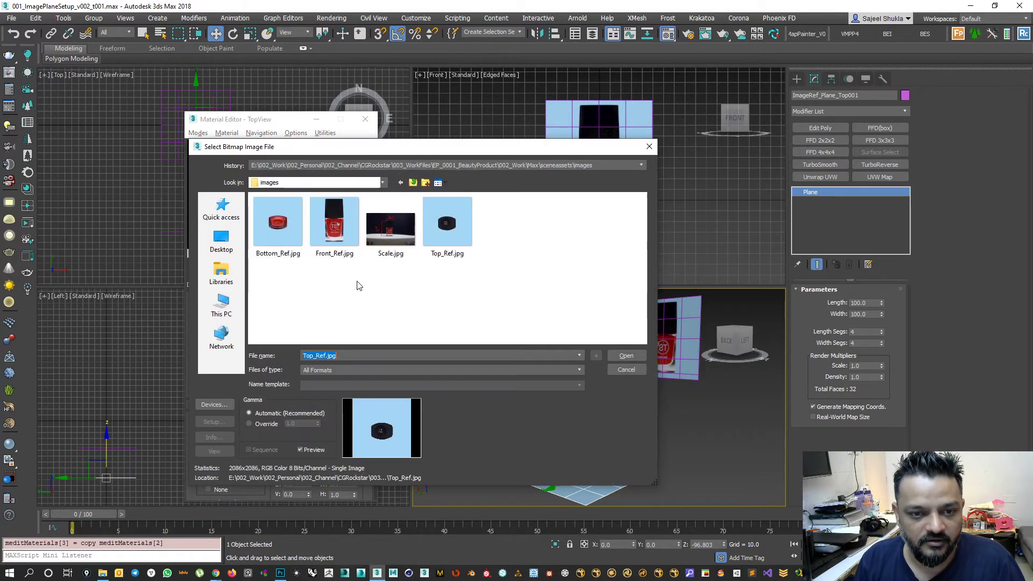
{"action": "left_click", "coordinate": [277, 223]}
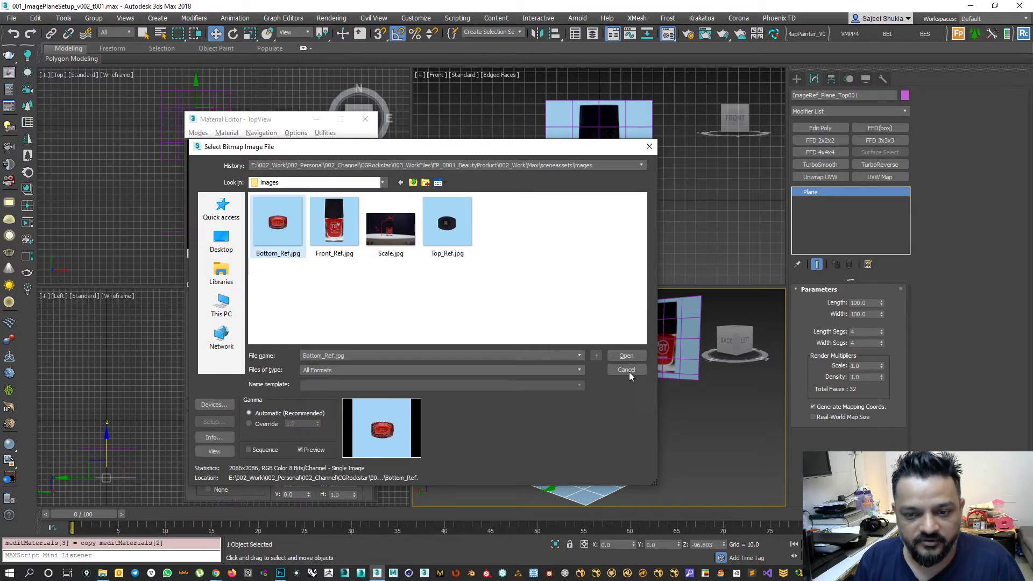
{"action": "left_click", "coordinate": [626, 356]}
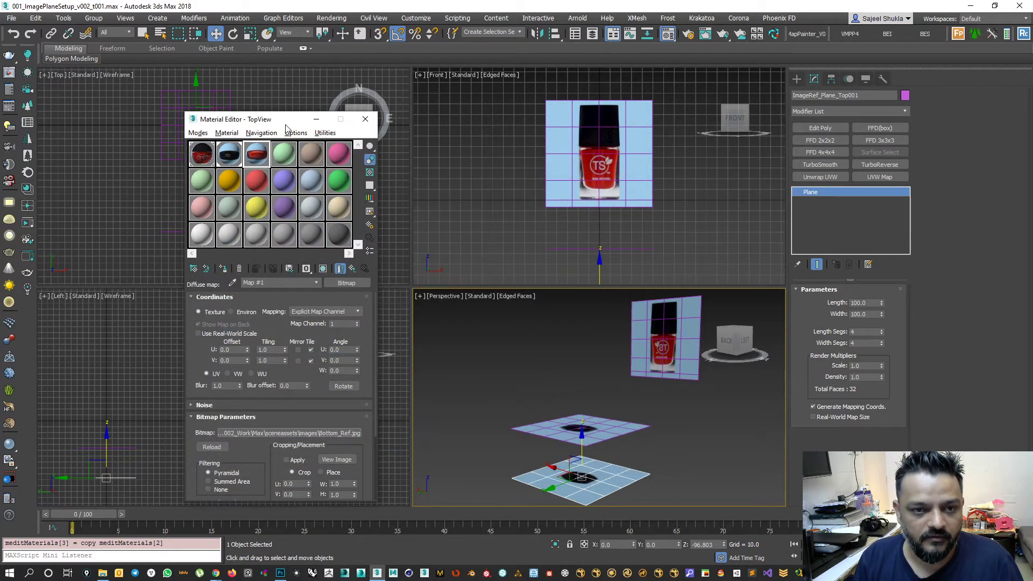
{"action": "left_click_drag", "start_coordinate": [271, 123], "coordinate": [450, 153]}
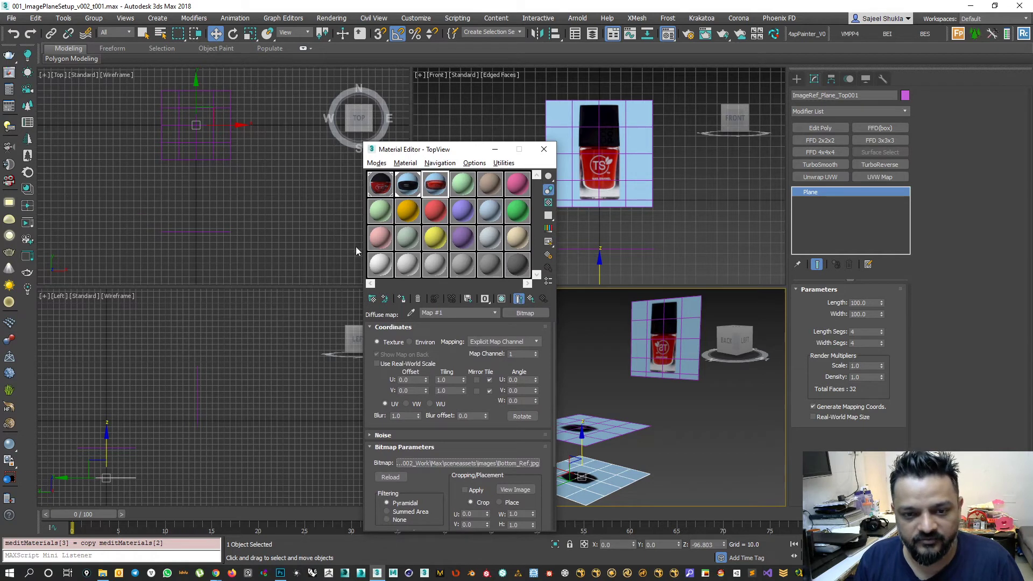
{"action": "left_click", "coordinate": [401, 298]}
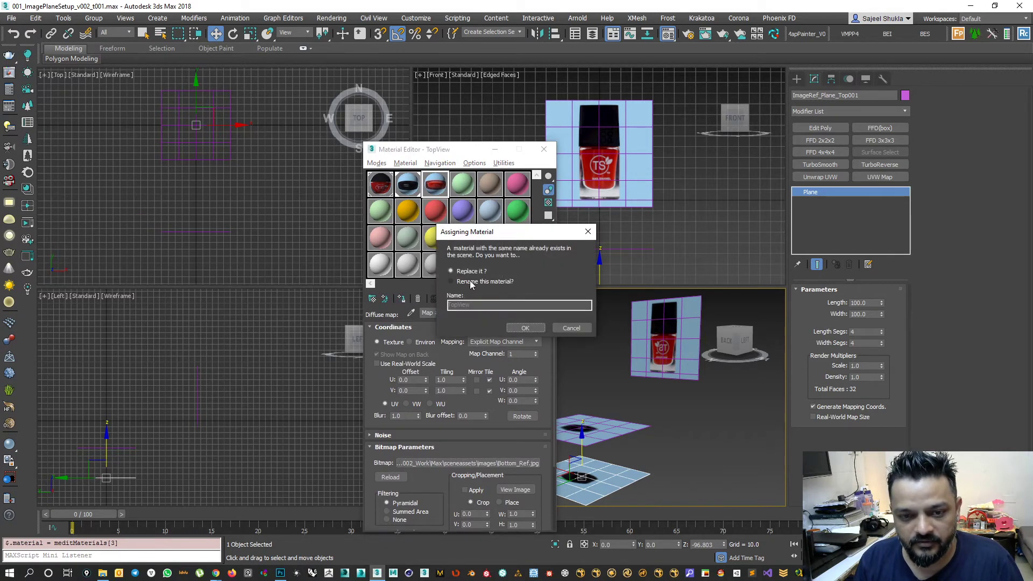
{"action": "left_click", "coordinate": [471, 283]}
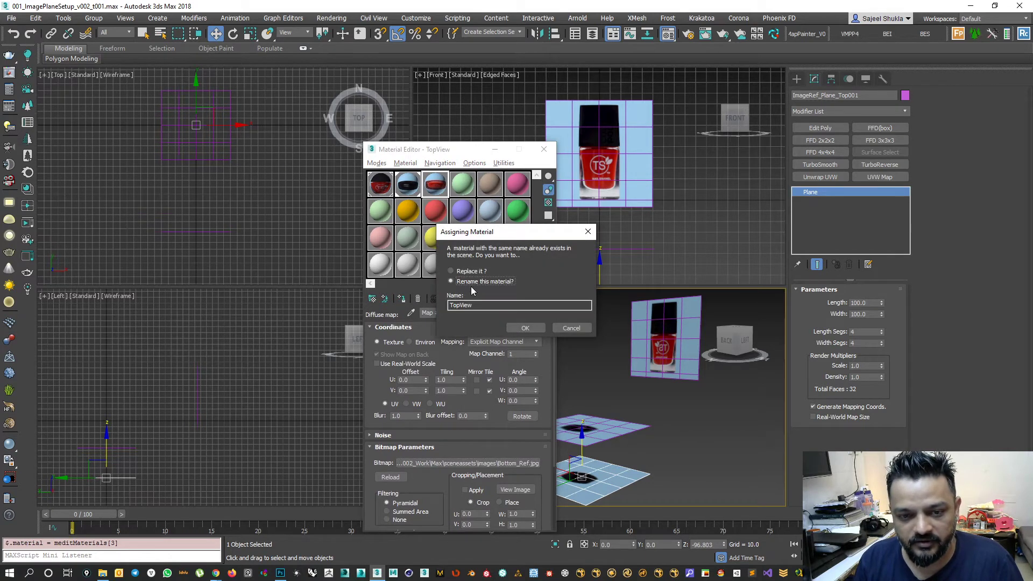
{"action": "left_click", "coordinate": [573, 329]}
{"action": "left_click", "coordinate": [407, 186]}
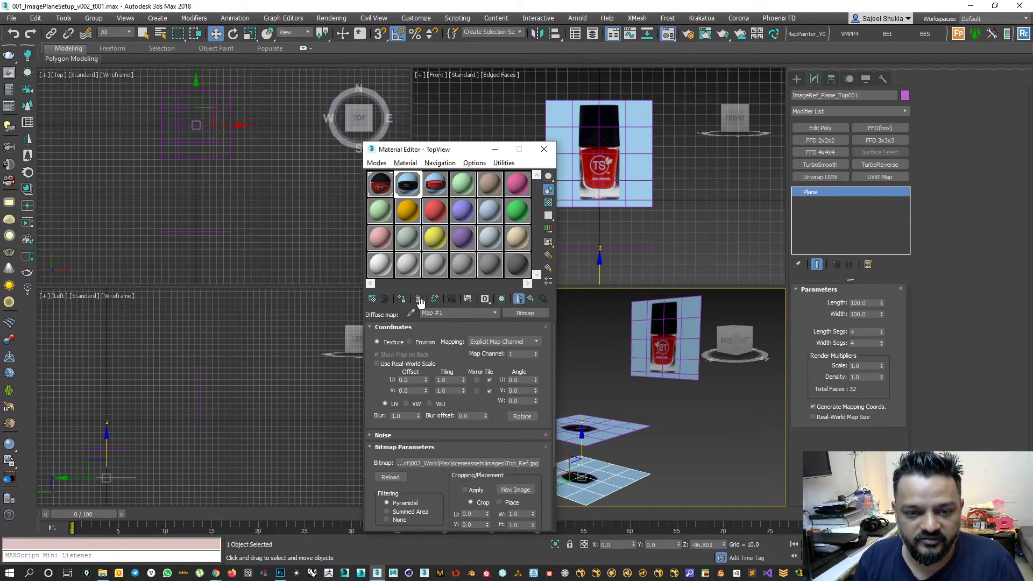
{"action": "left_click", "coordinate": [531, 299]}
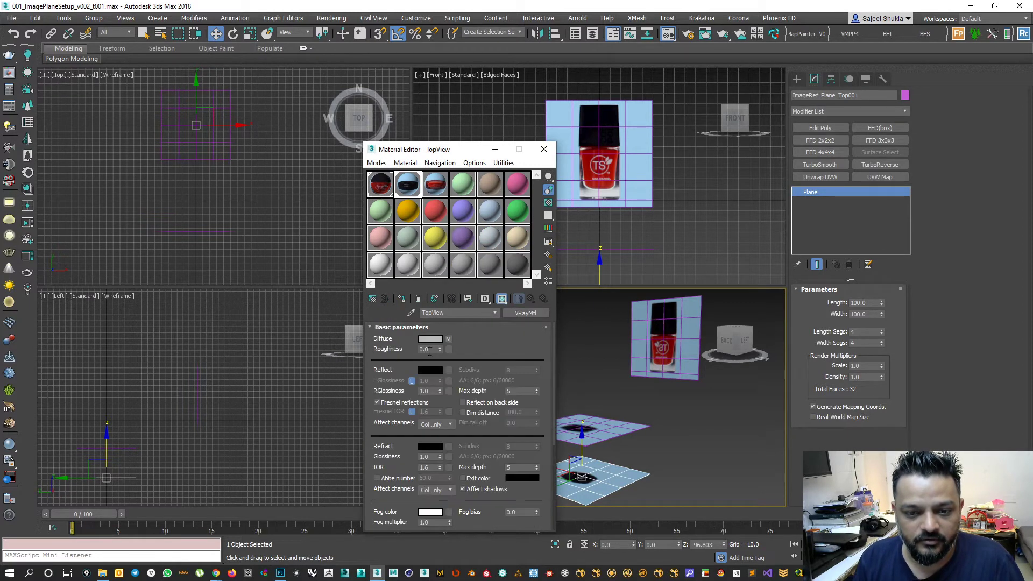
{"action": "left_click", "coordinate": [449, 339]}
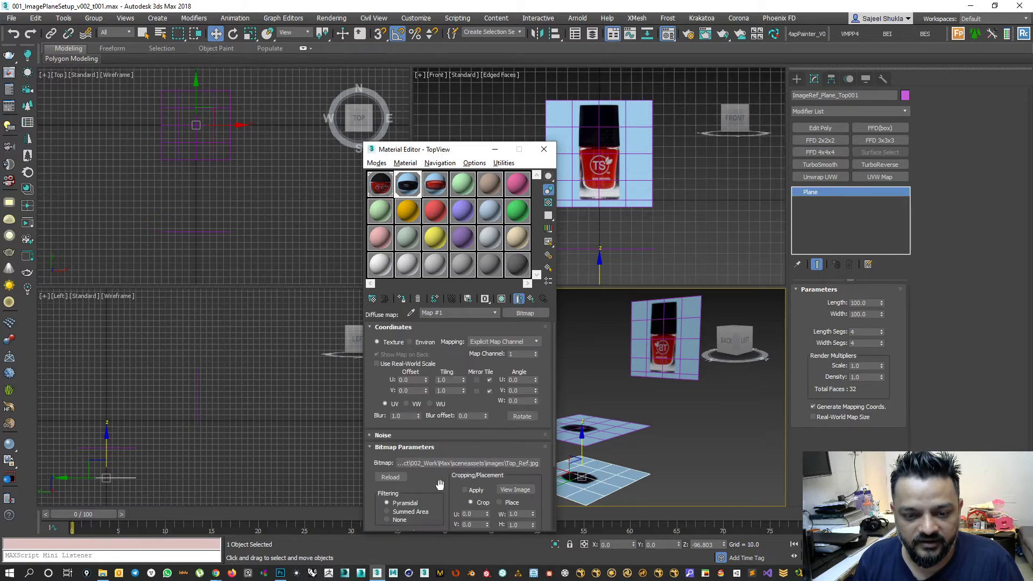
{"action": "left_click", "coordinate": [530, 300]}
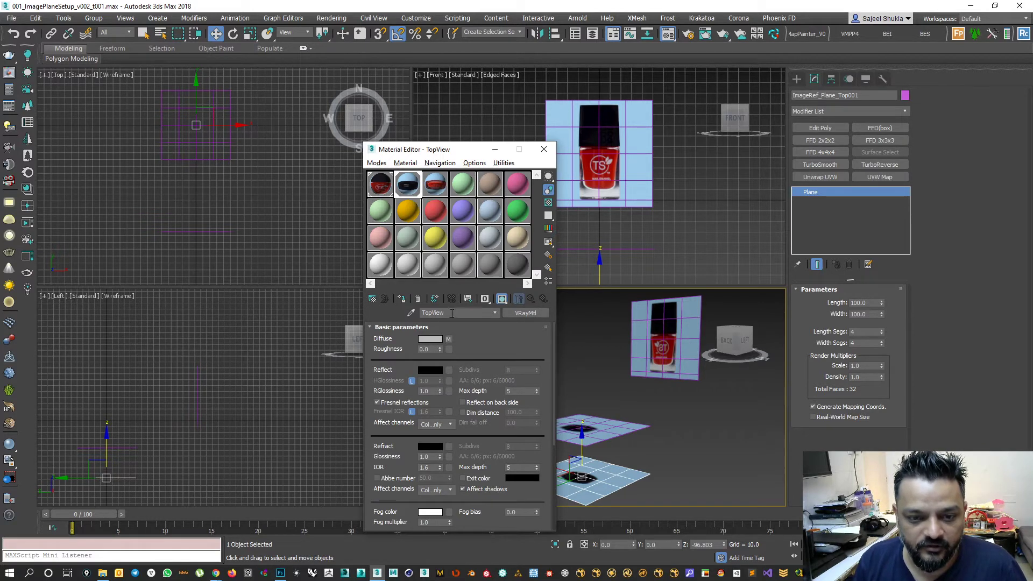
Assign the Bottom_Ref.jpg material to the copied lower plane, renaming the material BottomView.
{"action": "left_click", "coordinate": [440, 185]}
{"action": "left_click", "coordinate": [531, 299]}
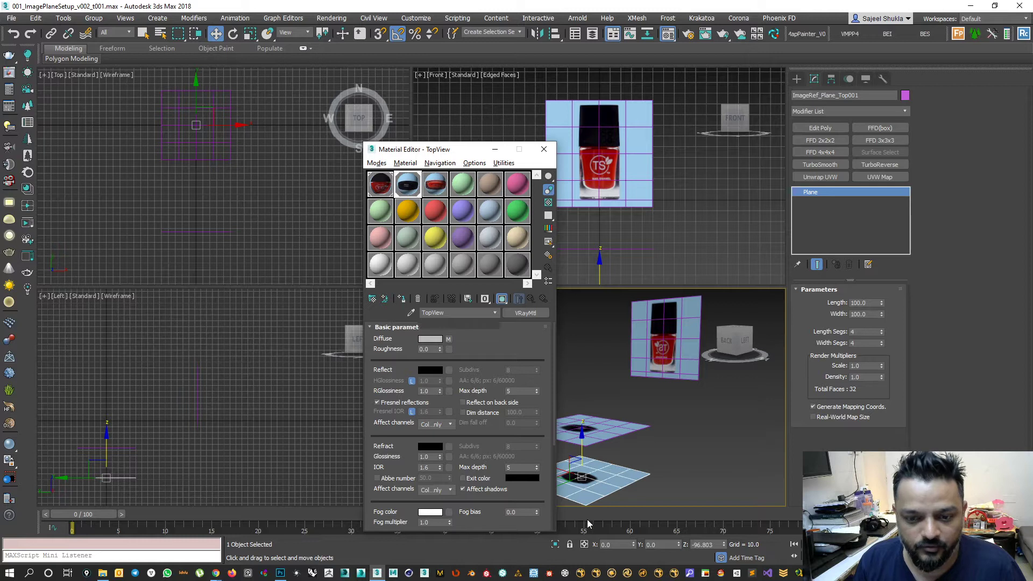
{"action": "left_click", "coordinate": [401, 298]}
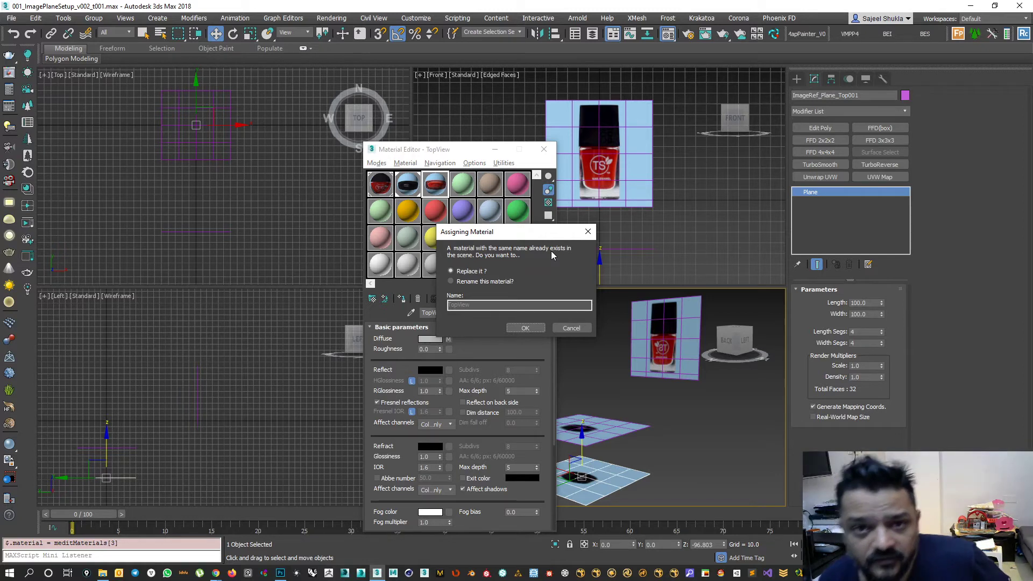
{"action": "left_click", "coordinate": [491, 281]}
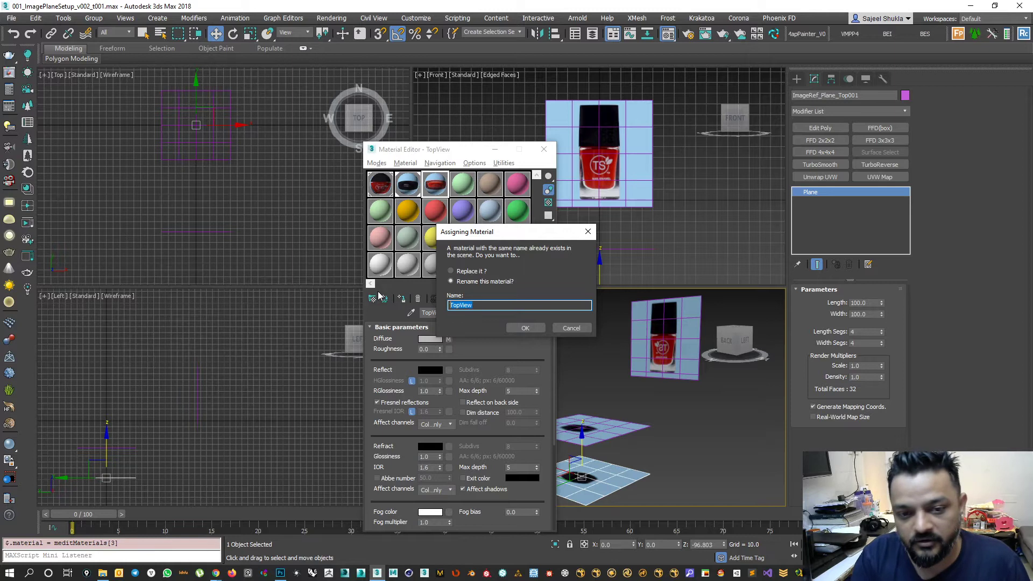
{"action": "type", "text": "Bottom"}
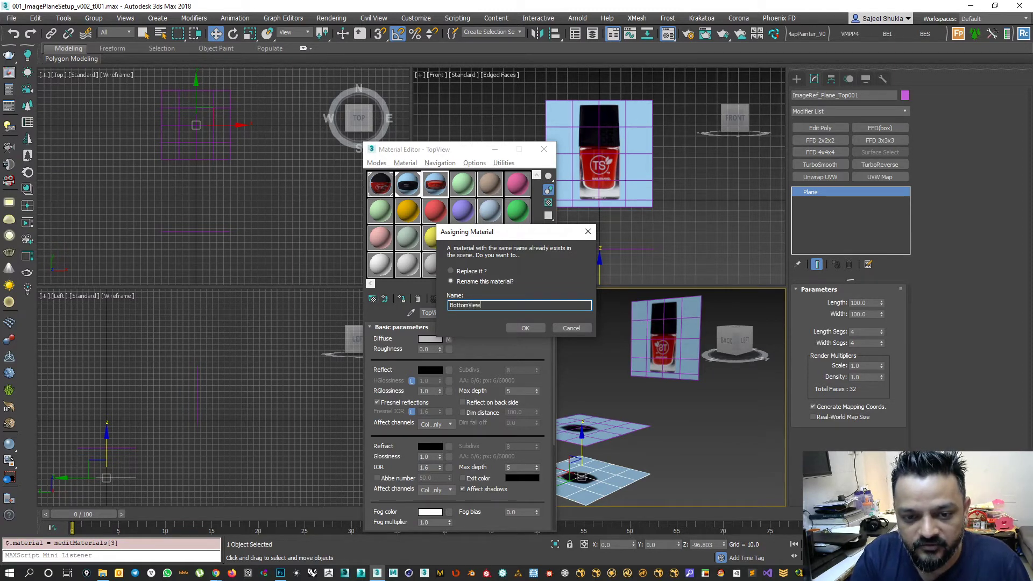
{"action": "left_click", "coordinate": [538, 326]}
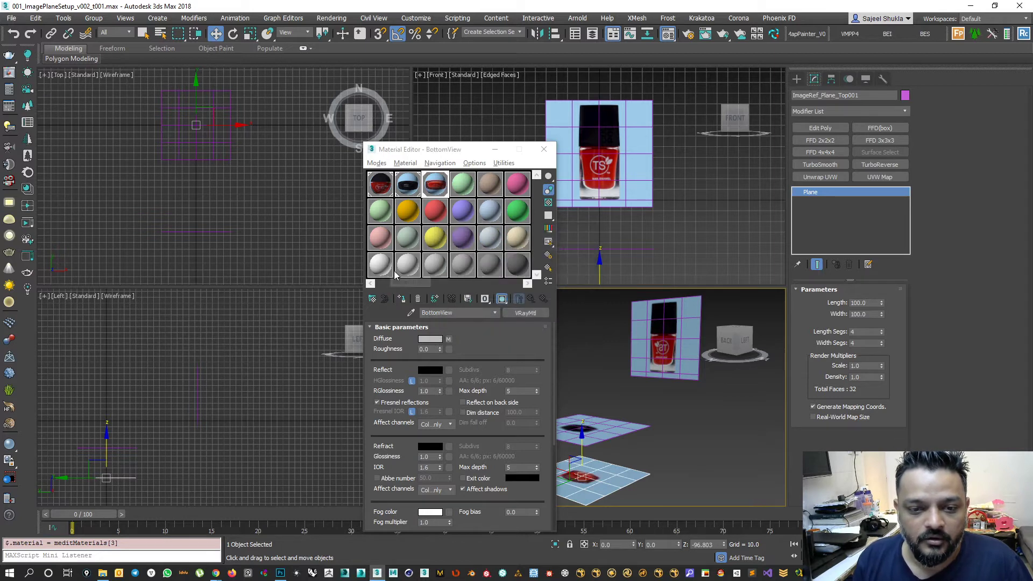
Maximize the Perspective view and close the Material Editor.
{"action": "middle_click_drag", "start_coordinate": [649, 462], "coordinate": [656, 430]}
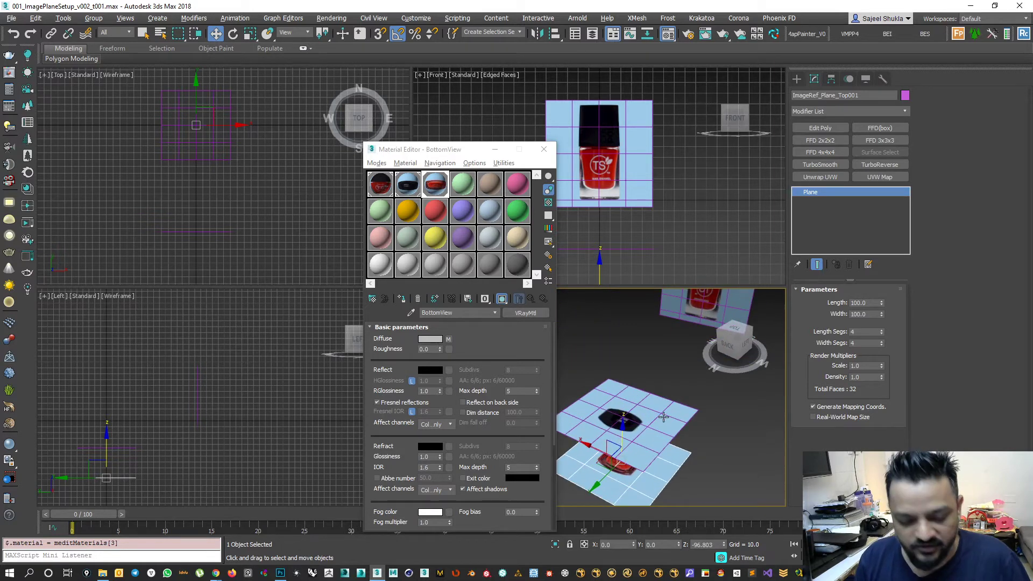
{"action": "key", "text": "alt+w"}
{"action": "left_click", "coordinate": [543, 149]}
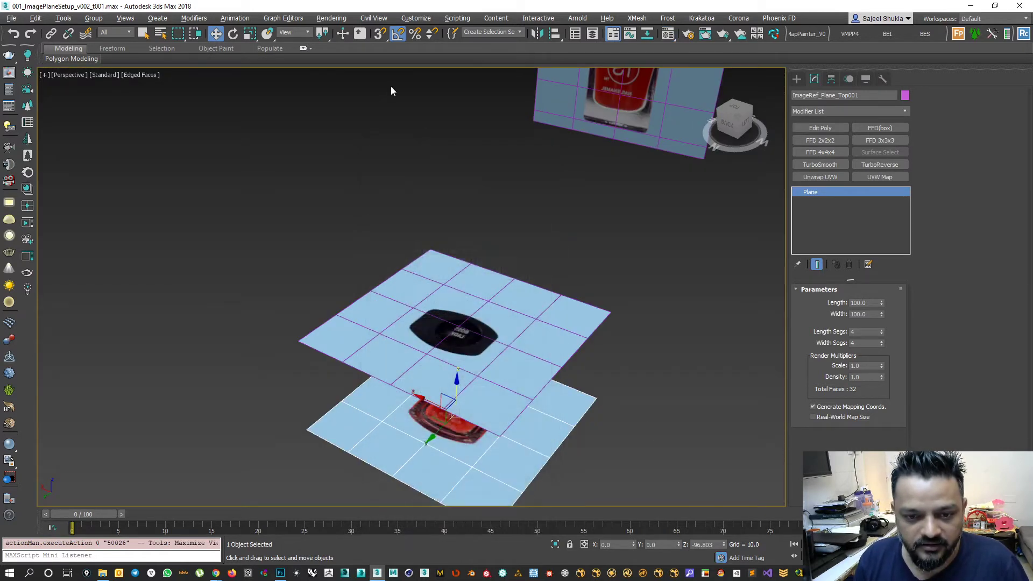
Set the object color of all three reference planes to gray and clear the selection.
{"action": "left_click_drag", "start_coordinate": [651, 422], "coordinate": [661, 474]}
{"action": "left_click", "coordinate": [670, 211]}
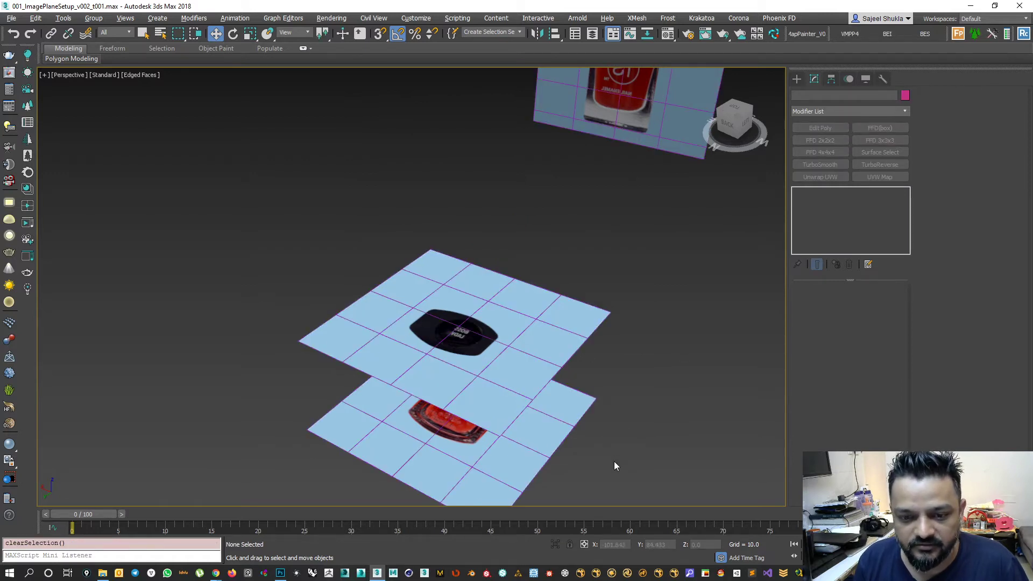
{"action": "left_click_drag", "start_coordinate": [580, 197], "coordinate": [714, 394]}
{"action": "left_click_drag", "start_coordinate": [550, 54], "coordinate": [551, 56]}
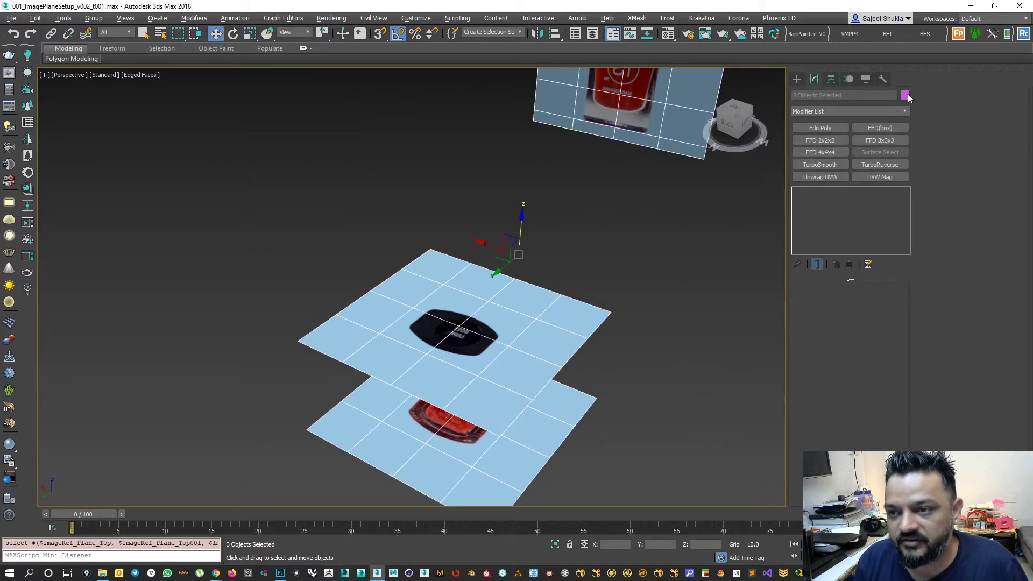
{"action": "left_click", "coordinate": [905, 96]}
{"action": "left_click", "coordinate": [536, 235]}
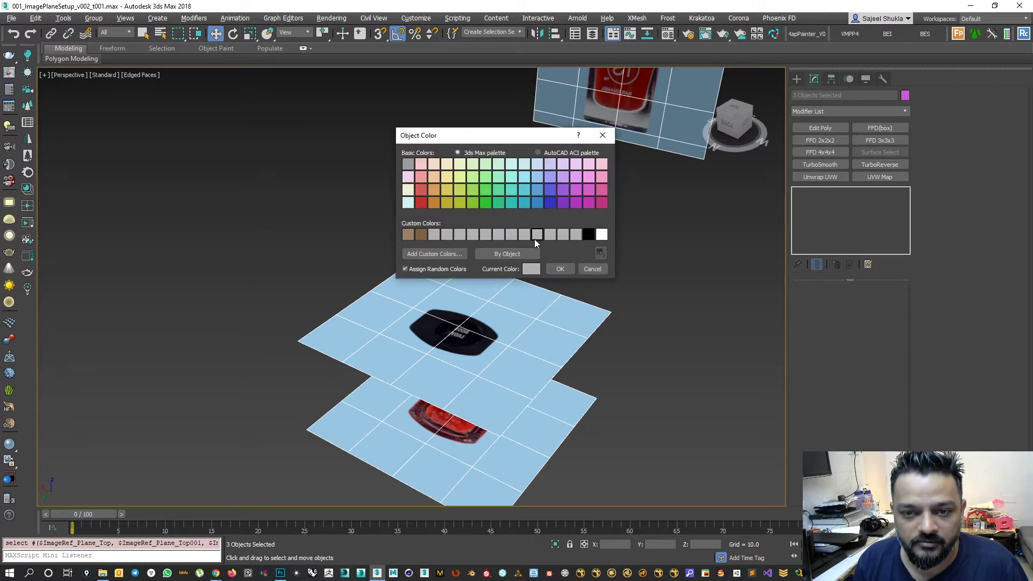
{"action": "left_click", "coordinate": [560, 269]}
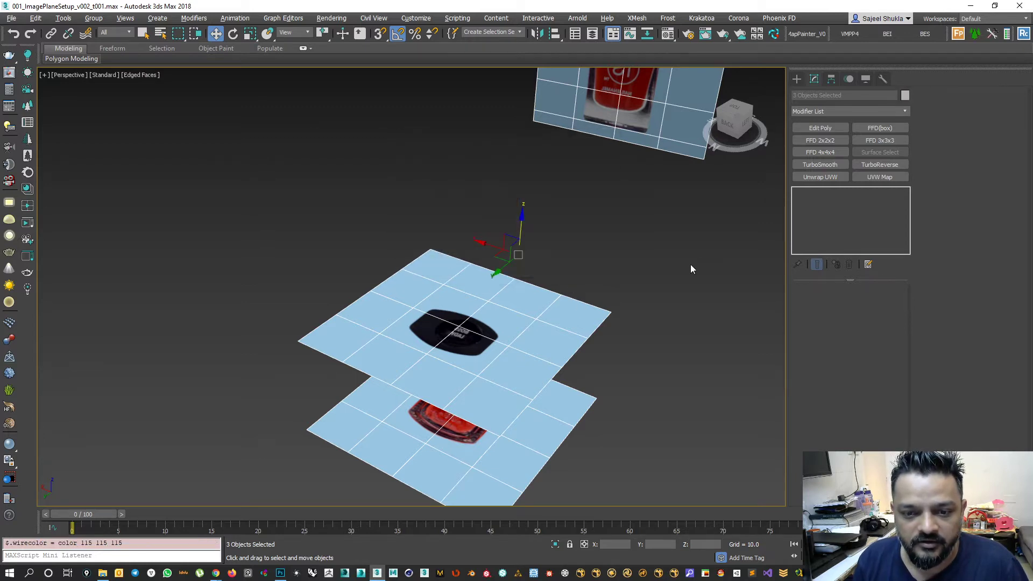
{"action": "left_click", "coordinate": [689, 264]}
{"action": "scroll", "coordinate": [582, 349], "scroll_direction": "down", "scroll_amount": 3}
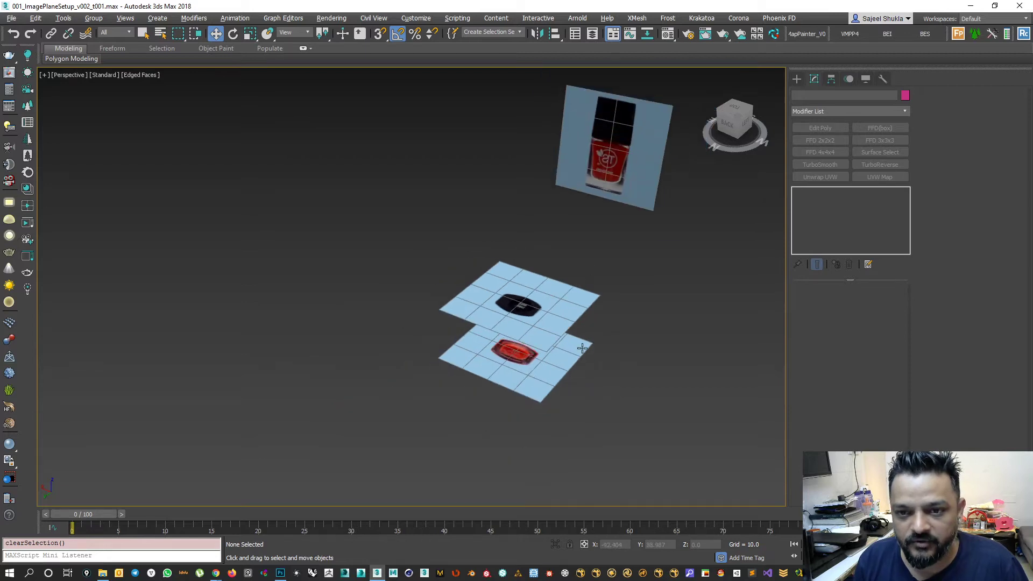
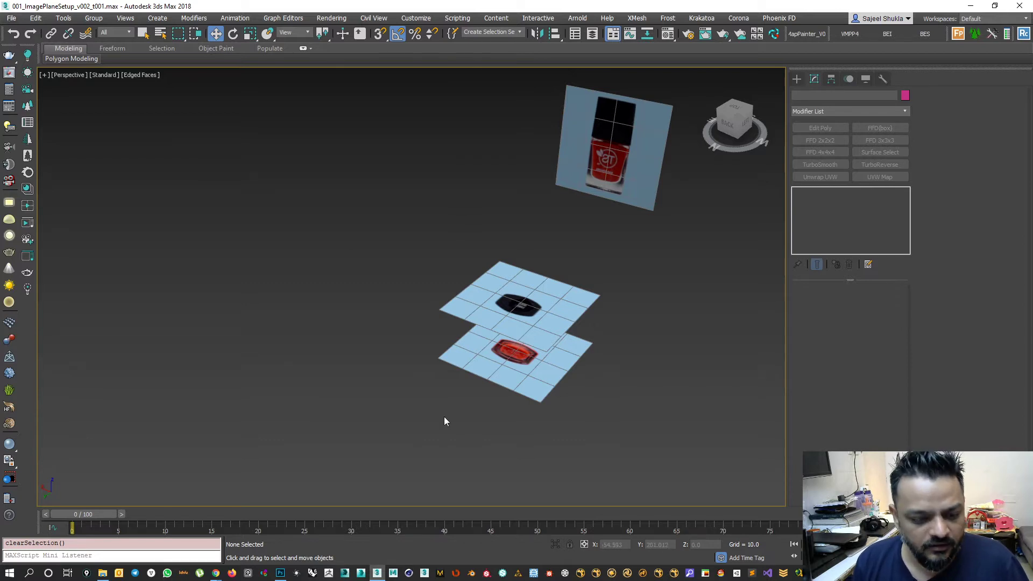
Switch to Photoshop and show Layer 4 with the bottle's side photo in ModelingRef_Edit.psd.
{"action": "left_click", "coordinate": [279, 574]}
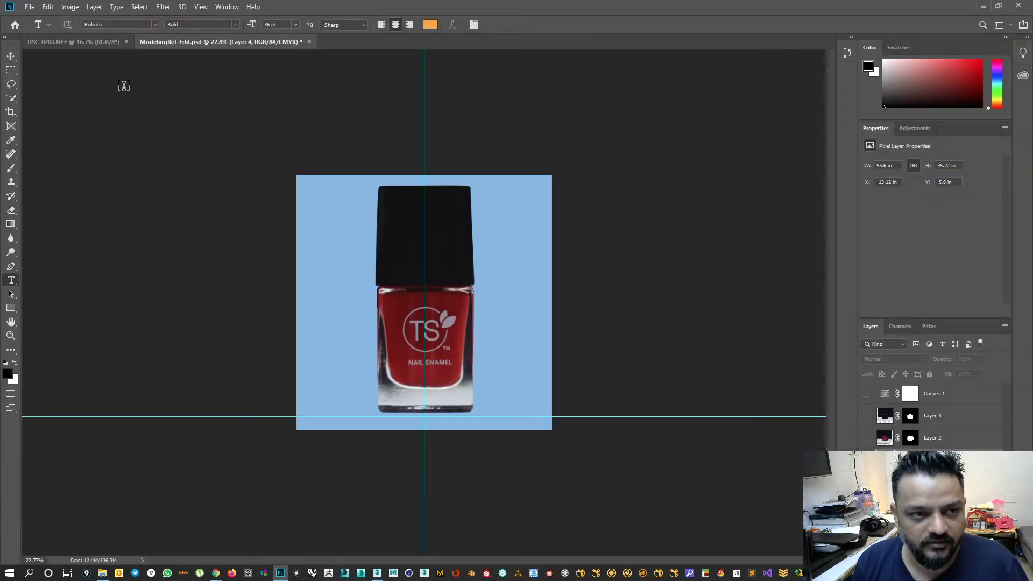
{"action": "left_click", "coordinate": [81, 42]}
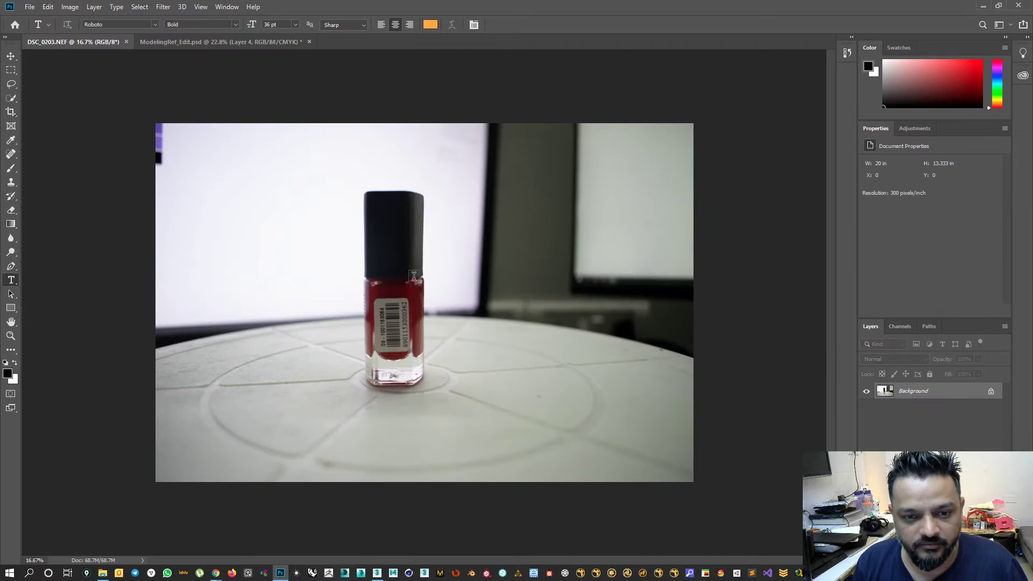
{"action": "left_click", "coordinate": [161, 43]}
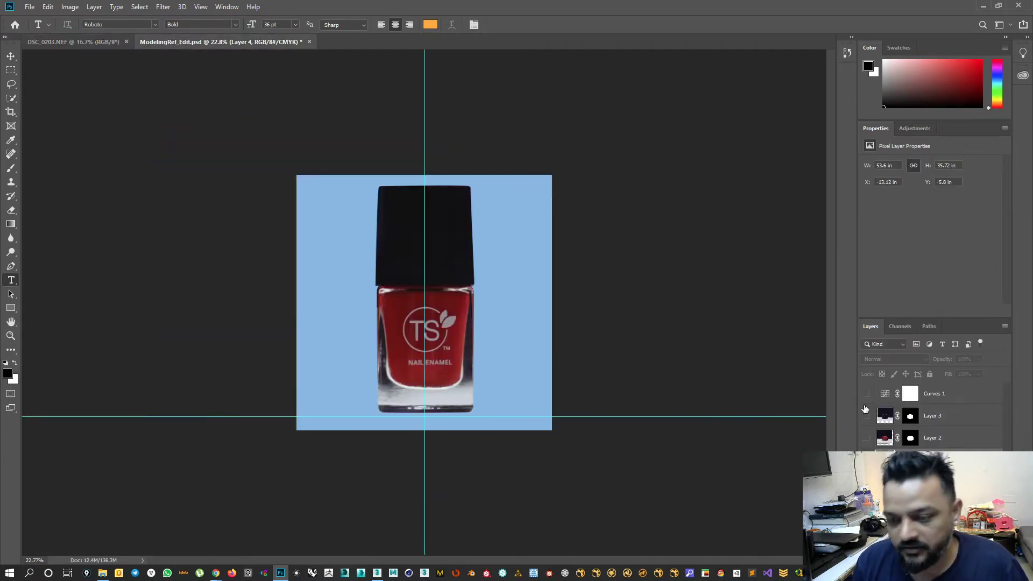
{"action": "left_click", "coordinate": [866, 460]}
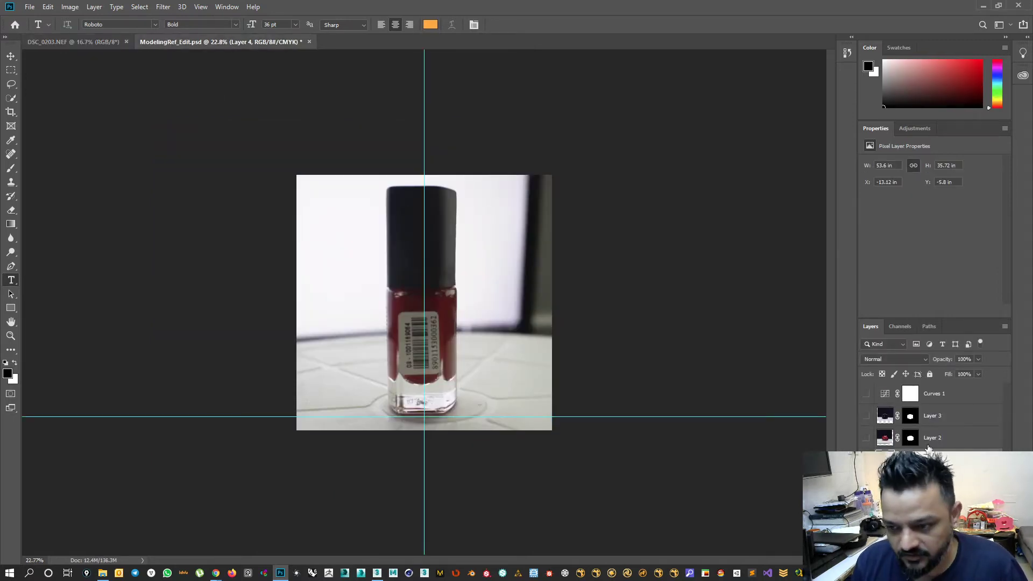
Compare the side photo with the front view by lowering Layer 4's opacity to about 50% and restoring it to 100%.
{"action": "left_click", "coordinate": [976, 359]}
{"action": "left_click_drag", "start_coordinate": [977, 372], "coordinate": [954, 372]}
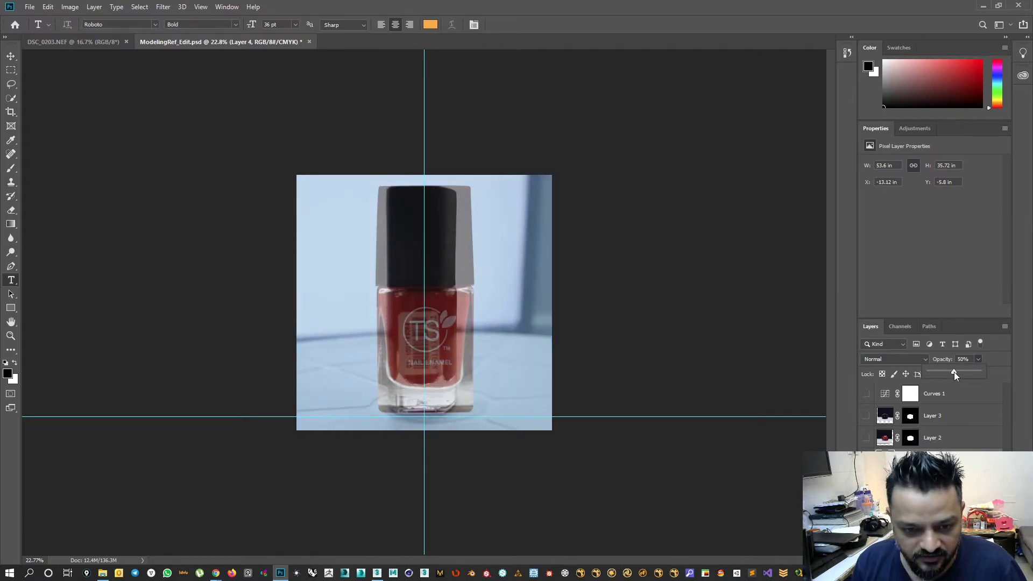
{"action": "key", "text": "ctrl+plus"}
{"action": "key", "text": "ctrl+plus"}
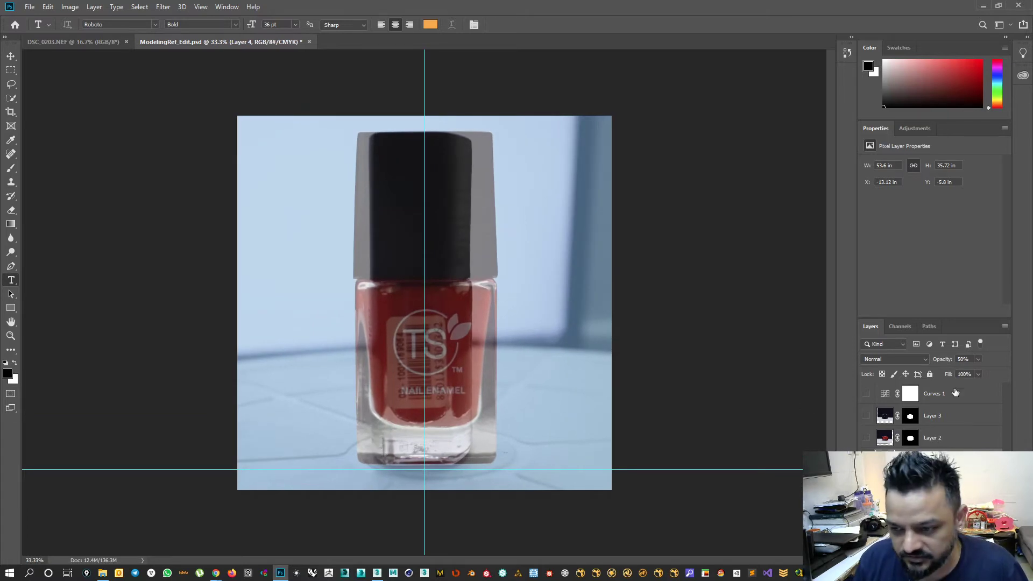
{"action": "left_click", "coordinate": [978, 359]}
{"action": "left_click_drag", "start_coordinate": [977, 372], "coordinate": [1004, 373]}
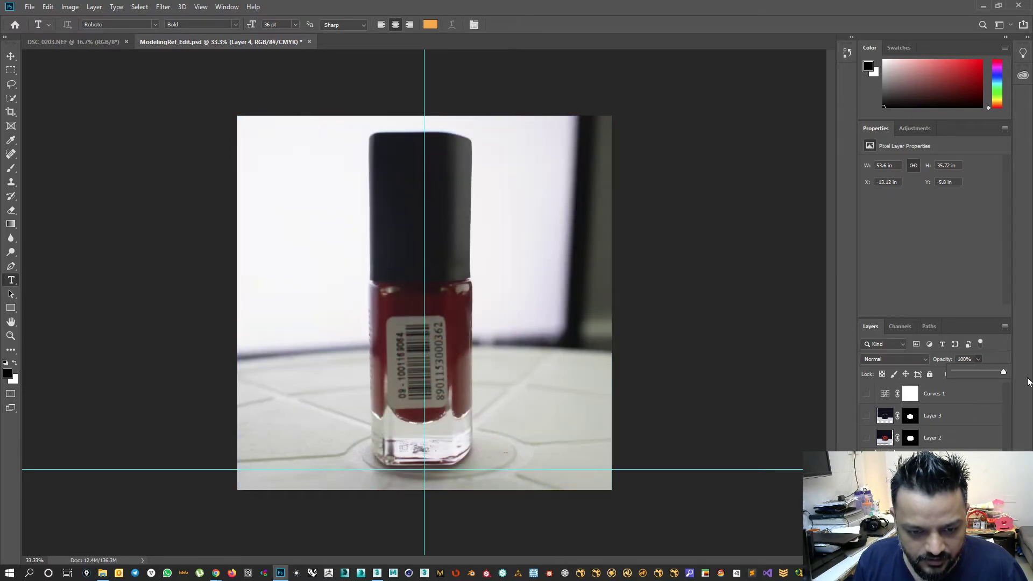
{"action": "left_click", "coordinate": [977, 375]}
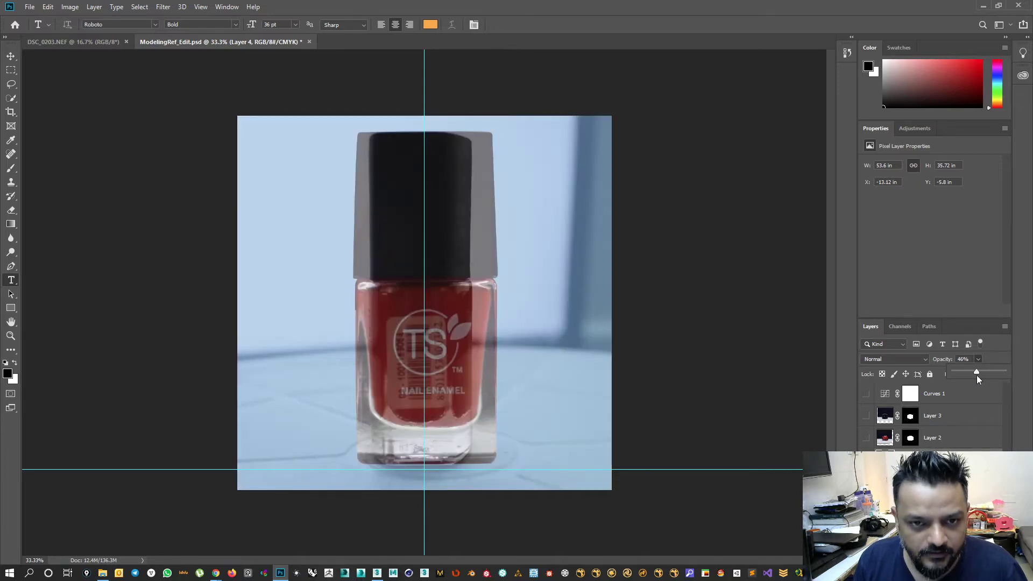
{"action": "left_click_drag", "start_coordinate": [976, 375], "coordinate": [1025, 373]}
{"action": "left_click", "coordinate": [1027, 376]}
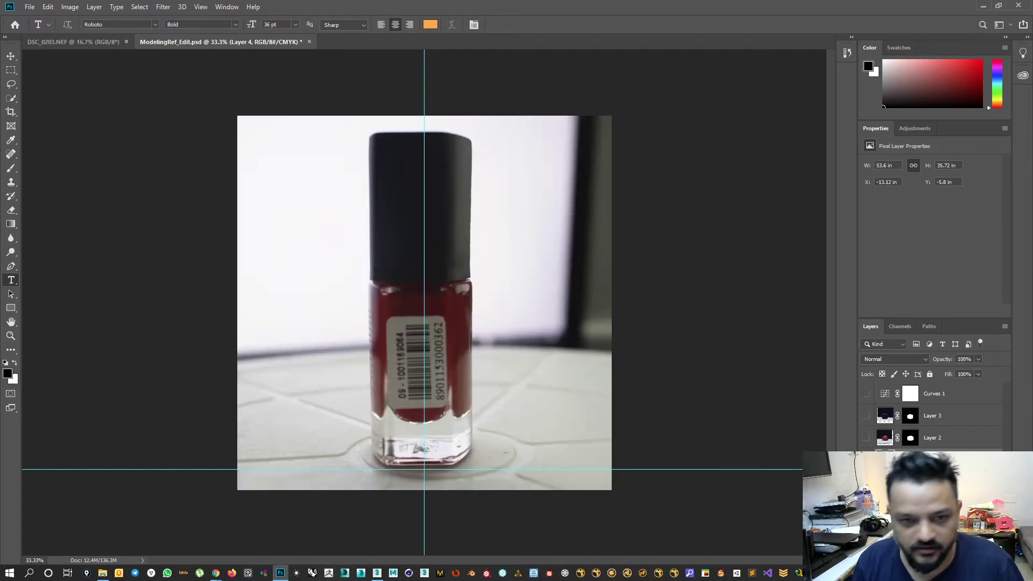
Start a path with the Pen tool tracing the cap's top edge and right side down to where it meets the glass.
{"action": "key", "text": "p"}
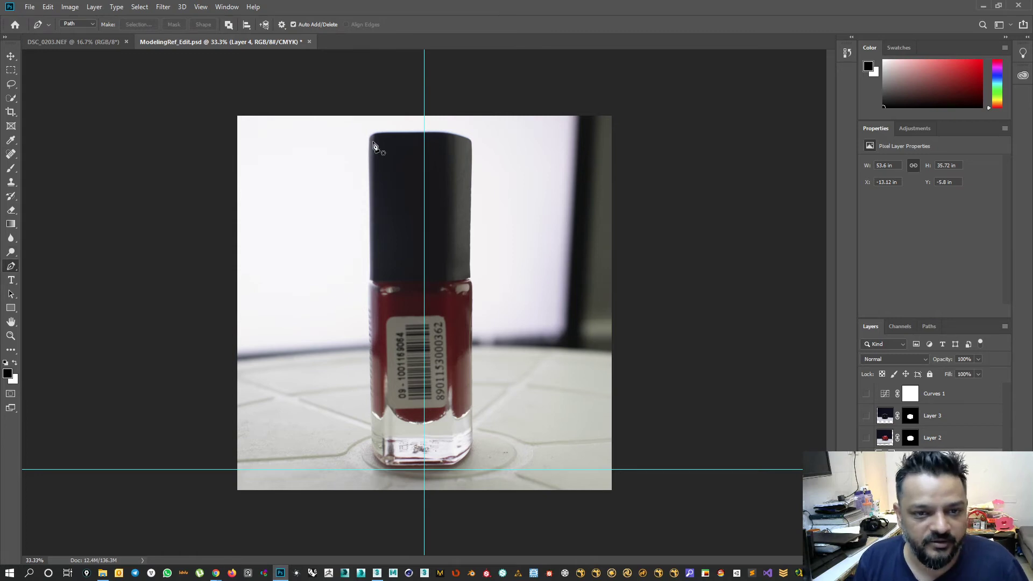
{"action": "key", "text": "ctrl+plus"}
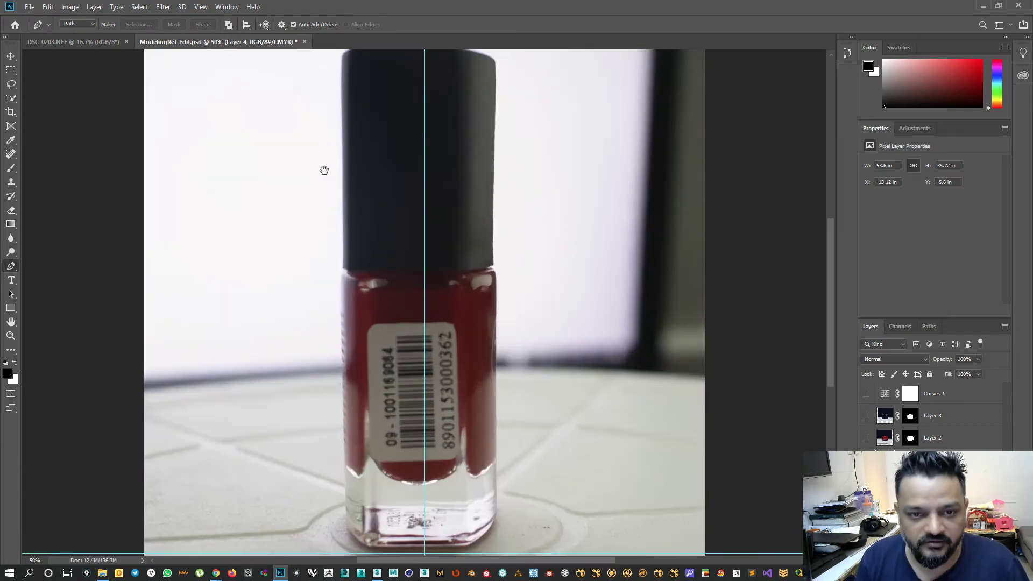
{"action": "left_click_drag", "start_coordinate": [325, 169], "coordinate": [345, 193]}
{"action": "left_click_drag", "start_coordinate": [339, 386], "coordinate": [376, 372]}
{"action": "left_click", "coordinate": [357, 379]}
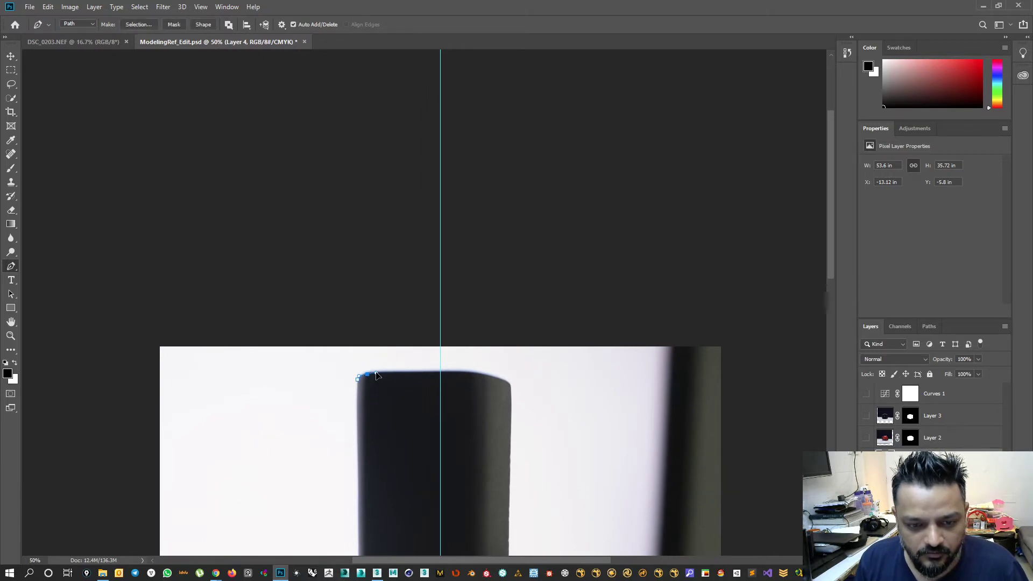
{"action": "left_click_drag", "start_coordinate": [468, 371], "coordinate": [481, 376]}
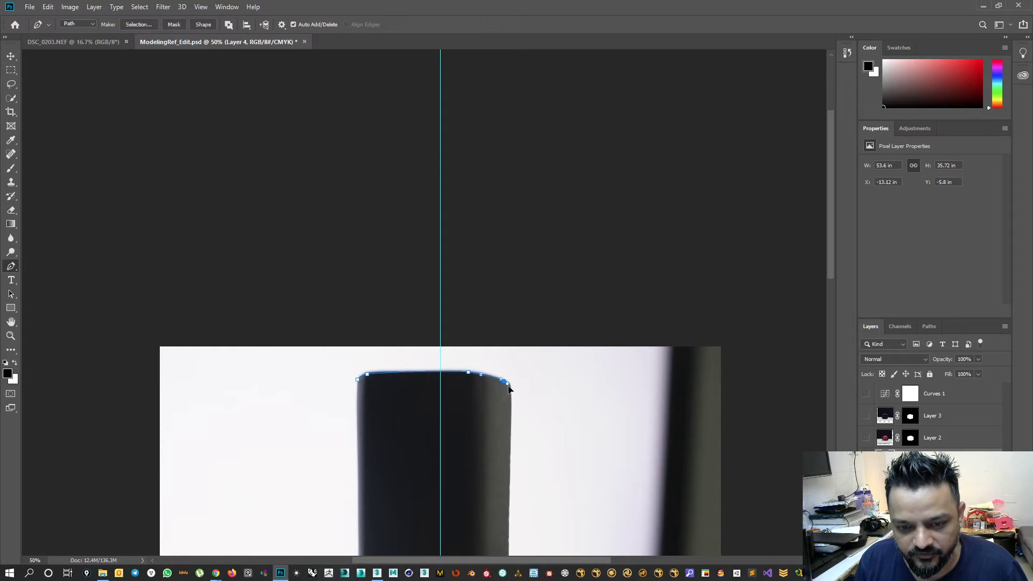
{"action": "left_click_drag", "start_coordinate": [513, 408], "coordinate": [511, 410]}
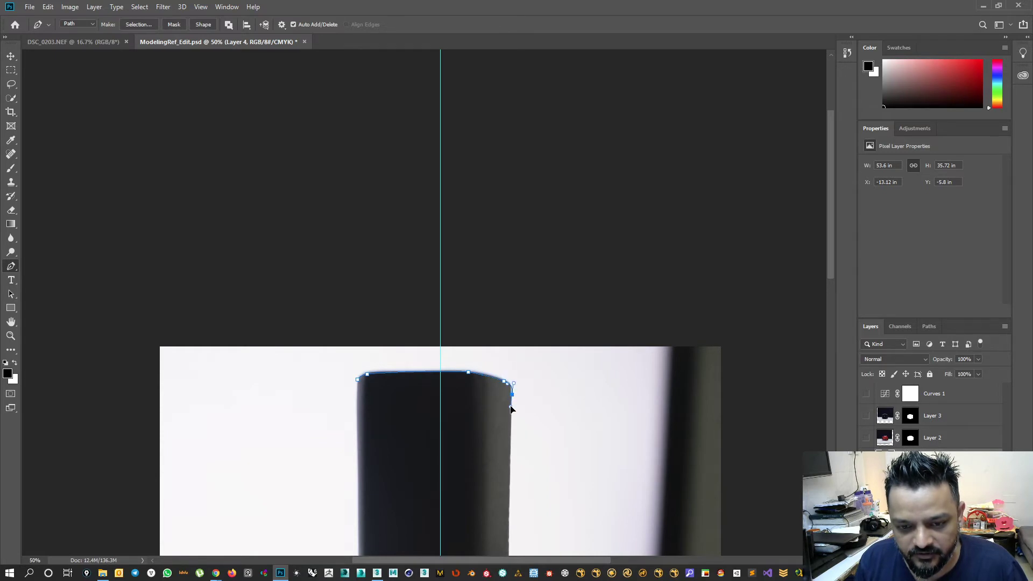
{"action": "scroll", "coordinate": [512, 410], "scroll_direction": "down", "scroll_amount": 5}
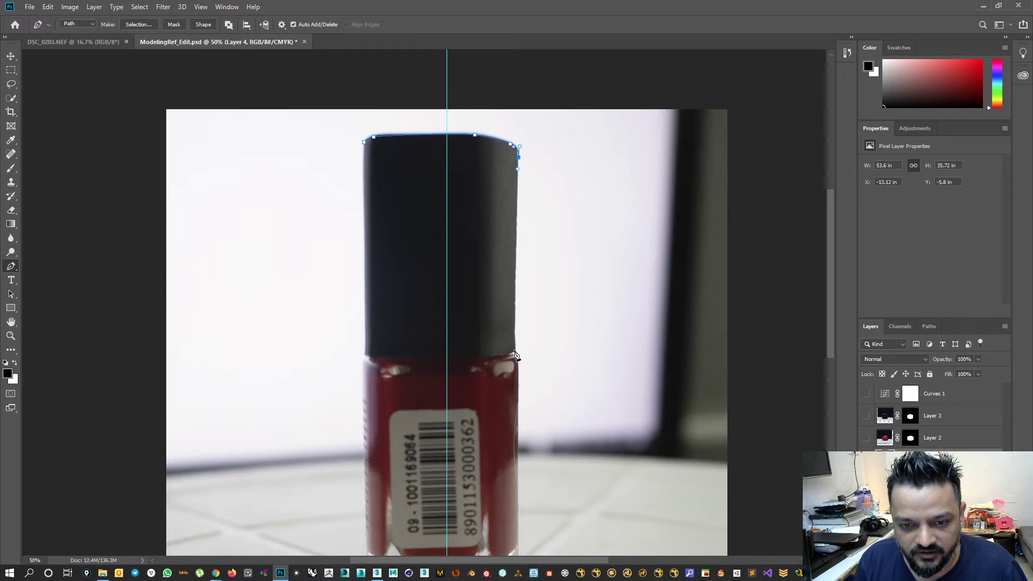
{"action": "left_click_drag", "start_coordinate": [515, 351], "coordinate": [517, 363]}
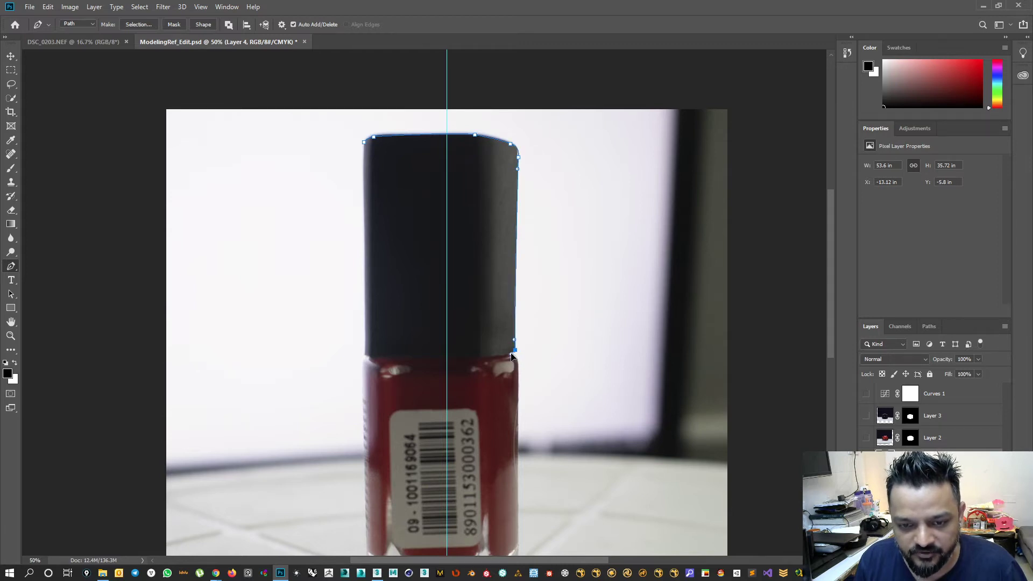
Continue the path around the right shoulder of the glass and down the bottle's right side to the base corner.
{"action": "key", "text": "ctrl+plus"}
{"action": "left_click_drag", "start_coordinate": [498, 405], "coordinate": [466, 332]}
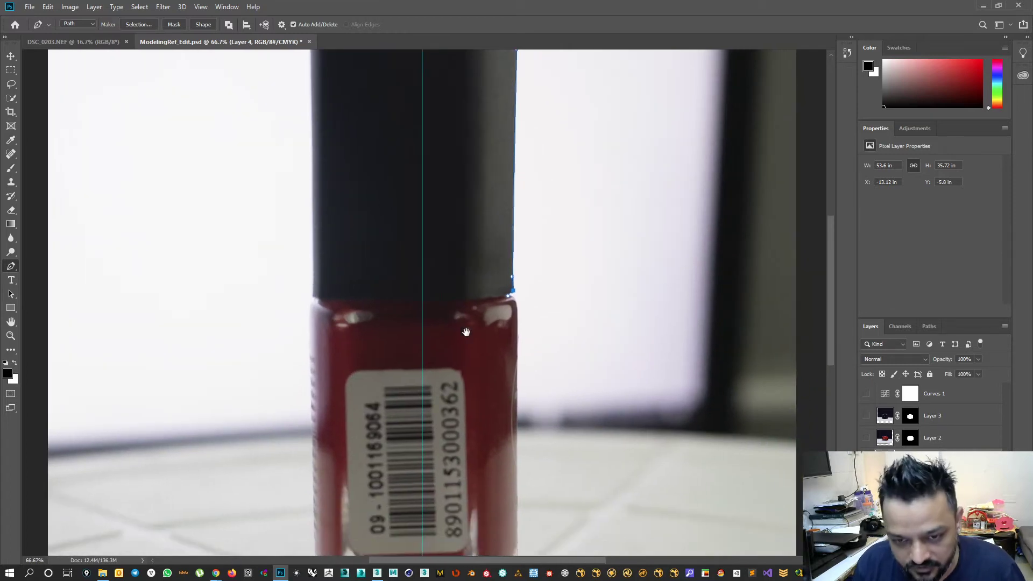
{"action": "left_click", "coordinate": [516, 306]}
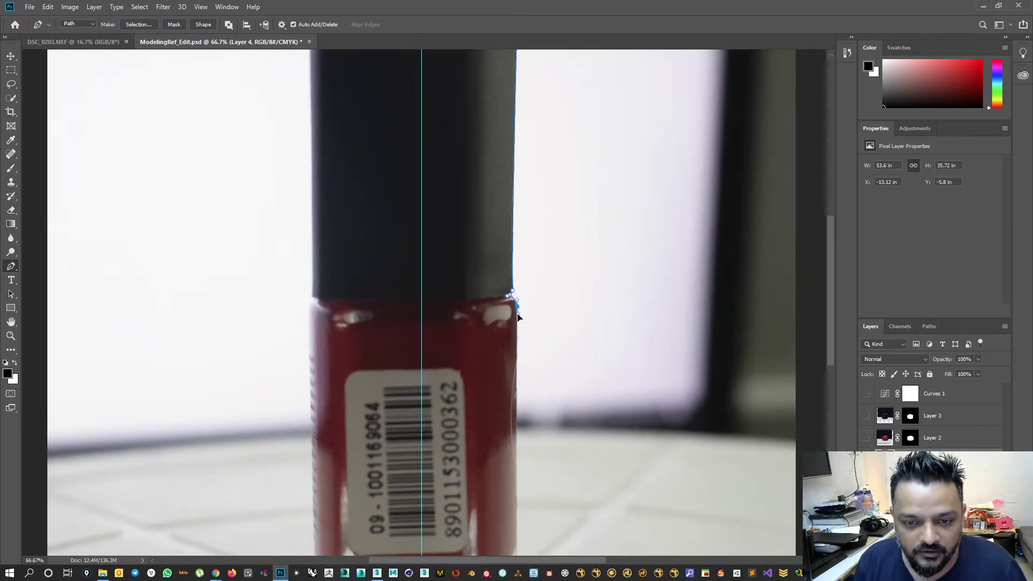
{"action": "left_click_drag", "start_coordinate": [534, 344], "coordinate": [516, 209]}
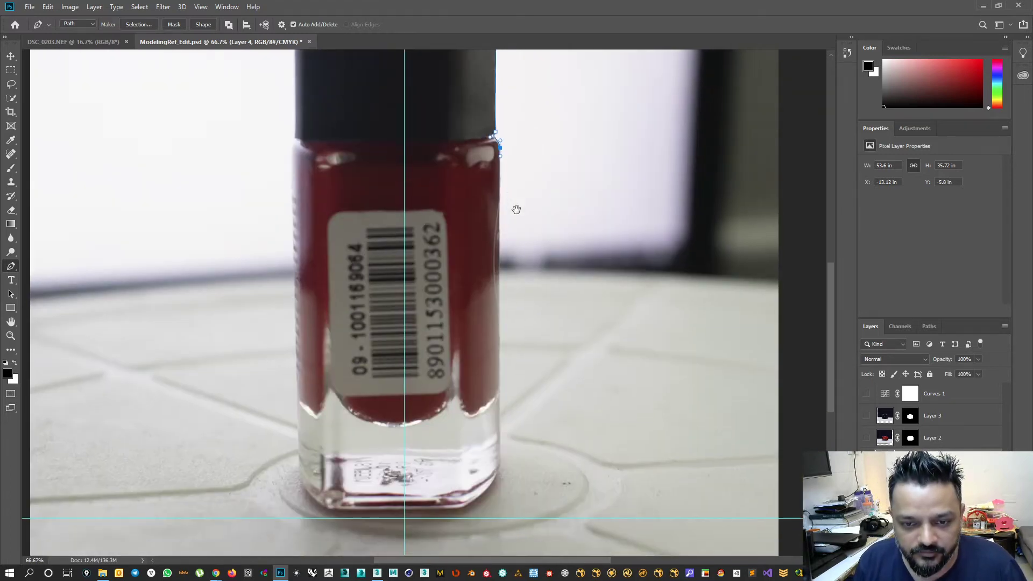
{"action": "left_click", "coordinate": [501, 462]}
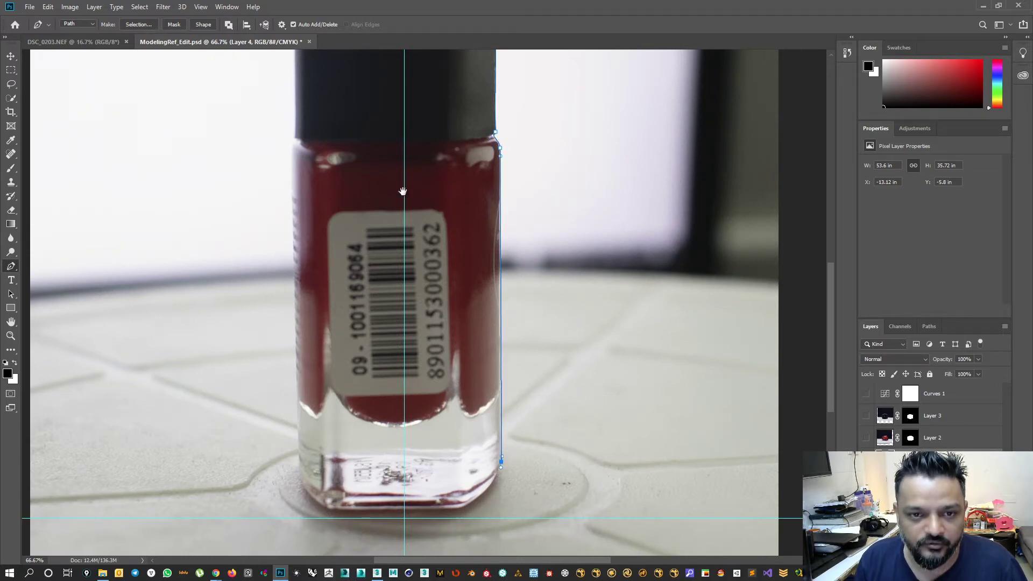
Trace the bottle's base, including both beveled bottom corners, up to the start of its left side.
{"action": "left_click_drag", "start_coordinate": [403, 192], "coordinate": [429, 431]}
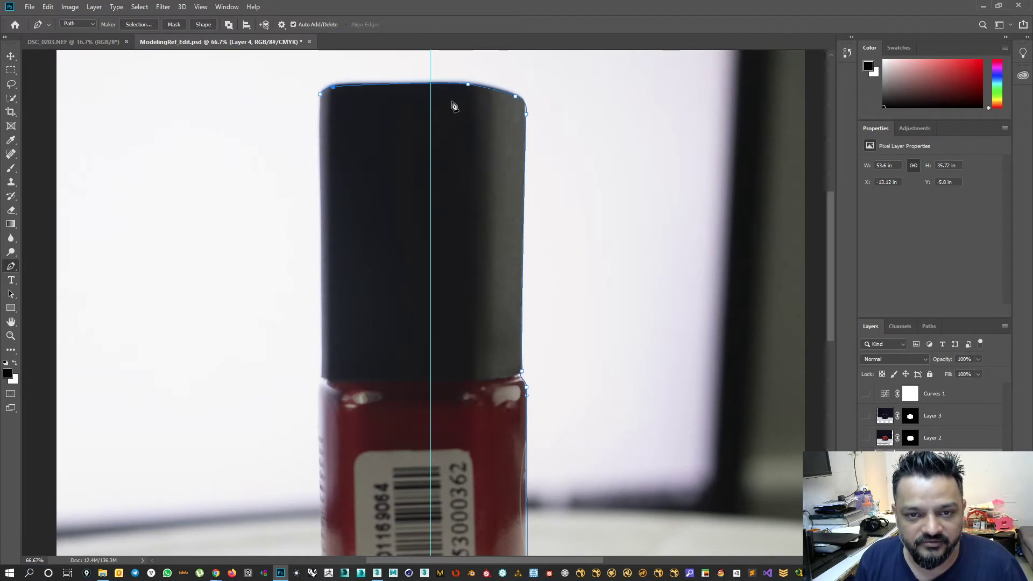
{"action": "scroll", "coordinate": [431, 209], "scroll_direction": "down", "scroll_amount": 6}
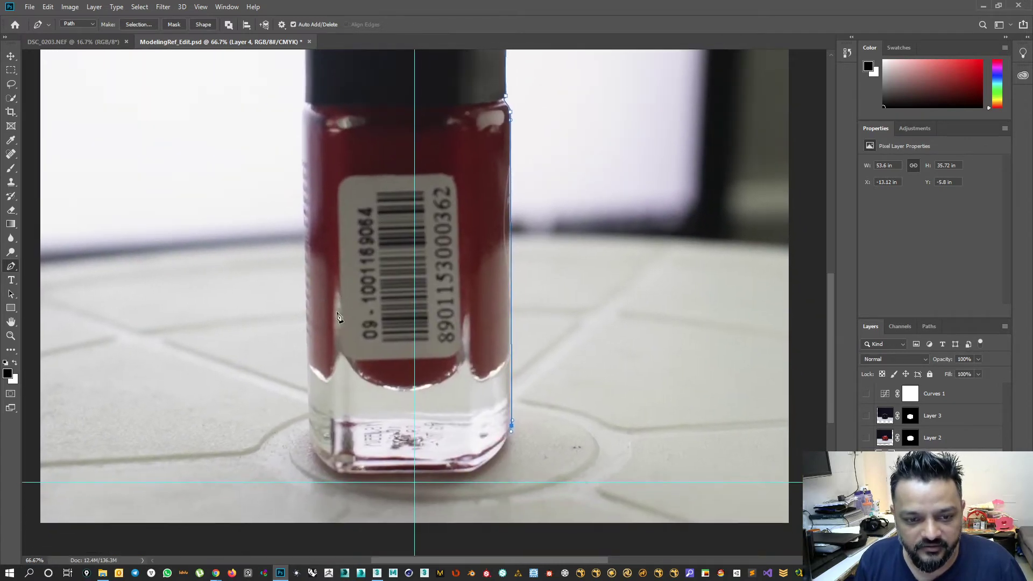
{"action": "left_click_drag", "start_coordinate": [473, 471], "coordinate": [445, 484]}
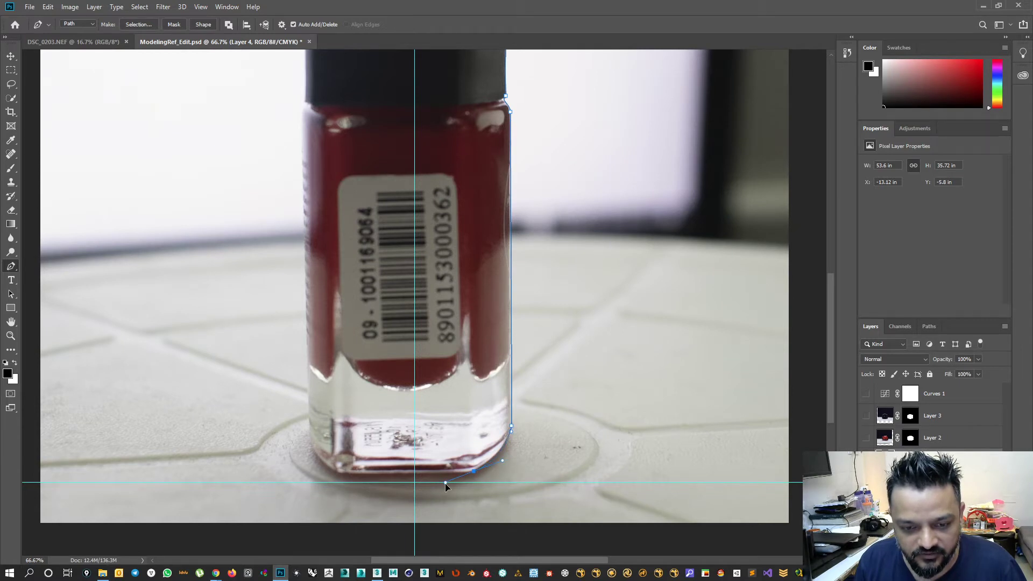
{"action": "left_click", "coordinate": [439, 472]}
{"action": "left_click", "coordinate": [340, 474]}
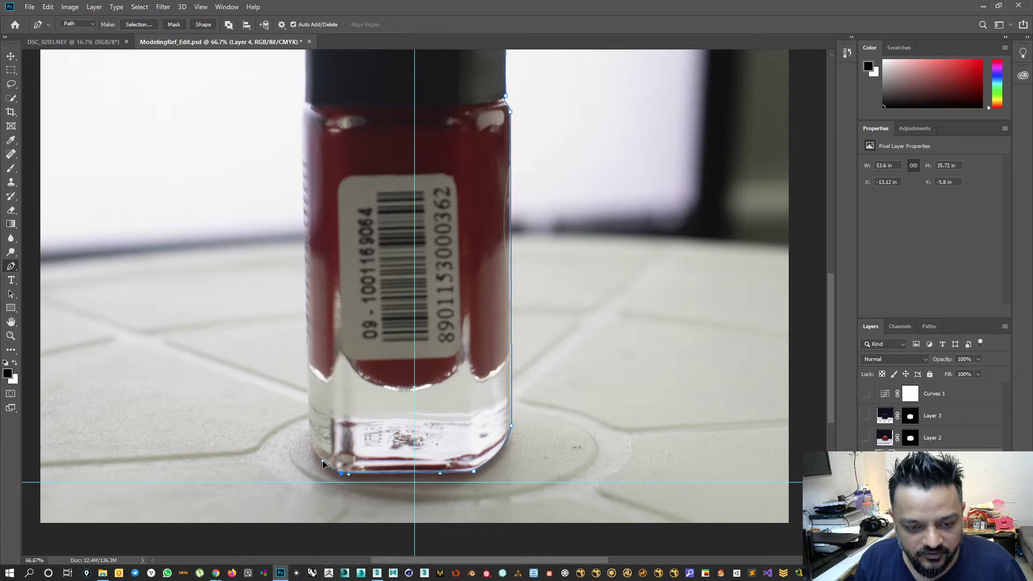
{"action": "left_click_drag", "start_coordinate": [310, 448], "coordinate": [310, 435]}
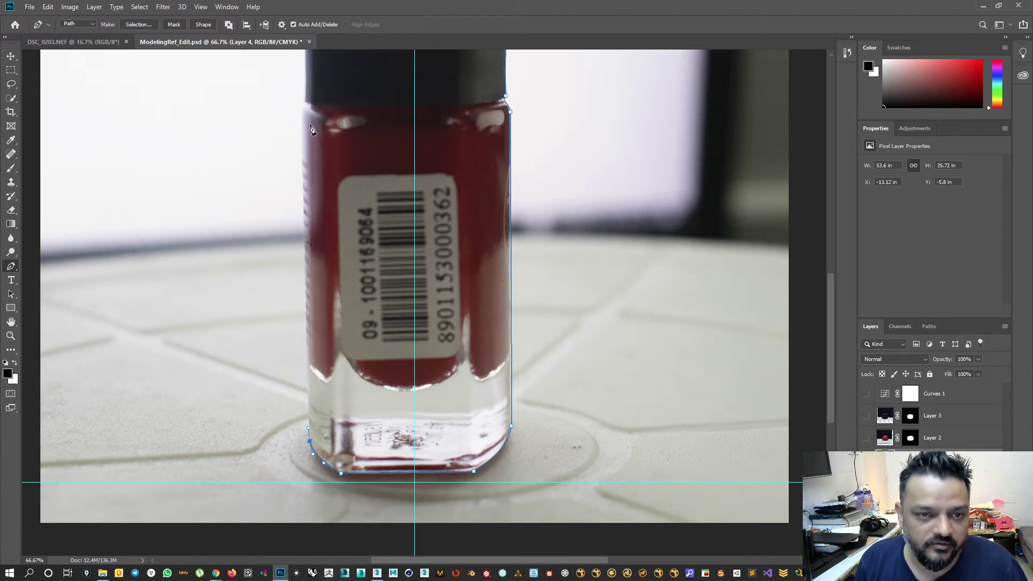
Trace the left side of the glass and cap, closing the path at its starting point on the cap's top-left corner.
{"action": "left_click_drag", "start_coordinate": [303, 108], "coordinate": [308, 105]}
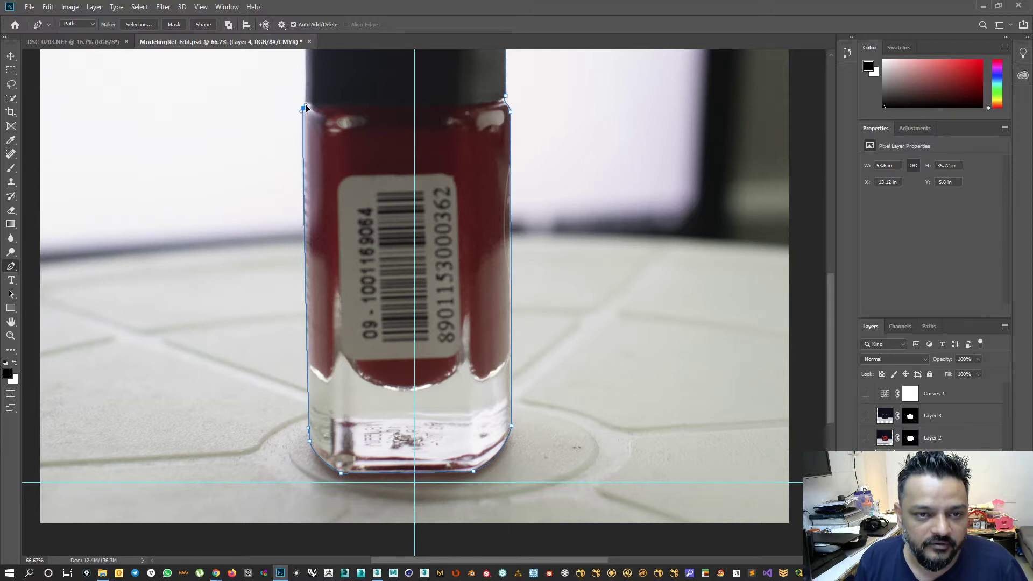
{"action": "scroll", "coordinate": [325, 78], "scroll_direction": "up", "scroll_amount": 10}
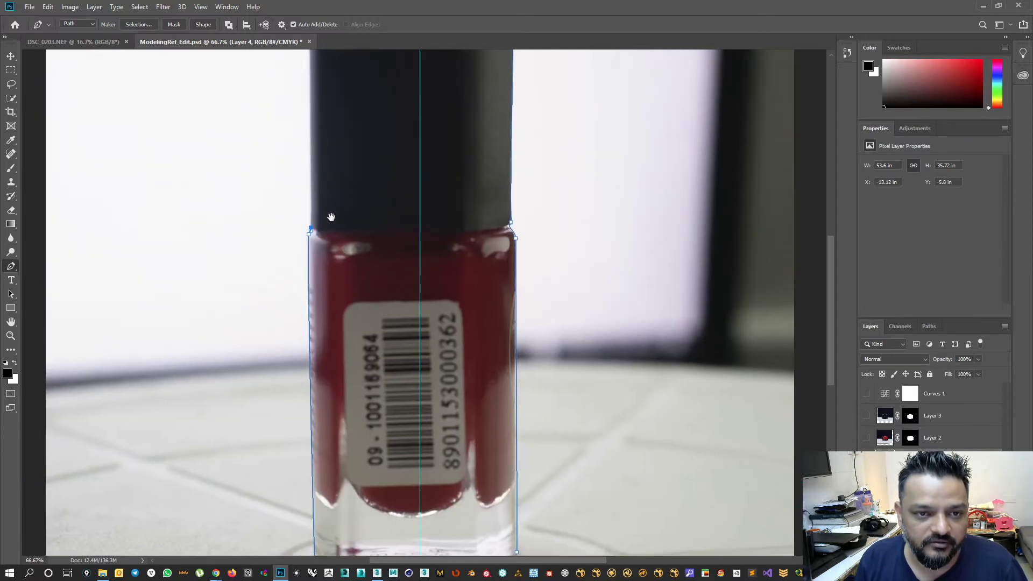
{"action": "left_click_drag", "start_coordinate": [306, 169], "coordinate": [305, 166]}
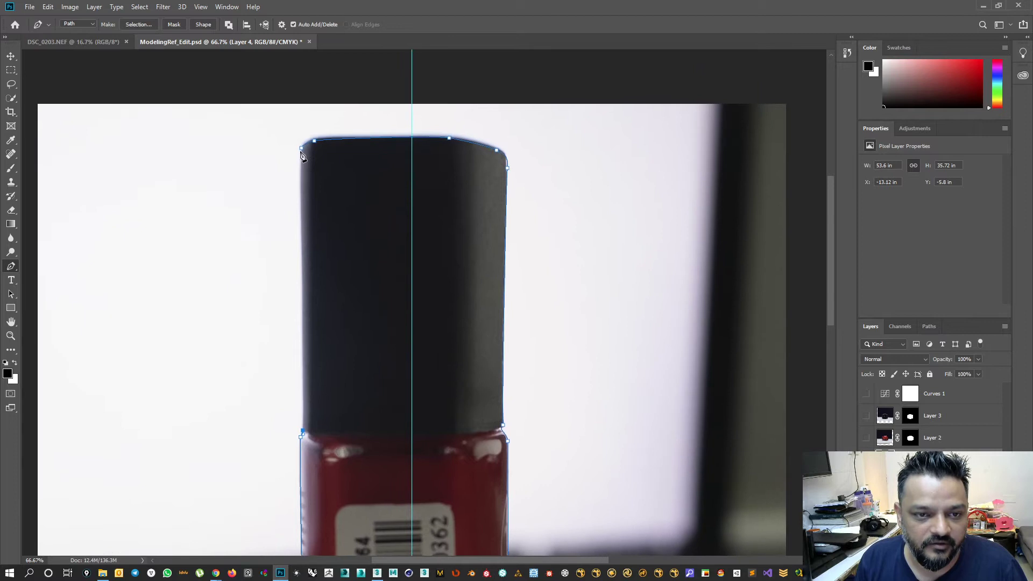
{"action": "left_click", "coordinate": [300, 147]}
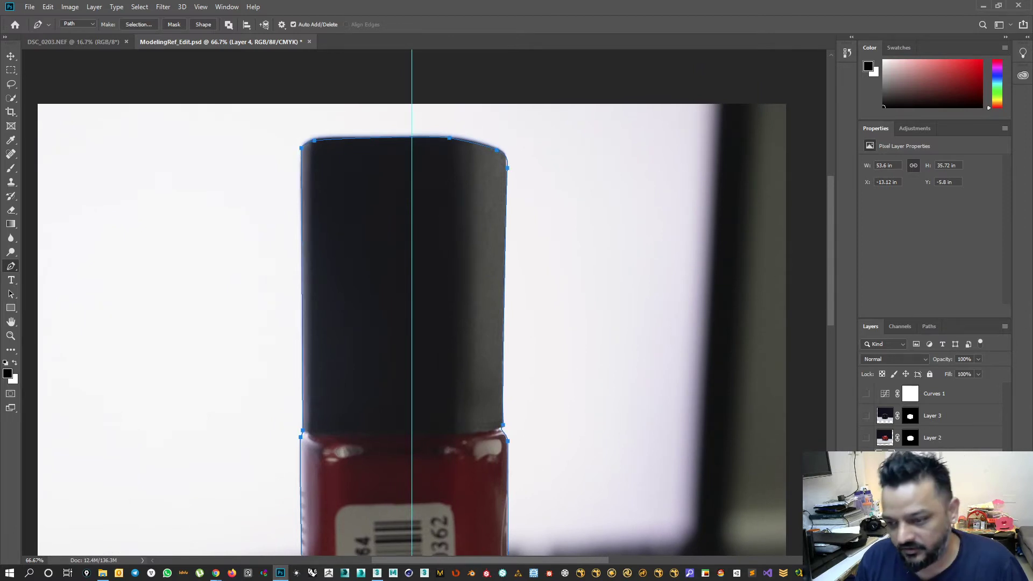
Load the work path as a selection to mask Layer 4, and hide the front-view layer beneath it.
{"action": "left_click", "coordinate": [900, 327]}
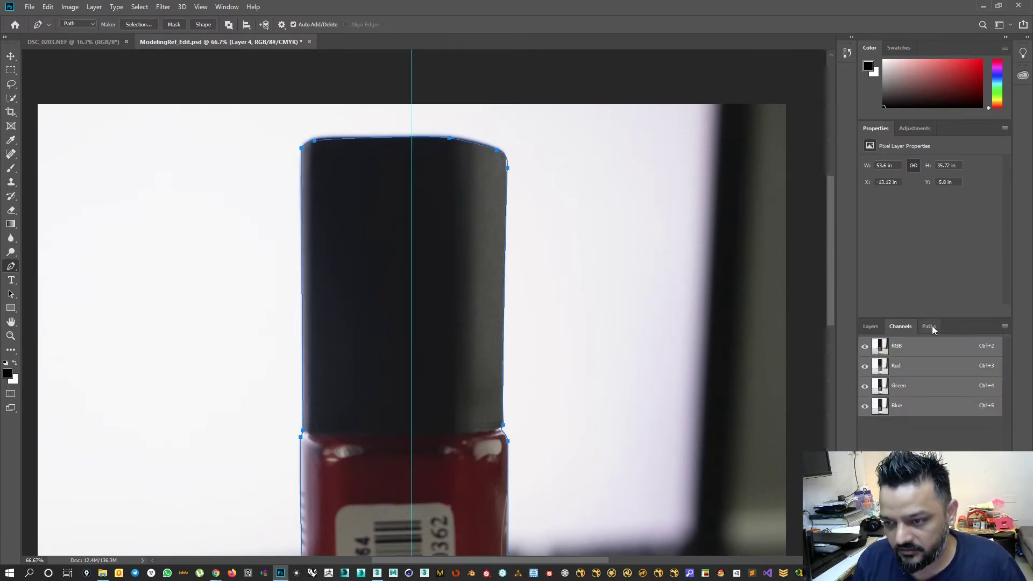
{"action": "left_click", "coordinate": [929, 326]}
{"action": "left_click", "coordinate": [868, 346], "text": "ctrl"}
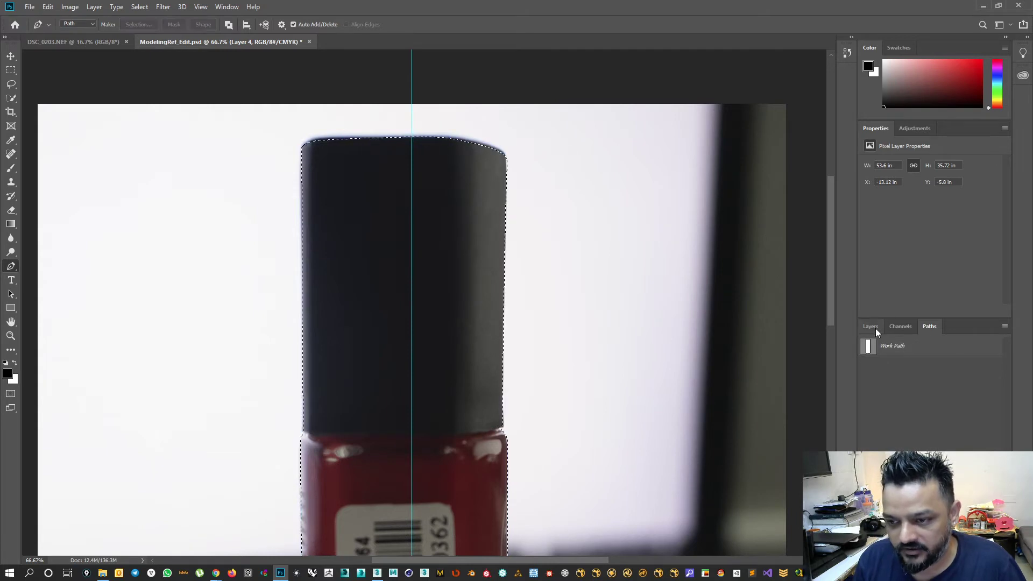
{"action": "left_click", "coordinate": [871, 326]}
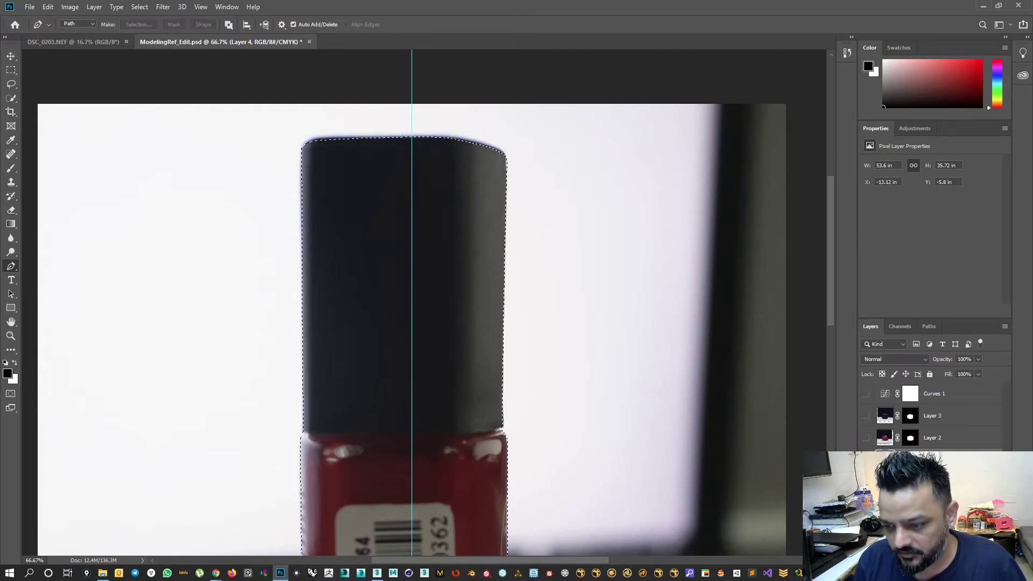
{"action": "left_click", "coordinate": [923, 560]}
{"action": "left_click", "coordinate": [866, 482]}
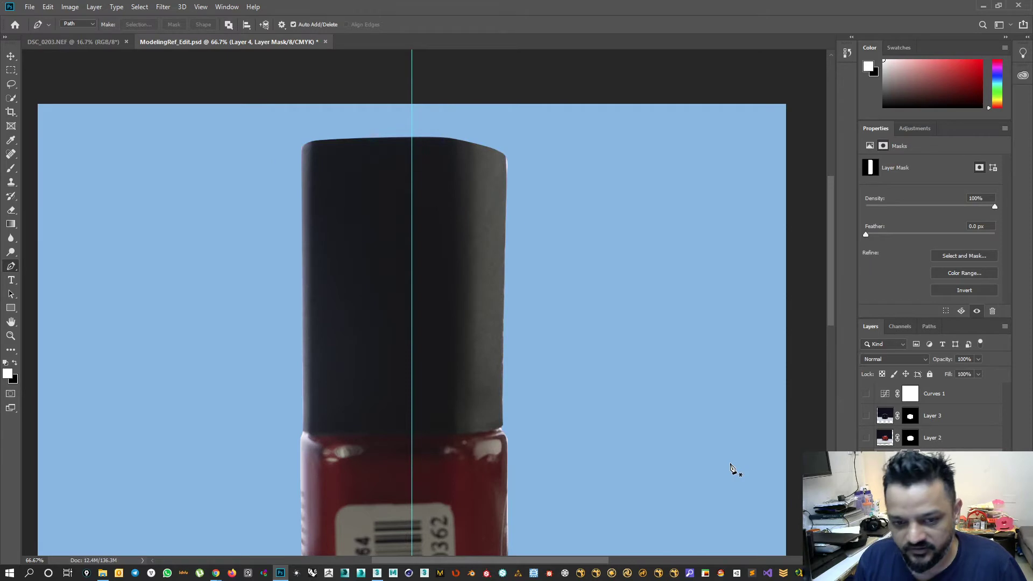
Save ModelingRef_Edit.psd with the masked side view on the blue background.
{"action": "key", "text": "ctrl+minus"}
{"action": "key", "text": "ctrl+minus"}
{"action": "key", "text": "ctrl+minus"}
{"action": "key", "text": "ctrl+s"}
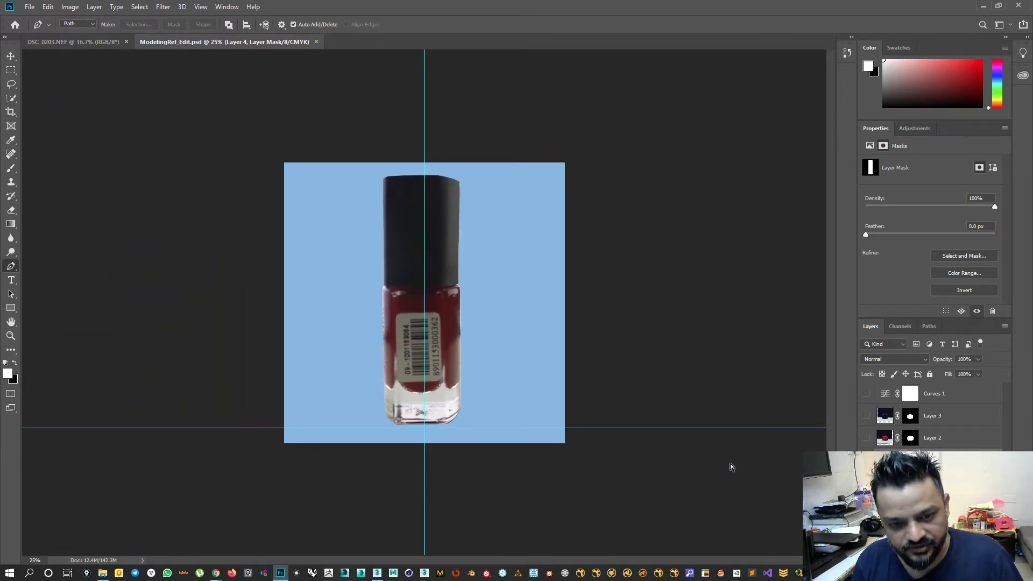
Set up a save of the side view in JPEG format in the Max project's sceneassets\images folder.
{"action": "key", "text": "ctrl+shift+s"}
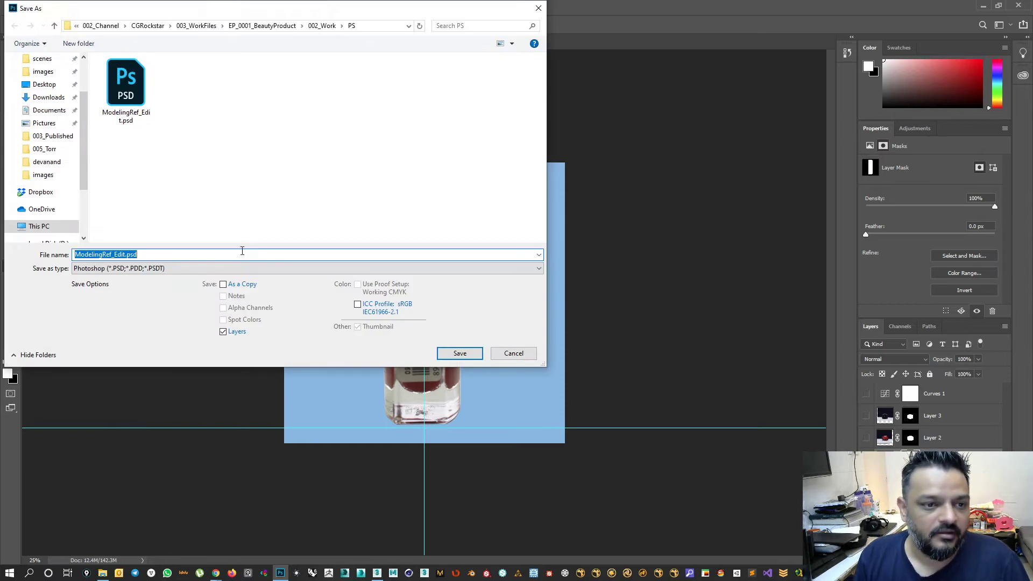
{"action": "left_click", "coordinate": [321, 26]}
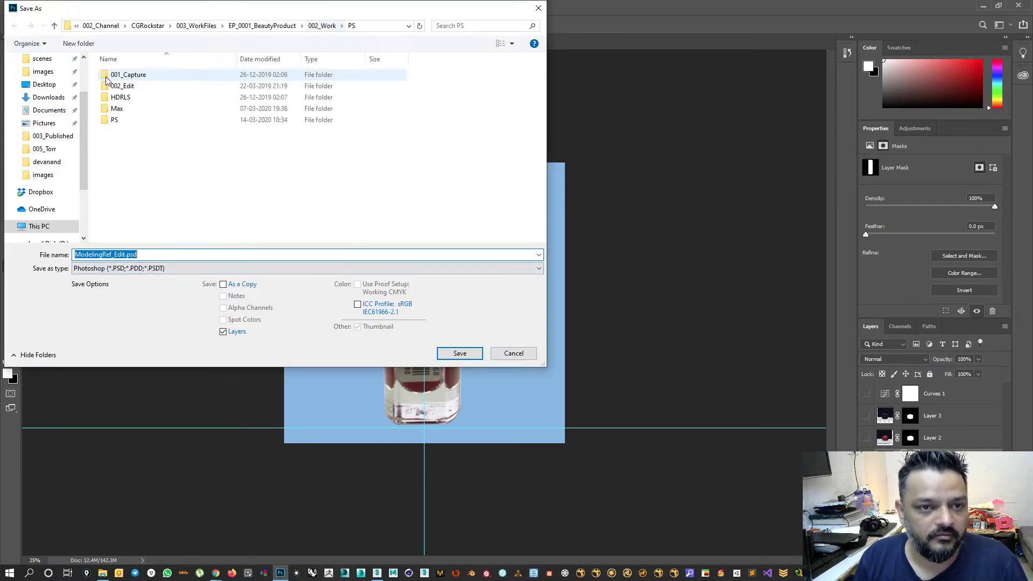
{"action": "double_click", "coordinate": [117, 109]}
{"action": "double_click", "coordinate": [134, 198]}
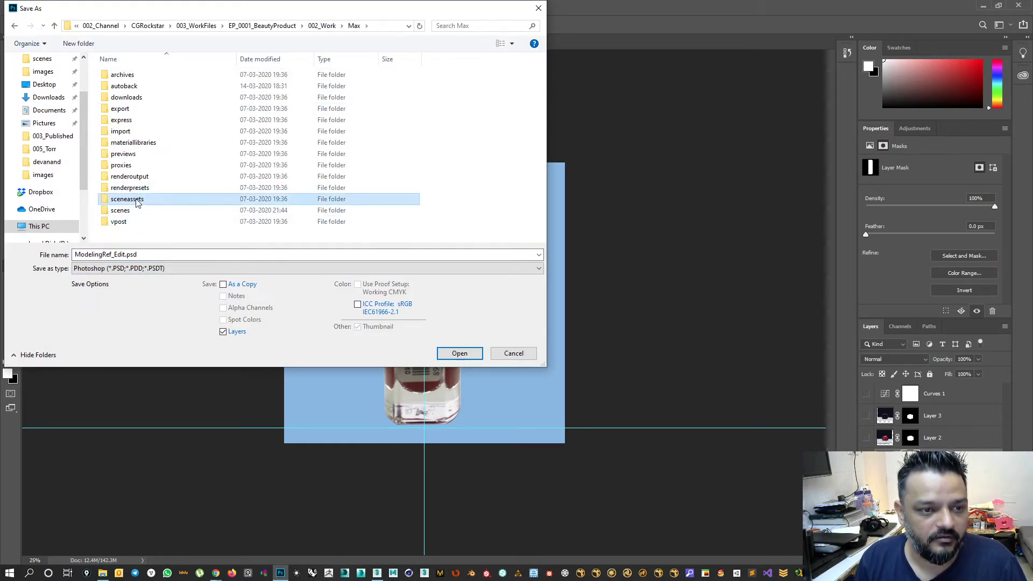
{"action": "double_click", "coordinate": [129, 98]}
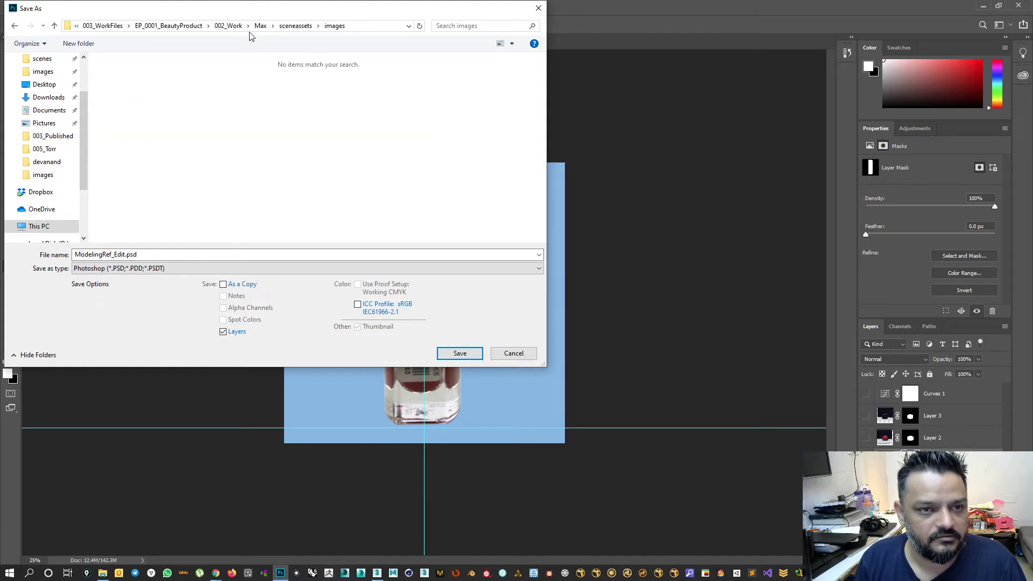
{"action": "left_click", "coordinate": [201, 268]}
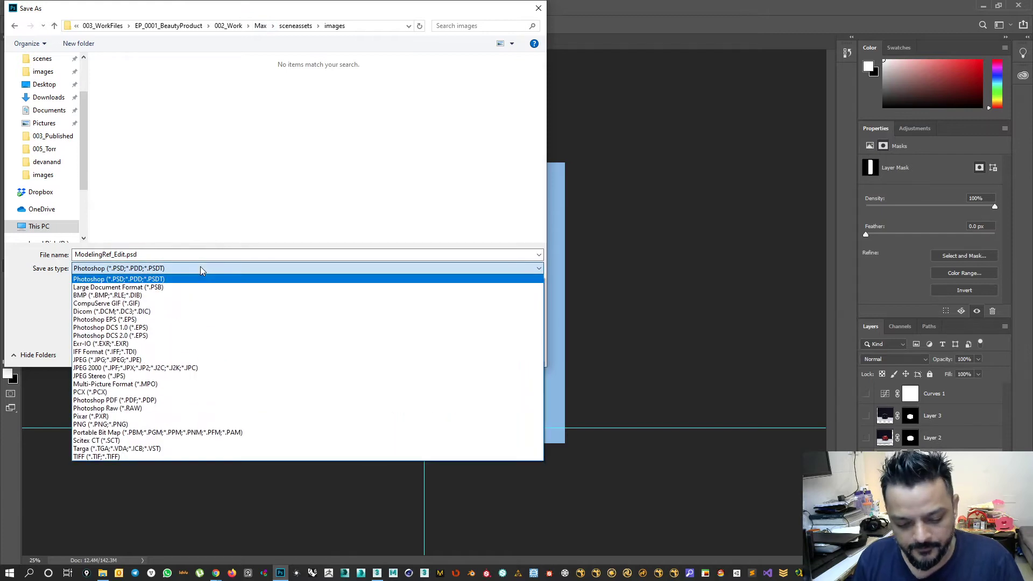
{"action": "key", "text": "j"}
{"action": "key", "text": "Return"}
Name the JPEG SideView and save it with the offered JPEG options.
{"action": "left_click", "coordinate": [299, 106]}
{"action": "left_click", "coordinate": [128, 265]}
{"action": "left_click", "coordinate": [124, 255]}
{"action": "left_click", "coordinate": [124, 255]}
{"action": "type", "text": "S"}
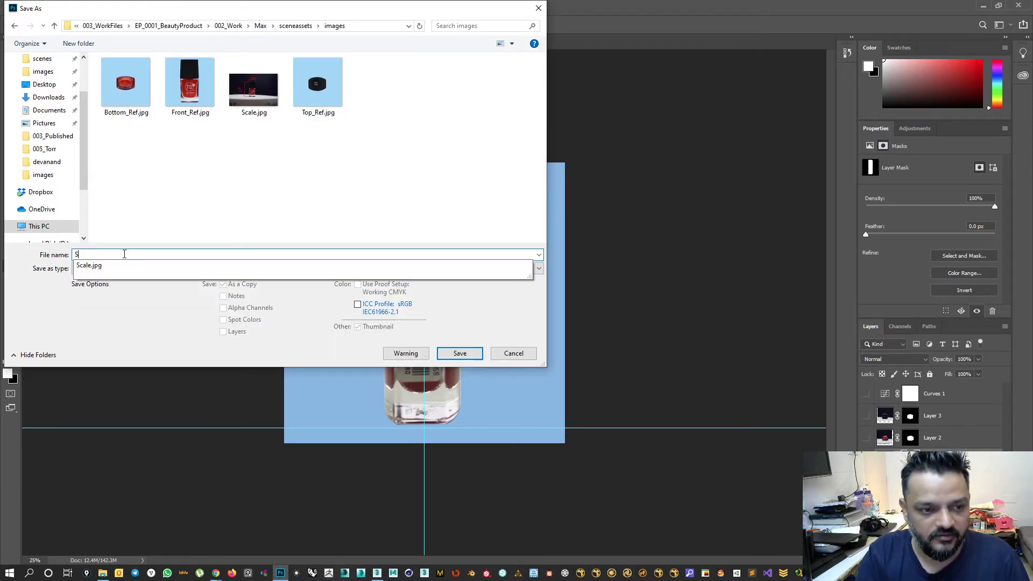
{"action": "type", "text": "ideView"}
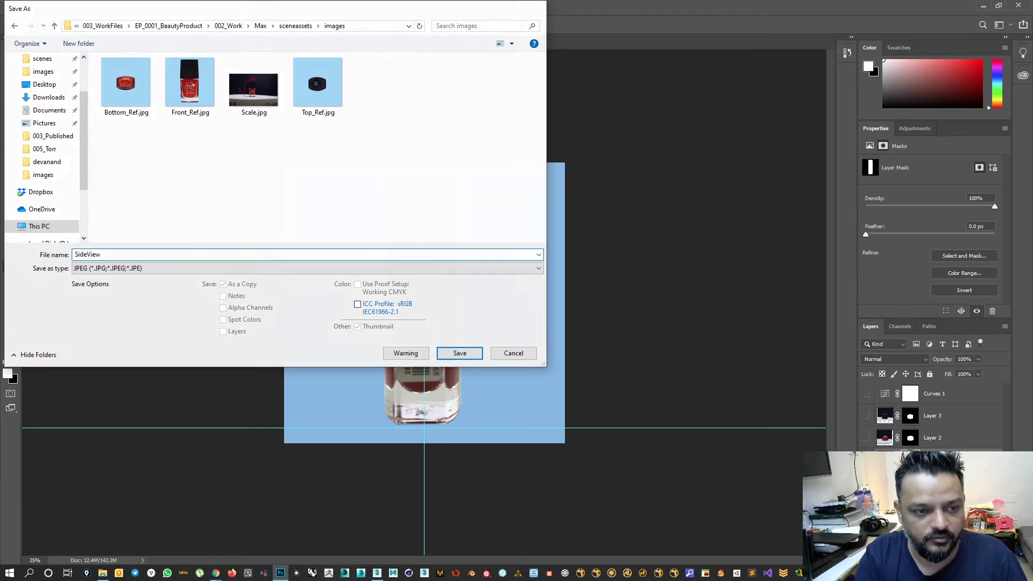
{"action": "key", "text": "Return"}
{"action": "left_click", "coordinate": [610, 156]}
Switch to 3ds Max and clone the front reference plane rotated 90 degrees about its vertical axis as a copy named ImageRef_Plane_Side.
{"action": "left_click", "coordinate": [980, 8]}
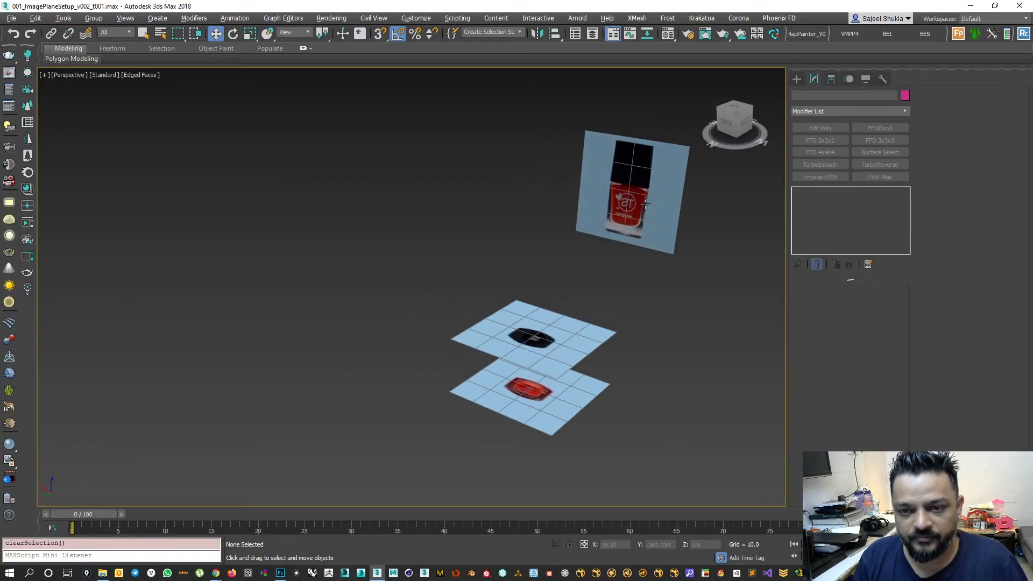
{"action": "left_click", "coordinate": [516, 341]}
{"action": "left_click", "coordinate": [620, 220]}
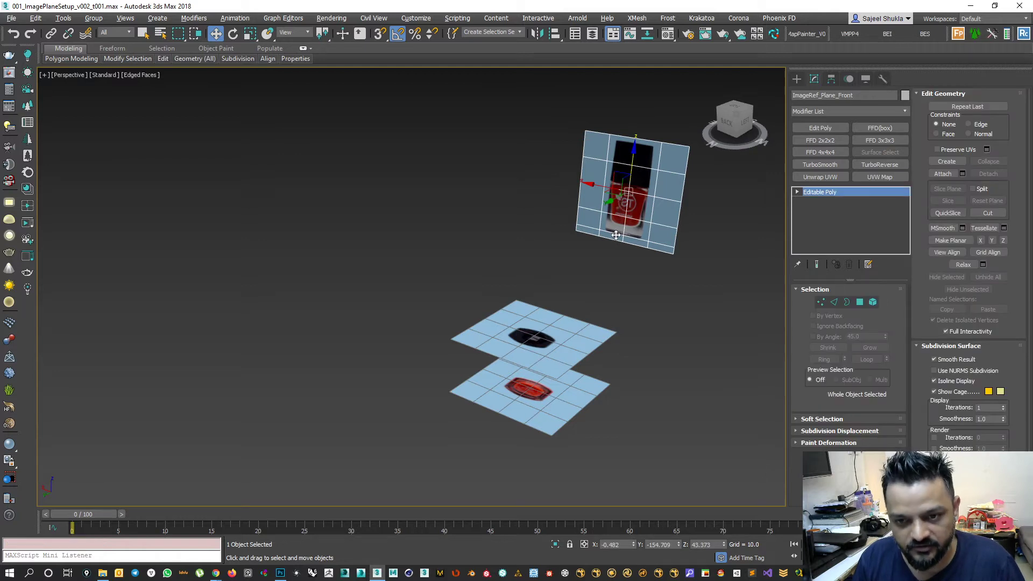
{"action": "key", "text": "e"}
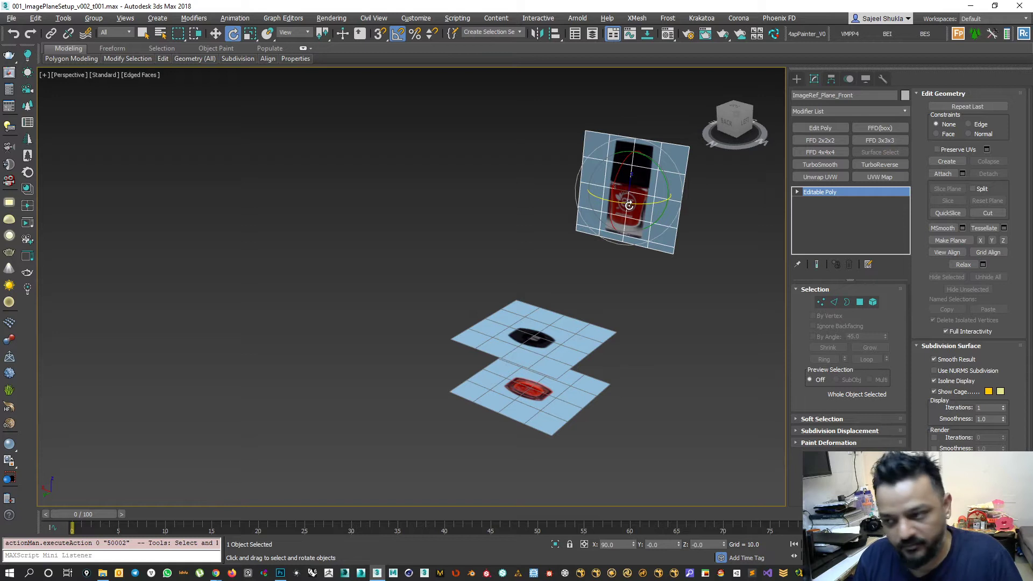
{"action": "left_click_drag", "start_coordinate": [630, 202], "coordinate": [639, 212], "text": "shift"}
{"action": "left_click_drag", "start_coordinate": [483, 316], "coordinate": [561, 323]}
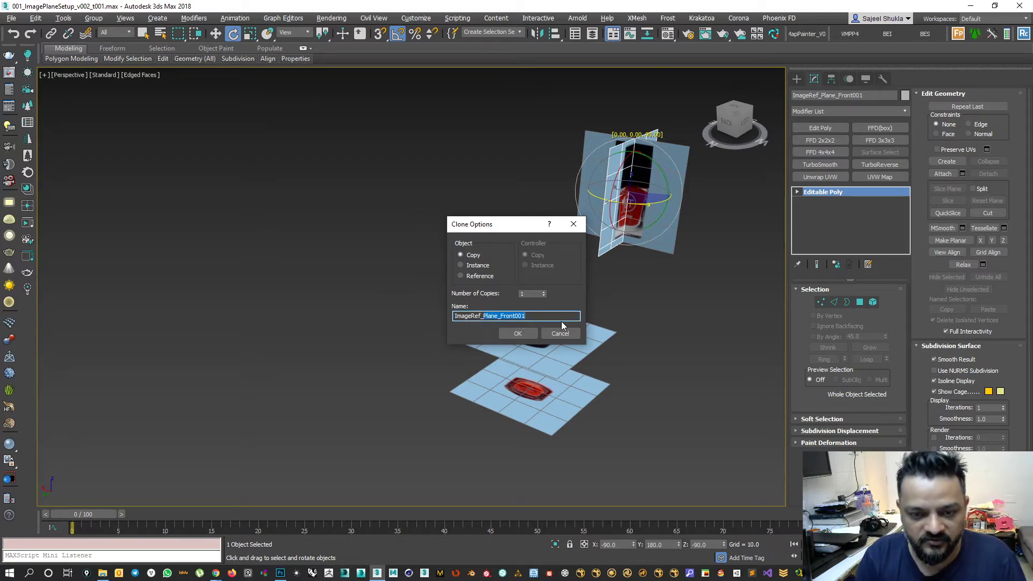
{"action": "left_click", "coordinate": [495, 319]}
{"action": "left_click_drag", "start_coordinate": [502, 318], "coordinate": [560, 311]}
{"action": "type", "text": "Side"}
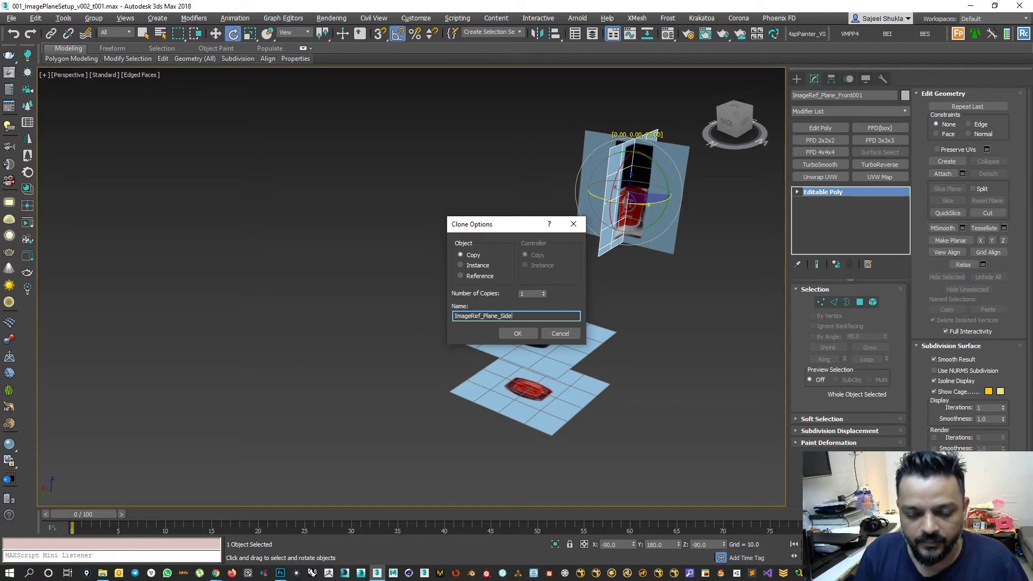
{"action": "left_click", "coordinate": [515, 334]}
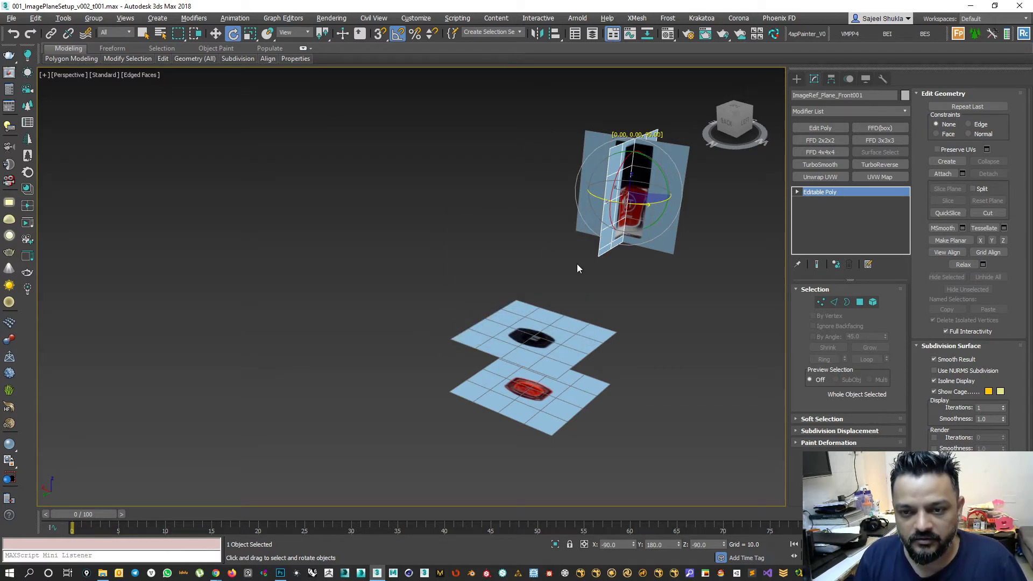
Set the side reference plane's Y position to 0.
{"action": "key", "text": "w"}
{"action": "middle_click_drag", "start_coordinate": [574, 295], "coordinate": [569, 289], "text": "alt"}
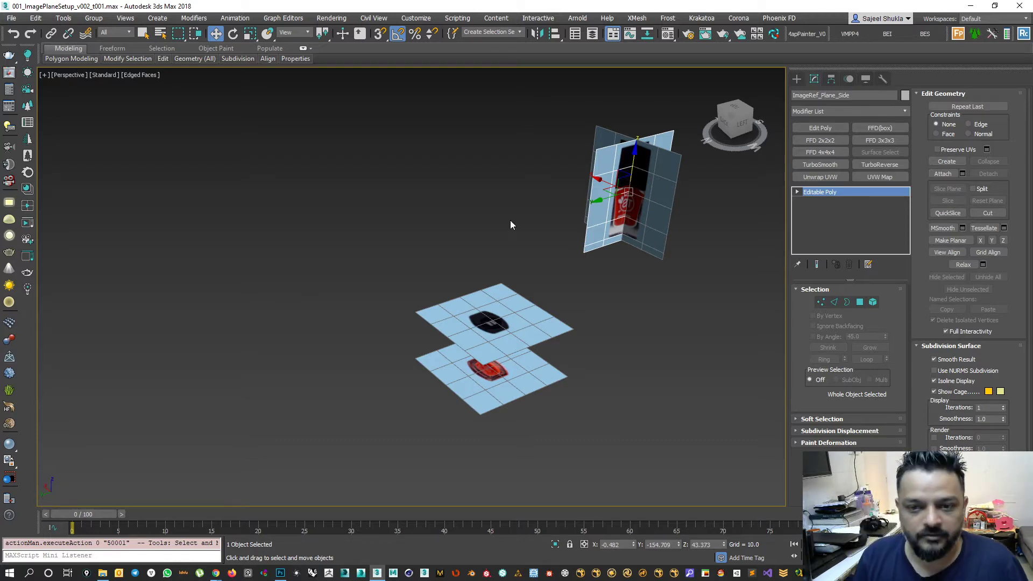
{"action": "right_click", "coordinate": [678, 544]}
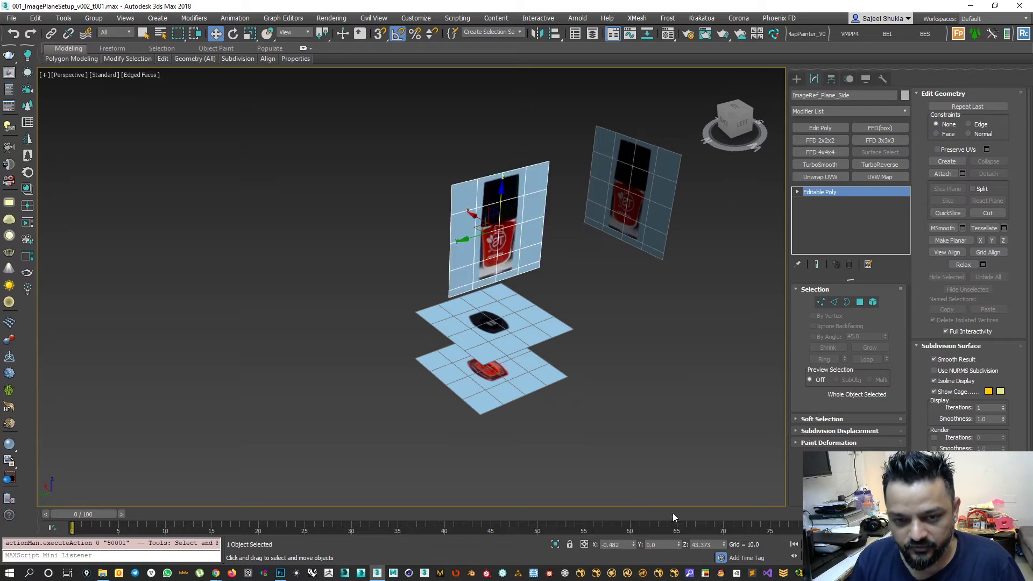
{"action": "scroll", "coordinate": [527, 320], "scroll_direction": "up", "scroll_amount": 2}
Copy the bottom-view material into the fourth material slot and name it SideView.
{"action": "key", "text": "m"}
{"action": "left_click", "coordinate": [463, 187]}
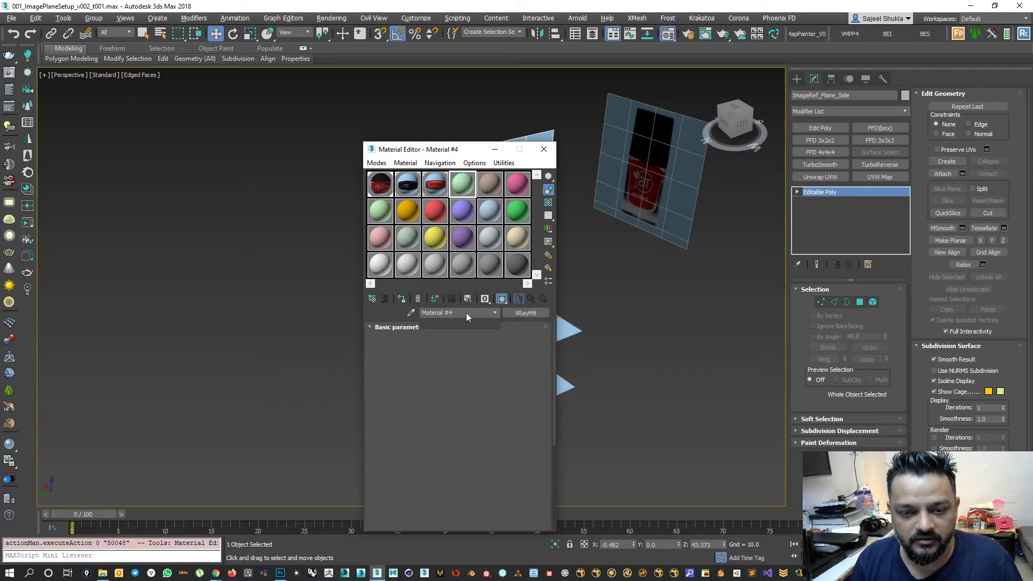
{"action": "left_click_drag", "start_coordinate": [454, 312], "coordinate": [377, 292]}
{"action": "type", "text": "S"}
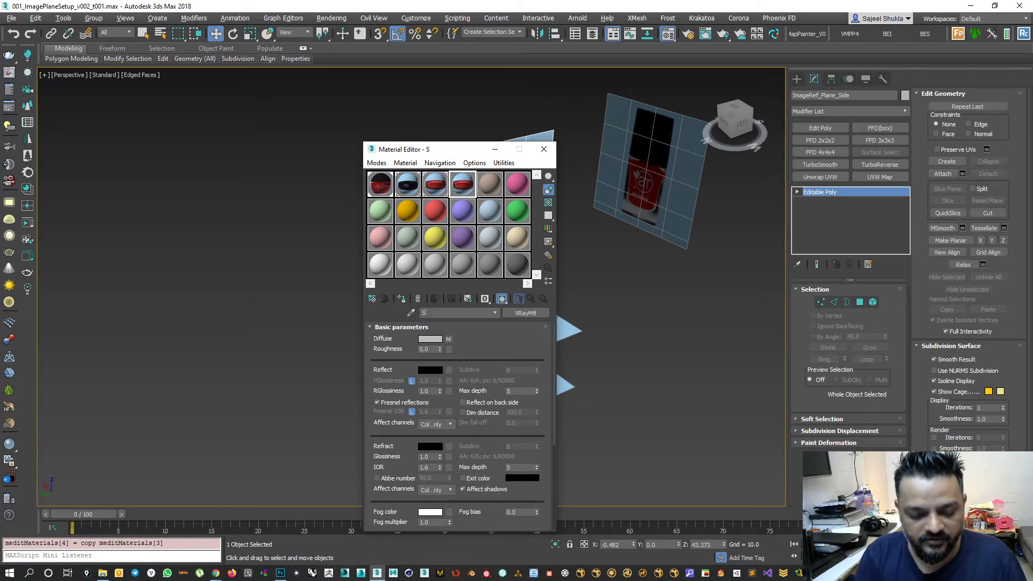
{"action": "type", "text": "ideView"}
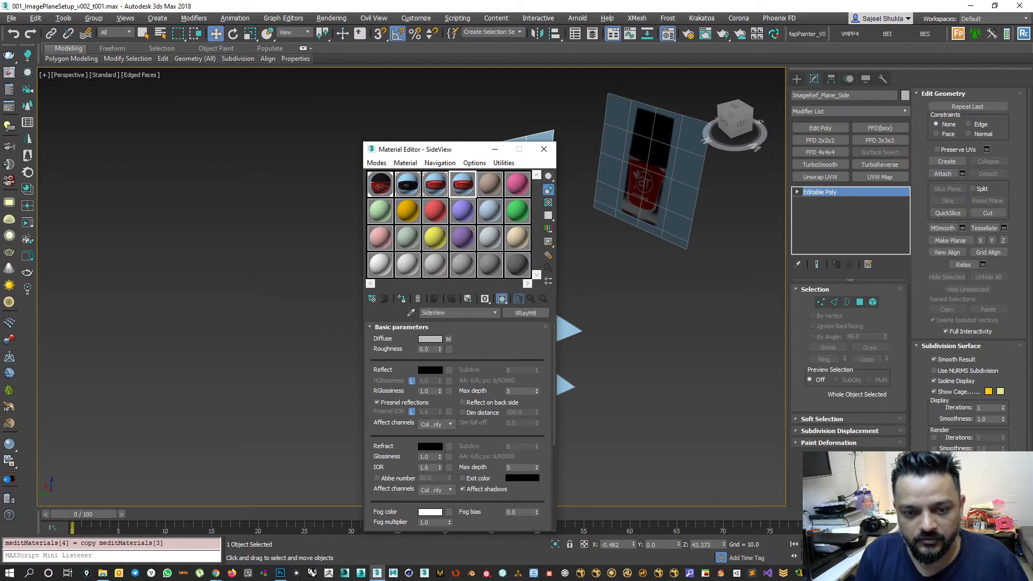
Replace the SideView material's diffuse bitmap with SideView.jpg and assign the material to the side reference plane.
{"action": "left_click", "coordinate": [448, 340]}
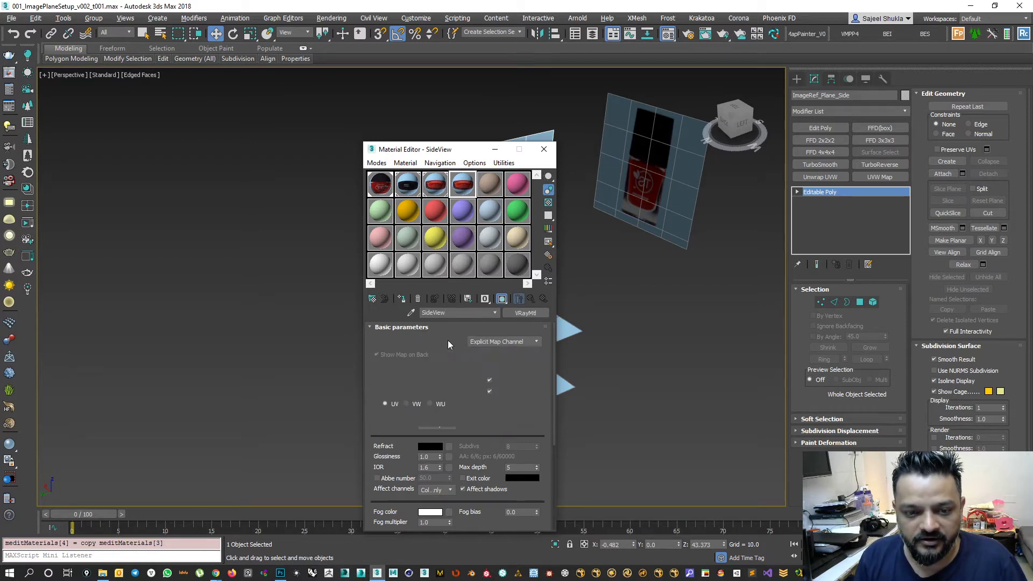
{"action": "left_click", "coordinate": [468, 463]}
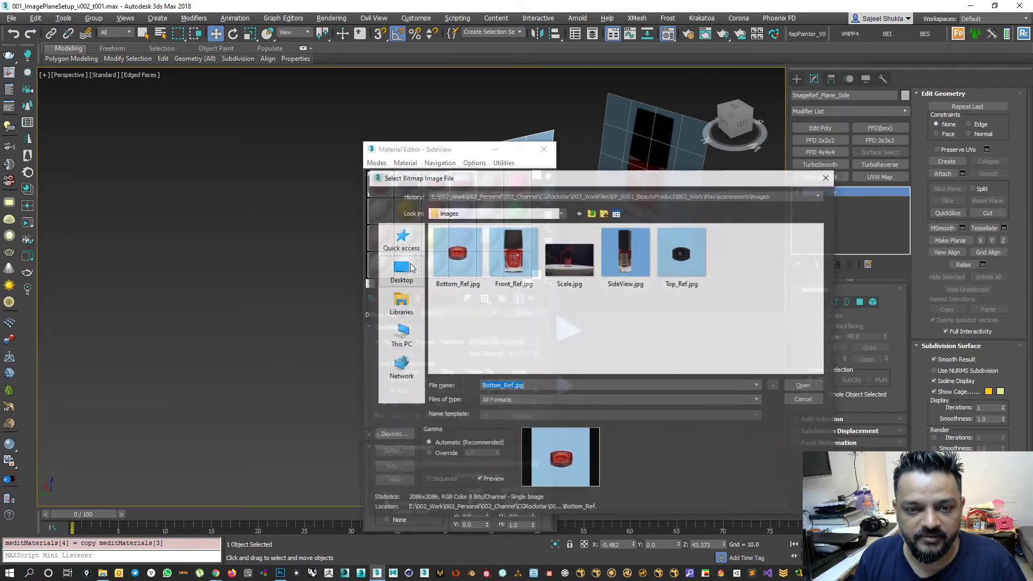
{"action": "left_click", "coordinate": [625, 253]}
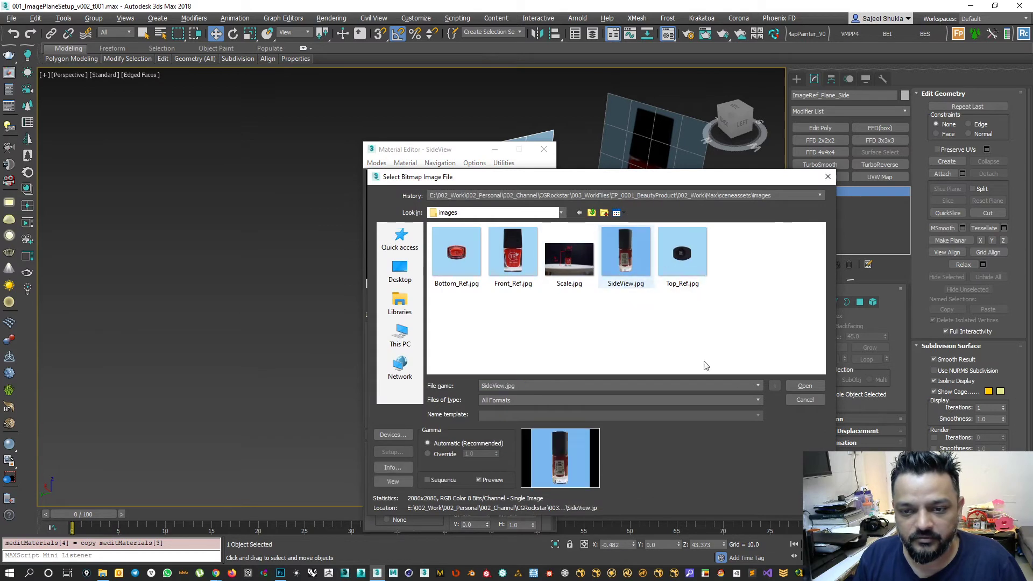
{"action": "left_click", "coordinate": [806, 385]}
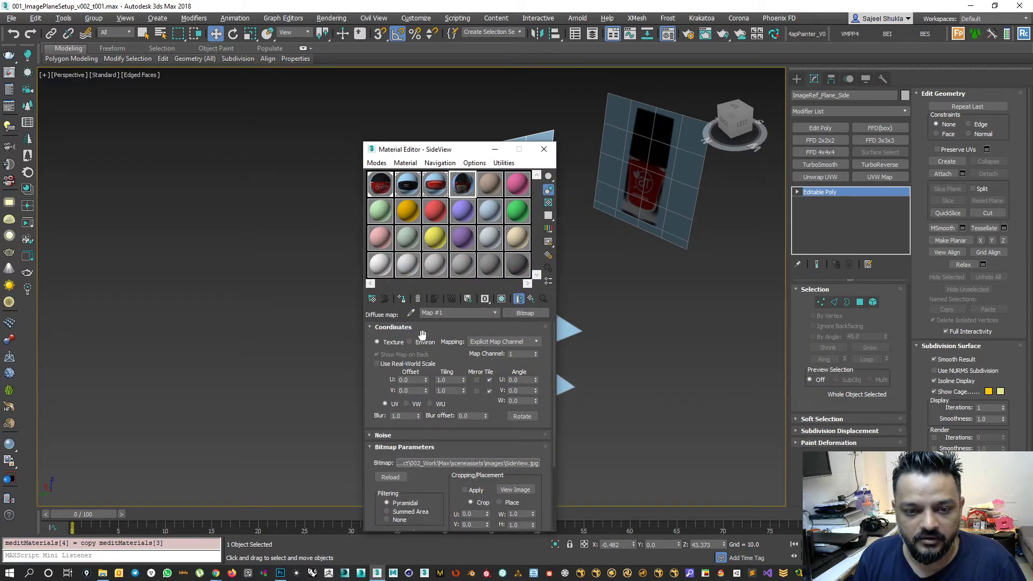
{"action": "left_click", "coordinate": [401, 298]}
{"action": "left_click", "coordinate": [543, 149]}
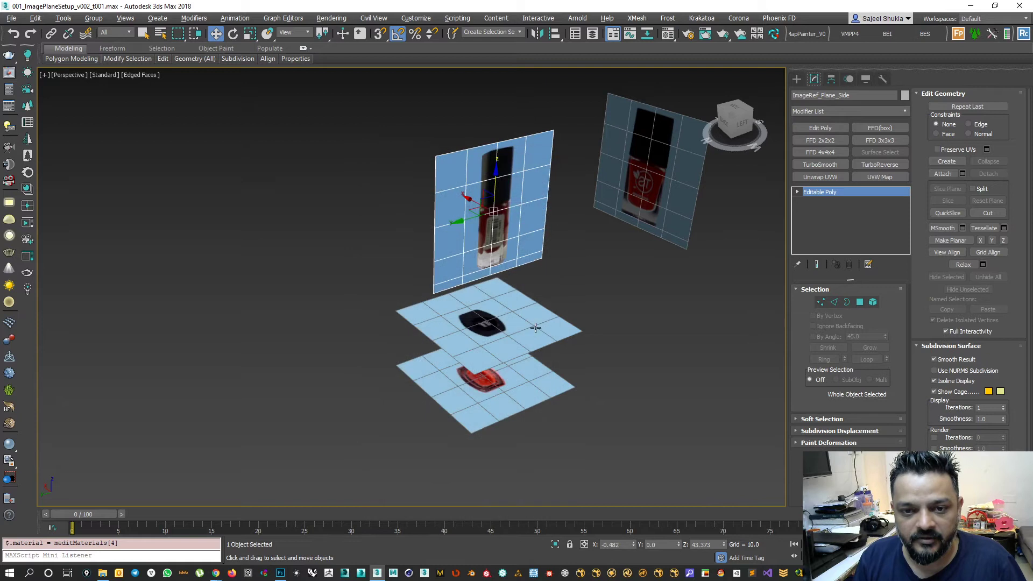
Move the side reference plane about 158.75 units along X, clear of the other planes, and show the viewport grid.
{"action": "scroll", "coordinate": [495, 323], "scroll_direction": "down", "scroll_amount": 3}
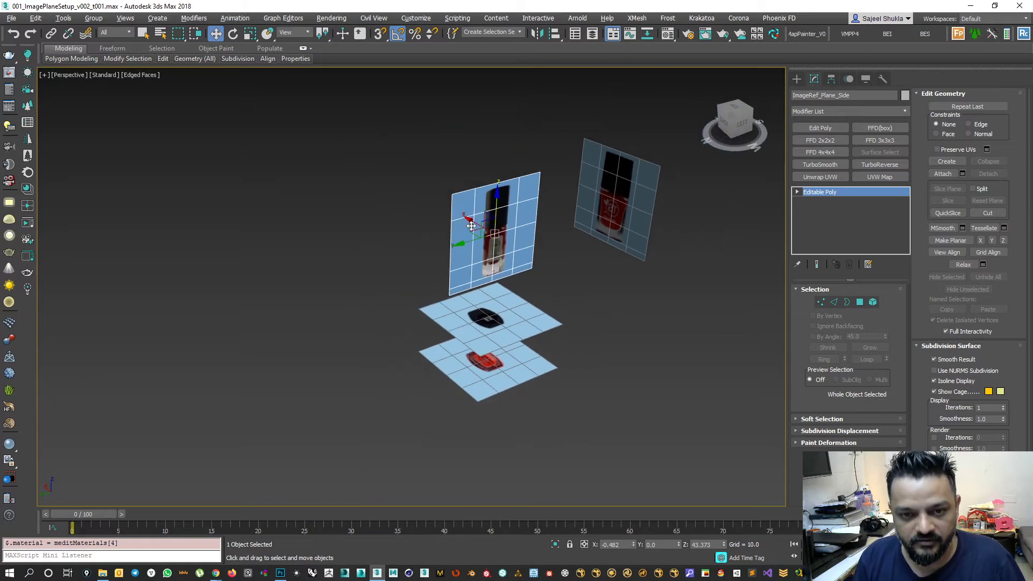
{"action": "middle_click_drag", "start_coordinate": [491, 337], "coordinate": [444, 233], "text": "alt"}
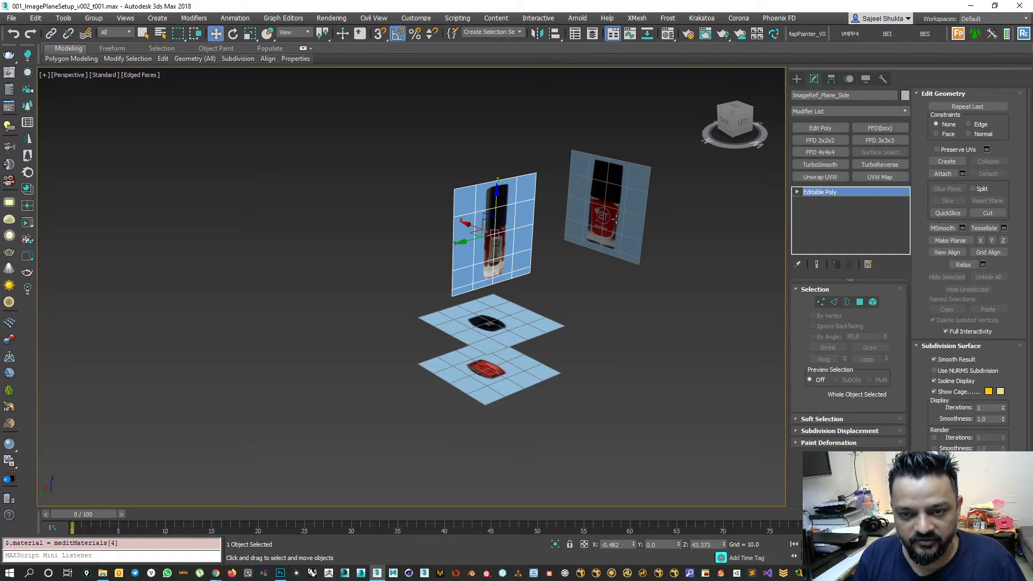
{"action": "middle_click_drag", "start_coordinate": [550, 294], "coordinate": [496, 298], "text": "alt"}
{"action": "scroll", "coordinate": [496, 285], "scroll_direction": "up", "scroll_amount": 3}
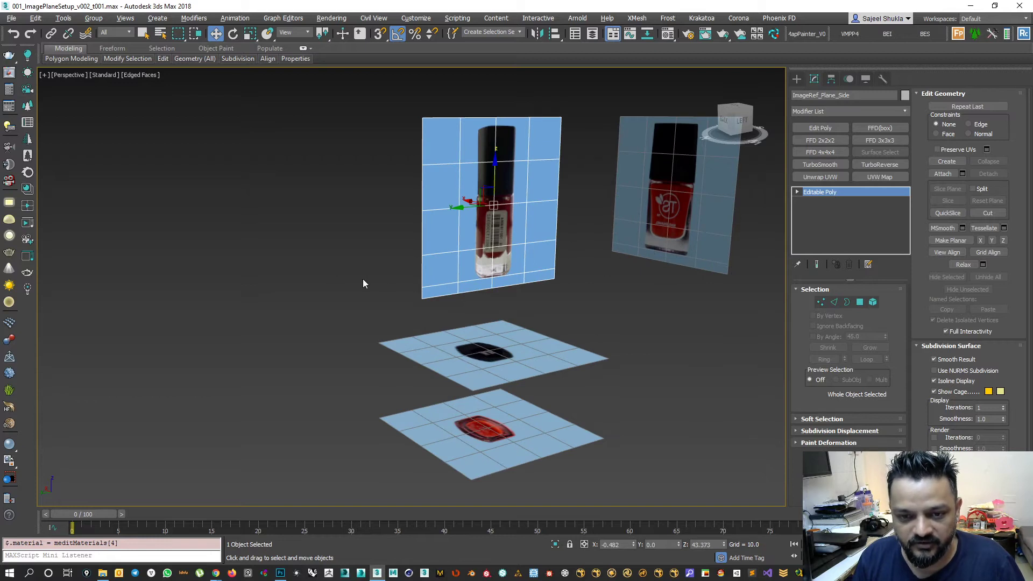
{"action": "scroll", "coordinate": [498, 309], "scroll_direction": "down", "scroll_amount": 2}
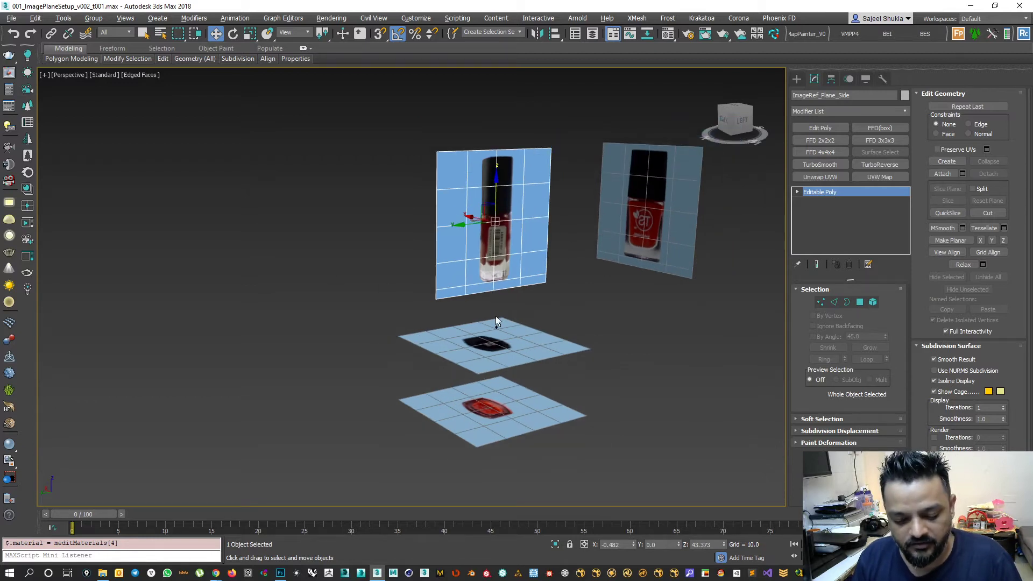
{"action": "middle_click_drag", "start_coordinate": [496, 315], "coordinate": [396, 109], "text": "alt"}
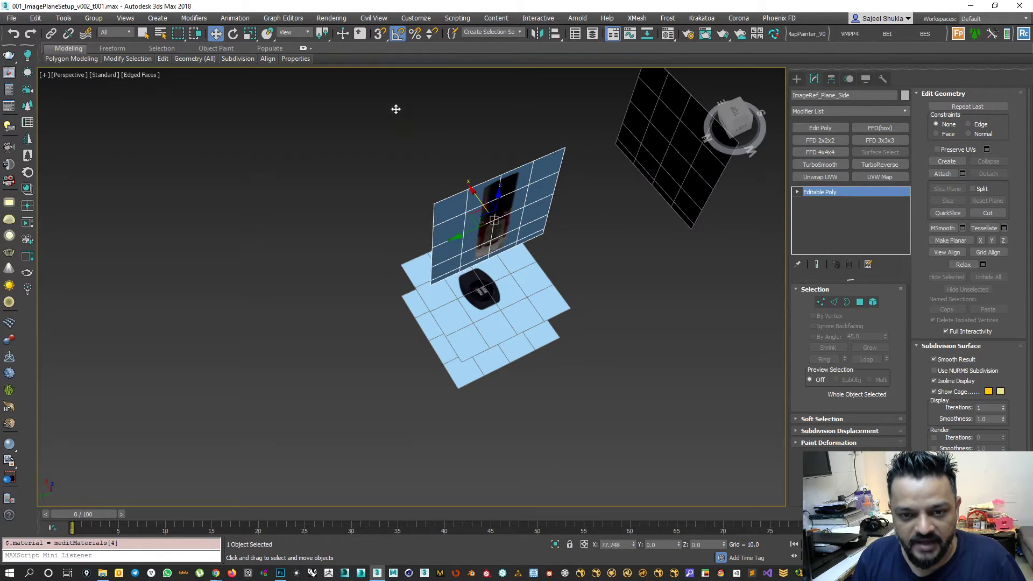
{"action": "left_click_drag", "start_coordinate": [395, 109], "coordinate": [393, 105]}
{"action": "middle_click_drag", "start_coordinate": [422, 339], "coordinate": [443, 351], "text": "alt"}
{"action": "key", "text": "g"}
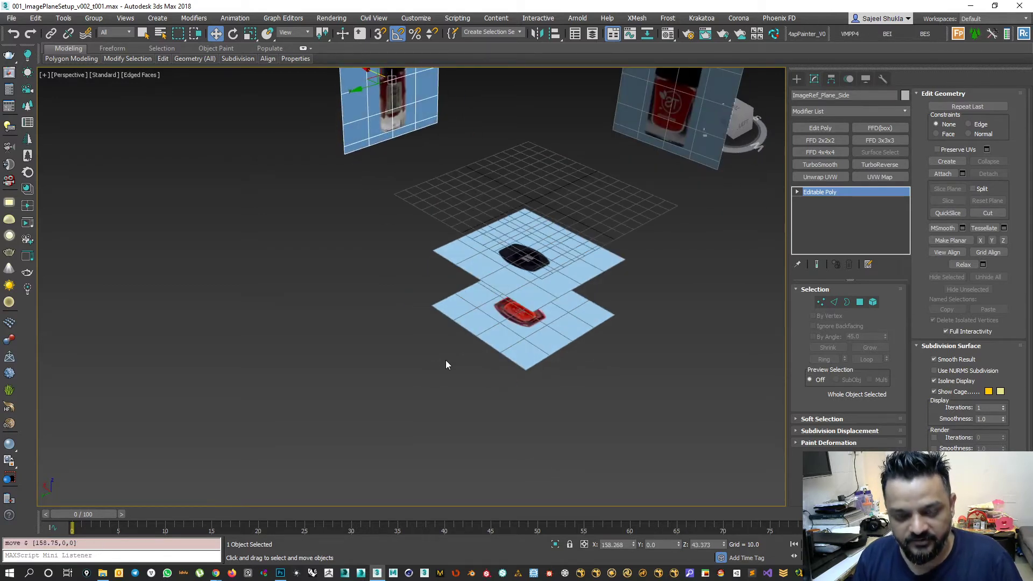
{"action": "middle_click_drag", "start_coordinate": [507, 323], "coordinate": [572, 84], "text": "alt"}
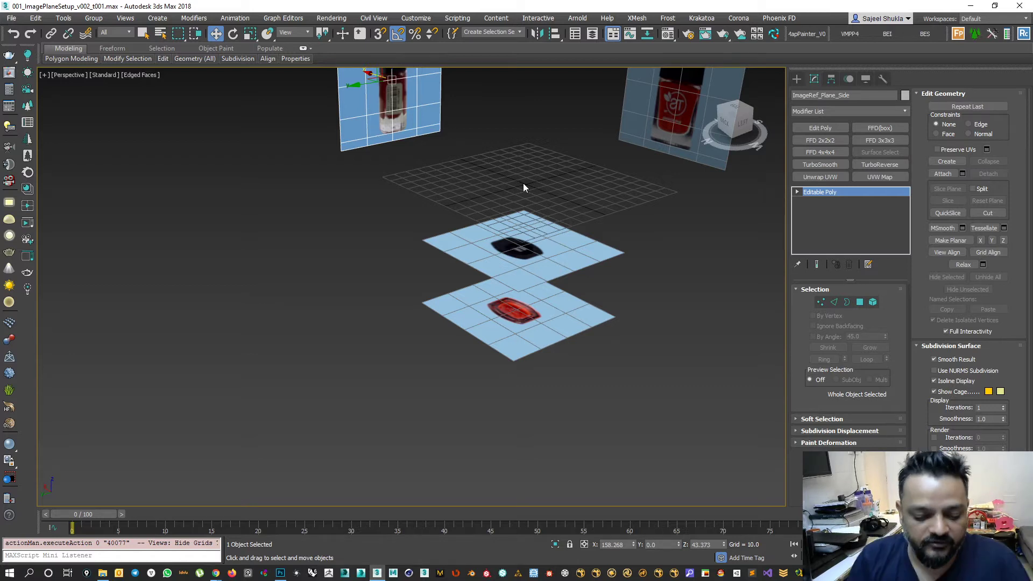
Create a box about 46.8 long, 47.6 wide and 52.2 high near the origin in the Top view.
{"action": "key", "text": "alt+w"}
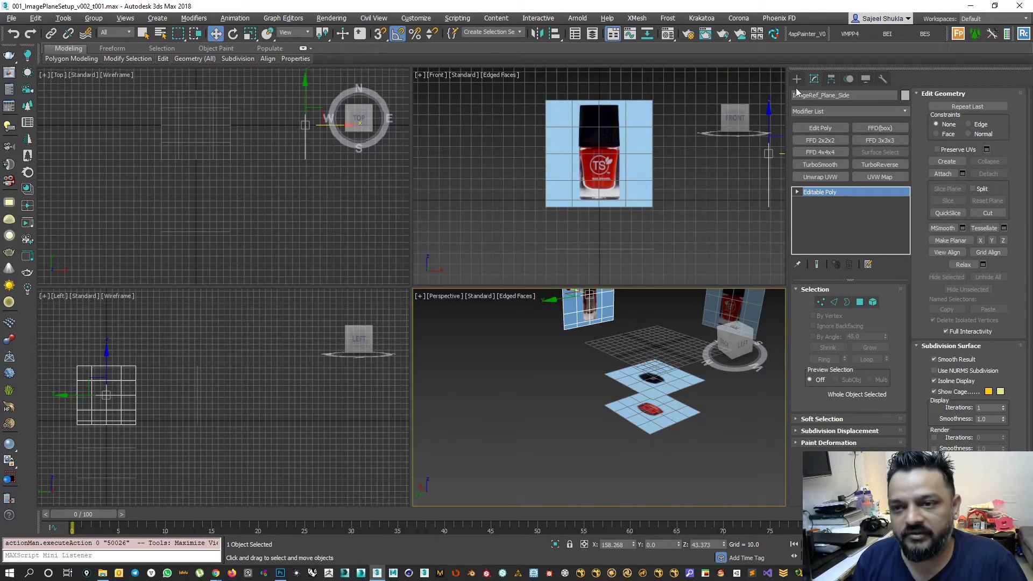
{"action": "left_click", "coordinate": [796, 81]}
{"action": "left_click", "coordinate": [817, 145]}
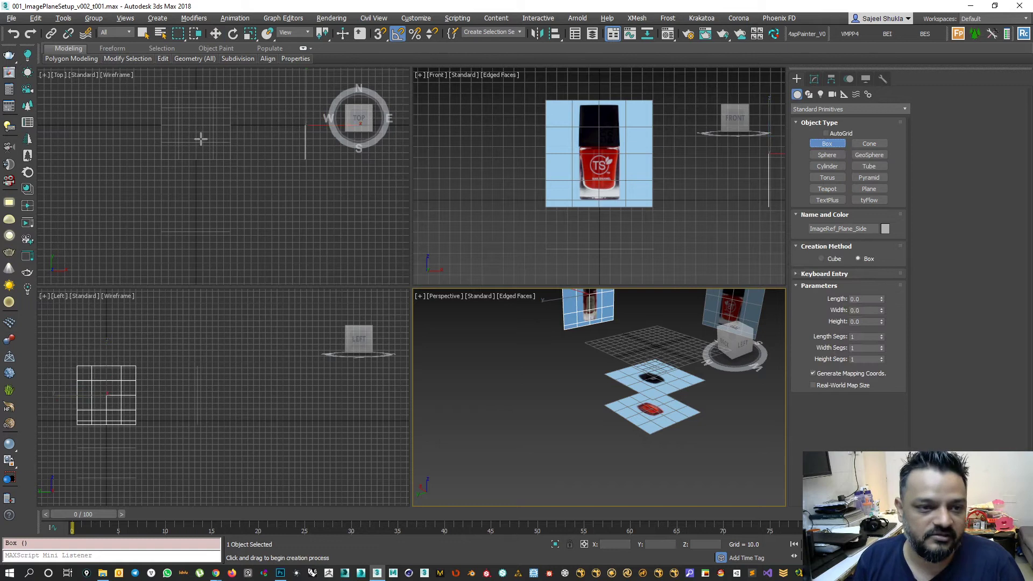
{"action": "left_click_drag", "start_coordinate": [181, 112], "coordinate": [213, 145]}
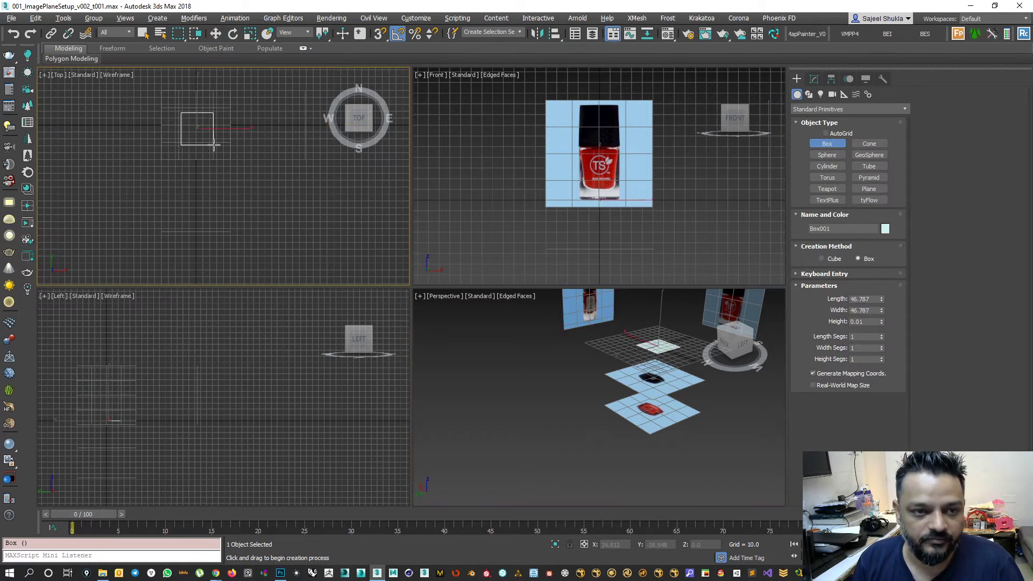
{"action": "left_click", "coordinate": [213, 105]}
{"action": "key", "text": "alt+w"}
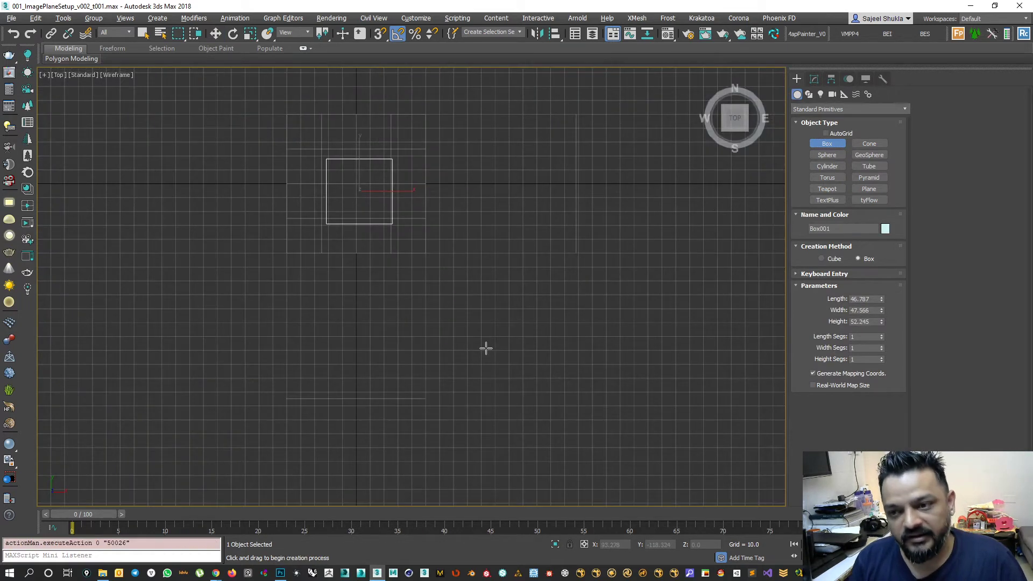
{"action": "key", "text": "alt+w"}
{"action": "right_click", "coordinate": [500, 374]}
{"action": "key", "text": "alt+w"}
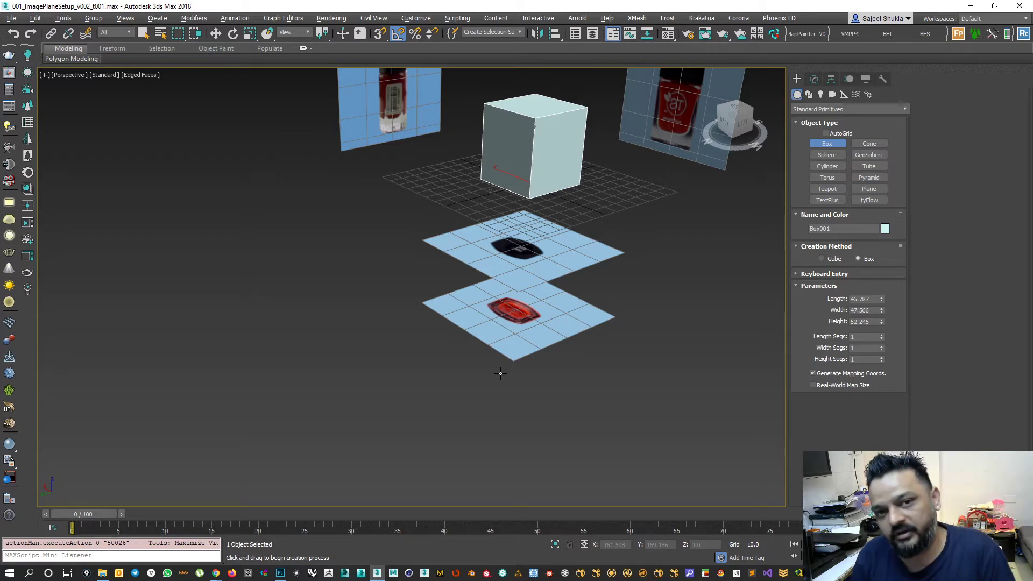
Isolate the new box so that all the reference planes are hidden.
{"action": "key", "text": "space"}
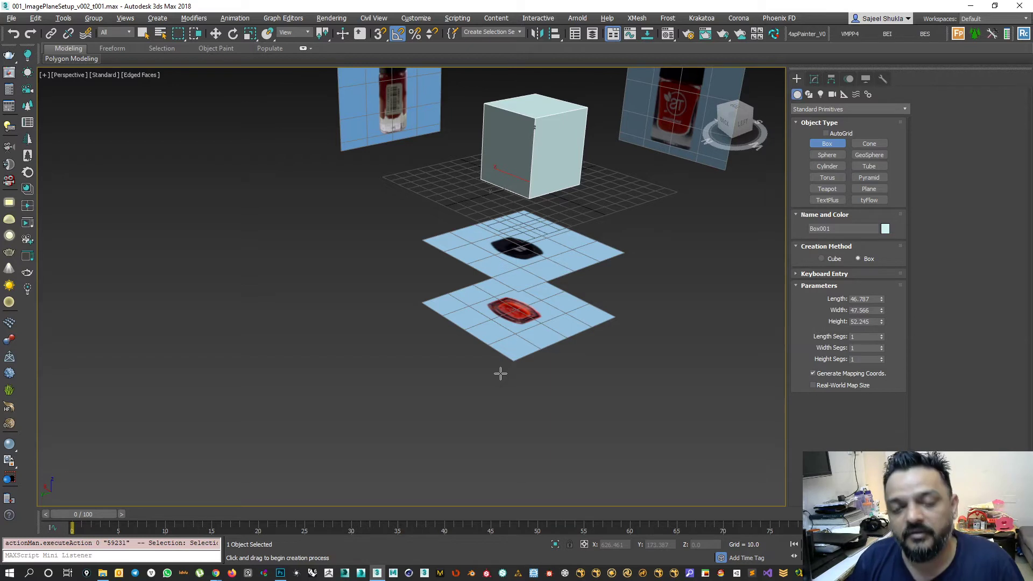
{"action": "mouse_move", "coordinate": [453, 282]}
{"action": "middle_mouse_down", "text": "alt"}
{"action": "mouse_move", "coordinate": [484, 237]}
{"action": "mouse_move", "coordinate": [463, 277]}
{"action": "middle_mouse_up", "text": "alt"}
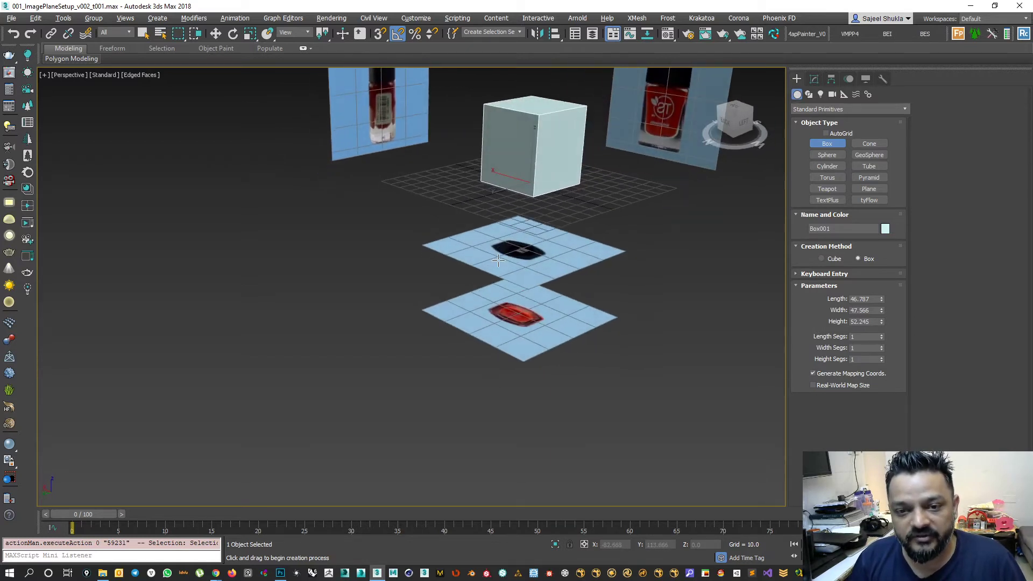
{"action": "scroll", "coordinate": [539, 189], "scroll_direction": "up", "scroll_amount": 2}
{"action": "key", "text": "w"}
{"action": "middle_click_drag", "start_coordinate": [557, 223], "coordinate": [584, 242], "text": "alt"}
{"action": "right_click", "coordinate": [584, 238]}
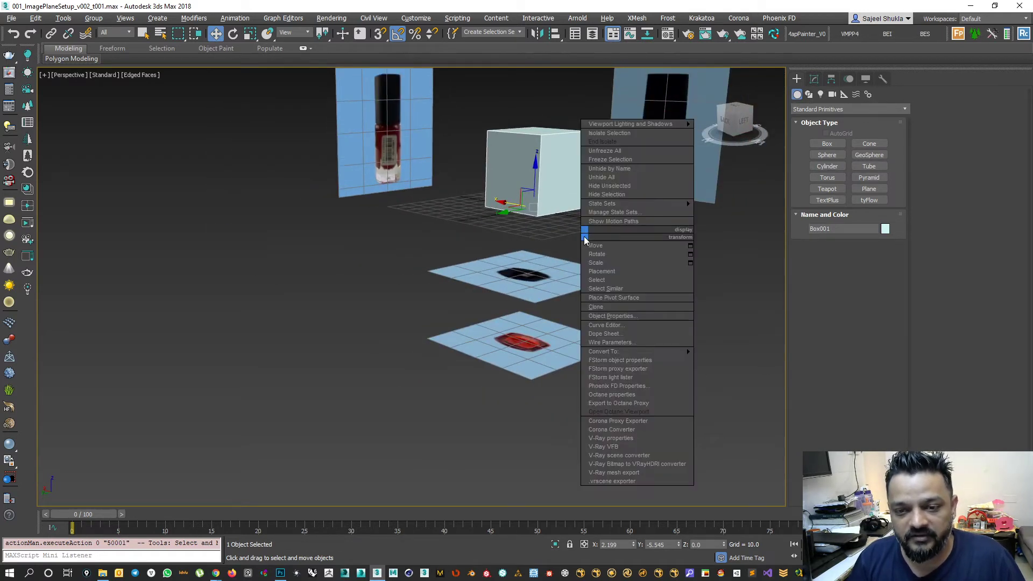
{"action": "left_click", "coordinate": [598, 137]}
Set the box's X and Y positions to 0 to center it on the grid origin.
{"action": "scroll", "coordinate": [591, 272], "scroll_direction": "down", "scroll_amount": 5}
{"action": "middle_click_drag", "start_coordinate": [559, 371], "coordinate": [561, 314], "text": "alt"}
{"action": "scroll", "coordinate": [560, 315], "scroll_direction": "down", "scroll_amount": 2}
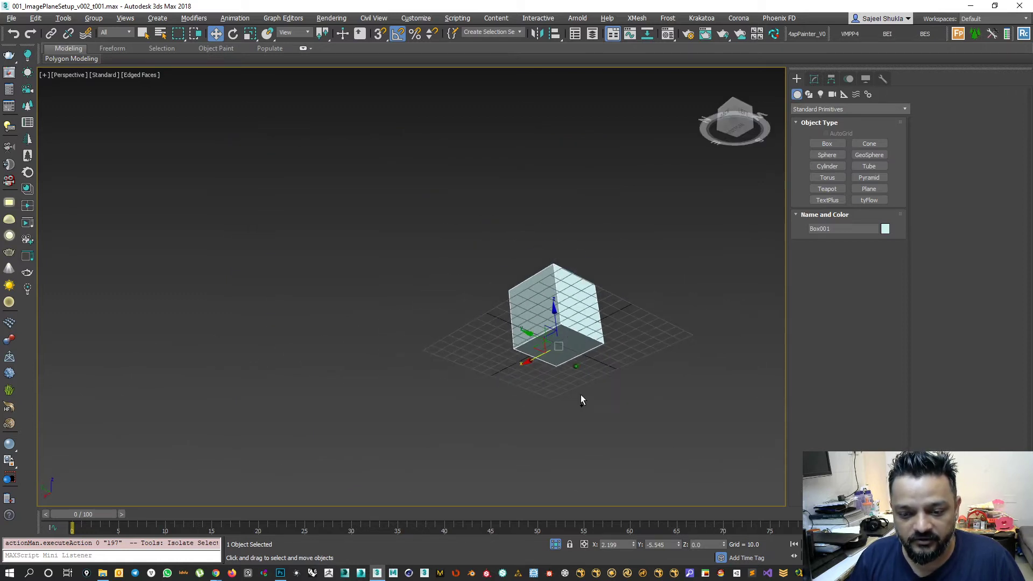
{"action": "key", "text": "w"}
{"action": "right_click", "coordinate": [633, 545]}
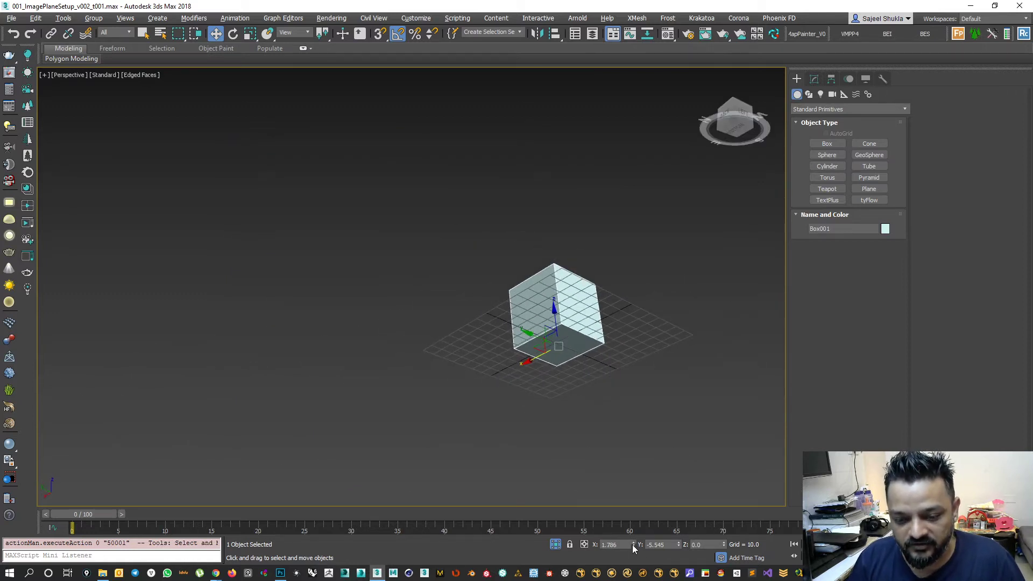
{"action": "right_click", "coordinate": [678, 545]}
{"action": "middle_click_drag", "start_coordinate": [520, 291], "coordinate": [554, 336], "text": "alt"}
{"action": "scroll", "coordinate": [509, 361], "scroll_direction": "up", "scroll_amount": 5}
{"action": "mouse_move", "coordinate": [565, 336]}
{"action": "left_mouse_down"}
{"action": "mouse_move", "coordinate": [558, 328]}
{"action": "mouse_move", "coordinate": [552, 344]}
{"action": "left_mouse_up"}
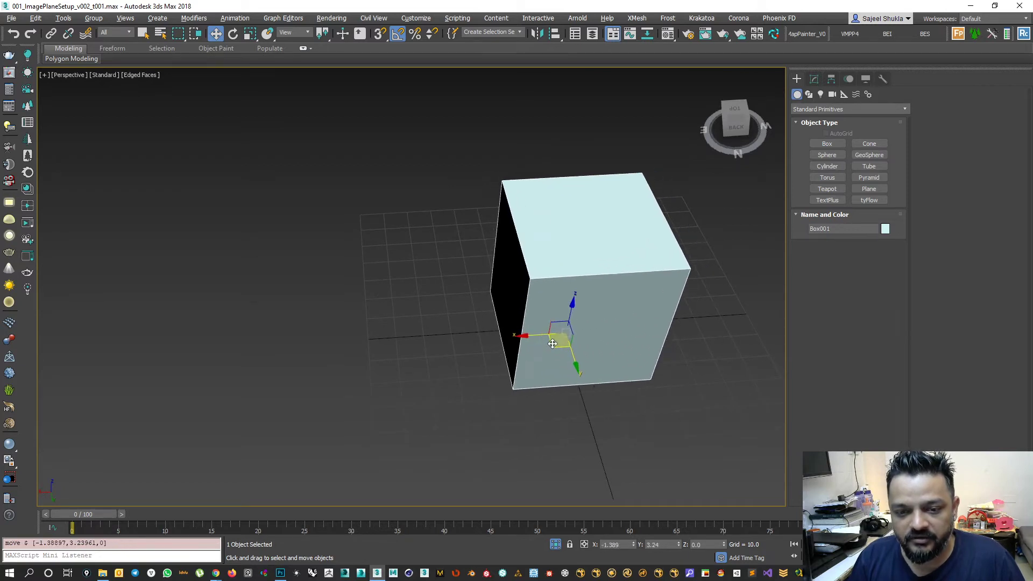
{"action": "key", "text": "ctrl+z"}
Display the isolated box in the four-viewport layout.
{"action": "middle_click_drag", "start_coordinate": [533, 375], "coordinate": [488, 372], "text": "alt"}
{"action": "scroll", "coordinate": [505, 370], "scroll_direction": "down", "scroll_amount": 4}
{"action": "scroll", "coordinate": [489, 371], "scroll_direction": "up", "scroll_amount": 4}
{"action": "key", "text": "alt+w"}
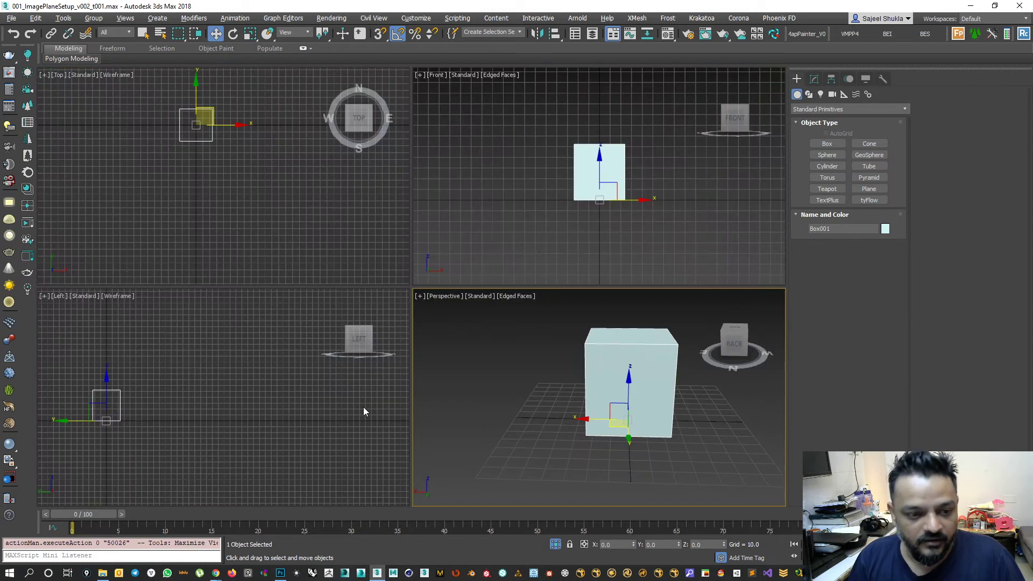
Lower the box about 21.5 units along Z so it extends below the ground grid.
{"action": "right_click", "coordinate": [108, 450]}
{"action": "key", "text": "alt+w"}
{"action": "scroll", "coordinate": [202, 337], "scroll_direction": "up", "scroll_amount": 4}
{"action": "middle_click_drag", "start_coordinate": [154, 308], "coordinate": [267, 333]}
{"action": "scroll", "coordinate": [266, 332], "scroll_direction": "up", "scroll_amount": 3}
{"action": "key", "text": "alt+w"}
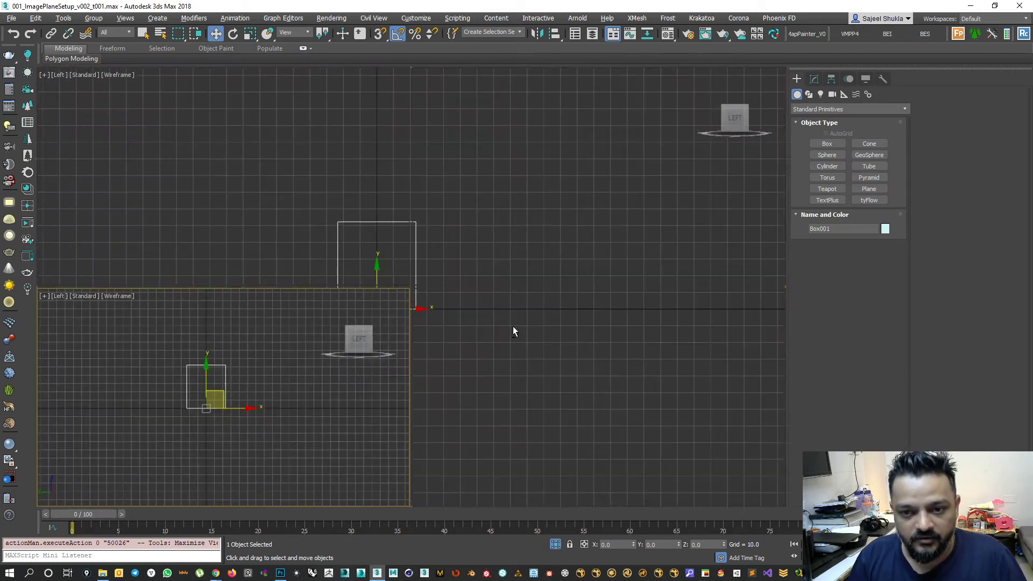
{"action": "left_click_drag", "start_coordinate": [633, 370], "coordinate": [633, 394]}
{"action": "middle_click_drag", "start_coordinate": [618, 439], "coordinate": [579, 421], "text": "alt"}
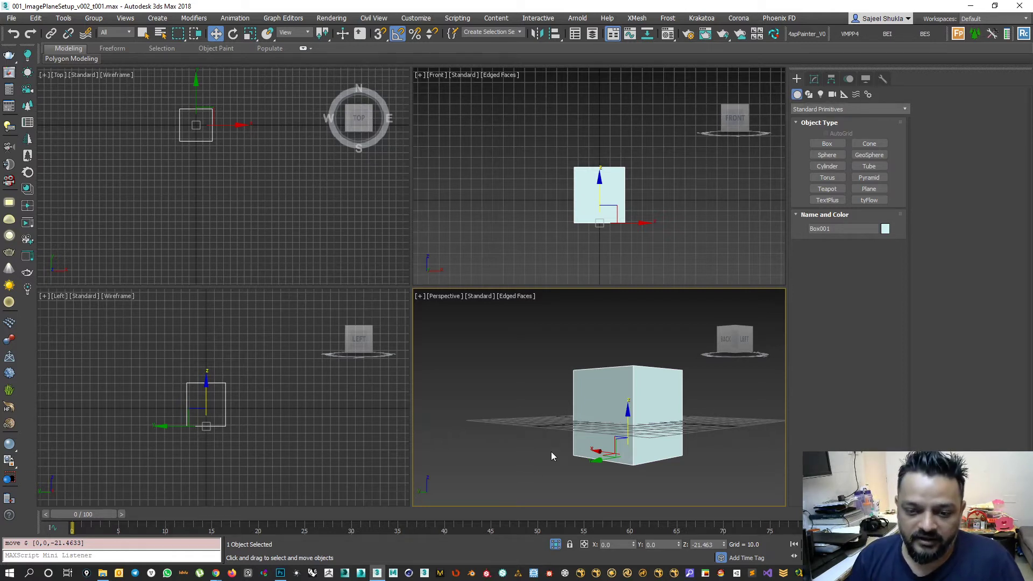
Create a ground plane about 170.3 long and 200.8 wide around the box, with 253 length and 176 width segments.
{"action": "left_click", "coordinate": [868, 189]}
{"action": "middle_click_drag", "start_coordinate": [566, 406], "coordinate": [496, 332], "text": "alt"}
{"action": "left_click_drag", "start_coordinate": [502, 325], "coordinate": [704, 444]}
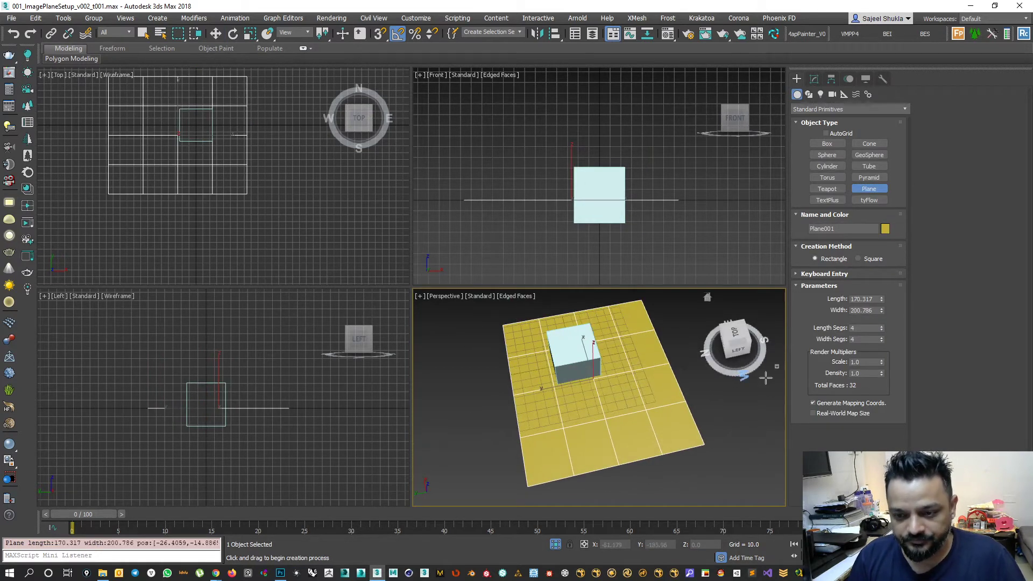
{"action": "left_click_drag", "start_coordinate": [881, 327], "coordinate": [882, 193]}
{"action": "middle_click_drag", "start_coordinate": [613, 417], "coordinate": [648, 395], "text": "alt"}
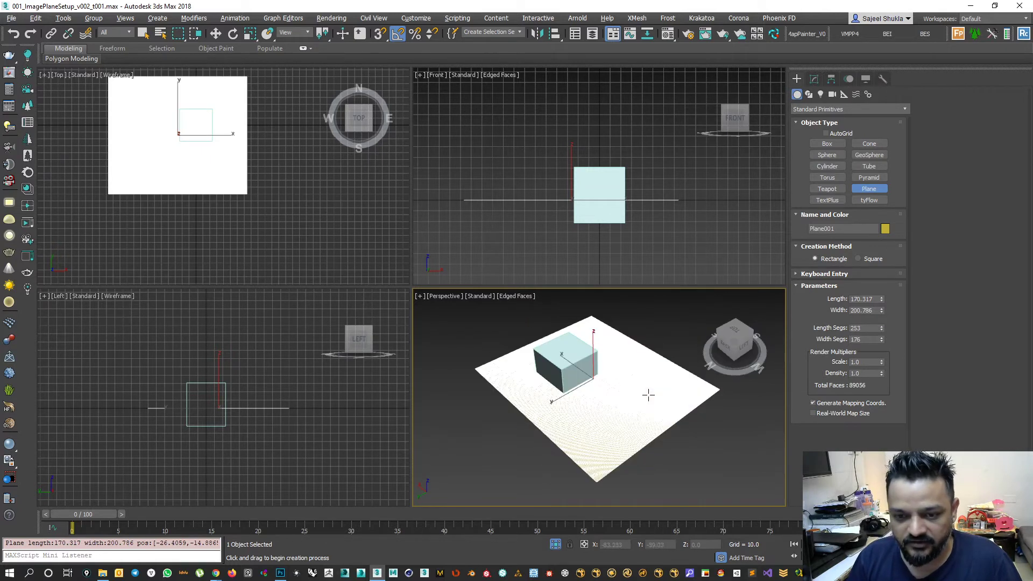
Apply a Noise modifier to the plane and enable Fractal with a roughness of 0.45.
{"action": "left_click", "coordinate": [814, 80]}
{"action": "left_click", "coordinate": [838, 111]}
{"action": "key", "text": "n"}
{"action": "key", "text": "Return"}
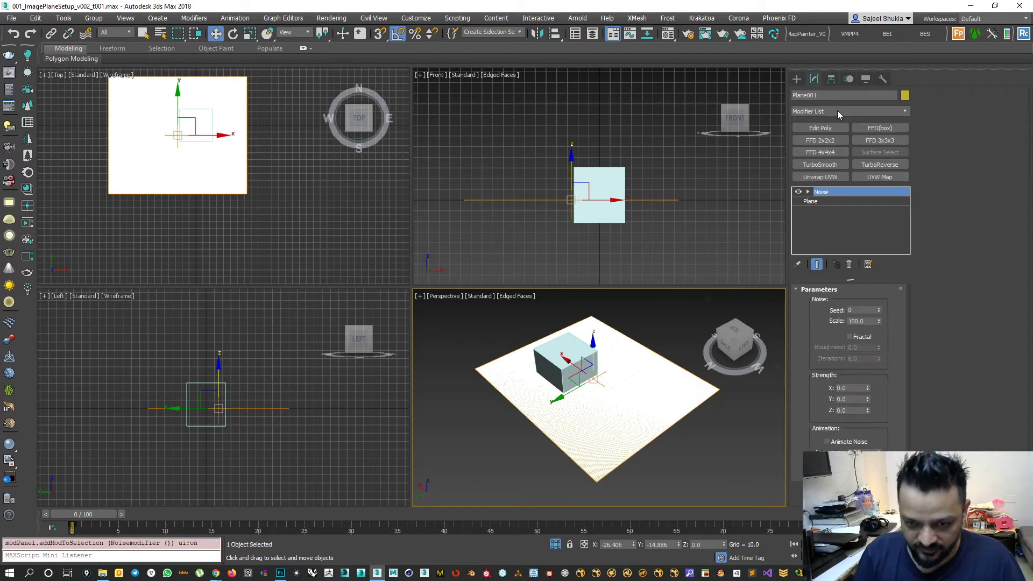
{"action": "left_click", "coordinate": [850, 336]}
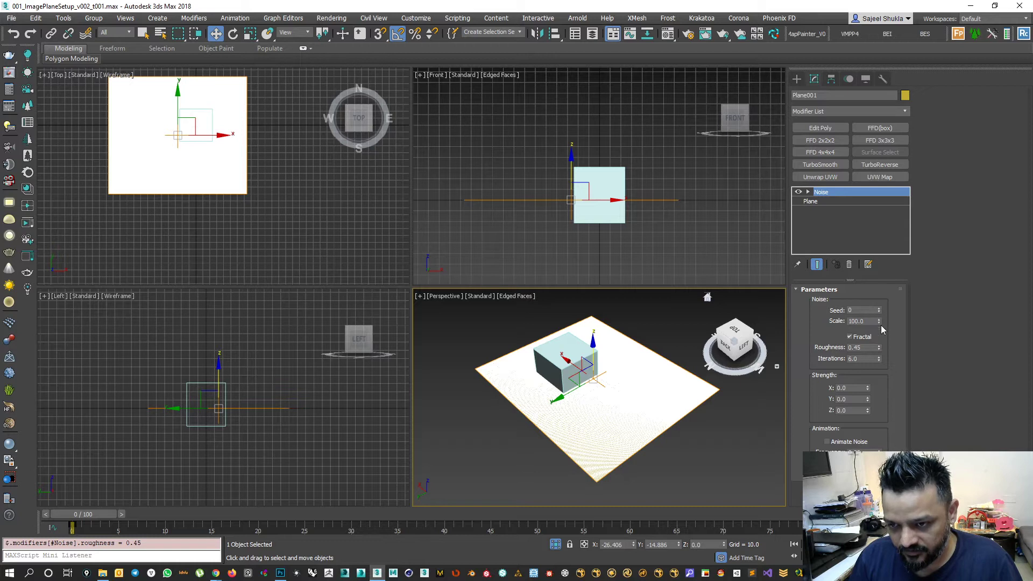
Set the Noise strength to X 1.84, Y 0.71 and Z 0.89.
{"action": "left_click_drag", "start_coordinate": [870, 385], "coordinate": [871, 363]}
{"action": "left_click_drag", "start_coordinate": [871, 411], "coordinate": [871, 399]}
{"action": "middle_click_drag", "start_coordinate": [597, 420], "coordinate": [596, 380], "text": "alt"}
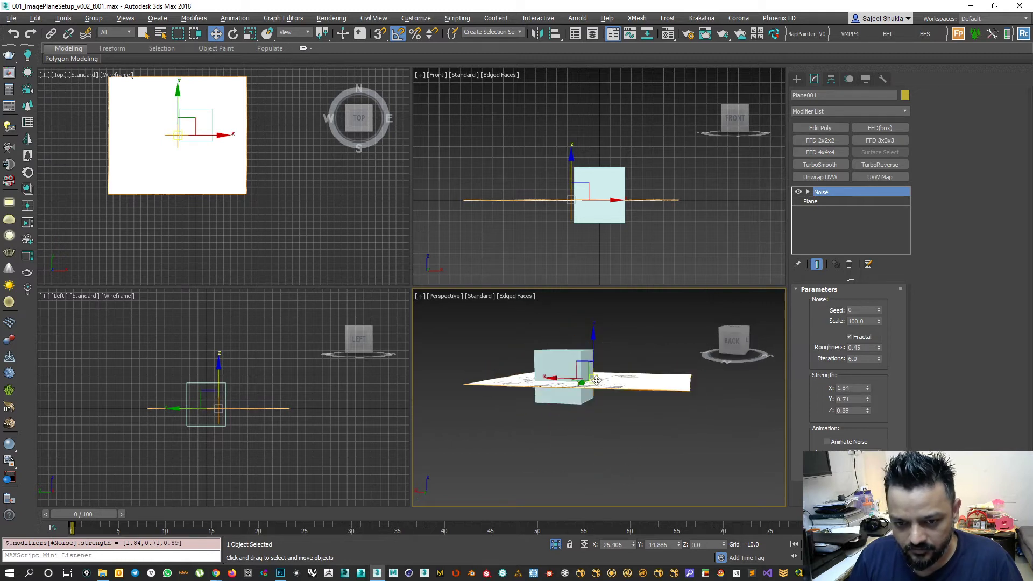
{"action": "scroll", "coordinate": [597, 380], "scroll_direction": "up", "scroll_amount": 5}
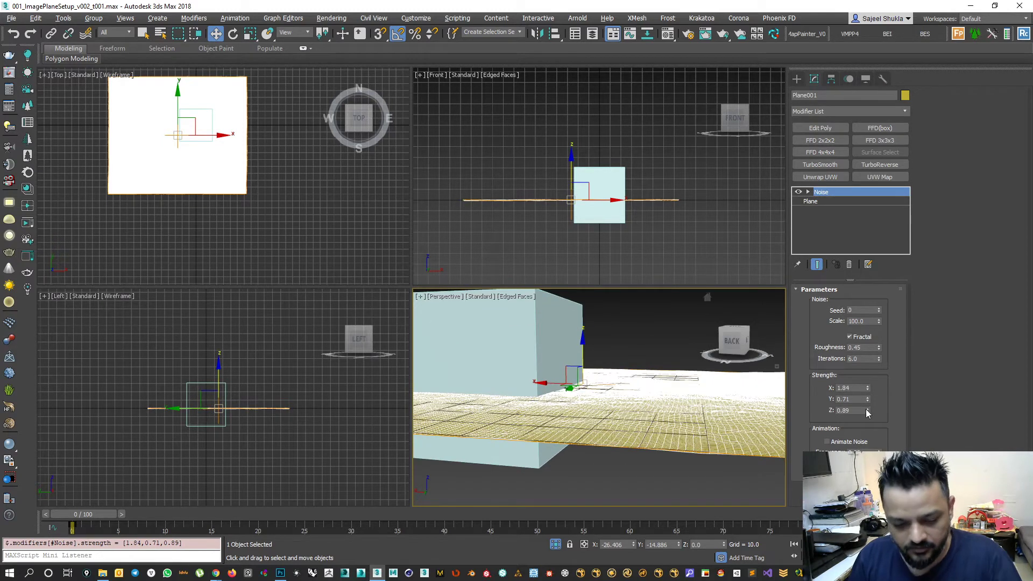
Turn off edged faces in the Perspective view and raise the Noise strength to X 2.815 and Y 3.05, with a stronger Z.
{"action": "key", "text": "F4"}
{"action": "left_click_drag", "start_coordinate": [868, 387], "coordinate": [870, 359]}
{"action": "left_click_drag", "start_coordinate": [868, 408], "coordinate": [872, 390]}
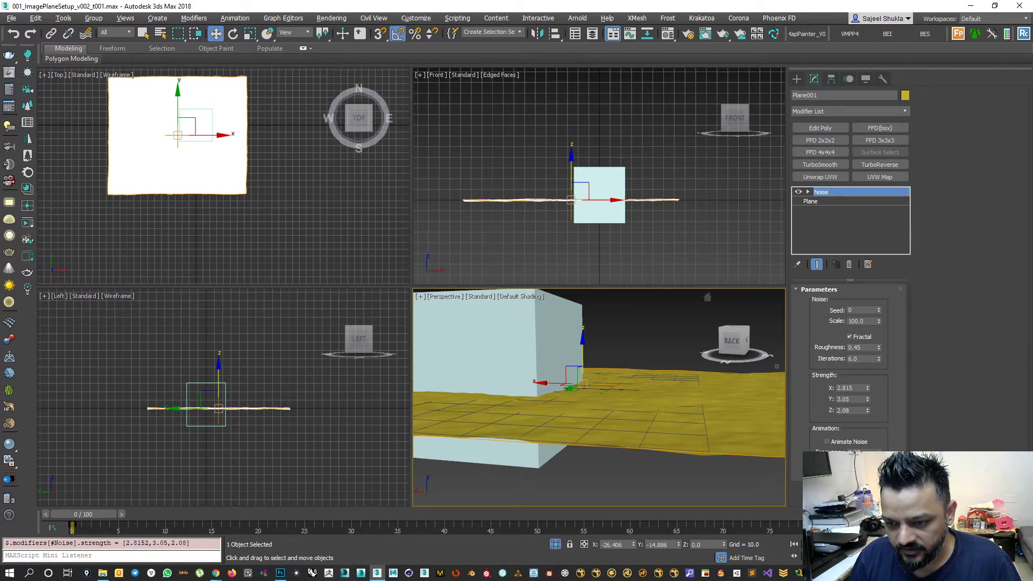
{"action": "left_click_drag", "start_coordinate": [869, 409], "coordinate": [879, 298]}
Move the box across the uneven plane to about X -84, Y 7, and sink it to about Z -28.8.
{"action": "middle_click_drag", "start_coordinate": [533, 358], "coordinate": [471, 395], "text": "alt"}
{"action": "scroll", "coordinate": [471, 395], "scroll_direction": "down", "scroll_amount": 4}
{"action": "middle_click_drag", "start_coordinate": [560, 417], "coordinate": [538, 388], "text": "alt"}
{"action": "left_click", "coordinate": [527, 407]}
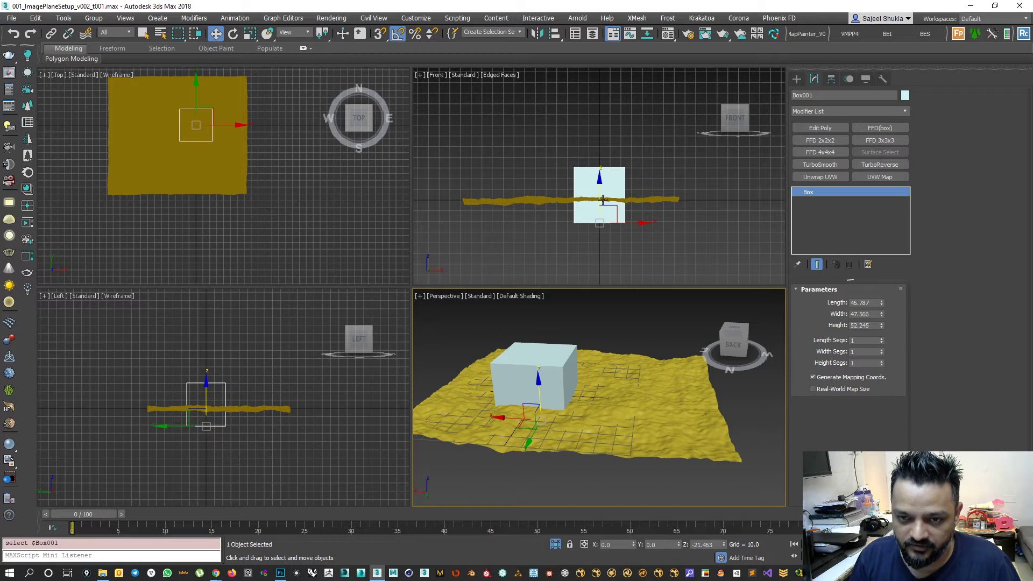
{"action": "left_click_drag", "start_coordinate": [532, 386], "coordinate": [651, 418]}
{"action": "left_click_drag", "start_coordinate": [658, 376], "coordinate": [666, 406]}
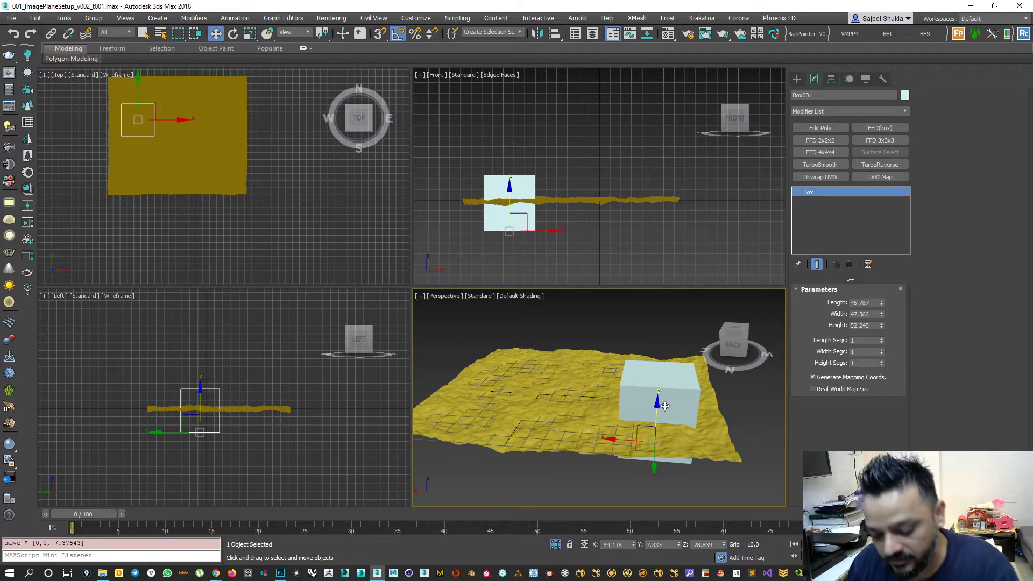
Delete the uneven noise plane and reselect the box.
{"action": "left_click", "coordinate": [610, 201]}
{"action": "key", "text": "Delete"}
{"action": "left_click", "coordinate": [155, 128]}
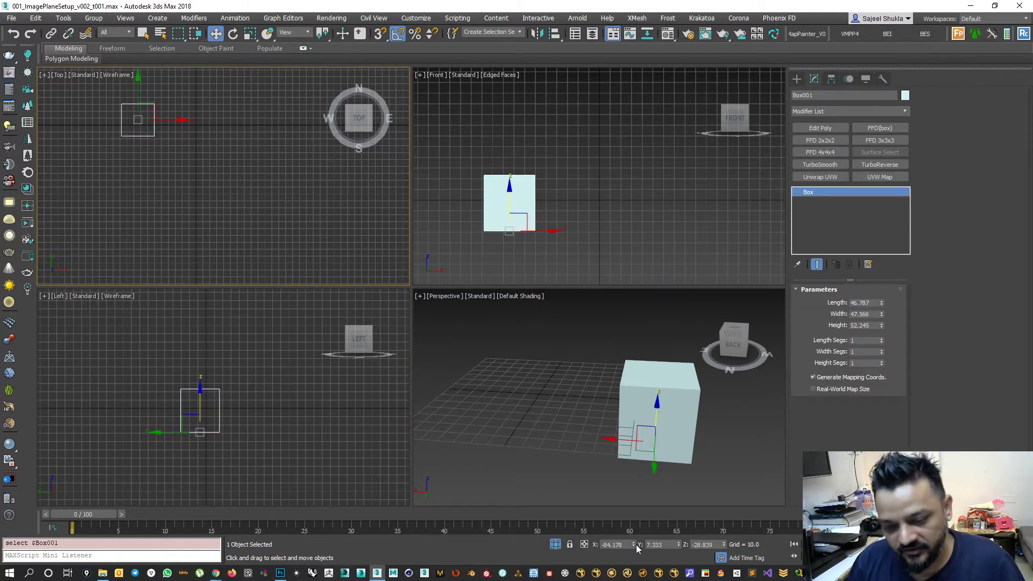
Reset the box's X, Y and Z positions to 0 and show it in the maximized Perspective view.
{"action": "right_click", "coordinate": [633, 545]}
{"action": "right_click", "coordinate": [679, 545]}
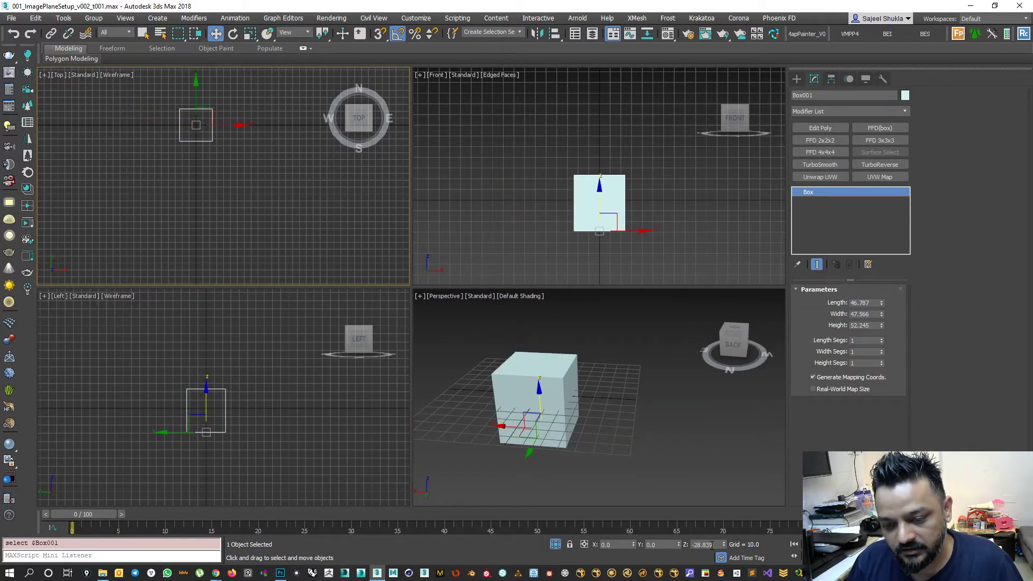
{"action": "right_click", "coordinate": [724, 545]}
{"action": "middle_click_drag", "start_coordinate": [543, 404], "coordinate": [582, 391], "text": "alt"}
{"action": "scroll", "coordinate": [575, 387], "scroll_direction": "up", "scroll_amount": 3}
{"action": "key", "text": "alt+w"}
{"action": "scroll", "coordinate": [487, 355], "scroll_direction": "down", "scroll_amount": 5}
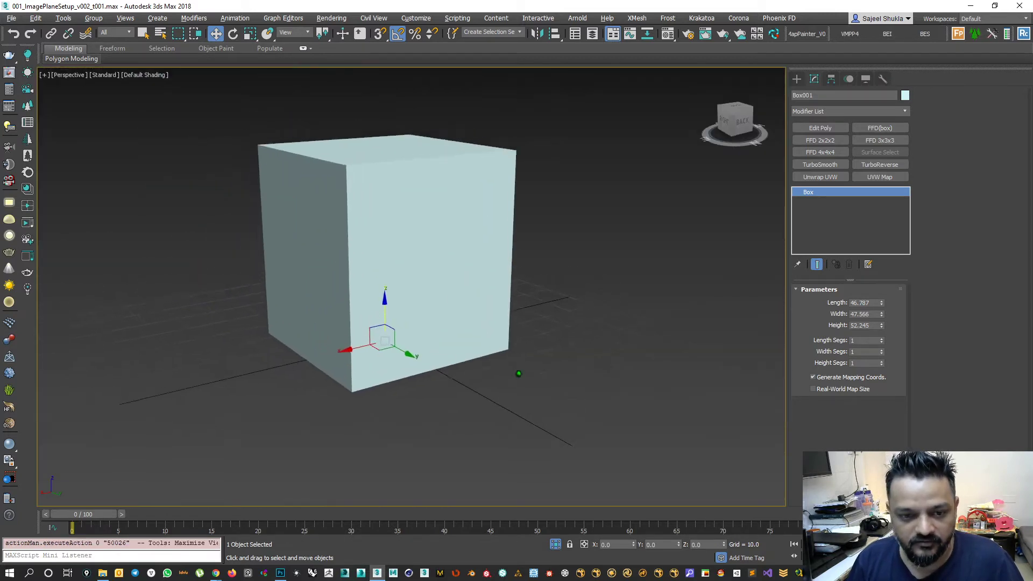
{"action": "middle_click_drag", "start_coordinate": [428, 282], "coordinate": [365, 245], "text": "alt"}
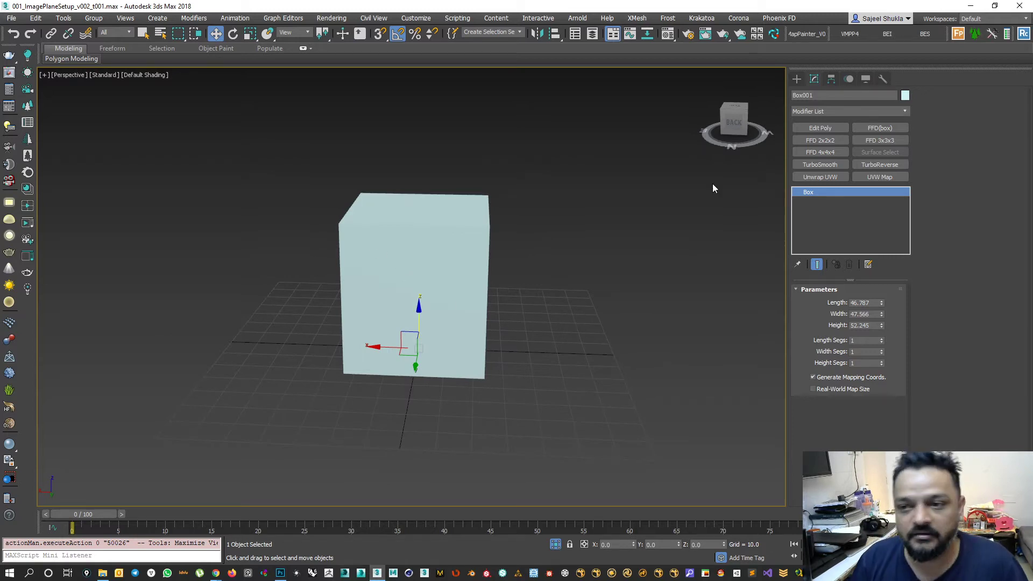
Move the box in the Top view to X 23.831, Y 23.406 so that its lower-left corner sits on the origin.
{"action": "left_click", "coordinate": [831, 78]}
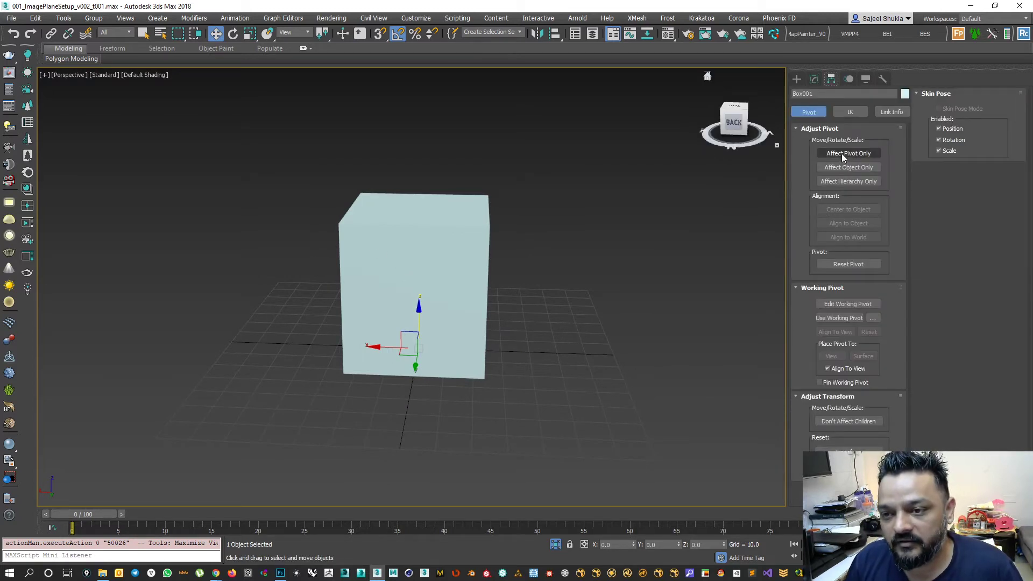
{"action": "key", "text": "alt+w"}
{"action": "middle_click", "coordinate": [218, 163]}
{"action": "key", "text": "alt+w"}
{"action": "scroll", "coordinate": [371, 226], "scroll_direction": "up", "scroll_amount": 6}
{"action": "middle_click_drag", "start_coordinate": [382, 102], "coordinate": [405, 255]}
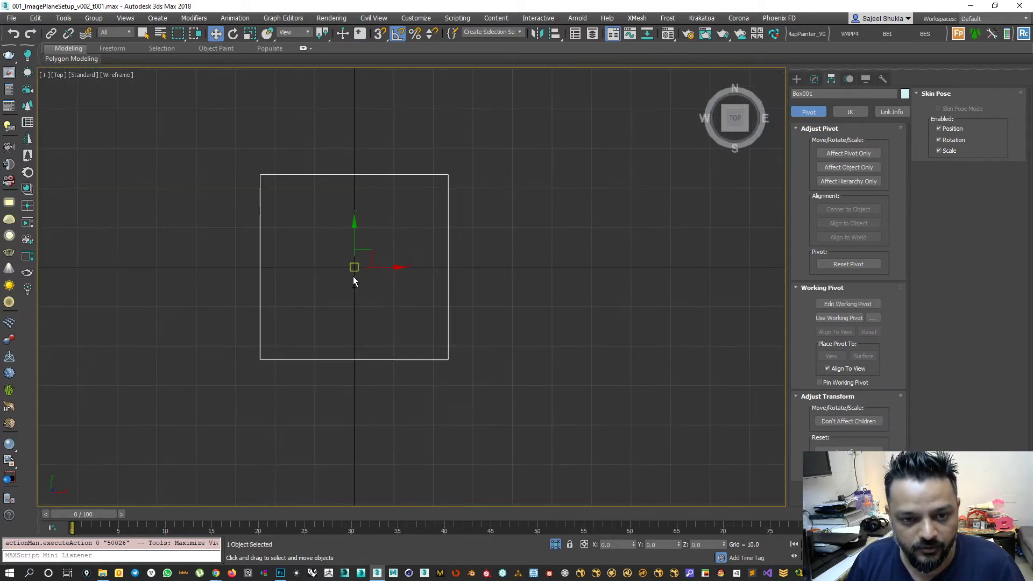
{"action": "left_click_drag", "start_coordinate": [370, 251], "coordinate": [463, 161]}
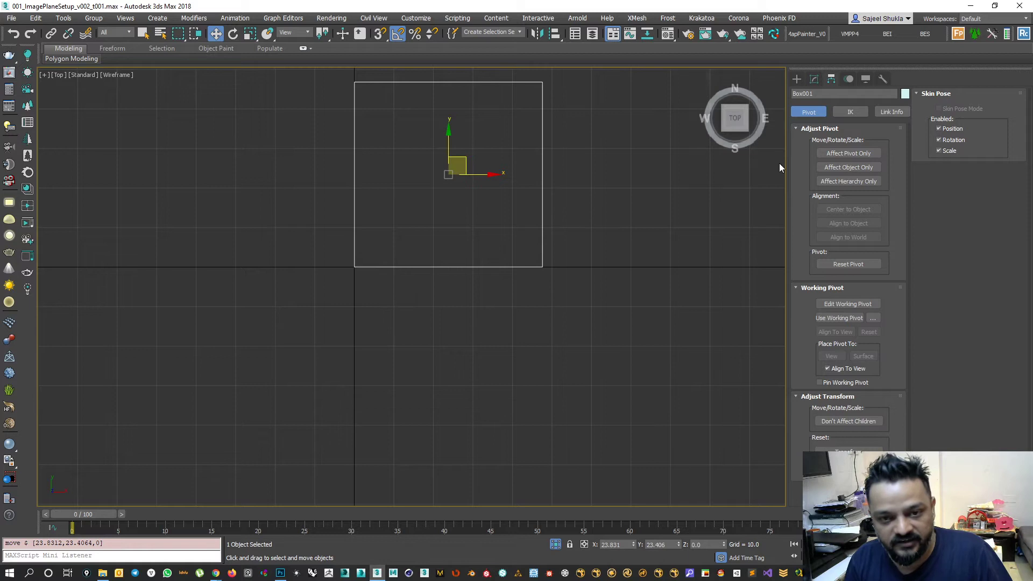
Enable Affect Pivot Only for the box.
{"action": "left_click", "coordinate": [848, 153]}
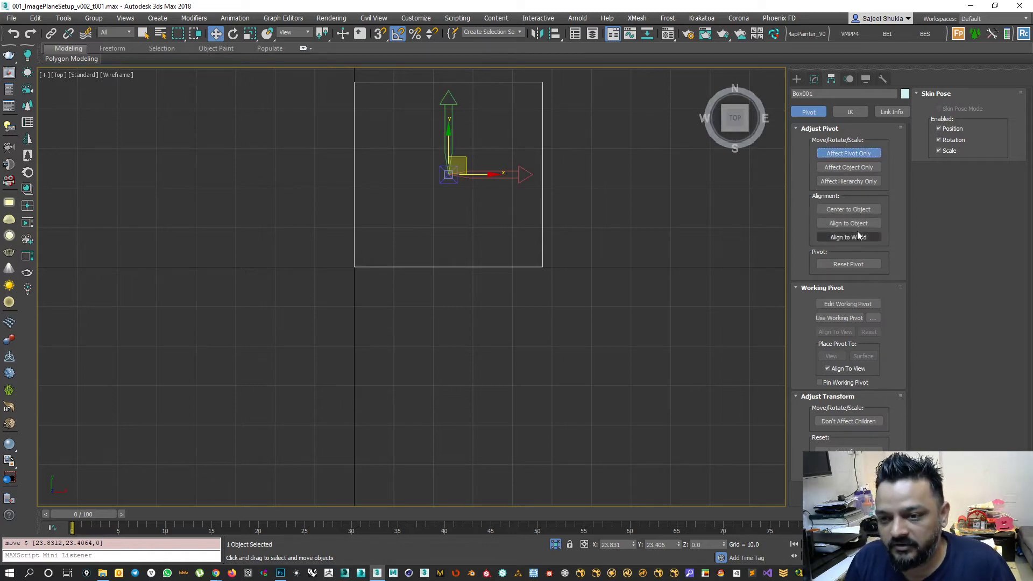
Place the box's pivot at the world origin by zeroing its X and Y coordinates, and return to the perspective view.
{"action": "right_click", "coordinate": [633, 546]}
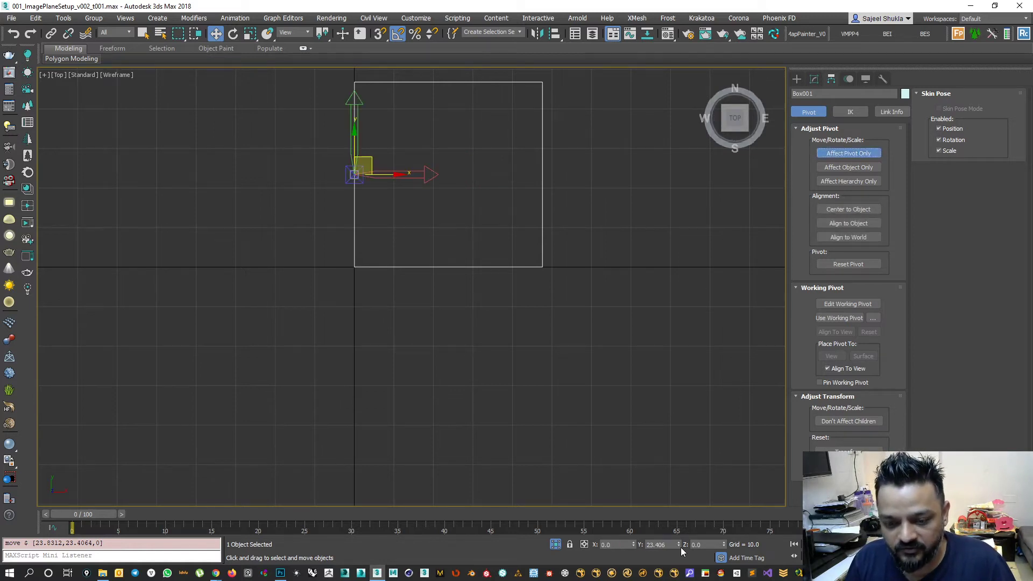
{"action": "right_click", "coordinate": [679, 545]}
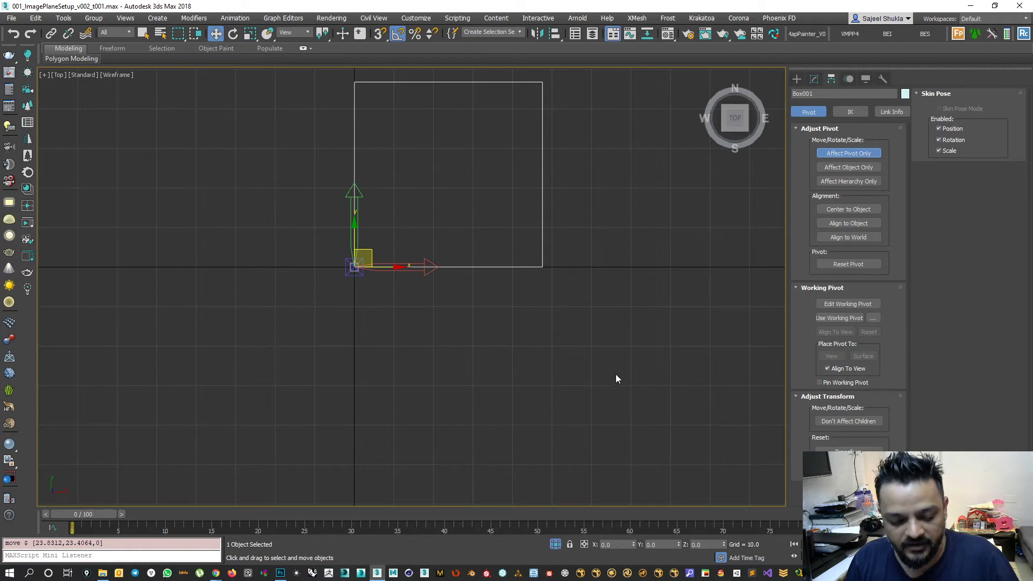
{"action": "key", "text": "alt+w"}
{"action": "right_click", "coordinate": [635, 454]}
{"action": "key", "text": "alt+w"}
{"action": "middle_click_drag", "start_coordinate": [574, 411], "coordinate": [495, 406], "text": "alt"}
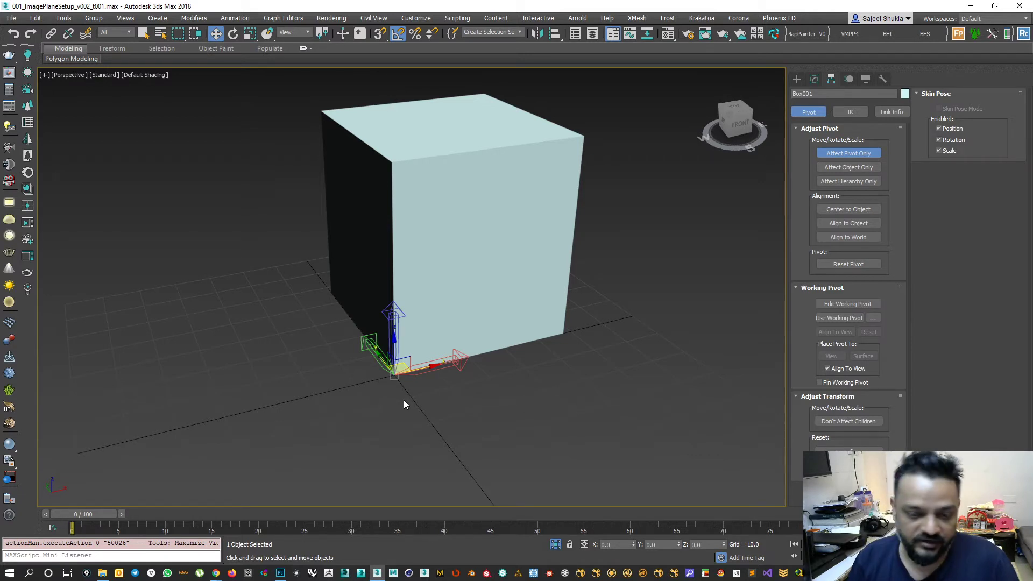
Compare the move, rotate and scale gizmos at the box's corner pivot.
{"action": "key", "text": "e"}
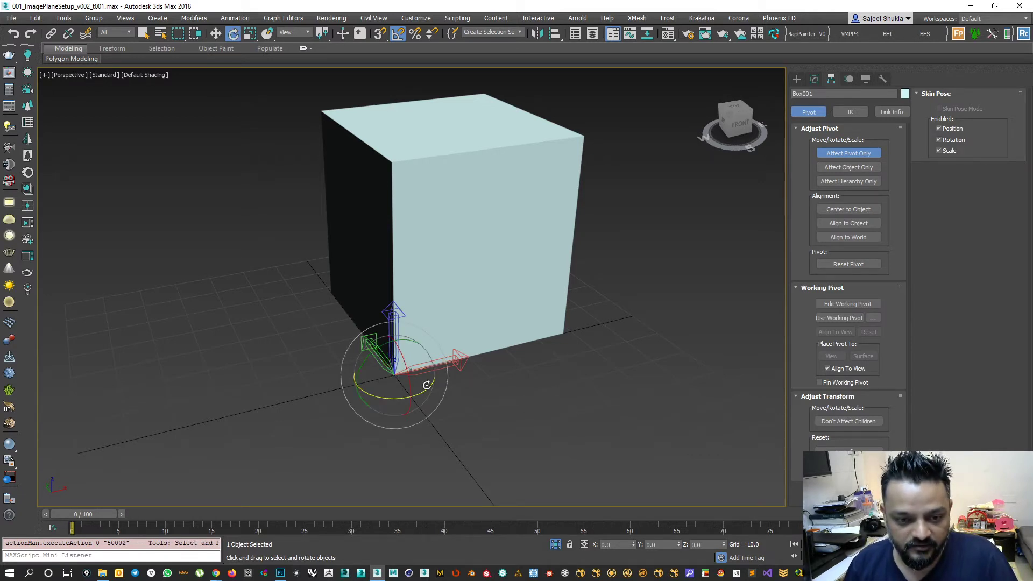
{"action": "key", "text": "r"}
{"action": "key", "text": "e"}
{"action": "middle_click_drag", "start_coordinate": [461, 422], "coordinate": [466, 443], "text": "alt"}
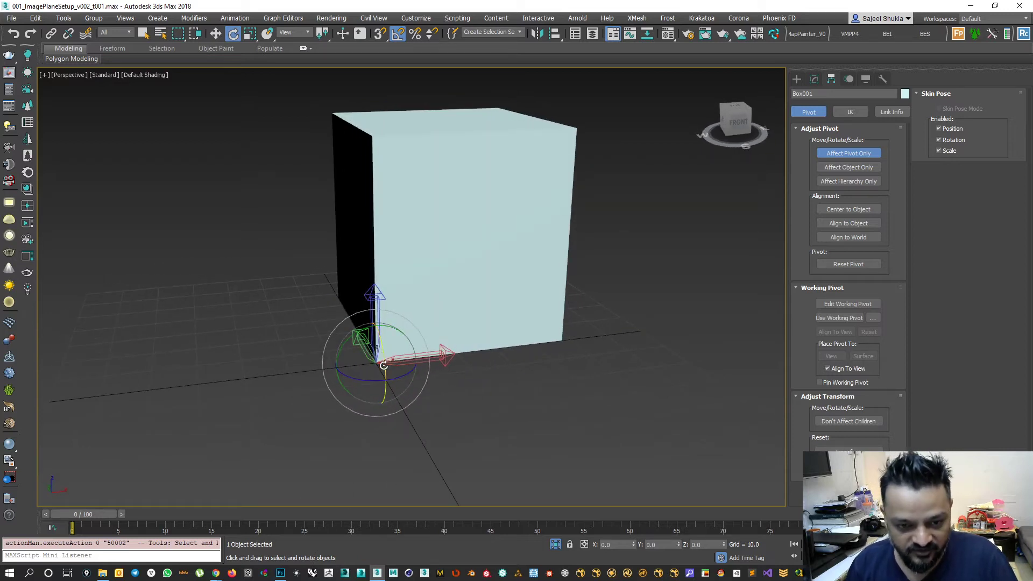
{"action": "key", "text": "w"}
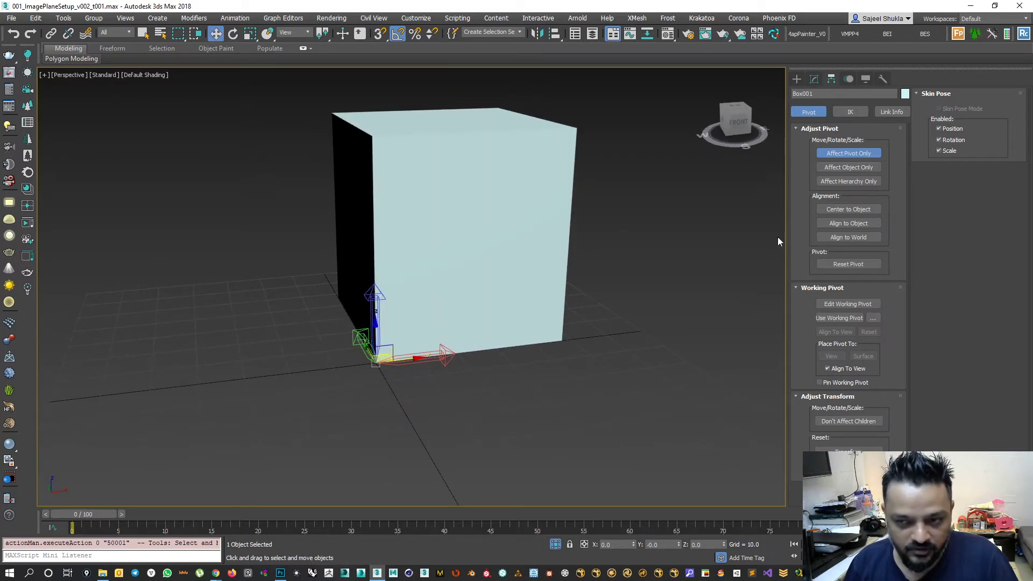
{"action": "key", "text": "e"}
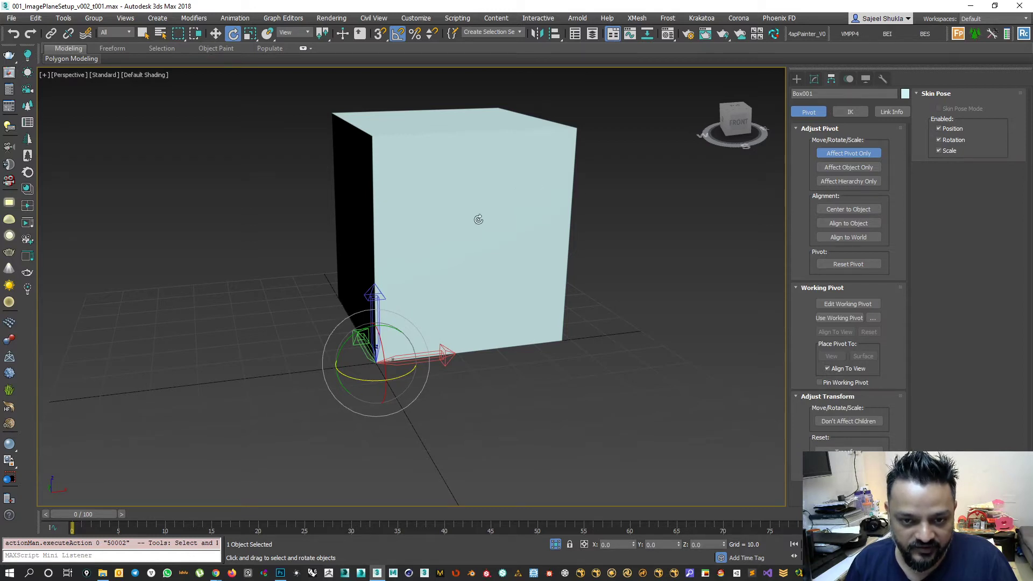
{"action": "key", "text": "r"}
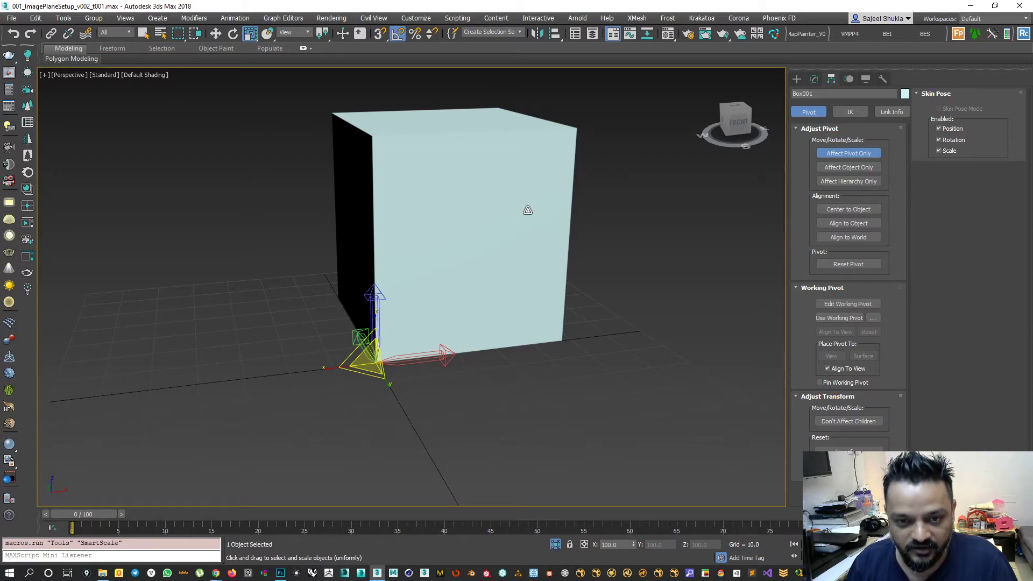
{"action": "key", "text": "e"}
{"action": "key", "text": "w"}
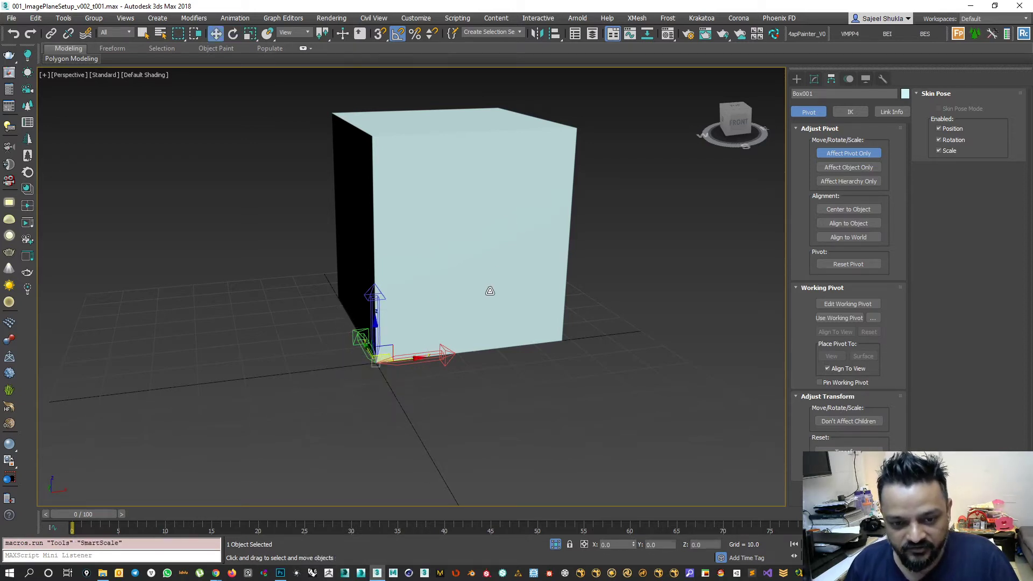
{"action": "key", "text": "e"}
{"action": "key", "text": "w"}
{"action": "key", "text": "e"}
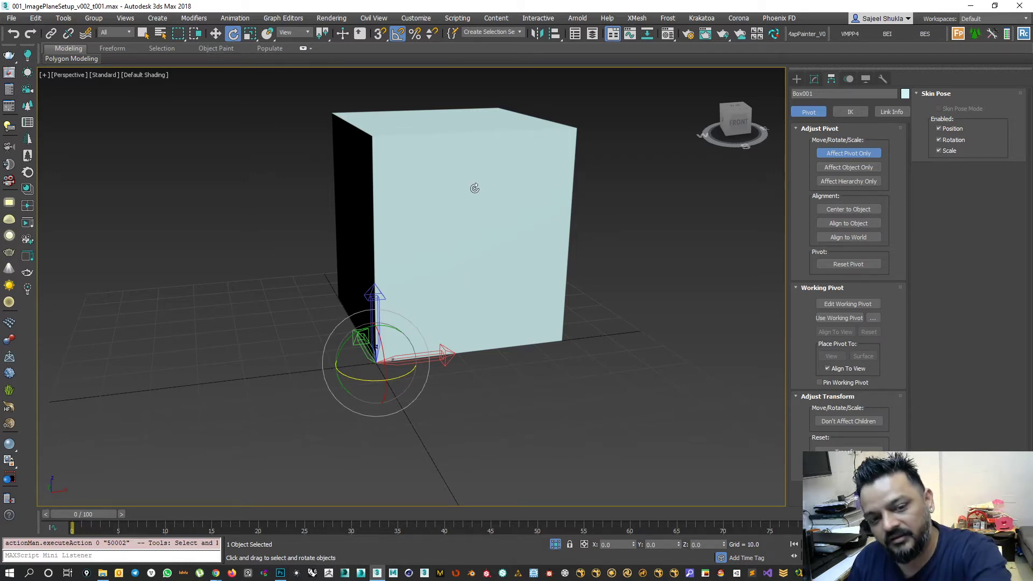
{"action": "key", "text": "w"}
Leave pivot-only editing for the box and switch to the rotate tool.
{"action": "left_click", "coordinate": [849, 154]}
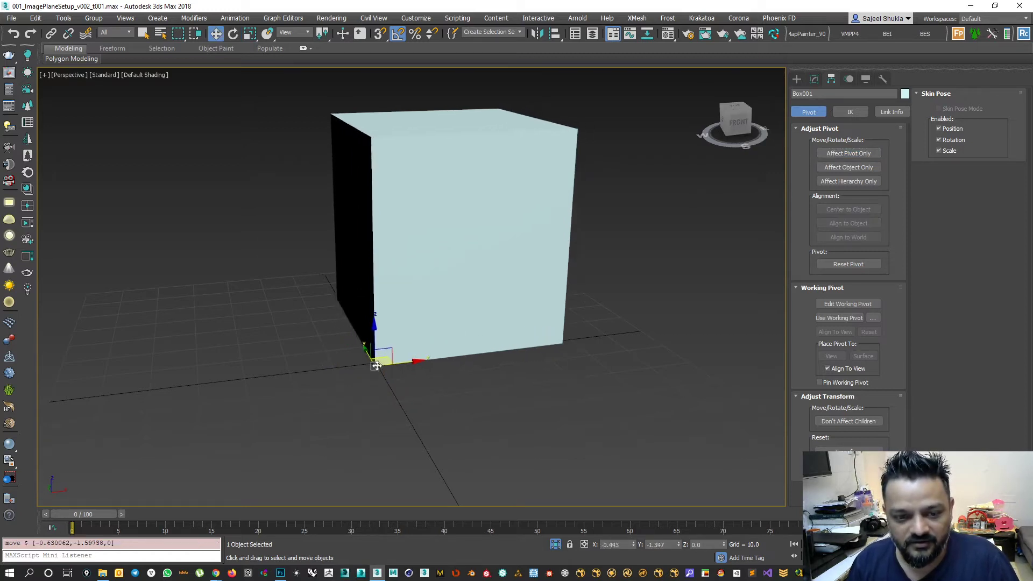
{"action": "key", "text": "e"}
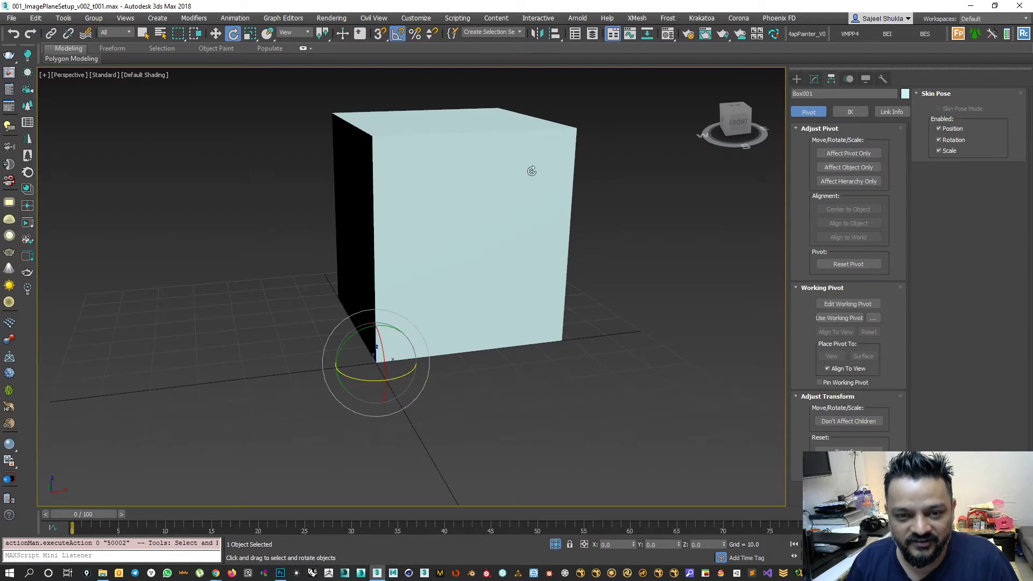
{"action": "middle_click_drag", "start_coordinate": [458, 295], "coordinate": [342, 79], "text": "alt"}
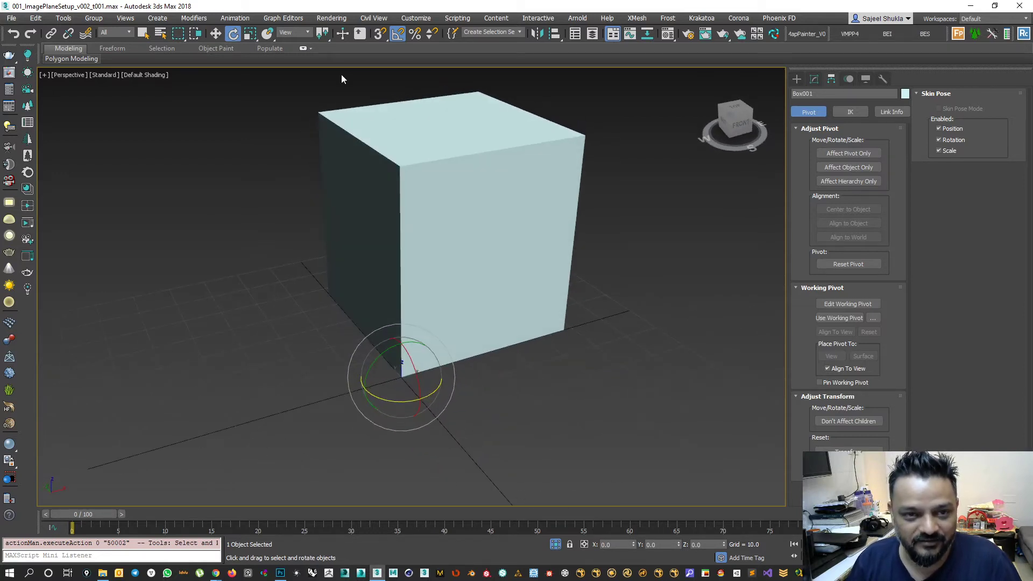
Turn on 3D snapping and add Vertex to the active snap types.
{"action": "left_click", "coordinate": [398, 36]}
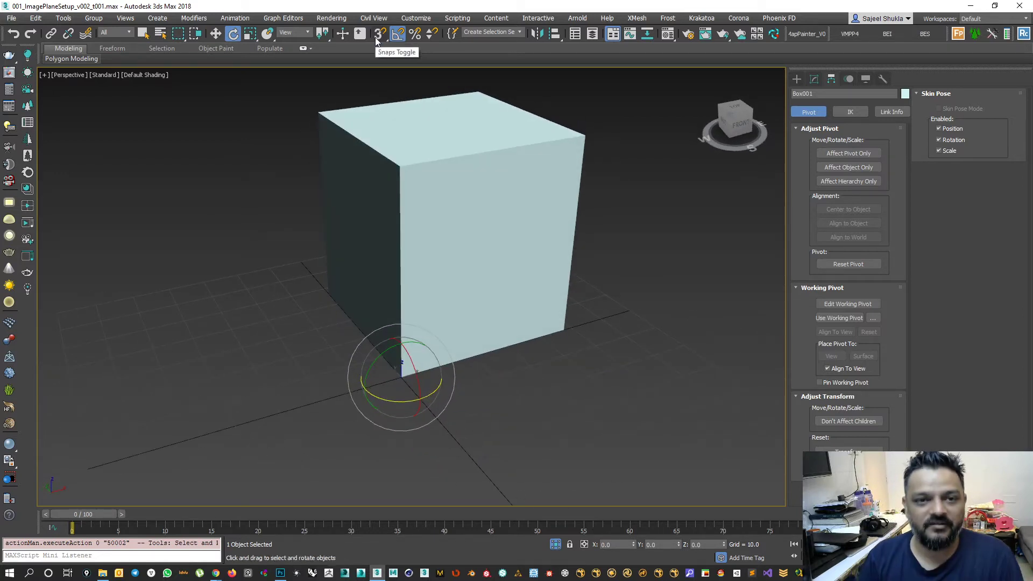
{"action": "right_click", "coordinate": [379, 38]}
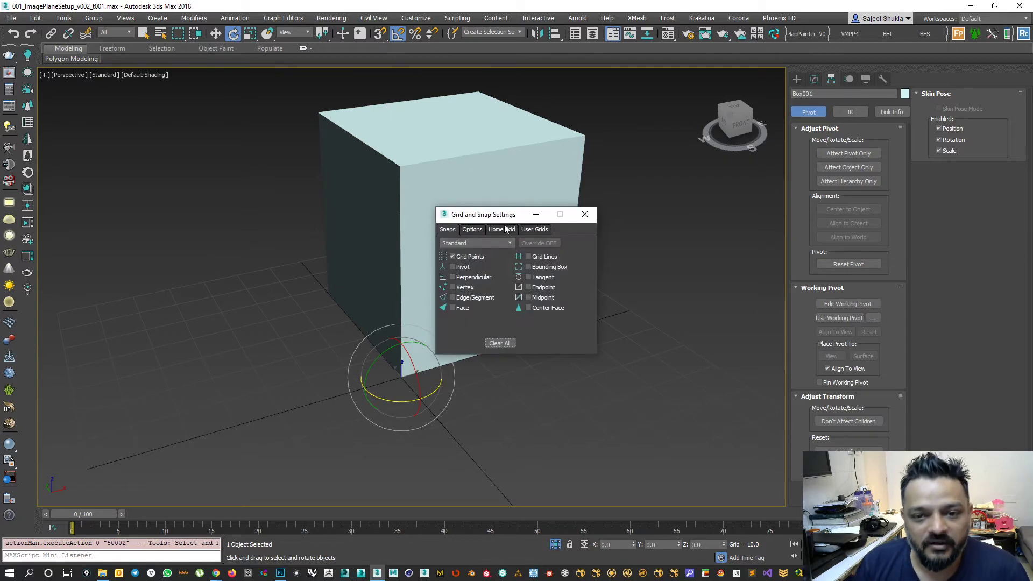
{"action": "left_click", "coordinate": [584, 214]}
{"action": "left_click", "coordinate": [379, 37]}
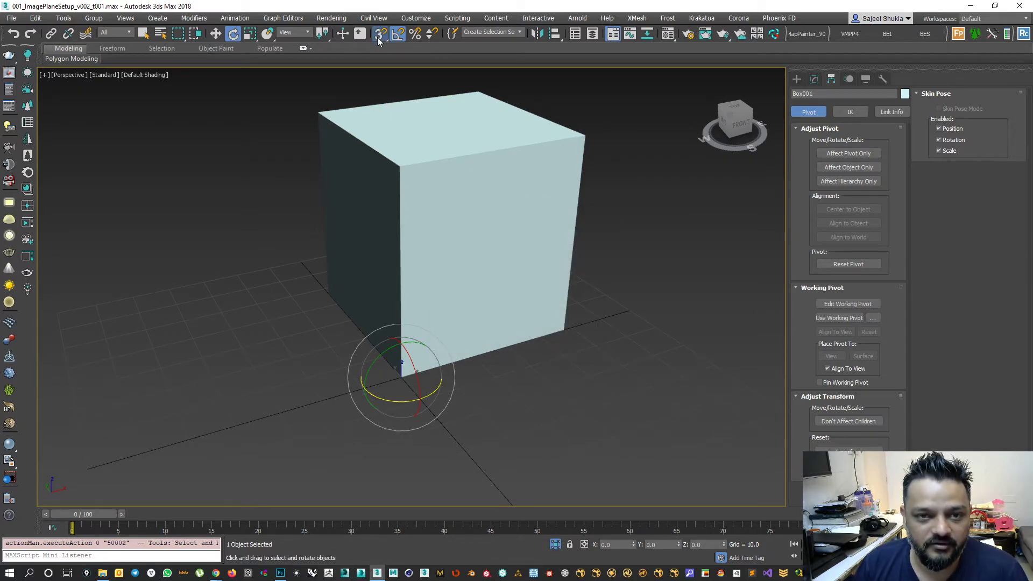
{"action": "right_click", "coordinate": [378, 38]}
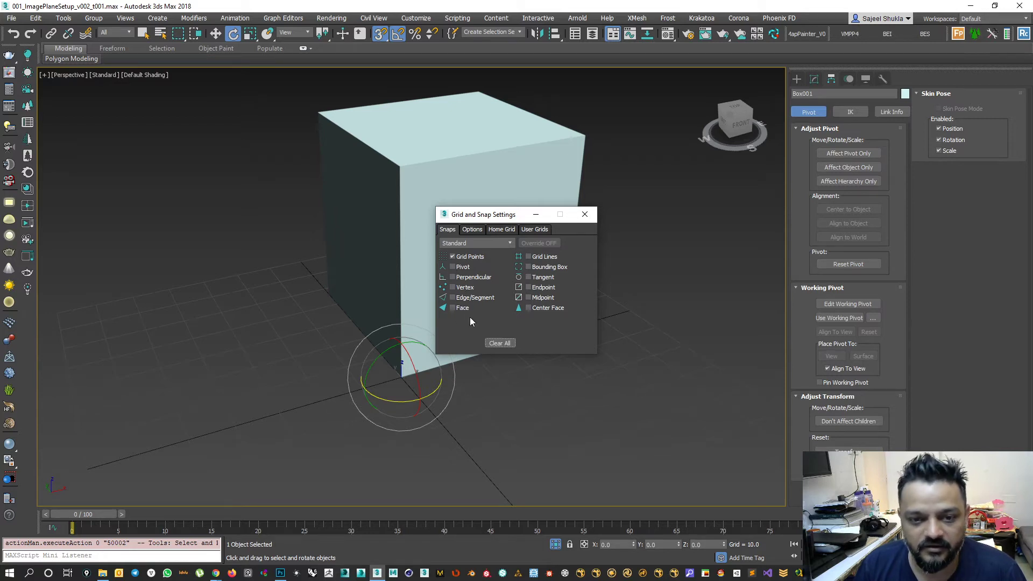
{"action": "left_click", "coordinate": [585, 215]}
{"action": "middle_click_drag", "start_coordinate": [479, 410], "coordinate": [472, 405], "text": "alt"}
{"action": "right_click", "coordinate": [382, 33]}
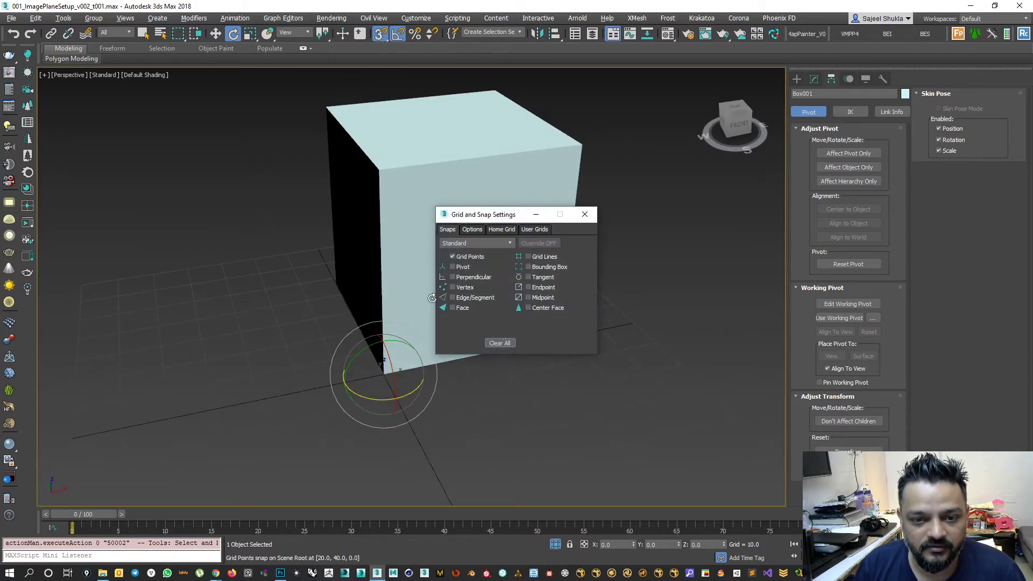
{"action": "left_click", "coordinate": [452, 287]}
{"action": "left_click", "coordinate": [585, 215]}
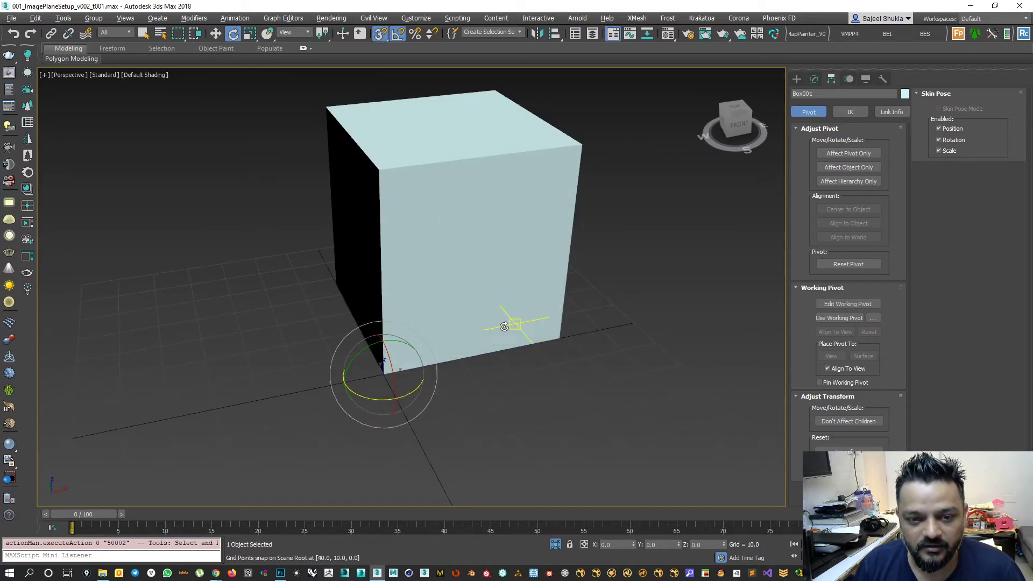
Clone the box twice in a row along X, snapping each clone's corner pivot to the previous box's adjacent bottom vertex.
{"action": "key", "text": "w"}
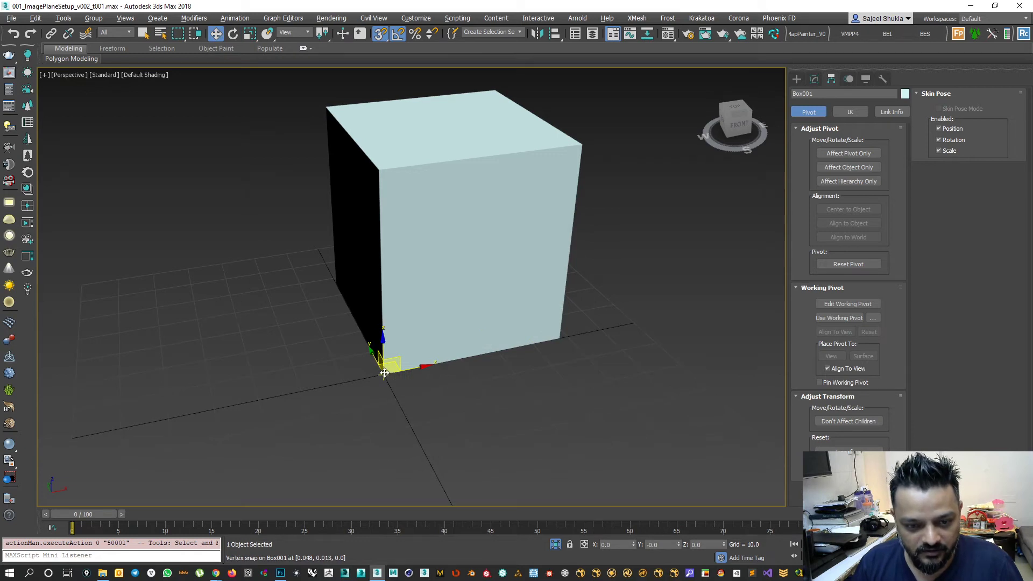
{"action": "mouse_move", "coordinate": [385, 373]}
{"action": "left_mouse_down", "text": "shift"}
{"action": "mouse_move", "coordinate": [461, 349]}
{"action": "mouse_move", "coordinate": [572, 336]}
{"action": "mouse_move", "coordinate": [560, 338]}
{"action": "left_mouse_up", "text": "shift"}
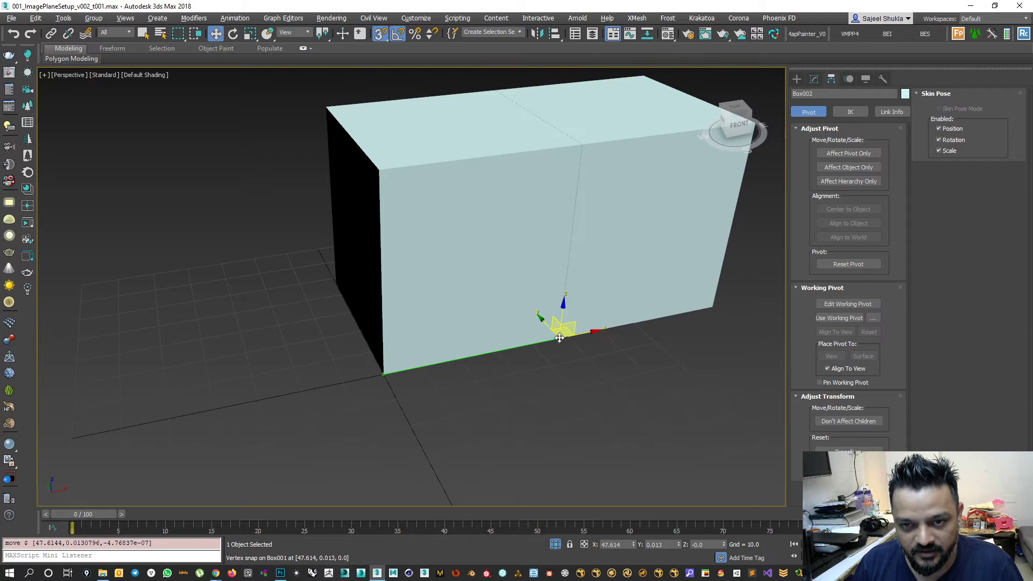
{"action": "left_click_drag", "start_coordinate": [537, 402], "coordinate": [537, 402], "text": "shift"}
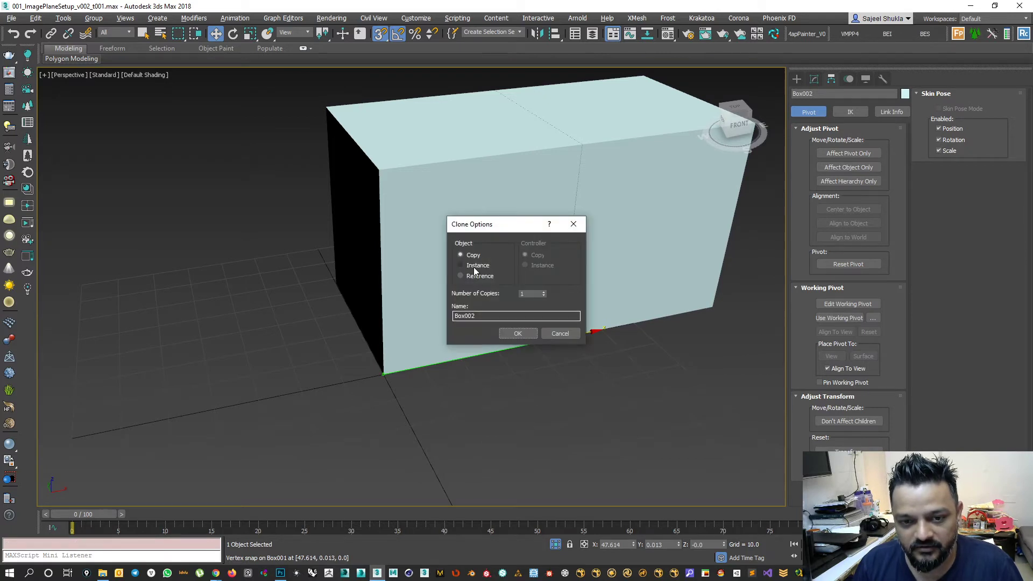
{"action": "left_click", "coordinate": [515, 334]}
{"action": "scroll", "coordinate": [595, 350], "scroll_direction": "down", "scroll_amount": 5}
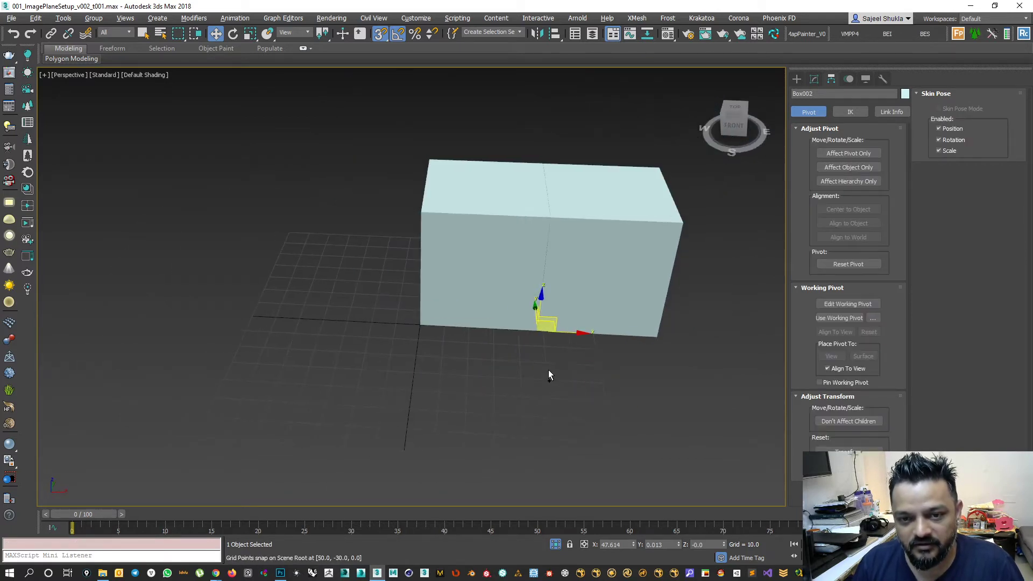
{"action": "mouse_move", "coordinate": [507, 348]}
{"action": "left_mouse_down", "text": "shift"}
{"action": "mouse_move", "coordinate": [623, 336]}
{"action": "mouse_move", "coordinate": [627, 352]}
{"action": "left_mouse_up", "text": "shift"}
{"action": "left_click", "coordinate": [518, 334]}
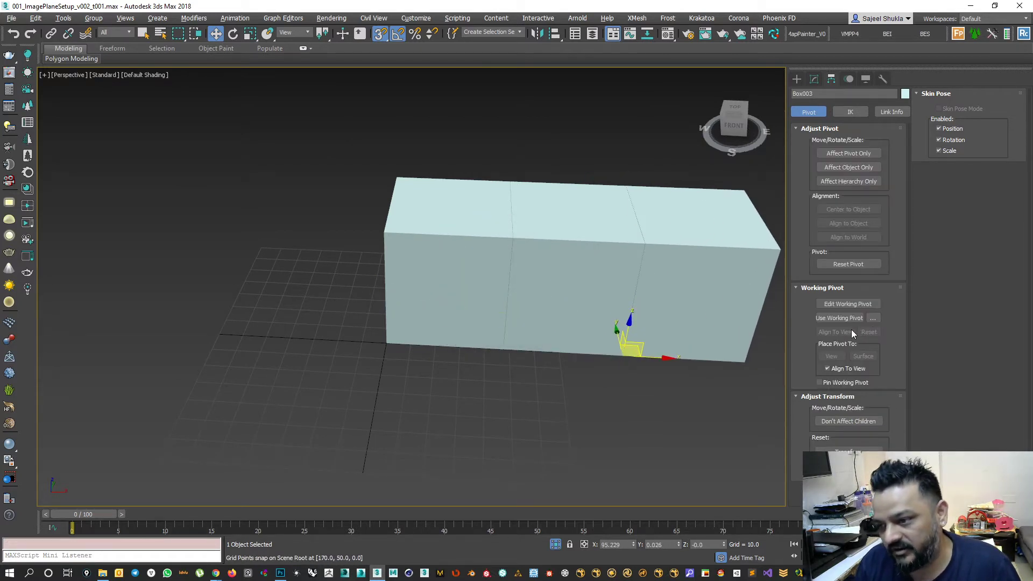
Turn off 3D snapping and check the row of boxes against the ground grid.
{"action": "key", "text": "w"}
{"action": "left_click", "coordinate": [382, 37]}
{"action": "middle_click_drag", "start_coordinate": [399, 327], "coordinate": [437, 295], "text": "alt"}
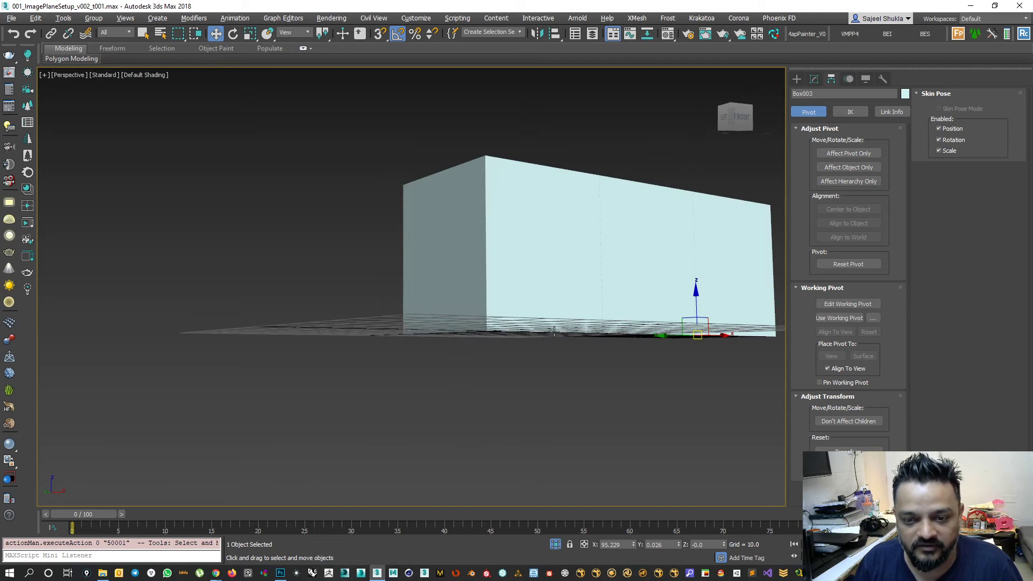
{"action": "scroll", "coordinate": [532, 328], "scroll_direction": "down", "scroll_amount": 4}
{"action": "middle_click_drag", "start_coordinate": [533, 327], "coordinate": [523, 370], "text": "alt"}
{"action": "scroll", "coordinate": [484, 357], "scroll_direction": "up", "scroll_amount": 2}
{"action": "scroll", "coordinate": [484, 357], "scroll_direction": "up", "scroll_amount": 3}
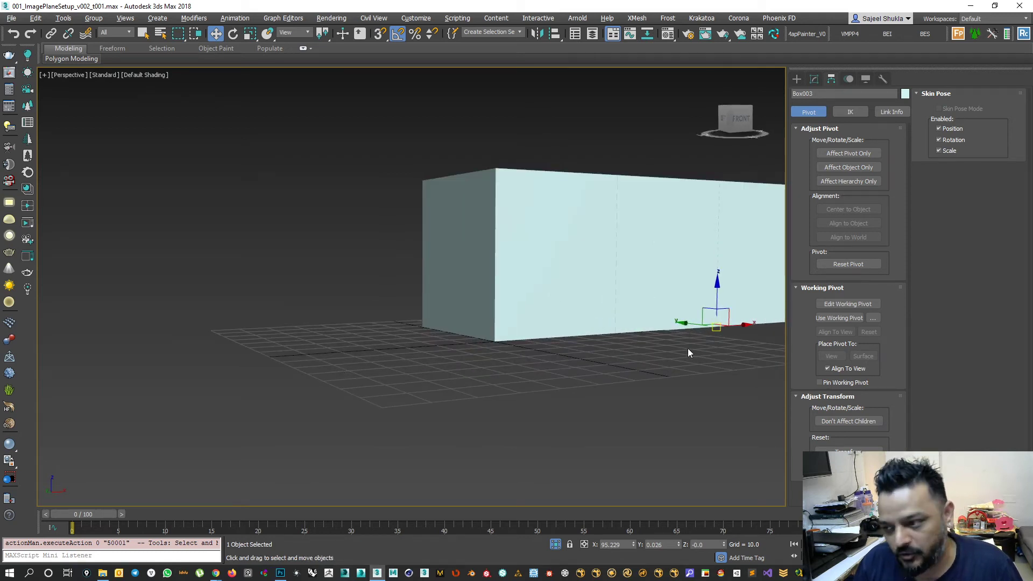
Try moving the first box in the row vertically, and undo the move.
{"action": "left_click", "coordinate": [535, 277]}
{"action": "middle_click_drag", "start_coordinate": [537, 298], "coordinate": [458, 351], "text": "alt"}
{"action": "scroll", "coordinate": [508, 337], "scroll_direction": "down", "scroll_amount": 2}
{"action": "mouse_move", "coordinate": [421, 326]}
{"action": "left_mouse_down"}
{"action": "mouse_move", "coordinate": [421, 340]}
{"action": "mouse_move", "coordinate": [420, 310]}
{"action": "left_mouse_up"}
{"action": "key", "text": "ctrl+z"}
Delete all three boxes, leaving only the reference image planes in the scene.
{"action": "middle_click_drag", "start_coordinate": [406, 368], "coordinate": [428, 372], "text": "alt"}
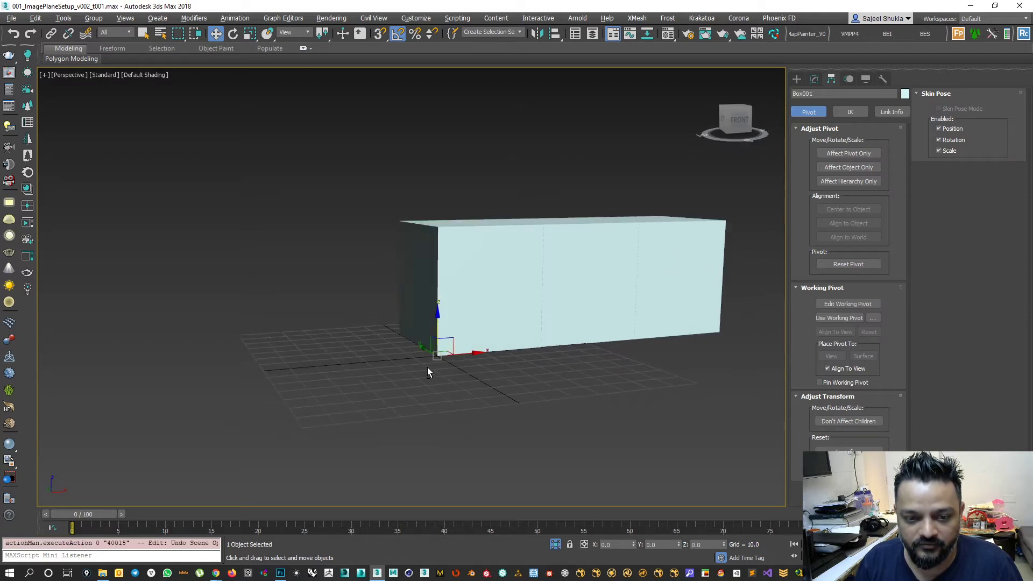
{"action": "middle_click_drag", "start_coordinate": [496, 352], "coordinate": [462, 386], "text": "alt"}
{"action": "left_click_drag", "start_coordinate": [311, 208], "coordinate": [621, 357]}
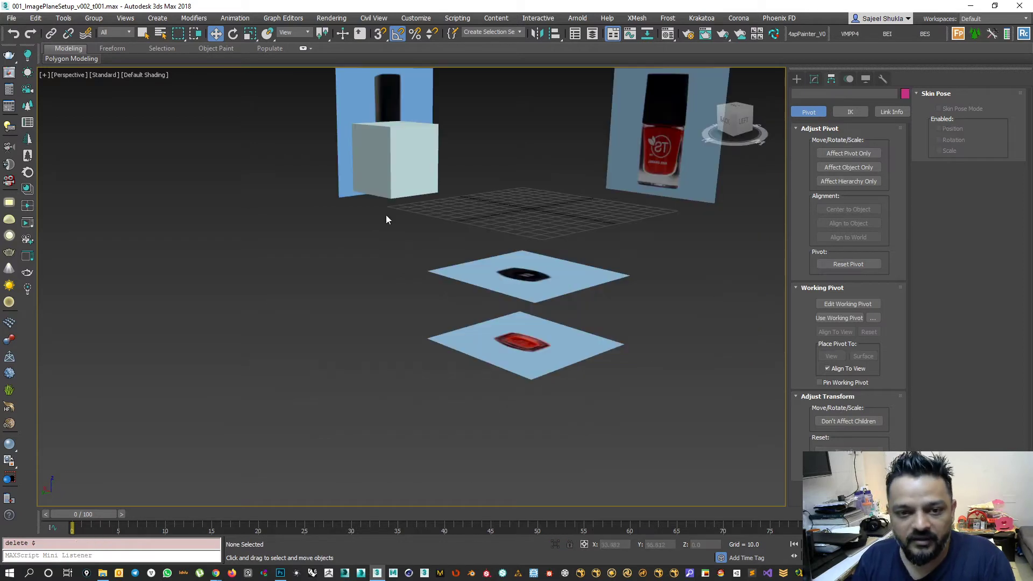
{"action": "left_click", "coordinate": [386, 215]}
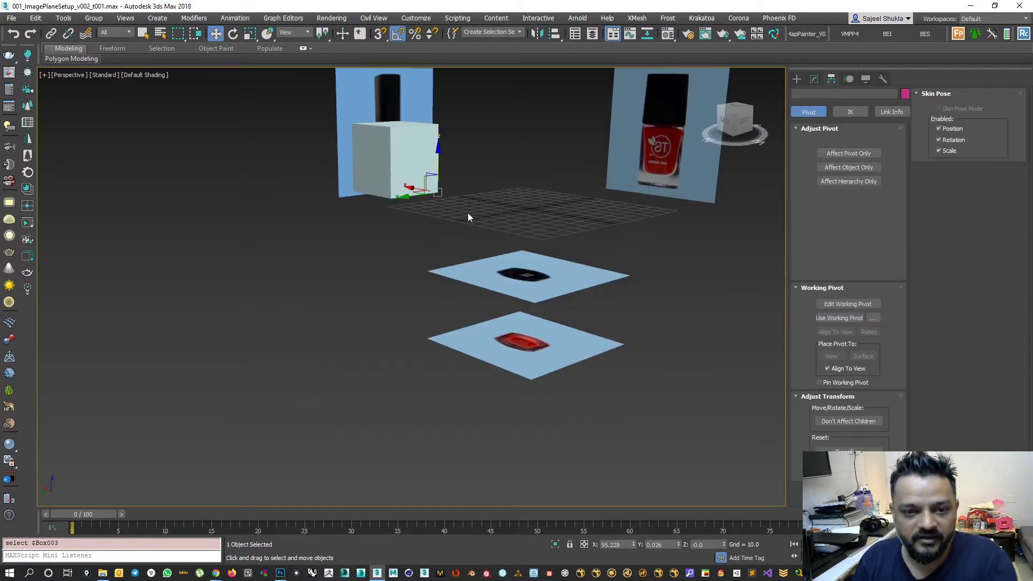
{"action": "key", "text": "Delete"}
Restore the four-viewport layout and show the Left view in Default Shading with its grid hidden.
{"action": "middle_click_drag", "start_coordinate": [422, 216], "coordinate": [444, 262], "text": "alt"}
{"action": "key", "text": "alt+w"}
{"action": "left_click", "coordinate": [311, 408]}
{"action": "key", "text": "F3"}
{"action": "scroll", "coordinate": [264, 377], "scroll_direction": "down", "scroll_amount": 3}
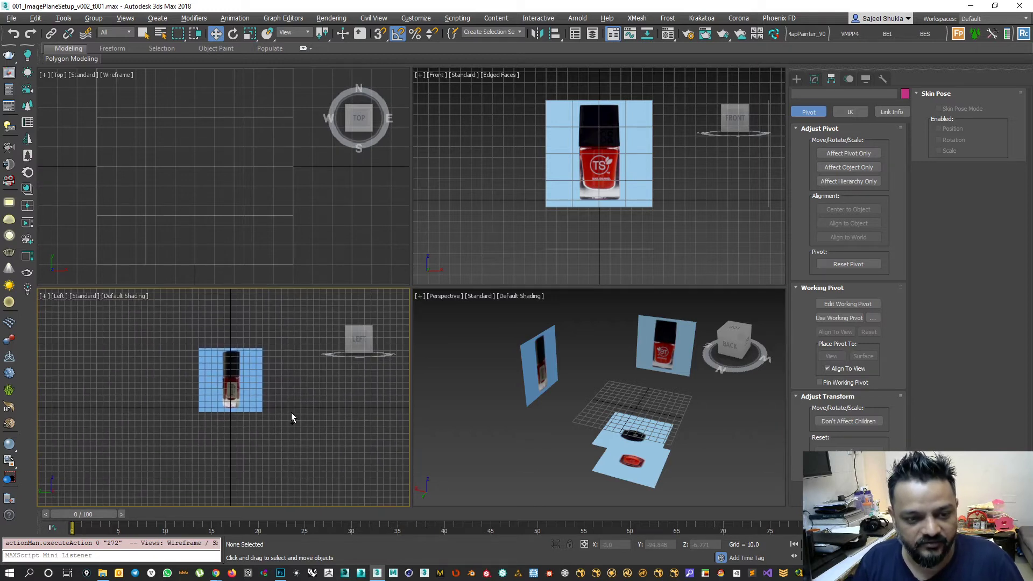
{"action": "key", "text": "g"}
Show the Top view in Default Shading with its grid hidden.
{"action": "left_click", "coordinate": [268, 226]}
{"action": "key", "text": "F3"}
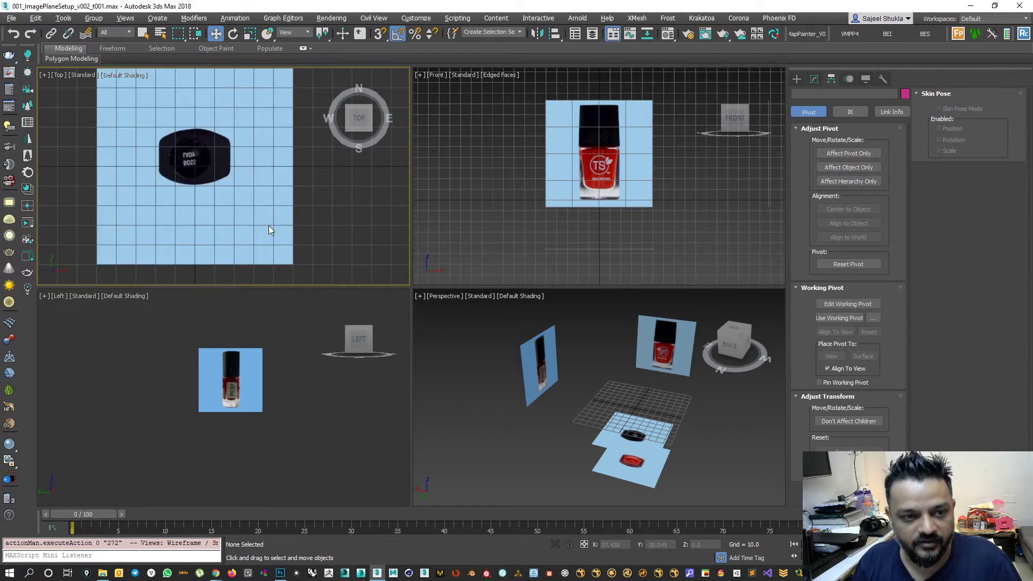
{"action": "key", "text": "g"}
{"action": "scroll", "coordinate": [269, 225], "scroll_direction": "down", "scroll_amount": 5}
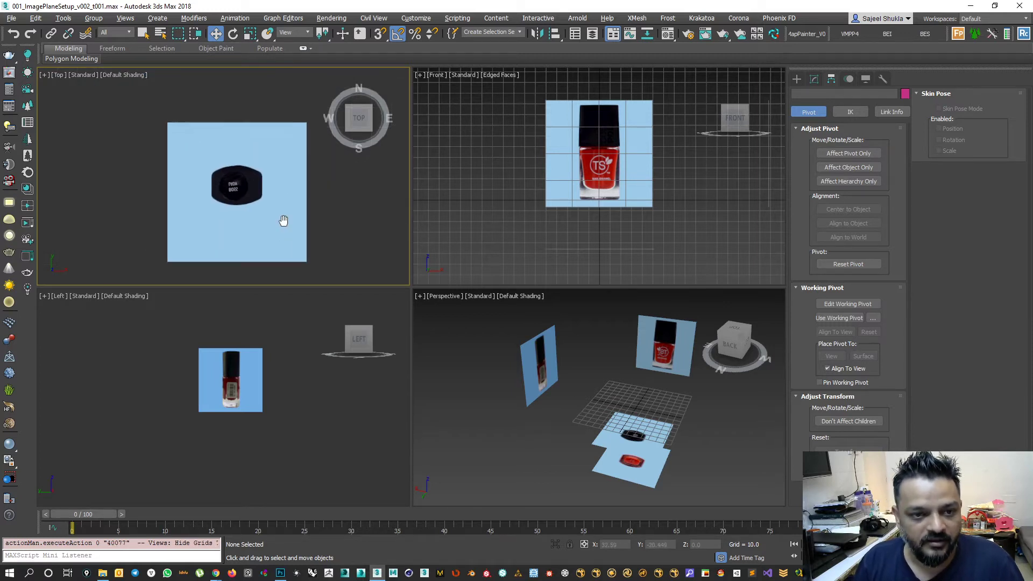
{"action": "scroll", "coordinate": [275, 387], "scroll_direction": "up", "scroll_amount": 6}
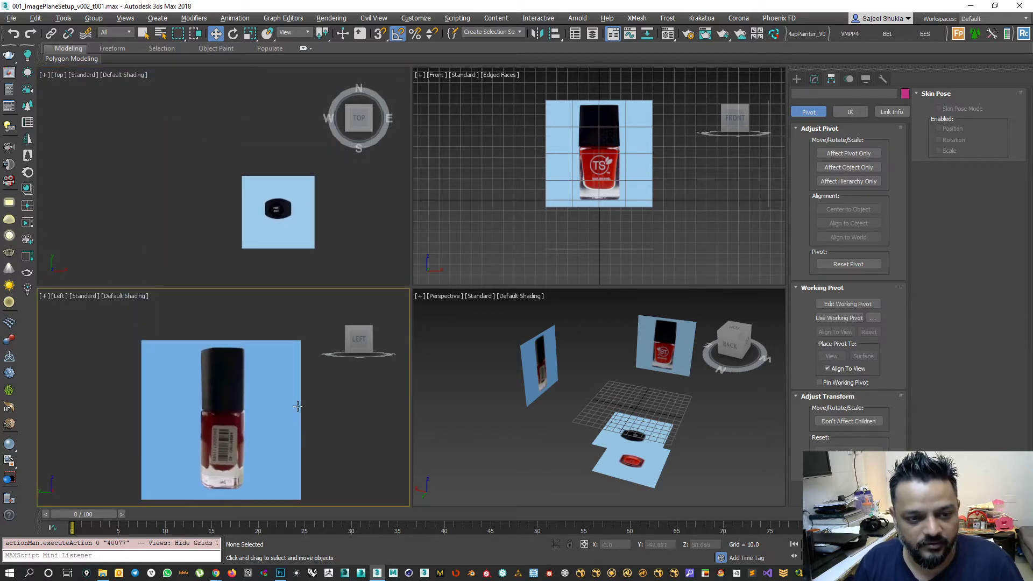
Select the ImageRef_Plane_Top plane and open the Scene Explorer.
{"action": "left_click", "coordinate": [646, 428]}
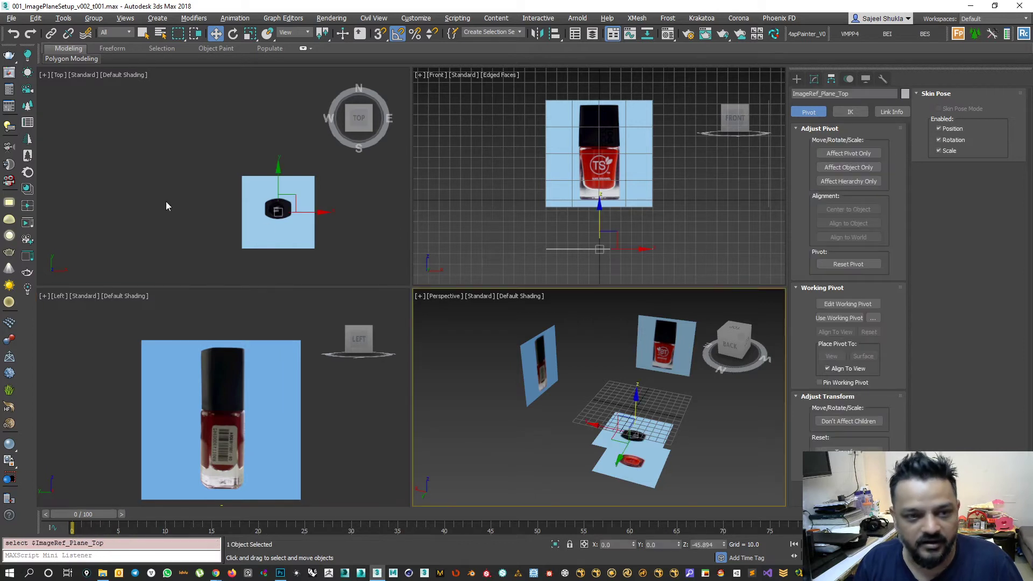
{"action": "left_click", "coordinate": [63, 18]}
{"action": "left_click", "coordinate": [83, 51]}
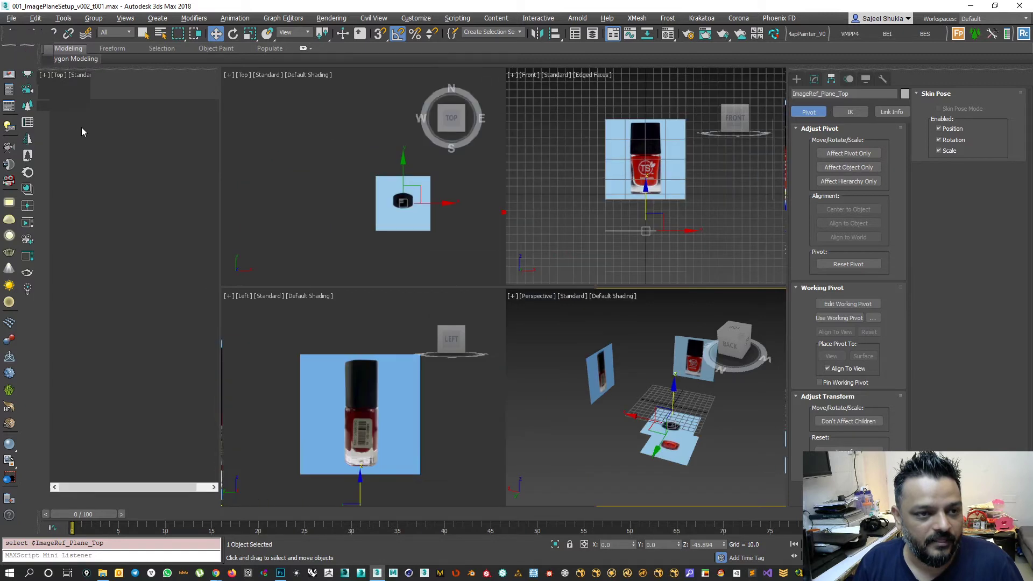
Hide the ImageRef_Plane_Top plane and check the front reference plane in the Front view.
{"action": "left_click", "coordinate": [74, 154]}
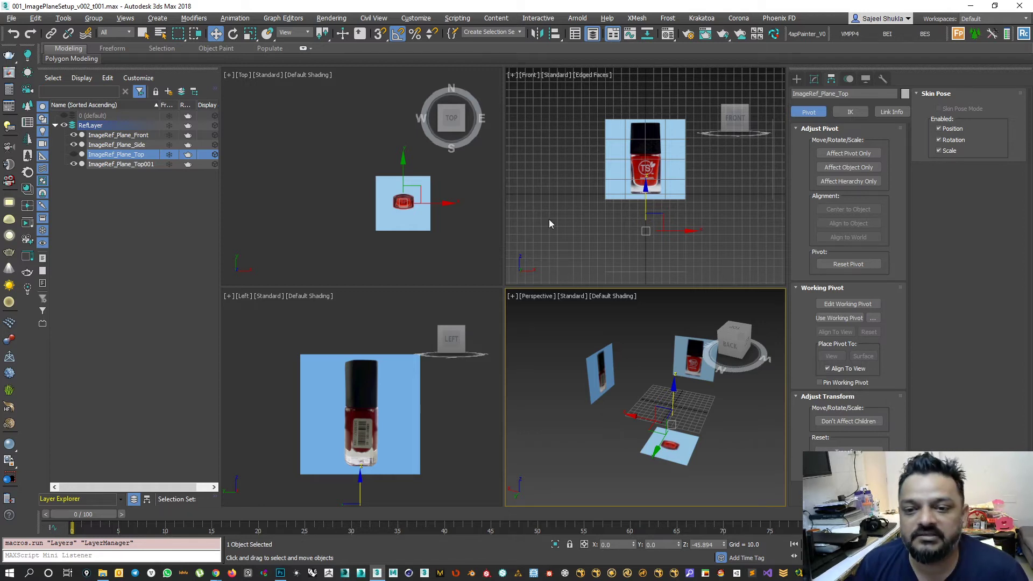
{"action": "scroll", "coordinate": [629, 202], "scroll_direction": "down", "scroll_amount": 2}
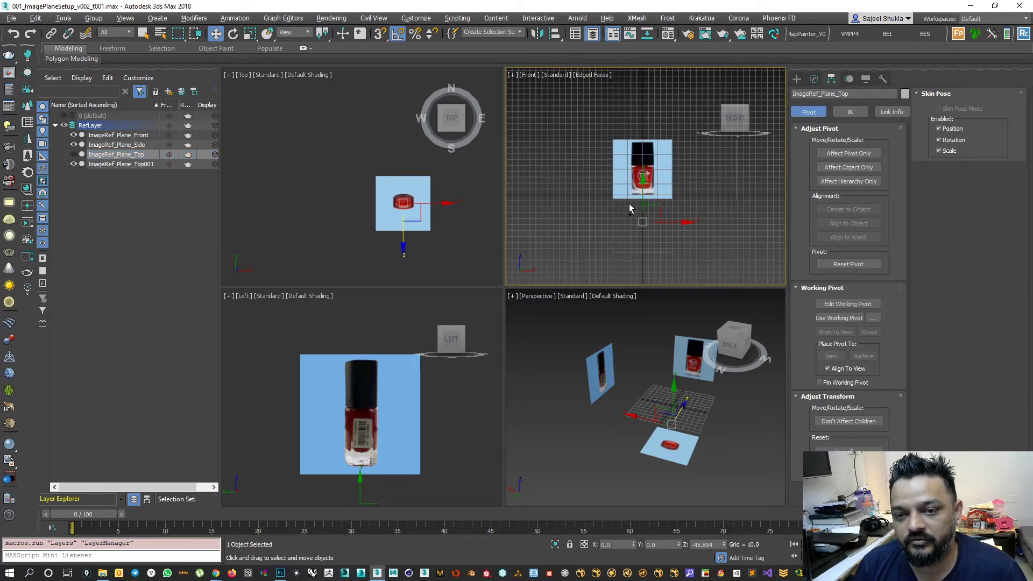
{"action": "key", "text": "alt+w"}
{"action": "scroll", "coordinate": [540, 295], "scroll_direction": "up", "scroll_amount": 4}
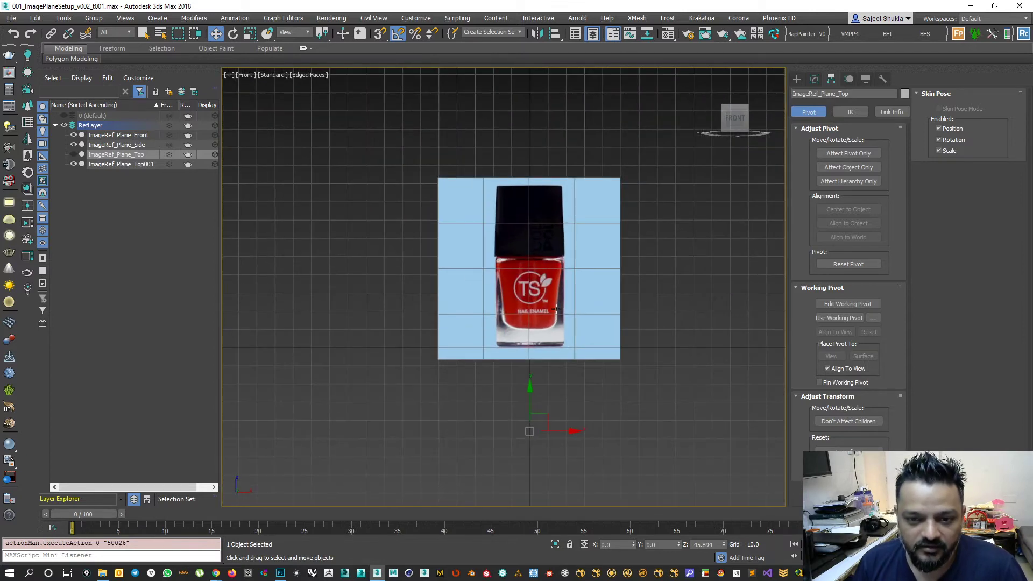
{"action": "scroll", "coordinate": [543, 293], "scroll_direction": "down", "scroll_amount": 2}
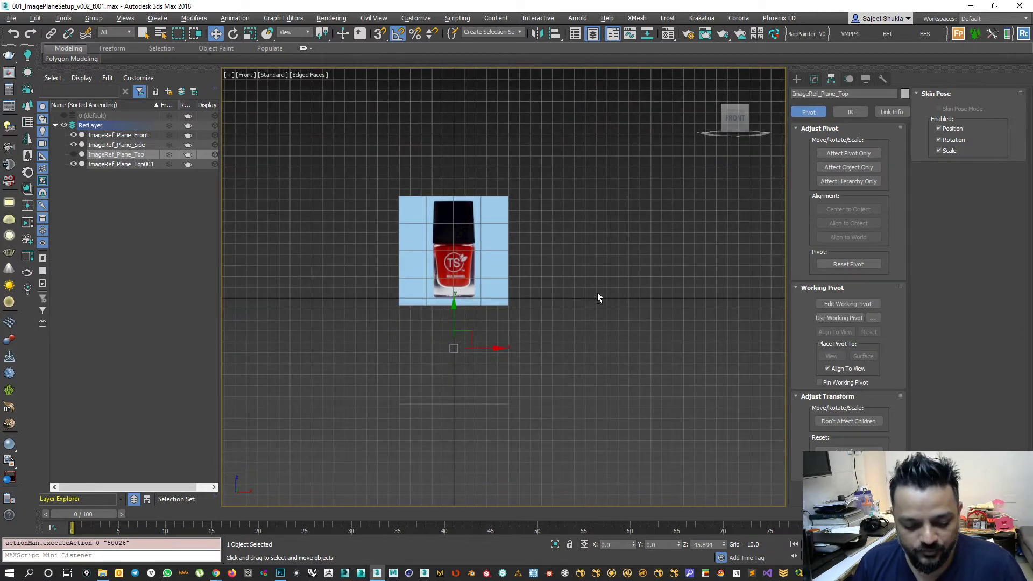
{"action": "key", "text": "alt+w"}
Copy the side reference plane as ImageRef_Plane_Side001 and rotate the copy to face the Front view.
{"action": "left_click", "coordinate": [601, 388]}
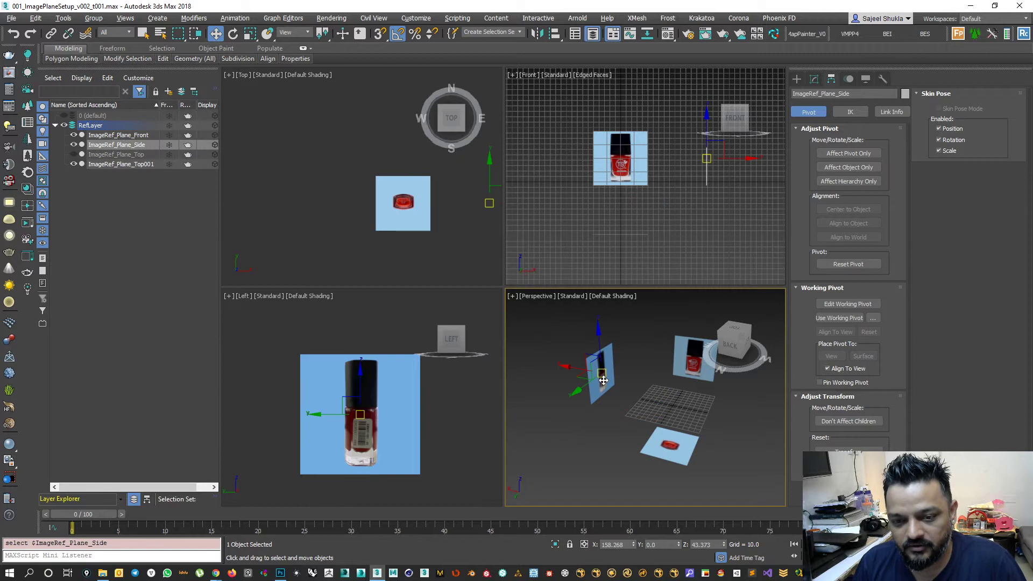
{"action": "left_click_drag", "start_coordinate": [565, 367], "coordinate": [630, 391], "text": "shift"}
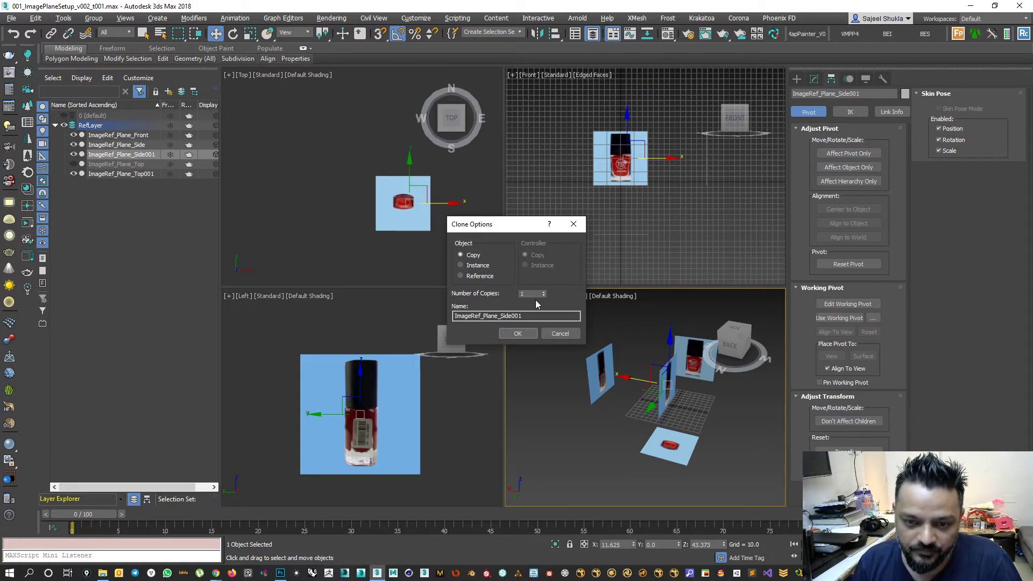
{"action": "left_click", "coordinate": [518, 333]}
{"action": "key", "text": "e"}
{"action": "left_click_drag", "start_coordinate": [682, 405], "coordinate": [638, 425]}
{"action": "key", "text": "w"}
{"action": "middle_click_drag", "start_coordinate": [638, 425], "coordinate": [619, 414], "text": "alt"}
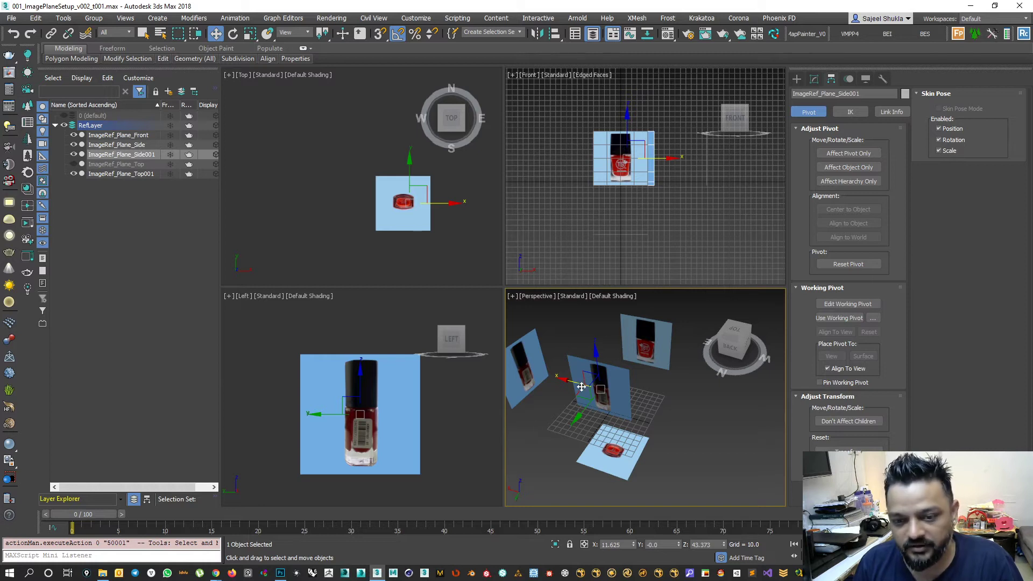
Move the ImageRef_Plane_Side001 plane back beside the front reference plane, on its left in the Front view.
{"action": "left_click_drag", "start_coordinate": [582, 386], "coordinate": [662, 357]}
{"action": "scroll", "coordinate": [660, 398], "scroll_direction": "down", "scroll_amount": 2}
{"action": "middle_click_drag", "start_coordinate": [657, 453], "coordinate": [593, 437]}
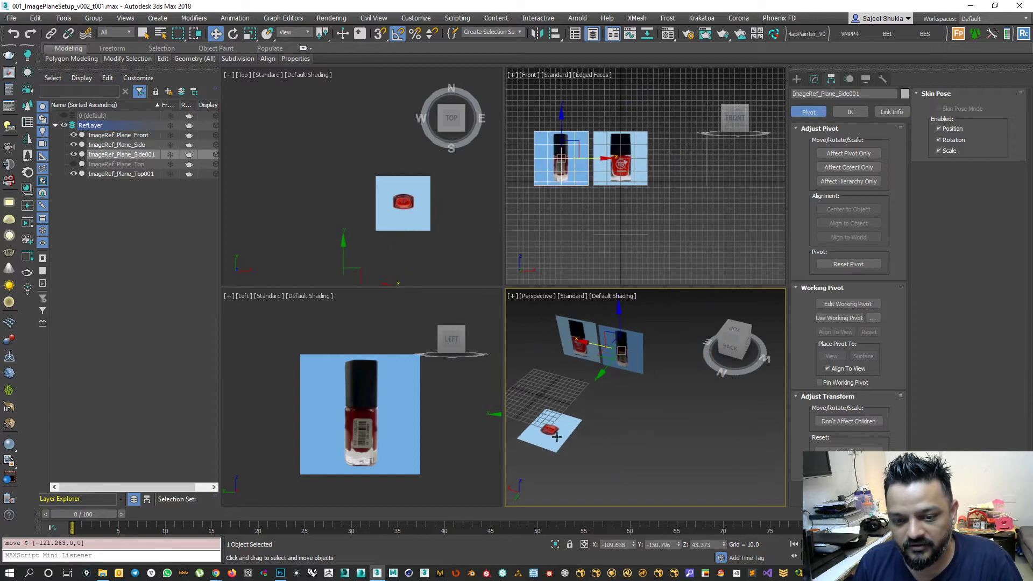
Copy the red bottle's top-view plane as ImageRef_Plane_Top002 and rotate the copy upright to face the Front view.
{"action": "left_click", "coordinate": [556, 438]}
{"action": "mouse_move", "coordinate": [543, 402]}
{"action": "left_mouse_down", "text": "shift"}
{"action": "mouse_move", "coordinate": [532, 344]}
{"action": "mouse_move", "coordinate": [509, 360]}
{"action": "left_mouse_up", "text": "shift"}
{"action": "left_click", "coordinate": [518, 333]}
{"action": "key", "text": "e"}
{"action": "key", "text": "w"}
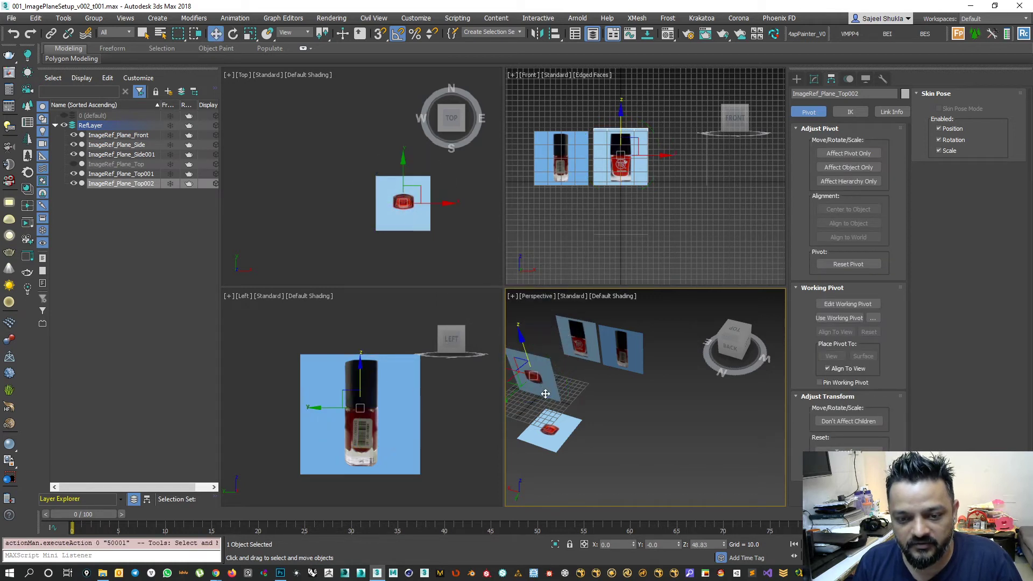
Move the ImageRef_Plane_Top002 plane into the row, to the right of the front reference plane in the Front view.
{"action": "middle_click_drag", "start_coordinate": [521, 381], "coordinate": [556, 381]}
{"action": "left_click_drag", "start_coordinate": [556, 381], "coordinate": [685, 367]}
{"action": "scroll", "coordinate": [570, 232], "scroll_direction": "down", "scroll_amount": 2}
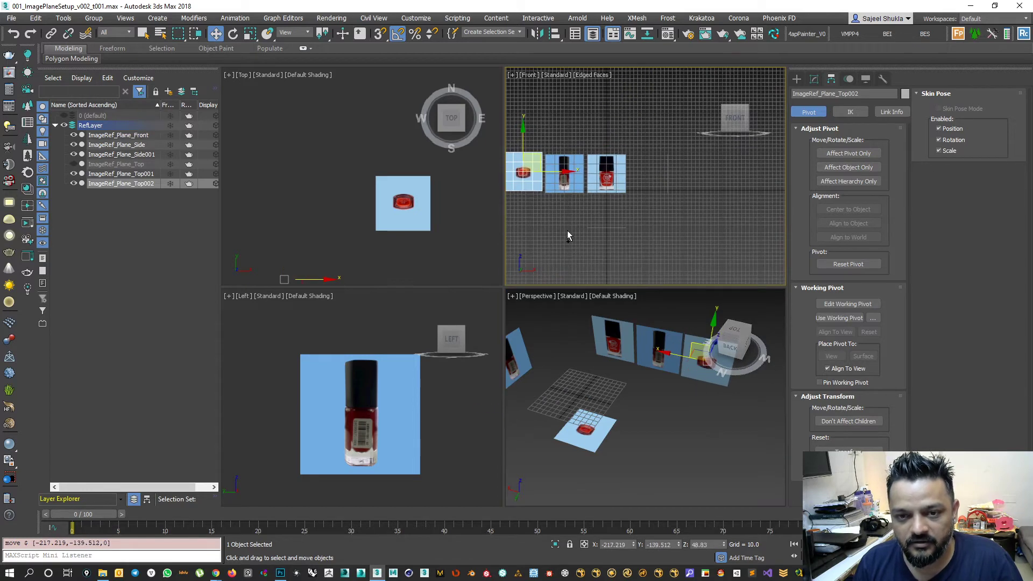
{"action": "left_click_drag", "start_coordinate": [564, 172], "coordinate": [665, 171]}
{"action": "scroll", "coordinate": [581, 398], "scroll_direction": "down", "scroll_amount": 1}
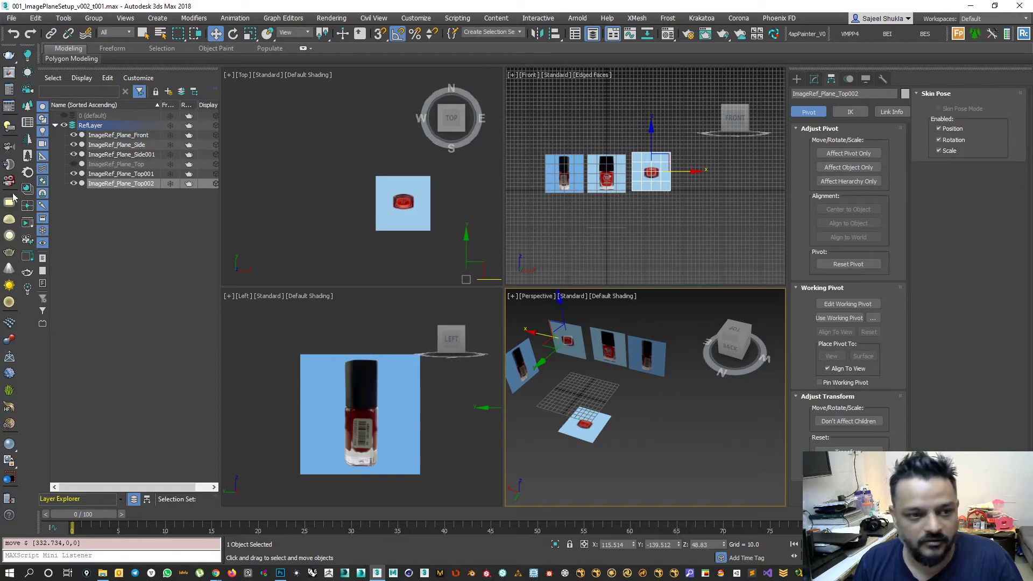
Unhide ImageRef_Plane_Top, copy it as ImageRef_Plane_Top003 and rotate the copy upright to face the Front view.
{"action": "left_click", "coordinate": [74, 164]}
{"action": "left_click", "coordinate": [564, 412]}
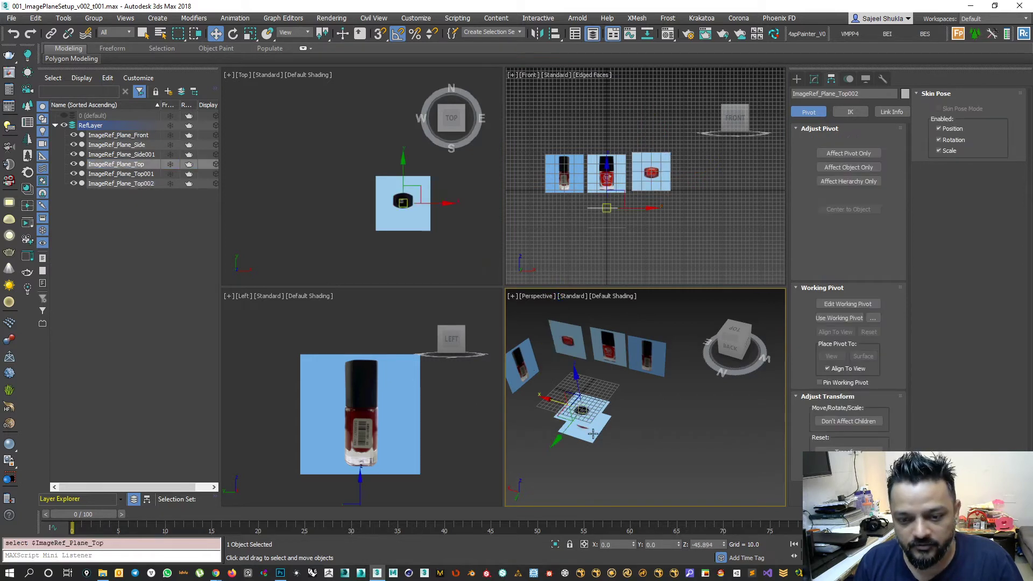
{"action": "mouse_move", "coordinate": [563, 412]}
{"action": "left_mouse_down"}
{"action": "mouse_move", "coordinate": [694, 379]}
{"action": "mouse_move", "coordinate": [648, 367]}
{"action": "left_mouse_up"}
{"action": "left_click", "coordinate": [519, 336]}
{"action": "key", "text": "e"}
{"action": "key", "text": "w"}
Place the ImageRef_Plane_Top003 plane at the end of the row beside ImageRef_Plane_Top002 and align its depth with the others.
{"action": "left_click_drag", "start_coordinate": [536, 213], "coordinate": [693, 175]}
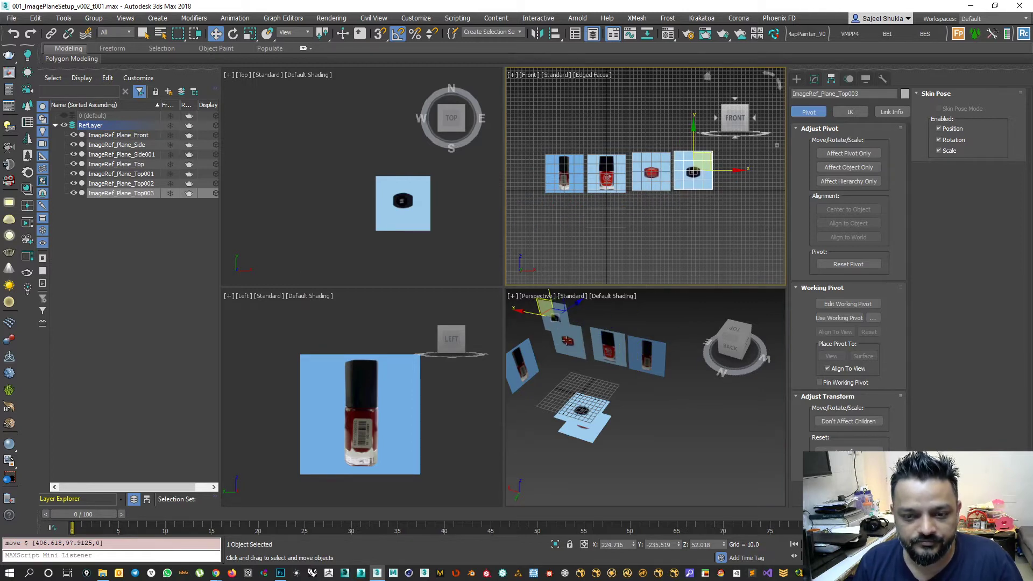
{"action": "left_click_drag", "start_coordinate": [577, 308], "coordinate": [508, 349]}
{"action": "middle_click_drag", "start_coordinate": [676, 378], "coordinate": [622, 383], "text": "alt"}
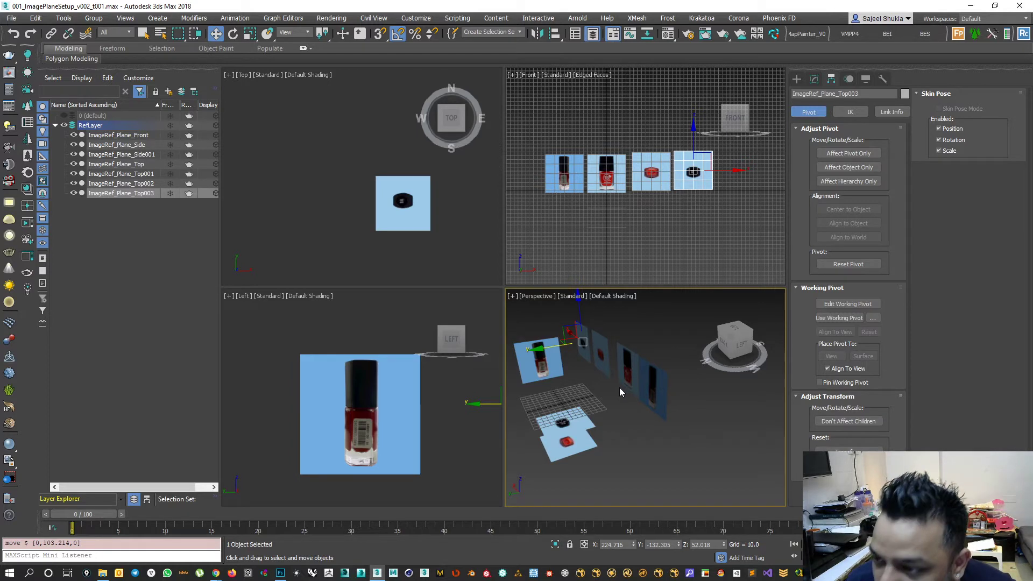
{"action": "middle_click_drag", "start_coordinate": [580, 395], "coordinate": [601, 381], "text": "alt"}
Hide the original side and both original top planes, and select the four front-facing reference planes.
{"action": "left_click_drag", "start_coordinate": [597, 357], "coordinate": [575, 323]}
{"action": "left_click_drag", "start_coordinate": [545, 461], "coordinate": [519, 290]}
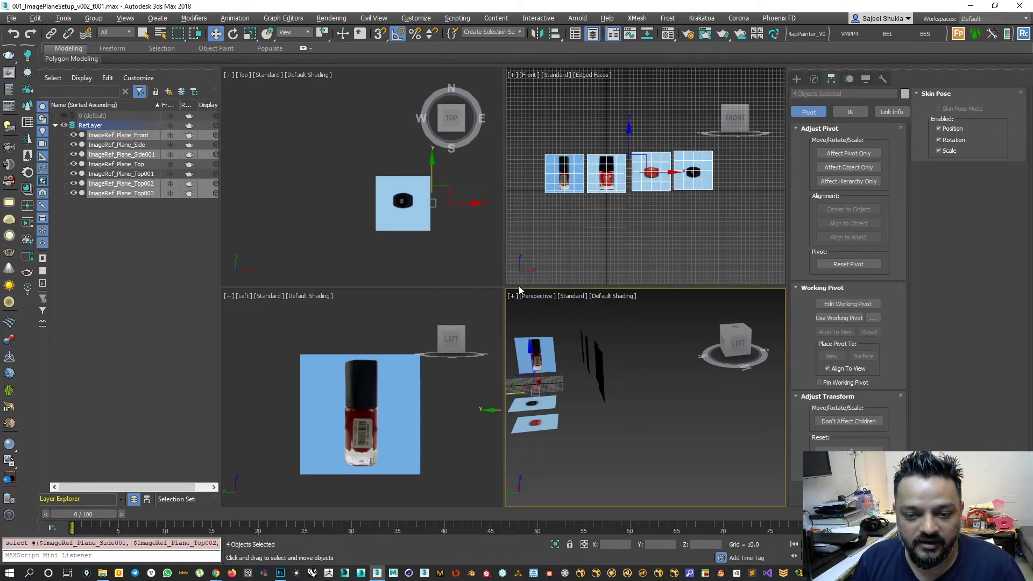
{"action": "left_click", "coordinate": [74, 174]}
{"action": "left_click_drag", "start_coordinate": [689, 404], "coordinate": [554, 291]}
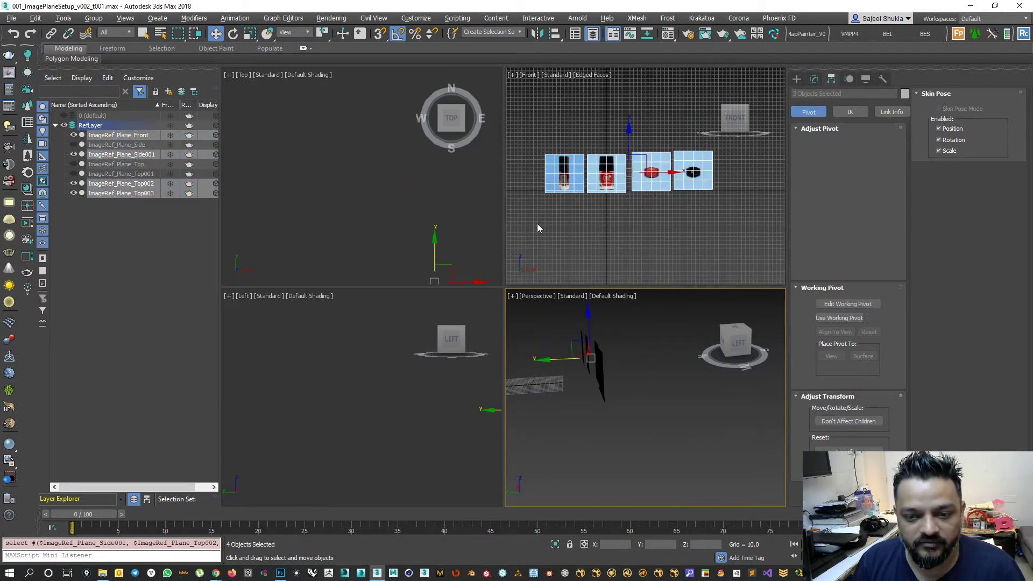
Put the four selected planes in a new layer named SingleViewportMethod and nest that layer under RefLayer.
{"action": "left_click", "coordinate": [168, 94]}
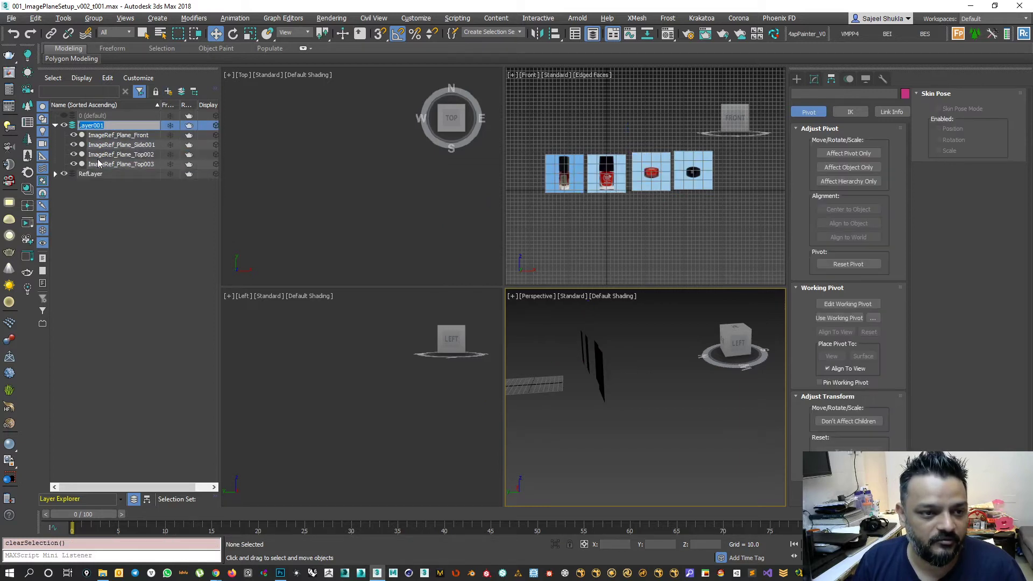
{"action": "type", "text": "SingleView"}
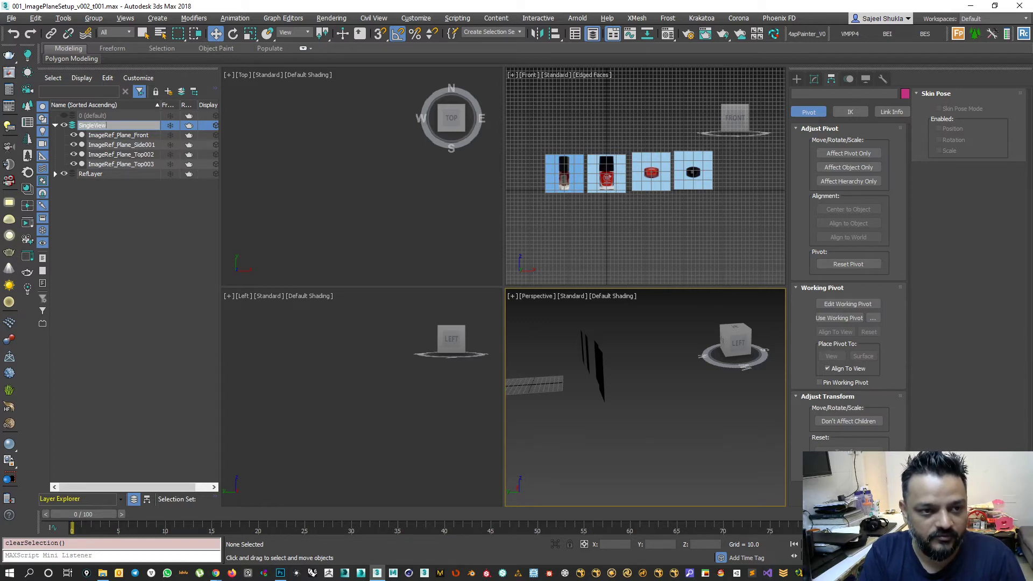
{"action": "type", "text": "portMethod"}
{"action": "key", "text": "Return"}
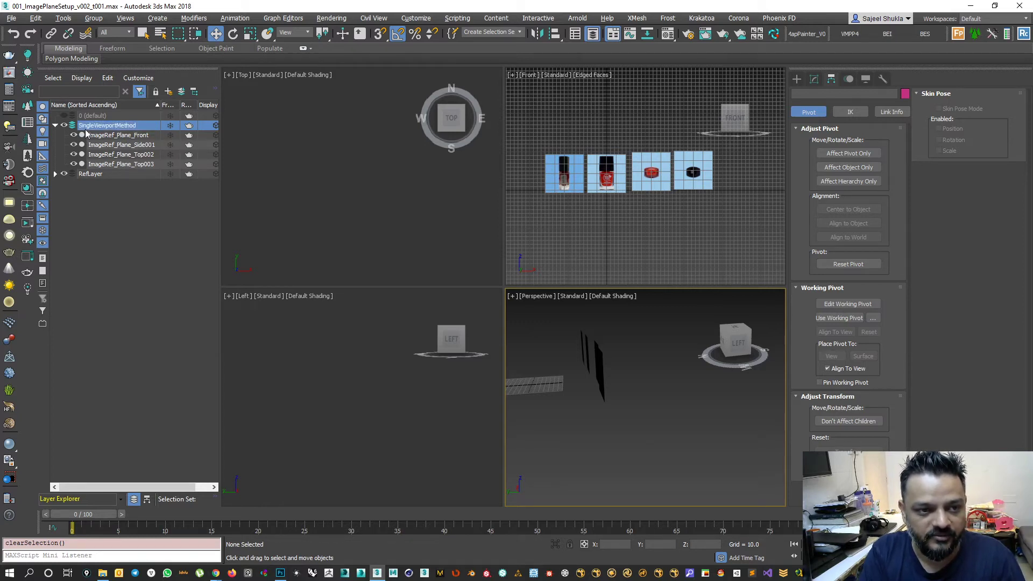
{"action": "left_click_drag", "start_coordinate": [85, 129], "coordinate": [91, 173]}
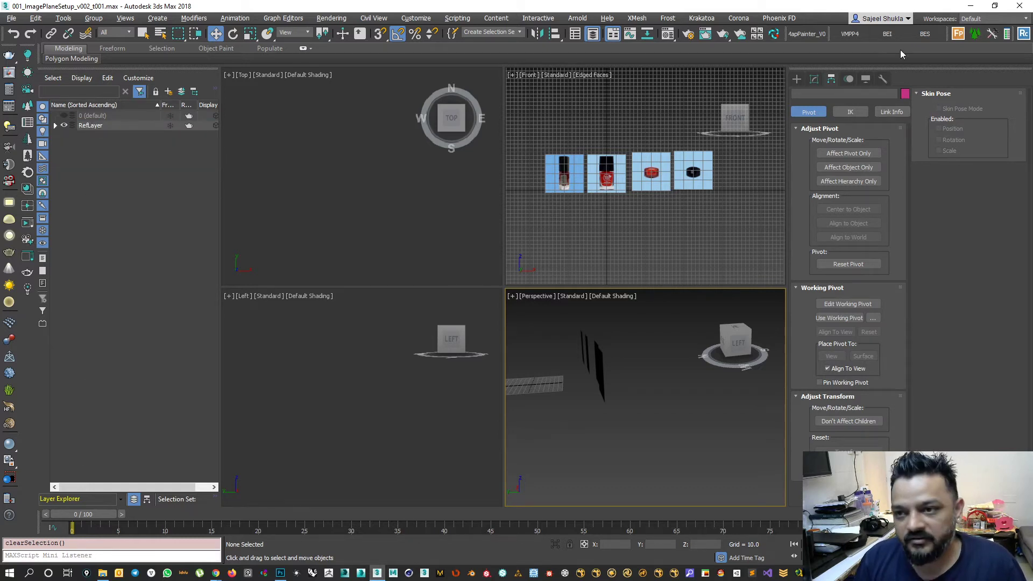
Show the Viewport Layout Tabs bar in the interface.
{"action": "right_click", "coordinate": [570, 52]}
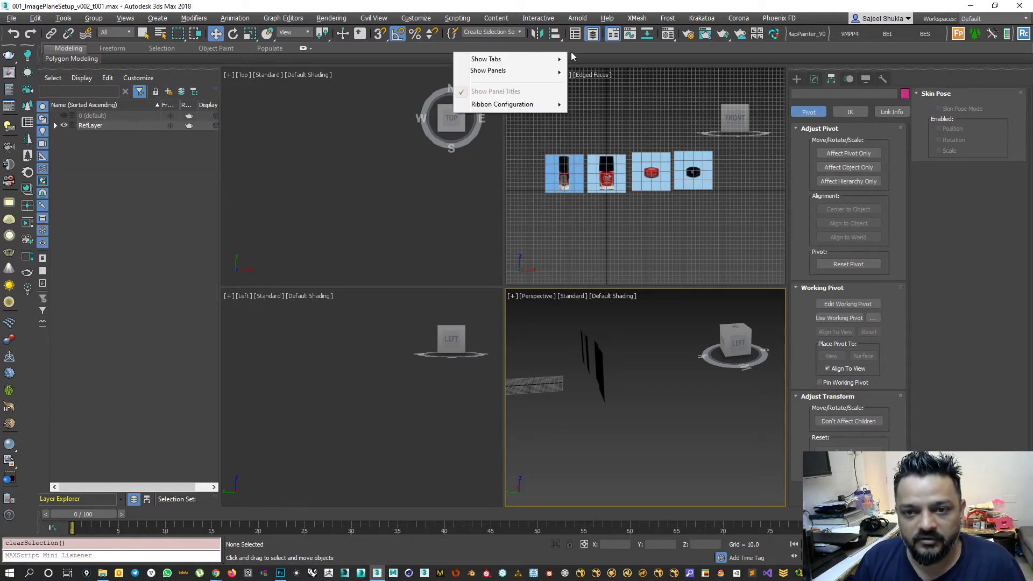
{"action": "right_click", "coordinate": [659, 54]}
{"action": "right_click", "coordinate": [674, 48]}
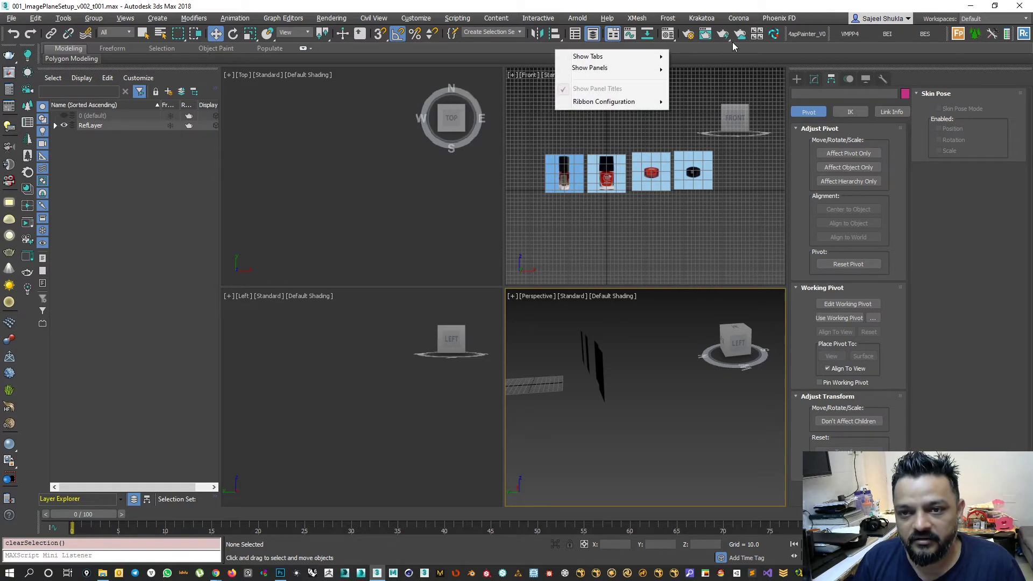
{"action": "left_click", "coordinate": [795, 32]}
{"action": "right_click", "coordinate": [789, 34]}
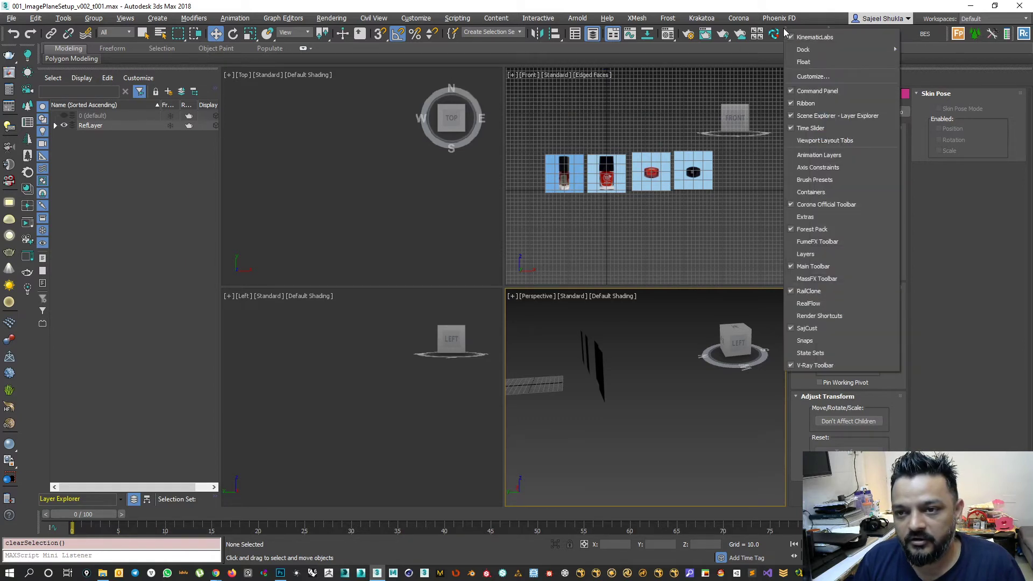
{"action": "left_click", "coordinate": [847, 139]}
Try docking the Viewport Layout Tabs bar beside the Layer Explorer.
{"action": "left_click", "coordinate": [144, 255]}
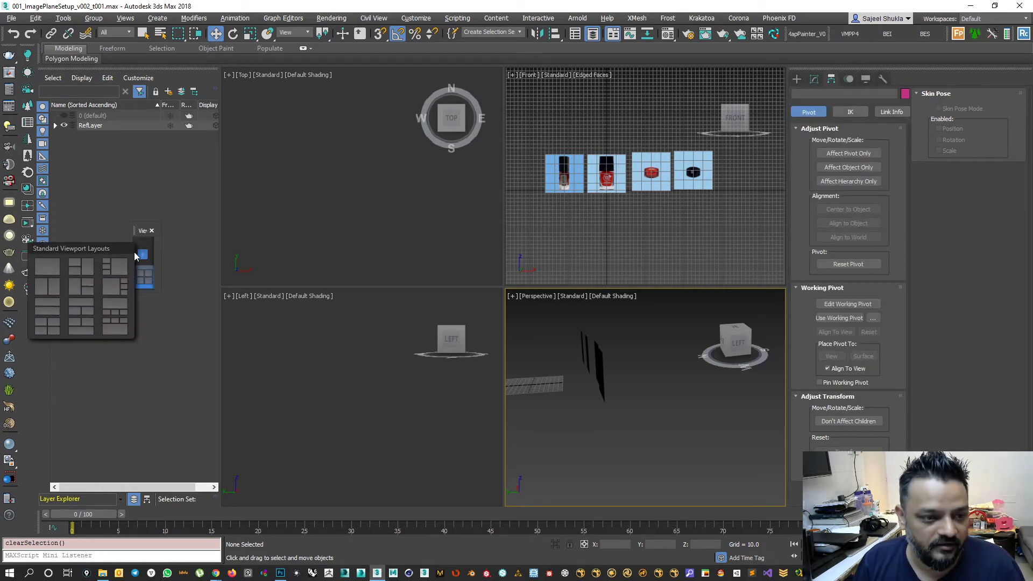
{"action": "left_click", "coordinate": [135, 231]}
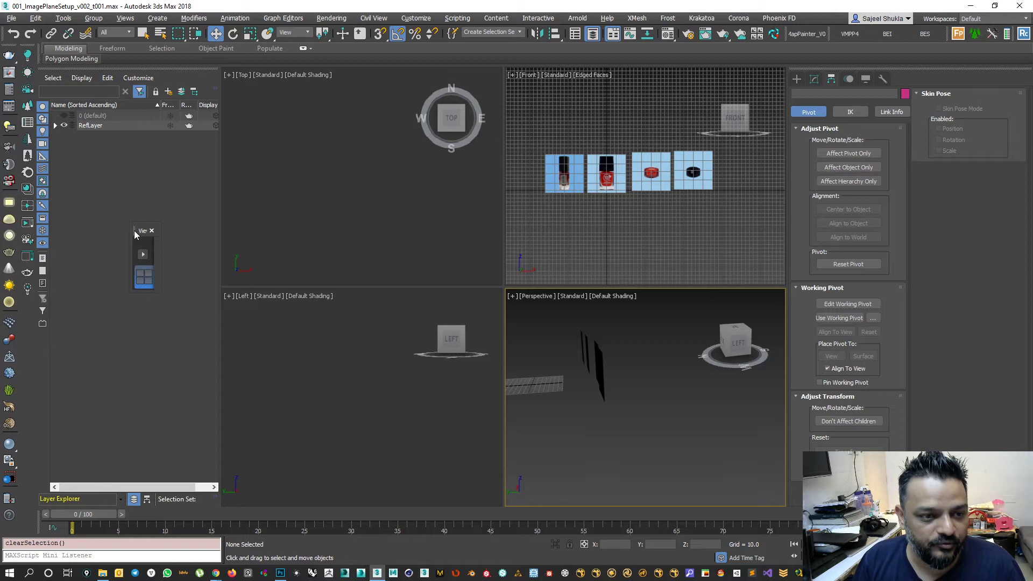
{"action": "left_click_drag", "start_coordinate": [135, 231], "coordinate": [49, 182]}
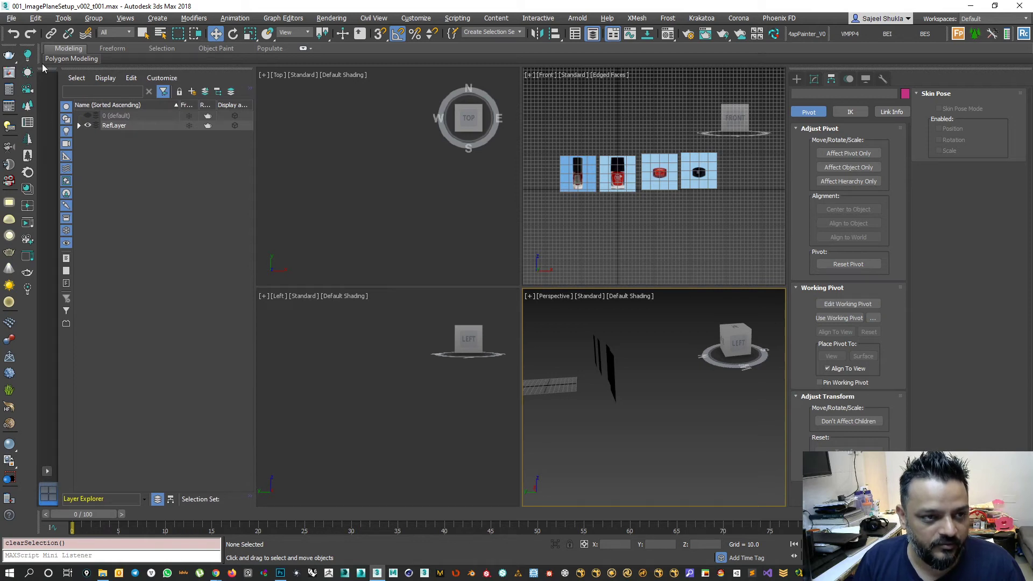
{"action": "left_click_drag", "start_coordinate": [44, 69], "coordinate": [344, 266]}
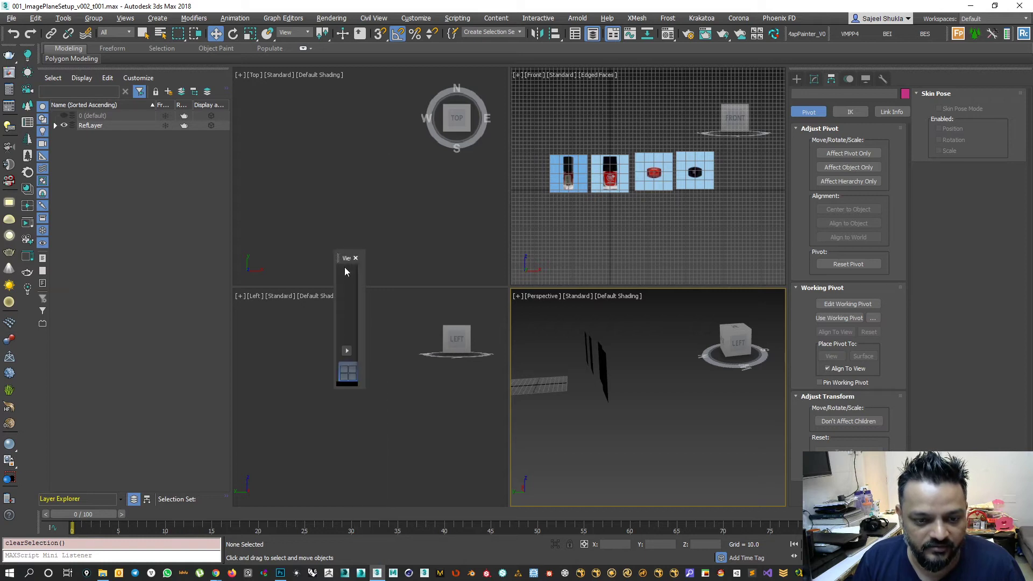
Apply the standard layout with two side-by-side viewports and close the Viewport Layout Tabs bar.
{"action": "left_click", "coordinate": [347, 350]}
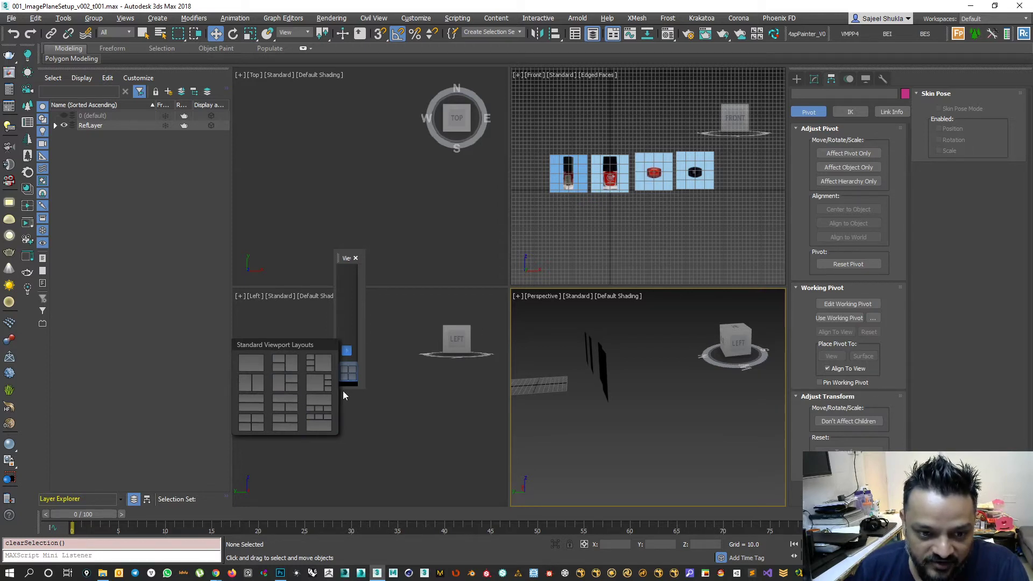
{"action": "left_click", "coordinate": [255, 386]}
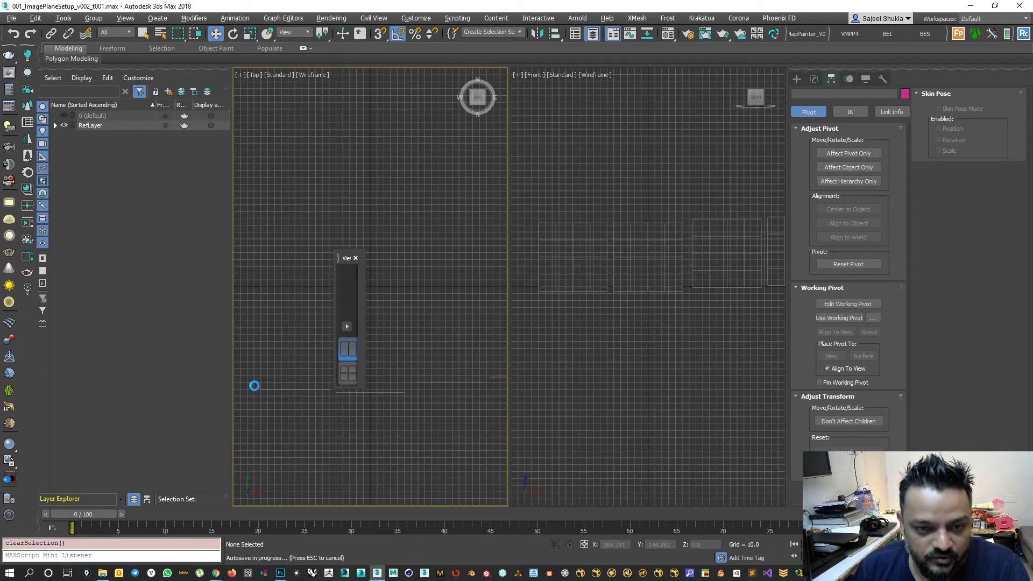
{"action": "left_click", "coordinate": [355, 258]}
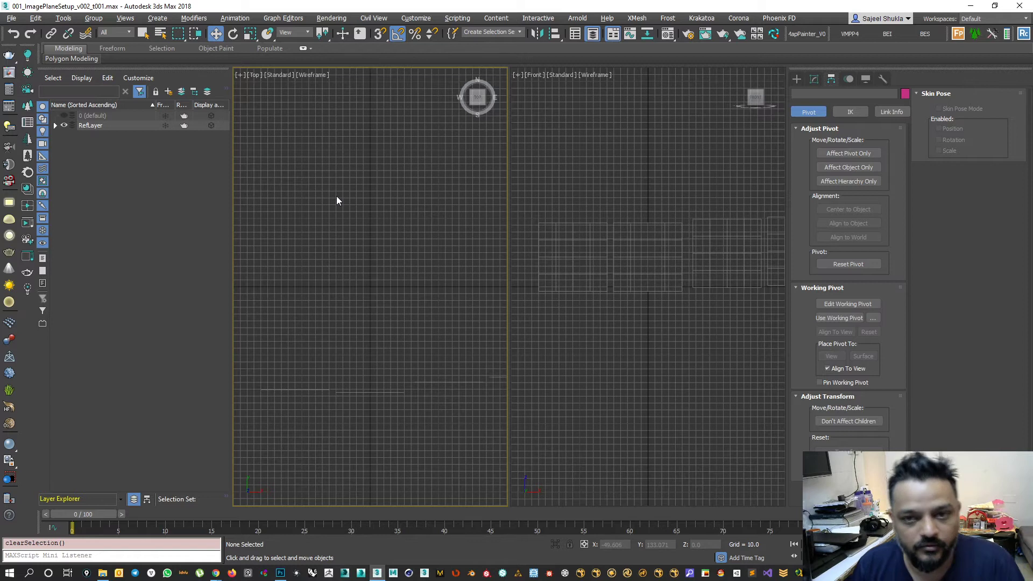
Turn the Top viewport into a Front view and the other into a Perspective view, both in Default Shading.
{"action": "key", "text": "f"}
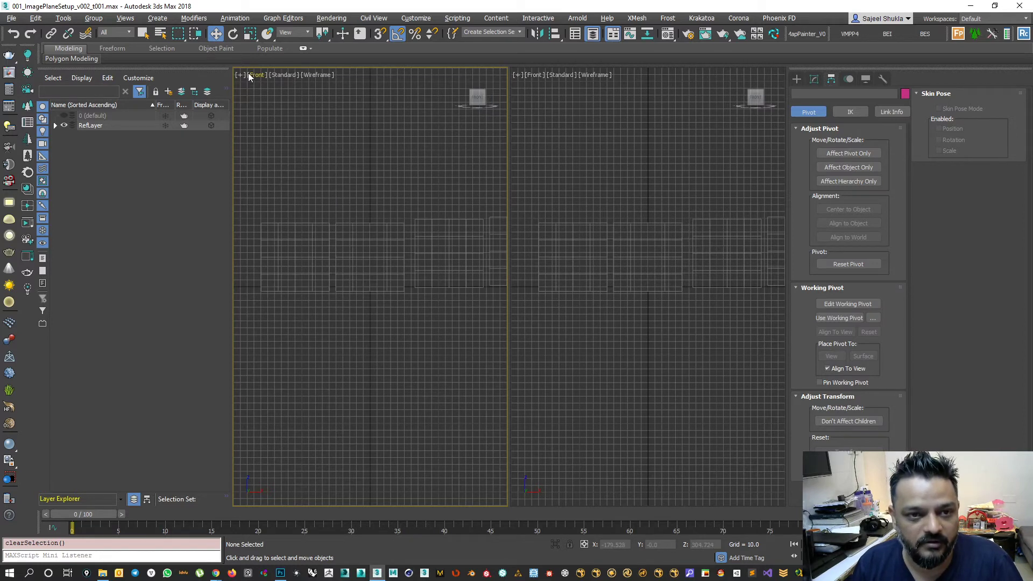
{"action": "key", "text": "F3"}
{"action": "left_click", "coordinate": [591, 215]}
{"action": "key", "text": "p"}
{"action": "scroll", "coordinate": [699, 247], "scroll_direction": "down", "scroll_amount": 5}
{"action": "mouse_move", "coordinate": [699, 258]}
{"action": "middle_mouse_down", "text": "alt"}
{"action": "mouse_move", "coordinate": [676, 322]}
{"action": "mouse_move", "coordinate": [622, 344]}
{"action": "mouse_move", "coordinate": [665, 363]}
{"action": "mouse_move", "coordinate": [572, 340]}
{"action": "mouse_move", "coordinate": [648, 300]}
{"action": "mouse_move", "coordinate": [805, 297]}
{"action": "middle_mouse_up", "text": "alt"}
{"action": "key", "text": "F3"}
Select the four reference planes and move them back about 675 units along Y.
{"action": "left_click_drag", "start_coordinate": [530, 178], "coordinate": [846, 344]}
{"action": "scroll", "coordinate": [642, 336], "scroll_direction": "down", "scroll_amount": 4}
{"action": "left_click_drag", "start_coordinate": [668, 286], "coordinate": [672, 284]}
{"action": "scroll", "coordinate": [356, 289], "scroll_direction": "up", "scroll_amount": 5}
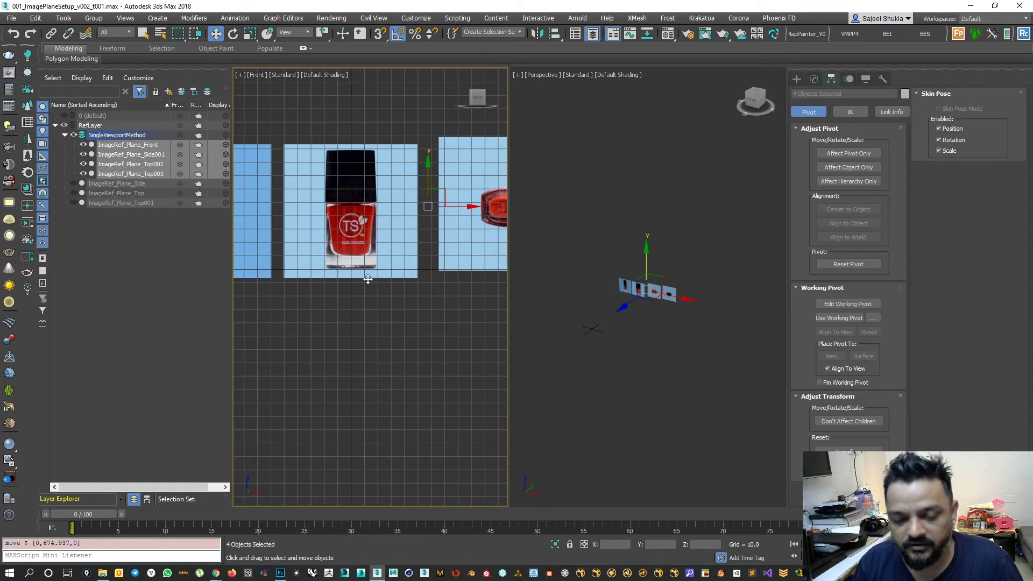
Maximize the Front view and lower ImageRef_Plane_Top002 about 31 units so its bottle image lines up with the front bottle's base.
{"action": "scroll", "coordinate": [368, 279], "scroll_direction": "down", "scroll_amount": 4}
{"action": "key", "text": "alt+w"}
{"action": "scroll", "coordinate": [436, 328], "scroll_direction": "down", "scroll_amount": 2}
{"action": "scroll", "coordinate": [380, 288], "scroll_direction": "up", "scroll_amount": 4}
{"action": "middle_click_drag", "start_coordinate": [380, 288], "coordinate": [441, 318]}
{"action": "middle_click_drag", "start_coordinate": [742, 335], "coordinate": [513, 316]}
{"action": "left_click", "coordinate": [471, 227]}
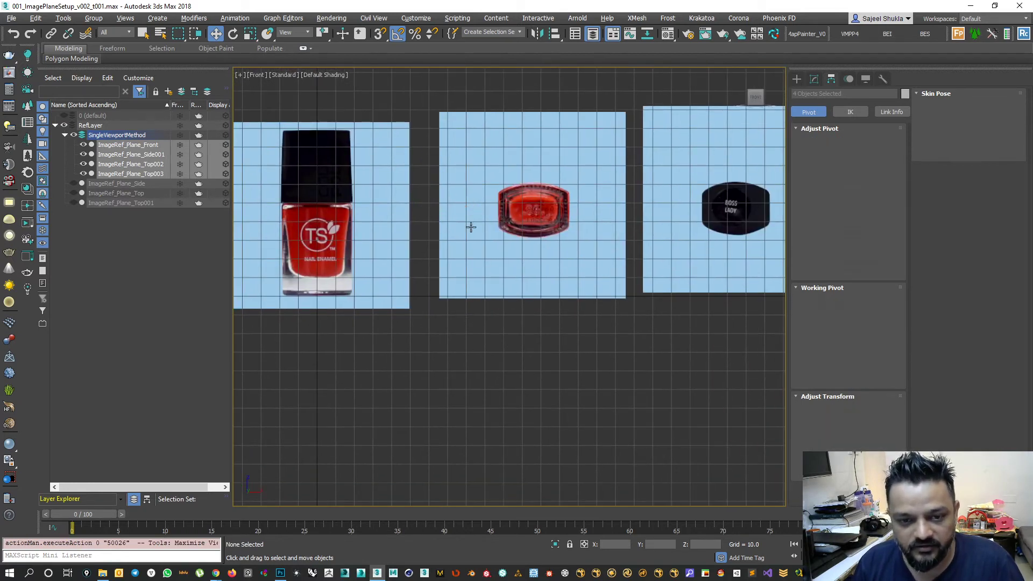
{"action": "left_click", "coordinate": [533, 204]}
{"action": "left_click_drag", "start_coordinate": [530, 169], "coordinate": [531, 222]}
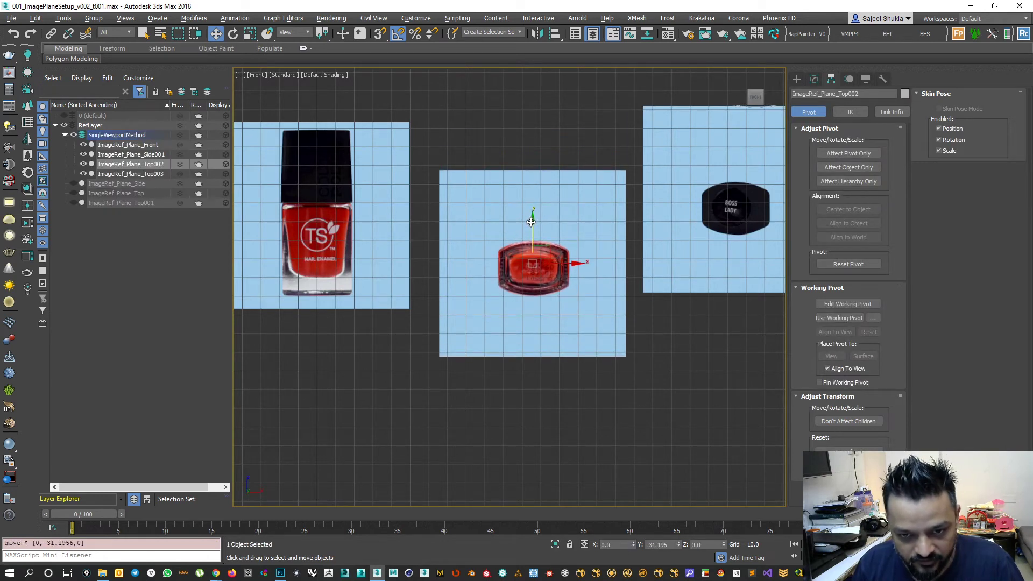
Lower ImageRef_Plane_Top003 about 32 units in the Front view so the cap image lines up with the neighbouring bottom image.
{"action": "scroll", "coordinate": [747, 263], "scroll_direction": "down", "scroll_amount": 3}
{"action": "middle_click_drag", "start_coordinate": [738, 277], "coordinate": [605, 277]}
{"action": "scroll", "coordinate": [685, 276], "scroll_direction": "up", "scroll_amount": 4}
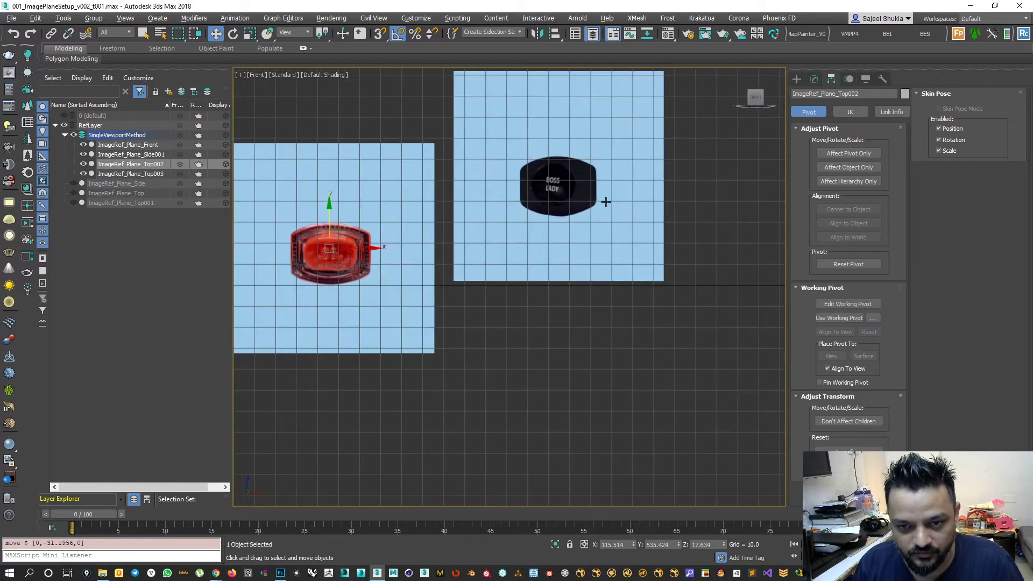
{"action": "left_click", "coordinate": [603, 199]}
{"action": "left_click_drag", "start_coordinate": [549, 136], "coordinate": [548, 204]}
{"action": "scroll", "coordinate": [520, 259], "scroll_direction": "down", "scroll_amount": 3}
{"action": "scroll", "coordinate": [365, 301], "scroll_direction": "down", "scroll_amount": 3}
{"action": "middle_click_drag", "start_coordinate": [304, 309], "coordinate": [422, 321]}
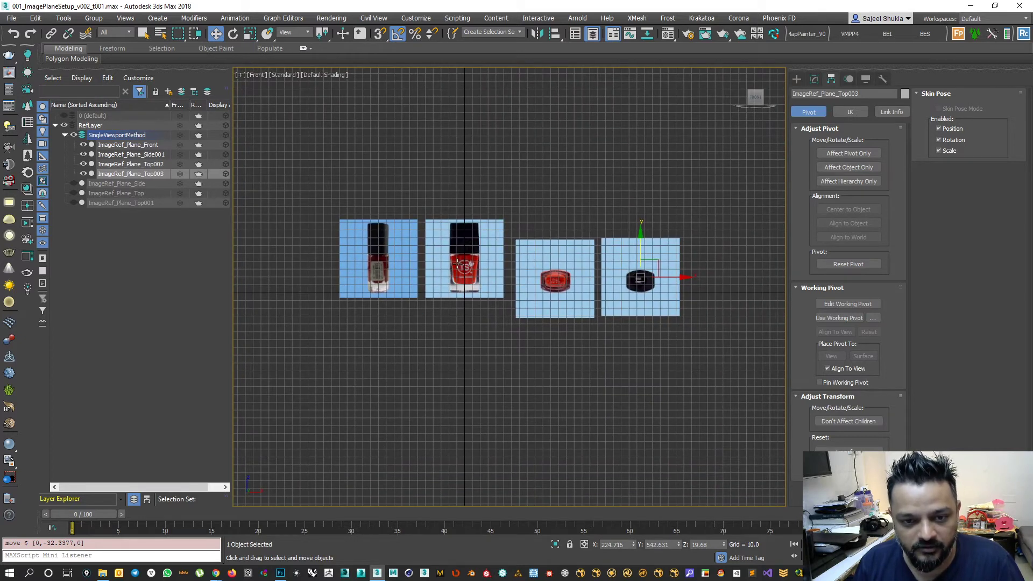
Clear the selection and restore the two-viewport layout with the Front and Perspective views.
{"action": "left_click", "coordinate": [599, 198]}
{"action": "key", "text": "alt+w"}
{"action": "left_click", "coordinate": [608, 348]}
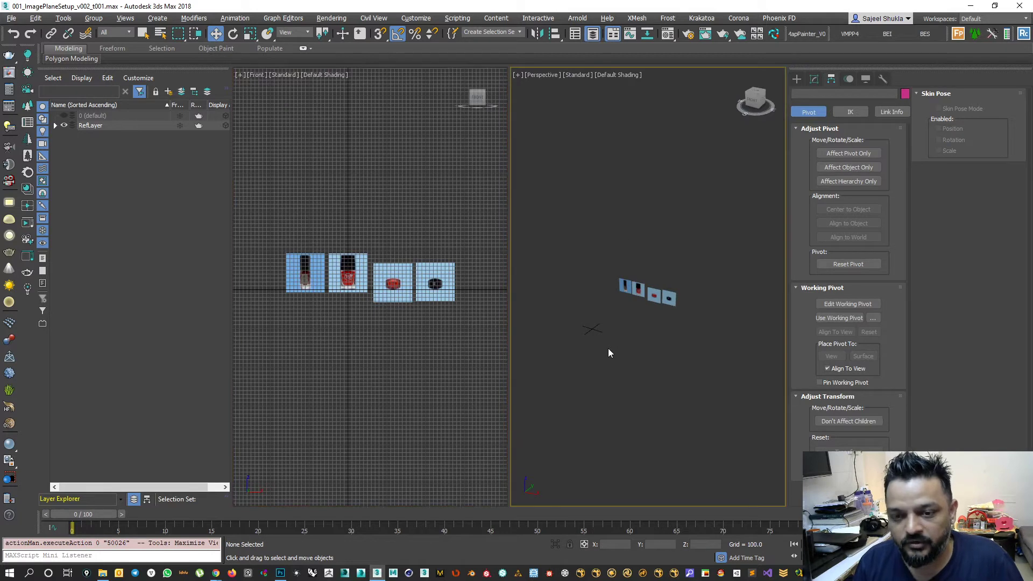
{"action": "left_click", "coordinate": [372, 308]}
{"action": "key", "text": "alt+w"}
{"action": "key", "text": "alt+w"}
{"action": "left_click", "coordinate": [640, 337]}
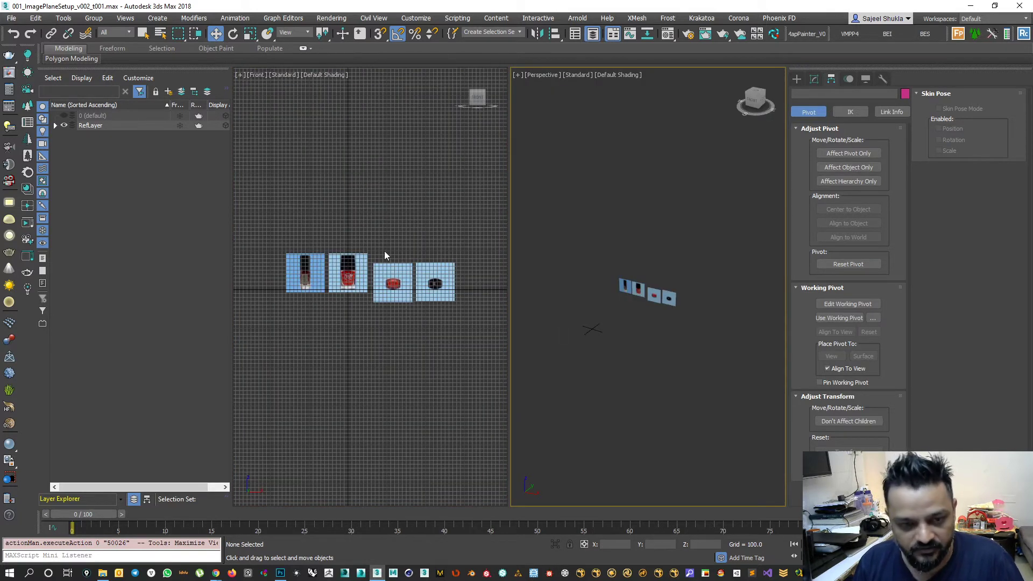
Select all four reference planes, reset their Y position to 0, move them back along Y, and deselect them.
{"action": "left_click_drag", "start_coordinate": [262, 215], "coordinate": [465, 305]}
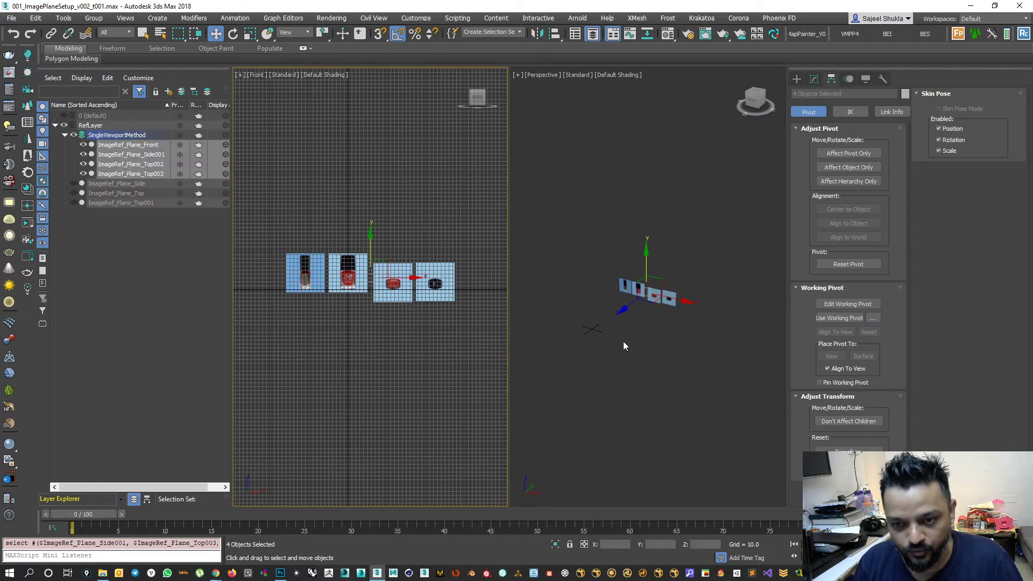
{"action": "right_click", "coordinate": [622, 457]}
{"action": "type", "text": "w"}
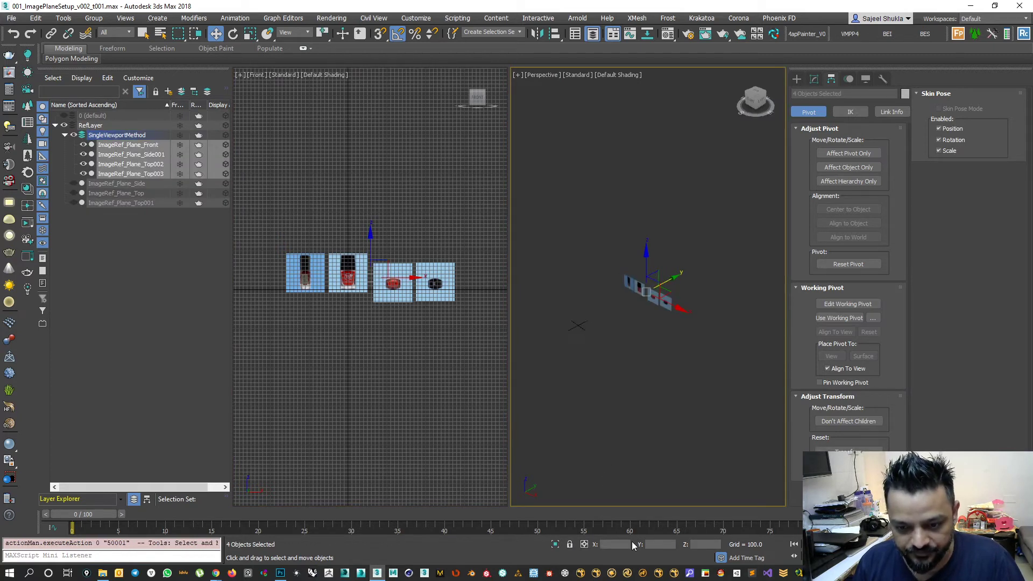
{"action": "type", "text": "0"}
{"action": "key", "text": "Return"}
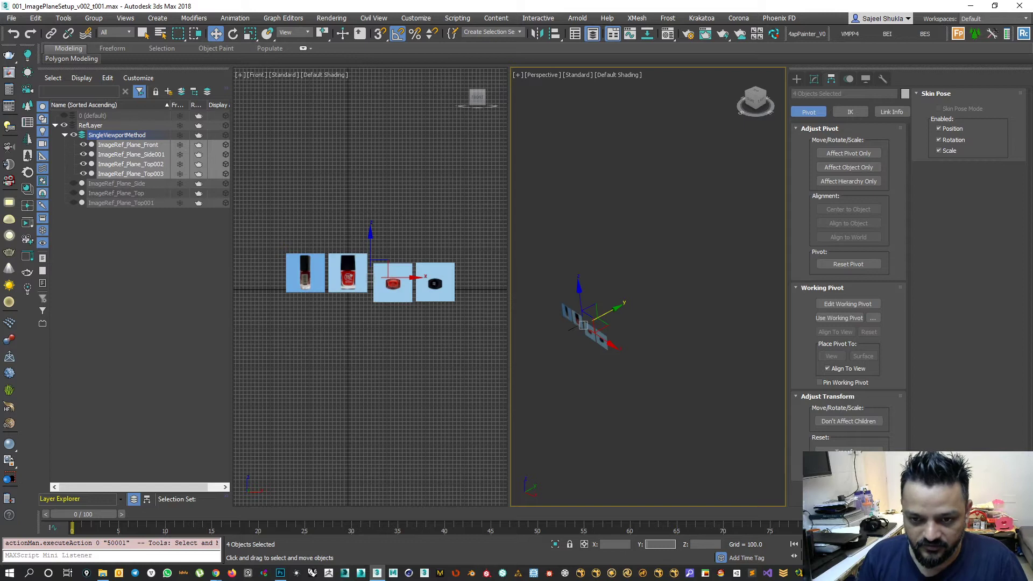
{"action": "left_click_drag", "start_coordinate": [618, 311], "coordinate": [657, 296]}
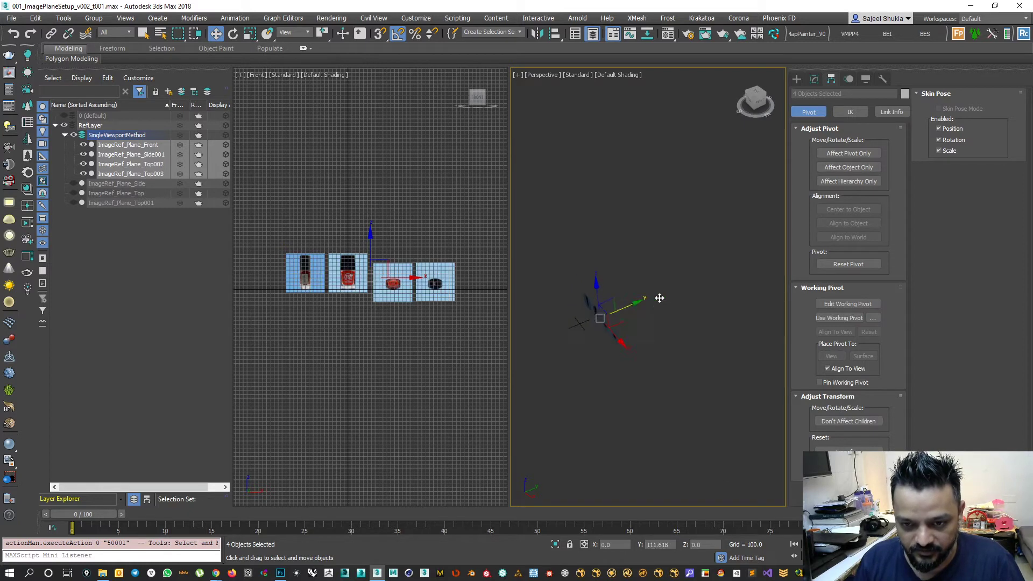
{"action": "left_click", "coordinate": [600, 353]}
Maximize the Perspective view and examine the bottle's bottom and cap-top reference images up close.
{"action": "key", "text": "alt+w"}
{"action": "middle_click_drag", "start_coordinate": [422, 289], "coordinate": [485, 277], "text": "alt"}
{"action": "scroll", "coordinate": [492, 285], "scroll_direction": "up", "scroll_amount": 8}
{"action": "scroll", "coordinate": [475, 276], "scroll_direction": "down", "scroll_amount": 5}
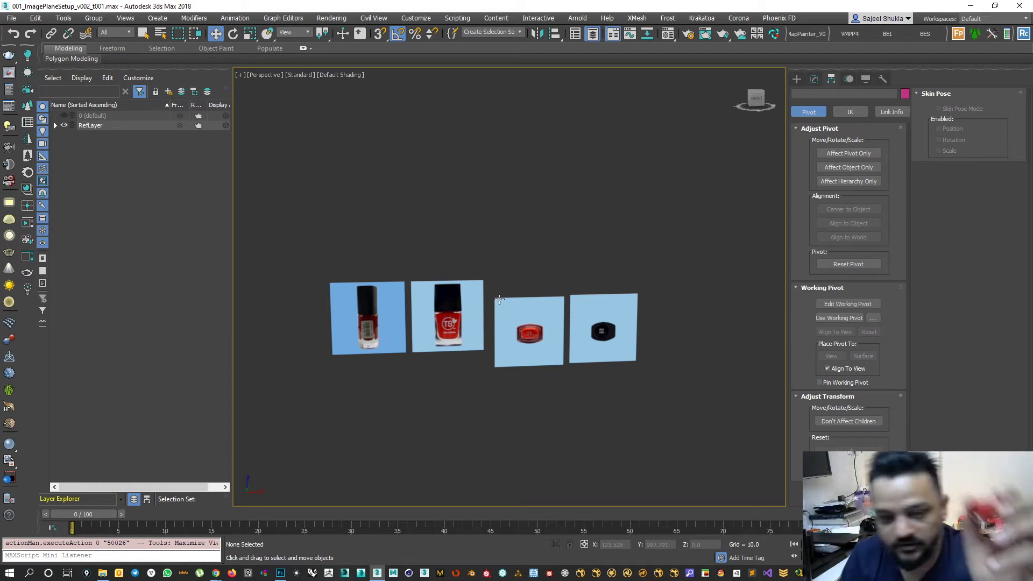
{"action": "scroll", "coordinate": [541, 317], "scroll_direction": "up", "scroll_amount": 10}
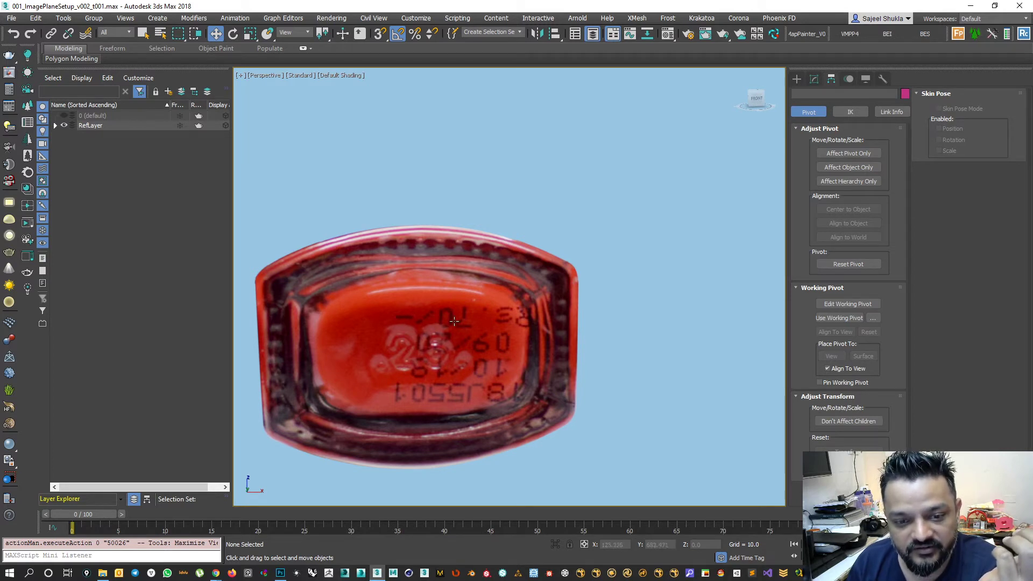
{"action": "scroll", "coordinate": [454, 321], "scroll_direction": "down", "scroll_amount": 5}
{"action": "scroll", "coordinate": [572, 359], "scroll_direction": "down", "scroll_amount": 3}
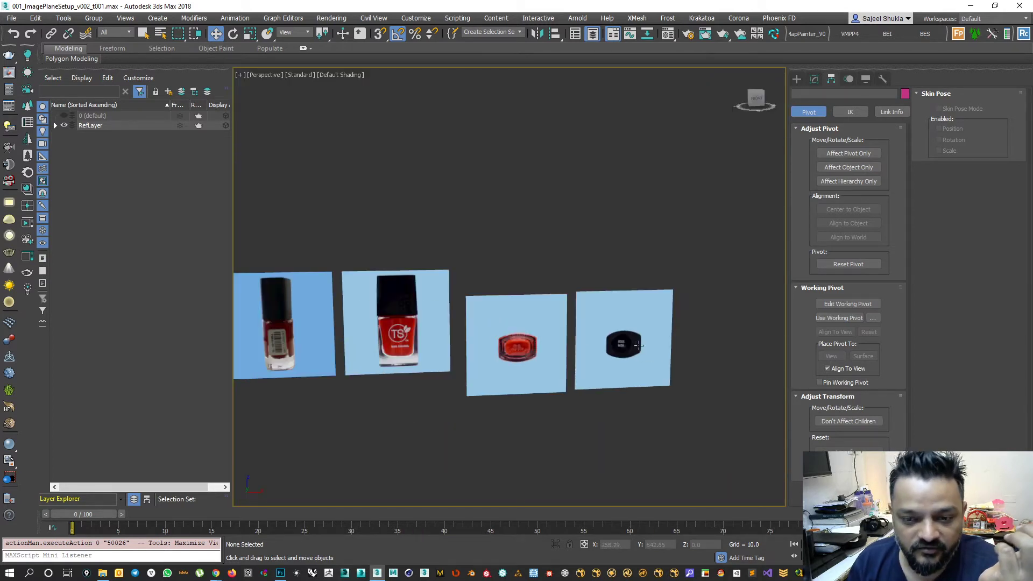
{"action": "scroll", "coordinate": [639, 346], "scroll_direction": "up", "scroll_amount": 8}
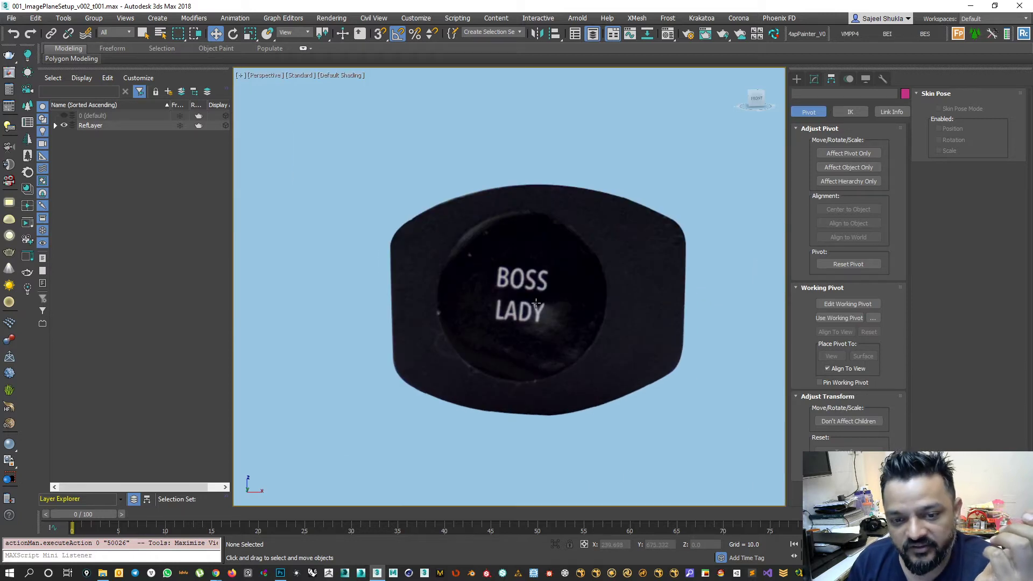
{"action": "scroll", "coordinate": [536, 303], "scroll_direction": "down", "scroll_amount": 2}
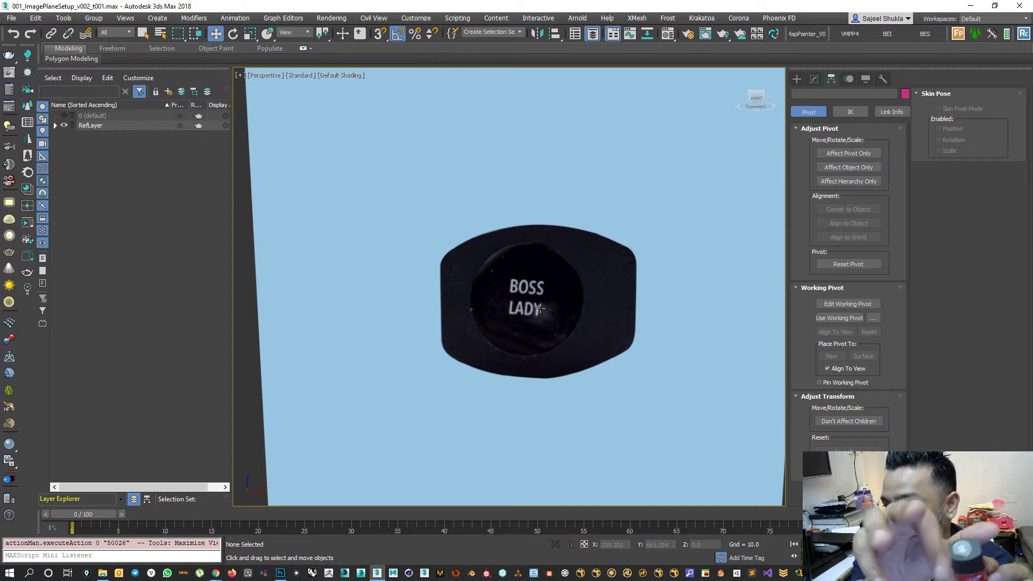
{"action": "scroll", "coordinate": [487, 339], "scroll_direction": "down", "scroll_amount": 6}
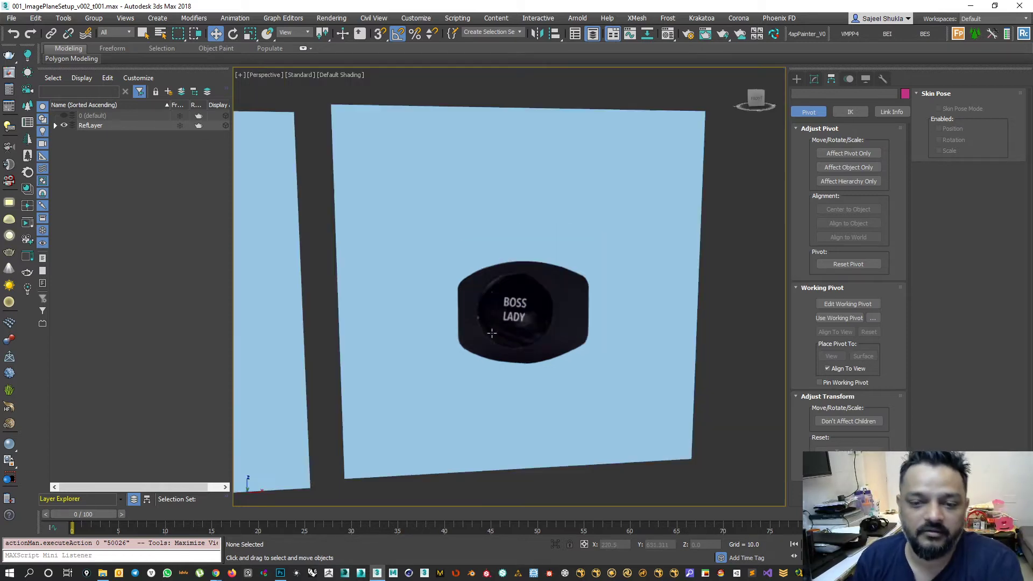
Examine the cap in the front and side reference images up close, finishing back in the two-viewport layout.
{"action": "scroll", "coordinate": [491, 331], "scroll_direction": "down", "scroll_amount": 3}
{"action": "middle_click_drag", "start_coordinate": [424, 363], "coordinate": [541, 368]}
{"action": "scroll", "coordinate": [384, 262], "scroll_direction": "up", "scroll_amount": 10}
{"action": "middle_click_drag", "start_coordinate": [457, 319], "coordinate": [650, 275]}
{"action": "scroll", "coordinate": [651, 274], "scroll_direction": "down", "scroll_amount": 4}
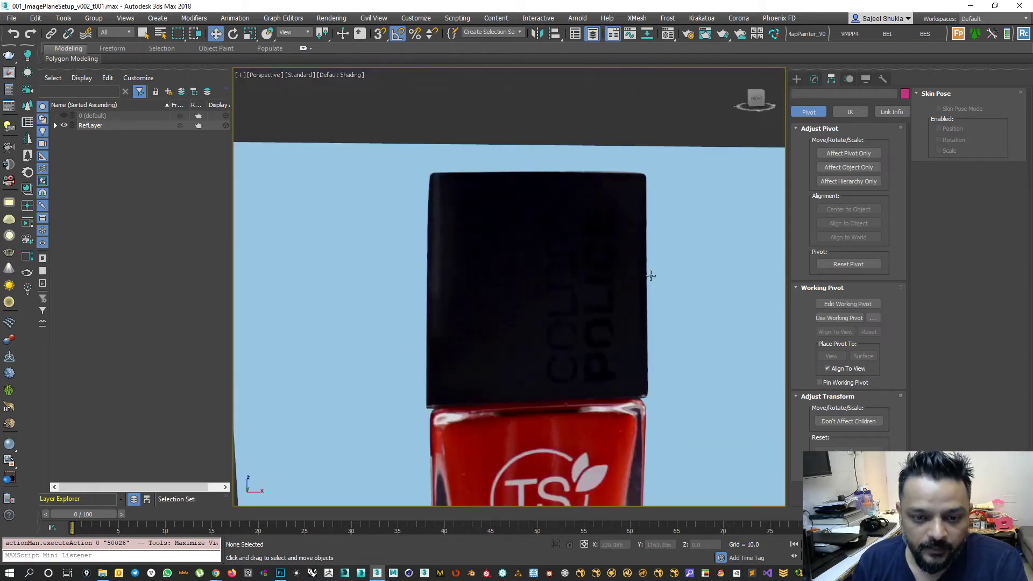
{"action": "scroll", "coordinate": [628, 288], "scroll_direction": "up", "scroll_amount": 2}
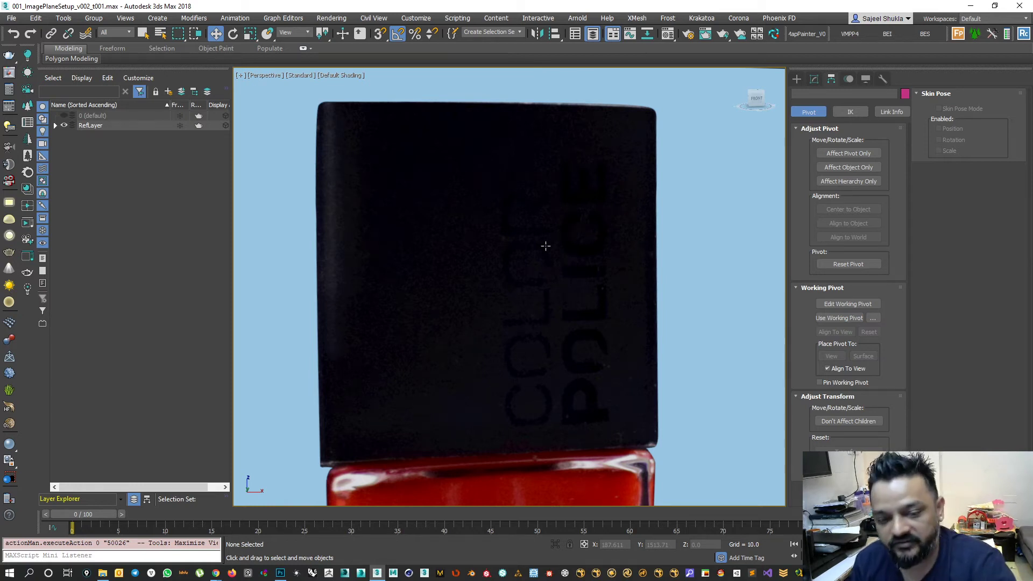
{"action": "scroll", "coordinate": [588, 223], "scroll_direction": "down", "scroll_amount": 10}
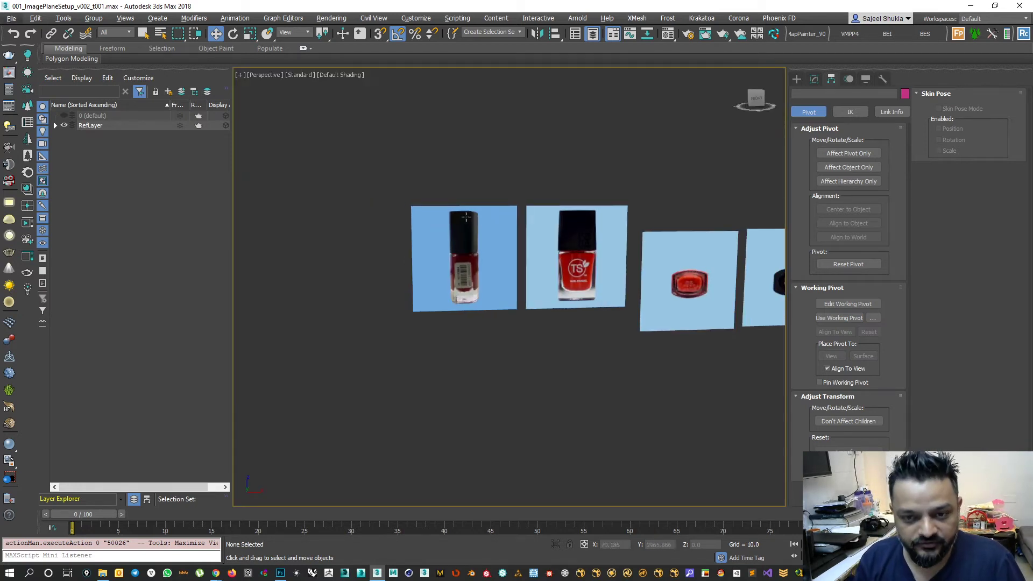
{"action": "scroll", "coordinate": [436, 236], "scroll_direction": "up", "scroll_amount": 10}
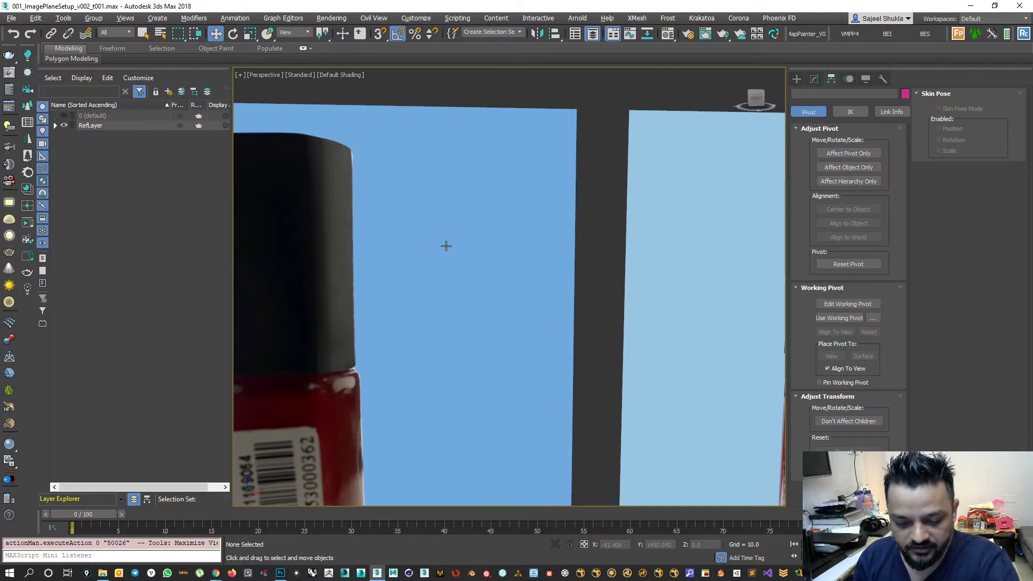
{"action": "scroll", "coordinate": [484, 269], "scroll_direction": "down", "scroll_amount": 6}
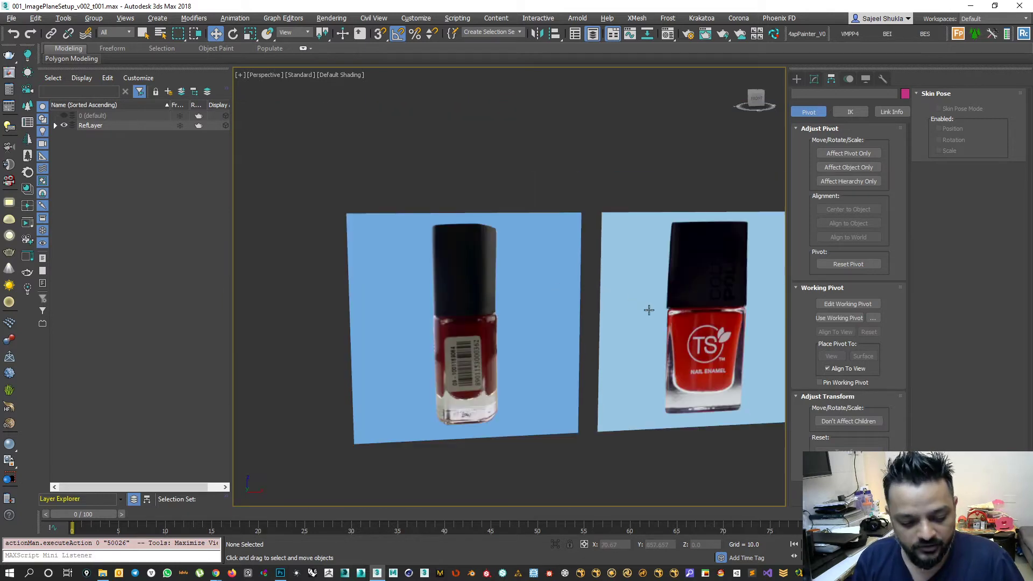
{"action": "key", "text": "alt+w"}
{"action": "left_click", "coordinate": [364, 352]}
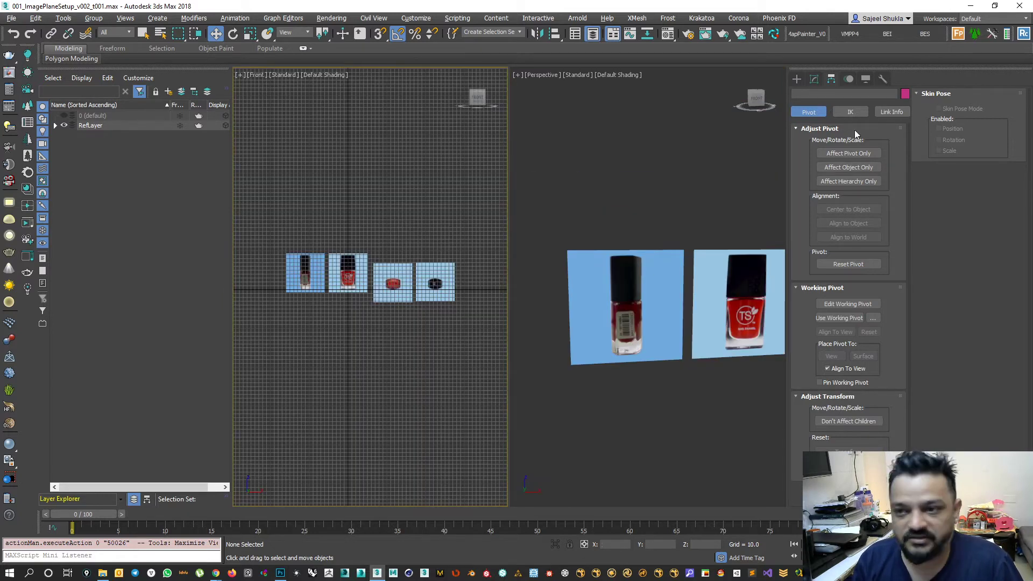
Create a box on the Perspective view's ground grid, about 130 long, 150 wide and 123 high.
{"action": "left_click", "coordinate": [797, 80]}
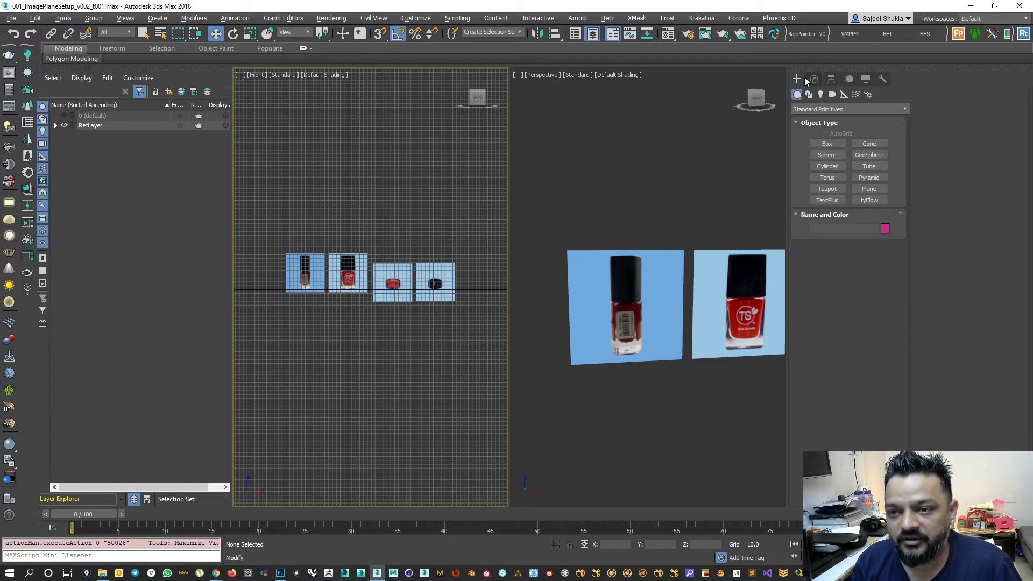
{"action": "left_click", "coordinate": [827, 143]}
{"action": "scroll", "coordinate": [285, 251], "scroll_direction": "down", "scroll_amount": 3}
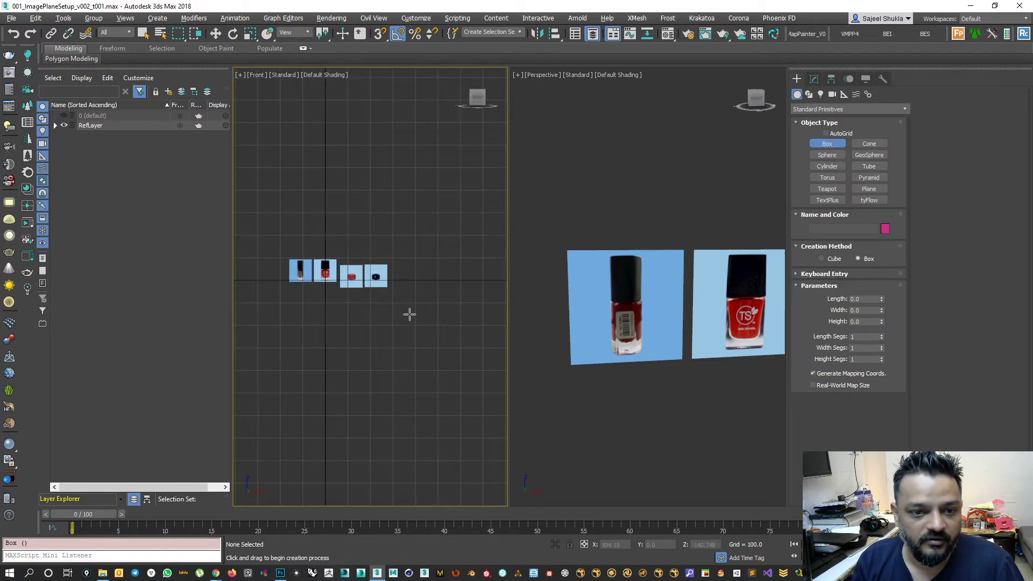
{"action": "scroll", "coordinate": [592, 382], "scroll_direction": "down", "scroll_amount": 6}
{"action": "middle_click_drag", "start_coordinate": [578, 456], "coordinate": [600, 444]}
{"action": "scroll", "coordinate": [616, 429], "scroll_direction": "down", "scroll_amount": 2}
{"action": "middle_click_drag", "start_coordinate": [636, 415], "coordinate": [638, 432], "text": "alt"}
{"action": "mouse_move", "coordinate": [643, 417]}
{"action": "left_mouse_down"}
{"action": "mouse_move", "coordinate": [698, 460]}
{"action": "mouse_move", "coordinate": [728, 458]}
{"action": "left_mouse_up"}
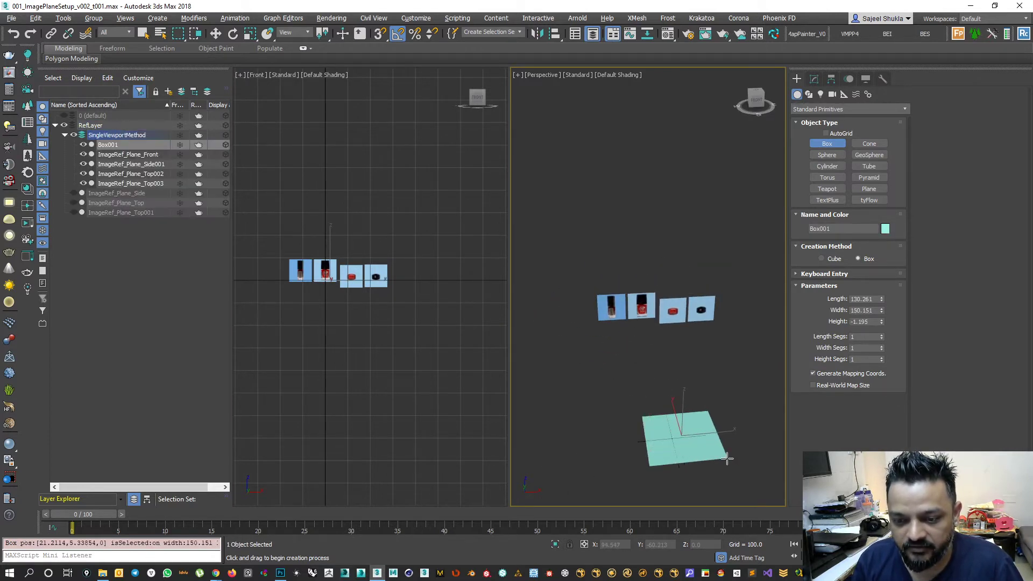
{"action": "left_click", "coordinate": [734, 400]}
Change the new box's object color to light grey.
{"action": "middle_click_drag", "start_coordinate": [661, 458], "coordinate": [664, 371], "text": "alt"}
{"action": "scroll", "coordinate": [675, 451], "scroll_direction": "down", "scroll_amount": 1}
{"action": "left_click", "coordinate": [885, 229]}
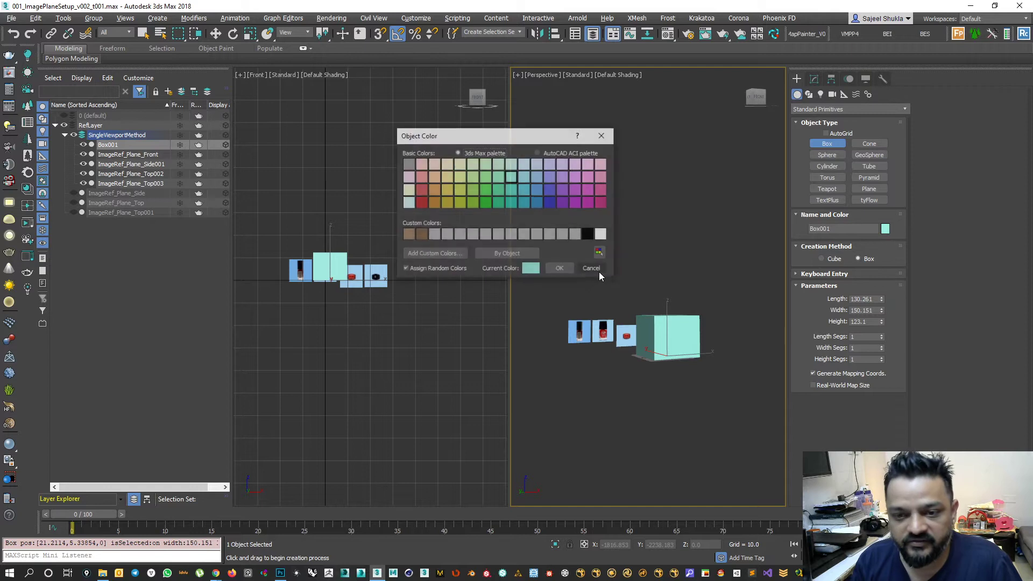
{"action": "left_click", "coordinate": [522, 234]}
{"action": "left_click", "coordinate": [560, 269]}
{"action": "scroll", "coordinate": [668, 327], "scroll_direction": "up", "scroll_amount": 1}
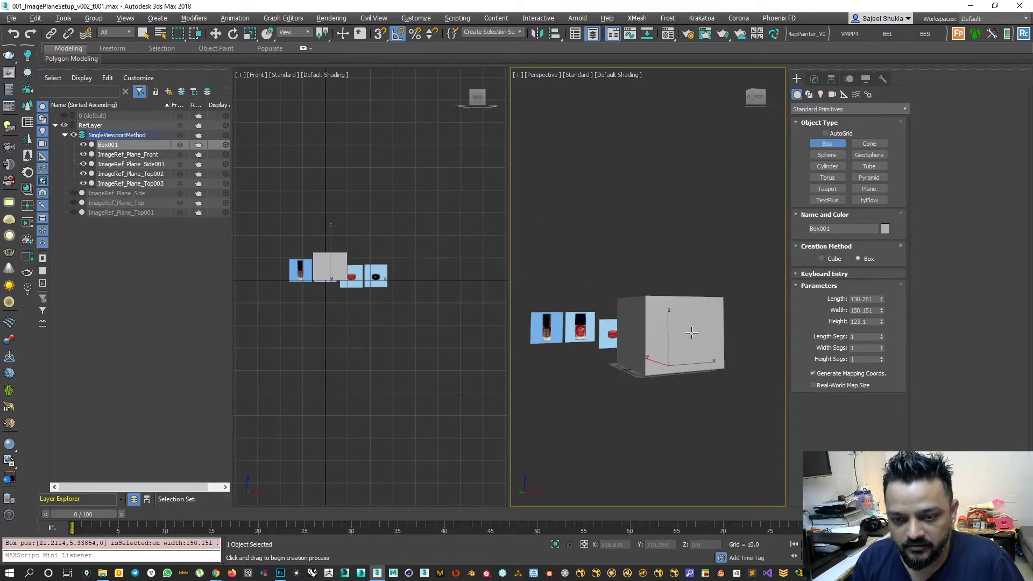
Center the box on the world origin by setting its X and Y positions to 0.
{"action": "key", "text": "w"}
{"action": "middle_click_drag", "start_coordinate": [700, 393], "coordinate": [689, 325], "text": "alt"}
{"action": "key", "text": "z"}
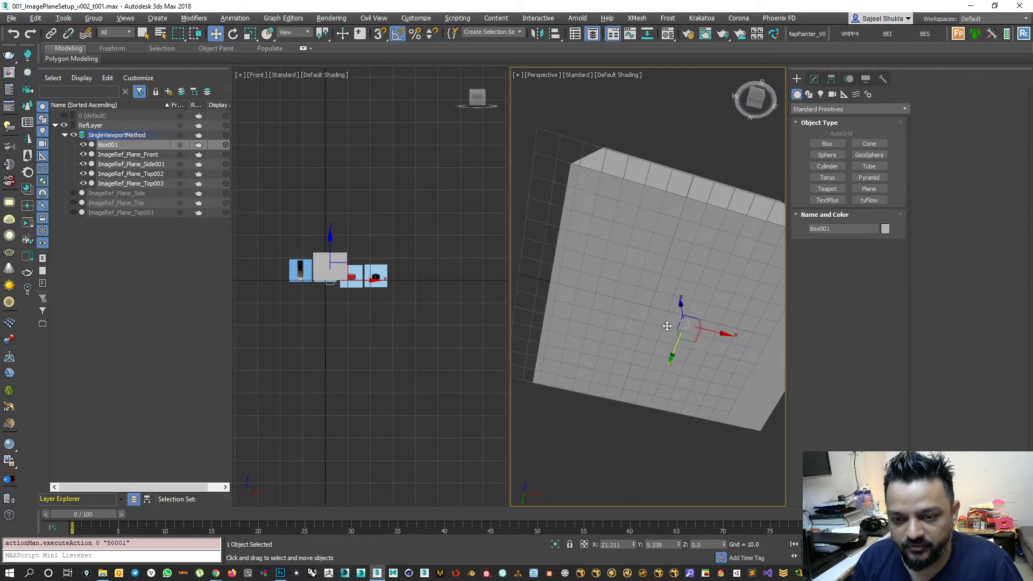
{"action": "double_click", "coordinate": [618, 544]}
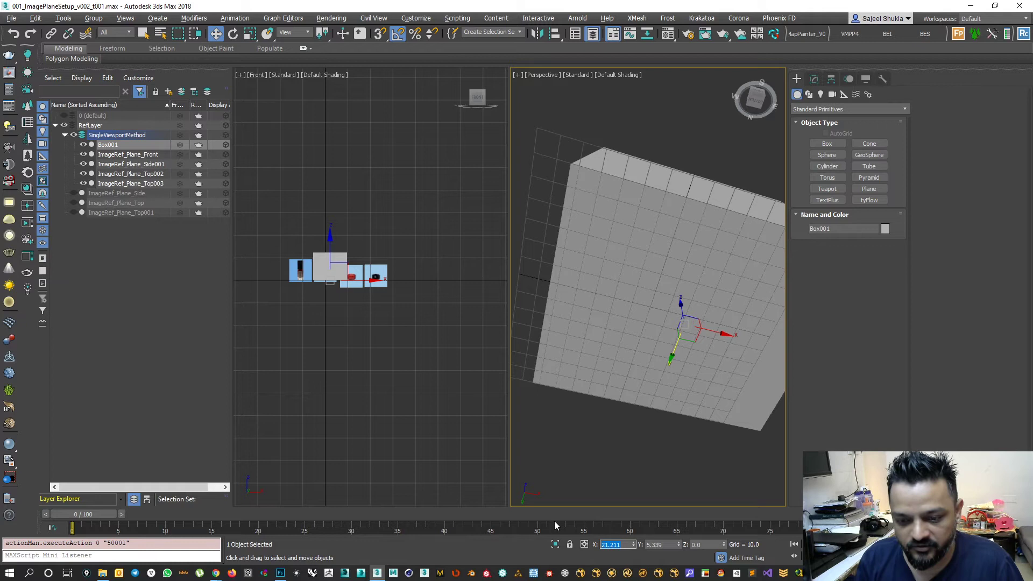
{"action": "type", "text": "0"}
{"action": "key", "text": "Tab"}
{"action": "type", "text": "0"}
{"action": "key", "text": "Return"}
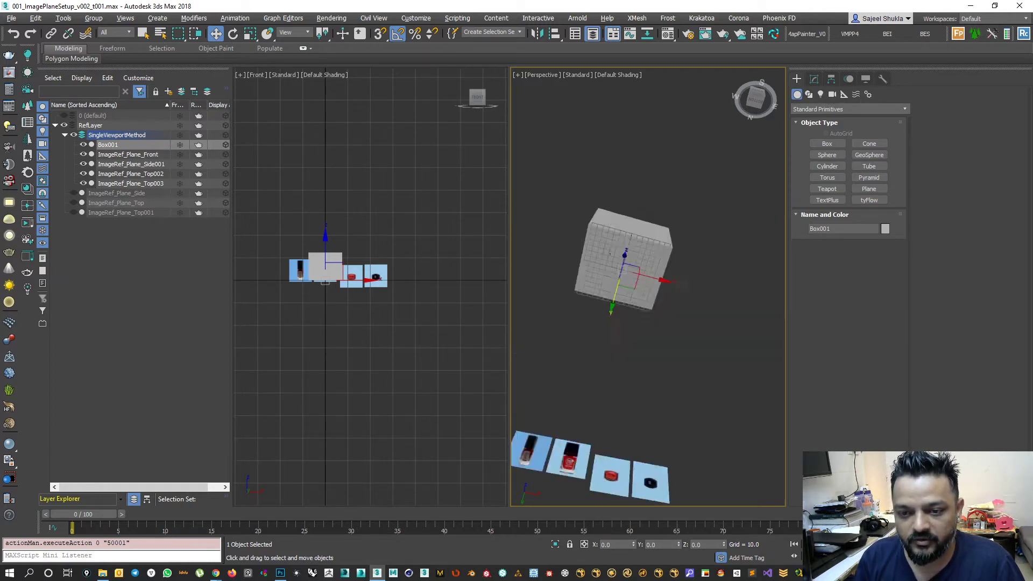
Set the box's length, width and height to 10 each.
{"action": "middle_click_drag", "start_coordinate": [610, 254], "coordinate": [623, 387], "text": "alt"}
{"action": "scroll", "coordinate": [618, 242], "scroll_direction": "up", "scroll_amount": 3}
{"action": "middle_click_drag", "start_coordinate": [618, 242], "coordinate": [650, 275]}
{"action": "scroll", "coordinate": [650, 275], "scroll_direction": "up", "scroll_amount": 4}
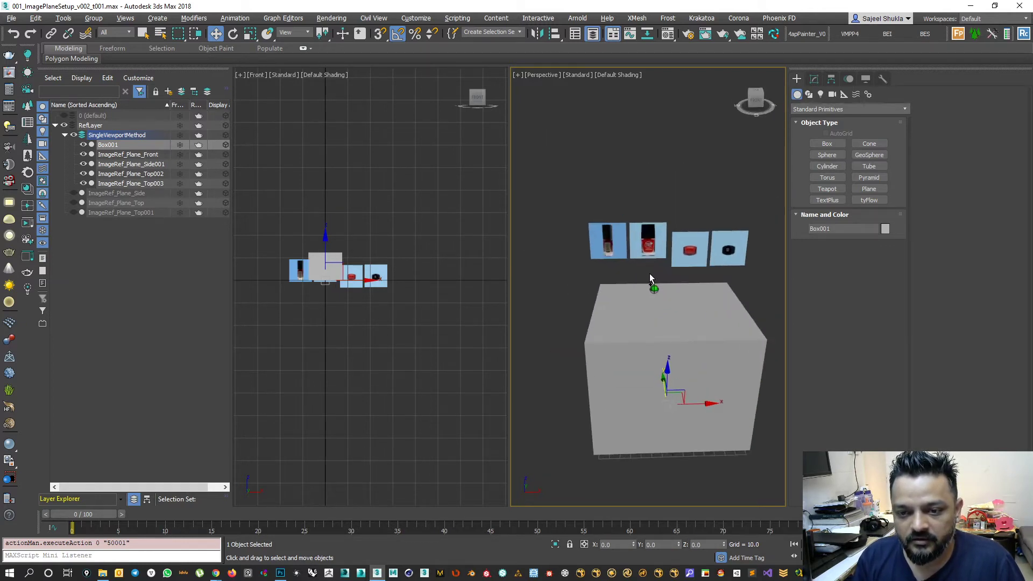
{"action": "left_click", "coordinate": [814, 79]}
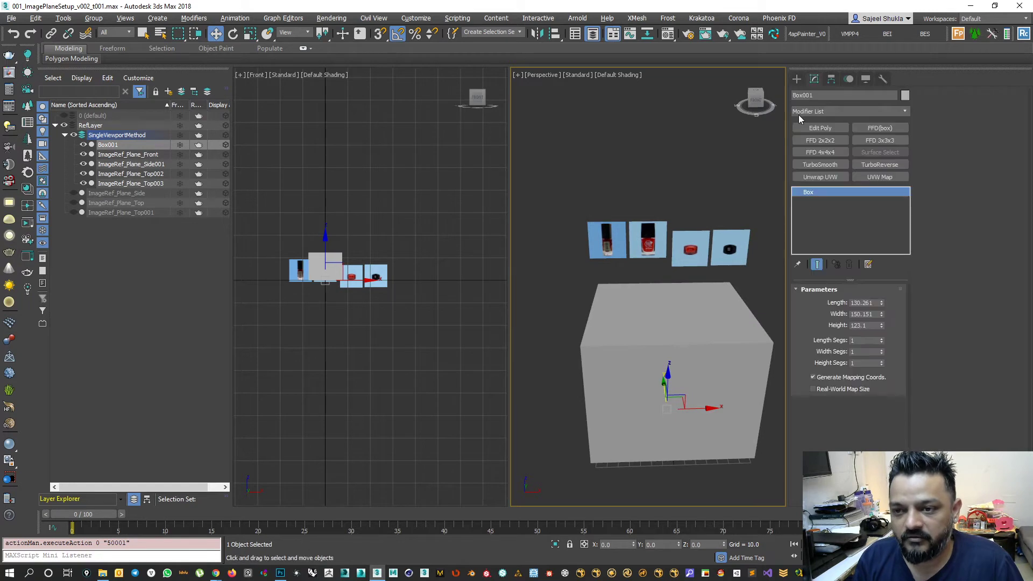
{"action": "double_click", "coordinate": [875, 303]}
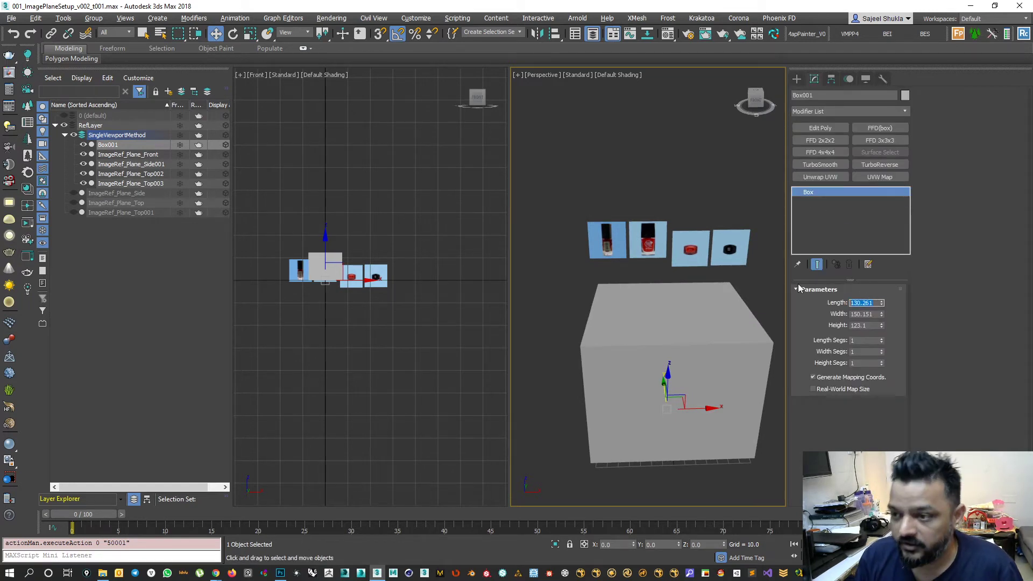
{"action": "type", "text": "10"}
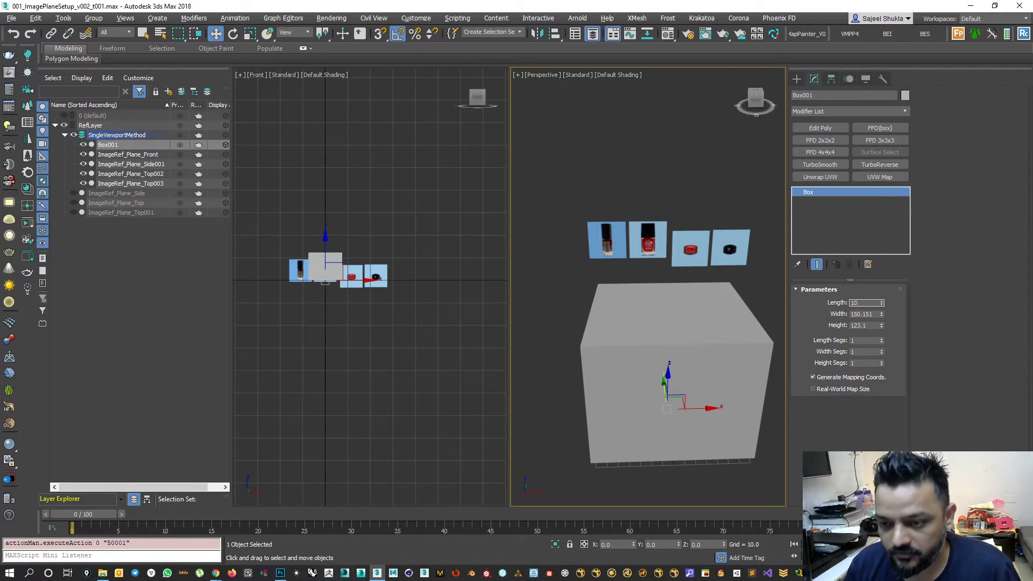
{"action": "key", "text": "Tab"}
{"action": "type", "text": "10"}
{"action": "key", "text": "Tab"}
{"action": "type", "text": "10"}
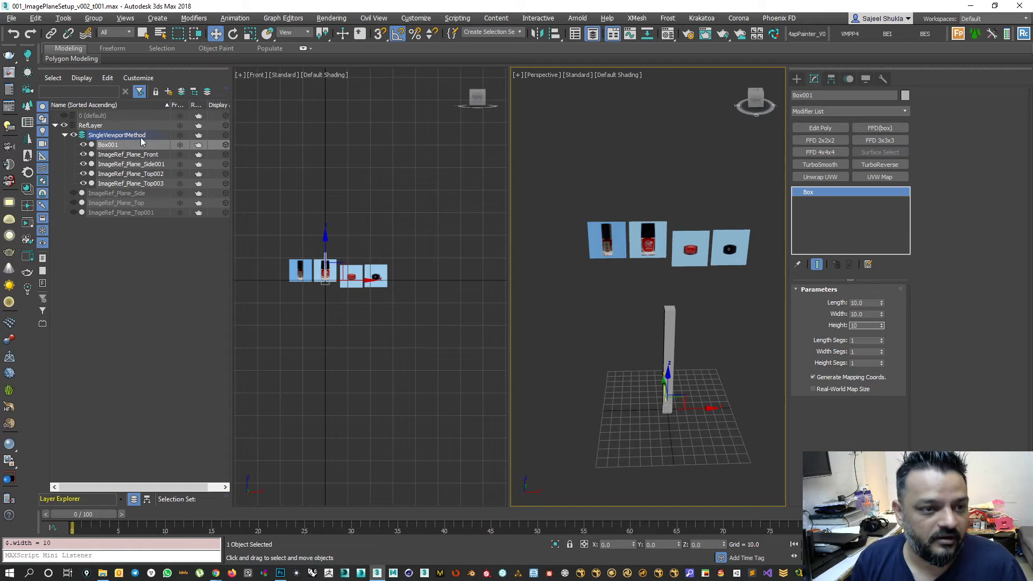
Create a new layer containing the box, keep its default name, and select Box001 inside it.
{"action": "left_click", "coordinate": [168, 92]}
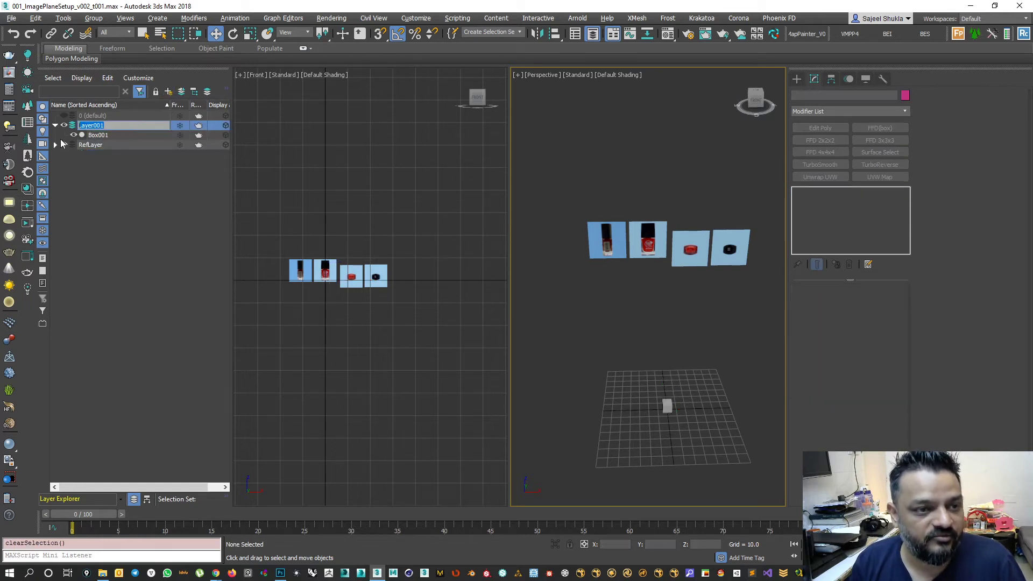
{"action": "left_click", "coordinate": [106, 137]}
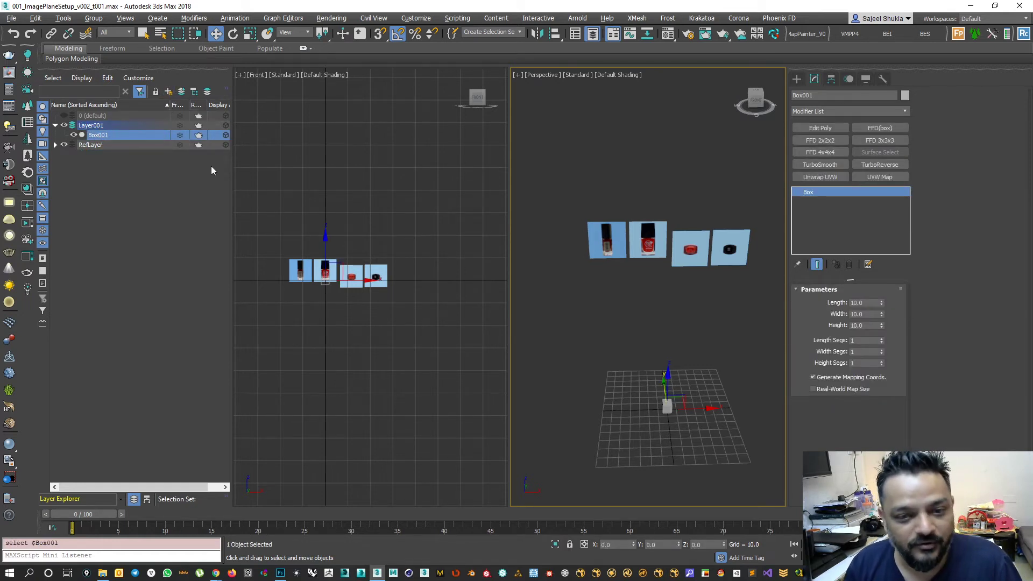
Rename the box DimmensionVol.
{"action": "left_click", "coordinate": [825, 94]}
{"action": "type", "text": "Dimmension"}
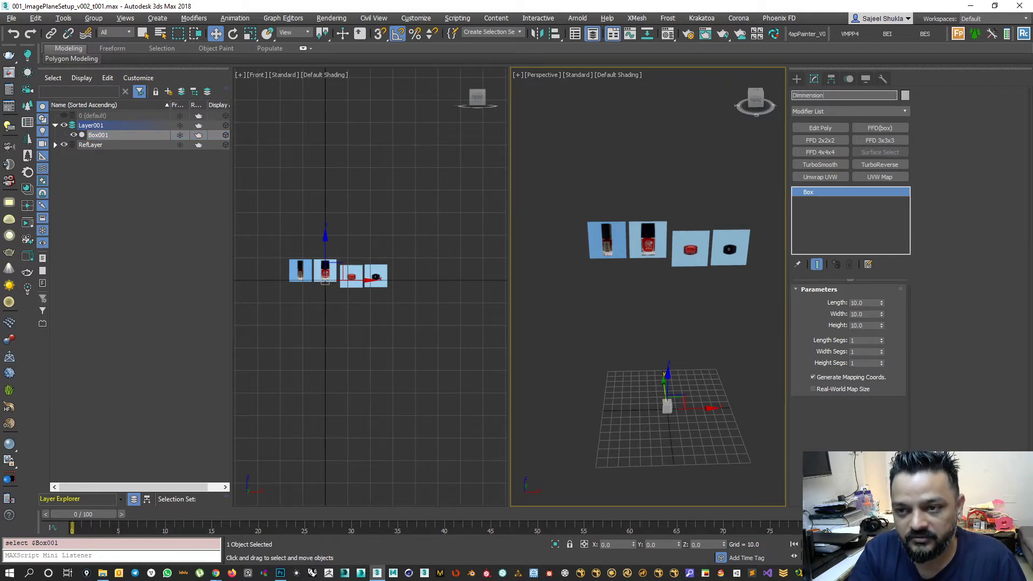
{"action": "type", "text": "Vol"}
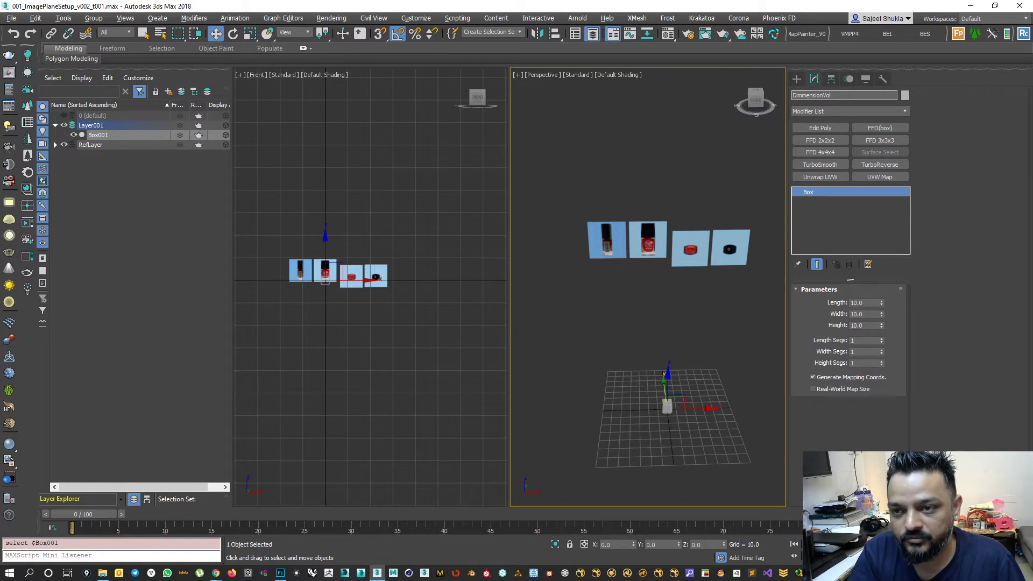
{"action": "key", "text": "Return"}
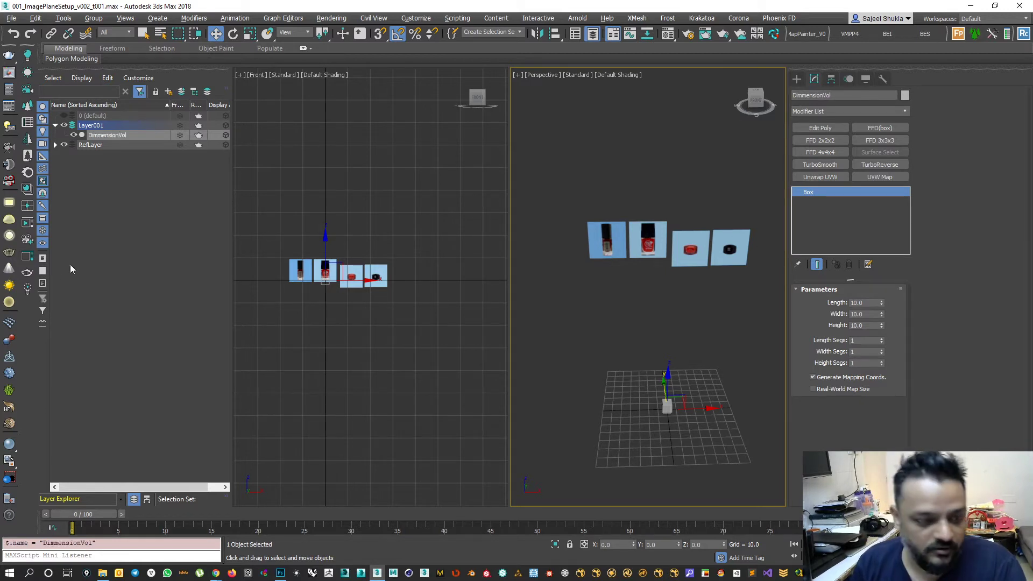
Switch to Photoshop, open Scale.jpg, read the bottle's real width and height, and return to 3ds Max.
{"action": "left_click", "coordinate": [282, 575]}
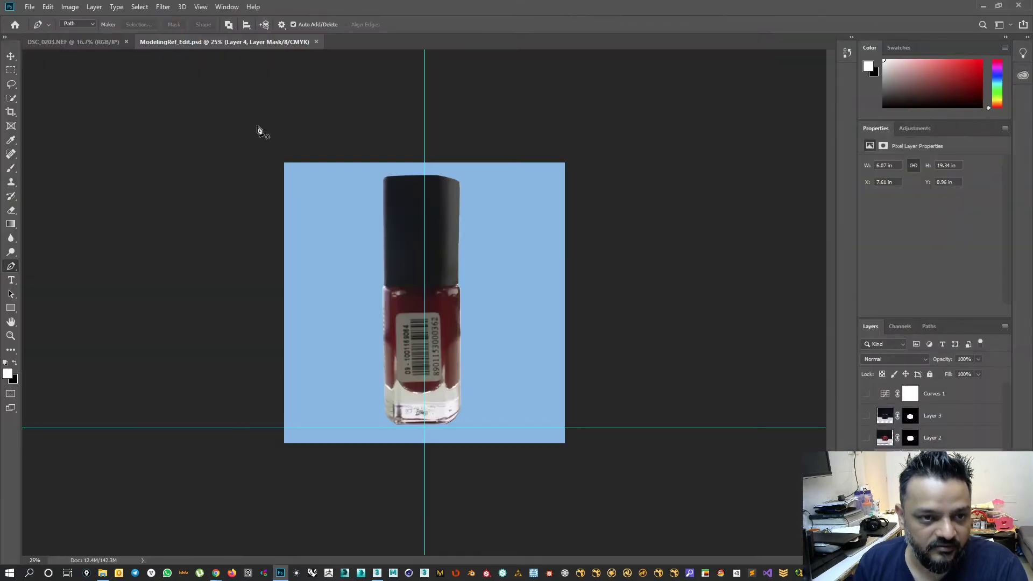
{"action": "left_click", "coordinate": [76, 43]}
{"action": "left_click_drag", "start_coordinate": [280, 41], "coordinate": [251, 109]}
{"action": "left_click_drag", "start_coordinate": [65, 42], "coordinate": [67, 81]}
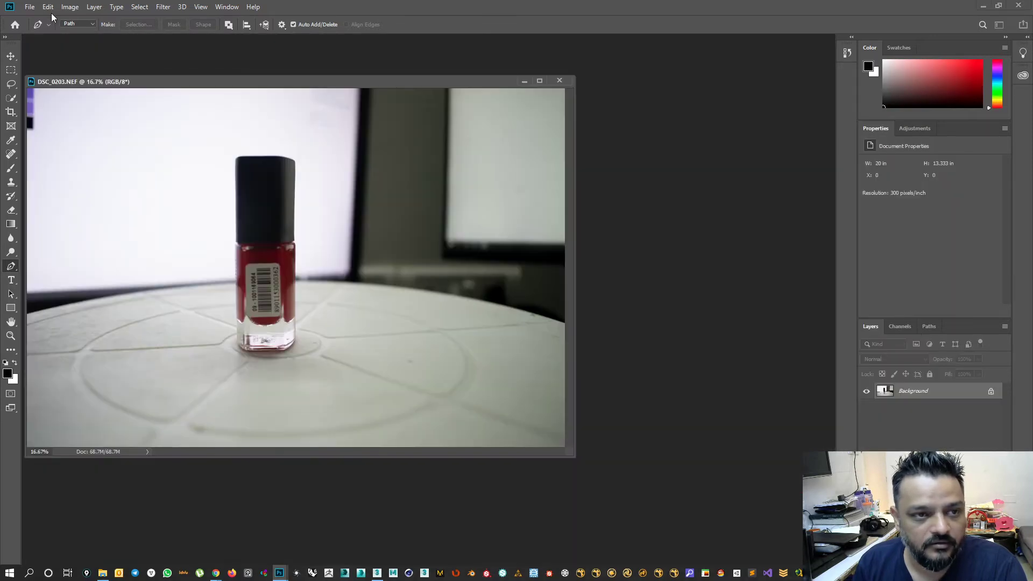
{"action": "key", "text": "ctrl+o"}
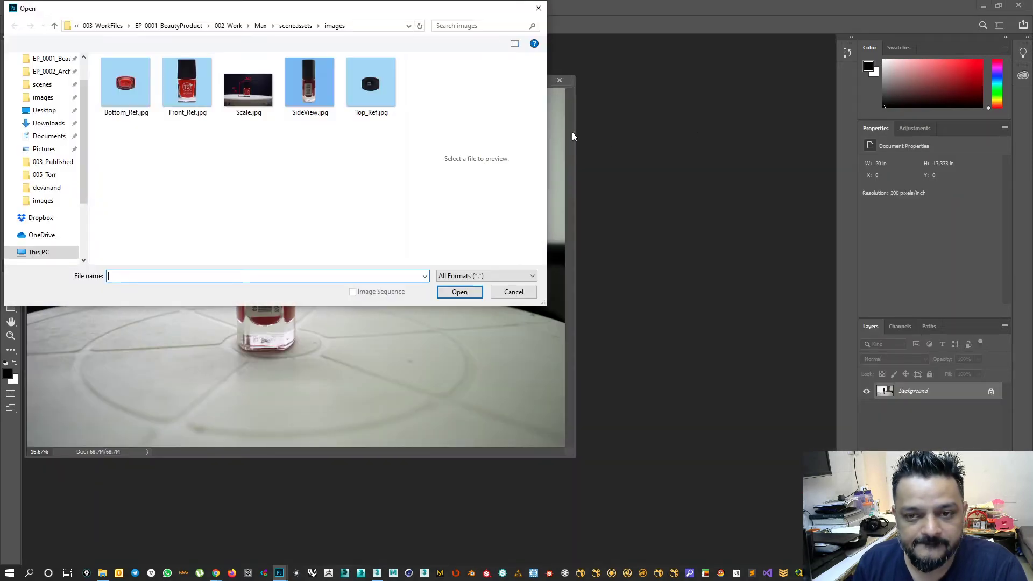
{"action": "left_click", "coordinate": [249, 86]}
{"action": "left_click", "coordinate": [465, 295]}
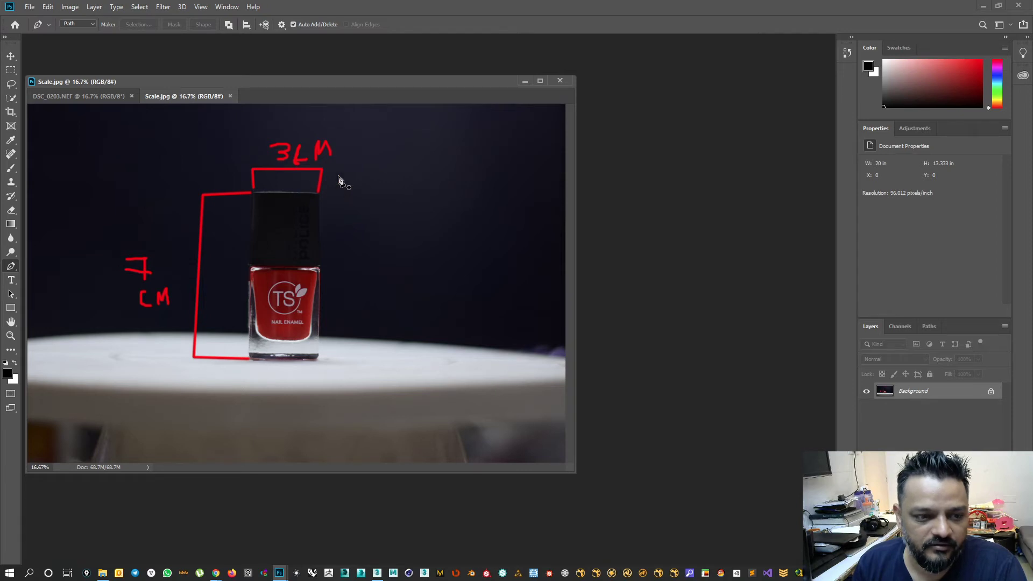
{"action": "left_click", "coordinate": [982, 9]}
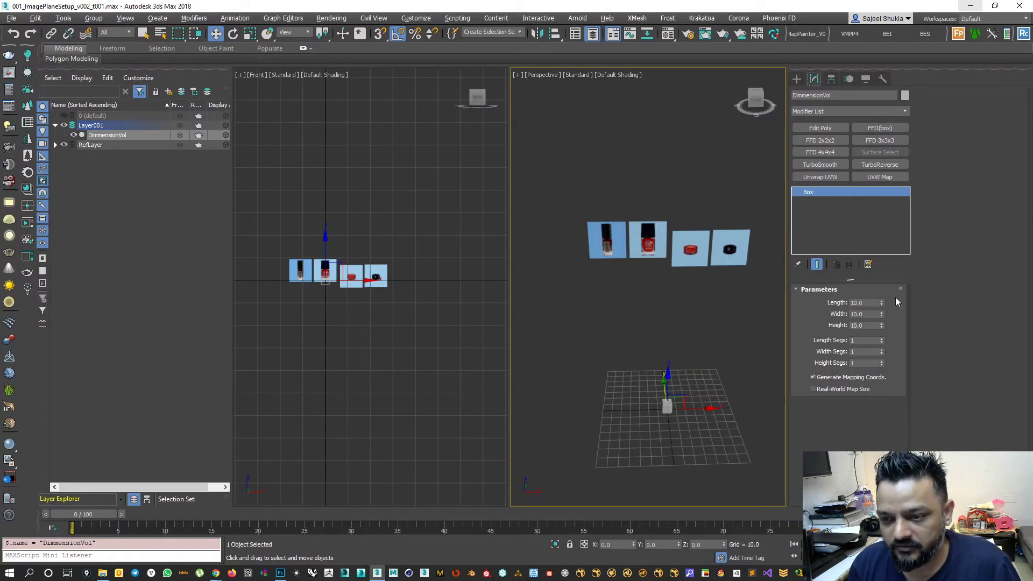
Set the DimmensionVol box's height to 7 and its width to 3.
{"action": "double_click", "coordinate": [859, 326]}
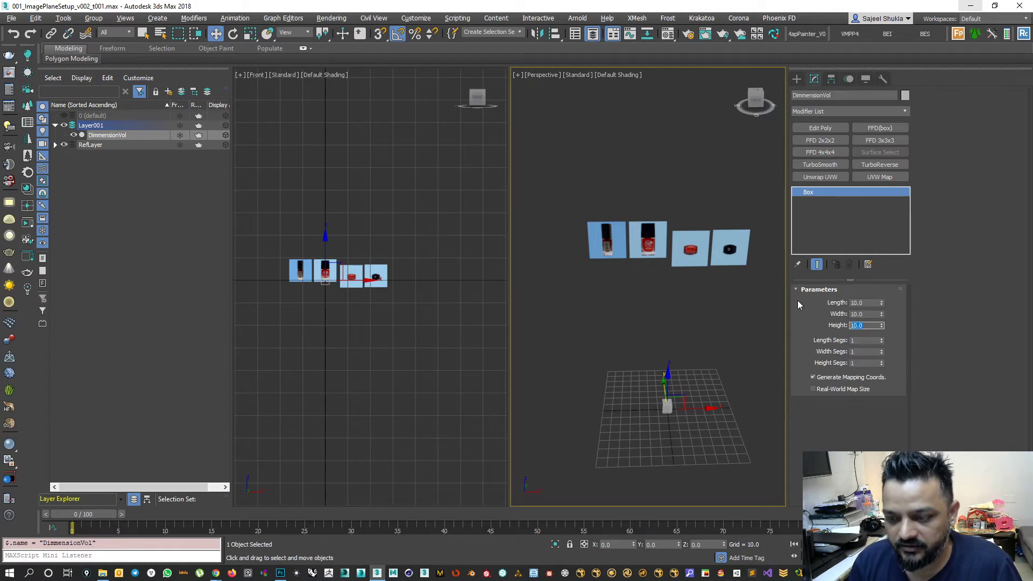
{"action": "type", "text": "7"}
{"action": "key", "text": "Return"}
{"action": "key", "text": "z"}
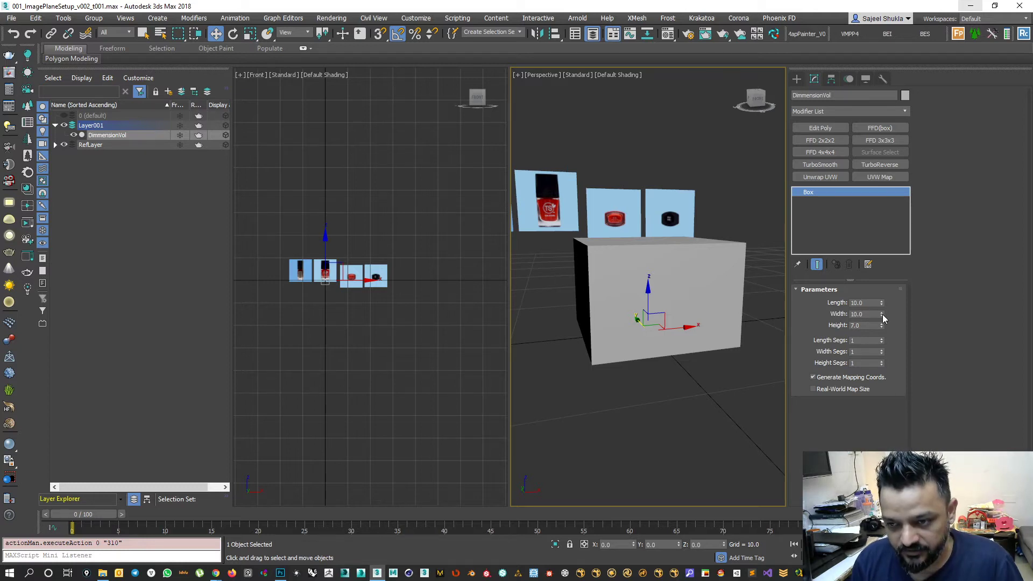
{"action": "left_click", "coordinate": [882, 312]}
{"action": "double_click", "coordinate": [854, 313]}
{"action": "type", "text": "3"}
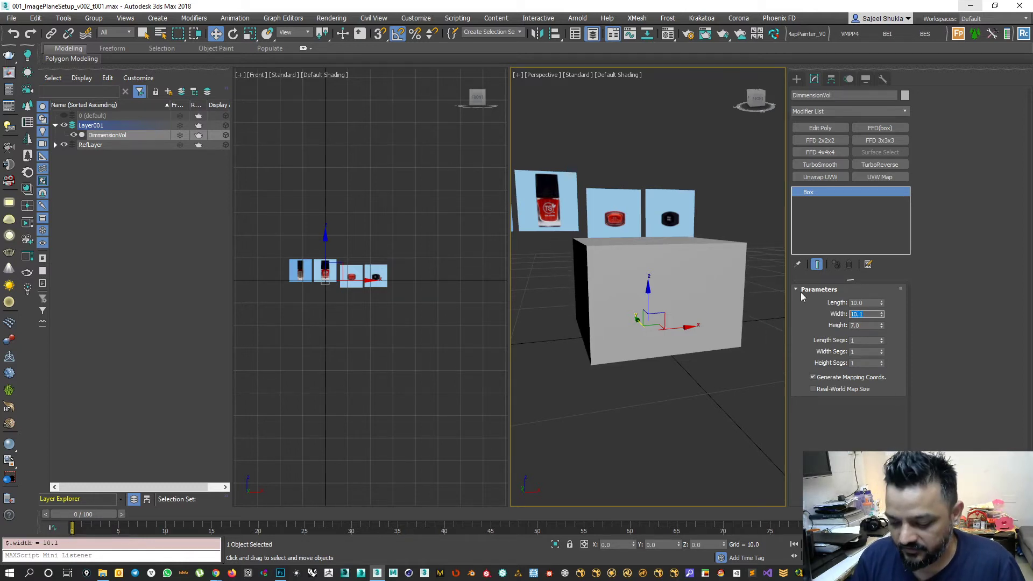
{"action": "key", "text": "Return"}
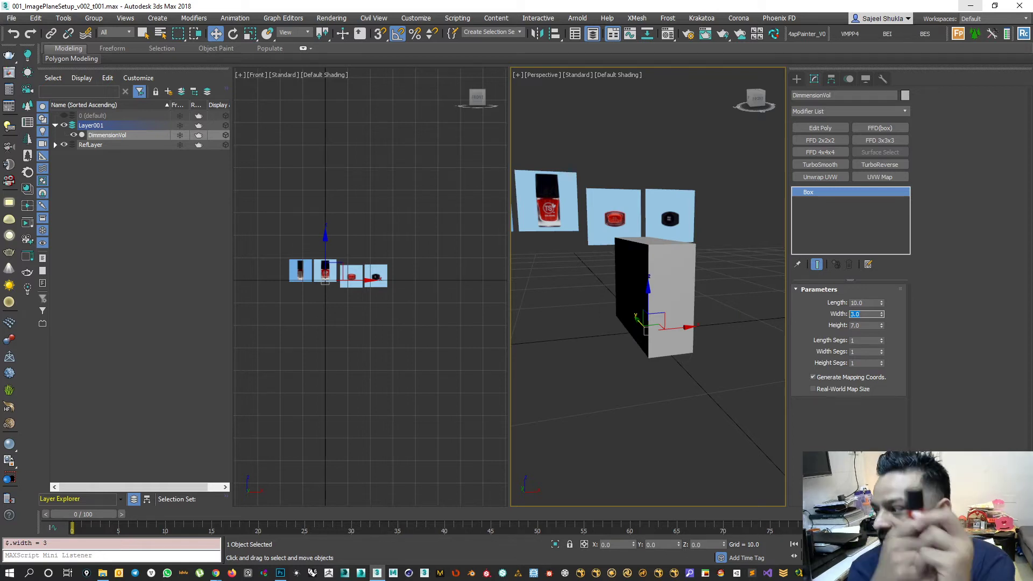
{"action": "key", "text": "BackSpace"}
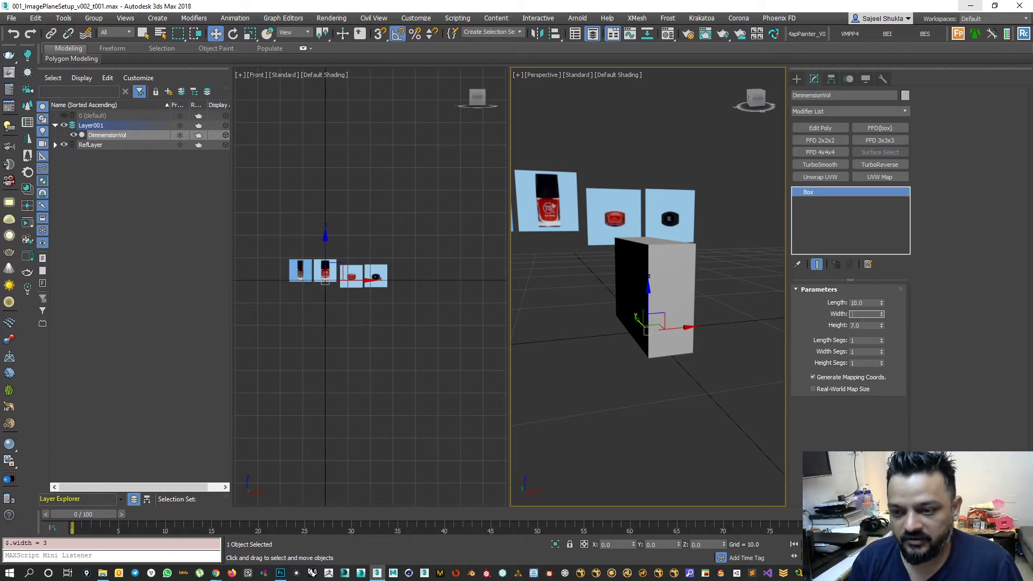
Set the DimmensionVol box's length to 2.
{"action": "left_click", "coordinate": [864, 303]}
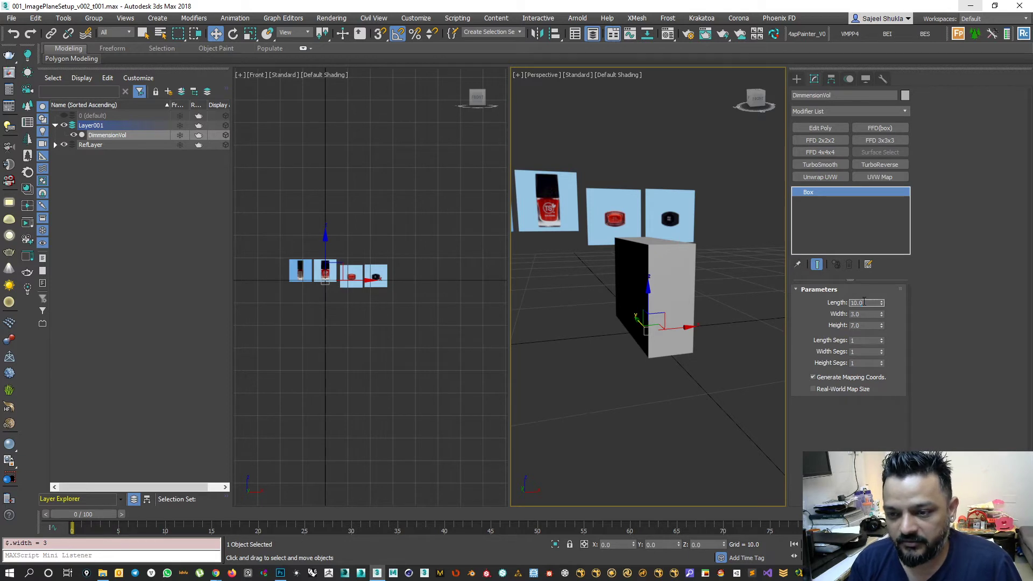
{"action": "mouse_move", "coordinate": [882, 303]}
{"action": "left_mouse_down"}
{"action": "mouse_move", "coordinate": [881, 262]}
{"action": "mouse_move", "coordinate": [881, 288]}
{"action": "left_mouse_up"}
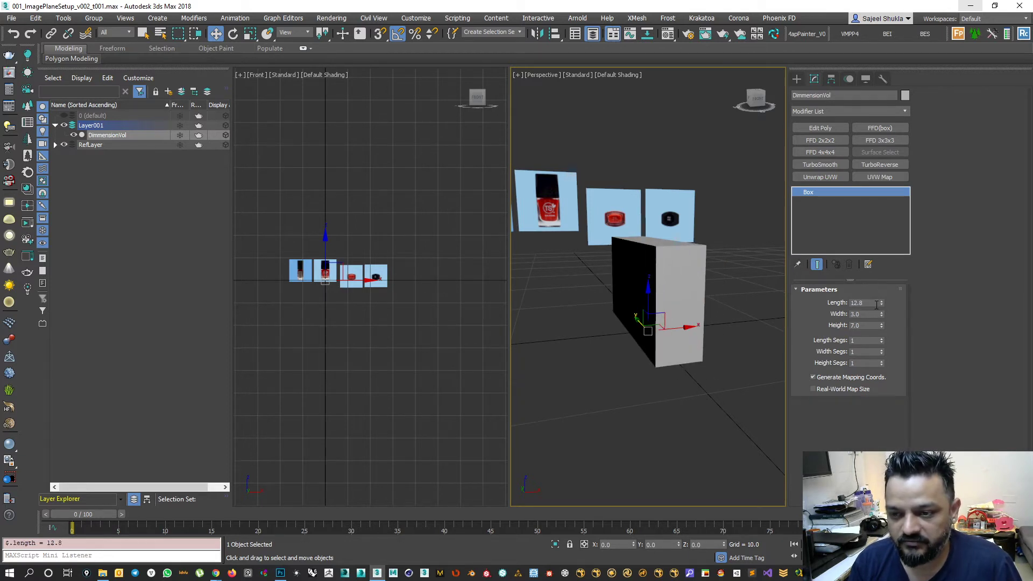
{"action": "type", "text": "2"}
{"action": "key", "text": "Return"}
Compare the size of the resized box with the bottle reference planes in the Perspective and Front views.
{"action": "middle_click_drag", "start_coordinate": [732, 323], "coordinate": [621, 347], "text": "alt"}
{"action": "key", "text": "alt+w"}
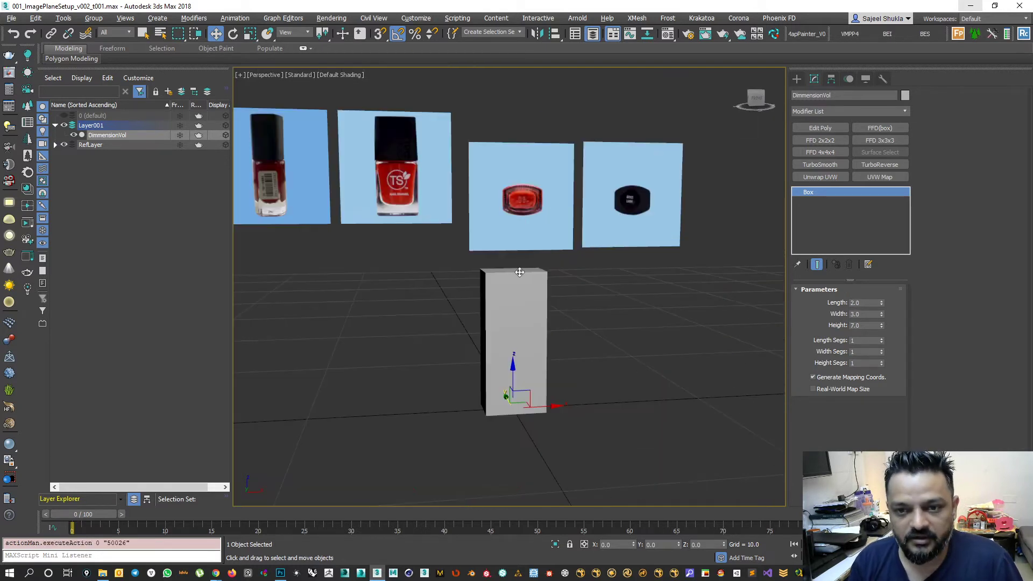
{"action": "key", "text": "alt+w"}
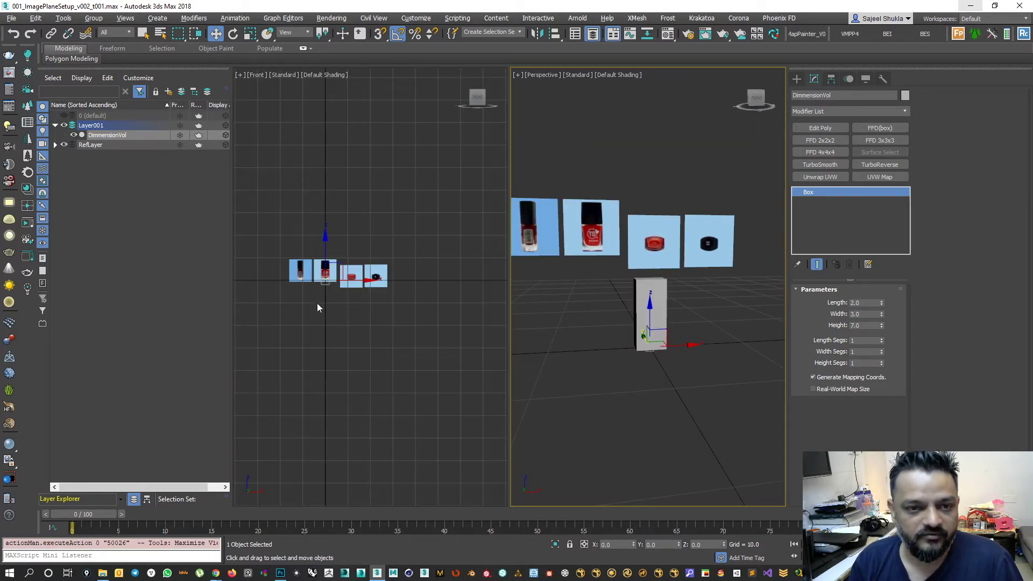
{"action": "right_click", "coordinate": [649, 52]}
{"action": "right_click", "coordinate": [316, 332]}
{"action": "key", "text": "alt+w"}
{"action": "scroll", "coordinate": [408, 263], "scroll_direction": "up", "scroll_amount": 3}
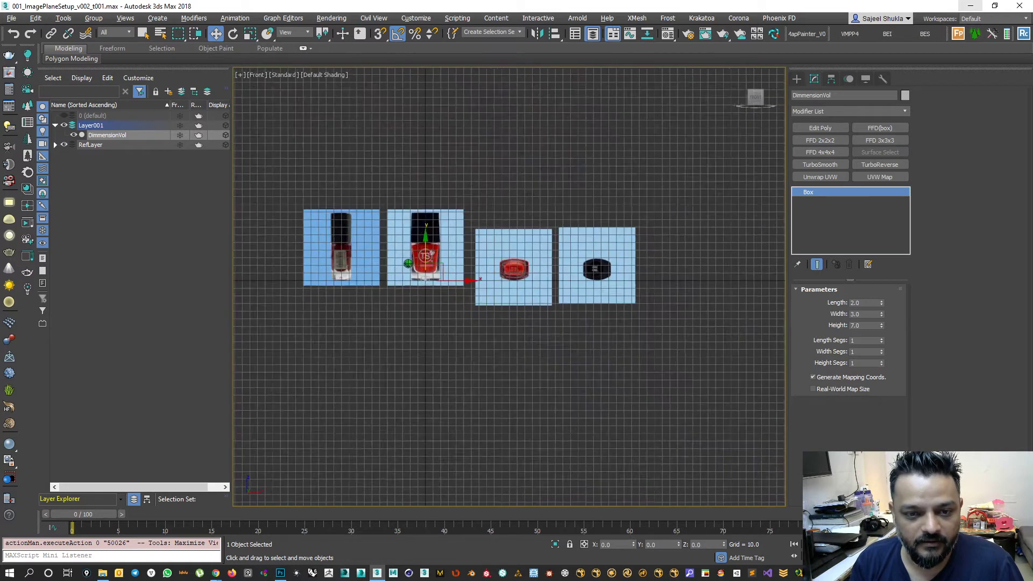
{"action": "scroll", "coordinate": [408, 263], "scroll_direction": "up", "scroll_amount": 10}
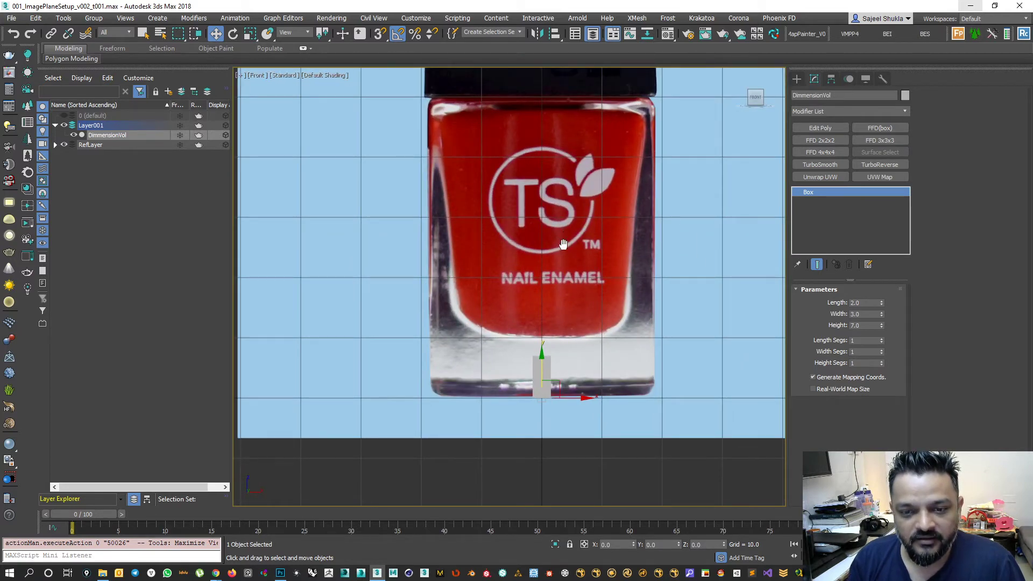
{"action": "scroll", "coordinate": [563, 244], "scroll_direction": "down", "scroll_amount": 6}
{"action": "scroll", "coordinate": [546, 318], "scroll_direction": "down", "scroll_amount": 3}
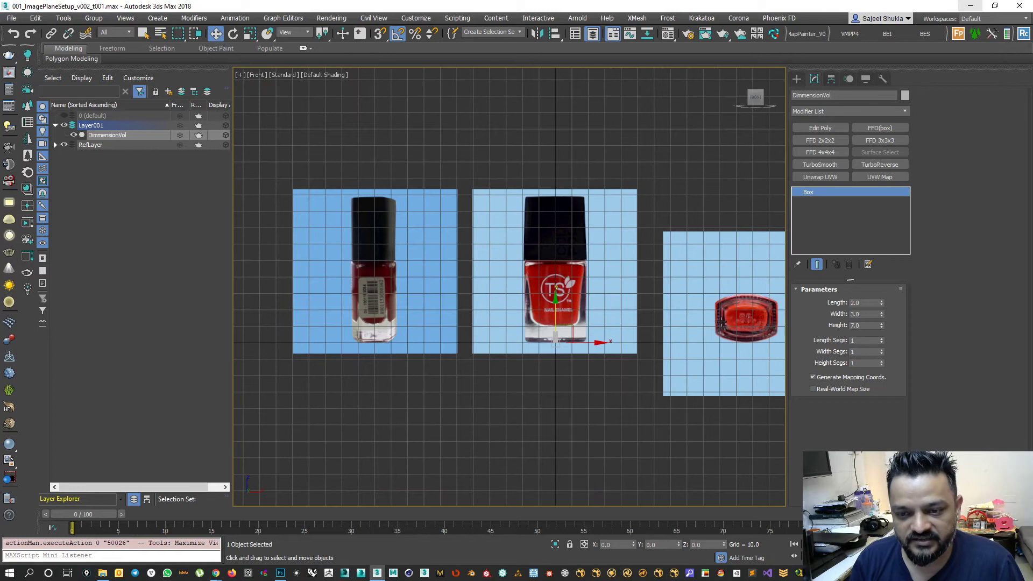
{"action": "scroll", "coordinate": [608, 326], "scroll_direction": "up", "scroll_amount": 1}
{"action": "scroll", "coordinate": [645, 318], "scroll_direction": "down", "scroll_amount": 2}
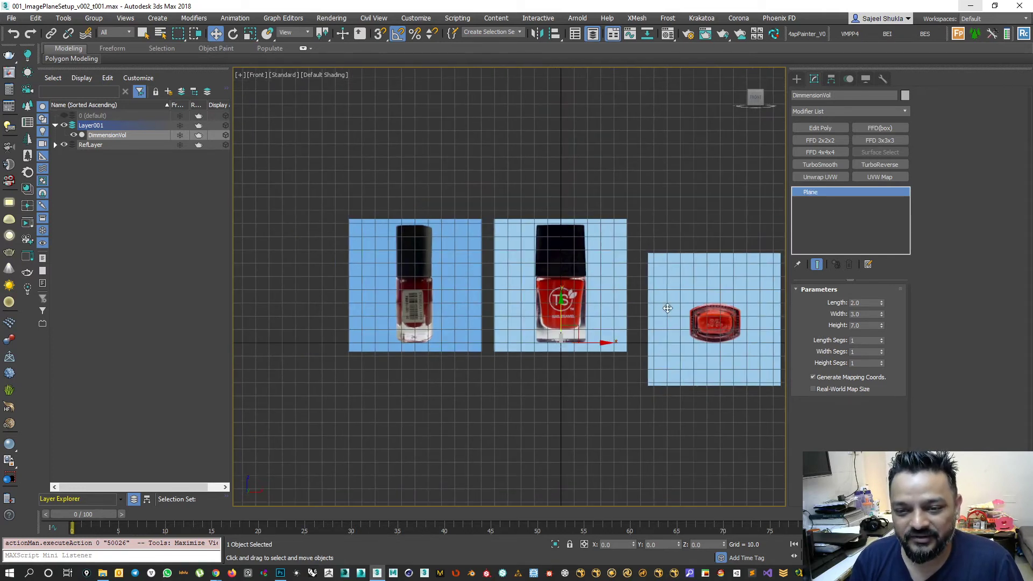
Select all four image reference planes together in the Front view.
{"action": "left_click", "coordinate": [667, 308]}
{"action": "left_click", "coordinate": [543, 283]}
{"action": "left_click", "coordinate": [574, 360]}
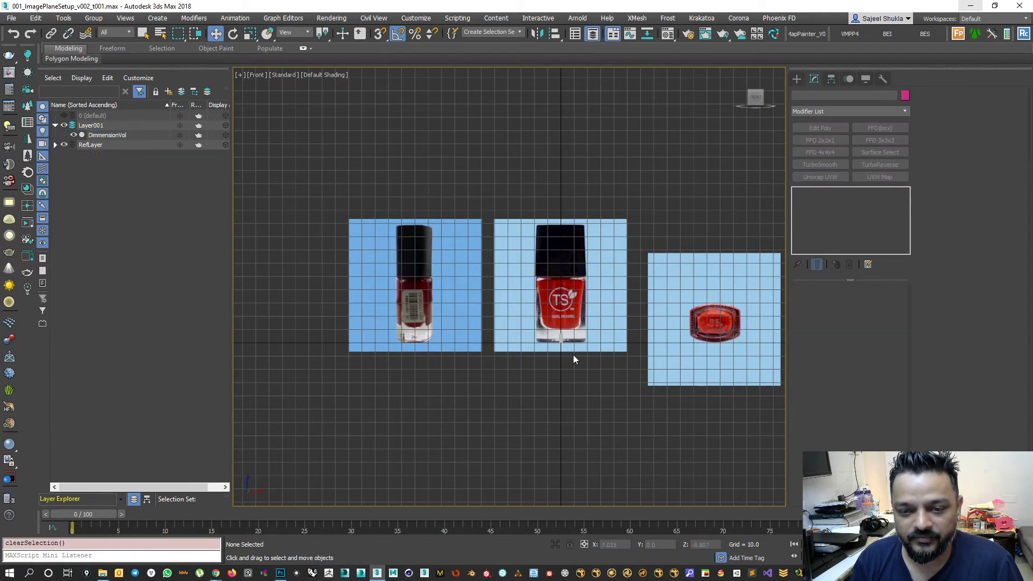
{"action": "scroll", "coordinate": [672, 368], "scroll_direction": "down", "scroll_amount": 4}
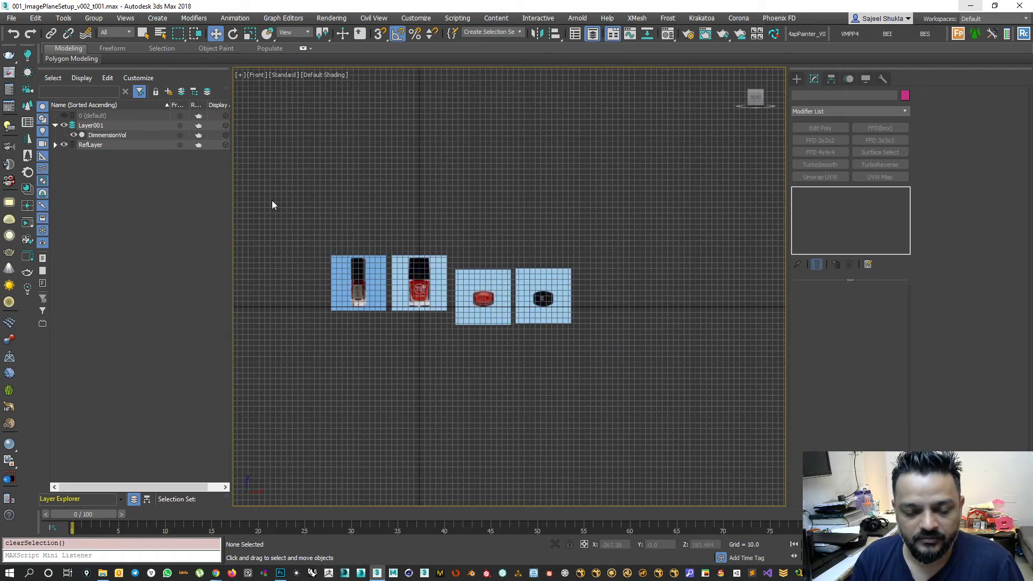
{"action": "left_click_drag", "start_coordinate": [630, 281], "coordinate": [633, 284]}
{"action": "scroll", "coordinate": [462, 311], "scroll_direction": "up", "scroll_amount": 5}
{"action": "middle_click_drag", "start_coordinate": [370, 249], "coordinate": [501, 270]}
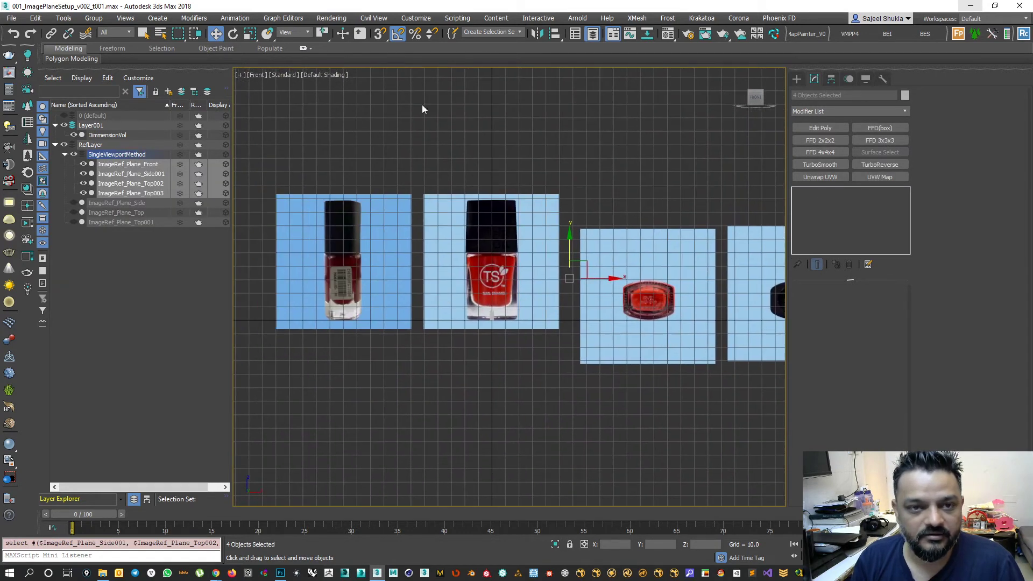
Set the transform center for moving the selected reference planes to Use Pivot Point Center.
{"action": "left_click", "coordinate": [317, 38]}
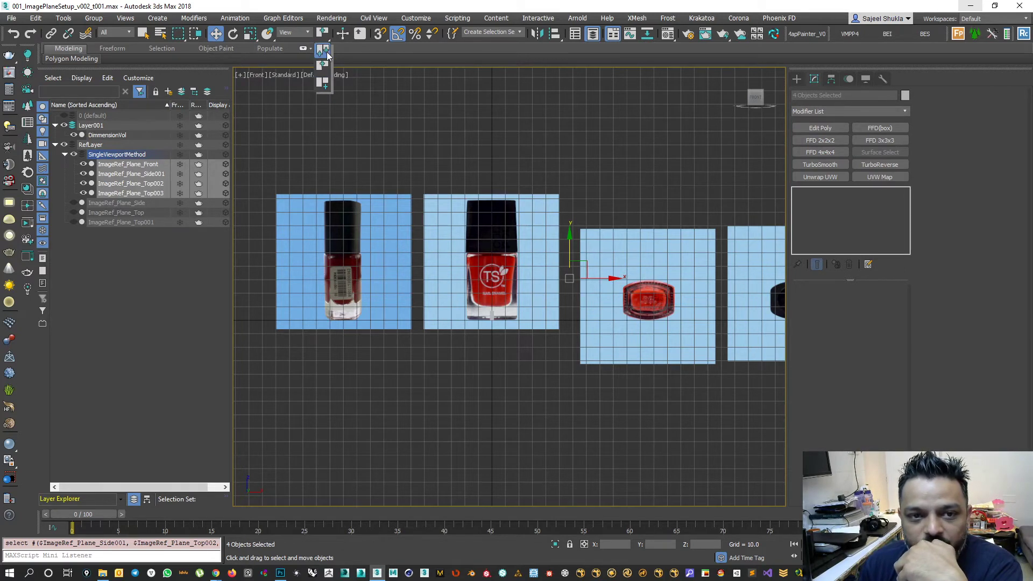
{"action": "left_click", "coordinate": [325, 52]}
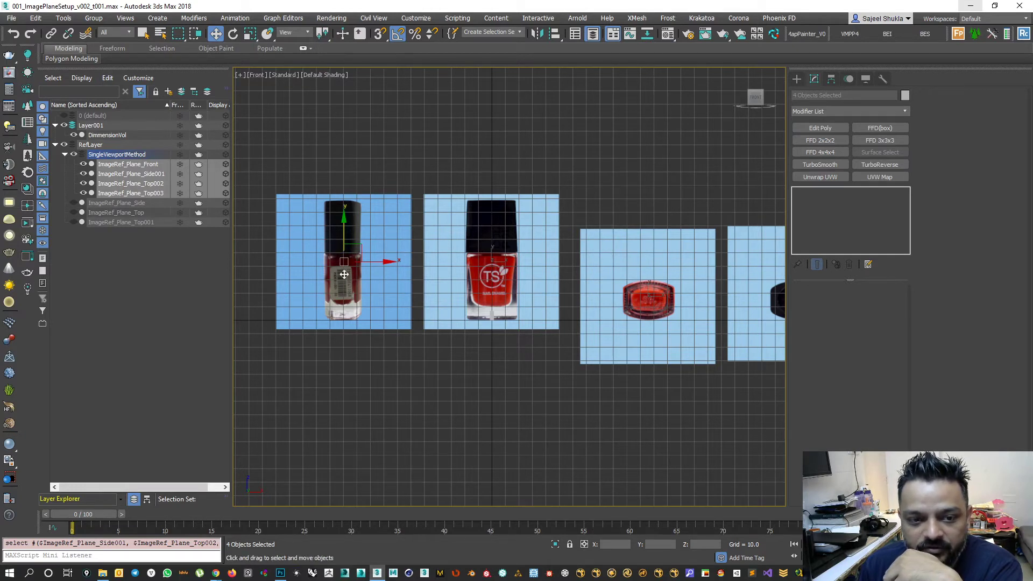
{"action": "scroll", "coordinate": [342, 211], "scroll_direction": "down", "scroll_amount": 2}
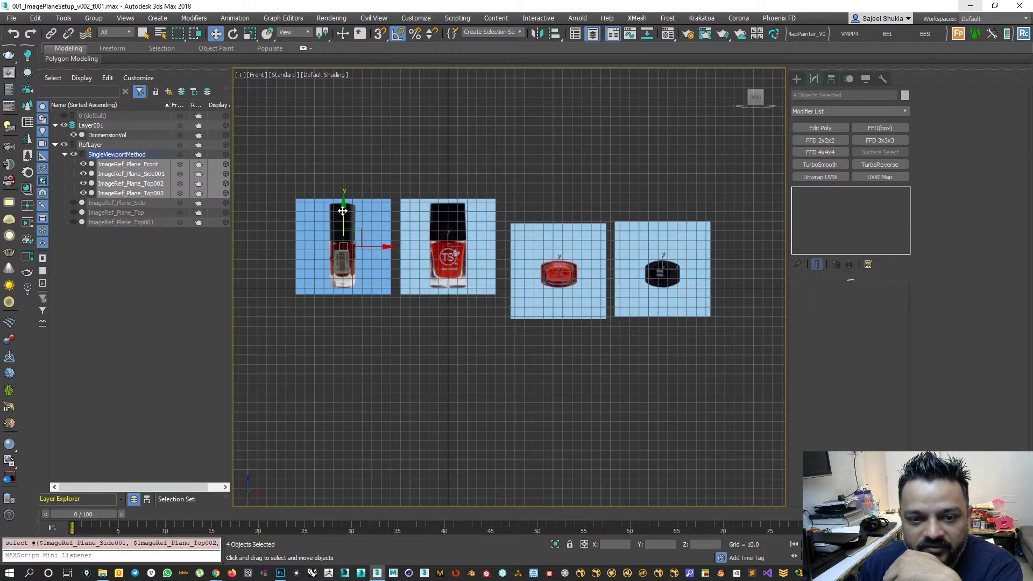
{"action": "scroll", "coordinate": [350, 234], "scroll_direction": "up", "scroll_amount": 2}
Try scaling the four reference planes about their selection center, undoing each attempt.
{"action": "key", "text": "r"}
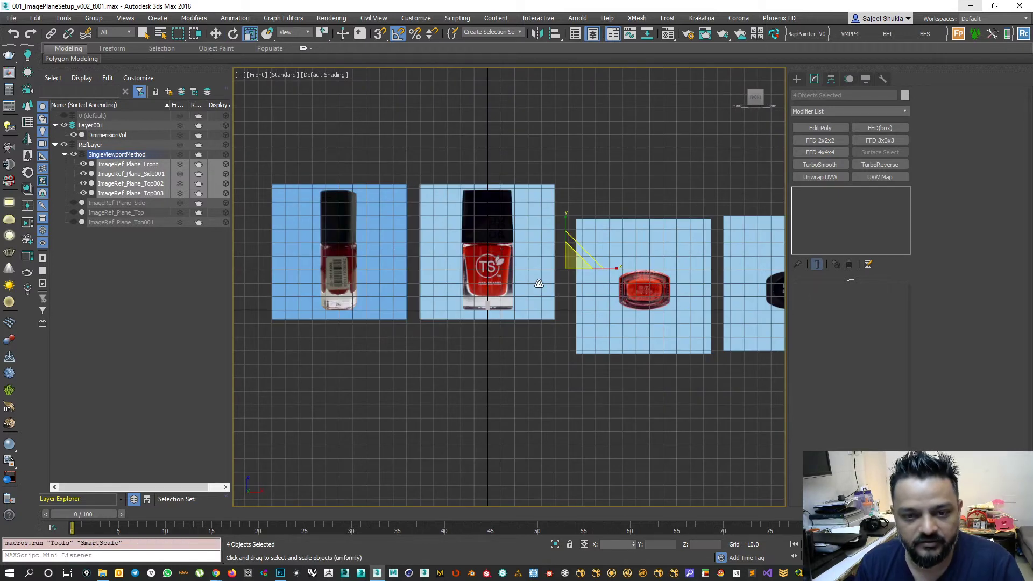
{"action": "left_click_drag", "start_coordinate": [568, 263], "coordinate": [555, 293]}
{"action": "key", "text": "ctrl+z"}
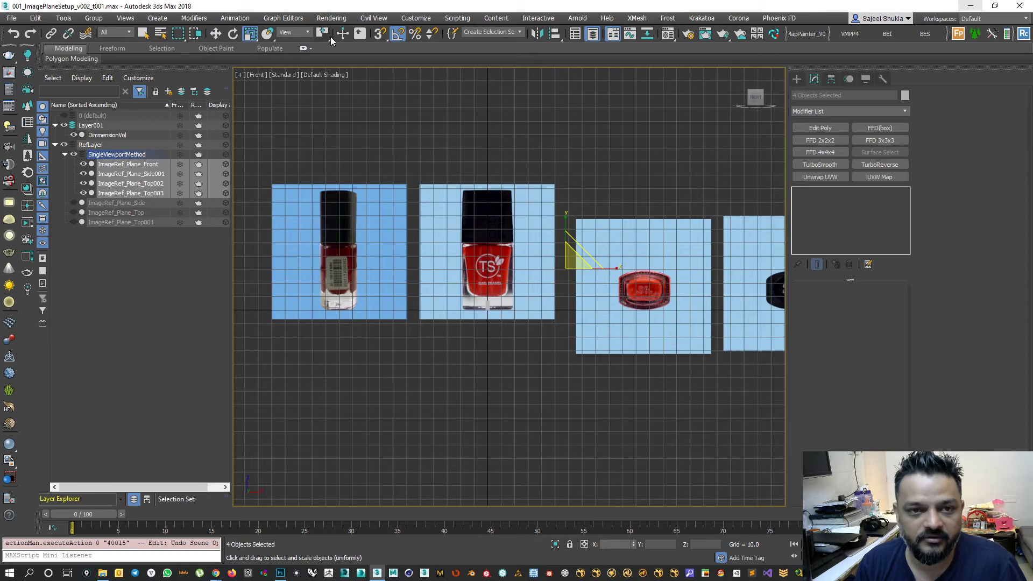
{"action": "left_click_drag", "start_coordinate": [322, 32], "coordinate": [322, 69]}
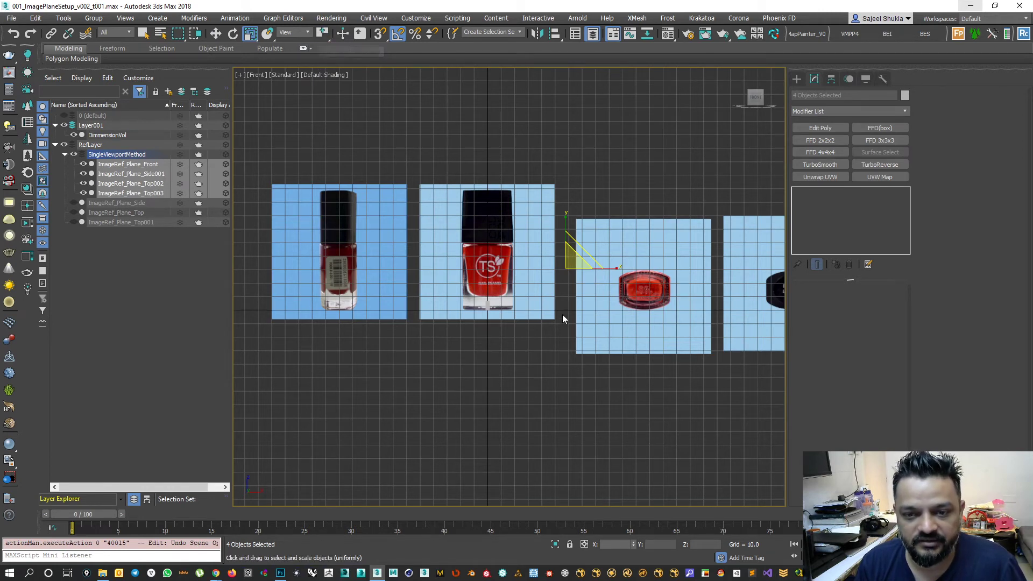
{"action": "scroll", "coordinate": [557, 259], "scroll_direction": "down", "scroll_amount": 3}
{"action": "left_click_drag", "start_coordinate": [566, 273], "coordinate": [565, 258]}
{"action": "key", "text": "ctrl+z"}
Set the scaling center to Use Transform Coordinate Center, try scaling the four reference planes, and undo the scaling.
{"action": "left_click_drag", "start_coordinate": [324, 34], "coordinate": [323, 87]}
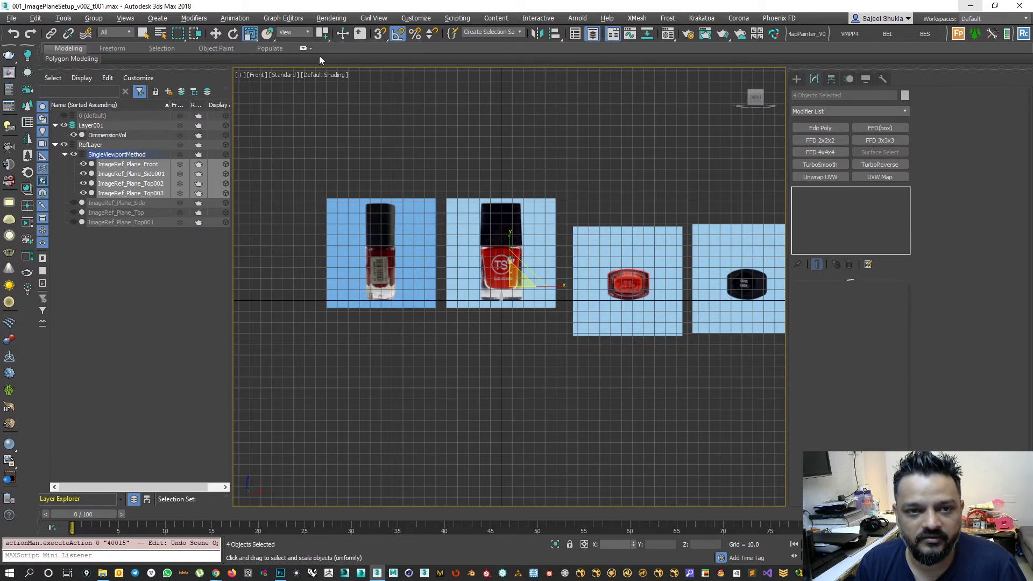
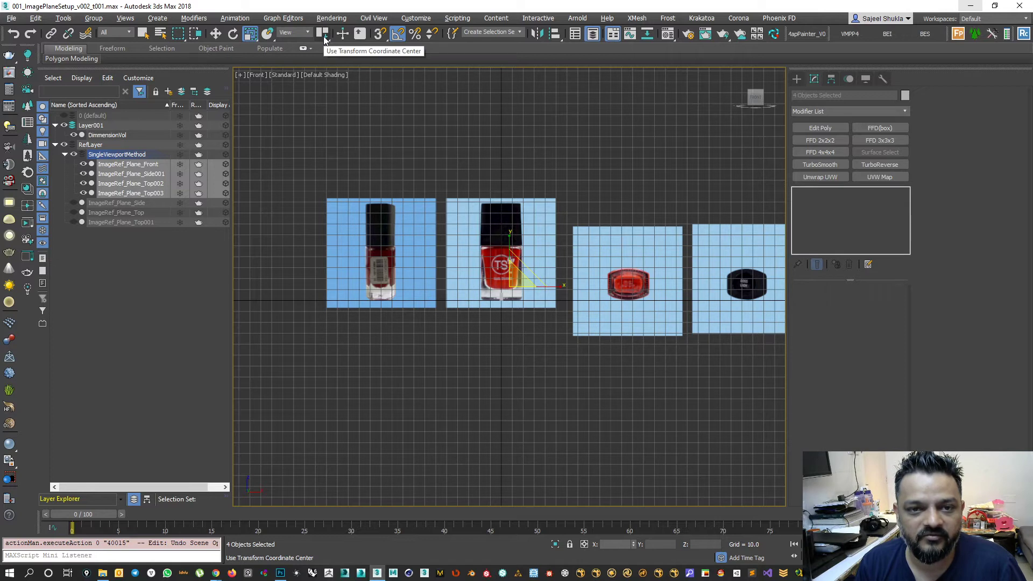
{"action": "left_click_drag", "start_coordinate": [521, 283], "coordinate": [525, 314]}
{"action": "key", "text": "ctrl+z"}
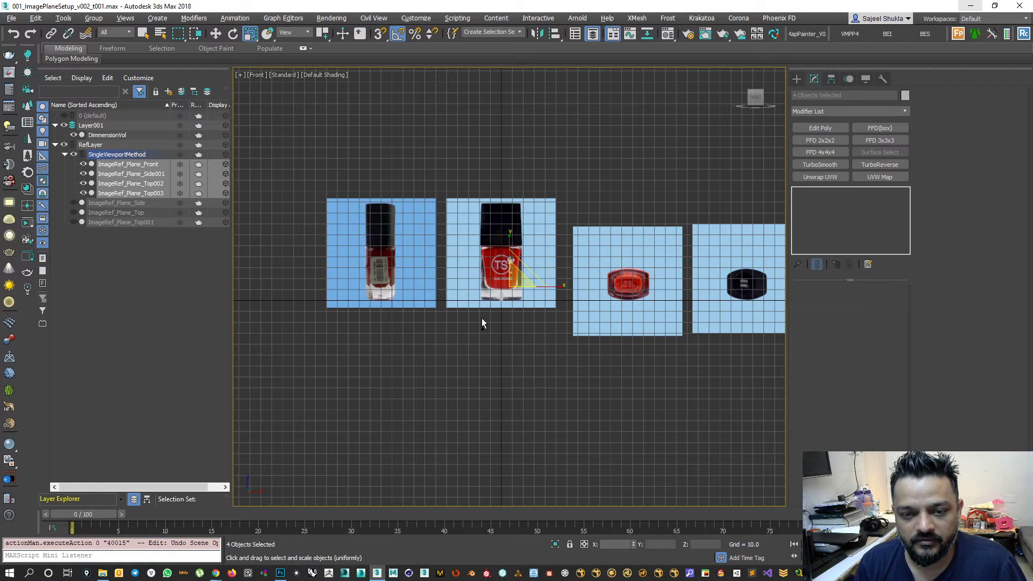
Return to the Move tool and select only the front-view reference plane behind the box.
{"action": "scroll", "coordinate": [482, 318], "scroll_direction": "up", "scroll_amount": 2}
{"action": "key", "text": "w"}
{"action": "scroll", "coordinate": [498, 306], "scroll_direction": "up", "scroll_amount": 2}
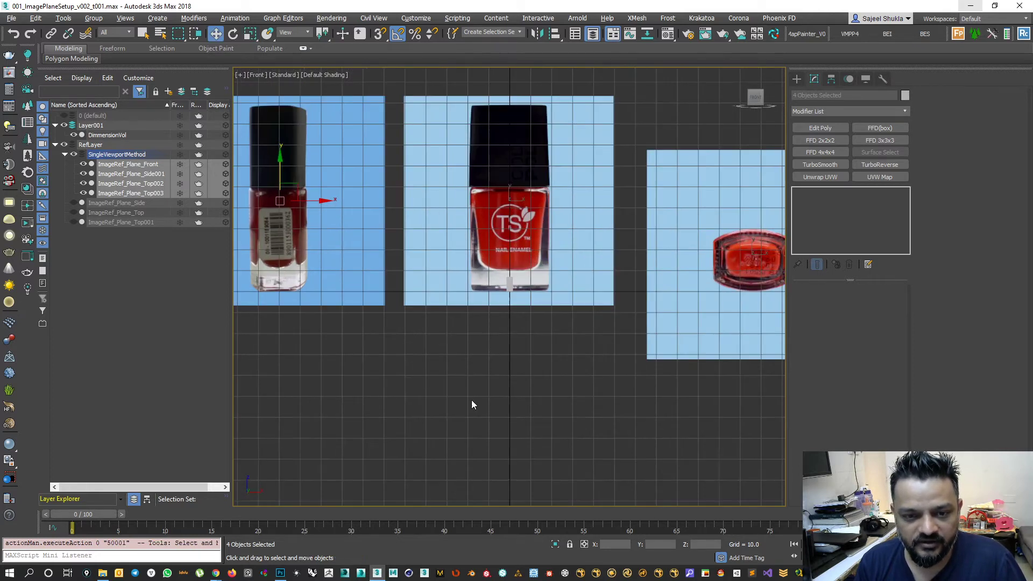
{"action": "left_click", "coordinate": [563, 401]}
{"action": "left_click", "coordinate": [525, 293]}
{"action": "scroll", "coordinate": [523, 323], "scroll_direction": "up", "scroll_amount": 5}
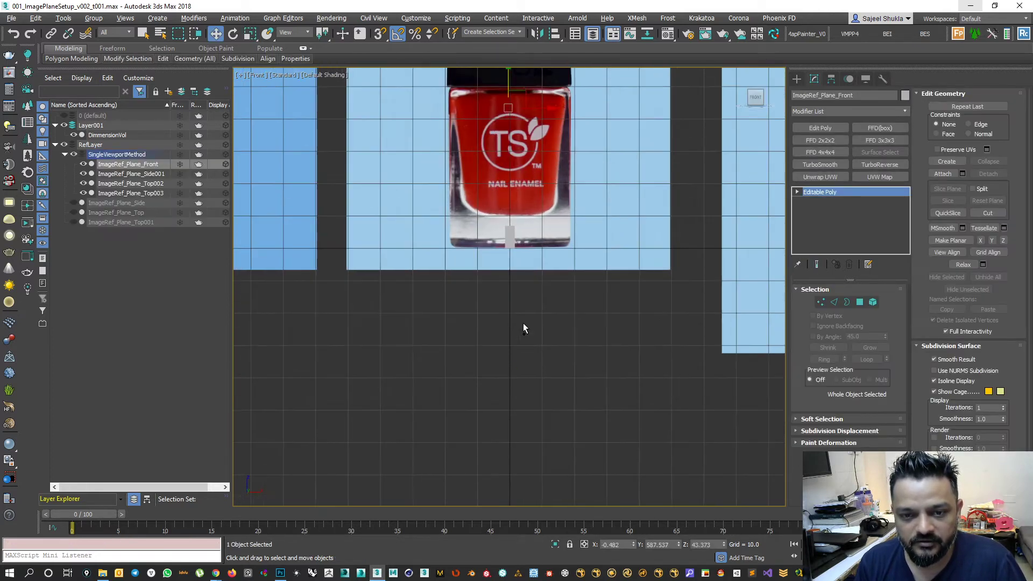
Enable Affect Pivot Only for the front-view reference plane and move its pivot vertically down to the bottle's base.
{"action": "scroll", "coordinate": [526, 322], "scroll_direction": "down", "scroll_amount": 1}
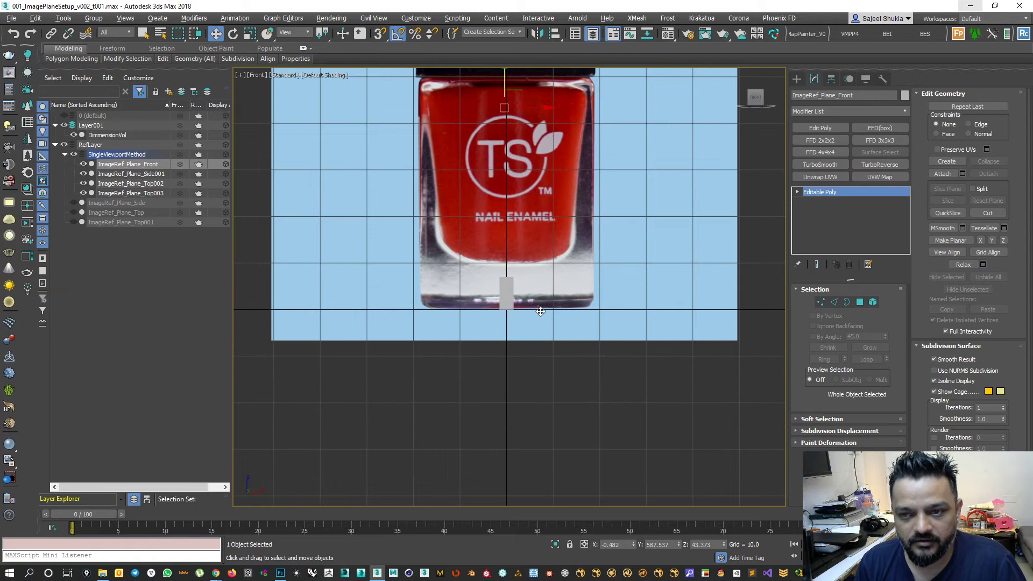
{"action": "left_click", "coordinate": [831, 80]}
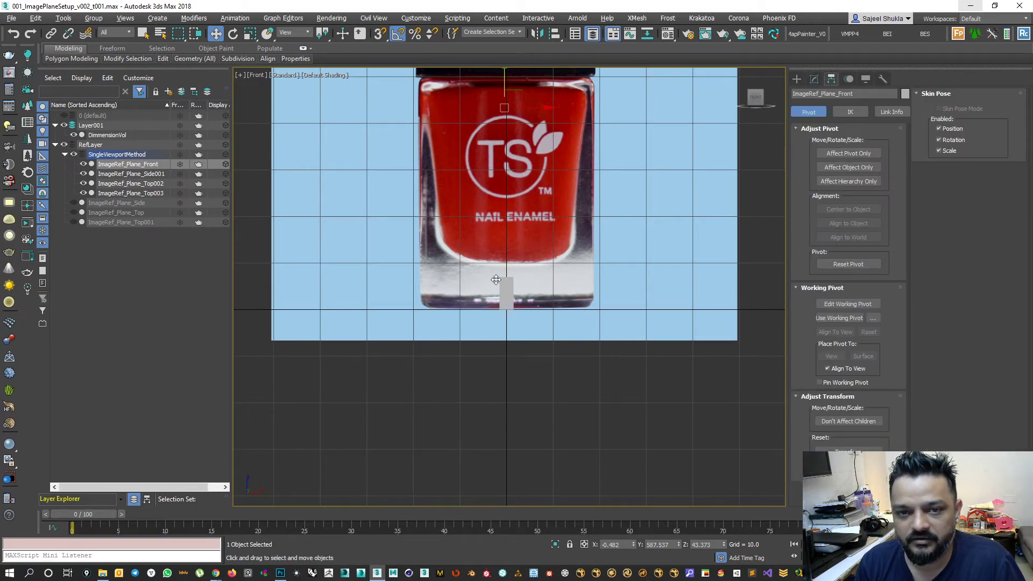
{"action": "scroll", "coordinate": [499, 284], "scroll_direction": "down", "scroll_amount": 8}
{"action": "scroll", "coordinate": [500, 283], "scroll_direction": "up", "scroll_amount": 1}
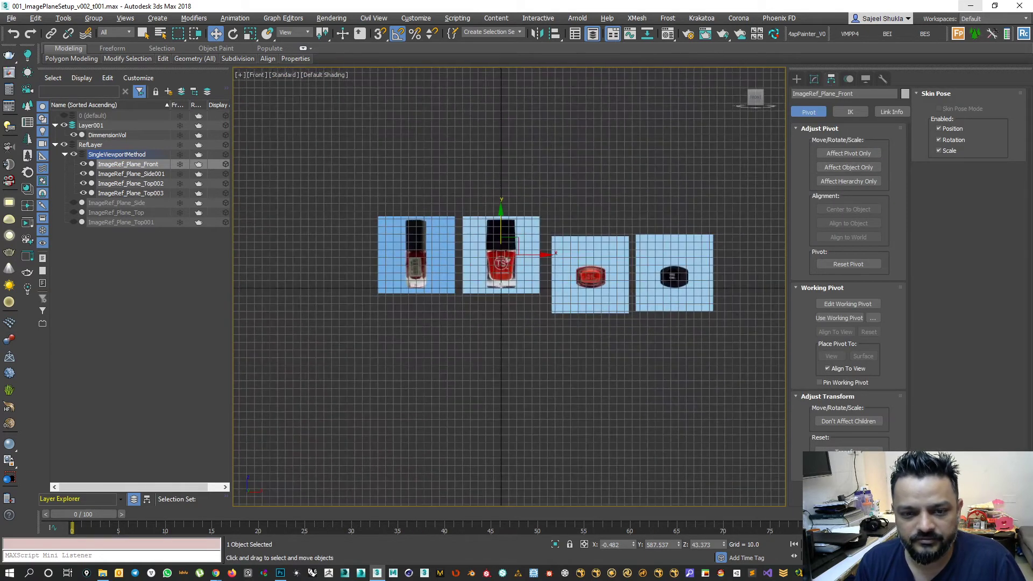
{"action": "left_click", "coordinate": [437, 267]}
{"action": "left_click", "coordinate": [519, 260]}
{"action": "left_click", "coordinate": [676, 274]}
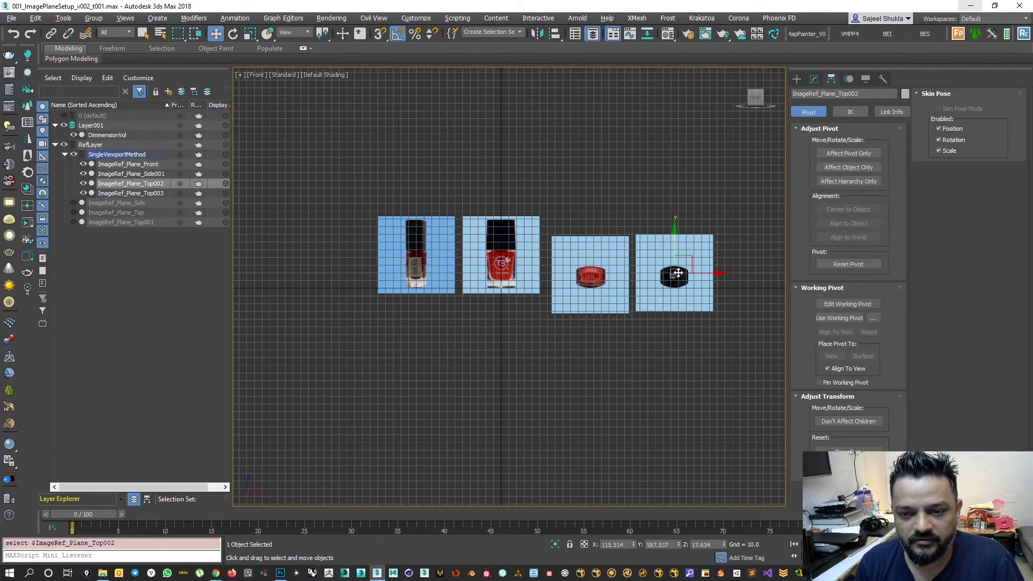
{"action": "scroll", "coordinate": [444, 288], "scroll_direction": "up", "scroll_amount": 3}
{"action": "left_click", "coordinate": [491, 255]}
{"action": "scroll", "coordinate": [570, 317], "scroll_direction": "up", "scroll_amount": 3}
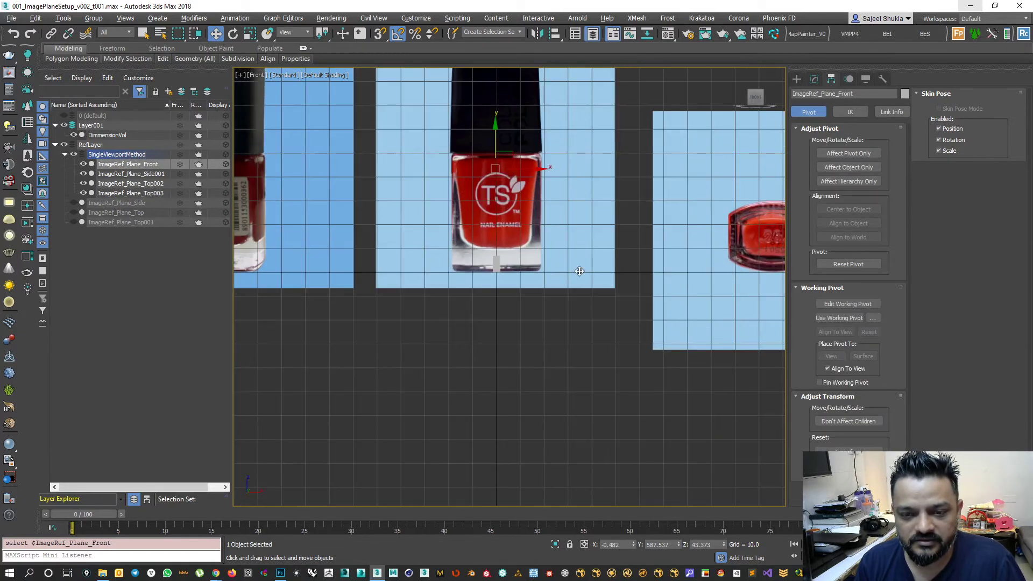
{"action": "left_click", "coordinate": [841, 154]}
{"action": "left_click_drag", "start_coordinate": [490, 126], "coordinate": [496, 230]}
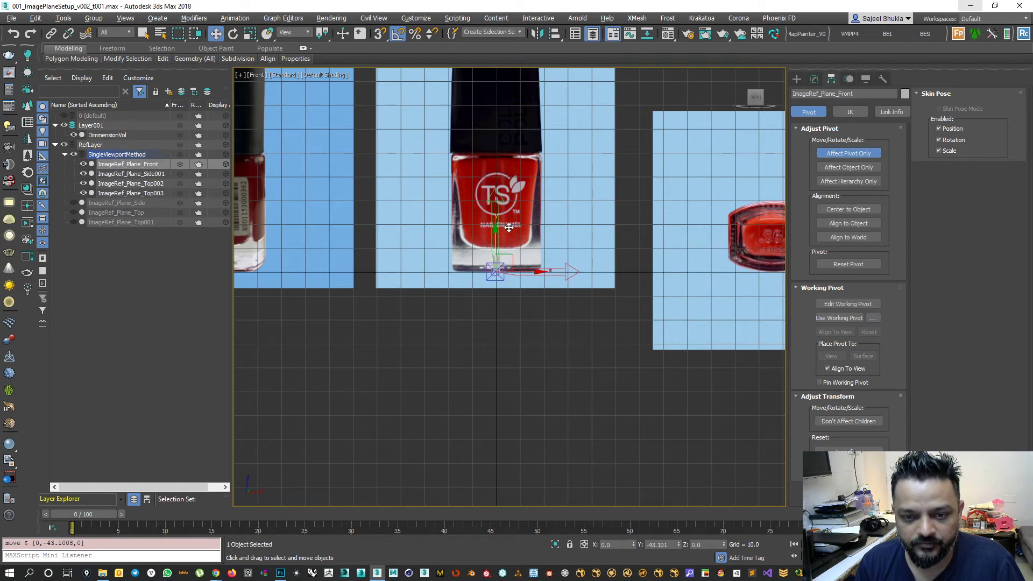
Fine-tune the front plane's pivot height against the bottle's lower edge, leave pivot editing and switch to the Scale tool.
{"action": "scroll", "coordinate": [508, 272], "scroll_direction": "up", "scroll_amount": 10}
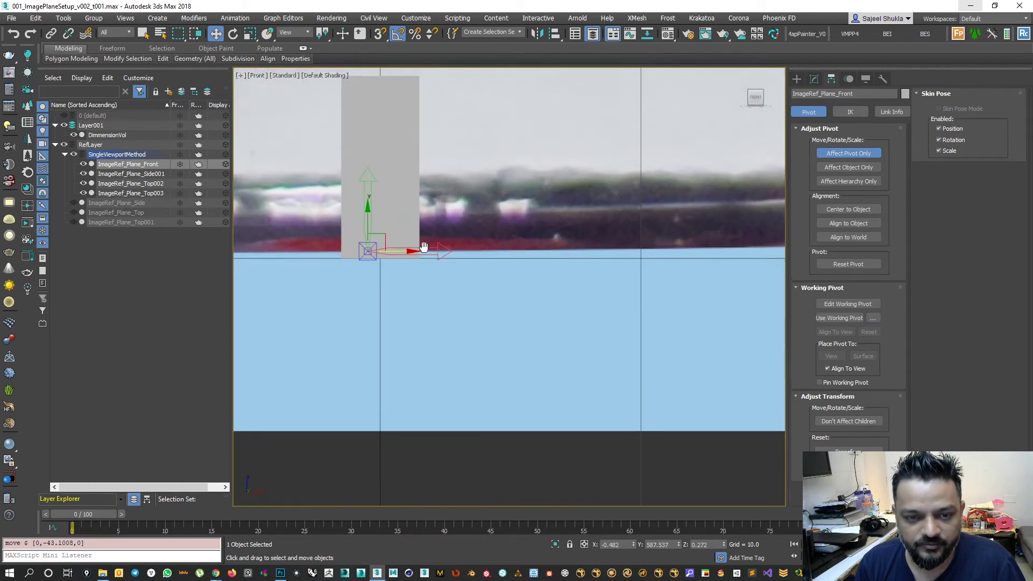
{"action": "left_click_drag", "start_coordinate": [412, 230], "coordinate": [414, 228]}
{"action": "scroll", "coordinate": [483, 269], "scroll_direction": "down", "scroll_amount": 3}
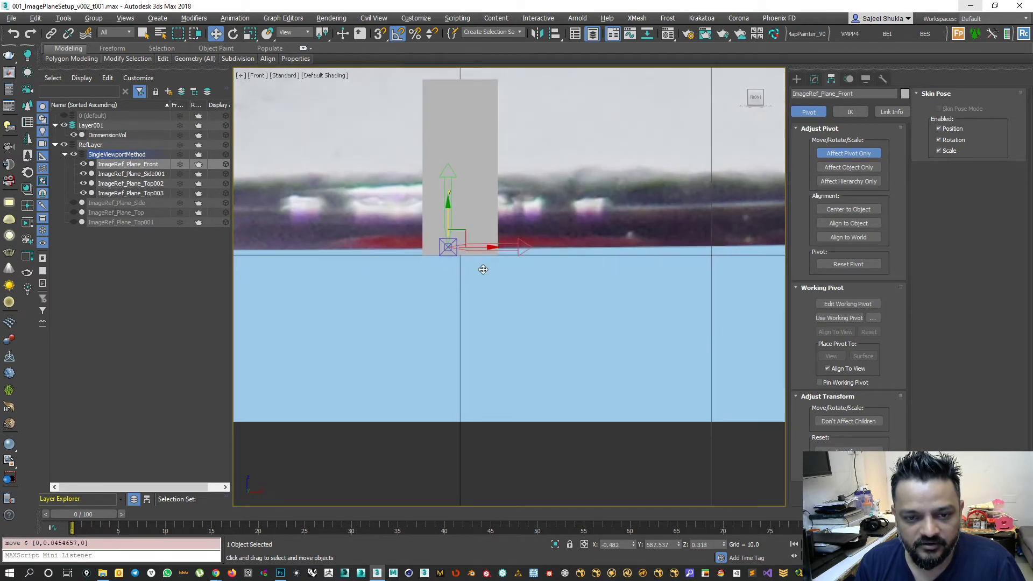
{"action": "key", "text": "w"}
{"action": "scroll", "coordinate": [637, 298], "scroll_direction": "down", "scroll_amount": 5}
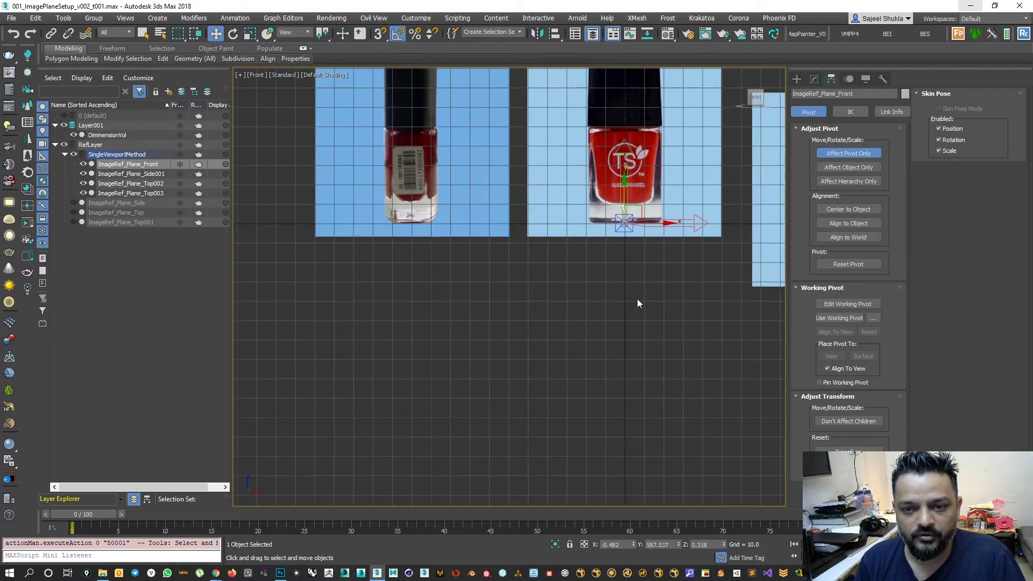
{"action": "key", "text": "r"}
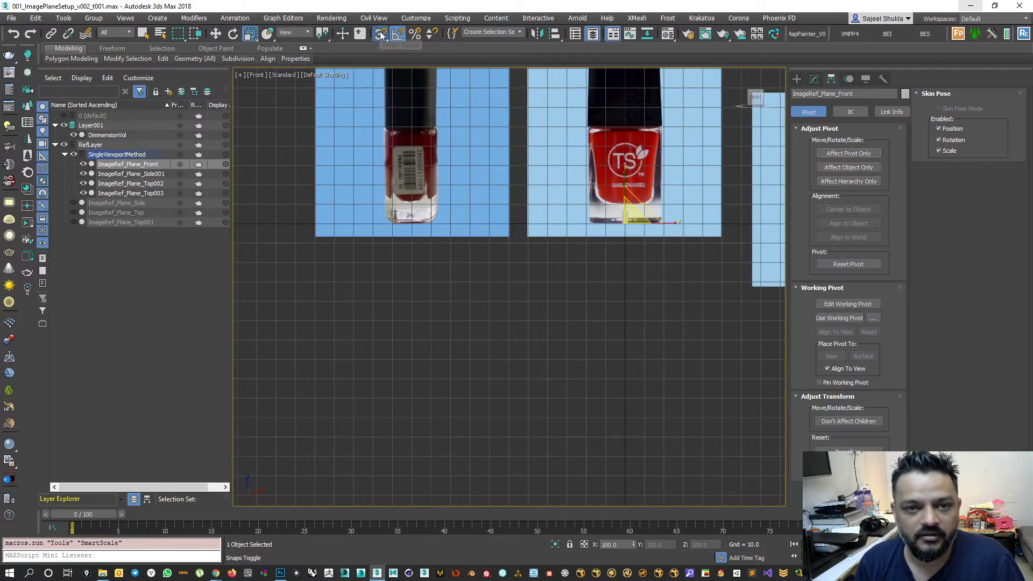
Move only the pivot of the side-view reference plane down to the base of its bottle, and leave pivot editing.
{"action": "left_click", "coordinate": [395, 210]}
{"action": "key", "text": "w"}
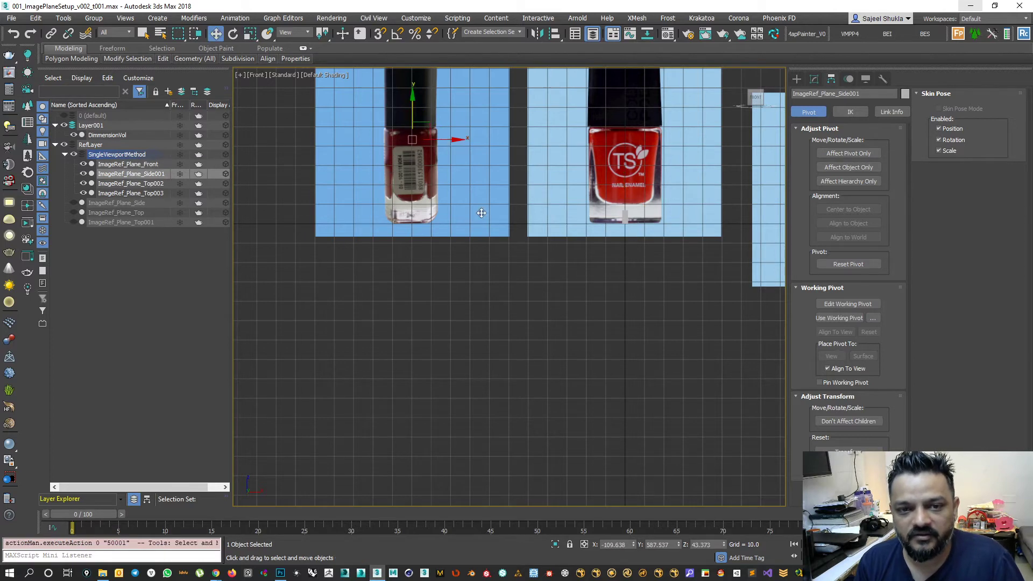
{"action": "left_click", "coordinate": [849, 154]}
{"action": "scroll", "coordinate": [357, 219], "scroll_direction": "up", "scroll_amount": 2}
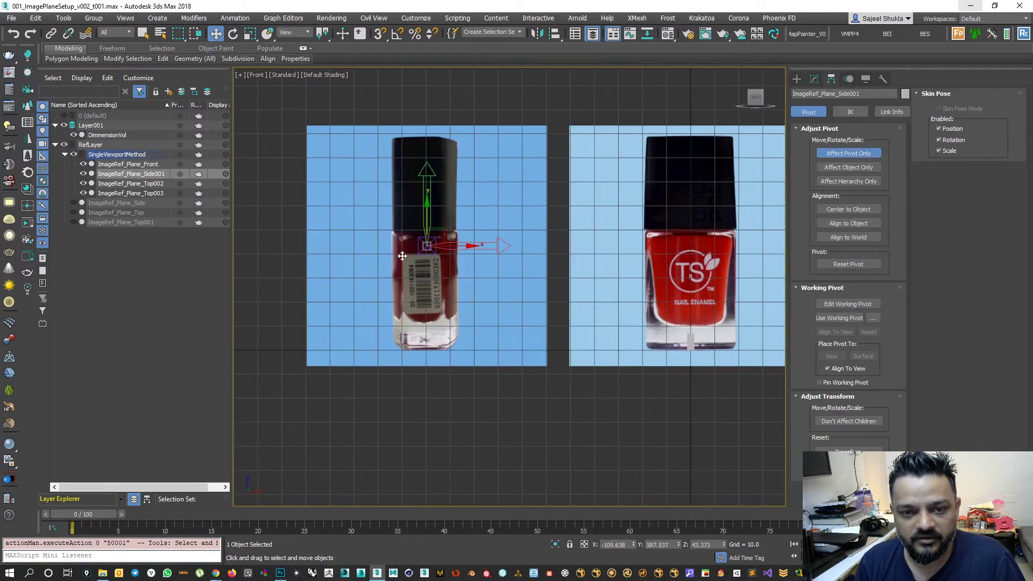
{"action": "left_click_drag", "start_coordinate": [425, 214], "coordinate": [431, 318]}
{"action": "key", "text": "e"}
{"action": "key", "text": "r"}
{"action": "key", "text": "e"}
{"action": "key", "text": "r"}
{"action": "key", "text": "w"}
{"action": "key", "text": "e"}
{"action": "left_click", "coordinate": [841, 153]}
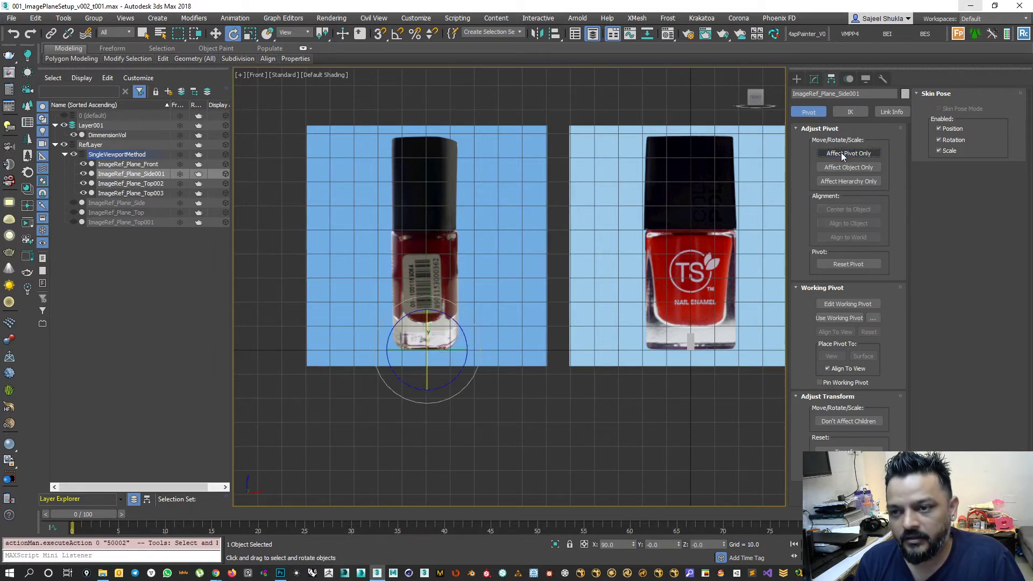
Move only the pivot of the red top-view reference plane down to the horizontal origin line, and leave pivot editing.
{"action": "scroll", "coordinate": [603, 286], "scroll_direction": "down", "scroll_amount": 4}
{"action": "middle_click_drag", "start_coordinate": [600, 297], "coordinate": [338, 257]}
{"action": "scroll", "coordinate": [558, 285], "scroll_direction": "up", "scroll_amount": 3}
{"action": "left_click", "coordinate": [566, 238]}
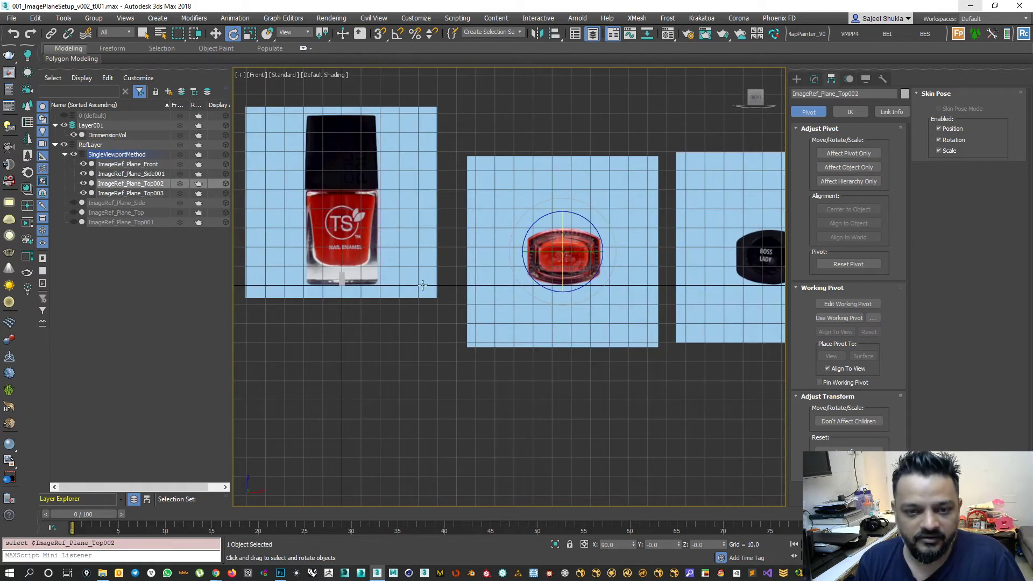
{"action": "key", "text": "w"}
{"action": "scroll", "coordinate": [538, 279], "scroll_direction": "up", "scroll_amount": 2}
{"action": "left_click", "coordinate": [849, 153]}
{"action": "left_click_drag", "start_coordinate": [574, 202], "coordinate": [574, 251]}
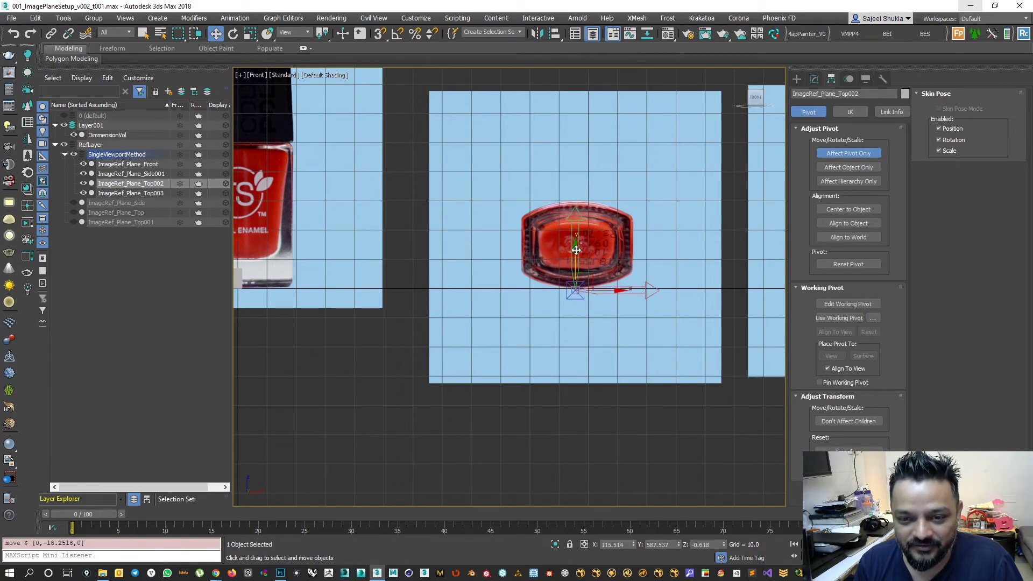
{"action": "key", "text": "e"}
{"action": "key", "text": "r"}
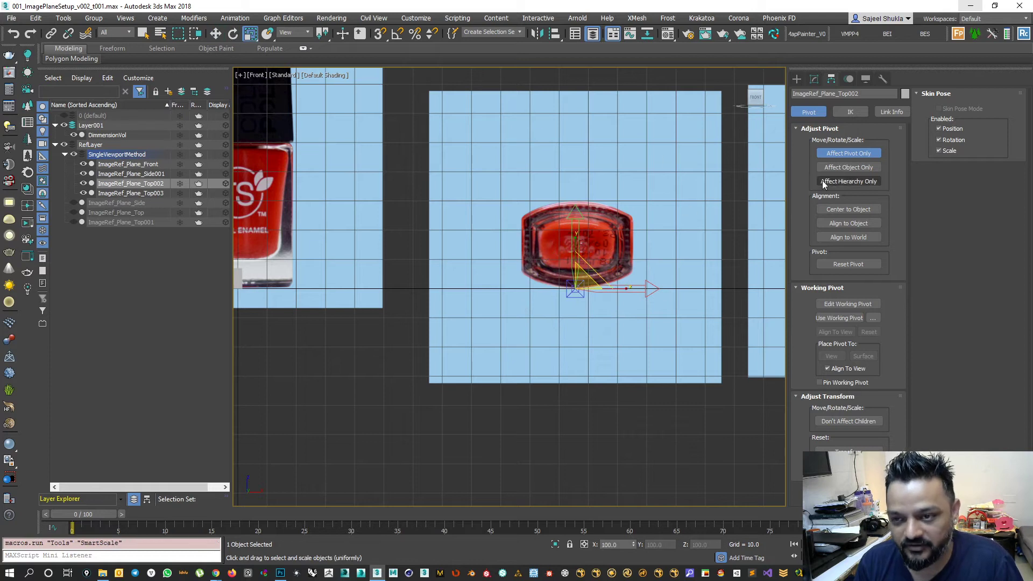
{"action": "left_click", "coordinate": [838, 152]}
Move only the pivot of the black cap's reference plane down to the horizontal origin line, leave pivot editing and switch to the Scale tool.
{"action": "scroll", "coordinate": [578, 195], "scroll_direction": "down", "scroll_amount": 5}
{"action": "scroll", "coordinate": [578, 195], "scroll_direction": "up", "scroll_amount": 3}
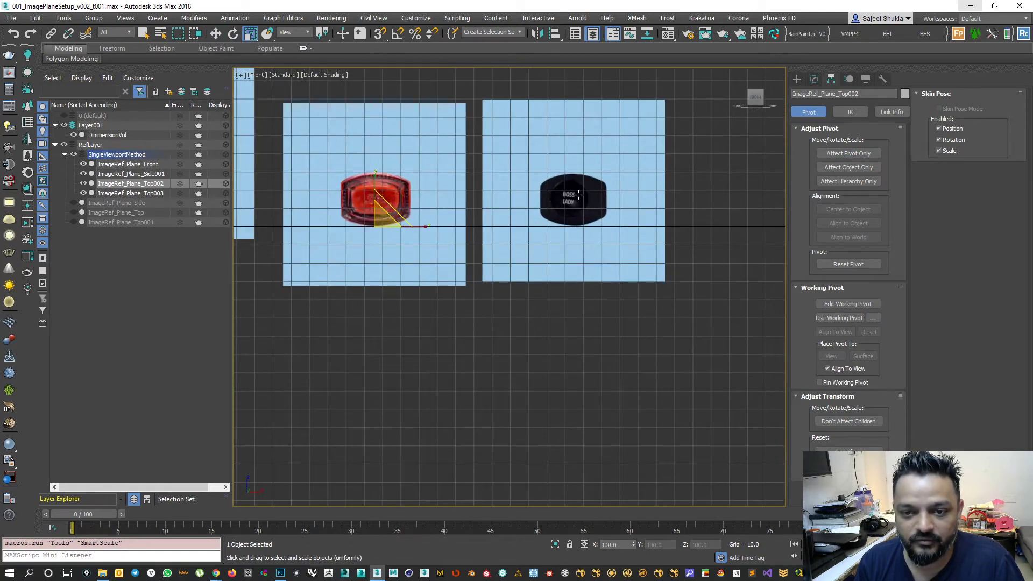
{"action": "left_click", "coordinate": [577, 200]}
{"action": "left_click", "coordinate": [876, 151]}
{"action": "key", "text": "w"}
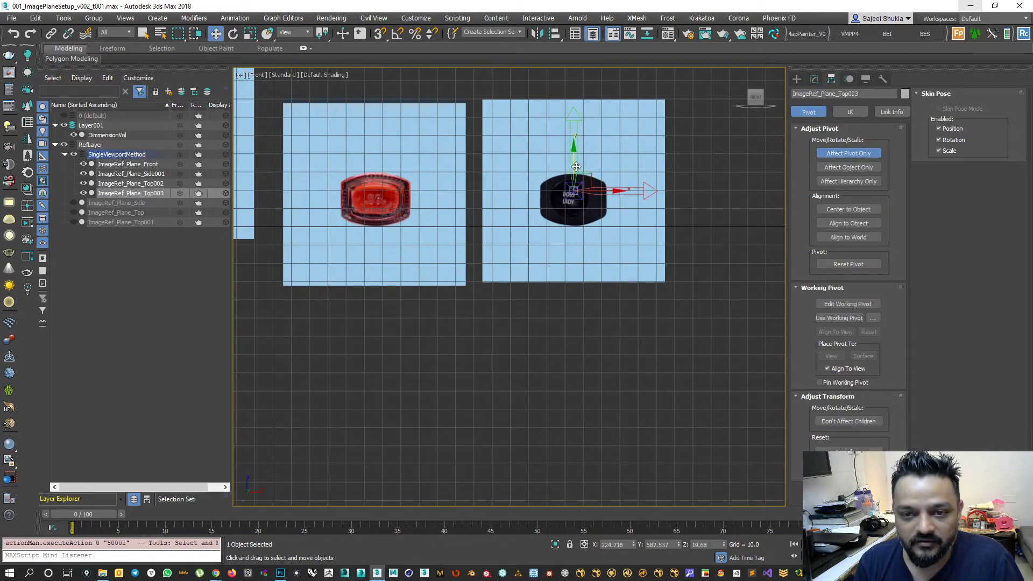
{"action": "left_click_drag", "start_coordinate": [573, 155], "coordinate": [574, 190]}
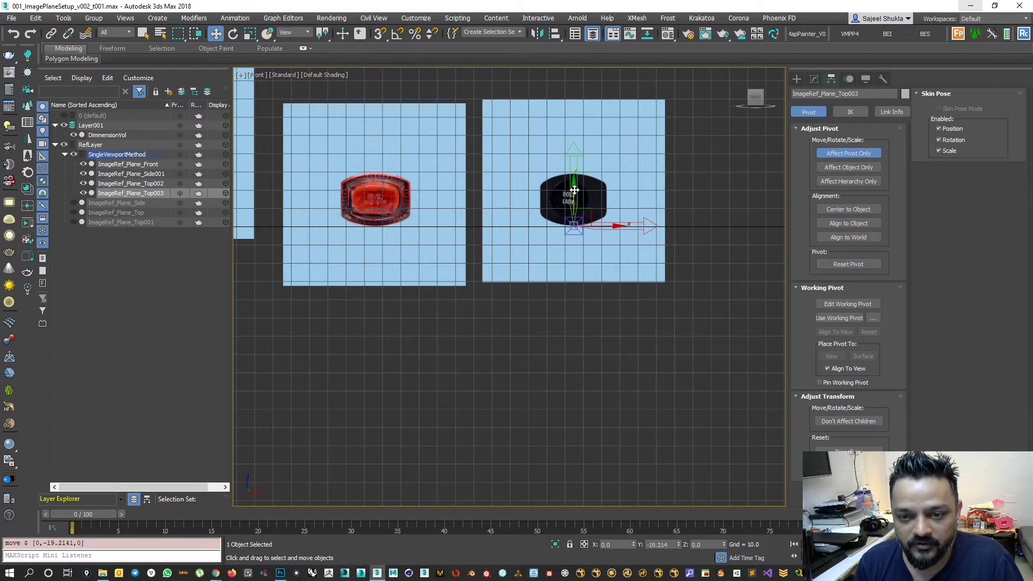
{"action": "key", "text": "e"}
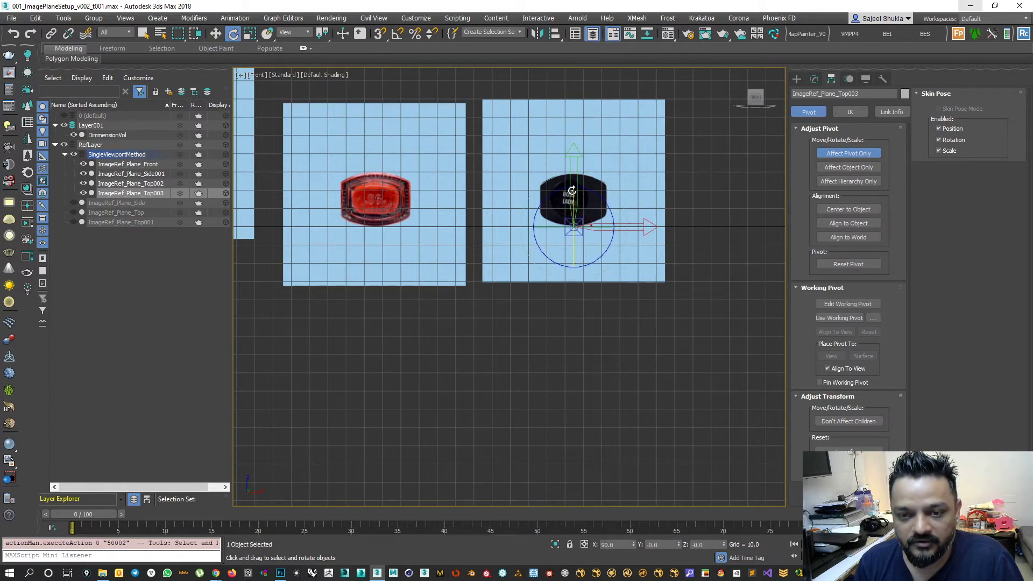
{"action": "left_click", "coordinate": [848, 154]}
{"action": "key", "text": "r"}
Select all four reference planes together in the front view.
{"action": "scroll", "coordinate": [727, 250], "scroll_direction": "down", "scroll_amount": 5}
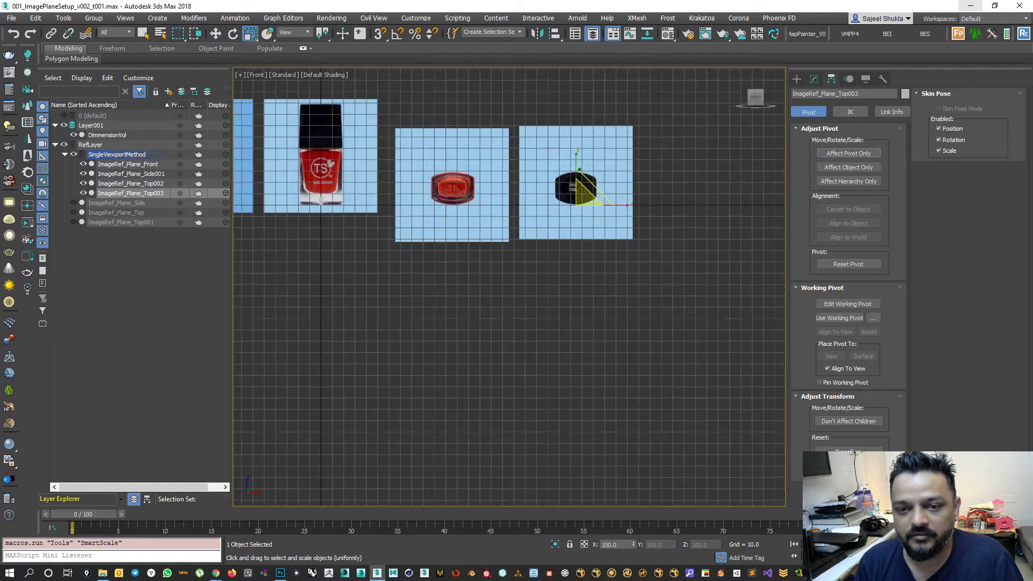
{"action": "scroll", "coordinate": [543, 223], "scroll_direction": "down", "scroll_amount": 2}
{"action": "left_click_drag", "start_coordinate": [405, 153], "coordinate": [635, 215]}
{"action": "scroll", "coordinate": [503, 198], "scroll_direction": "up", "scroll_amount": 3}
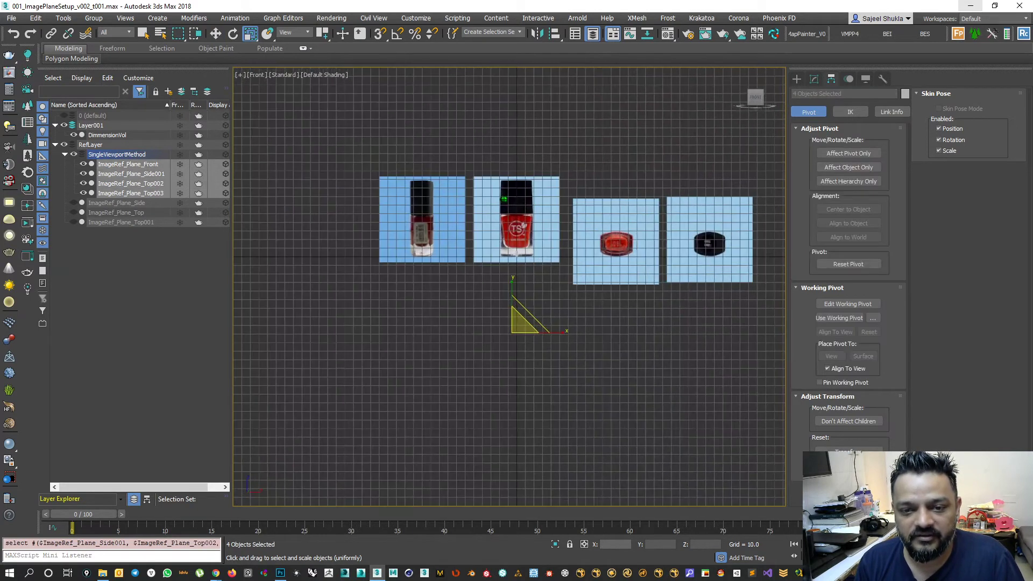
Try scaling the four selected reference planes about a shared center, and undo the scaling.
{"action": "left_click_drag", "start_coordinate": [323, 32], "coordinate": [321, 86]}
{"action": "left_click_drag", "start_coordinate": [518, 285], "coordinate": [513, 293]}
{"action": "key", "text": "ctrl+z"}
Set the transform center for scaling the selected planes to Use Pivot Point Center.
{"action": "left_click_drag", "start_coordinate": [322, 36], "coordinate": [326, 85]}
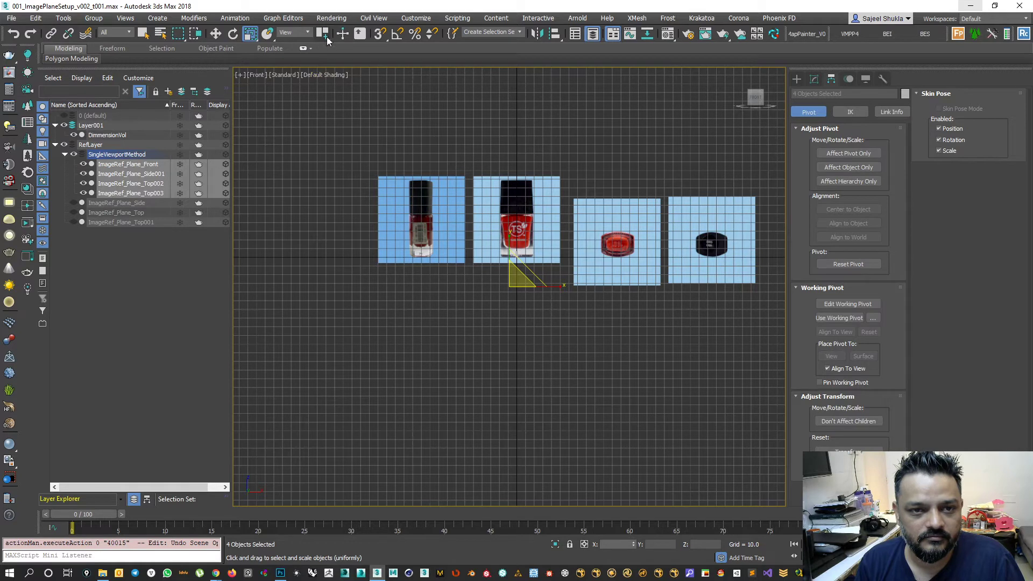
{"action": "left_click_drag", "start_coordinate": [321, 34], "coordinate": [324, 75]}
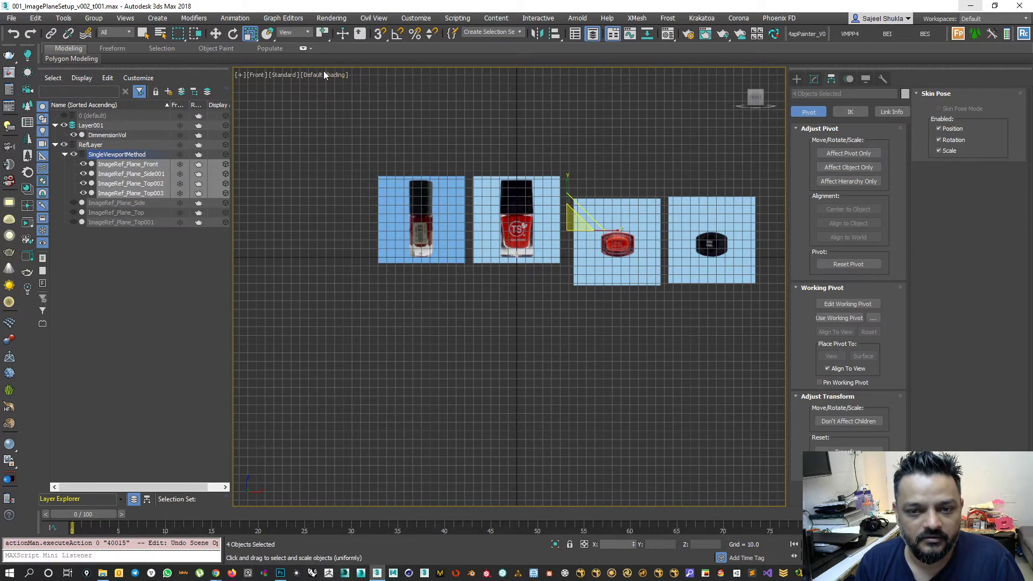
{"action": "left_click_drag", "start_coordinate": [327, 35], "coordinate": [327, 58]}
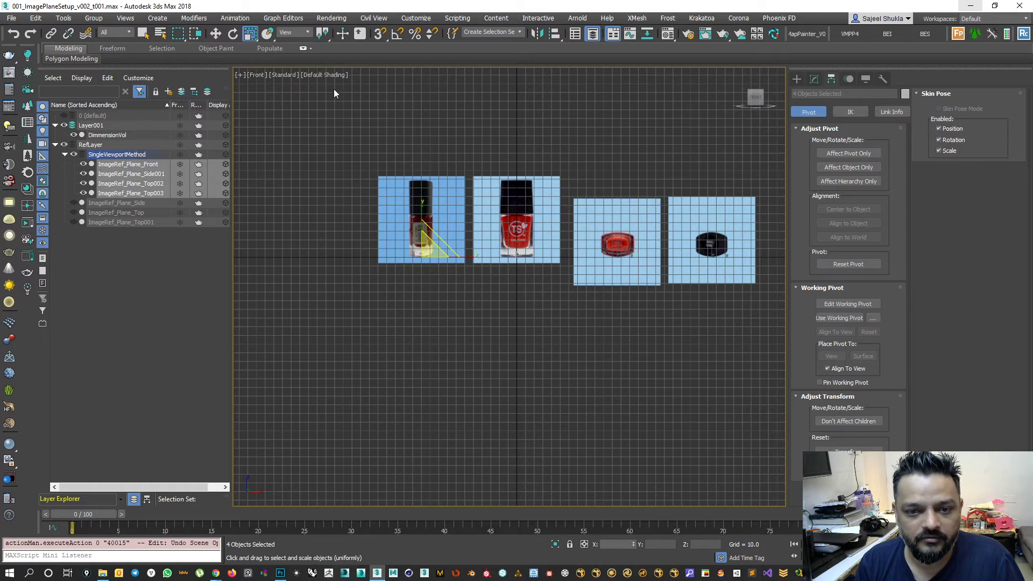
Scale the four reference planes down uniformly to about 17.4% around their own pivots at the bottle base.
{"action": "scroll", "coordinate": [420, 261], "scroll_direction": "up", "scroll_amount": 6}
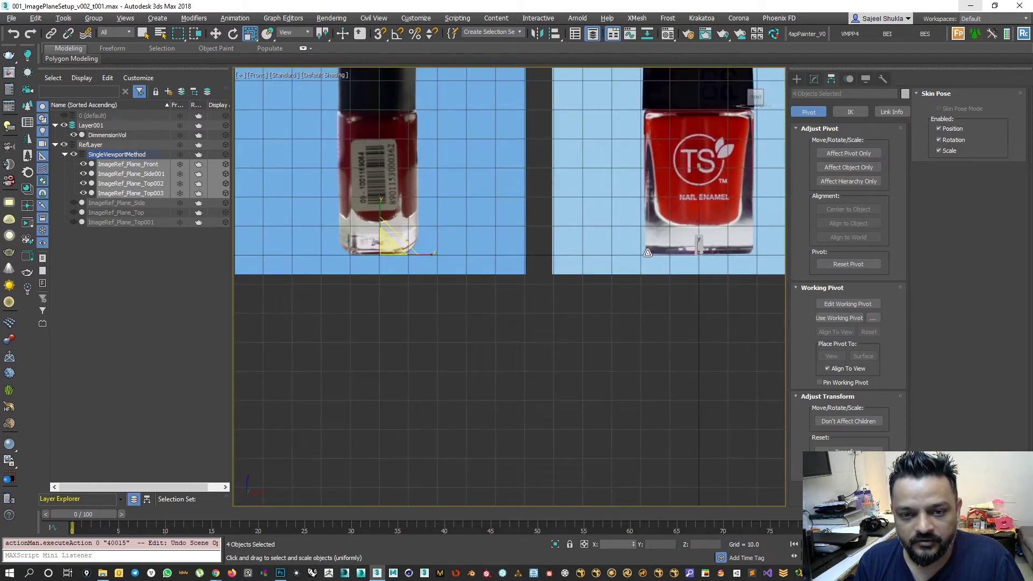
{"action": "scroll", "coordinate": [652, 250], "scroll_direction": "up", "scroll_amount": 1}
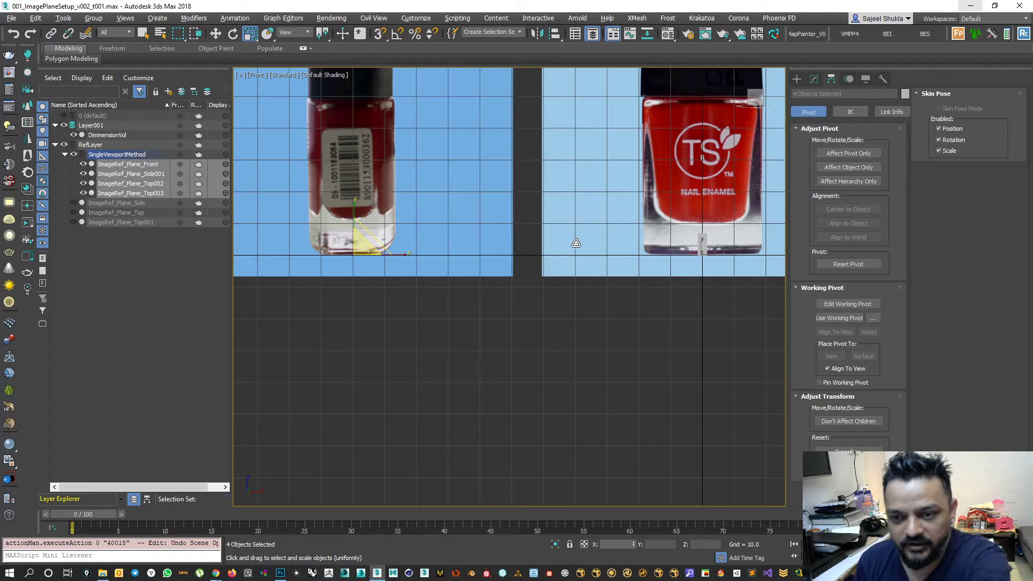
{"action": "scroll", "coordinate": [687, 259], "scroll_direction": "up", "scroll_amount": 3}
{"action": "scroll", "coordinate": [712, 250], "scroll_direction": "down", "scroll_amount": 3}
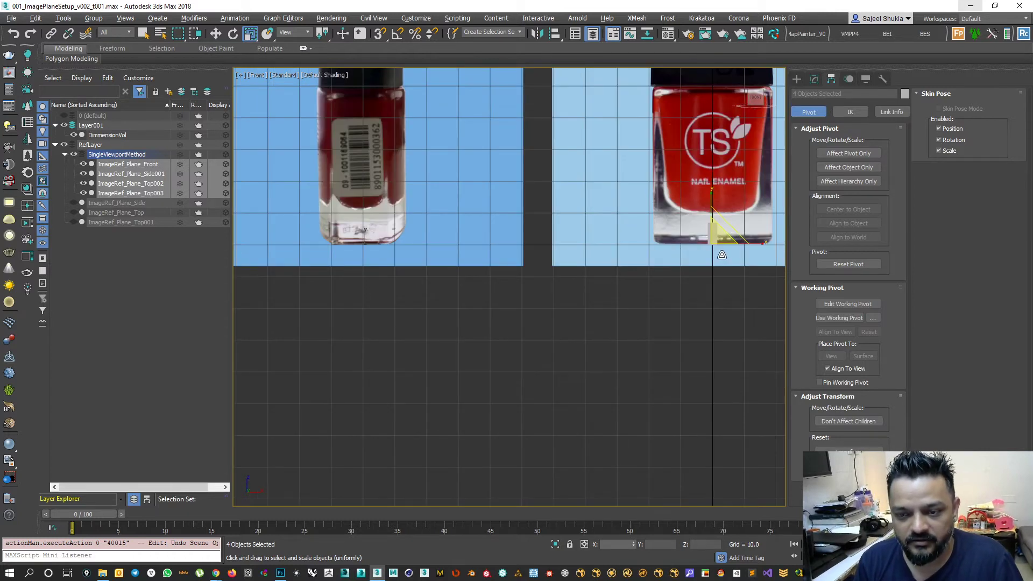
{"action": "middle_click_drag", "start_coordinate": [722, 255], "coordinate": [591, 260]}
{"action": "scroll", "coordinate": [684, 258], "scroll_direction": "up", "scroll_amount": 4}
{"action": "middle_click_drag", "start_coordinate": [494, 231], "coordinate": [528, 257]}
{"action": "left_click_drag", "start_coordinate": [530, 263], "coordinate": [470, 359]}
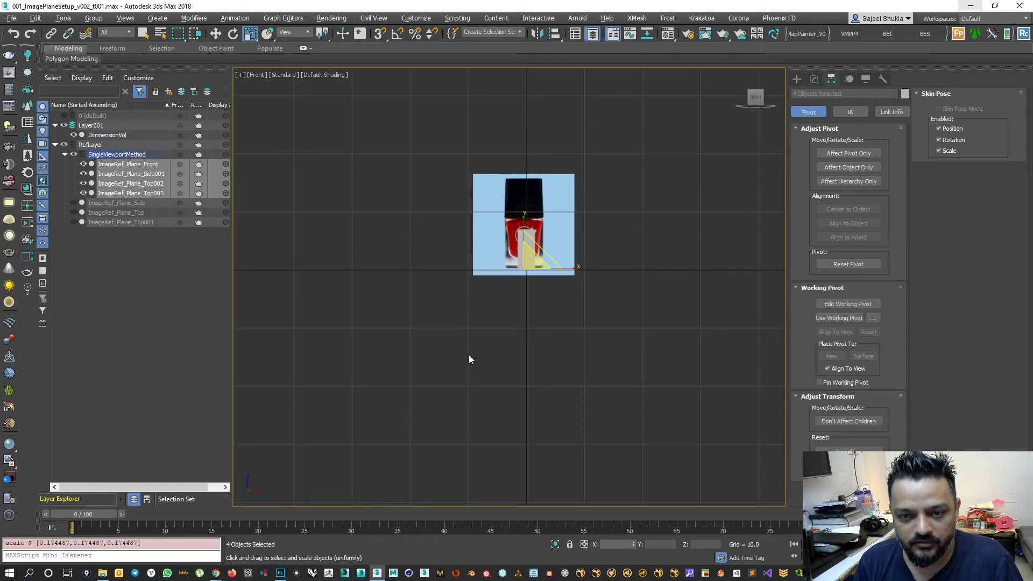
Scale the four reference planes down further so the front-view bottle comes closer to the dimension box's size.
{"action": "scroll", "coordinate": [507, 315], "scroll_direction": "up", "scroll_amount": 5}
{"action": "middle_click_drag", "start_coordinate": [563, 173], "coordinate": [542, 272]}
{"action": "scroll", "coordinate": [541, 272], "scroll_direction": "down", "scroll_amount": 13}
{"action": "scroll", "coordinate": [541, 272], "scroll_direction": "down", "scroll_amount": 2}
{"action": "scroll", "coordinate": [541, 271], "scroll_direction": "up", "scroll_amount": 12}
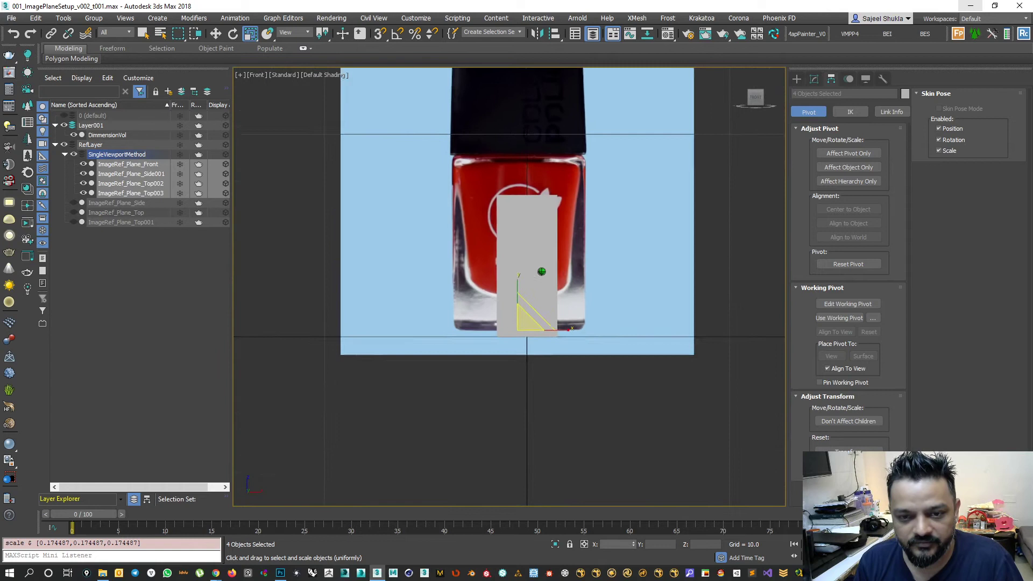
{"action": "scroll", "coordinate": [542, 272], "scroll_direction": "up", "scroll_amount": 2}
{"action": "left_click_drag", "start_coordinate": [521, 334], "coordinate": [504, 353]}
Select the dimension box and turn on Edged Faces display in the front view to compare it with the bottle.
{"action": "left_click", "coordinate": [525, 271]}
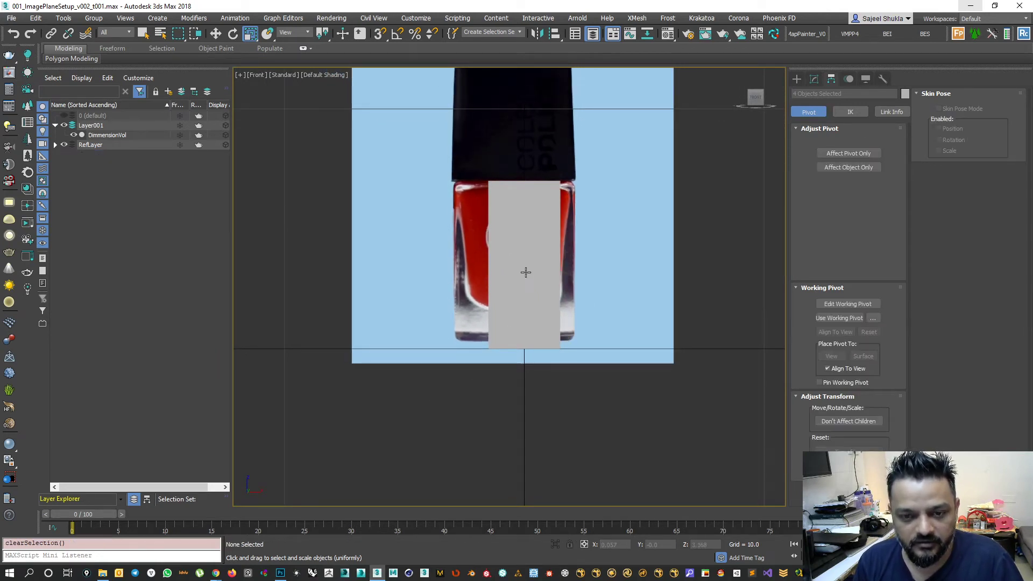
{"action": "key", "text": "F4"}
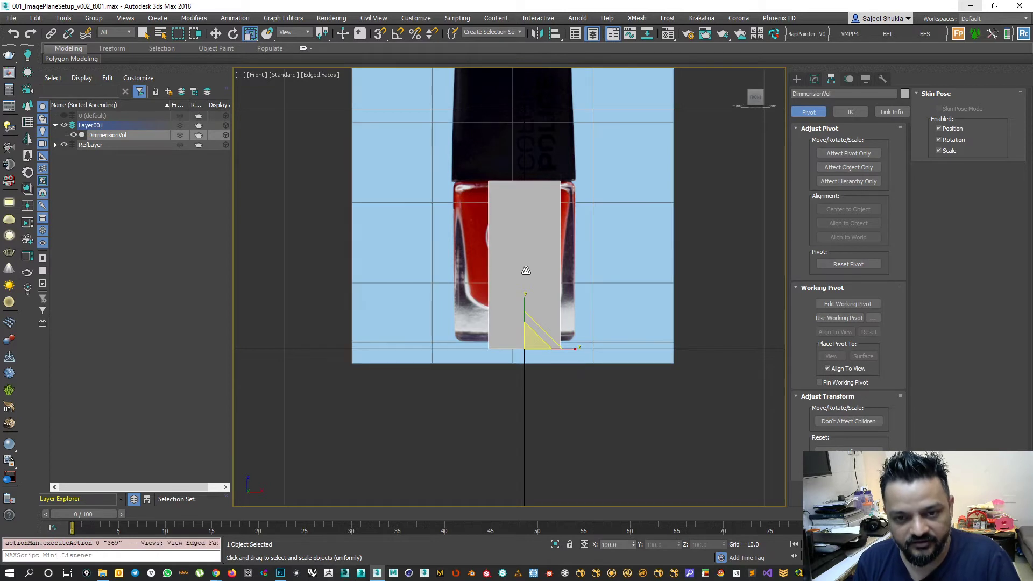
{"action": "key", "text": "F3"}
{"action": "key", "text": "F3"}
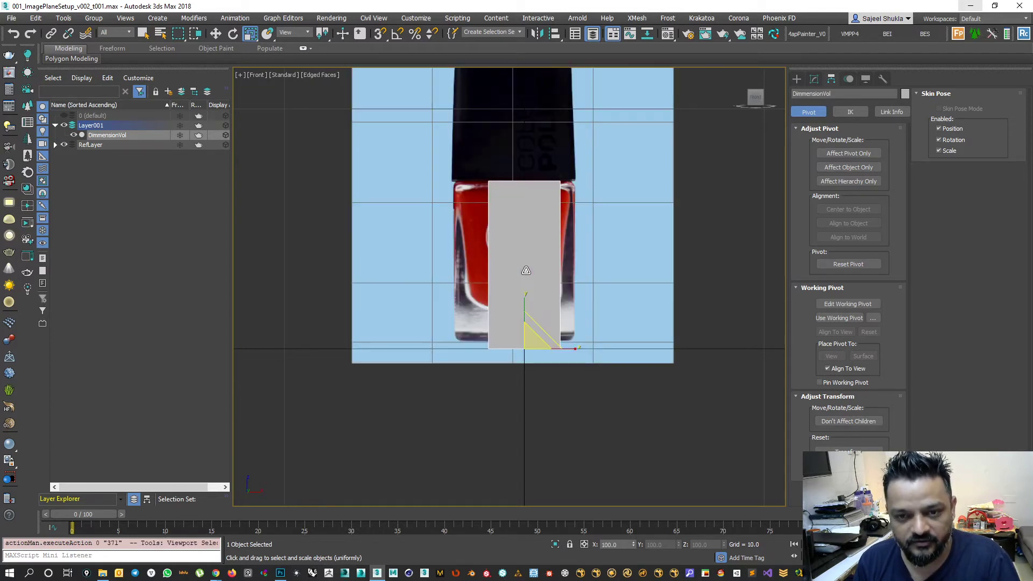
{"action": "key", "text": "ctrl+d"}
{"action": "left_click", "coordinate": [525, 272]}
{"action": "scroll", "coordinate": [510, 261], "scroll_direction": "up", "scroll_amount": 2}
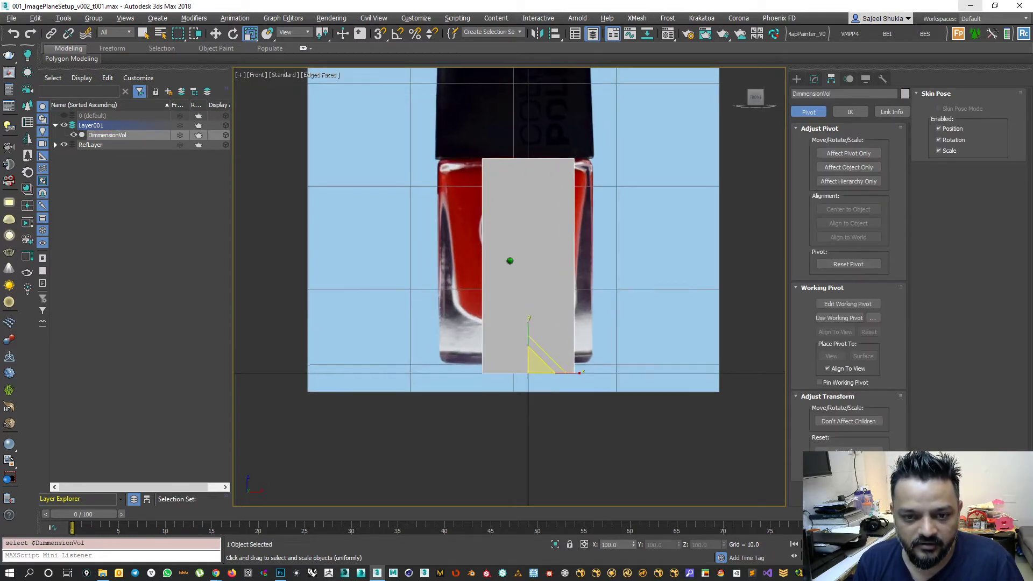
{"action": "scroll", "coordinate": [510, 261], "scroll_direction": "up", "scroll_amount": 3}
{"action": "scroll", "coordinate": [453, 242], "scroll_direction": "down", "scroll_amount": 4}
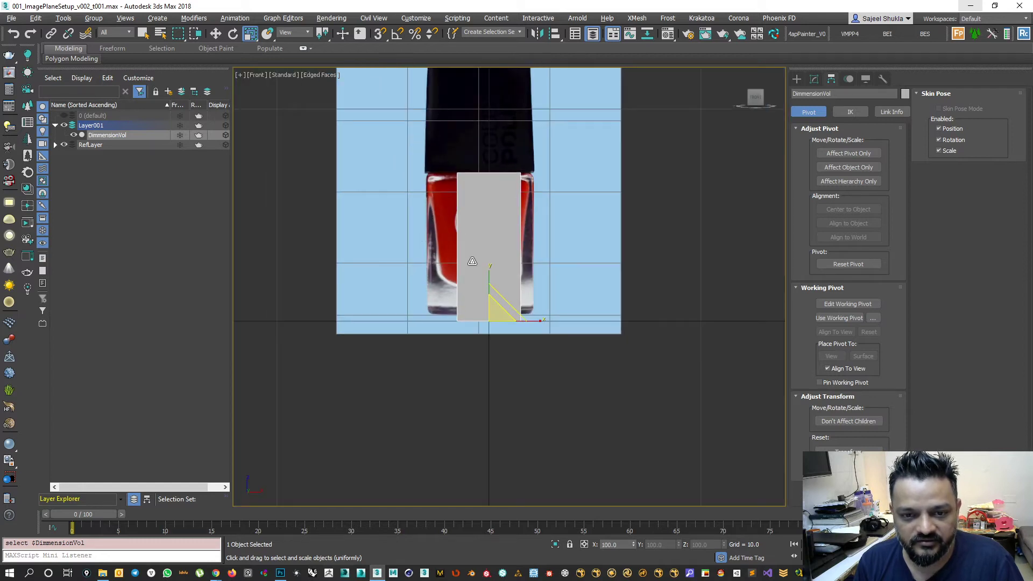
Turn on See-Through display for the selected dimension box so the bottle image can be compared through it.
{"action": "left_click", "coordinate": [464, 397]}
{"action": "left_click", "coordinate": [494, 247]}
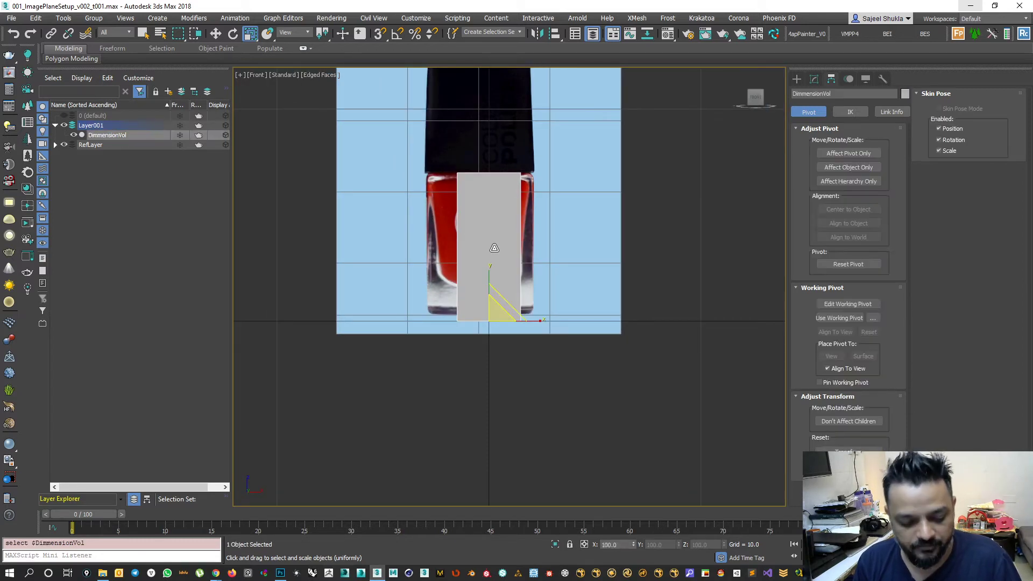
{"action": "key", "text": "ctrl+x"}
{"action": "key", "text": "ctrl+x"}
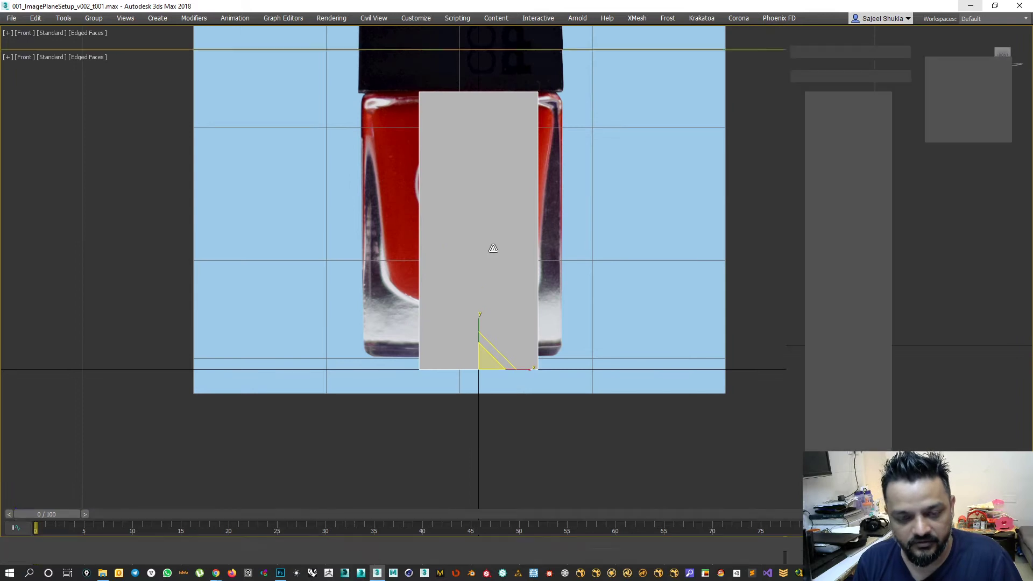
{"action": "key", "text": "alt+x"}
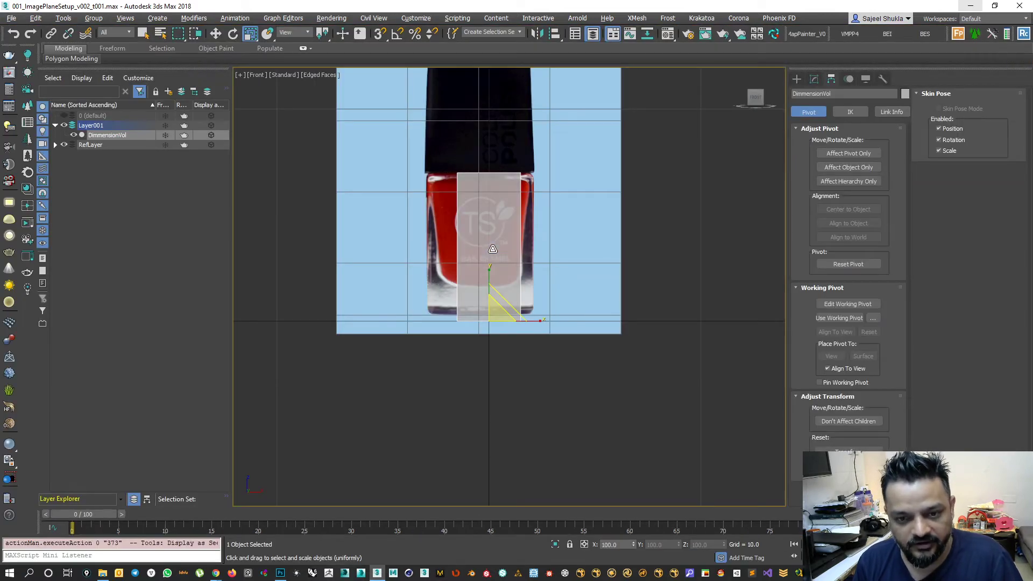
Move the side-view reference plane about 90.4 units along X to just beside the front-view plane.
{"action": "scroll", "coordinate": [565, 309], "scroll_direction": "down", "scroll_amount": 10}
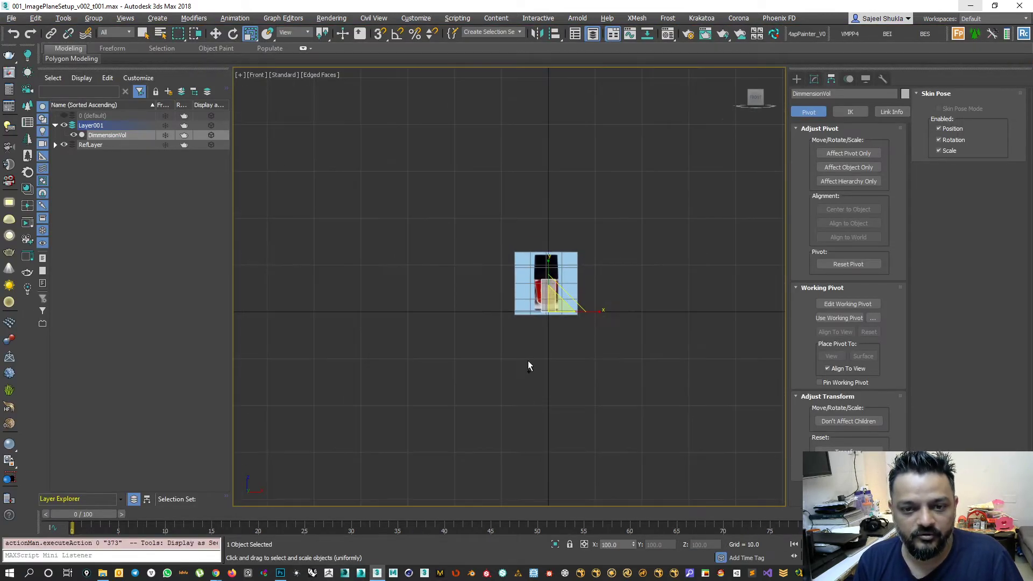
{"action": "left_click", "coordinate": [424, 301]}
{"action": "key", "text": "w"}
{"action": "left_click_drag", "start_coordinate": [464, 307], "coordinate": [578, 307]}
{"action": "middle_click_drag", "start_coordinate": [690, 306], "coordinate": [645, 311]}
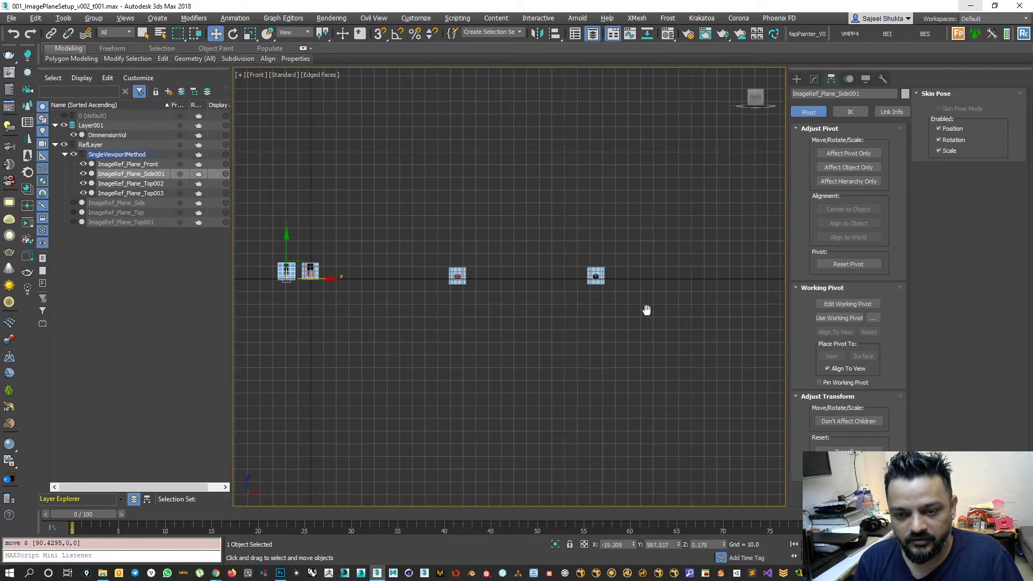
Move the two top-view reference planes along X until they stand next to the front-view plane with a gap between them.
{"action": "scroll", "coordinate": [647, 312], "scroll_direction": "down", "scroll_amount": 1}
{"action": "left_click_drag", "start_coordinate": [480, 232], "coordinate": [447, 283]}
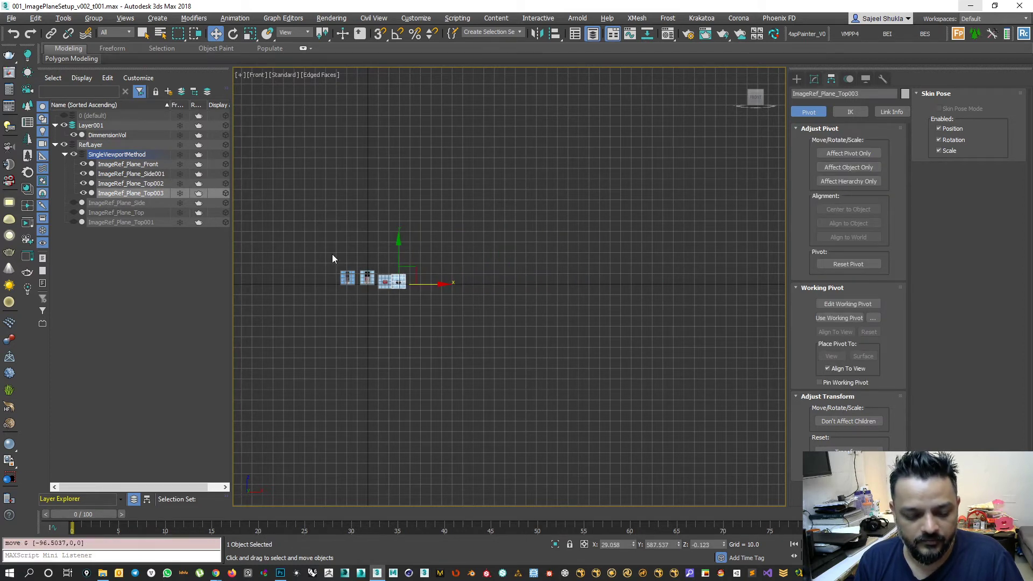
{"action": "key", "text": "z"}
{"action": "scroll", "coordinate": [572, 286], "scroll_direction": "down", "scroll_amount": 3}
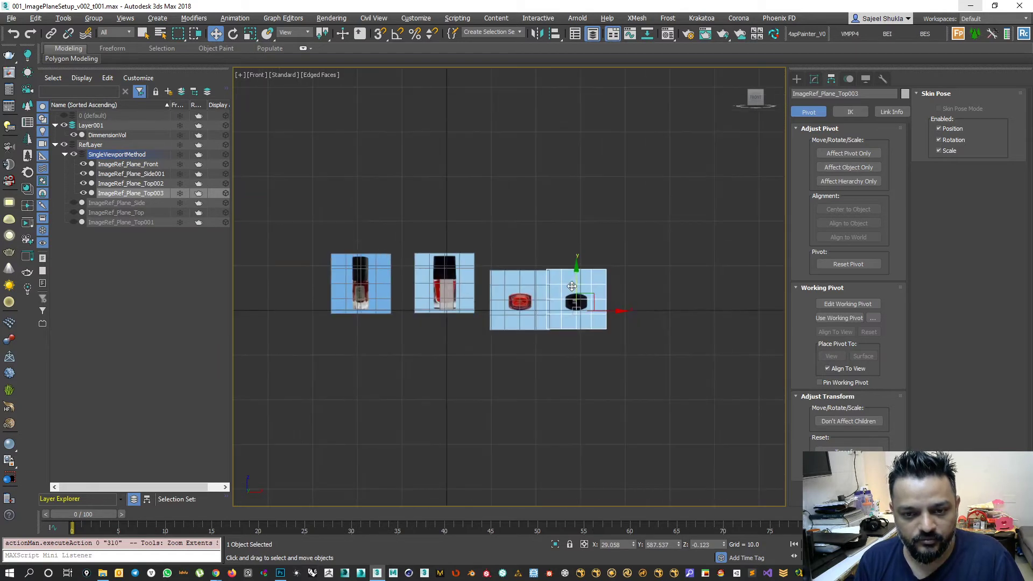
{"action": "scroll", "coordinate": [565, 286], "scroll_direction": "up", "scroll_amount": 1}
{"action": "left_click_drag", "start_coordinate": [618, 314], "coordinate": [642, 314]}
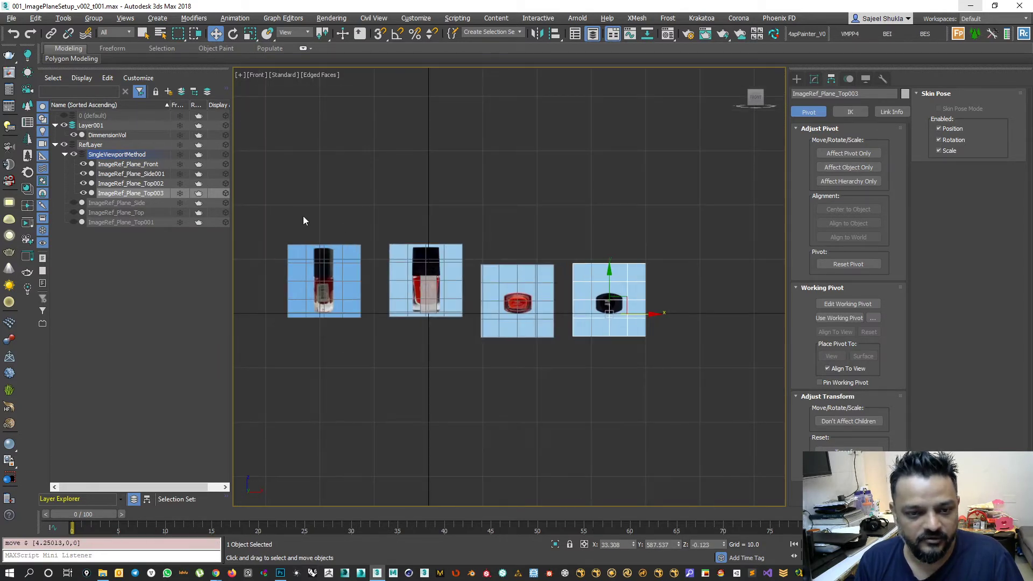
Select all four reference planes and scale them down uniformly around their own pivots towards the dimension box's size.
{"action": "left_click_drag", "start_coordinate": [623, 266], "coordinate": [654, 273]}
{"action": "scroll", "coordinate": [405, 296], "scroll_direction": "up", "scroll_amount": 6}
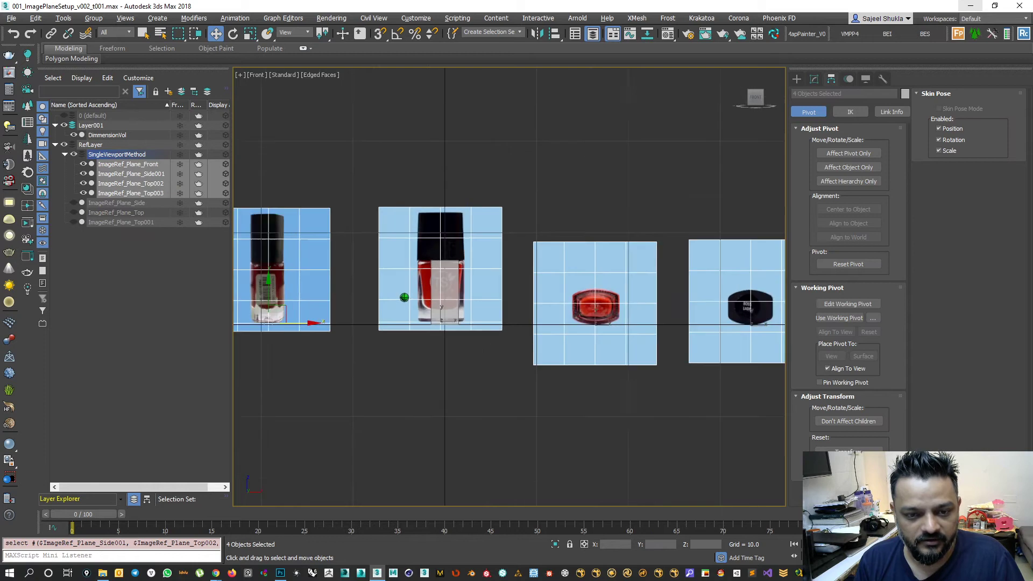
{"action": "scroll", "coordinate": [465, 237], "scroll_direction": "up", "scroll_amount": 1}
{"action": "key", "text": "r"}
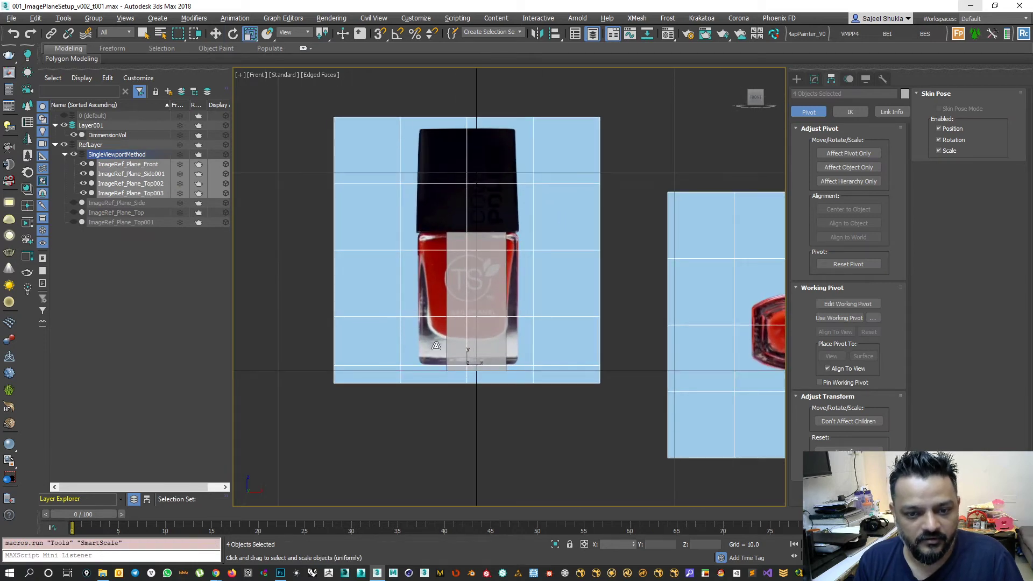
{"action": "scroll", "coordinate": [454, 347], "scroll_direction": "down", "scroll_amount": 4}
{"action": "scroll", "coordinate": [454, 334], "scroll_direction": "up", "scroll_amount": 3}
{"action": "scroll", "coordinate": [454, 334], "scroll_direction": "up", "scroll_amount": 1}
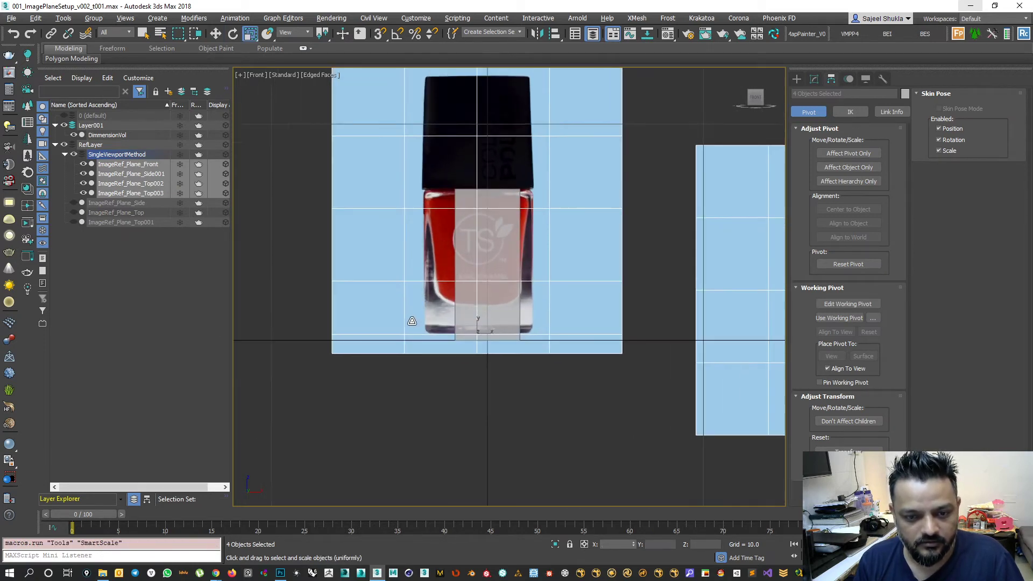
{"action": "left_click_drag", "start_coordinate": [413, 320], "coordinate": [406, 330]}
{"action": "scroll", "coordinate": [297, 342], "scroll_direction": "up", "scroll_amount": 1}
{"action": "middle_click_drag", "start_coordinate": [297, 342], "coordinate": [466, 334]}
{"action": "scroll", "coordinate": [463, 335], "scroll_direction": "down", "scroll_amount": 1}
Refine the four planes' scale and position until the front-view bottle matches the dimension box's height and sits on the ground line.
{"action": "key", "text": "w"}
{"action": "left_click_drag", "start_coordinate": [305, 310], "coordinate": [304, 317]}
{"action": "key", "text": "r"}
{"action": "left_click_drag", "start_coordinate": [314, 354], "coordinate": [277, 383]}
{"action": "key", "text": "w"}
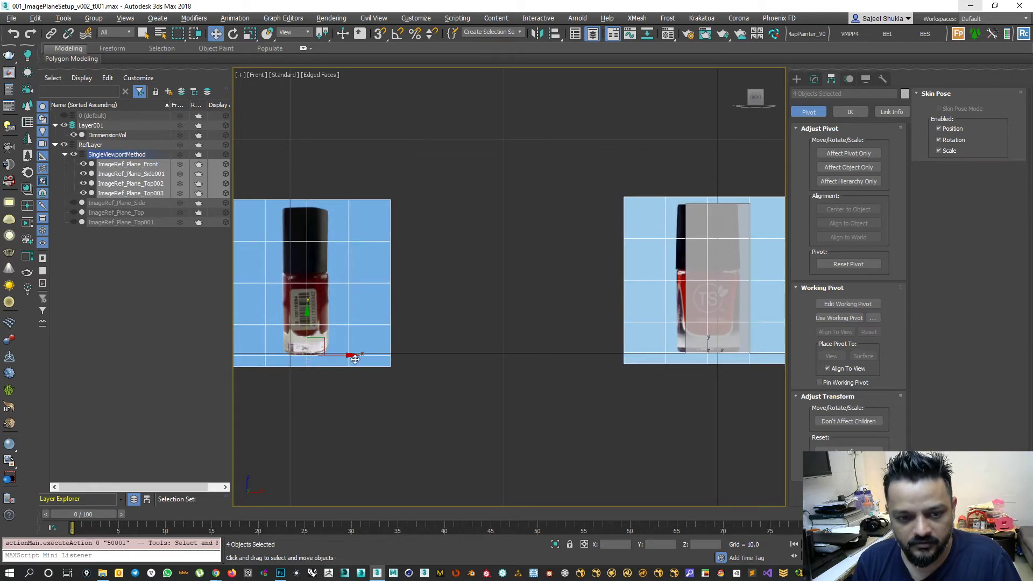
{"action": "left_click_drag", "start_coordinate": [346, 357], "coordinate": [355, 358]}
{"action": "left_click", "coordinate": [651, 389]}
Examine how closely the front-view bottle fits the dimension box at its base, sides and cap.
{"action": "scroll", "coordinate": [651, 389], "scroll_direction": "up", "scroll_amount": 2}
{"action": "middle_click_drag", "start_coordinate": [633, 364], "coordinate": [600, 376]}
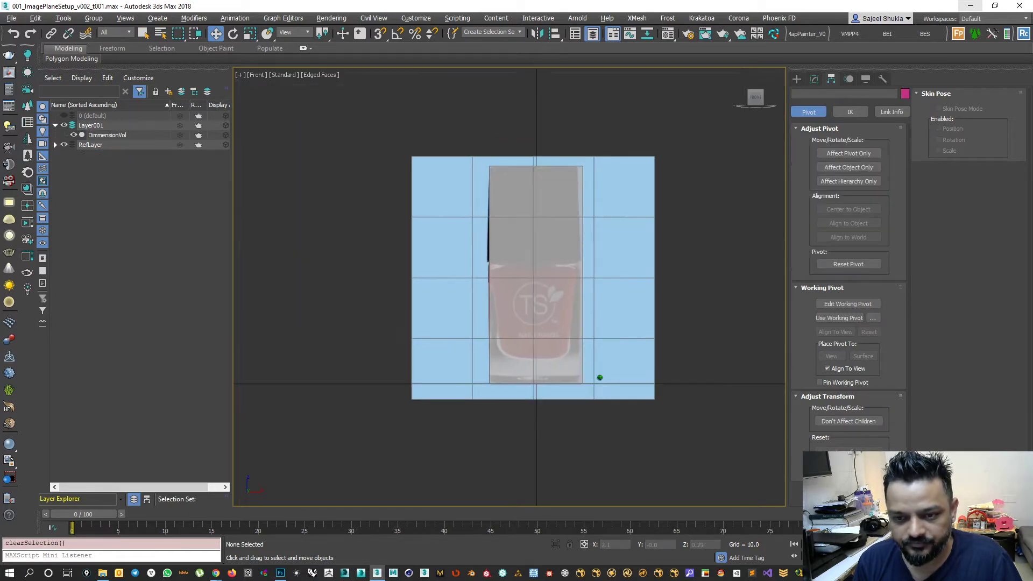
{"action": "scroll", "coordinate": [600, 375], "scroll_direction": "up", "scroll_amount": 2}
{"action": "left_click", "coordinate": [639, 327]}
{"action": "scroll", "coordinate": [468, 378], "scroll_direction": "up", "scroll_amount": 4}
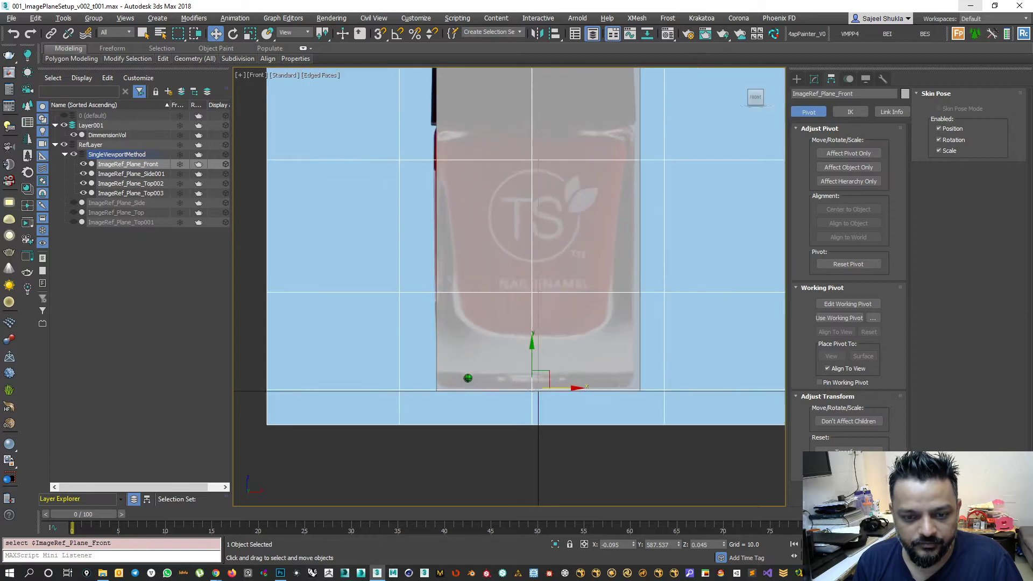
{"action": "middle_click_drag", "start_coordinate": [472, 271], "coordinate": [483, 310]}
{"action": "middle_click_drag", "start_coordinate": [491, 194], "coordinate": [491, 315]}
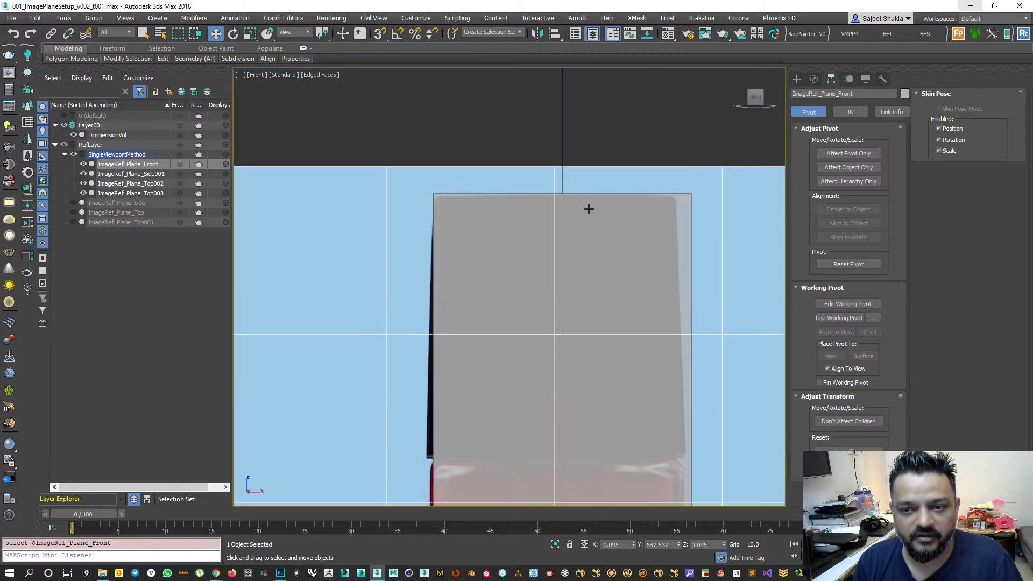
Move the side-view plane and the red bottle's top-view plane along X closer to the front-view plane.
{"action": "scroll", "coordinate": [526, 272], "scroll_direction": "down", "scroll_amount": 8}
{"action": "left_click", "coordinate": [439, 272]}
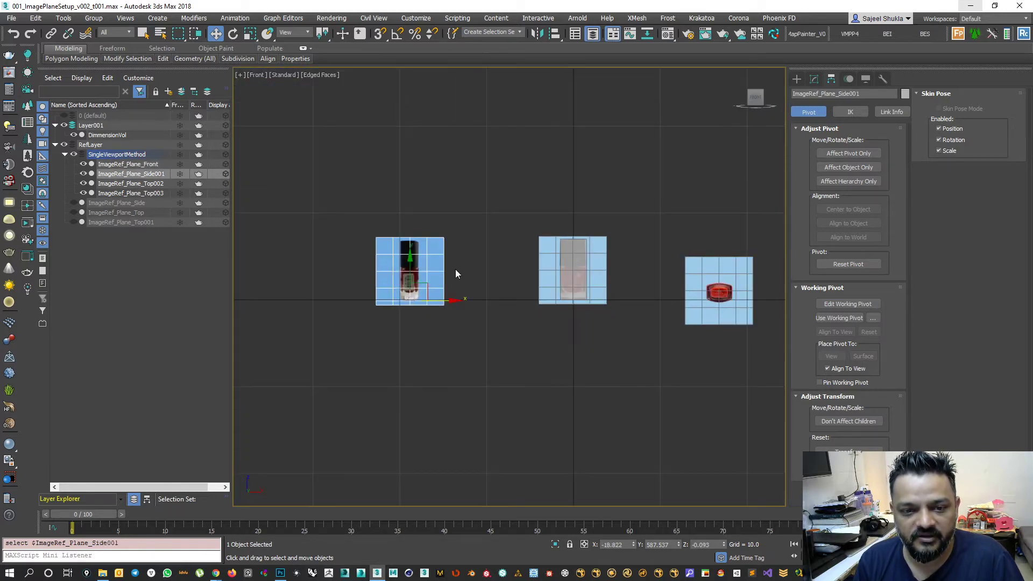
{"action": "left_click_drag", "start_coordinate": [449, 304], "coordinate": [491, 300]}
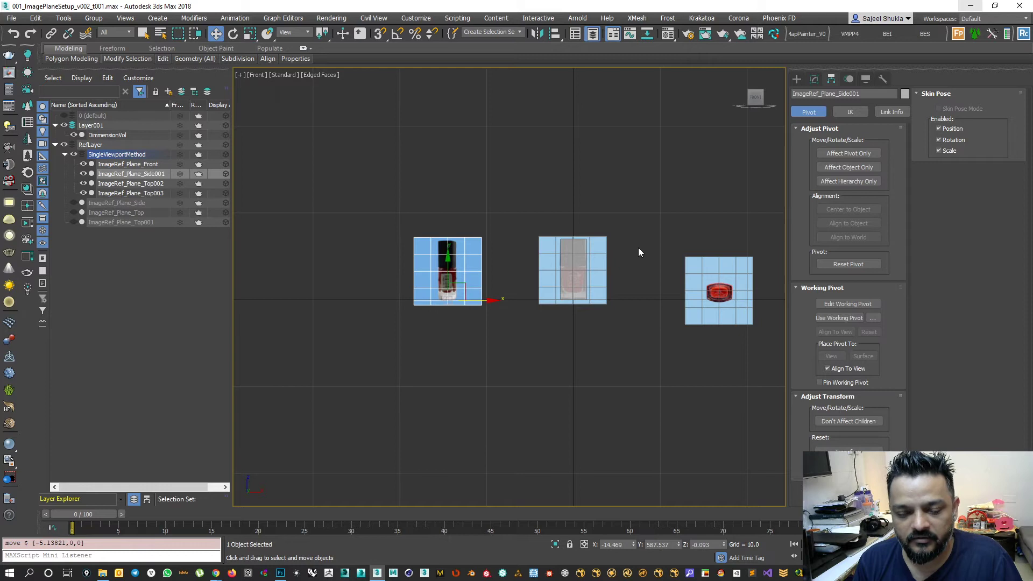
{"action": "left_click_drag", "start_coordinate": [753, 327], "coordinate": [733, 301]}
Raise the red bottle's top-view plane by about 0.3 units to align the bottle's lower edge with the ground line.
{"action": "scroll", "coordinate": [711, 305], "scroll_direction": "up", "scroll_amount": 5}
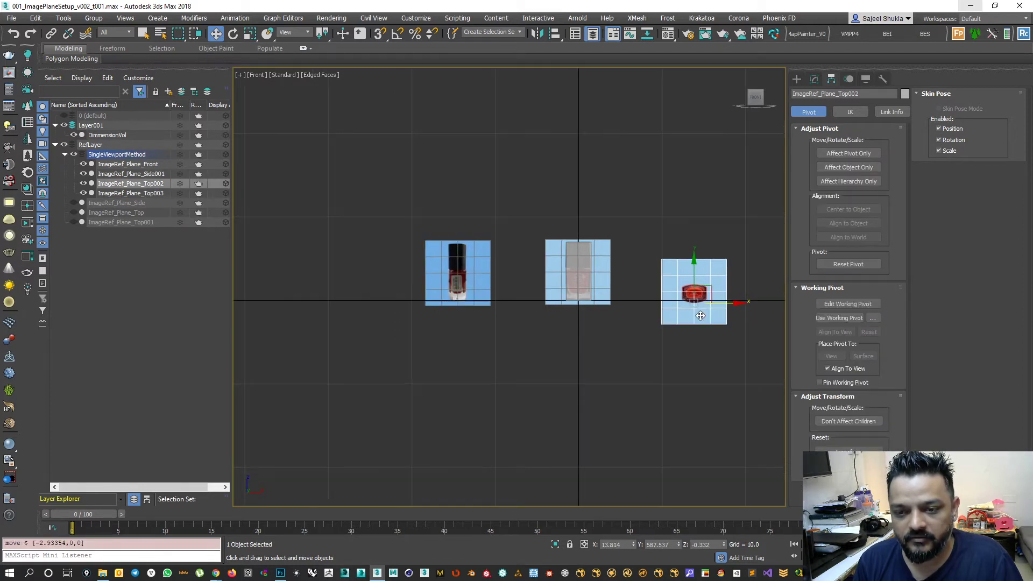
{"action": "scroll", "coordinate": [712, 305], "scroll_direction": "up", "scroll_amount": 2}
{"action": "left_click_drag", "start_coordinate": [658, 248], "coordinate": [658, 246]}
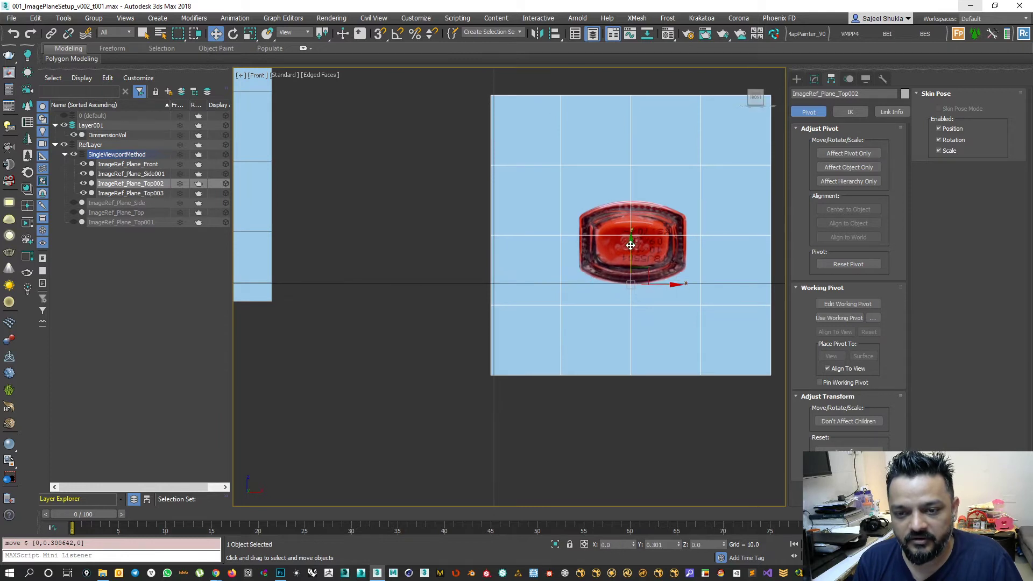
Raise the black cap's top-view plane slightly to the ground line and move it about 9.27 units along X towards the red bottle's plane.
{"action": "scroll", "coordinate": [659, 247], "scroll_direction": "down", "scroll_amount": 4}
{"action": "middle_click_drag", "start_coordinate": [756, 286], "coordinate": [568, 302]}
{"action": "scroll", "coordinate": [568, 302], "scroll_direction": "down", "scroll_amount": 4}
{"action": "left_click", "coordinate": [726, 281]}
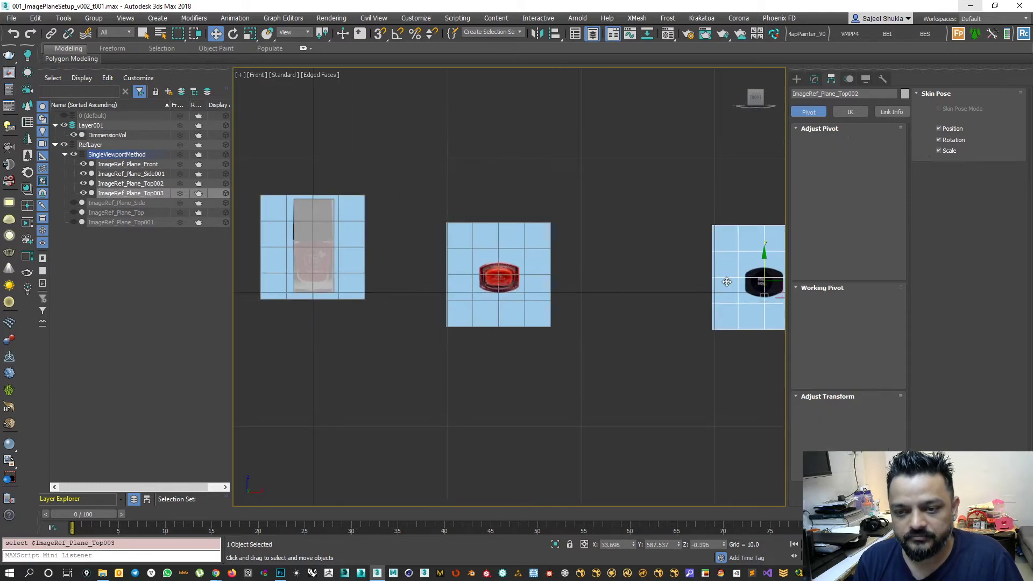
{"action": "middle_click_drag", "start_coordinate": [726, 282], "coordinate": [584, 293]}
{"action": "scroll", "coordinate": [584, 293], "scroll_direction": "up", "scroll_amount": 2}
{"action": "scroll", "coordinate": [681, 290], "scroll_direction": "up", "scroll_amount": 1}
{"action": "left_click_drag", "start_coordinate": [630, 275], "coordinate": [630, 271]}
{"action": "scroll", "coordinate": [640, 314], "scroll_direction": "down", "scroll_amount": 1}
{"action": "left_click_drag", "start_coordinate": [672, 308], "coordinate": [547, 308]}
Select both top-view planes and move them together along X until they sit directly beside the front-view plane.
{"action": "middle_click_drag", "start_coordinate": [270, 324], "coordinate": [537, 323]}
{"action": "scroll", "coordinate": [537, 324], "scroll_direction": "down", "scroll_amount": 2}
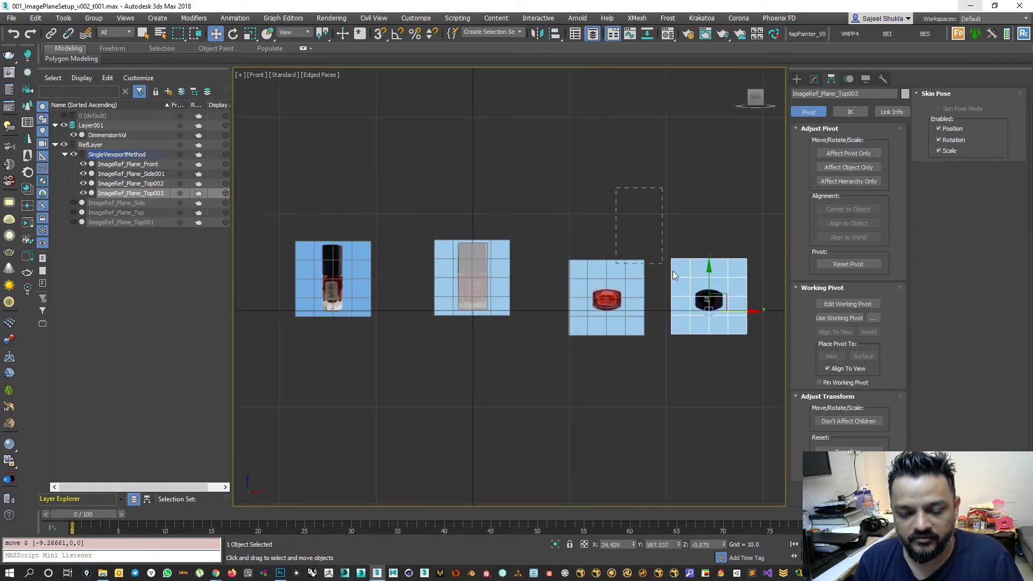
{"action": "left_click_drag", "start_coordinate": [674, 275], "coordinate": [675, 277]}
{"action": "left_click_drag", "start_coordinate": [748, 316], "coordinate": [690, 315]}
Move the front-view plane, both top-view planes and the dimension box together about -6.24 units along X, next to the side-view plane.
{"action": "left_click_drag", "start_coordinate": [437, 201], "coordinate": [719, 315]}
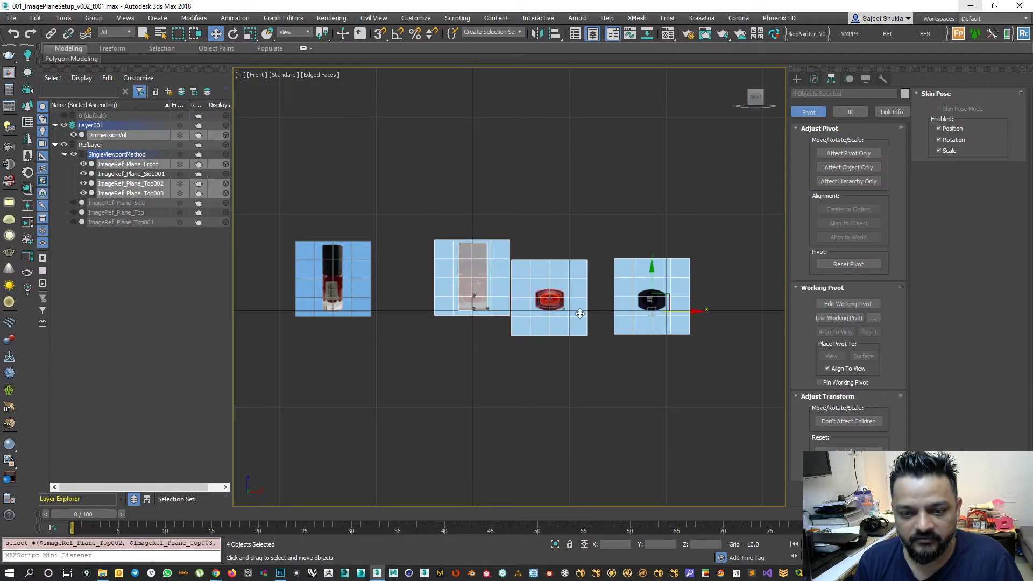
{"action": "left_click", "coordinate": [667, 311]}
{"action": "left_click_drag", "start_coordinate": [438, 215], "coordinate": [659, 298]}
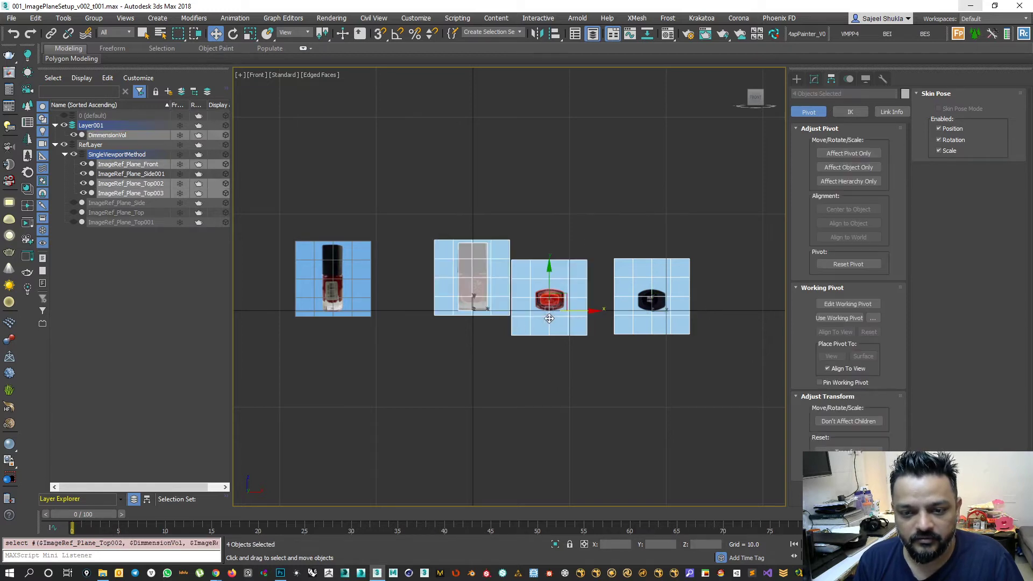
{"action": "left_click_drag", "start_coordinate": [591, 312], "coordinate": [532, 315]}
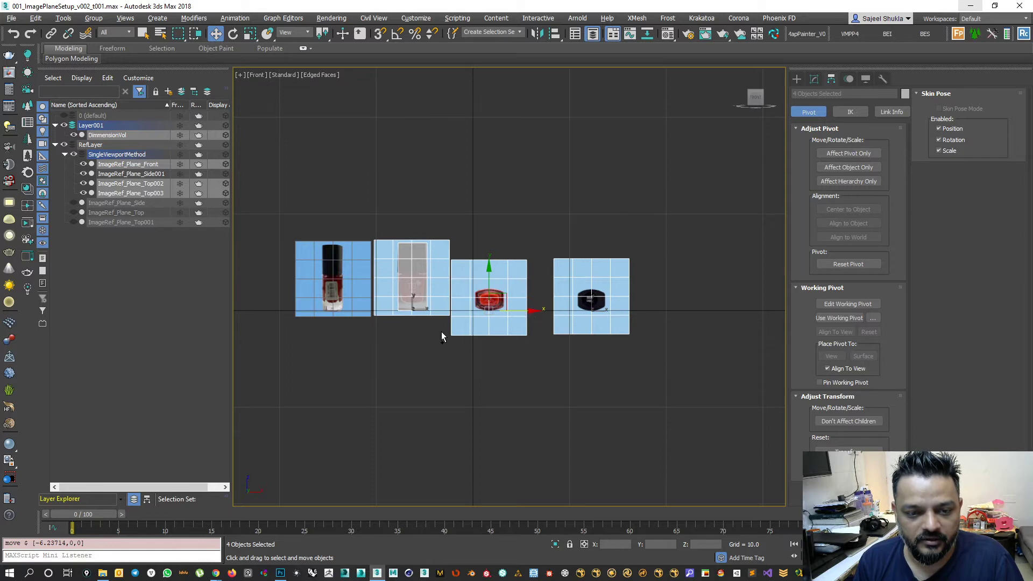
{"action": "scroll", "coordinate": [442, 335], "scroll_direction": "up", "scroll_amount": 3}
{"action": "middle_click_drag", "start_coordinate": [443, 334], "coordinate": [448, 329]}
{"action": "scroll", "coordinate": [448, 329], "scroll_direction": "down", "scroll_amount": 5}
{"action": "scroll", "coordinate": [510, 371], "scroll_direction": "up", "scroll_amount": 3}
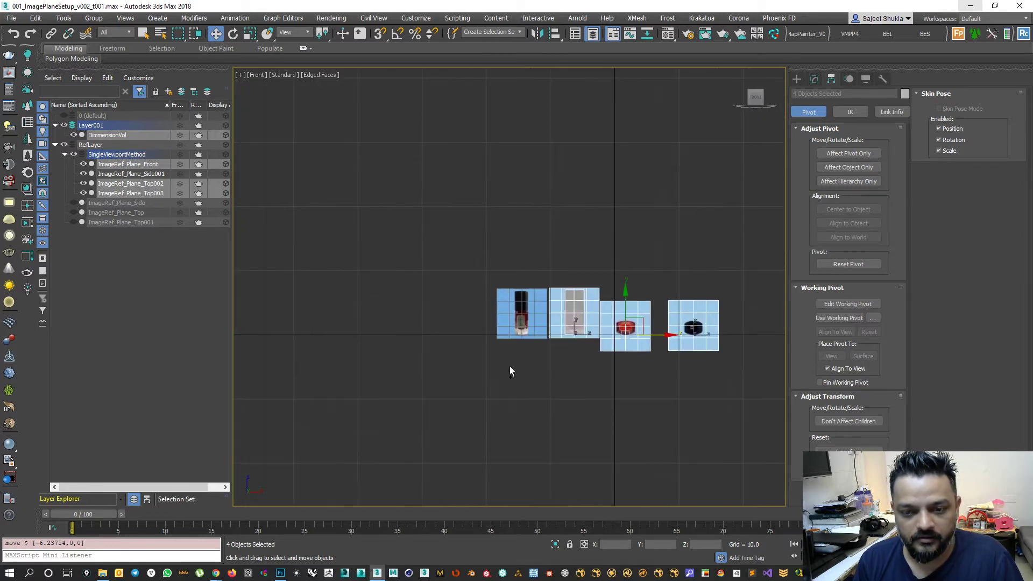
{"action": "scroll", "coordinate": [626, 274], "scroll_direction": "down", "scroll_amount": 3}
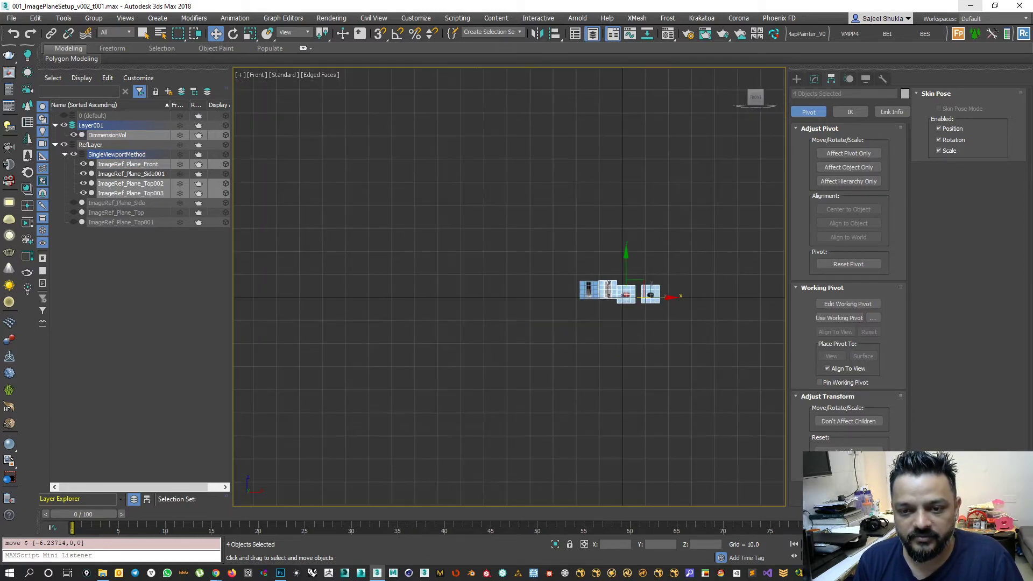
{"action": "scroll", "coordinate": [619, 301], "scroll_direction": "up", "scroll_amount": 5}
{"action": "scroll", "coordinate": [503, 271], "scroll_direction": "up", "scroll_amount": 3}
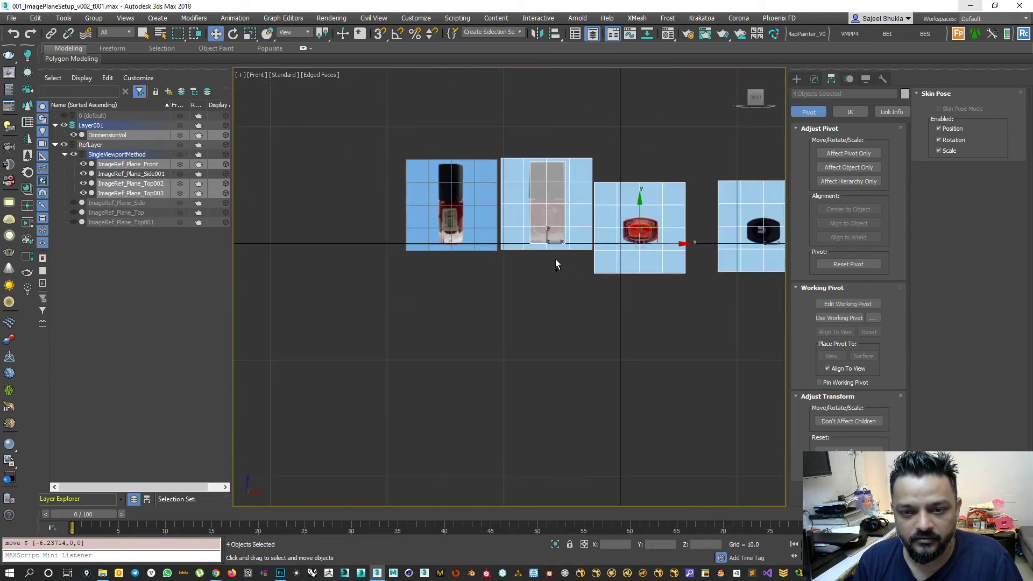
{"action": "left_click", "coordinate": [548, 273]}
{"action": "scroll", "coordinate": [567, 227], "scroll_direction": "down", "scroll_amount": 2}
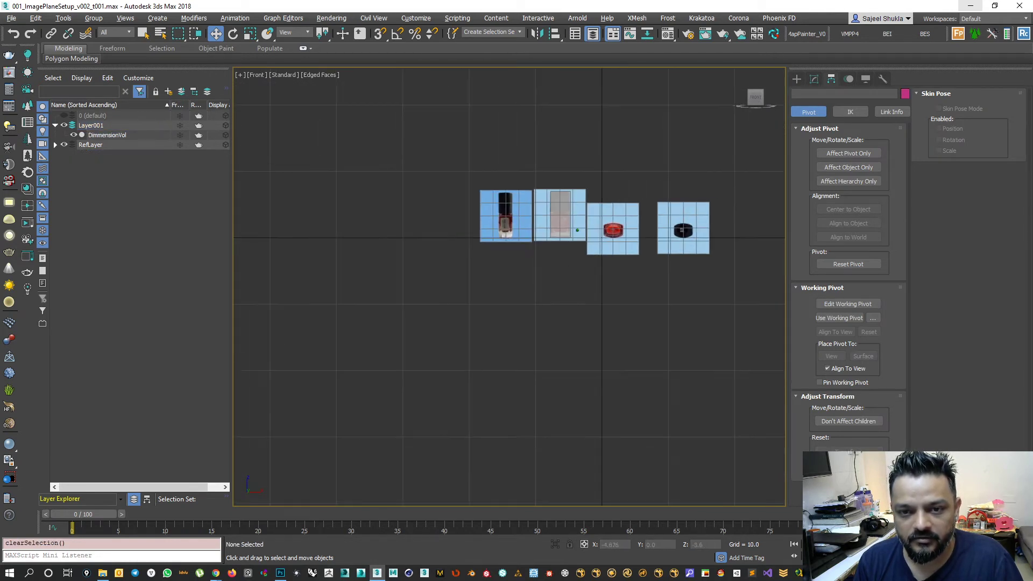
Select the dimension box and reset its X position to 0 in the perspective view.
{"action": "left_click", "coordinate": [560, 207]}
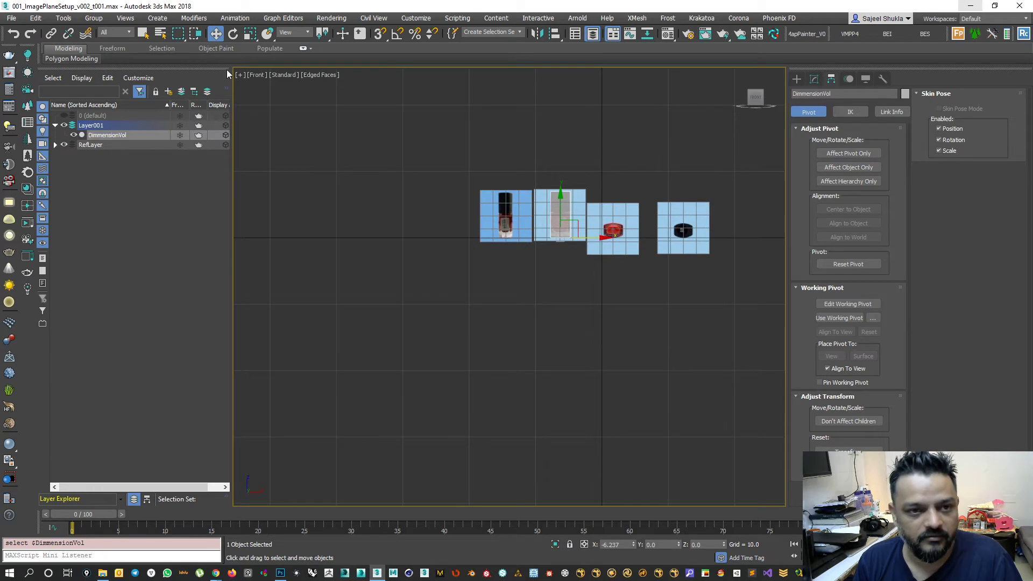
{"action": "key", "text": "alt+w"}
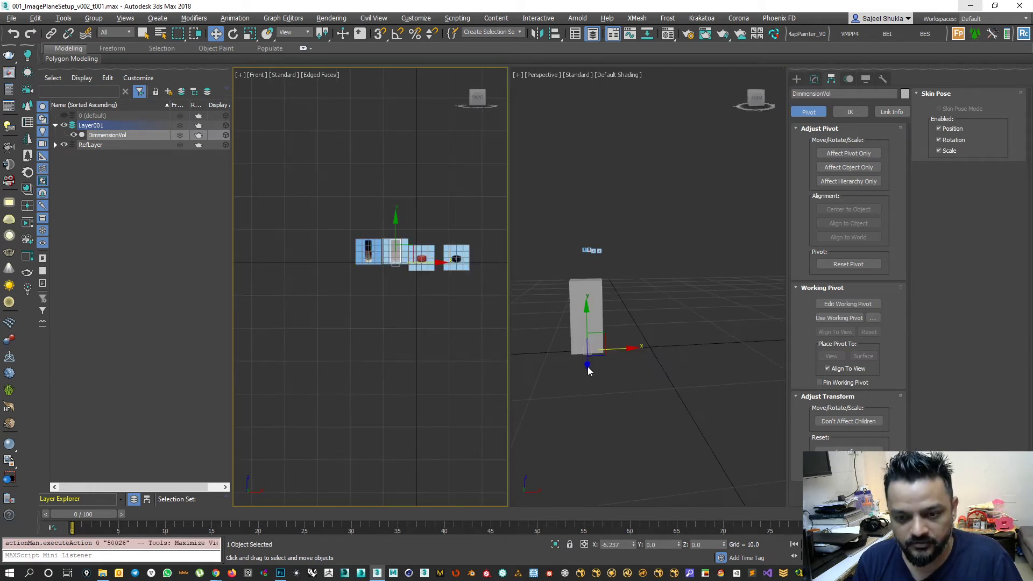
{"action": "right_click", "coordinate": [589, 369]}
{"action": "key", "text": "alt+w"}
{"action": "middle_click_drag", "start_coordinate": [565, 358], "coordinate": [523, 386], "text": "alt"}
{"action": "scroll", "coordinate": [527, 371], "scroll_direction": "down", "scroll_amount": 2}
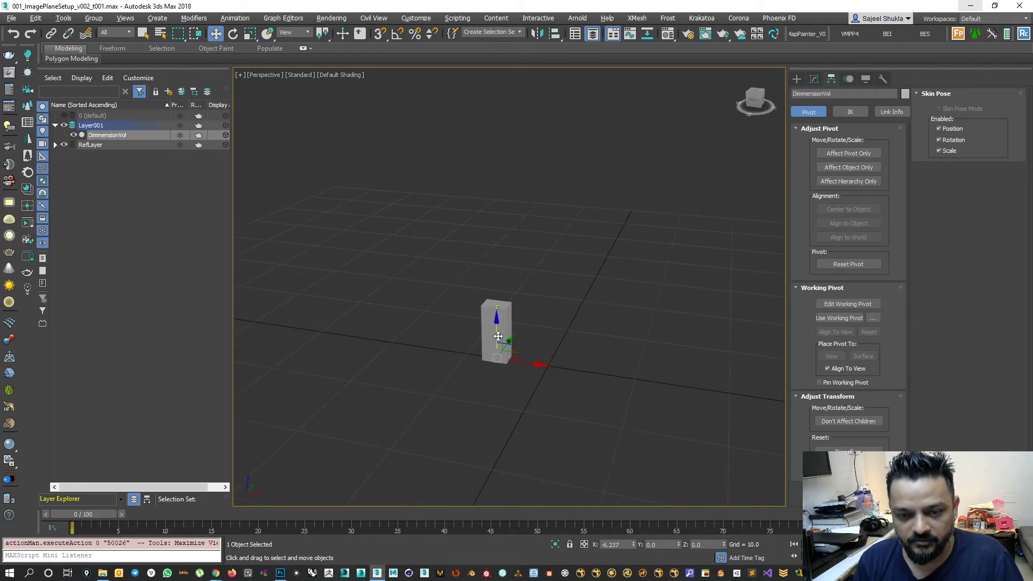
{"action": "right_click", "coordinate": [634, 544]}
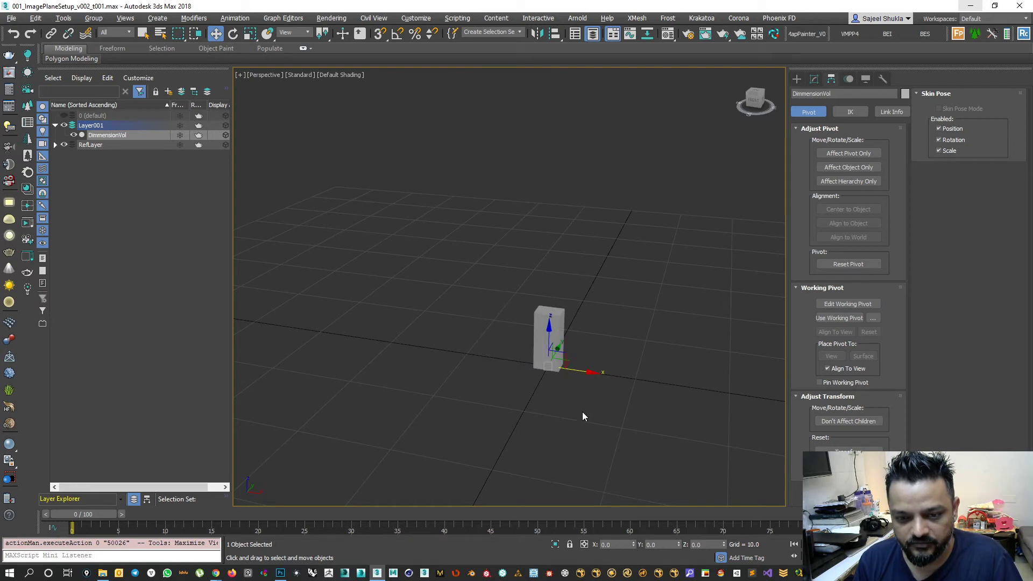
Select all four reference planes in the front view and move them along X until the front-view bottle lines up with the dimension box.
{"action": "key", "text": "alt+w"}
{"action": "right_click", "coordinate": [460, 272]}
{"action": "key", "text": "alt+w"}
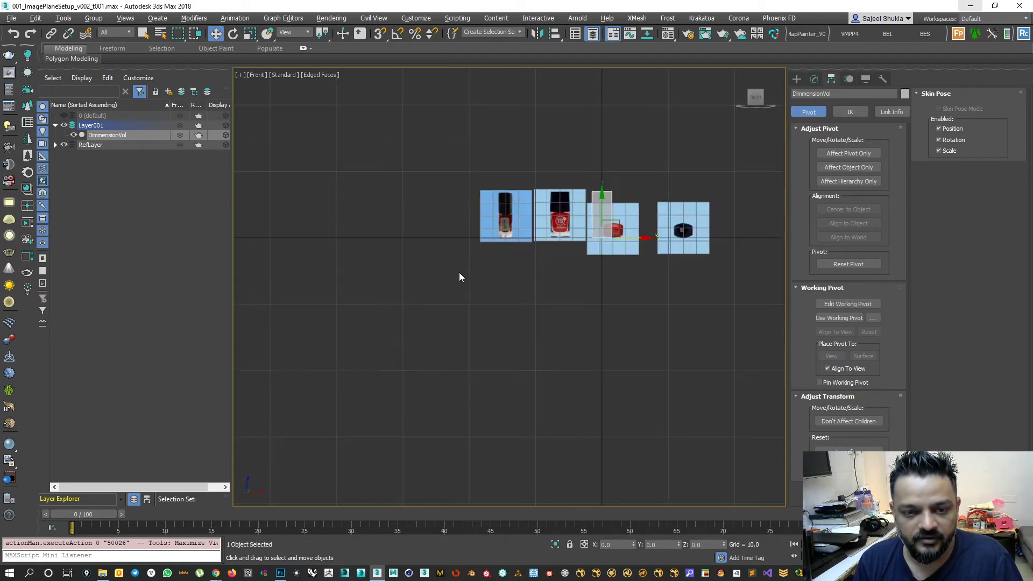
{"action": "left_click_drag", "start_coordinate": [551, 195], "coordinate": [552, 197]}
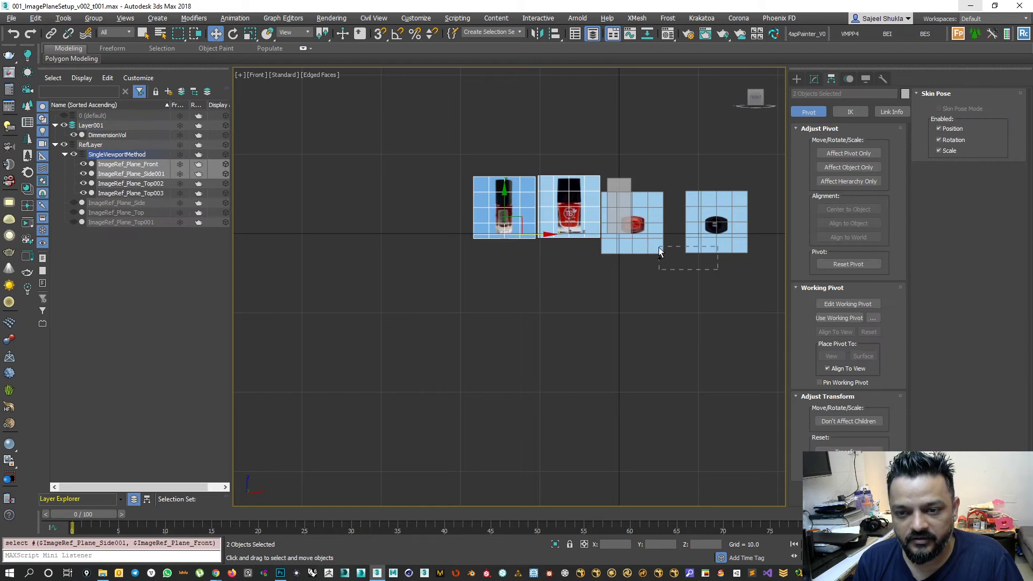
{"action": "left_click_drag", "start_coordinate": [658, 251], "coordinate": [658, 252], "text": "ctrl"}
{"action": "scroll", "coordinate": [657, 251], "scroll_direction": "up", "scroll_amount": 3}
{"action": "left_click_drag", "start_coordinate": [363, 262], "coordinate": [444, 265]}
{"action": "key", "text": "alt+w"}
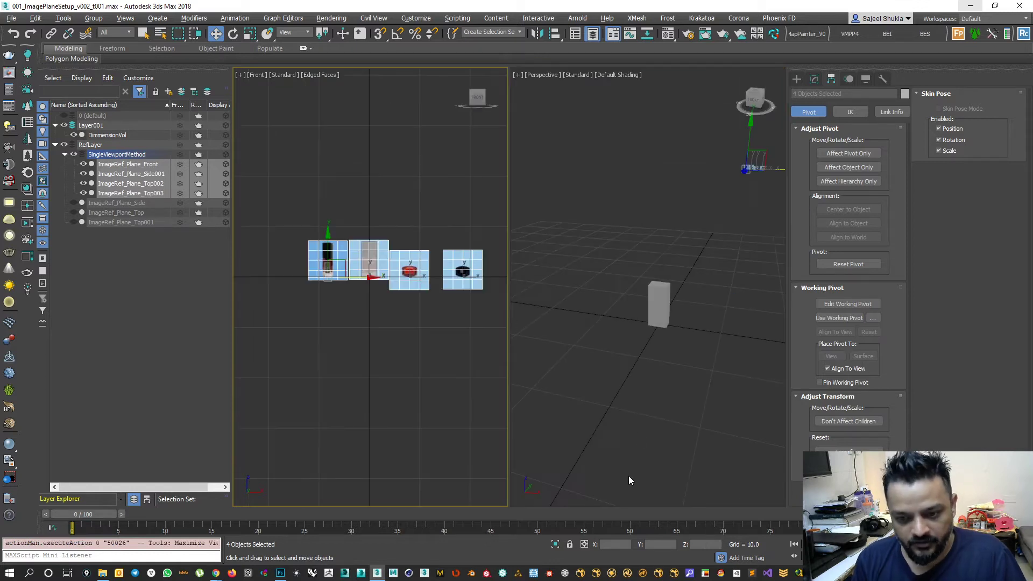
Freeze the DimmensionVol box in Layer001 while viewing it in the maximized perspective view, keeping its layer visible.
{"action": "left_click", "coordinate": [629, 475]}
{"action": "key", "text": "alt+w"}
{"action": "scroll", "coordinate": [541, 332], "scroll_direction": "up", "scroll_amount": 8}
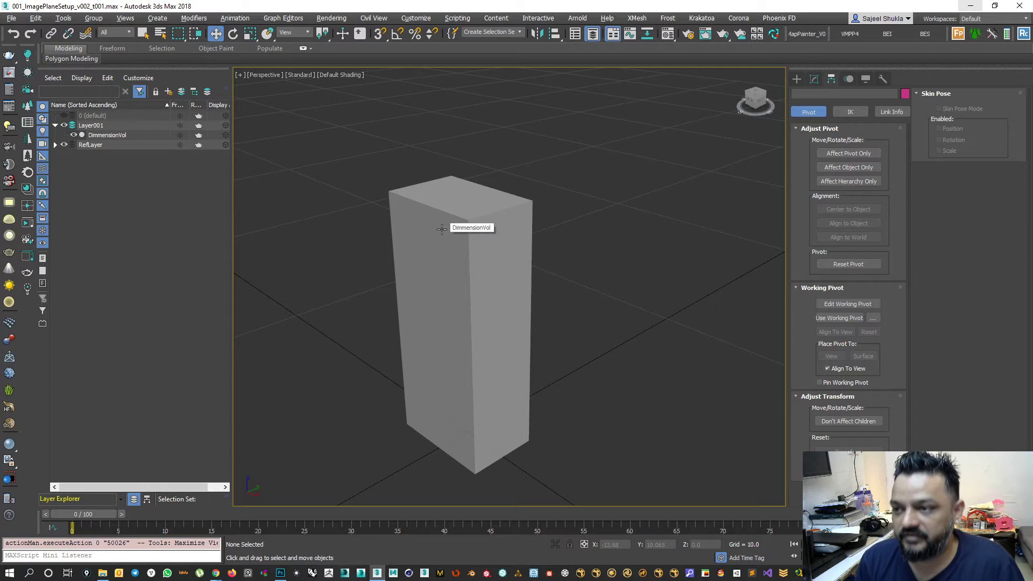
{"action": "left_click", "coordinate": [110, 135]}
{"action": "left_click", "coordinate": [181, 136]}
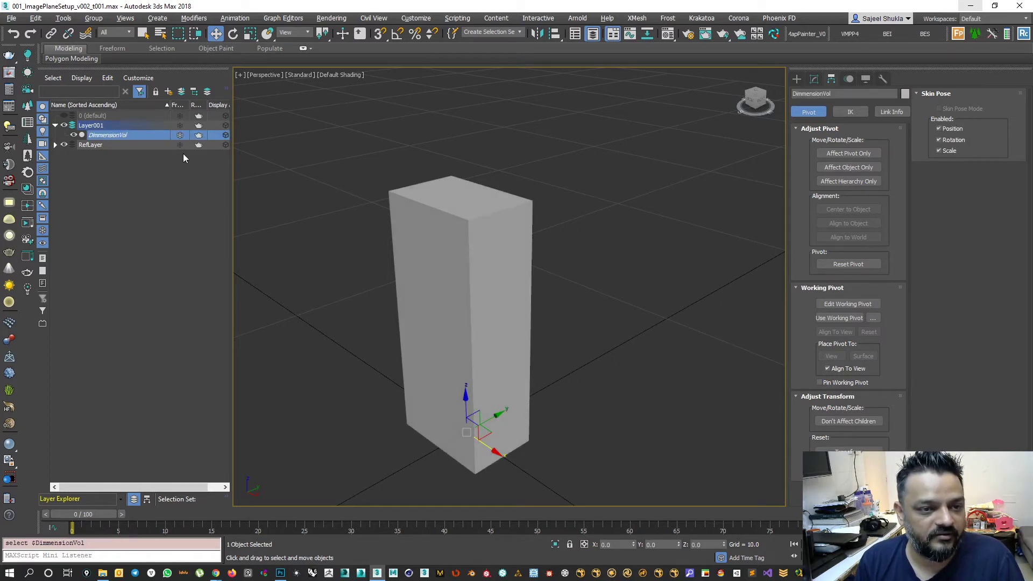
{"action": "left_click", "coordinate": [64, 126]}
{"action": "left_click", "coordinate": [64, 127]}
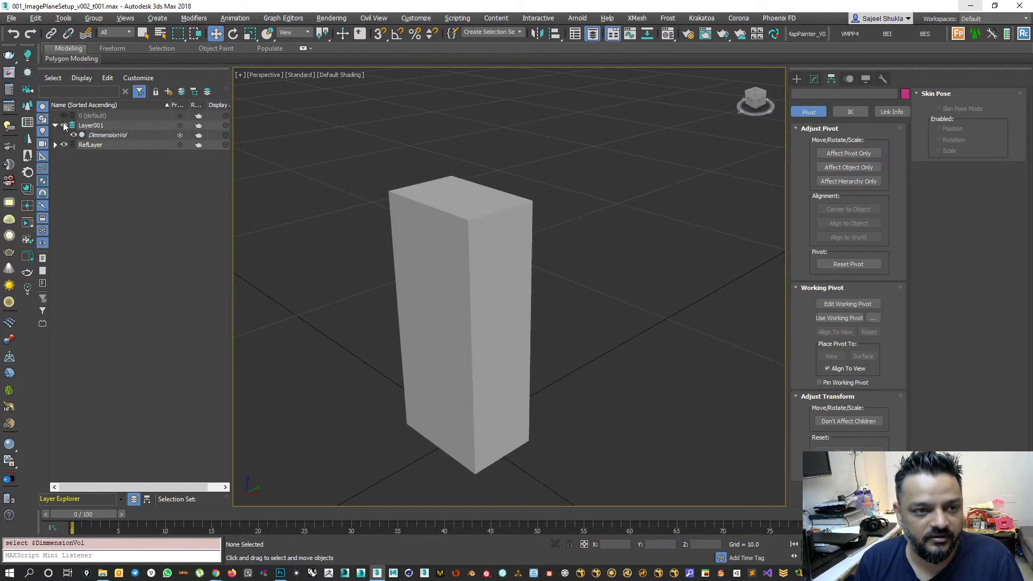
Clone the dimension box in place as an independent copy named Cap.
{"action": "left_click", "coordinate": [87, 136]}
{"action": "key", "text": "ctrl+v"}
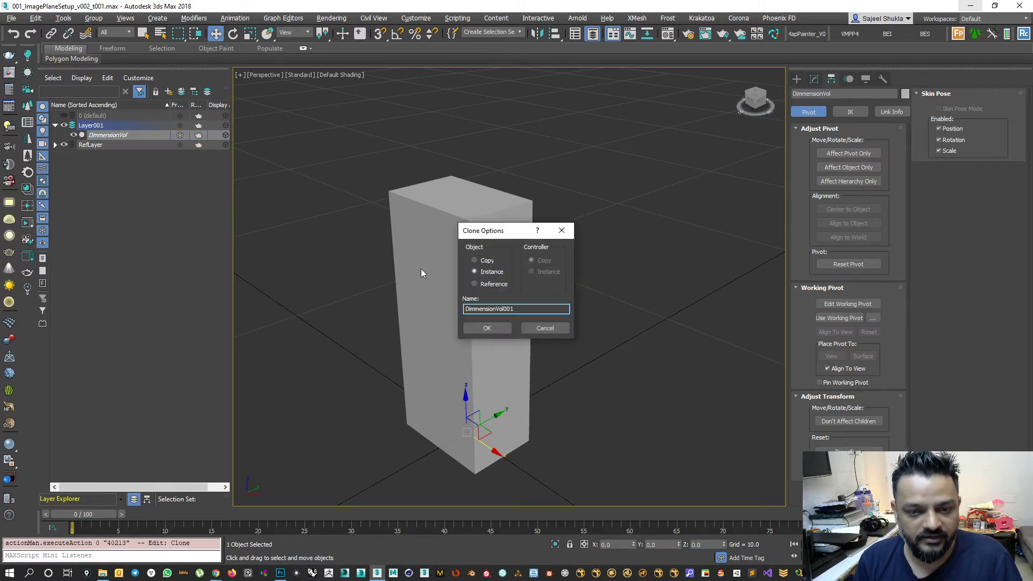
{"action": "left_click_drag", "start_coordinate": [540, 310], "coordinate": [395, 288]}
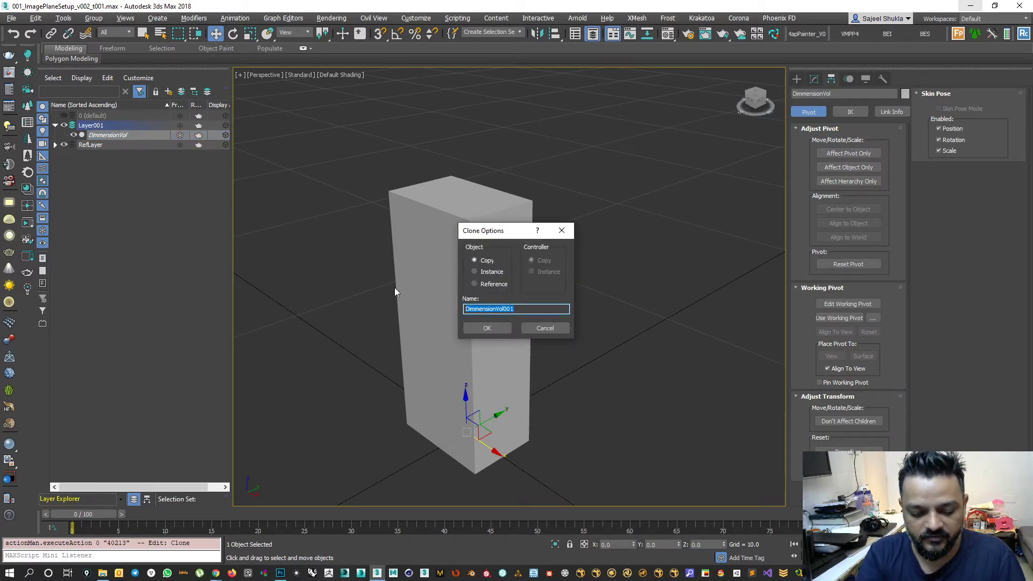
{"action": "type", "text": "Cap"}
{"action": "key", "text": "Return"}
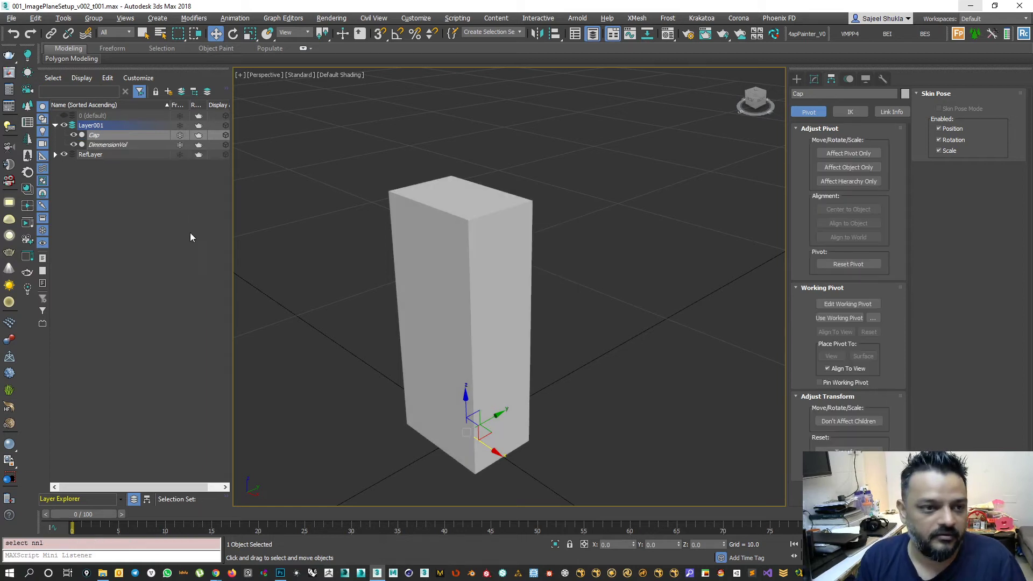
Create a new layer containing the Cap box and name the layer Model.
{"action": "left_click", "coordinate": [168, 93]}
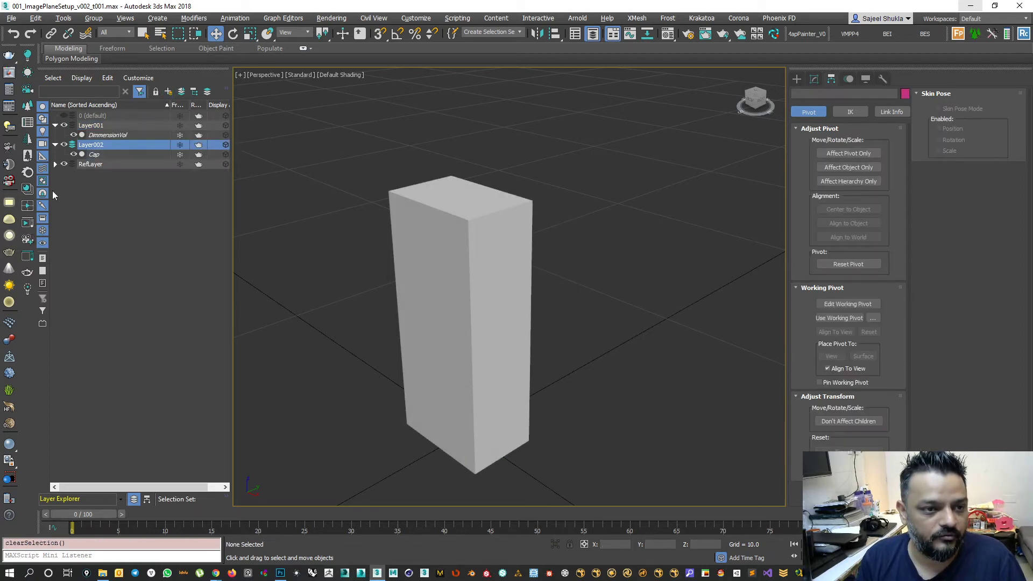
{"action": "right_click", "coordinate": [91, 150]}
{"action": "left_click", "coordinate": [112, 193]}
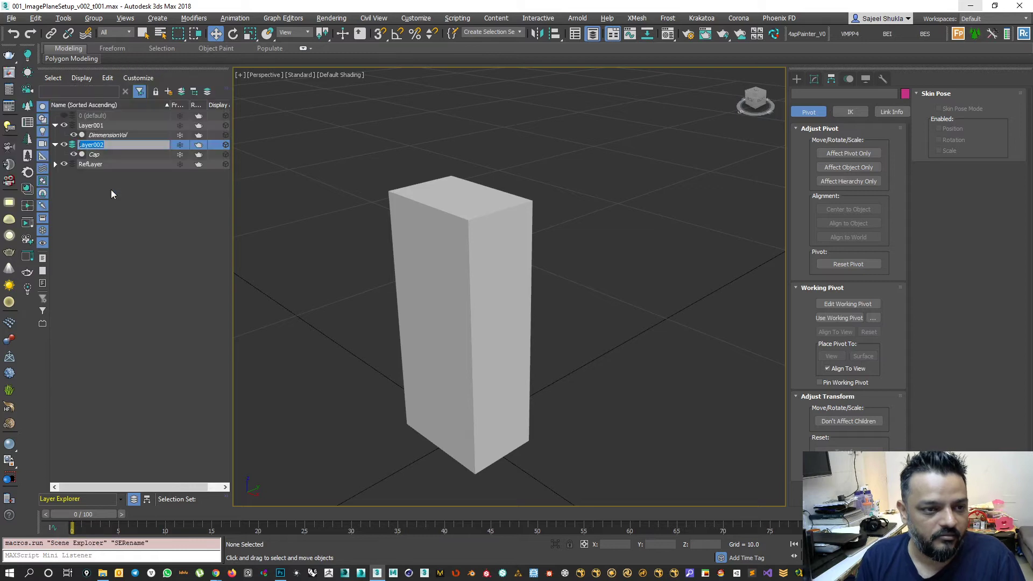
{"action": "type", "text": "Model"}
{"action": "key", "text": "Return"}
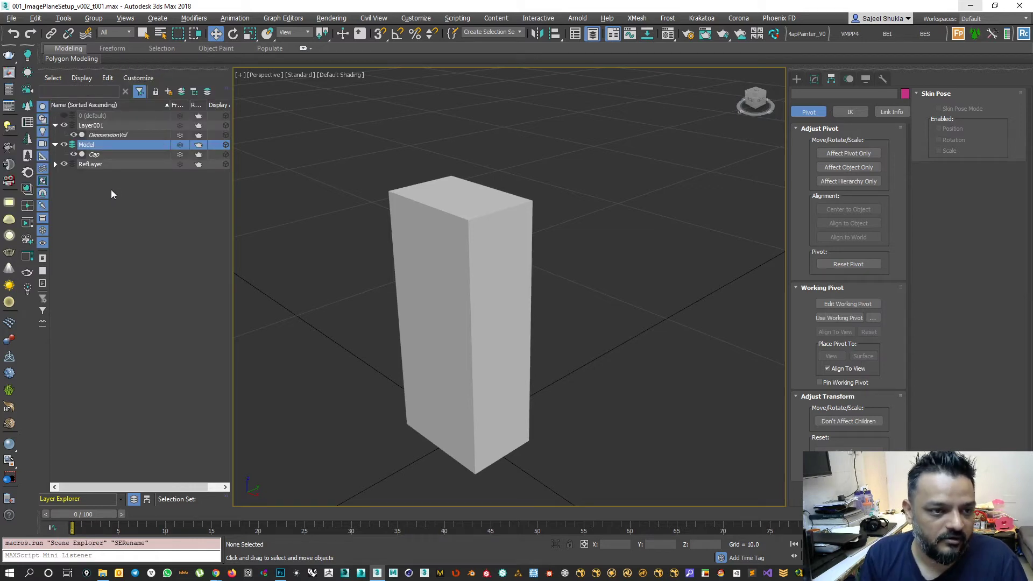
Hide Layer001, then select the Cap box, view it in the maximized front view and unfreeze it.
{"action": "left_click", "coordinate": [55, 126]}
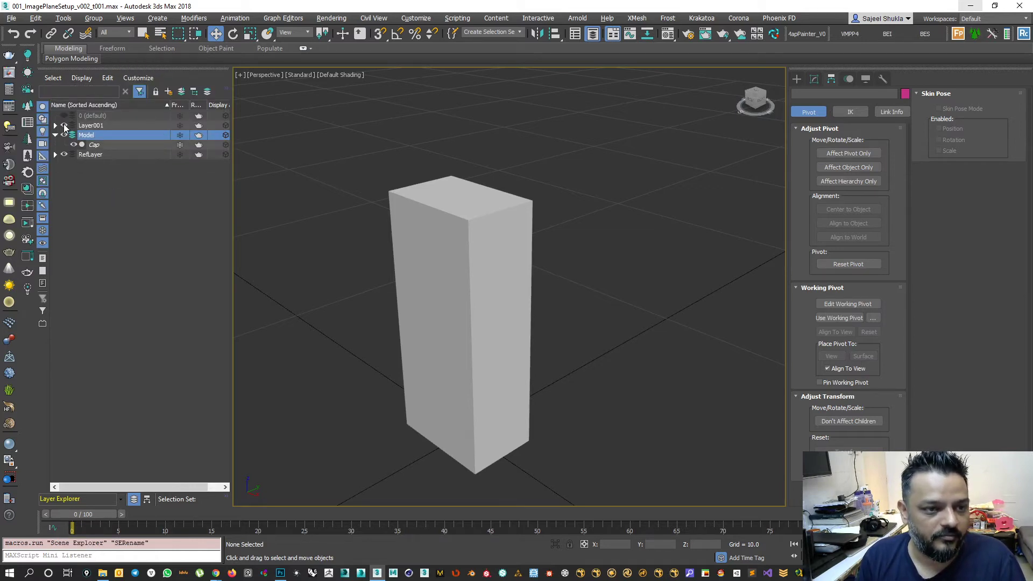
{"action": "left_click", "coordinate": [93, 145]}
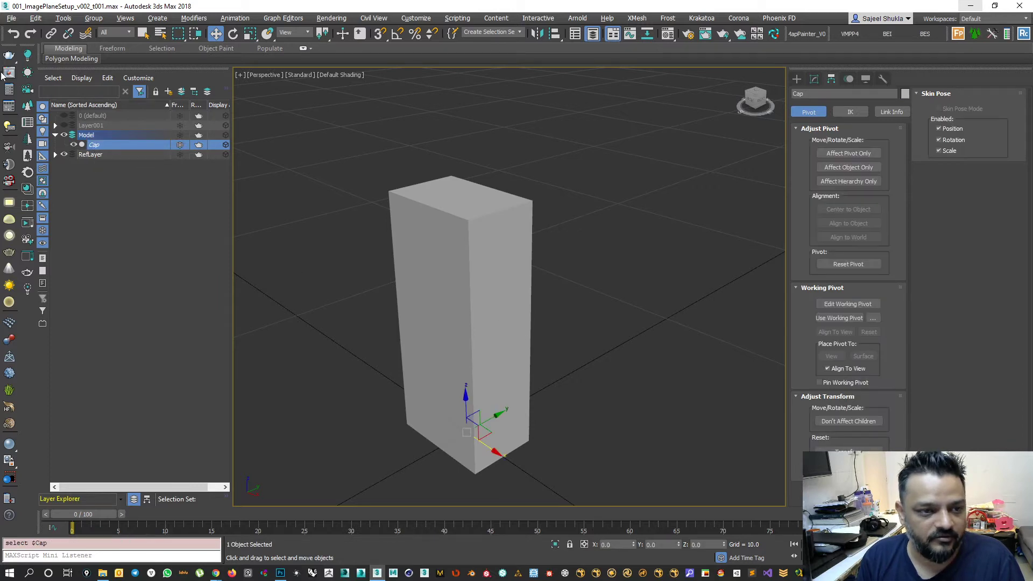
{"action": "key", "text": "alt+w"}
{"action": "right_click", "coordinate": [402, 336]}
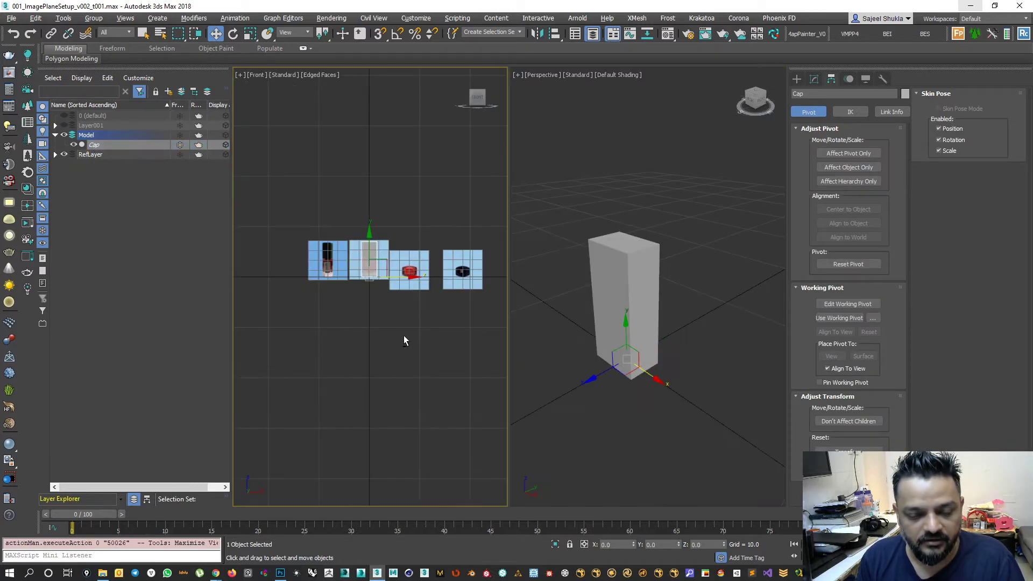
{"action": "key", "text": "alt+w"}
{"action": "scroll", "coordinate": [558, 219], "scroll_direction": "up", "scroll_amount": 8}
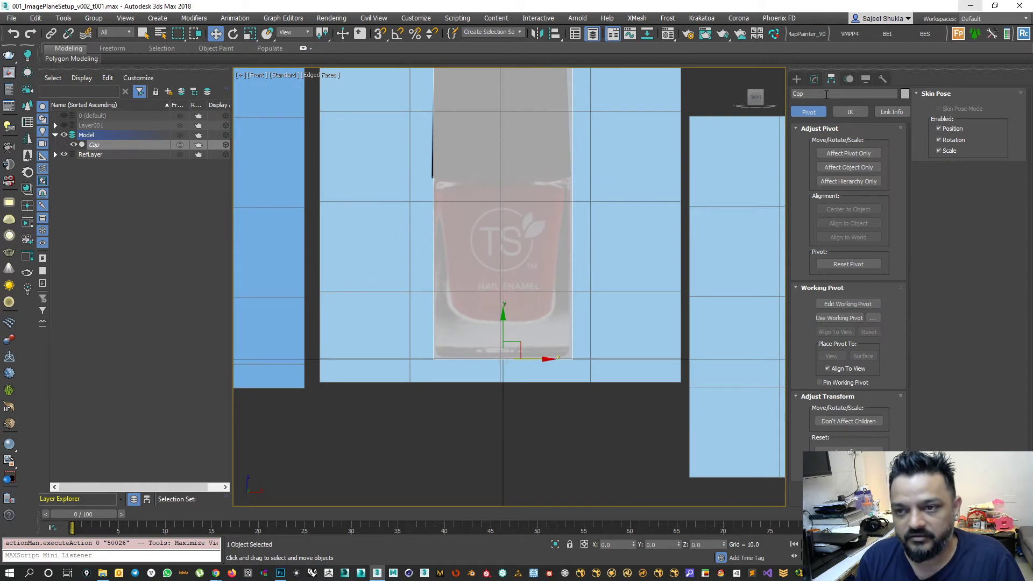
{"action": "left_click", "coordinate": [814, 80]}
{"action": "left_click", "coordinate": [176, 144]}
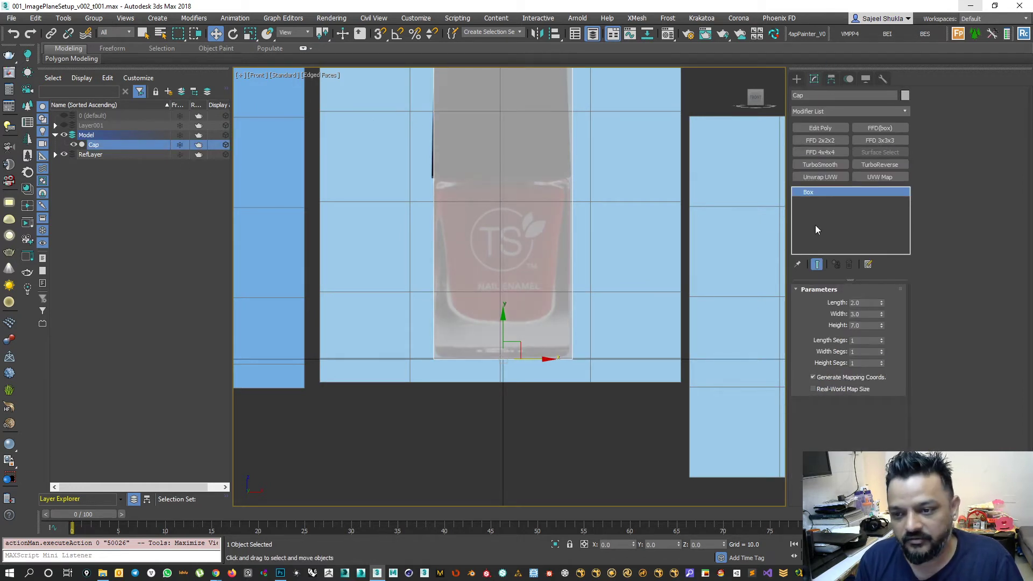
Convert the Cap box to an Editable Poly.
{"action": "key", "text": "Tab"}
{"action": "key", "text": "Tab"}
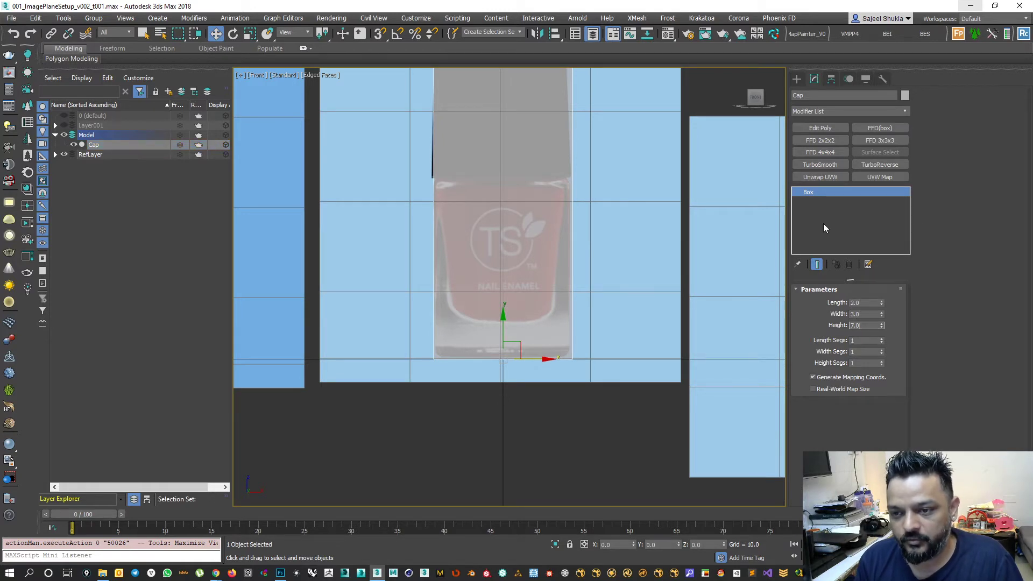
{"action": "right_click", "coordinate": [823, 225]}
{"action": "left_click", "coordinate": [849, 305]}
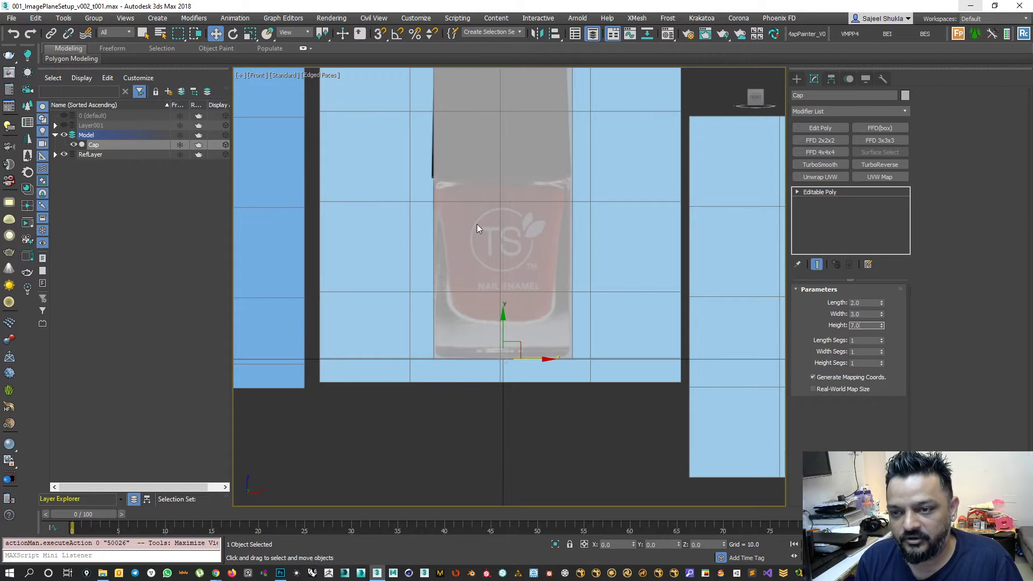
Move the Cap box's four bottom vertices up about 3.9 units to the lower edge of the bottle cap in the front reference.
{"action": "scroll", "coordinate": [503, 269], "scroll_direction": "down", "scroll_amount": 4}
{"action": "middle_click_drag", "start_coordinate": [510, 264], "coordinate": [513, 289]}
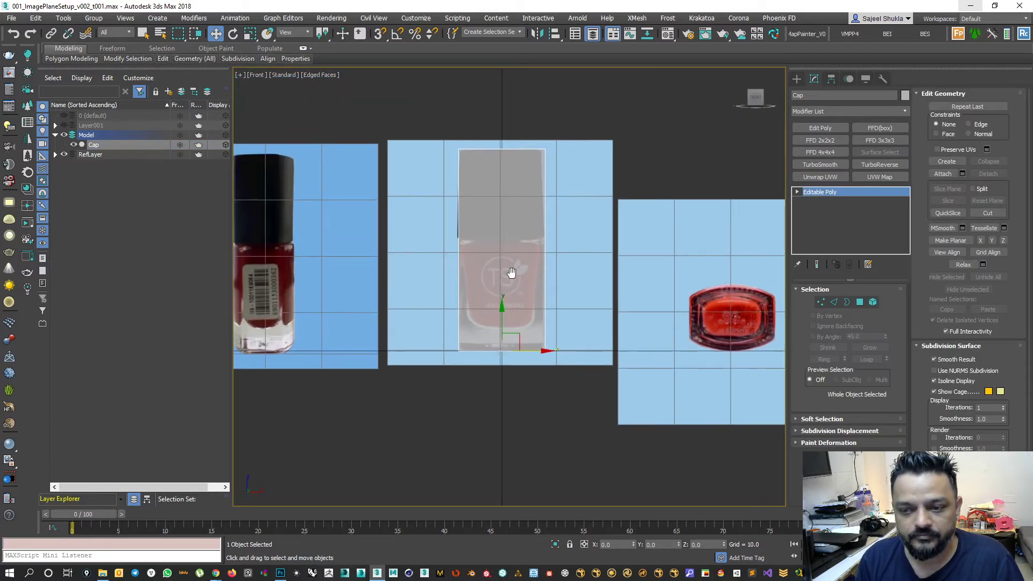
{"action": "scroll", "coordinate": [517, 280], "scroll_direction": "up", "scroll_amount": 1}
{"action": "key", "text": "1"}
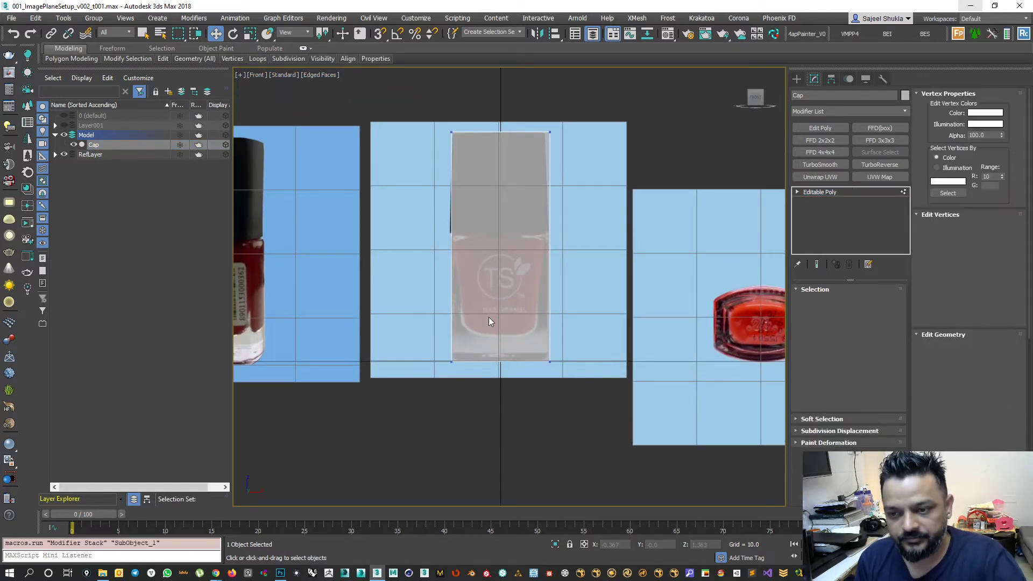
{"action": "left_click_drag", "start_coordinate": [455, 360], "coordinate": [401, 312]}
{"action": "left_click_drag", "start_coordinate": [499, 320], "coordinate": [492, 202]}
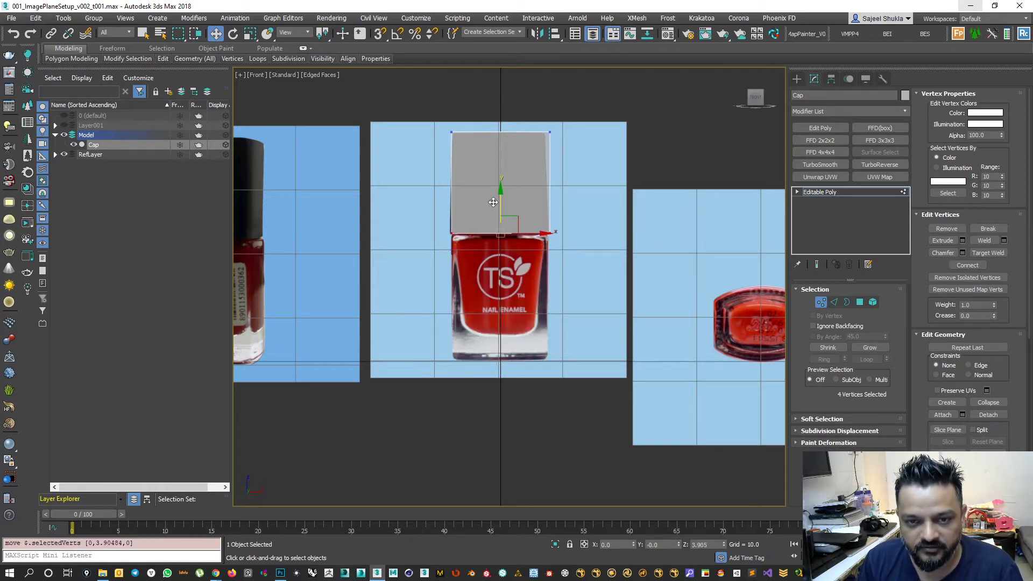
Leave vertex editing on the Cap box, return to the two-view layout and leave the selection lock off.
{"action": "scroll", "coordinate": [494, 123], "scroll_direction": "up", "scroll_amount": 3}
{"action": "key", "text": "space"}
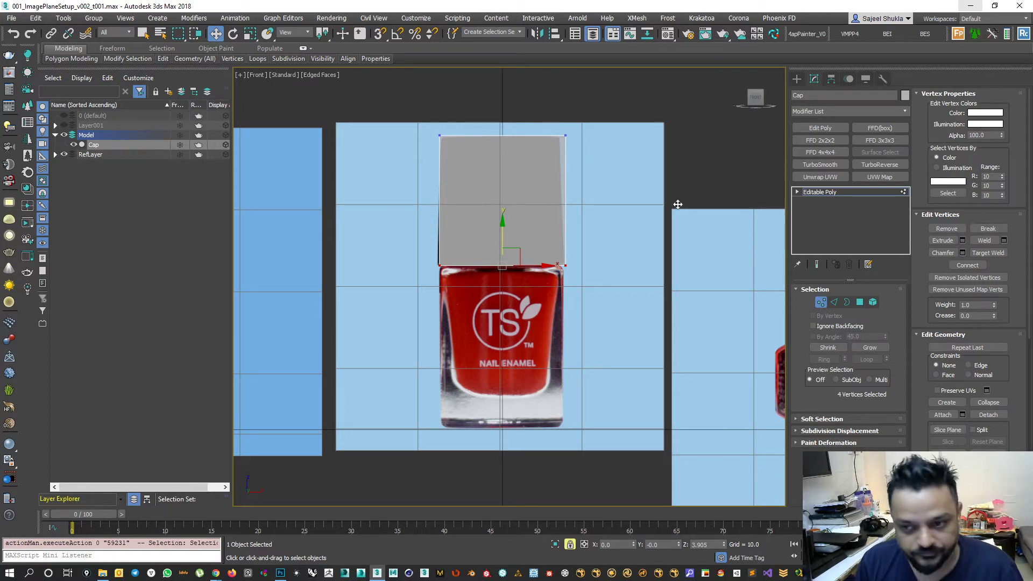
{"action": "left_click", "coordinate": [820, 303]}
{"action": "scroll", "coordinate": [430, 335], "scroll_direction": "down", "scroll_amount": 5}
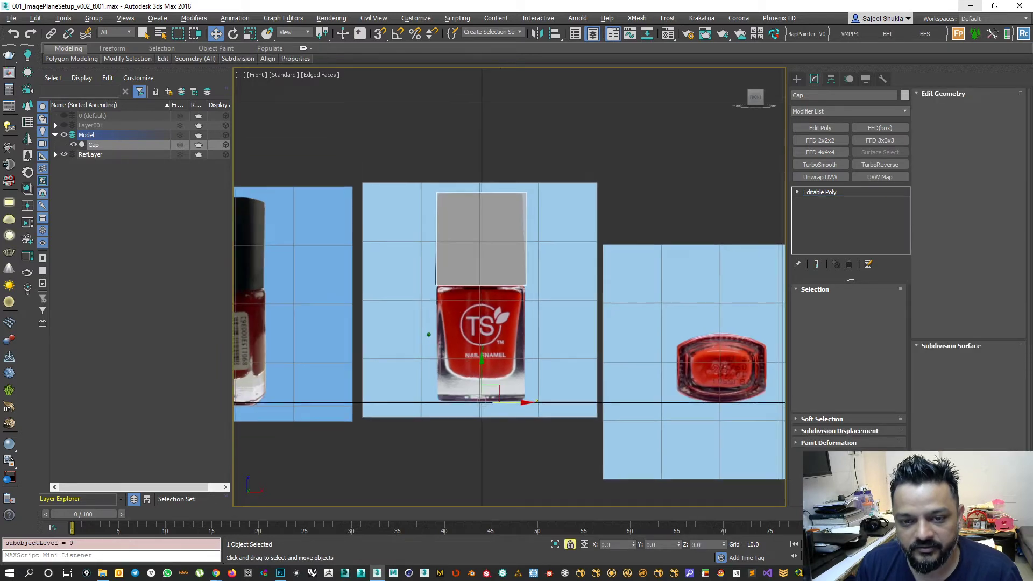
{"action": "key", "text": "alt+w"}
{"action": "left_click", "coordinate": [570, 546]}
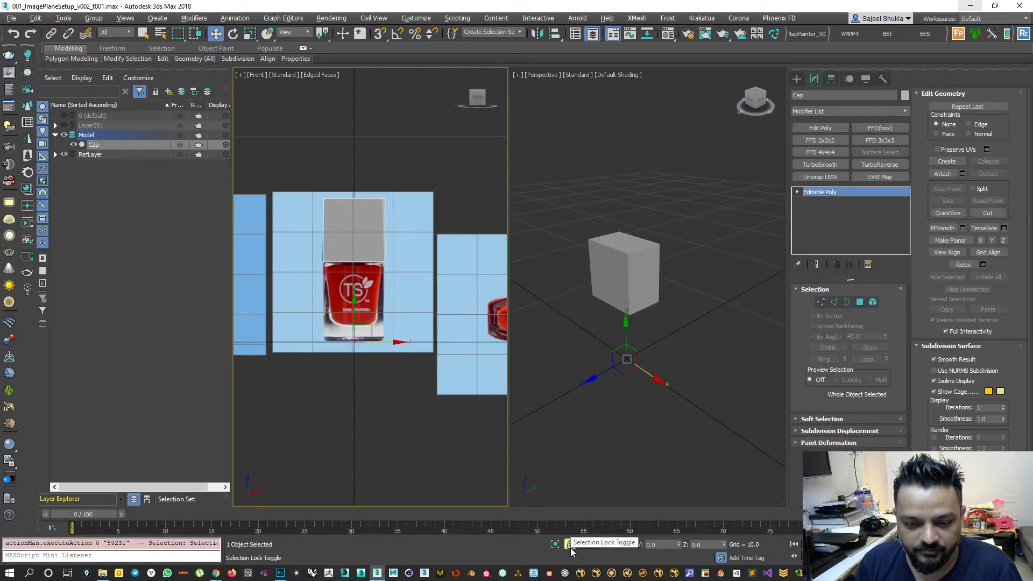
{"action": "middle_click_drag", "start_coordinate": [604, 466], "coordinate": [596, 443], "text": "alt"}
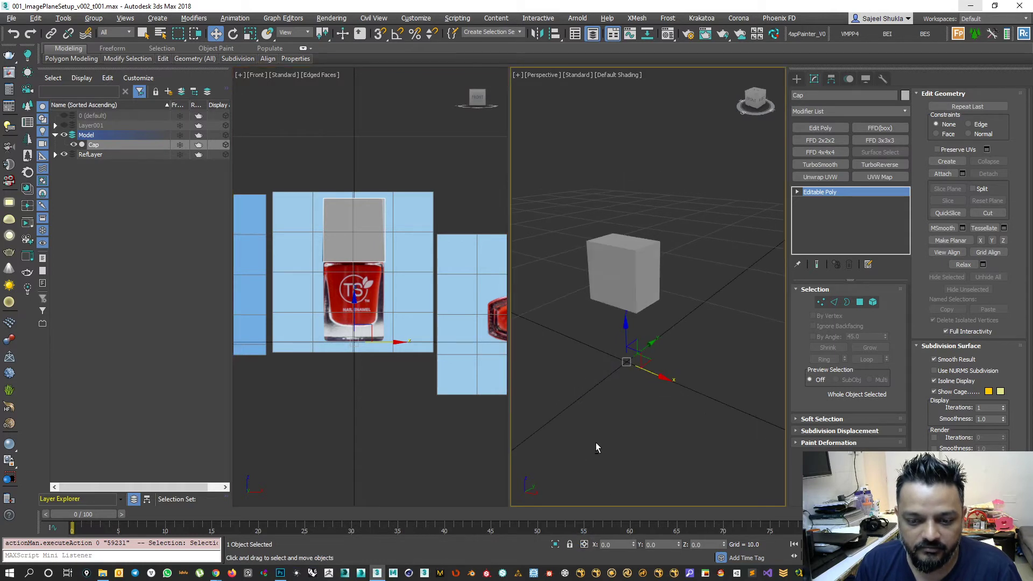
{"action": "left_click", "coordinate": [568, 547]}
{"action": "left_click", "coordinate": [567, 547]}
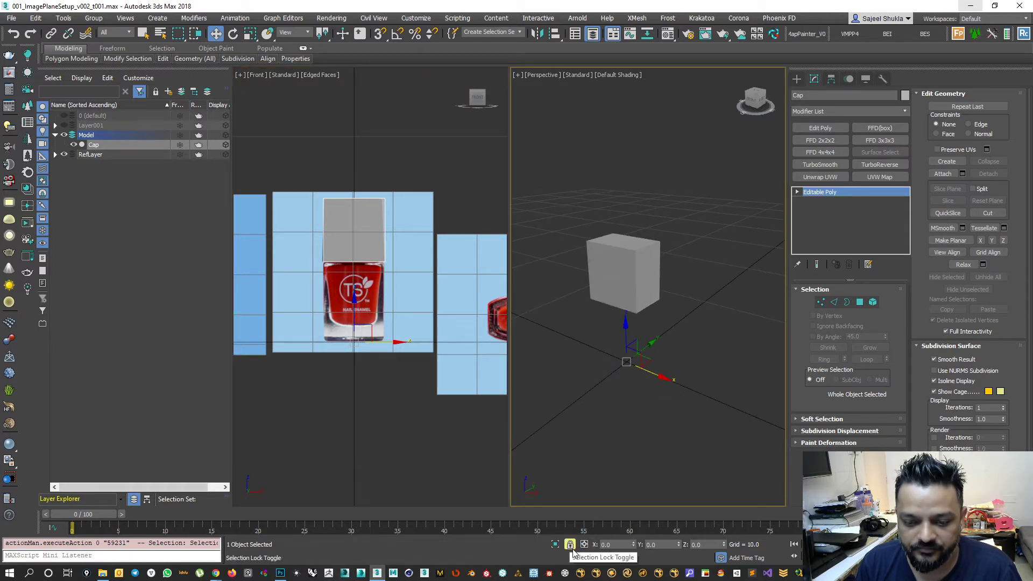
Turn off the see-through display of the Cap box and inspect it in the perspective view, keeping it selected.
{"action": "scroll", "coordinate": [376, 345], "scroll_direction": "up", "scroll_amount": 3}
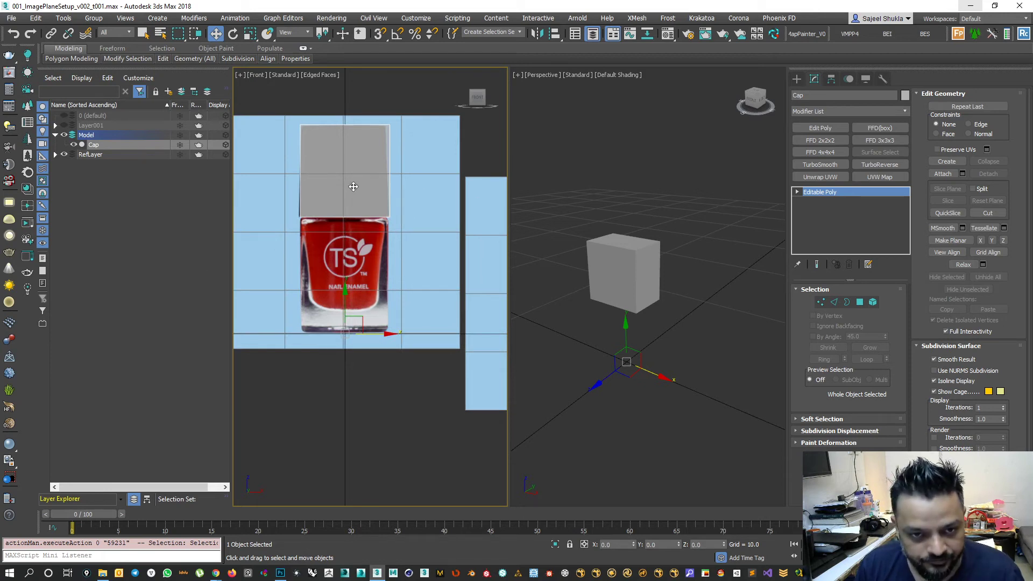
{"action": "scroll", "coordinate": [419, 210], "scroll_direction": "down", "scroll_amount": 3}
{"action": "middle_click_drag", "start_coordinate": [604, 327], "coordinate": [629, 268], "text": "alt"}
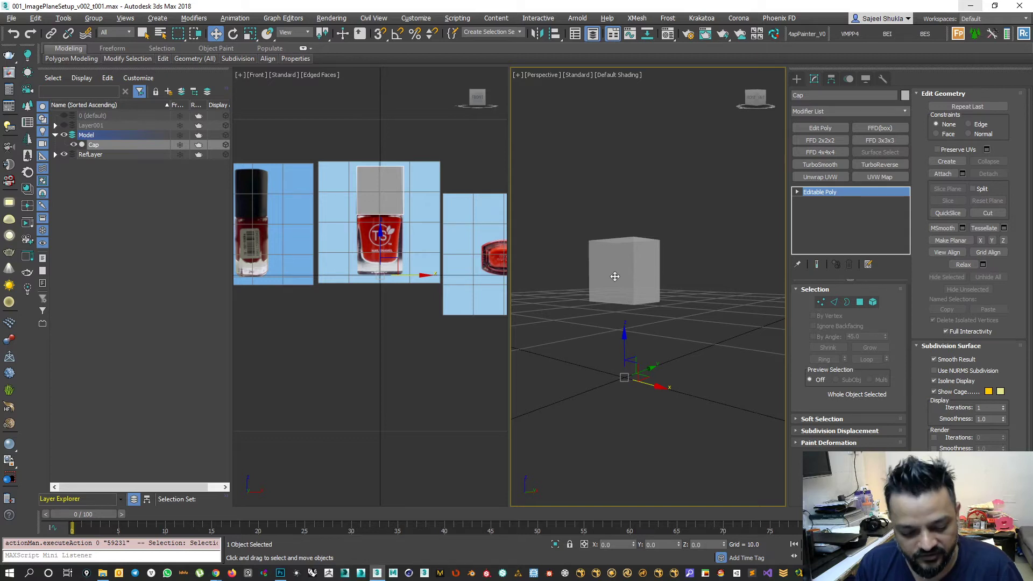
{"action": "key", "text": "alt+x"}
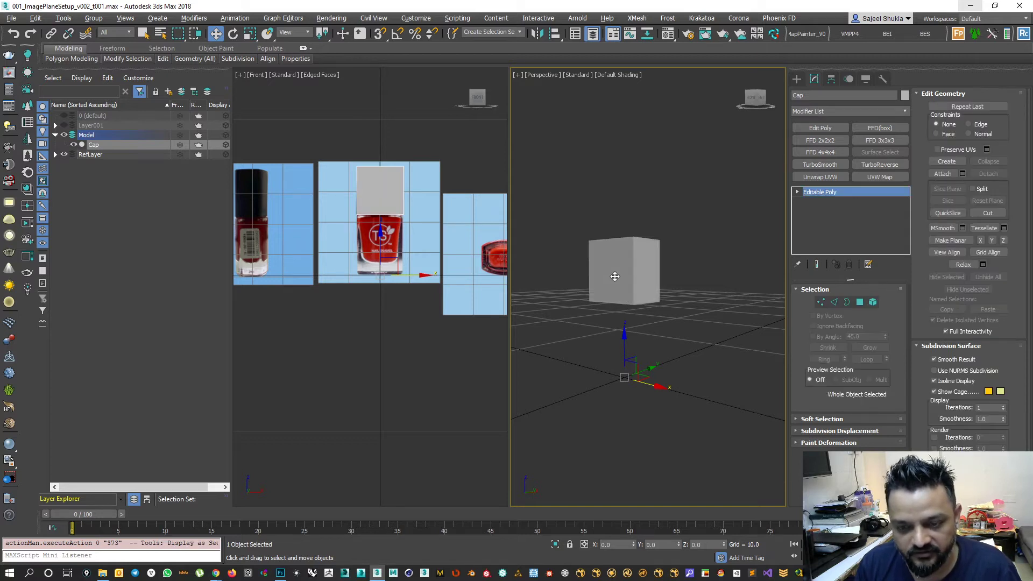
{"action": "left_click", "coordinate": [619, 325]}
{"action": "left_click", "coordinate": [616, 284]}
{"action": "middle_click_drag", "start_coordinate": [597, 336], "coordinate": [630, 345], "text": "alt"}
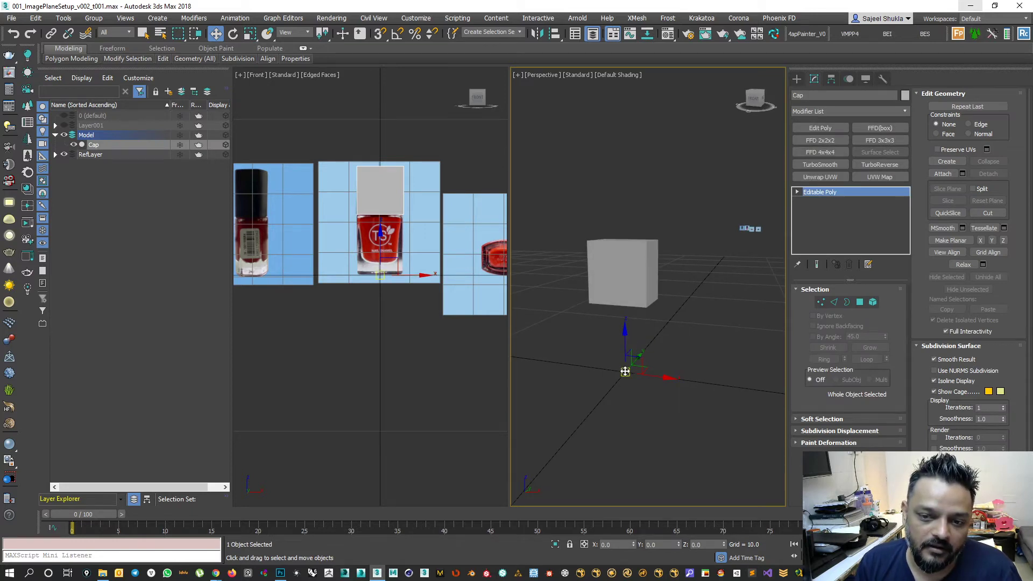
{"action": "mouse_move", "coordinate": [665, 340]}
{"action": "middle_mouse_down", "text": "alt"}
{"action": "mouse_move", "coordinate": [621, 337]}
{"action": "mouse_move", "coordinate": [683, 333]}
{"action": "middle_mouse_up", "text": "alt"}
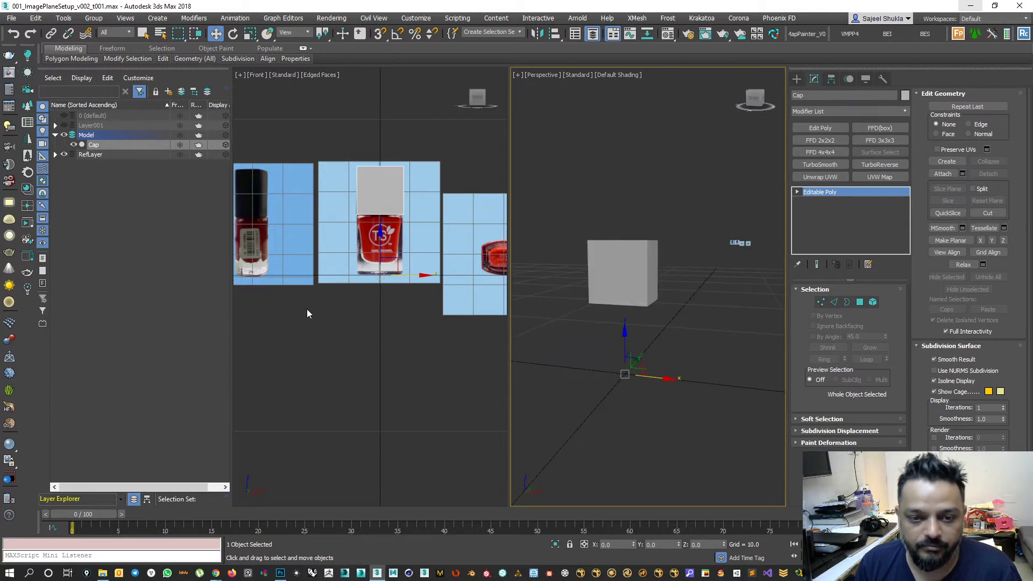
Clone the Cap box as an instance about 8.35 units along negative X, over the side-view bottle's cap.
{"action": "middle_click_drag", "start_coordinate": [276, 283], "coordinate": [397, 304]}
{"action": "scroll", "coordinate": [392, 316], "scroll_direction": "down", "scroll_amount": 1}
{"action": "middle_click_drag", "start_coordinate": [458, 314], "coordinate": [437, 314]}
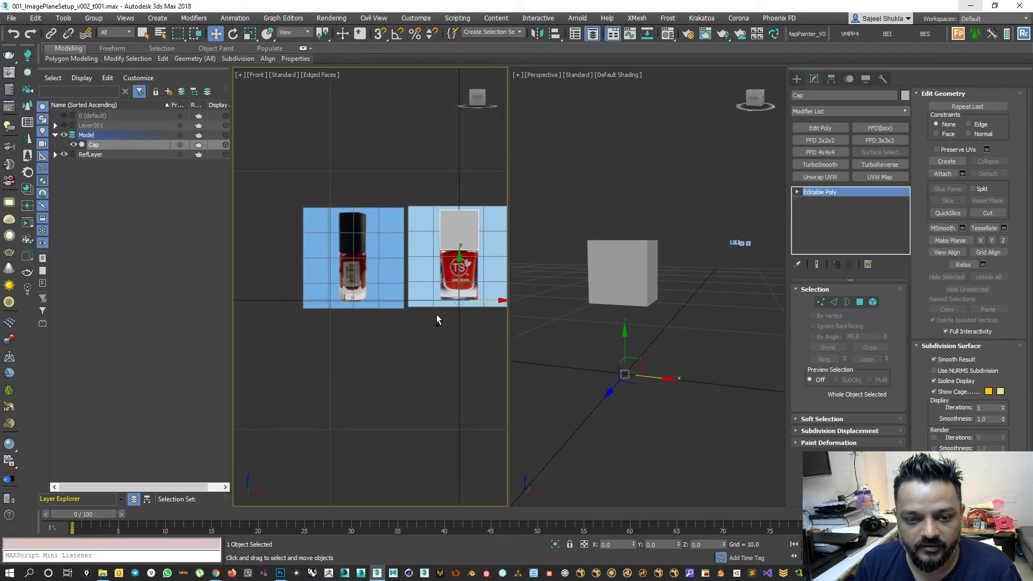
{"action": "left_click_drag", "start_coordinate": [498, 301], "coordinate": [390, 303], "text": "shift"}
{"action": "left_click", "coordinate": [475, 265]}
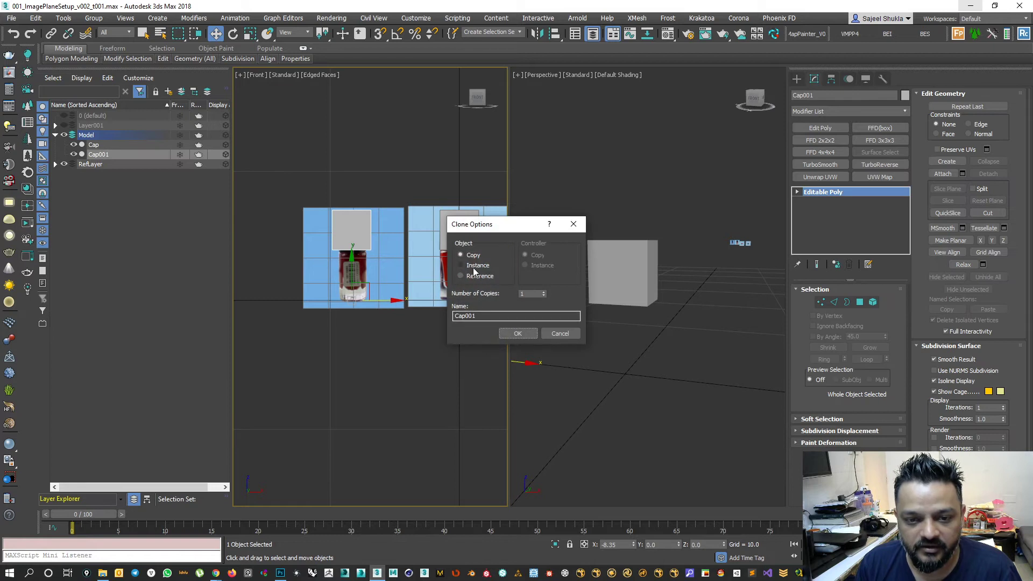
{"action": "left_click", "coordinate": [517, 335]}
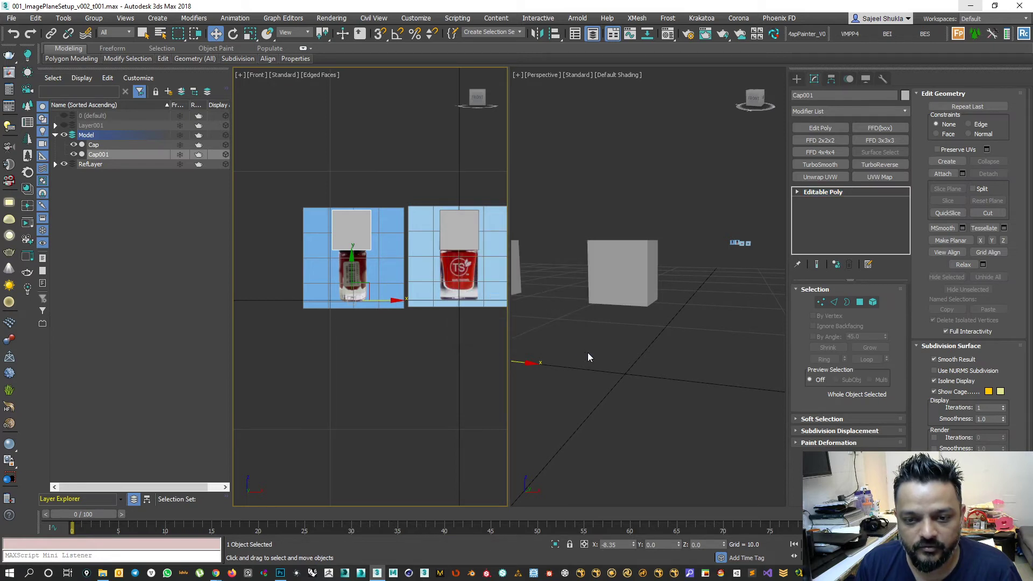
Try to rotate the cloned cap box in the perspective view, undo the rotation, and toggle Expert Mode on and off.
{"action": "middle_click_drag", "start_coordinate": [585, 342], "coordinate": [593, 335]}
{"action": "key", "text": "e"}
{"action": "left_click_drag", "start_coordinate": [627, 413], "coordinate": [636, 412]}
{"action": "key", "text": "ctrl+z"}
{"action": "key", "text": "ctrl+x"}
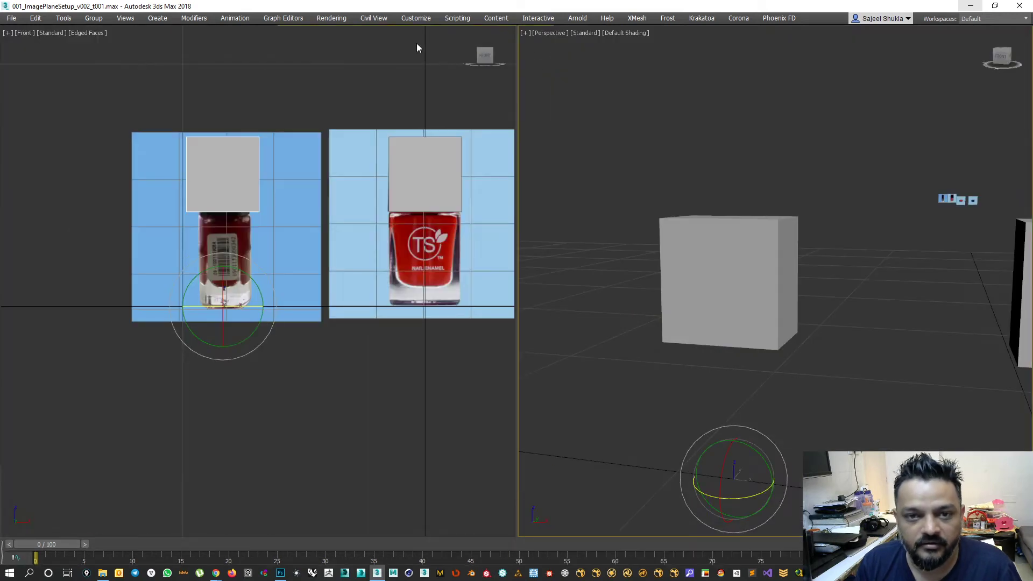
{"action": "key", "text": "ctrl+x"}
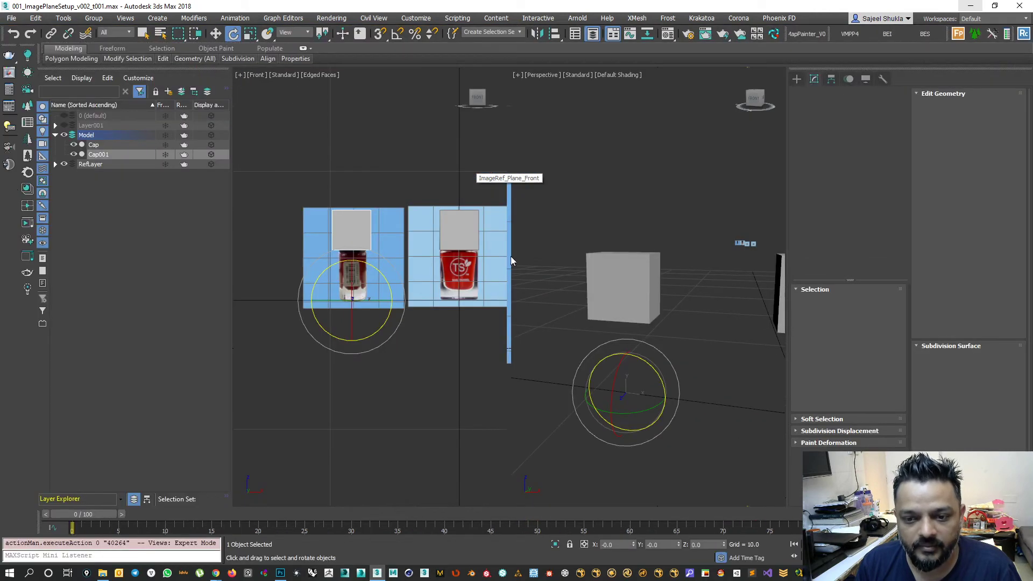
Turn on angle snap and rotate the cap clone Cap001 by -90 degrees about the Z axis.
{"action": "key", "text": "q"}
{"action": "key", "text": "e"}
{"action": "key", "text": "r"}
{"action": "key", "text": "w"}
{"action": "key", "text": "e"}
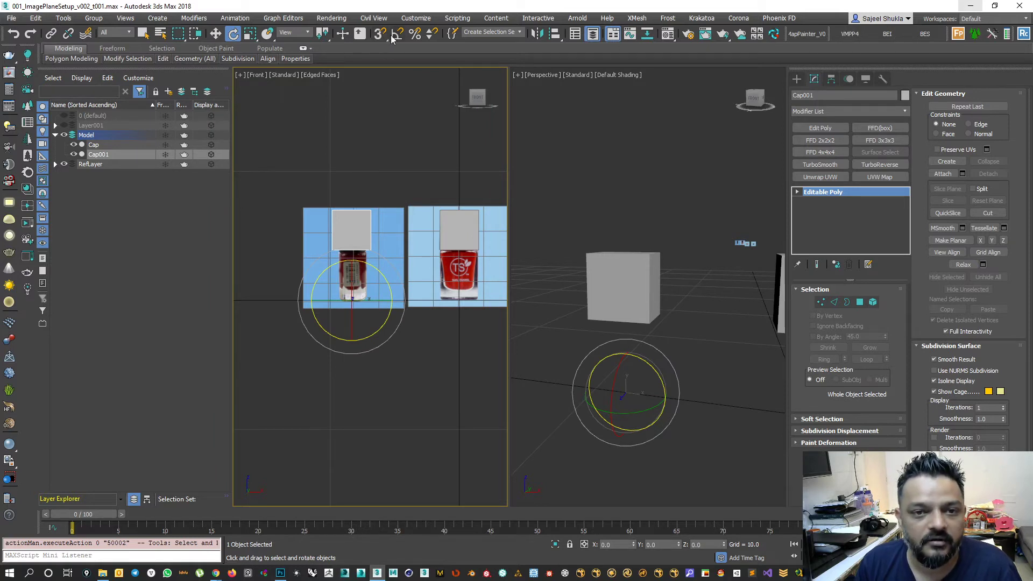
{"action": "left_click_drag", "start_coordinate": [637, 412], "coordinate": [622, 416]}
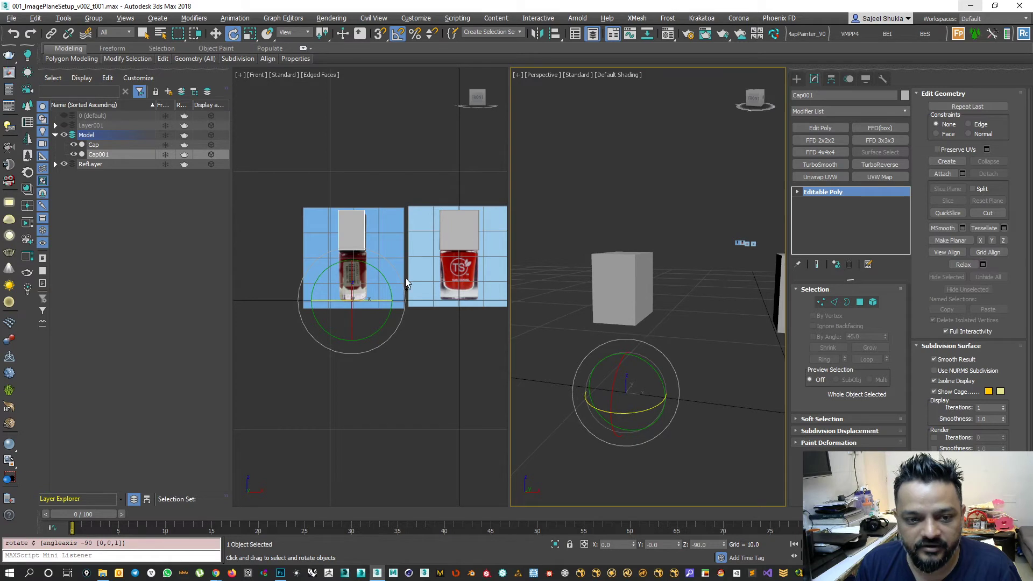
Shift Cap001 about 0.08 units along X to center it over the side-view bottle's cap.
{"action": "scroll", "coordinate": [408, 283], "scroll_direction": "up", "scroll_amount": 1}
{"action": "key", "text": "w"}
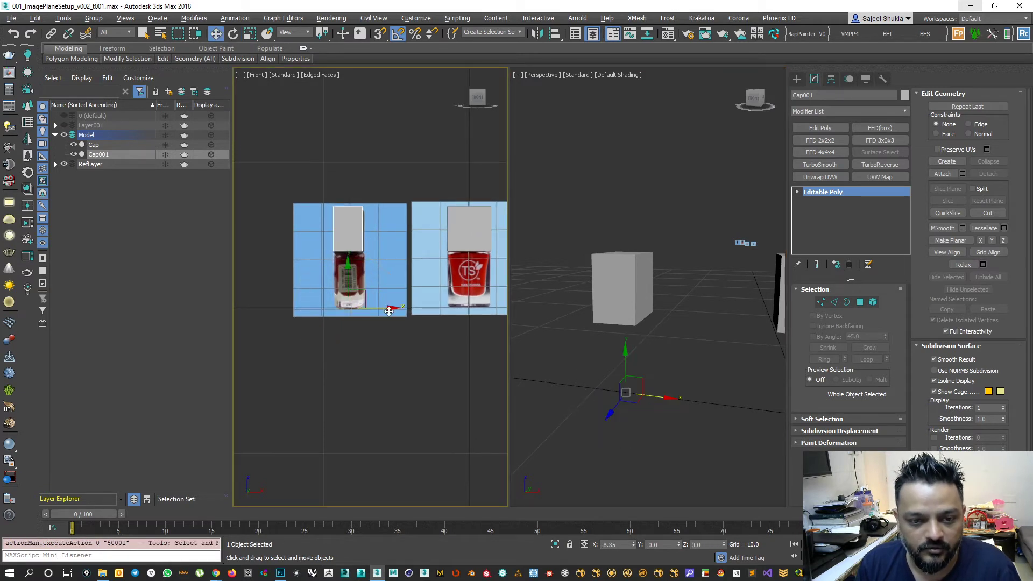
{"action": "left_click_drag", "start_coordinate": [392, 307], "coordinate": [391, 308]}
Clone the original Cap box as an instance about 18.2 units along X, over the cap's top-view reference plane.
{"action": "middle_click_drag", "start_coordinate": [630, 270], "coordinate": [643, 325], "text": "alt"}
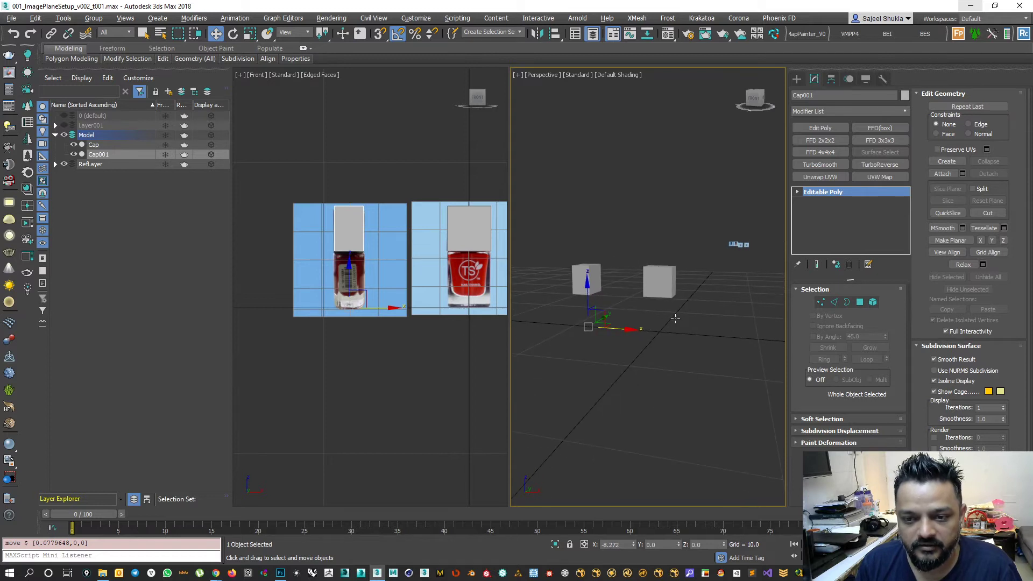
{"action": "left_click", "coordinate": [662, 287]}
{"action": "scroll", "coordinate": [413, 345], "scroll_direction": "down", "scroll_amount": 3}
{"action": "scroll", "coordinate": [487, 351], "scroll_direction": "up", "scroll_amount": 1}
{"action": "middle_click_drag", "start_coordinate": [487, 351], "coordinate": [364, 338]}
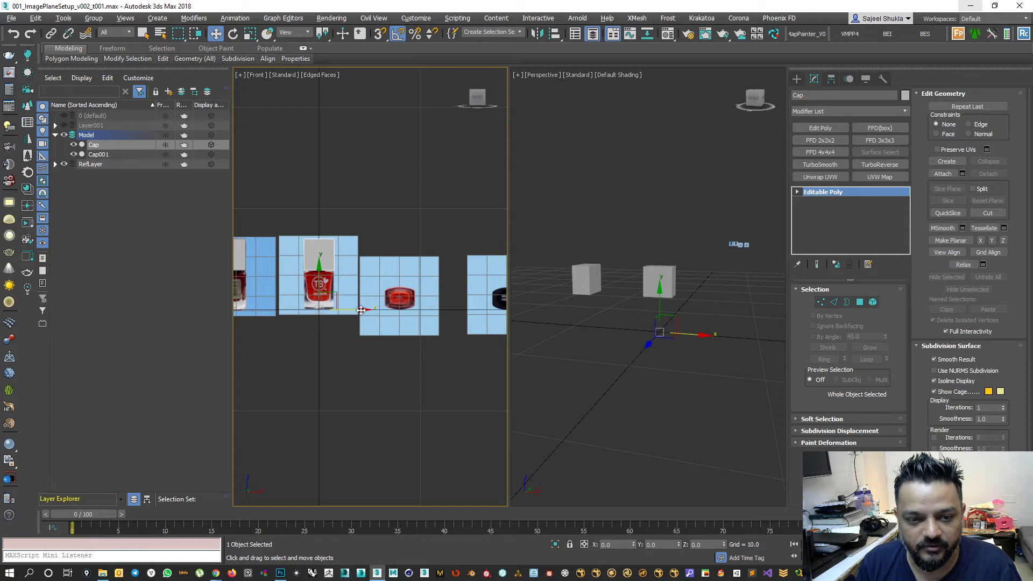
{"action": "left_click_drag", "start_coordinate": [337, 310], "coordinate": [521, 311]}
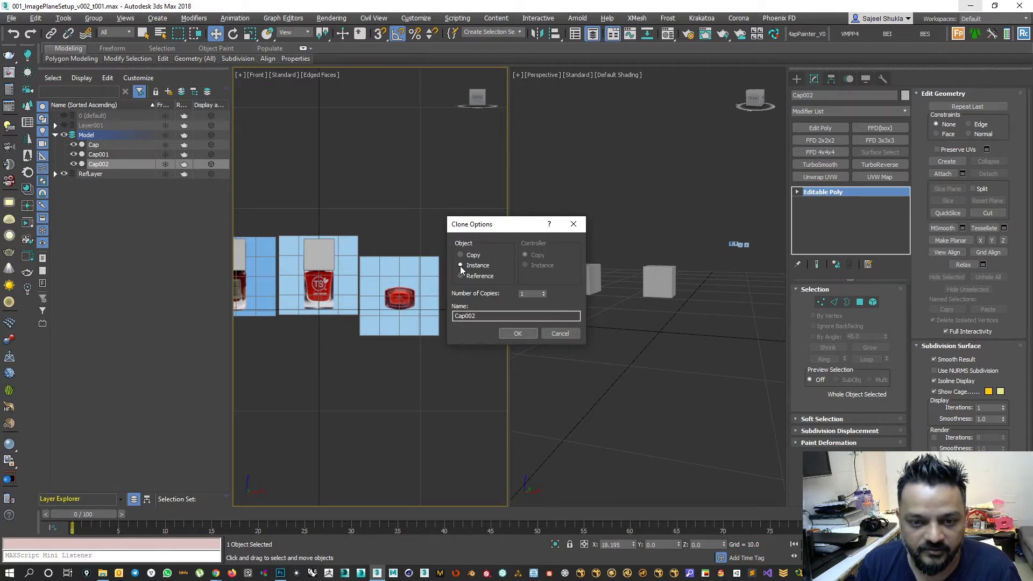
{"action": "left_click", "coordinate": [516, 334]}
Rotate the new instance Cap002 about the X axis so its top faces the front view.
{"action": "middle_click_drag", "start_coordinate": [663, 316], "coordinate": [642, 321]}
{"action": "key", "text": "z"}
{"action": "scroll", "coordinate": [637, 339], "scroll_direction": "down", "scroll_amount": 3}
{"action": "key", "text": "e"}
{"action": "left_click_drag", "start_coordinate": [636, 417], "coordinate": [634, 426]}
Move Cap002 up to about 1.13 on Z and about 0.33 units along X, aligning it with the top-view cap image.
{"action": "middle_click_drag", "start_coordinate": [583, 433], "coordinate": [619, 353]}
{"action": "key", "text": "w"}
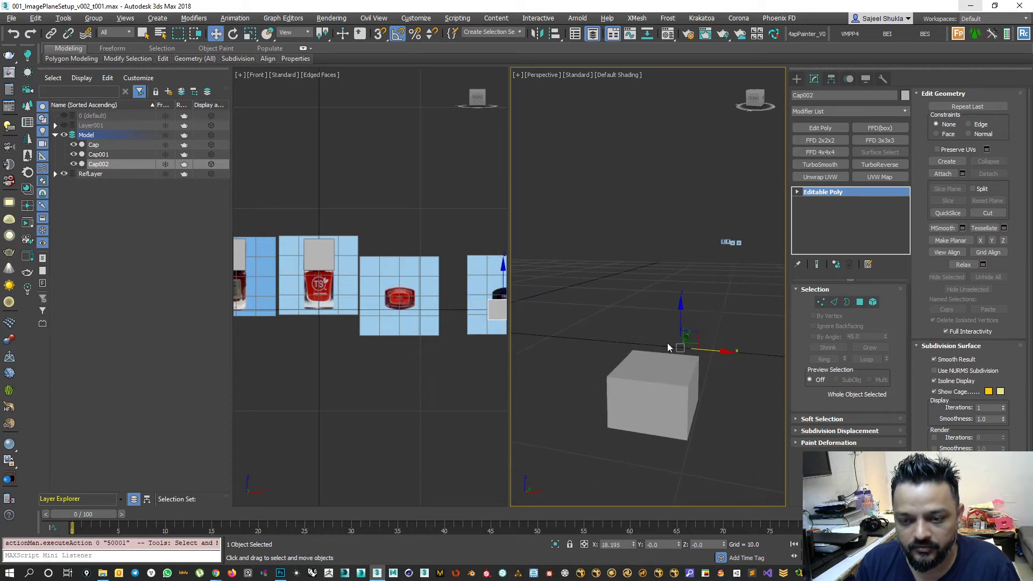
{"action": "left_click_drag", "start_coordinate": [681, 312], "coordinate": [681, 287]}
{"action": "middle_click", "coordinate": [455, 377]}
{"action": "key", "text": "alt+w"}
{"action": "scroll", "coordinate": [585, 341], "scroll_direction": "down", "scroll_amount": 1}
{"action": "middle_click_drag", "start_coordinate": [729, 393], "coordinate": [549, 339]}
{"action": "scroll", "coordinate": [550, 338], "scroll_direction": "up", "scroll_amount": 3}
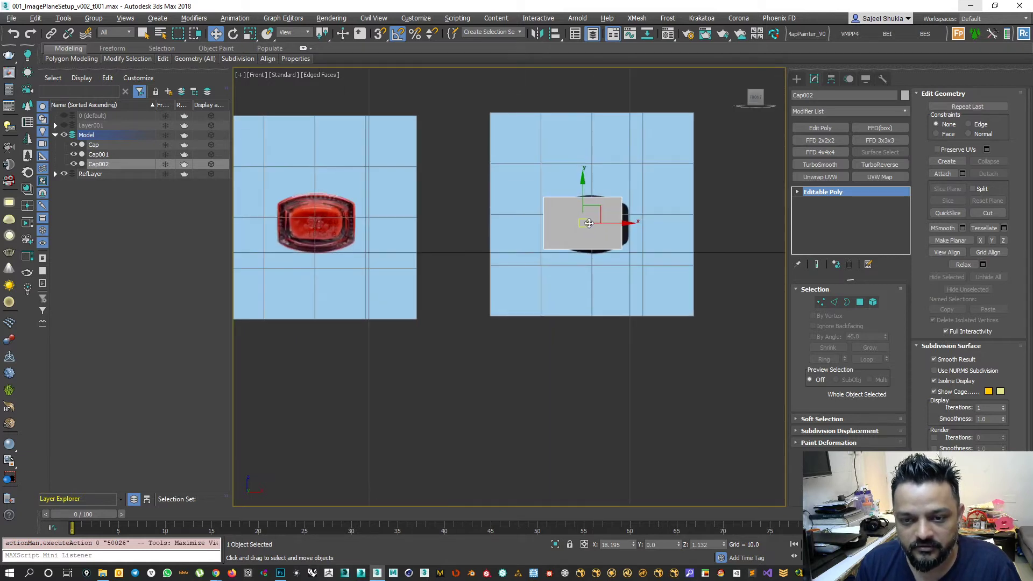
{"action": "left_click_drag", "start_coordinate": [625, 224], "coordinate": [640, 222]}
Try raising the Cap's four top vertices about 2.66 units, undo it, and try shifting the upper-right vertices about 0.41 units along X.
{"action": "scroll", "coordinate": [640, 222], "scroll_direction": "down", "scroll_amount": 4}
{"action": "middle_click_drag", "start_coordinate": [497, 291], "coordinate": [497, 338]}
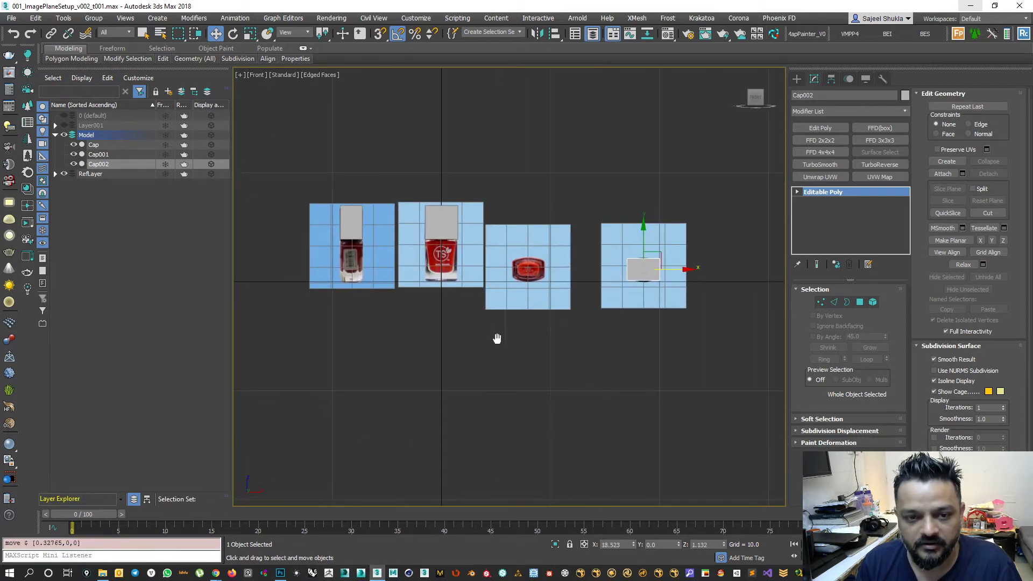
{"action": "left_click", "coordinate": [450, 228]}
{"action": "left_click", "coordinate": [821, 302]}
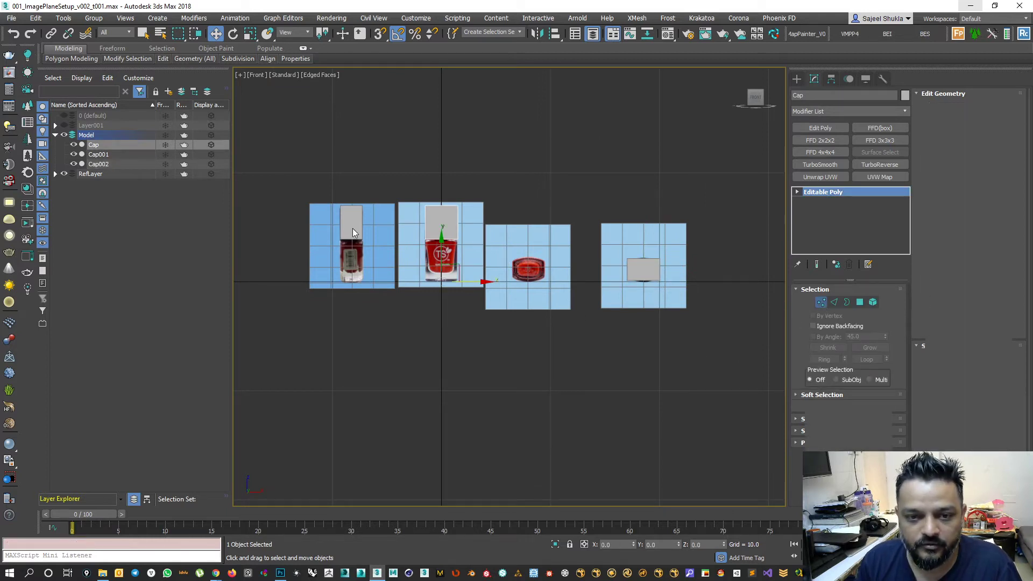
{"action": "left_click_drag", "start_coordinate": [407, 178], "coordinate": [471, 214]}
{"action": "left_click_drag", "start_coordinate": [441, 163], "coordinate": [451, 139]}
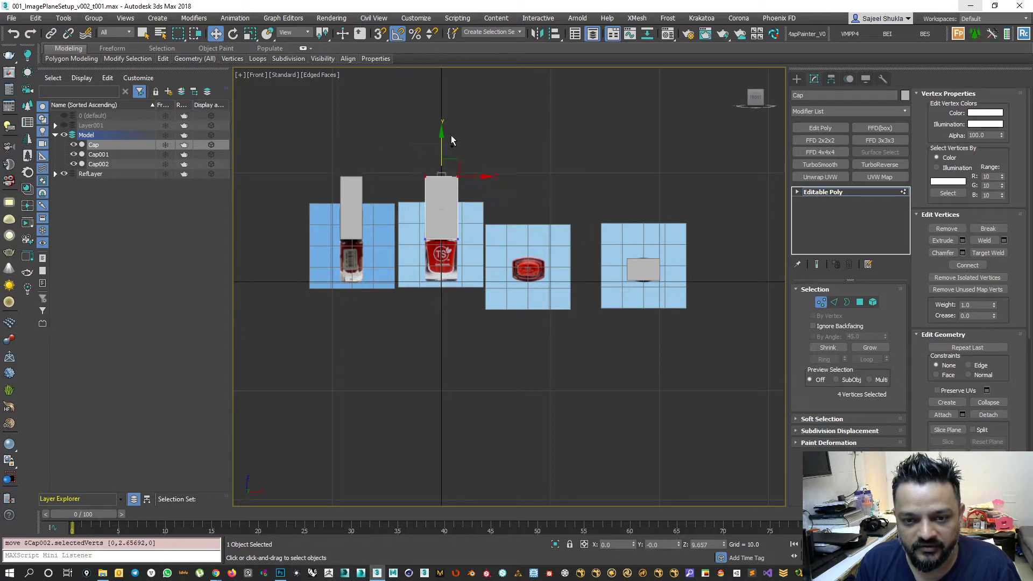
{"action": "key", "text": "ctrl+z"}
{"action": "left_click", "coordinate": [470, 219]}
{"action": "left_click_drag", "start_coordinate": [448, 217], "coordinate": [502, 211]}
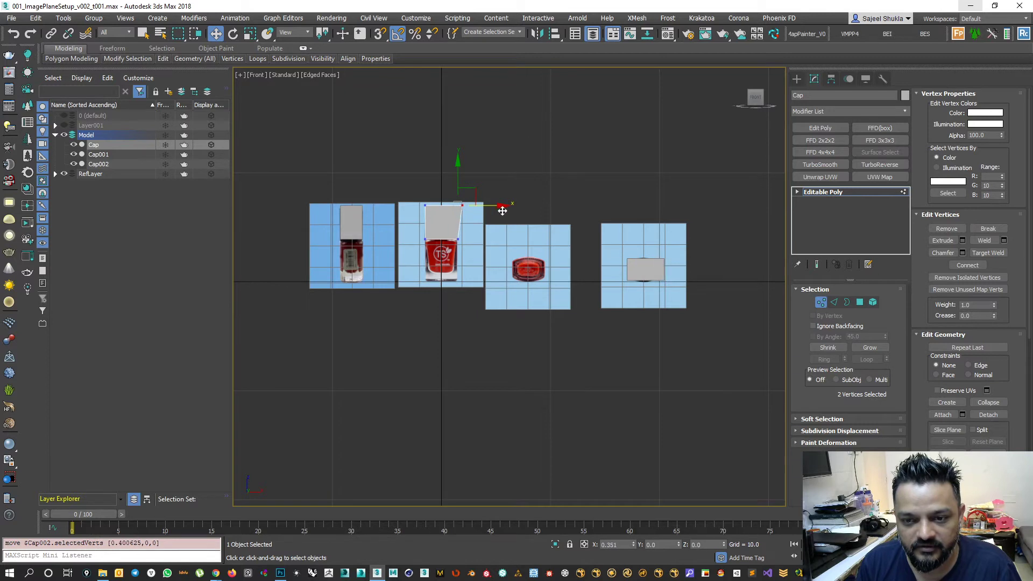
Return to the front and perspective layout and leave vertex editing on the Cap box.
{"action": "key", "text": "alt+w"}
{"action": "right_click", "coordinate": [597, 414]}
{"action": "right_click", "coordinate": [467, 374]}
{"action": "right_click", "coordinate": [543, 385]}
{"action": "right_click", "coordinate": [457, 396]}
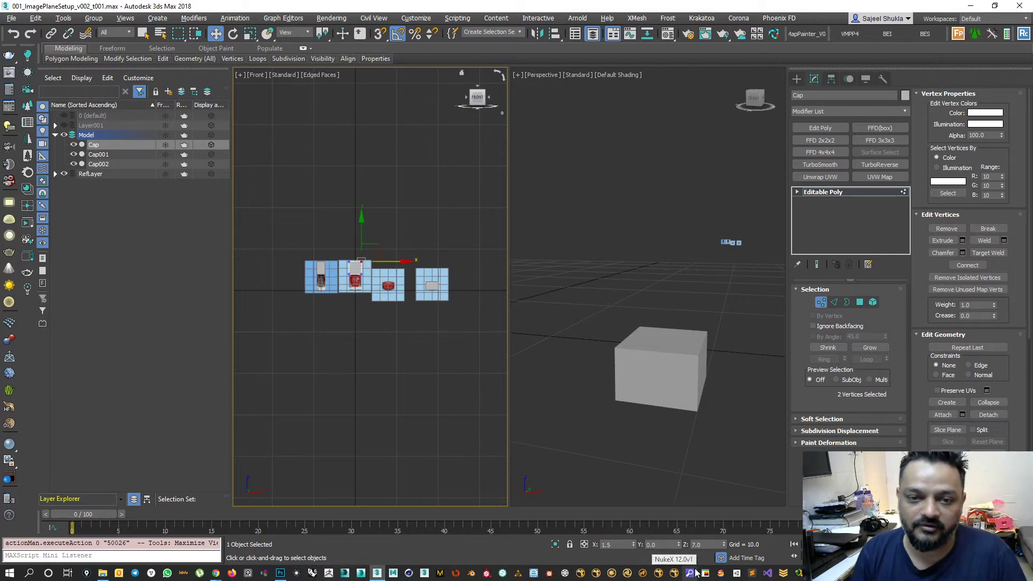
{"action": "left_click", "coordinate": [821, 302]}
In the enlarged front view, move the red bottle's top-view reference plane along X past the cap's top-view plane.
{"action": "scroll", "coordinate": [389, 304], "scroll_direction": "up", "scroll_amount": 3}
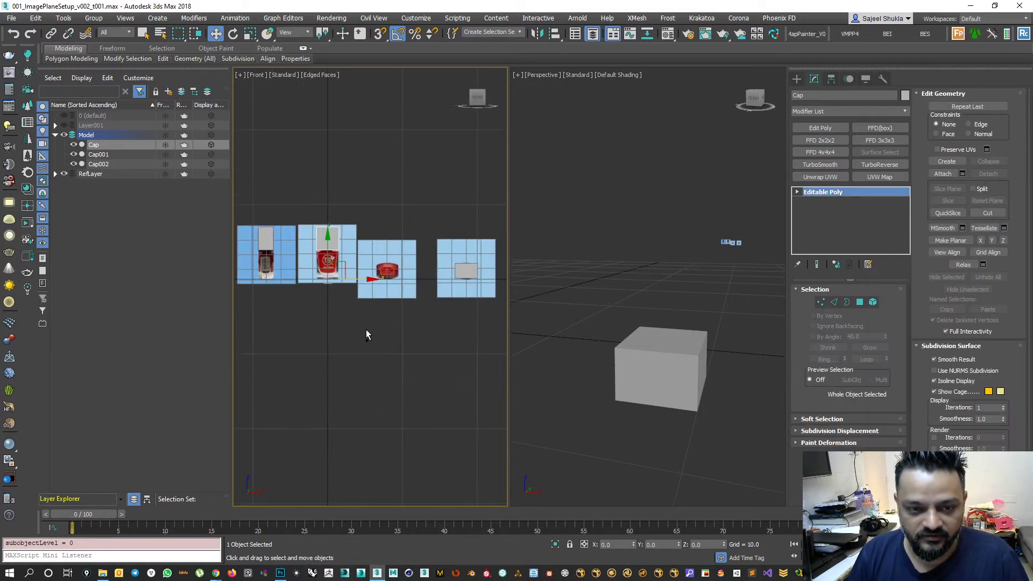
{"action": "scroll", "coordinate": [342, 295], "scroll_direction": "up", "scroll_amount": 3}
{"action": "key", "text": "alt+w"}
{"action": "middle_click_drag", "start_coordinate": [450, 252], "coordinate": [468, 306]}
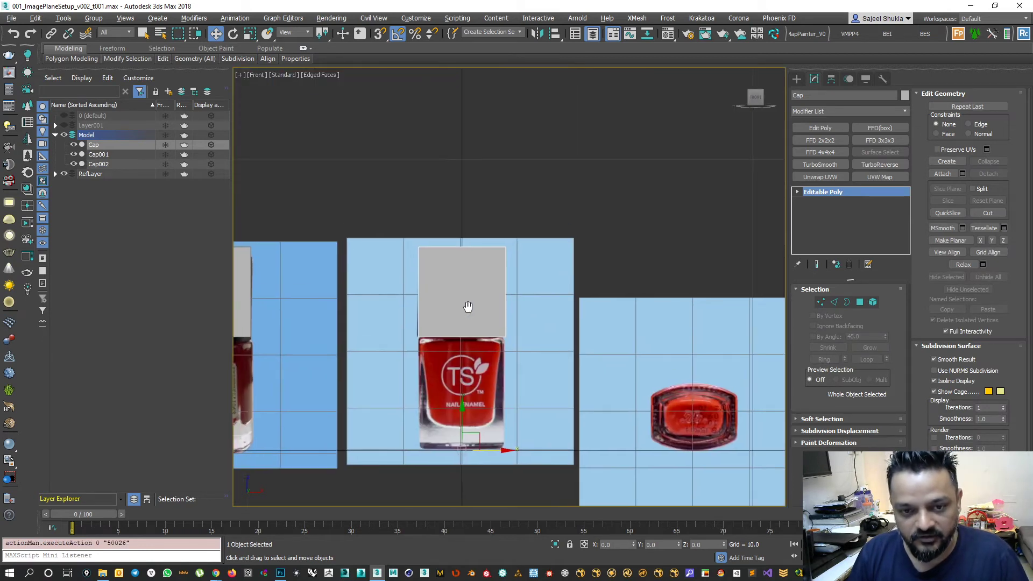
{"action": "scroll", "coordinate": [468, 307], "scroll_direction": "down", "scroll_amount": 5}
{"action": "scroll", "coordinate": [445, 319], "scroll_direction": "up", "scroll_amount": 2}
{"action": "middle_click_drag", "start_coordinate": [551, 350], "coordinate": [540, 333]}
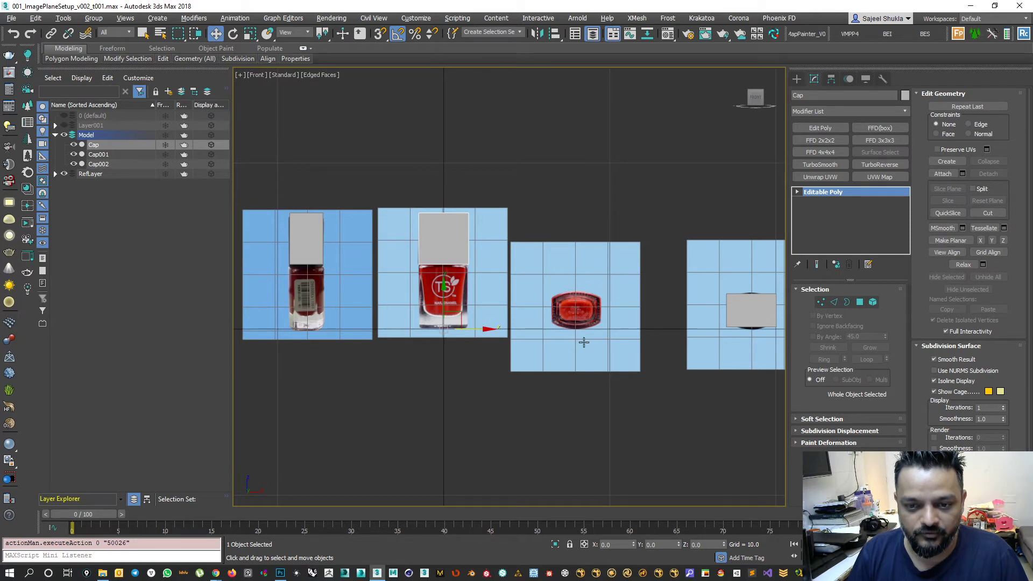
{"action": "scroll", "coordinate": [583, 343], "scroll_direction": "down", "scroll_amount": 3}
{"action": "left_click", "coordinate": [584, 315]}
{"action": "left_click_drag", "start_coordinate": [634, 332], "coordinate": [819, 323]}
Move Cap002 and its top-view reference plane together about 10.77 units along negative X beside the front plane, and clear the selection.
{"action": "left_click_drag", "start_coordinate": [627, 264], "coordinate": [626, 318]}
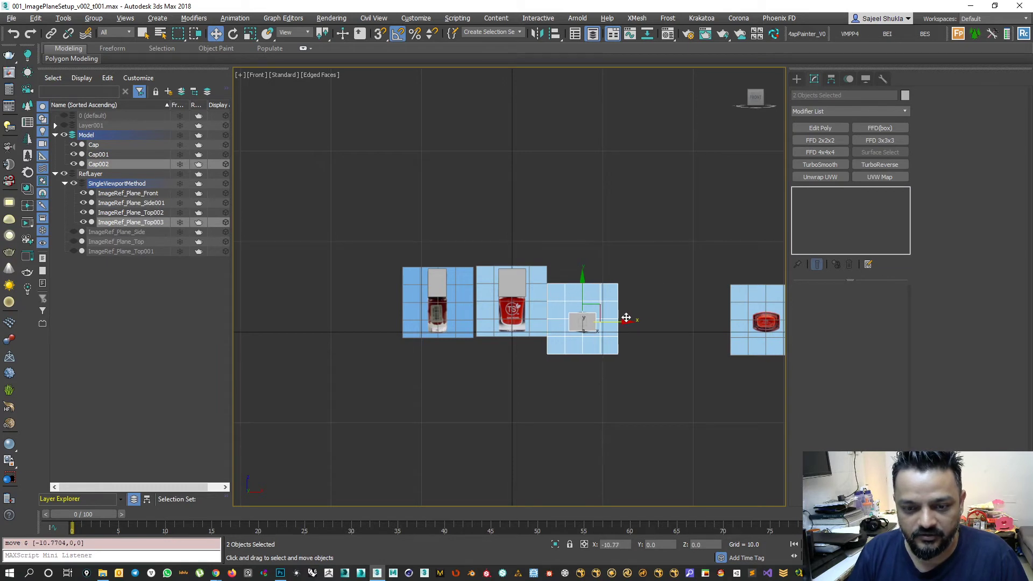
{"action": "left_click", "coordinate": [489, 390]}
{"action": "scroll", "coordinate": [497, 382], "scroll_direction": "up", "scroll_amount": 5}
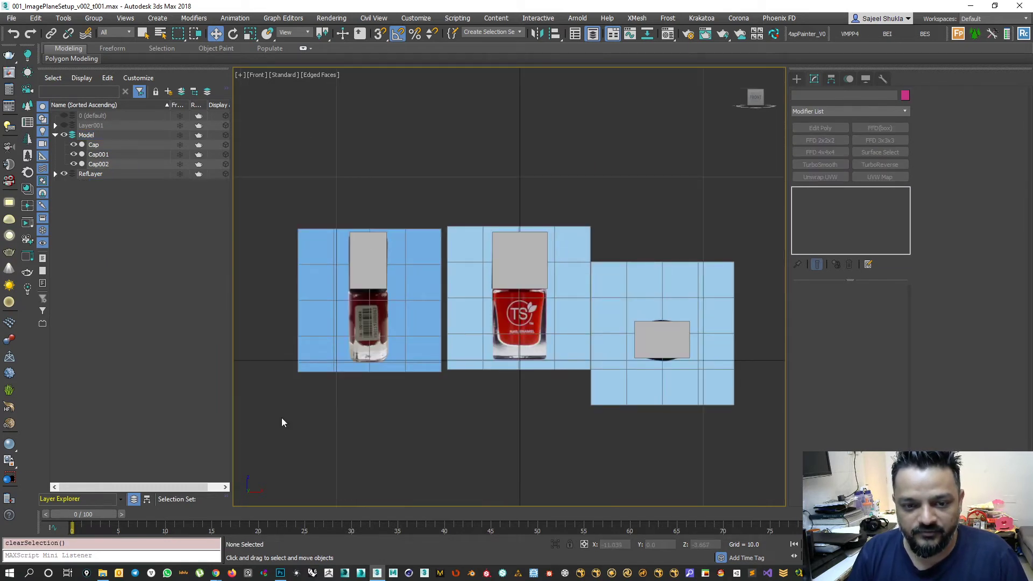
Select the original Cap box in the front view and turn on its see-through display.
{"action": "left_click", "coordinate": [520, 276]}
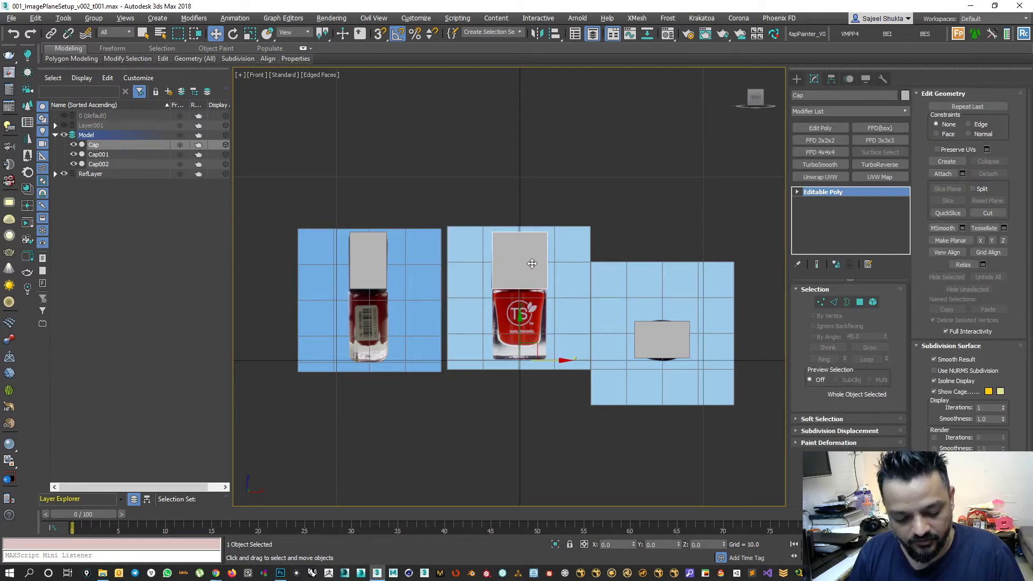
{"action": "key", "text": "alt+x"}
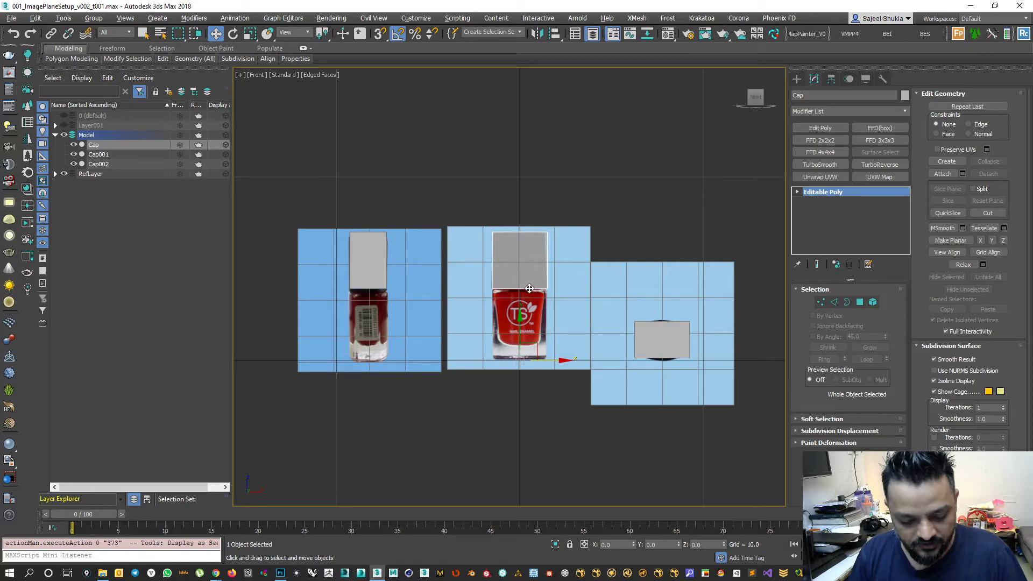
{"action": "key", "text": "alt+x"}
{"action": "key", "text": "alt+x"}
{"action": "key", "text": "alt+x"}
{"action": "key", "text": "alt+x"}
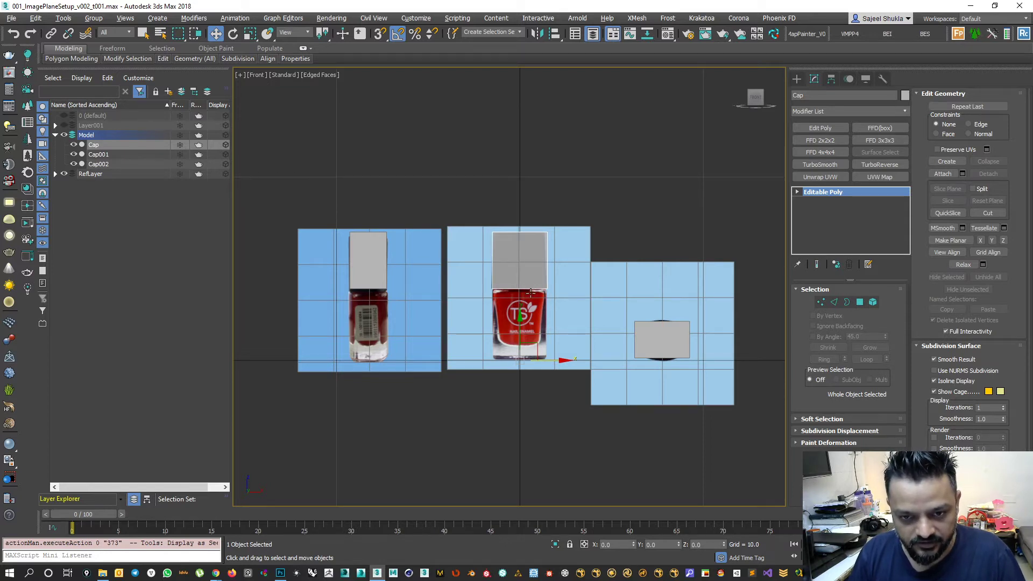
{"action": "scroll", "coordinate": [530, 288], "scroll_direction": "up", "scroll_amount": 5}
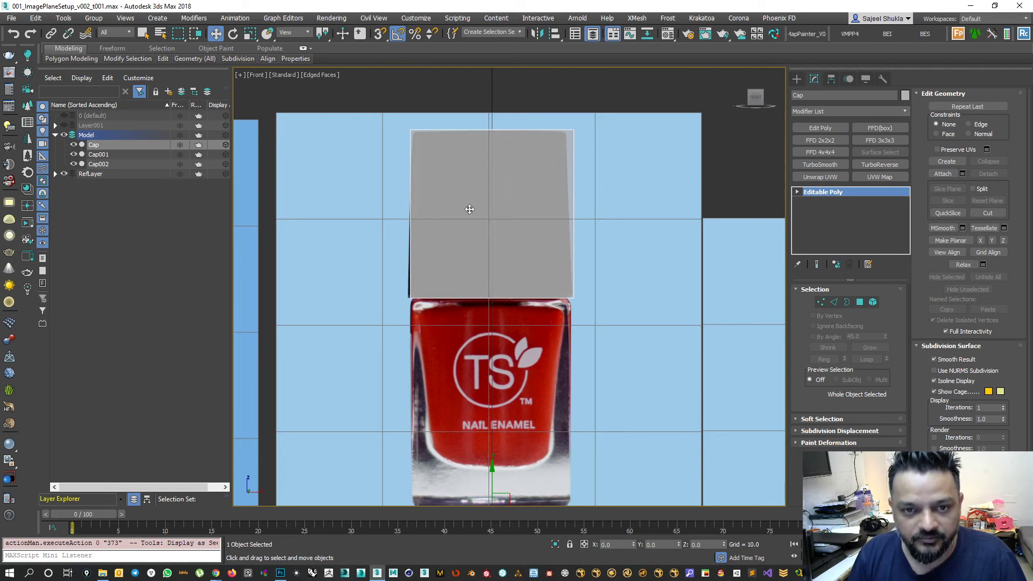
Enter vertex editing on the Cap box, try adjusting its upper corner vertices, and undo the adjustments.
{"action": "left_click", "coordinate": [820, 302]}
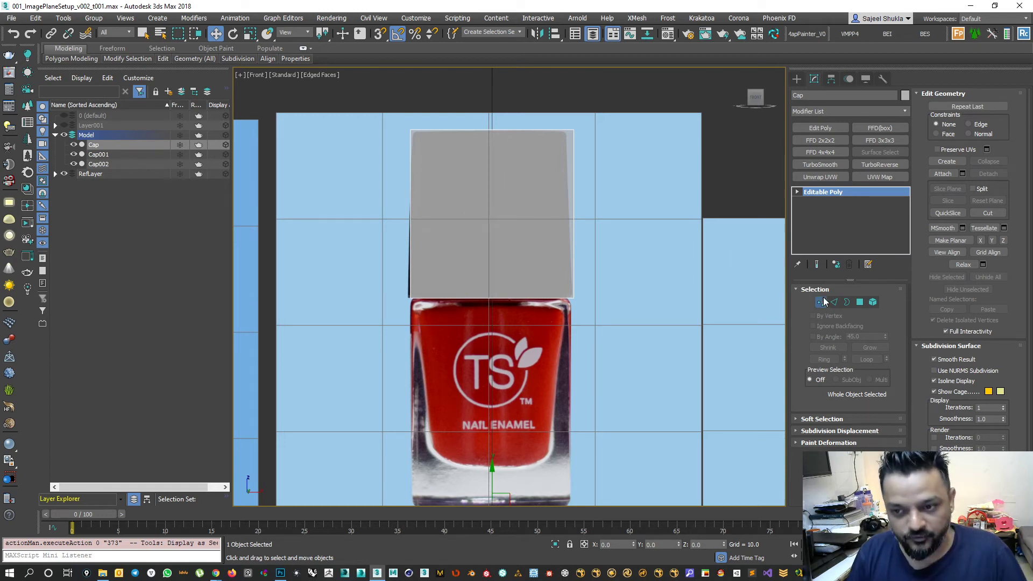
{"action": "scroll", "coordinate": [403, 119], "scroll_direction": "up", "scroll_amount": 1}
{"action": "left_click_drag", "start_coordinate": [391, 103], "coordinate": [430, 113]}
{"action": "left_click_drag", "start_coordinate": [565, 118], "coordinate": [591, 116]}
{"action": "key", "text": "ctrl+z"}
{"action": "key", "text": "ctrl+z"}
{"action": "key", "text": "ctrl+z"}
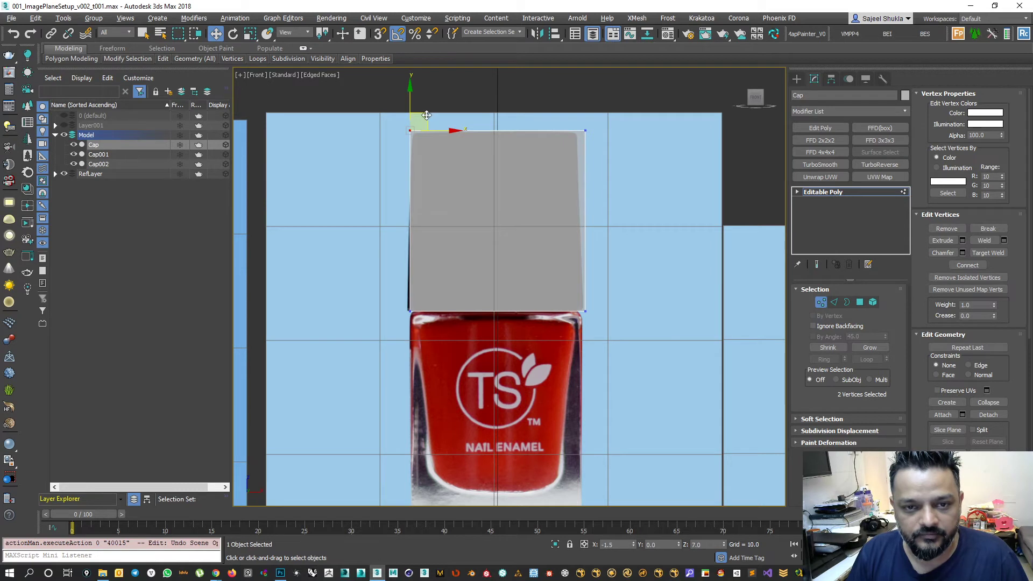
Try lowering the Cap's four top vertices to about Z 6.98 and moving the upper corner vertices inward to taper the top.
{"action": "left_click_drag", "start_coordinate": [542, 140], "coordinate": [617, 151]}
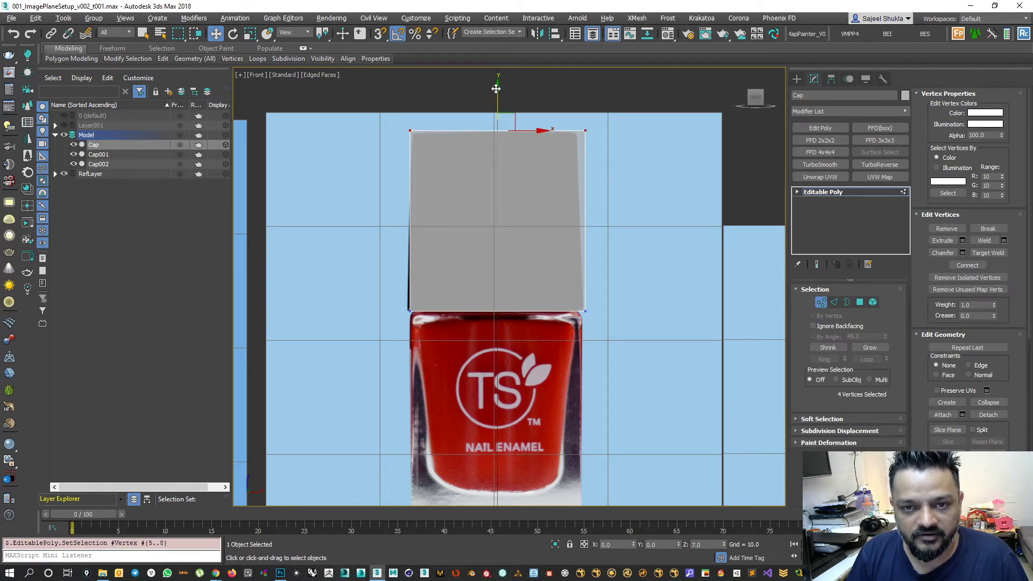
{"action": "left_click_drag", "start_coordinate": [384, 114], "coordinate": [453, 132]}
{"action": "left_click_drag", "start_coordinate": [562, 114], "coordinate": [623, 136]}
Try nudging the Cap's lower corner vertices outward and raising all four bottom vertices about 0.03 units to match the photo.
{"action": "left_click_drag", "start_coordinate": [559, 303], "coordinate": [597, 321]}
{"action": "scroll", "coordinate": [568, 312], "scroll_direction": "up", "scroll_amount": 5}
{"action": "scroll", "coordinate": [538, 298], "scroll_direction": "down", "scroll_amount": 4}
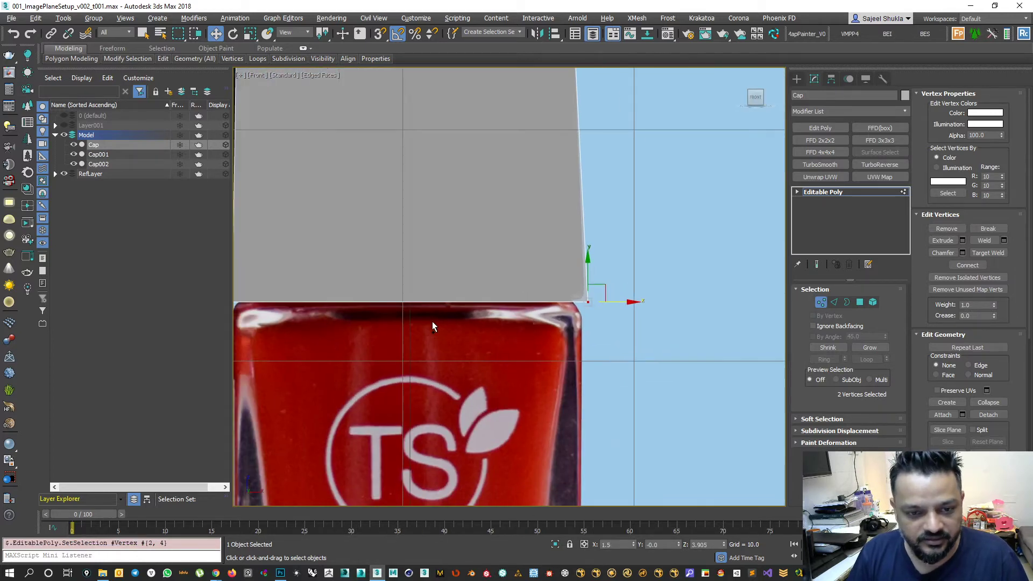
{"action": "middle_click_drag", "start_coordinate": [431, 318], "coordinate": [576, 322]}
{"action": "left_click_drag", "start_coordinate": [374, 275], "coordinate": [450, 305]}
{"action": "left_click_drag", "start_coordinate": [742, 355], "coordinate": [743, 355]}
{"action": "left_click_drag", "start_coordinate": [560, 264], "coordinate": [560, 261]}
{"action": "scroll", "coordinate": [582, 264], "scroll_direction": "down", "scroll_amount": 4}
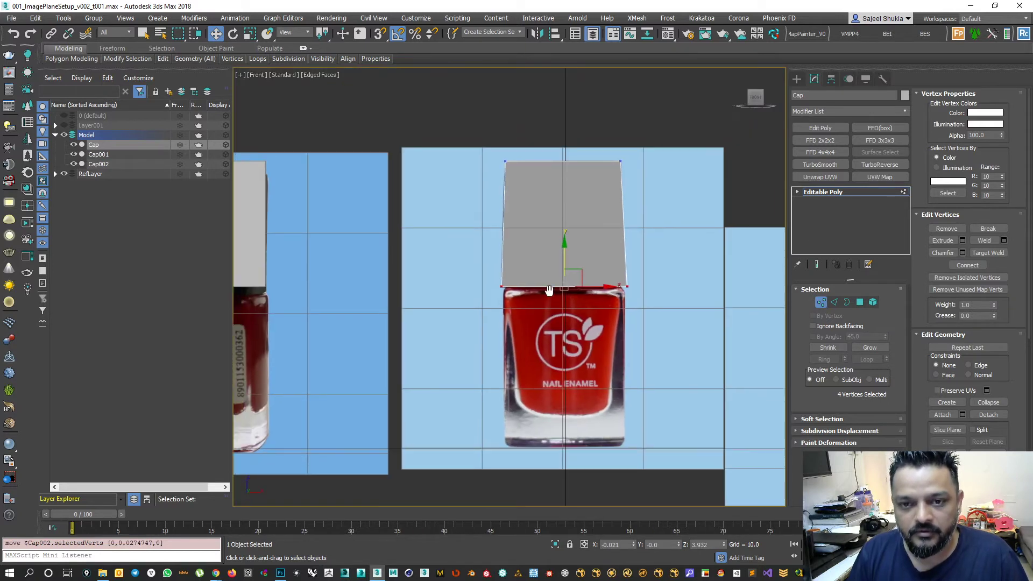
Undo the Cap's vertex edits back to the straight-sided box.
{"action": "scroll", "coordinate": [556, 321], "scroll_direction": "up", "scroll_amount": 1}
{"action": "key", "text": "ctrl+z"}
{"action": "key", "text": "ctrl+z"}
{"action": "key", "text": "ctrl+z"}
{"action": "key", "text": "ctrl+z"}
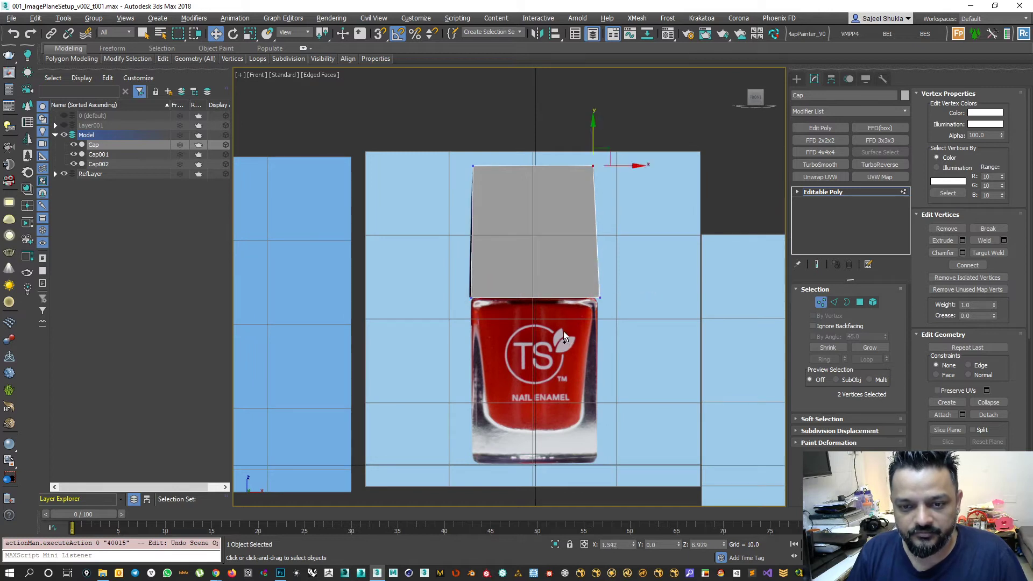
{"action": "key", "text": "ctrl+z"}
{"action": "key", "text": "ctrl+z"}
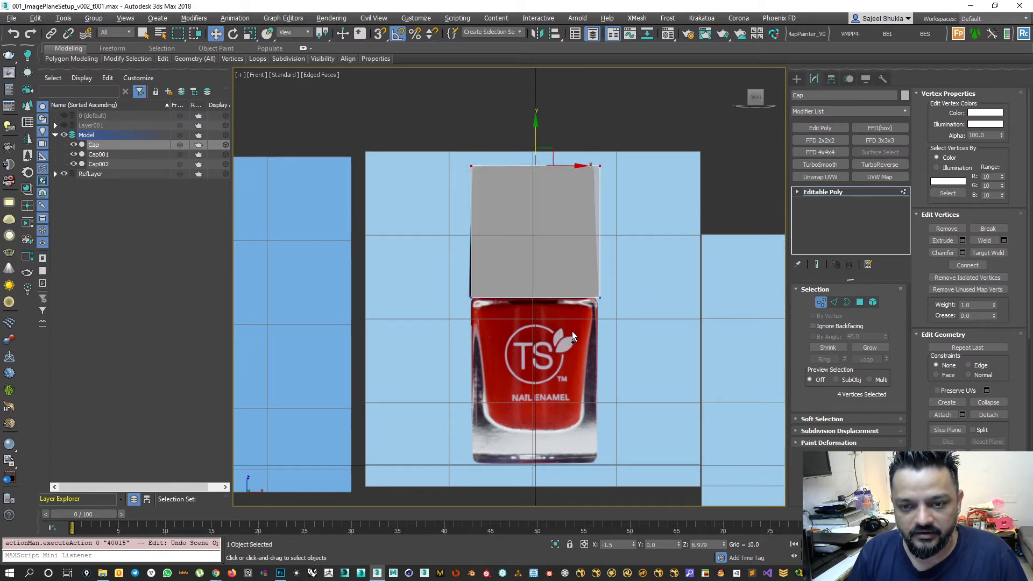
{"action": "key", "text": "ctrl+z"}
{"action": "key", "text": "ctrl+z"}
{"action": "key", "text": "ctrl+z"}
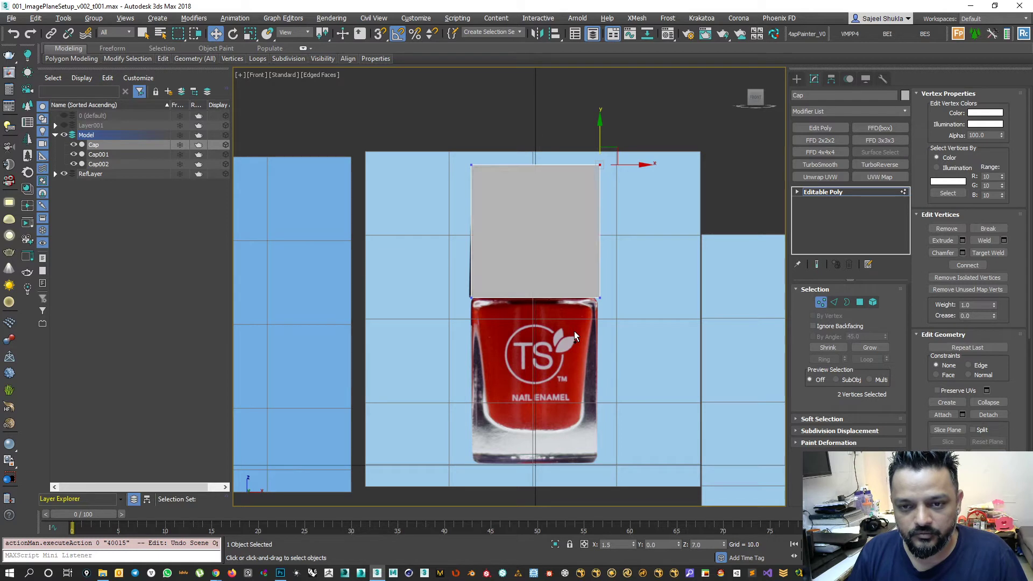
Turn the Cap's see-through display back on and connect its four horizontal edges with a vertical center edge loop.
{"action": "key", "text": "alt+x"}
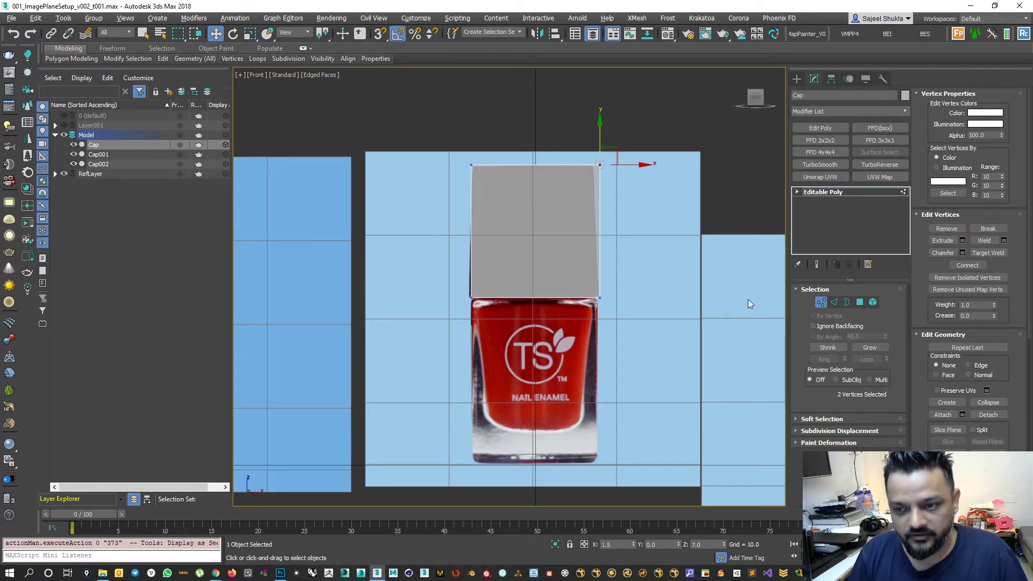
{"action": "left_click", "coordinate": [820, 304]}
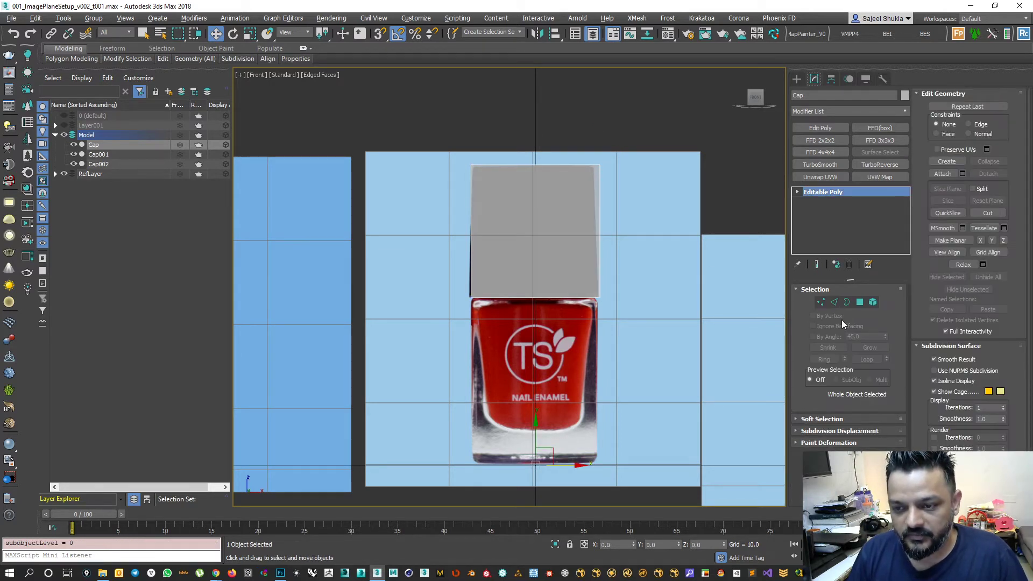
{"action": "left_click", "coordinate": [834, 302]}
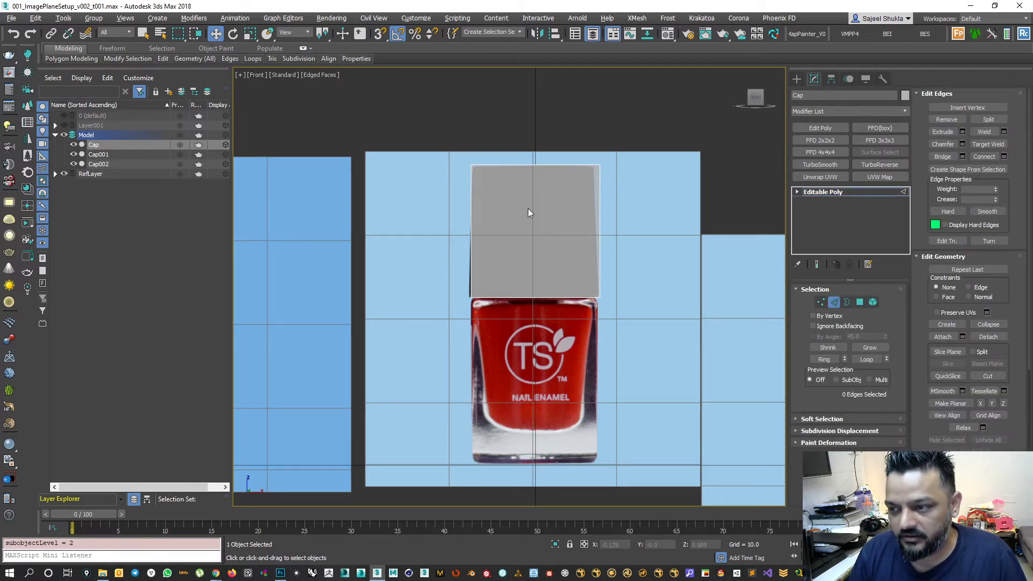
{"action": "left_click_drag", "start_coordinate": [535, 139], "coordinate": [538, 395]}
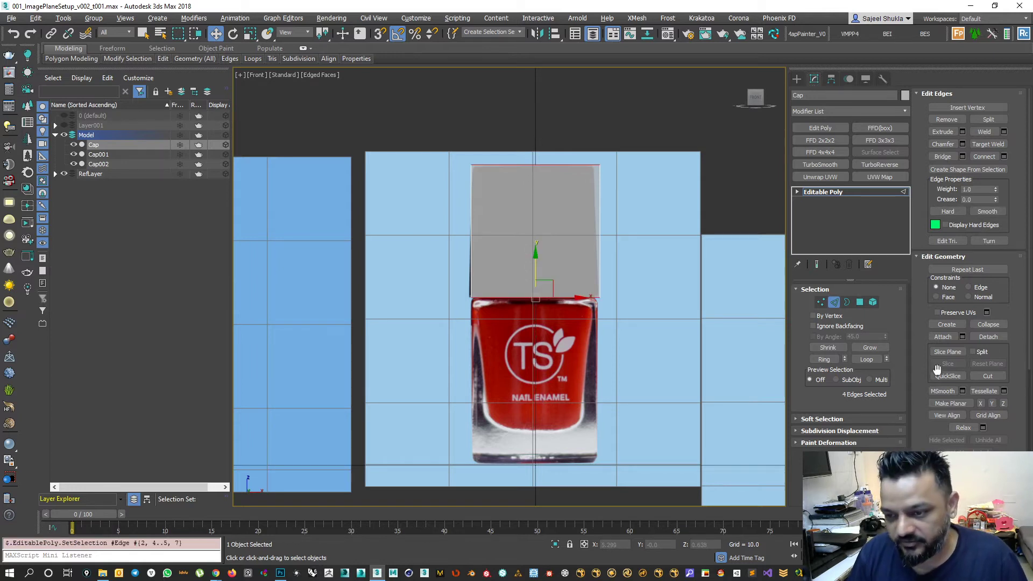
{"action": "left_click", "coordinate": [984, 156]}
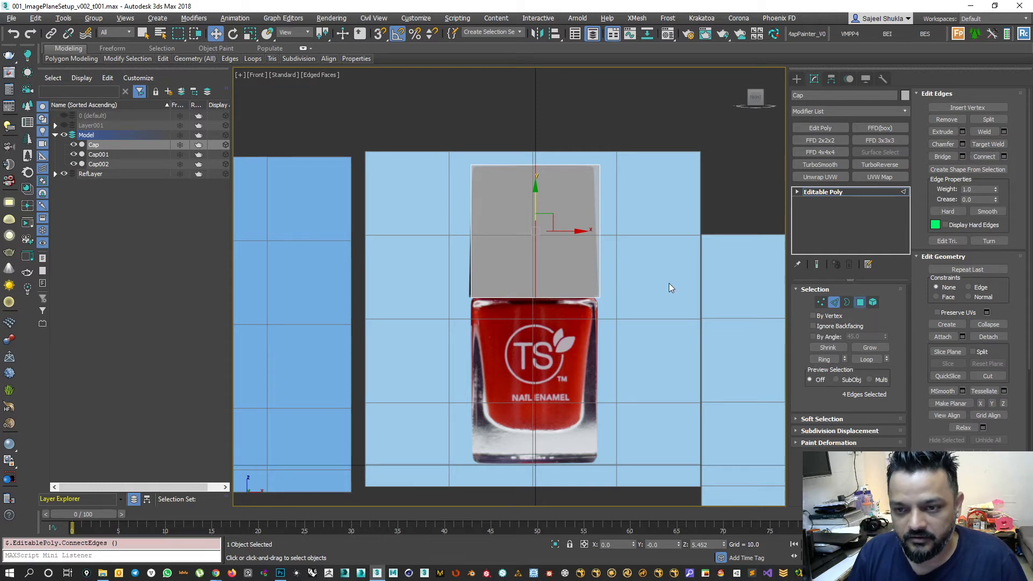
Delete the polygons of the Cap's half on the positive X side and leave polygon editing.
{"action": "left_click_drag", "start_coordinate": [635, 325], "coordinate": [585, 160]}
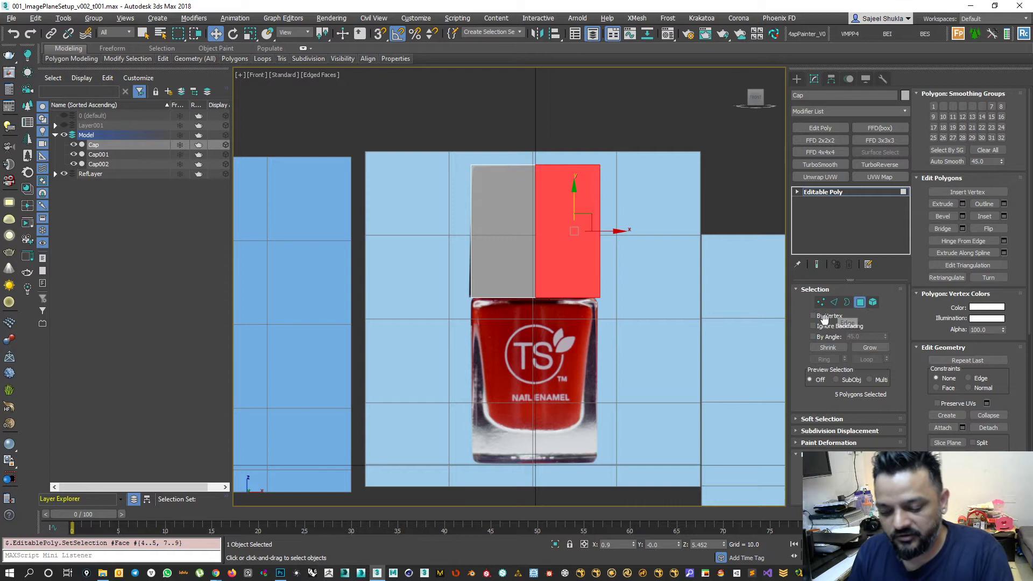
{"action": "key", "text": "Delete"}
{"action": "left_click", "coordinate": [859, 303]}
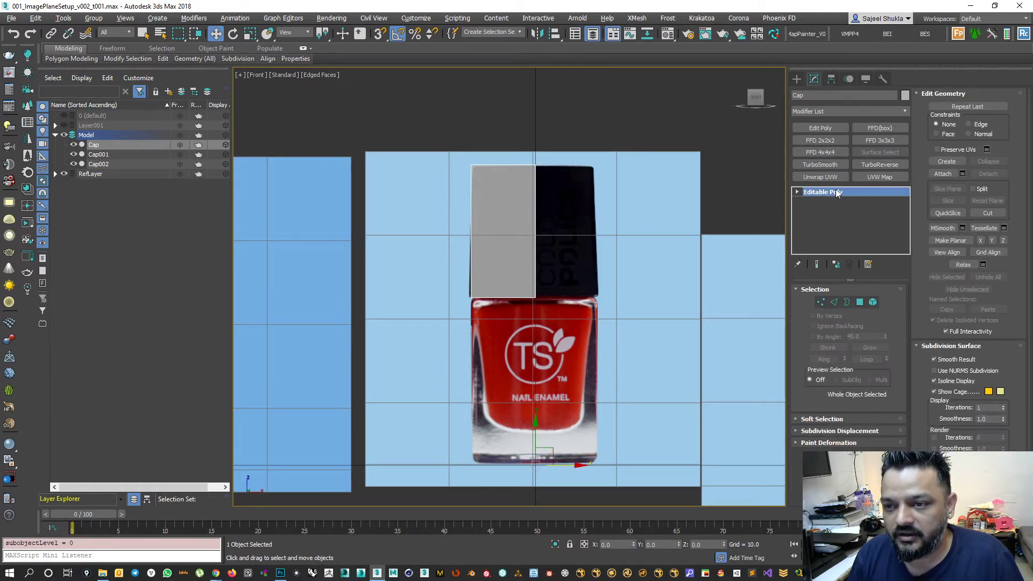
Add a Symmetry modifier to the Cap with mirror axis X and Flip enabled to rebuild the deleted half.
{"action": "left_click", "coordinate": [853, 113]}
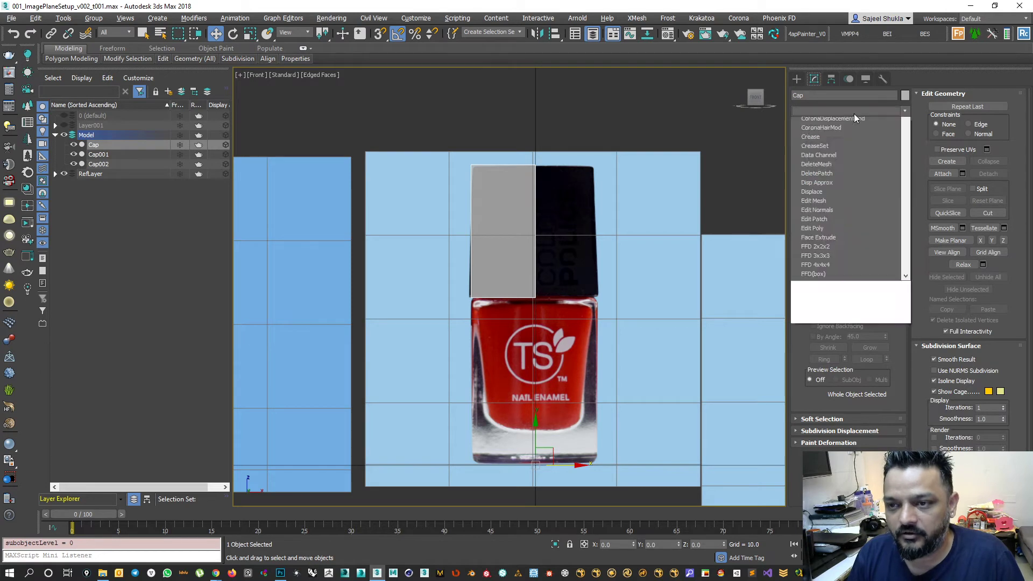
{"action": "type", "text": "sym"}
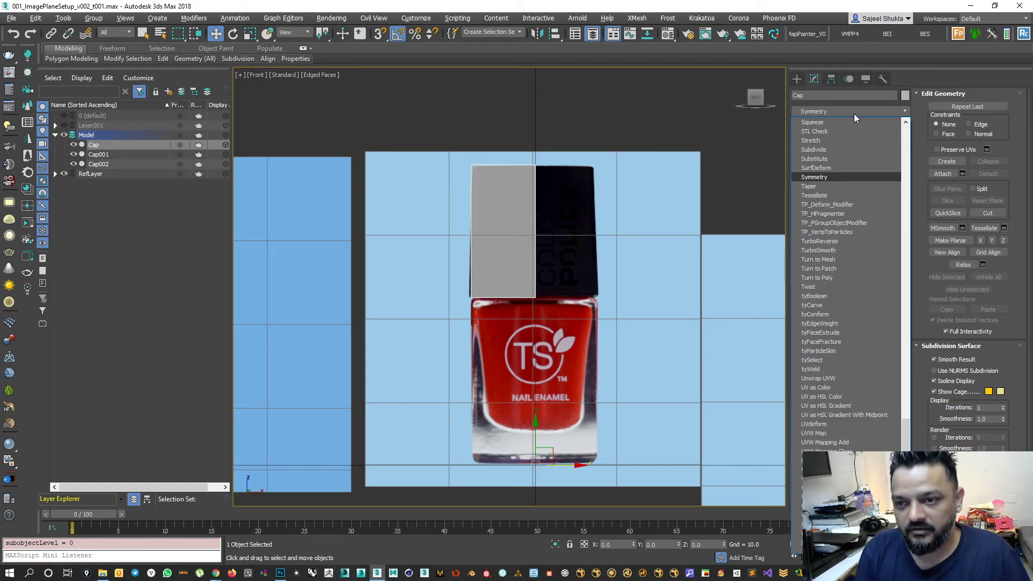
{"action": "key", "text": "Return"}
{"action": "scroll", "coordinate": [486, 254], "scroll_direction": "down", "scroll_amount": 2}
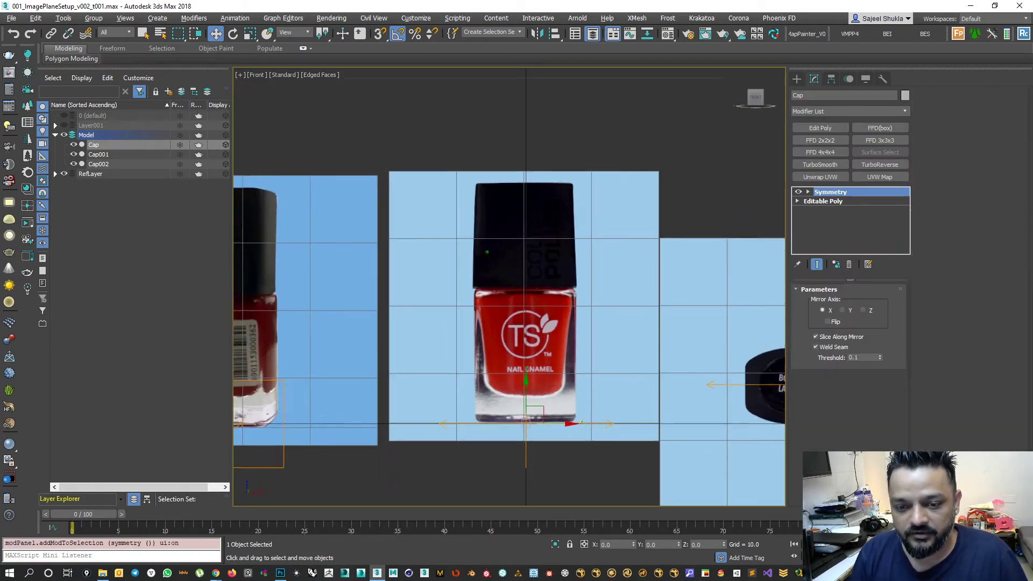
{"action": "scroll", "coordinate": [486, 252], "scroll_direction": "down", "scroll_amount": 1}
{"action": "left_click", "coordinate": [827, 322]}
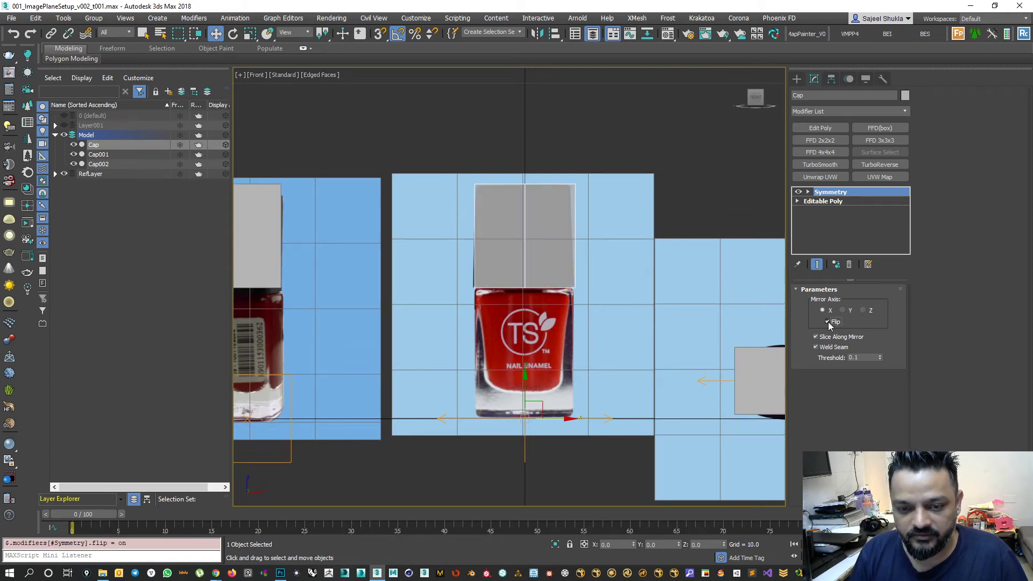
{"action": "scroll", "coordinate": [524, 255], "scroll_direction": "up", "scroll_amount": 1}
Go back to the Cap's Editable Poly level and enable showing the end result so the mirrored half displays.
{"action": "left_click", "coordinate": [478, 241]}
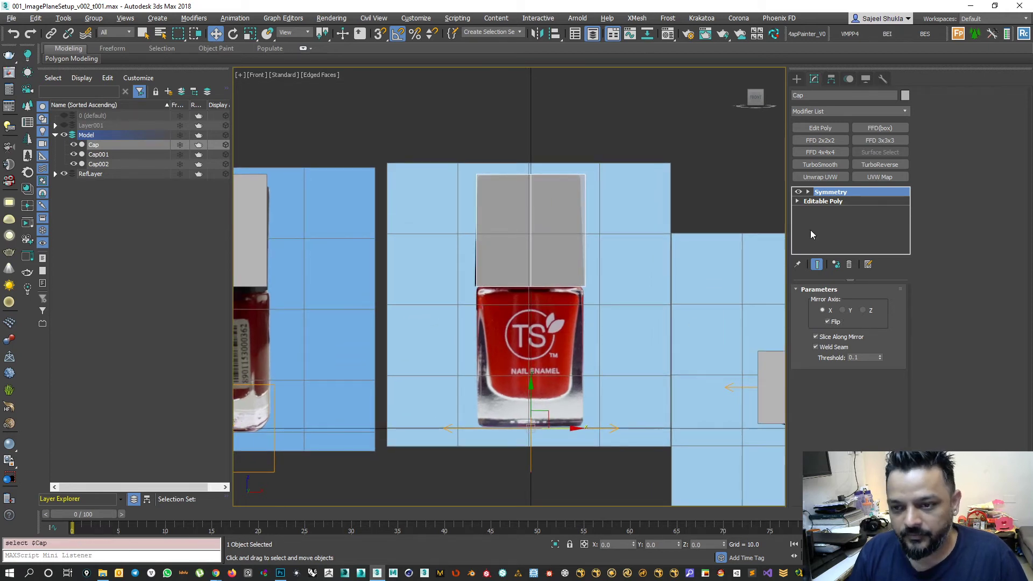
{"action": "left_click", "coordinate": [826, 201]}
{"action": "left_click", "coordinate": [816, 265]}
{"action": "left_click", "coordinate": [818, 202]}
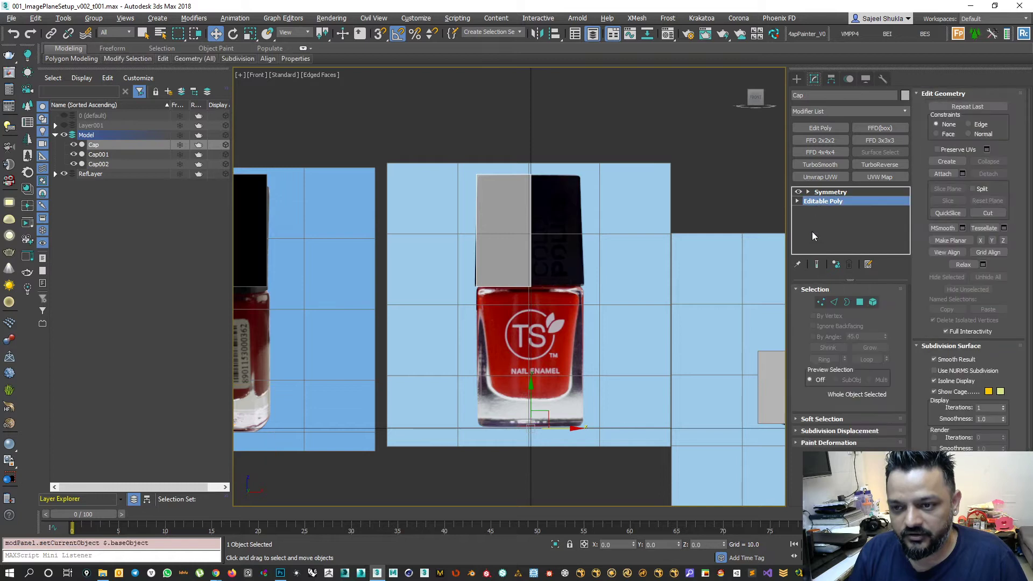
{"action": "left_click", "coordinate": [816, 264]}
{"action": "left_click", "coordinate": [816, 264]}
{"action": "left_click", "coordinate": [817, 264]}
{"action": "left_click", "coordinate": [817, 264]}
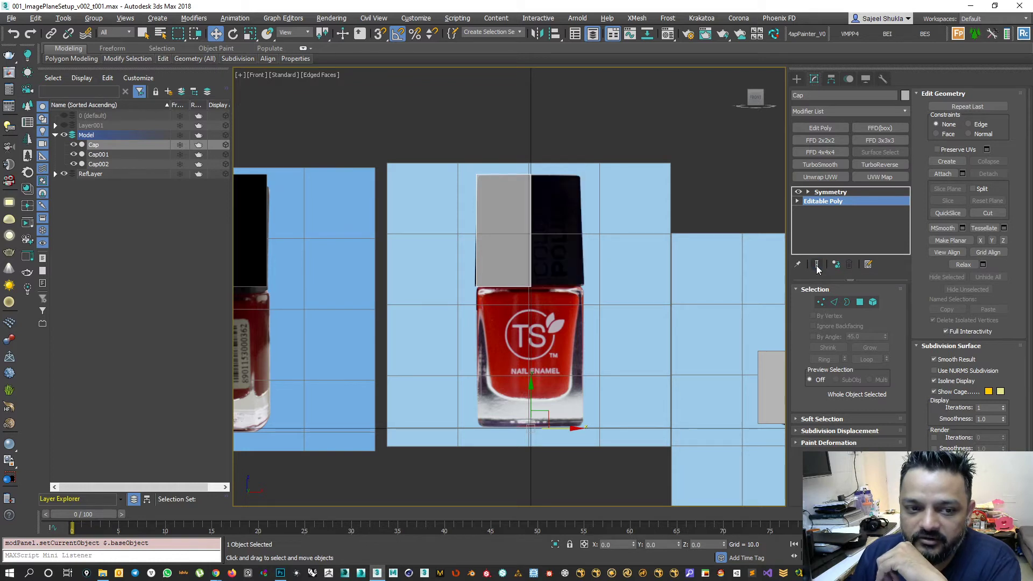
{"action": "left_click", "coordinate": [816, 265]}
{"action": "left_click", "coordinate": [816, 266]}
{"action": "left_click", "coordinate": [817, 265]}
Try moving the Cap's two upper outer corner vertices to test the mirroring, and undo the move.
{"action": "left_click", "coordinate": [821, 302]}
{"action": "left_click_drag", "start_coordinate": [570, 186], "coordinate": [504, 190]}
{"action": "key", "text": "ctrl+z"}
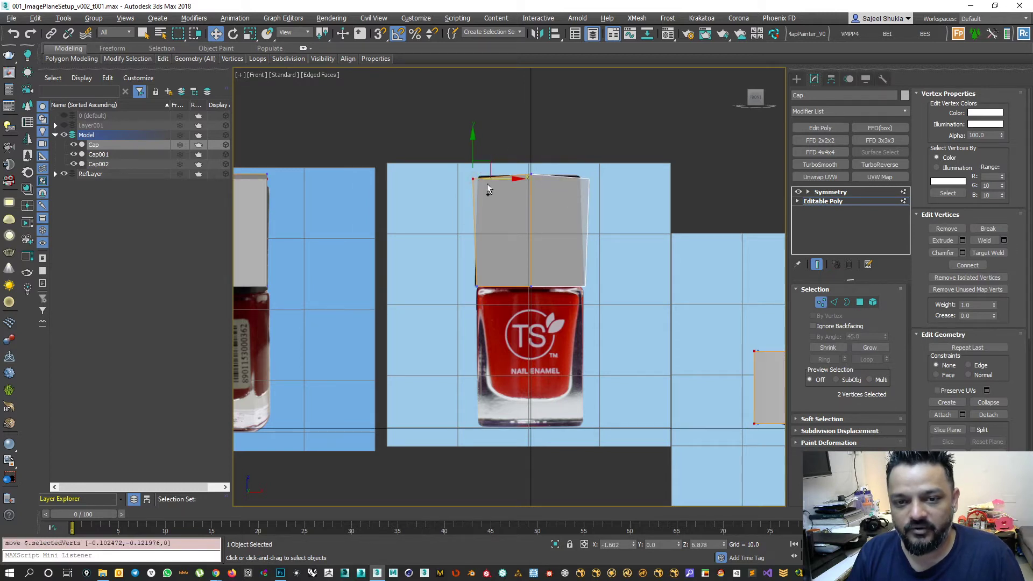
Bring the bottle's bottom-view reference into view, launch Epic Pen and move its toolbar out of the way.
{"action": "scroll", "coordinate": [562, 209], "scroll_direction": "down", "scroll_amount": 3}
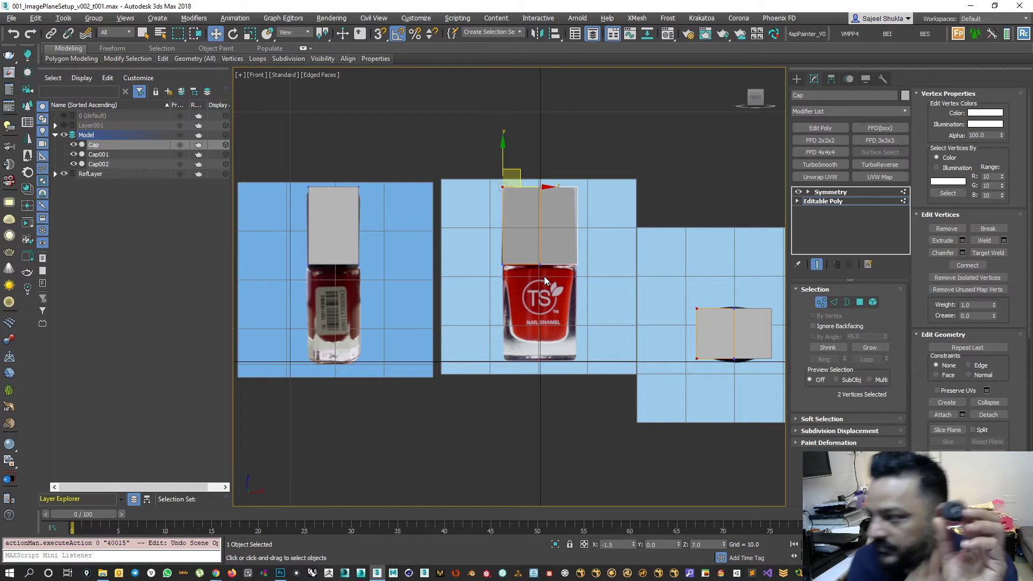
{"action": "middle_click_drag", "start_coordinate": [709, 382], "coordinate": [576, 379]}
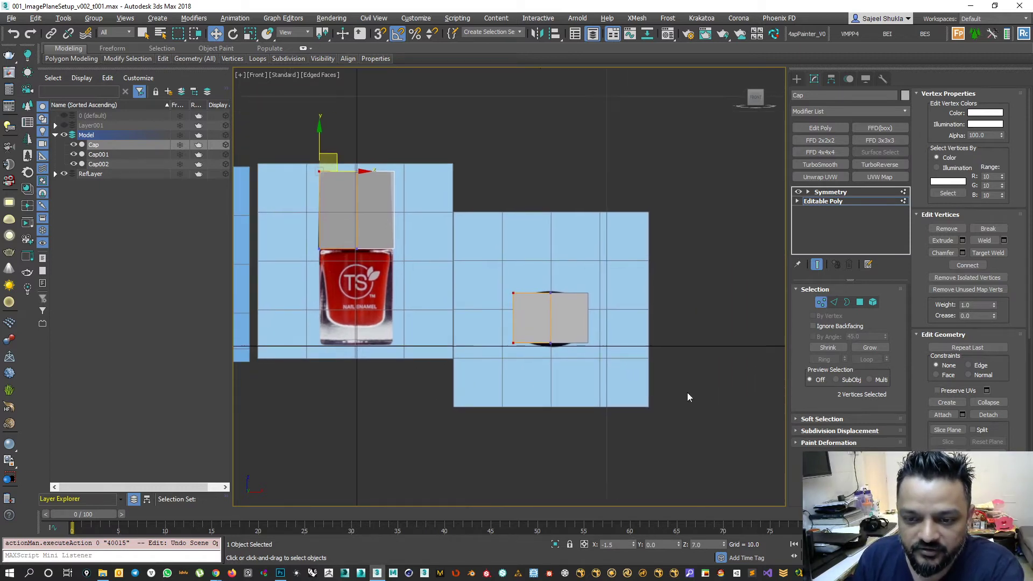
{"action": "scroll", "coordinate": [686, 392], "scroll_direction": "down", "scroll_amount": 5}
{"action": "scroll", "coordinate": [650, 373], "scroll_direction": "up", "scroll_amount": 10}
{"action": "middle_click_drag", "start_coordinate": [648, 359], "coordinate": [574, 377]}
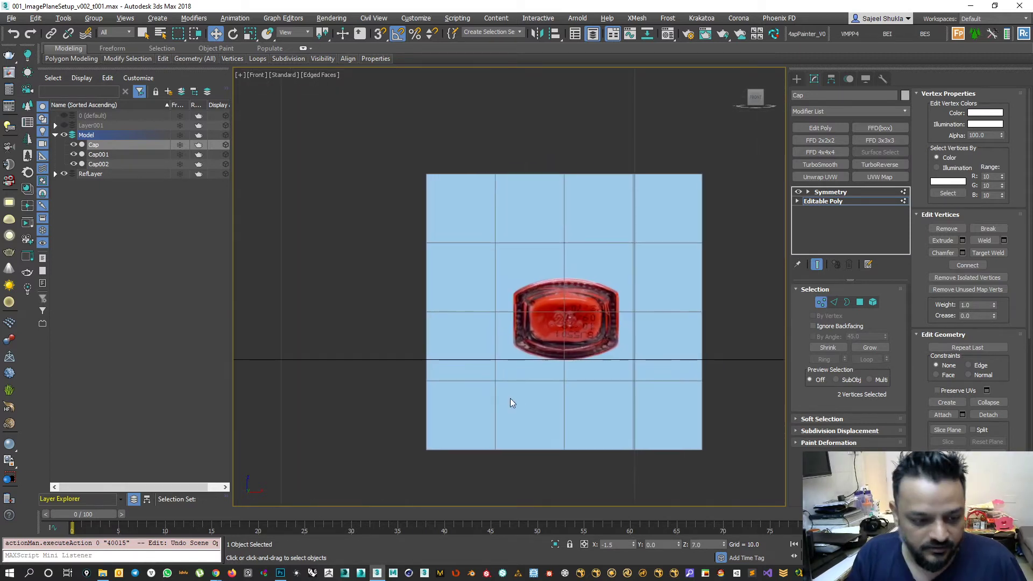
{"action": "key", "text": "super"}
{"action": "type", "text": "epic"}
{"action": "key", "text": "Return"}
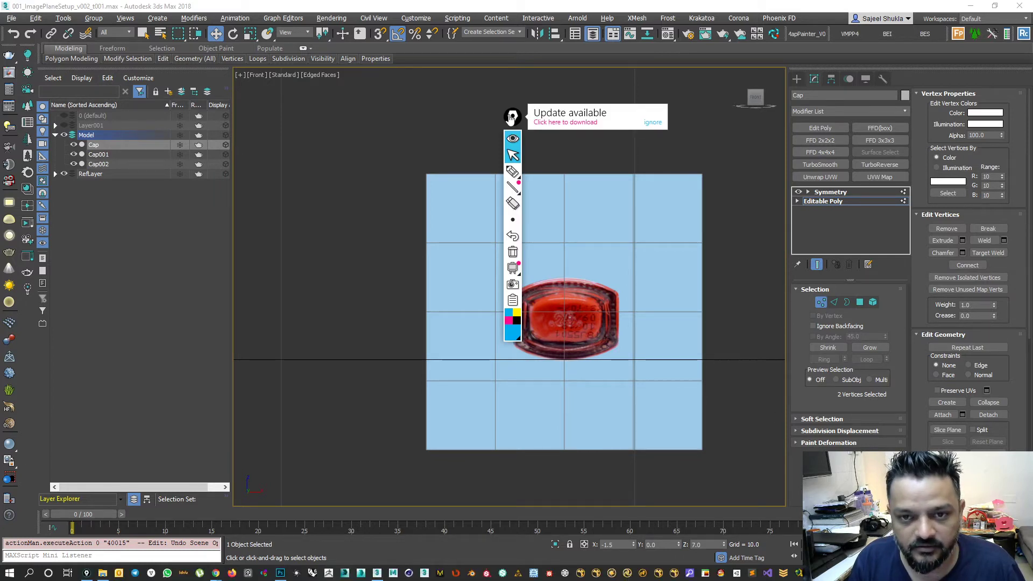
{"action": "left_click_drag", "start_coordinate": [509, 115], "coordinate": [1032, 129]}
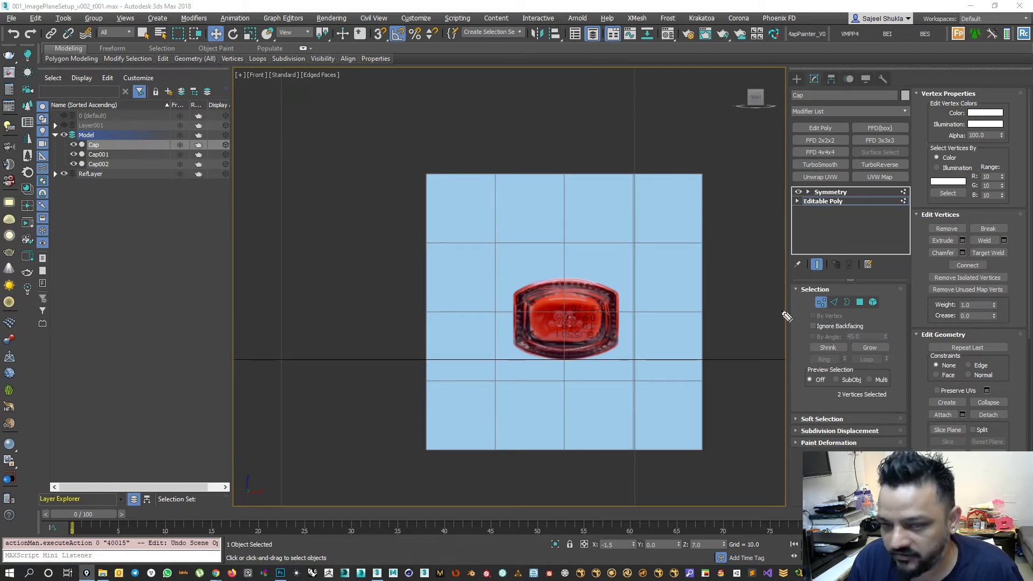
Annotate the bottom-view reference with yellow quarter outlines and blue half outlines, clear the drawings and return to the modeling viewport.
{"action": "mouse_move", "coordinate": [564, 274]}
{"action": "left_mouse_down"}
{"action": "mouse_move", "coordinate": [567, 322]}
{"action": "mouse_move", "coordinate": [503, 320]}
{"action": "mouse_move", "coordinate": [500, 283]}
{"action": "mouse_move", "coordinate": [564, 274]}
{"action": "left_mouse_up"}
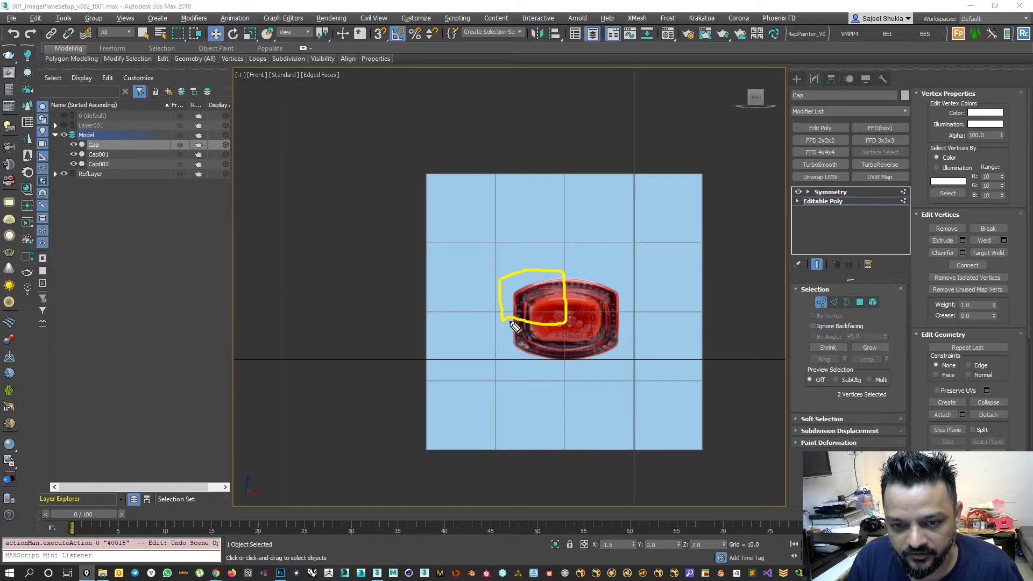
{"action": "mouse_move", "coordinate": [572, 329]}
{"action": "left_mouse_down"}
{"action": "mouse_move", "coordinate": [565, 357]}
{"action": "mouse_move", "coordinate": [512, 357]}
{"action": "mouse_move", "coordinate": [509, 323]}
{"action": "mouse_move", "coordinate": [523, 330]}
{"action": "left_mouse_up"}
{"action": "left_click", "coordinate": [522, 299]}
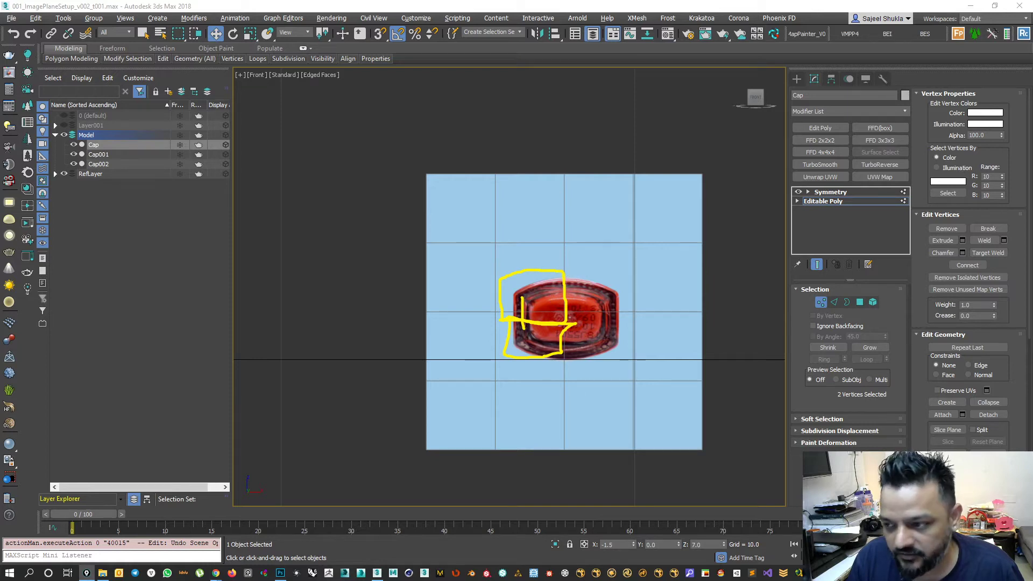
{"action": "mouse_move", "coordinate": [558, 260]}
{"action": "left_mouse_down"}
{"action": "mouse_move", "coordinate": [473, 350]}
{"action": "mouse_move", "coordinate": [569, 293]}
{"action": "mouse_move", "coordinate": [553, 246]}
{"action": "left_mouse_up"}
{"action": "mouse_move", "coordinate": [539, 311]}
{"action": "left_mouse_down"}
{"action": "mouse_move", "coordinate": [594, 312]}
{"action": "mouse_move", "coordinate": [581, 325]}
{"action": "left_mouse_up"}
{"action": "mouse_move", "coordinate": [565, 251]}
{"action": "left_mouse_down"}
{"action": "mouse_move", "coordinate": [640, 337]}
{"action": "mouse_move", "coordinate": [539, 360]}
{"action": "left_mouse_up"}
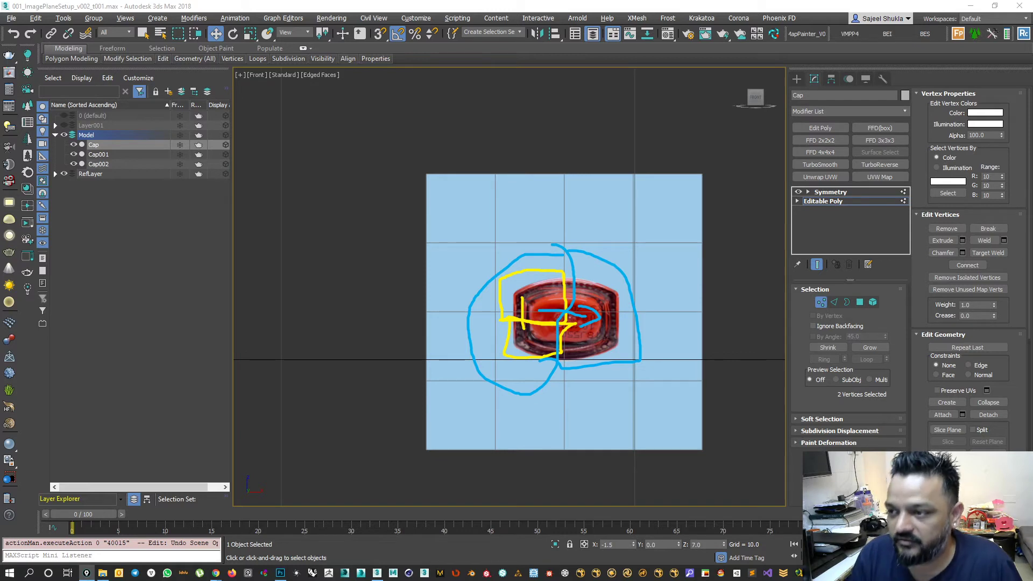
{"action": "key", "text": "ctrl+shift+7"}
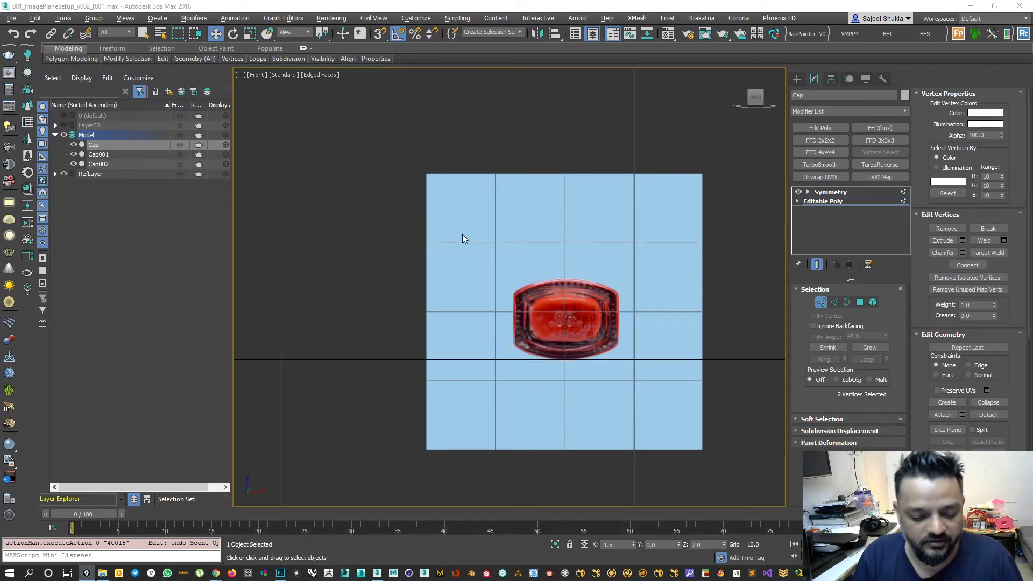
{"action": "right_click", "coordinate": [519, 249]}
{"action": "left_click", "coordinate": [562, 332]}
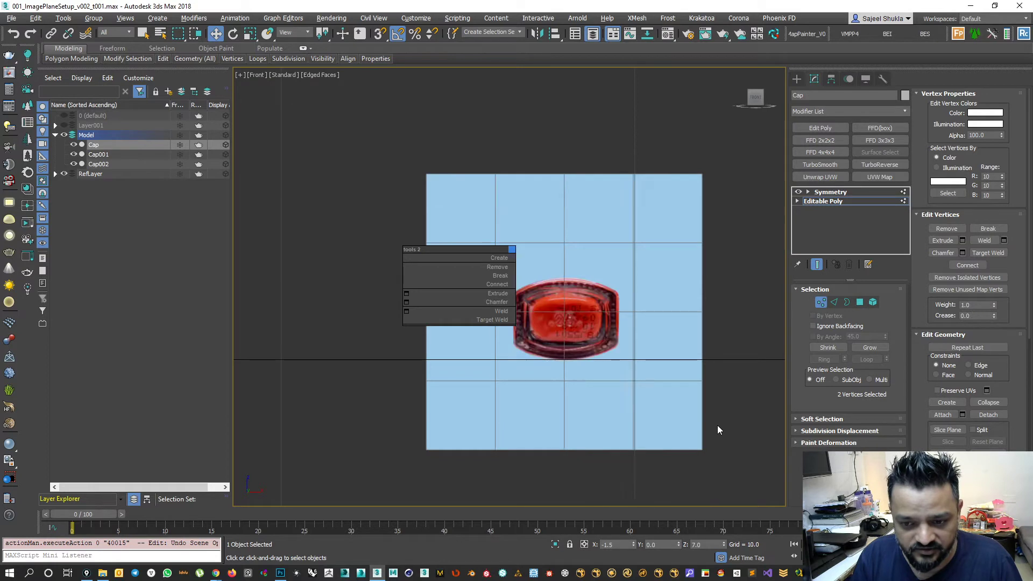
Leave the Cap's vertex editing, activate its Symmetry modifier and examine the three cap instances in the perspective view.
{"action": "key", "text": "alt+w"}
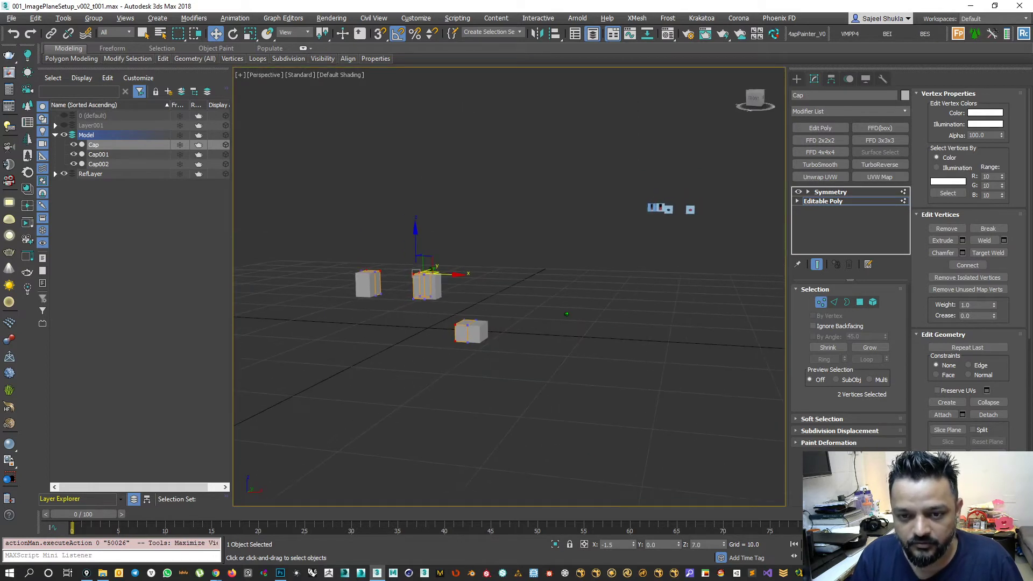
{"action": "middle_click_drag", "start_coordinate": [542, 302], "coordinate": [567, 341], "text": "alt"}
{"action": "scroll", "coordinate": [540, 327], "scroll_direction": "down", "scroll_amount": 5}
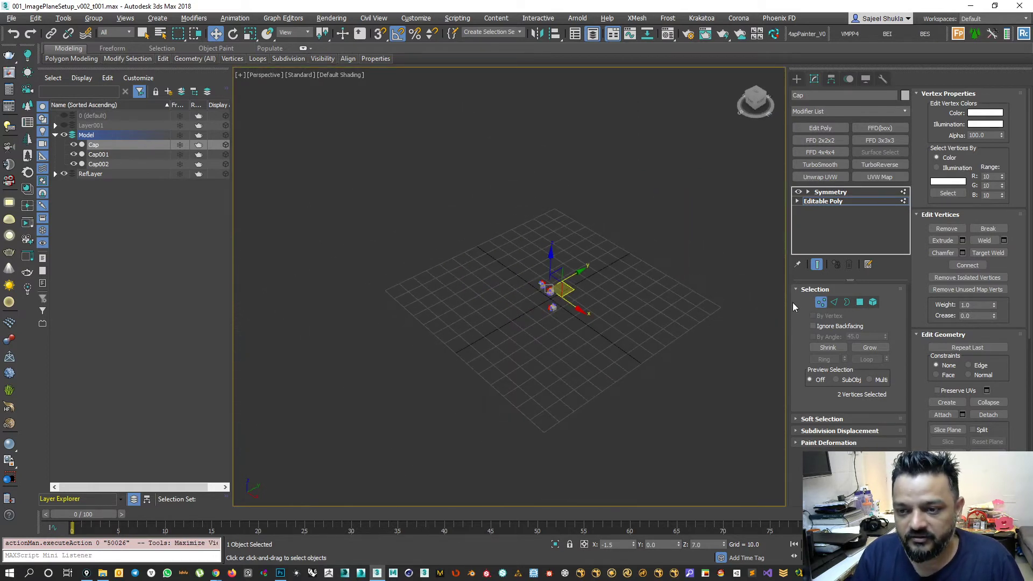
{"action": "key", "text": "1"}
{"action": "scroll", "coordinate": [602, 272], "scroll_direction": "up", "scroll_amount": 6}
{"action": "scroll", "coordinate": [595, 274], "scroll_direction": "up", "scroll_amount": 1}
{"action": "middle_click_drag", "start_coordinate": [345, 393], "coordinate": [431, 350]}
{"action": "scroll", "coordinate": [431, 349], "scroll_direction": "up", "scroll_amount": 5}
{"action": "key", "text": "Up"}
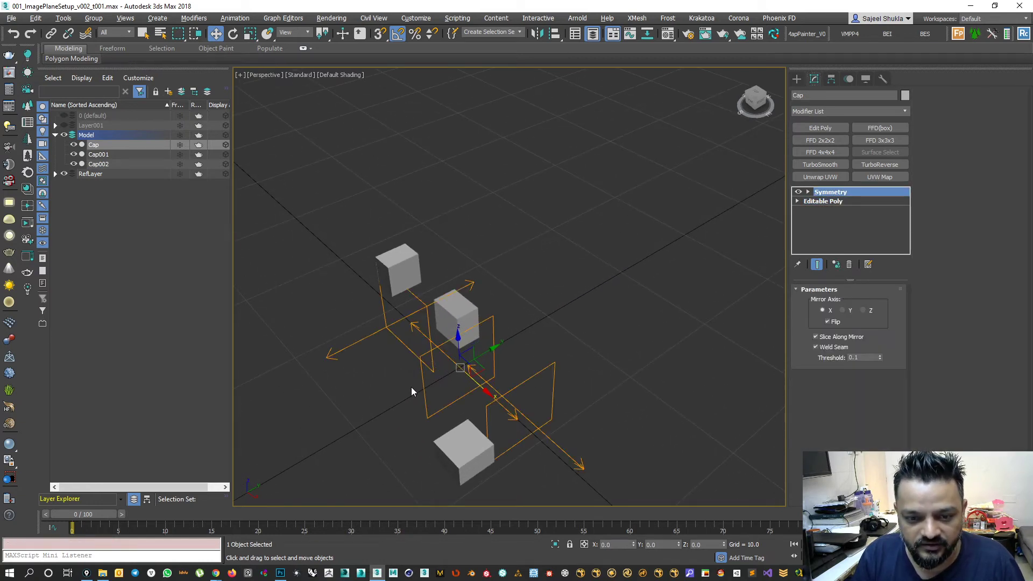
{"action": "middle_click_drag", "start_coordinate": [431, 469], "coordinate": [444, 447], "text": "alt"}
{"action": "scroll", "coordinate": [606, 355], "scroll_direction": "down", "scroll_amount": 5}
{"action": "middle_click_drag", "start_coordinate": [558, 340], "coordinate": [635, 328]}
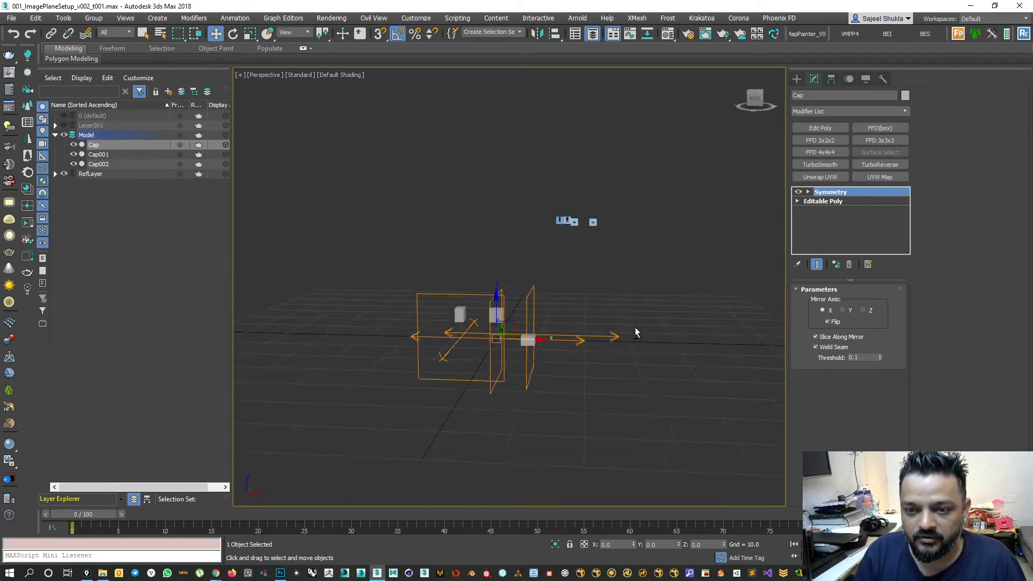
Select the four visible reference image planes and move them along Y to sit close behind the cap instances.
{"action": "left_click", "coordinate": [510, 172]}
{"action": "left_click_drag", "start_coordinate": [529, 189], "coordinate": [667, 274]}
{"action": "scroll", "coordinate": [624, 258], "scroll_direction": "down", "scroll_amount": 4}
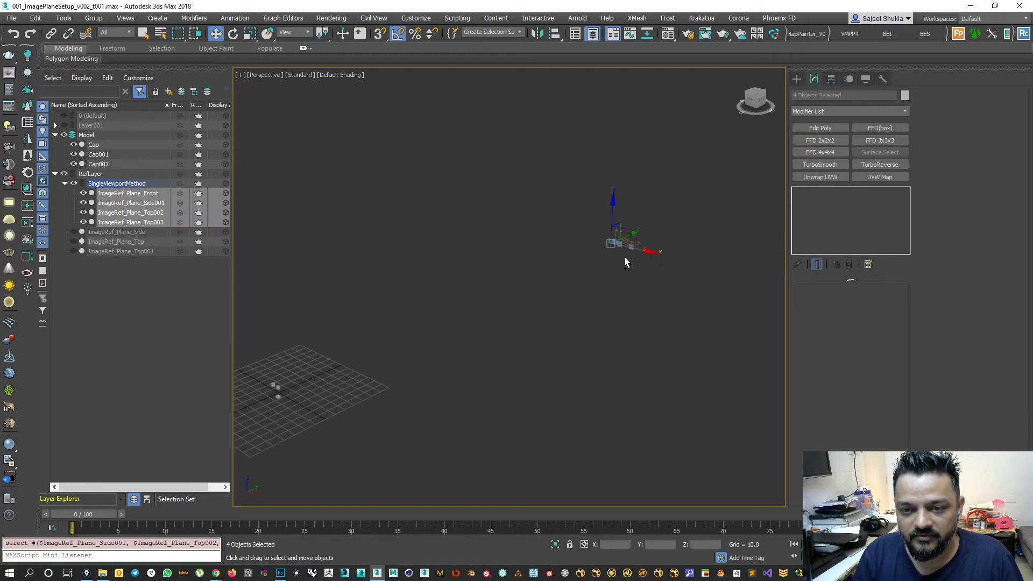
{"action": "left_click_drag", "start_coordinate": [652, 240], "coordinate": [335, 396]}
{"action": "scroll", "coordinate": [335, 395], "scroll_direction": "up", "scroll_amount": 4}
{"action": "scroll", "coordinate": [504, 362], "scroll_direction": "up", "scroll_amount": 3}
{"action": "left_click_drag", "start_coordinate": [548, 377], "coordinate": [530, 387]}
{"action": "middle_click_drag", "start_coordinate": [431, 415], "coordinate": [550, 390], "text": "alt"}
{"action": "scroll", "coordinate": [423, 397], "scroll_direction": "up", "scroll_amount": 6}
{"action": "scroll", "coordinate": [458, 383], "scroll_direction": "down", "scroll_amount": 5}
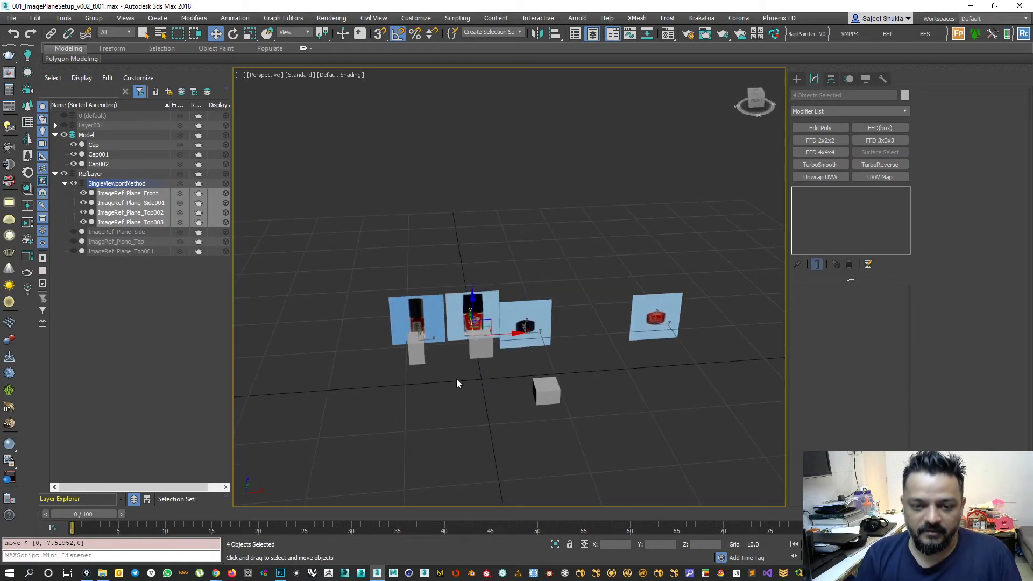
Try a home grid spacing of 5.0, settle on 1.0, and move the settings dialog clear of the grid.
{"action": "right_click", "coordinate": [380, 34]}
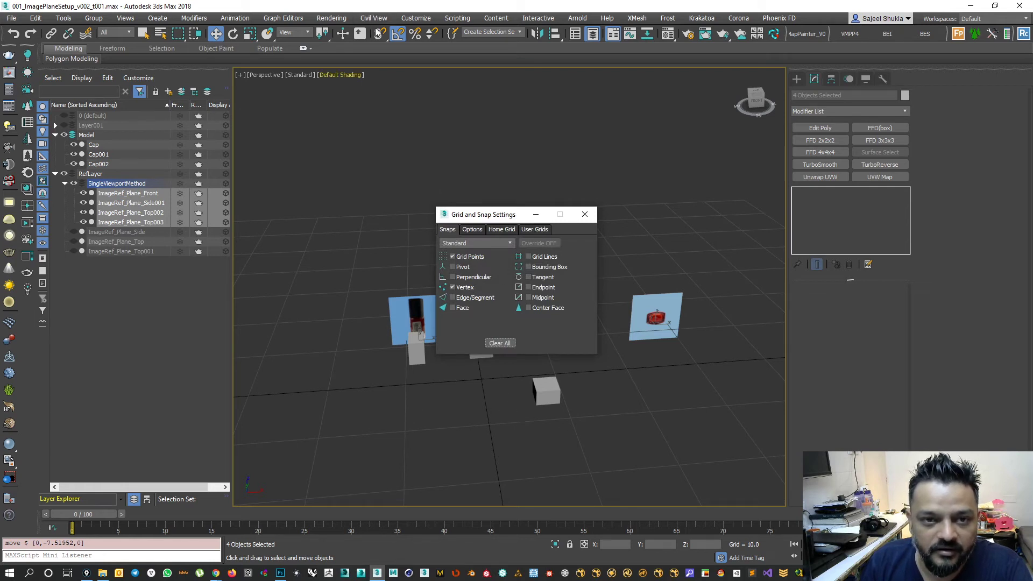
{"action": "left_click", "coordinate": [585, 214]}
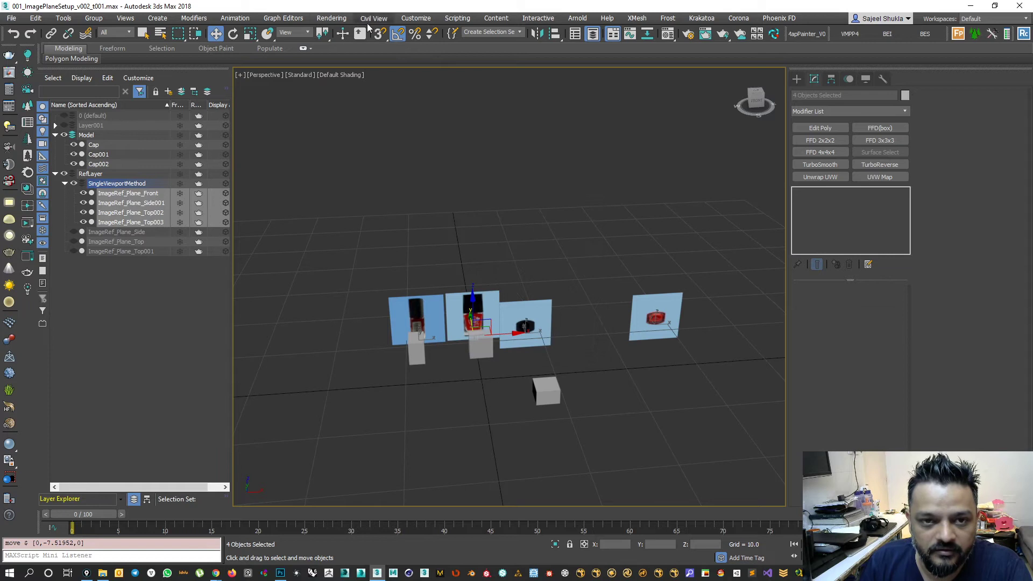
{"action": "right_click", "coordinate": [379, 35]}
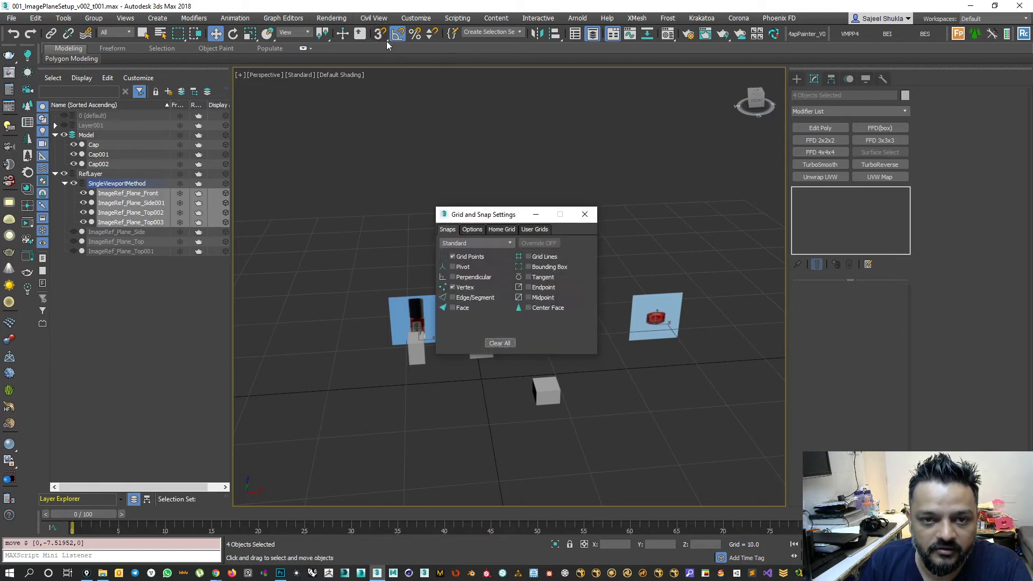
{"action": "left_click", "coordinate": [536, 229]}
{"action": "left_click", "coordinate": [490, 231]}
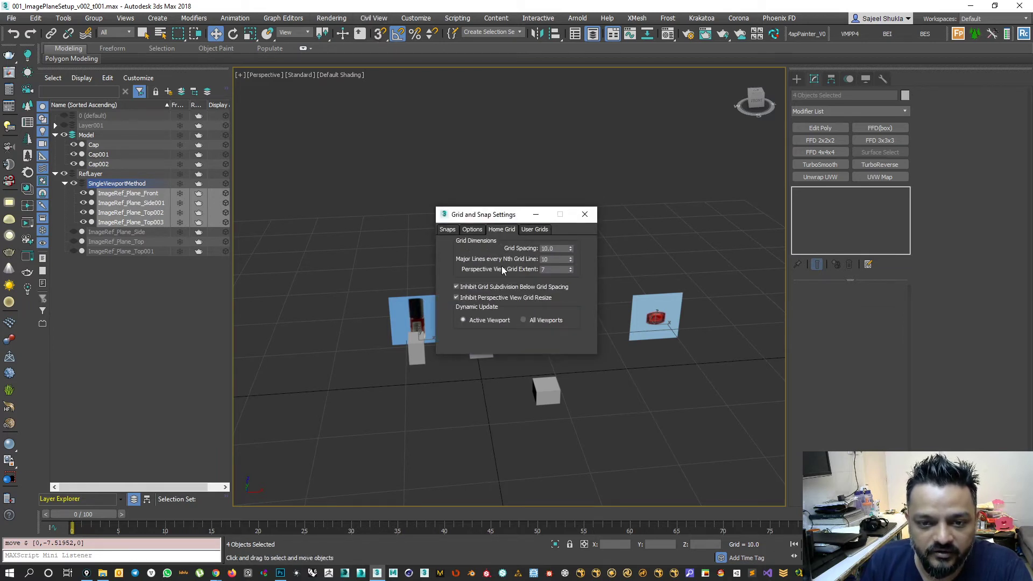
{"action": "double_click", "coordinate": [554, 249]}
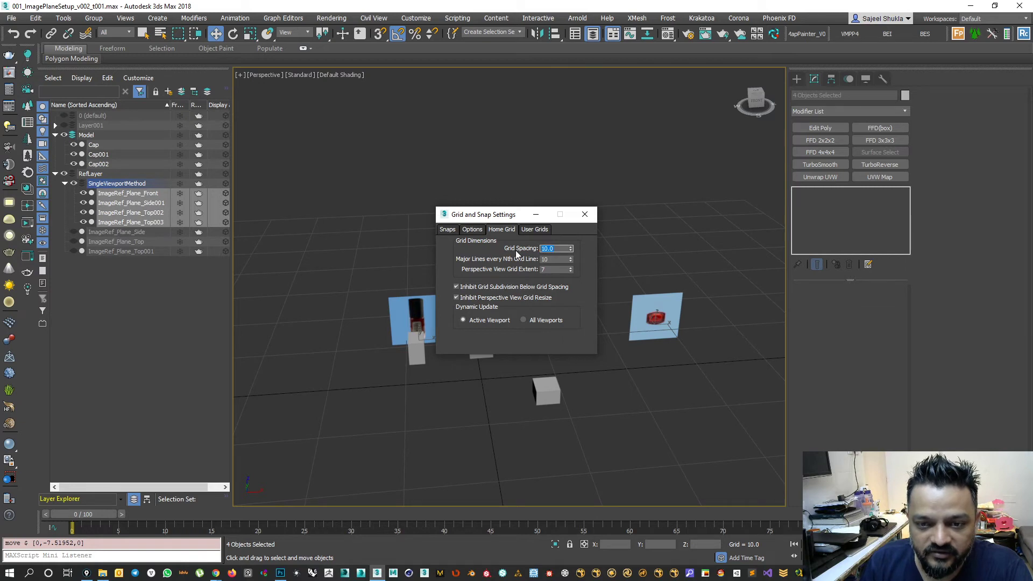
{"action": "type", "text": "5"}
{"action": "key", "text": "Return"}
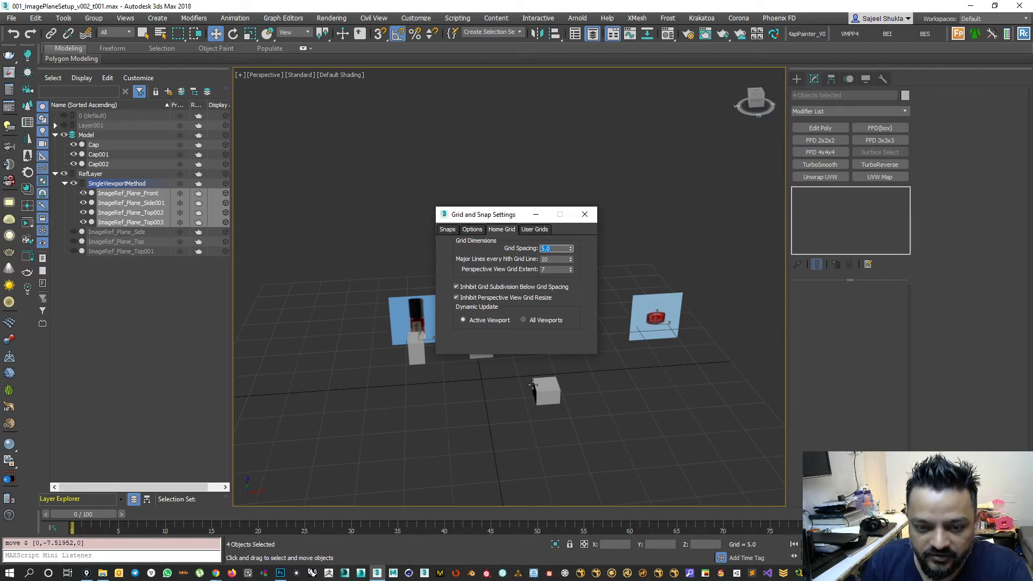
{"action": "type", "text": "1"}
{"action": "key", "text": "Return"}
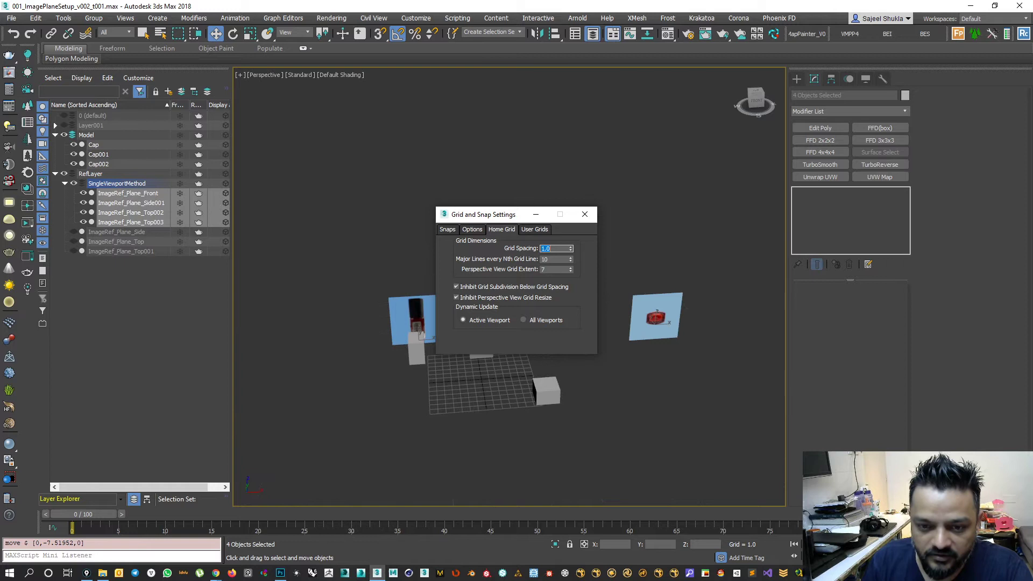
{"action": "scroll", "coordinate": [481, 389], "scroll_direction": "up", "scroll_amount": 5}
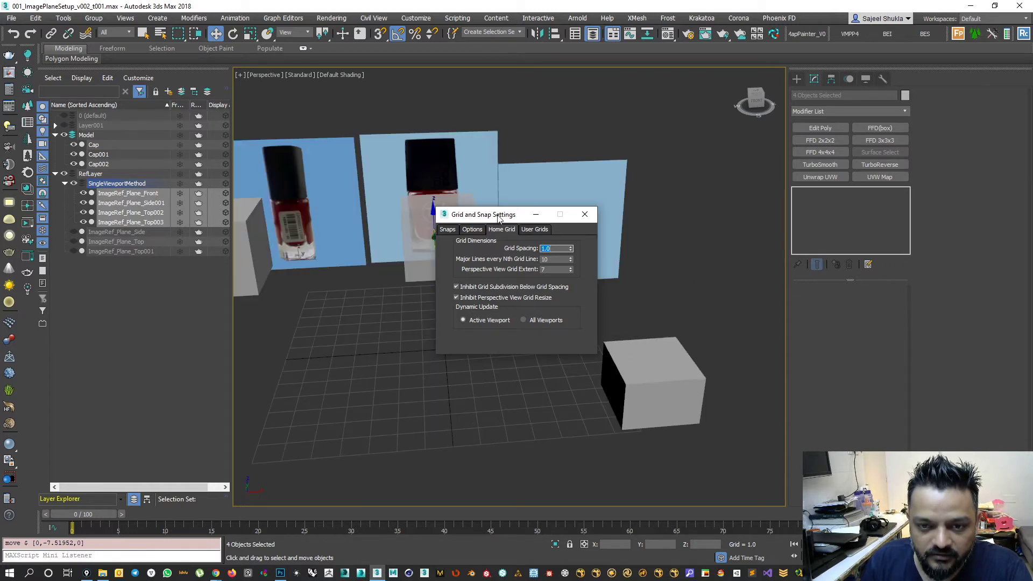
{"action": "left_click_drag", "start_coordinate": [498, 217], "coordinate": [543, 157]}
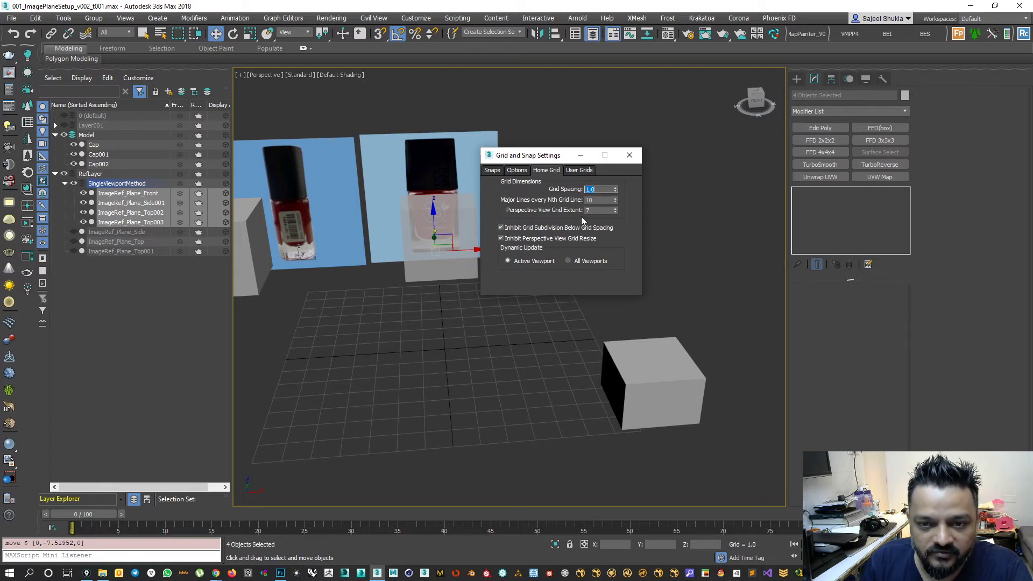
Create a box on the home grid with length, width and height set to 1.0.
{"action": "left_click", "coordinate": [797, 79]}
{"action": "left_click", "coordinate": [827, 144]}
{"action": "left_click_drag", "start_coordinate": [453, 378], "coordinate": [473, 392]}
{"action": "left_click", "coordinate": [477, 381]}
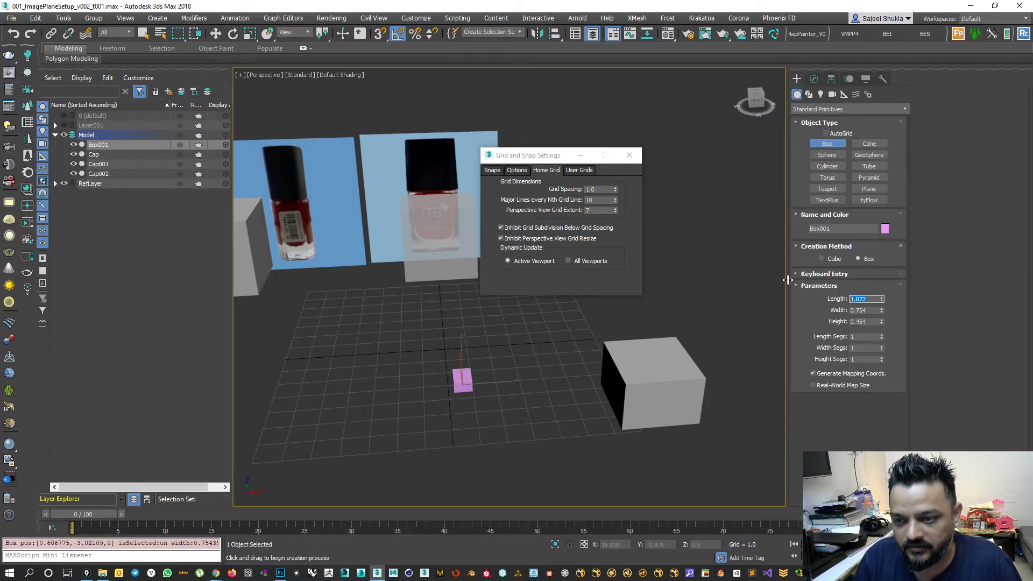
{"action": "type", "text": "1"}
{"action": "key", "text": "Tab"}
{"action": "type", "text": "1"}
{"action": "key", "text": "Tab"}
{"action": "type", "text": "11"}
{"action": "key", "text": "Tab"}
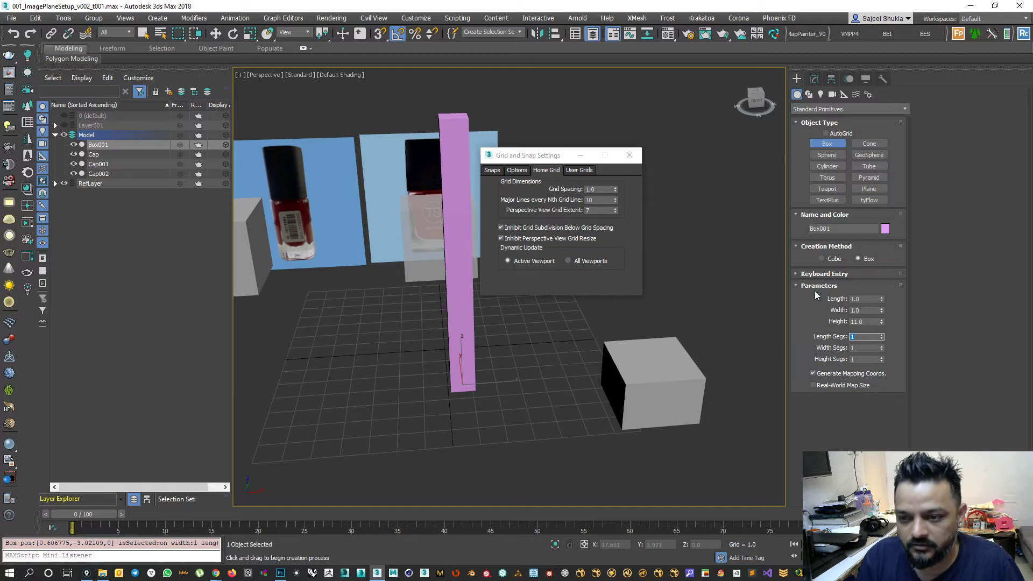
{"action": "double_click", "coordinate": [872, 322]}
{"action": "type", "text": "1"}
{"action": "key", "text": "Return"}
Move the unit box onto a home grid square to compare it with the grid spacing, and delete it.
{"action": "middle_click_drag", "start_coordinate": [532, 383], "coordinate": [532, 451], "text": "alt"}
{"action": "scroll", "coordinate": [491, 397], "scroll_direction": "down", "scroll_amount": 4}
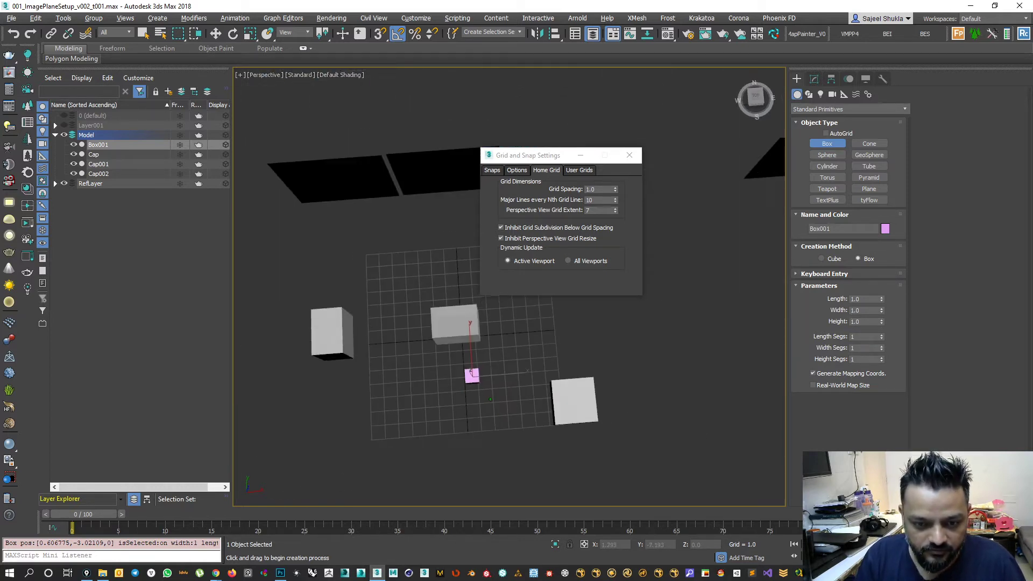
{"action": "scroll", "coordinate": [489, 397], "scroll_direction": "down", "scroll_amount": 1}
{"action": "key", "text": "w"}
{"action": "left_click_drag", "start_coordinate": [490, 361], "coordinate": [488, 368]}
{"action": "scroll", "coordinate": [487, 420], "scroll_direction": "up", "scroll_amount": 3}
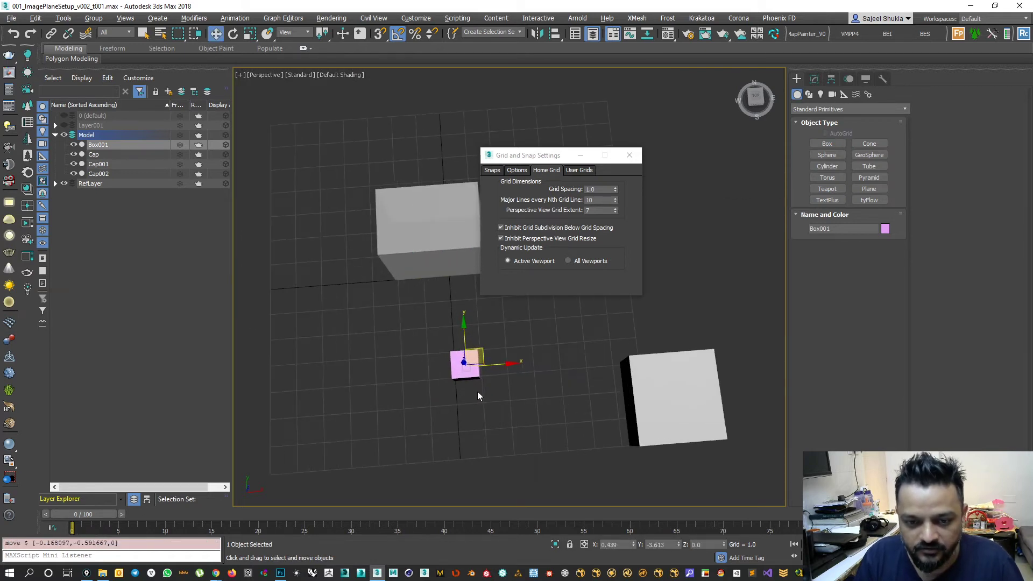
{"action": "key", "text": "Delete"}
Close the Grid and Snap Settings dialog, select the Cap and view it together with its instances and the reference planes.
{"action": "left_click", "coordinate": [629, 155]}
{"action": "middle_click_drag", "start_coordinate": [614, 264], "coordinate": [496, 264], "text": "alt"}
{"action": "key", "text": "z"}
{"action": "left_click", "coordinate": [454, 284]}
{"action": "key", "text": "z"}
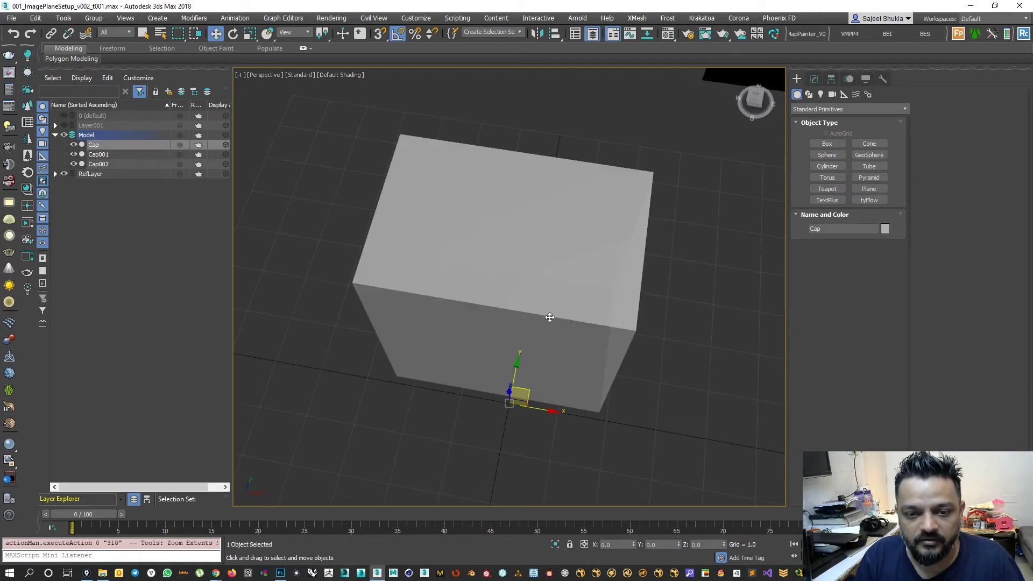
{"action": "scroll", "coordinate": [554, 323], "scroll_direction": "down", "scroll_amount": 8}
{"action": "scroll", "coordinate": [560, 323], "scroll_direction": "down", "scroll_amount": 5}
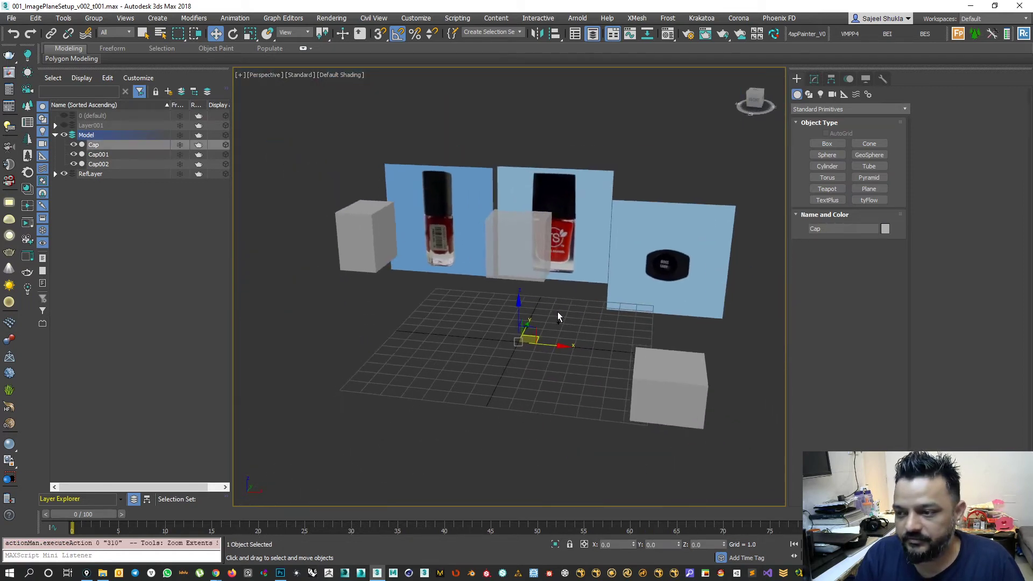
{"action": "mouse_move", "coordinate": [569, 328]}
{"action": "middle_mouse_down", "text": "alt"}
{"action": "mouse_move", "coordinate": [583, 320]}
{"action": "mouse_move", "coordinate": [554, 317]}
{"action": "middle_mouse_up", "text": "alt"}
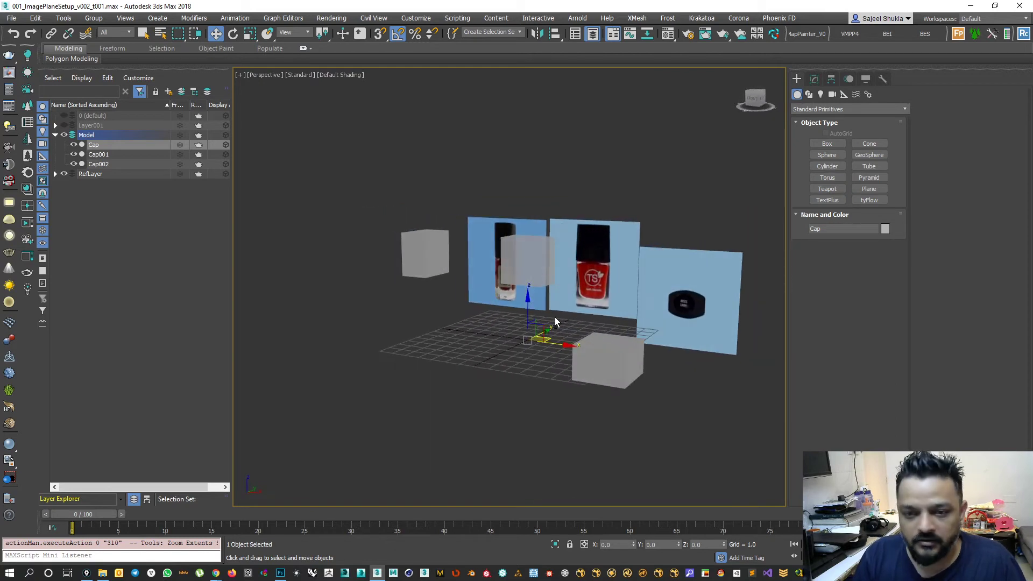
{"action": "middle_click_drag", "start_coordinate": [461, 309], "coordinate": [480, 335], "text": "alt"}
{"action": "scroll", "coordinate": [544, 253], "scroll_direction": "up", "scroll_amount": 2}
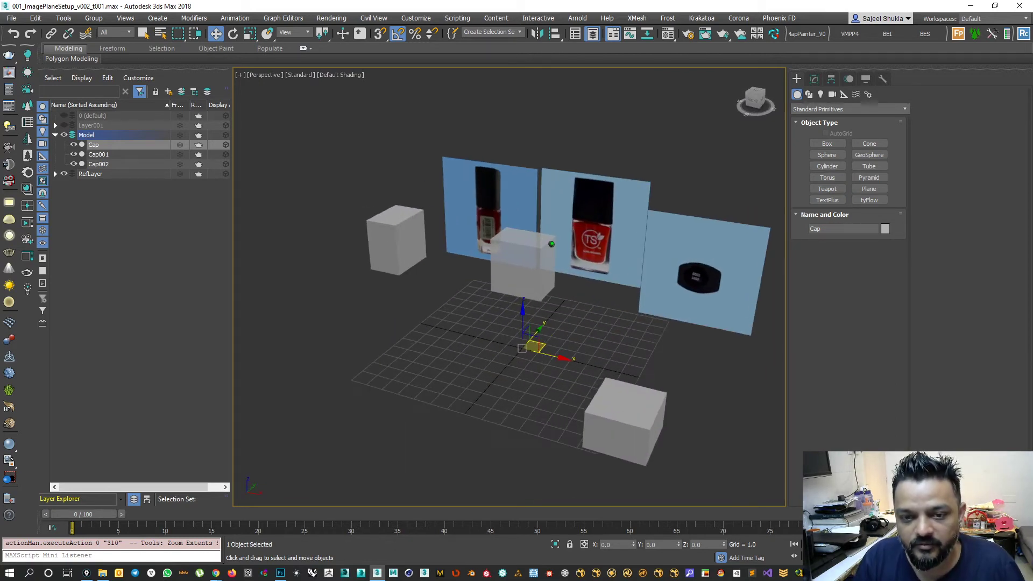
Display edged faces in the perspective view and go to the Cap's Editable Poly level below Symmetry.
{"action": "left_click", "coordinate": [498, 250]}
{"action": "scroll", "coordinate": [538, 263], "scroll_direction": "up", "scroll_amount": 3}
{"action": "key", "text": "F4"}
{"action": "middle_click_drag", "start_coordinate": [529, 288], "coordinate": [469, 240], "text": "alt"}
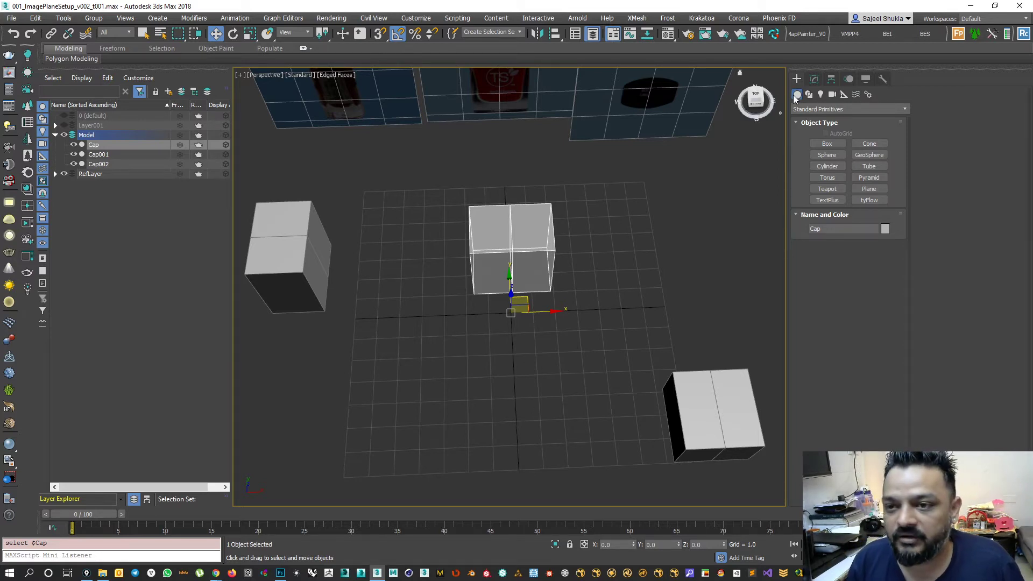
{"action": "left_click", "coordinate": [814, 79]}
{"action": "left_click", "coordinate": [823, 202]}
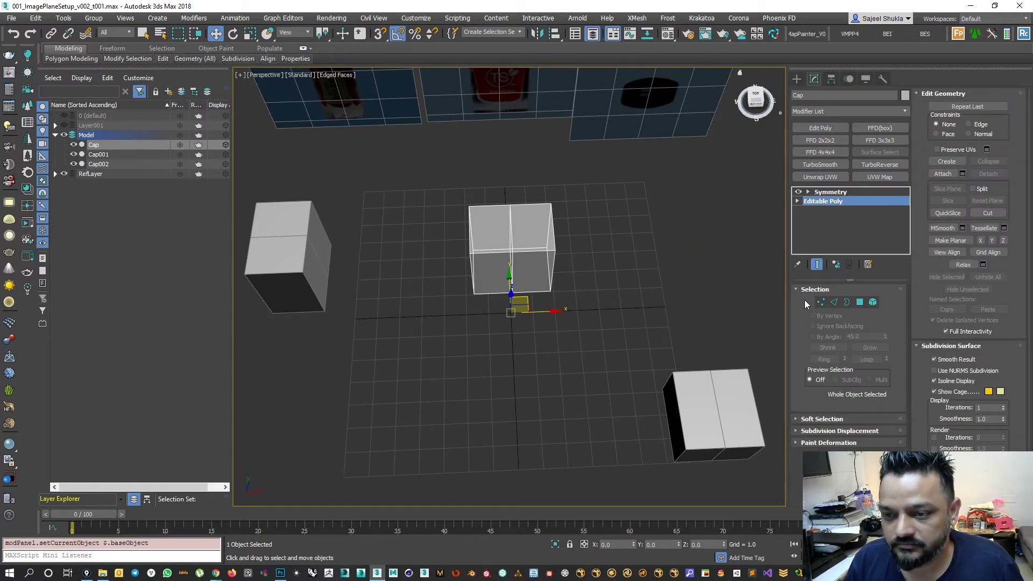
Select the half cap's four parallel depth edges and connect them with an edge loop midway along its depth.
{"action": "left_click", "coordinate": [832, 303]}
{"action": "middle_click_drag", "start_coordinate": [510, 301], "coordinate": [445, 246], "text": "alt"}
{"action": "left_click", "coordinate": [532, 251]}
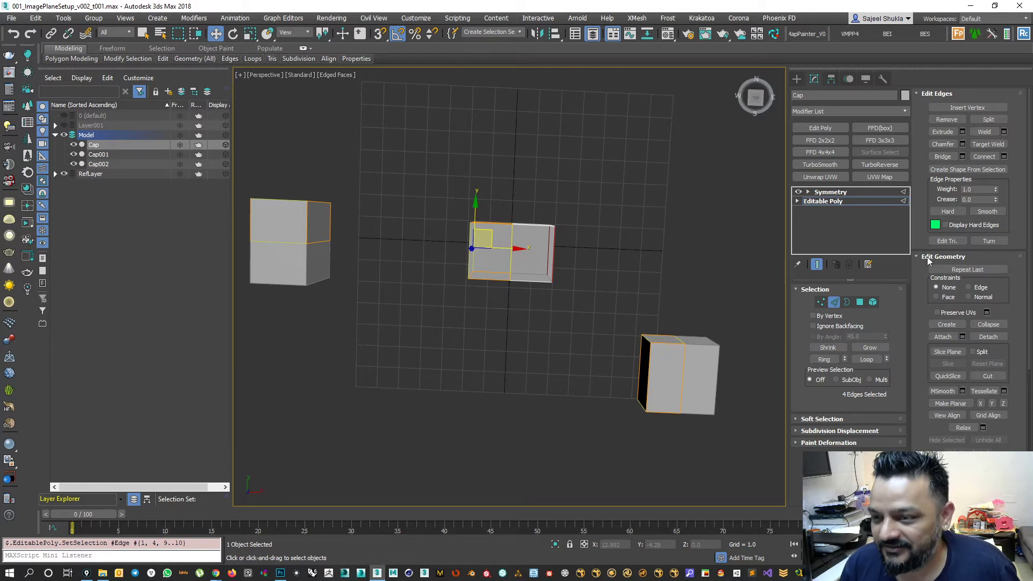
{"action": "left_click", "coordinate": [984, 156]}
{"action": "middle_click_drag", "start_coordinate": [350, 338], "coordinate": [446, 308], "text": "alt"}
Select the four polygons of the half cap on one side of the new edge loop and delete them.
{"action": "left_click", "coordinate": [860, 303]}
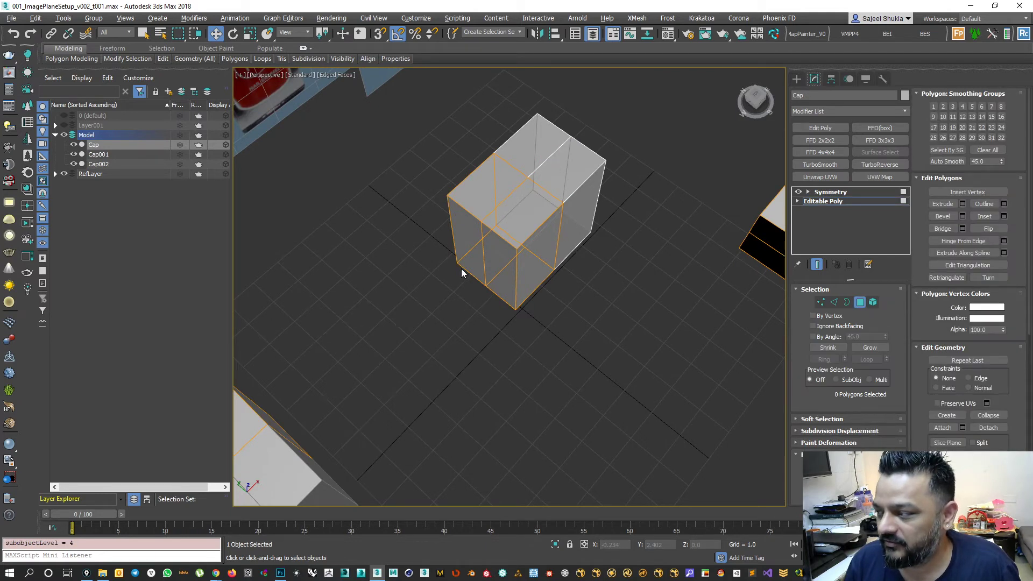
{"action": "left_click", "coordinate": [487, 179]}
{"action": "middle_click_drag", "start_coordinate": [438, 251], "coordinate": [496, 303], "text": "alt"}
{"action": "left_click", "coordinate": [468, 248], "text": "ctrl"}
{"action": "left_click", "coordinate": [498, 253], "text": "ctrl"}
{"action": "left_click", "coordinate": [491, 321], "text": "ctrl"}
{"action": "middle_click_drag", "start_coordinate": [636, 328], "coordinate": [523, 376], "text": "alt"}
{"action": "key", "text": "Delete"}
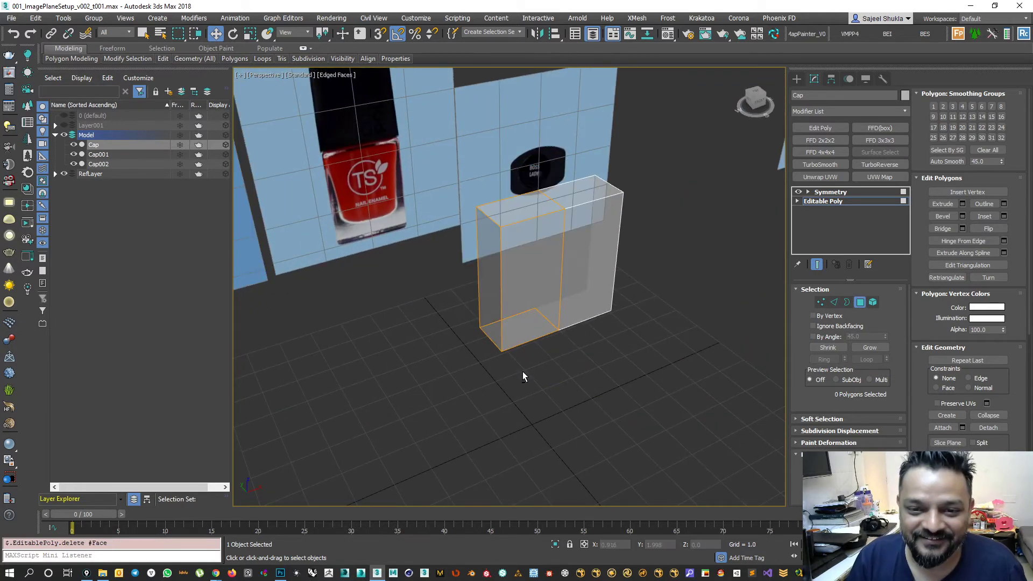
Leave the Cap's polygon editing, return to the whole Editable Poly and inspect the remaining quarter with its mirrored side.
{"action": "middle_click_drag", "start_coordinate": [652, 308], "coordinate": [795, 314], "text": "alt"}
{"action": "left_click", "coordinate": [861, 304]}
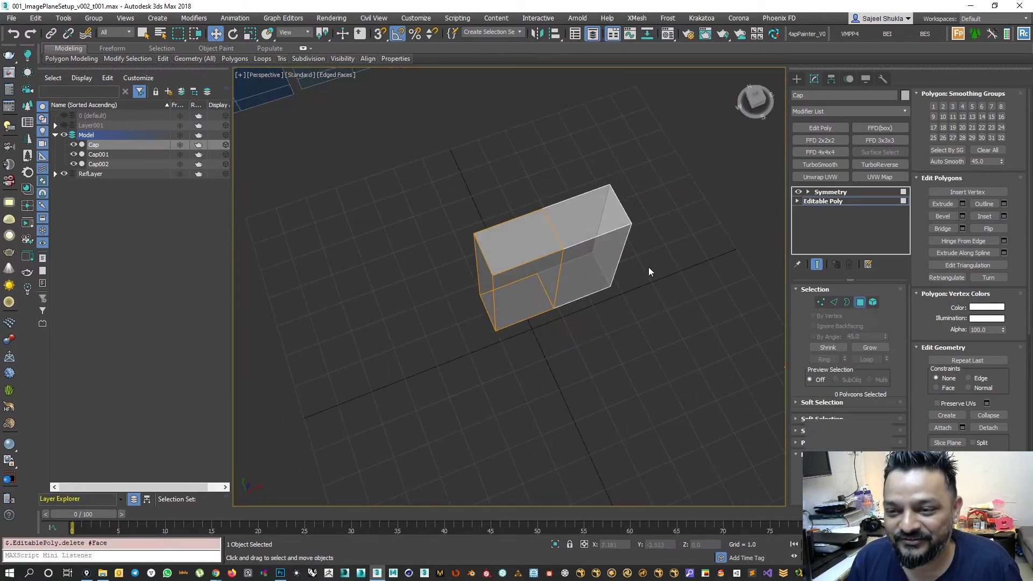
{"action": "middle_click_drag", "start_coordinate": [650, 289], "coordinate": [717, 271]}
{"action": "left_click", "coordinate": [815, 199]}
{"action": "middle_click_drag", "start_coordinate": [514, 266], "coordinate": [484, 270]}
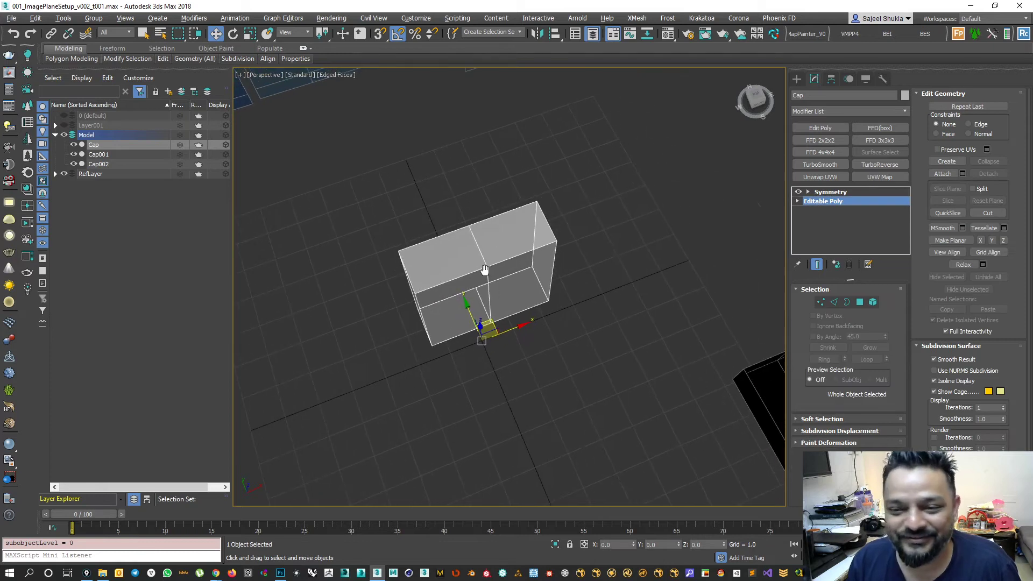
Duplicate the Cap's Symmetry modifier by copying it and pasting the copy at the top of the modifier stack.
{"action": "left_click", "coordinate": [830, 192]}
{"action": "right_click", "coordinate": [823, 194]}
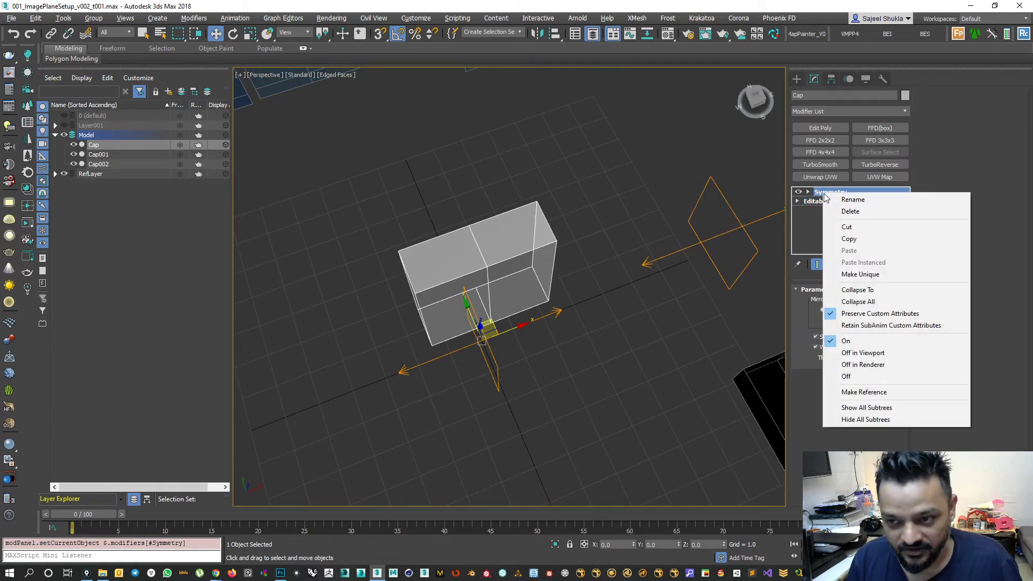
{"action": "left_click", "coordinate": [832, 237]}
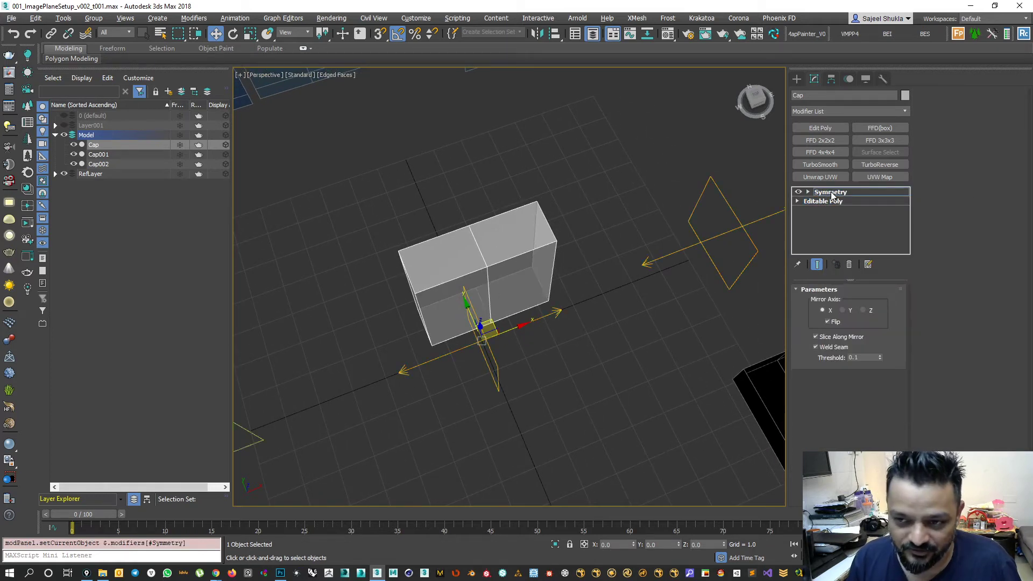
{"action": "right_click", "coordinate": [831, 193]}
{"action": "left_click", "coordinate": [846, 237]}
{"action": "right_click", "coordinate": [832, 192]}
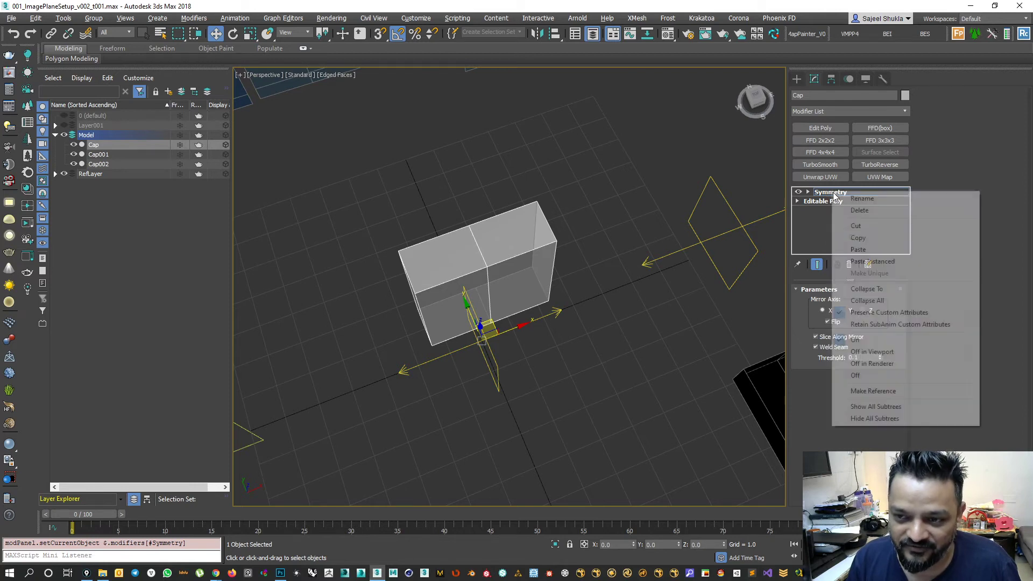
{"action": "left_click", "coordinate": [859, 253]}
Set the mirror axis of the upper Symmetry modifier to Y.
{"action": "middle_click_drag", "start_coordinate": [473, 279], "coordinate": [502, 332], "text": "alt"}
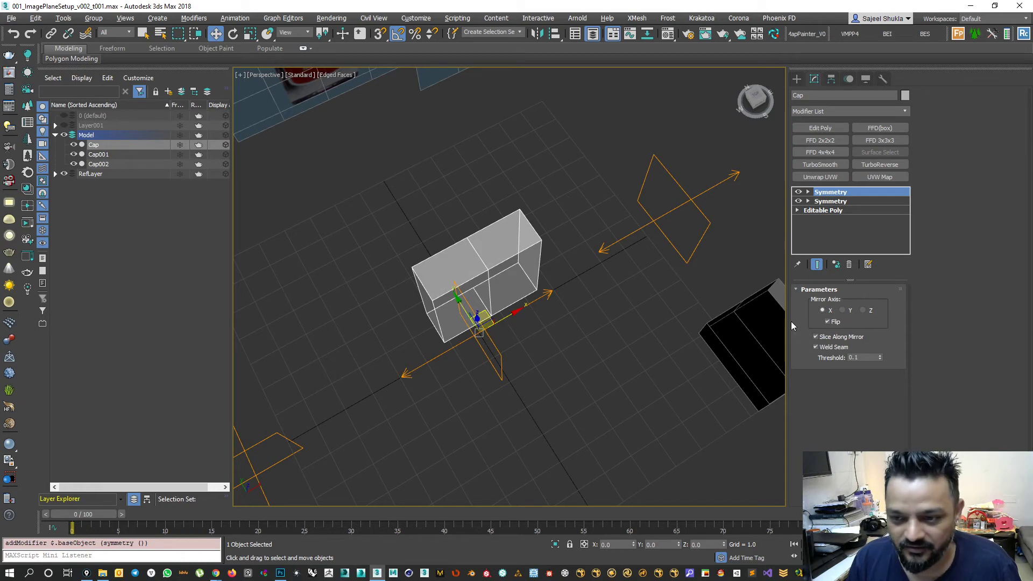
{"action": "middle_click_drag", "start_coordinate": [341, 156], "coordinate": [429, 343], "text": "alt"}
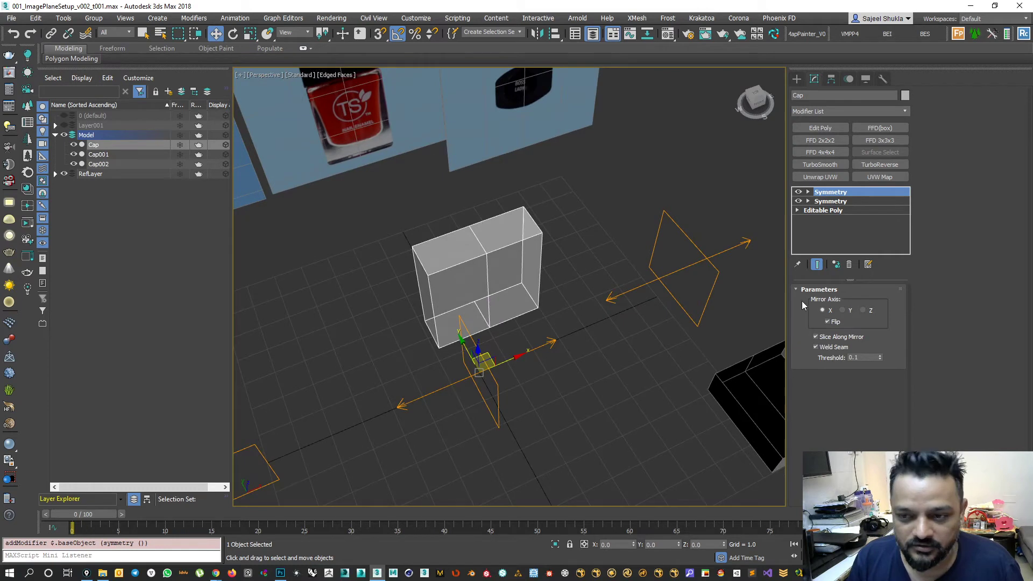
{"action": "left_click", "coordinate": [843, 310]}
{"action": "middle_click_drag", "start_coordinate": [442, 322], "coordinate": [508, 271], "text": "alt"}
Return to the Cap's Editable Poly level, toggle the end-result display off and on, and inspect the mirrored box.
{"action": "left_click", "coordinate": [817, 264]}
{"action": "left_click", "coordinate": [823, 210]}
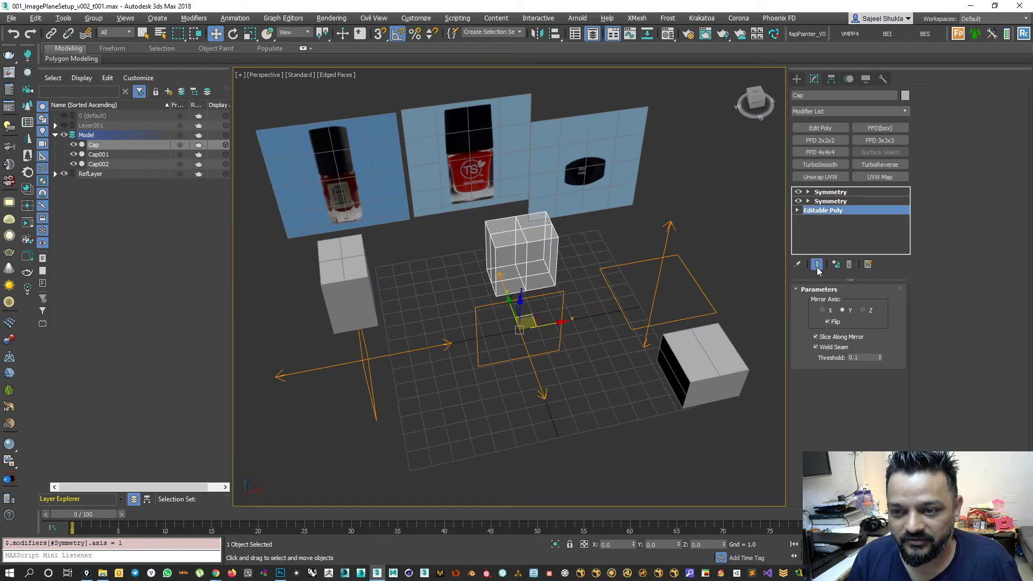
{"action": "left_click", "coordinate": [816, 265]}
{"action": "left_click", "coordinate": [816, 264]}
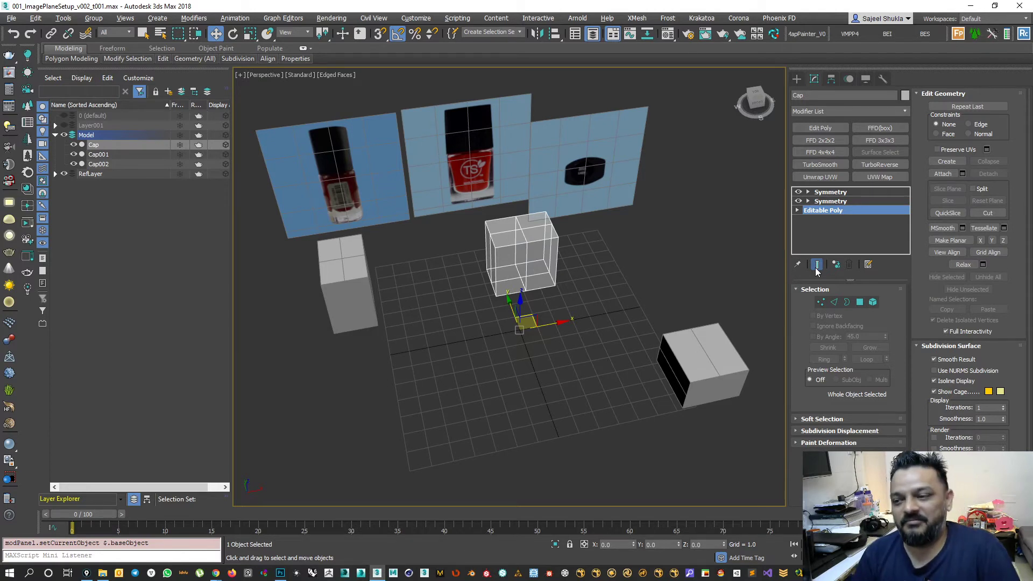
{"action": "middle_click_drag", "start_coordinate": [554, 291], "coordinate": [545, 263], "text": "alt"}
{"action": "scroll", "coordinate": [536, 319], "scroll_direction": "up", "scroll_amount": 3}
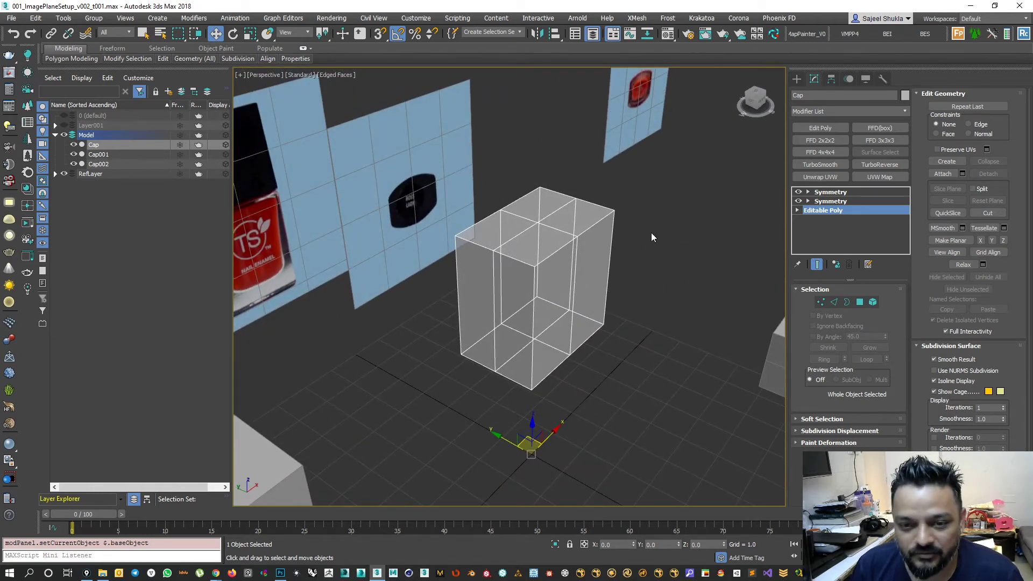
{"action": "middle_click_drag", "start_coordinate": [580, 315], "coordinate": [544, 322], "text": "alt"}
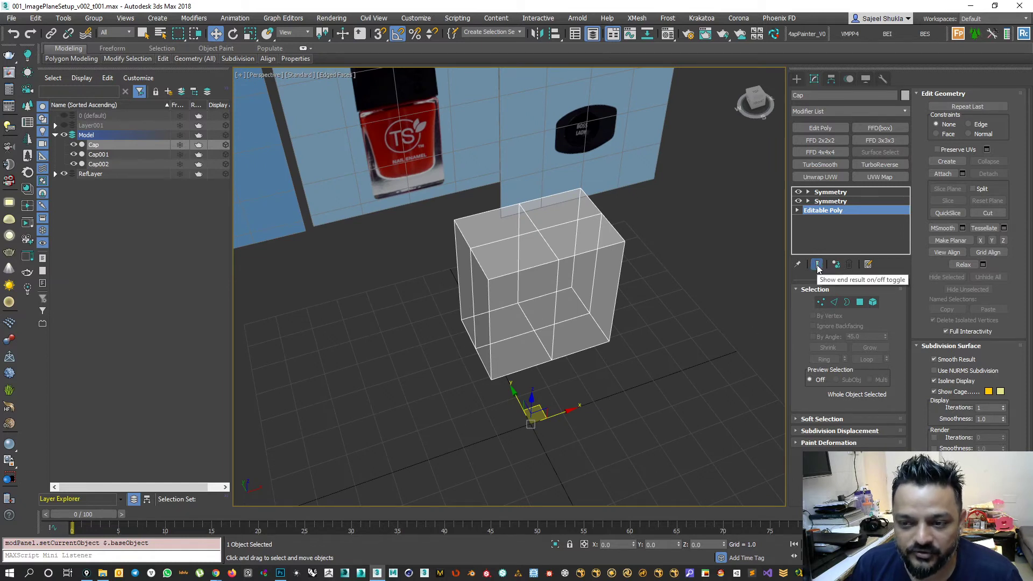
Open the keyboard shortcut settings of Customize User Interface.
{"action": "key", "text": "grave"}
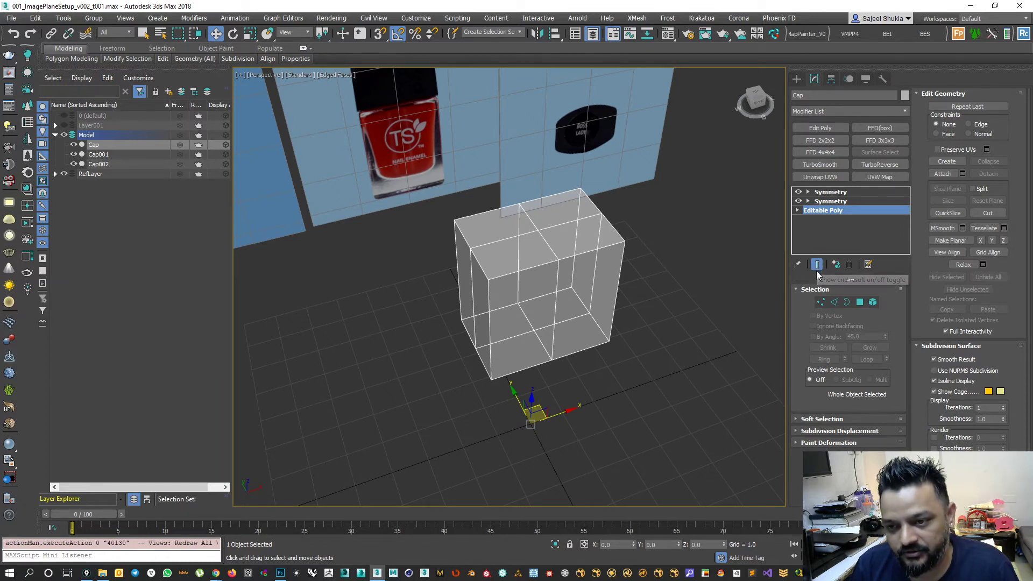
{"action": "left_click", "coordinate": [414, 20]}
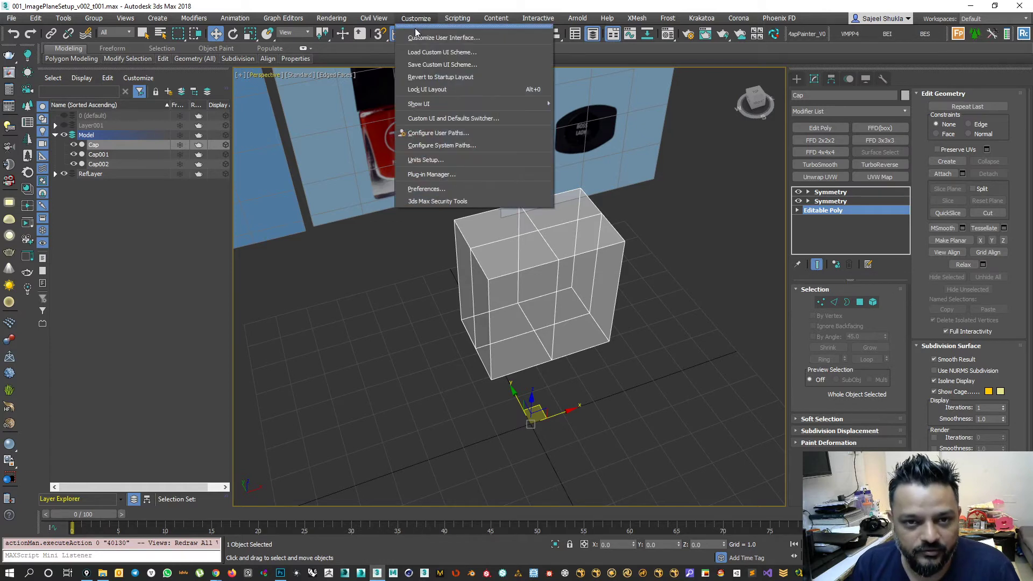
{"action": "left_click", "coordinate": [554, 251]}
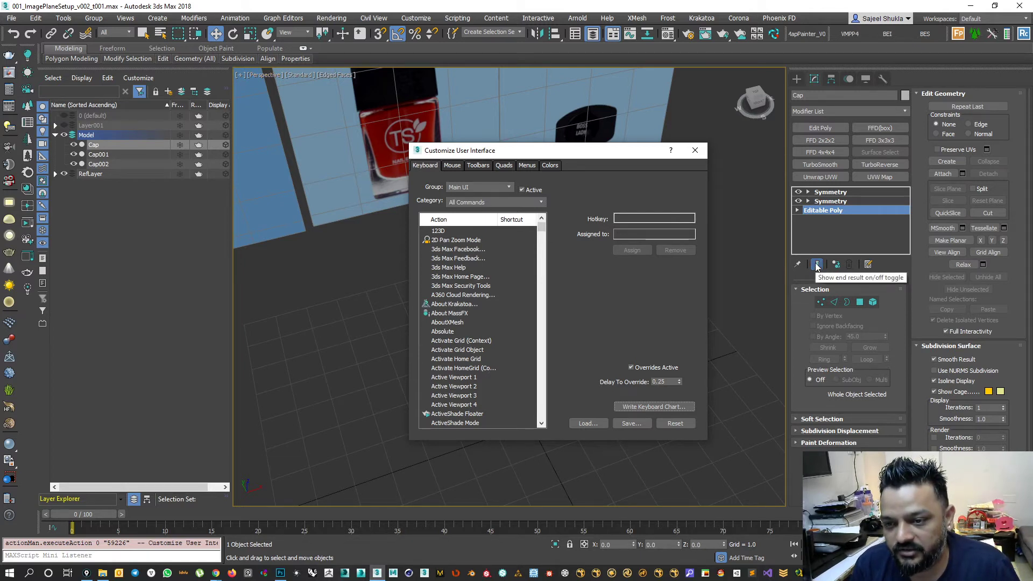
Search the shortcut command list for the end-result toggle among the entries starting with S and E.
{"action": "left_click", "coordinate": [460, 283]}
{"action": "key", "text": "s"}
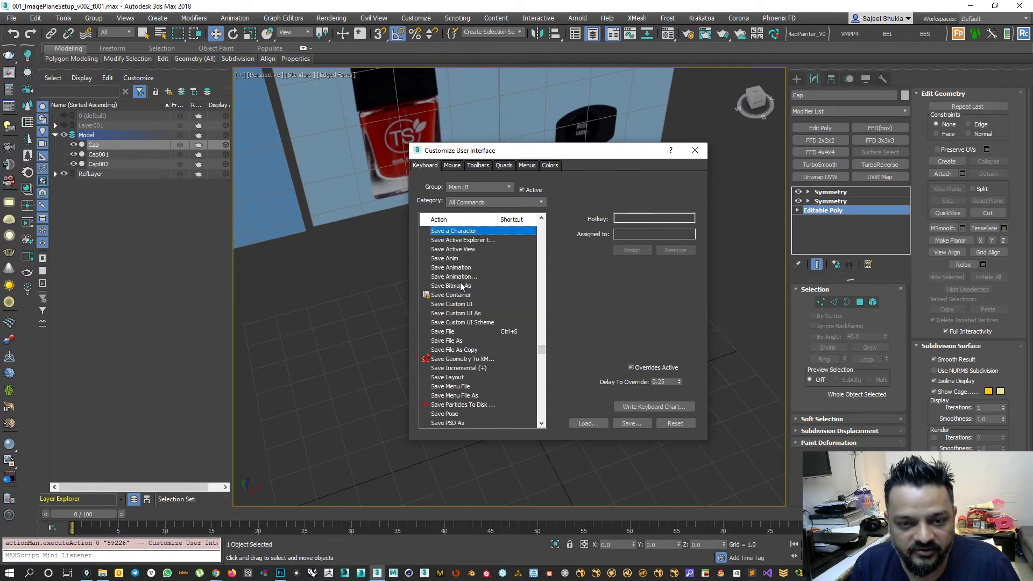
{"action": "key", "text": "w"}
{"action": "key", "text": "y"}
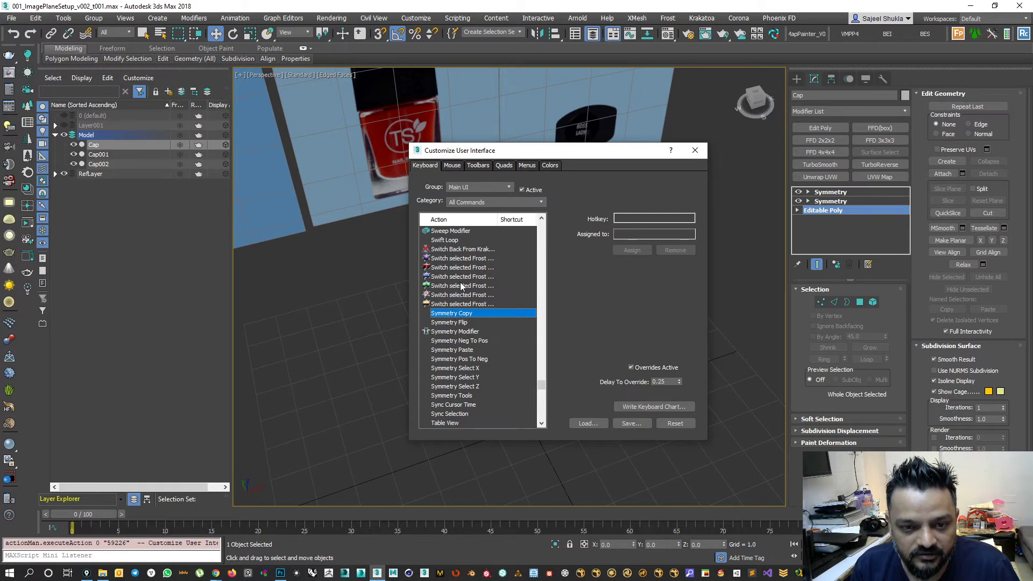
{"action": "scroll", "coordinate": [460, 282], "scroll_direction": "up", "scroll_amount": 1}
{"action": "scroll", "coordinate": [460, 282], "scroll_direction": "up", "scroll_amount": 3}
{"action": "key", "text": "e"}
{"action": "key", "text": "e"}
{"action": "key", "text": "e"}
{"action": "key", "text": "e"}
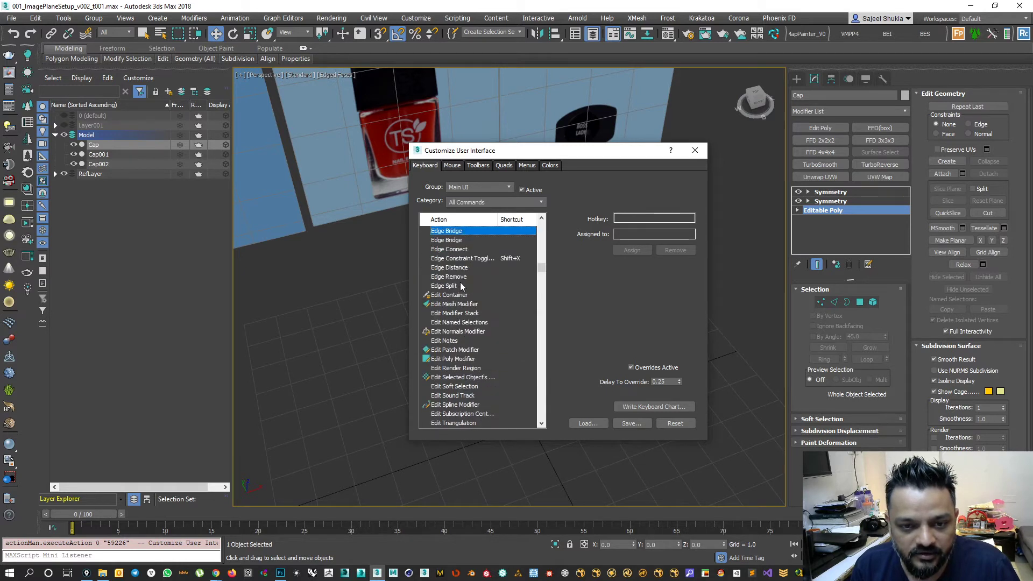
{"action": "key", "text": "e"}
{"action": "key", "text": "e"}
{"action": "key", "text": "e"}
{"action": "key", "text": "e"}
{"action": "key", "text": "e"}
{"action": "key", "text": "e"}
{"action": "key", "text": "e"}
{"action": "key", "text": "e"}
{"action": "key", "text": "e"}
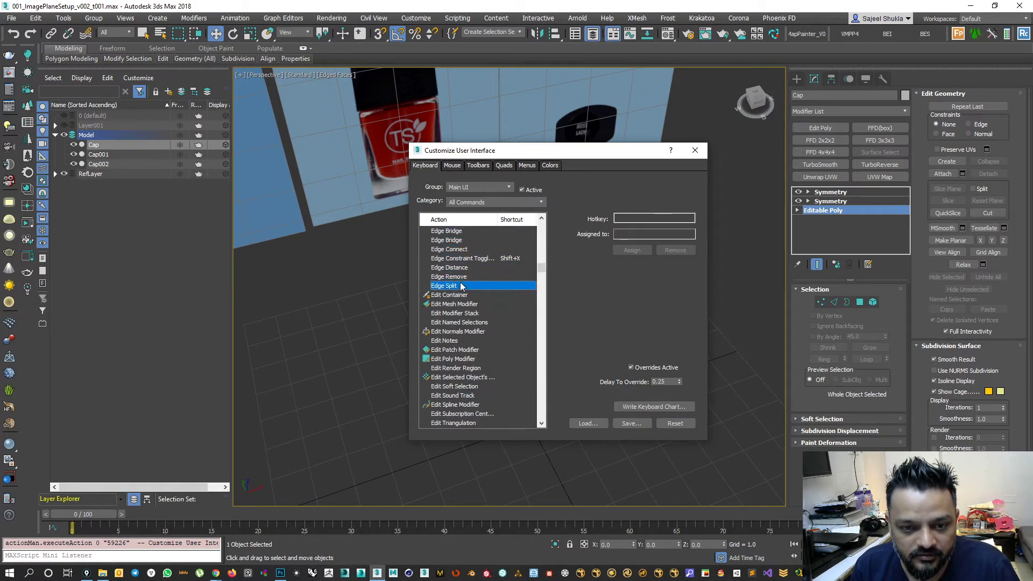
{"action": "key", "text": "e"}
{"action": "key", "text": "e"}
{"action": "key", "text": "g"}
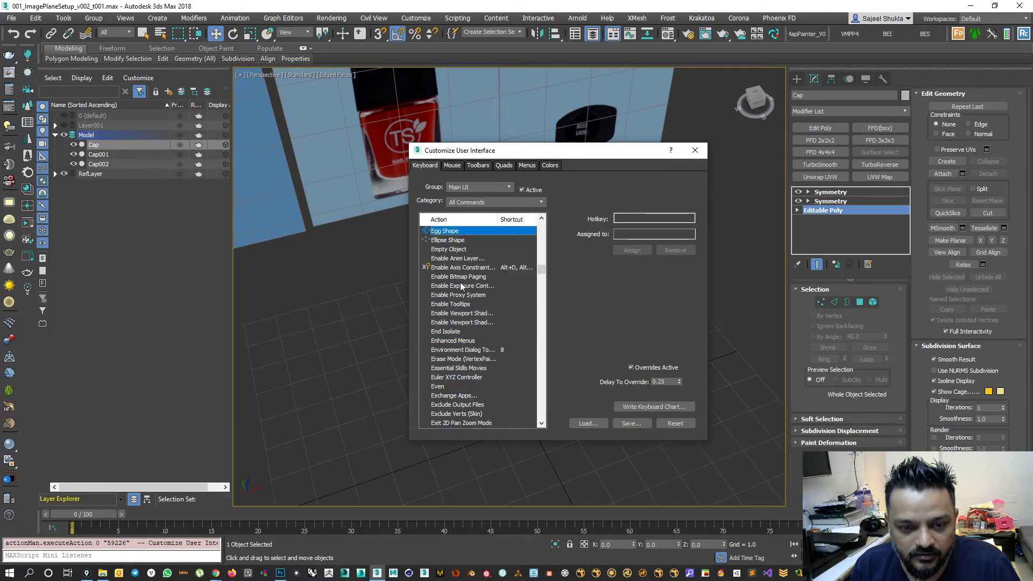
{"action": "left_click", "coordinate": [474, 201]}
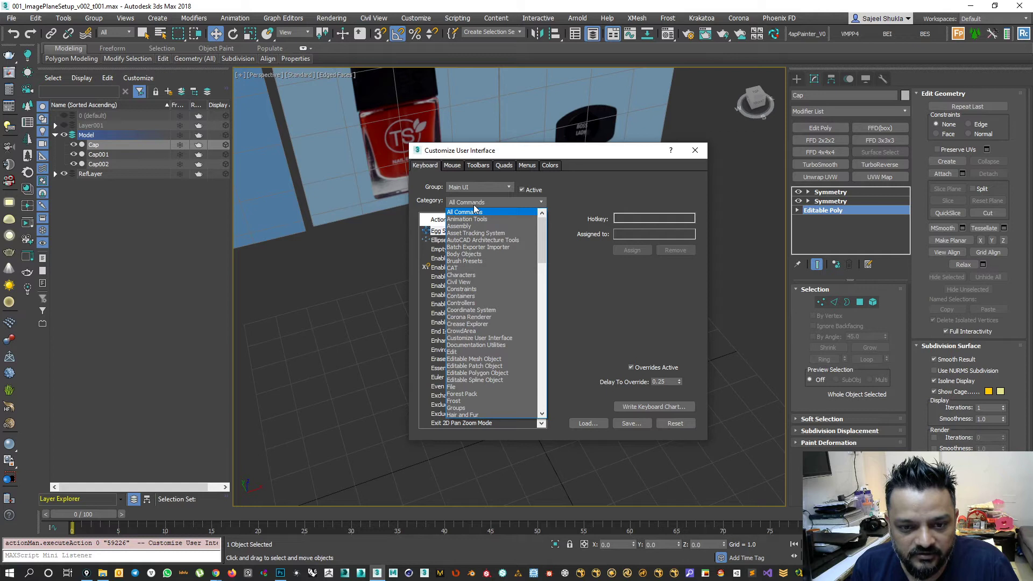
{"action": "left_click", "coordinate": [473, 206]}
{"action": "key", "text": "e"}
{"action": "left_click", "coordinate": [468, 258]}
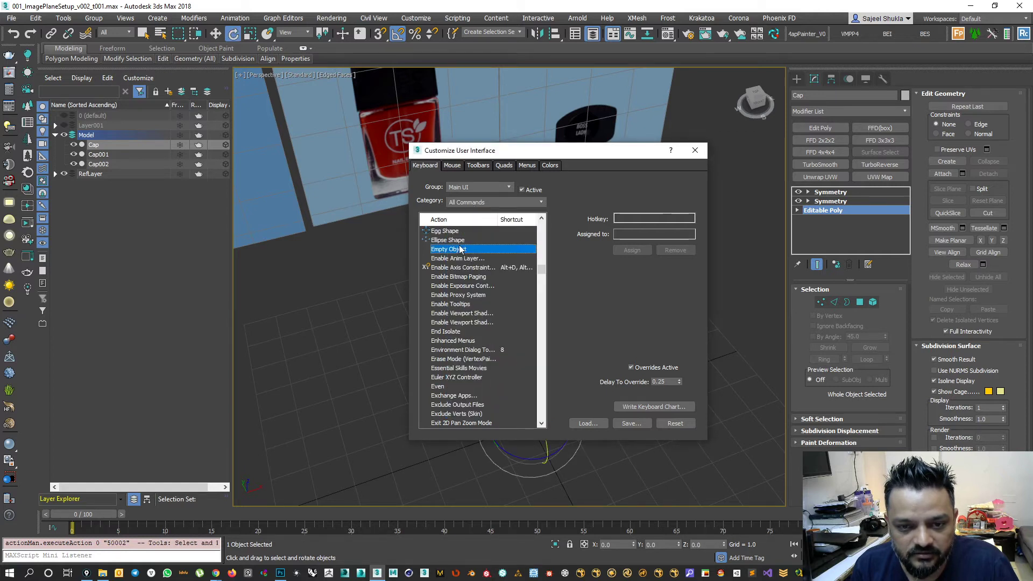
{"action": "key", "text": "s"}
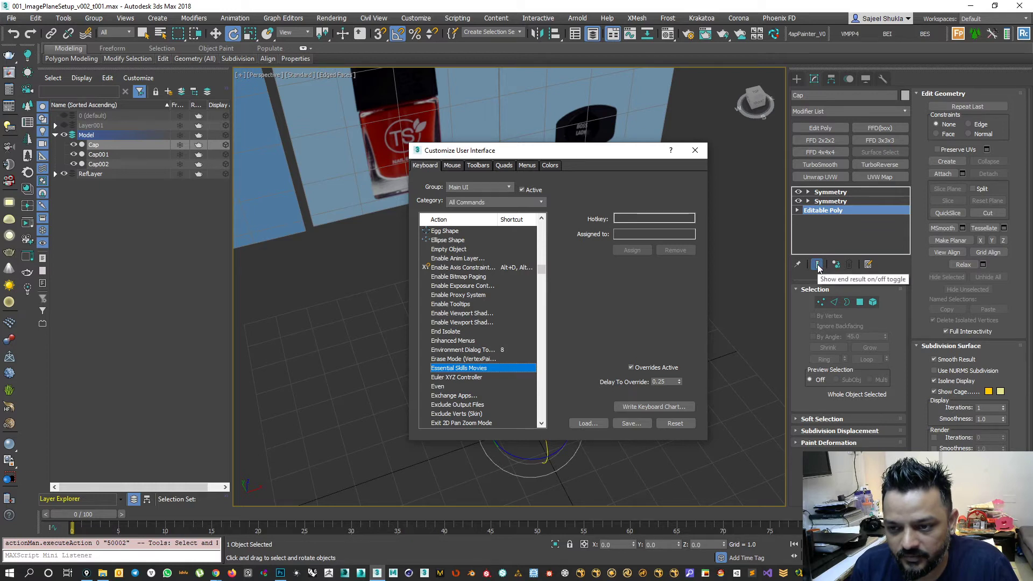
Find the Show End Result entries in the shortcut command list and select the first one.
{"action": "left_click", "coordinate": [466, 340]}
{"action": "key", "text": "s"}
{"action": "key", "text": "Down"}
{"action": "key", "text": "Down"}
{"action": "key", "text": "Down"}
{"action": "key", "text": "Down"}
{"action": "key", "text": "Down"}
{"action": "key", "text": "Down"}
{"action": "key", "text": "Down"}
{"action": "key", "text": "Down"}
{"action": "key", "text": "Down"}
{"action": "key", "text": "Down"}
{"action": "key", "text": "Down"}
{"action": "key", "text": "Down"}
{"action": "key", "text": "Down"}
{"action": "key", "text": "Down"}
{"action": "key", "text": "Down"}
{"action": "key", "text": "Down"}
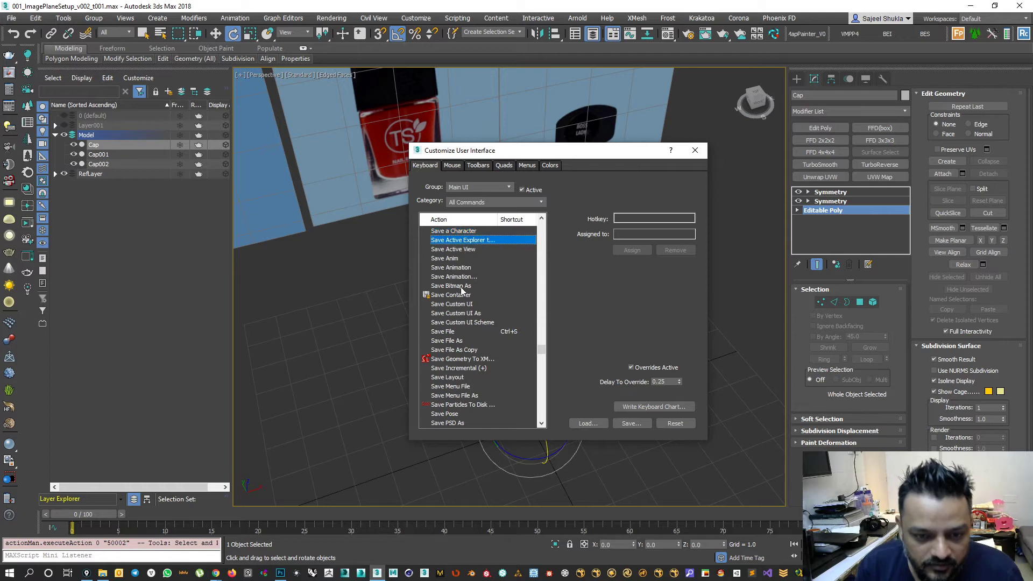
{"action": "key", "text": "Down"}
{"action": "key", "text": "Down"}
{"action": "key", "text": "Down"}
{"action": "key", "text": "Down"}
{"action": "key", "text": "s"}
{"action": "key", "text": "h"}
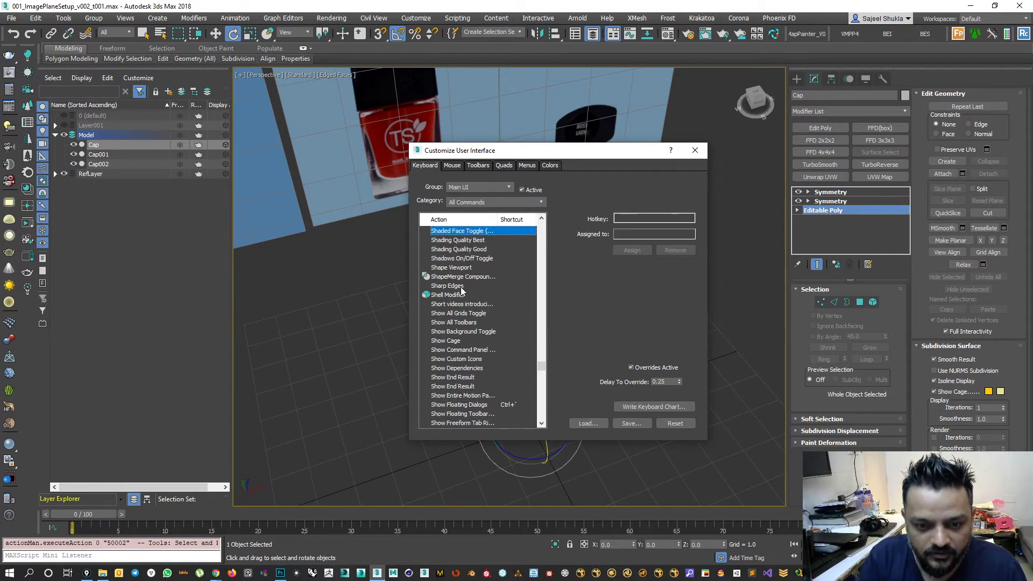
{"action": "key", "text": "Down"}
{"action": "key", "text": "Down"}
{"action": "key", "text": "Down"}
{"action": "key", "text": "Down"}
{"action": "key", "text": "Down"}
{"action": "key", "text": "Down"}
{"action": "key", "text": "Down"}
{"action": "key", "text": "Down"}
{"action": "key", "text": "Down"}
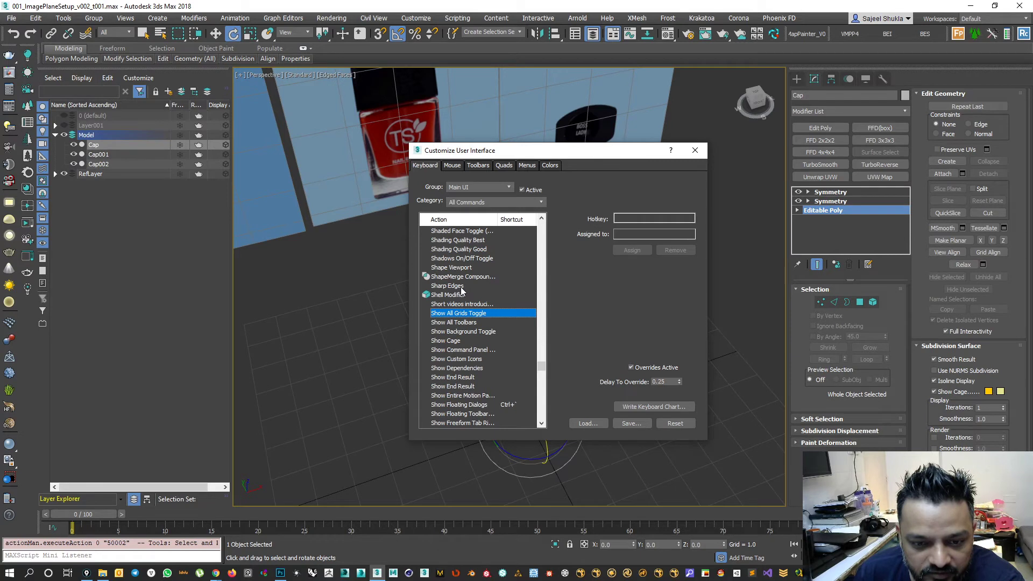
{"action": "key", "text": "Down"}
{"action": "key", "text": "Down"}
{"action": "key", "text": "Down"}
{"action": "key", "text": "Down"}
{"action": "key", "text": "Down"}
{"action": "key", "text": "Down"}
{"action": "key", "text": "Down"}
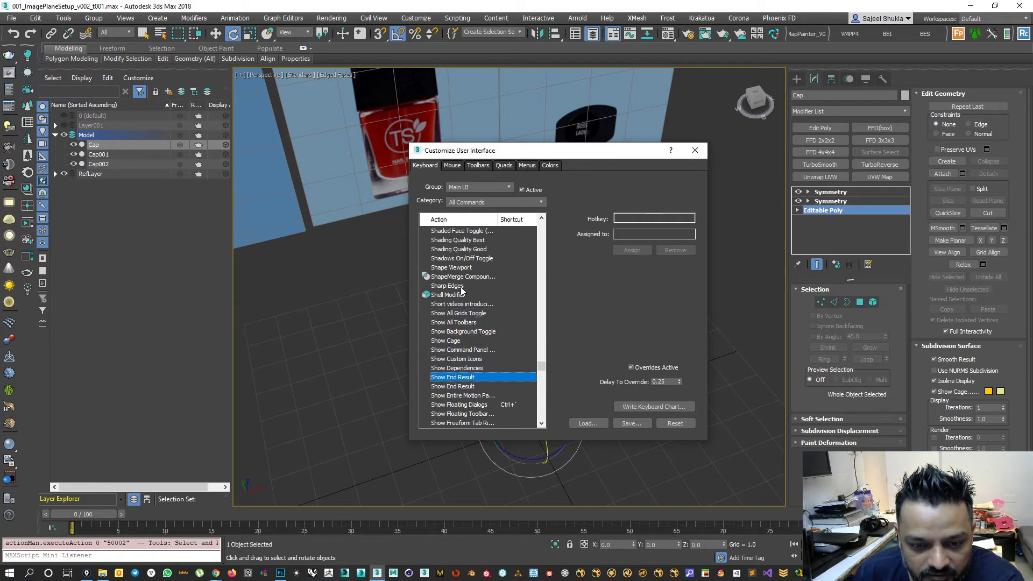
{"action": "key", "text": "Down"}
{"action": "key", "text": "Up"}
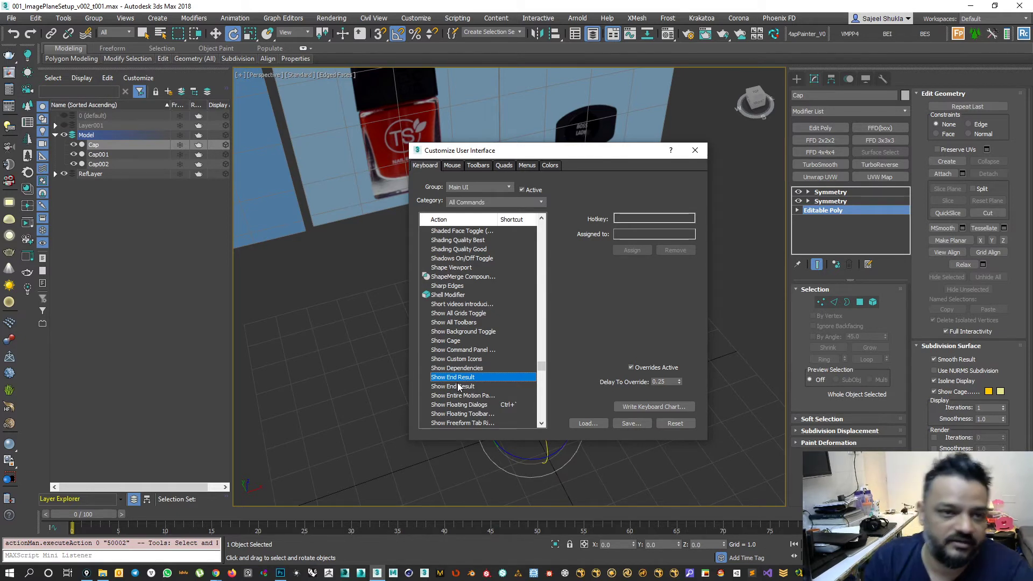
Expand the Modeling ribbon to its full set of tools and shift the Customize User Interface dialog slightly aside.
{"action": "left_click", "coordinate": [303, 48]}
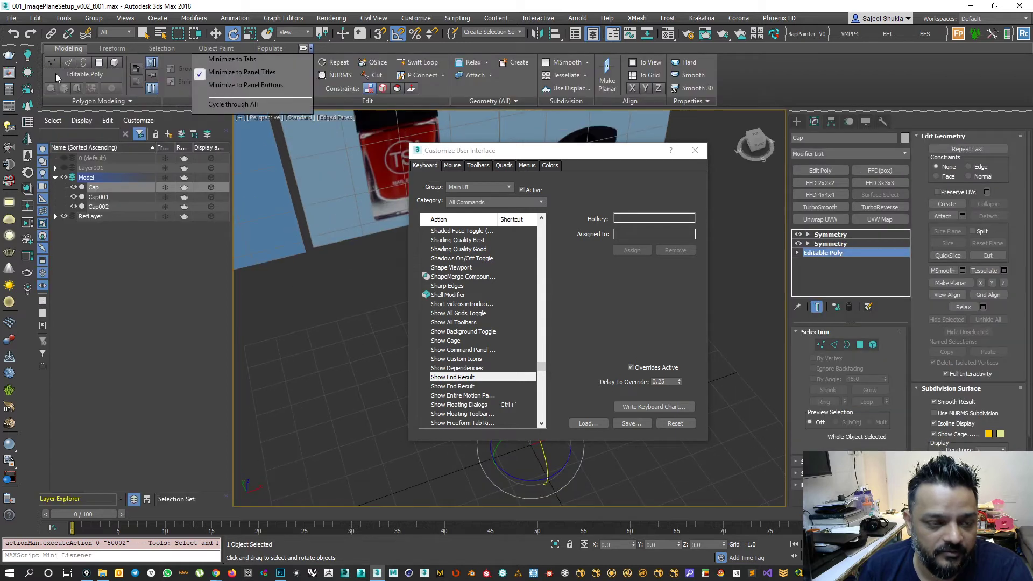
{"action": "left_click", "coordinate": [216, 75]}
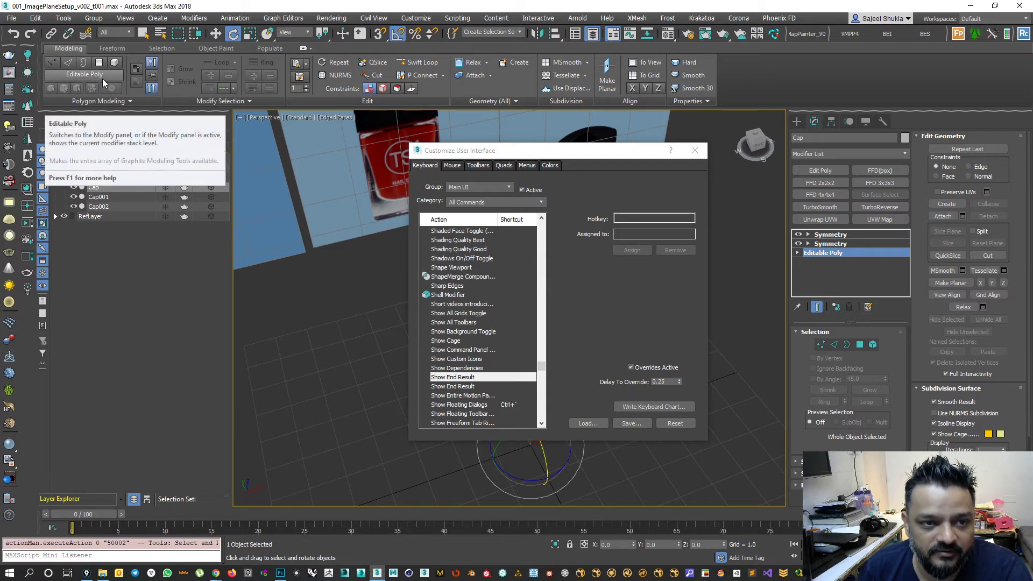
{"action": "left_click_drag", "start_coordinate": [447, 154], "coordinate": [476, 152]}
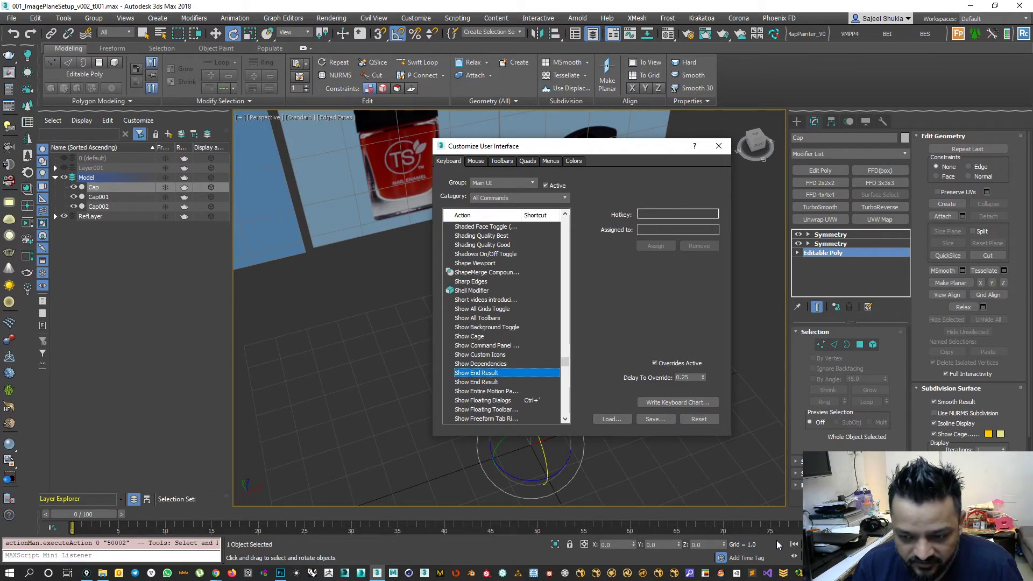
{"action": "left_click", "coordinate": [812, 576]}
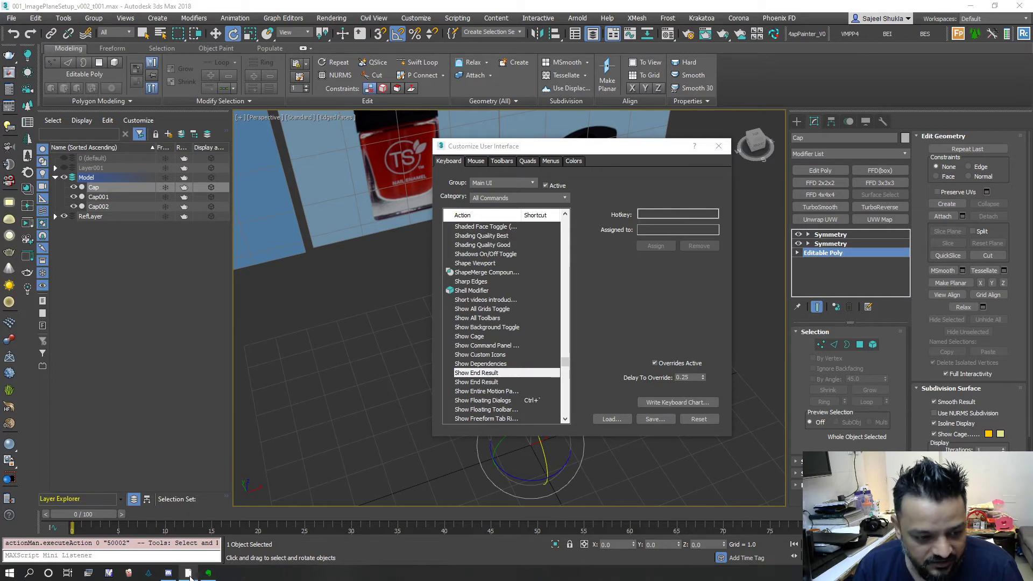
{"action": "mouse_move", "coordinate": [191, 577]}
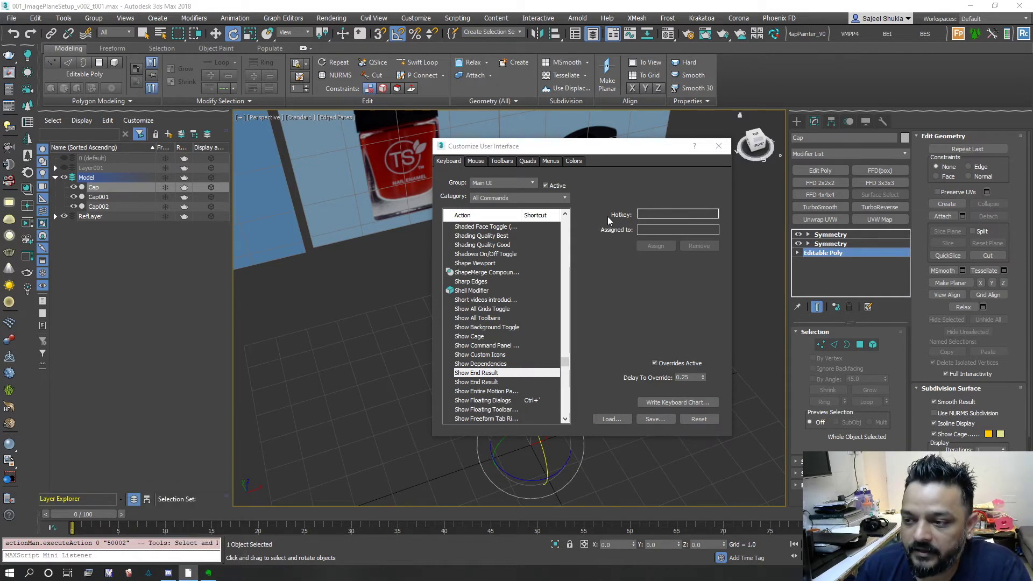
{"action": "left_click_drag", "start_coordinate": [639, 148], "coordinate": [654, 147]}
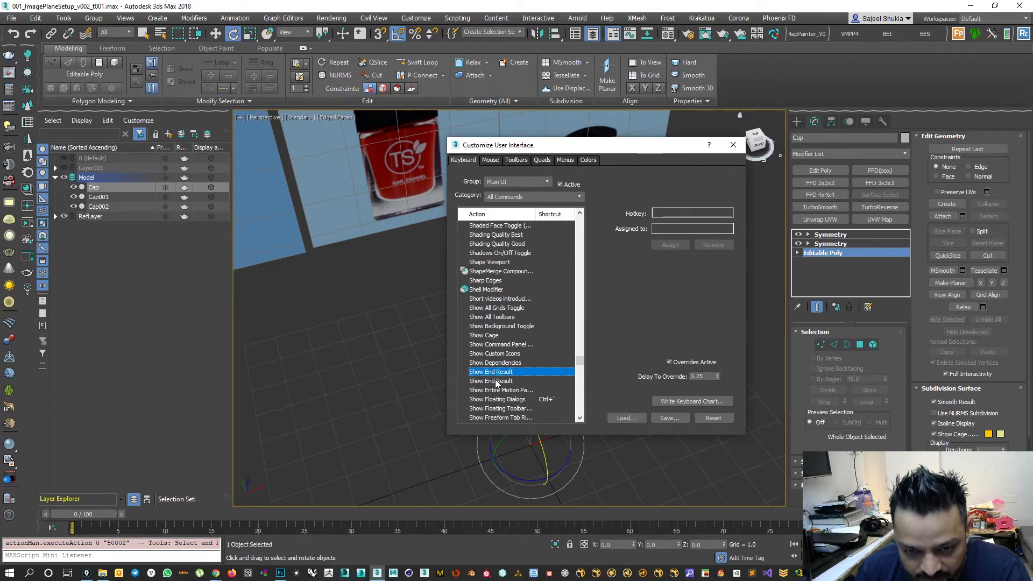
Assign the hotkey Shift+` to the second Show End Result entry in the keyboard shortcut list.
{"action": "left_click", "coordinate": [495, 380]}
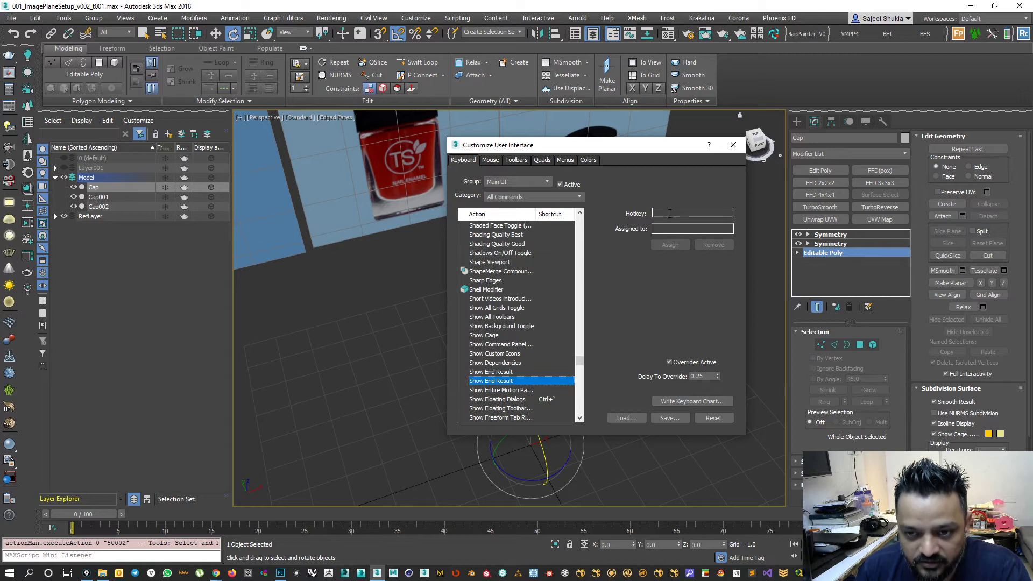
{"action": "left_click", "coordinate": [670, 213]}
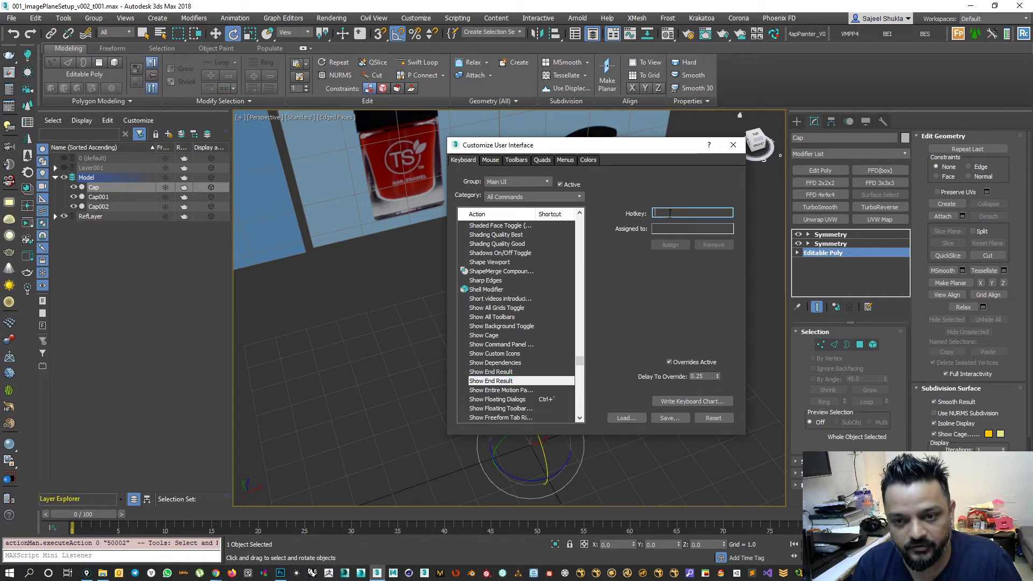
{"action": "key", "text": "grave"}
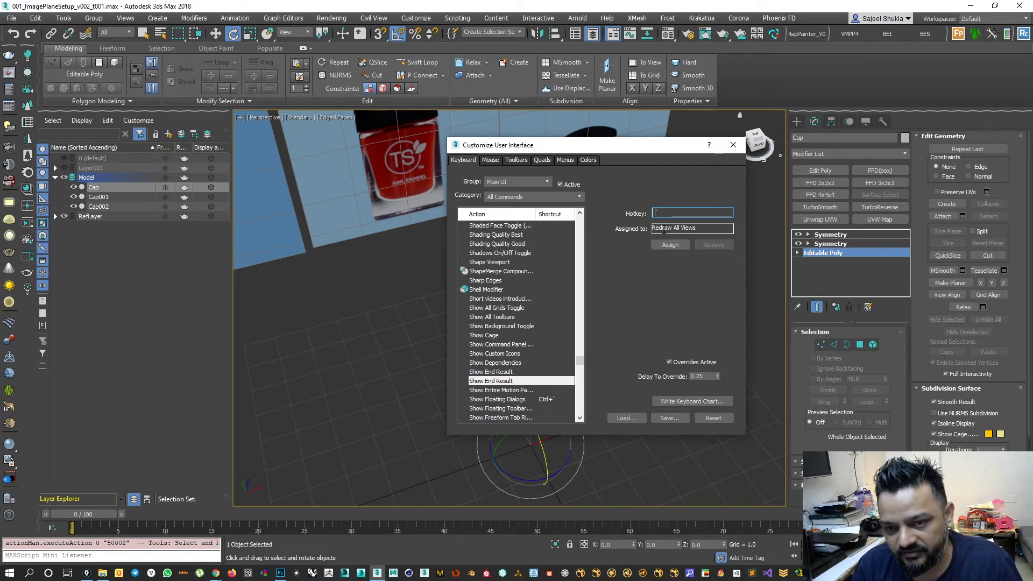
{"action": "key", "text": "shift+grave"}
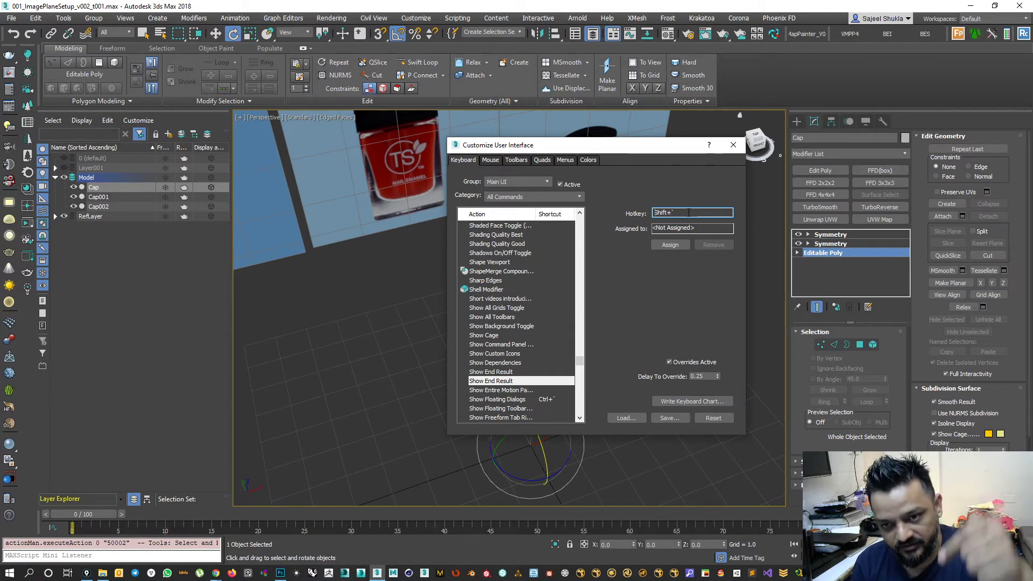
{"action": "left_click_drag", "start_coordinate": [672, 212], "coordinate": [684, 213]}
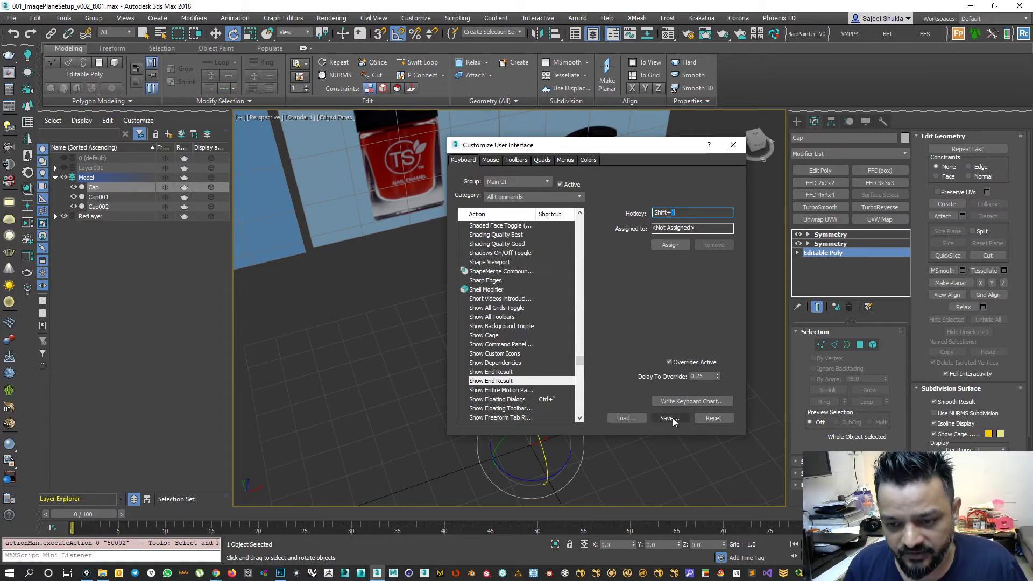
{"action": "left_click", "coordinate": [669, 247]}
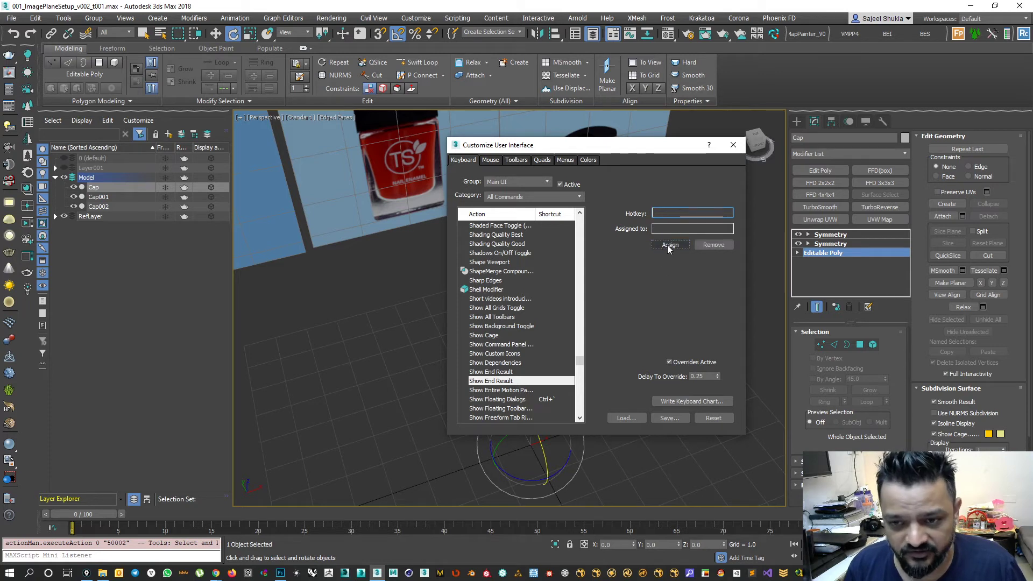
Move the Customize User Interface dialog off the cap model, and reselect the cap in the perspective viewport.
{"action": "left_click_drag", "start_coordinate": [590, 150], "coordinate": [320, 251]}
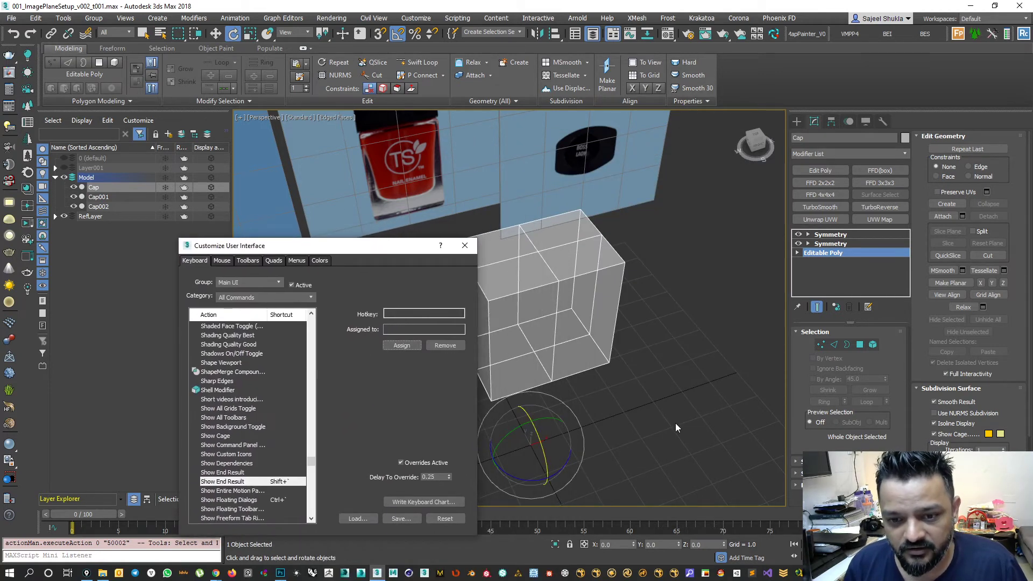
{"action": "left_click", "coordinate": [679, 420]}
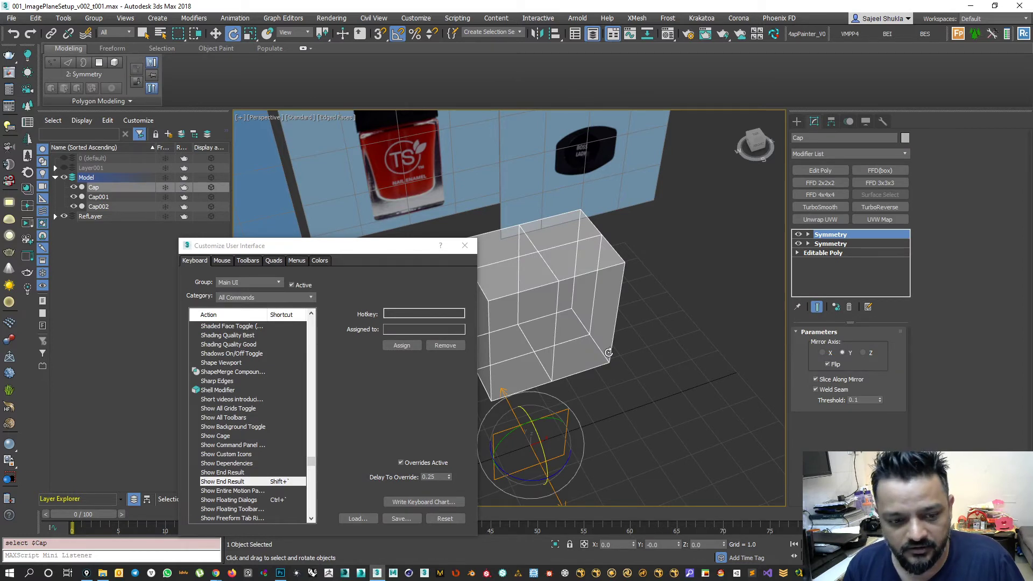
{"action": "left_click", "coordinate": [636, 366]}
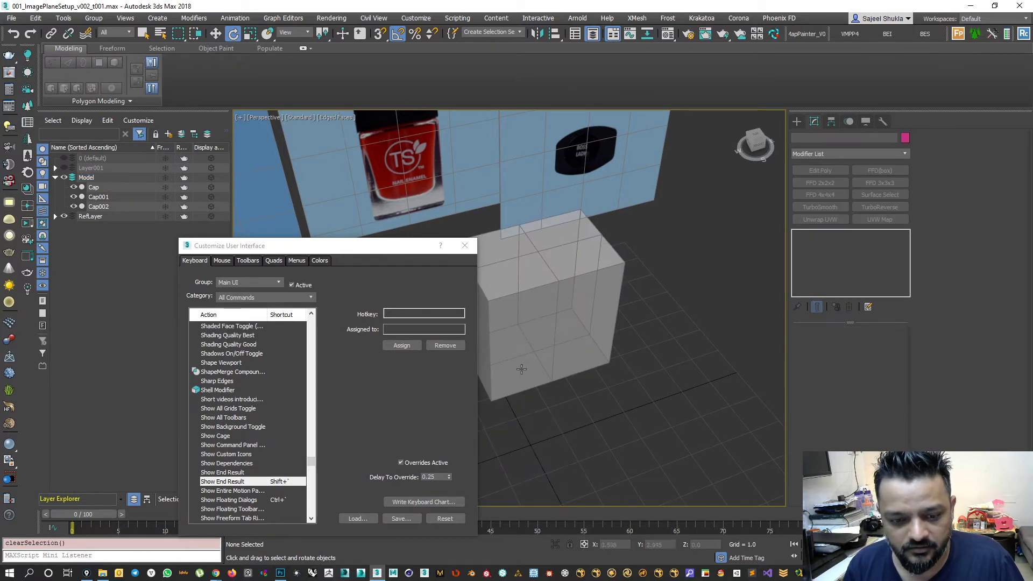
{"action": "left_click", "coordinate": [559, 351]}
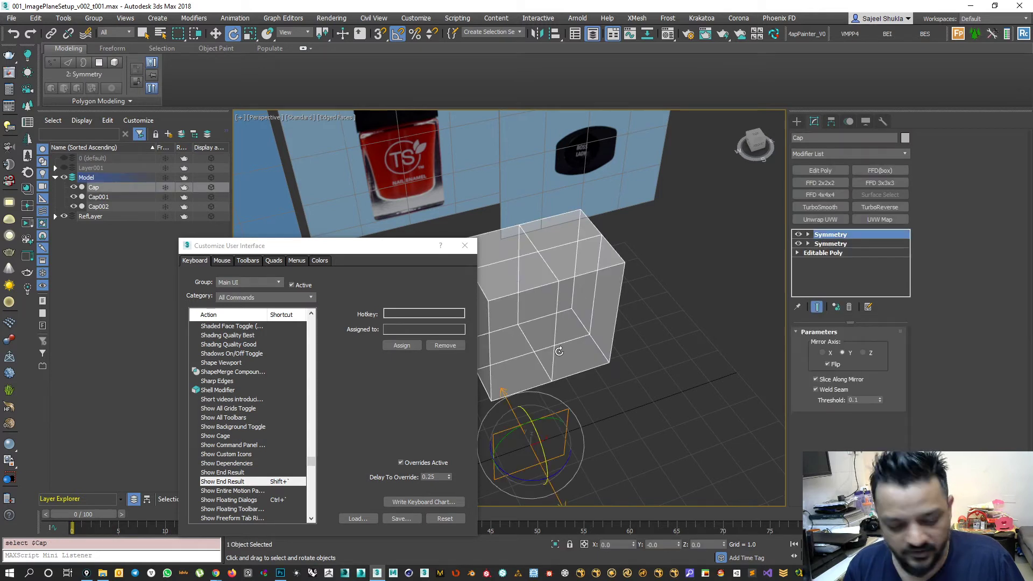
Reassign the hotkey Shift+` to the first Show End Result entry.
{"action": "left_click", "coordinate": [245, 473]}
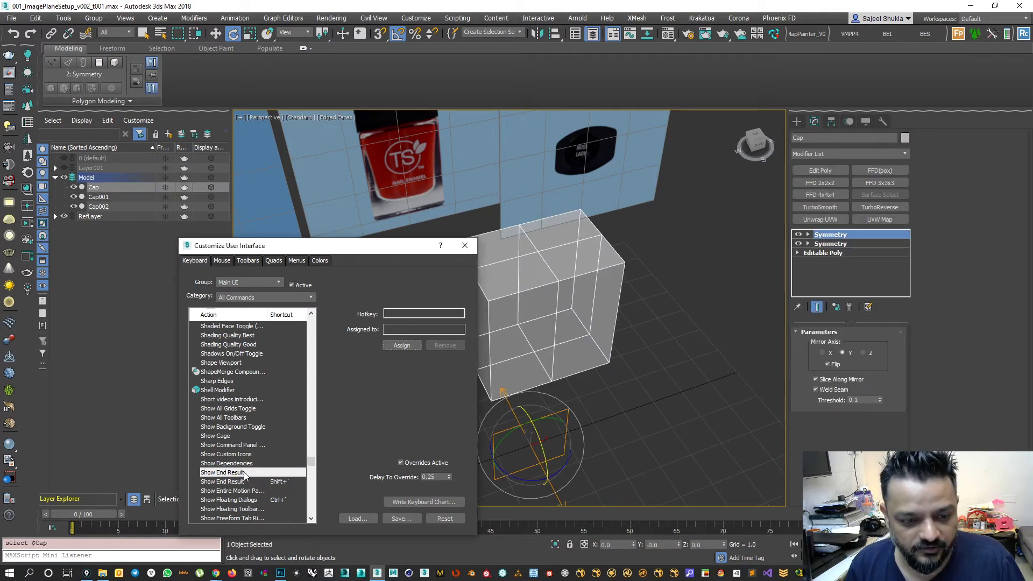
{"action": "left_click", "coordinate": [409, 314]}
{"action": "key", "text": "shift+grave"}
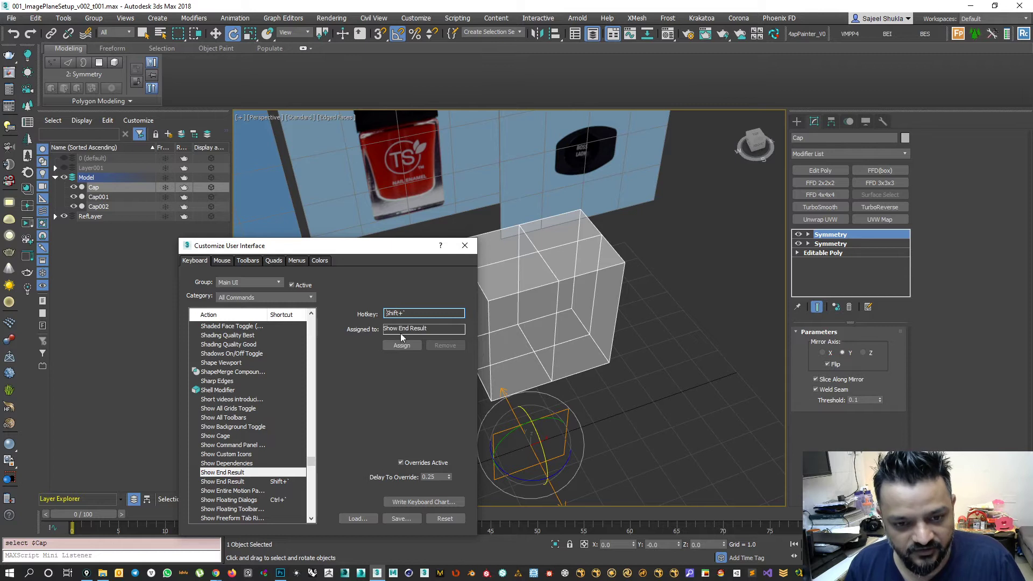
{"action": "left_click", "coordinate": [401, 346]}
Reselect the cap and check its end-result display at the Editable Poly level, in and out of vertex editing.
{"action": "left_click", "coordinate": [631, 391]}
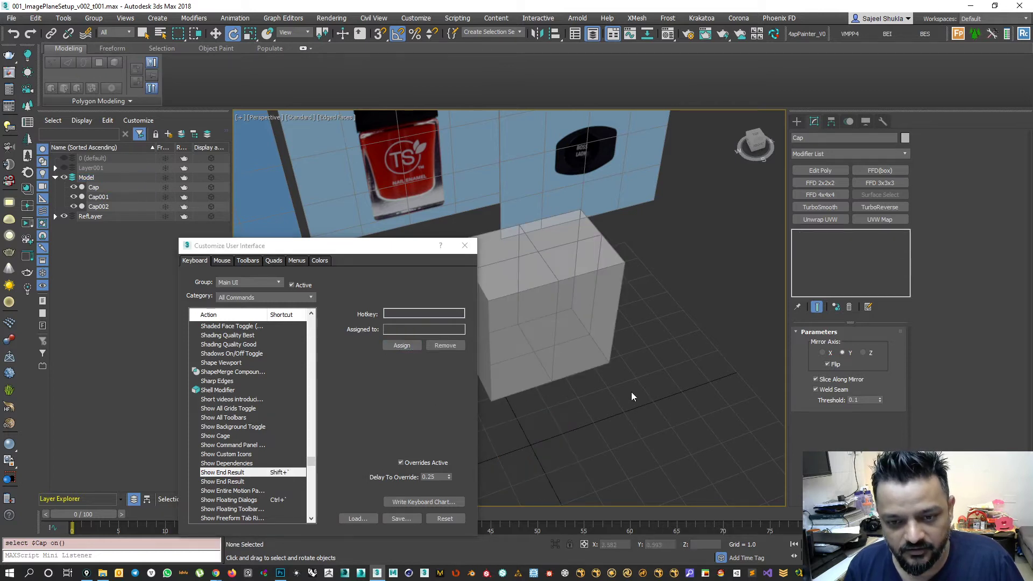
{"action": "left_click", "coordinate": [495, 341]}
{"action": "left_click", "coordinate": [828, 253]}
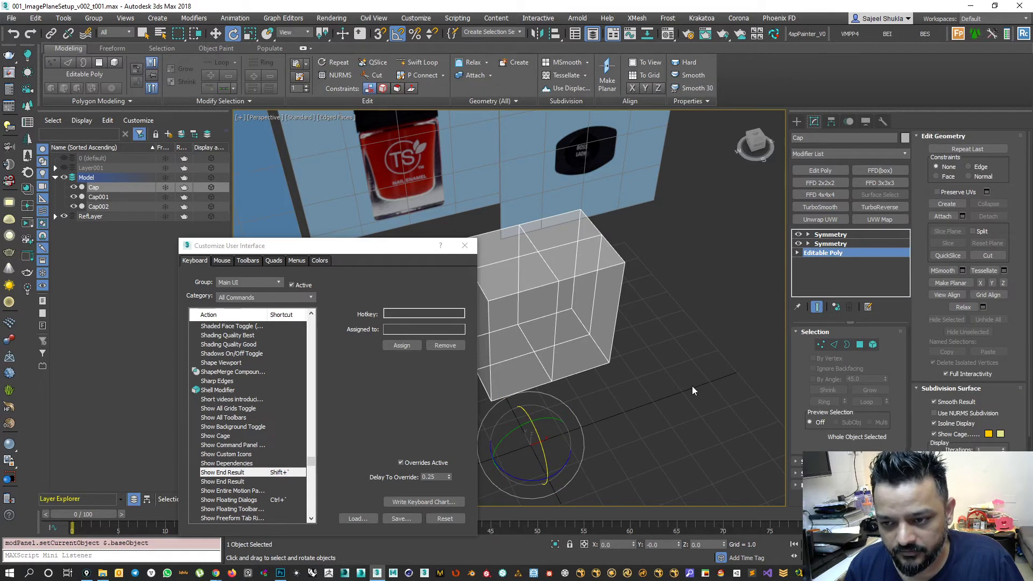
{"action": "left_click", "coordinate": [810, 253]}
{"action": "key", "text": "1"}
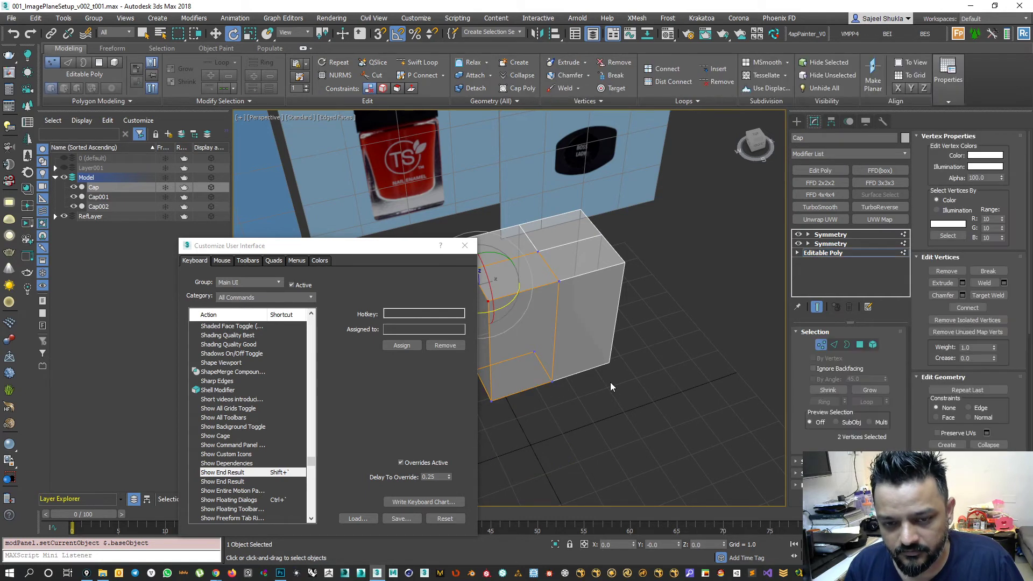
{"action": "left_click", "coordinate": [820, 346]}
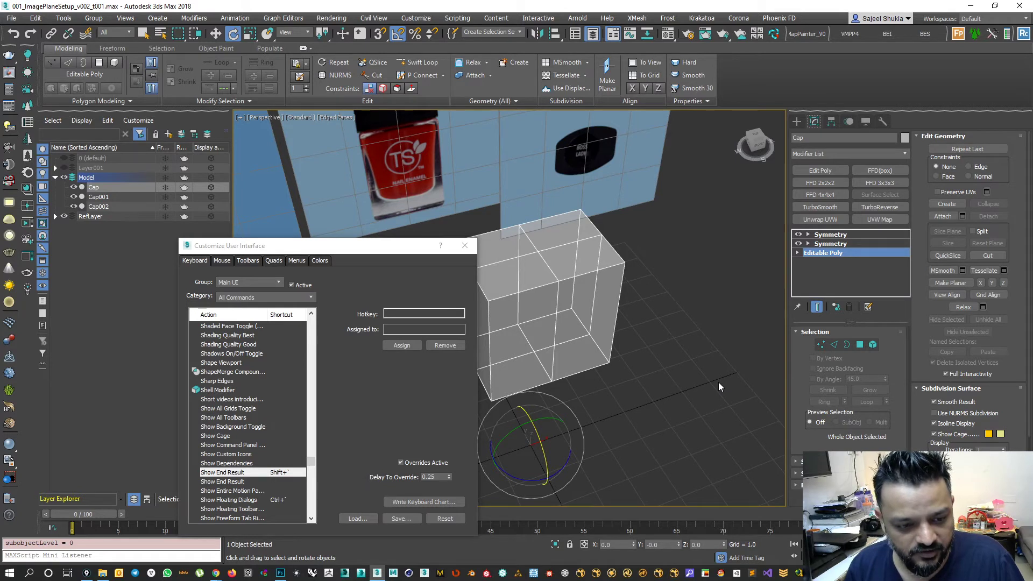
Switch the hotkey Shift+` back to the second Show End Result entry.
{"action": "left_click", "coordinate": [240, 482]}
{"action": "left_click", "coordinate": [424, 314]}
{"action": "key", "text": "shift+grave"}
{"action": "left_click", "coordinate": [401, 346]}
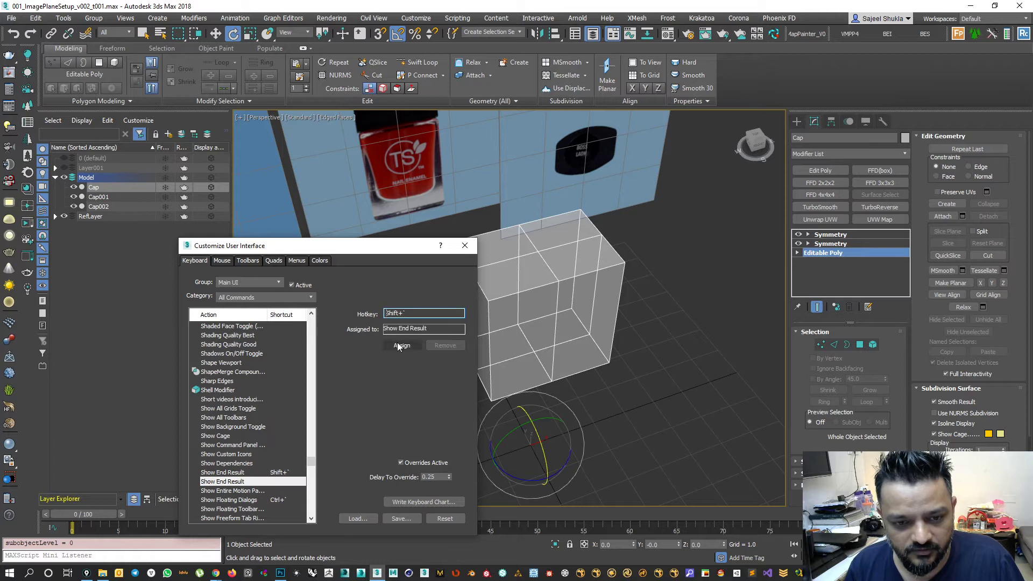
Turn off Show End Result at the cap's Editable Poly vertex level, then clear the vertex selection and leave vertex editing.
{"action": "left_click", "coordinate": [821, 273]}
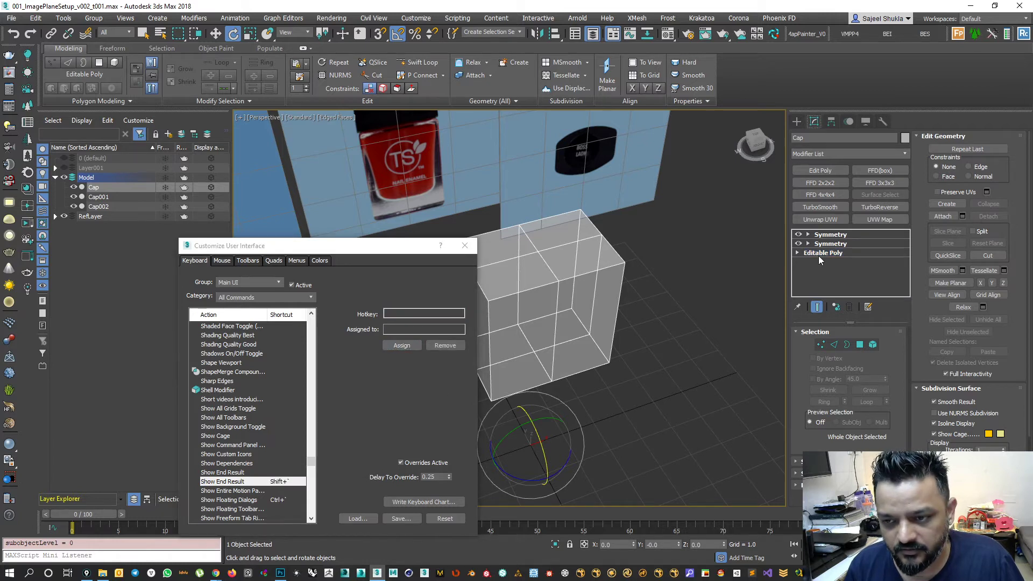
{"action": "left_click", "coordinate": [818, 254]}
{"action": "key", "text": "1"}
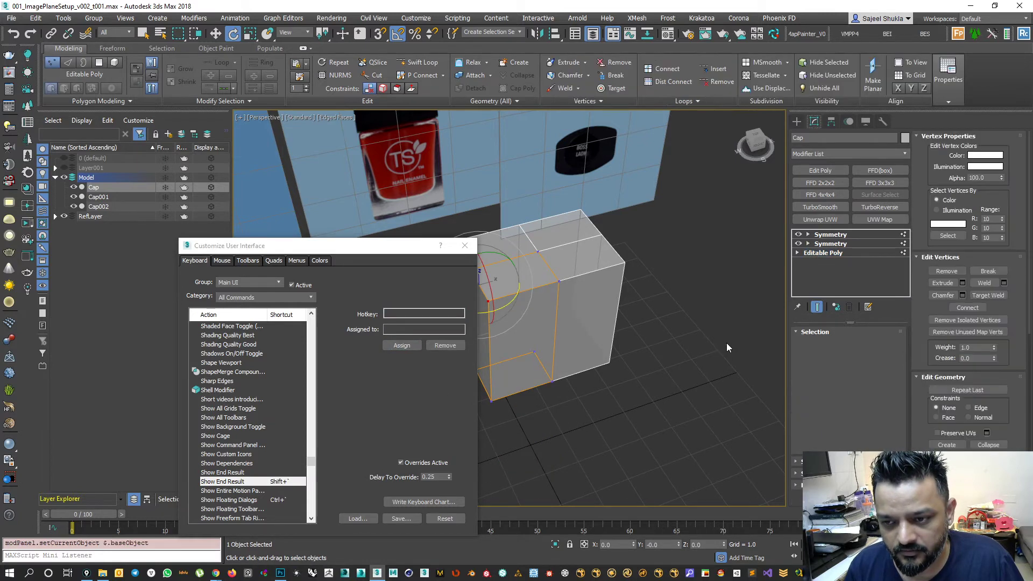
{"action": "left_click", "coordinate": [817, 307]}
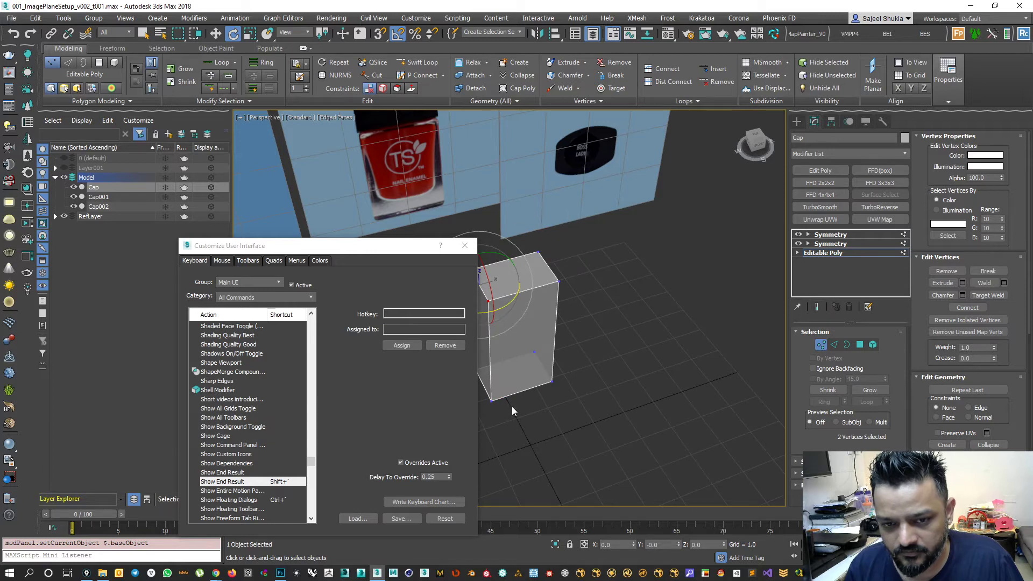
{"action": "left_click", "coordinate": [598, 379]}
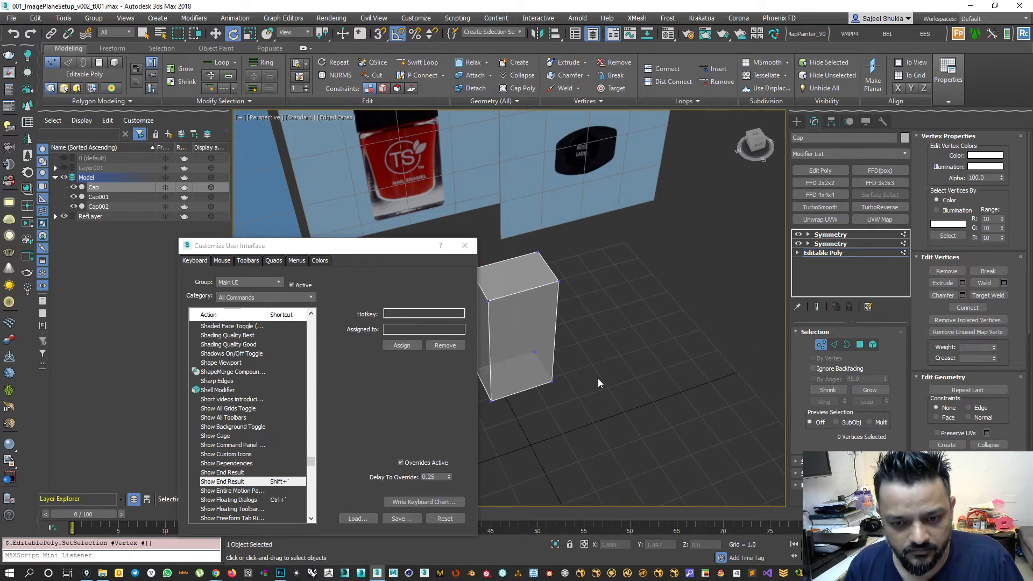
{"action": "key", "text": "1"}
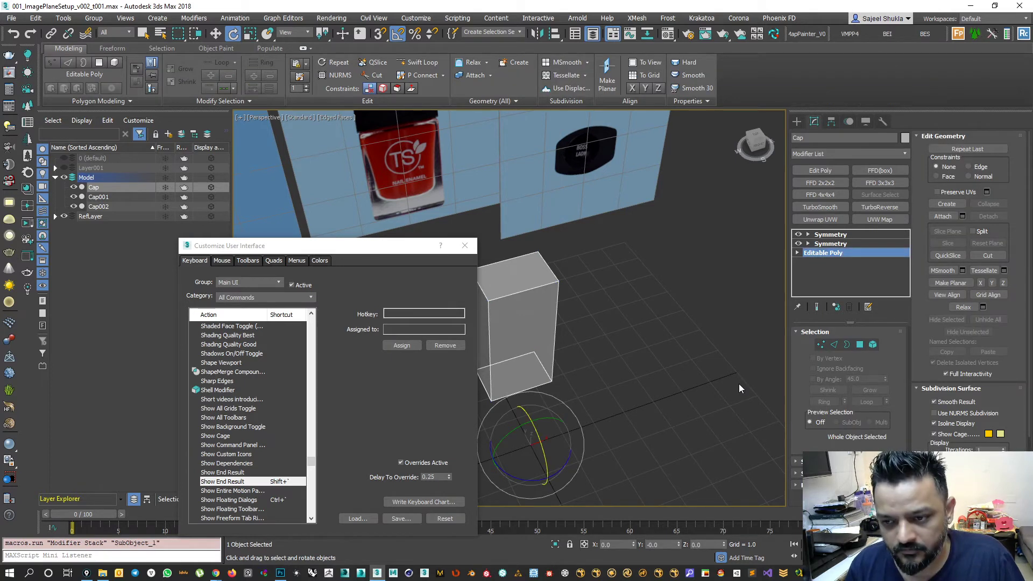
Select the first Show End Result entry and widen the Action column of the shortcut list to show longer command names.
{"action": "left_click", "coordinate": [222, 472]}
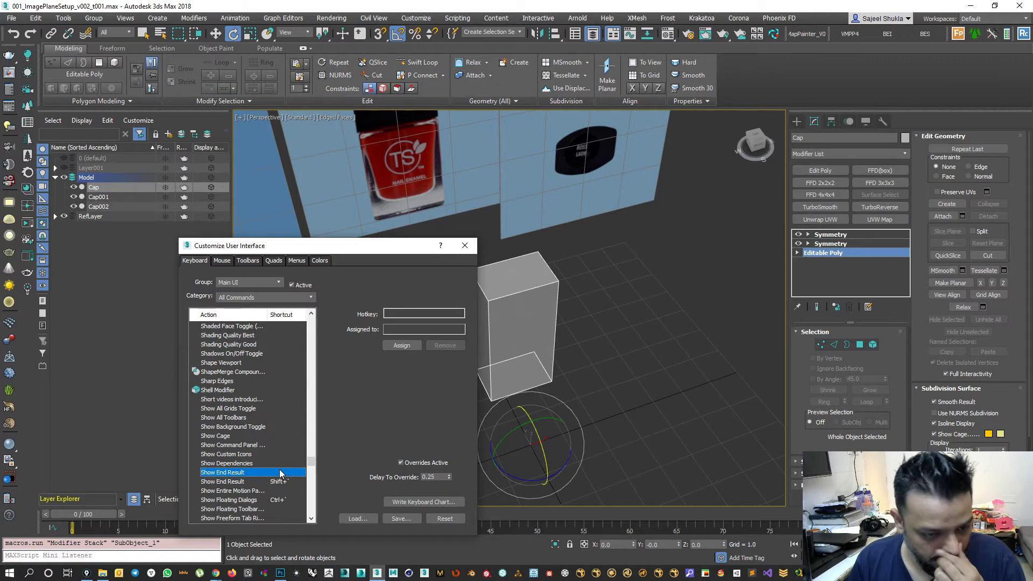
{"action": "left_click_drag", "start_coordinate": [248, 245], "coordinate": [239, 161]}
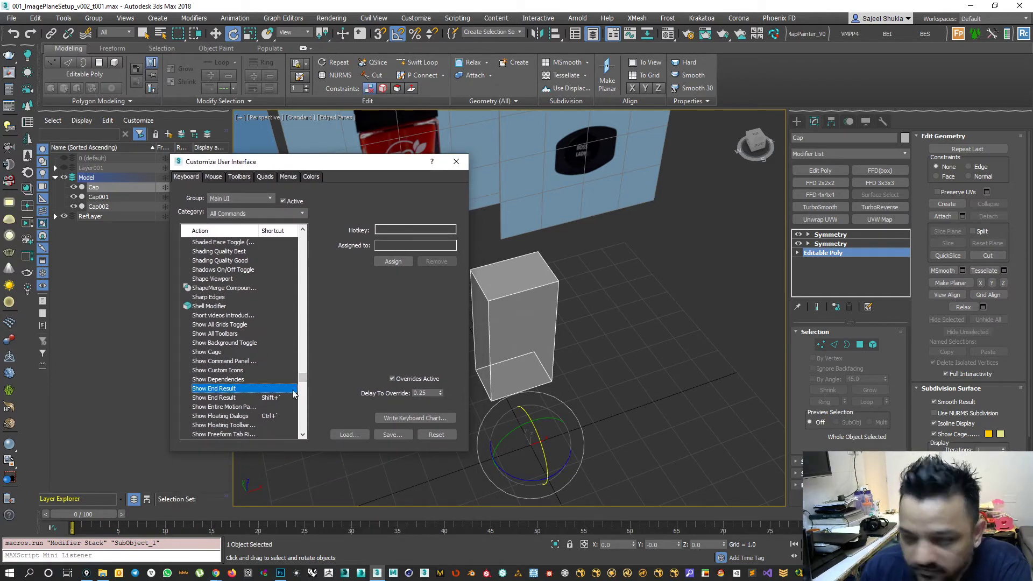
{"action": "left_click", "coordinate": [303, 435]}
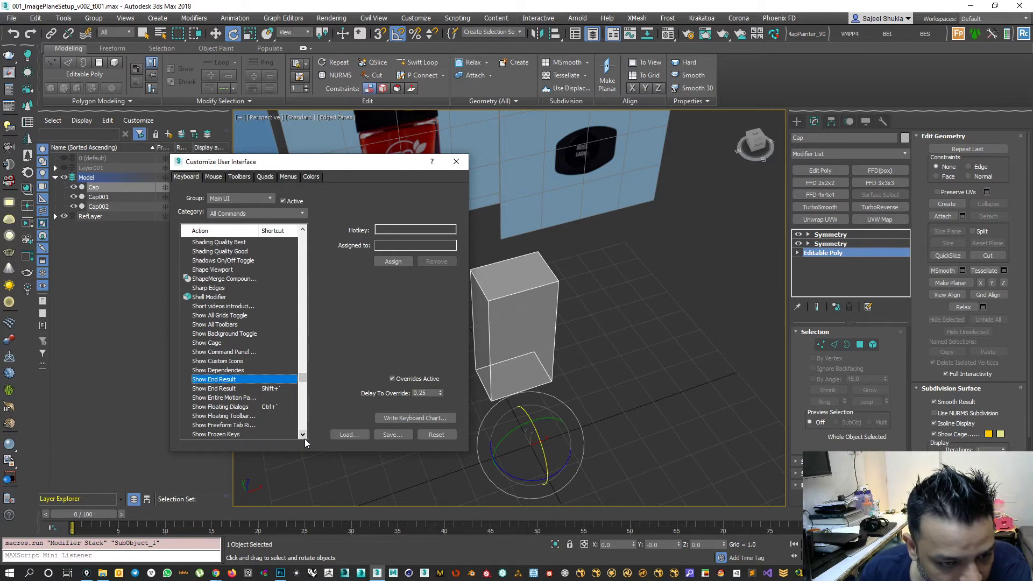
{"action": "left_click_drag", "start_coordinate": [258, 231], "coordinate": [277, 231]}
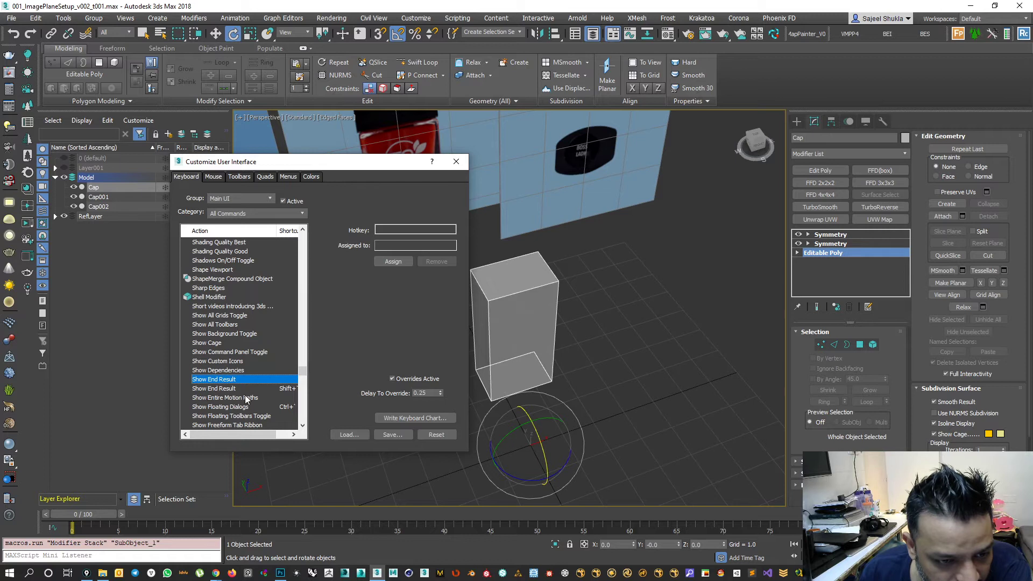
{"action": "scroll", "coordinate": [266, 408], "scroll_direction": "down", "scroll_amount": 1}
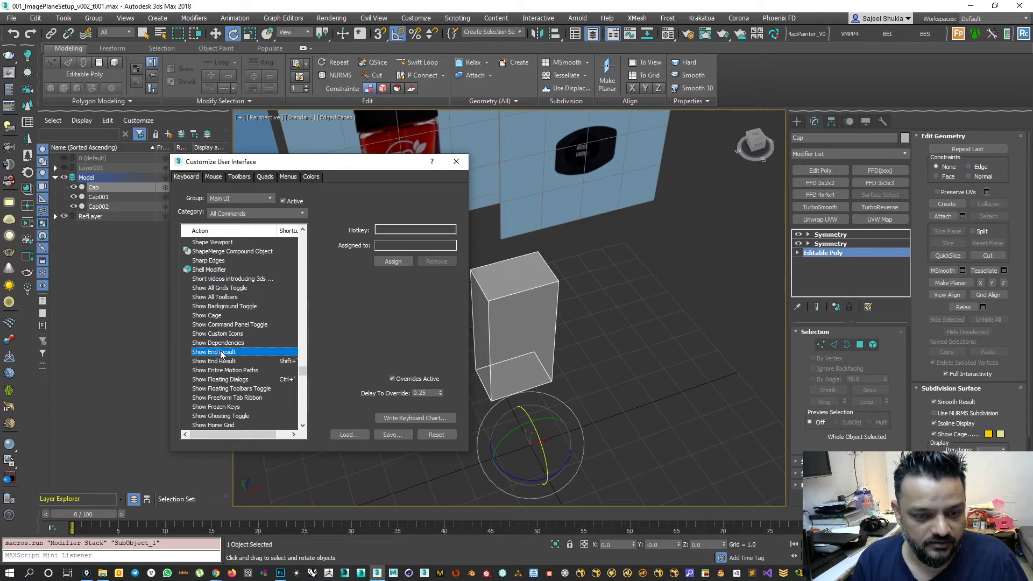
Assign Shift+` to the selected first Show End Result entry and close the Customize User Interface dialog.
{"action": "left_click", "coordinate": [402, 230]}
{"action": "key", "text": "shift+grave"}
{"action": "left_click", "coordinate": [393, 261]}
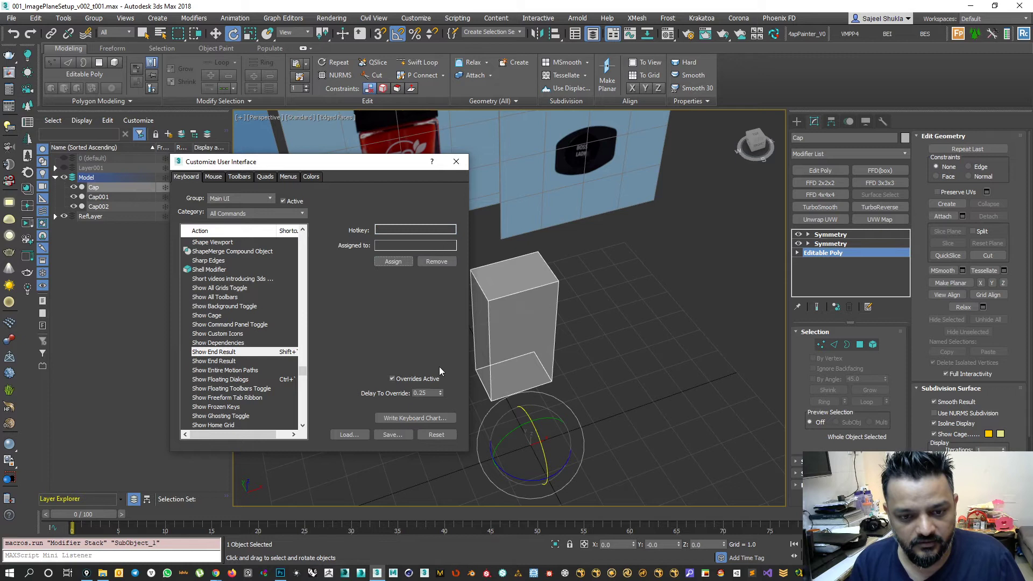
{"action": "left_click", "coordinate": [456, 162]}
Reselect the cap, try the new end-result shortcut, and go to its Editable Poly level in the modifier stack.
{"action": "left_click", "coordinate": [618, 338]}
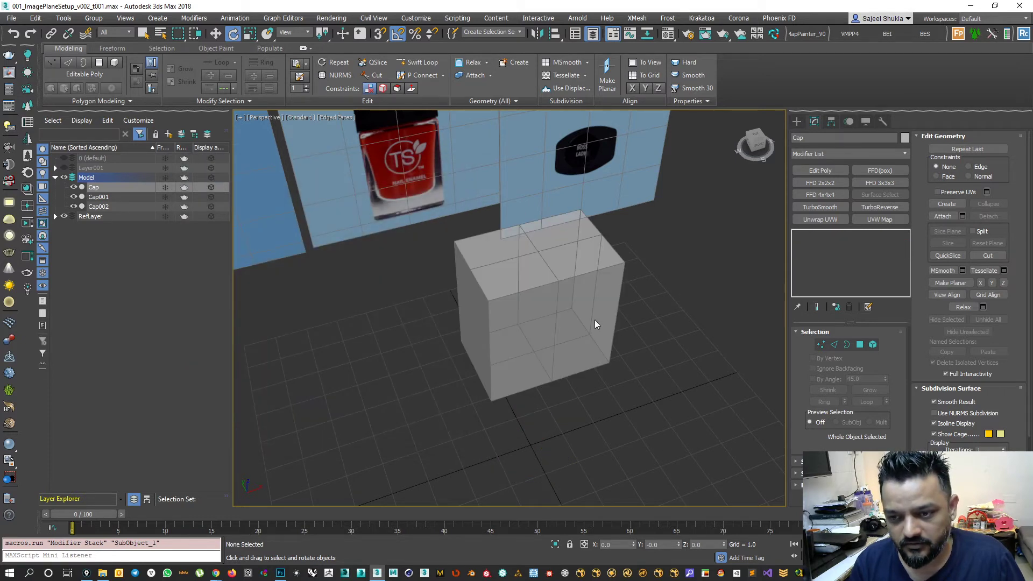
{"action": "left_click", "coordinate": [515, 327]}
{"action": "key", "text": "shift+grave"}
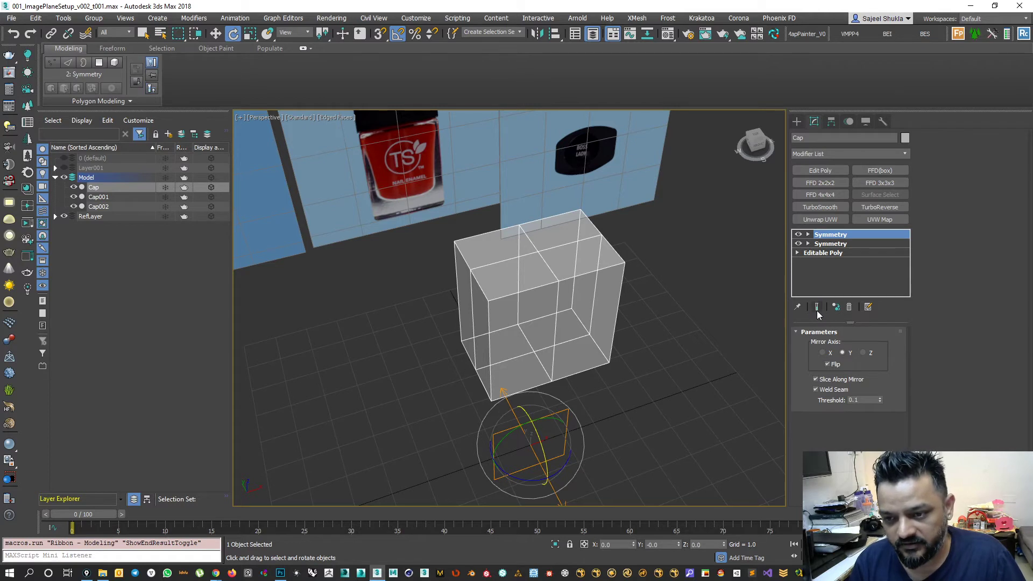
{"action": "left_click", "coordinate": [819, 253]}
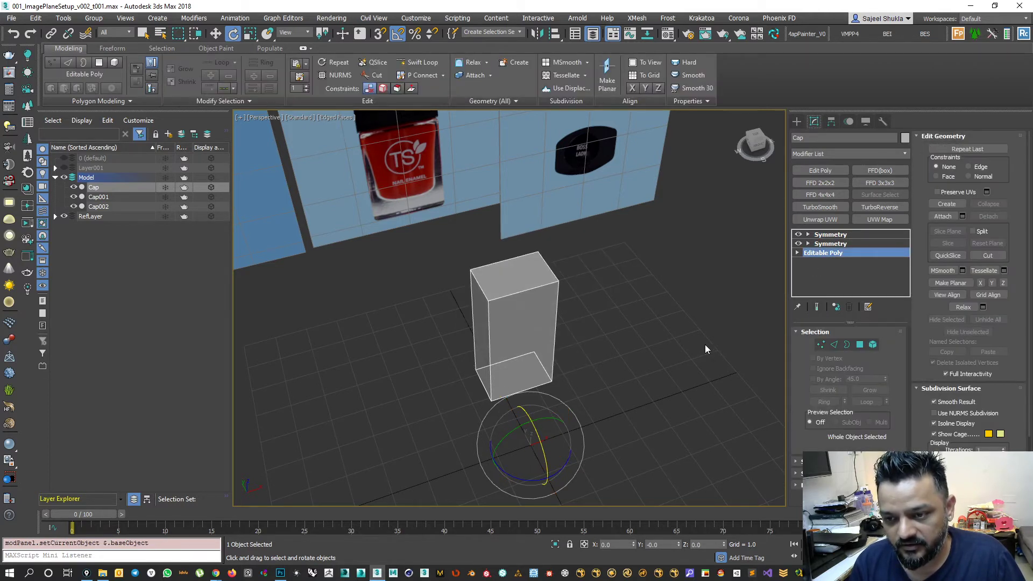
Test the new shortcut by toggling the cap's end result on and off repeatedly, leaving it on.
{"action": "key", "text": "grave"}
{"action": "key", "text": "grave"}
{"action": "key", "text": "grave"}
{"action": "key", "text": "grave"}
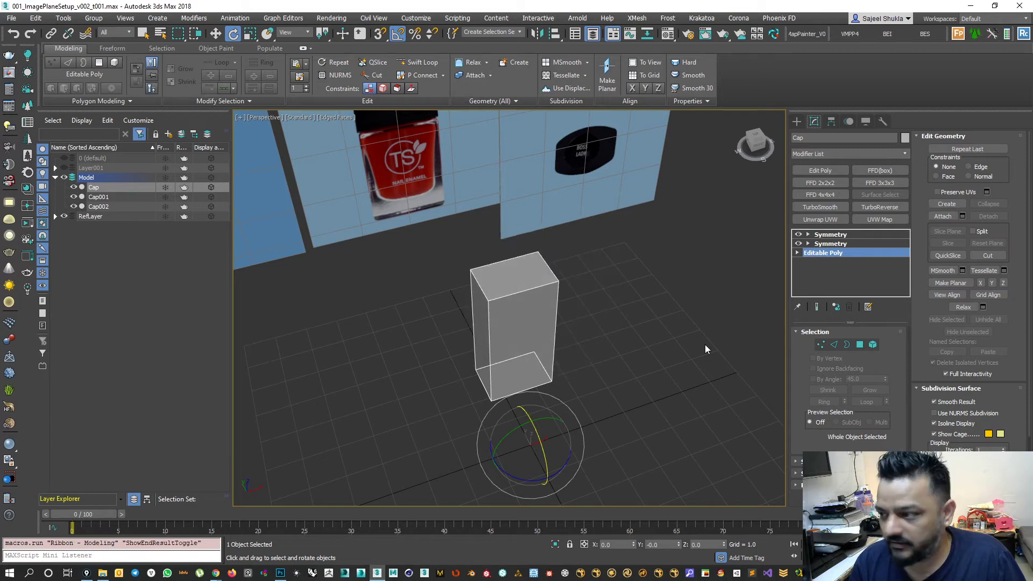
{"action": "key", "text": "grave"}
{"action": "key", "text": "grave"}
{"action": "key", "text": "grave"}
{"action": "key", "text": "grave"}
{"action": "key", "text": "grave"}
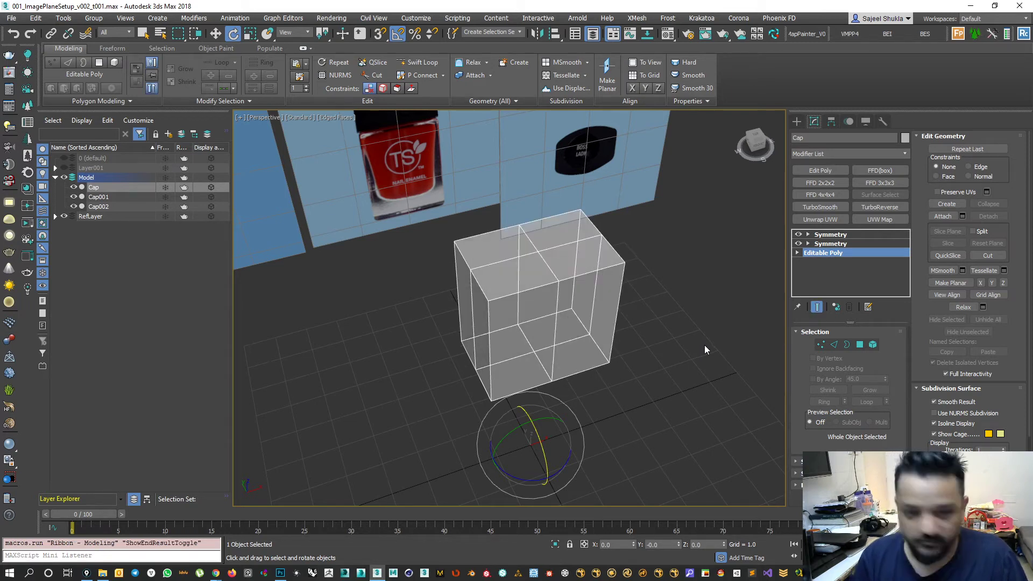
Enter vertex editing on the cap's Editable Poly and select one of its top corner vertices with the Move tool active.
{"action": "left_click", "coordinate": [821, 345]}
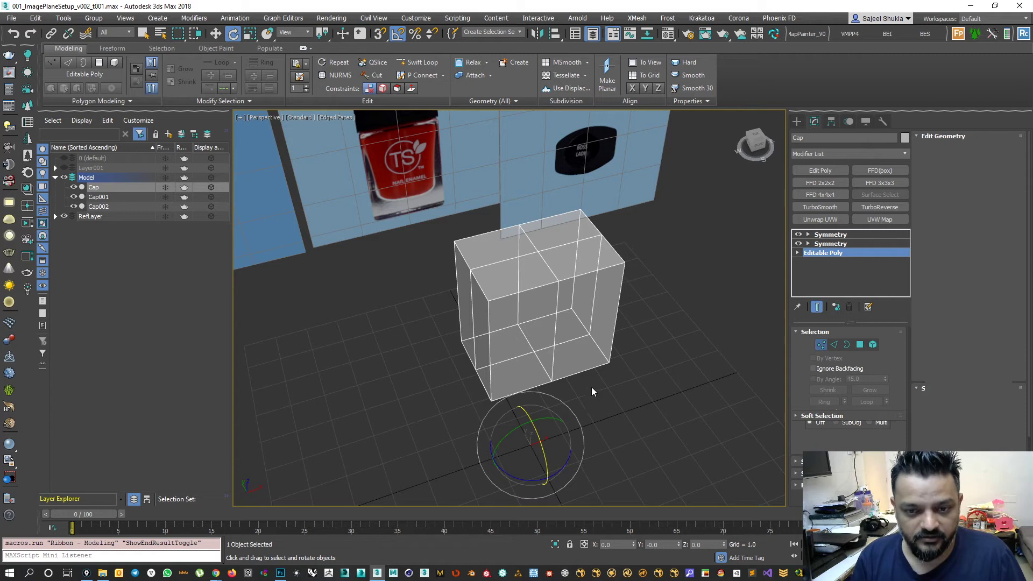
{"action": "scroll", "coordinate": [618, 328], "scroll_direction": "down", "scroll_amount": 4}
{"action": "middle_click_drag", "start_coordinate": [616, 329], "coordinate": [554, 353], "text": "alt"}
{"action": "scroll", "coordinate": [584, 383], "scroll_direction": "down", "scroll_amount": 1}
{"action": "left_click", "coordinate": [560, 351]}
{"action": "key", "text": "w"}
{"action": "left_click", "coordinate": [579, 368]}
{"action": "left_click", "coordinate": [560, 348]}
{"action": "middle_click_drag", "start_coordinate": [560, 348], "coordinate": [489, 330], "text": "alt"}
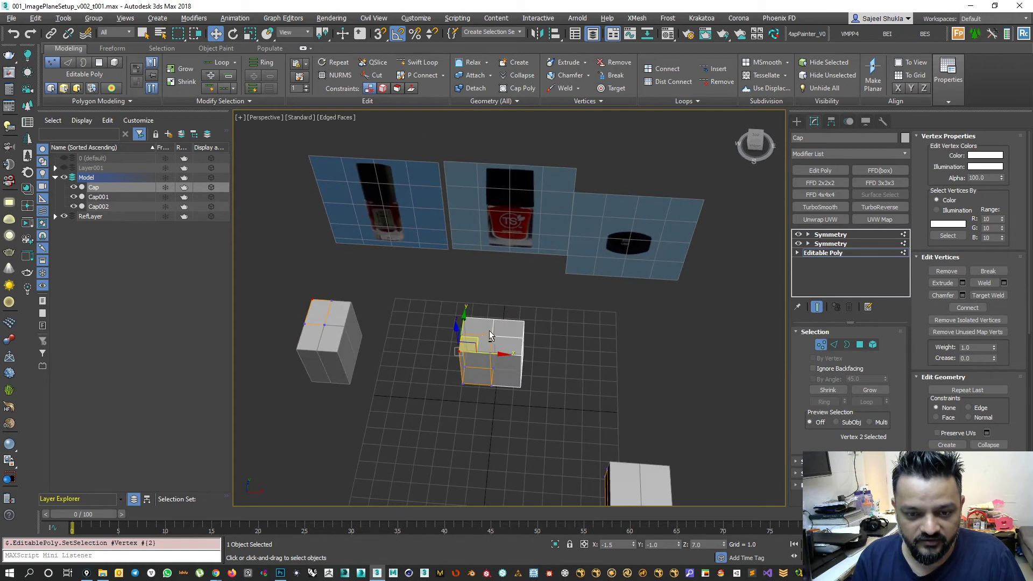
Move the cap's selected top corner vertex in the ground plane to try out the mirrored editing.
{"action": "left_click_drag", "start_coordinate": [477, 341], "coordinate": [498, 359]}
{"action": "scroll", "coordinate": [579, 347], "scroll_direction": "down", "scroll_amount": 1}
{"action": "scroll", "coordinate": [580, 346], "scroll_direction": "down", "scroll_amount": 2}
{"action": "middle_click_drag", "start_coordinate": [580, 347], "coordinate": [520, 337]}
{"action": "left_click_drag", "start_coordinate": [511, 331], "coordinate": [503, 321]}
Undo the trial vertex moves on the cap.
{"action": "key", "text": "ctrl+z"}
{"action": "key", "text": "ctrl+z"}
{"action": "key", "text": "ctrl+z"}
{"action": "key", "text": "ctrl+z"}
{"action": "key", "text": "ctrl+z"}
{"action": "key", "text": "ctrl+z"}
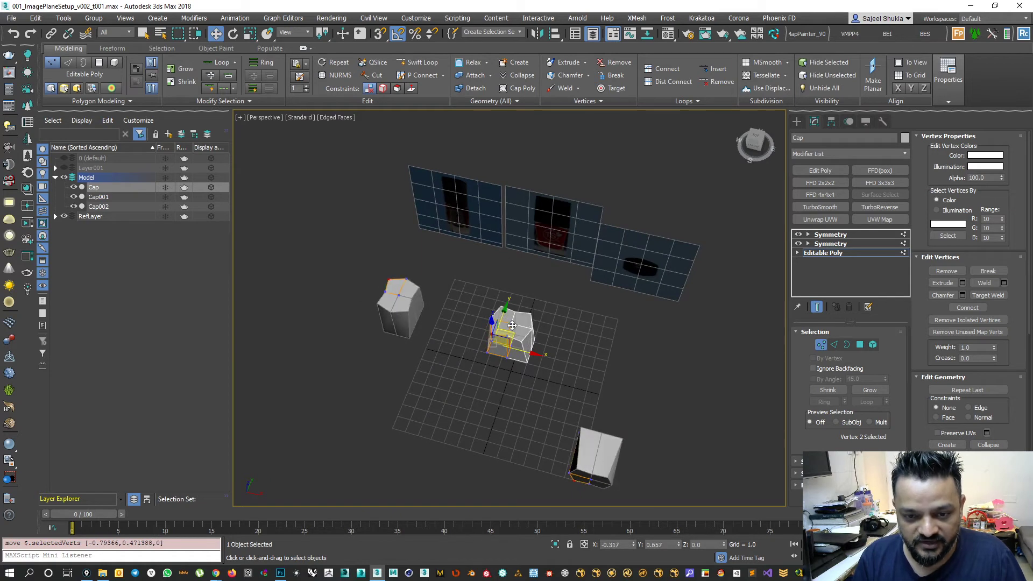
{"action": "key", "text": "ctrl+z"}
Leave the cap's vertex editing with the end result turned off and select the upper Symmetry modifier.
{"action": "middle_click_drag", "start_coordinate": [573, 361], "coordinate": [631, 310], "text": "alt"}
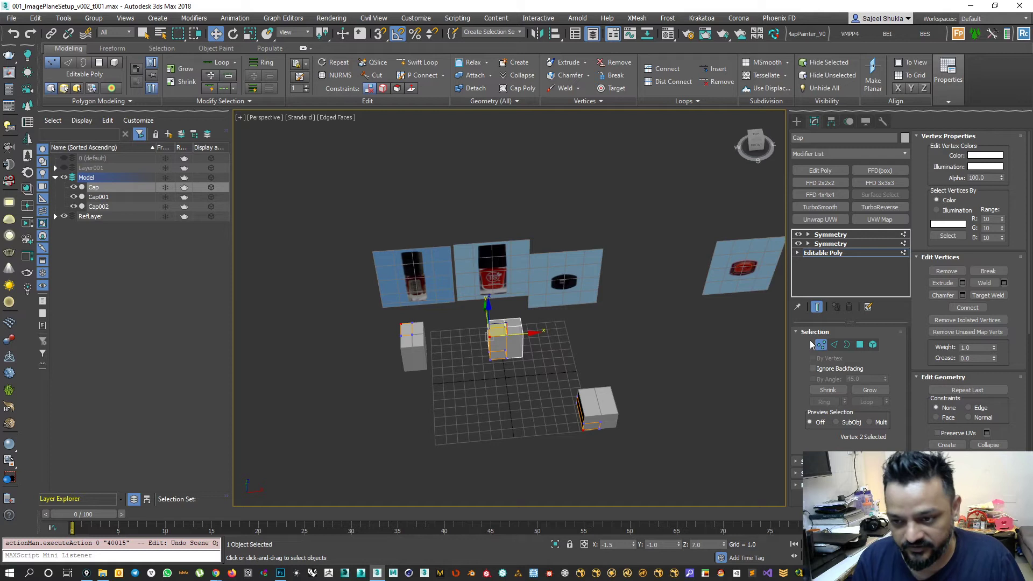
{"action": "left_click", "coordinate": [817, 307]}
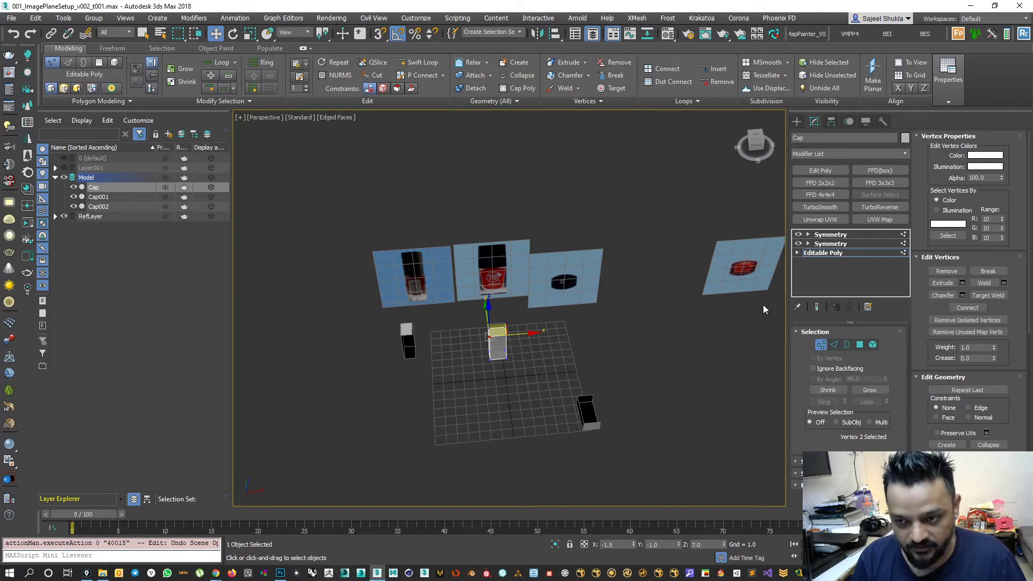
{"action": "left_click", "coordinate": [820, 344]}
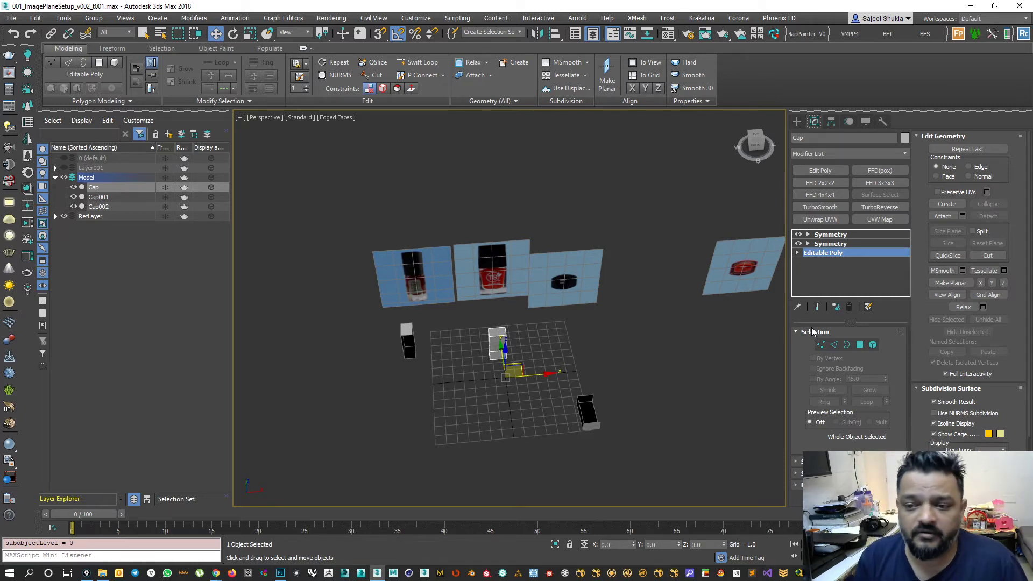
{"action": "left_click", "coordinate": [829, 236]}
{"action": "middle_click_drag", "start_coordinate": [473, 361], "coordinate": [520, 319], "text": "alt"}
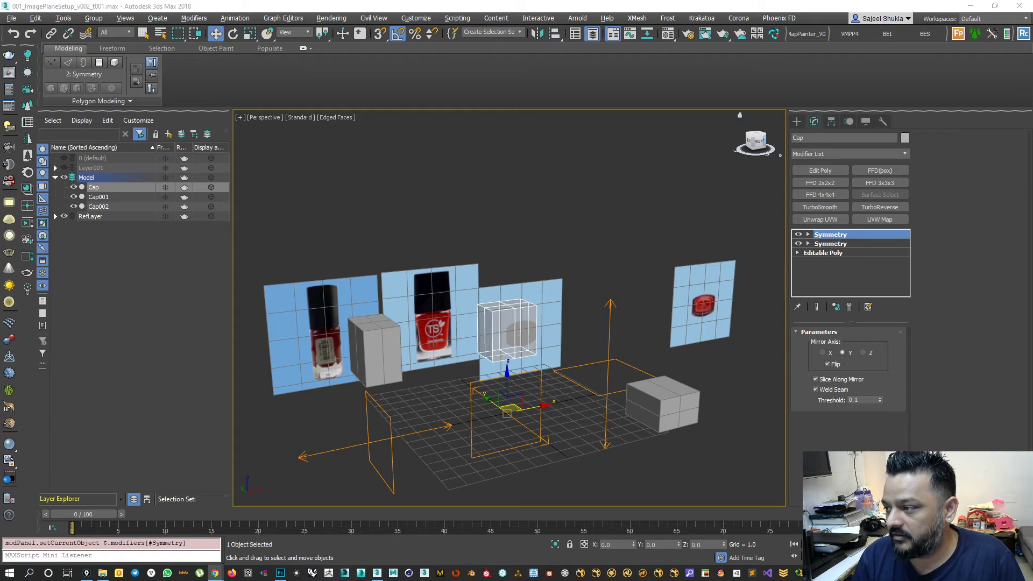
Switch to Chrome, search Google for "its almost time" and open the itsalmo.st page in a smaller window.
{"action": "key", "text": "alt+Tab"}
{"action": "type", "text": "it"}
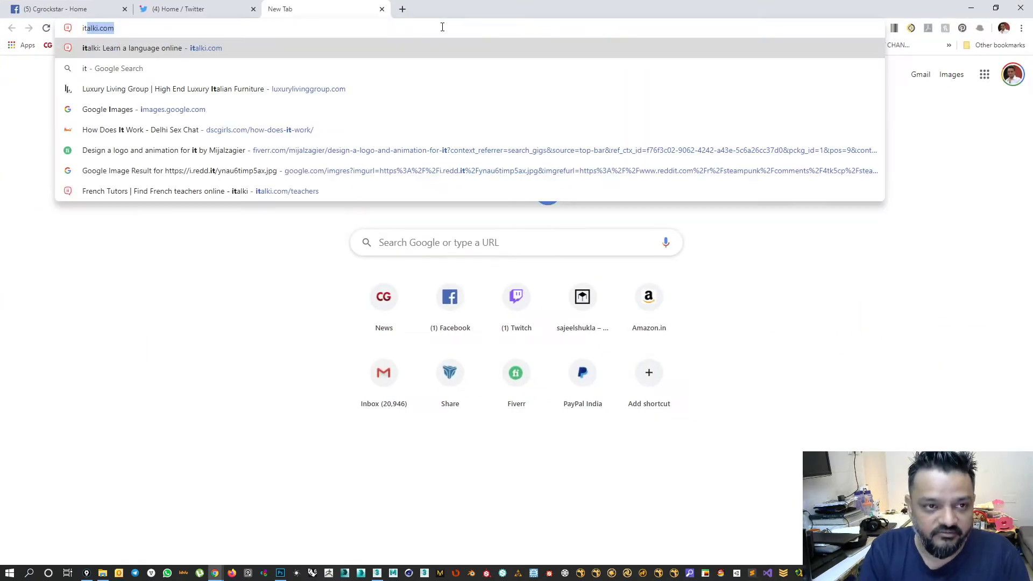
{"action": "key", "text": "BackSpace"}
{"action": "type", "text": "s al moca"}
{"action": "key", "text": "BackSpace"}
{"action": "key", "text": "BackSpace"}
{"action": "key", "text": "BackSpace"}
{"action": "key", "text": "BackSpace"}
{"action": "key", "text": "BackSpace"}
{"action": "type", "text": "most time"}
{"action": "key", "text": "Return"}
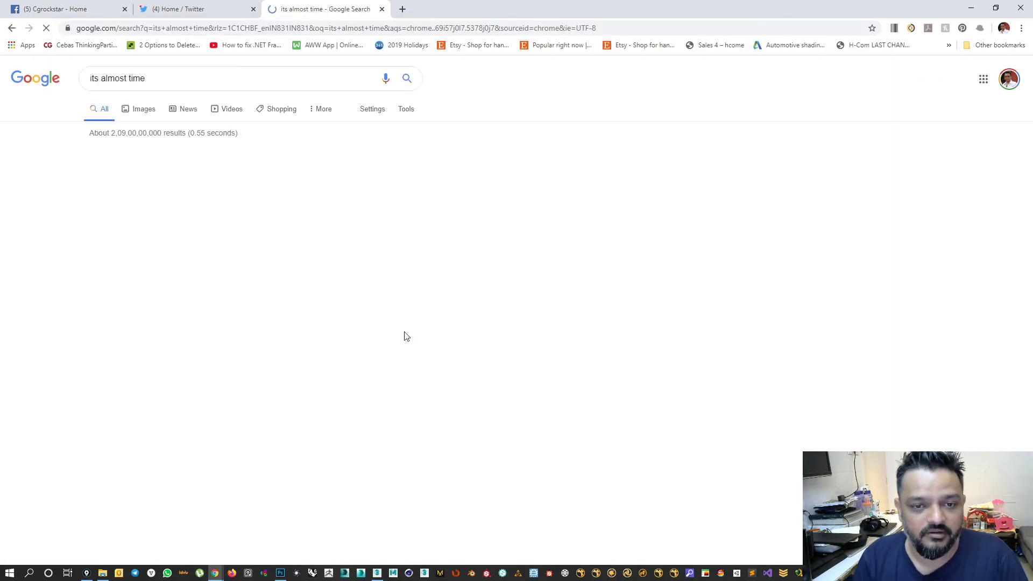
{"action": "left_click", "coordinate": [111, 166]}
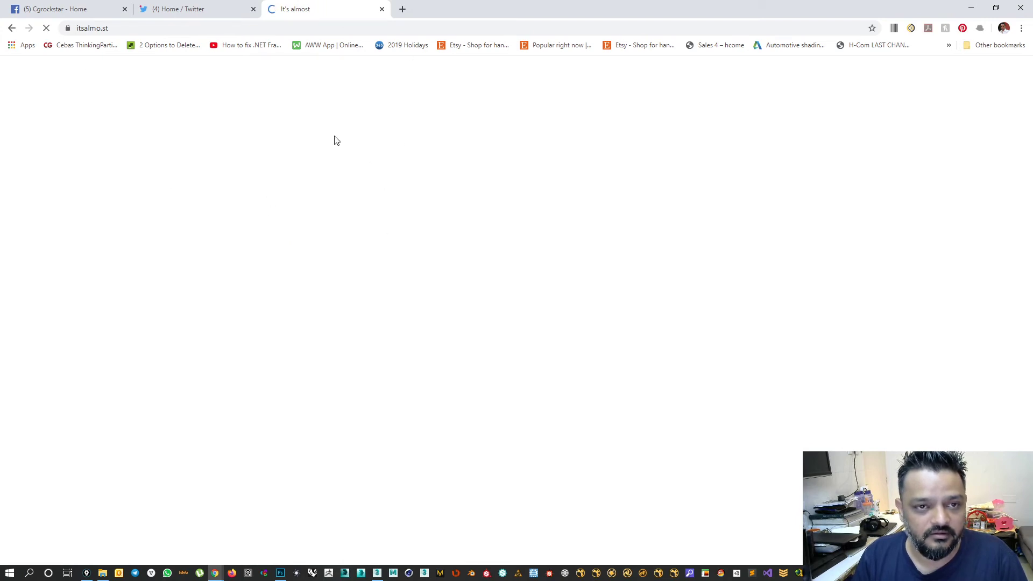
{"action": "left_click_drag", "start_coordinate": [521, 5], "coordinate": [515, 75]}
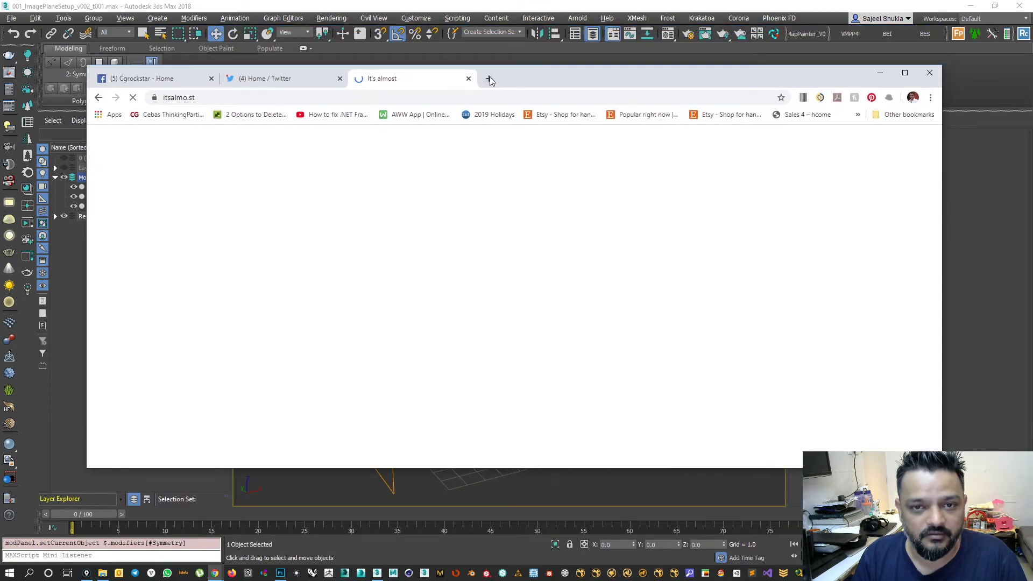
Search Google for "count down timer" in a new tab.
{"action": "left_click", "coordinate": [490, 77]}
{"action": "type", "text": "count"}
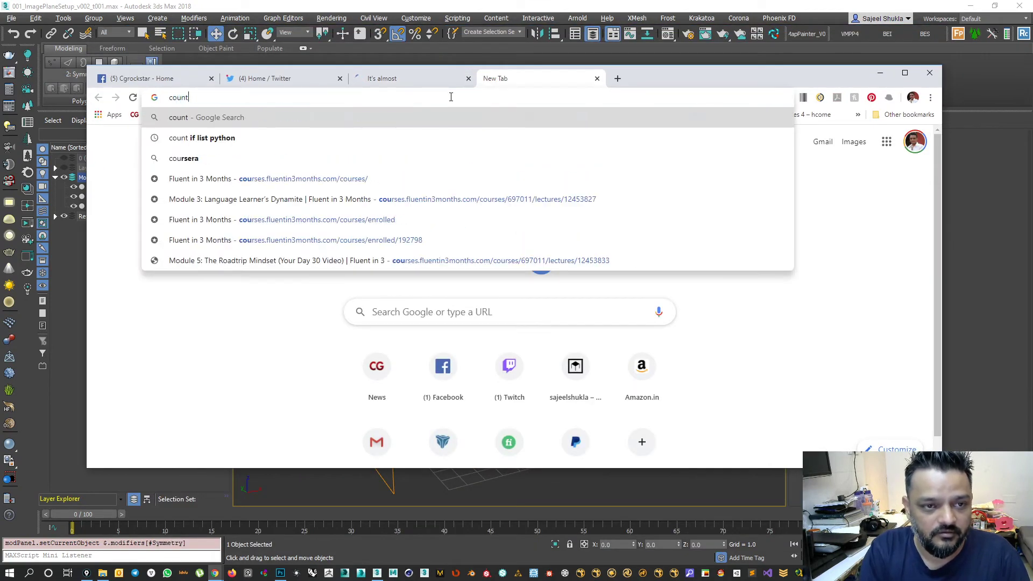
{"action": "type", "text": " down timer"}
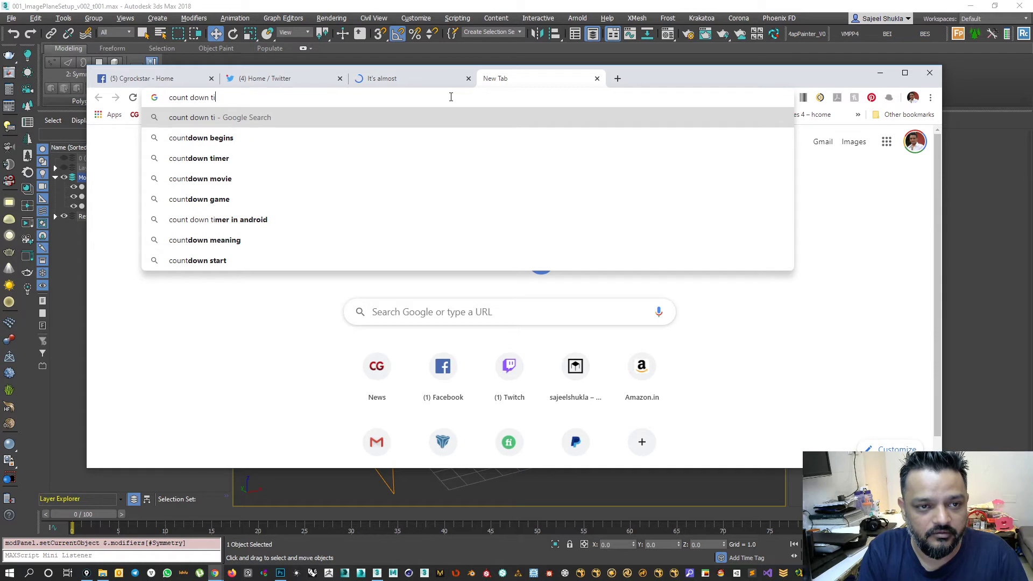
{"action": "key", "text": "Return"}
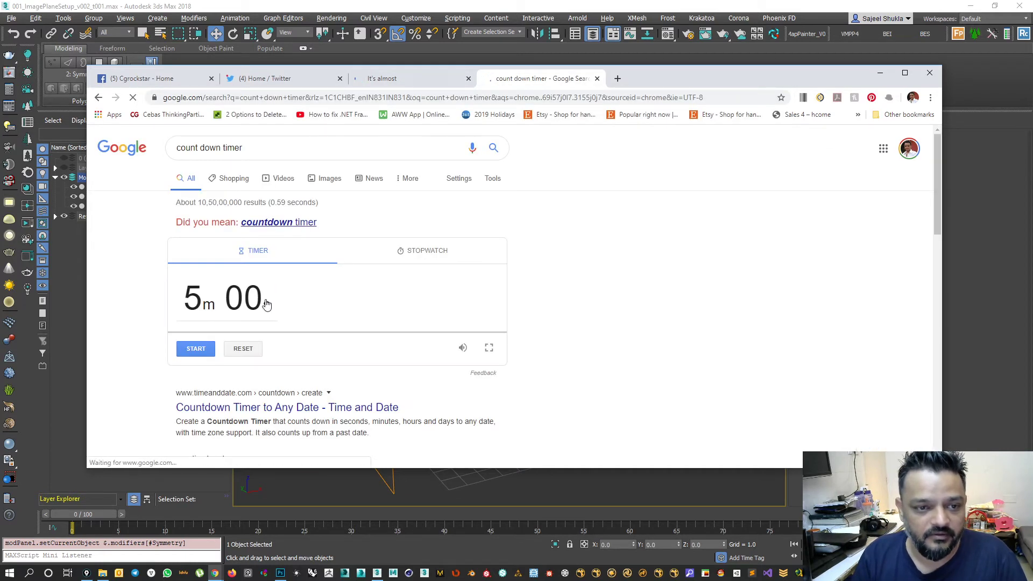
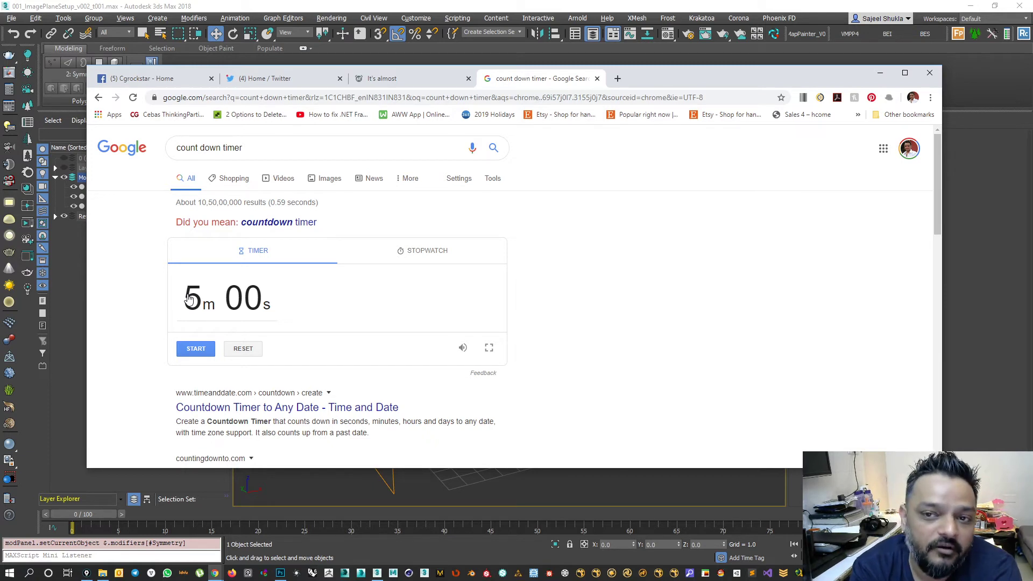
Switch back to 3ds Max and assign a BerconNoise map to the diffuse of the unused VRay material Material #19.
{"action": "left_click", "coordinate": [668, 35]}
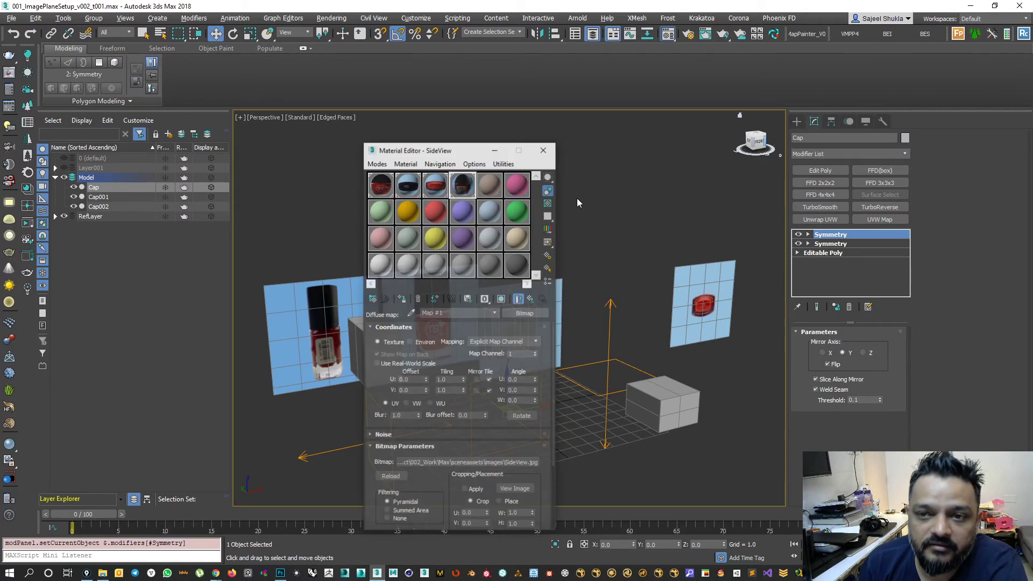
{"action": "left_click", "coordinate": [381, 266]}
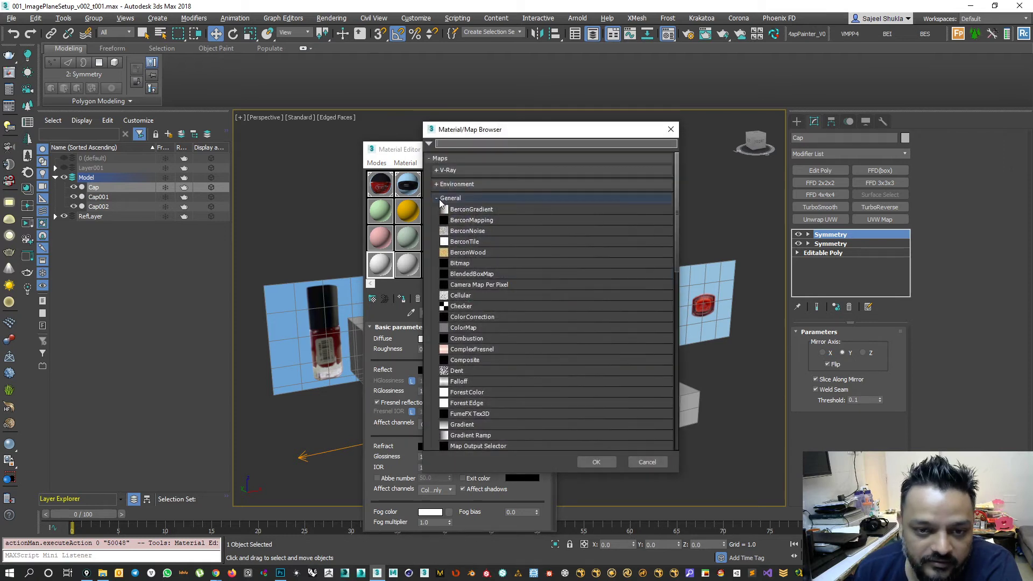
{"action": "left_click", "coordinate": [440, 200]}
{"action": "left_click", "coordinate": [436, 212]}
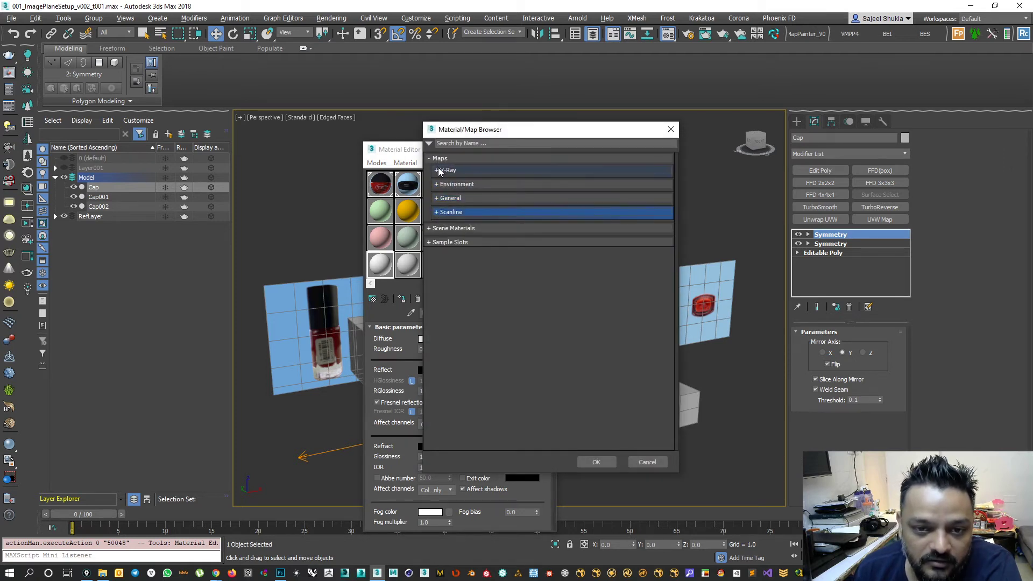
{"action": "left_click", "coordinate": [439, 198]}
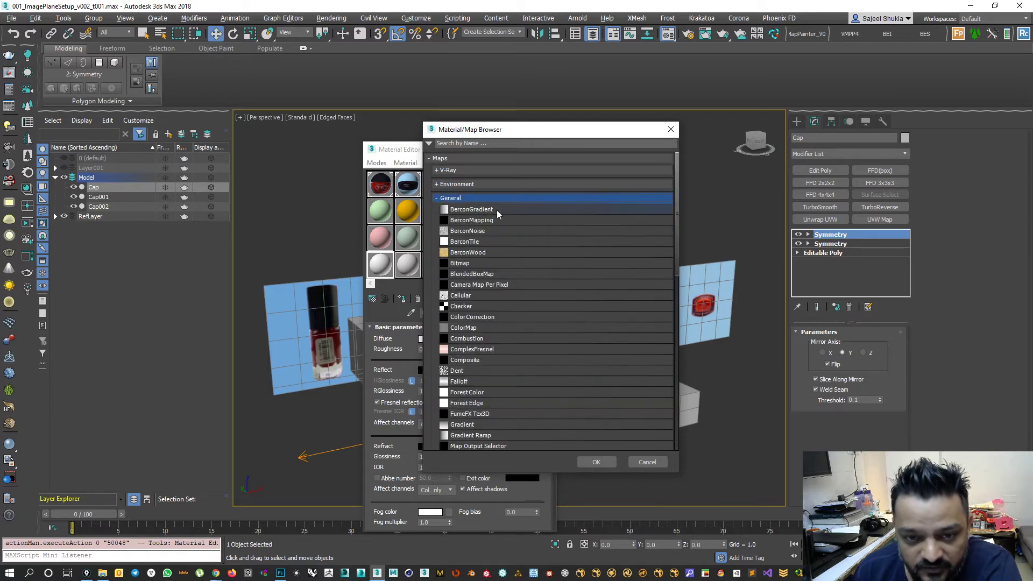
{"action": "left_click", "coordinate": [469, 230]}
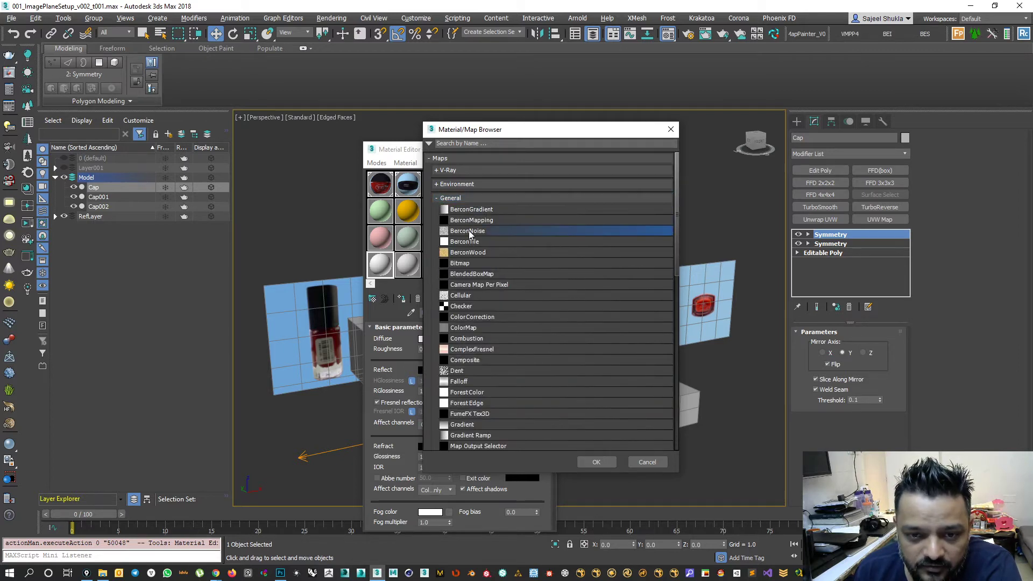
{"action": "left_click", "coordinate": [596, 462]}
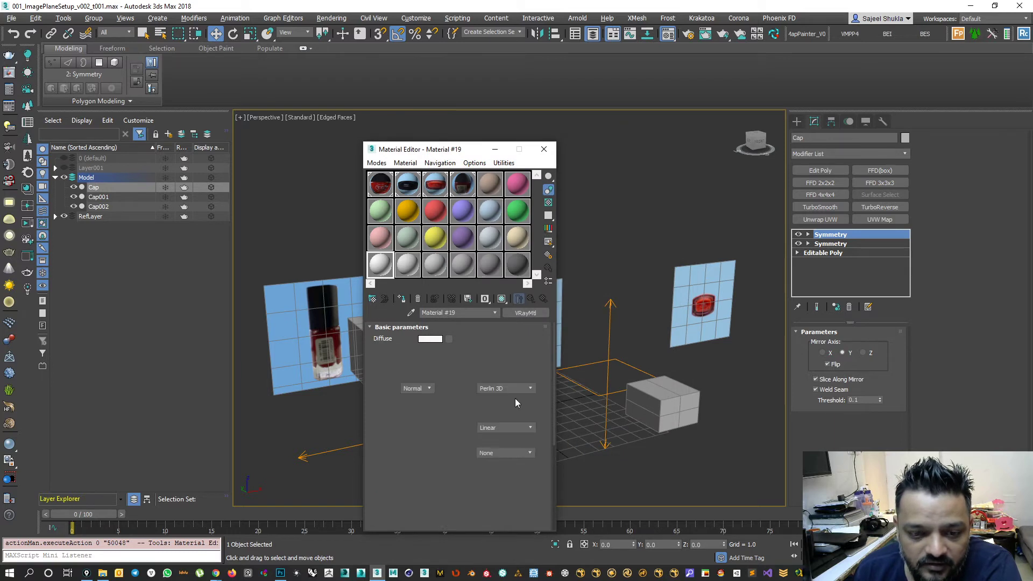
Open an enlarged preview of the BerconNoise map and arrange it beside the Material Editor.
{"action": "left_click", "coordinate": [519, 300]}
{"action": "double_click", "coordinate": [379, 266]}
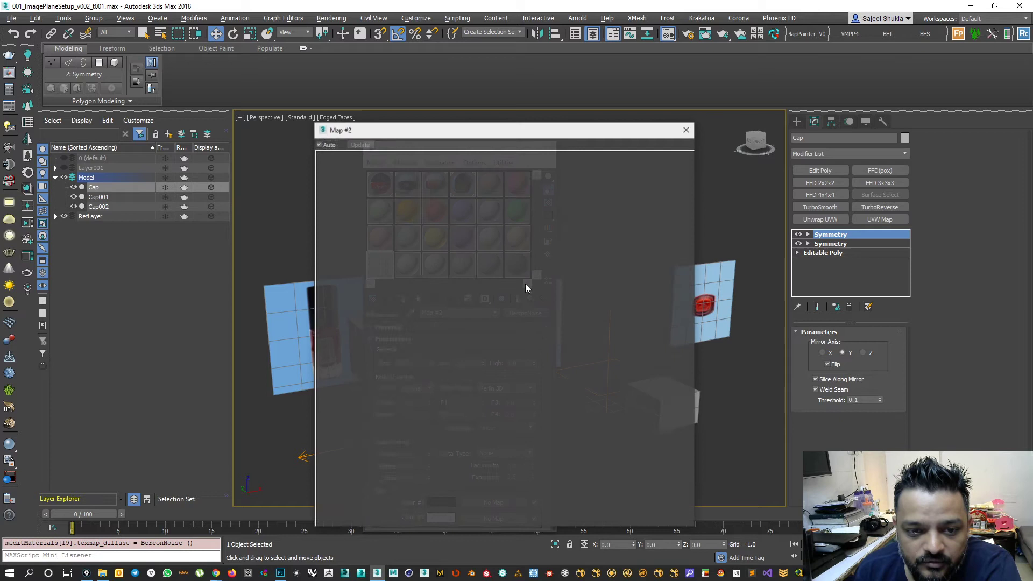
{"action": "left_click_drag", "start_coordinate": [468, 131], "coordinate": [780, 127]}
{"action": "left_click_drag", "start_coordinate": [482, 153], "coordinate": [470, 70]}
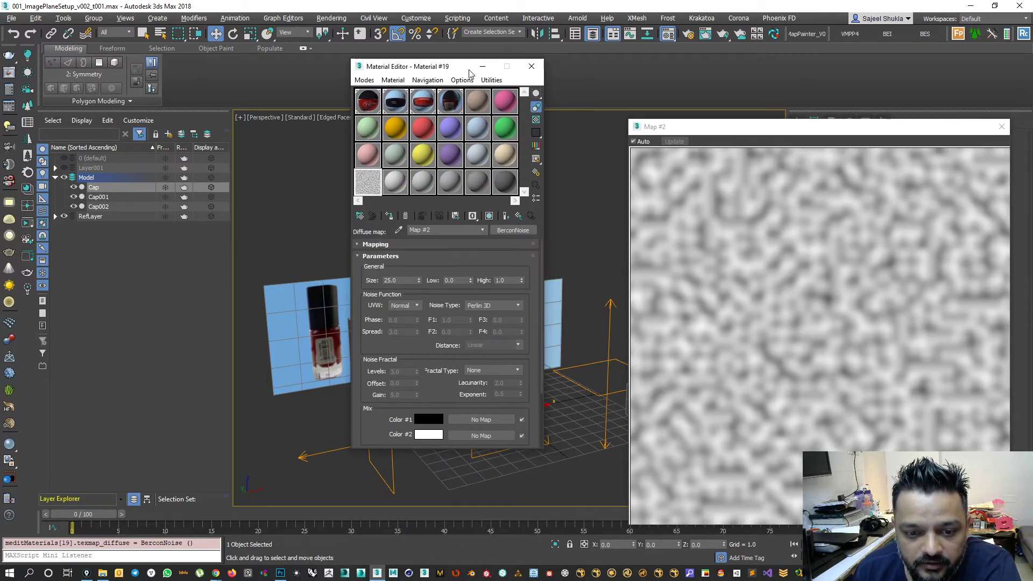
Try the Perlin 2D and Simplex 2D noise types on the map and return to Perlin 3D.
{"action": "left_click", "coordinate": [495, 308]}
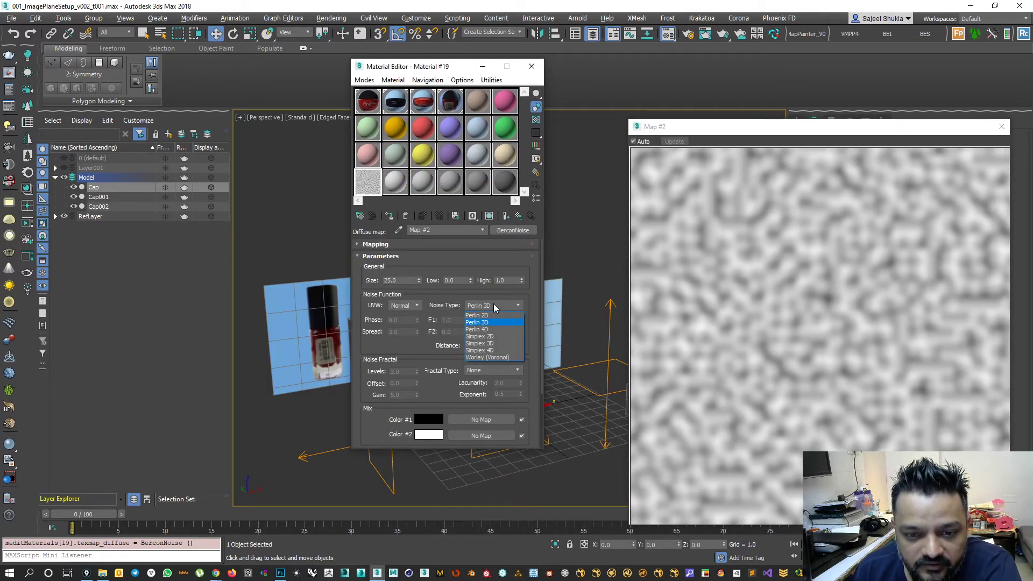
{"action": "left_click", "coordinate": [492, 313]}
{"action": "left_click", "coordinate": [492, 305]}
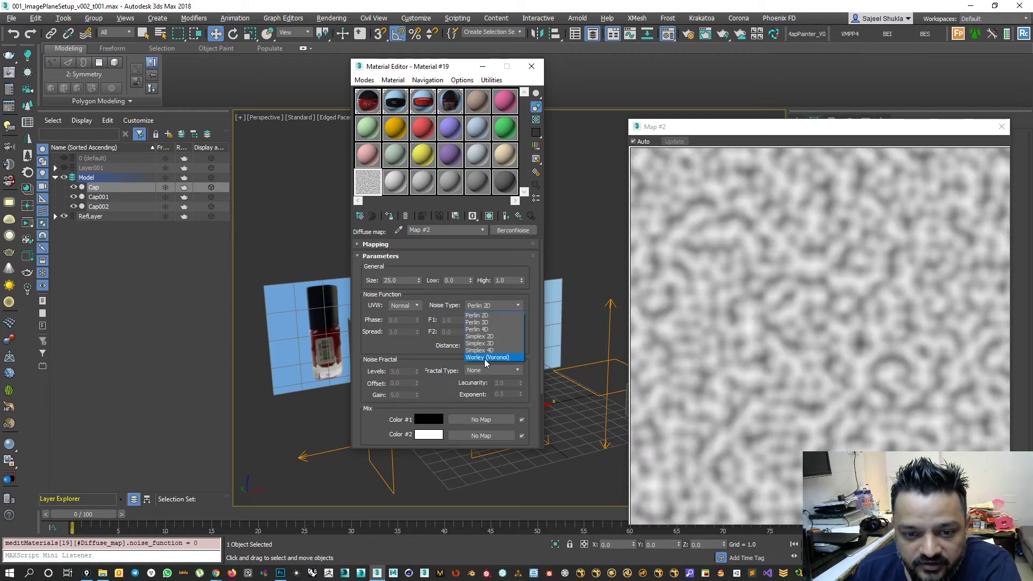
{"action": "left_click", "coordinate": [487, 335]}
{"action": "left_click", "coordinate": [490, 307]}
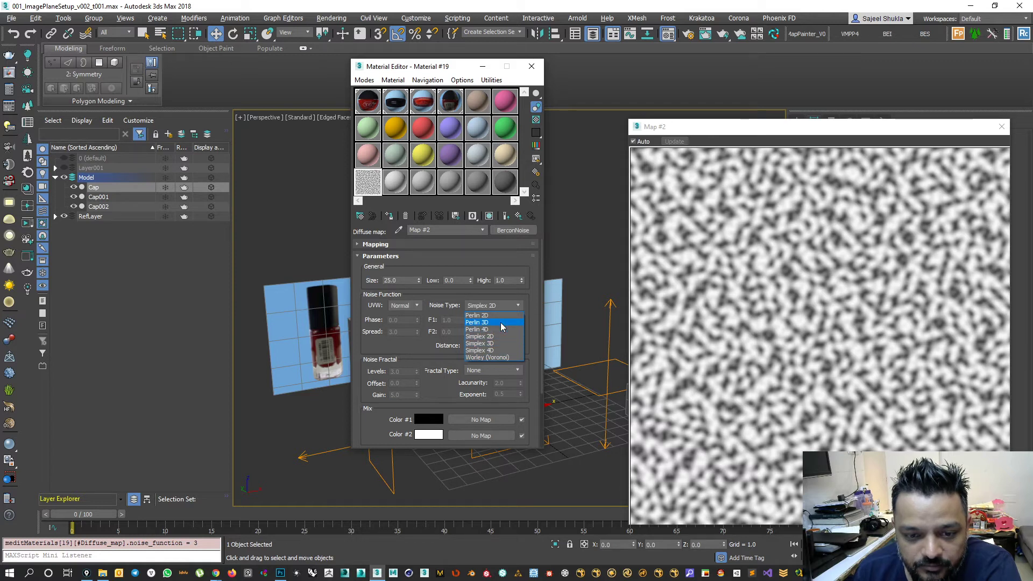
{"action": "left_click", "coordinate": [500, 323]}
Try several fractal types on the noise map, including fBm, fBm Turbulence and Hybrid Multi Fractal.
{"action": "left_click", "coordinate": [489, 371]}
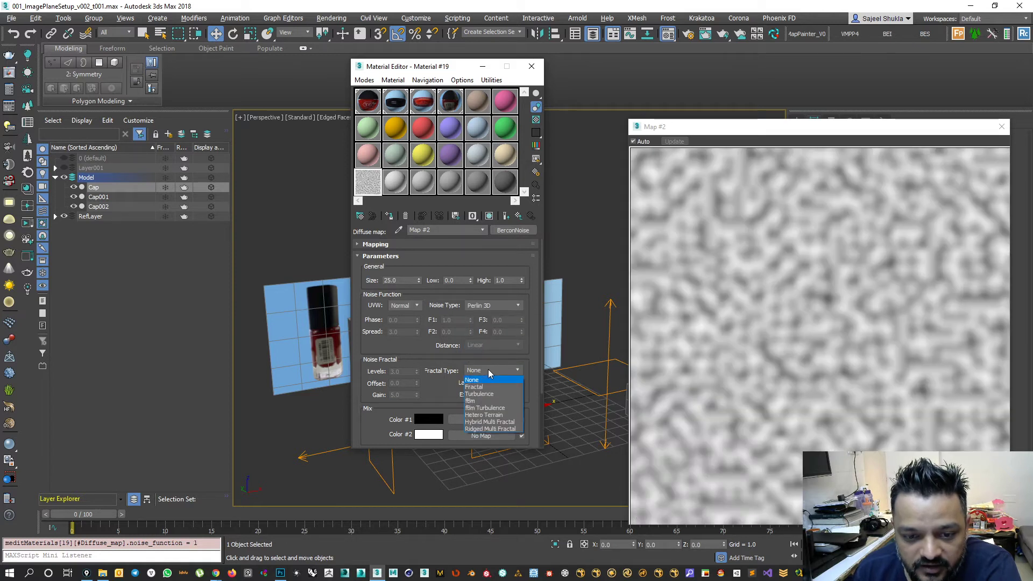
{"action": "left_click", "coordinate": [481, 401]}
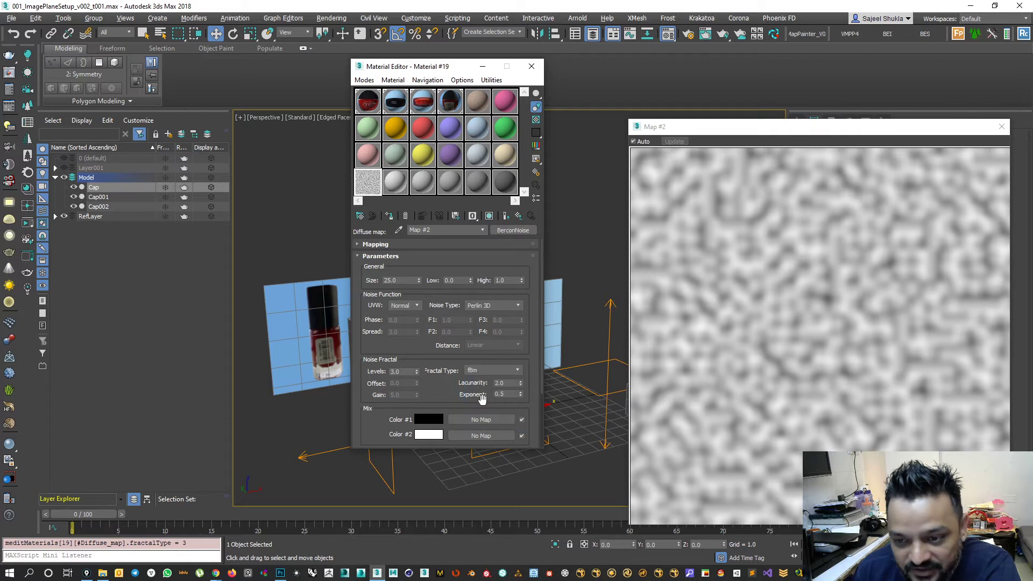
{"action": "left_click", "coordinate": [483, 372]}
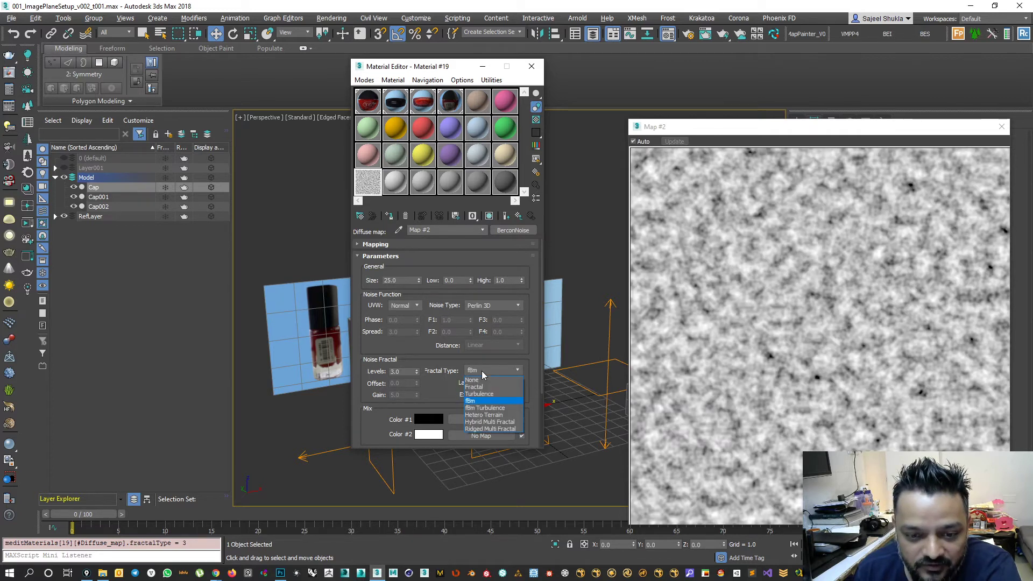
{"action": "left_click", "coordinate": [484, 408]}
{"action": "left_click", "coordinate": [485, 370]}
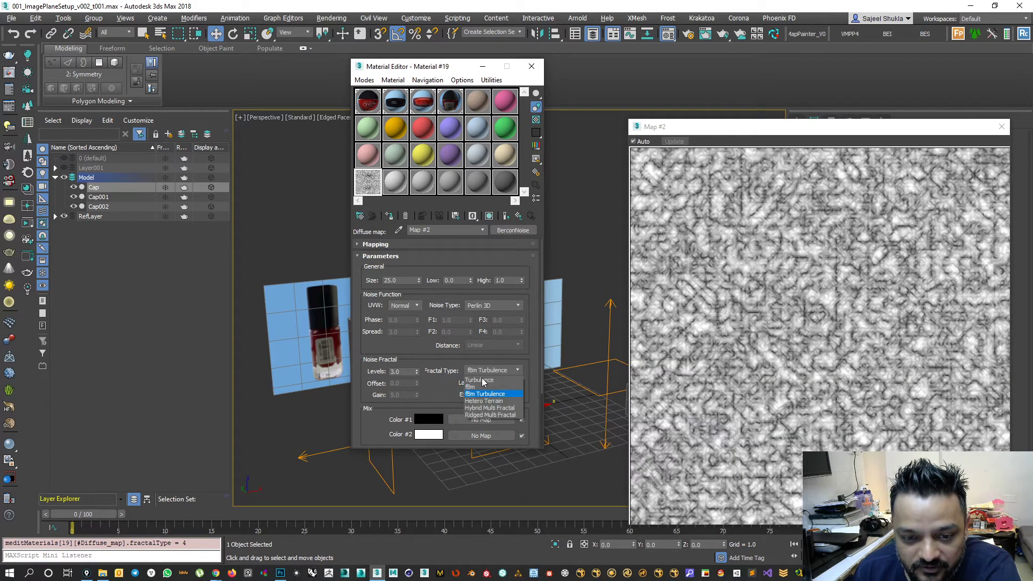
{"action": "left_click", "coordinate": [483, 415]}
{"action": "left_click", "coordinate": [483, 371]}
{"action": "left_click", "coordinate": [484, 422]}
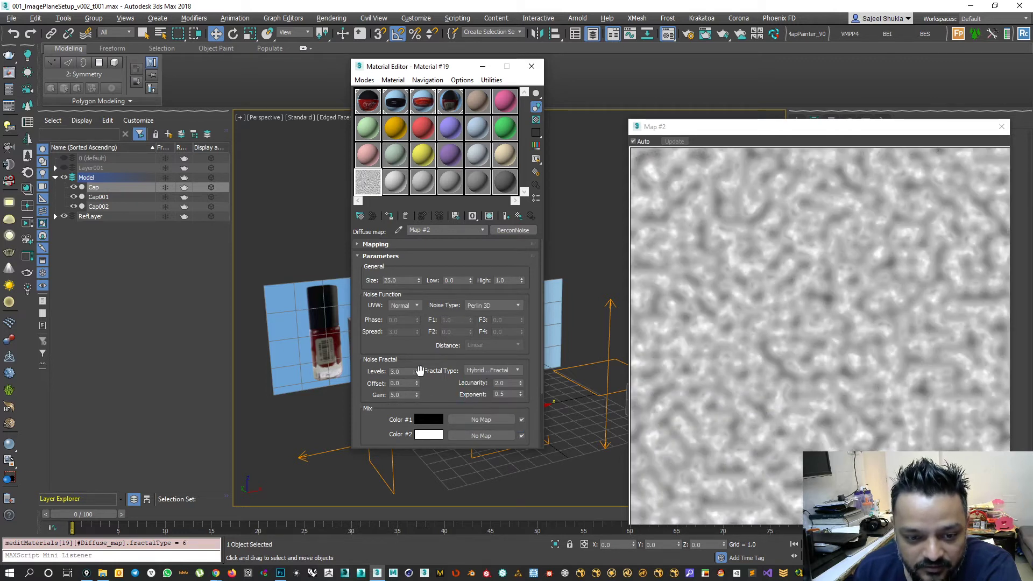
Set the noise map's fractal levels to 9.03, its fractal type to fBm and its noise type to Simplex 3D.
{"action": "left_click_drag", "start_coordinate": [420, 318], "coordinate": [419, 307]}
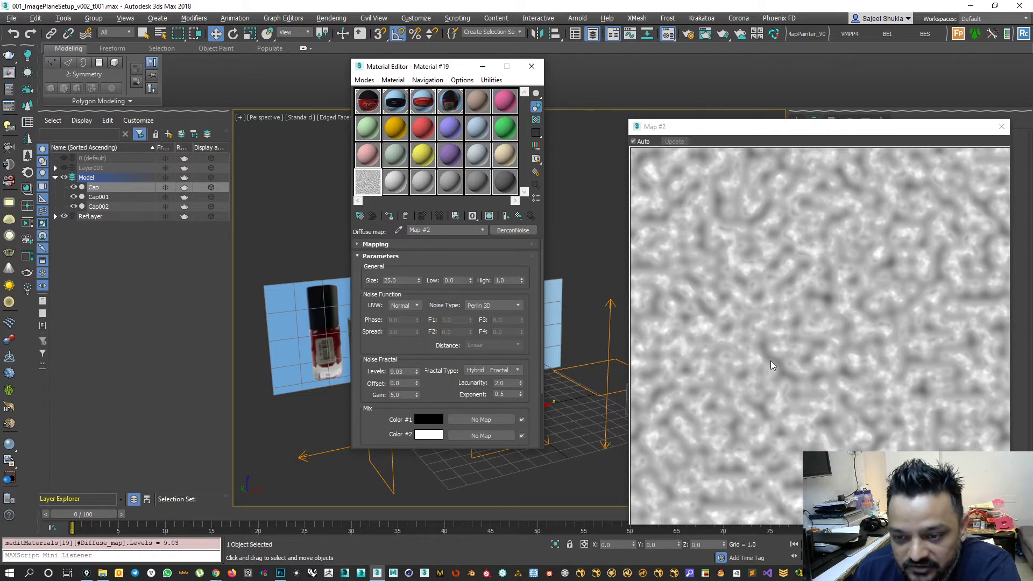
{"action": "left_click", "coordinate": [484, 370]}
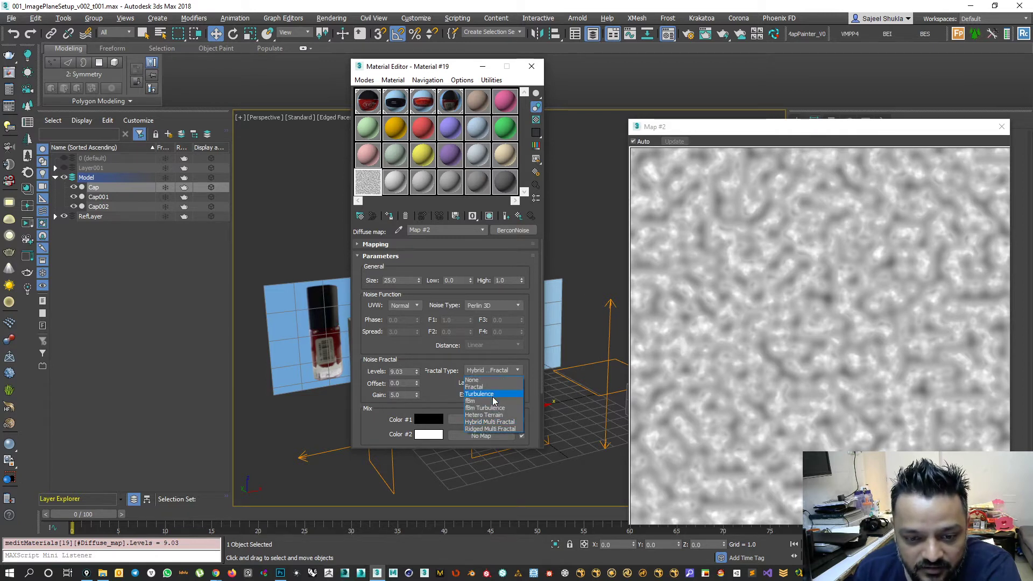
{"action": "left_click", "coordinate": [492, 401]}
{"action": "left_click", "coordinate": [488, 306]}
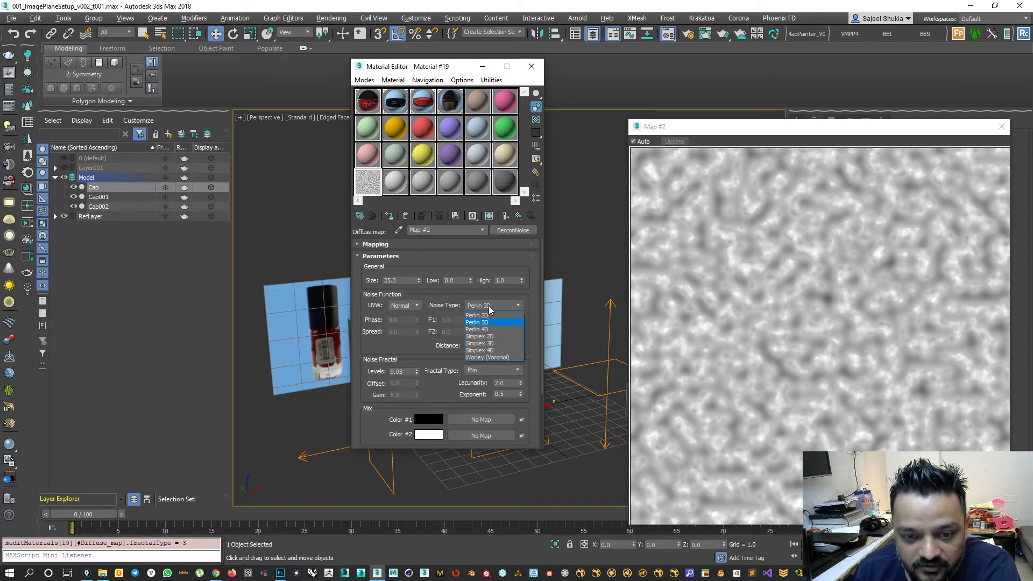
{"action": "left_click", "coordinate": [487, 343]}
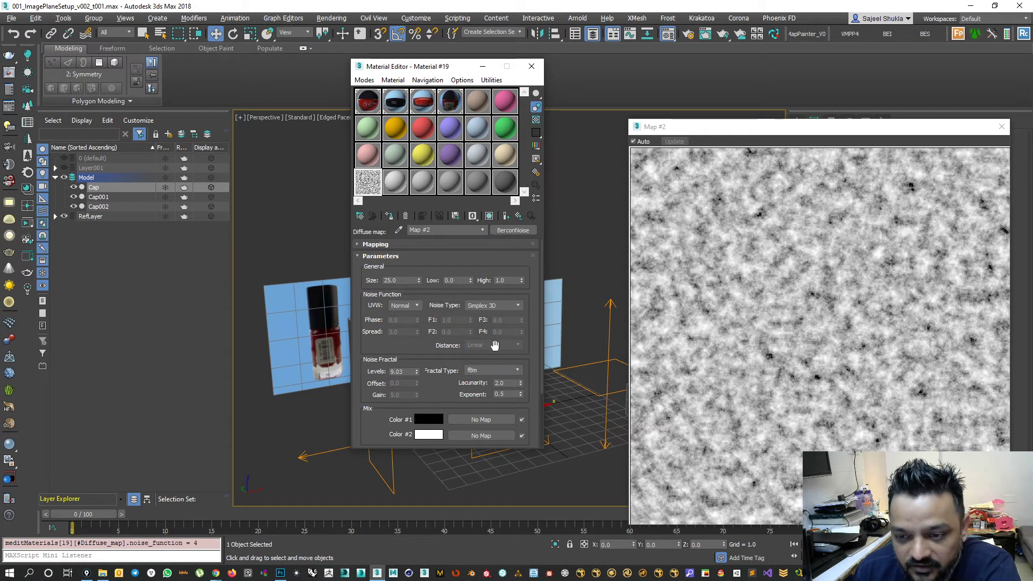
Enable distortion on the BerconNoise map and assign a Checker map as its distortion map.
{"action": "scroll", "coordinate": [363, 354], "scroll_direction": "down", "scroll_amount": 3}
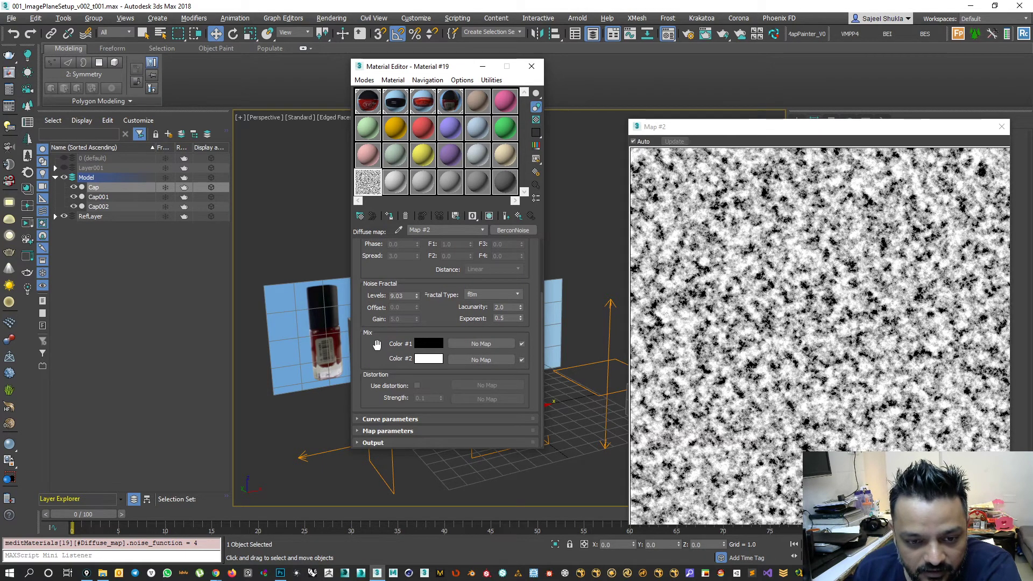
{"action": "left_click", "coordinate": [417, 386]}
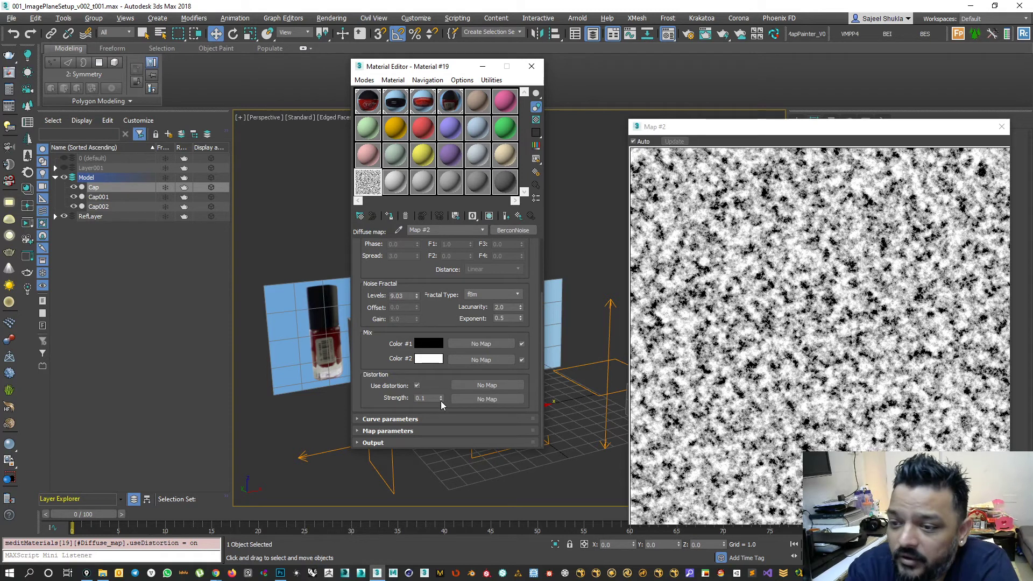
{"action": "left_click", "coordinate": [484, 398]}
{"action": "left_click", "coordinate": [531, 307]}
{"action": "left_click", "coordinate": [583, 463]}
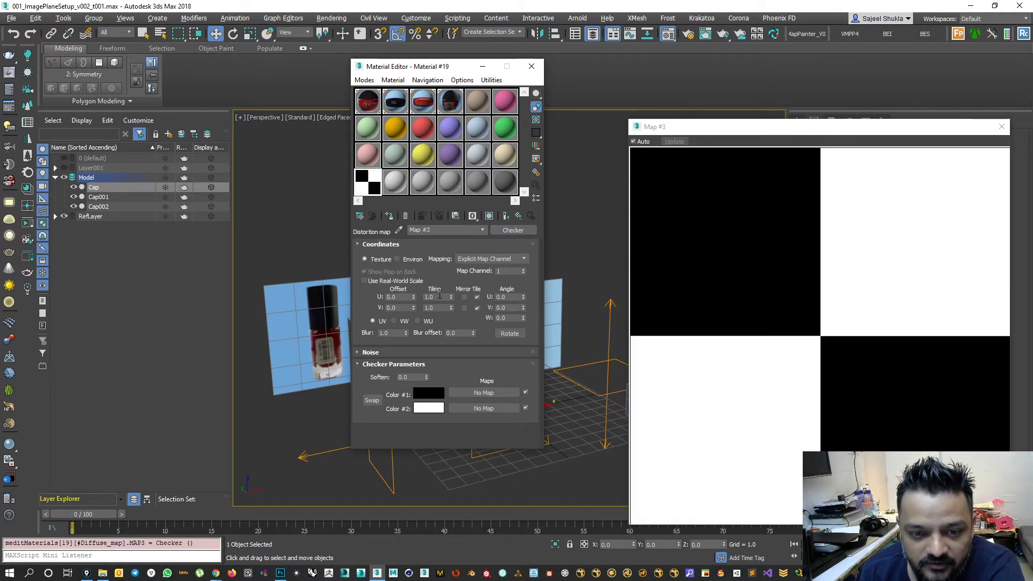
Set the distortion Checker map's U and V tiling to 2.0 and return to the parent noise map.
{"action": "left_click", "coordinate": [439, 297]}
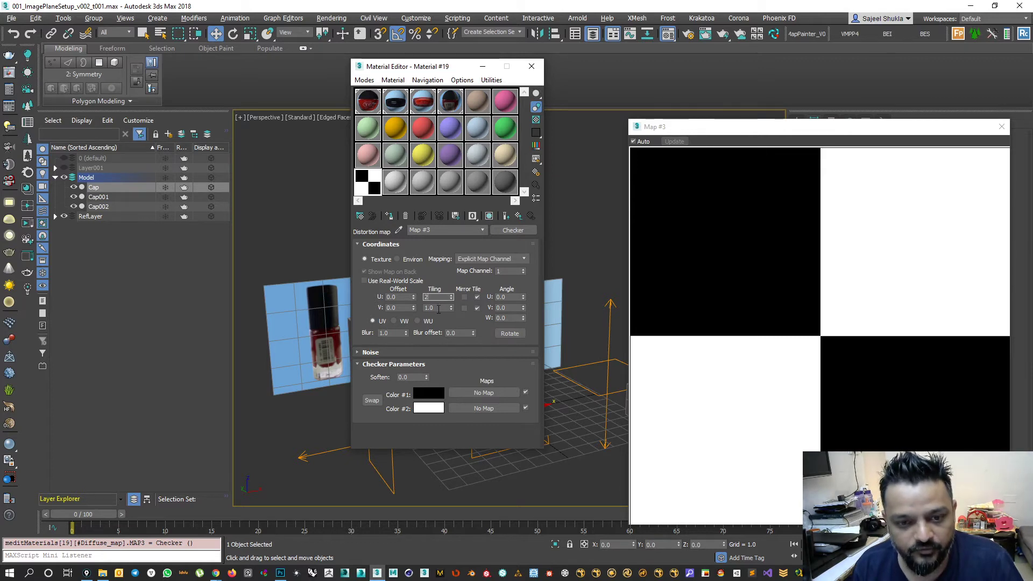
{"action": "left_click", "coordinate": [439, 308]}
{"action": "type", "text": "2"}
{"action": "left_click", "coordinate": [519, 216]}
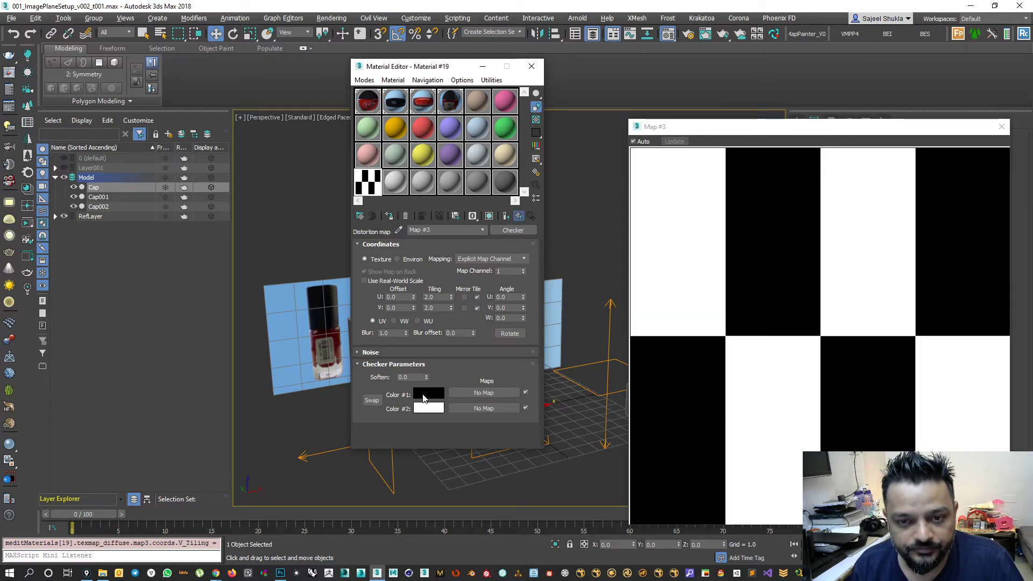
Raise the noise map's distortion strength to 8.797 and move the enlarged map preview clear of the webcam area.
{"action": "left_click_drag", "start_coordinate": [379, 432], "coordinate": [385, 357]}
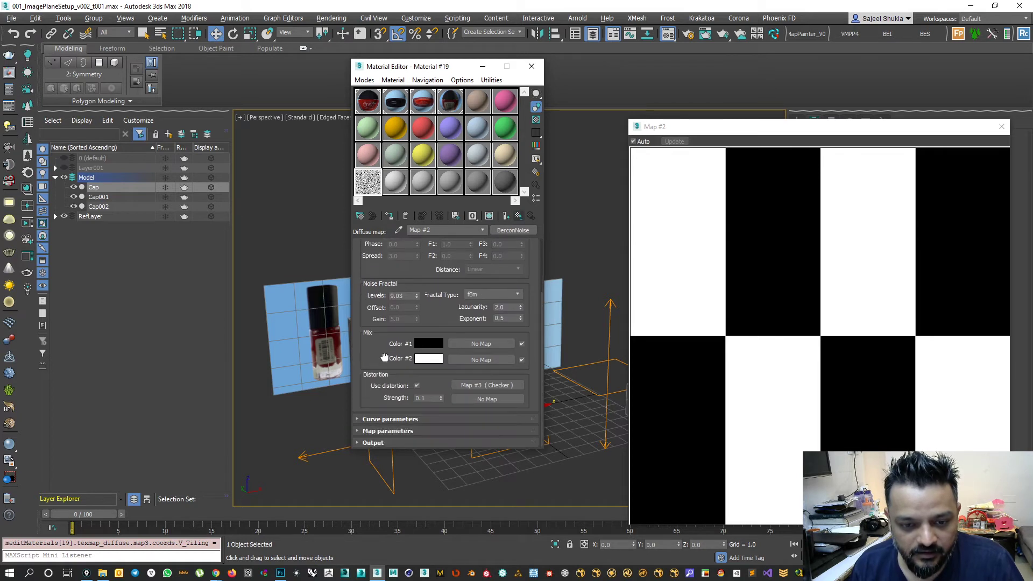
{"action": "left_click_drag", "start_coordinate": [443, 398], "coordinate": [452, 289]}
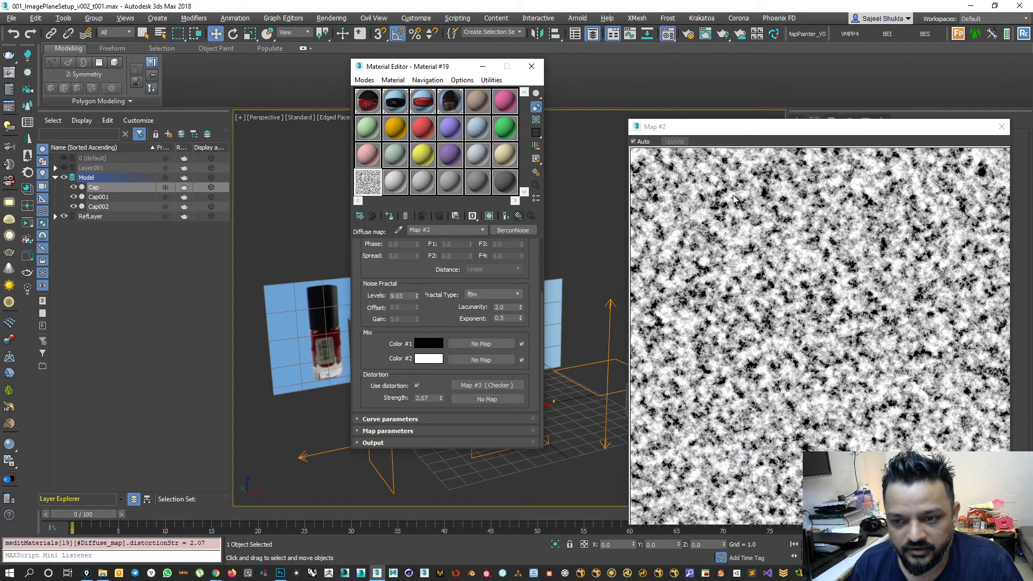
{"action": "left_click_drag", "start_coordinate": [721, 127], "coordinate": [695, 88]}
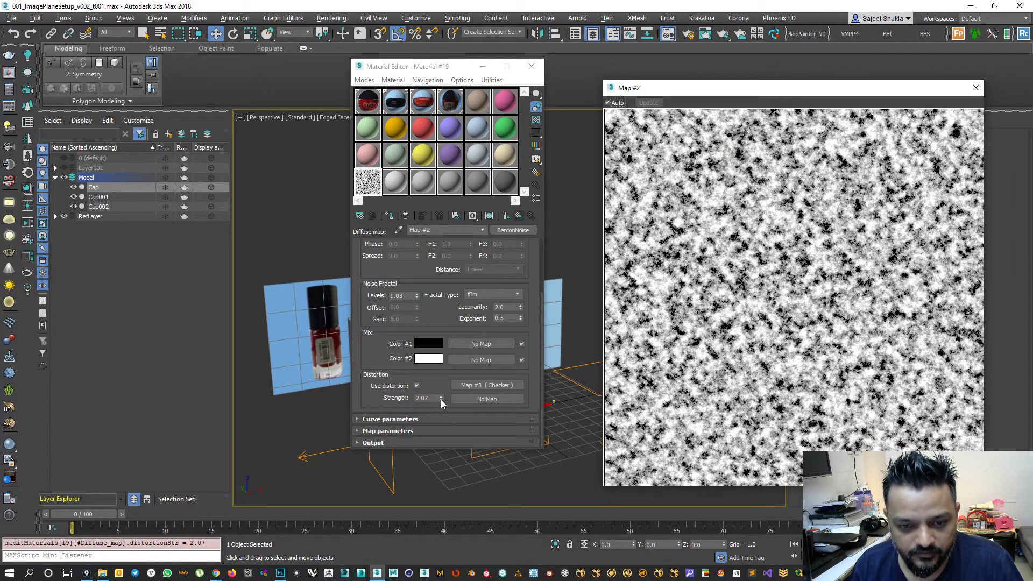
{"action": "left_click_drag", "start_coordinate": [440, 399], "coordinate": [441, 393]}
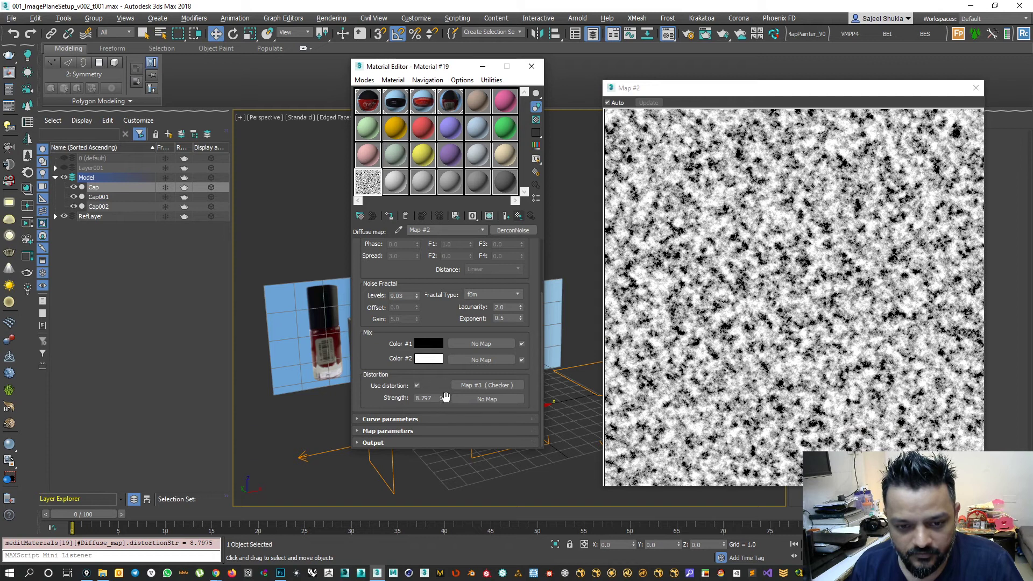
Increase the BerconNoise map's size to 228.445.
{"action": "scroll", "coordinate": [356, 275], "scroll_direction": "up", "scroll_amount": 3}
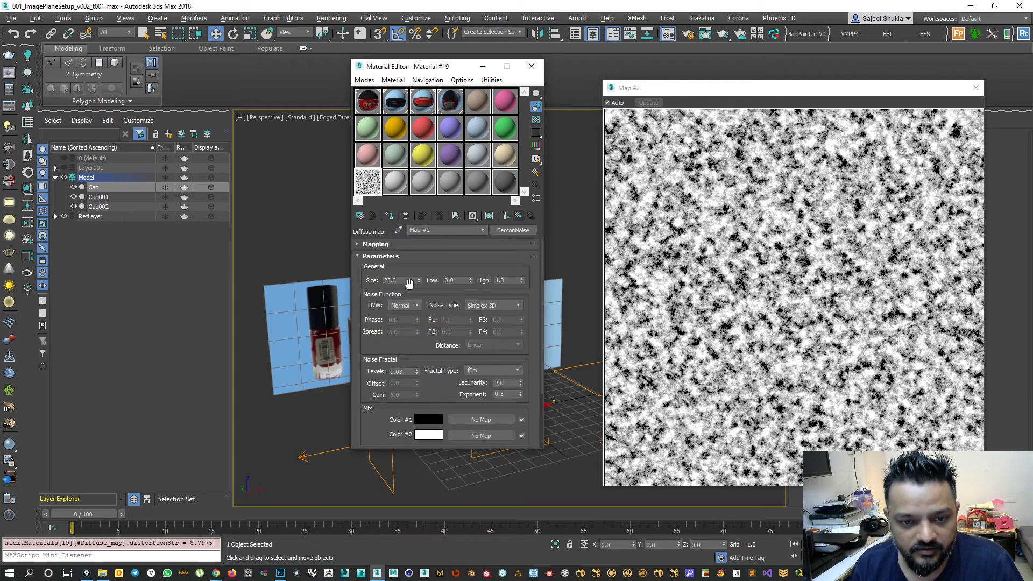
{"action": "left_click_drag", "start_coordinate": [419, 280], "coordinate": [421, 275]}
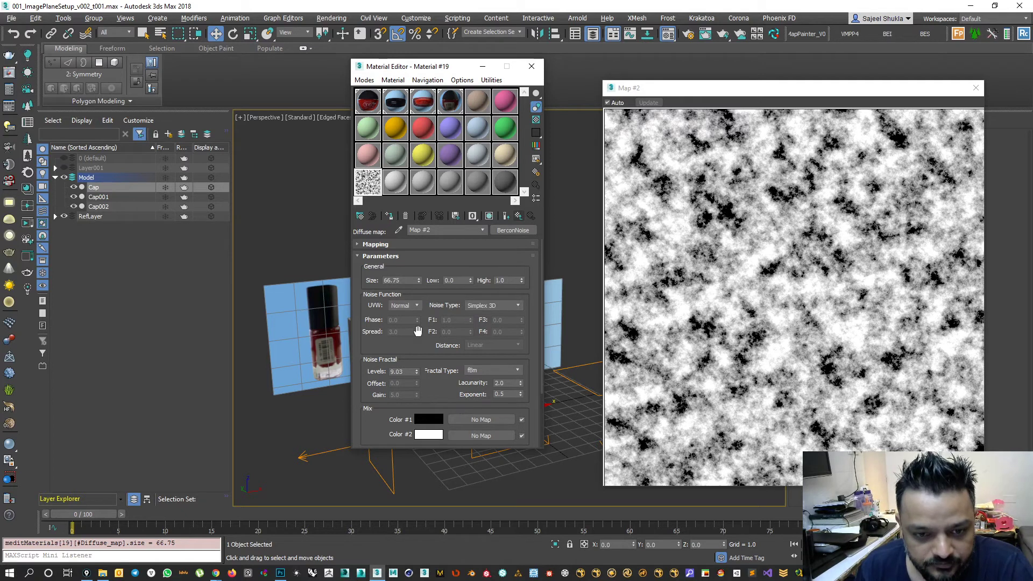
{"action": "left_click_drag", "start_coordinate": [427, 201], "coordinate": [431, 208]}
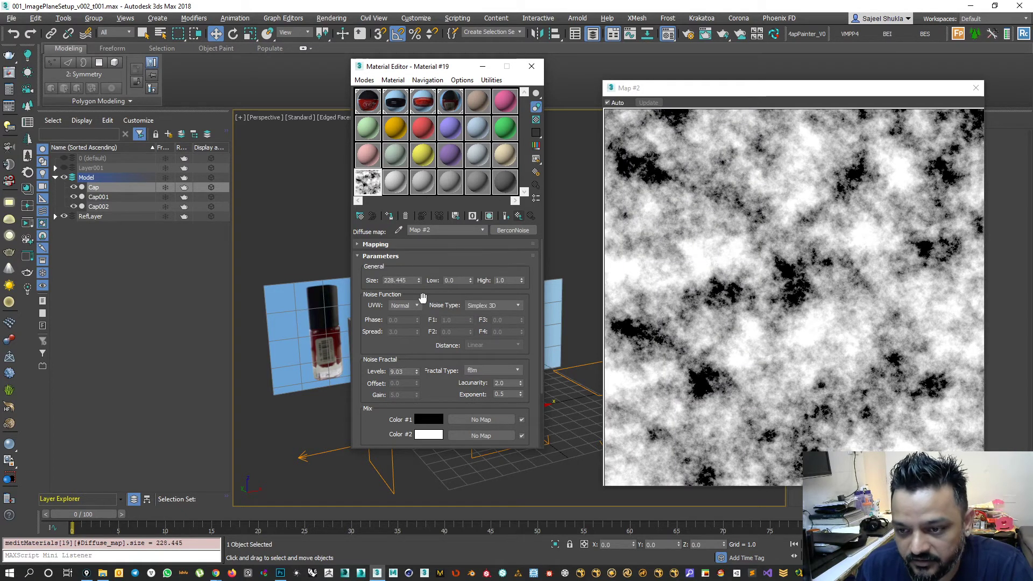
Copy the Checker distortion map into the distortion strength map slot.
{"action": "left_click_drag", "start_coordinate": [379, 406], "coordinate": [379, 292]}
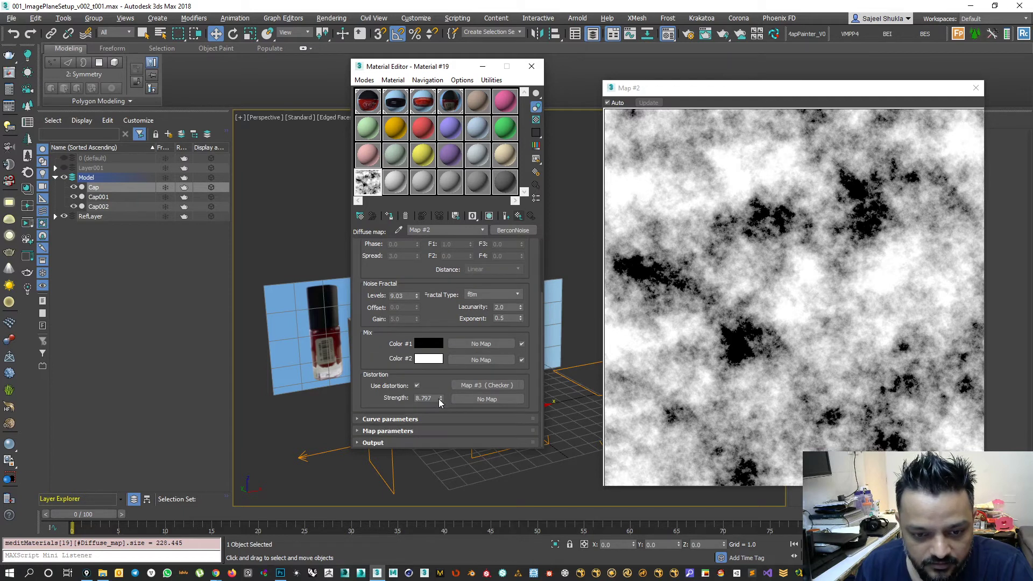
{"action": "mouse_move", "coordinate": [469, 383]}
{"action": "left_mouse_down"}
{"action": "mouse_move", "coordinate": [476, 417]}
{"action": "mouse_move", "coordinate": [473, 400]}
{"action": "left_mouse_up"}
{"action": "left_click", "coordinate": [423, 291]}
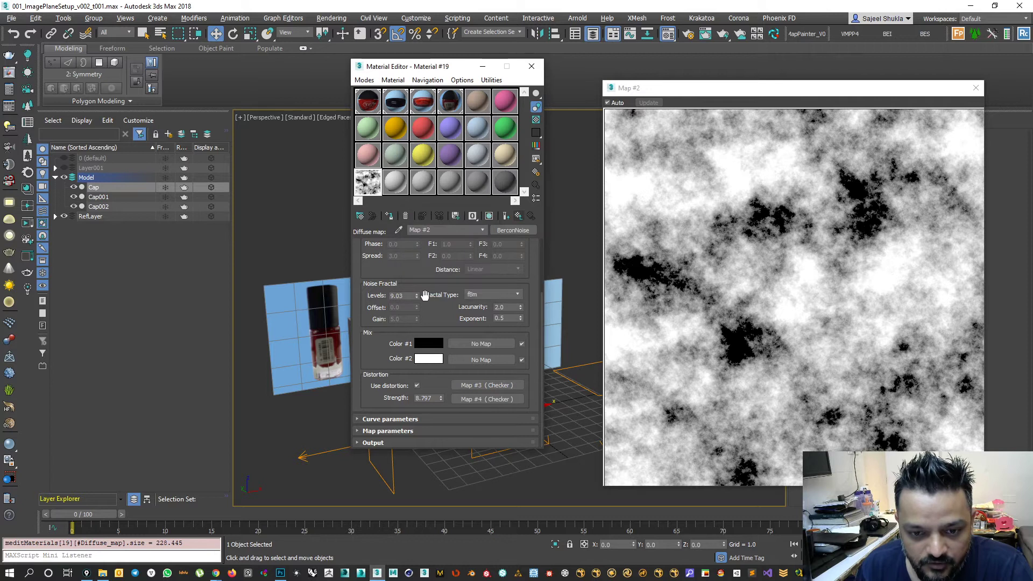
Set the U and V tiling of the strength Checker map to 10 and return to the parent noise map.
{"action": "left_click", "coordinate": [476, 398]}
{"action": "left_click", "coordinate": [437, 297]}
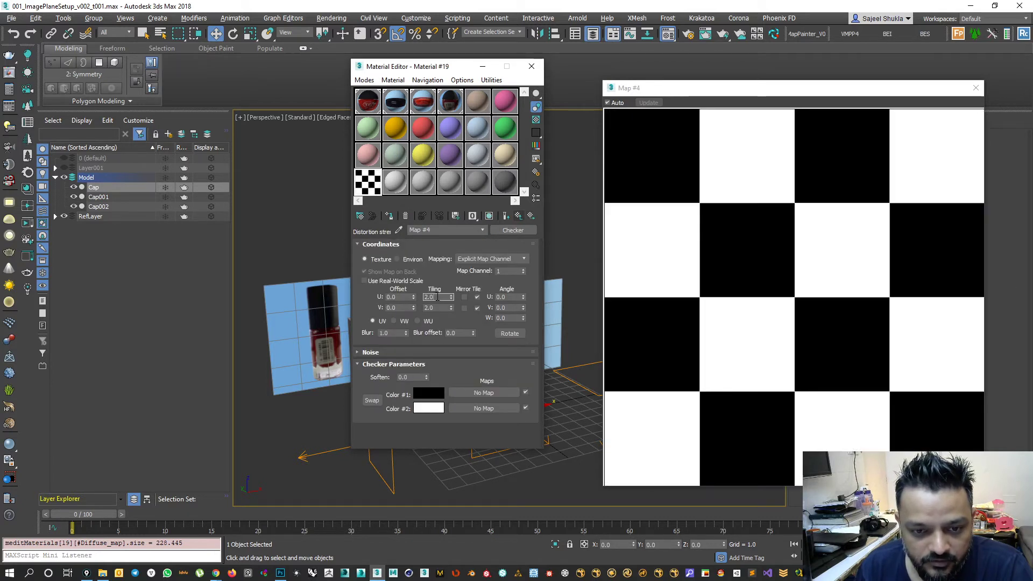
{"action": "type", "text": "10"}
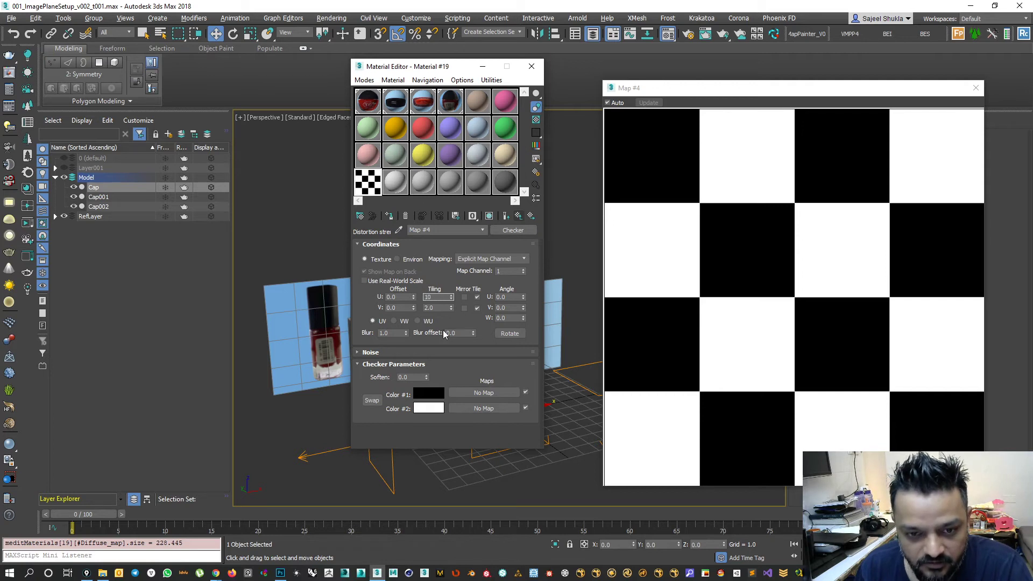
{"action": "left_click", "coordinate": [437, 308]}
{"action": "type", "text": "10"}
{"action": "key", "text": "Return"}
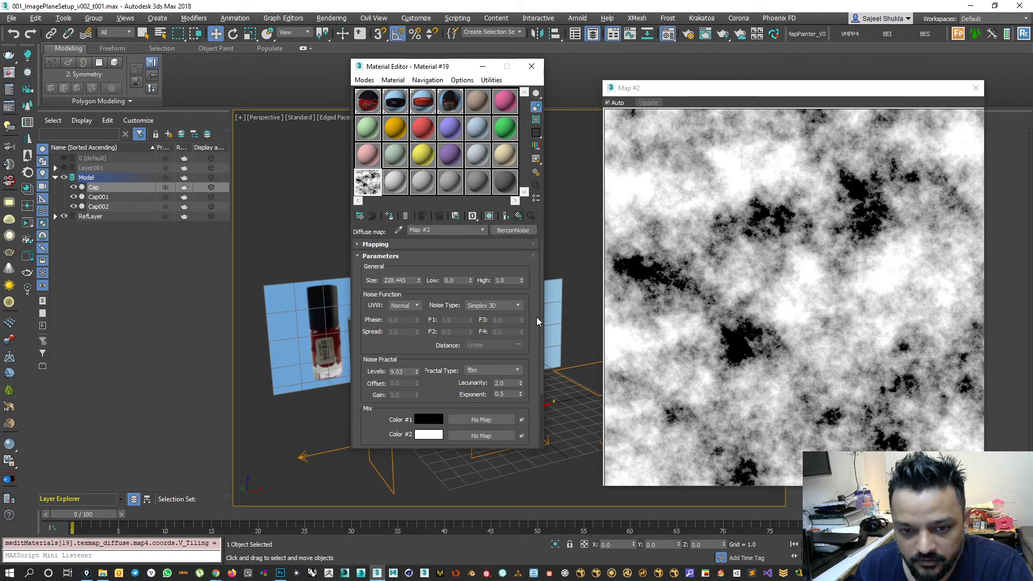
Lower the distortion strength to 3.713 and clear the Checker map from the strength slot.
{"action": "left_click_drag", "start_coordinate": [386, 421], "coordinate": [380, 319]}
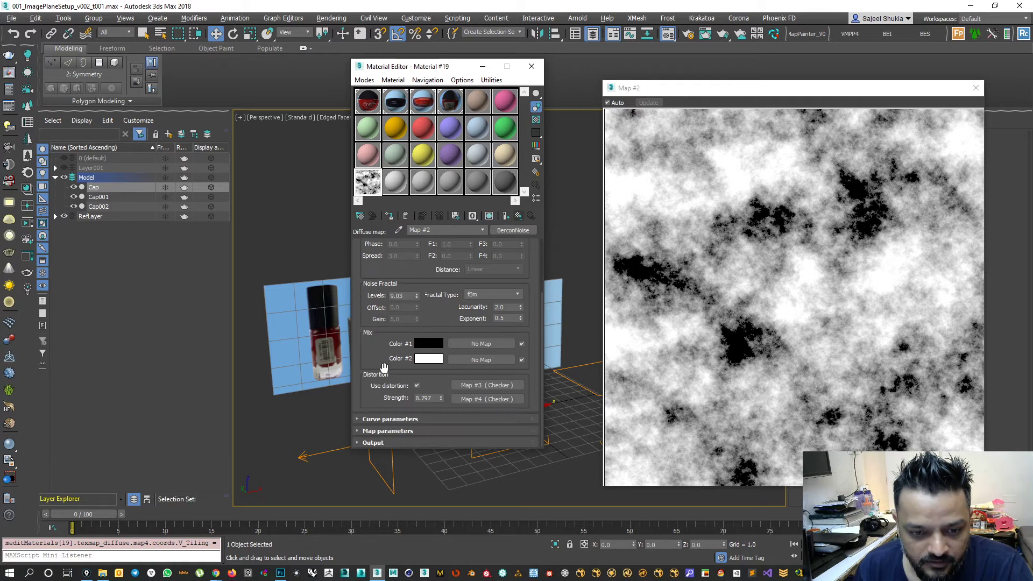
{"action": "left_click_drag", "start_coordinate": [440, 398], "coordinate": [442, 415]}
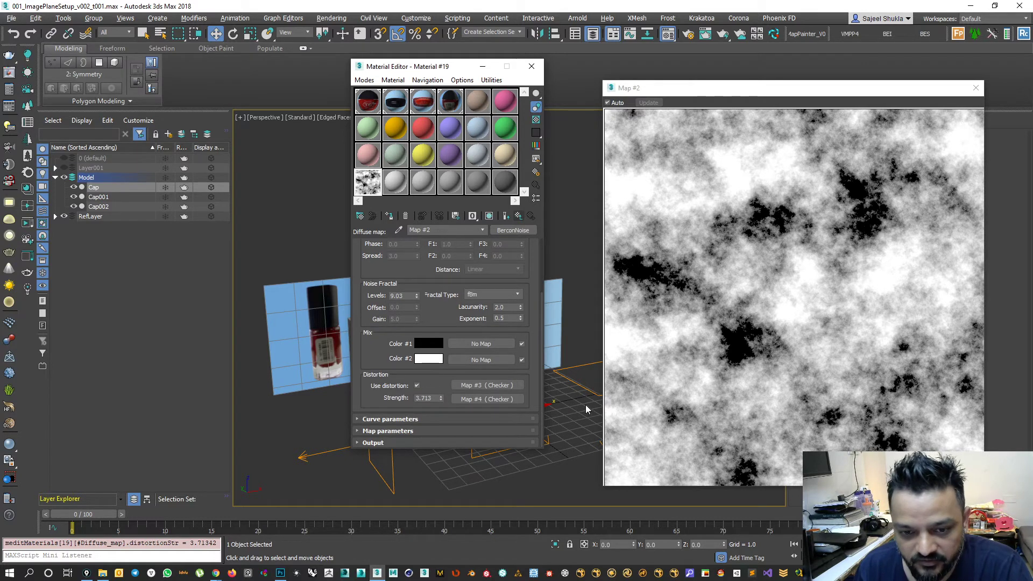
{"action": "right_click", "coordinate": [476, 400]}
{"action": "left_click", "coordinate": [493, 434]}
Replace the Checker used as the distortion map with a Noise map.
{"action": "left_click", "coordinate": [485, 386]}
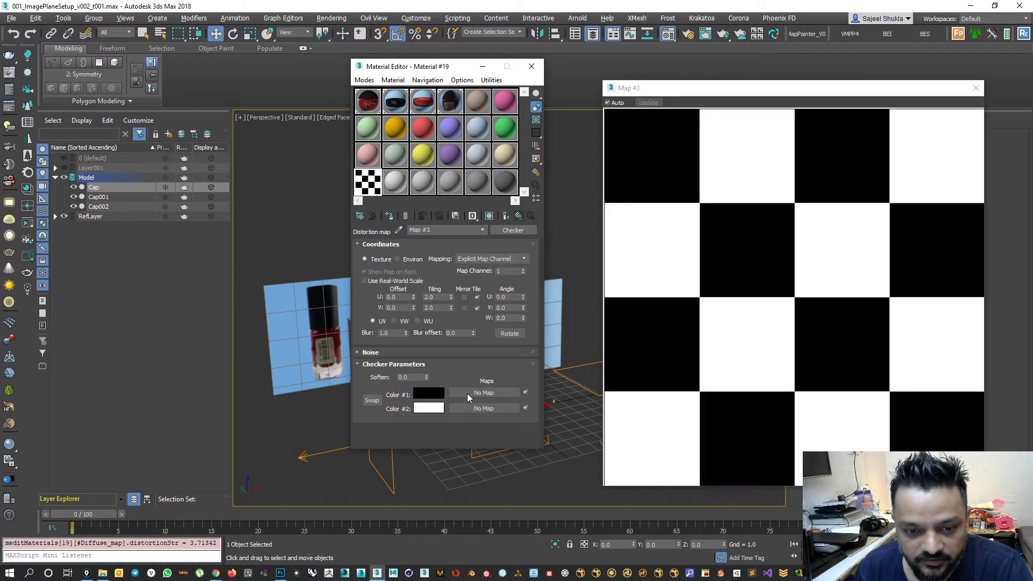
{"action": "left_click", "coordinate": [511, 231]}
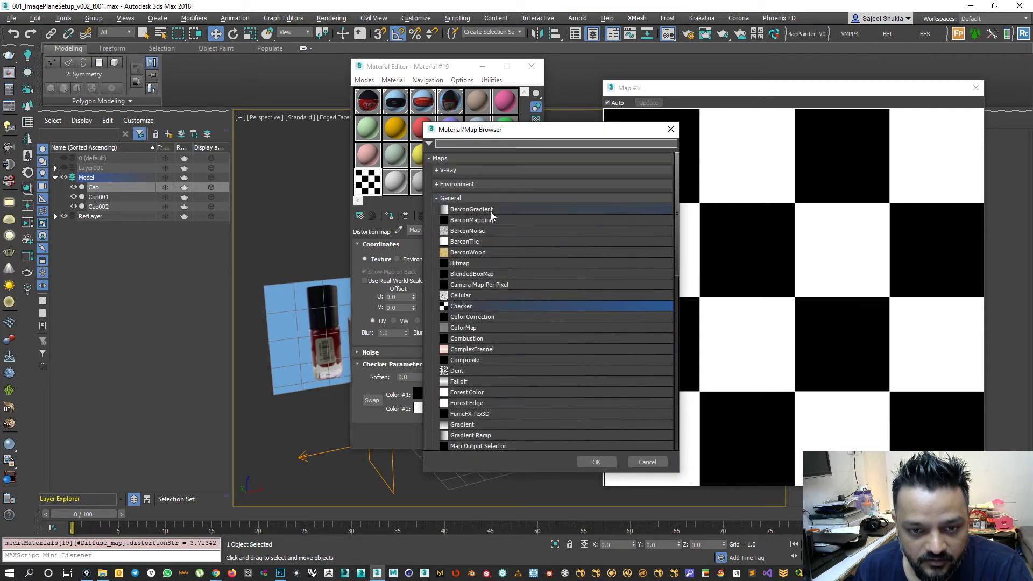
{"action": "scroll", "coordinate": [473, 312], "scroll_direction": "down", "scroll_amount": 3}
{"action": "scroll", "coordinate": [467, 375], "scroll_direction": "down", "scroll_amount": 2}
{"action": "scroll", "coordinate": [467, 375], "scroll_direction": "down", "scroll_amount": 2}
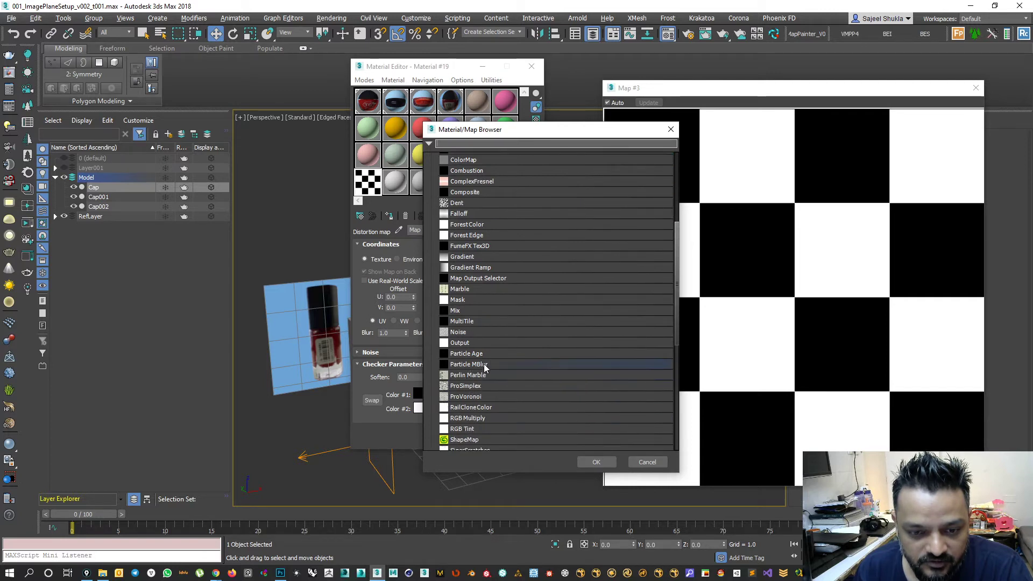
{"action": "left_click", "coordinate": [482, 333]}
{"action": "left_click", "coordinate": [597, 462]}
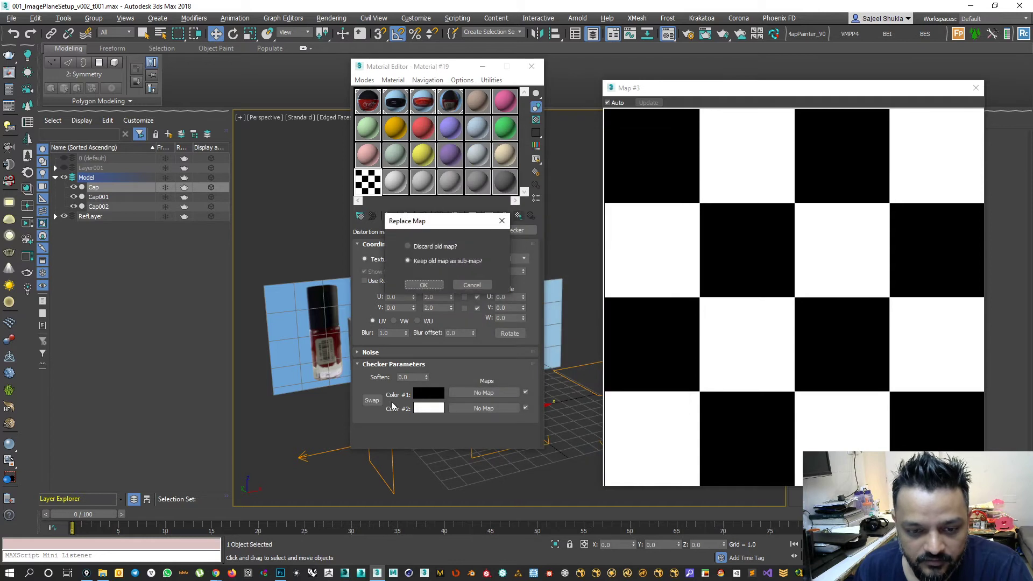
{"action": "left_click", "coordinate": [424, 285]}
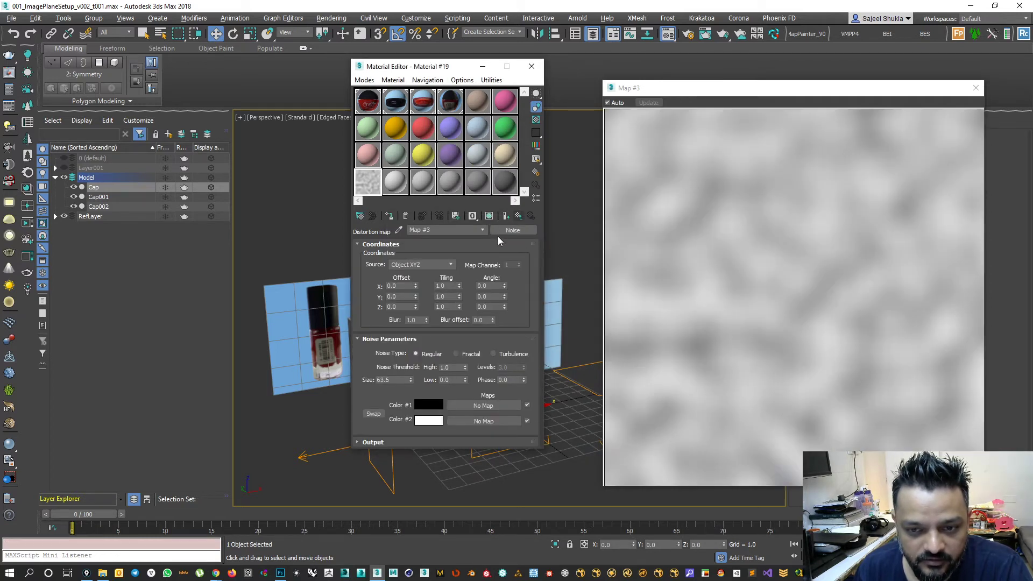
Set the distortion Noise map's type to Turbulence, enlarge its noise size and return to the parent map.
{"action": "left_click", "coordinate": [469, 354]}
{"action": "left_click", "coordinate": [503, 354]}
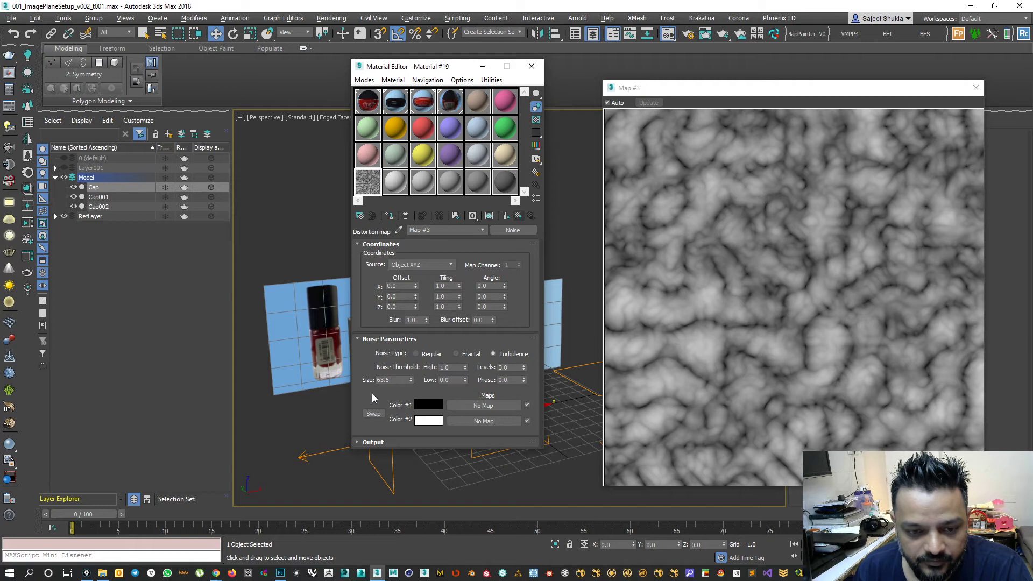
{"action": "left_click_drag", "start_coordinate": [411, 379], "coordinate": [411, 337]}
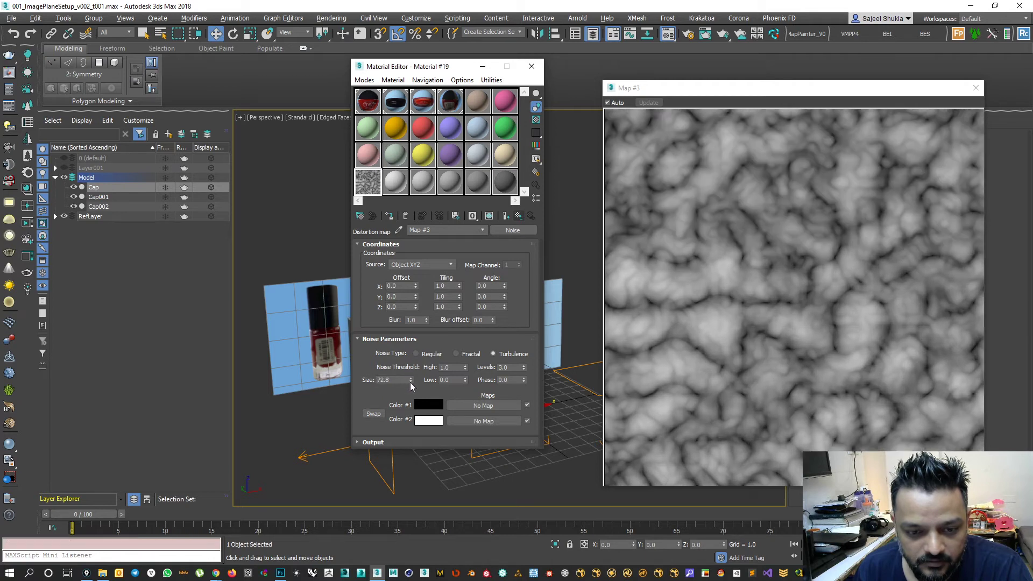
{"action": "left_click_drag", "start_coordinate": [411, 381], "coordinate": [415, 349]}
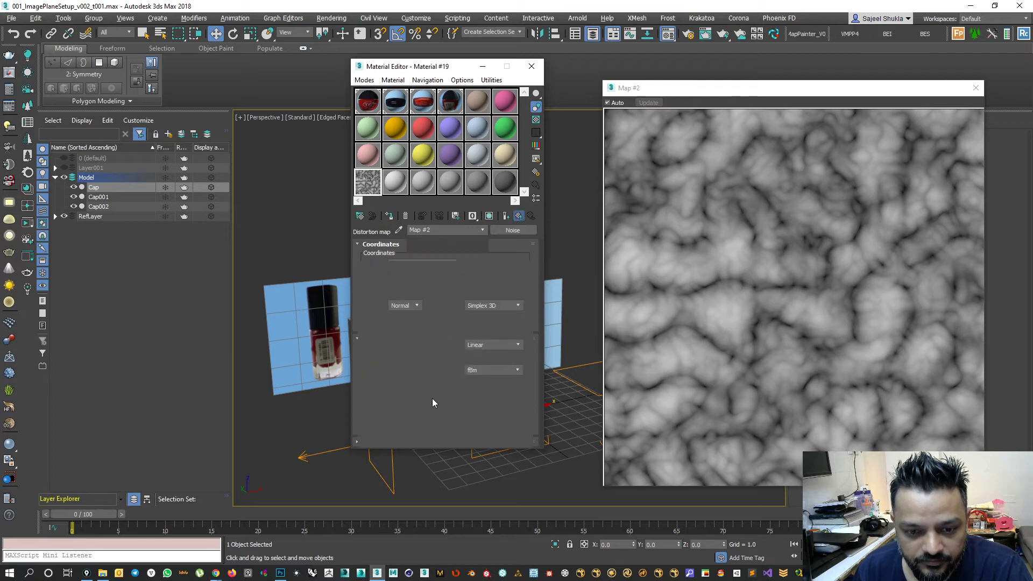
Switch the noise map's distortion off and on again to compare its effect.
{"action": "left_click_drag", "start_coordinate": [376, 425], "coordinate": [381, 302]}
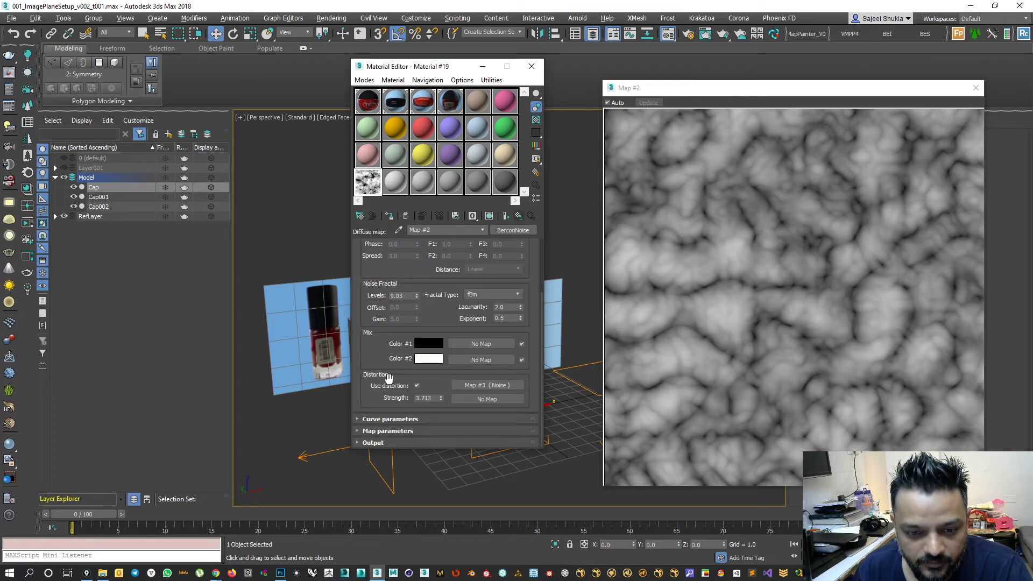
{"action": "left_click", "coordinate": [419, 387]}
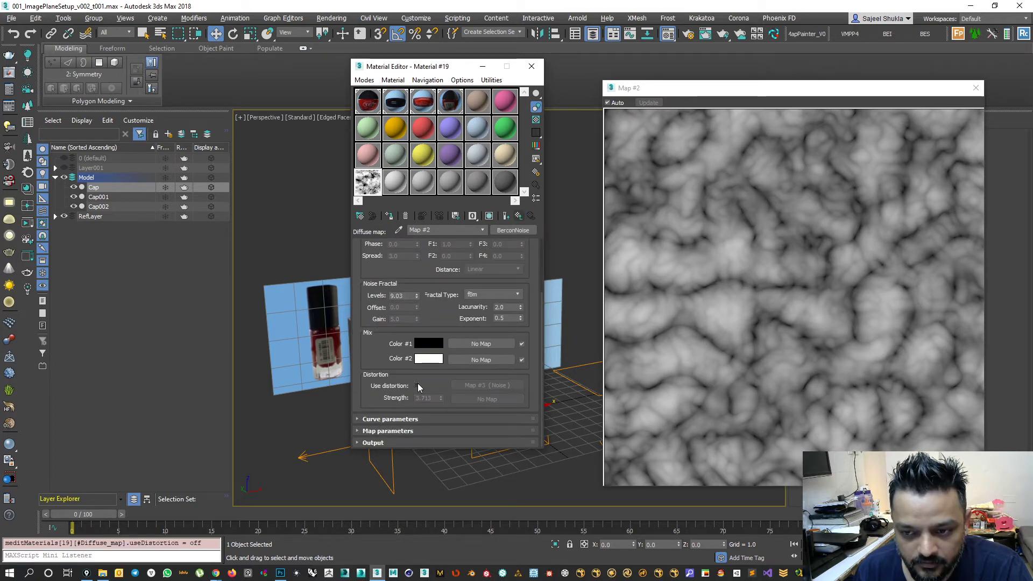
{"action": "left_click", "coordinate": [418, 386]}
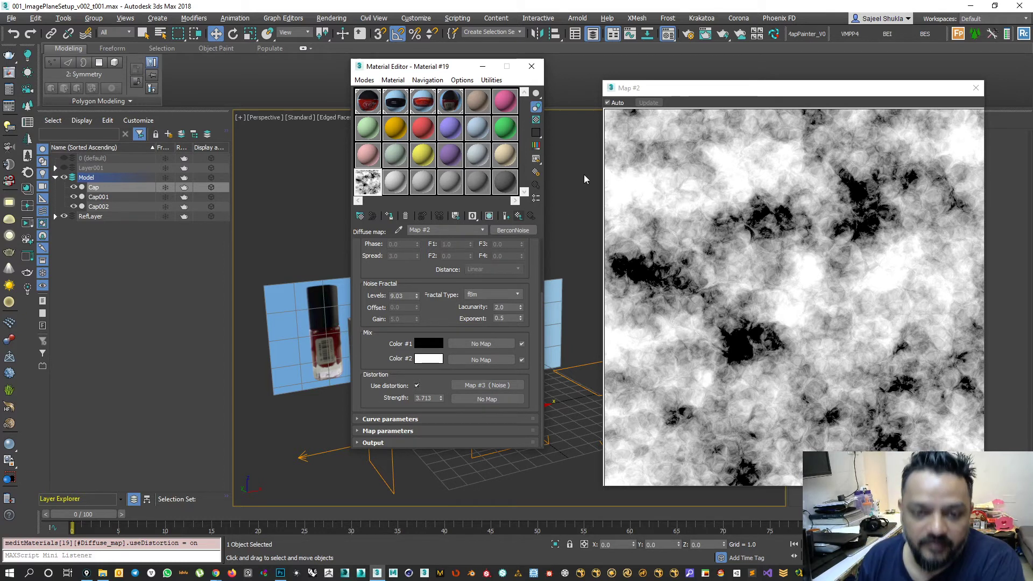
{"action": "left_click", "coordinate": [511, 230]}
{"action": "scroll", "coordinate": [485, 278], "scroll_direction": "up", "scroll_amount": 5}
{"action": "scroll", "coordinate": [487, 401], "scroll_direction": "down", "scroll_amount": 15}
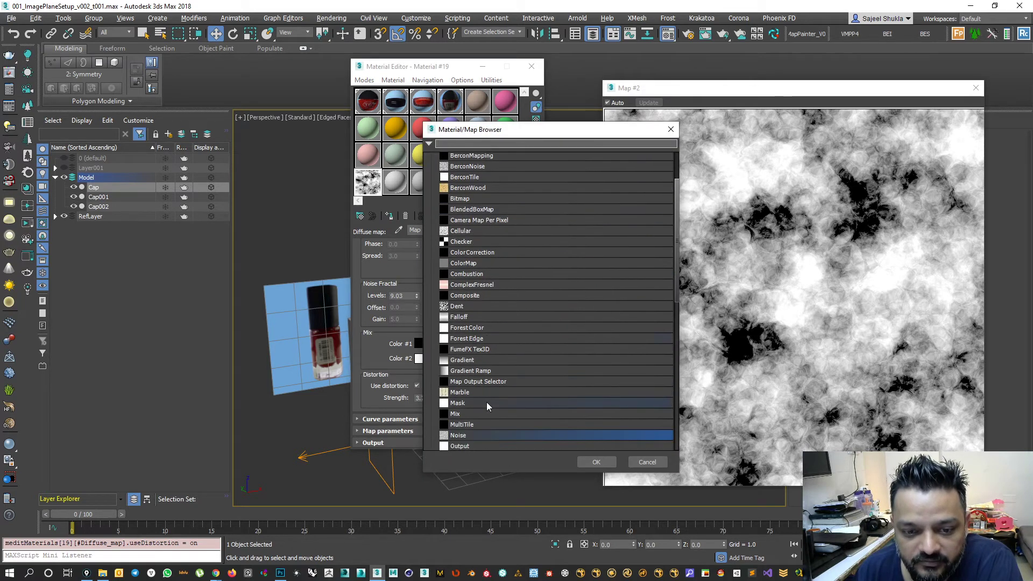
{"action": "left_click", "coordinate": [648, 462]}
Switch from the compact Material Editor to the Slate Material Editor and reposition its window over the viewport.
{"action": "left_click", "coordinate": [364, 80]}
{"action": "left_click", "coordinate": [398, 108]}
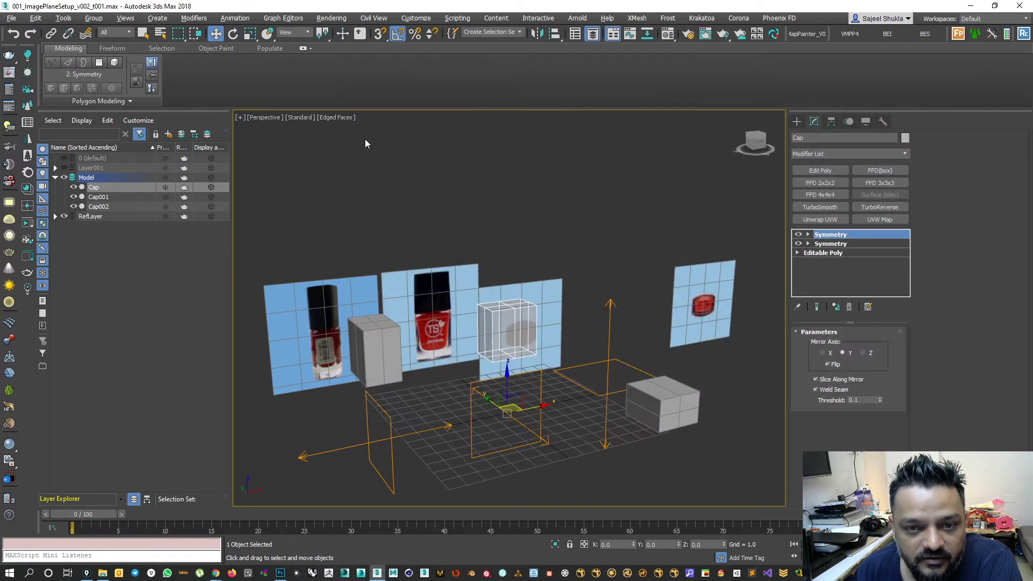
{"action": "left_click_drag", "start_coordinate": [238, 258], "coordinate": [302, 97]}
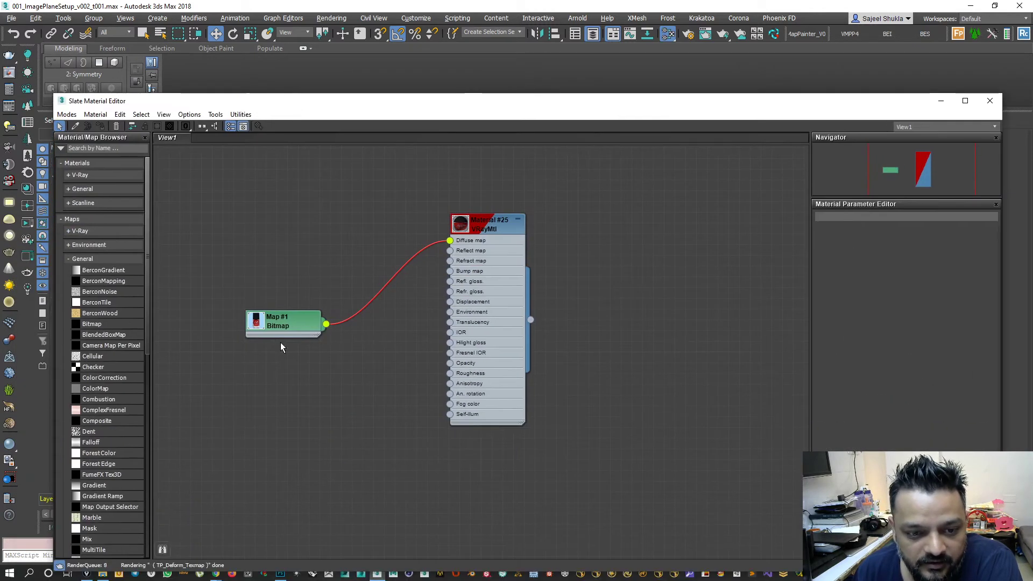
Move the VRayMtl node farther from its connected Bitmap node and look through the list of General maps.
{"action": "left_click_drag", "start_coordinate": [326, 324], "coordinate": [344, 380]}
{"action": "left_click_drag", "start_coordinate": [489, 227], "coordinate": [521, 238]}
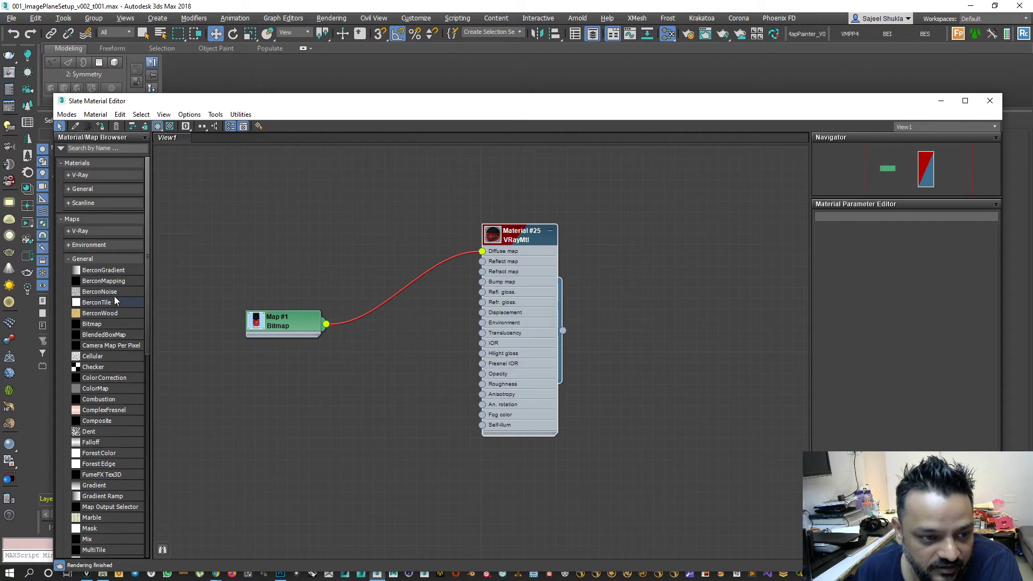
{"action": "scroll", "coordinate": [147, 294], "scroll_direction": "down", "scroll_amount": 15}
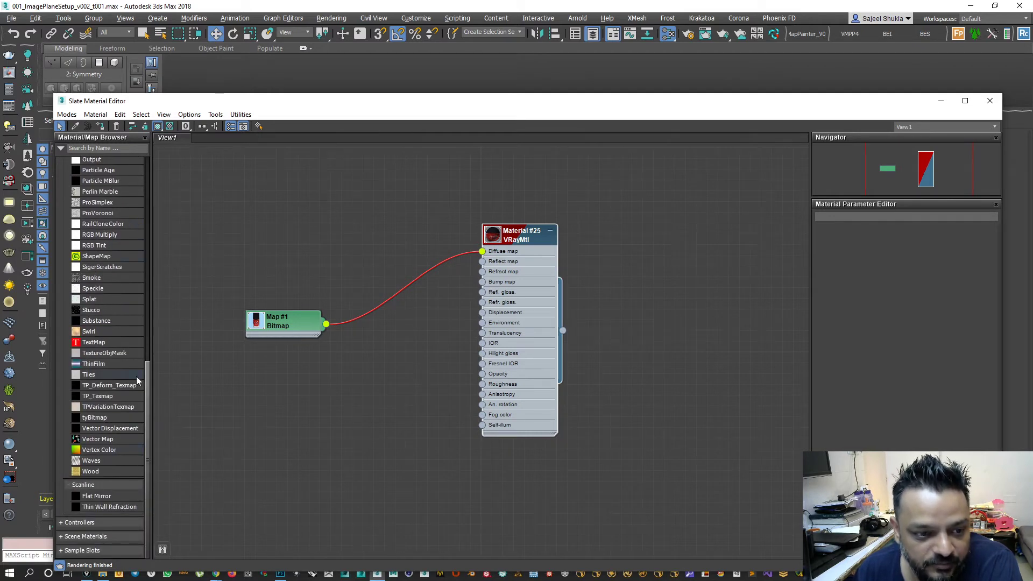
Collapse the General maps group in the material/map browser and close the Slate Material Editor.
{"action": "left_click_drag", "start_coordinate": [147, 380], "coordinate": [170, 187]}
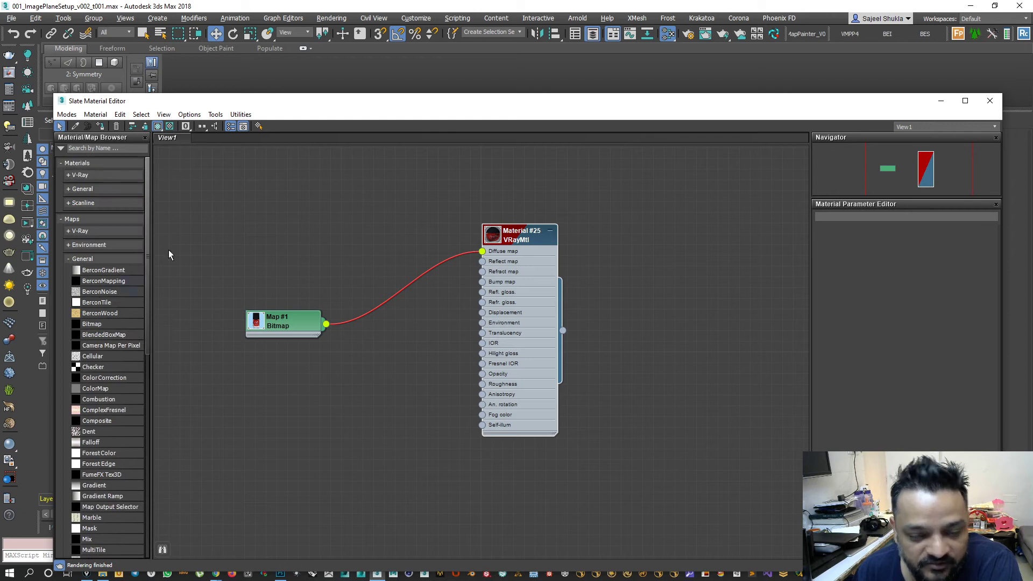
{"action": "left_click", "coordinate": [237, 233]}
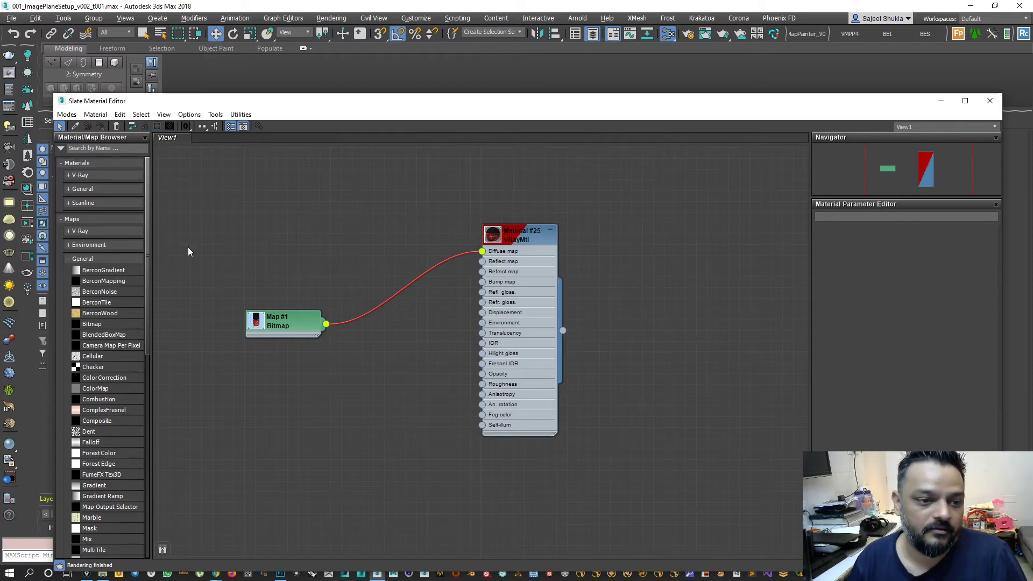
{"action": "left_click", "coordinate": [73, 259]}
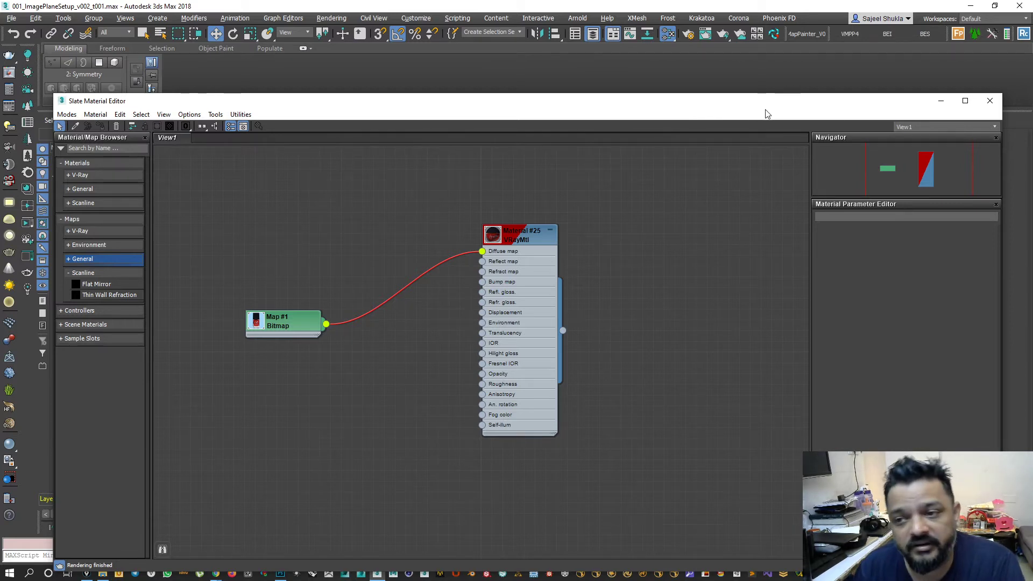
{"action": "left_click_drag", "start_coordinate": [916, 105], "coordinate": [891, 81]}
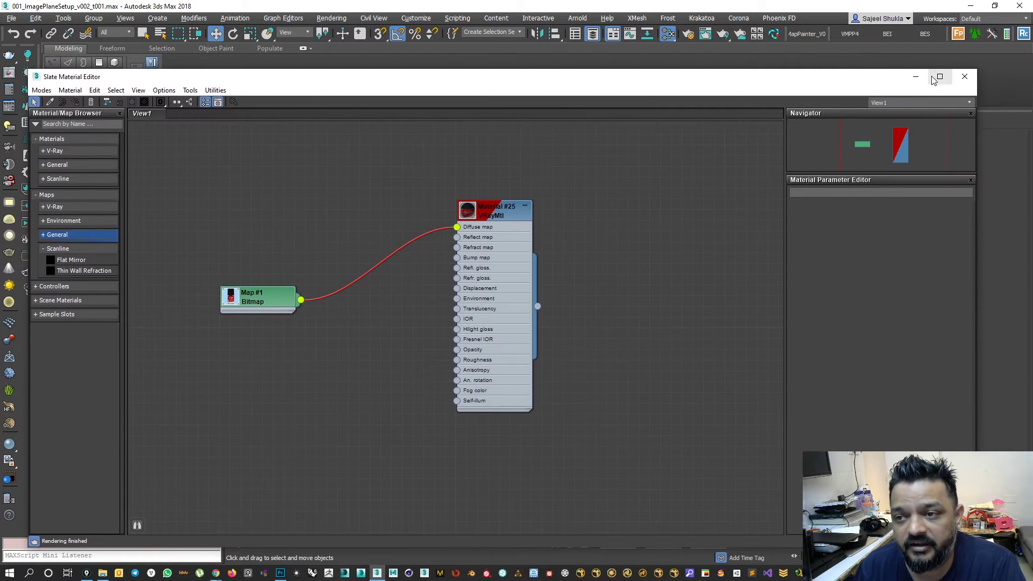
{"action": "left_click", "coordinate": [963, 78]}
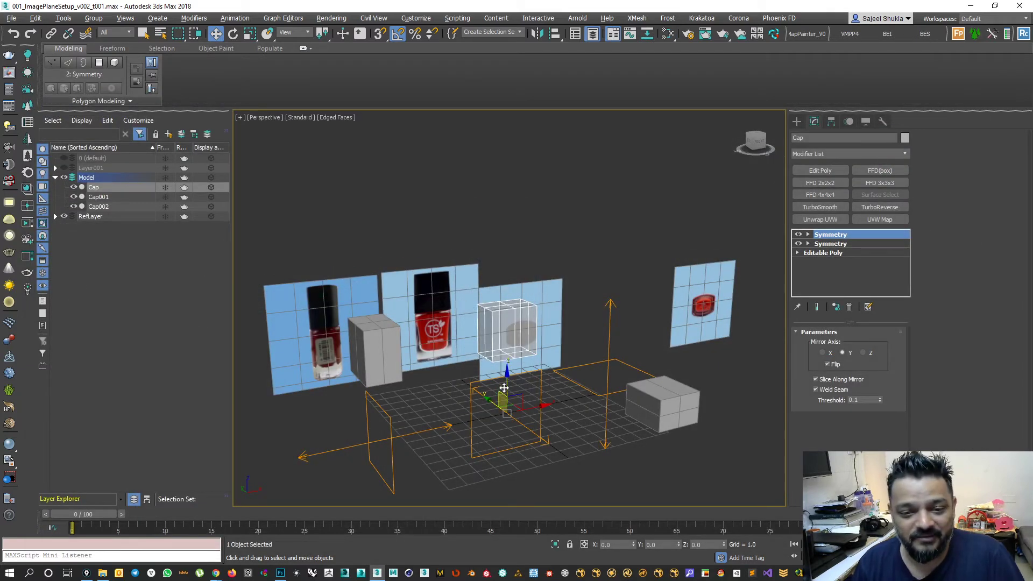
Toggle the cap's two Symmetry modifiers off and on to compare their effect, leaving the lower one disabled.
{"action": "middle_click_drag", "start_coordinate": [533, 380], "coordinate": [562, 389], "text": "alt"}
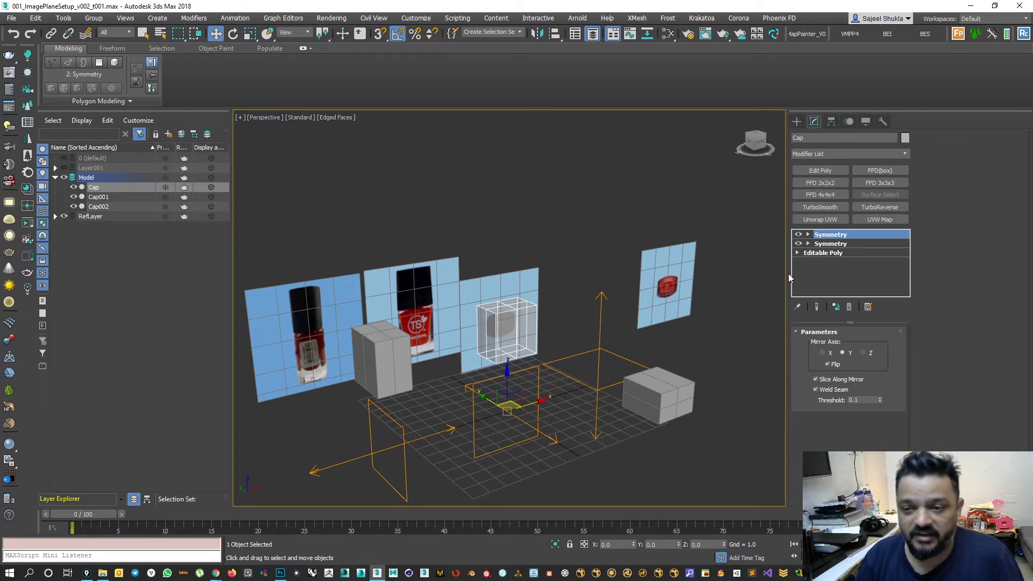
{"action": "left_click", "coordinate": [798, 236]}
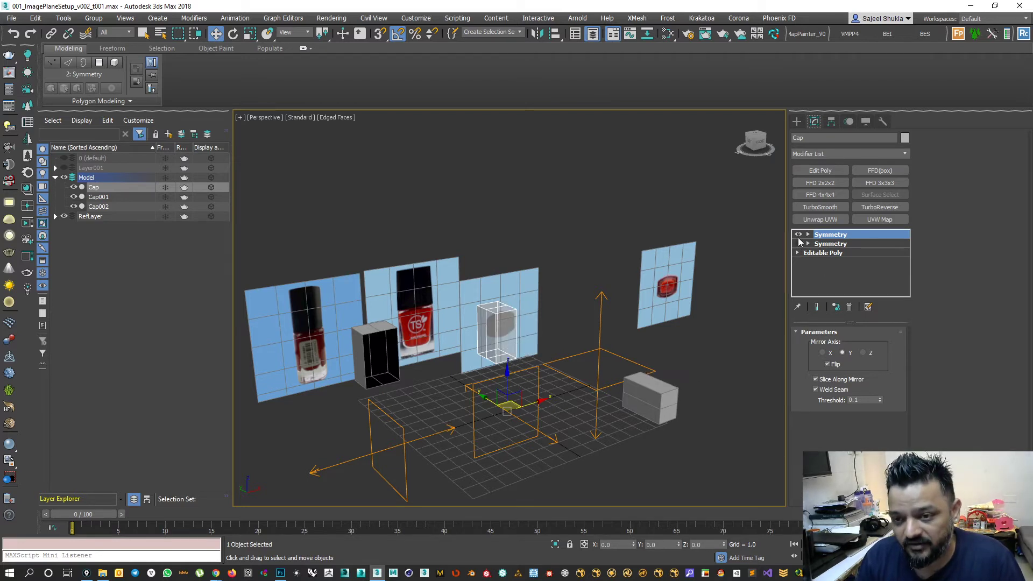
{"action": "left_click", "coordinate": [799, 235]}
{"action": "left_click", "coordinate": [799, 244]}
{"action": "left_click", "coordinate": [798, 235]}
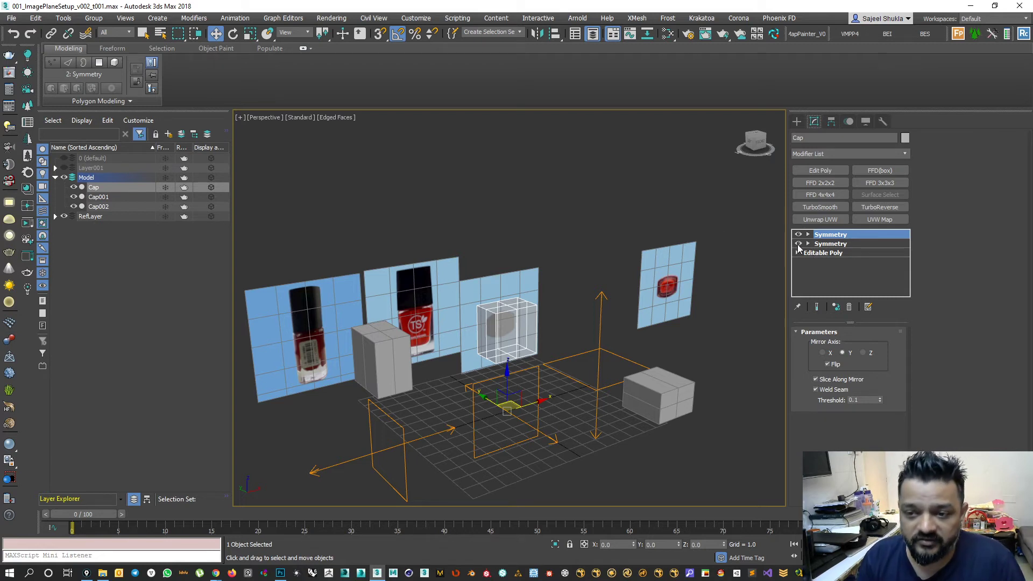
{"action": "left_click", "coordinate": [798, 244]}
{"action": "middle_click_drag", "start_coordinate": [557, 318], "coordinate": [694, 238], "text": "alt"}
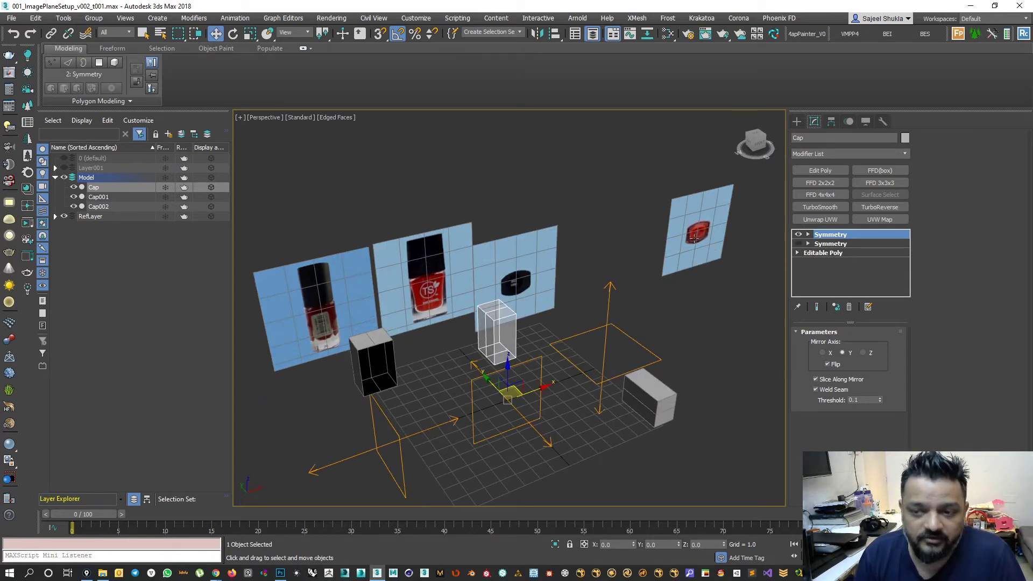
Add a TurboSmooth modifier to the cap and set its iterations to 3.
{"action": "left_click", "coordinate": [820, 208]}
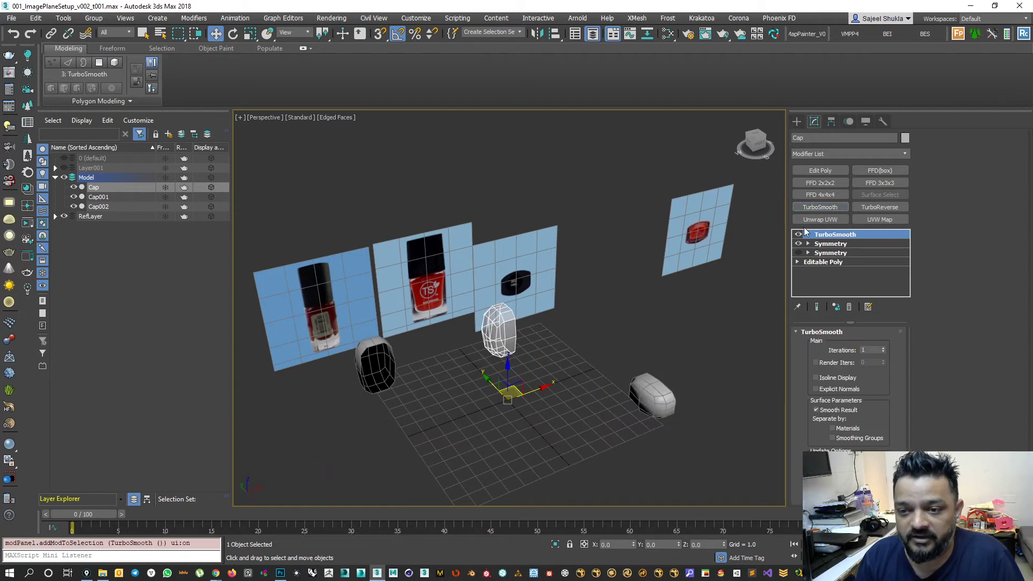
{"action": "left_click", "coordinate": [883, 348]}
{"action": "left_click", "coordinate": [883, 348]}
{"action": "middle_click_drag", "start_coordinate": [530, 366], "coordinate": [575, 350], "text": "alt"}
{"action": "key", "text": "alt+s"}
{"action": "scroll", "coordinate": [565, 353], "scroll_direction": "up", "scroll_amount": 2}
Switch TurboSmooth off and on to compare the cap's shape, and re-enable the lower Symmetry modifier.
{"action": "left_click", "coordinate": [798, 234]}
{"action": "left_click", "coordinate": [799, 234]}
{"action": "left_click", "coordinate": [798, 253]}
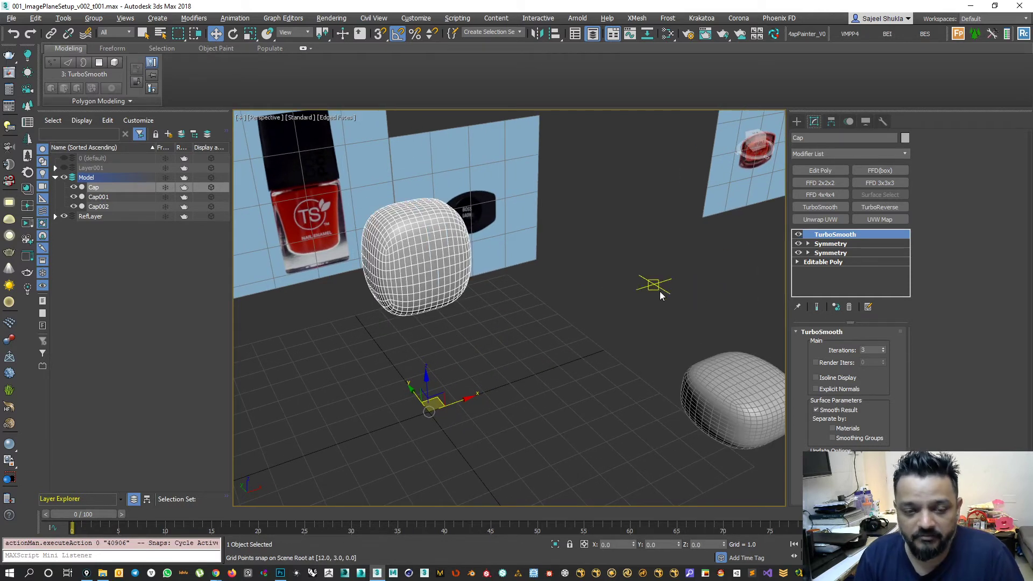
Reorder the cap's modifier stack by placing TurboSmooth between the two Symmetry modifiers and moving it back to the top.
{"action": "right_click", "coordinate": [819, 283]}
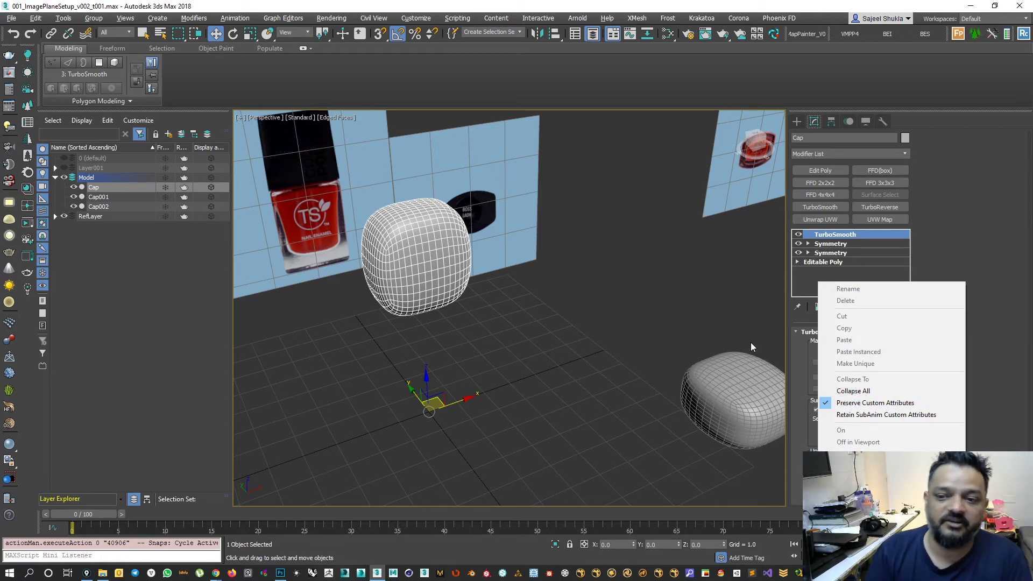
{"action": "left_click", "coordinate": [812, 271]}
{"action": "mouse_move", "coordinate": [823, 236]}
{"action": "left_mouse_down"}
{"action": "mouse_move", "coordinate": [834, 253]}
{"action": "mouse_move", "coordinate": [826, 240]}
{"action": "left_mouse_up"}
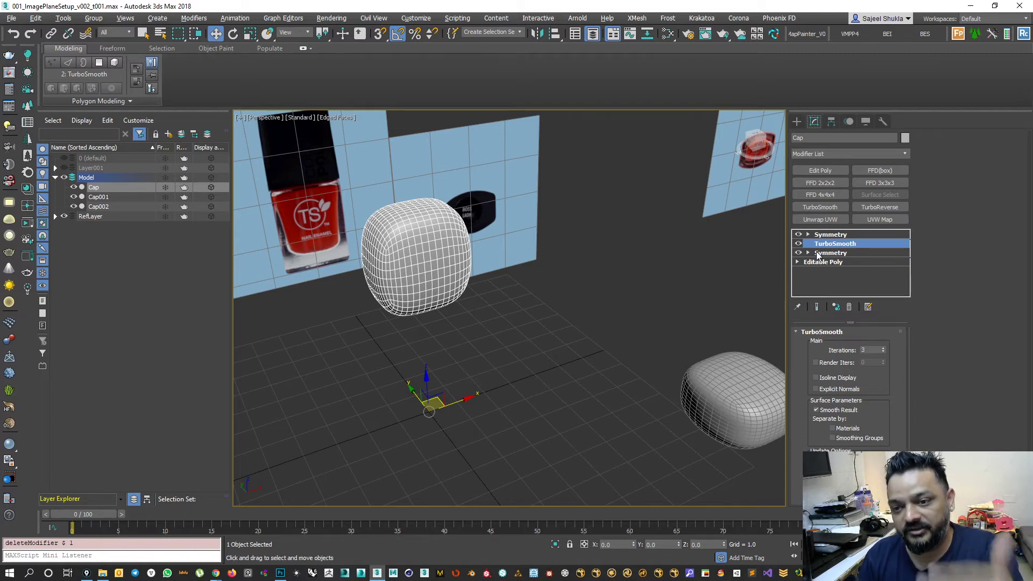
{"action": "left_click_drag", "start_coordinate": [835, 243], "coordinate": [833, 234]}
{"action": "middle_click_drag", "start_coordinate": [439, 241], "coordinate": [507, 309], "text": "alt"}
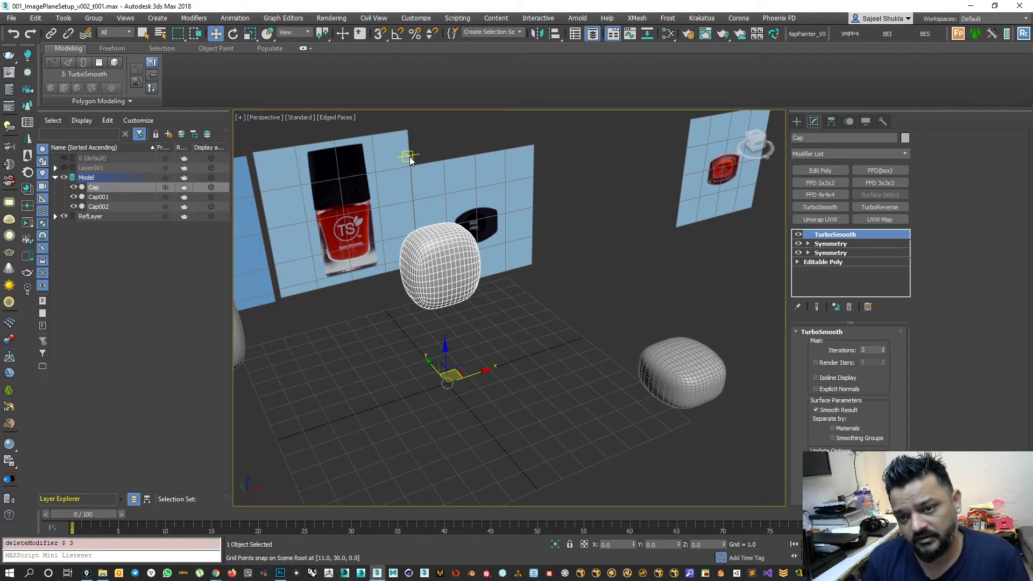
Maximize the Front view and delete the TurboSmooth modifier from the cap.
{"action": "scroll", "coordinate": [409, 159], "scroll_direction": "up", "scroll_amount": 3}
{"action": "key", "text": "alt+w"}
{"action": "right_click", "coordinate": [324, 330]}
{"action": "key", "text": "alt+w"}
{"action": "scroll", "coordinate": [371, 377], "scroll_direction": "down", "scroll_amount": 6}
{"action": "middle_click_drag", "start_coordinate": [392, 397], "coordinate": [678, 344]}
{"action": "scroll", "coordinate": [551, 385], "scroll_direction": "down", "scroll_amount": 2}
{"action": "left_click", "coordinate": [849, 307]}
Switch the Front view to wireframe and examine the Symmetry mirror plane at the origin up close.
{"action": "scroll", "coordinate": [487, 384], "scroll_direction": "up", "scroll_amount": 8}
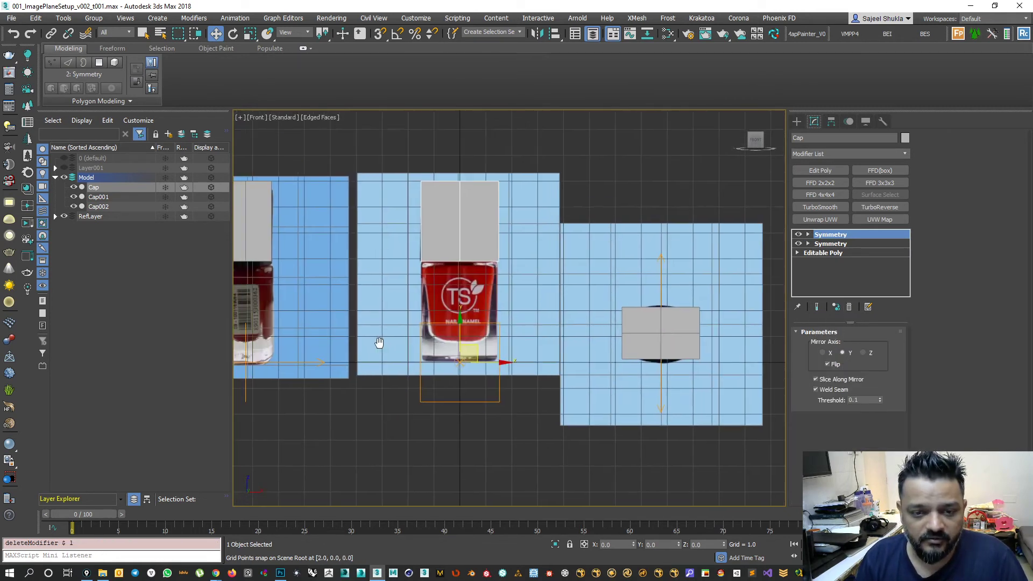
{"action": "scroll", "coordinate": [607, 418], "scroll_direction": "up", "scroll_amount": 10}
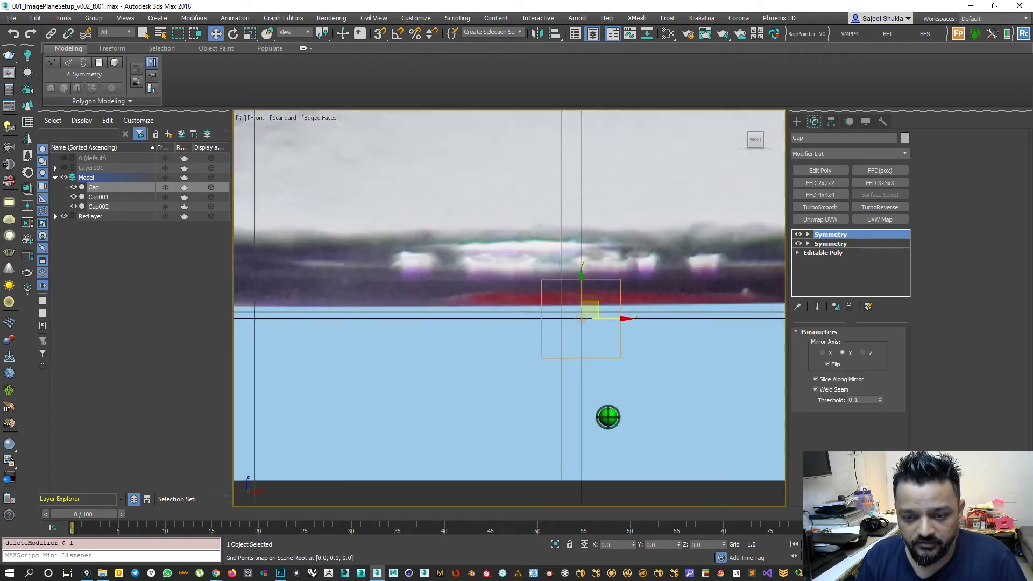
{"action": "middle_click_drag", "start_coordinate": [582, 316], "coordinate": [642, 341]}
{"action": "key", "text": "F3"}
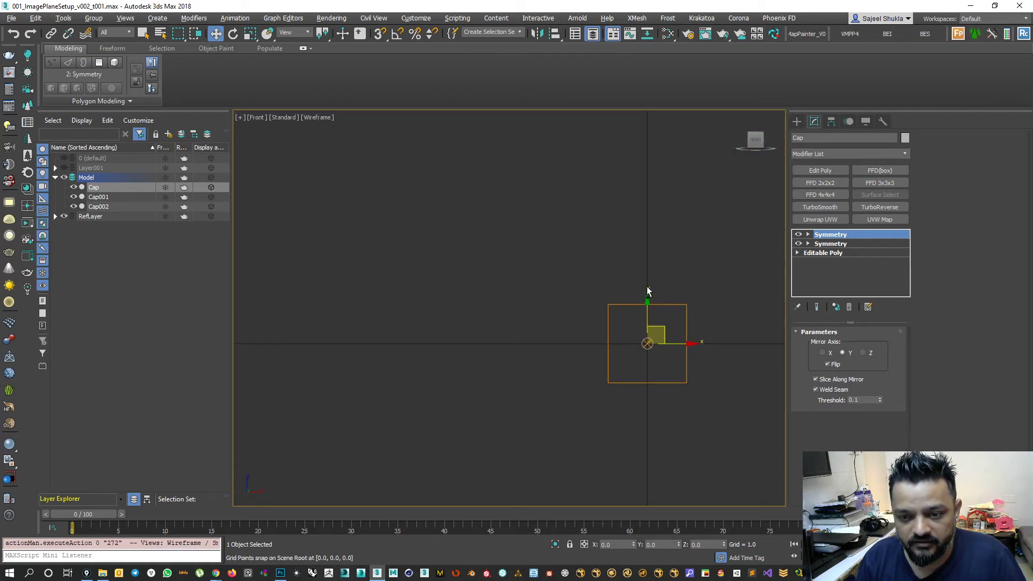
{"action": "scroll", "coordinate": [653, 343], "scroll_direction": "down", "scroll_amount": 5}
{"action": "scroll", "coordinate": [586, 297], "scroll_direction": "down", "scroll_amount": 3}
{"action": "scroll", "coordinate": [615, 283], "scroll_direction": "up", "scroll_amount": 5}
{"action": "scroll", "coordinate": [651, 436], "scroll_direction": "up", "scroll_amount": 7}
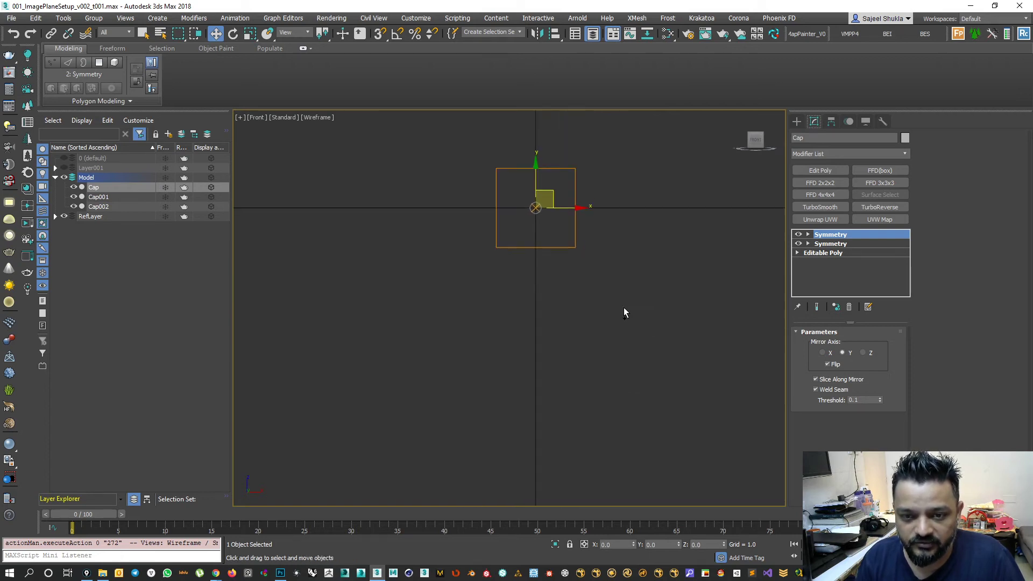
{"action": "middle_click_drag", "start_coordinate": [593, 151], "coordinate": [599, 329]}
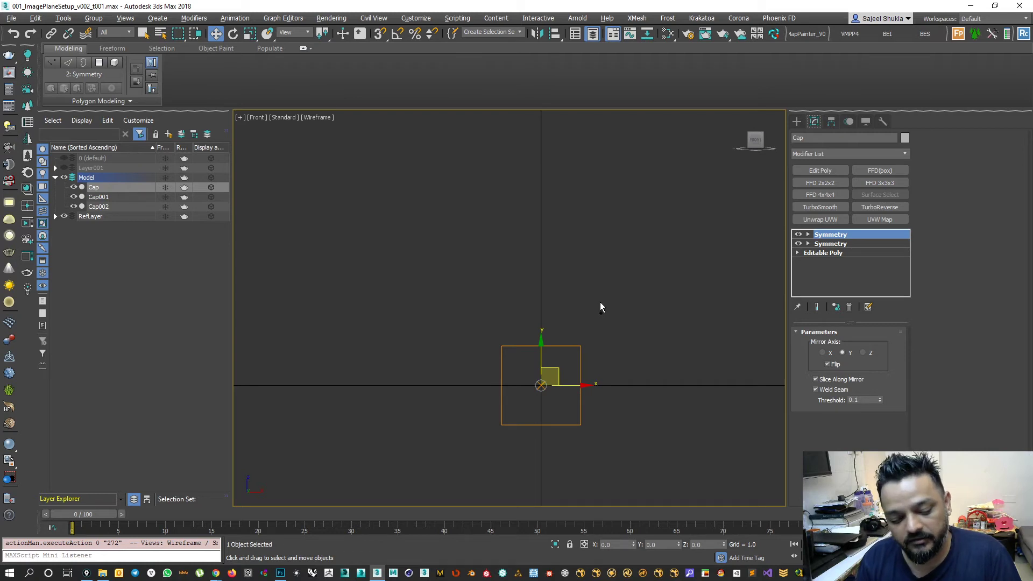
Return to a maximized Perspective view framing the cap and the reference image planes.
{"action": "key", "text": "alt+w"}
{"action": "right_click", "coordinate": [545, 413]}
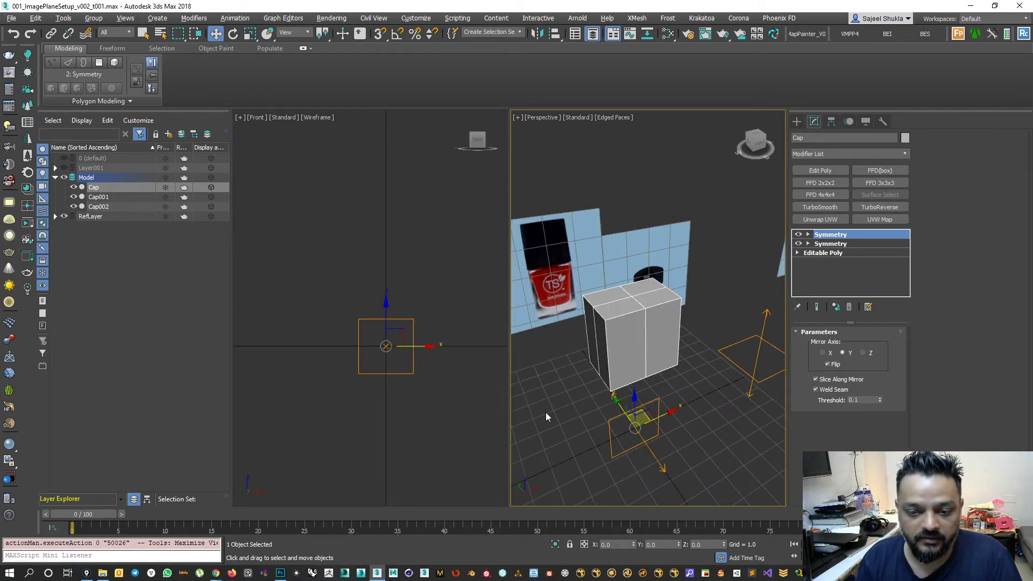
{"action": "key", "text": "alt+w"}
{"action": "middle_click_drag", "start_coordinate": [576, 424], "coordinate": [560, 434], "text": "alt"}
{"action": "scroll", "coordinate": [560, 438], "scroll_direction": "down", "scroll_amount": 5}
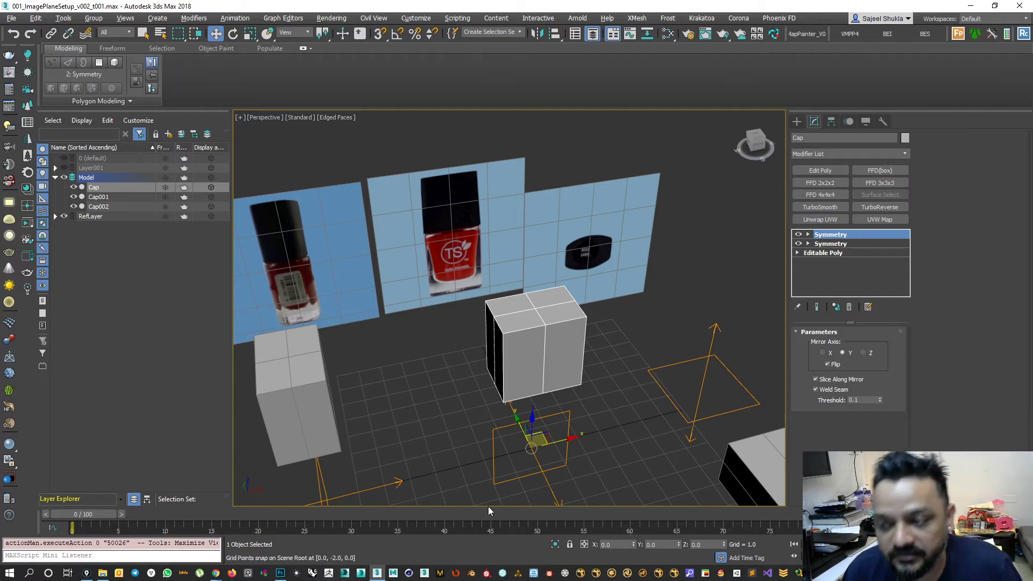
Switch to the Chrome window showing the Google countdown timer search.
{"action": "mouse_move", "coordinate": [214, 573]}
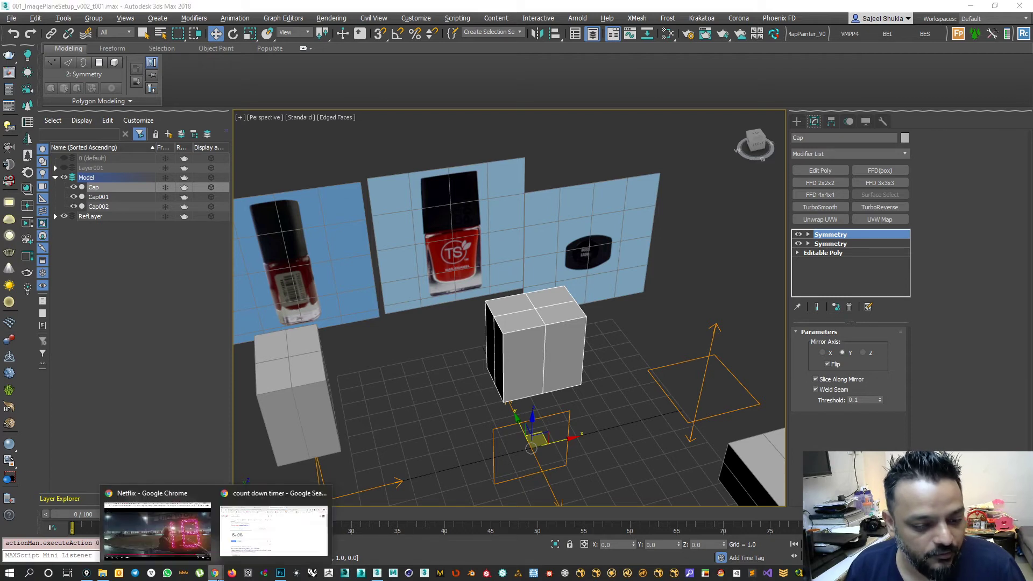
{"action": "left_click", "coordinate": [252, 495]}
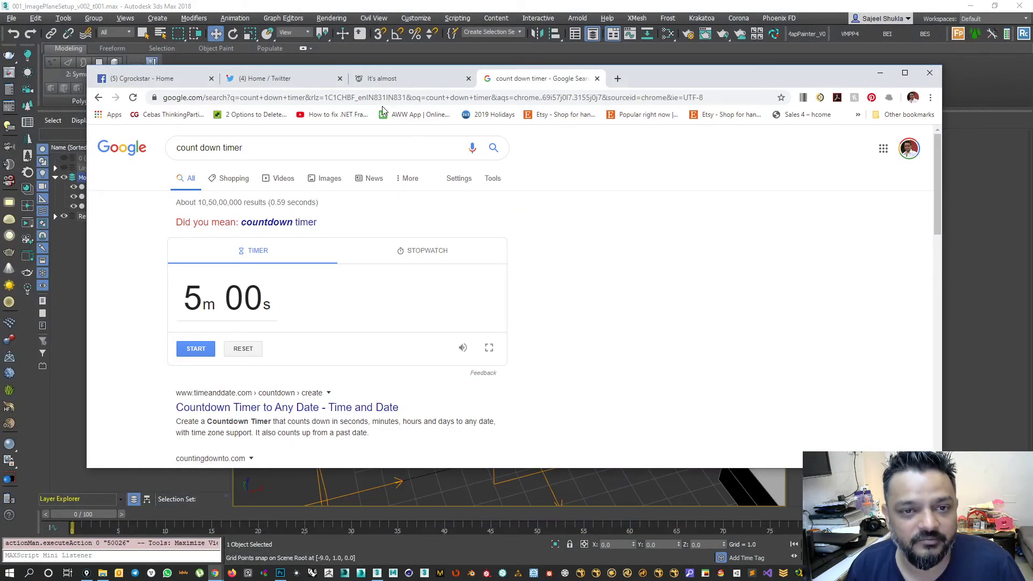
Create a free countdown titled "Break for 5 mins" on itsalmo.st, and close its page.
{"action": "left_click", "coordinate": [379, 81]}
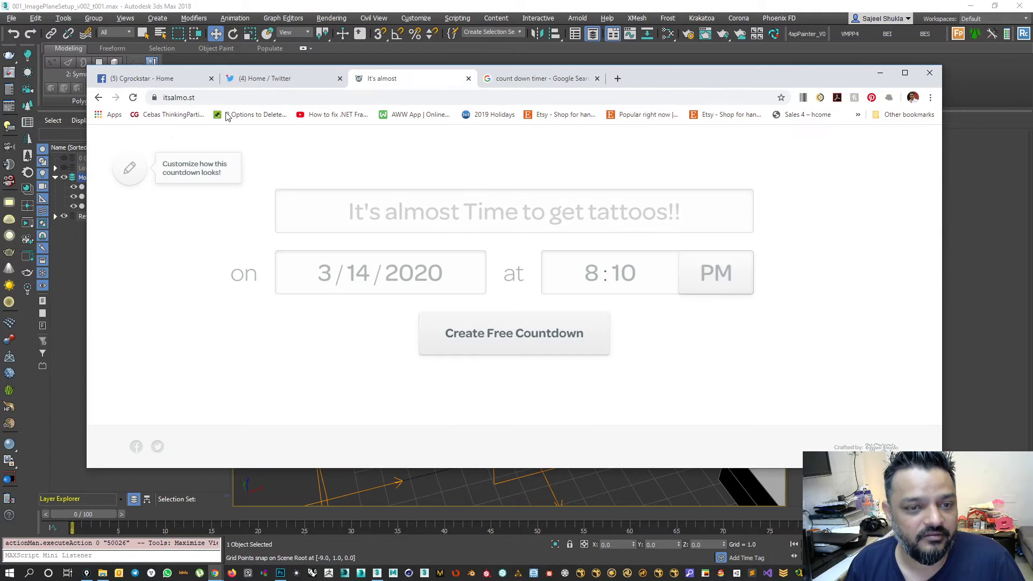
{"action": "left_click", "coordinate": [445, 222]}
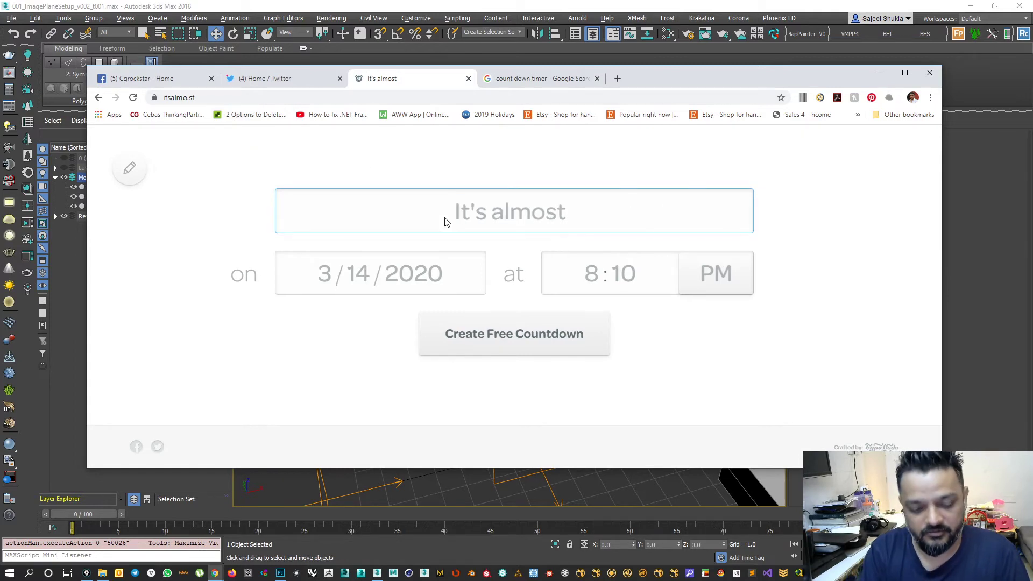
{"action": "type", "text": "B"}
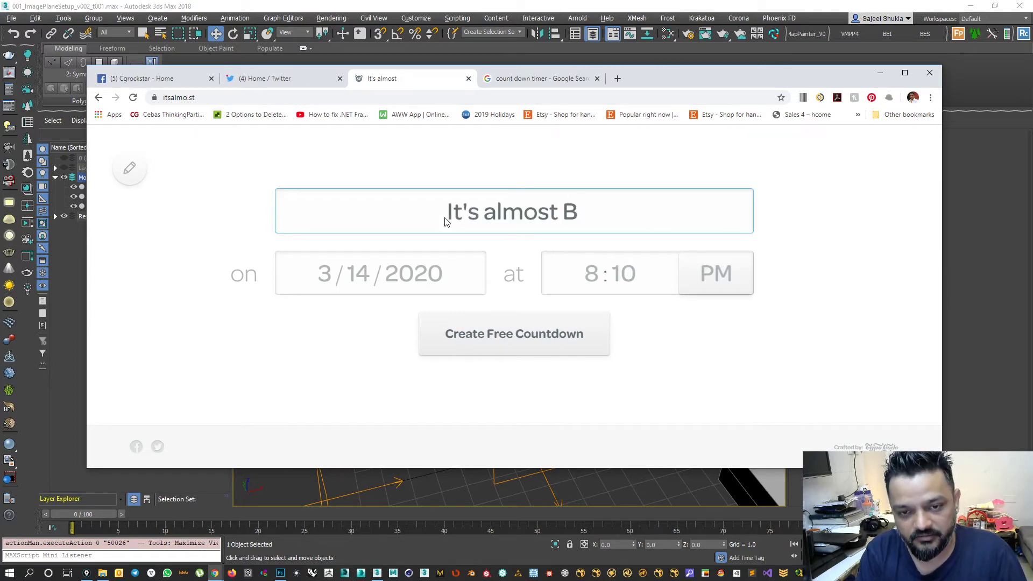
{"action": "key", "text": "BackSpace"}
{"action": "type", "text": "Br"}
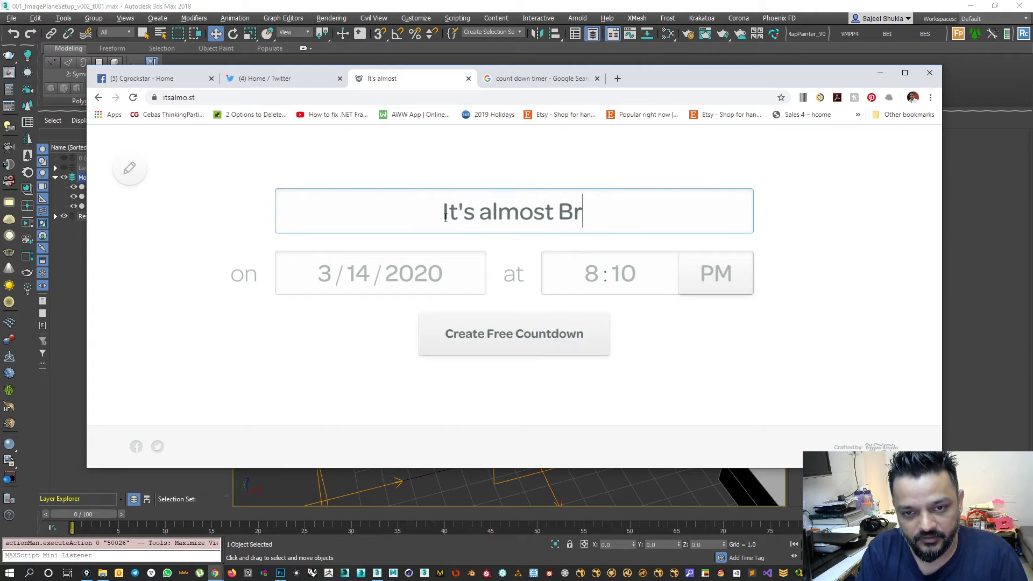
{"action": "type", "text": "eak for "}
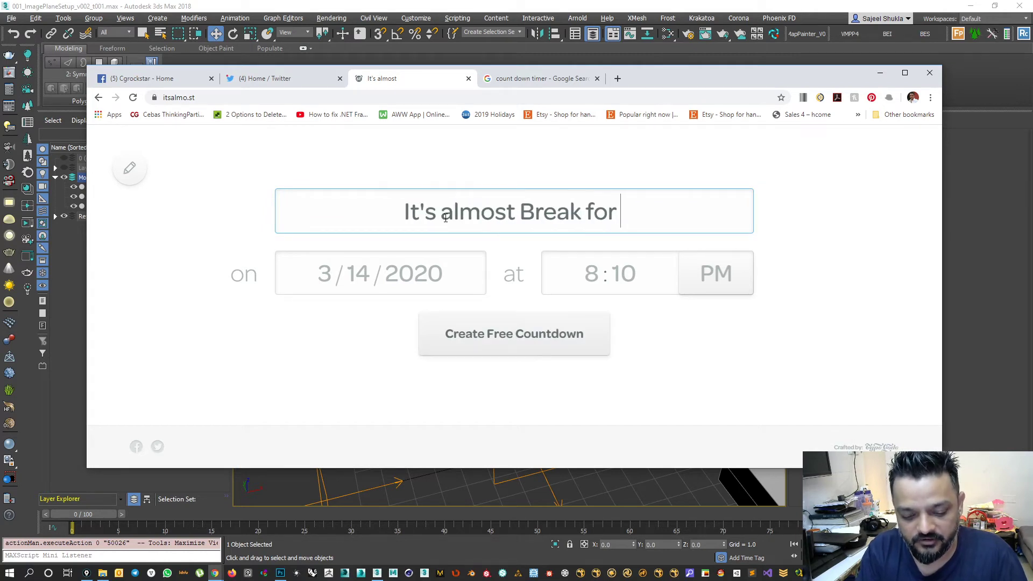
{"action": "type", "text": "5 mins"}
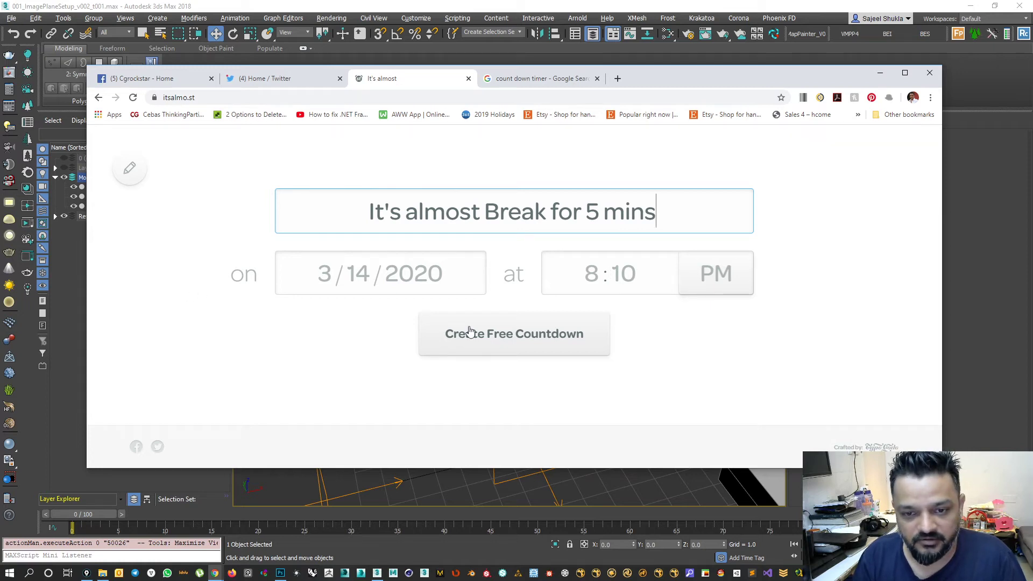
{"action": "left_click", "coordinate": [487, 350]}
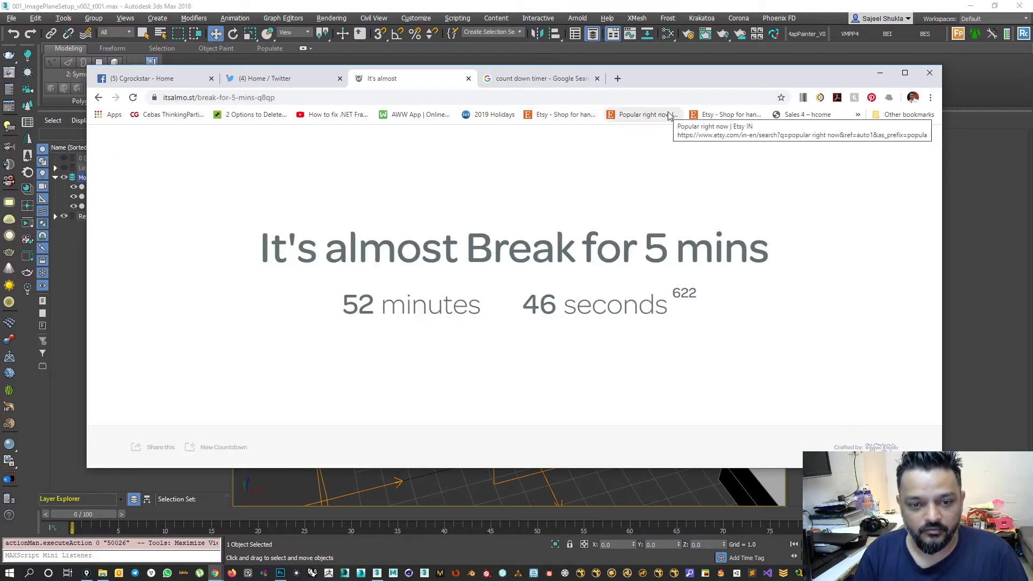
{"action": "left_click", "coordinate": [468, 79]}
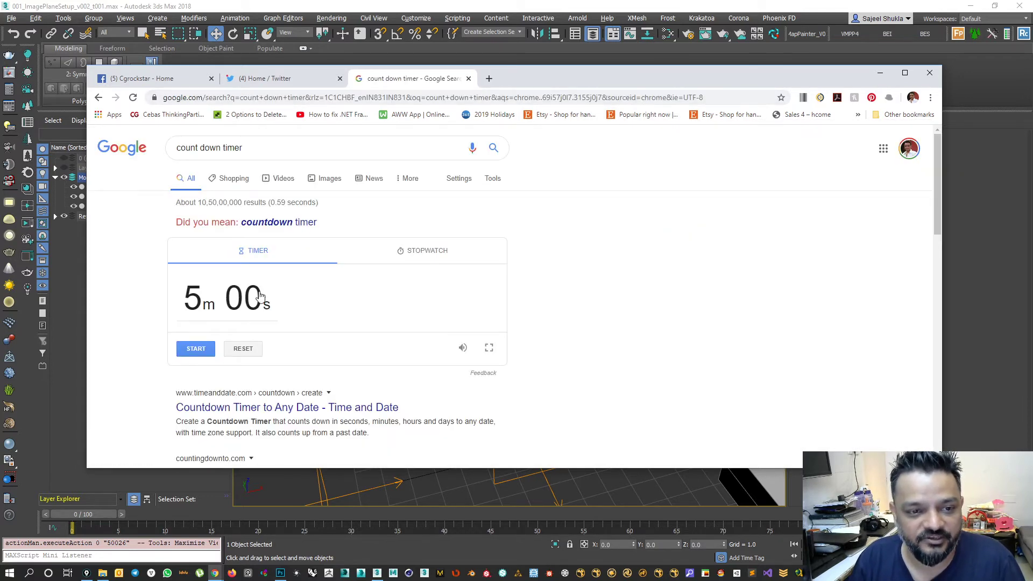
Enter "Break for 10 Minutes" in the Google search box and start the 5-minute countdown timer.
{"action": "left_click", "coordinate": [264, 152]}
{"action": "type", "text": "Break"}
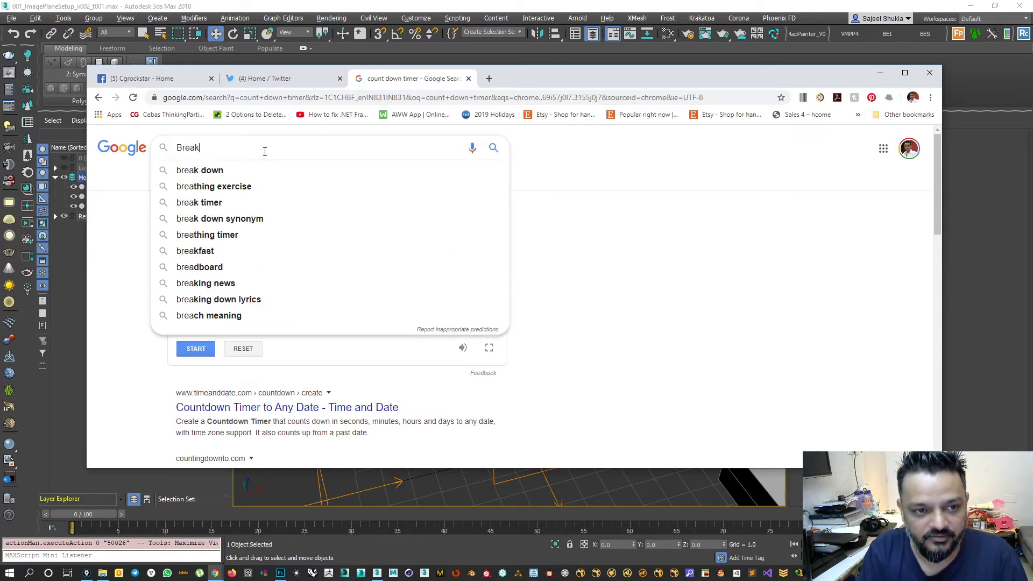
{"action": "type", "text": " for 10 Minustes"}
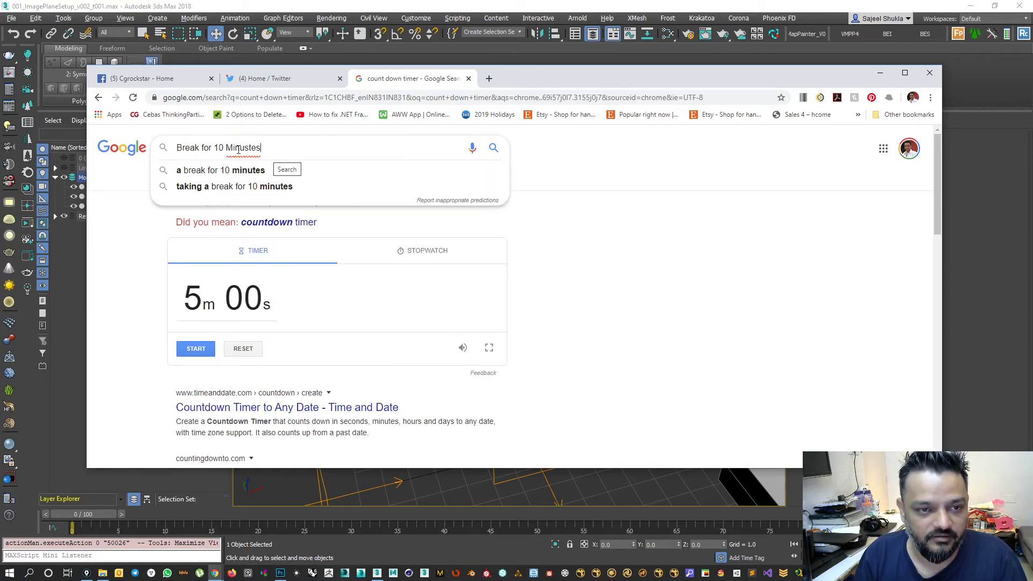
{"action": "left_click_drag", "start_coordinate": [240, 148], "coordinate": [304, 156]}
{"action": "type", "text": "utes"}
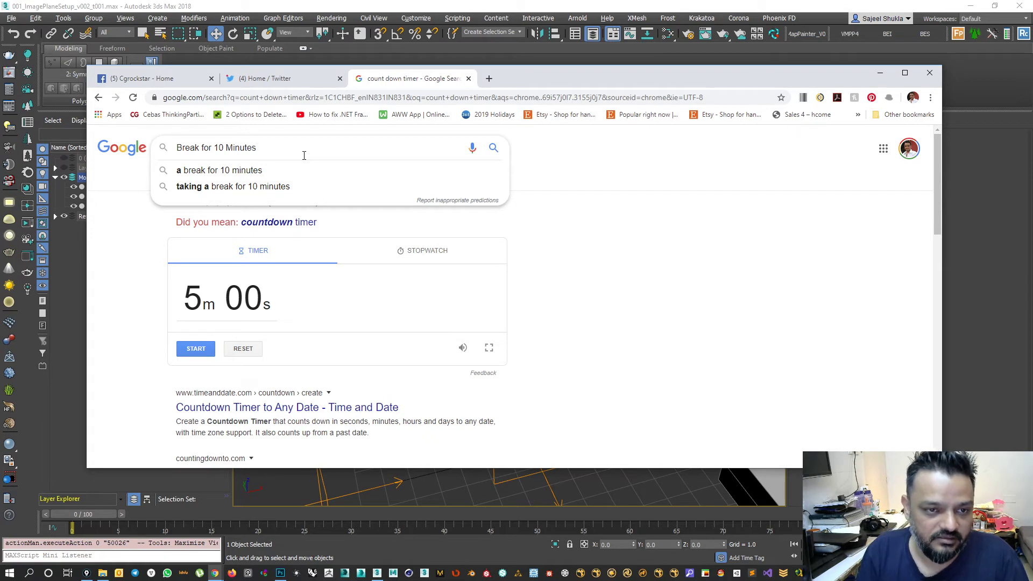
{"action": "key", "text": "Return"}
{"action": "left_click", "coordinate": [196, 352]}
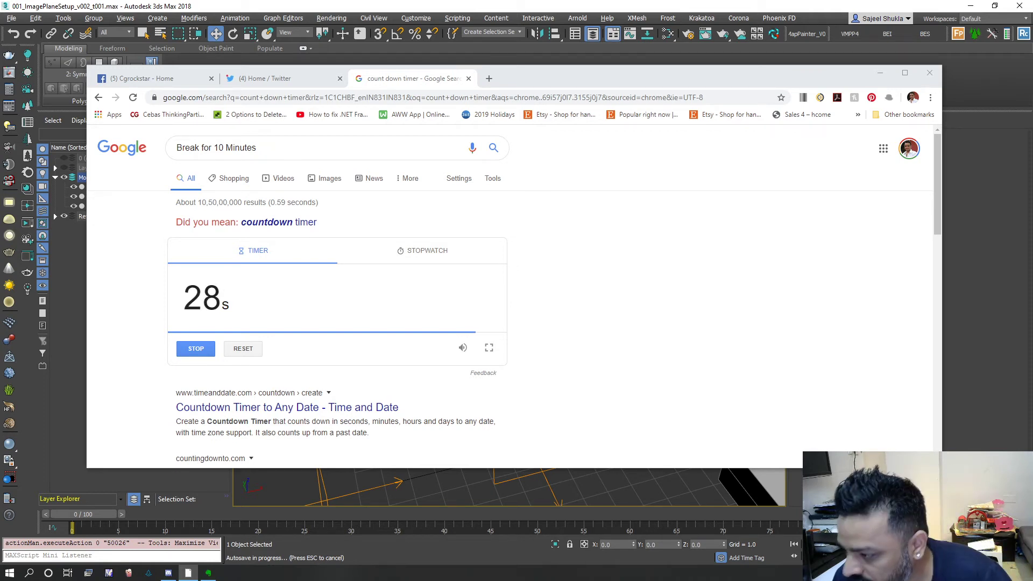
Minimize the browser, acknowledge the 3ds Max application error and close its error report without sending it.
{"action": "left_click", "coordinate": [879, 74]}
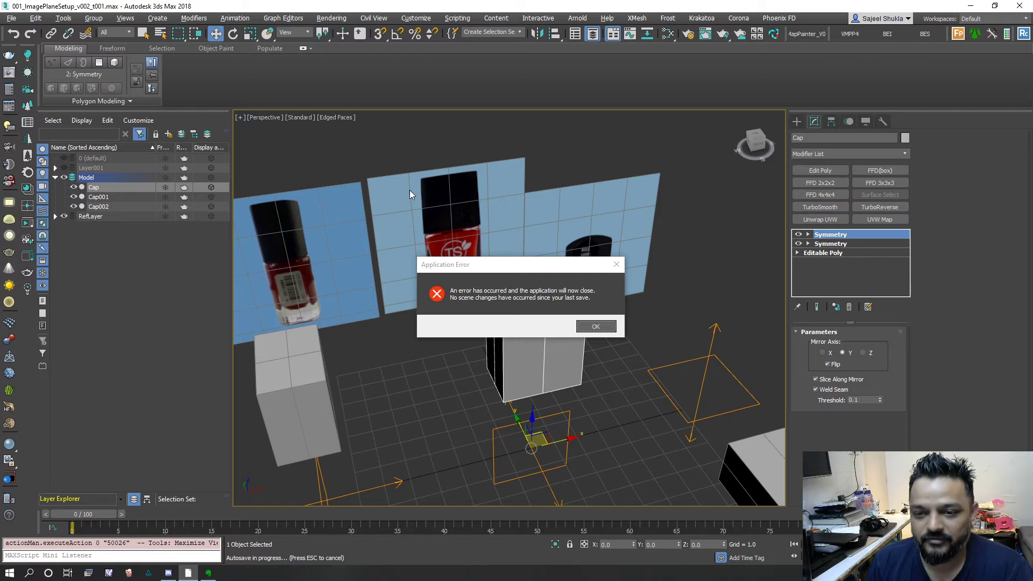
{"action": "left_click", "coordinate": [596, 326]}
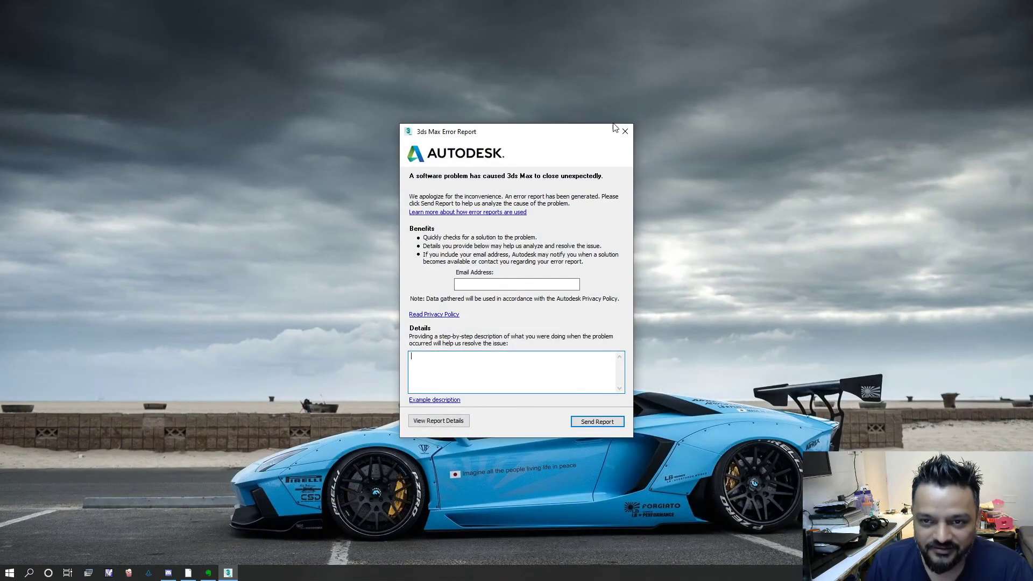
{"action": "left_click", "coordinate": [625, 131]}
{"action": "left_click", "coordinate": [593, 309]}
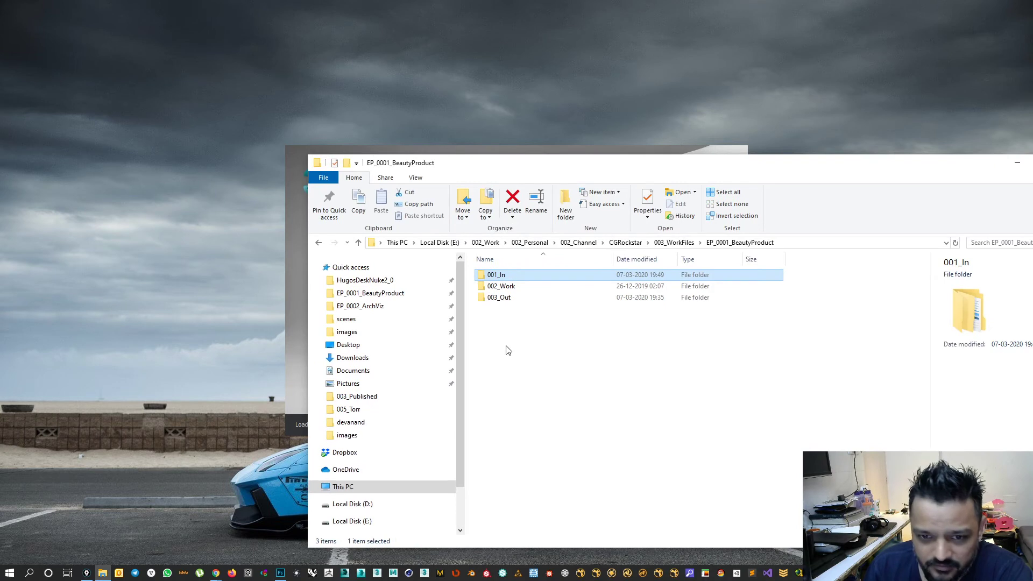
Browse in File Explorer to the autoback folder under EP_0001_BeautyProduct, 002_Work, Max.
{"action": "double_click", "coordinate": [508, 297]}
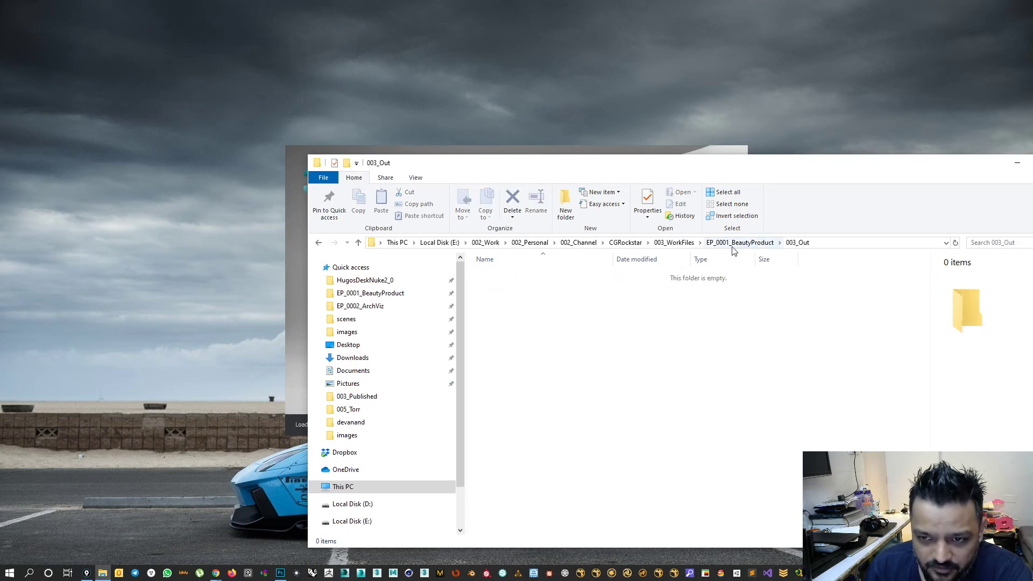
{"action": "left_click", "coordinate": [674, 243]}
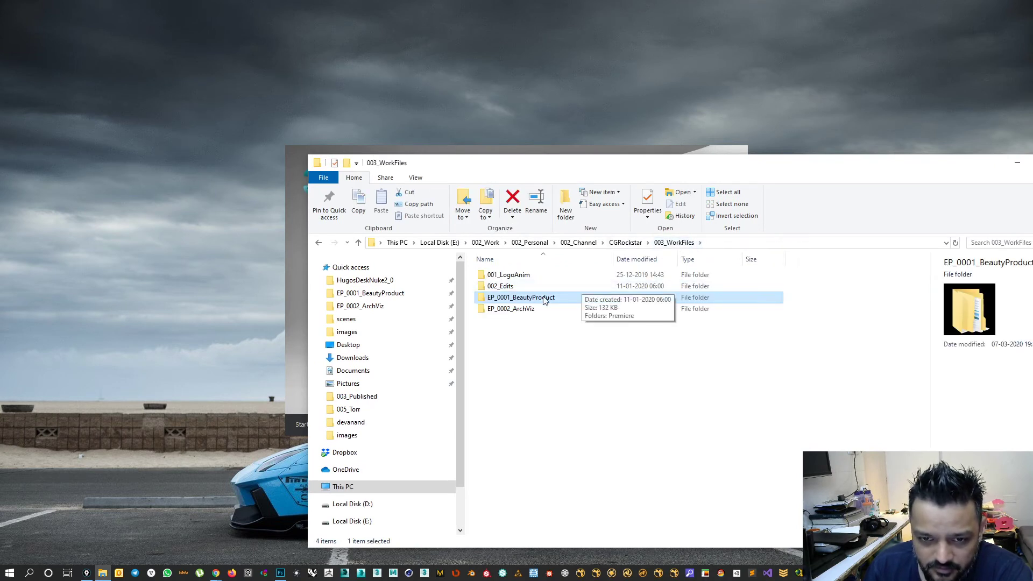
{"action": "double_click", "coordinate": [503, 298]}
{"action": "double_click", "coordinate": [520, 289]}
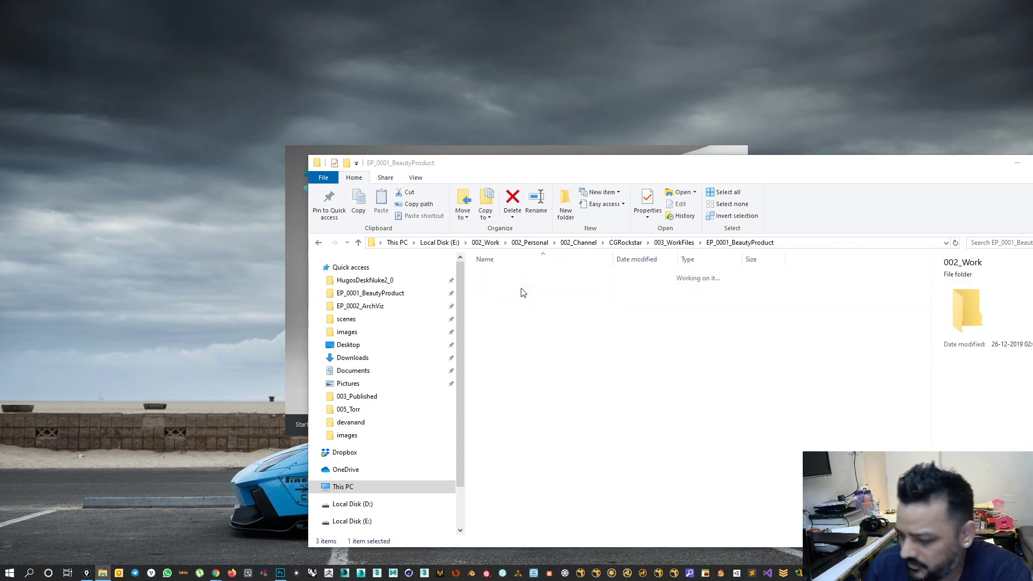
{"action": "double_click", "coordinate": [515, 309]}
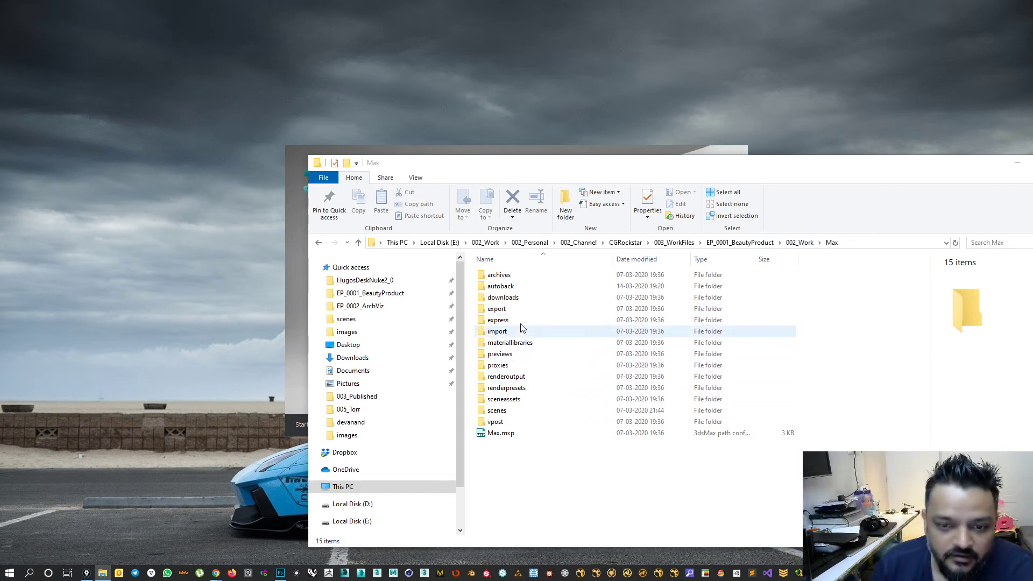
{"action": "double_click", "coordinate": [520, 287]}
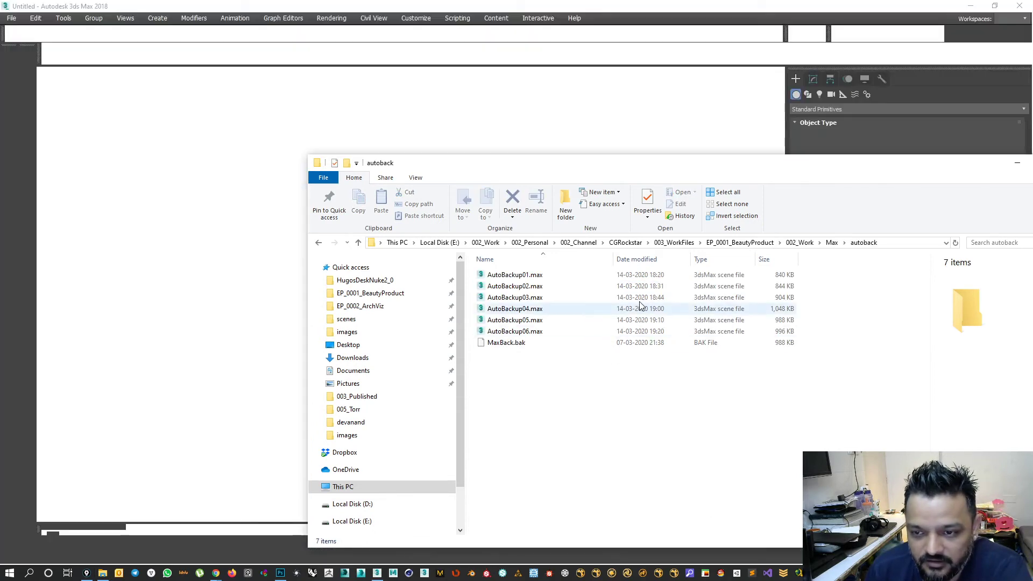
Sort the autoback files by date modified, check the preview of AutoBackup06.max, and move the folder window out of the way.
{"action": "left_click", "coordinate": [636, 259]}
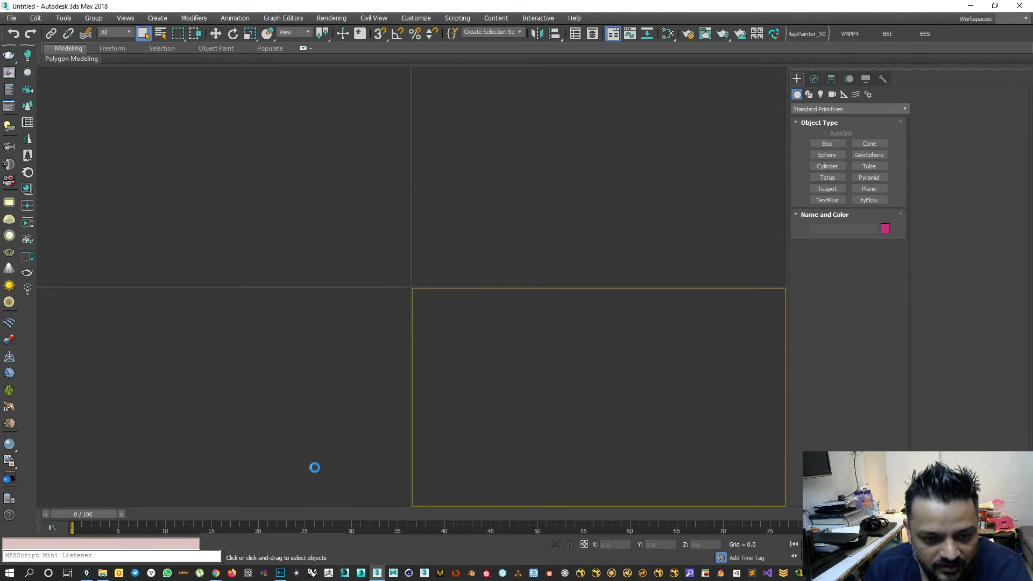
{"action": "left_click", "coordinate": [102, 575]}
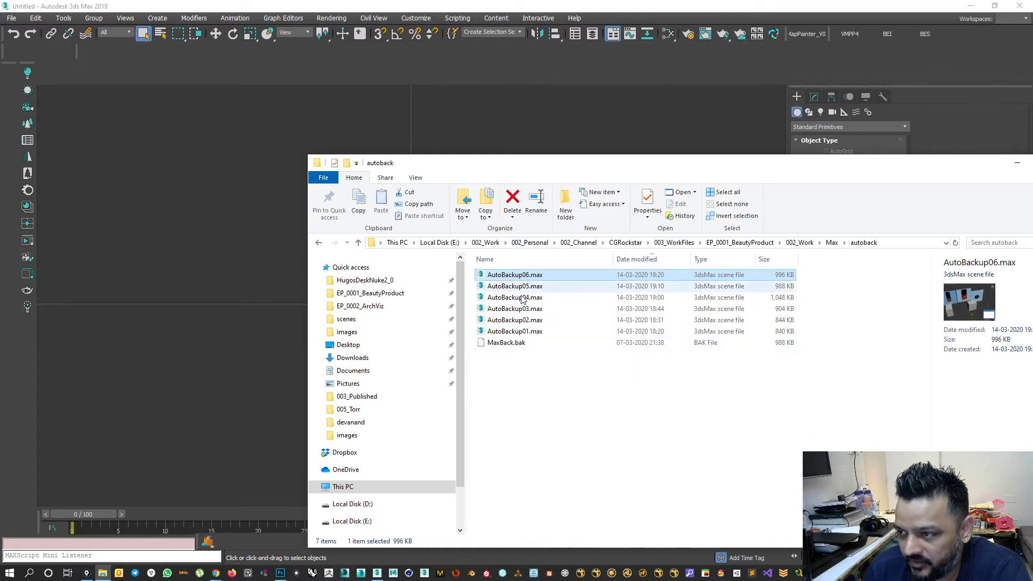
{"action": "mouse_move", "coordinate": [526, 170]}
{"action": "left_mouse_down"}
{"action": "mouse_move", "coordinate": [832, 190]}
{"action": "mouse_move", "coordinate": [520, 182]}
{"action": "left_mouse_up"}
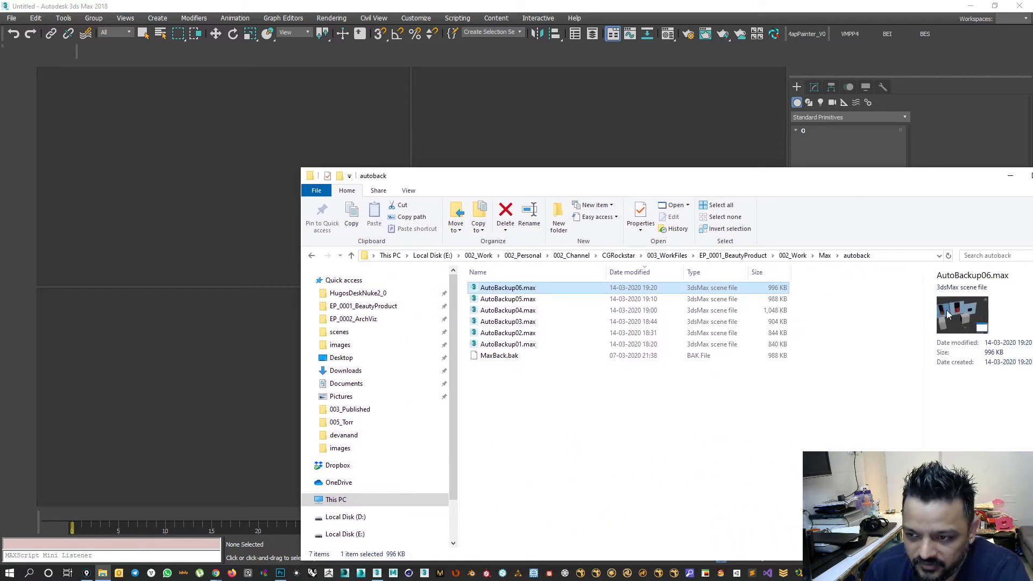
{"action": "left_click_drag", "start_coordinate": [791, 185], "coordinate": [566, 149]}
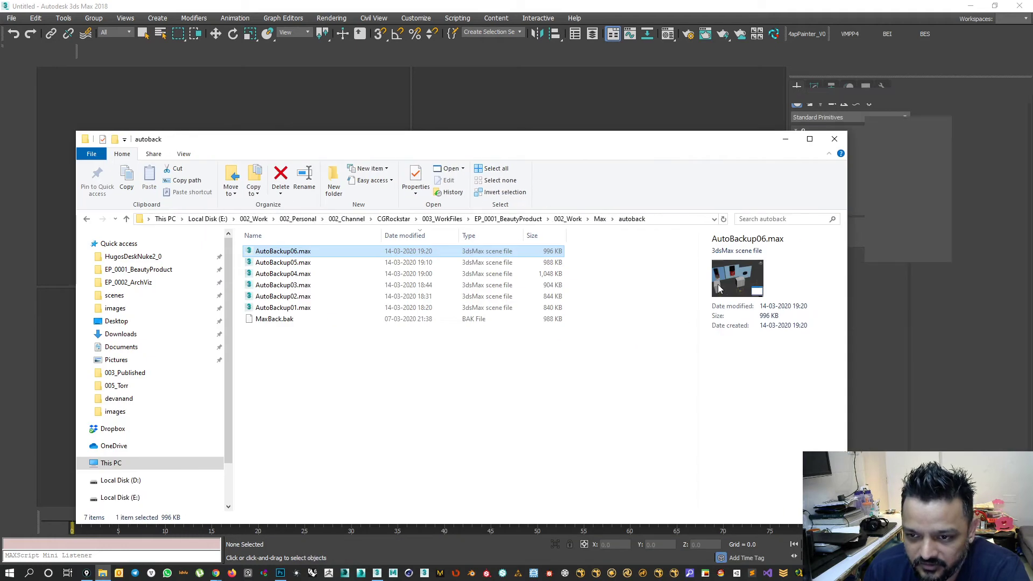
{"action": "mouse_move", "coordinate": [581, 142]}
{"action": "left_mouse_down"}
{"action": "mouse_move", "coordinate": [1032, 191]}
{"action": "mouse_move", "coordinate": [1032, 141]}
{"action": "left_mouse_up"}
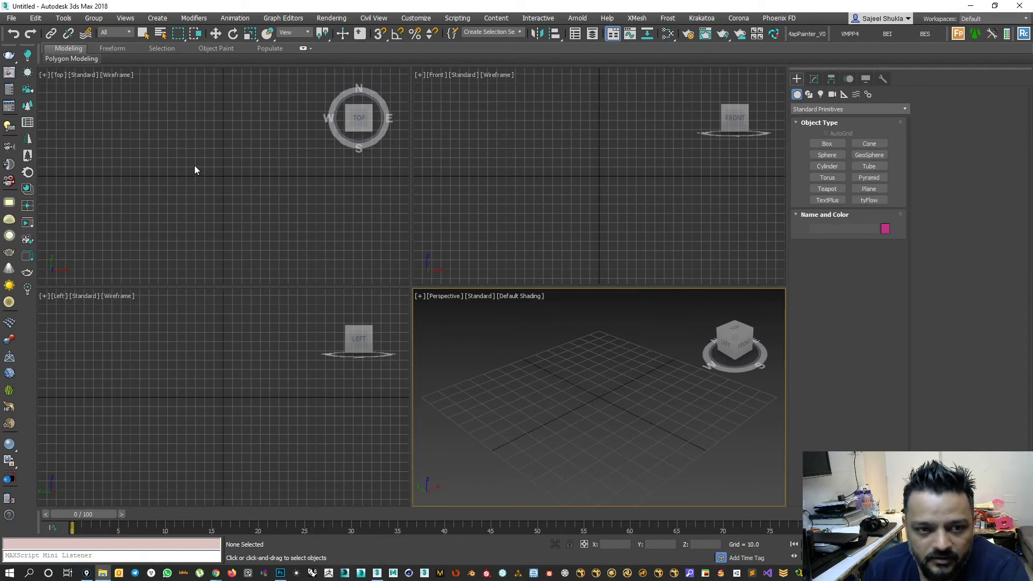
Open AutoBackup06.max from the project's autoback folder in 3ds Max and display the central cap's modifier stack.
{"action": "left_click", "coordinate": [11, 18]}
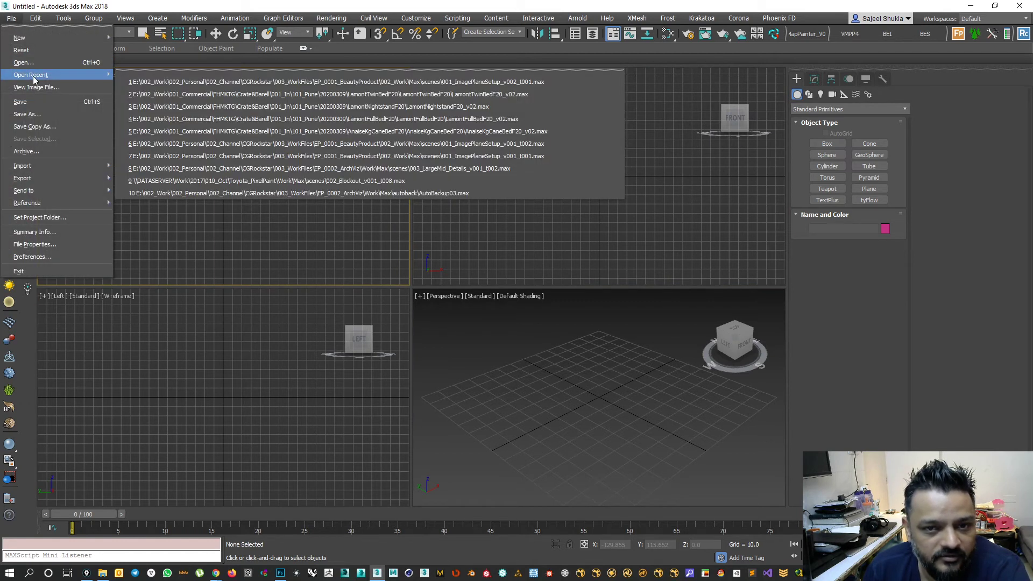
{"action": "left_click", "coordinate": [286, 181]}
{"action": "key", "text": "ctrl+o"}
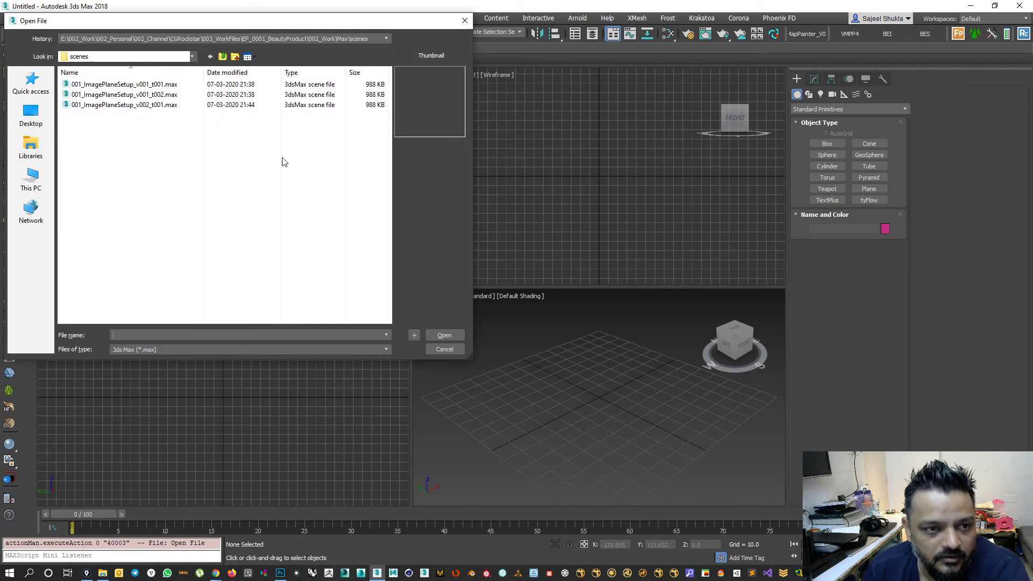
{"action": "left_click", "coordinate": [193, 56]}
{"action": "left_click", "coordinate": [192, 56]}
{"action": "left_click", "coordinate": [193, 57]}
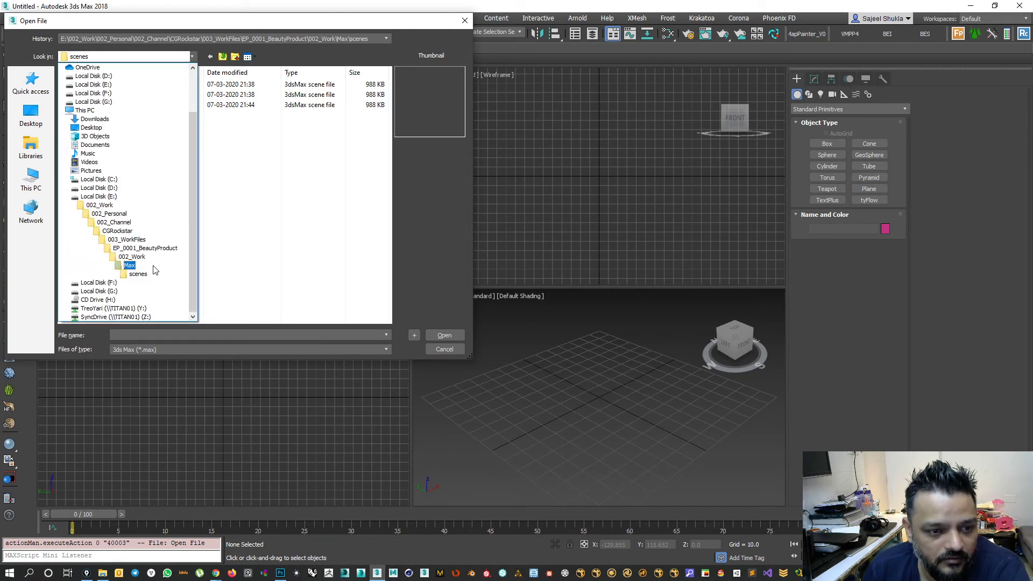
{"action": "left_click", "coordinate": [129, 265]}
{"action": "double_click", "coordinate": [101, 94]}
{"action": "left_click", "coordinate": [108, 136]}
{"action": "left_click", "coordinate": [454, 337]}
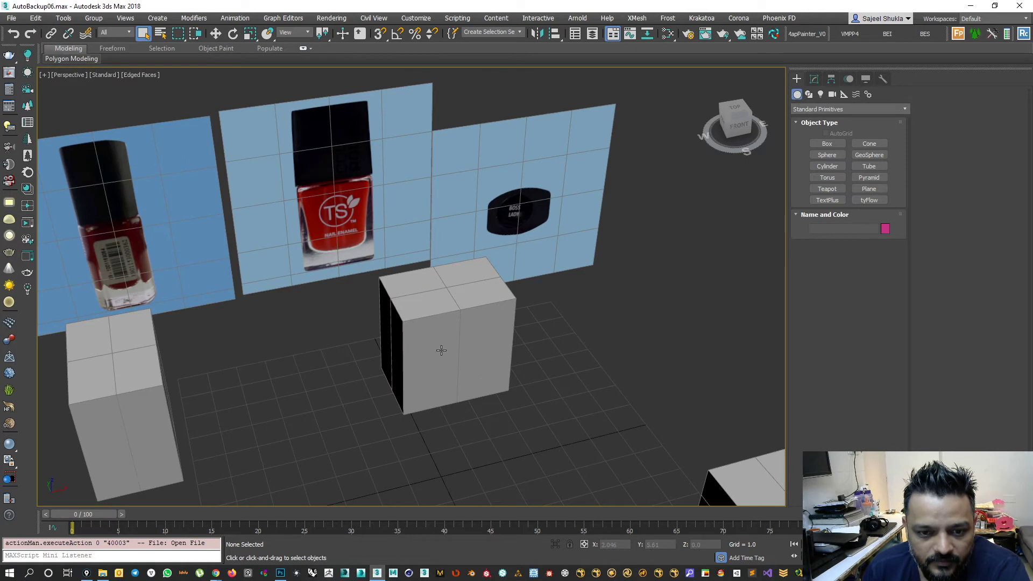
{"action": "left_click", "coordinate": [438, 347]}
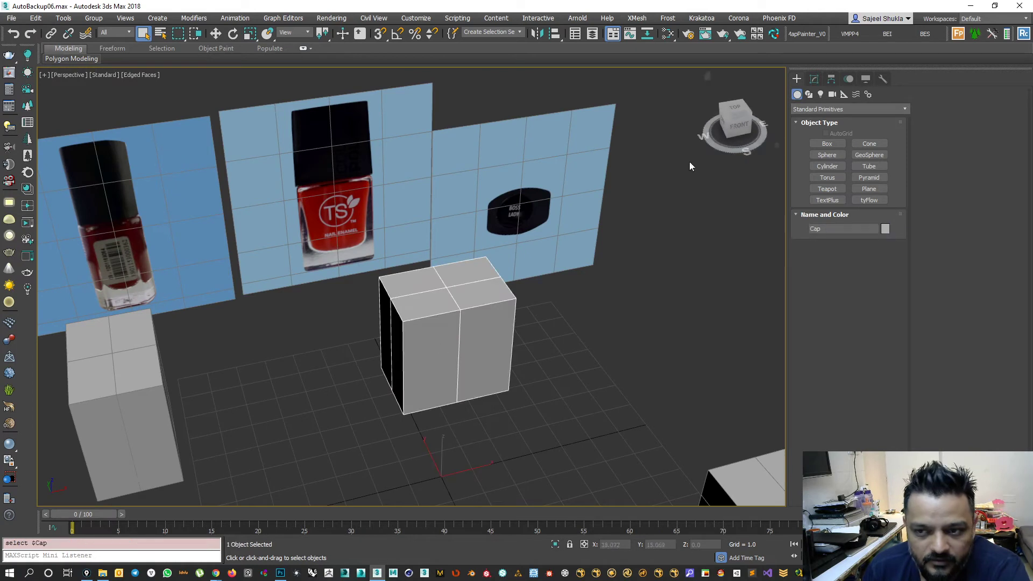
{"action": "left_click", "coordinate": [814, 79]}
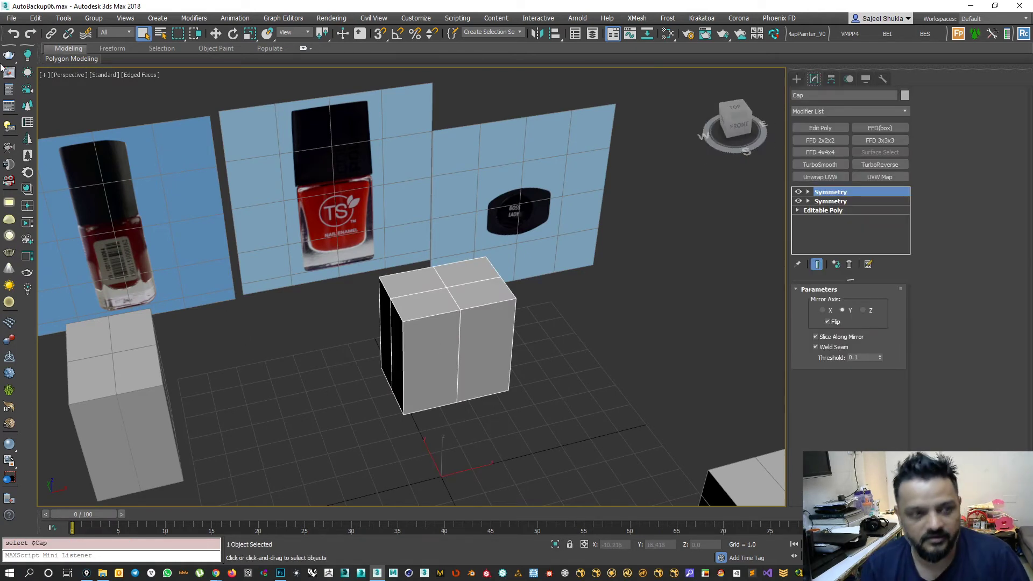
Save the recovered scene as 001_ImagePlaneSetup_v003_t001.max in the project's scenes folder.
{"action": "left_click", "coordinate": [11, 18]}
{"action": "left_click", "coordinate": [40, 115]}
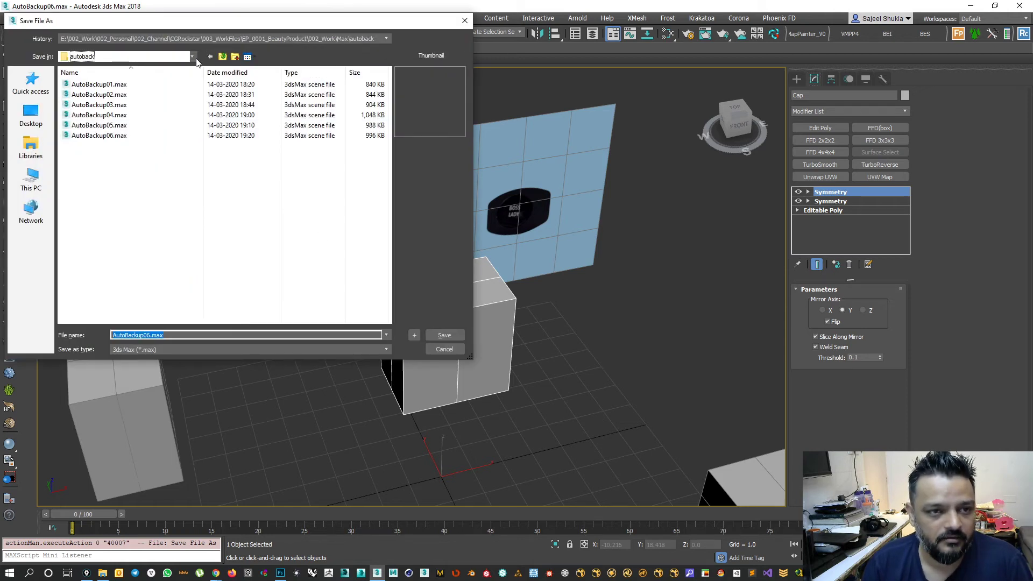
{"action": "left_click", "coordinate": [124, 56]}
{"action": "left_click", "coordinate": [151, 267]}
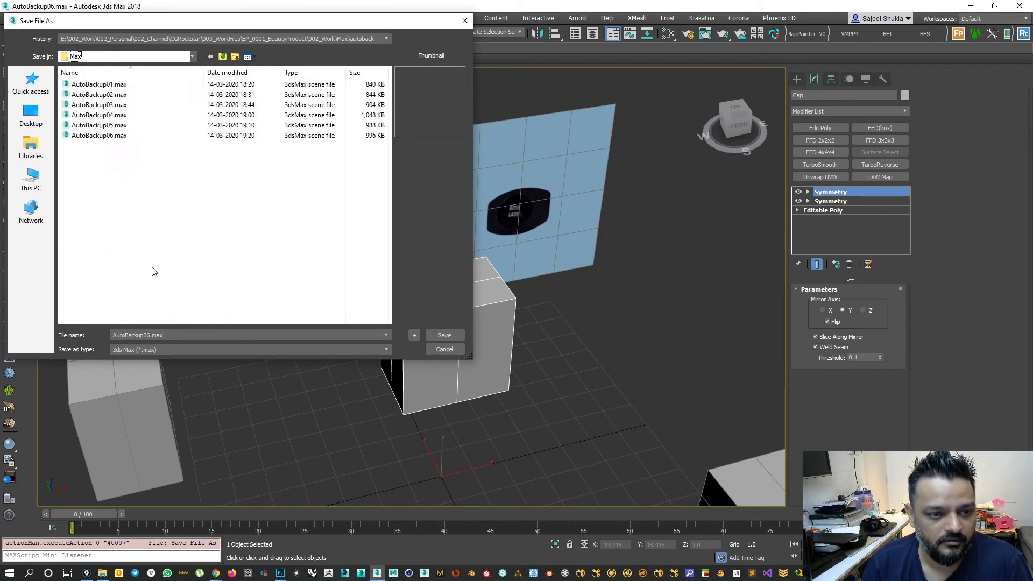
{"action": "double_click", "coordinate": [80, 208]}
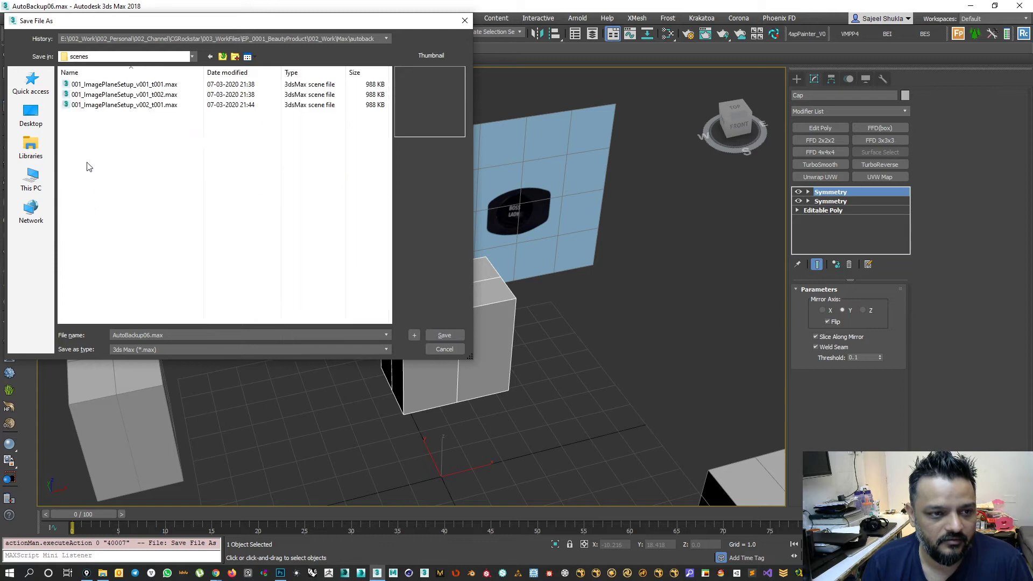
{"action": "left_click", "coordinate": [104, 106]}
{"action": "double_click", "coordinate": [189, 335]}
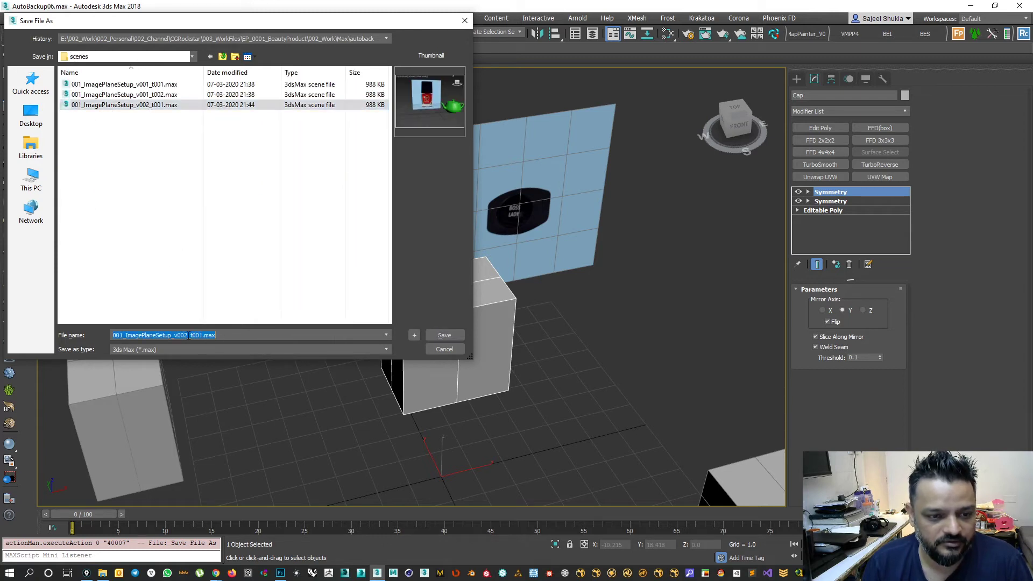
{"action": "key", "text": "BackSpace"}
{"action": "type", "text": "3"}
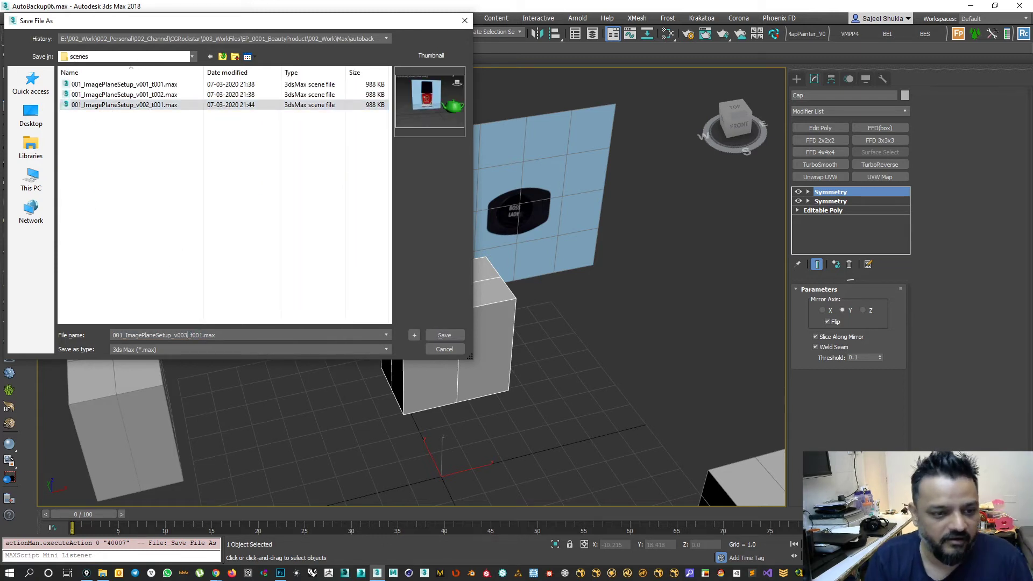
{"action": "left_click", "coordinate": [445, 335]}
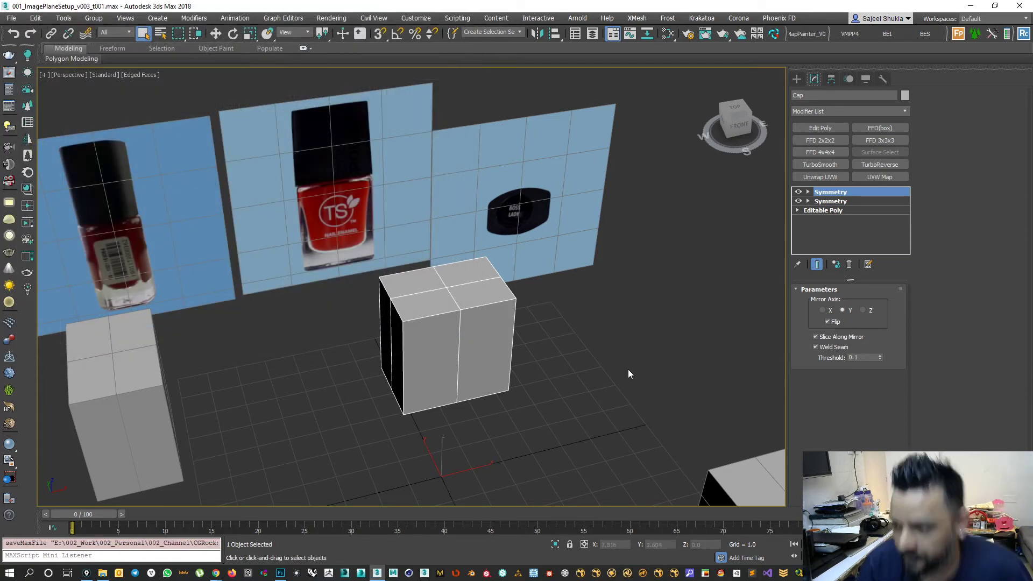
Examine the Auto Backup settings in the file preferences, and close the preferences without changing them.
{"action": "left_click", "coordinate": [422, 20]}
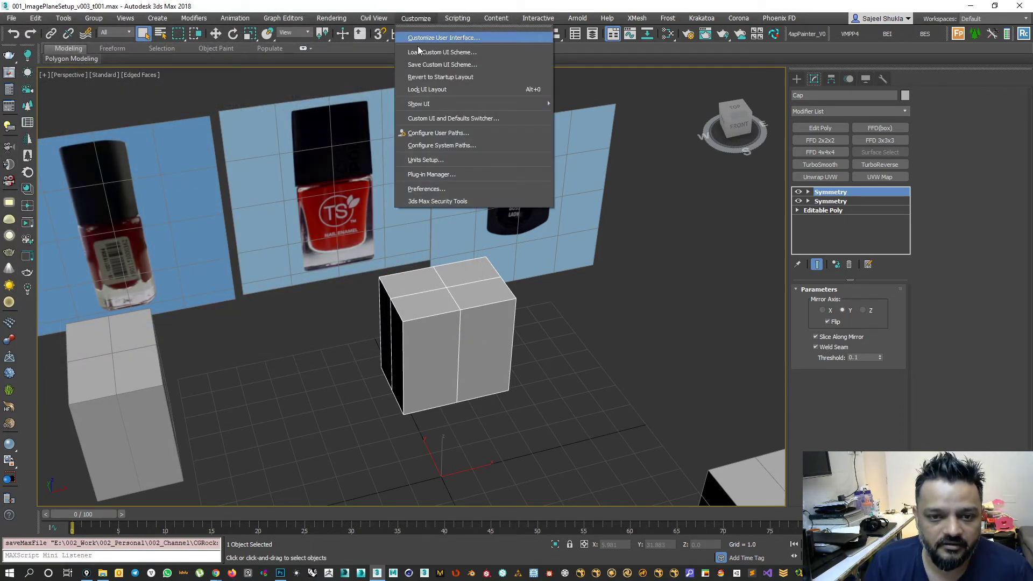
{"action": "left_click", "coordinate": [427, 189]}
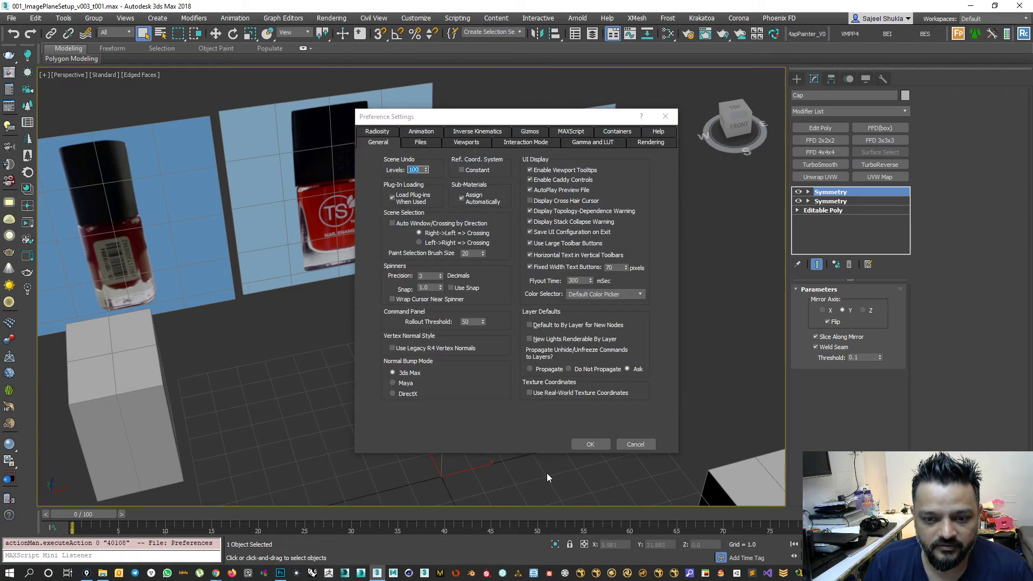
{"action": "left_click", "coordinate": [636, 445]}
{"action": "left_click", "coordinate": [416, 18]}
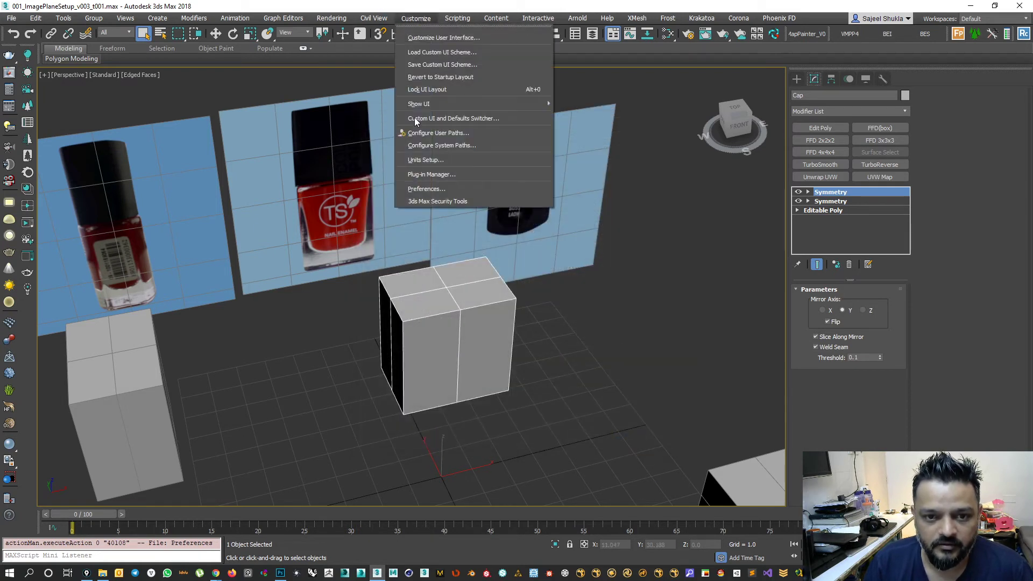
{"action": "left_click", "coordinate": [421, 189]}
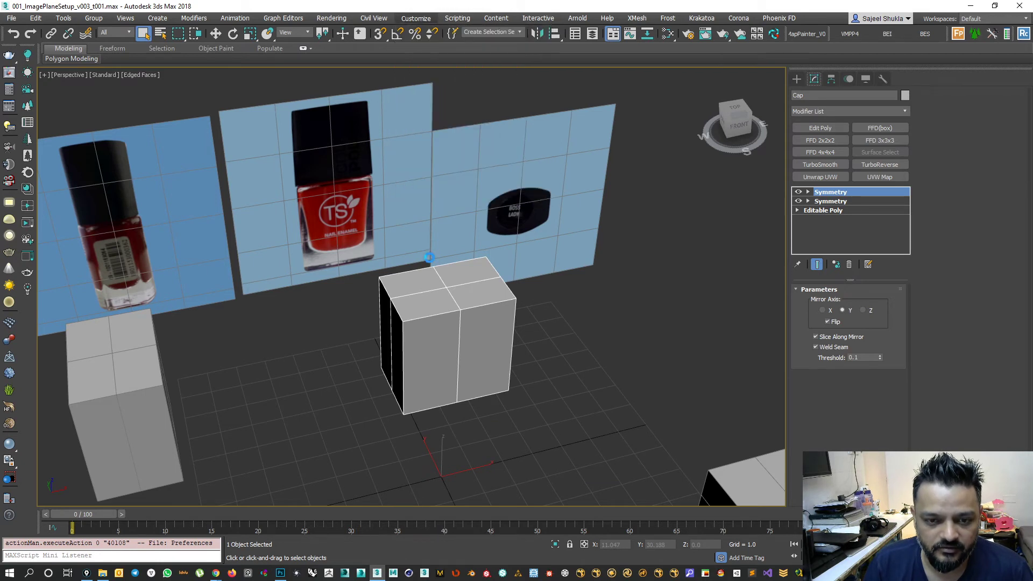
{"action": "left_click", "coordinate": [412, 143]}
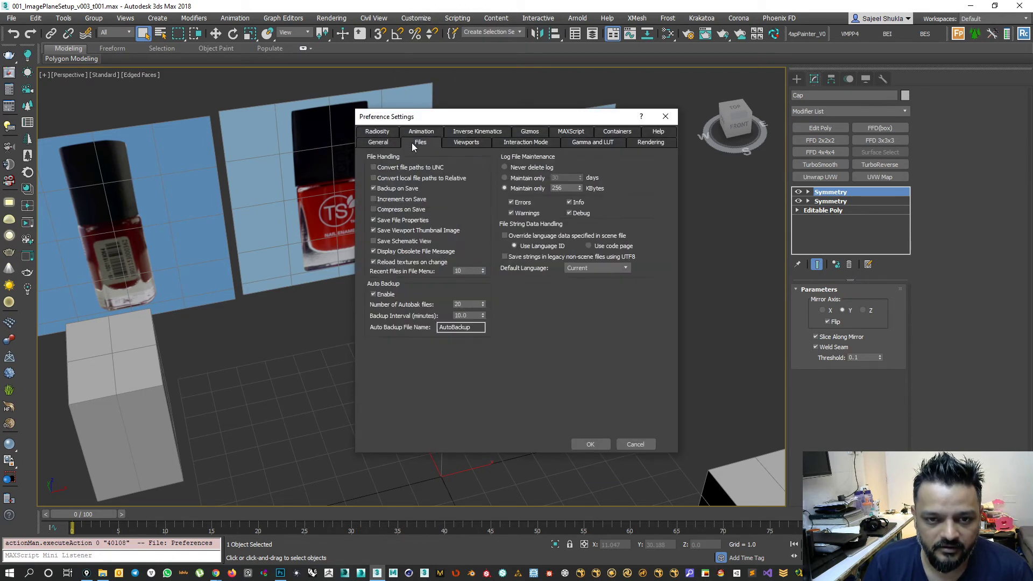
{"action": "left_click", "coordinate": [394, 297]}
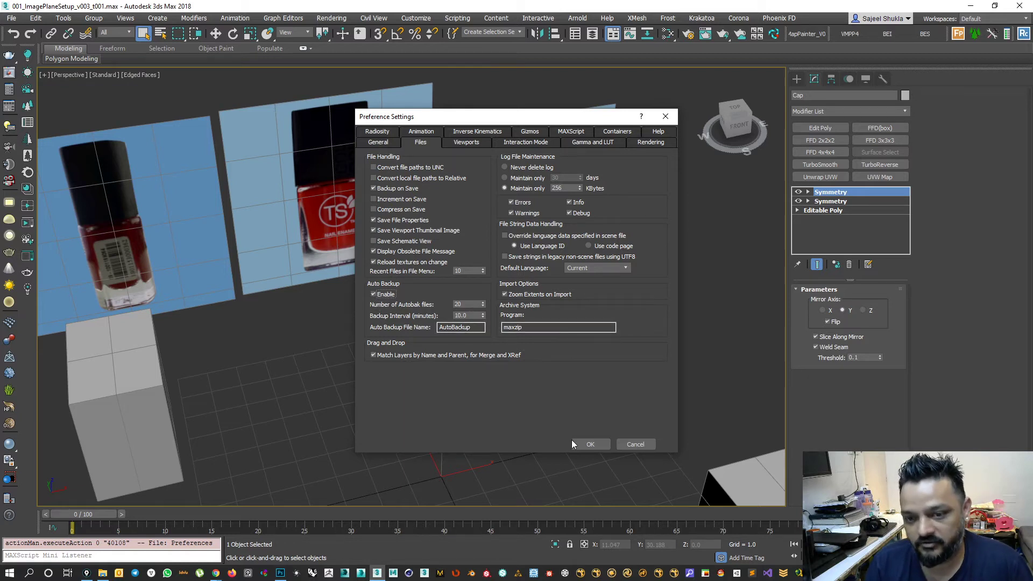
{"action": "left_click", "coordinate": [640, 443]}
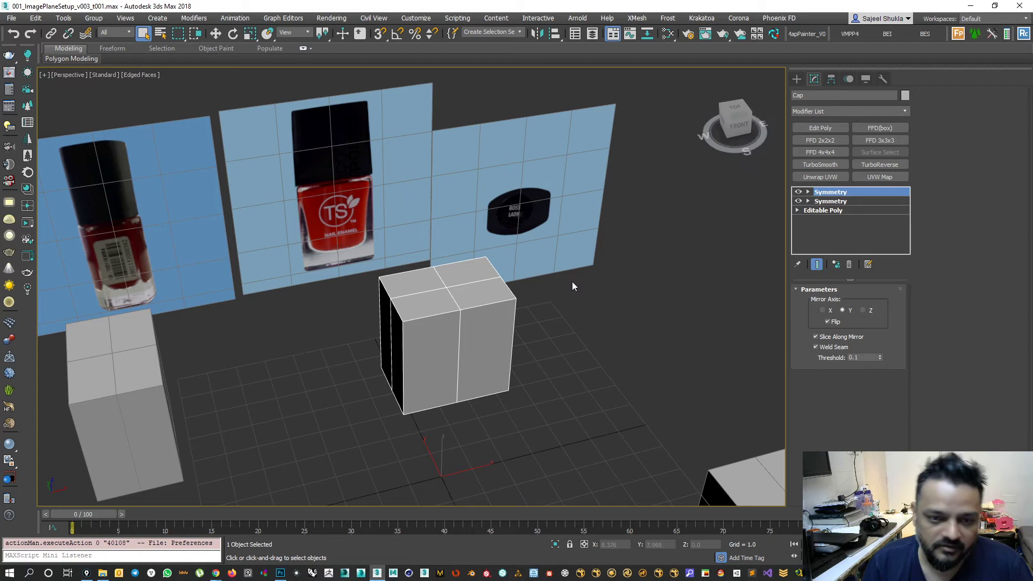
Check the cap's base Editable Poly level, and add a TurboSmooth modifier above the two Symmetry modifiers.
{"action": "middle_click_drag", "start_coordinate": [532, 330], "coordinate": [529, 338], "text": "alt"}
{"action": "scroll", "coordinate": [532, 334], "scroll_direction": "up", "scroll_amount": 3}
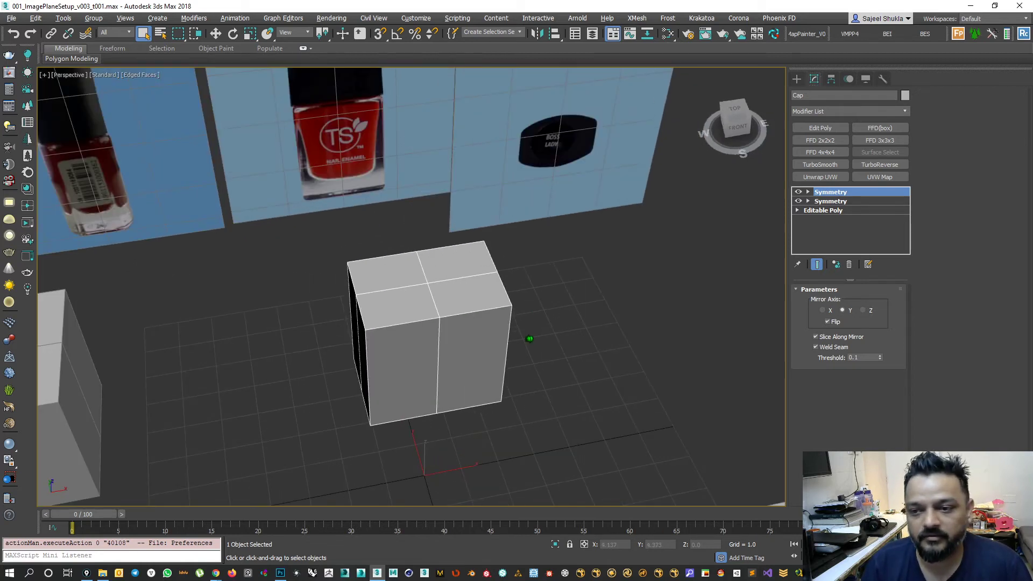
{"action": "left_click", "coordinate": [817, 223]}
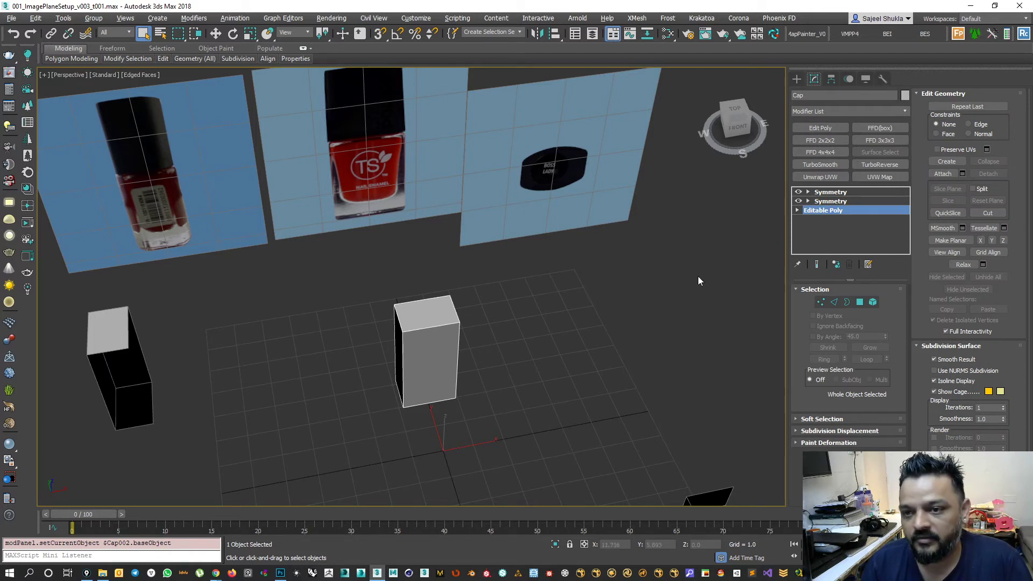
{"action": "left_click", "coordinate": [831, 192]}
{"action": "left_click", "coordinate": [816, 167]}
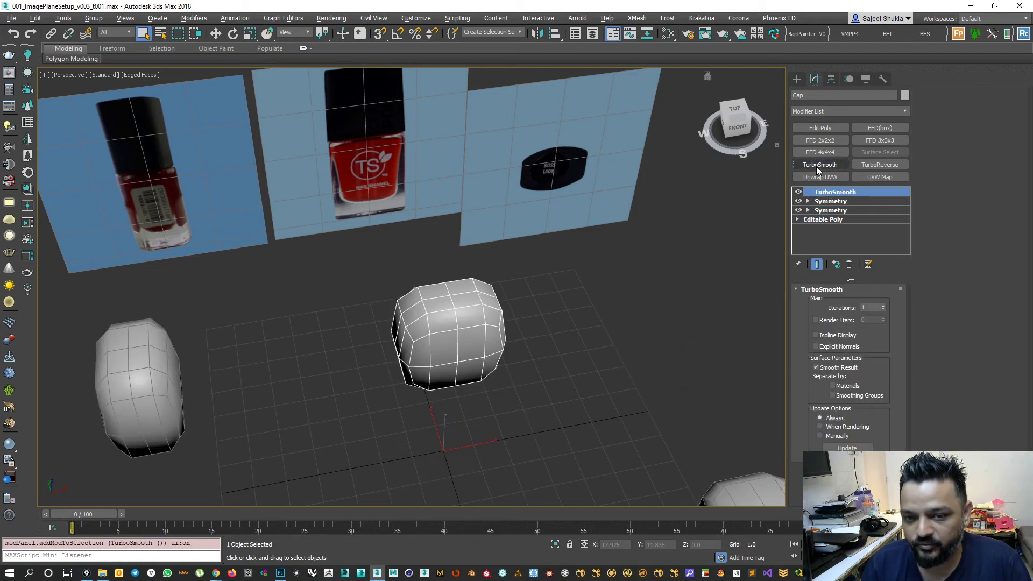
Compare the cap's shape with its TurboSmooth modifier on and off, leaving the modifier on.
{"action": "mouse_move", "coordinate": [512, 338]}
{"action": "middle_mouse_down", "text": "alt"}
{"action": "mouse_move", "coordinate": [473, 361]}
{"action": "mouse_move", "coordinate": [510, 360]}
{"action": "mouse_move", "coordinate": [500, 353]}
{"action": "middle_mouse_up", "text": "alt"}
{"action": "scroll", "coordinate": [444, 324], "scroll_direction": "up", "scroll_amount": 3}
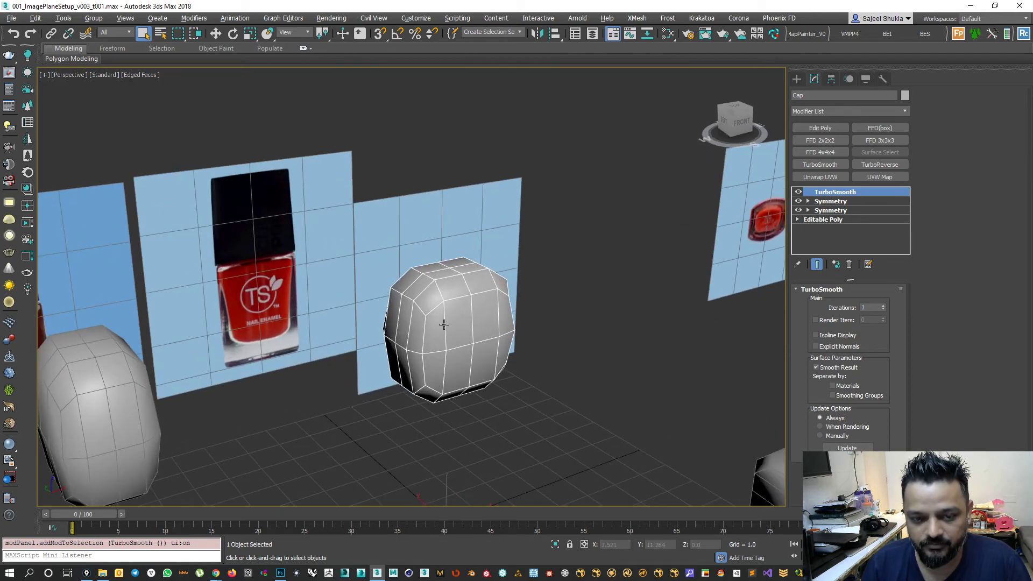
{"action": "left_click", "coordinate": [798, 192]}
{"action": "left_click", "coordinate": [799, 192]}
{"action": "left_click", "coordinate": [799, 192]}
{"action": "left_click", "coordinate": [799, 192]}
{"action": "left_click", "coordinate": [799, 194]}
{"action": "left_click", "coordinate": [798, 194]}
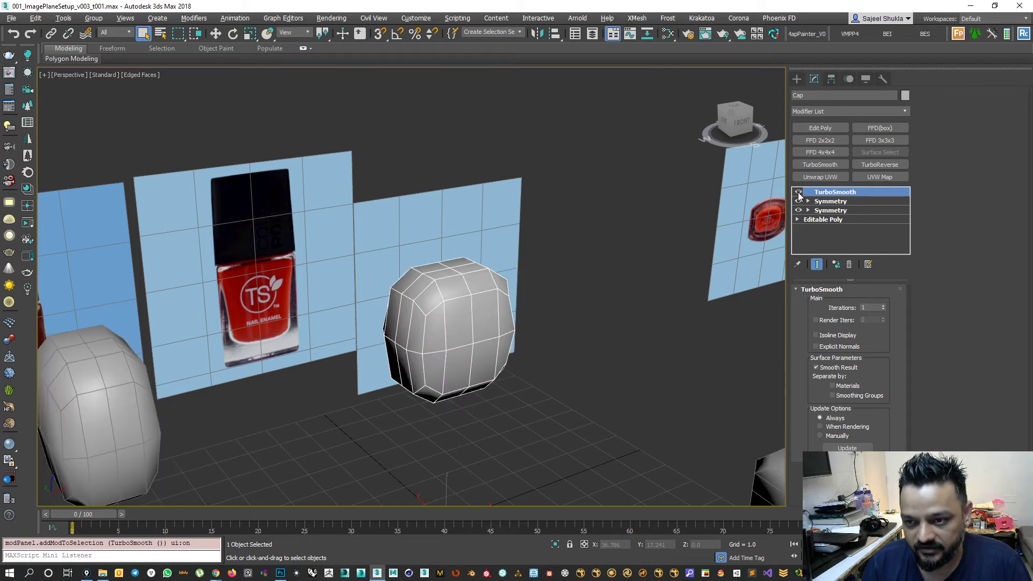
Set the cap's TurboSmooth to 2 iterations and enable Isoline Display.
{"action": "left_click", "coordinate": [884, 306]}
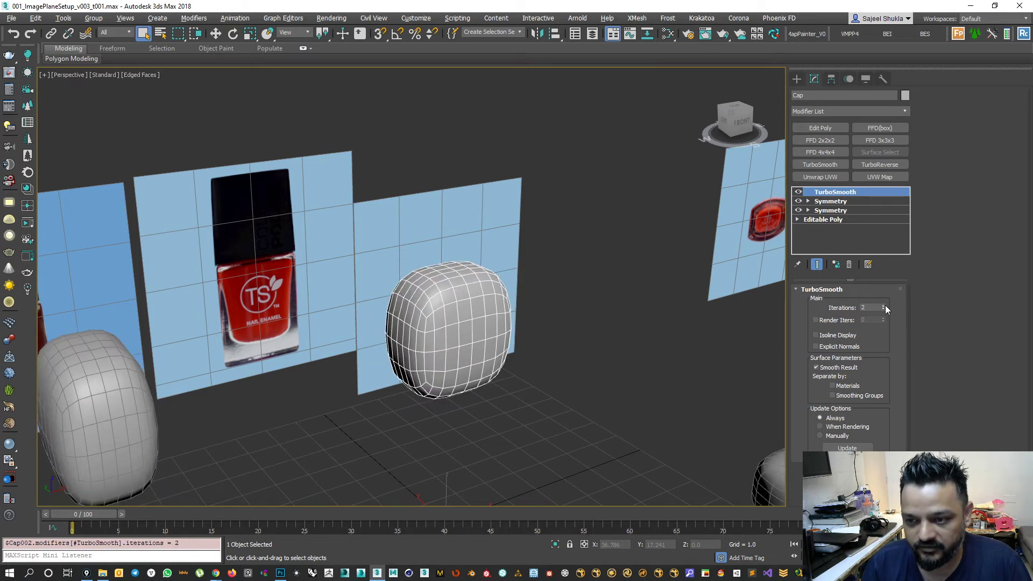
{"action": "left_click", "coordinate": [884, 305]}
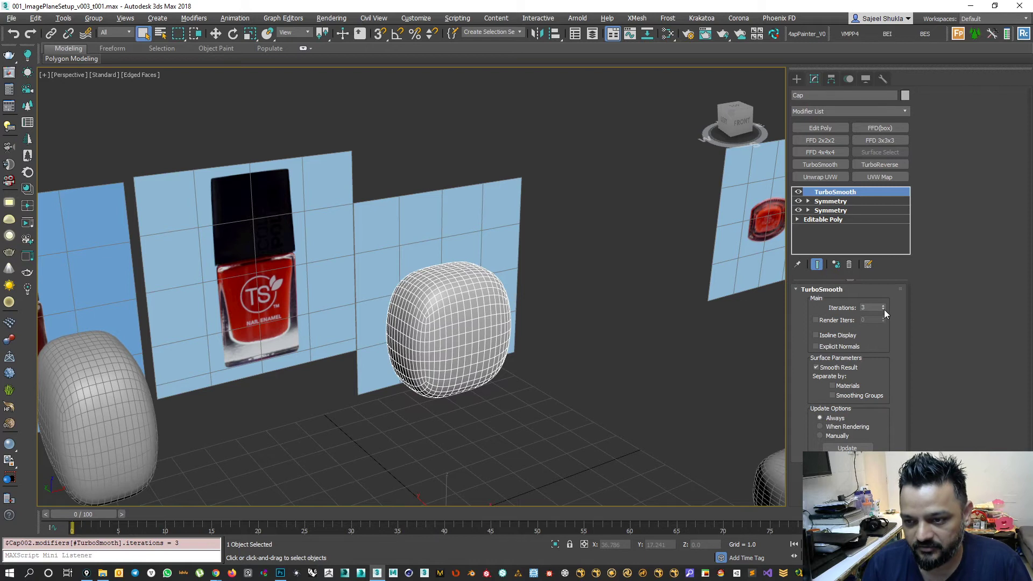
{"action": "left_click", "coordinate": [883, 309]}
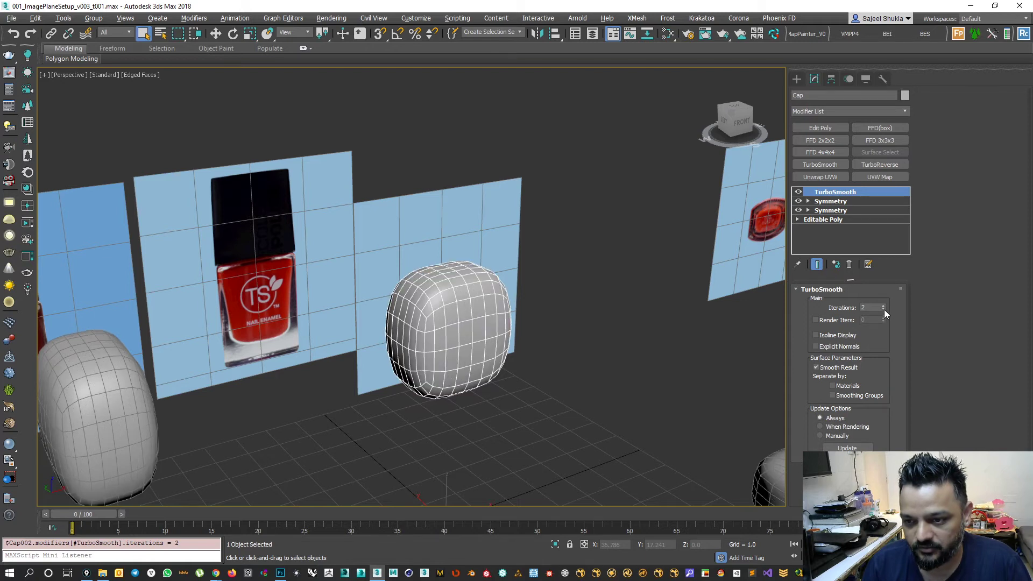
{"action": "left_click", "coordinate": [816, 335]}
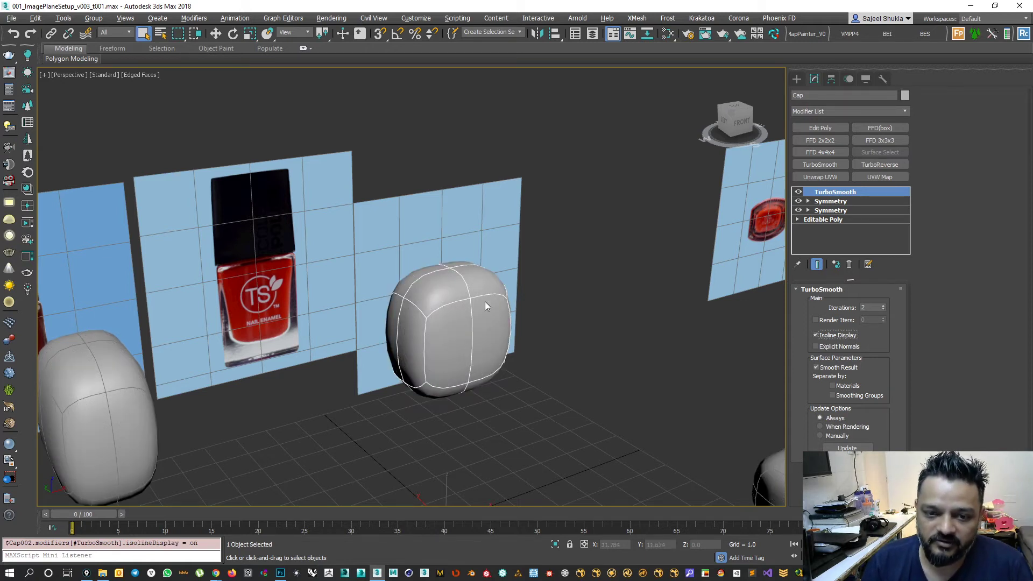
Return to the cap's Editable Poly level, show the end result, and inspect its control cage in vertex mode.
{"action": "middle_click_drag", "start_coordinate": [436, 321], "coordinate": [442, 316], "text": "alt"}
{"action": "left_click", "coordinate": [819, 220]}
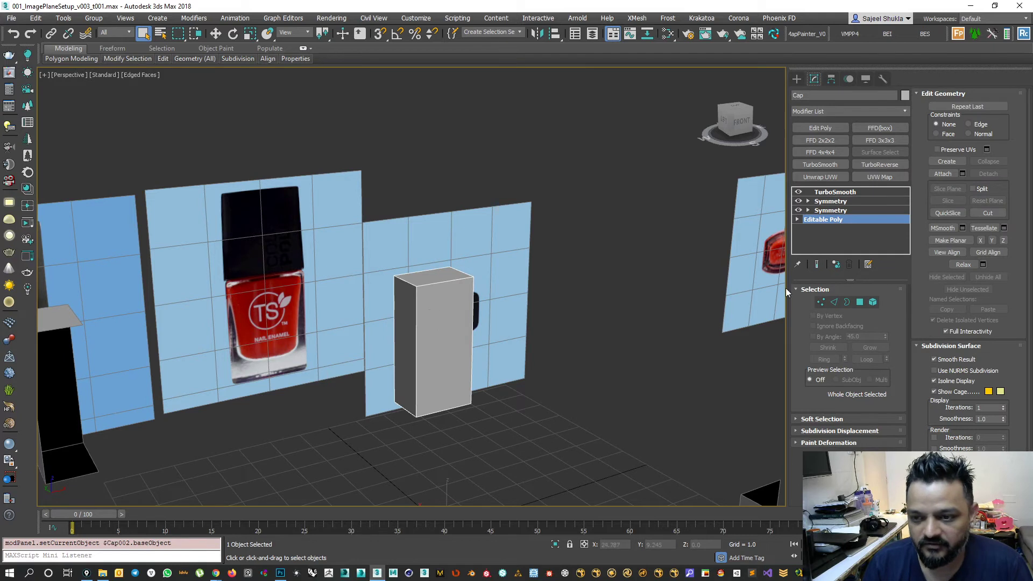
{"action": "key", "text": "shift+e"}
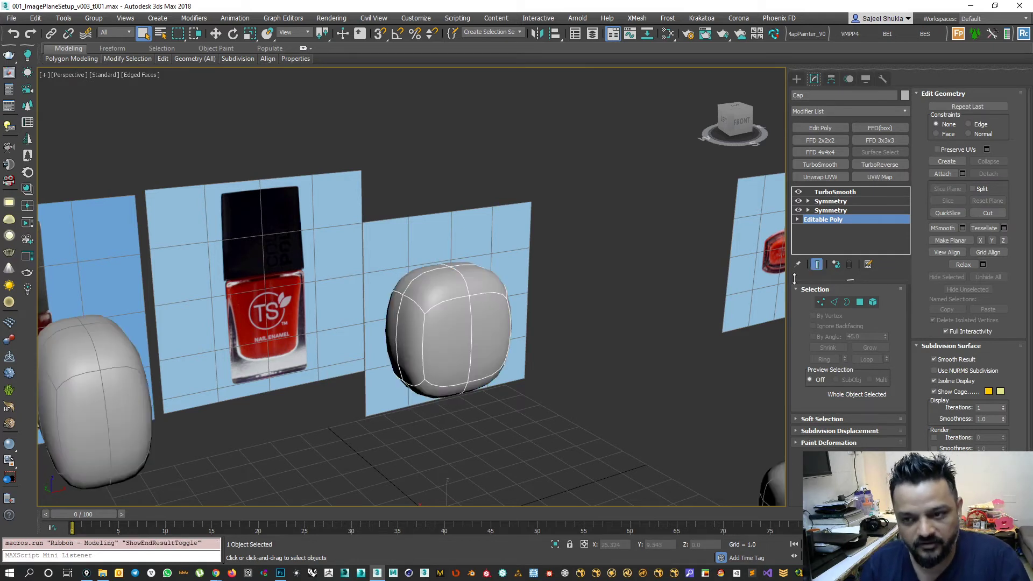
{"action": "left_click", "coordinate": [819, 303]}
{"action": "middle_click_drag", "start_coordinate": [423, 301], "coordinate": [478, 309], "text": "alt"}
{"action": "scroll", "coordinate": [401, 299], "scroll_direction": "up", "scroll_amount": 4}
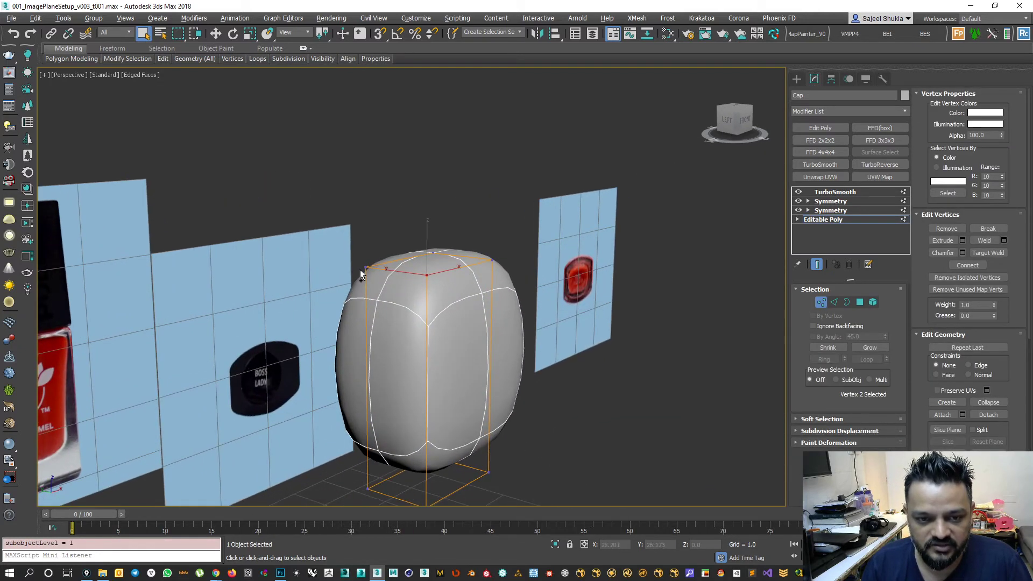
{"action": "middle_click_drag", "start_coordinate": [340, 248], "coordinate": [426, 304], "text": "alt"}
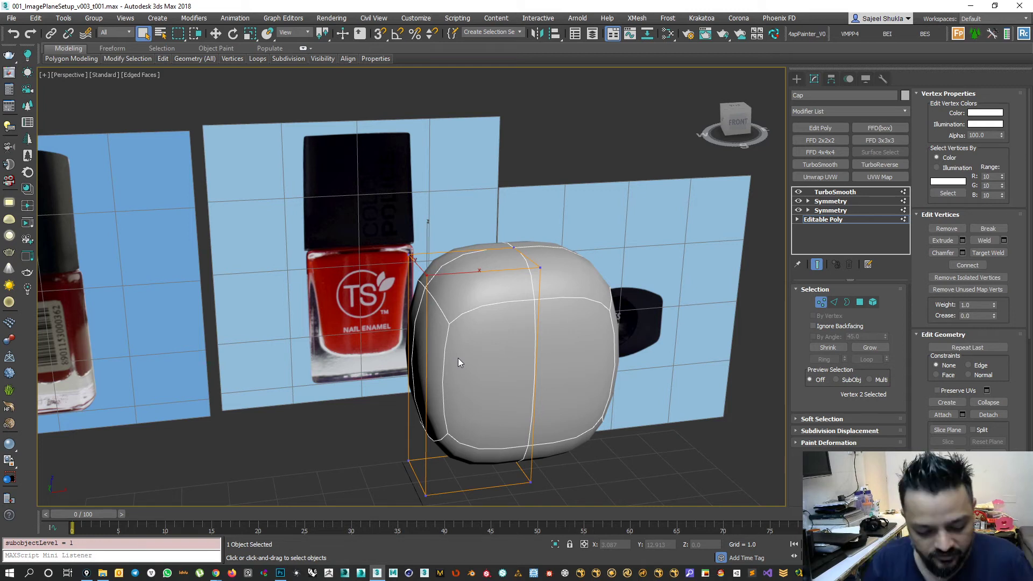
Switch to a maximized Front view and shade it so the reference images are visible.
{"action": "key", "text": "alt+w"}
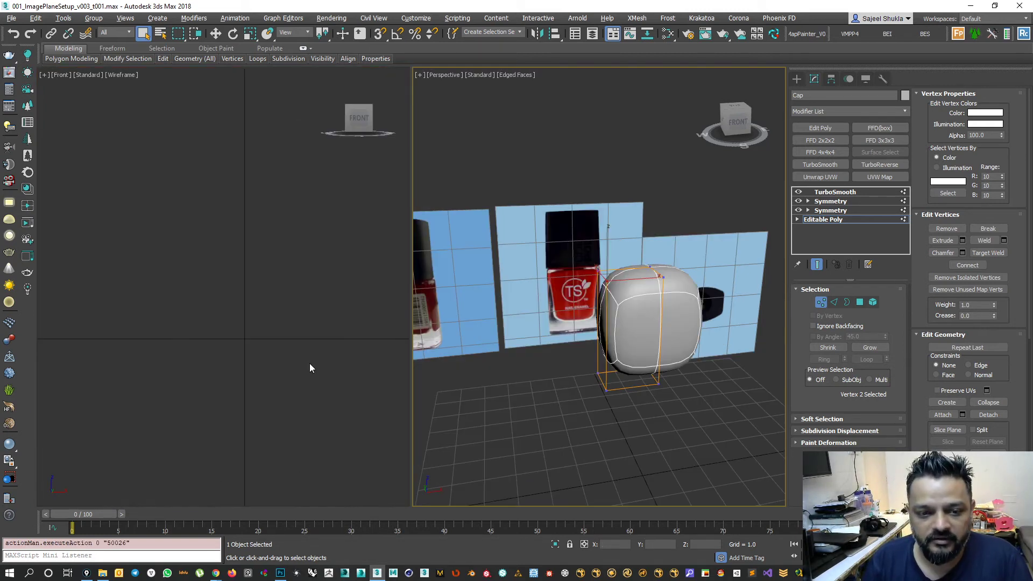
{"action": "right_click", "coordinate": [278, 338]}
{"action": "key", "text": "alt+w"}
{"action": "scroll", "coordinate": [445, 286], "scroll_direction": "up", "scroll_amount": 3}
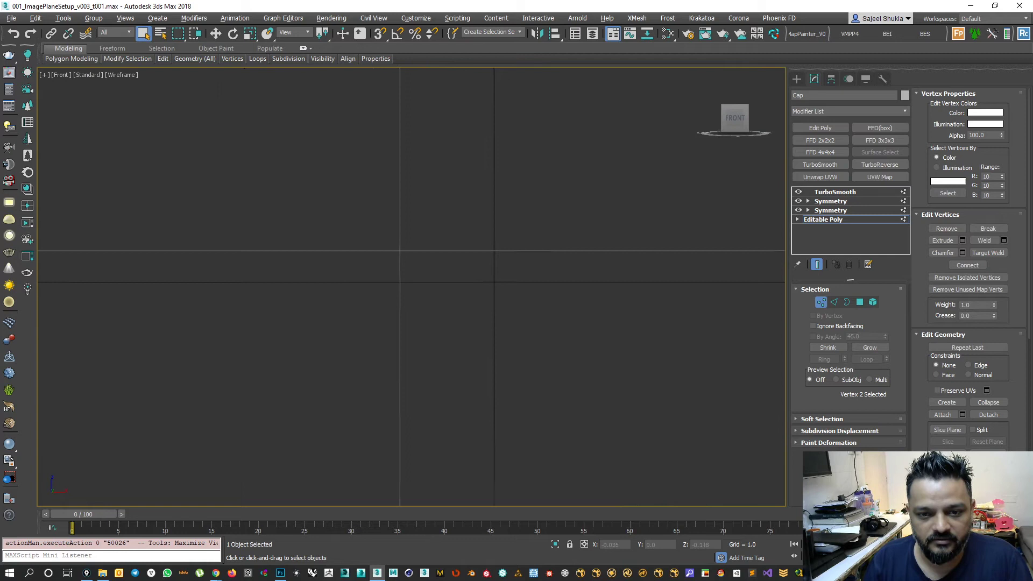
{"action": "scroll", "coordinate": [445, 286], "scroll_direction": "down", "scroll_amount": 8}
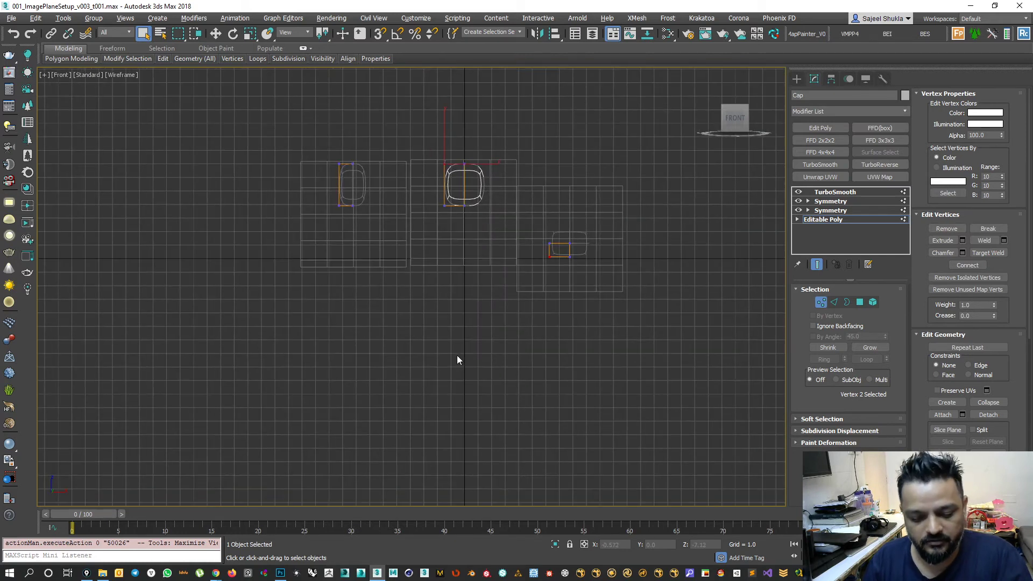
{"action": "key", "text": "F3"}
{"action": "scroll", "coordinate": [471, 225], "scroll_direction": "up", "scroll_amount": 4}
Leave vertex editing and turn off the cap's TurboSmooth modifier to compare its outline with the front reference image.
{"action": "left_click", "coordinate": [820, 303]}
{"action": "left_click", "coordinate": [798, 192]}
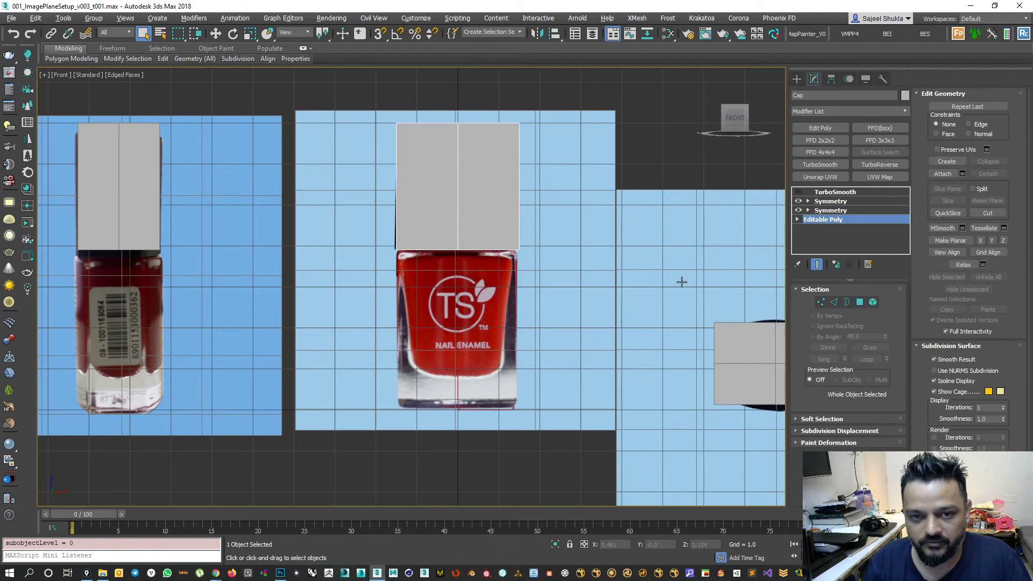
{"action": "scroll", "coordinate": [597, 228], "scroll_direction": "up", "scroll_amount": 2}
{"action": "scroll", "coordinate": [517, 254], "scroll_direction": "up", "scroll_amount": 3}
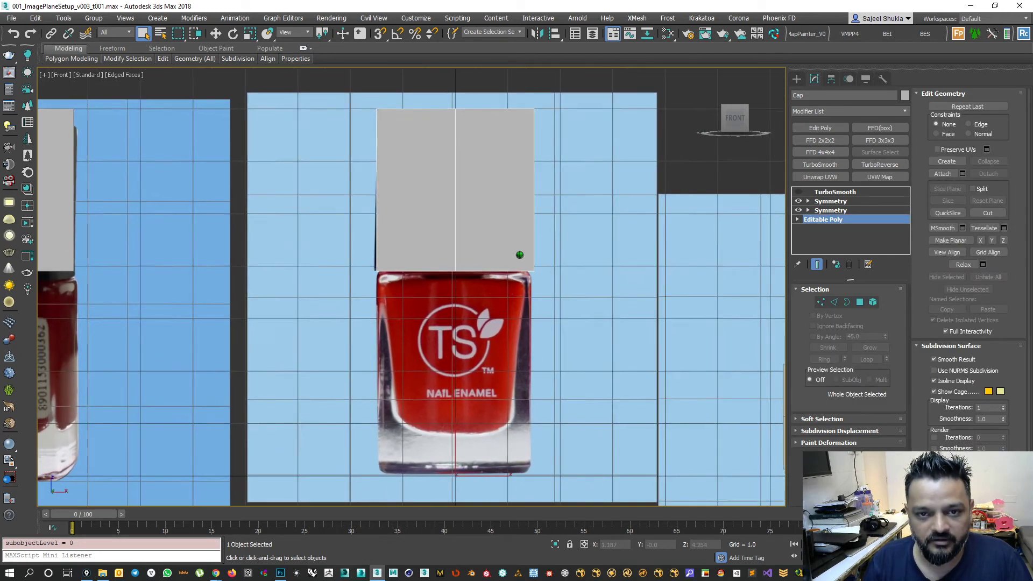
{"action": "scroll", "coordinate": [519, 254], "scroll_direction": "down", "scroll_amount": 1}
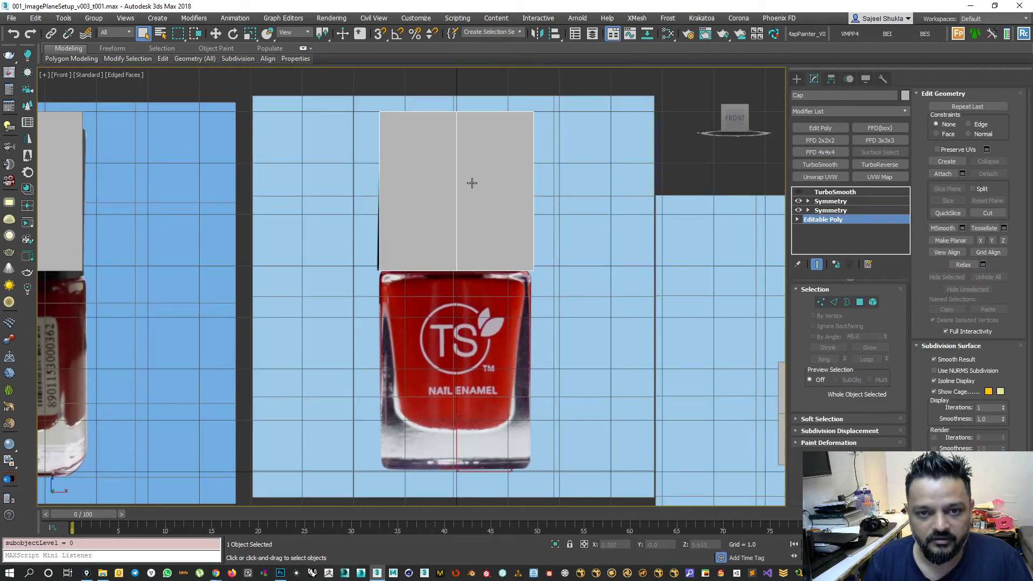
Select the cap over the front reference bottle and set it to display see-through.
{"action": "left_click", "coordinate": [510, 385]}
{"action": "key", "text": "F3"}
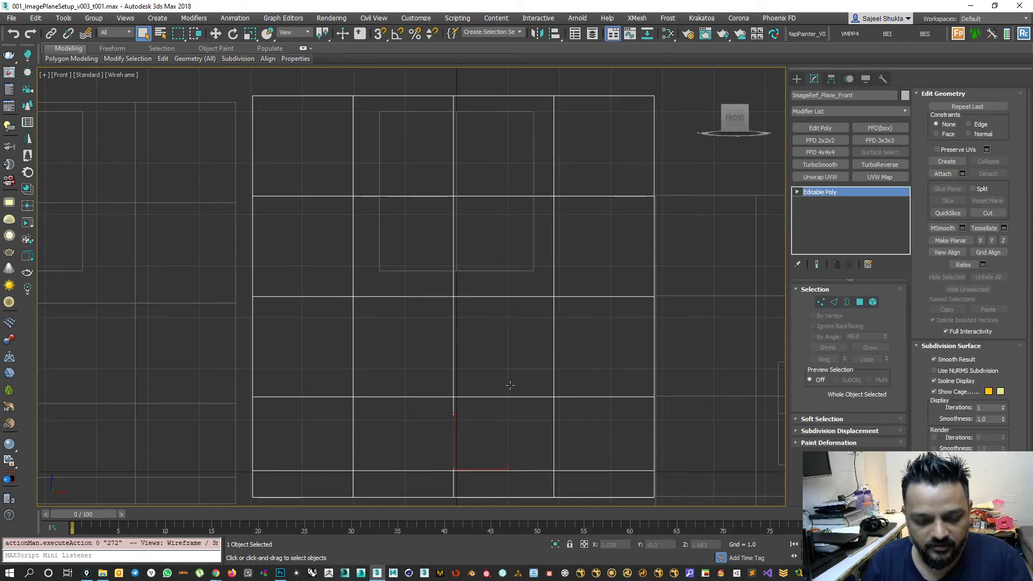
{"action": "key", "text": "F3"}
{"action": "left_click", "coordinate": [489, 243]}
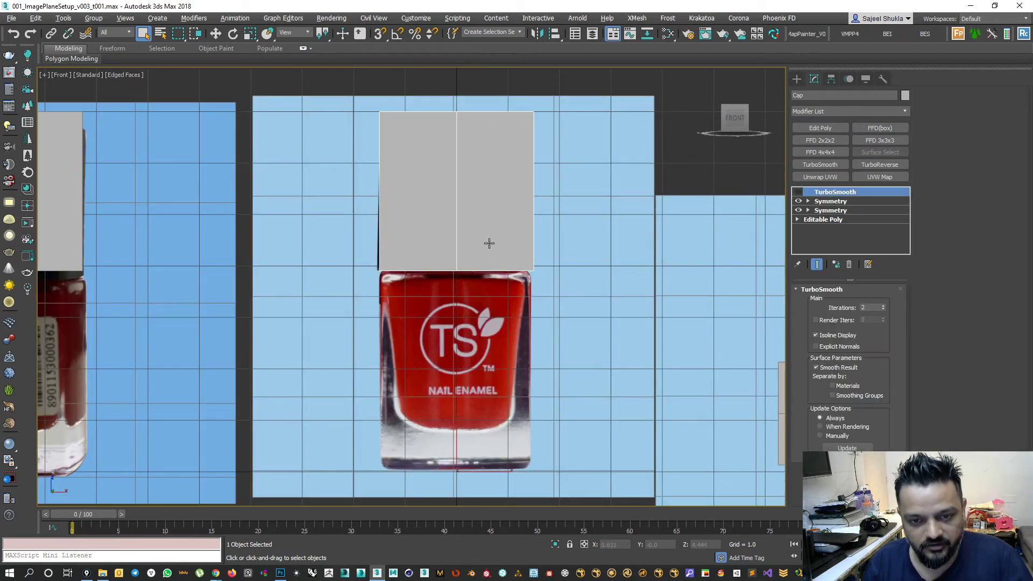
{"action": "key", "text": "alt+x"}
{"action": "scroll", "coordinate": [508, 310], "scroll_direction": "up", "scroll_amount": 1}
{"action": "middle_click_drag", "start_coordinate": [508, 310], "coordinate": [532, 311]}
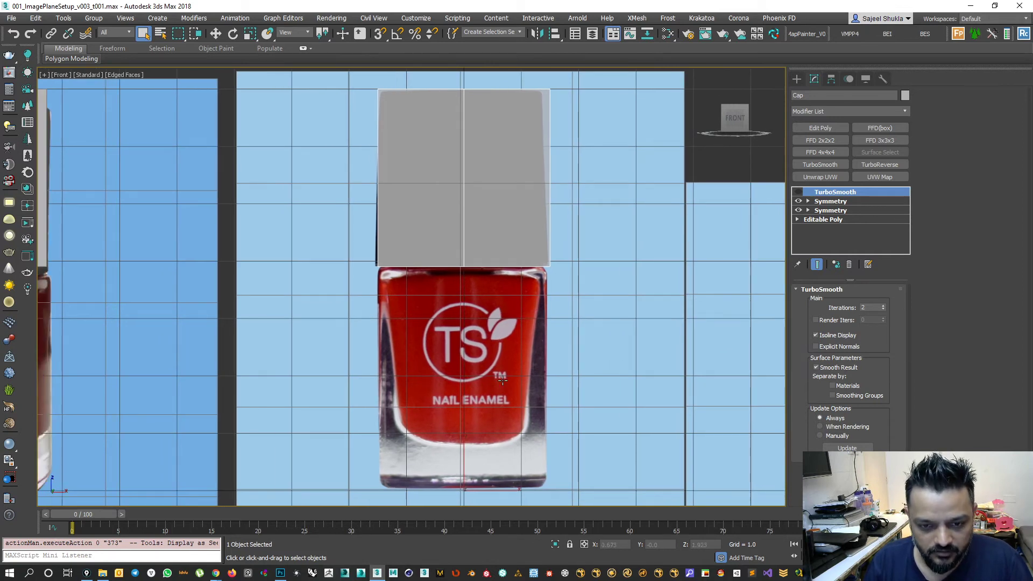
{"action": "scroll", "coordinate": [502, 380], "scroll_direction": "down", "scroll_amount": 3}
{"action": "scroll", "coordinate": [560, 292], "scroll_direction": "up", "scroll_amount": 2}
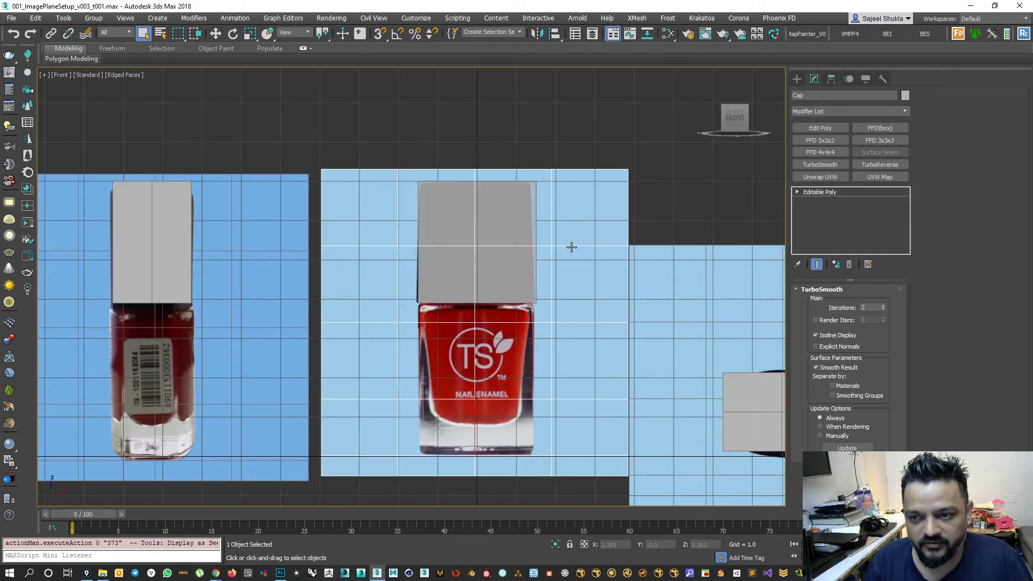
Remove the inner edge loops of ImageRef_Plane_Front, keeping only the central vertical loop and the lowest horizontal loop.
{"action": "left_click", "coordinate": [571, 247]}
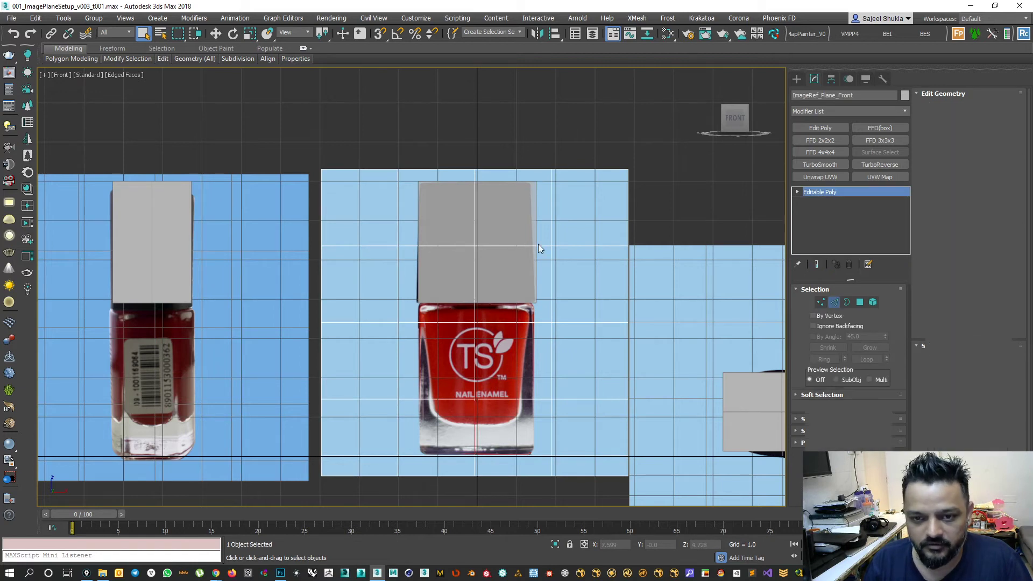
{"action": "key", "text": "2"}
{"action": "double_click", "coordinate": [553, 220]}
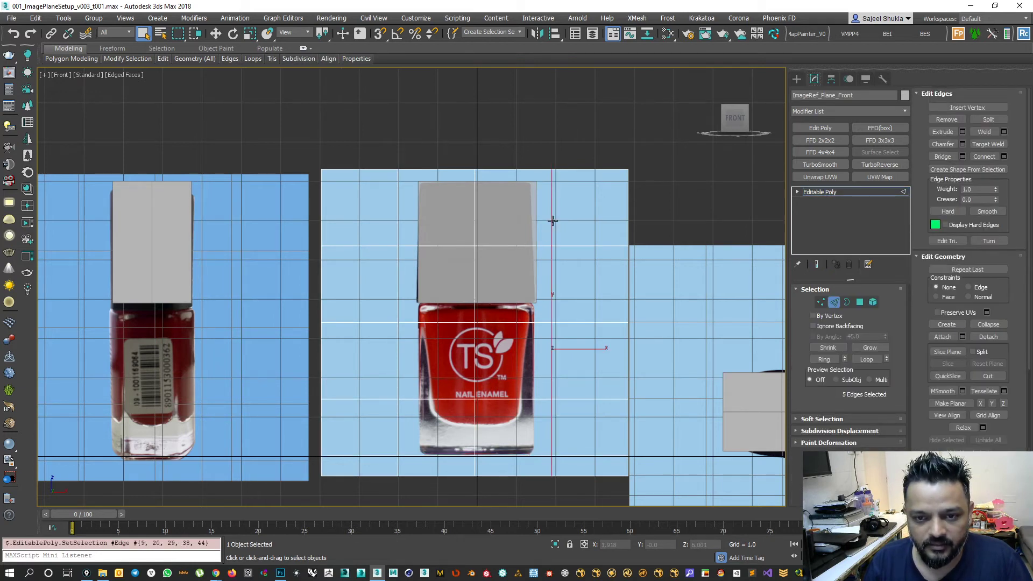
{"action": "double_click", "coordinate": [476, 224], "text": "ctrl"}
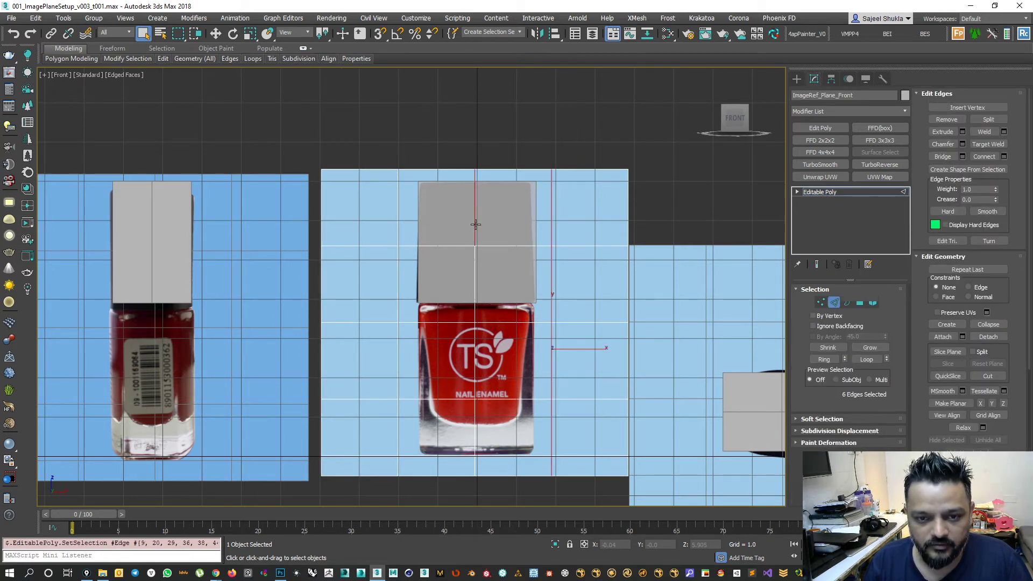
{"action": "double_click", "coordinate": [398, 220], "text": "ctrl"}
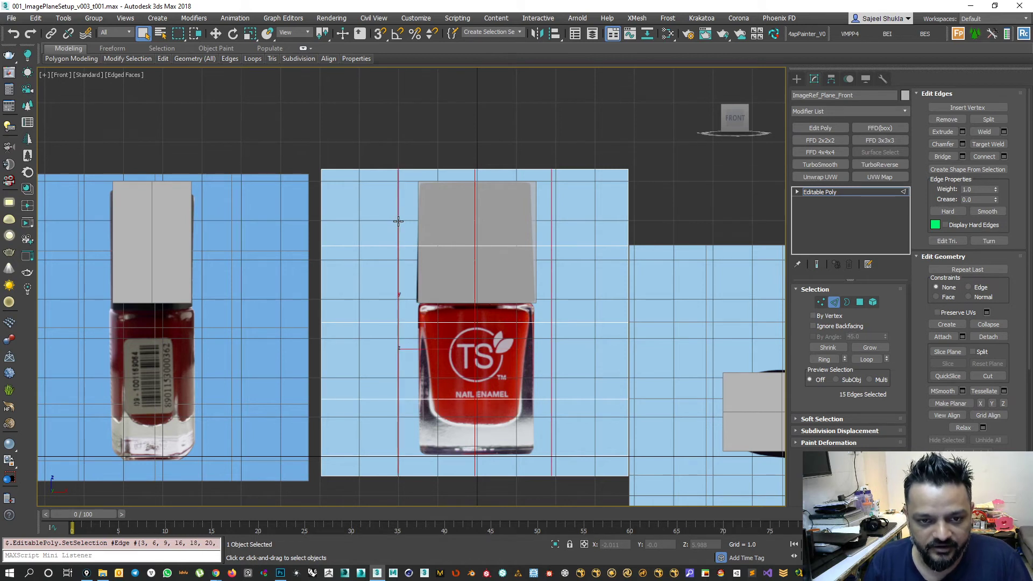
{"action": "left_click", "coordinate": [385, 245], "text": "ctrl"}
{"action": "left_click", "coordinate": [384, 246], "text": "ctrl"}
{"action": "double_click", "coordinate": [375, 324], "text": "ctrl"}
{"action": "key", "text": "g"}
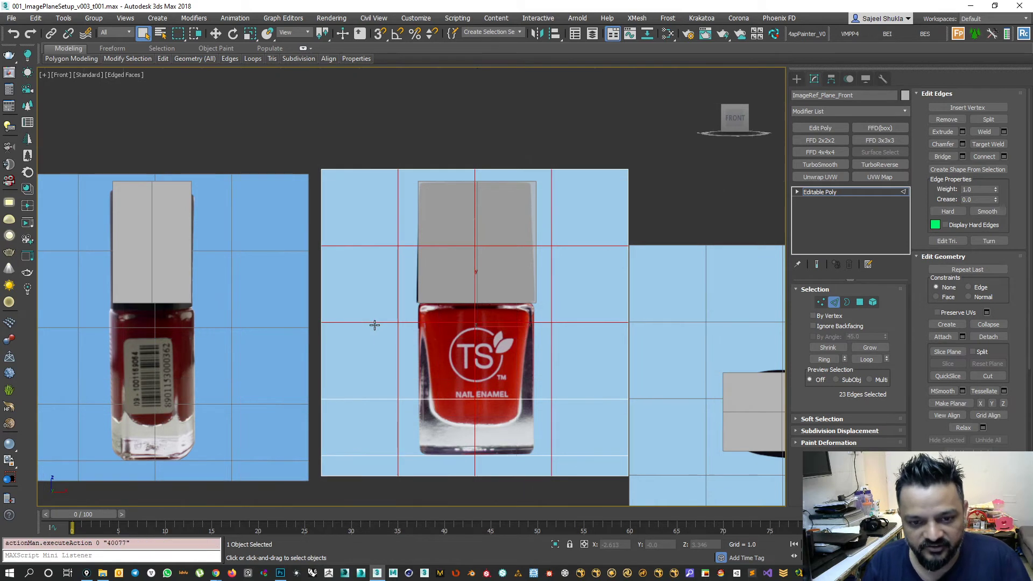
{"action": "double_click", "coordinate": [357, 399], "text": "ctrl"}
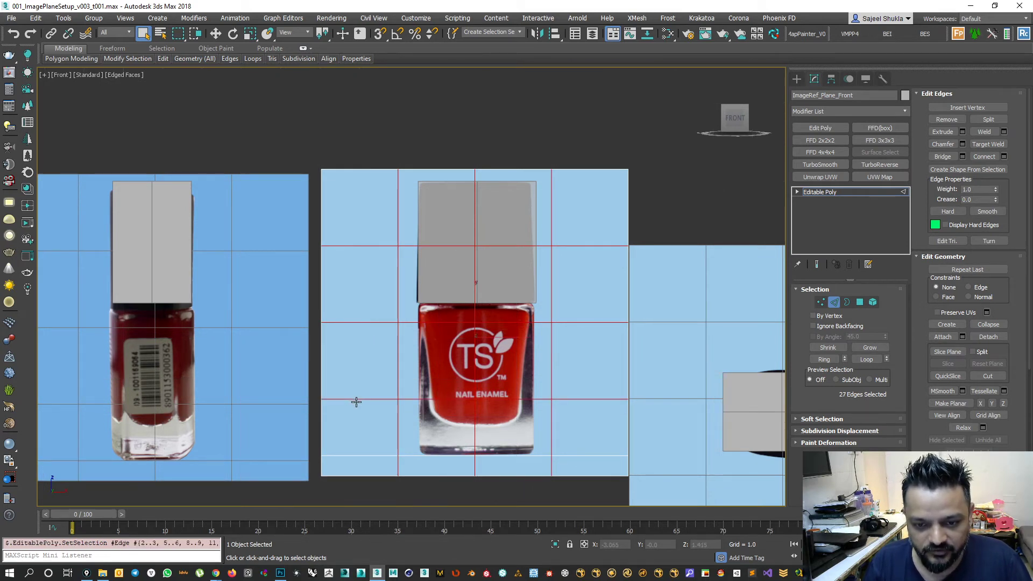
{"action": "double_click", "coordinate": [362, 456], "text": "ctrl"}
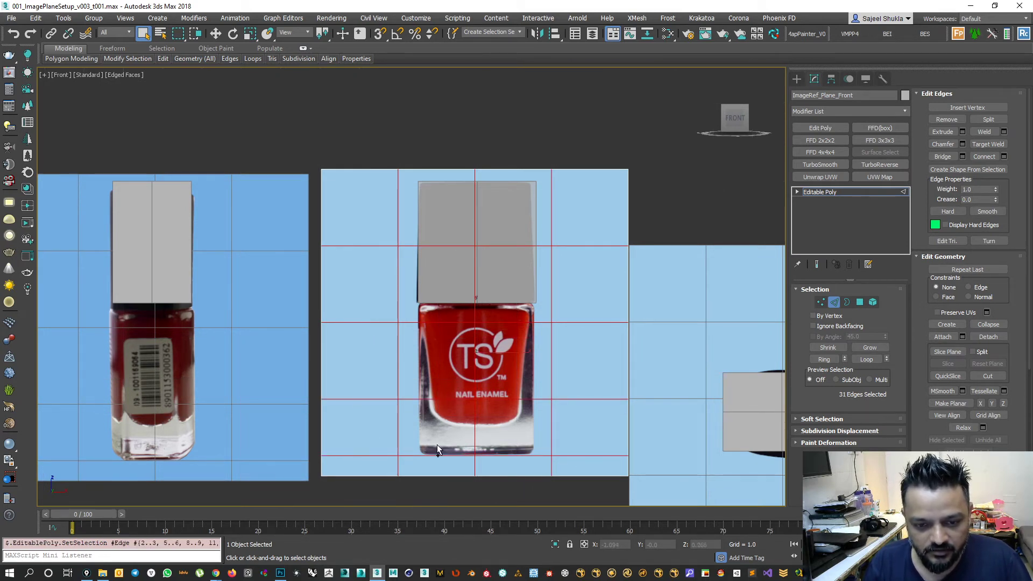
{"action": "left_click", "coordinate": [475, 429], "text": "alt"}
{"action": "left_click", "coordinate": [474, 465], "text": "alt"}
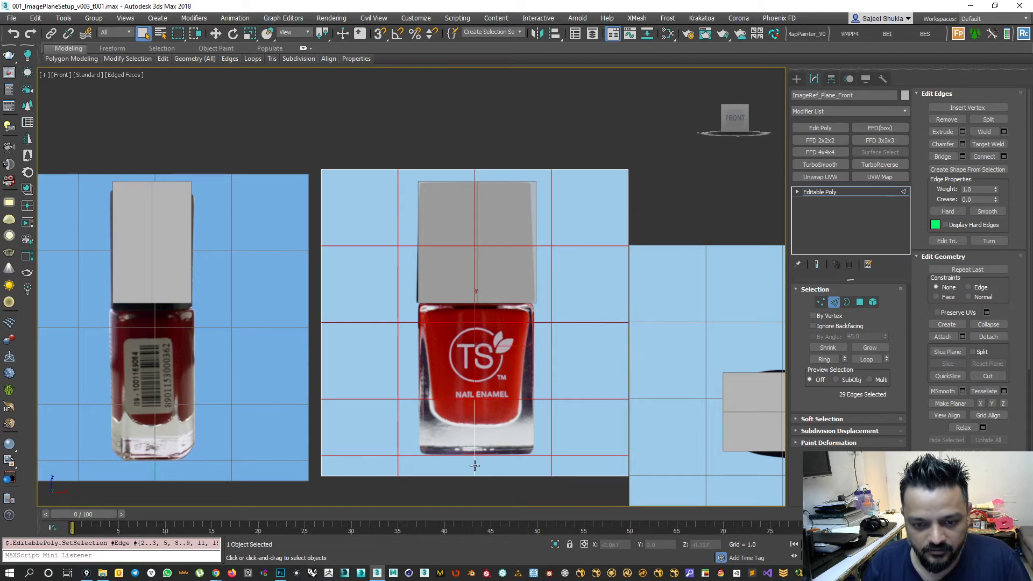
{"action": "left_click", "coordinate": [474, 386], "text": "alt"}
{"action": "left_click", "coordinate": [475, 216], "text": "alt"}
{"action": "left_click", "coordinate": [579, 455], "text": "alt"}
{"action": "left_click", "coordinate": [517, 456], "text": "alt"}
{"action": "left_click", "coordinate": [430, 456], "text": "alt"}
{"action": "left_click", "coordinate": [386, 455], "text": "alt"}
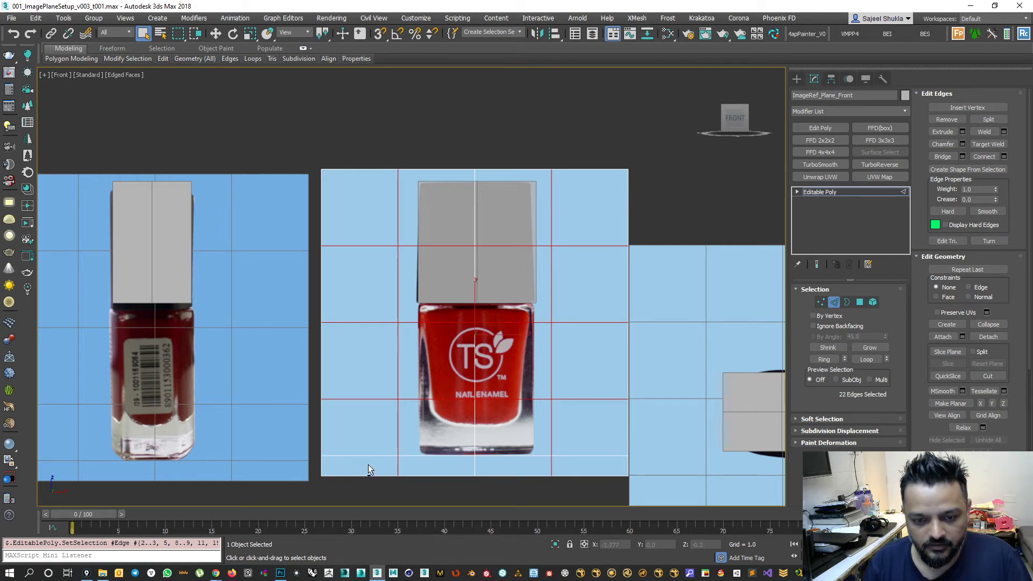
{"action": "key", "text": "BackSpace"}
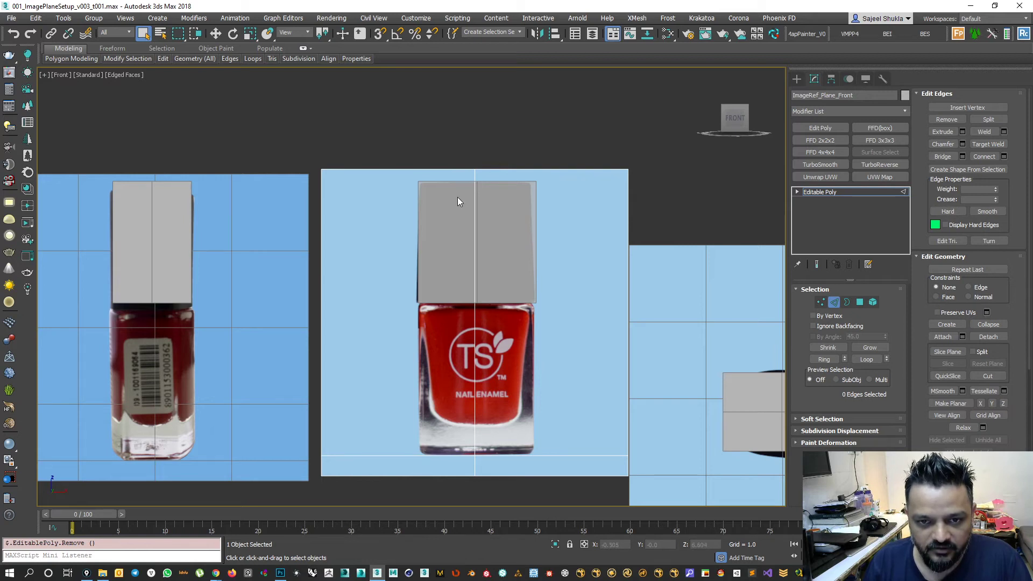
Leave edge editing and move the front reference plane about 0.068 along X to align its centre line with the grid axis.
{"action": "key", "text": "g"}
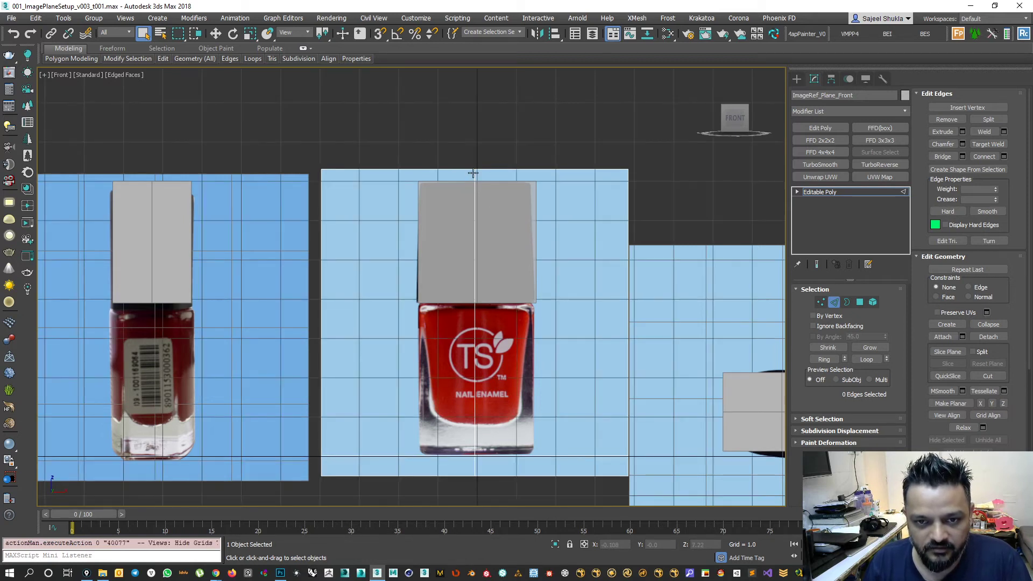
{"action": "key", "text": "w"}
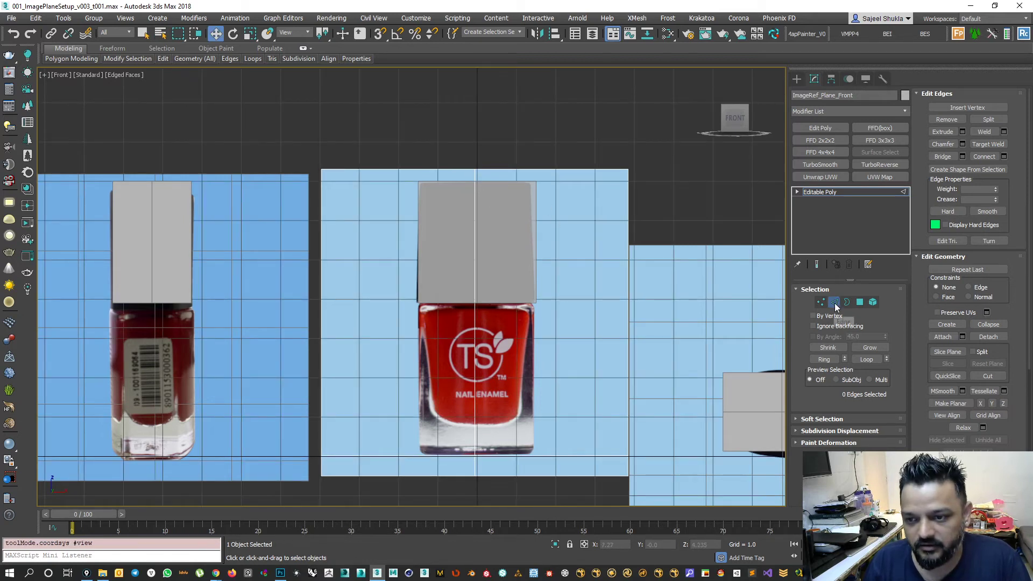
{"action": "left_click", "coordinate": [834, 302]}
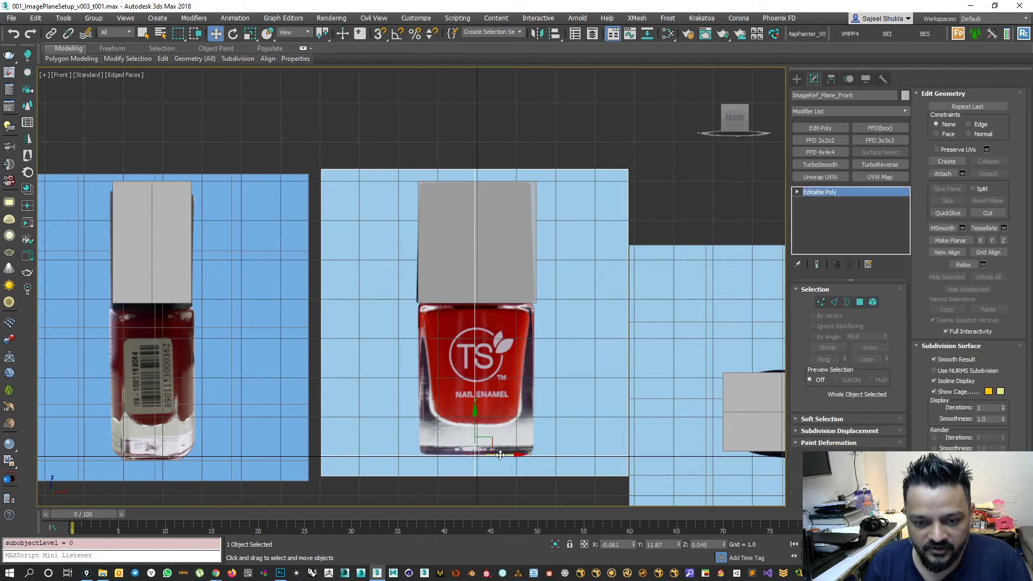
{"action": "left_click_drag", "start_coordinate": [519, 455], "coordinate": [522, 455]}
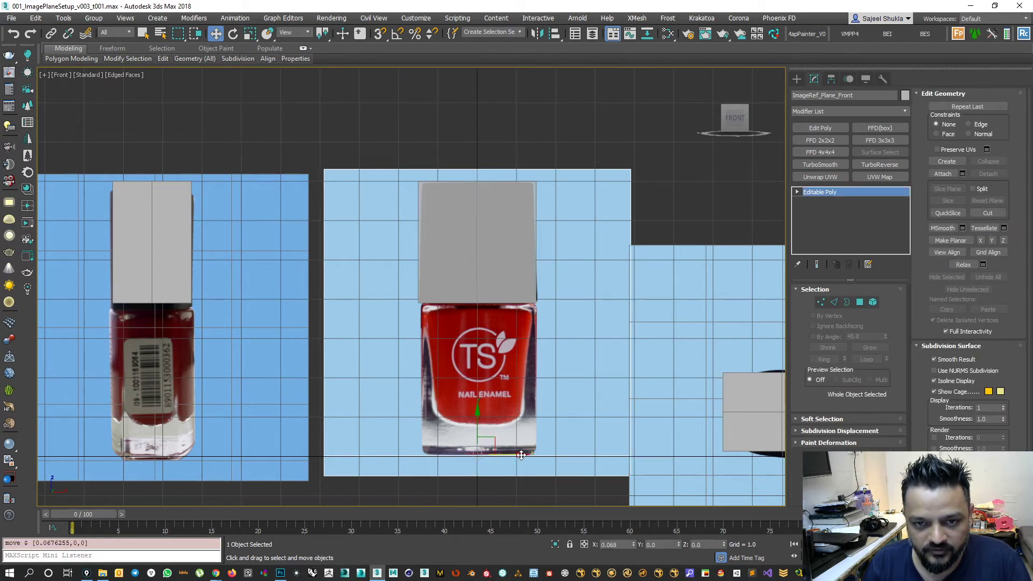
Toggle the grid to check the reference plane's alignment with the cap, and leave the grid hidden.
{"action": "key", "text": "g"}
{"action": "key", "text": "g"}
{"action": "key", "text": "g"}
{"action": "key", "text": "g"}
{"action": "key", "text": "g"}
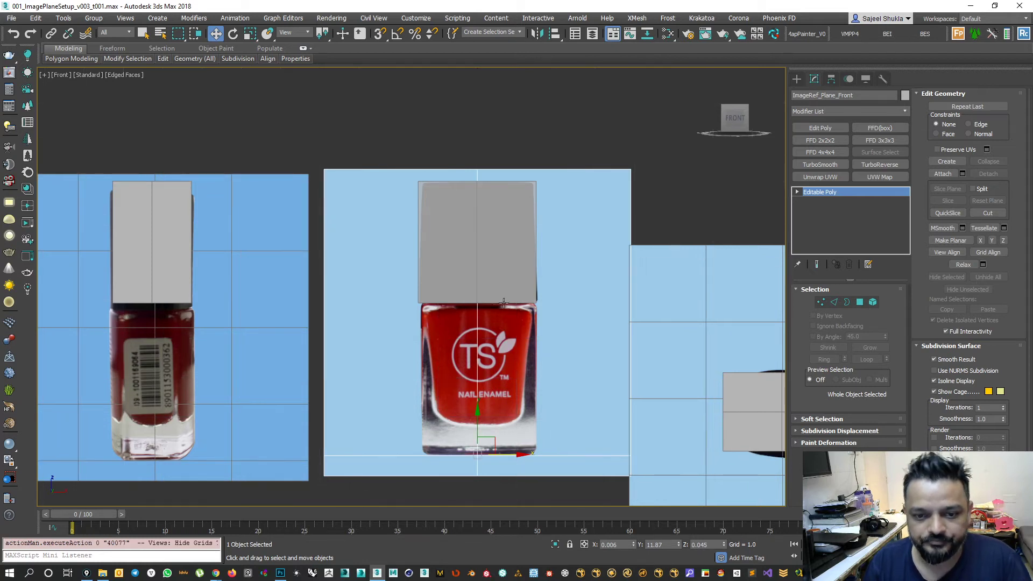
Edit the cap's base mesh without the modifier result and move its upper outer corner vertices about 0.114 in X and -0.051 in Y to match the front reference.
{"action": "left_click", "coordinate": [517, 251]}
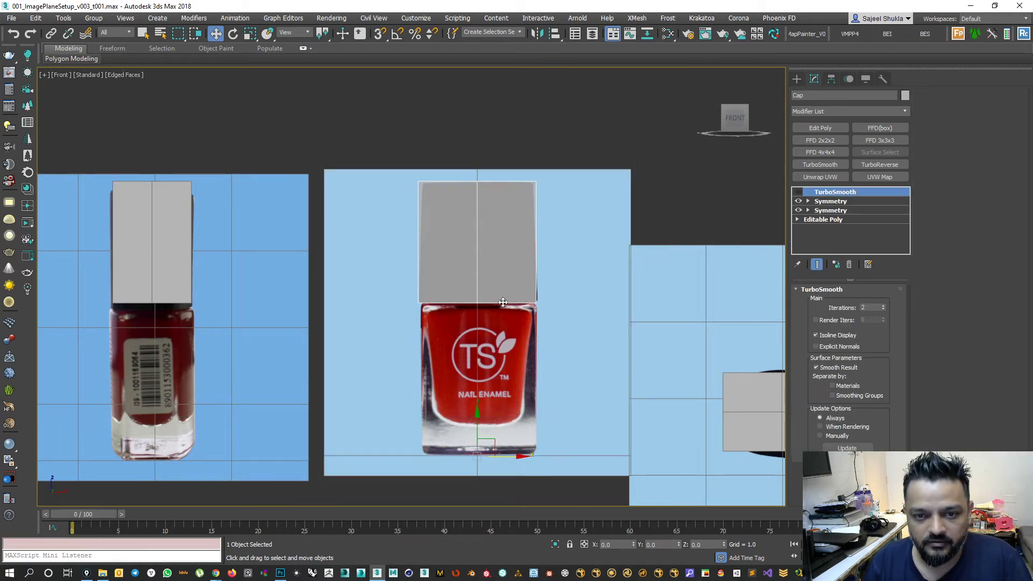
{"action": "scroll", "coordinate": [460, 300], "scroll_direction": "up", "scroll_amount": 1}
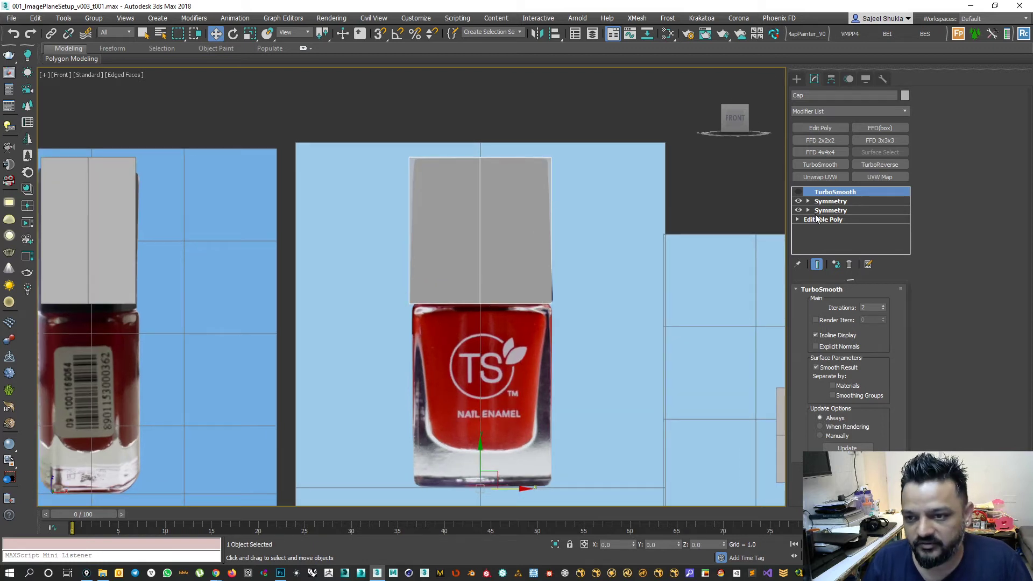
{"action": "left_click", "coordinate": [819, 219]}
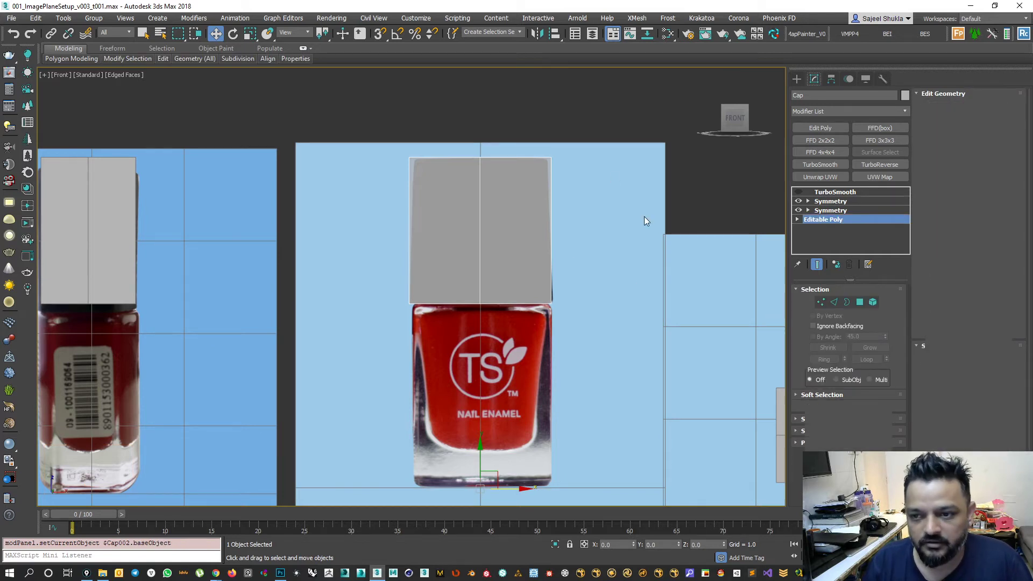
{"action": "key", "text": "1"}
{"action": "key", "text": "grave"}
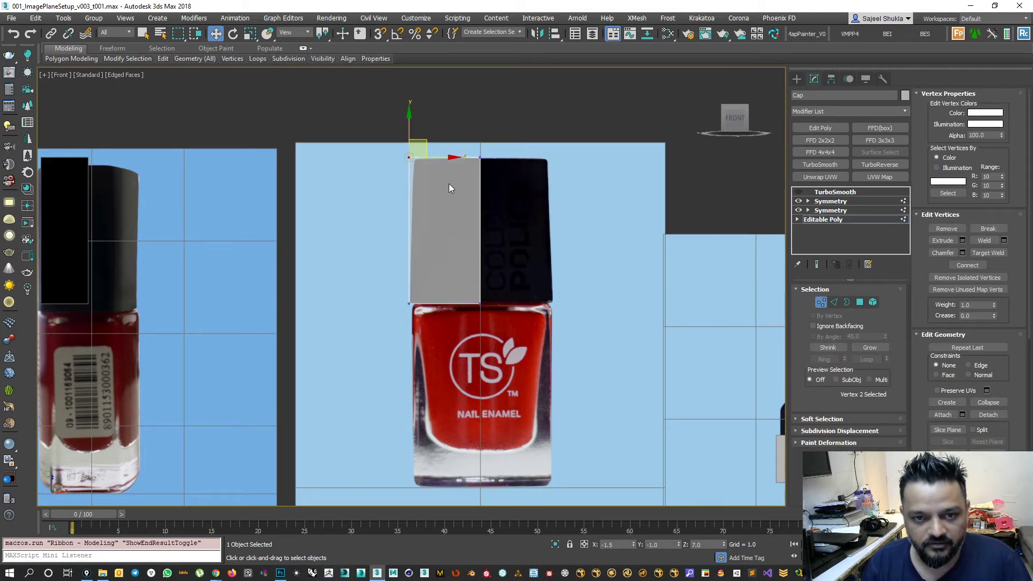
{"action": "scroll", "coordinate": [410, 151], "scroll_direction": "up", "scroll_amount": 4}
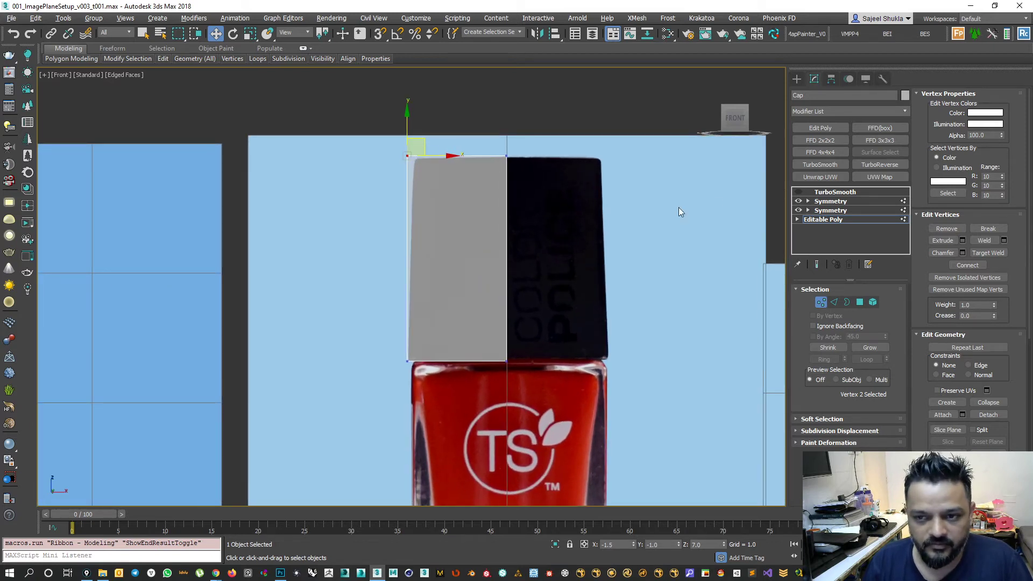
{"action": "left_click_drag", "start_coordinate": [414, 139], "coordinate": [436, 190]}
{"action": "left_click_drag", "start_coordinate": [423, 142], "coordinate": [440, 148]}
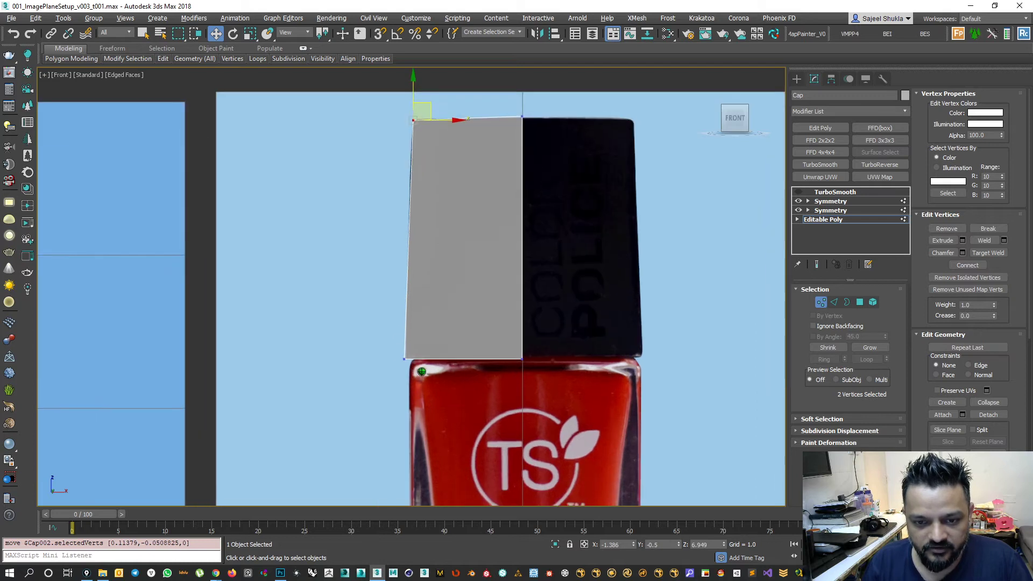
Switch to the perspective view, show the cap's end result with TurboSmooth enabled, and turn off its see-through display.
{"action": "key", "text": "alt+w"}
{"action": "key", "text": "alt+w"}
{"action": "middle_click_drag", "start_coordinate": [505, 341], "coordinate": [473, 326], "text": "alt"}
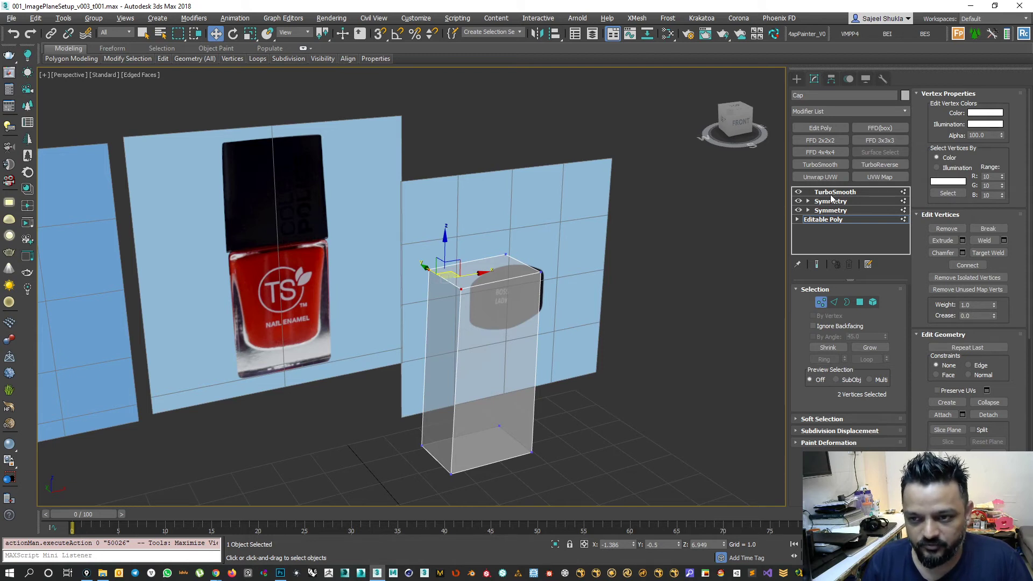
{"action": "key", "text": "grave"}
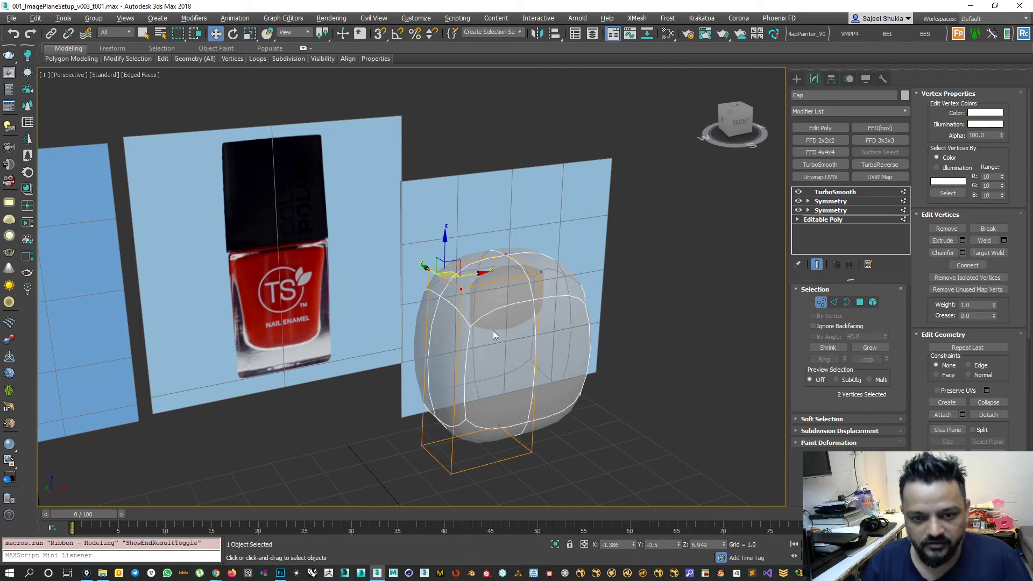
{"action": "key", "text": "alt+x"}
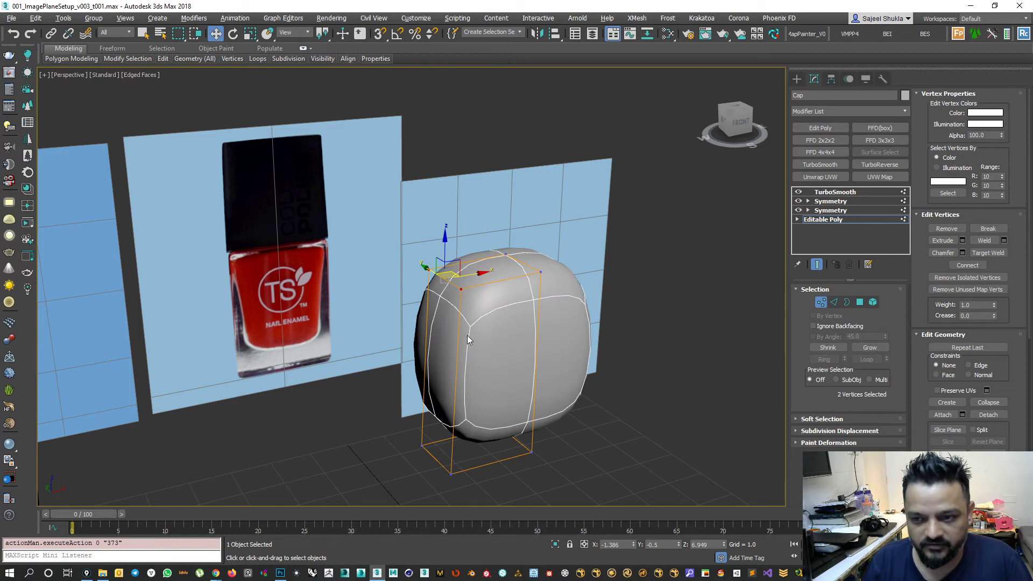
Select the ring of edges matching the cap's central top edge along Y, and turn off TurboSmooth.
{"action": "key", "text": "2"}
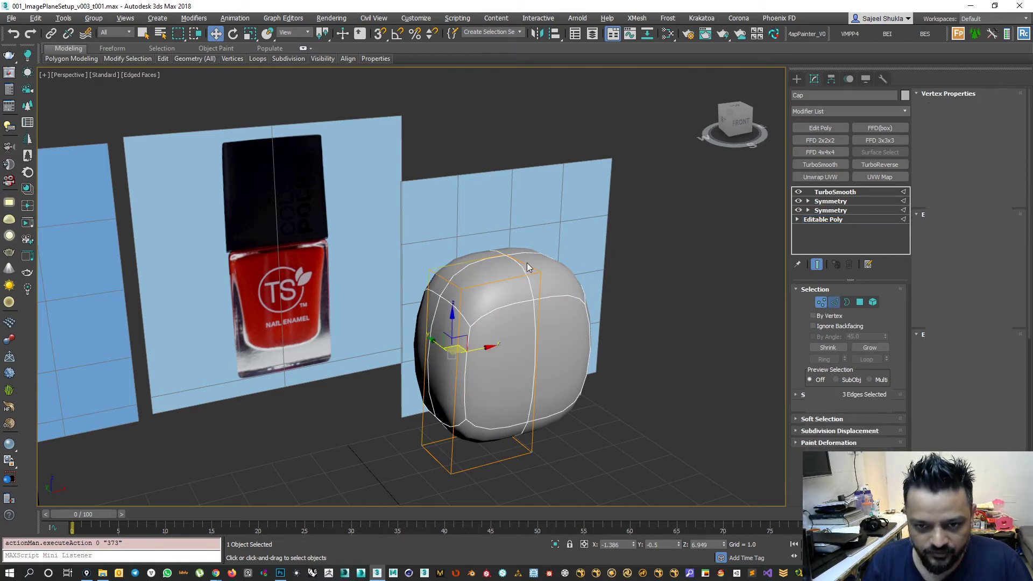
{"action": "left_click", "coordinate": [531, 263]}
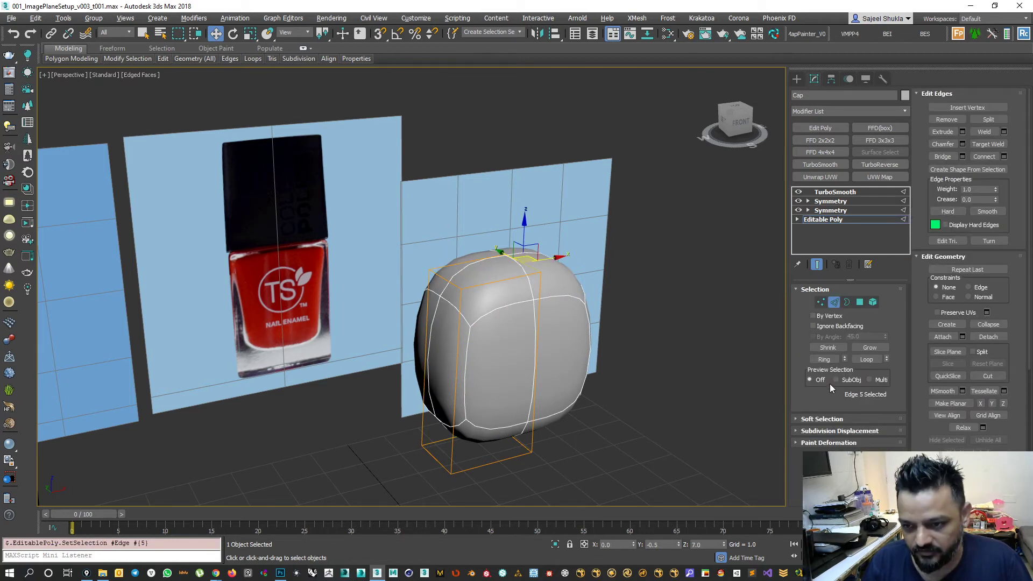
{"action": "left_click", "coordinate": [822, 359]}
{"action": "middle_click_drag", "start_coordinate": [455, 326], "coordinate": [772, 204], "text": "alt"}
{"action": "left_click", "coordinate": [798, 192]}
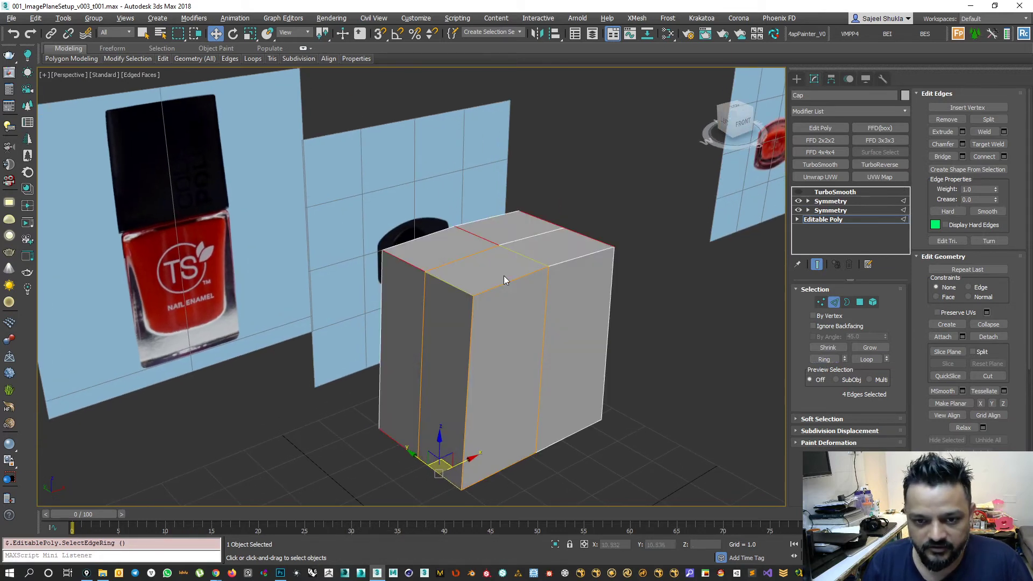
{"action": "middle_click_drag", "start_coordinate": [468, 310], "coordinate": [495, 339], "text": "alt"}
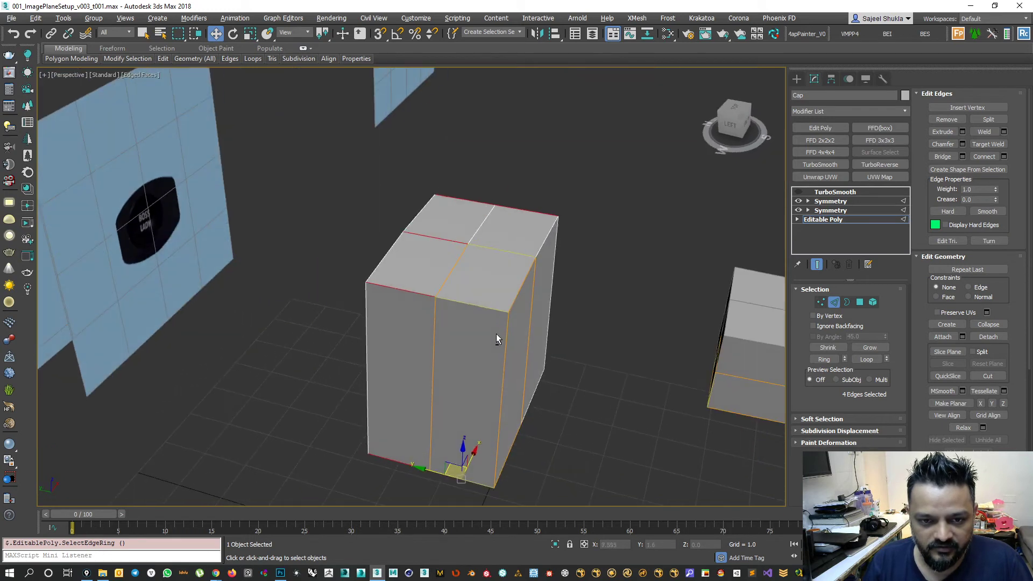
{"action": "mouse_move", "coordinate": [359, 427]}
{"action": "middle_mouse_down", "text": "alt"}
{"action": "mouse_move", "coordinate": [367, 345]}
{"action": "mouse_move", "coordinate": [345, 380]}
{"action": "mouse_move", "coordinate": [351, 416]}
{"action": "middle_mouse_up", "text": "alt"}
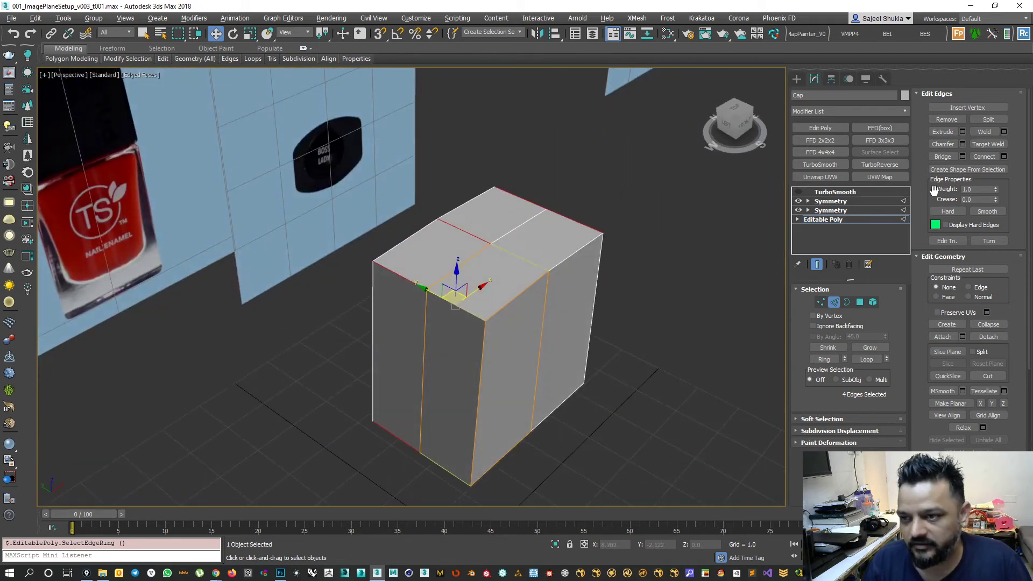
Try connecting the selected edge ring with one segment and a slide of -51, previewing it with TurboSmooth turned on.
{"action": "left_click", "coordinate": [1004, 157]}
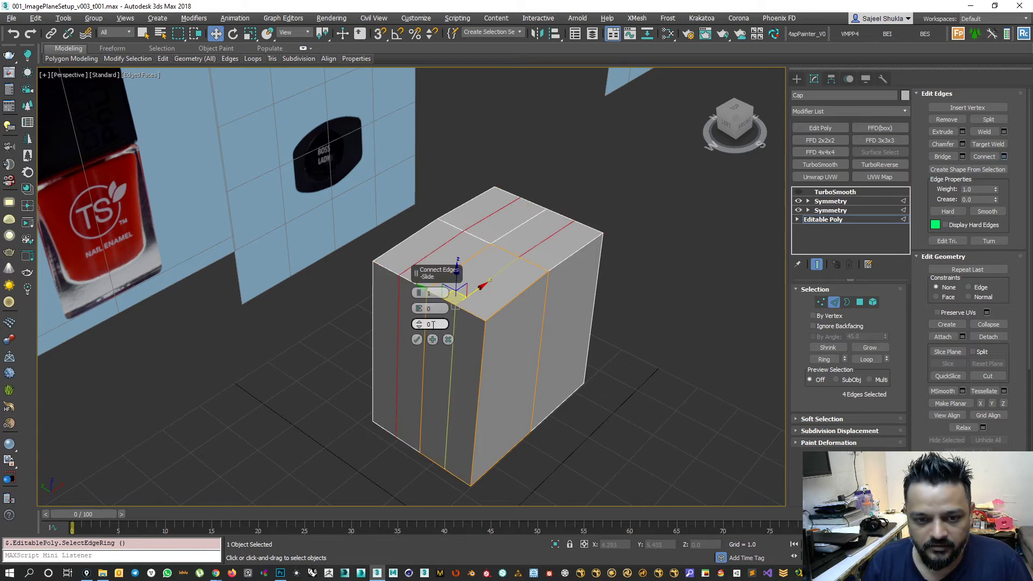
{"action": "left_click_drag", "start_coordinate": [418, 325], "coordinate": [416, 435]}
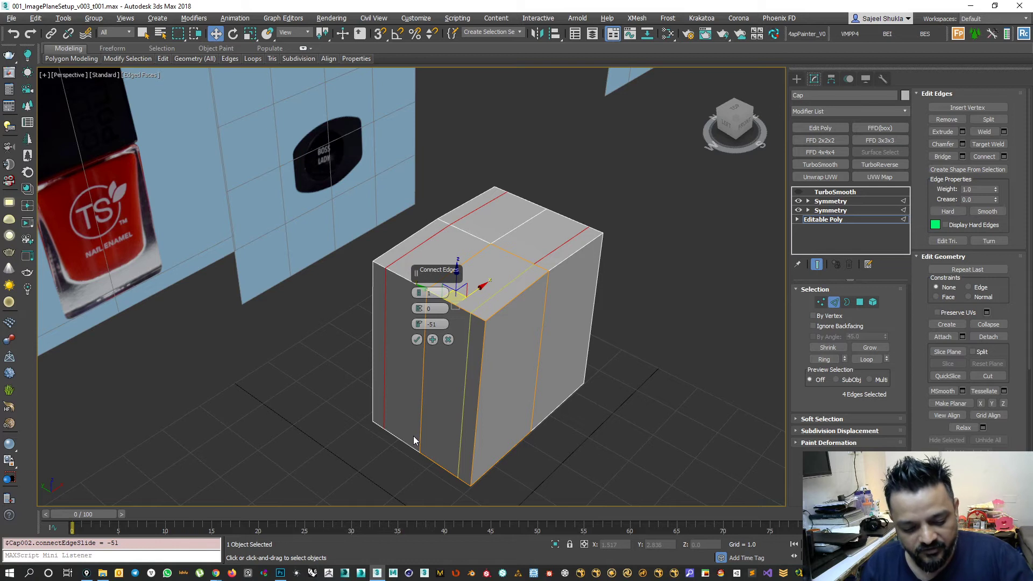
{"action": "key", "text": "ctrl+e"}
{"action": "key", "text": "ctrl+e"}
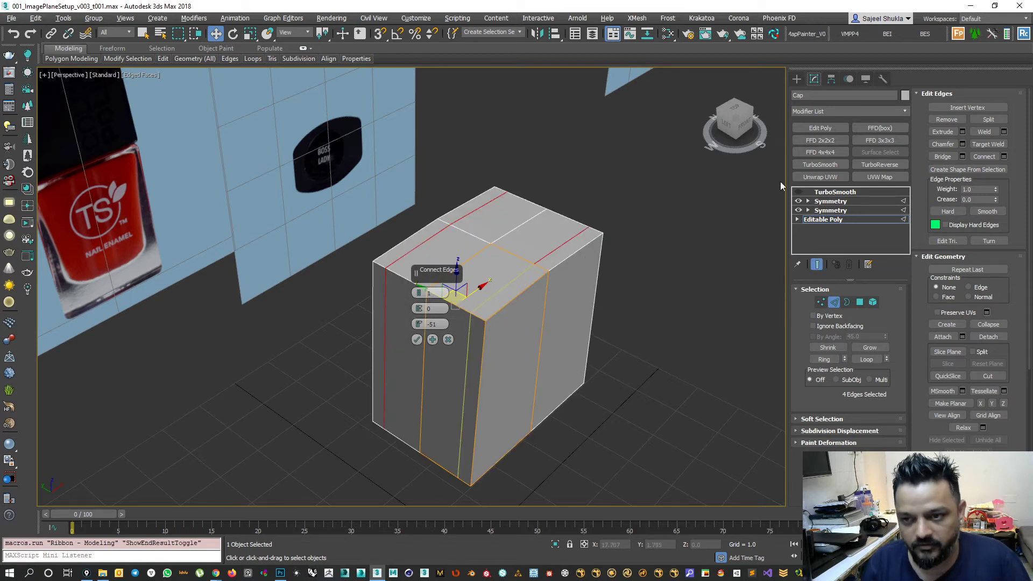
{"action": "left_click", "coordinate": [798, 193]}
{"action": "middle_click_drag", "start_coordinate": [445, 405], "coordinate": [502, 349], "text": "alt"}
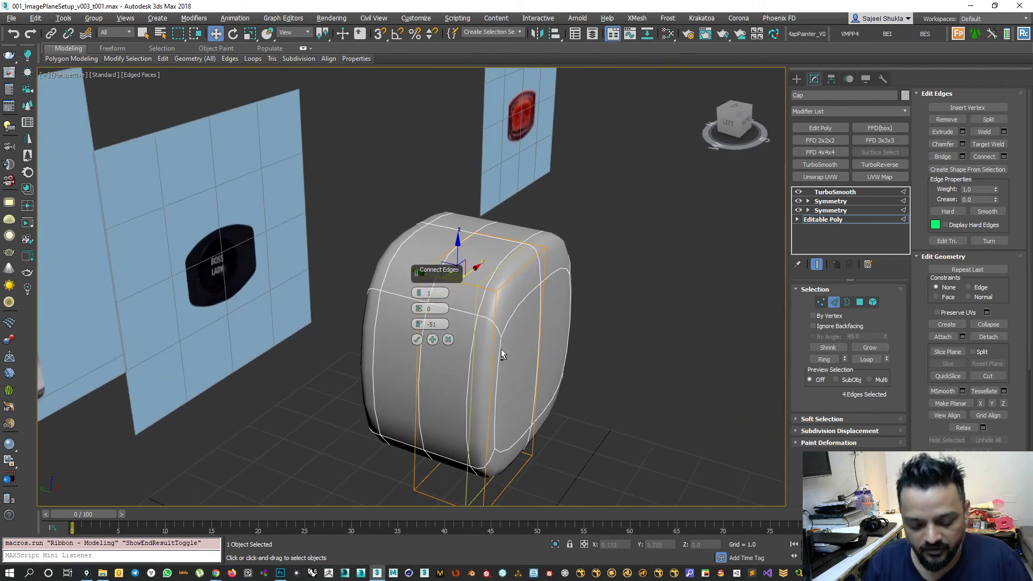
Set the diffuse colour of the pink Material #13 to dark grey with RGB 22 and assign the material to the cap.
{"action": "key", "text": "m"}
{"action": "left_click", "coordinate": [26, 273]}
{"action": "left_click", "coordinate": [34, 284]}
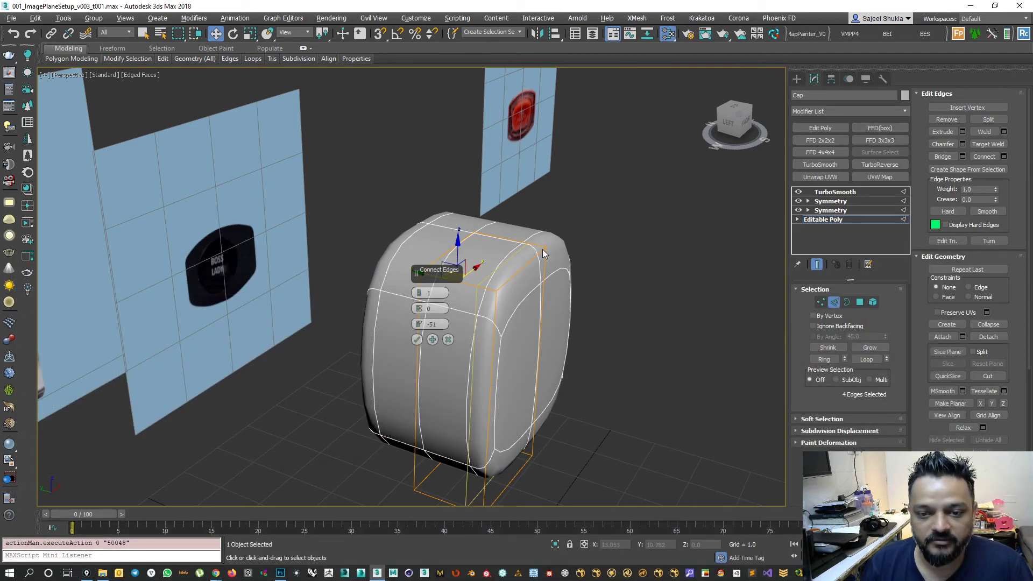
{"action": "left_click_drag", "start_coordinate": [425, 74], "coordinate": [522, 76]}
{"action": "left_click", "coordinate": [442, 162]}
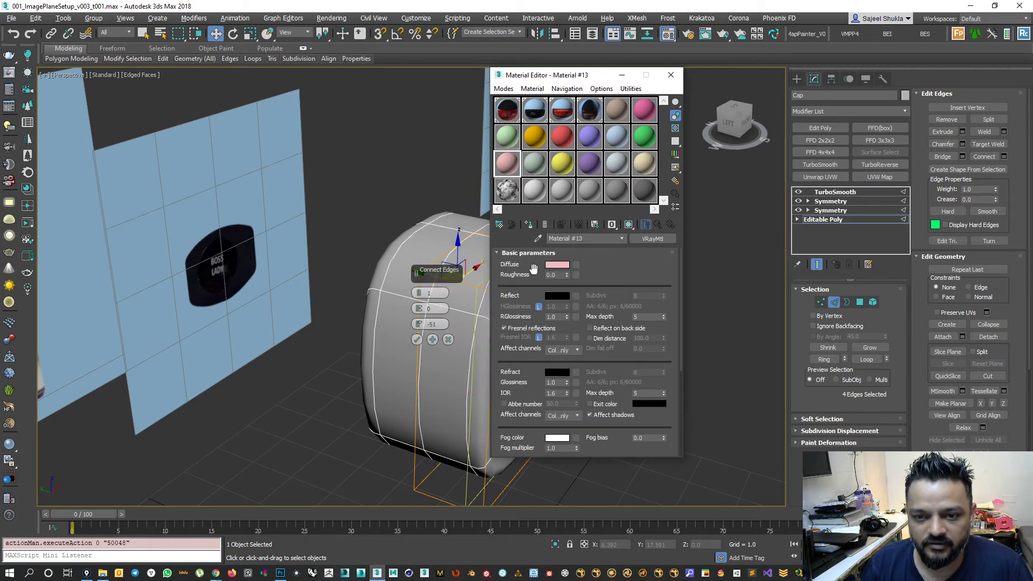
{"action": "left_click", "coordinate": [558, 265]}
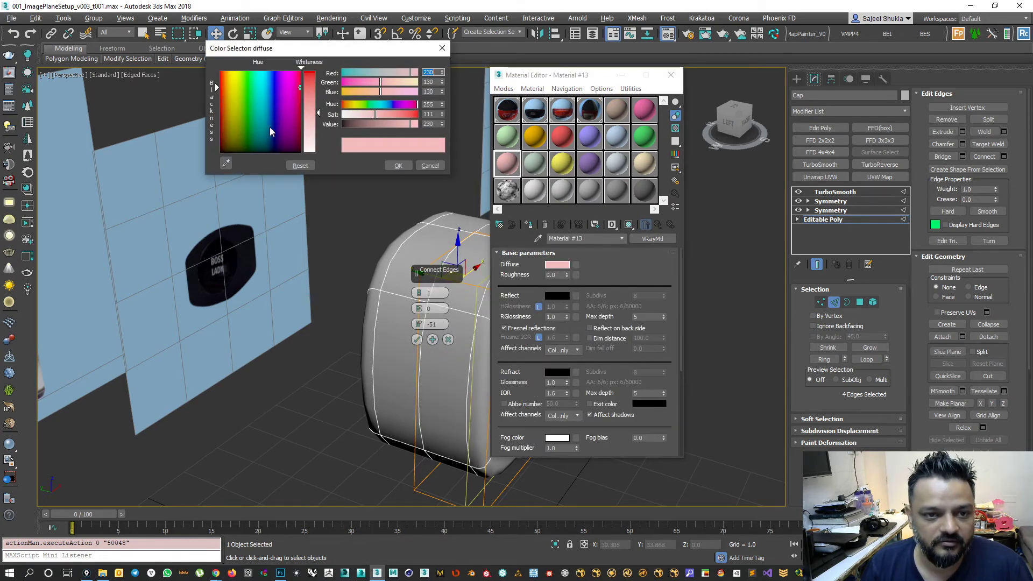
{"action": "left_click_drag", "start_coordinate": [269, 127], "coordinate": [274, 141]}
{"action": "left_click_drag", "start_coordinate": [388, 123], "coordinate": [349, 131]}
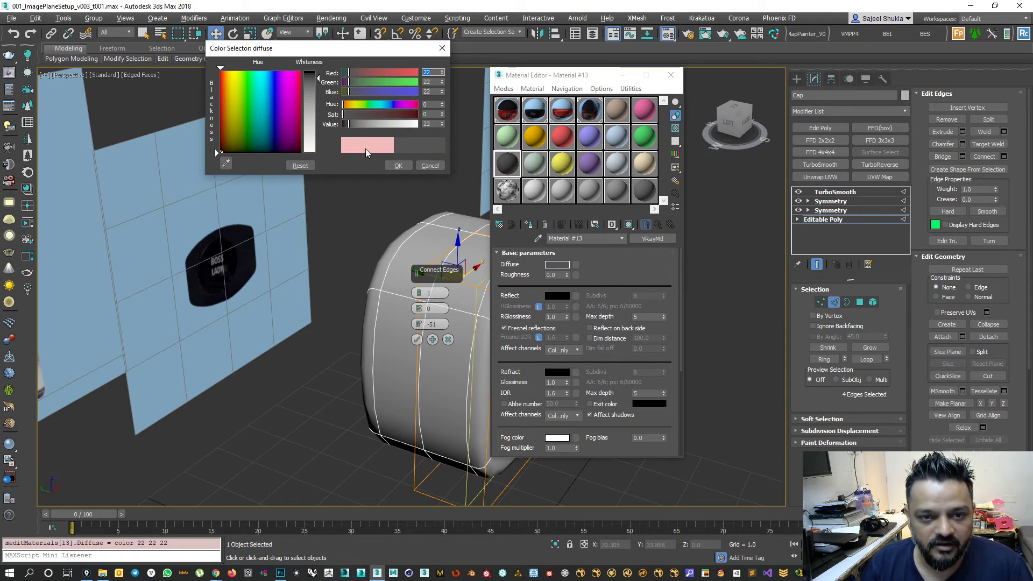
{"action": "left_click", "coordinate": [398, 165]}
{"action": "left_click", "coordinate": [530, 224]}
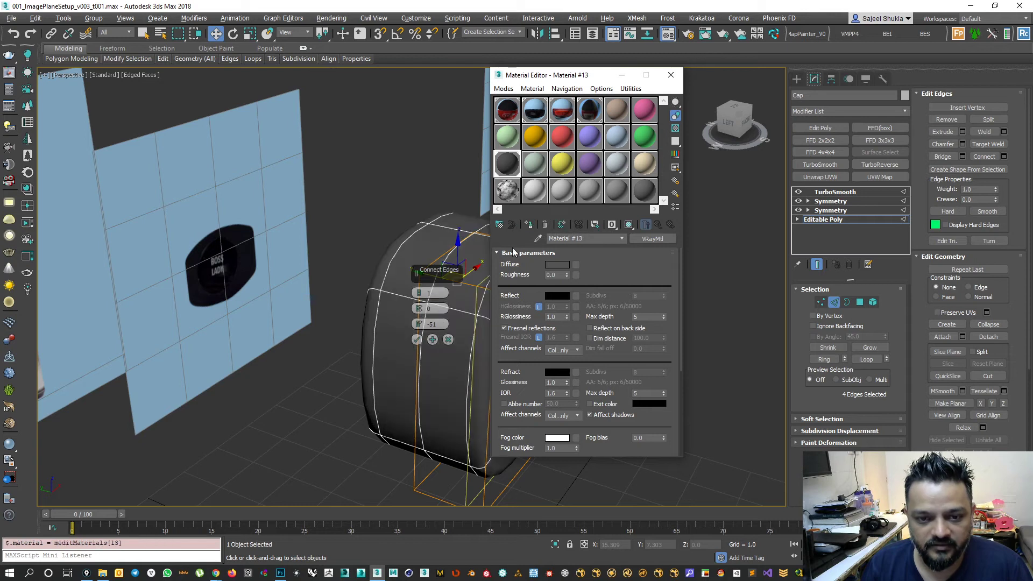
Cancel the pending edge connection on the cap.
{"action": "left_click", "coordinate": [448, 339]}
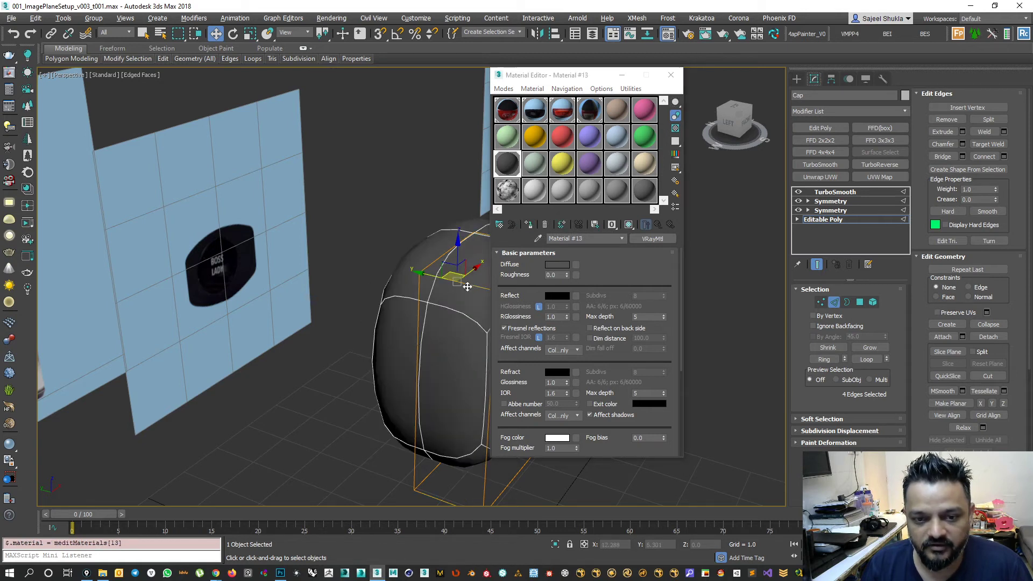
{"action": "scroll", "coordinate": [468, 286], "scroll_direction": "down", "scroll_amount": 1}
{"action": "middle_click_drag", "start_coordinate": [469, 286], "coordinate": [456, 282]}
{"action": "scroll", "coordinate": [456, 282], "scroll_direction": "up", "scroll_amount": 2}
Set Material #13's reflection colour to white, RGB 255, and its reflection glossiness to 0.32.
{"action": "left_click", "coordinate": [550, 295]}
{"action": "left_click_drag", "start_coordinate": [313, 111], "coordinate": [314, 153]}
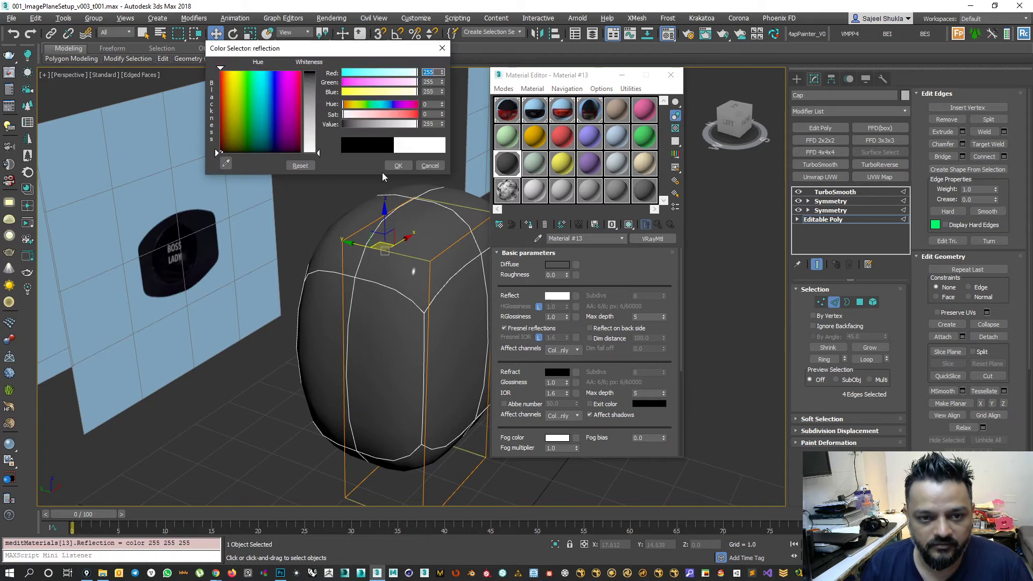
{"action": "left_click", "coordinate": [398, 165]}
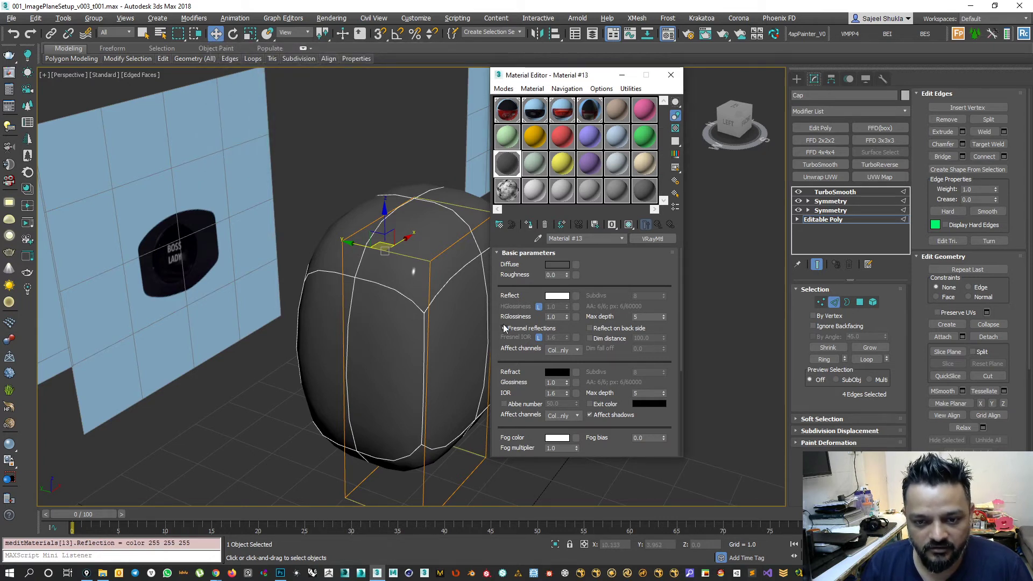
{"action": "left_click_drag", "start_coordinate": [566, 316], "coordinate": [561, 328]}
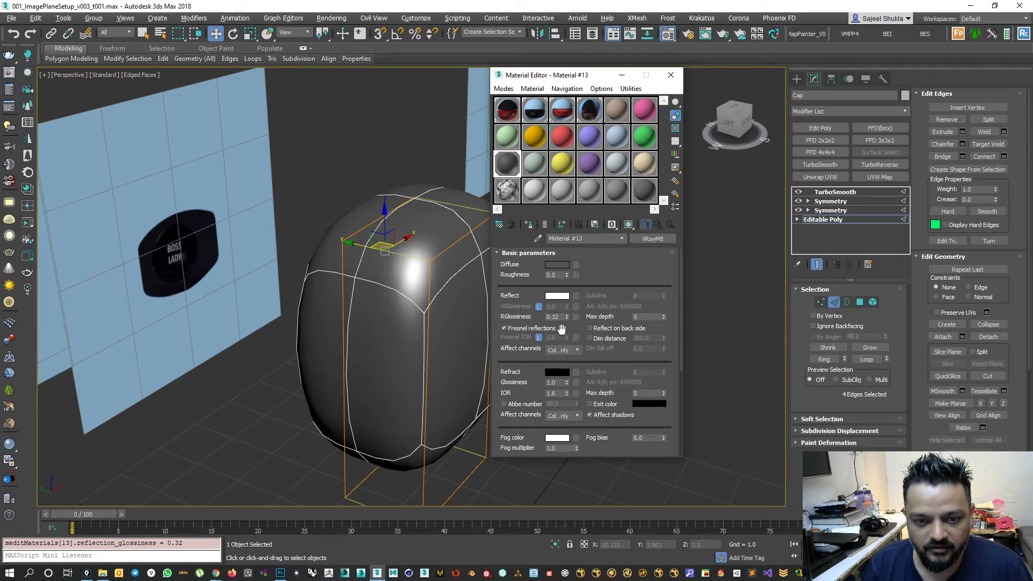
Darken Material #13's diffuse colour to near-black with RGB 9.
{"action": "left_click", "coordinate": [559, 264]}
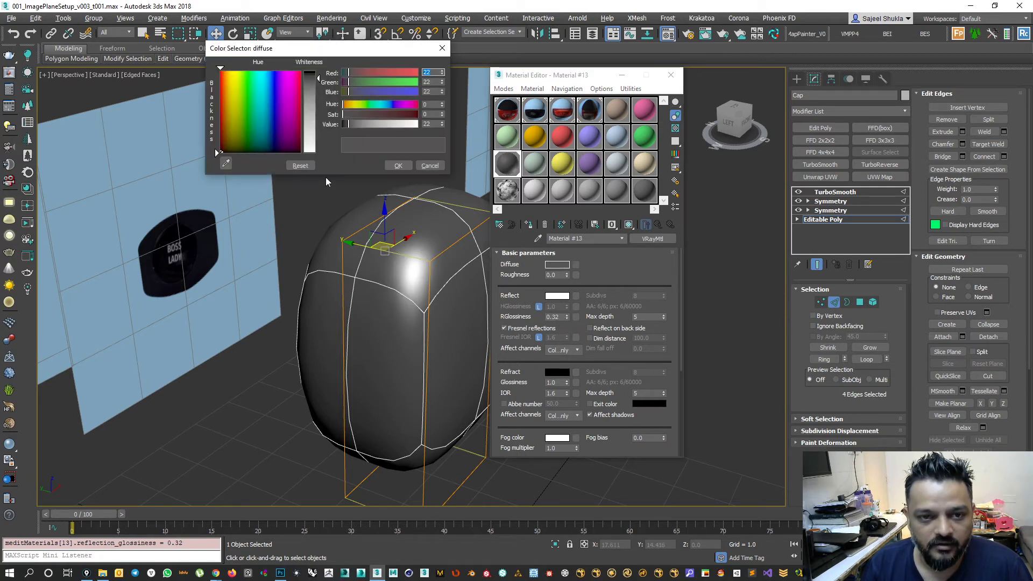
{"action": "left_click", "coordinate": [443, 125]}
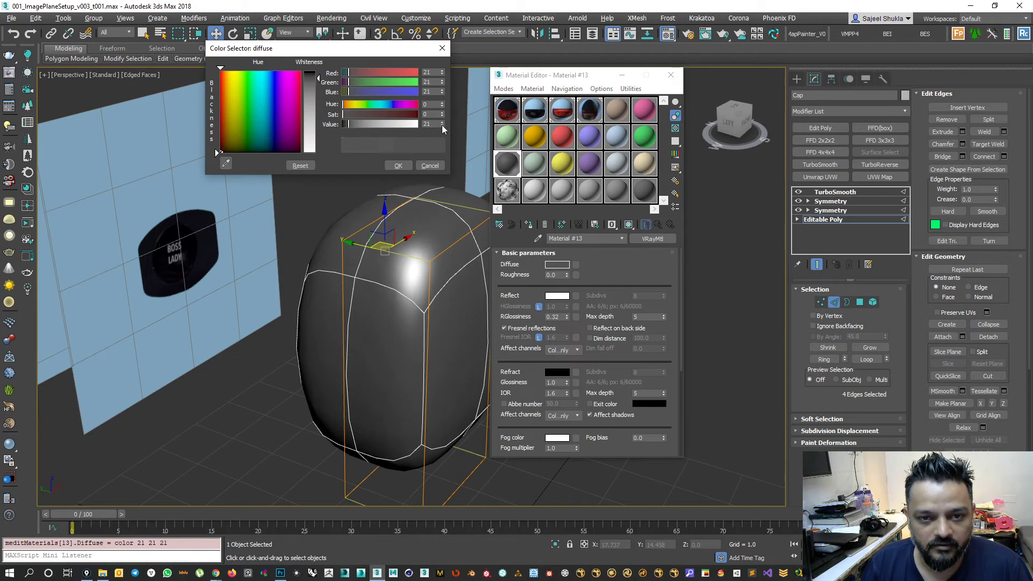
{"action": "left_click", "coordinate": [347, 125]}
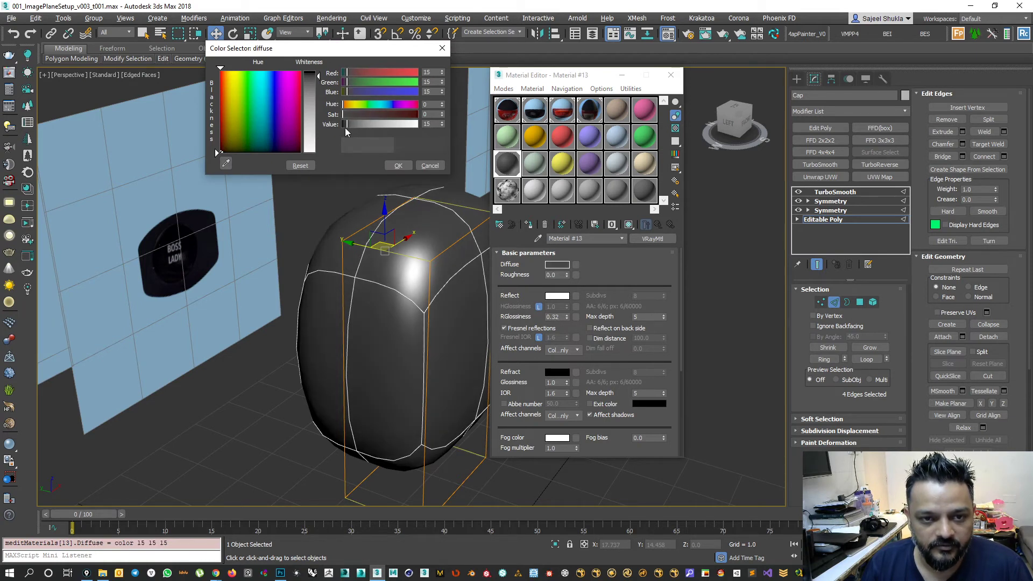
{"action": "left_click_drag", "start_coordinate": [346, 124], "coordinate": [346, 123]}
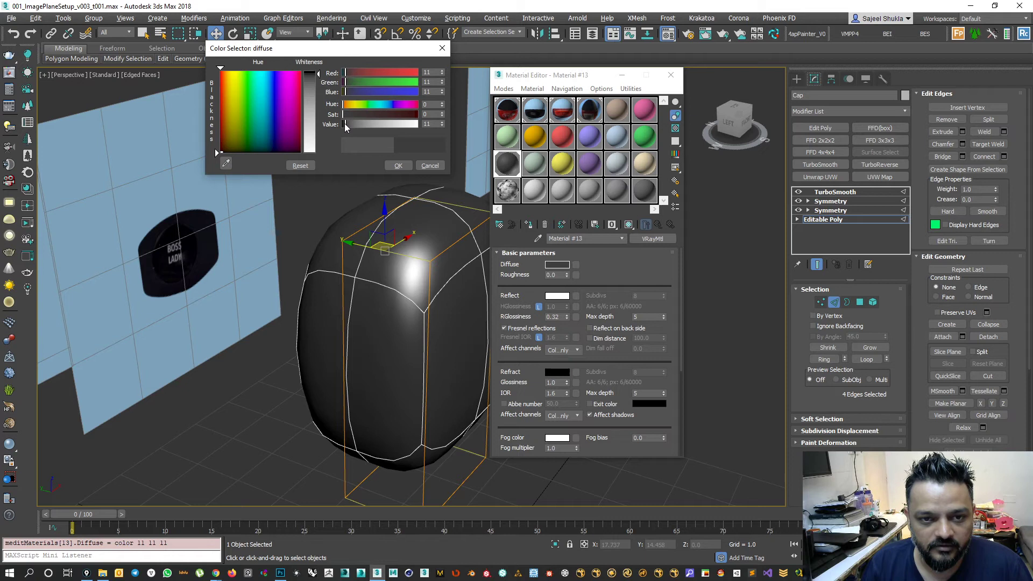
{"action": "left_click", "coordinate": [400, 169]}
Examine the dark cap from several angles against the bottle reference images.
{"action": "middle_click_drag", "start_coordinate": [404, 329], "coordinate": [425, 315], "text": "alt"}
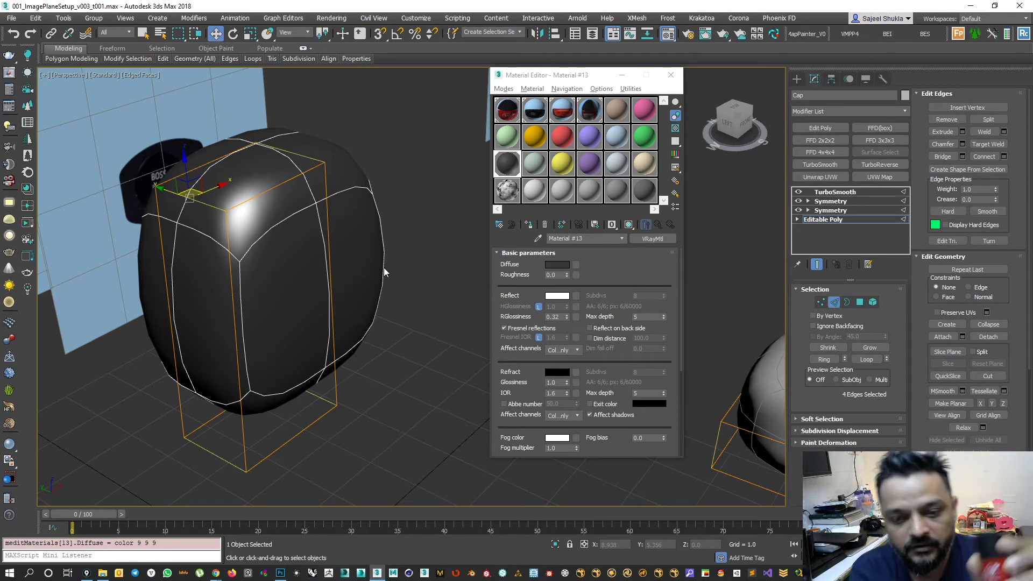
{"action": "middle_click_drag", "start_coordinate": [191, 289], "coordinate": [345, 344]}
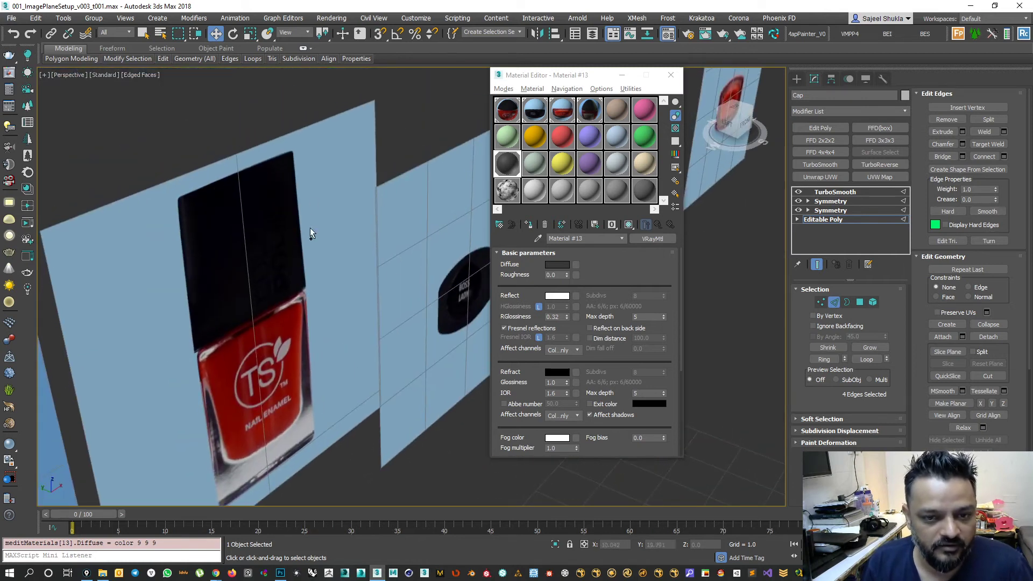
{"action": "scroll", "coordinate": [440, 297], "scroll_direction": "down", "scroll_amount": 5}
{"action": "middle_click_drag", "start_coordinate": [375, 353], "coordinate": [328, 339]}
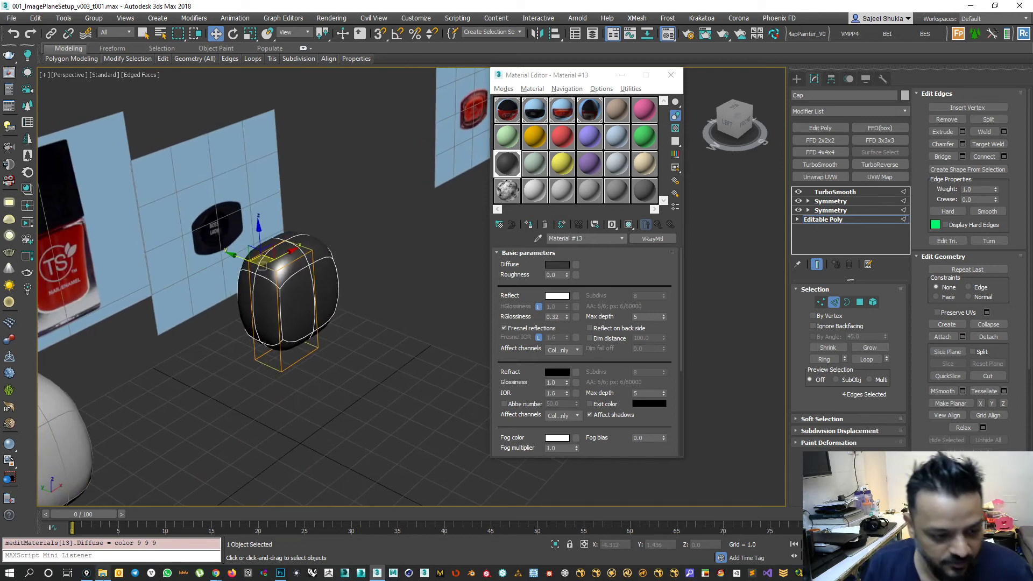
Switch to File Explorer and open the Photography folder under EP_0001_BeautyProduct, 001_In, in a maximized window.
{"action": "left_click", "coordinate": [104, 575]}
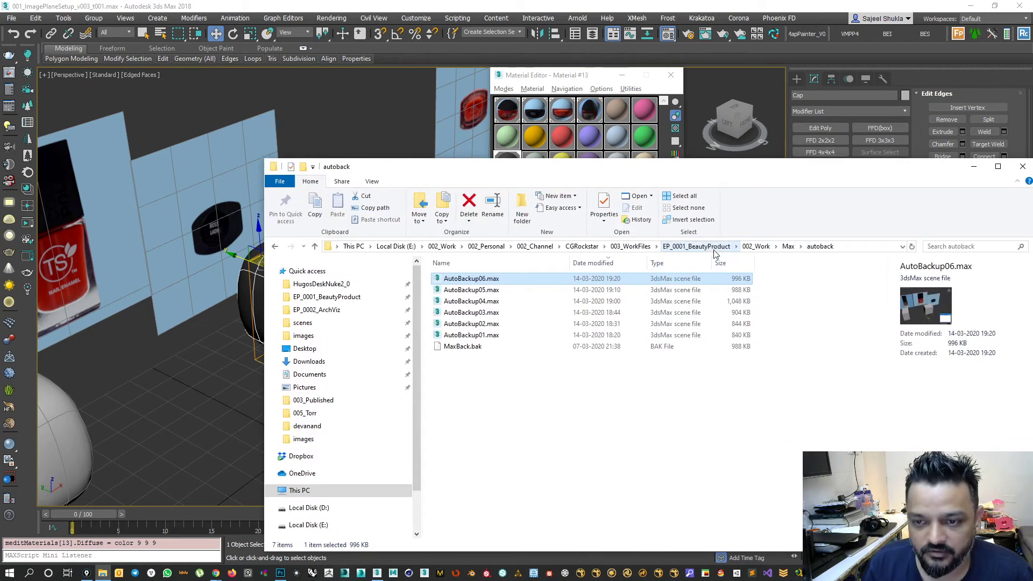
{"action": "left_click", "coordinate": [699, 246]}
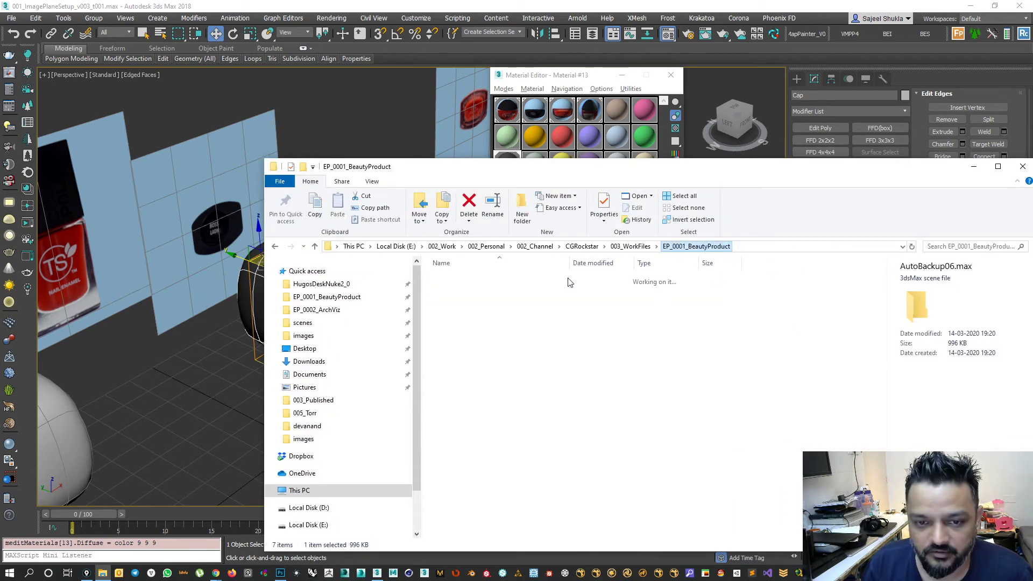
{"action": "double_click", "coordinate": [457, 279]}
{"action": "double_click", "coordinate": [463, 290]}
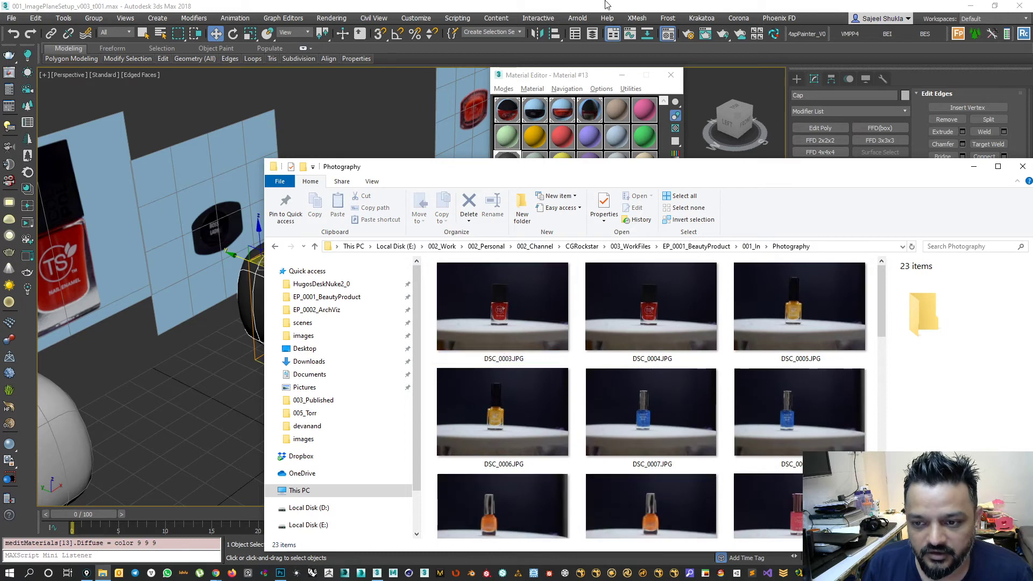
{"action": "double_click", "coordinate": [668, 167]}
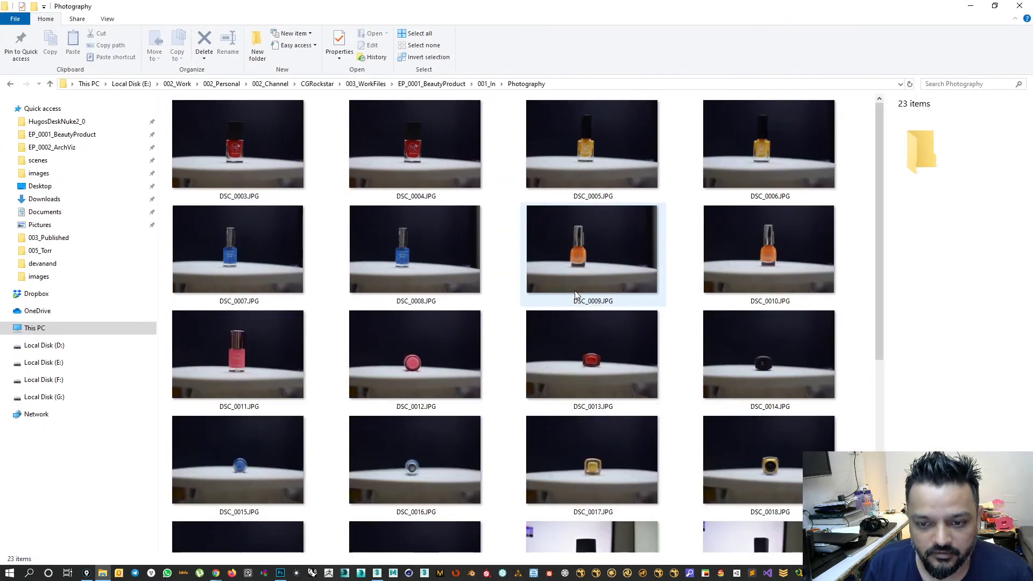
Find the red nail polish photo DSC_0204.NEF among the product photos and open it for viewing.
{"action": "left_click", "coordinate": [791, 364]}
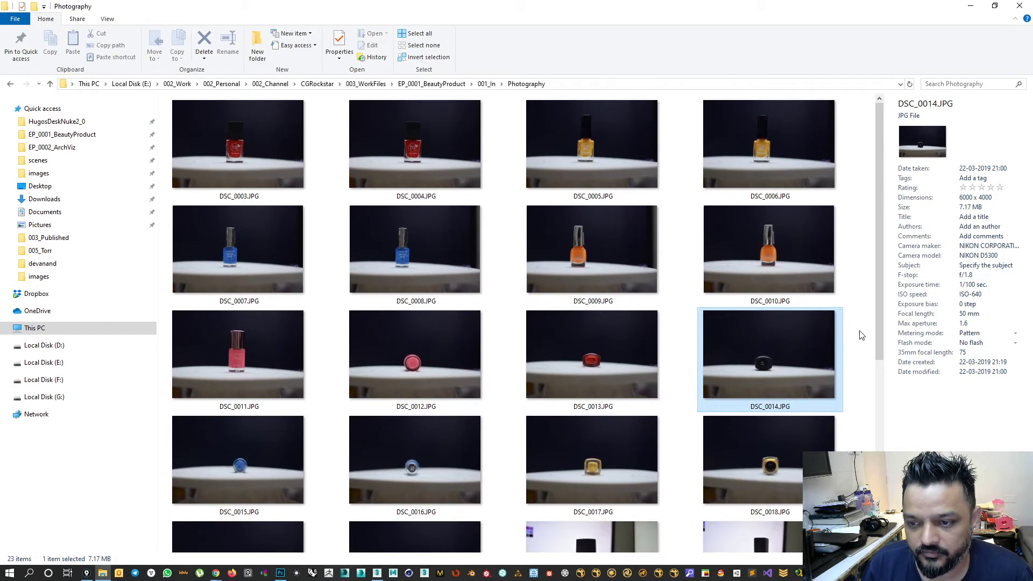
{"action": "scroll", "coordinate": [877, 344], "scroll_direction": "down", "scroll_amount": 3}
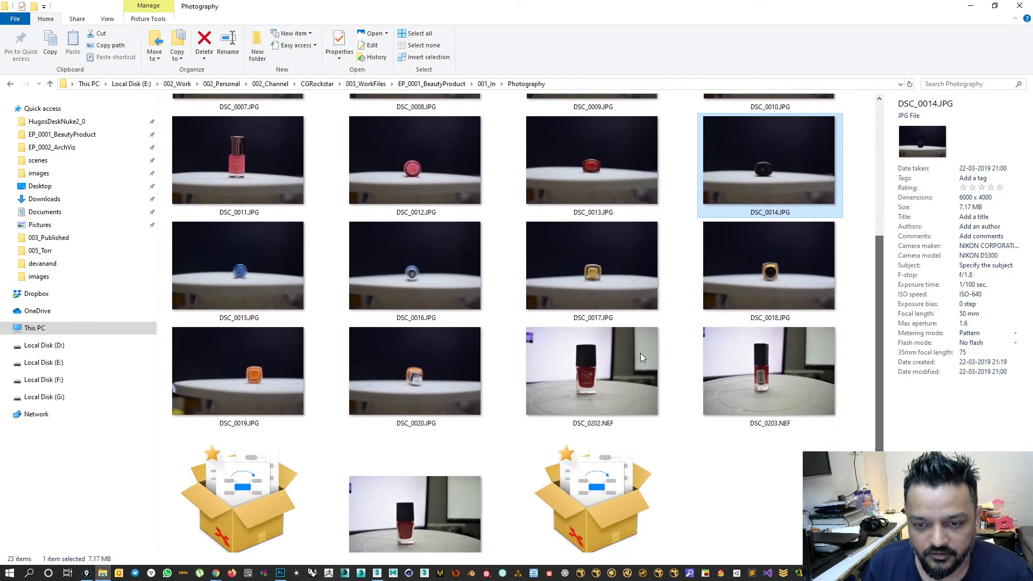
{"action": "left_click", "coordinate": [426, 514]}
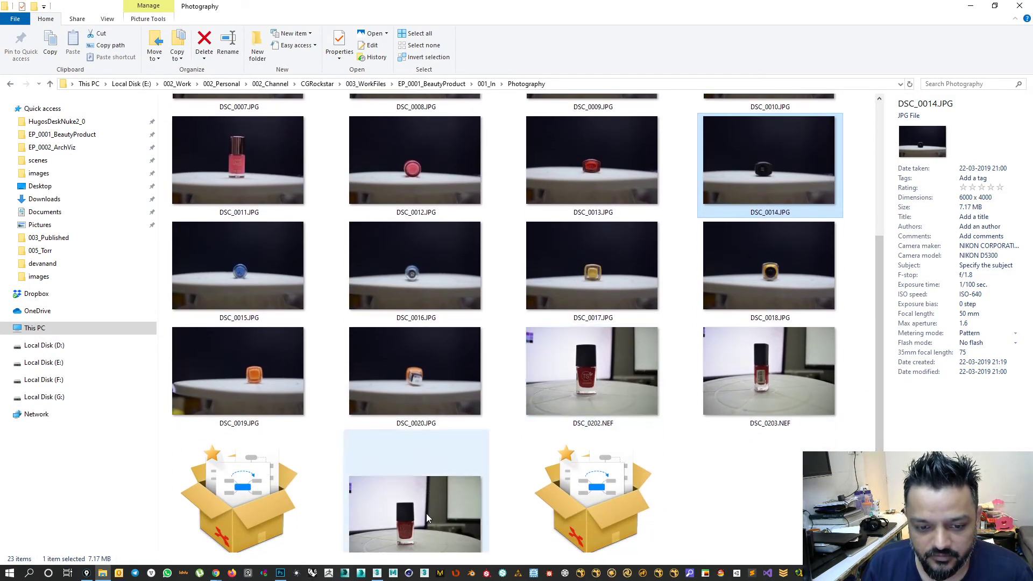
{"action": "double_click", "coordinate": [402, 492]}
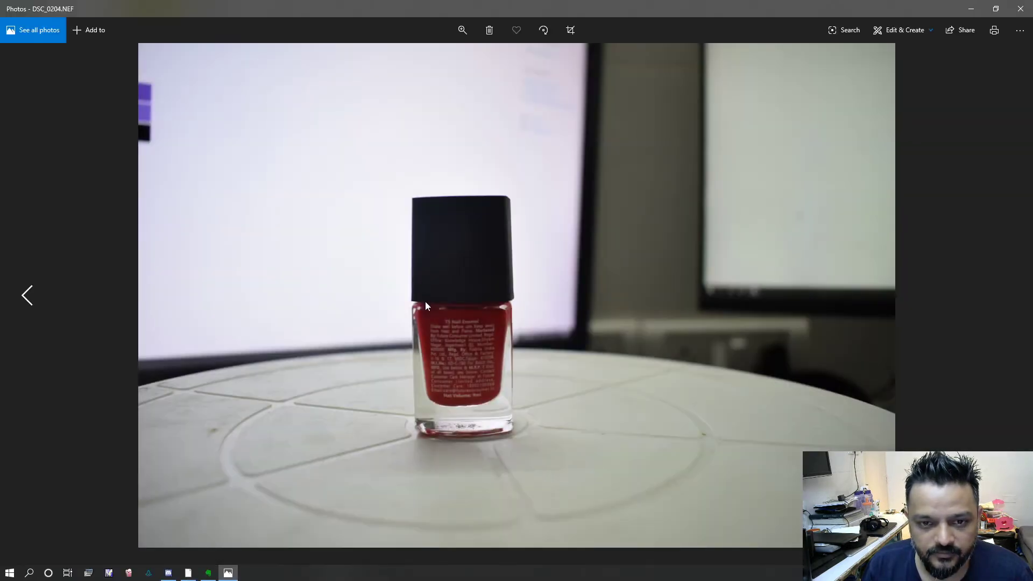
View the side photo DSC_0203.NEF and examine the cap's upper edges and corners up close.
{"action": "key", "text": "Left"}
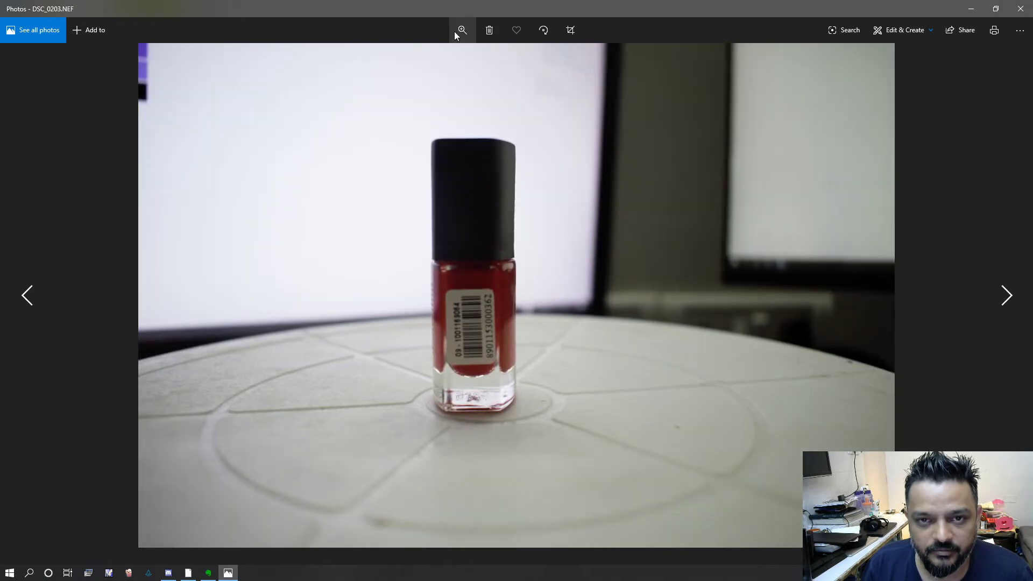
{"action": "left_click", "coordinate": [462, 30]}
{"action": "left_click_drag", "start_coordinate": [412, 58], "coordinate": [417, 59]}
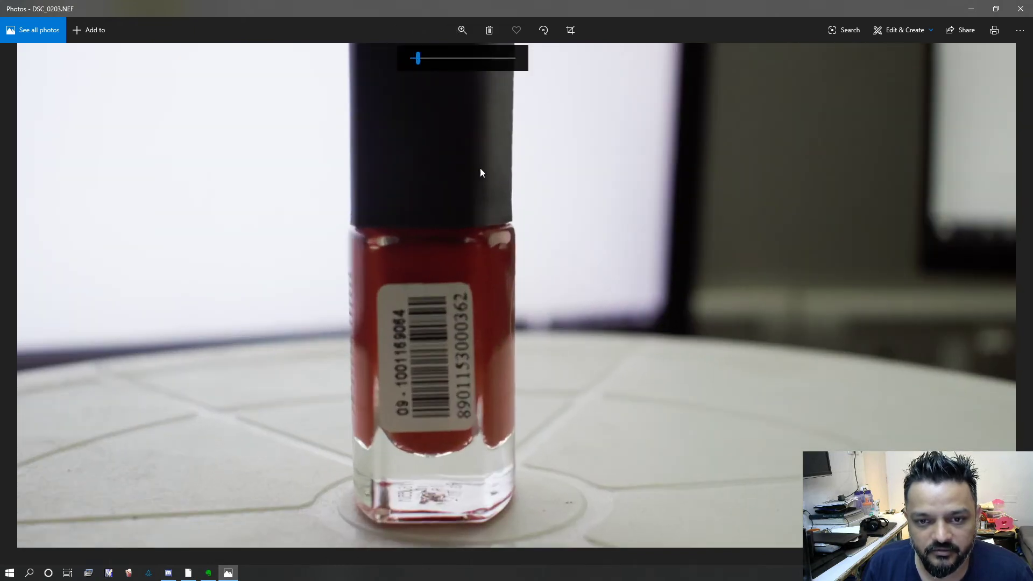
{"action": "left_click_drag", "start_coordinate": [480, 171], "coordinate": [462, 411]}
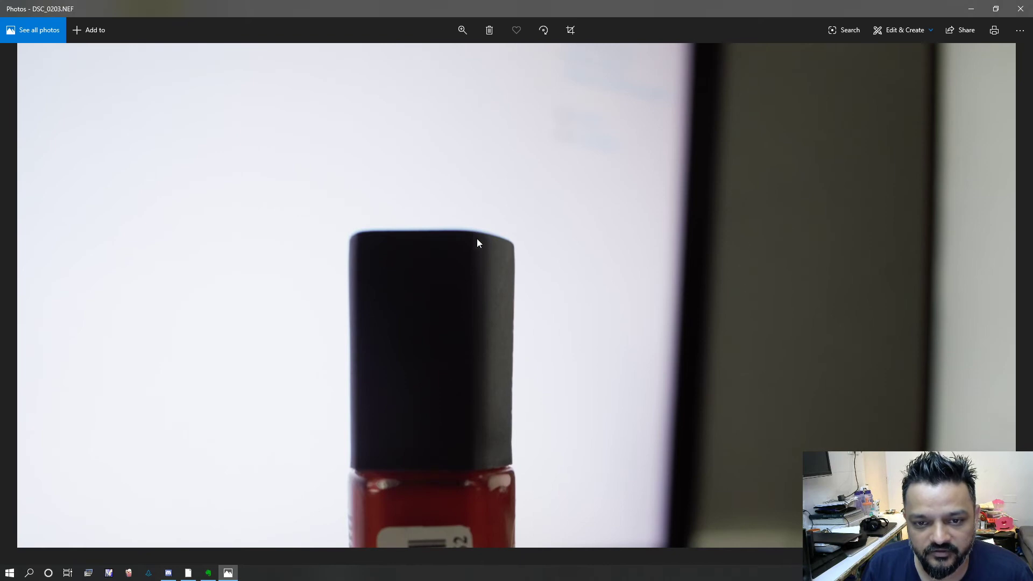
{"action": "left_click", "coordinate": [462, 30]}
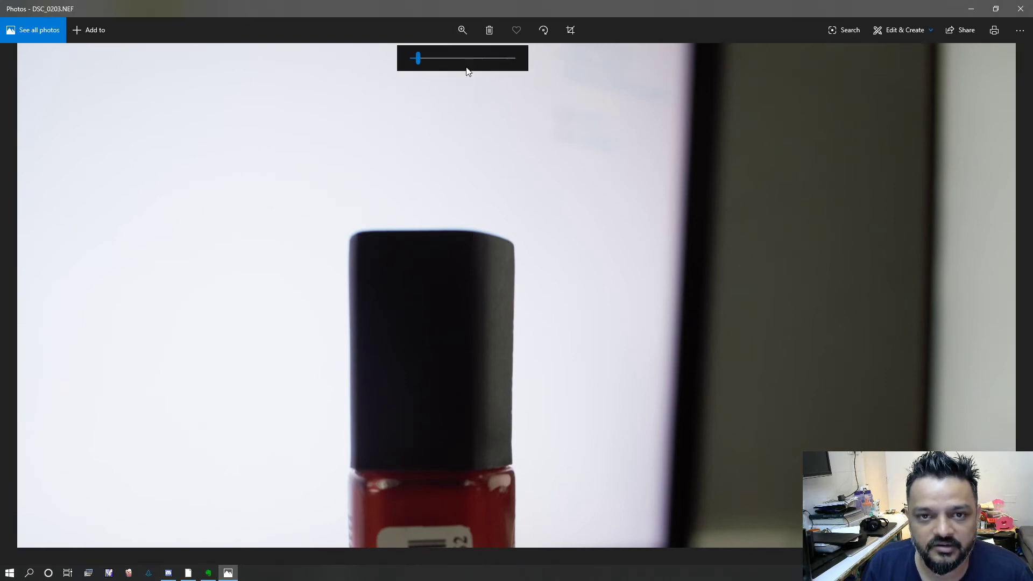
{"action": "left_click_drag", "start_coordinate": [417, 58], "coordinate": [379, 50]}
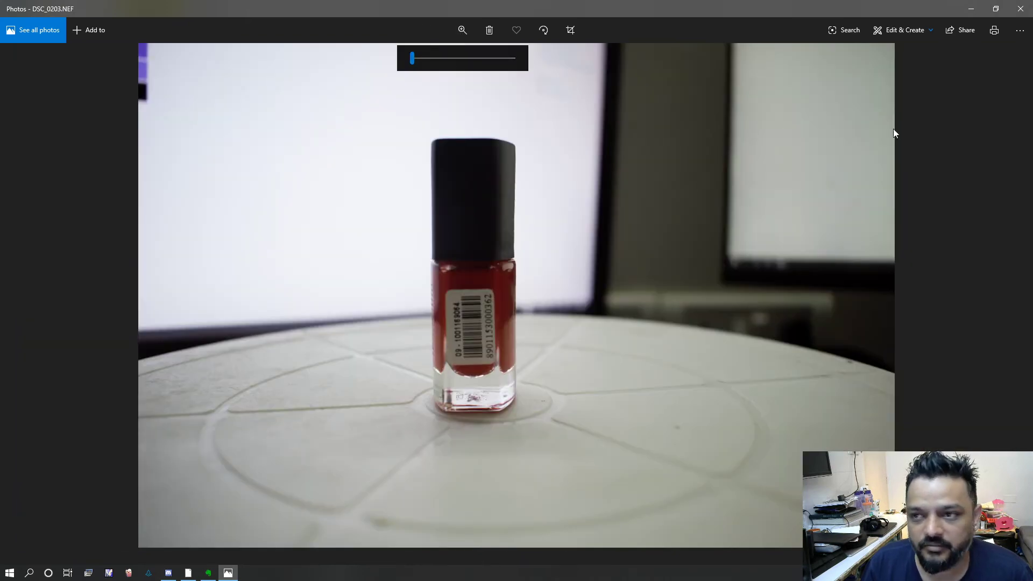
Minimize the photo and folder windows, return to 3ds Max and examine the cap's rounded corner up close.
{"action": "left_click", "coordinate": [971, 8]}
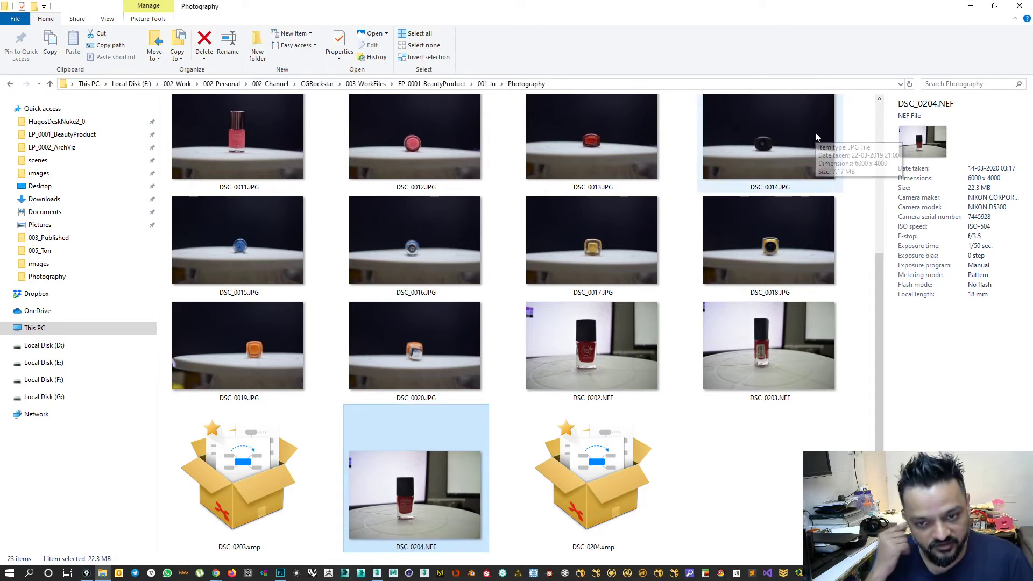
{"action": "left_click", "coordinate": [971, 8]}
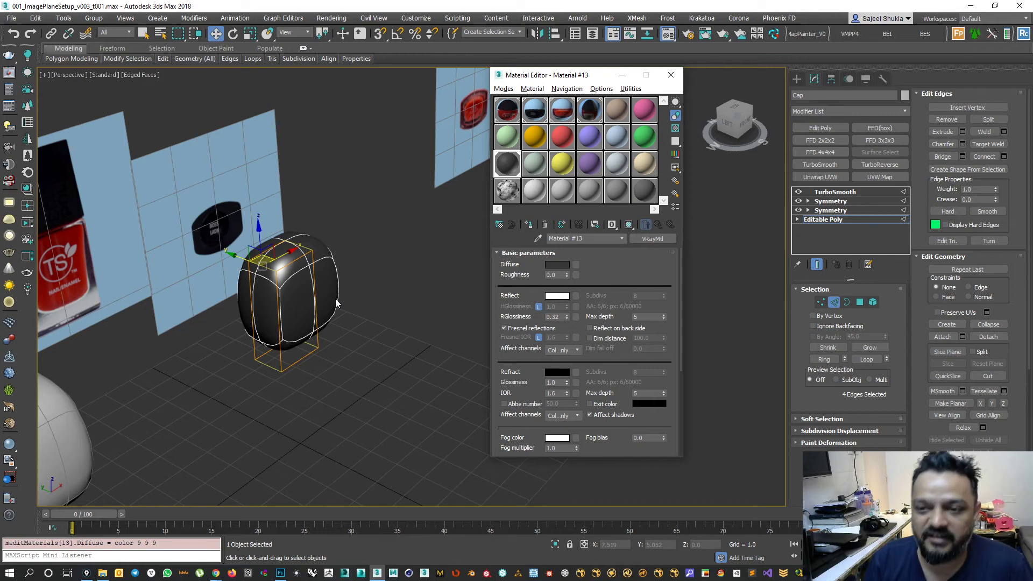
{"action": "scroll", "coordinate": [312, 262], "scroll_direction": "up", "scroll_amount": 3}
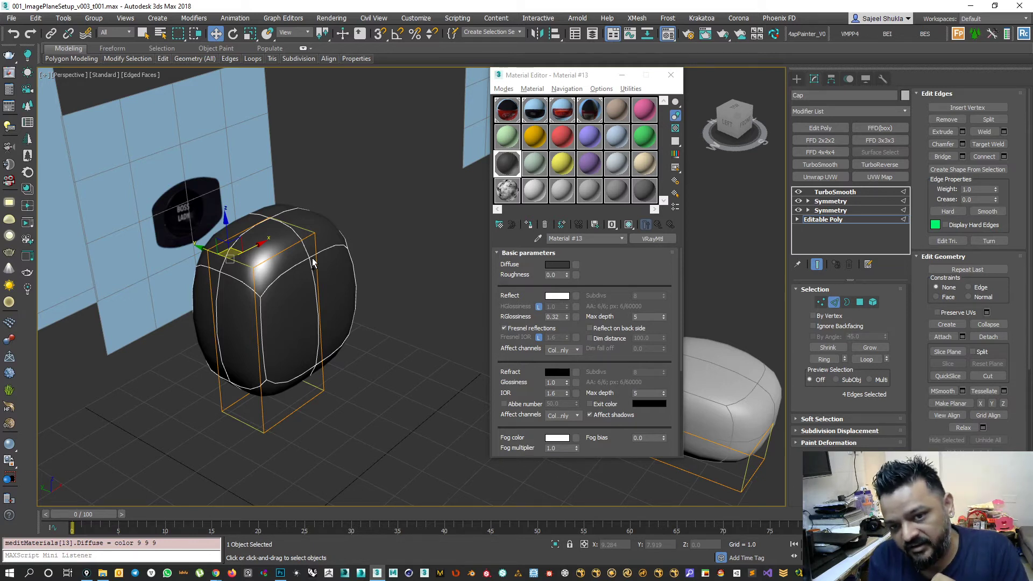
Switch to Chrome and run a Google image search for "blade reflections" in a new tab.
{"action": "mouse_move", "coordinate": [215, 573]}
{"action": "left_click", "coordinate": [269, 524]}
{"action": "left_click", "coordinate": [489, 78]}
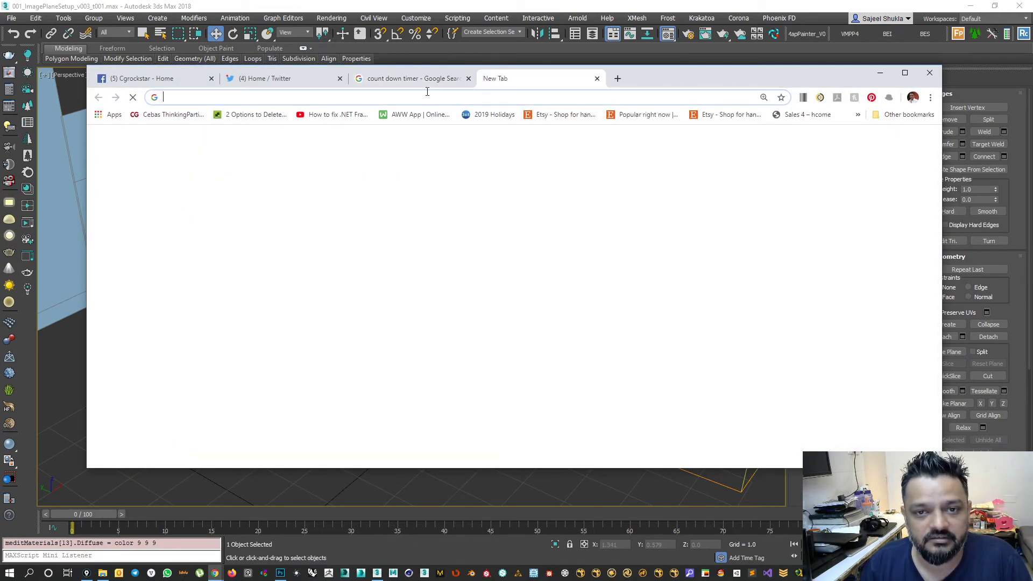
{"action": "type", "text": "blaxde"}
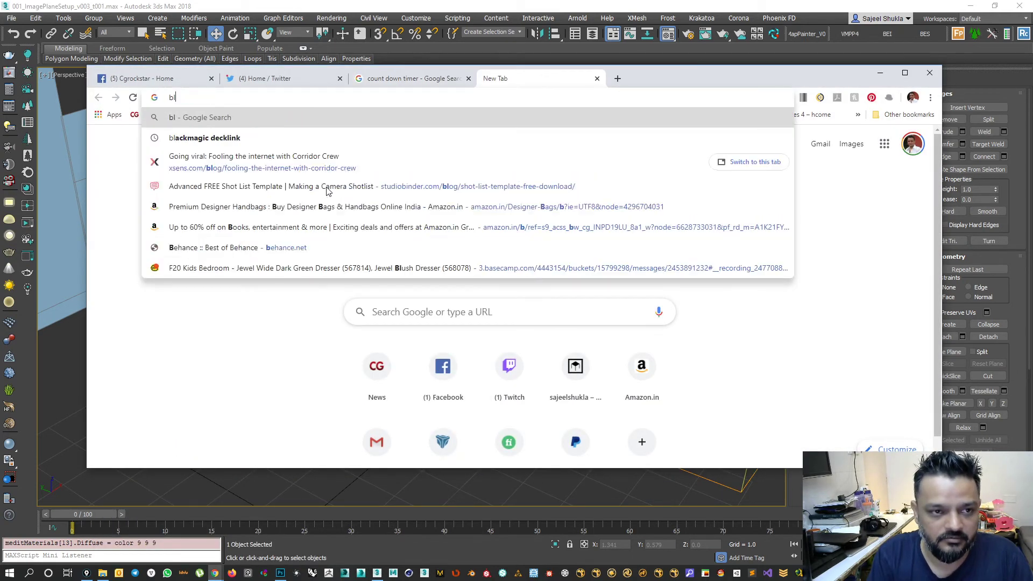
{"action": "key", "text": "BackSpace"}
{"action": "key", "text": "BackSpace"}
{"action": "key", "text": "BackSpace"}
{"action": "key", "text": "BackSpace"}
{"action": "type", "text": "de reflections"}
{"action": "key", "text": "Return"}
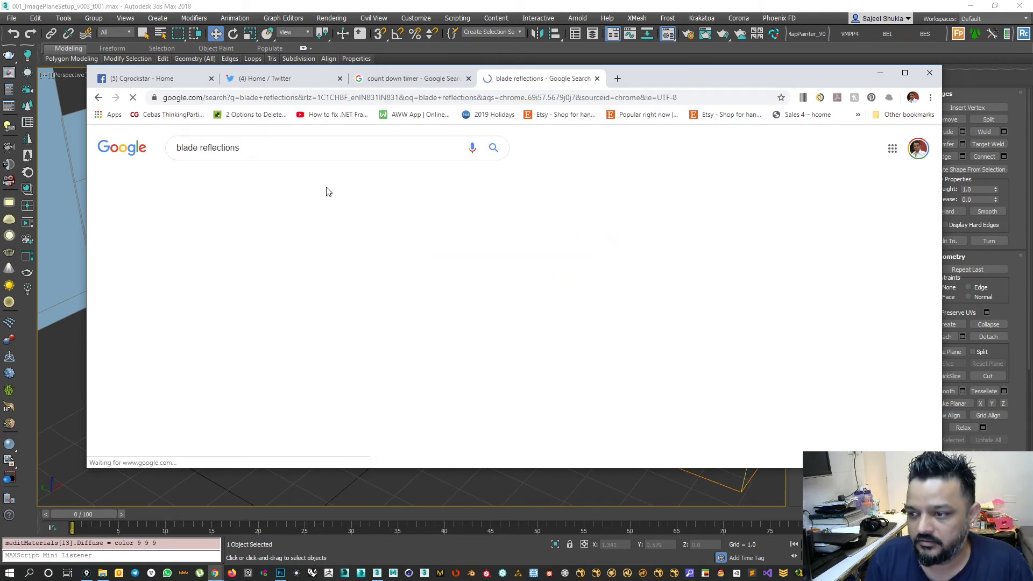
{"action": "left_click", "coordinate": [226, 179]}
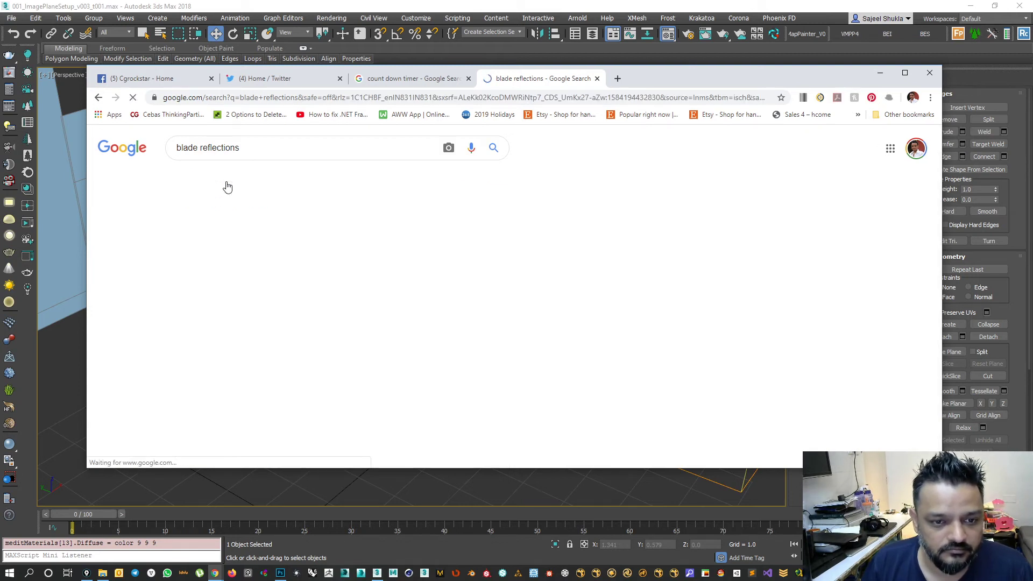
Change the image search to "blade reflection cg" and look through the results for a suitable blade reflection example.
{"action": "left_click", "coordinate": [262, 147]}
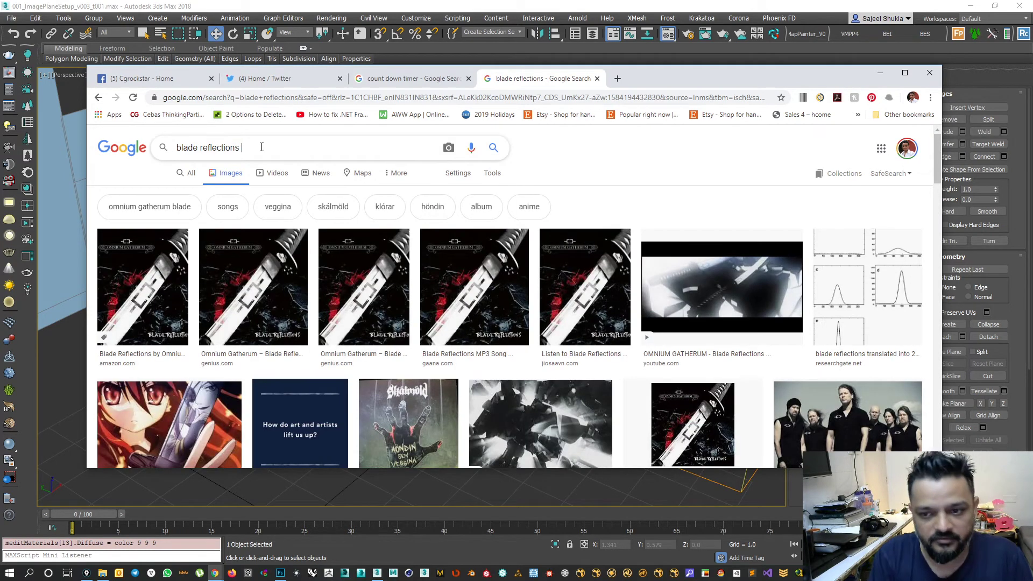
{"action": "key", "text": "BackSpace"}
{"action": "type", "text": "cg"}
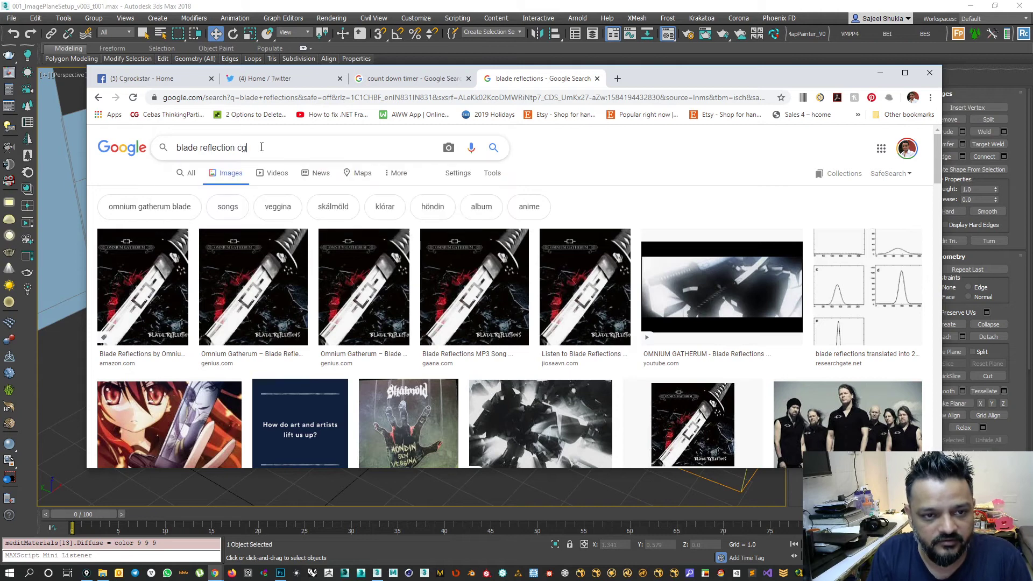
{"action": "key", "text": "Return"}
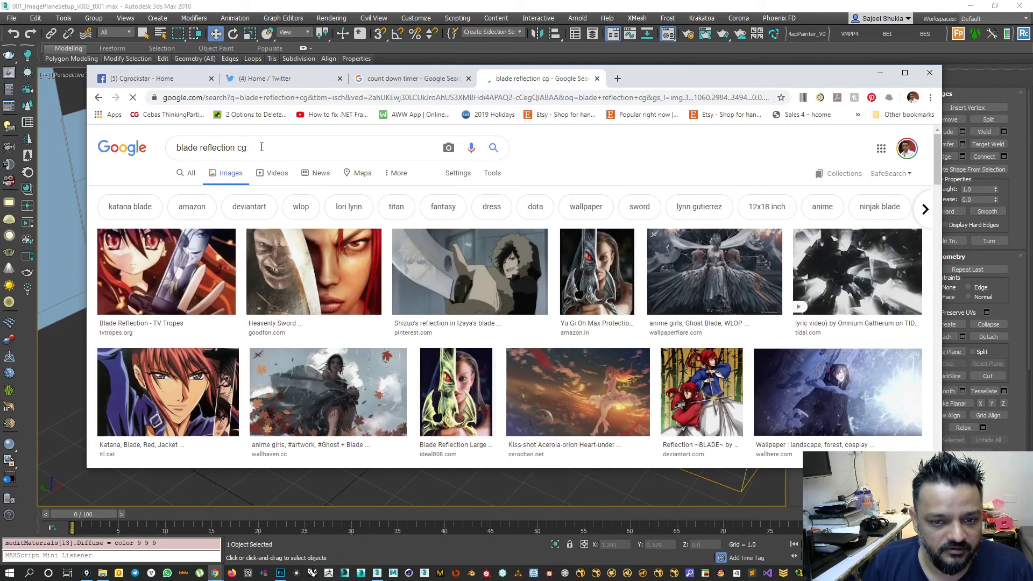
{"action": "scroll", "coordinate": [275, 237], "scroll_direction": "down", "scroll_amount": 3}
{"action": "scroll", "coordinate": [274, 237], "scroll_direction": "down", "scroll_amount": 5}
{"action": "scroll", "coordinate": [275, 242], "scroll_direction": "down", "scroll_amount": 5}
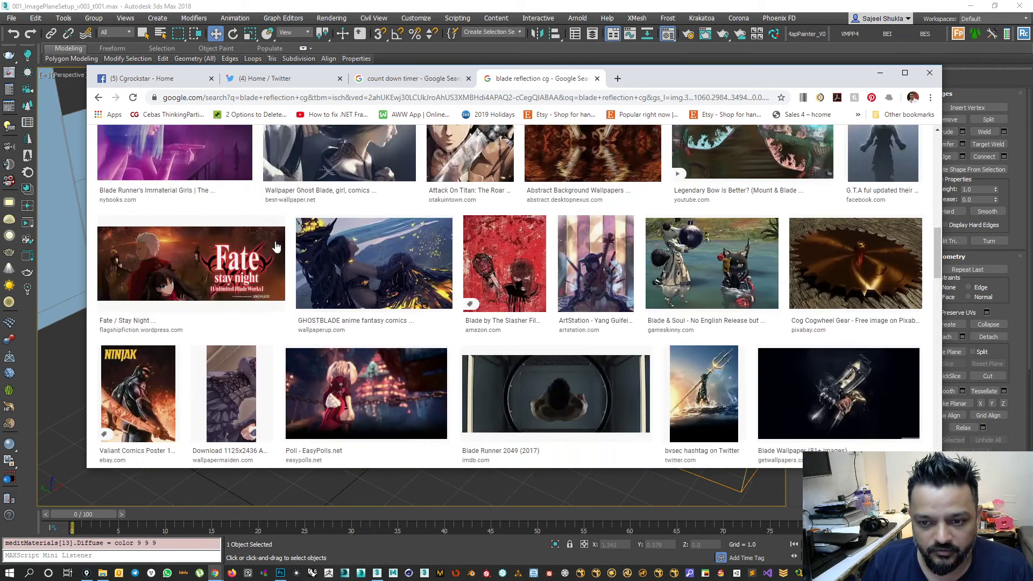
{"action": "scroll", "coordinate": [275, 246], "scroll_direction": "down", "scroll_amount": 10}
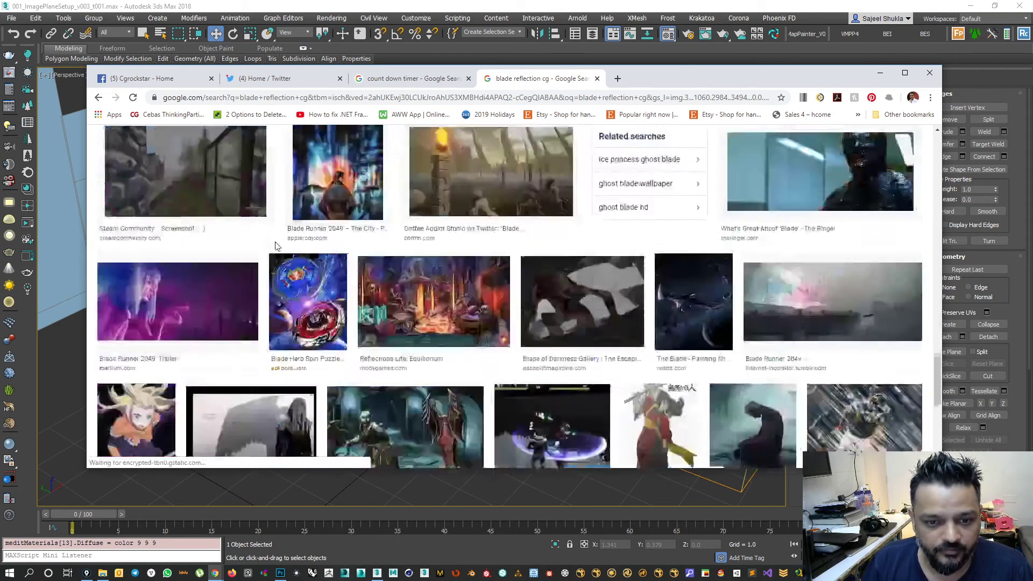
{"action": "key", "text": "Home"}
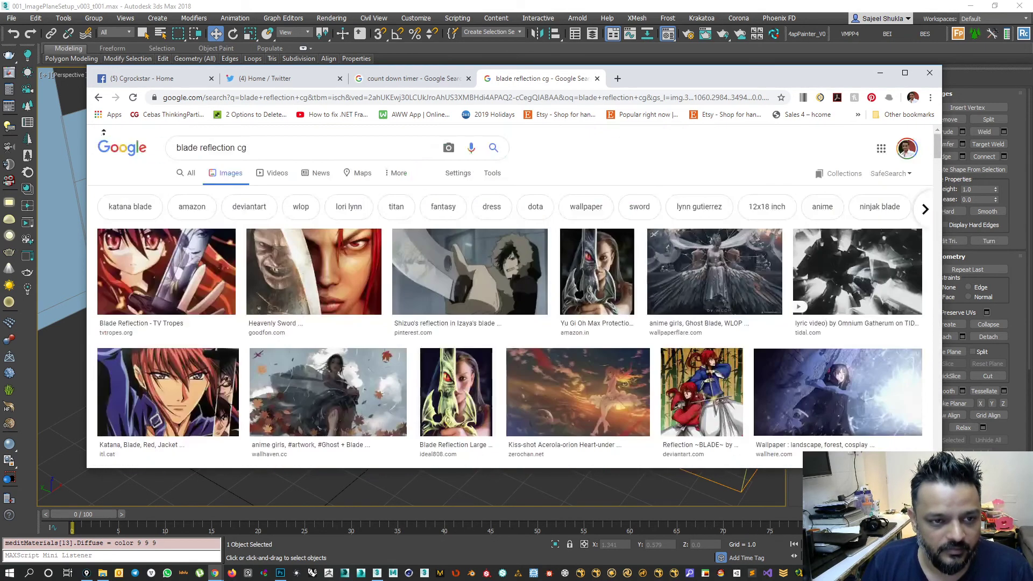
Replace the image search query with "3d rendering blade reflections" and run it.
{"action": "left_click_drag", "start_coordinate": [322, 155], "coordinate": [158, 124]}
{"action": "key", "text": "Page_Down"}
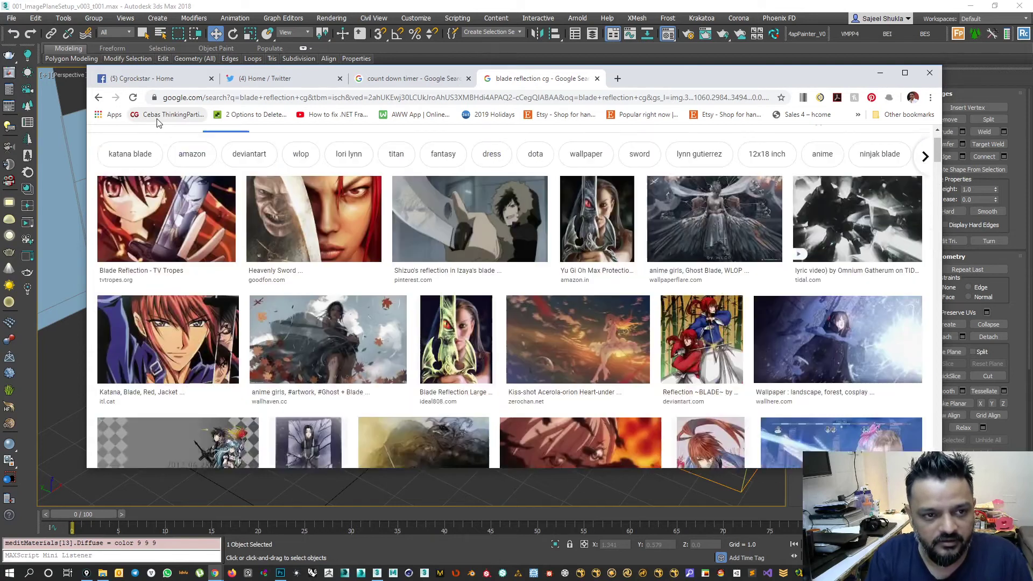
{"action": "key", "text": "Page_Up"}
{"action": "left_click_drag", "start_coordinate": [295, 156], "coordinate": [130, 157]}
{"action": "type", "text": "3d"}
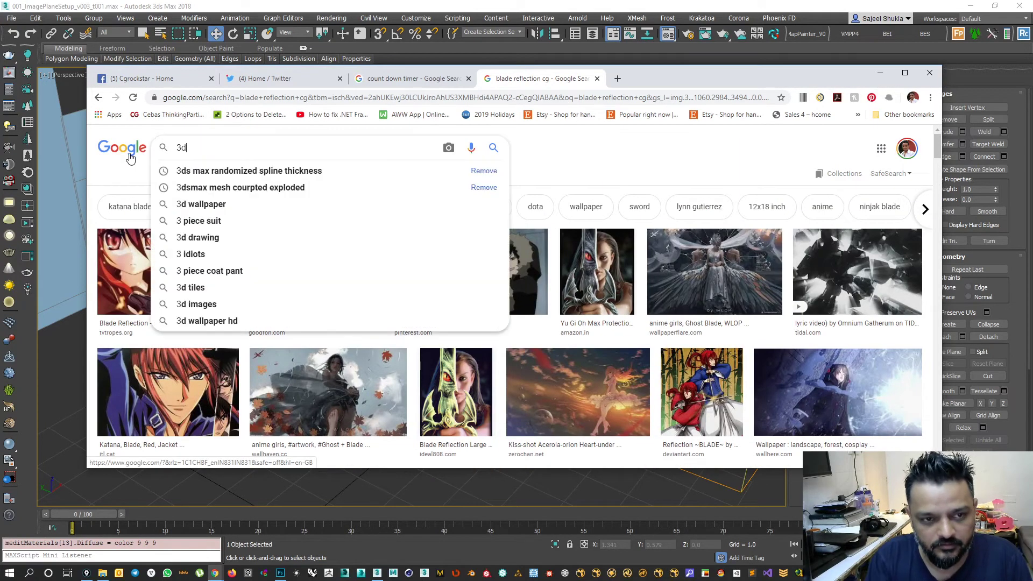
{"action": "type", "text": " rendering blade reflections"}
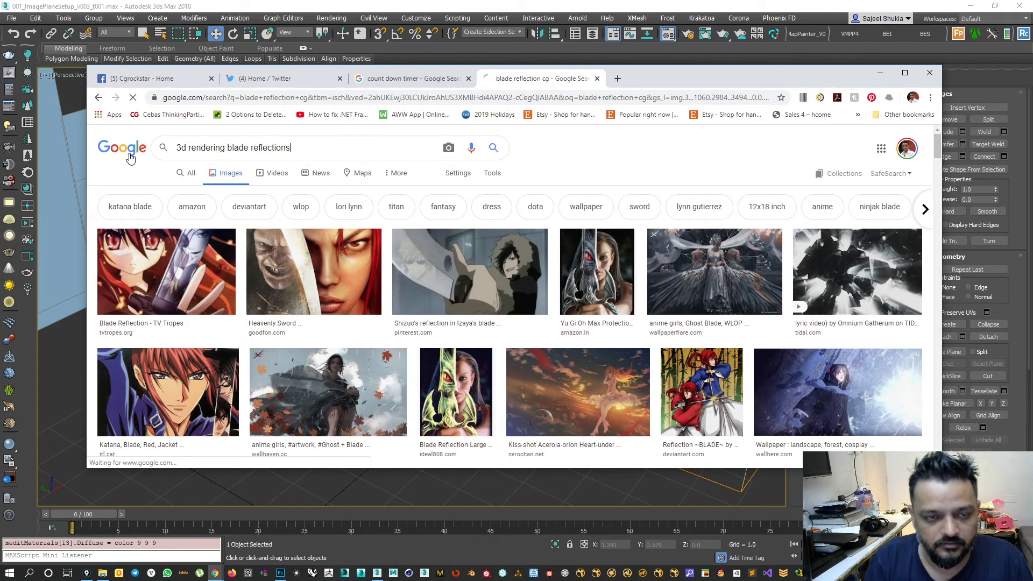
{"action": "key", "text": "Return"}
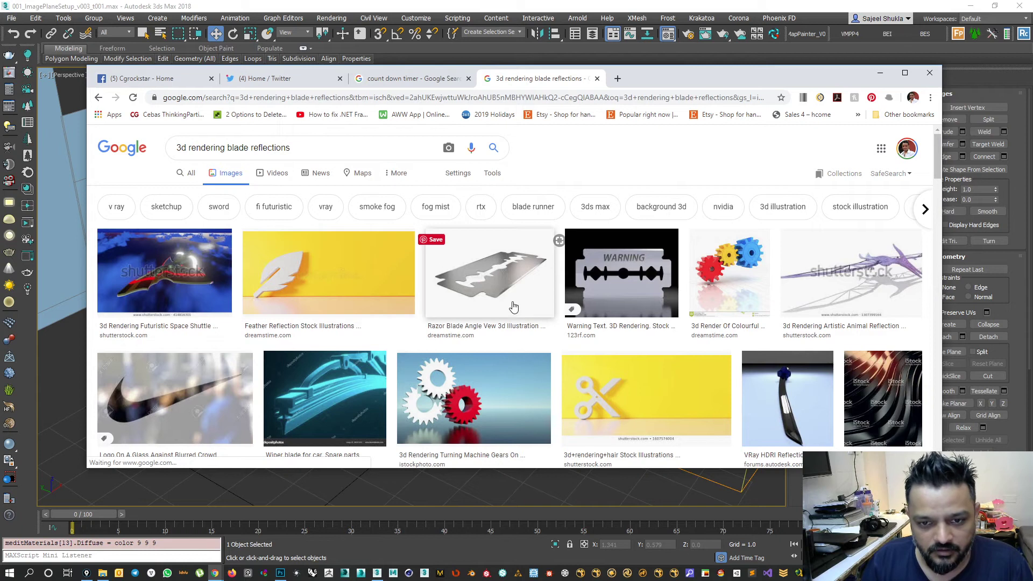
Preview the dreamstime.com razor blade 3D illustration and look through further blade reflection images.
{"action": "left_click", "coordinate": [521, 284]}
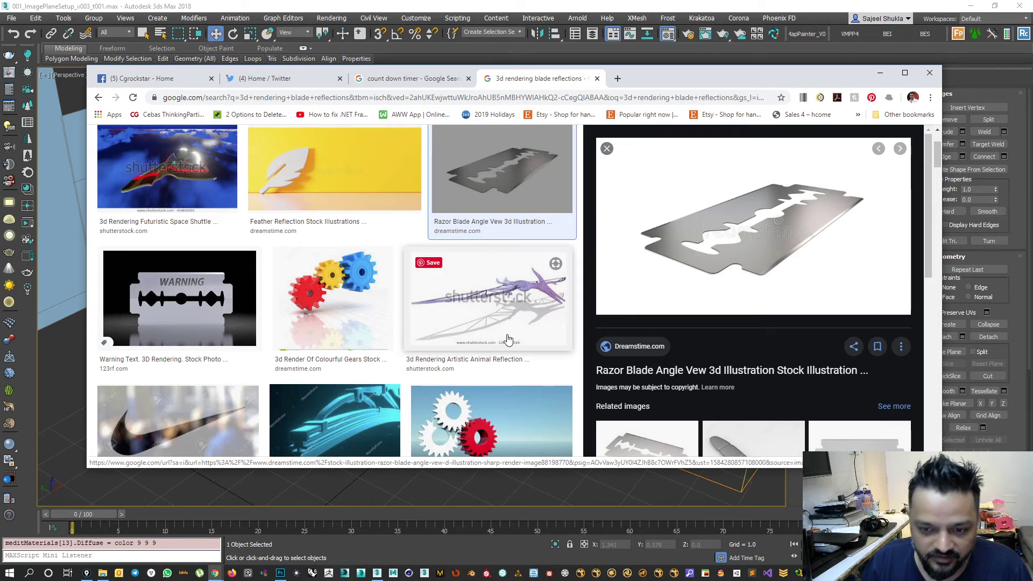
{"action": "scroll", "coordinate": [391, 318], "scroll_direction": "down", "scroll_amount": 5}
{"action": "scroll", "coordinate": [392, 317], "scroll_direction": "down", "scroll_amount": 1}
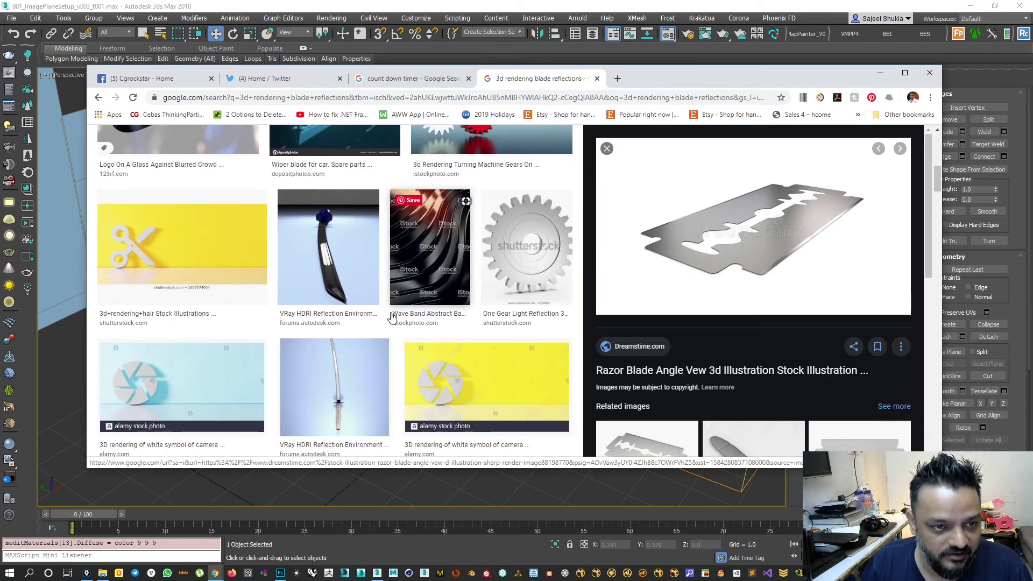
Look through the remaining "3d rendering blade reflections" image results for a metal edge example and return to 3ds Max.
{"action": "scroll", "coordinate": [391, 317], "scroll_direction": "up", "scroll_amount": 2}
{"action": "scroll", "coordinate": [392, 317], "scroll_direction": "down", "scroll_amount": 7}
{"action": "scroll", "coordinate": [391, 318], "scroll_direction": "down", "scroll_amount": 4}
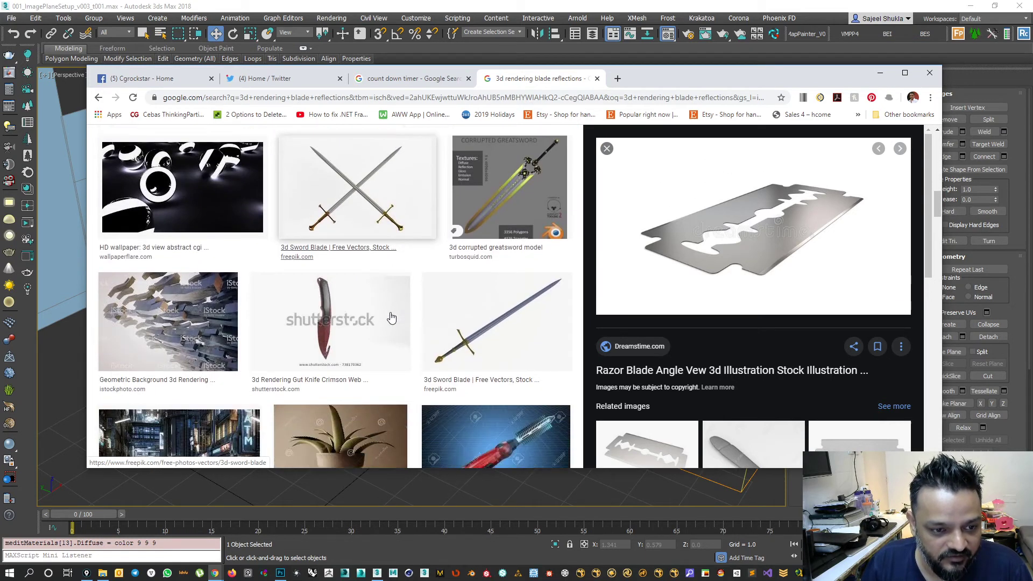
{"action": "scroll", "coordinate": [391, 318], "scroll_direction": "down", "scroll_amount": 2}
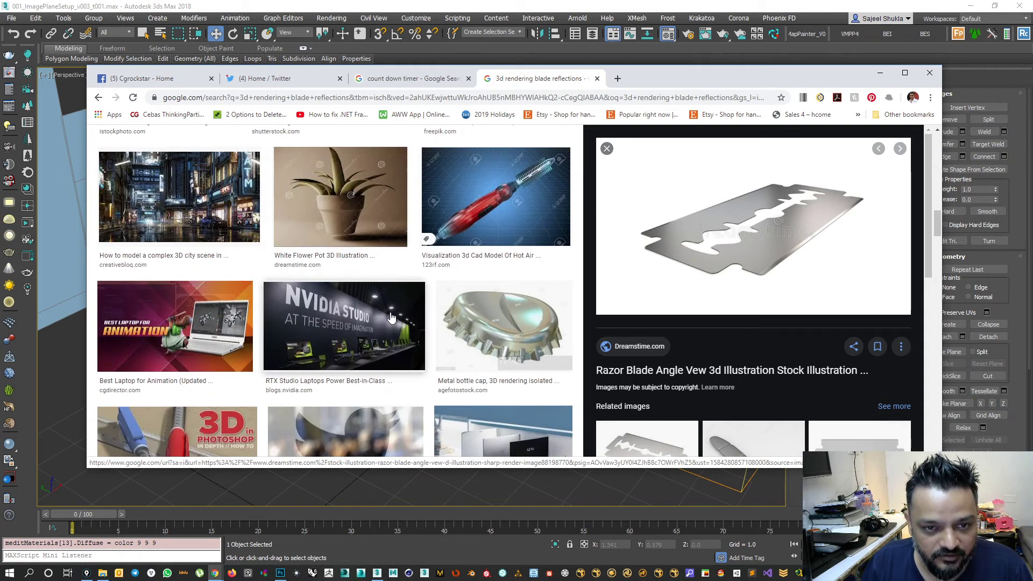
{"action": "scroll", "coordinate": [392, 317], "scroll_direction": "down", "scroll_amount": 5}
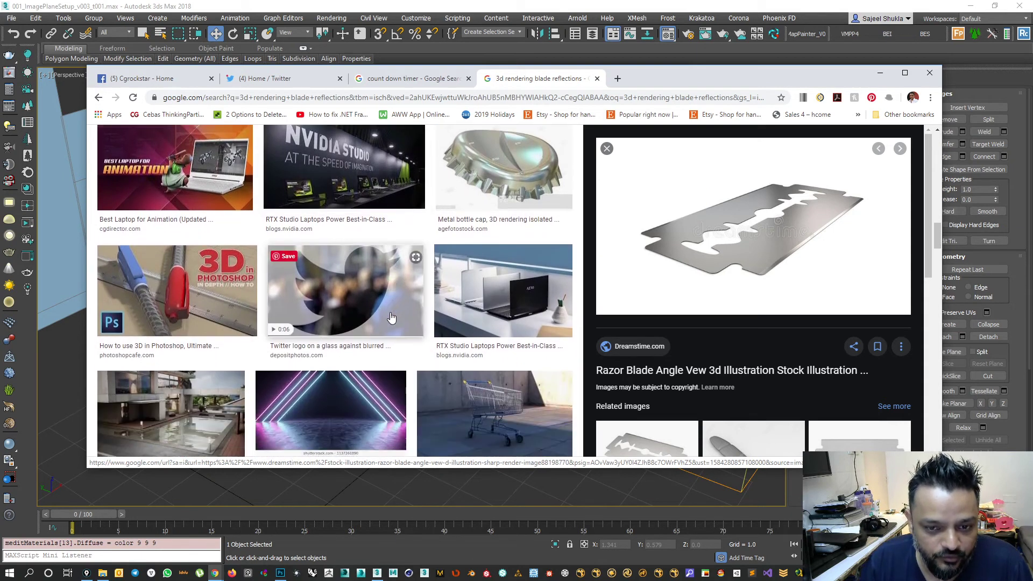
{"action": "scroll", "coordinate": [392, 317], "scroll_direction": "down", "scroll_amount": 4}
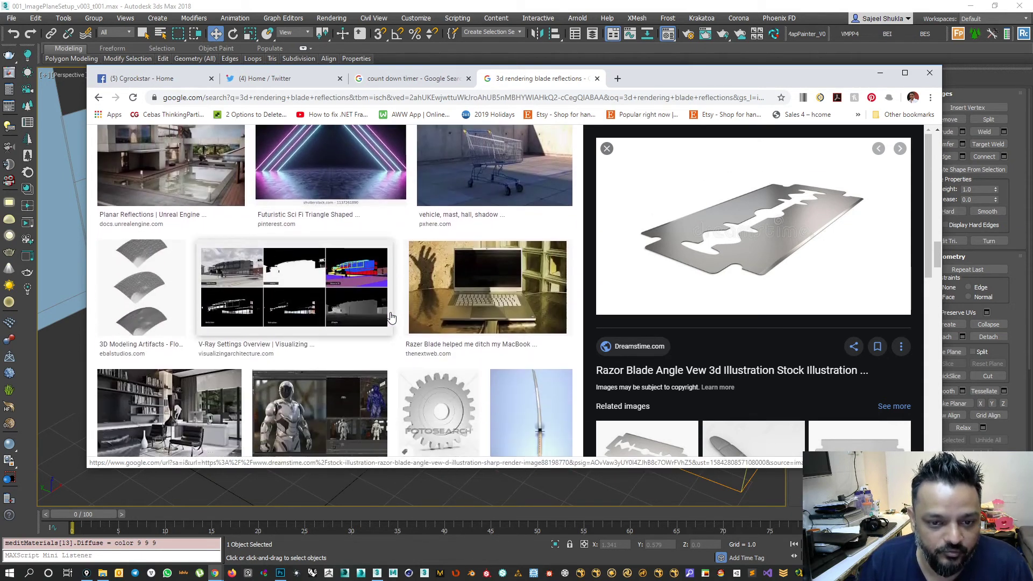
{"action": "scroll", "coordinate": [392, 317], "scroll_direction": "down", "scroll_amount": 4}
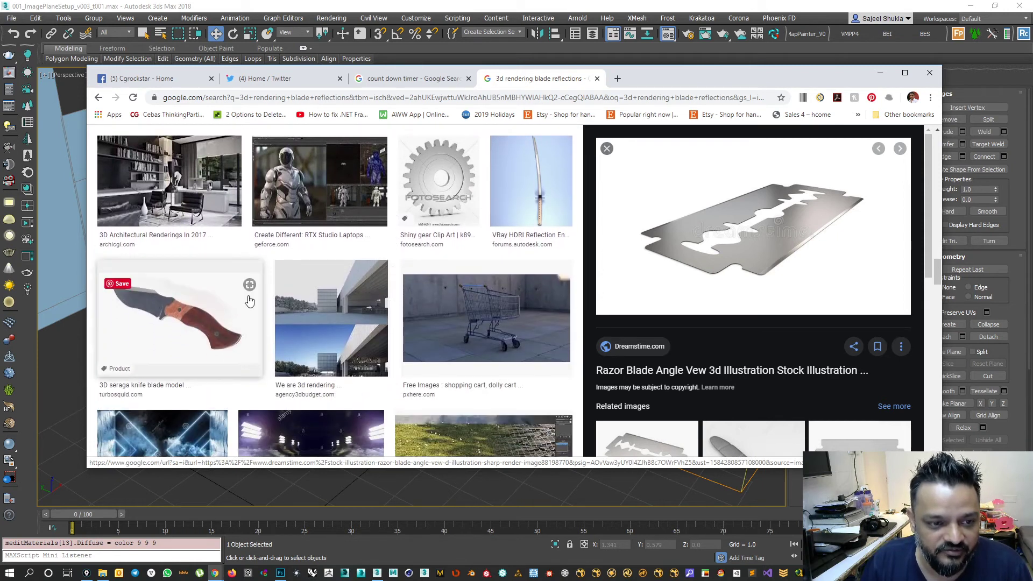
{"action": "scroll", "coordinate": [249, 300], "scroll_direction": "down", "scroll_amount": 8}
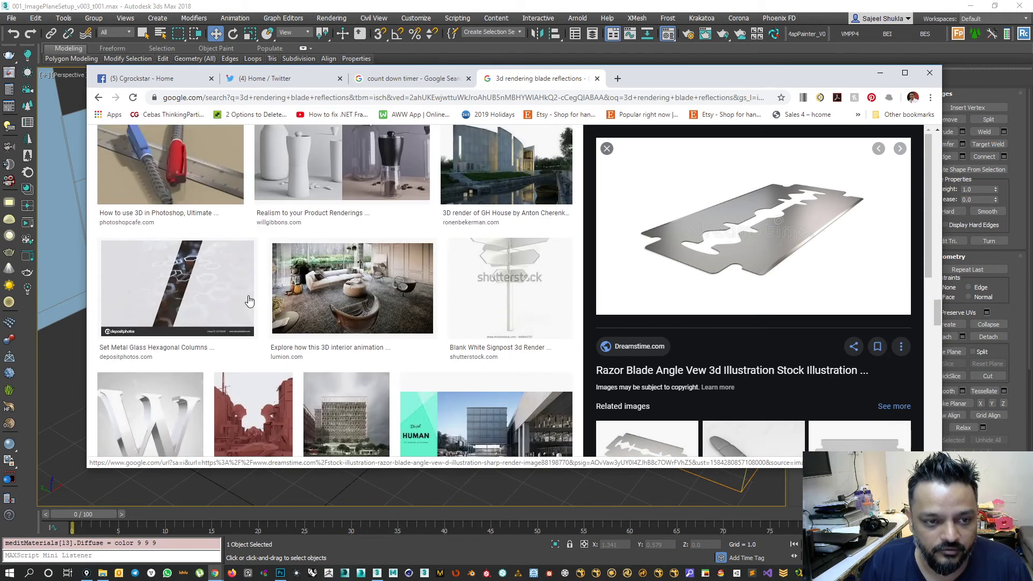
{"action": "scroll", "coordinate": [213, 292], "scroll_direction": "up", "scroll_amount": 1}
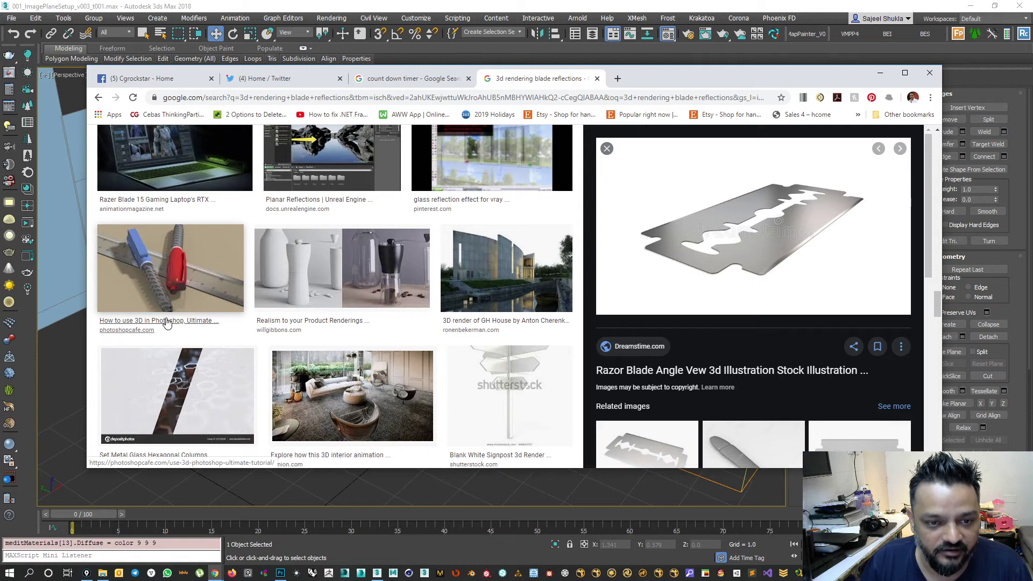
{"action": "scroll", "coordinate": [166, 320], "scroll_direction": "down", "scroll_amount": 5}
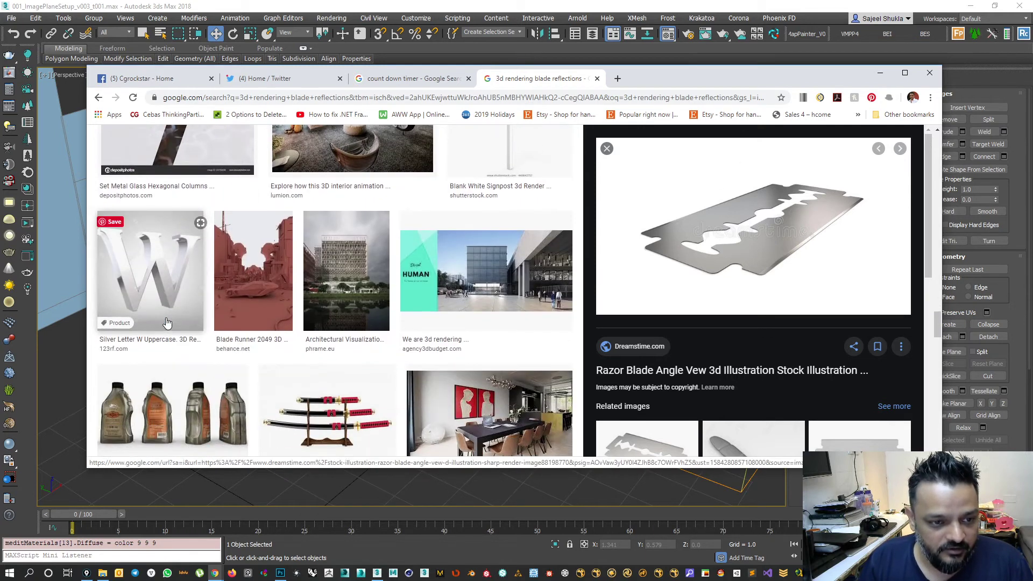
{"action": "left_click", "coordinate": [888, 72]}
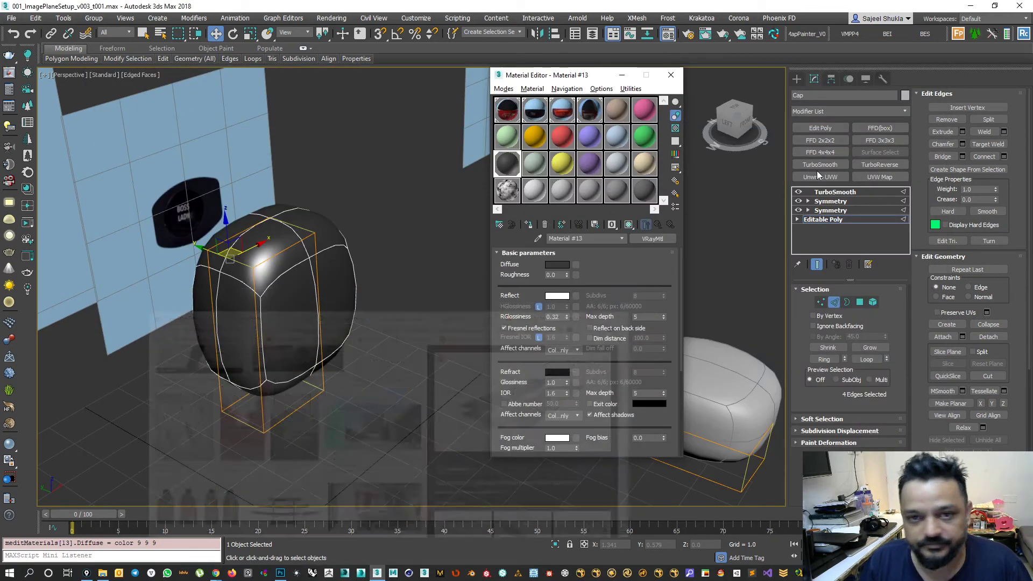
{"action": "scroll", "coordinate": [282, 280], "scroll_direction": "up", "scroll_amount": 5}
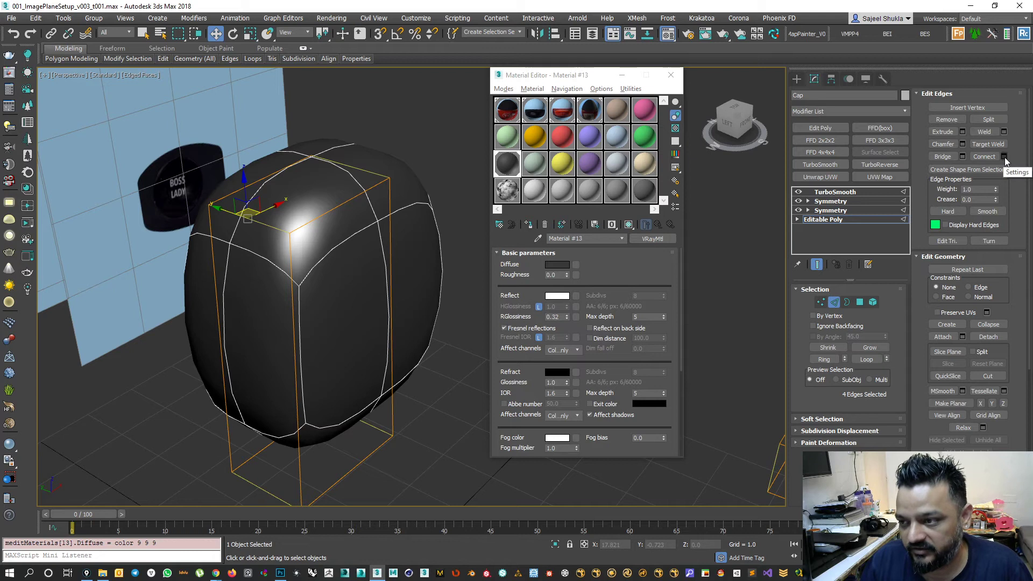
{"action": "left_click", "coordinate": [984, 156]}
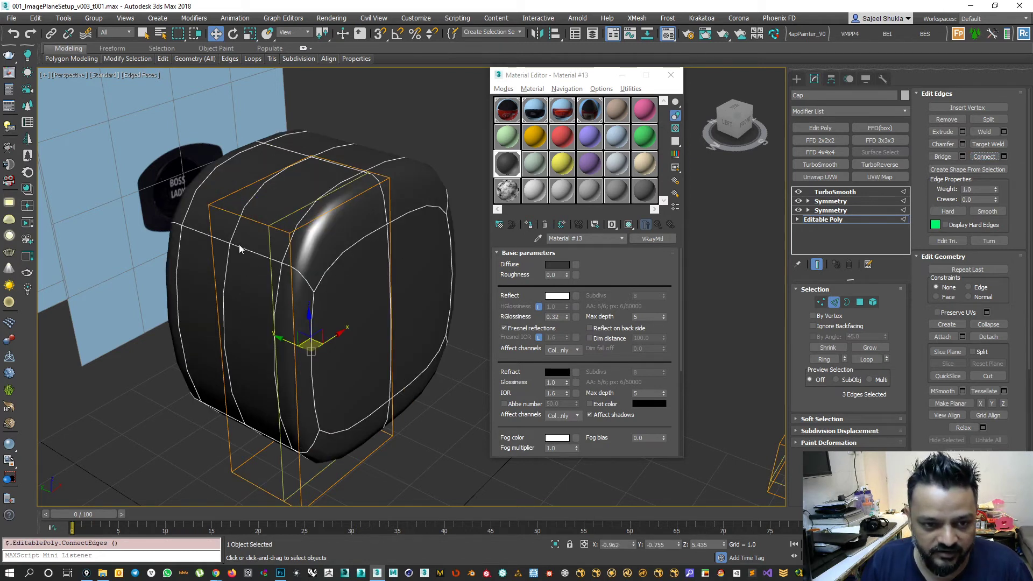
{"action": "key", "text": "ctrl+z"}
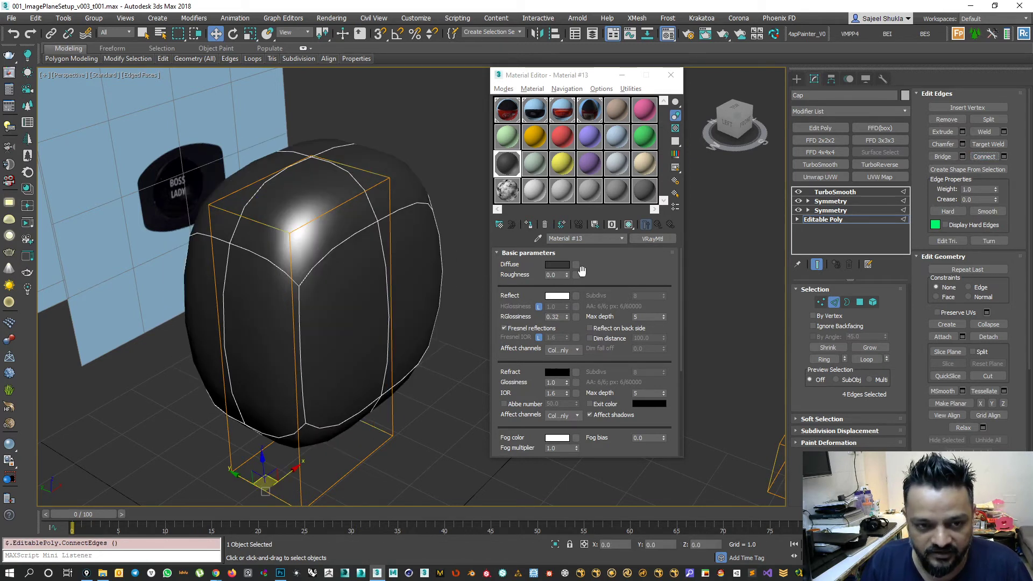
Try connecting the cap's four selected edges with one segment, pinch 0 and slide -92, and compare with the bottle reference.
{"action": "left_click", "coordinate": [1004, 157]}
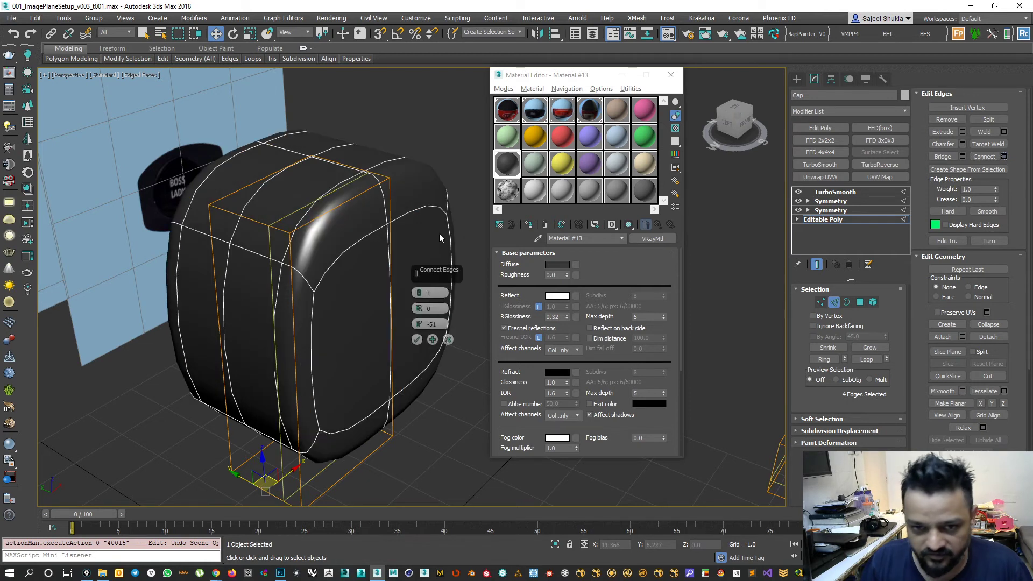
{"action": "left_click_drag", "start_coordinate": [419, 324], "coordinate": [430, 414]}
{"action": "middle_click_drag", "start_coordinate": [293, 352], "coordinate": [289, 323], "text": "alt"}
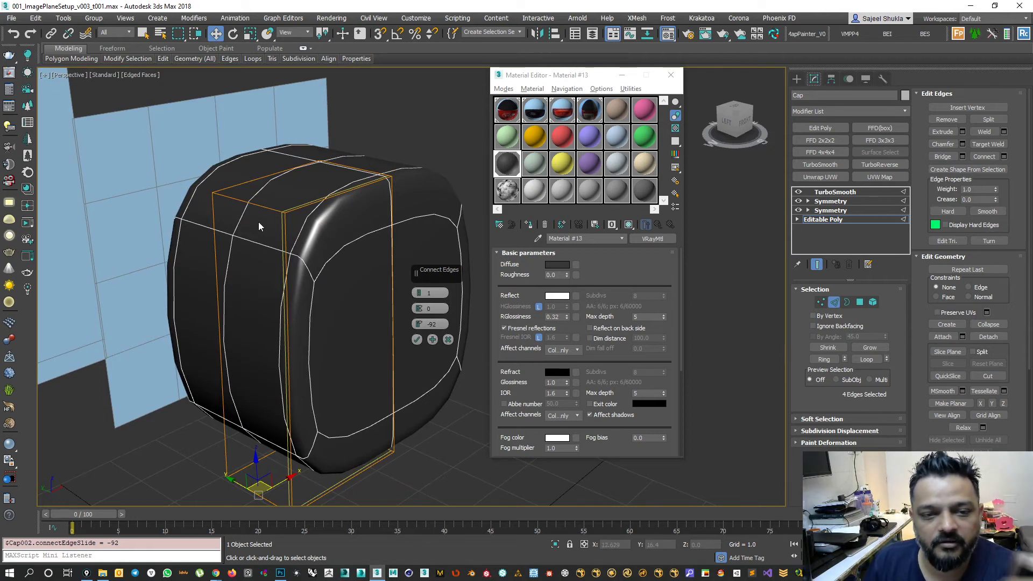
{"action": "middle_click_drag", "start_coordinate": [150, 250], "coordinate": [284, 239]}
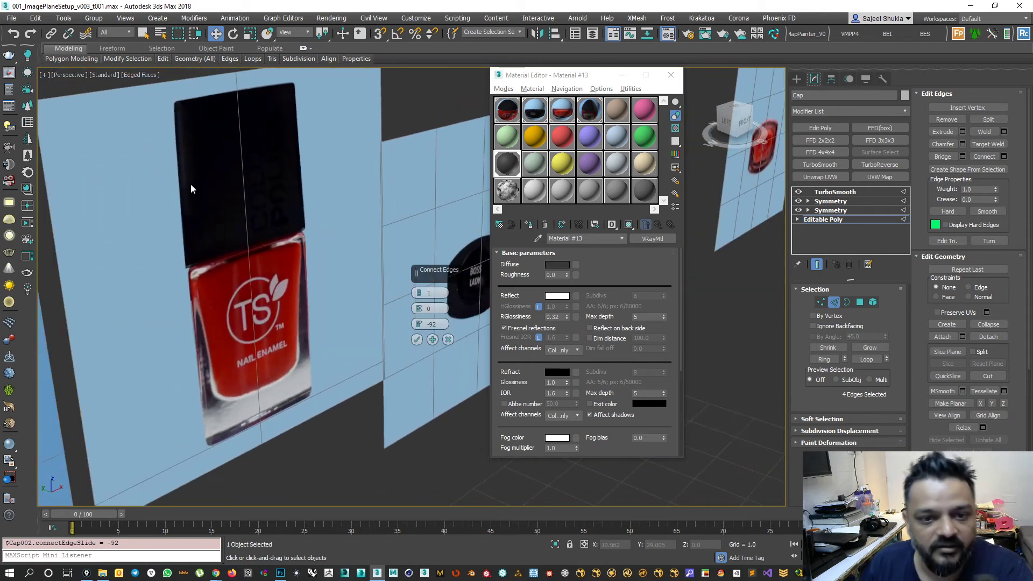
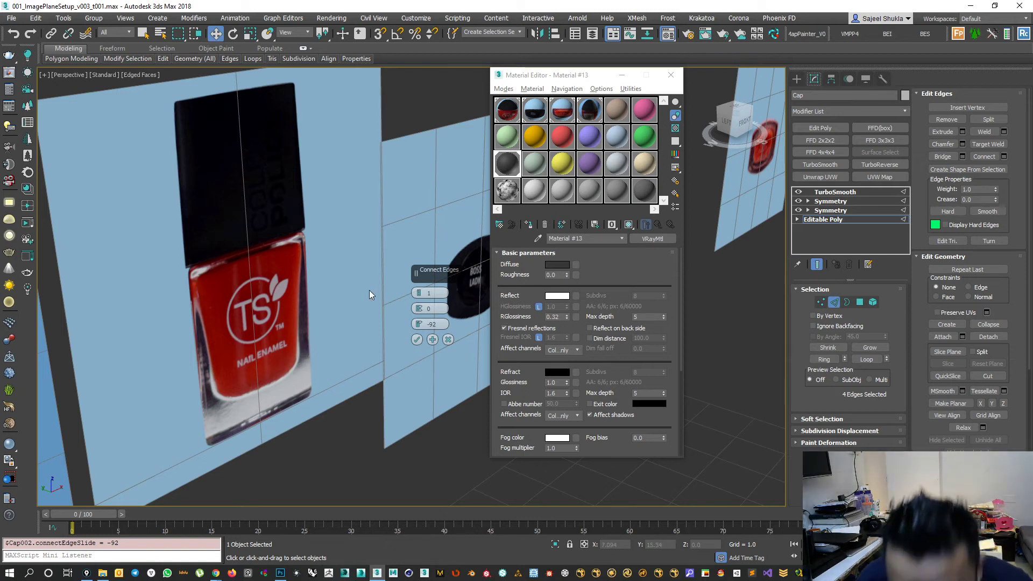
Close the Material Editor and examine the highlight along the cap's front edge from several angles.
{"action": "left_click", "coordinate": [678, 78]}
{"action": "scroll", "coordinate": [638, 345], "scroll_direction": "down", "scroll_amount": 5}
{"action": "middle_click_drag", "start_coordinate": [637, 345], "coordinate": [594, 314]}
{"action": "scroll", "coordinate": [594, 314], "scroll_direction": "up", "scroll_amount": 2}
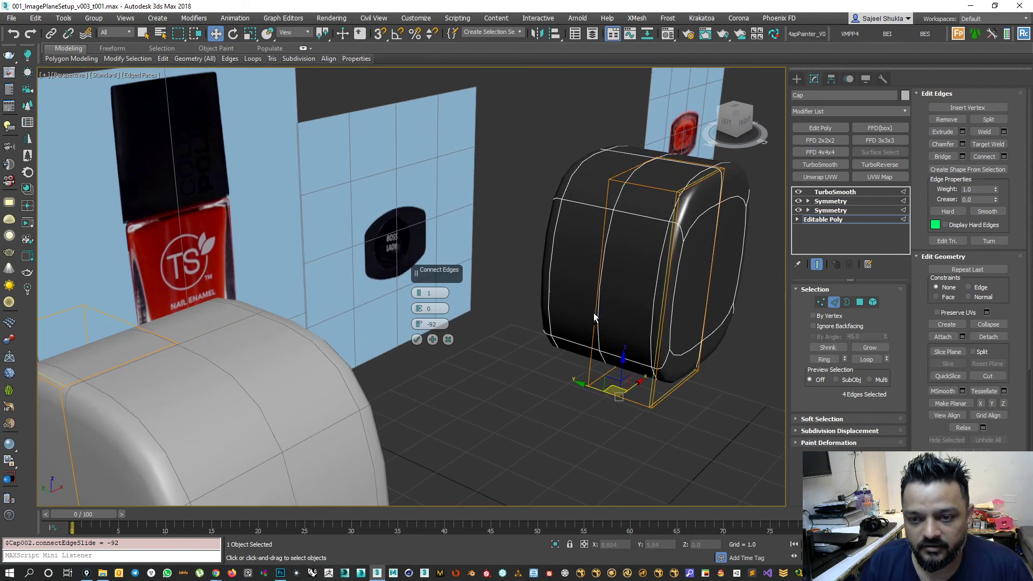
{"action": "middle_click_drag", "start_coordinate": [678, 299], "coordinate": [595, 289]}
{"action": "scroll", "coordinate": [595, 288], "scroll_direction": "up", "scroll_amount": 3}
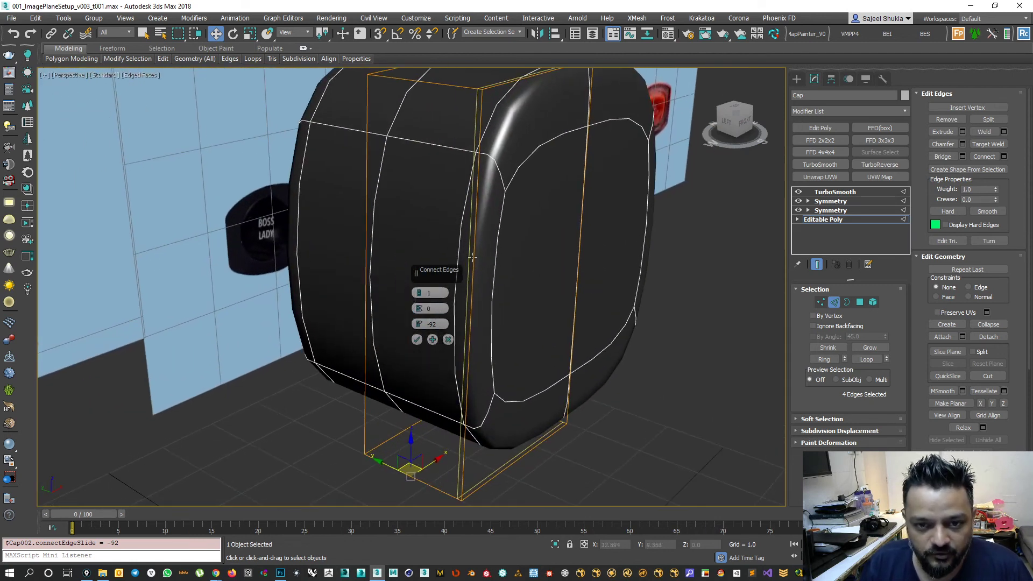
{"action": "middle_click_drag", "start_coordinate": [482, 191], "coordinate": [483, 322], "text": "alt"}
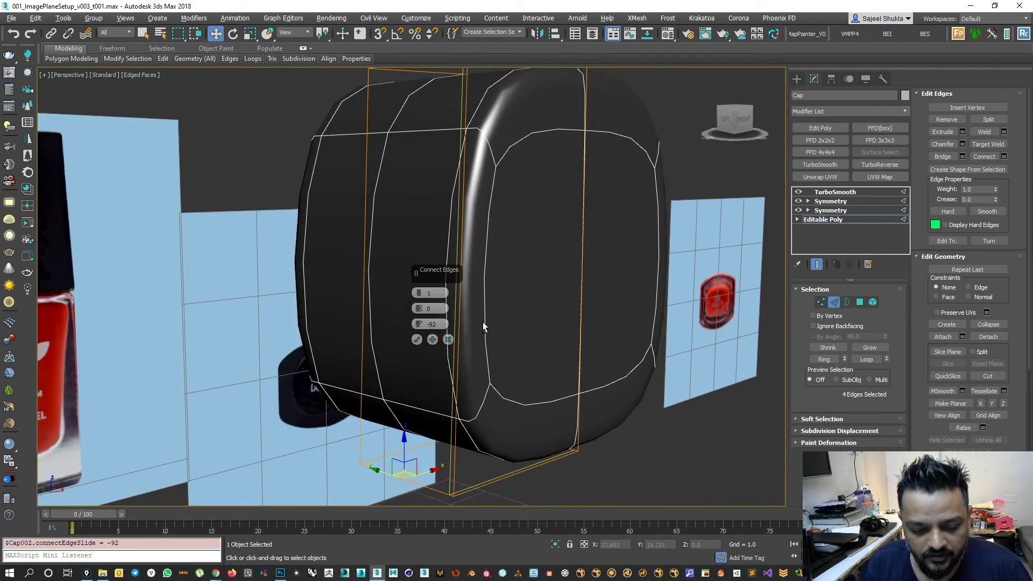
Turn off edged faces in the perspective view and inspect the shaded highlight on the cap's edge.
{"action": "key", "text": "F3"}
{"action": "key", "text": "F3"}
{"action": "key", "text": "F4"}
{"action": "key", "text": "F4"}
{"action": "key", "text": "F4"}
{"action": "key", "text": "F4"}
{"action": "key", "text": "F4"}
{"action": "mouse_move", "coordinate": [522, 292]}
{"action": "middle_mouse_down", "text": "alt"}
{"action": "mouse_move", "coordinate": [516, 305]}
{"action": "mouse_move", "coordinate": [529, 308]}
{"action": "mouse_move", "coordinate": [514, 307]}
{"action": "mouse_move", "coordinate": [530, 254]}
{"action": "mouse_move", "coordinate": [732, 208]}
{"action": "middle_mouse_up", "text": "alt"}
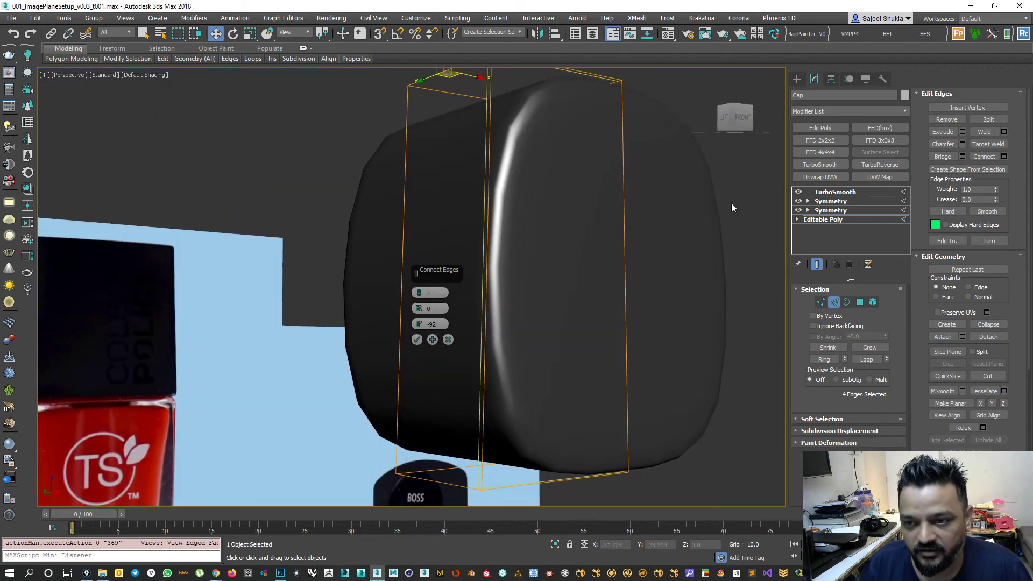
Set the cap's TurboSmooth iterations to 3.
{"action": "left_click", "coordinate": [815, 193]}
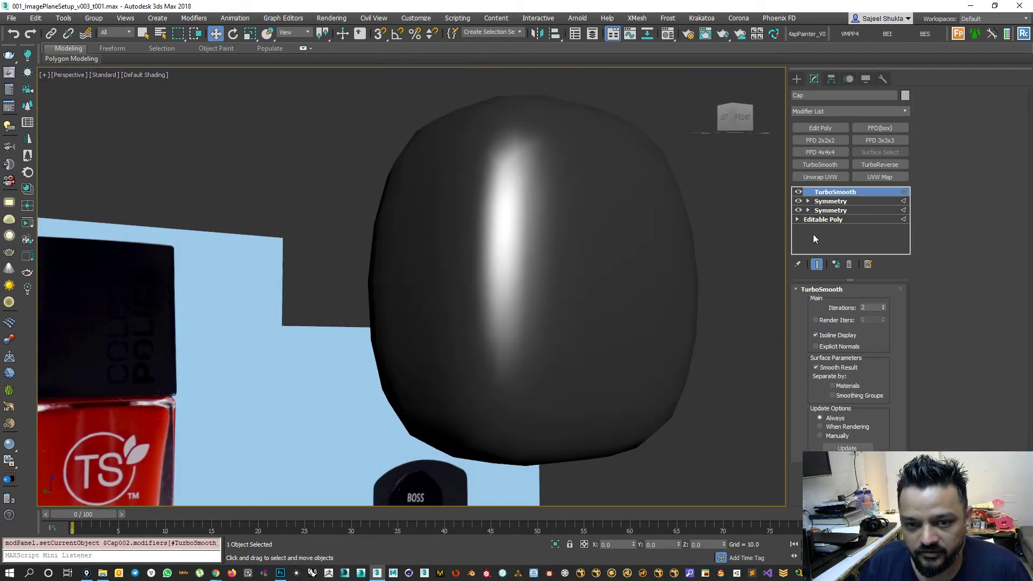
{"action": "left_click", "coordinate": [883, 306]}
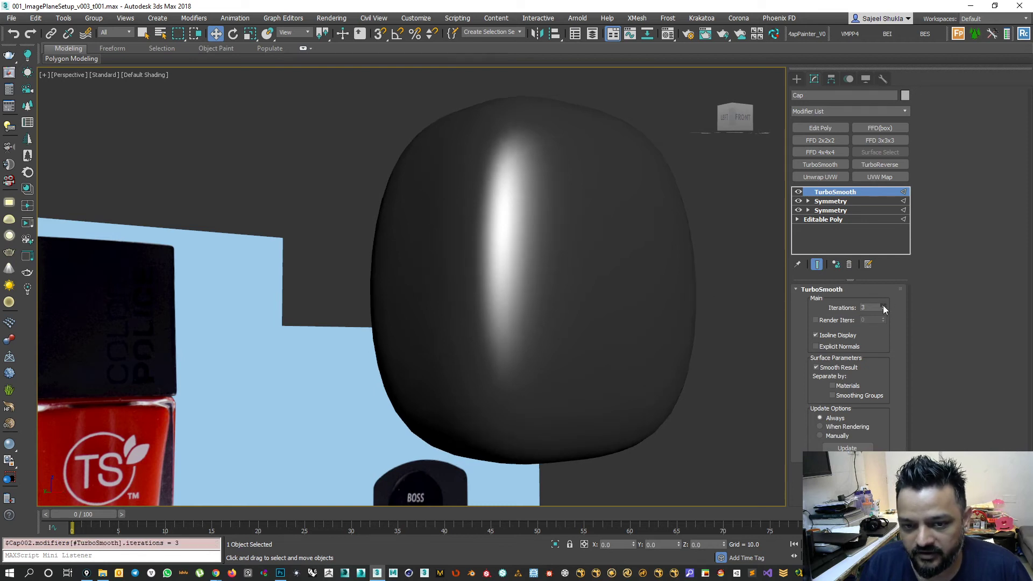
Connect the four selected front-to-back edges of the cap's base mesh with one segment near the front, at slide -87.
{"action": "mouse_move", "coordinate": [506, 286]}
{"action": "middle_mouse_down", "text": "alt"}
{"action": "mouse_move", "coordinate": [542, 295]}
{"action": "mouse_move", "coordinate": [521, 294]}
{"action": "middle_mouse_up", "text": "alt"}
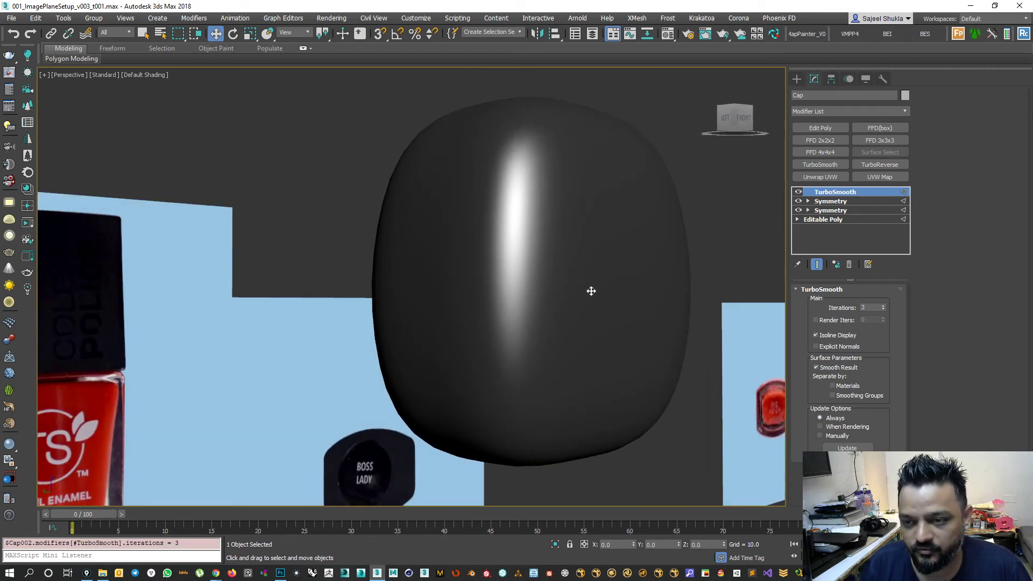
{"action": "left_click", "coordinate": [816, 220]}
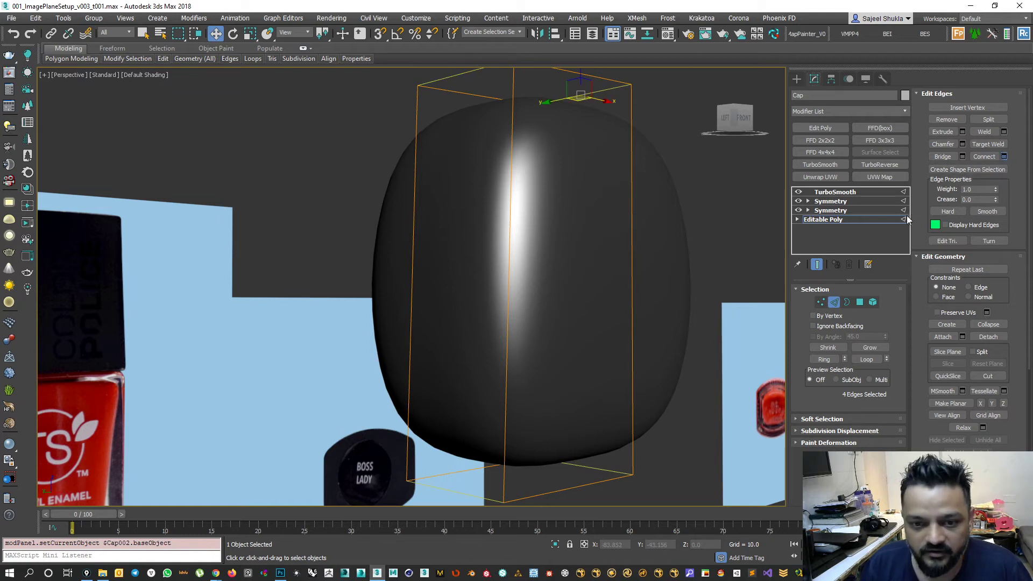
{"action": "left_click", "coordinate": [1004, 157]}
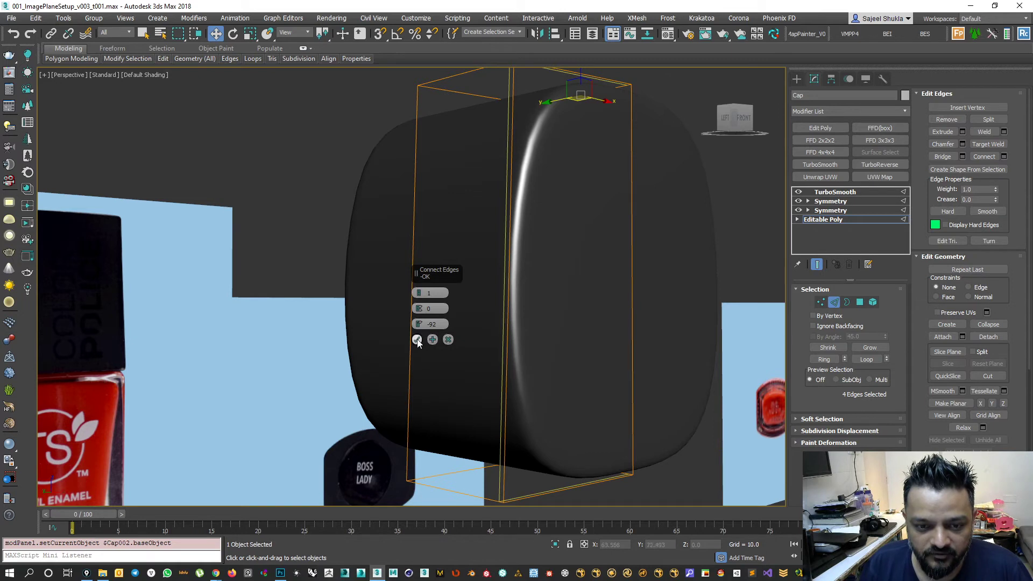
{"action": "middle_click_drag", "start_coordinate": [530, 364], "coordinate": [563, 368], "text": "alt"}
{"action": "left_click_drag", "start_coordinate": [419, 324], "coordinate": [419, 321]}
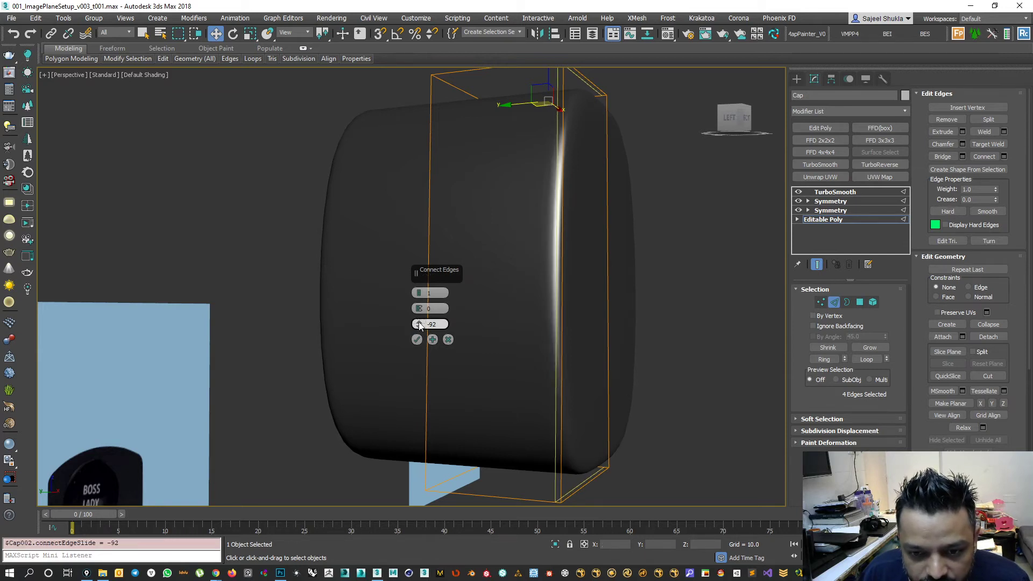
{"action": "left_click", "coordinate": [419, 323]}
{"action": "left_click", "coordinate": [419, 322]}
{"action": "left_click", "coordinate": [419, 322]}
{"action": "left_click", "coordinate": [419, 322]}
{"action": "mouse_move", "coordinate": [525, 345]}
{"action": "middle_mouse_down", "text": "alt"}
{"action": "mouse_move", "coordinate": [534, 348]}
{"action": "mouse_move", "coordinate": [518, 353]}
{"action": "mouse_move", "coordinate": [533, 360]}
{"action": "mouse_move", "coordinate": [520, 334]}
{"action": "mouse_move", "coordinate": [538, 334]}
{"action": "mouse_move", "coordinate": [527, 340]}
{"action": "middle_mouse_up", "text": "alt"}
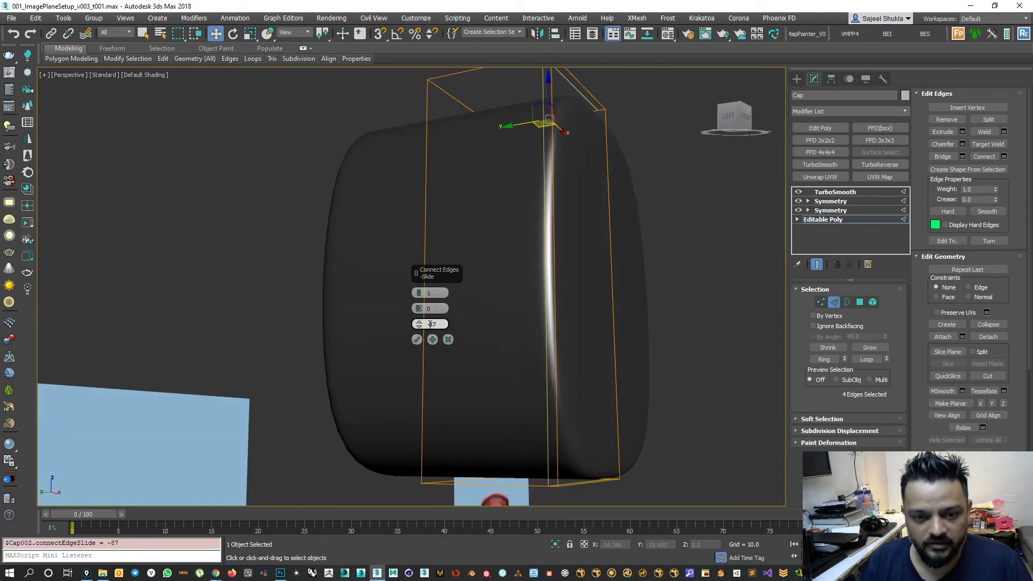
{"action": "middle_click_drag", "start_coordinate": [573, 258], "coordinate": [526, 163], "text": "alt"}
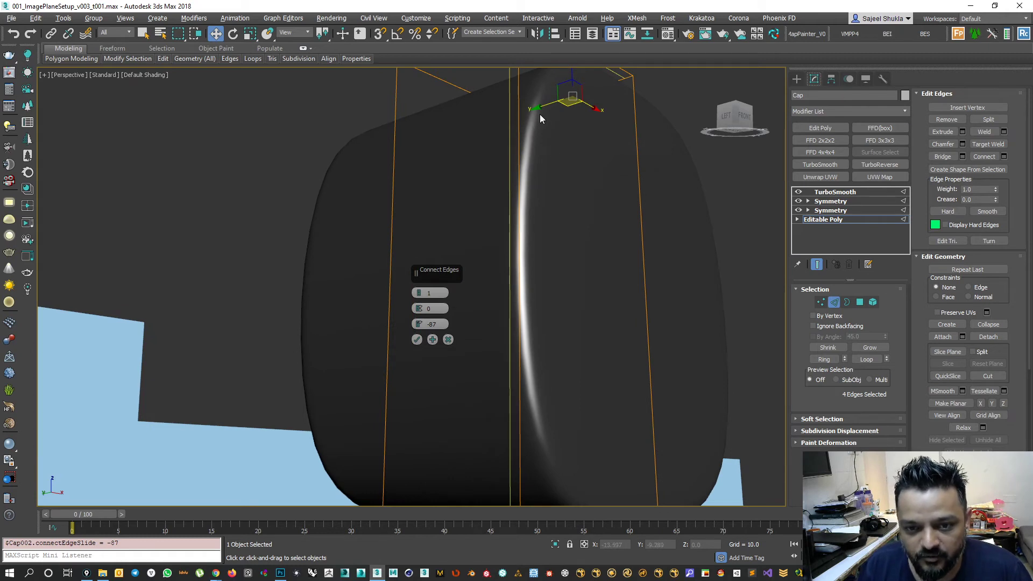
{"action": "mouse_move", "coordinate": [528, 295]}
{"action": "middle_mouse_down", "text": "alt"}
{"action": "mouse_move", "coordinate": [558, 293]}
{"action": "mouse_move", "coordinate": [508, 293]}
{"action": "middle_mouse_up", "text": "alt"}
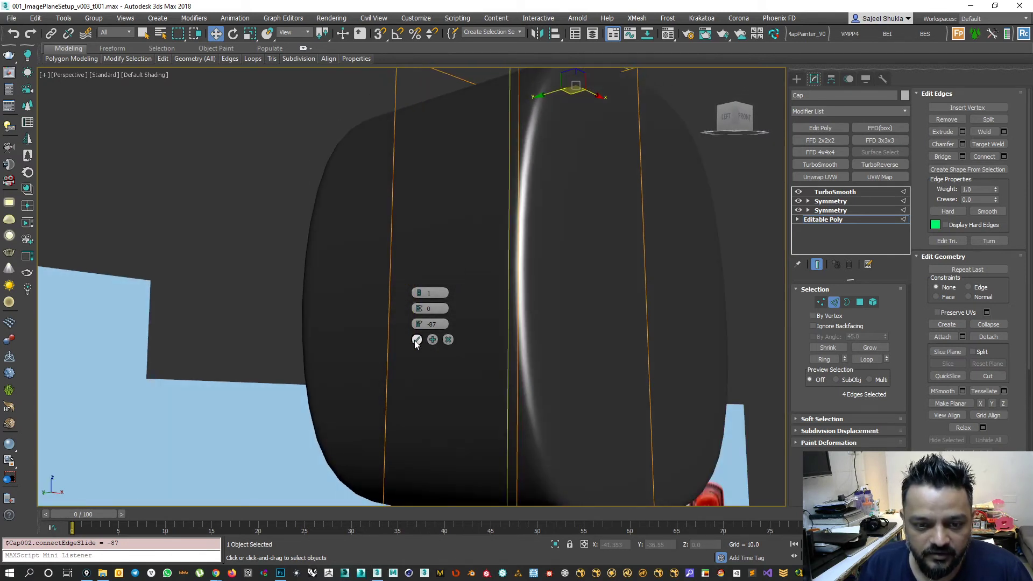
{"action": "left_click", "coordinate": [417, 340]}
Select the four vertical edges of the cap's base mesh.
{"action": "middle_click_drag", "start_coordinate": [585, 243], "coordinate": [561, 282], "text": "alt"}
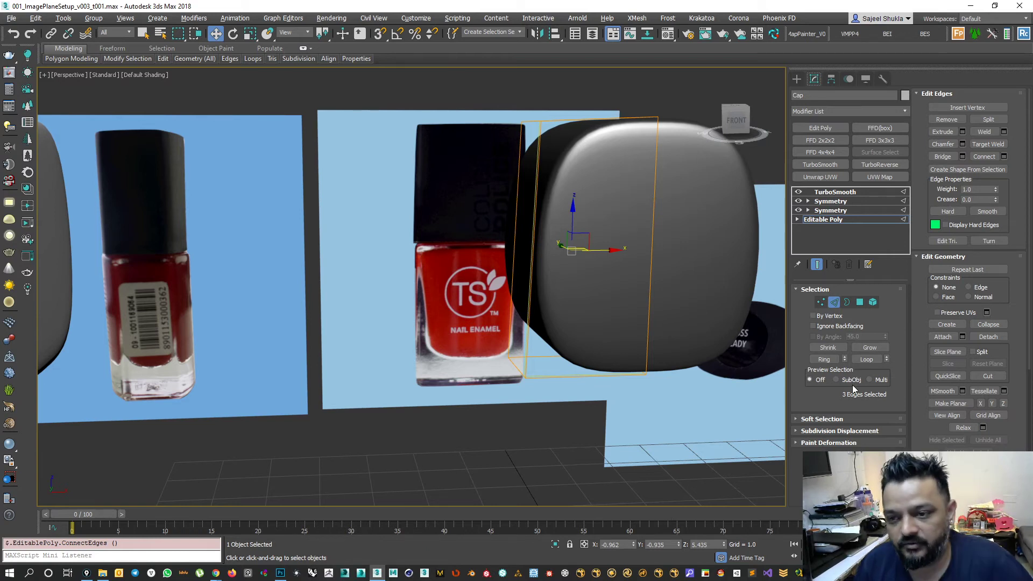
{"action": "middle_click_drag", "start_coordinate": [510, 222], "coordinate": [426, 201], "text": "alt"}
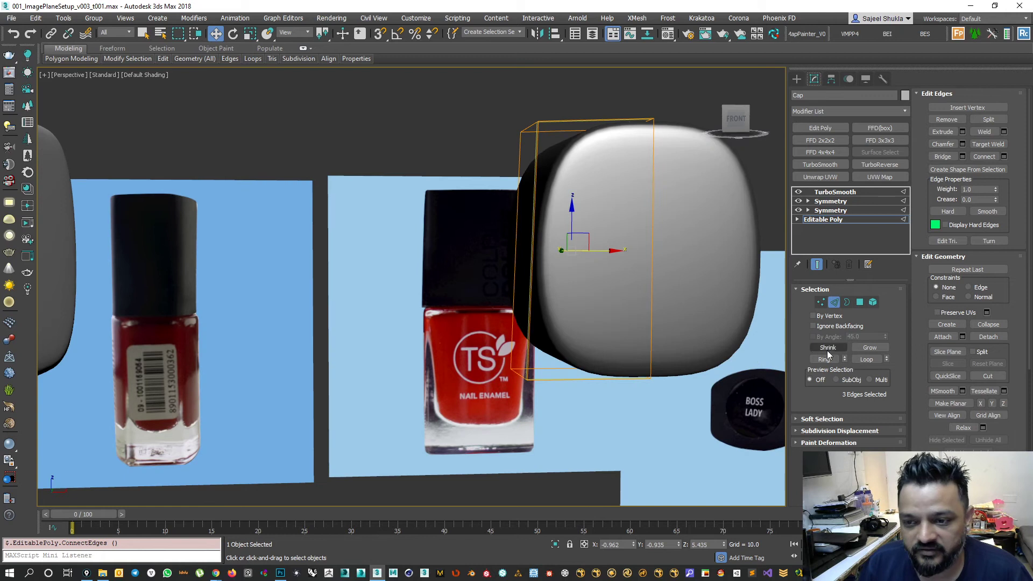
{"action": "left_click_drag", "start_coordinate": [466, 258], "coordinate": [688, 271]}
{"action": "middle_click_drag", "start_coordinate": [384, 273], "coordinate": [476, 279], "text": "alt"}
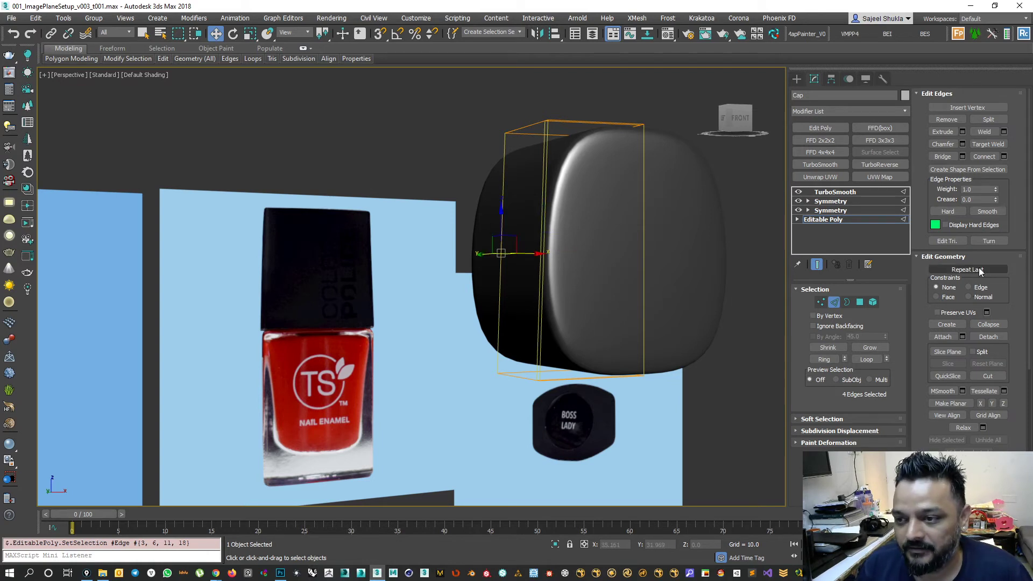
{"action": "left_click", "coordinate": [1003, 156]}
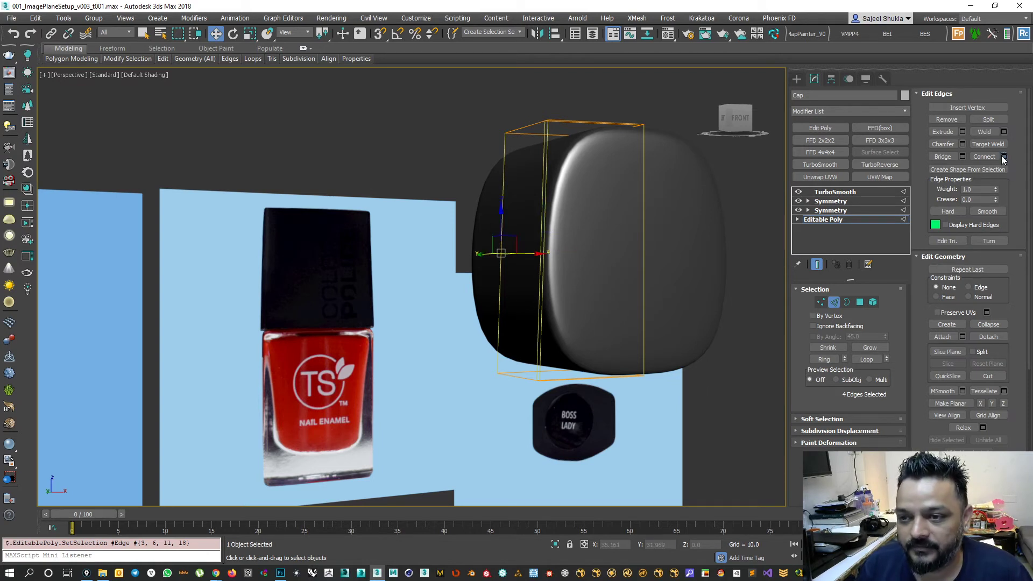
{"action": "scroll", "coordinate": [532, 161], "scroll_direction": "up", "scroll_amount": 2}
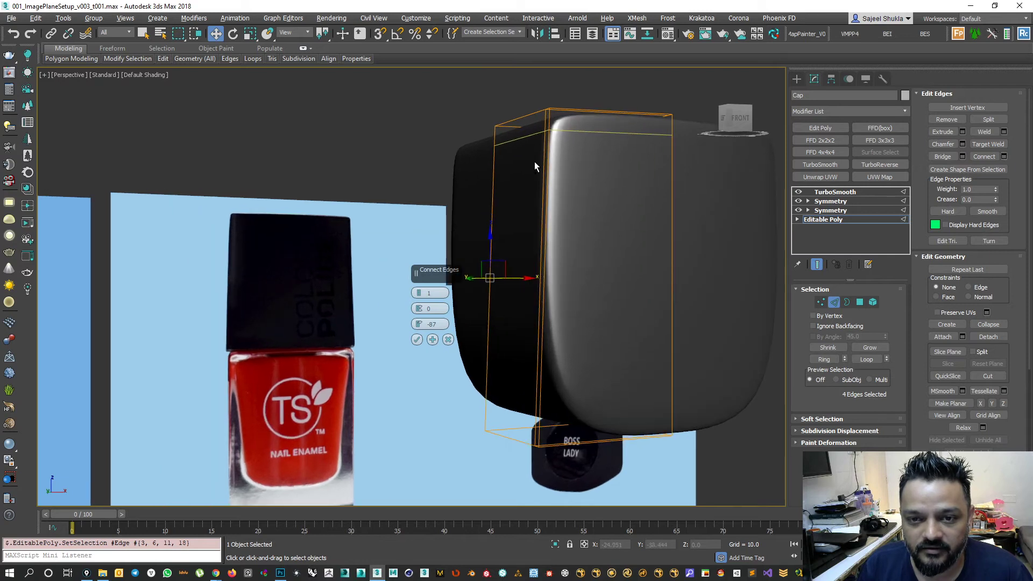
{"action": "left_click_drag", "start_coordinate": [423, 328], "coordinate": [423, 344]}
{"action": "middle_click_drag", "start_coordinate": [643, 203], "coordinate": [618, 221], "text": "alt"}
{"action": "scroll", "coordinate": [618, 221], "scroll_direction": "up", "scroll_amount": 4}
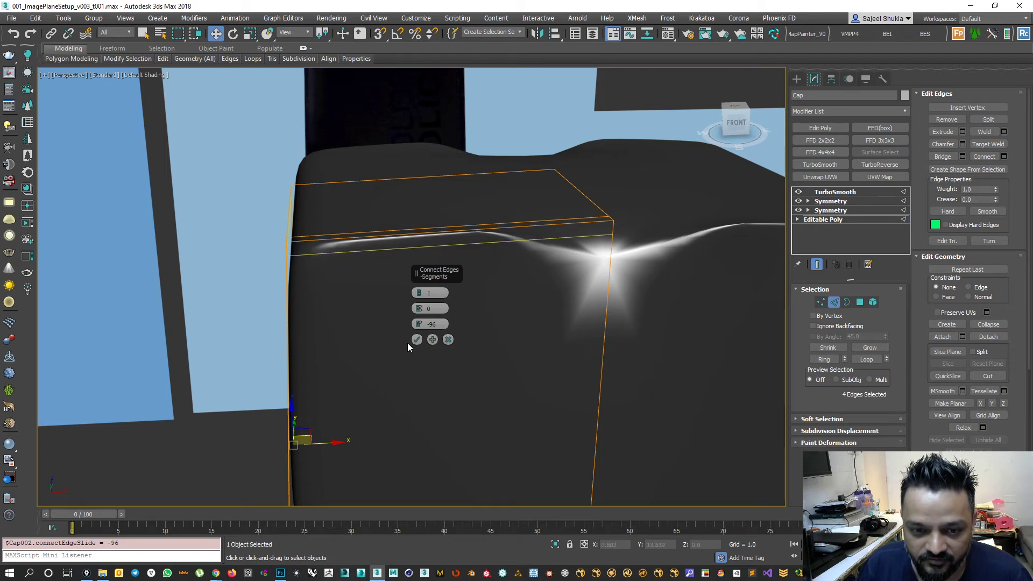
{"action": "left_click", "coordinate": [448, 339]}
Set the weld seam threshold of both Symmetry modifiers to 0.01.
{"action": "left_click", "coordinate": [831, 210]}
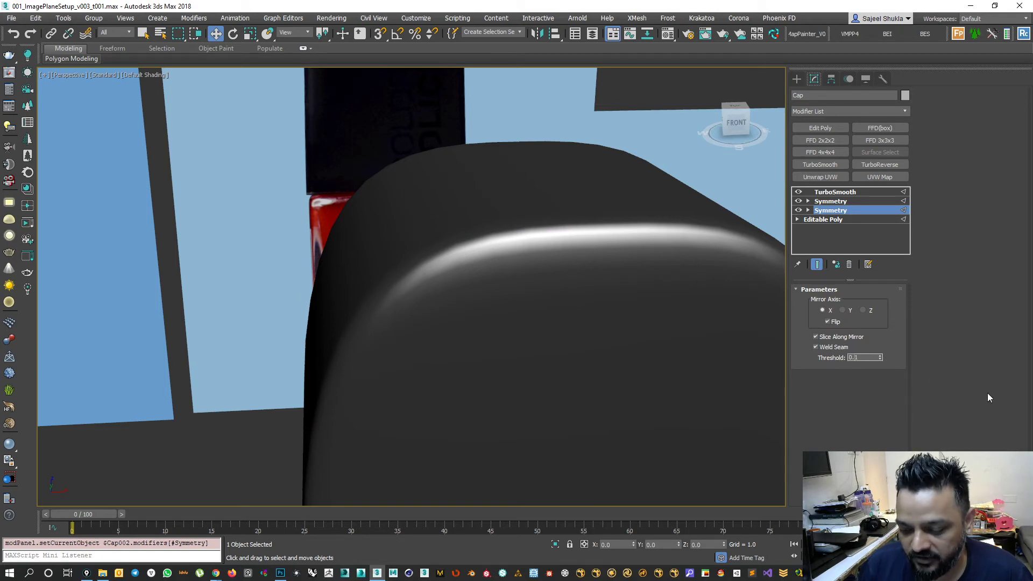
{"action": "key", "text": "Return"}
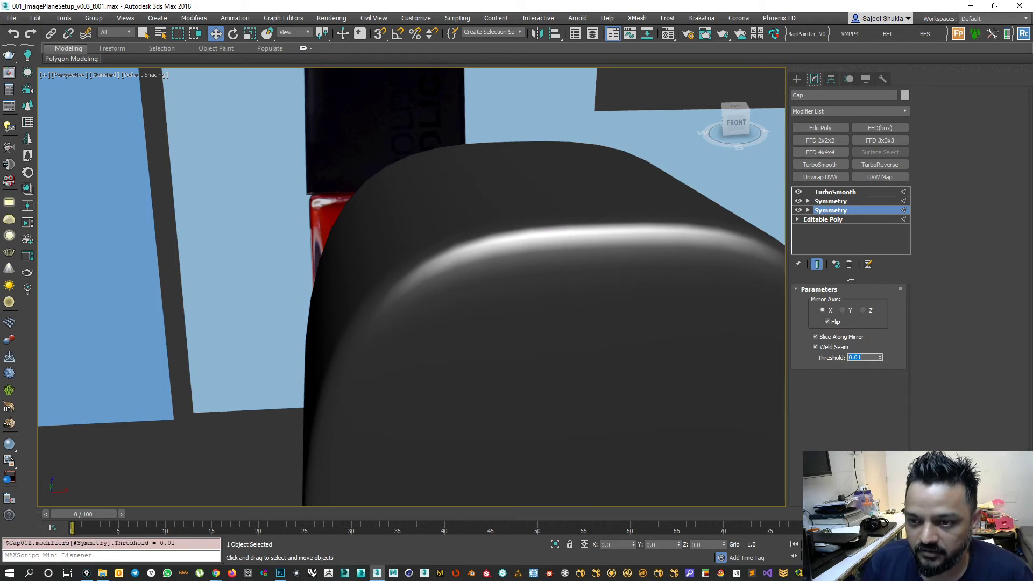
{"action": "left_click", "coordinate": [830, 201]}
{"action": "double_click", "coordinate": [855, 357]}
{"action": "type", "text": "0.01"}
{"action": "key", "text": "Return"}
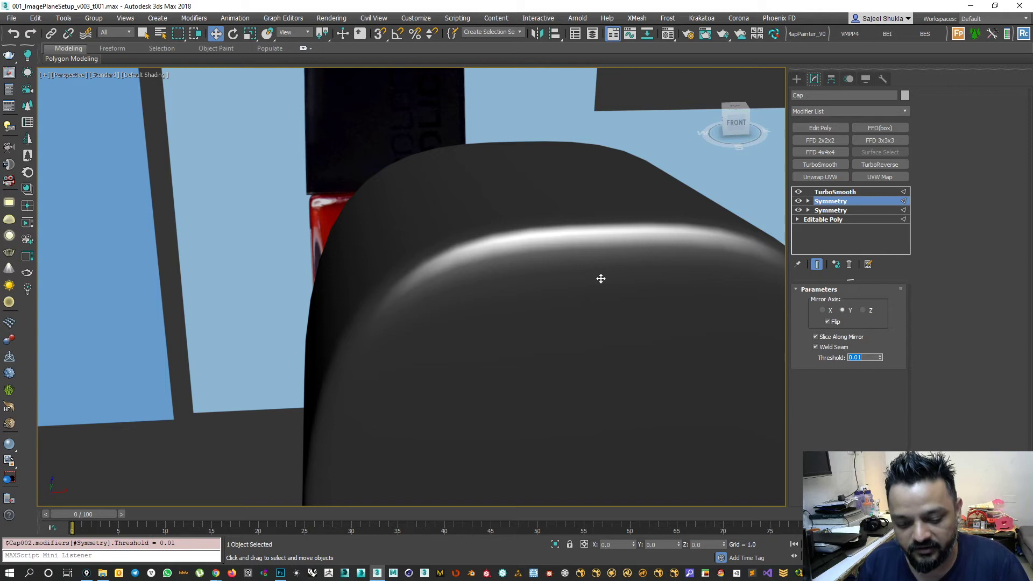
Start connecting the base mesh's four vertical edges again and inspect the cap's top corner with and without edged faces.
{"action": "left_click", "coordinate": [601, 301]}
{"action": "key", "text": "F4"}
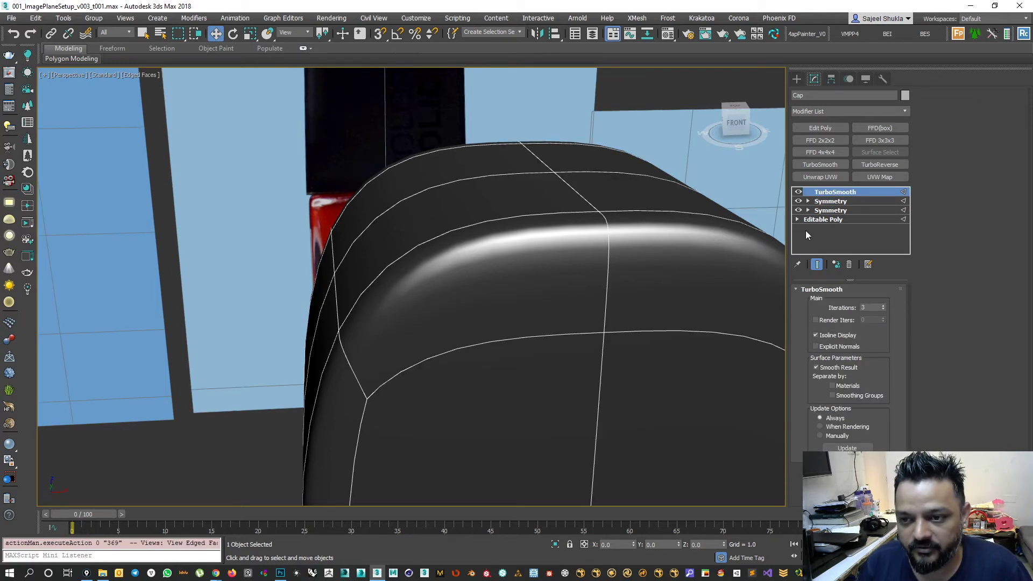
{"action": "left_click", "coordinate": [822, 220]}
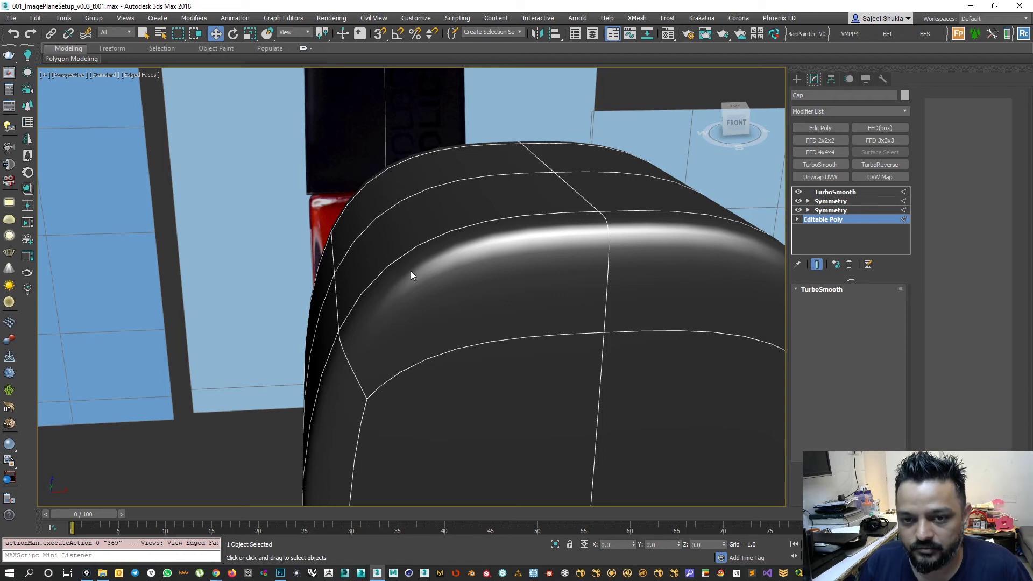
{"action": "key", "text": "2"}
{"action": "middle_click_drag", "start_coordinate": [497, 295], "coordinate": [574, 299], "text": "alt"}
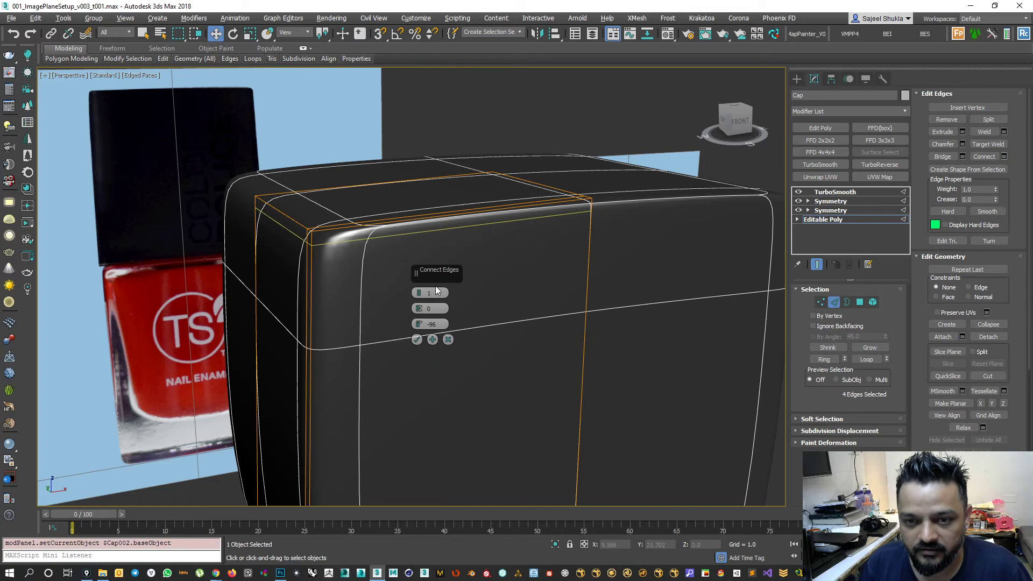
{"action": "middle_click_drag", "start_coordinate": [569, 219], "coordinate": [564, 227], "text": "alt"}
{"action": "middle_click_drag", "start_coordinate": [365, 279], "coordinate": [529, 267], "text": "alt"}
{"action": "key", "text": "F4"}
{"action": "mouse_move", "coordinate": [646, 346]}
{"action": "middle_mouse_down", "text": "alt"}
{"action": "mouse_move", "coordinate": [538, 323]}
{"action": "mouse_move", "coordinate": [527, 347]}
{"action": "mouse_move", "coordinate": [512, 337]}
{"action": "mouse_move", "coordinate": [541, 332]}
{"action": "mouse_move", "coordinate": [559, 357]}
{"action": "middle_mouse_up", "text": "alt"}
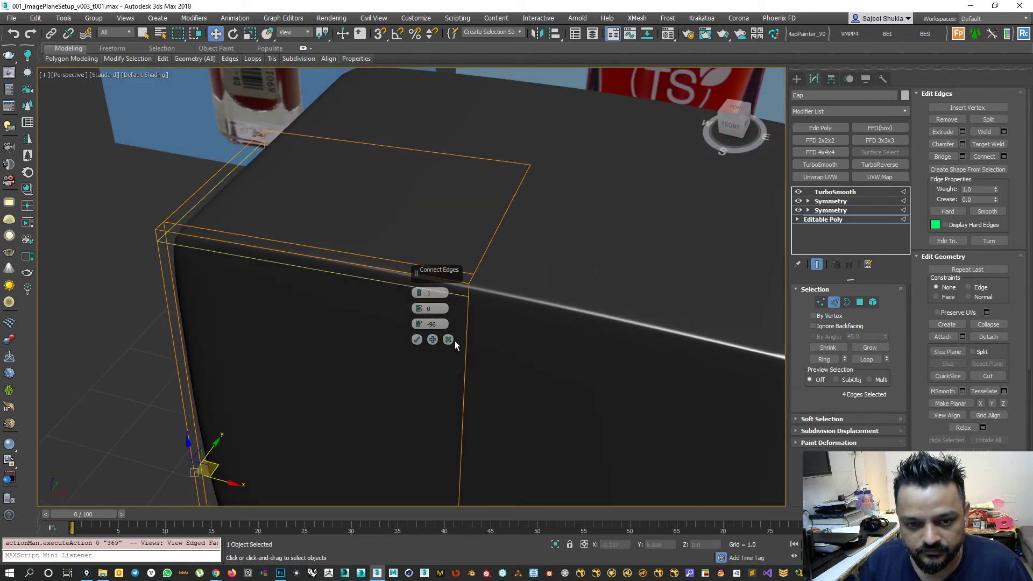
Connect the four vertical edges with one segment near the cap's top, fine-tuning the slide to -95.
{"action": "left_click", "coordinate": [418, 323]}
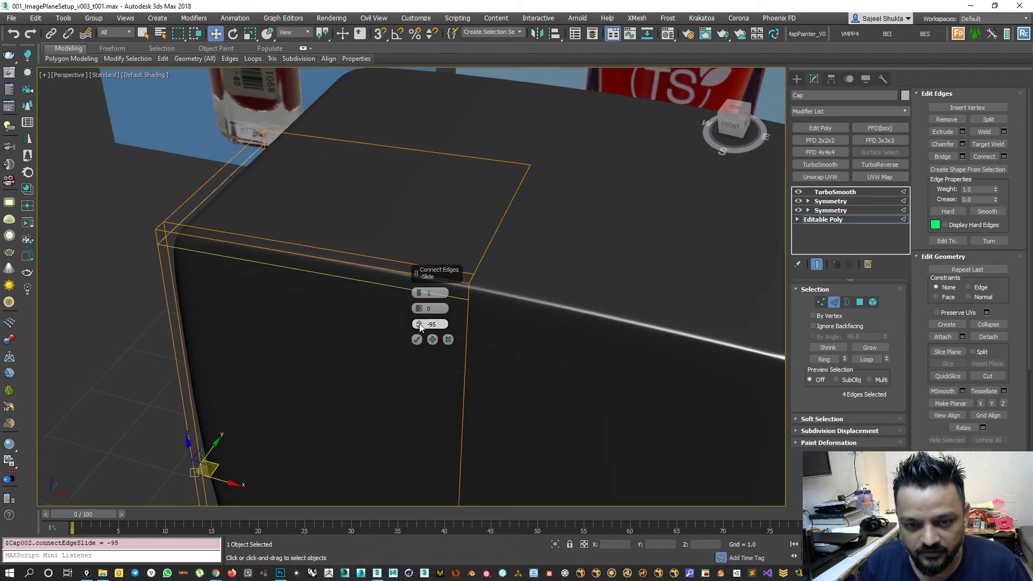
{"action": "middle_click_drag", "start_coordinate": [623, 401], "coordinate": [575, 328], "text": "alt"}
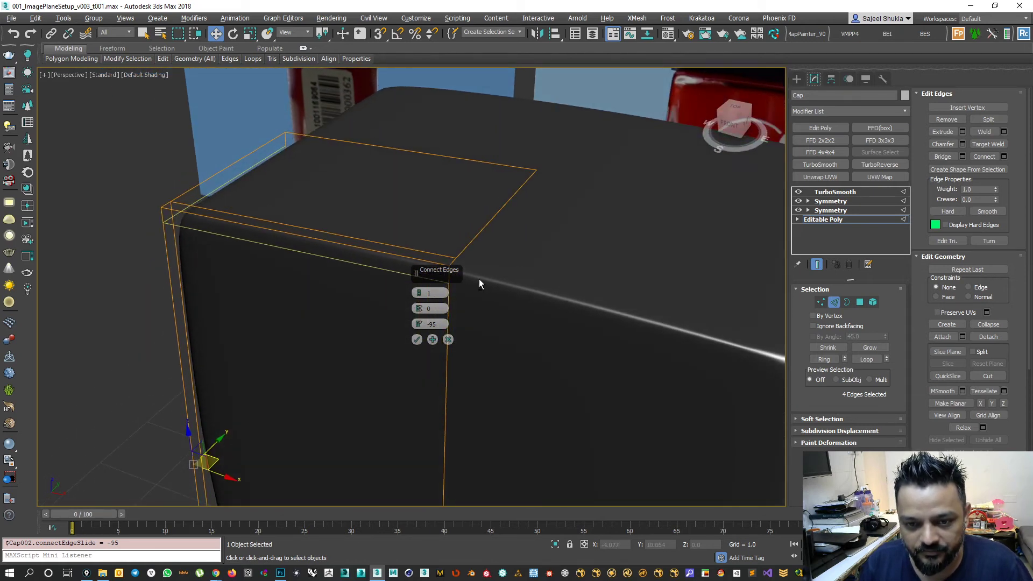
{"action": "left_click", "coordinate": [419, 323]}
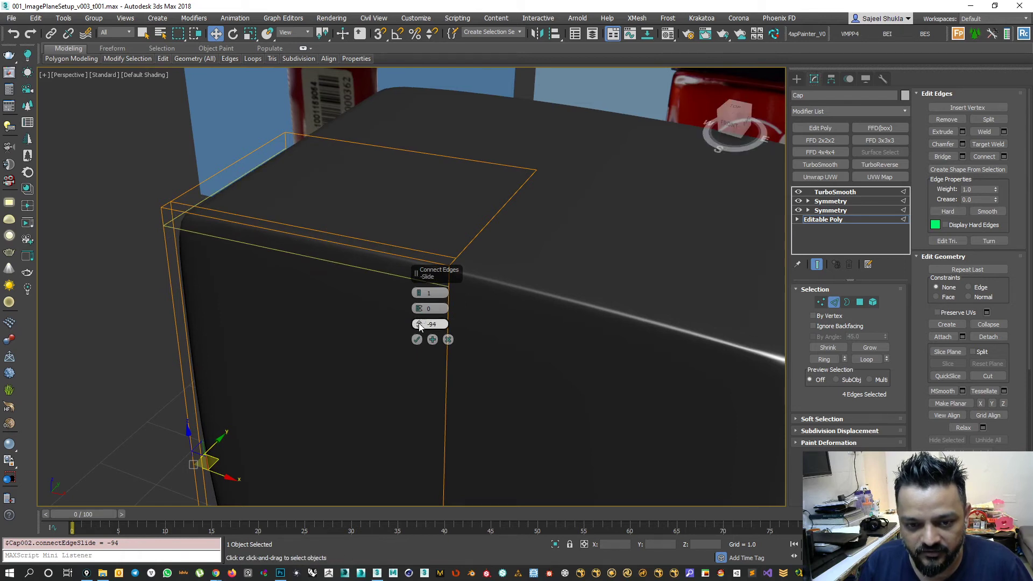
{"action": "left_click", "coordinate": [419, 327]}
{"action": "left_click", "coordinate": [419, 327]}
{"action": "left_click", "coordinate": [419, 326]}
{"action": "left_click", "coordinate": [419, 327]}
{"action": "left_click", "coordinate": [419, 326]}
{"action": "middle_click_drag", "start_coordinate": [602, 336], "coordinate": [651, 342], "text": "alt"}
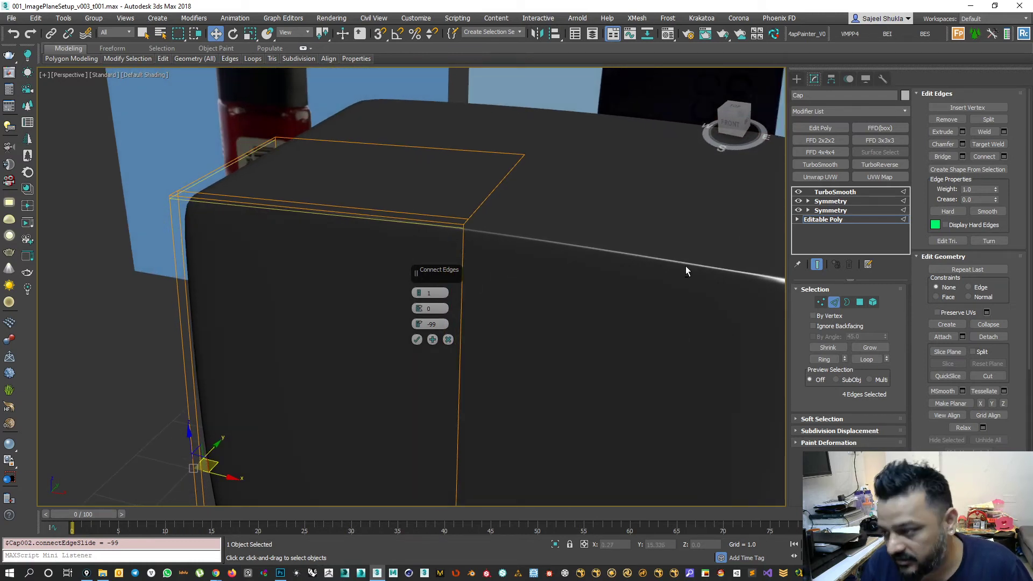
{"action": "left_click", "coordinate": [418, 322]}
{"action": "left_click", "coordinate": [418, 321]}
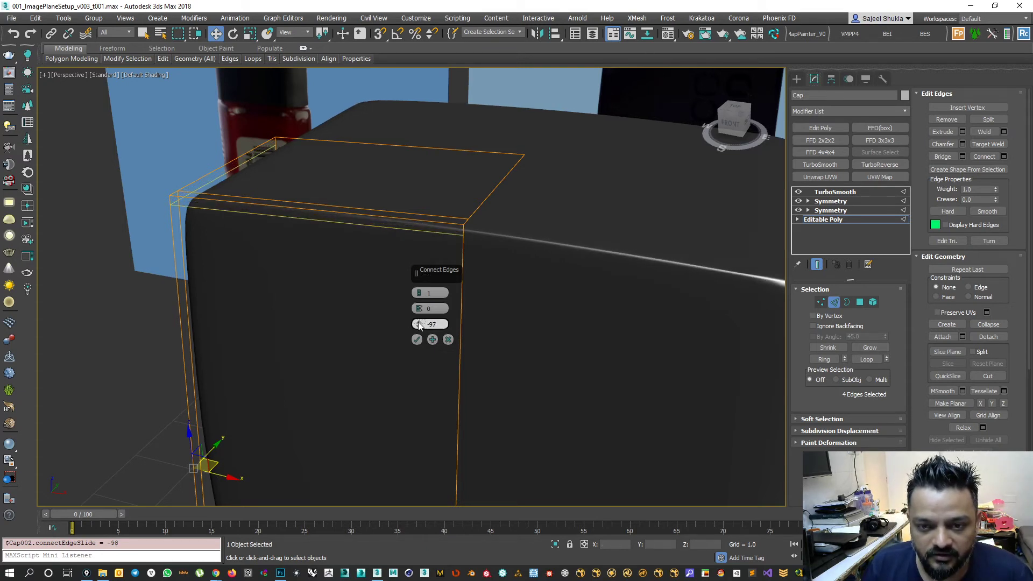
{"action": "left_click", "coordinate": [418, 322]}
{"action": "left_click", "coordinate": [418, 322]}
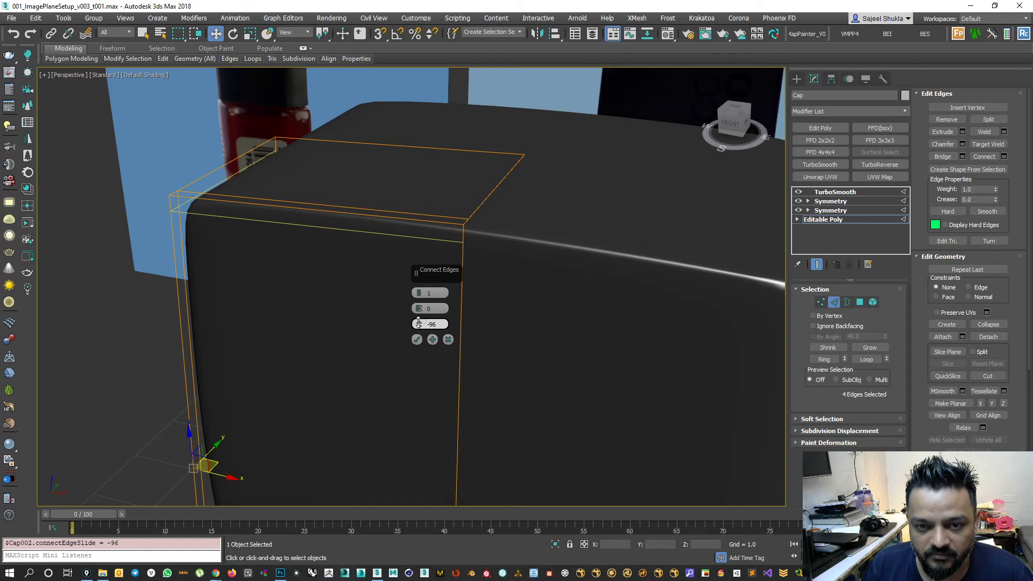
{"action": "mouse_move", "coordinate": [547, 331]}
{"action": "middle_mouse_down", "text": "alt"}
{"action": "mouse_move", "coordinate": [527, 326]}
{"action": "mouse_move", "coordinate": [545, 337]}
{"action": "middle_mouse_up", "text": "alt"}
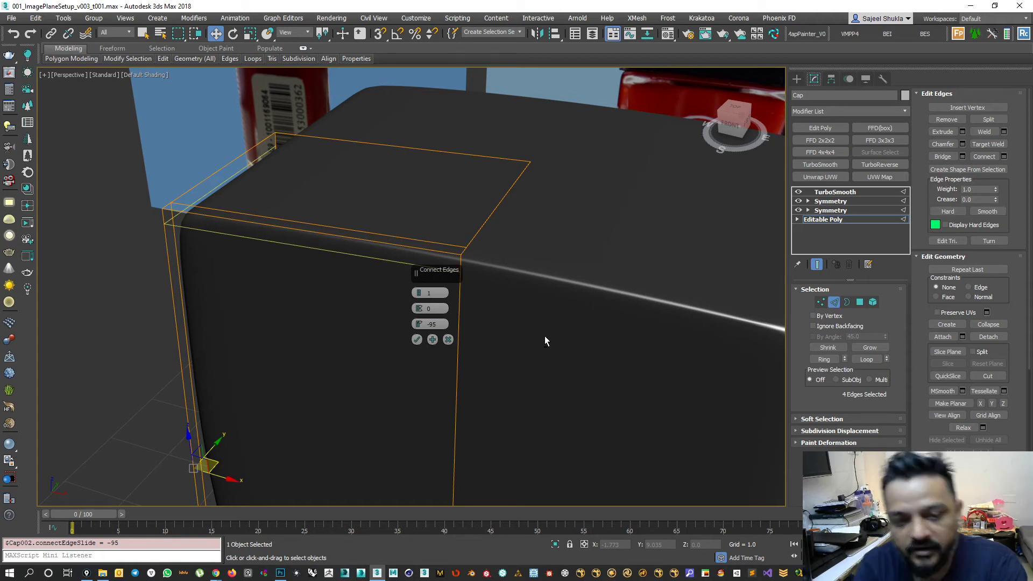
{"action": "left_click", "coordinate": [416, 341]}
Select the rear edge across the cap's top and extend the selection to its edge ring.
{"action": "mouse_move", "coordinate": [451, 237]}
{"action": "middle_mouse_down", "text": "alt"}
{"action": "mouse_move", "coordinate": [509, 210]}
{"action": "mouse_move", "coordinate": [476, 250]}
{"action": "mouse_move", "coordinate": [517, 241]}
{"action": "mouse_move", "coordinate": [468, 239]}
{"action": "middle_mouse_up", "text": "alt"}
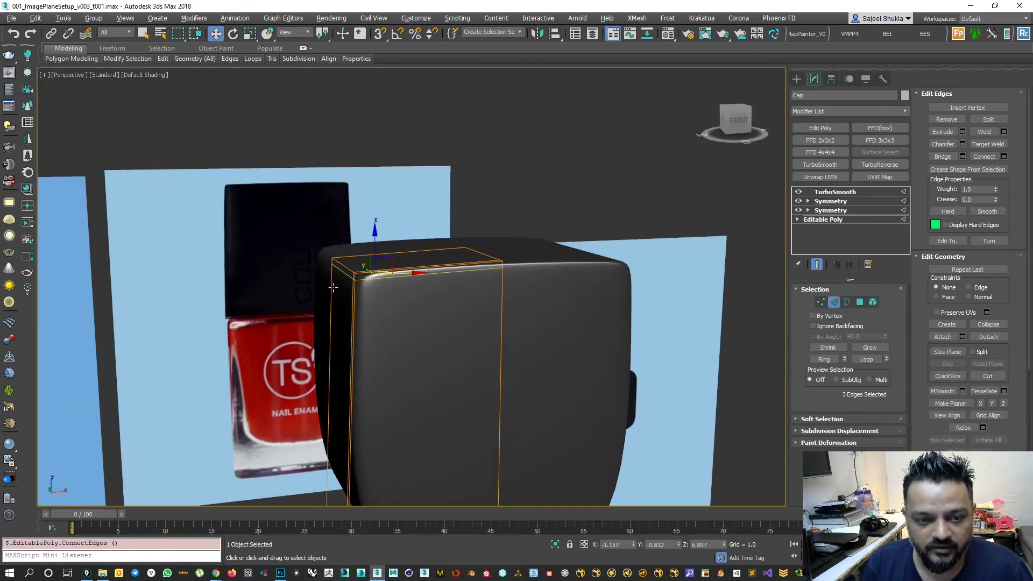
{"action": "scroll", "coordinate": [333, 288], "scroll_direction": "up", "scroll_amount": 2}
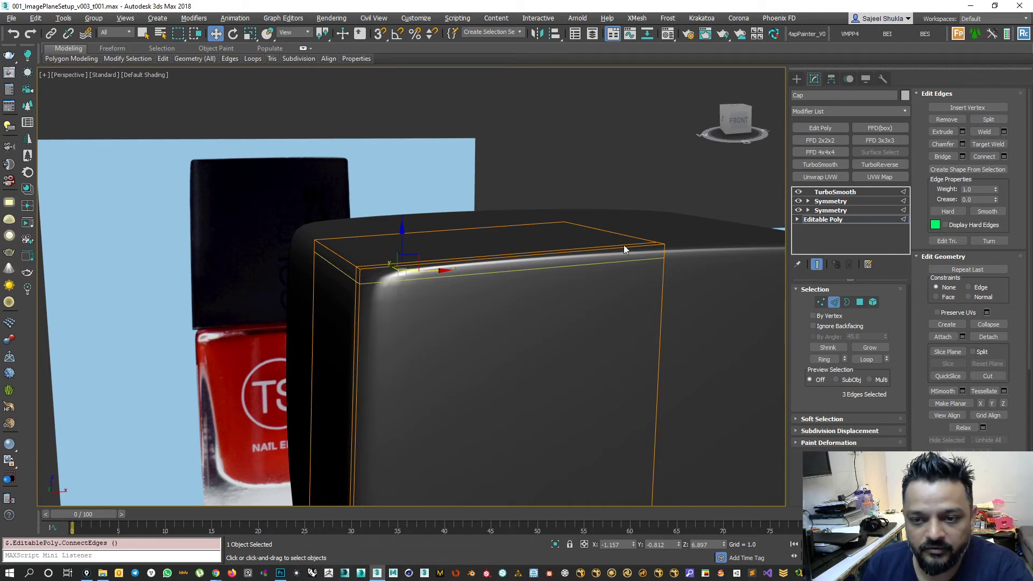
{"action": "middle_click_drag", "start_coordinate": [380, 298], "coordinate": [449, 224], "text": "alt"}
{"action": "left_click", "coordinate": [459, 221]}
{"action": "scroll", "coordinate": [459, 221], "scroll_direction": "down", "scroll_amount": 2}
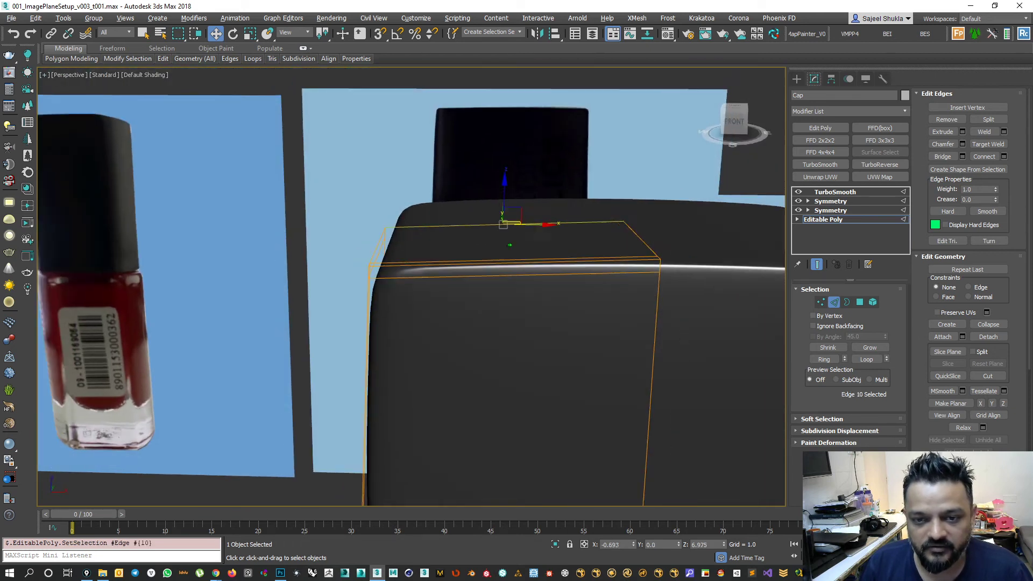
{"action": "left_click", "coordinate": [825, 359]}
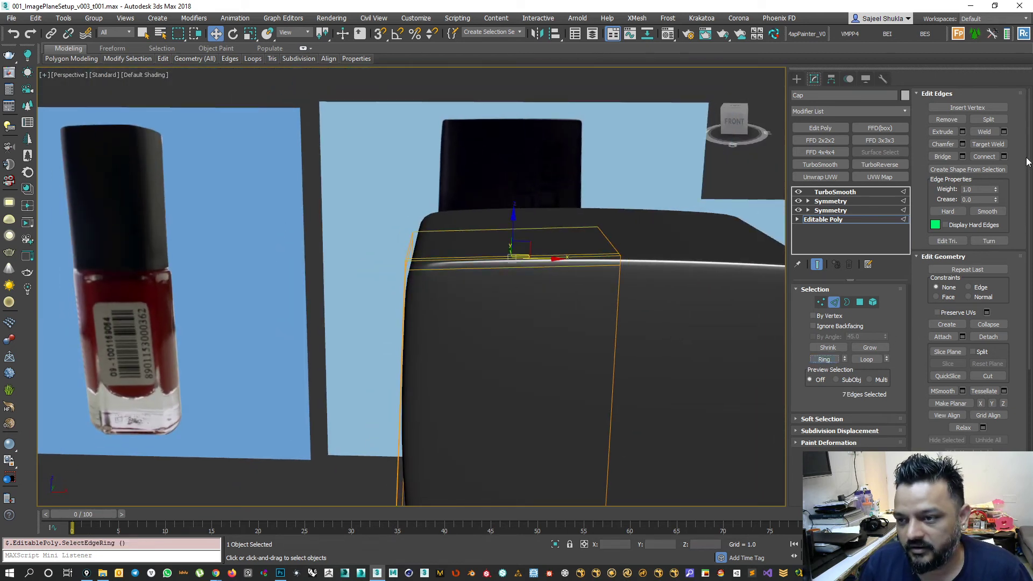
Start connecting the selected edge ring with one segment and examine the cap's near top corner.
{"action": "key", "text": "ctrl+shift+e"}
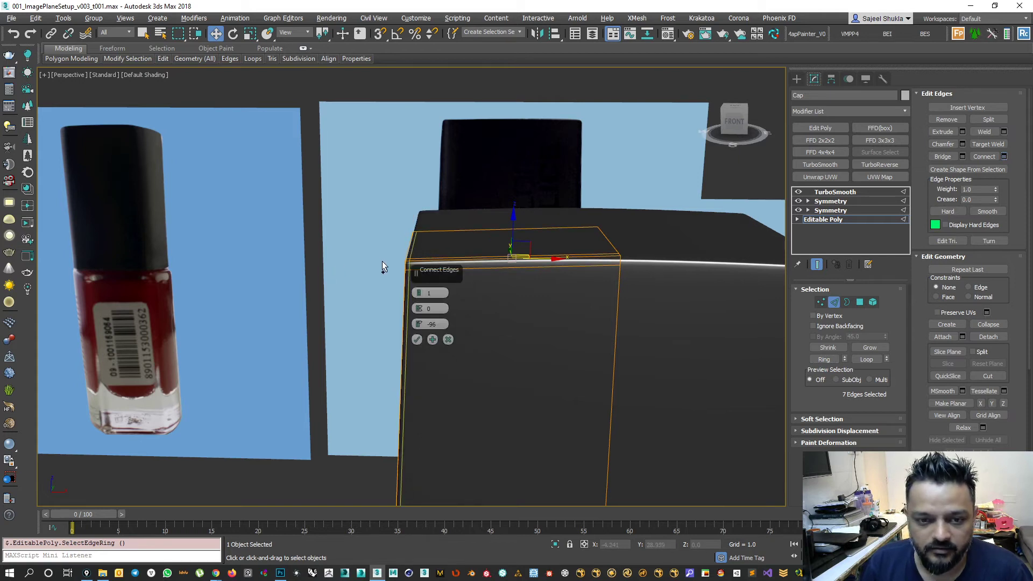
{"action": "scroll", "coordinate": [382, 261], "scroll_direction": "up", "scroll_amount": 4}
{"action": "middle_click_drag", "start_coordinate": [459, 237], "coordinate": [372, 257], "text": "alt"}
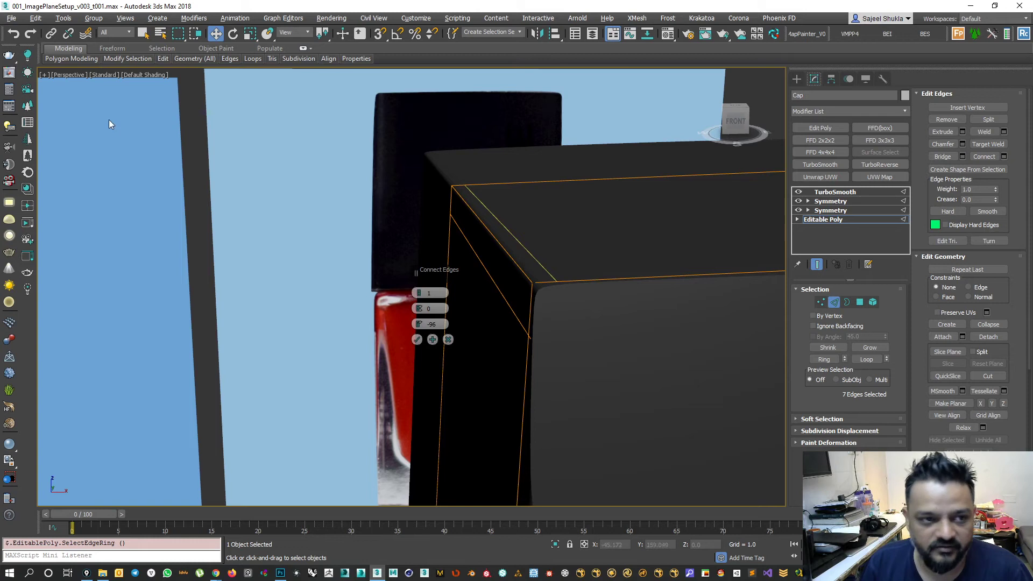
Turn on viewport clipping for the perspective view and widen both its near and far clipping limits.
{"action": "left_click", "coordinate": [44, 75]}
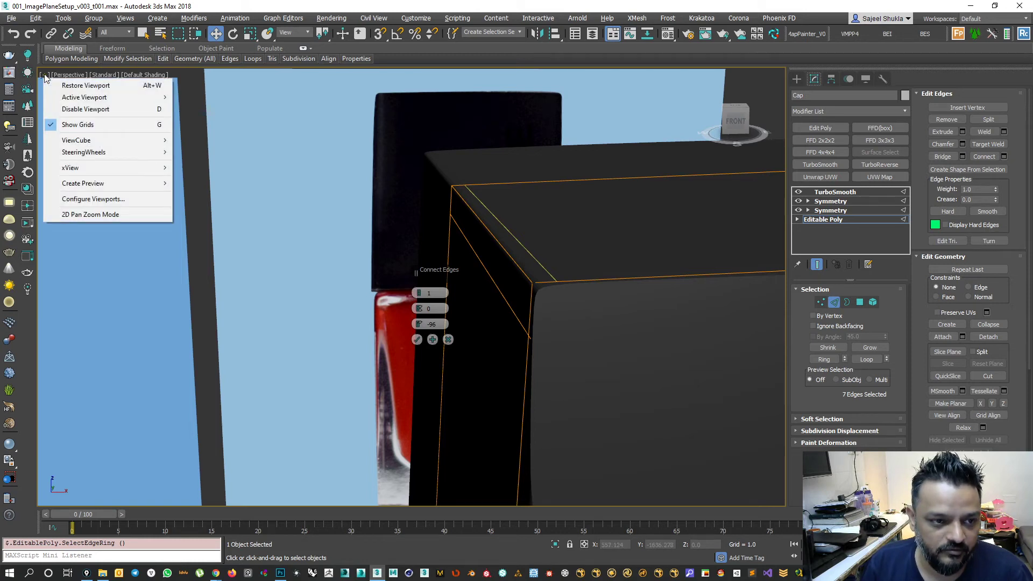
{"action": "left_click", "coordinate": [60, 77]}
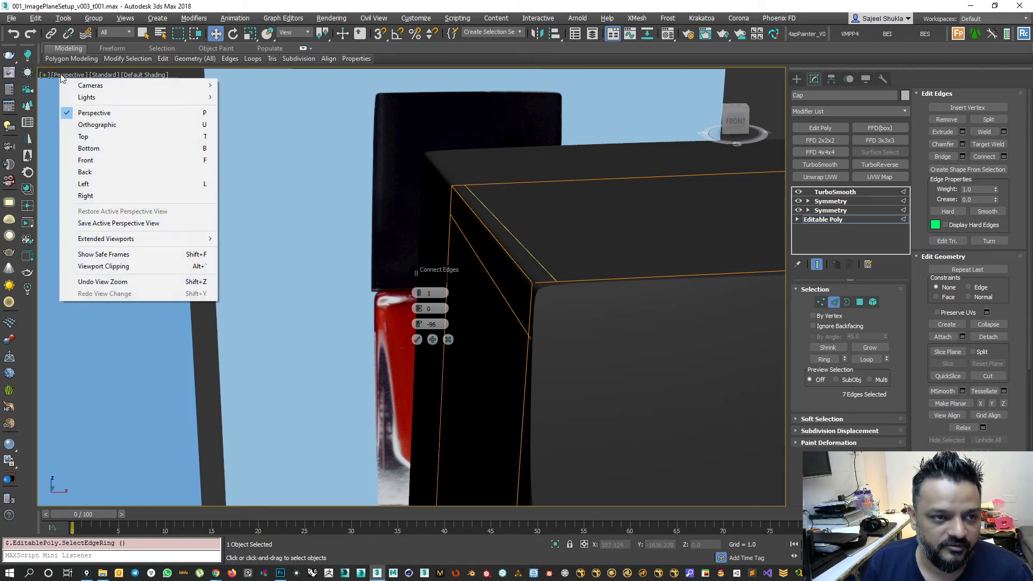
{"action": "left_click", "coordinate": [105, 267]}
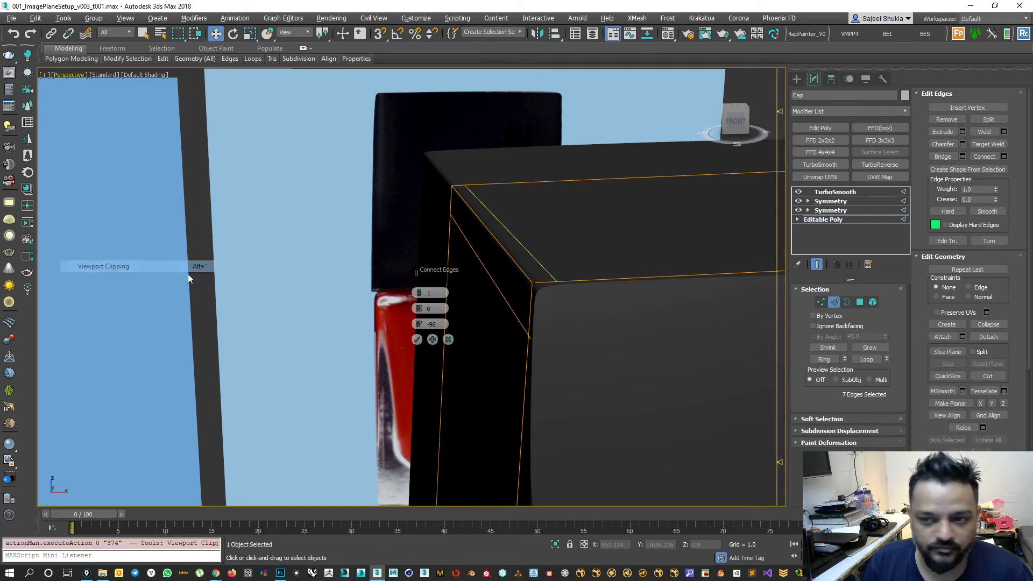
{"action": "left_click_drag", "start_coordinate": [783, 108], "coordinate": [786, 65]}
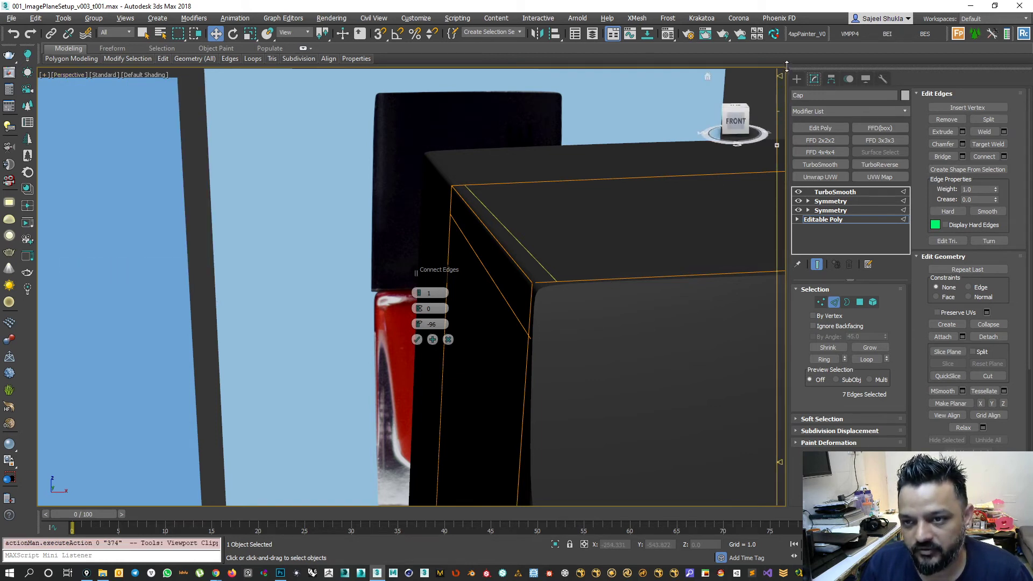
{"action": "left_click_drag", "start_coordinate": [780, 462], "coordinate": [780, 487]}
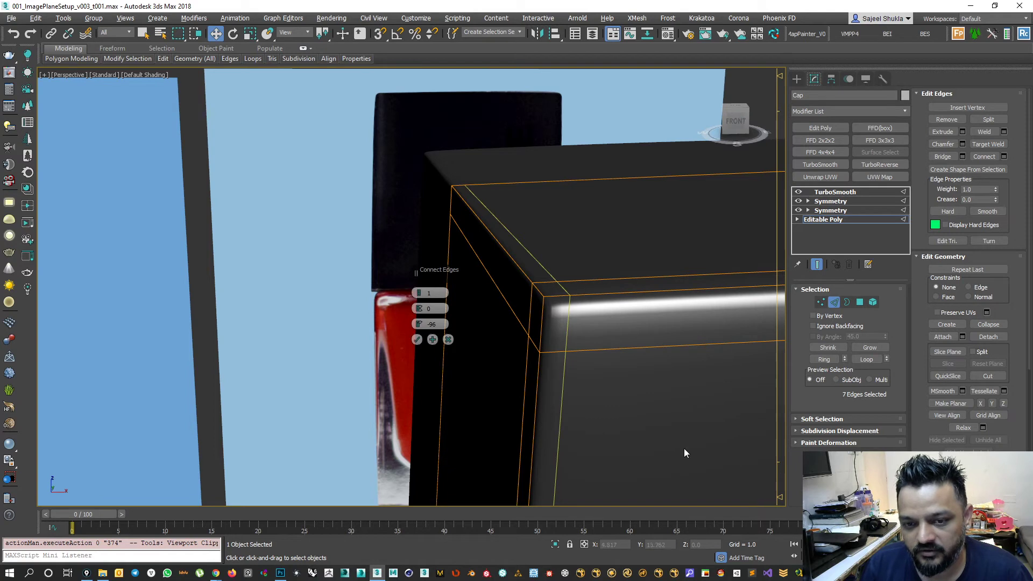
Examine the smoothed cap's top edges and corners from several sides while the edge connection is previewed.
{"action": "middle_click_drag", "start_coordinate": [585, 347], "coordinate": [557, 315]}
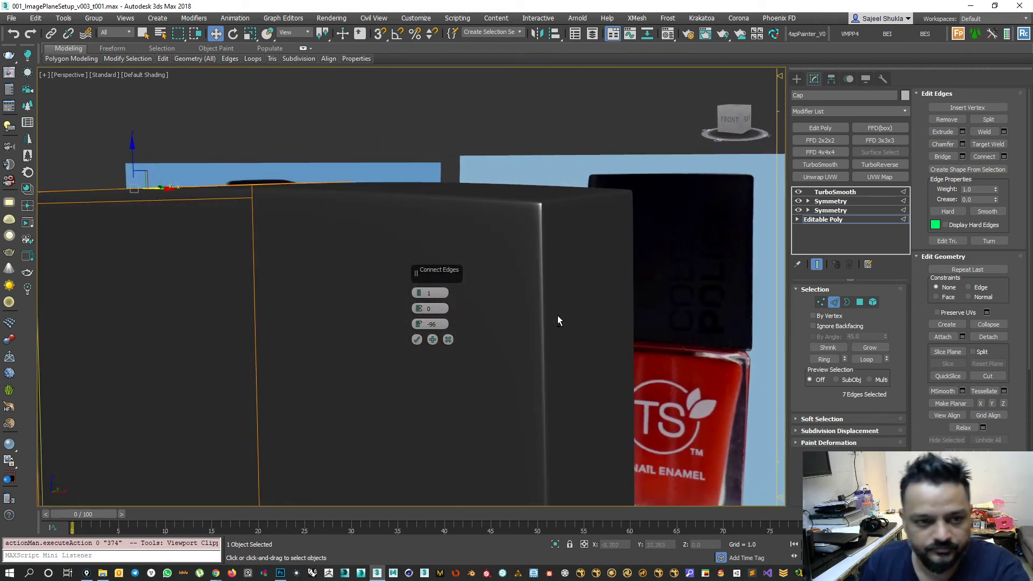
{"action": "middle_click_drag", "start_coordinate": [546, 251], "coordinate": [590, 211], "text": "alt"}
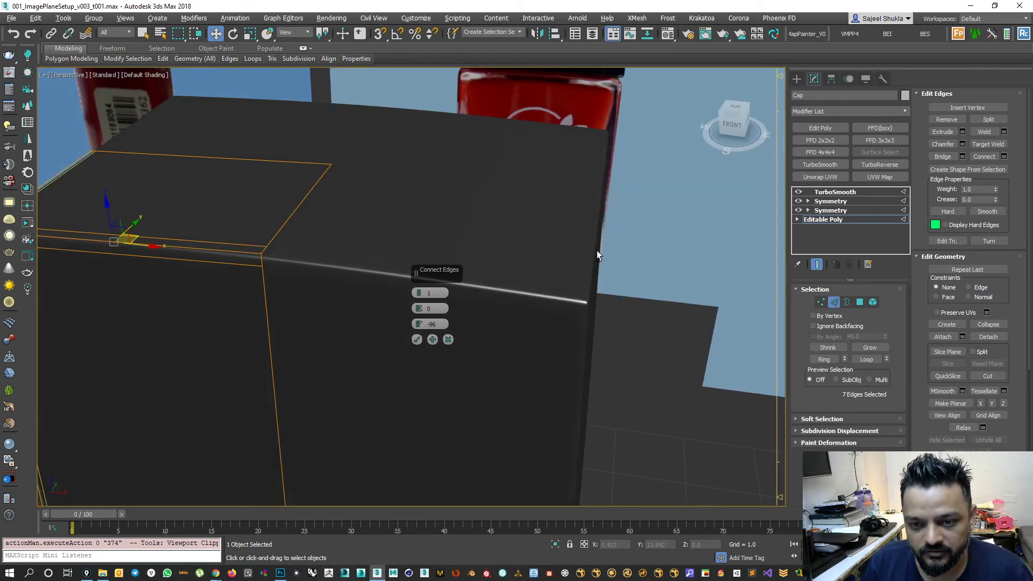
{"action": "middle_click_drag", "start_coordinate": [596, 253], "coordinate": [576, 274], "text": "alt"}
{"action": "middle_click_drag", "start_coordinate": [579, 237], "coordinate": [559, 219], "text": "alt"}
{"action": "middle_click_drag", "start_coordinate": [493, 255], "coordinate": [701, 284]}
{"action": "mouse_move", "coordinate": [542, 269]}
{"action": "middle_mouse_down", "text": "alt"}
{"action": "mouse_move", "coordinate": [566, 286]}
{"action": "mouse_move", "coordinate": [584, 281]}
{"action": "mouse_move", "coordinate": [535, 278]}
{"action": "middle_mouse_up", "text": "alt"}
{"action": "middle_click_drag", "start_coordinate": [597, 281], "coordinate": [427, 279]}
{"action": "middle_click_drag", "start_coordinate": [512, 277], "coordinate": [514, 334], "text": "alt"}
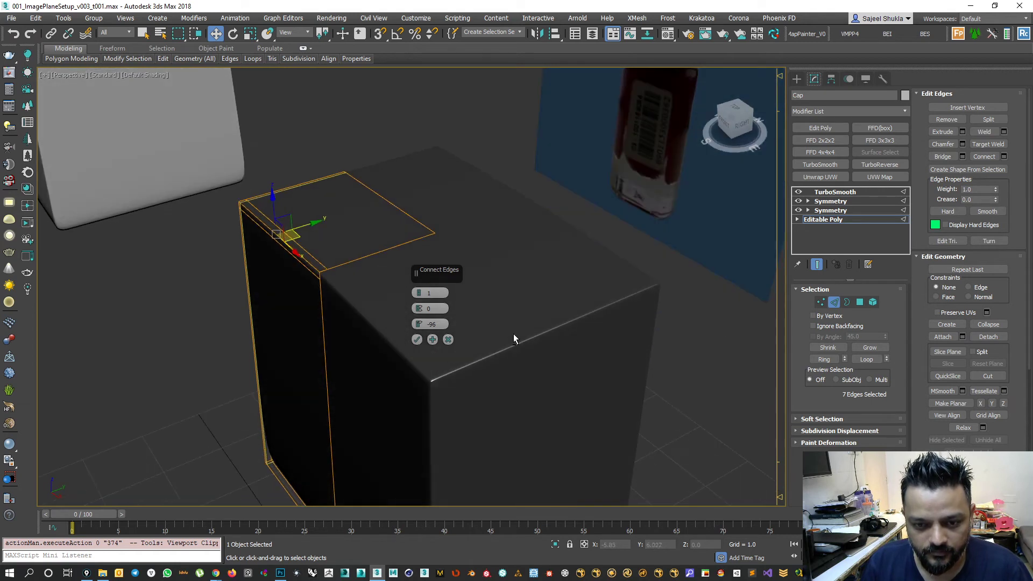
Set the edge connection's slide to -92 and apply it to the cap.
{"action": "left_click", "coordinate": [418, 327]}
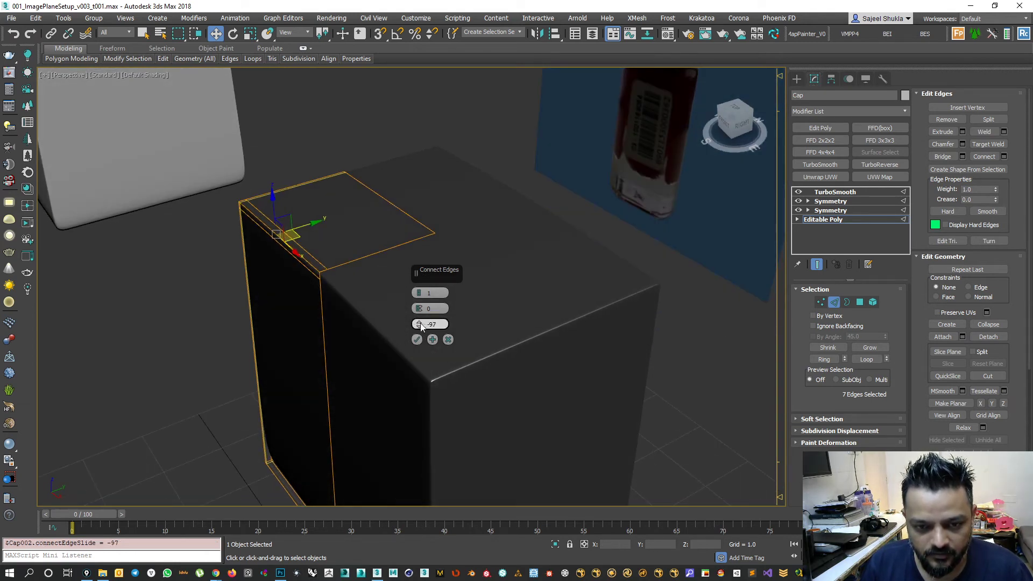
{"action": "left_click", "coordinate": [419, 321]}
{"action": "left_click", "coordinate": [420, 321]}
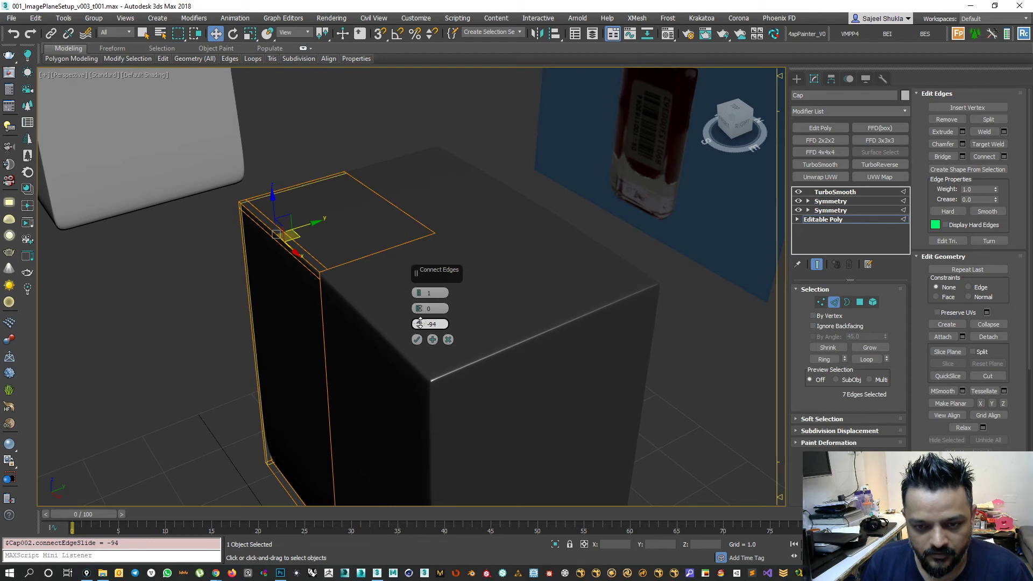
{"action": "left_click", "coordinate": [420, 321]}
{"action": "middle_click_drag", "start_coordinate": [547, 367], "coordinate": [576, 344], "text": "alt"}
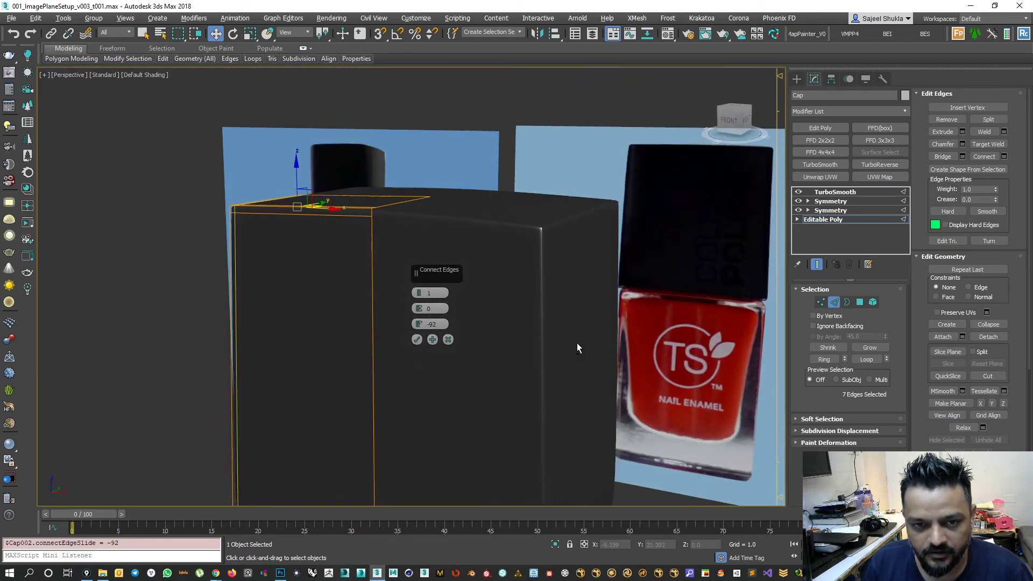
{"action": "left_click", "coordinate": [417, 339]}
In the front view, select the cap copy over the top-view reference image and make it see-through.
{"action": "scroll", "coordinate": [503, 316], "scroll_direction": "down", "scroll_amount": 5}
{"action": "middle_click_drag", "start_coordinate": [422, 318], "coordinate": [446, 366], "text": "alt"}
{"action": "scroll", "coordinate": [445, 376], "scroll_direction": "down", "scroll_amount": 2}
{"action": "scroll", "coordinate": [538, 323], "scroll_direction": "down", "scroll_amount": 5}
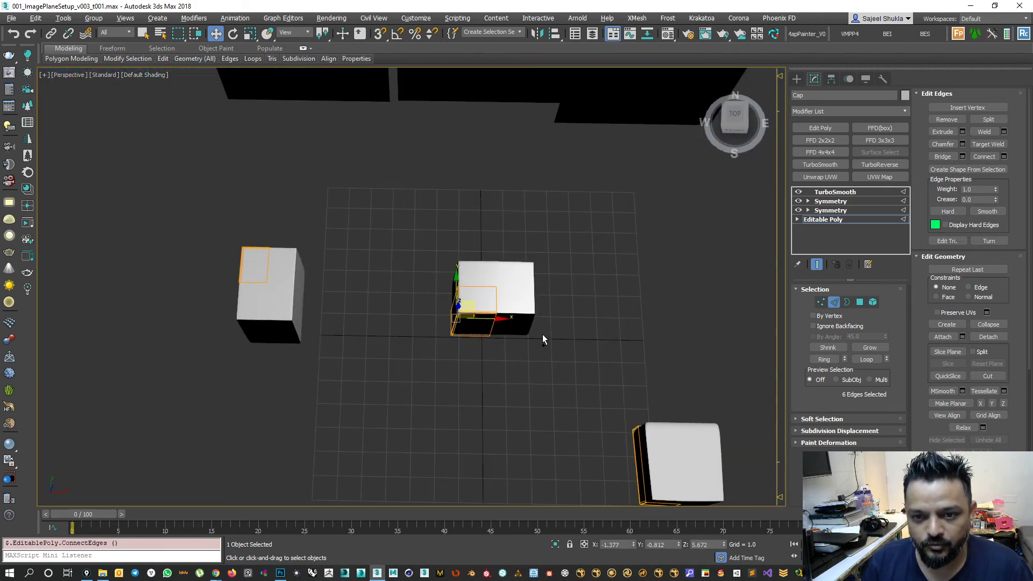
{"action": "key", "text": "alt+w"}
{"action": "middle_click", "coordinate": [269, 382]}
{"action": "key", "text": "alt+w"}
{"action": "scroll", "coordinate": [424, 364], "scroll_direction": "down", "scroll_amount": 6}
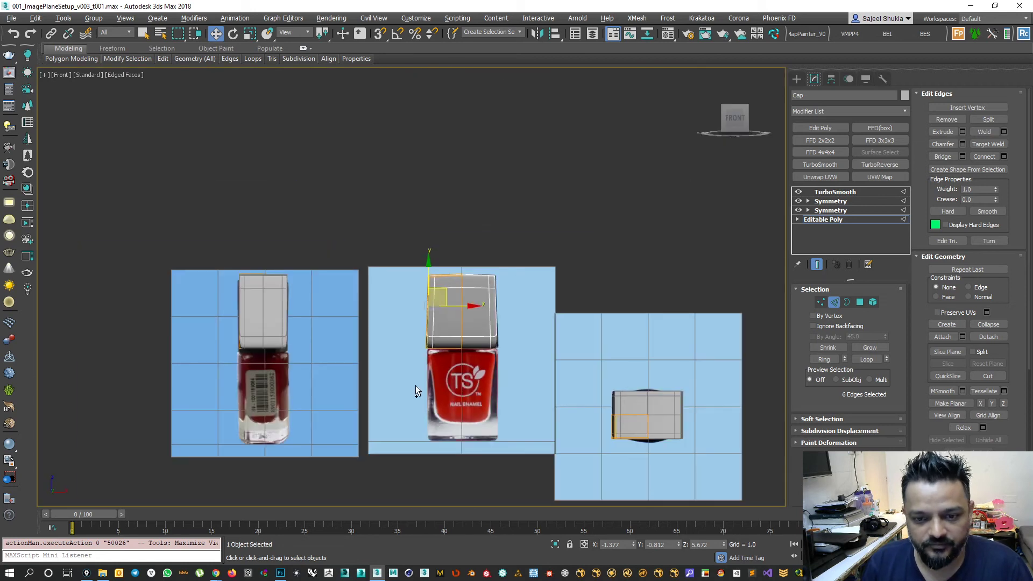
{"action": "middle_click_drag", "start_coordinate": [415, 385], "coordinate": [210, 320]}
{"action": "scroll", "coordinate": [446, 341], "scroll_direction": "up", "scroll_amount": 8}
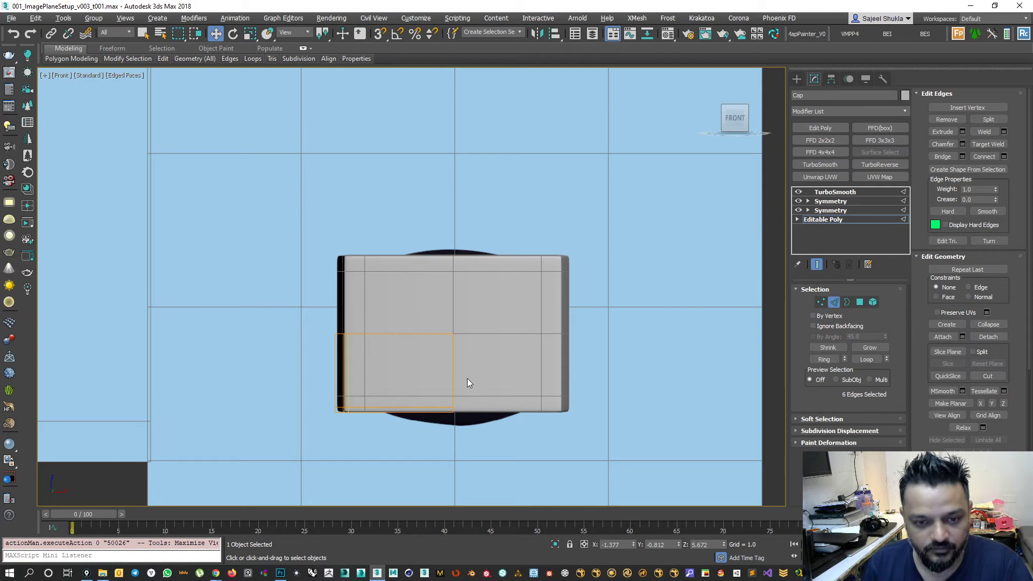
{"action": "key", "text": "alt+x"}
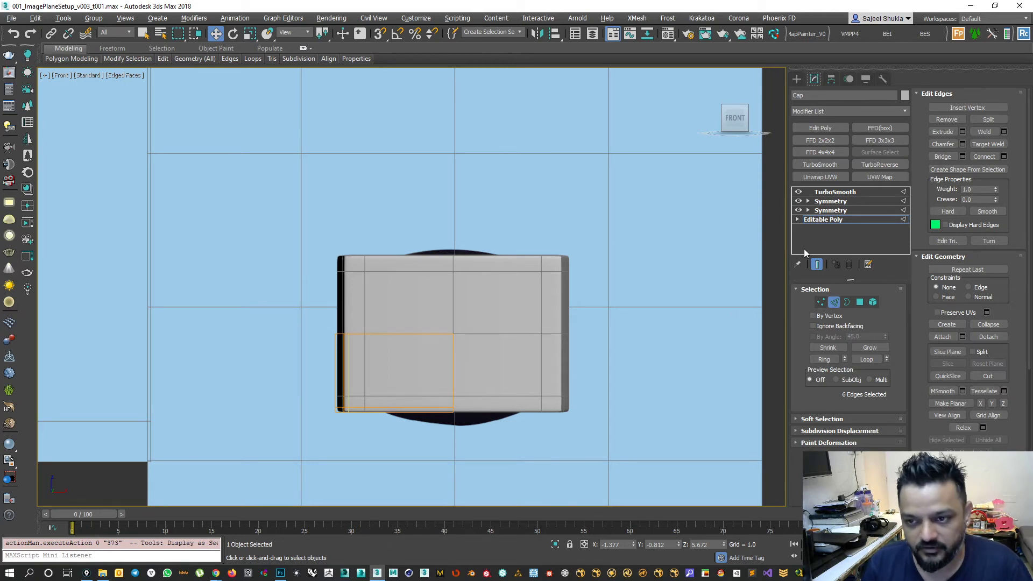
{"action": "left_click", "coordinate": [832, 307]}
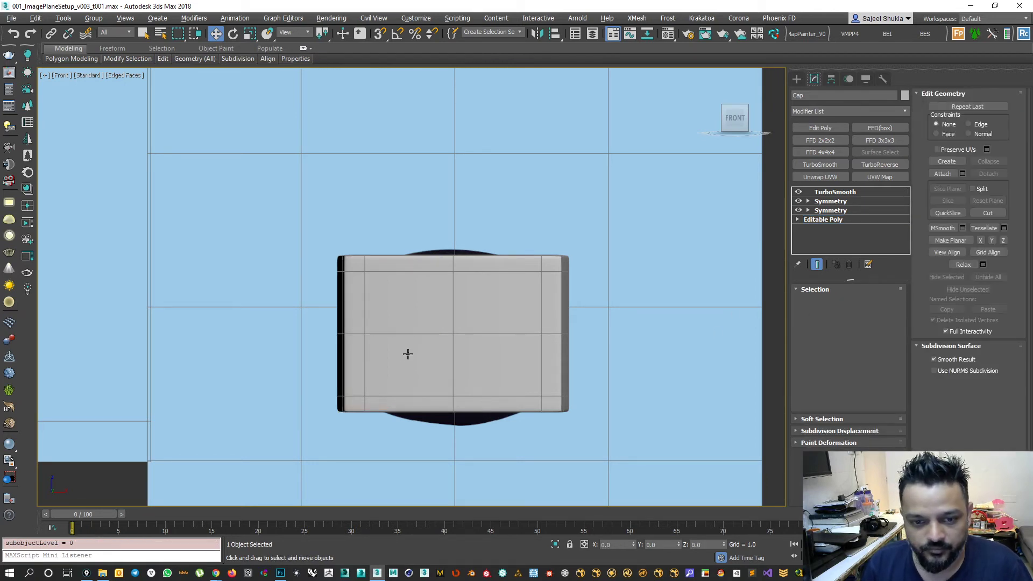
{"action": "left_click", "coordinate": [409, 352]}
{"action": "key", "text": "alt+x"}
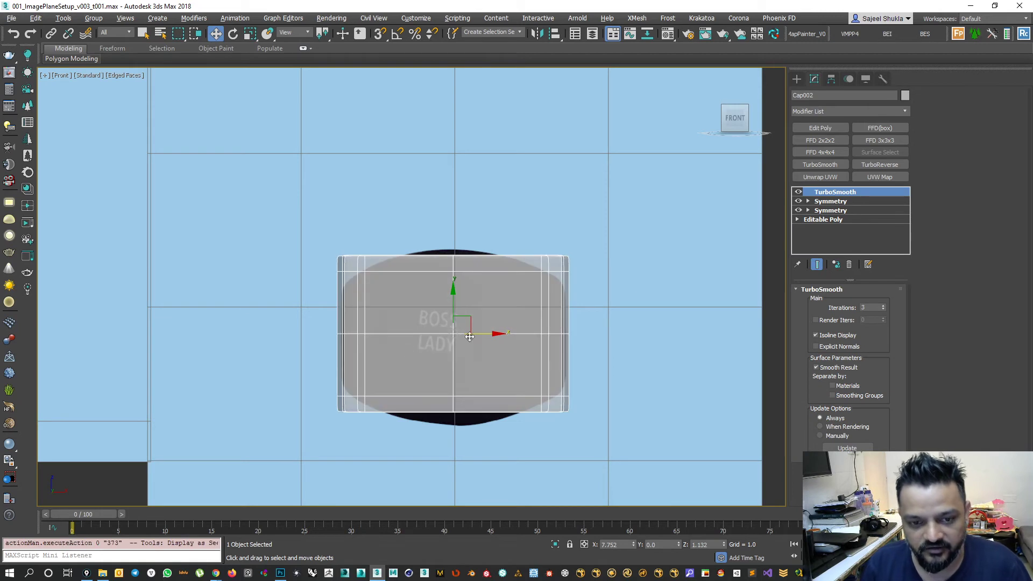
Move the base mesh's middle vertices on the cap's front side outward toward the reference's curved outline.
{"action": "left_click", "coordinate": [818, 220]}
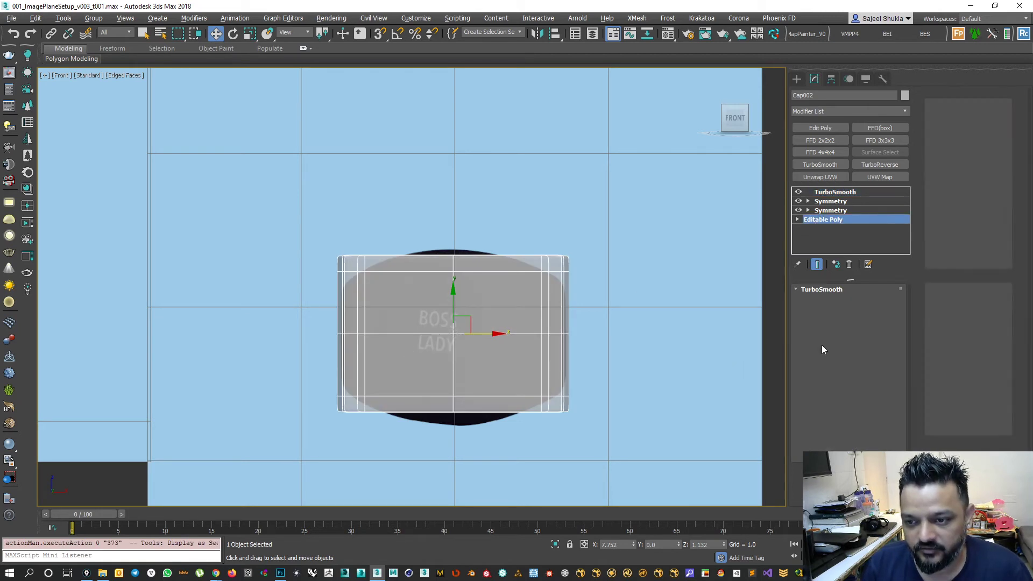
{"action": "left_click", "coordinate": [820, 303]}
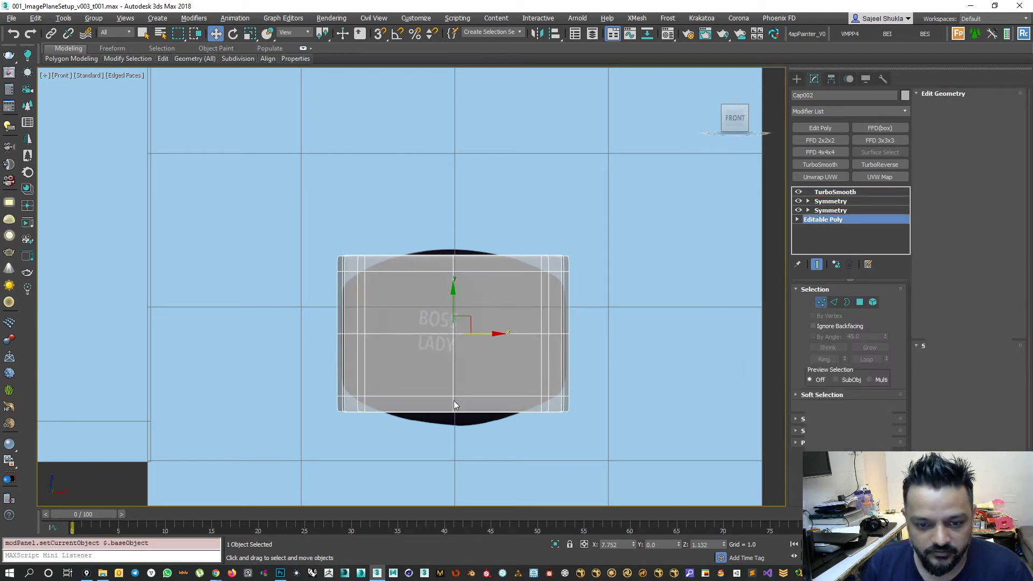
{"action": "scroll", "coordinate": [458, 367], "scroll_direction": "up", "scroll_amount": 1}
{"action": "left_click_drag", "start_coordinate": [449, 389], "coordinate": [464, 442]}
{"action": "left_click_drag", "start_coordinate": [450, 381], "coordinate": [451, 402]}
Move the corner vertices inward by about 0.31 in Y and the whole side column inward by about 0.06 in X to match the reference.
{"action": "left_click_drag", "start_coordinate": [283, 400], "coordinate": [329, 437]}
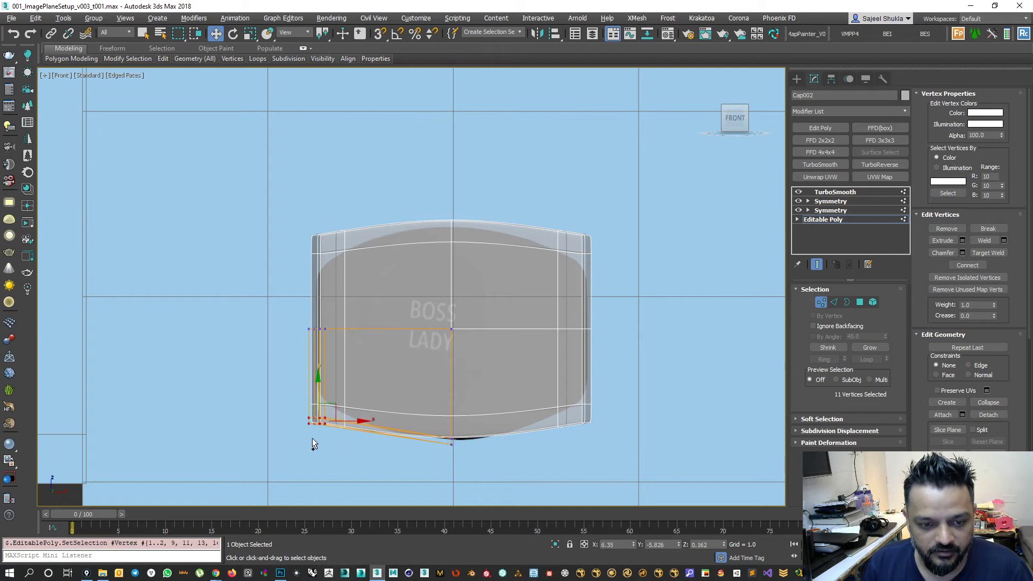
{"action": "scroll", "coordinate": [312, 431], "scroll_direction": "up", "scroll_amount": 2}
{"action": "left_click_drag", "start_coordinate": [327, 350], "coordinate": [333, 330]}
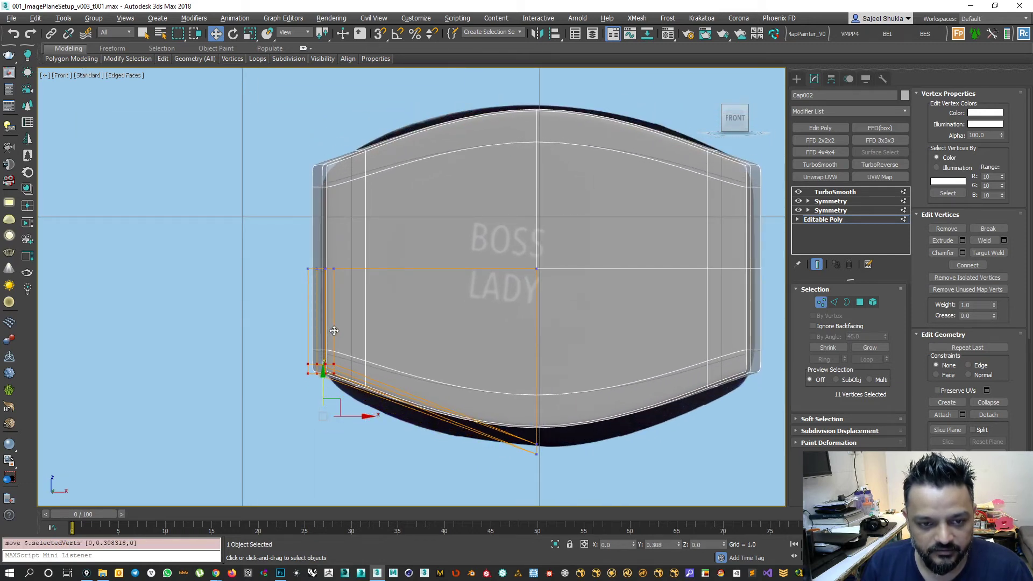
{"action": "left_click_drag", "start_coordinate": [334, 331], "coordinate": [333, 331]}
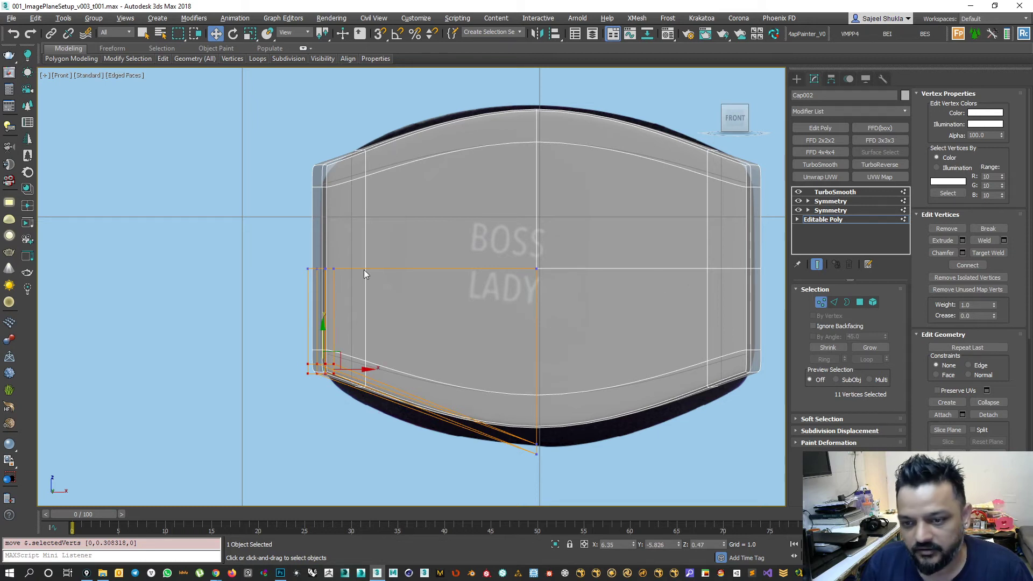
{"action": "left_click_drag", "start_coordinate": [259, 126], "coordinate": [359, 423]}
{"action": "left_click_drag", "start_coordinate": [366, 339], "coordinate": [374, 335]}
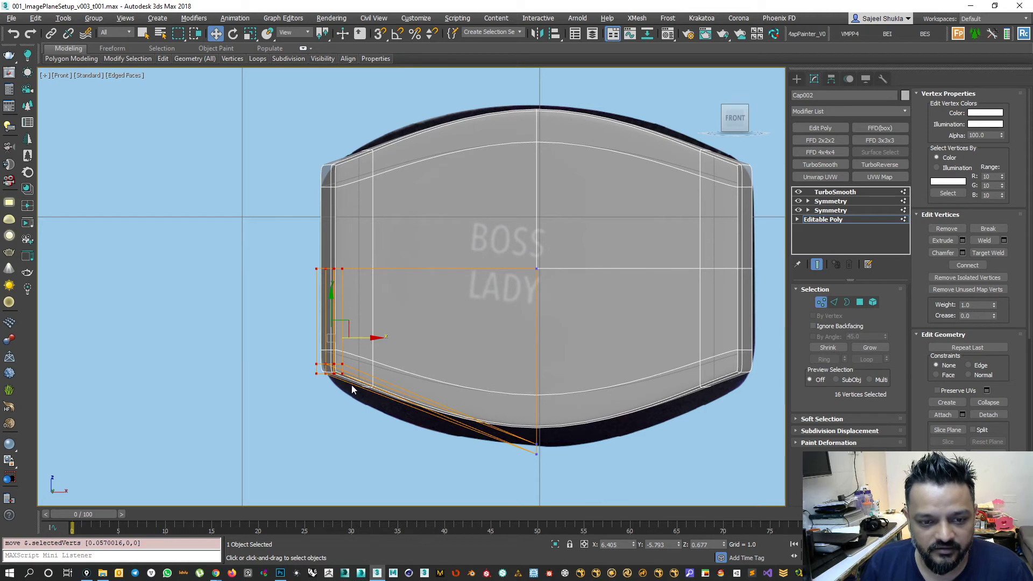
Connect the ring of edges between the cap's corner and centre with one segment, resetting the slide to 0.
{"action": "scroll", "coordinate": [339, 395], "scroll_direction": "up", "scroll_amount": 2}
{"action": "scroll", "coordinate": [504, 212], "scroll_direction": "down", "scroll_amount": 4}
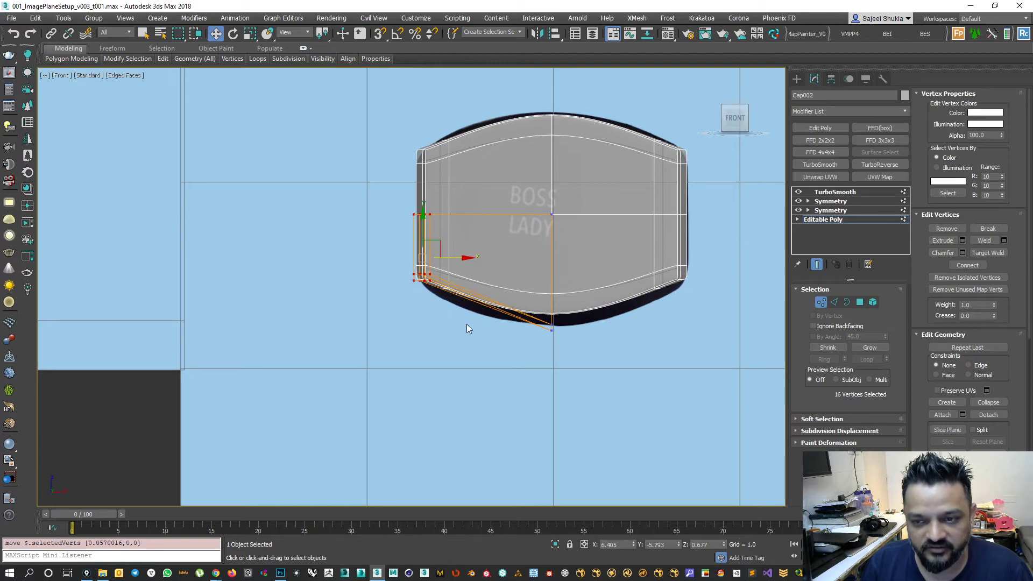
{"action": "left_click", "coordinate": [834, 302]}
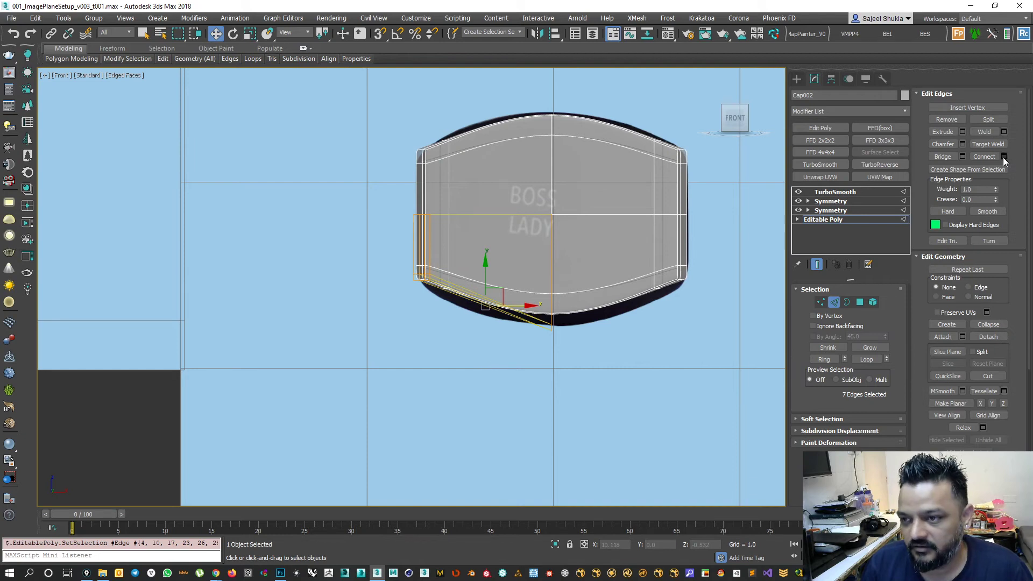
{"action": "left_click", "coordinate": [1004, 157]}
{"action": "right_click", "coordinate": [419, 324]}
{"action": "left_click", "coordinate": [417, 340]}
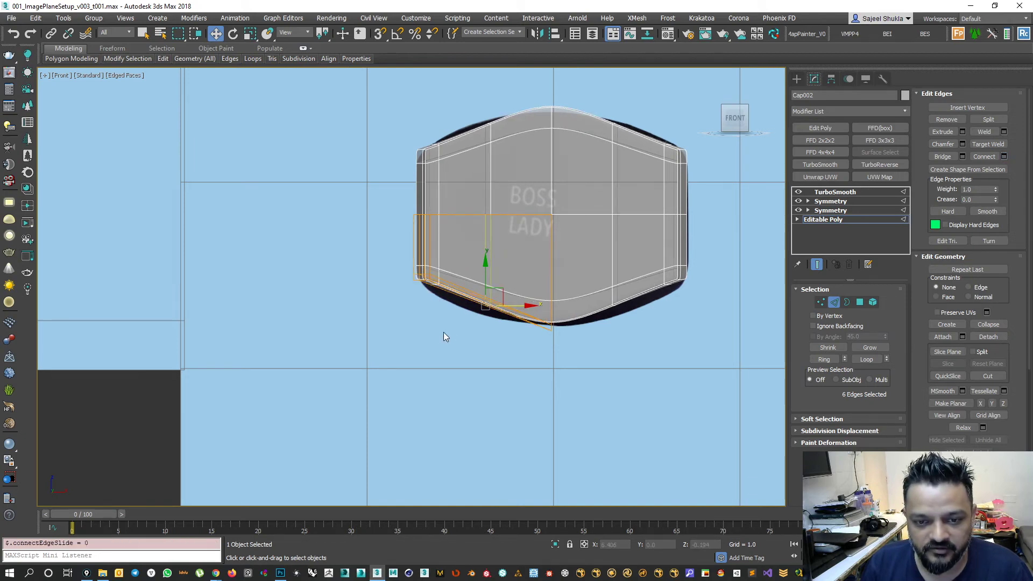
Move the new edge loop's front vertices outward by about 0.16 to follow the reference's curve.
{"action": "scroll", "coordinate": [488, 317], "scroll_direction": "up", "scroll_amount": 2}
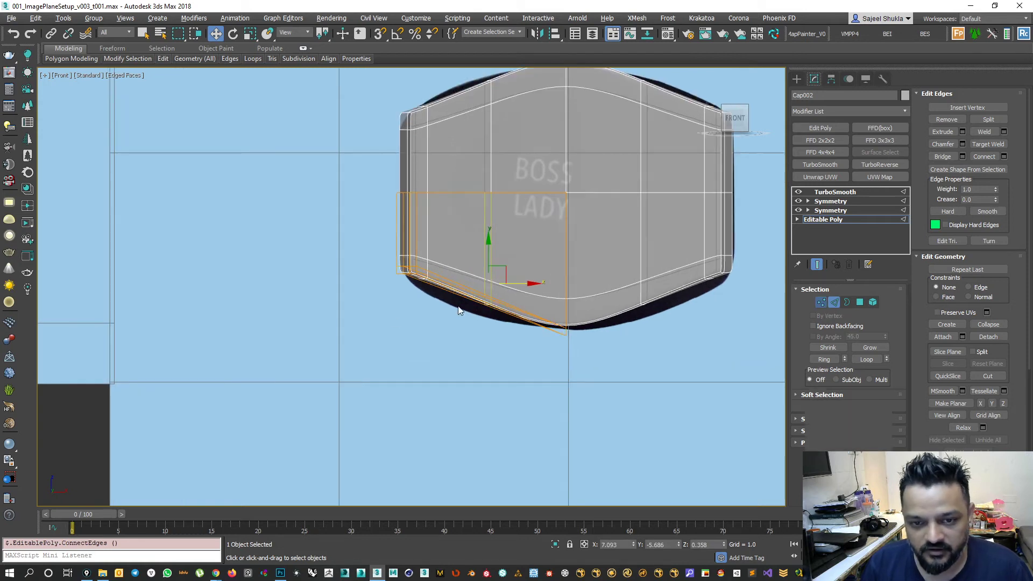
{"action": "key", "text": "1"}
{"action": "left_click_drag", "start_coordinate": [464, 278], "coordinate": [506, 335]}
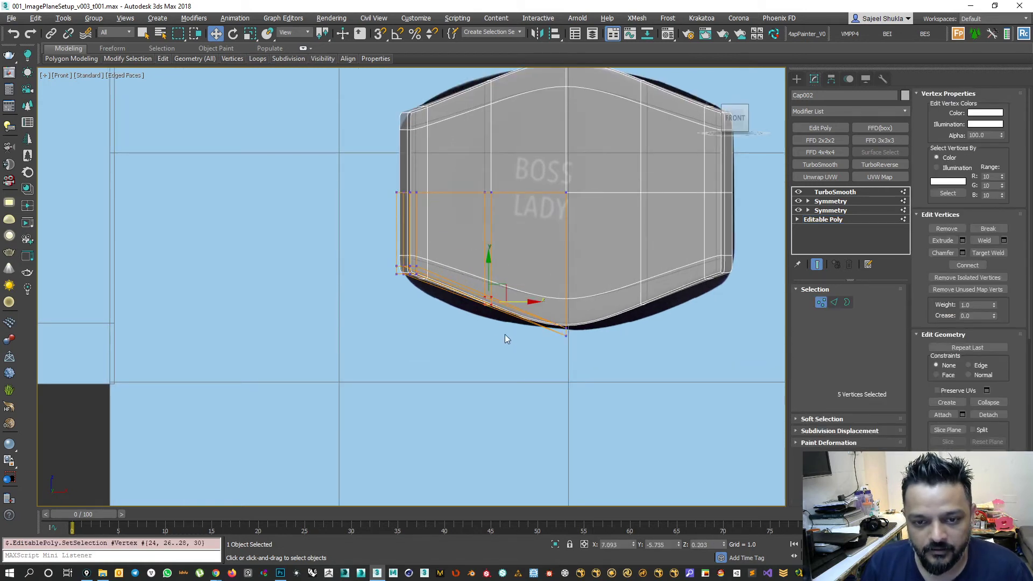
{"action": "left_click_drag", "start_coordinate": [478, 264], "coordinate": [389, 281]}
{"action": "scroll", "coordinate": [391, 279], "scroll_direction": "up", "scroll_amount": 3}
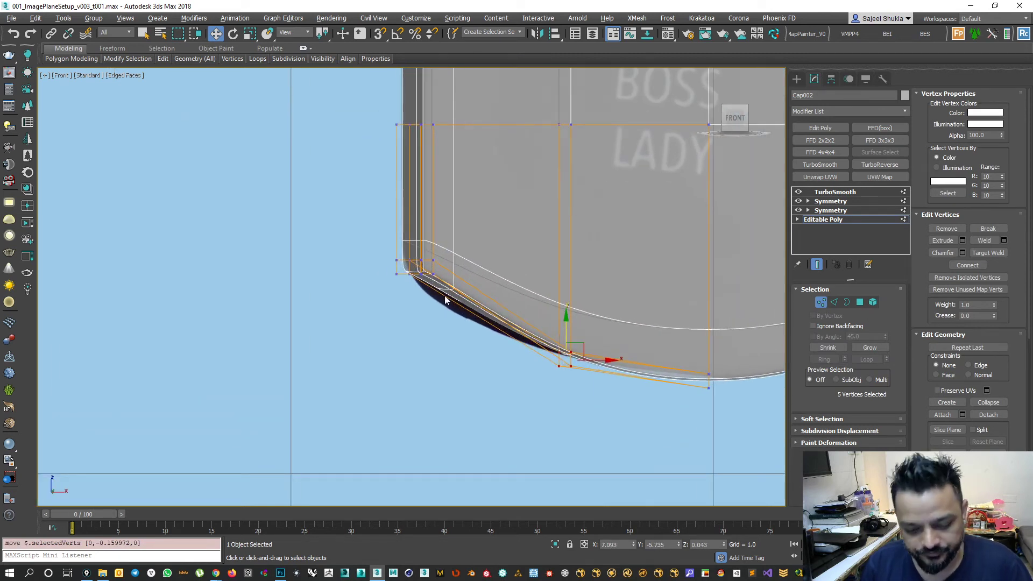
Examine the cap's front corner vertices and edge flow up close in the perspective view.
{"action": "key", "text": "alt+w"}
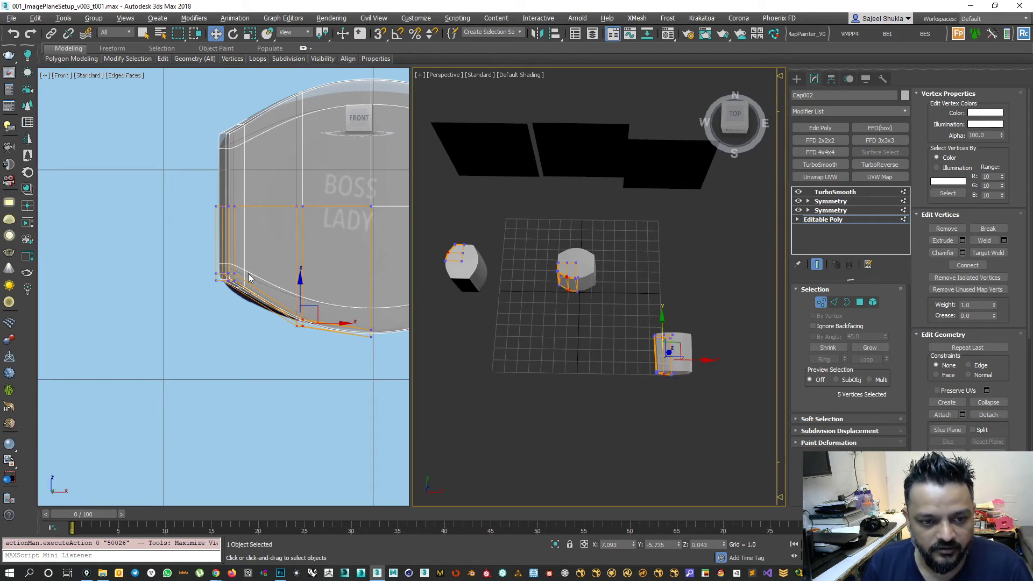
{"action": "right_click", "coordinate": [600, 313]}
{"action": "key", "text": "Escape"}
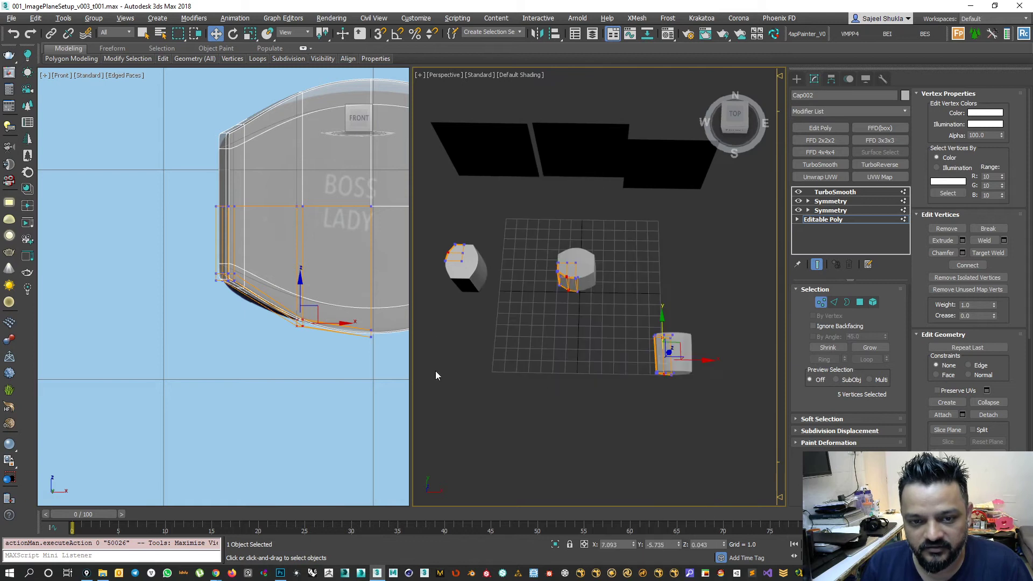
{"action": "key", "text": "alt+w"}
{"action": "key", "text": "z"}
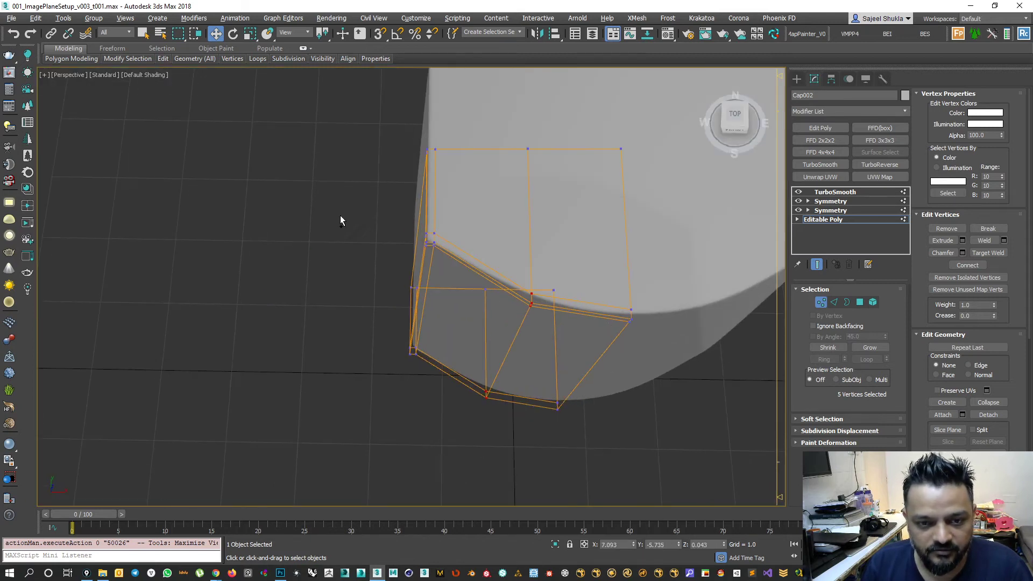
{"action": "middle_click_drag", "start_coordinate": [437, 252], "coordinate": [440, 253], "text": "alt"}
{"action": "scroll", "coordinate": [378, 306], "scroll_direction": "up", "scroll_amount": 4}
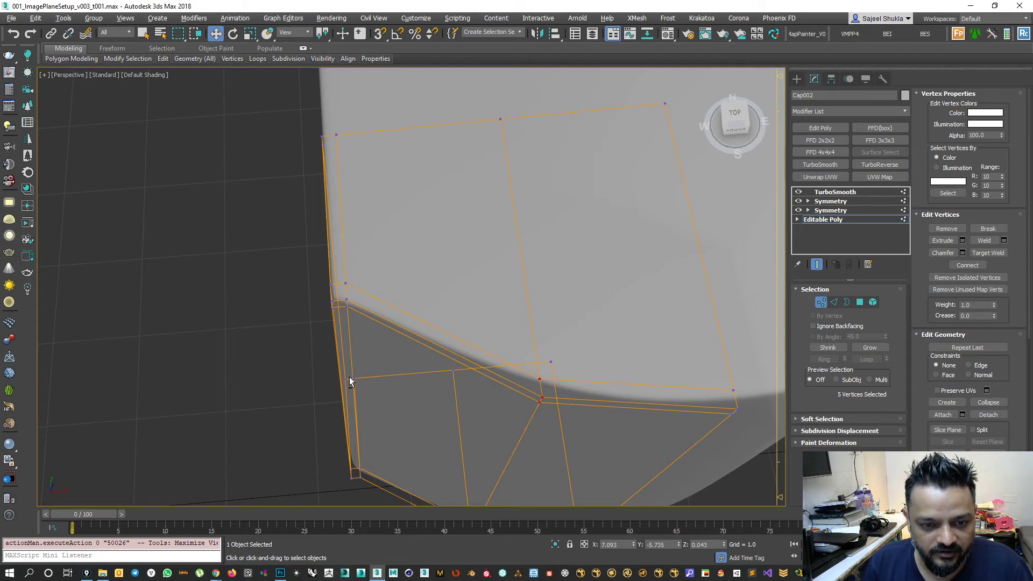
{"action": "scroll", "coordinate": [349, 377], "scroll_direction": "down", "scroll_amount": 5}
{"action": "middle_click_drag", "start_coordinate": [268, 470], "coordinate": [364, 397], "text": "alt"}
{"action": "scroll", "coordinate": [370, 393], "scroll_direction": "up", "scroll_amount": 5}
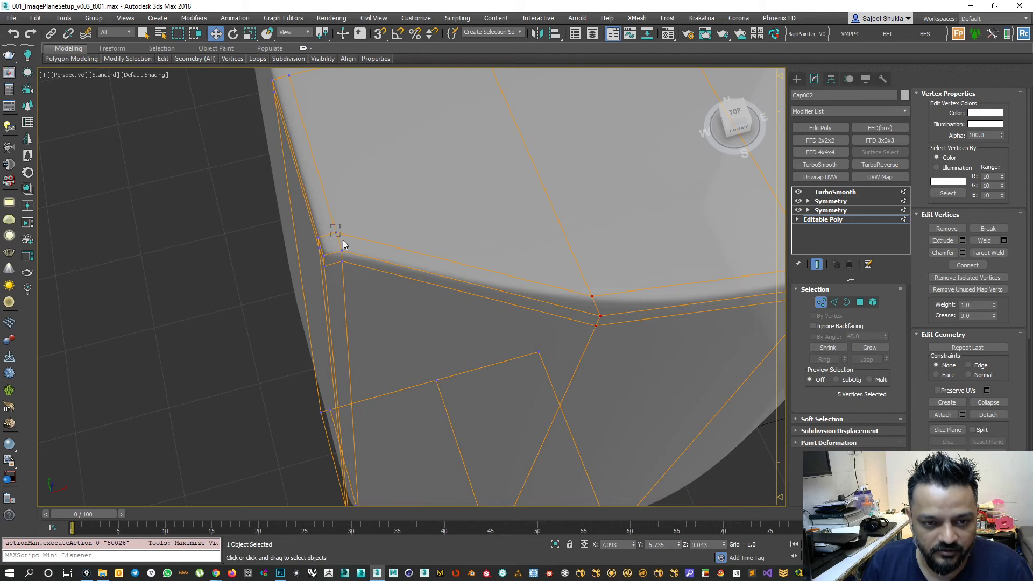
{"action": "left_click_drag", "start_coordinate": [352, 273], "coordinate": [352, 276]}
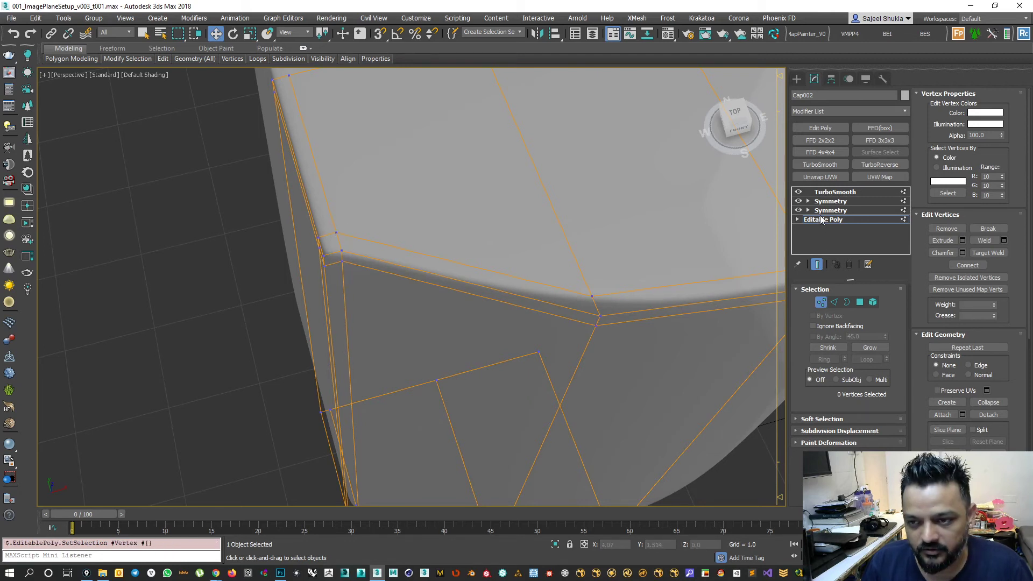
{"action": "scroll", "coordinate": [576, 313], "scroll_direction": "down", "scroll_amount": 5}
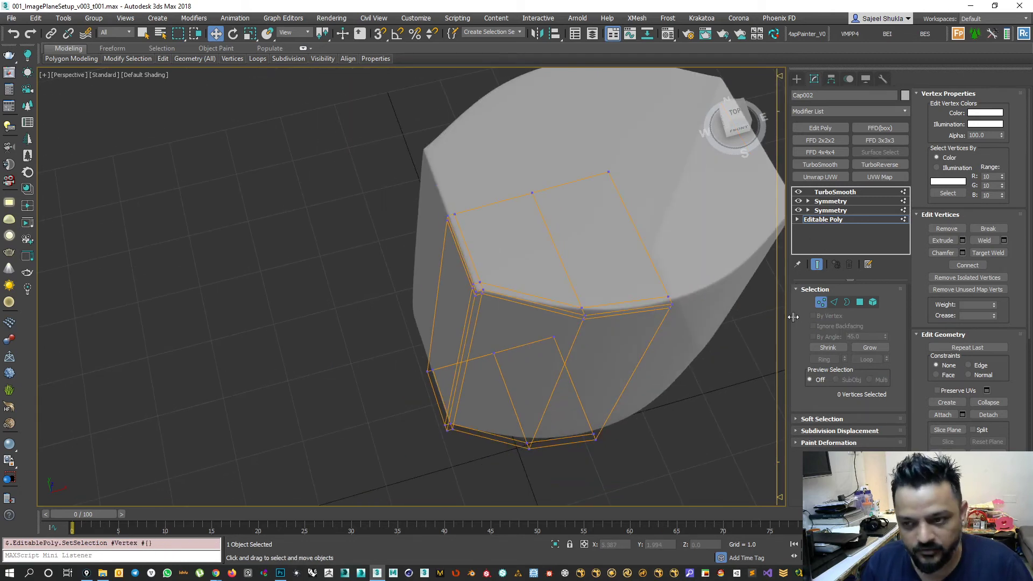
Select the cap at the grid's centre and open its base Editable Poly for vertex editing.
{"action": "key", "text": "1"}
{"action": "scroll", "coordinate": [599, 353], "scroll_direction": "down", "scroll_amount": 6}
{"action": "scroll", "coordinate": [560, 376], "scroll_direction": "up", "scroll_amount": 2}
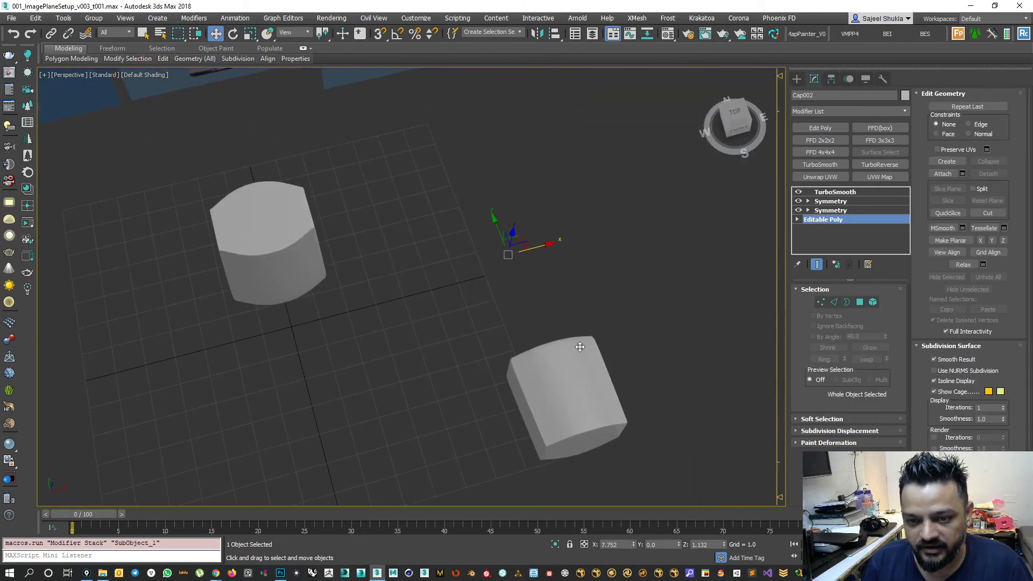
{"action": "middle_click_drag", "start_coordinate": [261, 275], "coordinate": [289, 275]}
{"action": "scroll", "coordinate": [290, 274], "scroll_direction": "up", "scroll_amount": 4}
{"action": "left_click", "coordinate": [434, 183]}
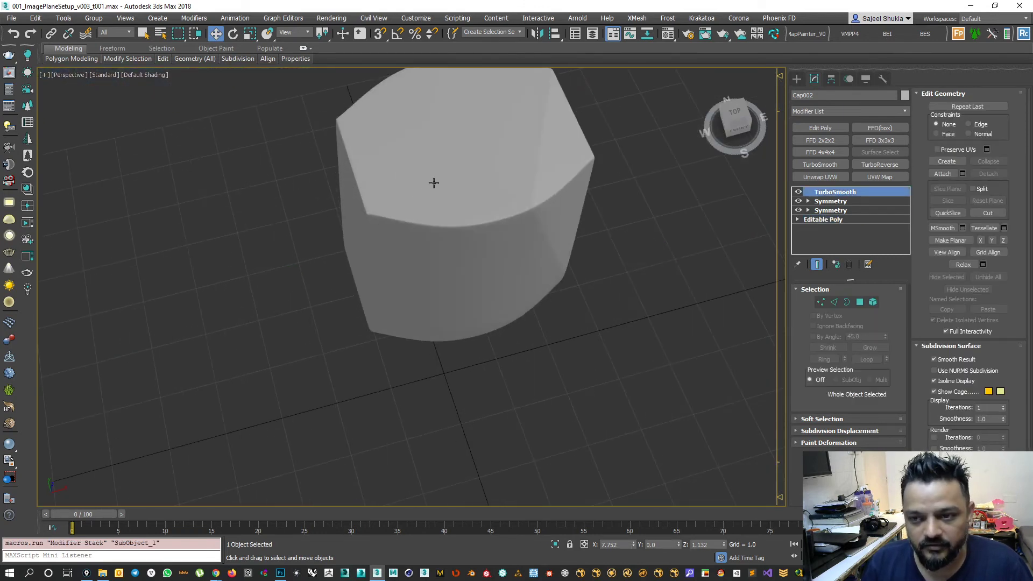
{"action": "left_click", "coordinate": [810, 221]}
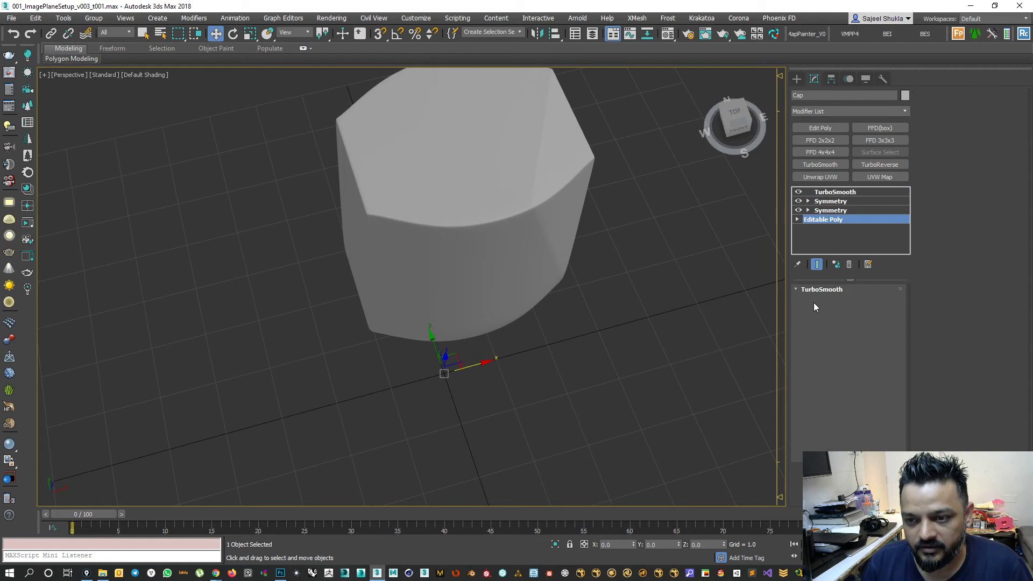
{"action": "left_click", "coordinate": [820, 303]}
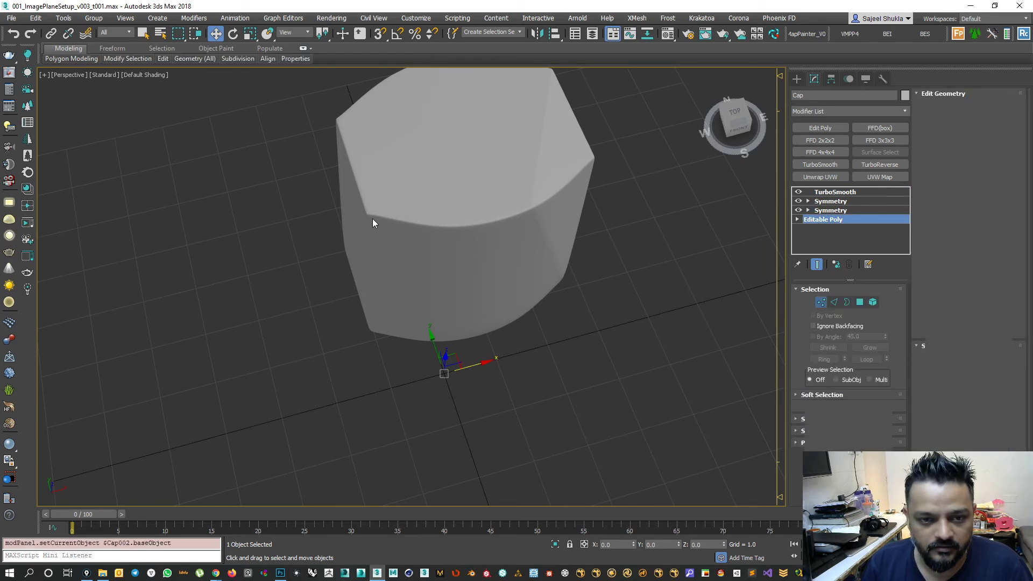
Move the five upper and lower vertices at the cap's front corner outward by about 0.1 in Y.
{"action": "scroll", "coordinate": [377, 216], "scroll_direction": "up", "scroll_amount": 10}
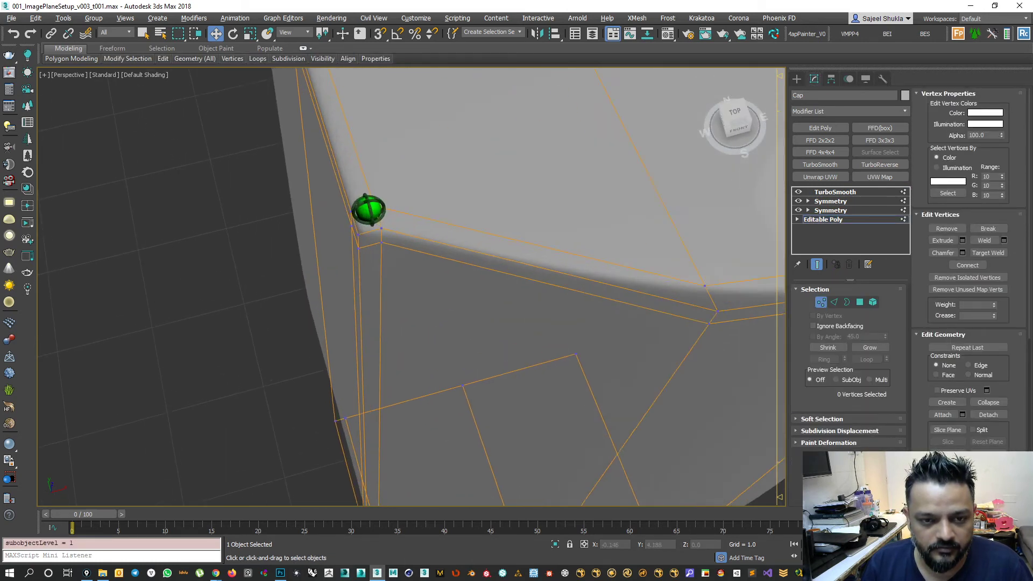
{"action": "left_click", "coordinate": [374, 205]}
{"action": "left_click", "coordinate": [382, 230], "text": "ctrl"}
{"action": "left_click", "coordinate": [382, 244], "text": "ctrl"}
{"action": "scroll", "coordinate": [428, 283], "scroll_direction": "down", "scroll_amount": 2}
{"action": "scroll", "coordinate": [427, 283], "scroll_direction": "down", "scroll_amount": 4}
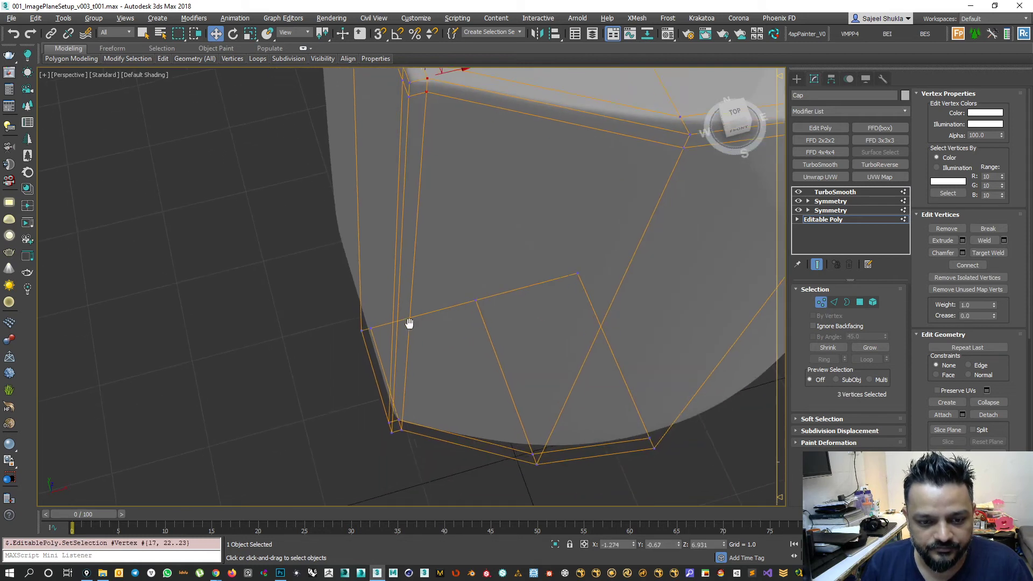
{"action": "scroll", "coordinate": [397, 408], "scroll_direction": "up", "scroll_amount": 4}
{"action": "left_click_drag", "start_coordinate": [413, 431], "coordinate": [419, 432], "text": "ctrl"}
{"action": "scroll", "coordinate": [424, 432], "scroll_direction": "up", "scroll_amount": 6}
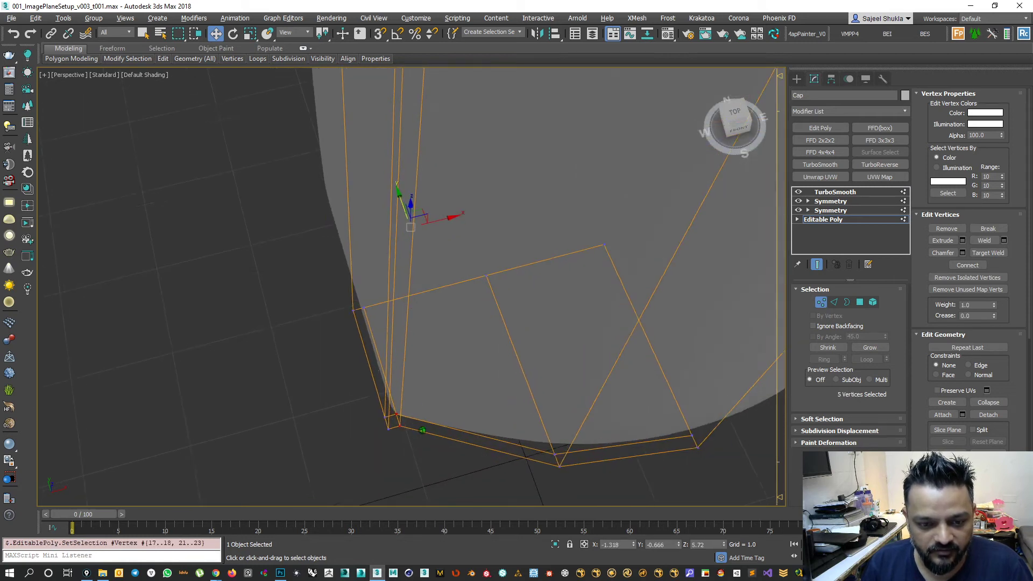
{"action": "scroll", "coordinate": [425, 433], "scroll_direction": "down", "scroll_amount": 7}
{"action": "middle_click_drag", "start_coordinate": [434, 347], "coordinate": [425, 387], "text": "alt"}
{"action": "key", "text": "alt+w"}
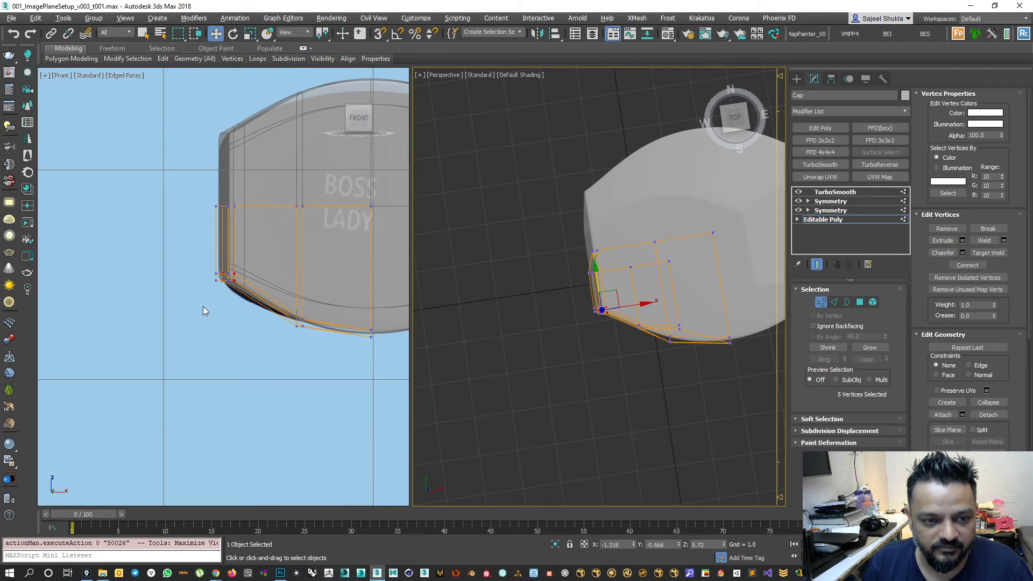
{"action": "scroll", "coordinate": [243, 292], "scroll_direction": "up", "scroll_amount": 1}
{"action": "scroll", "coordinate": [244, 293], "scroll_direction": "up", "scroll_amount": 2}
{"action": "scroll", "coordinate": [570, 301], "scroll_direction": "up", "scroll_amount": 4}
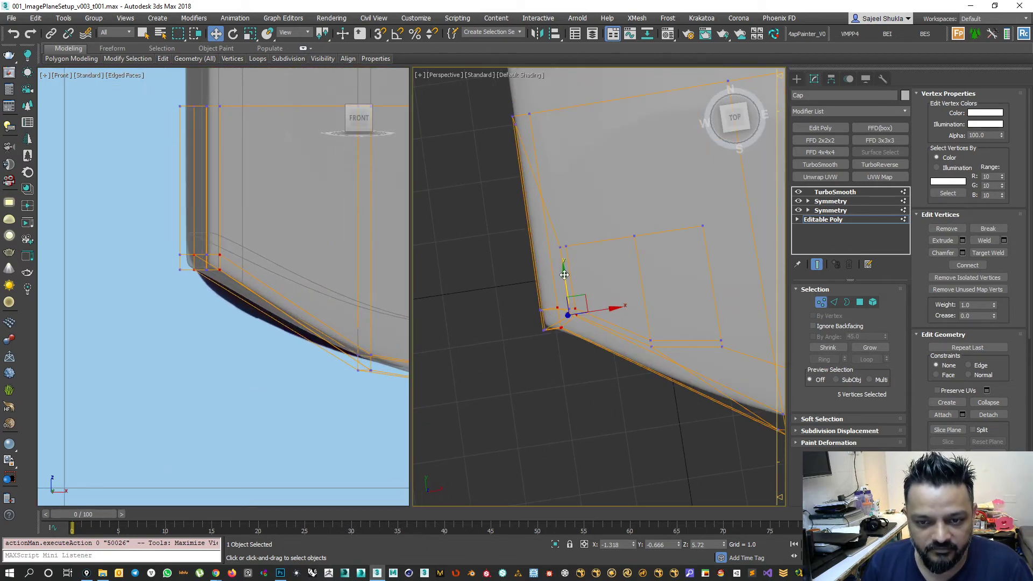
{"action": "scroll", "coordinate": [576, 302], "scroll_direction": "down", "scroll_amount": 5}
{"action": "middle_click_drag", "start_coordinate": [576, 323], "coordinate": [547, 286], "text": "alt"}
{"action": "scroll", "coordinate": [552, 272], "scroll_direction": "up", "scroll_amount": 5}
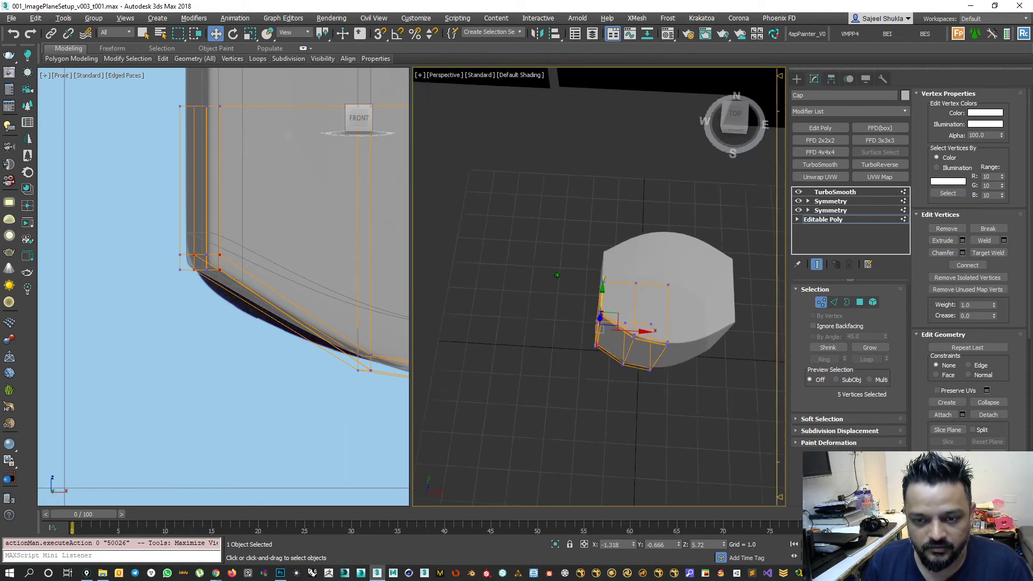
{"action": "left_click_drag", "start_coordinate": [658, 356], "coordinate": [652, 368]}
Move the single inner vertex on the cap's top face at that corner inward by about 0.02 in Y.
{"action": "scroll", "coordinate": [295, 344], "scroll_direction": "down", "scroll_amount": 4}
{"action": "scroll", "coordinate": [300, 358], "scroll_direction": "up", "scroll_amount": 4}
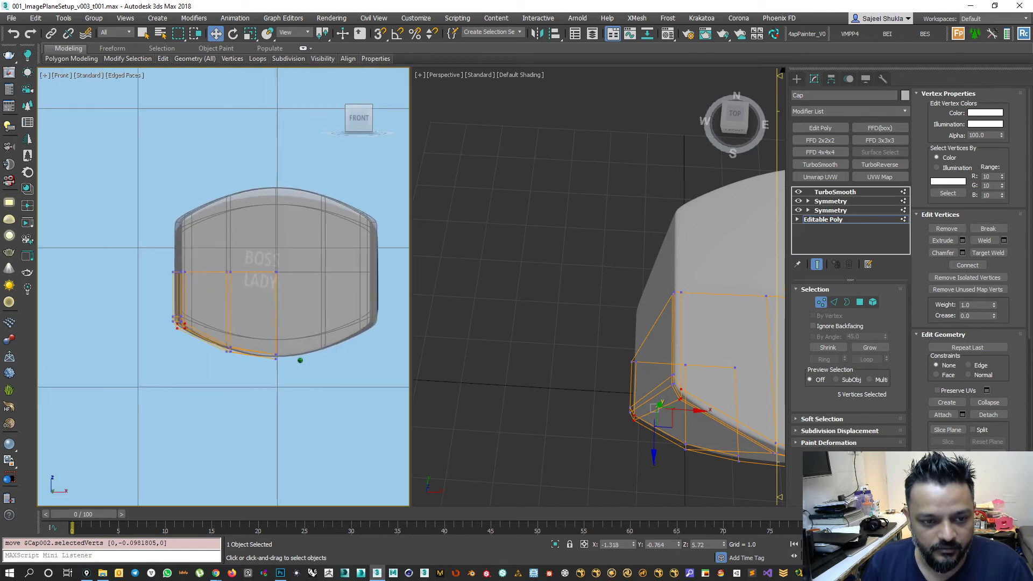
{"action": "scroll", "coordinate": [135, 306], "scroll_direction": "up", "scroll_amount": 7}
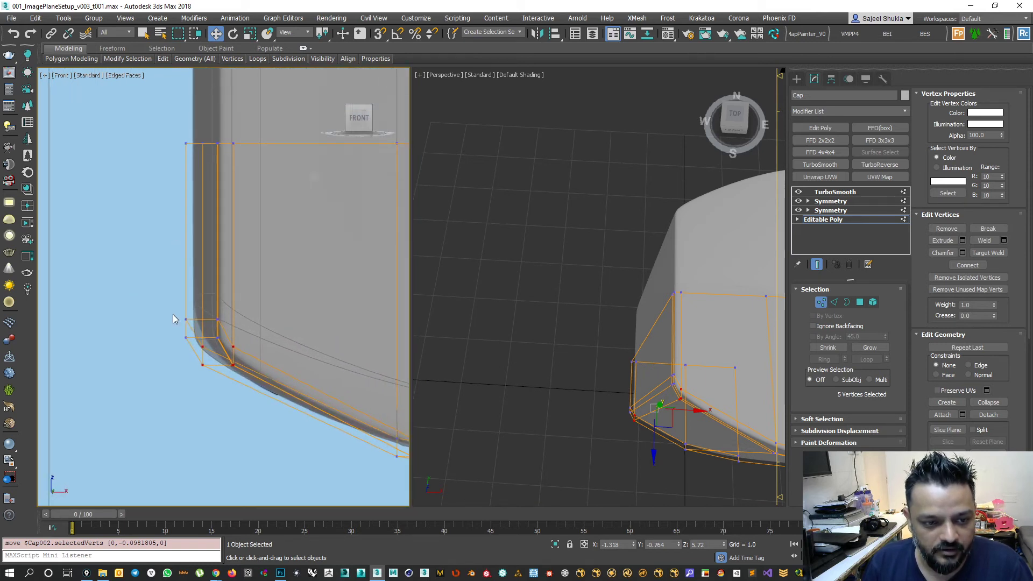
{"action": "middle_click_drag", "start_coordinate": [606, 442], "coordinate": [657, 306], "text": "alt"}
{"action": "left_click", "coordinate": [666, 320]}
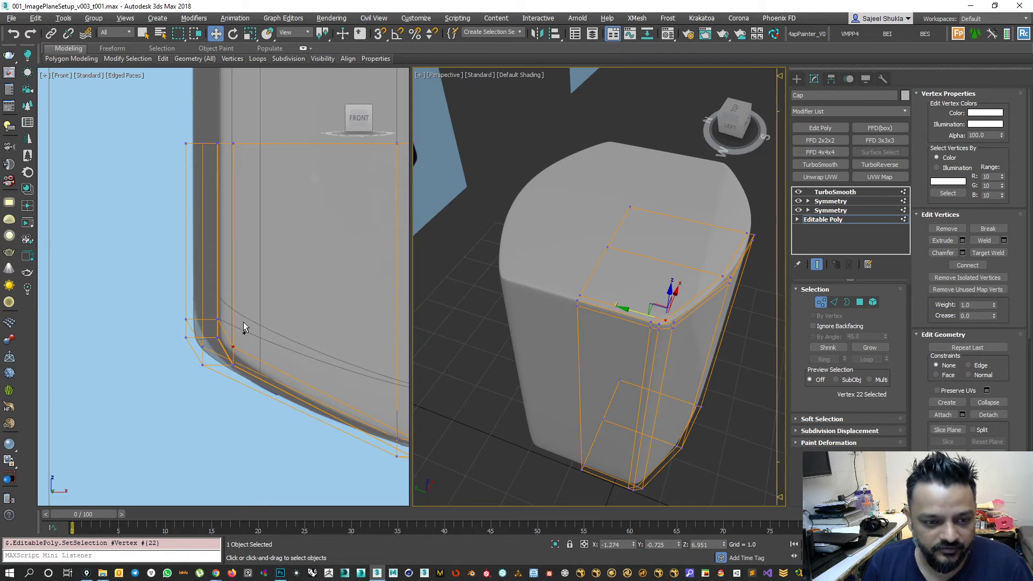
{"action": "scroll", "coordinate": [240, 331], "scroll_direction": "up", "scroll_amount": 2}
{"action": "key", "text": "w"}
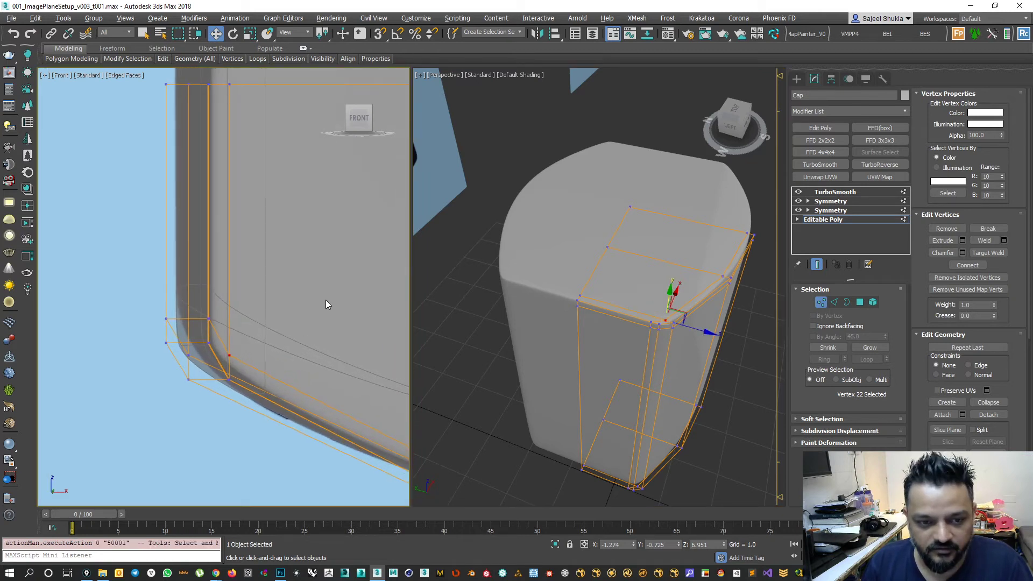
{"action": "left_click", "coordinate": [705, 330]}
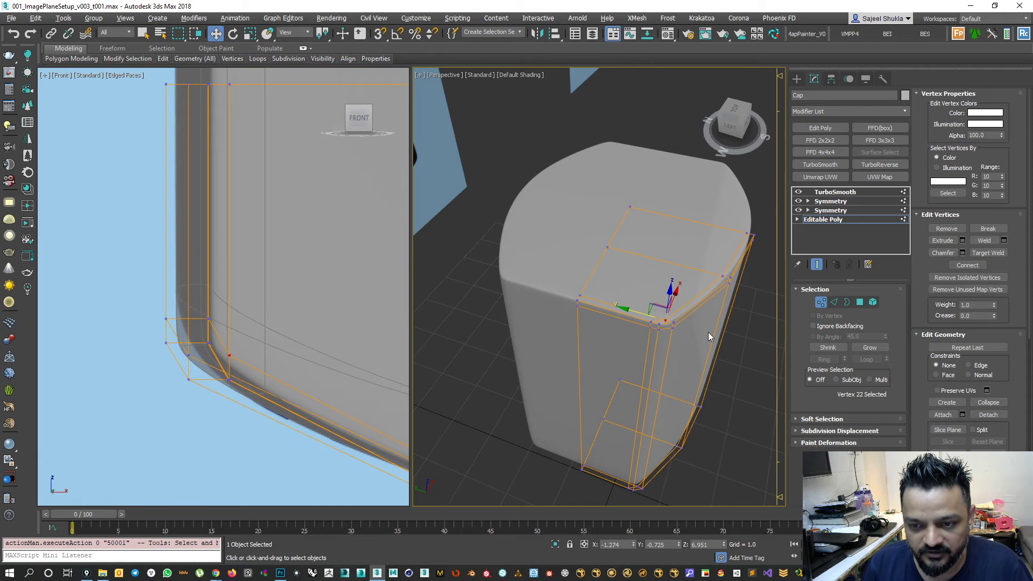
{"action": "left_click_drag", "start_coordinate": [624, 309], "coordinate": [622, 307]}
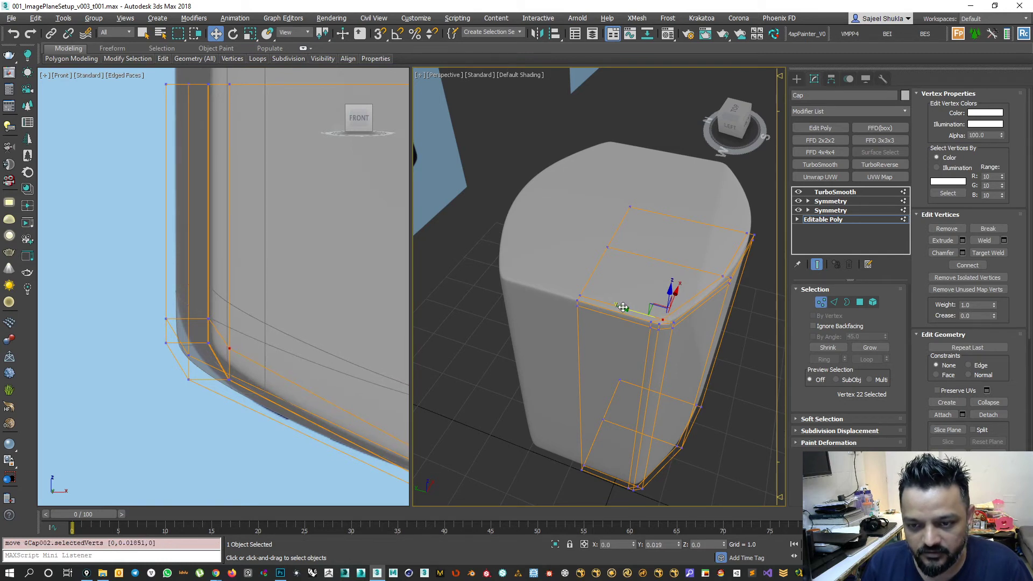
Move the six vertices at the cap's bottom side corner outward by about 0.07 in X to match the front bottle reference.
{"action": "scroll", "coordinate": [624, 310], "scroll_direction": "down", "scroll_amount": 3}
{"action": "scroll", "coordinate": [652, 367], "scroll_direction": "down", "scroll_amount": 4}
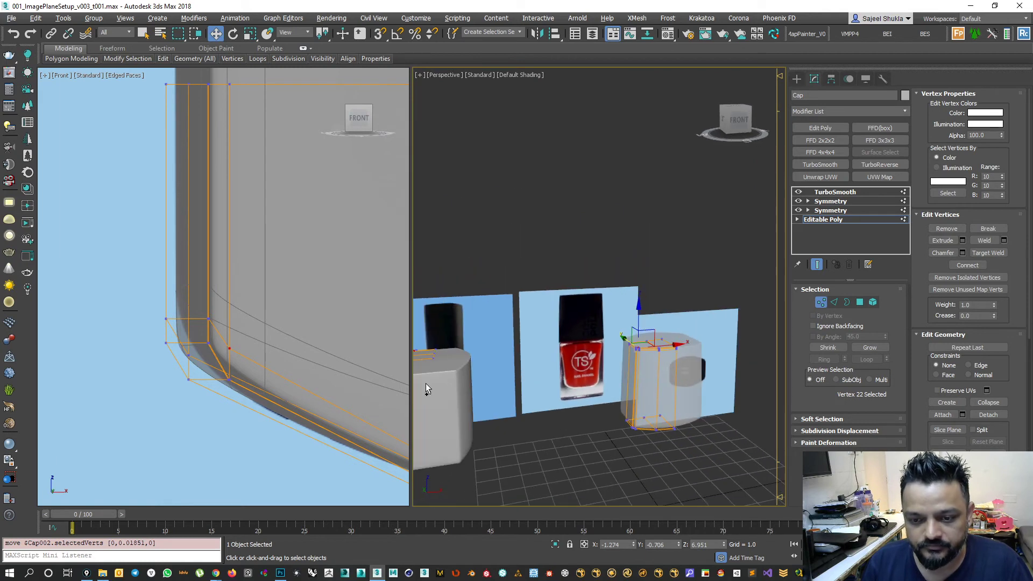
{"action": "right_click", "coordinate": [231, 307]}
{"action": "key", "text": "alt+w"}
{"action": "key", "text": "alt+w"}
{"action": "key", "text": "alt+w"}
{"action": "scroll", "coordinate": [375, 401], "scroll_direction": "down", "scroll_amount": 6}
{"action": "scroll", "coordinate": [337, 342], "scroll_direction": "up", "scroll_amount": 8}
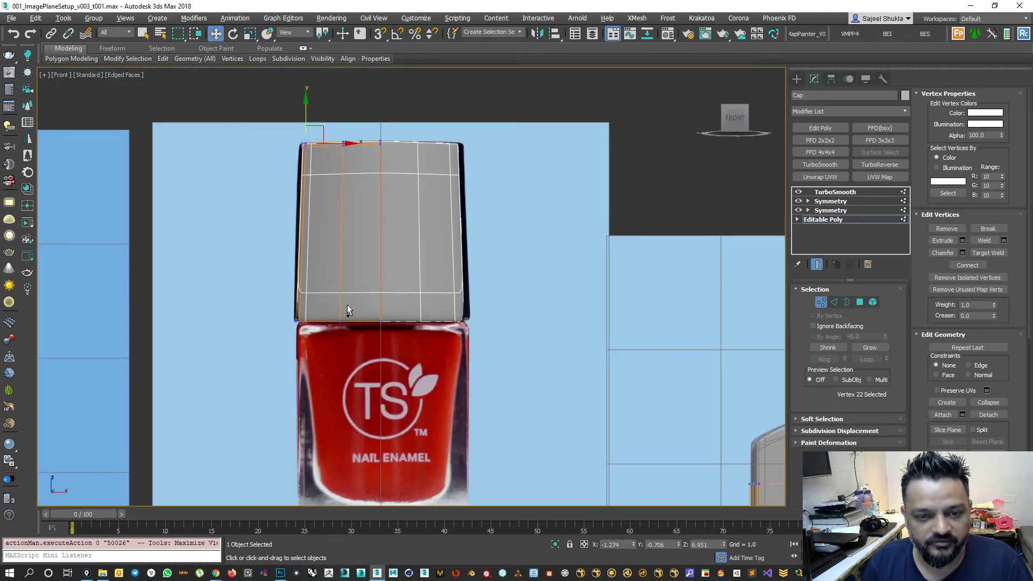
{"action": "left_click_drag", "start_coordinate": [232, 282], "coordinate": [257, 302]}
{"action": "left_click_drag", "start_coordinate": [307, 369], "coordinate": [306, 370]}
{"action": "left_click_drag", "start_coordinate": [322, 327], "coordinate": [320, 332]}
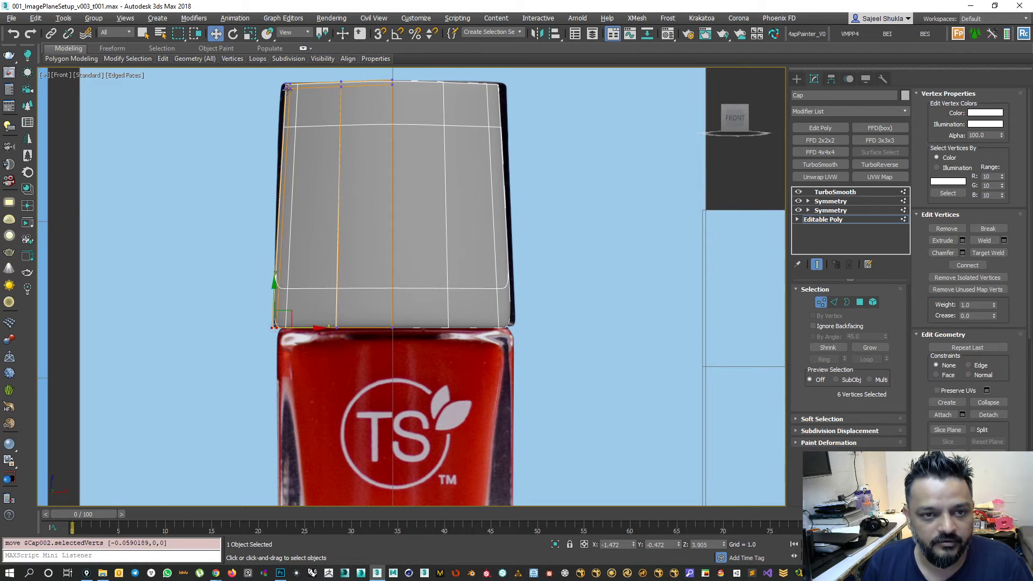
{"action": "scroll", "coordinate": [288, 89], "scroll_direction": "up", "scroll_amount": 1}
{"action": "left_click_drag", "start_coordinate": [317, 340], "coordinate": [321, 340]}
{"action": "scroll", "coordinate": [355, 318], "scroll_direction": "down", "scroll_amount": 3}
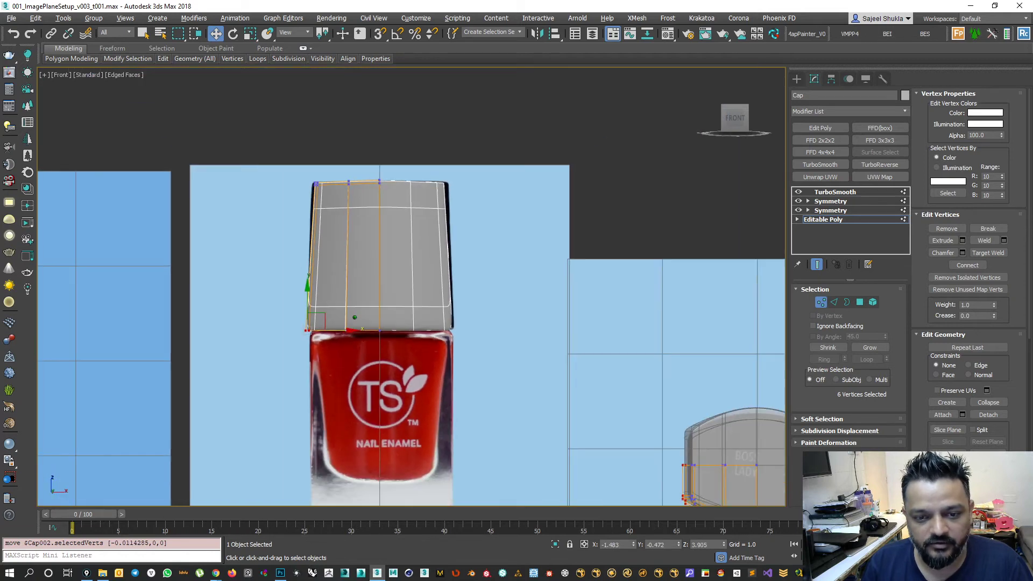
Set up a one-segment Connect across the cap's vertical edges with a slide of -88 toward the bottom.
{"action": "key", "text": "alt+w"}
{"action": "key", "text": "alt+w"}
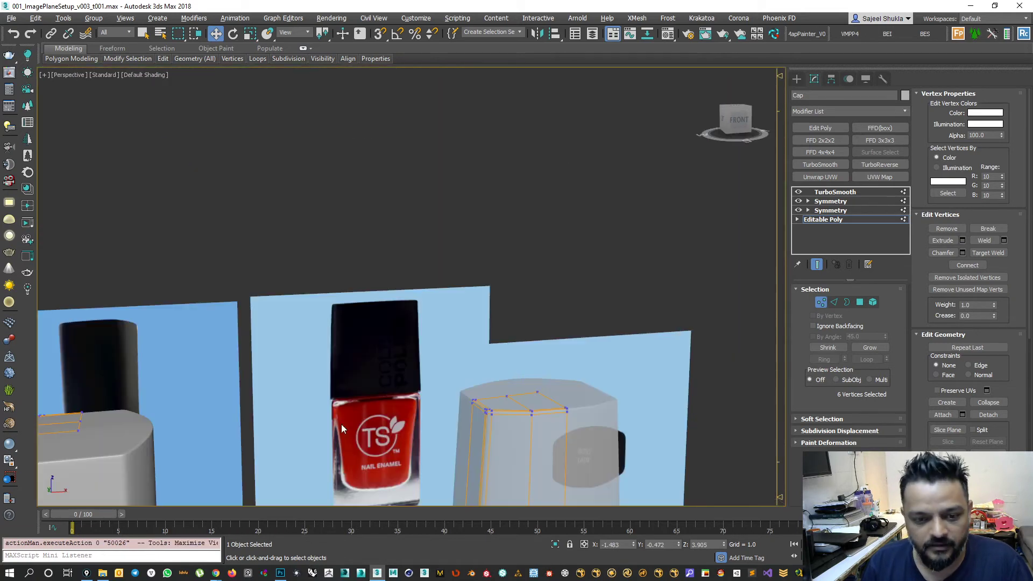
{"action": "middle_click_drag", "start_coordinate": [518, 434], "coordinate": [558, 386]}
{"action": "scroll", "coordinate": [517, 389], "scroll_direction": "up", "scroll_amount": 4}
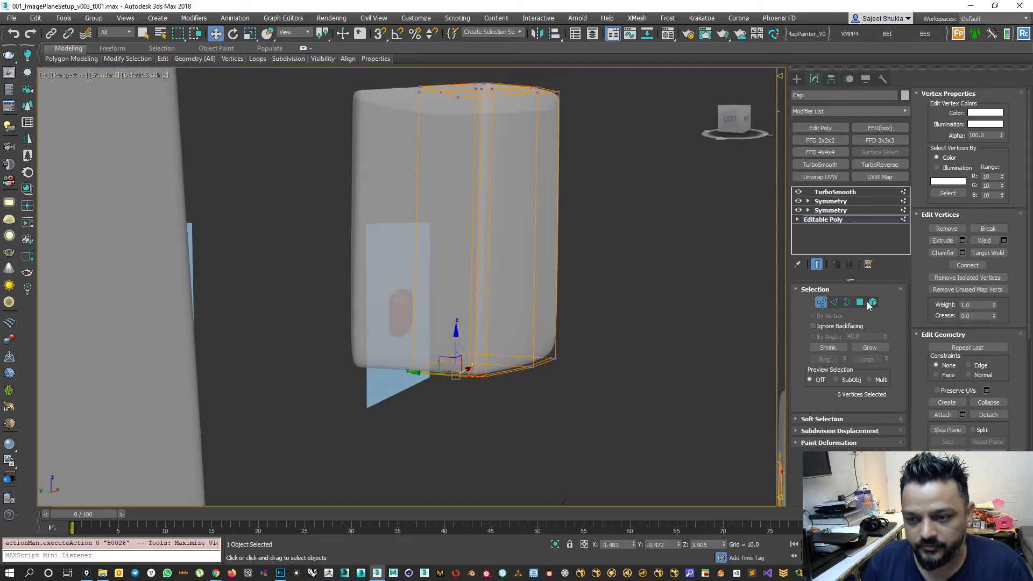
{"action": "left_click", "coordinate": [835, 302]}
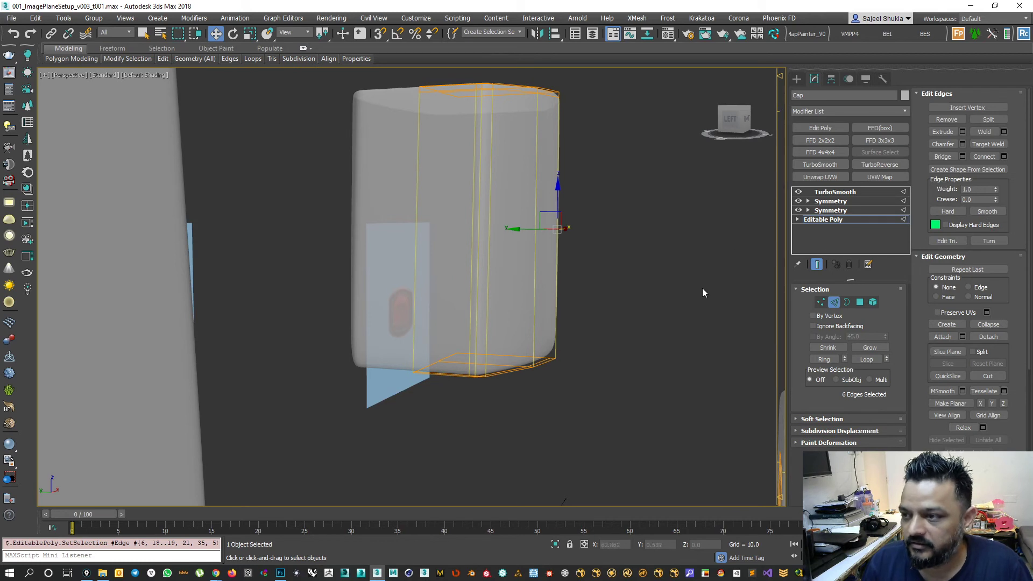
{"action": "left_click", "coordinate": [1004, 156]}
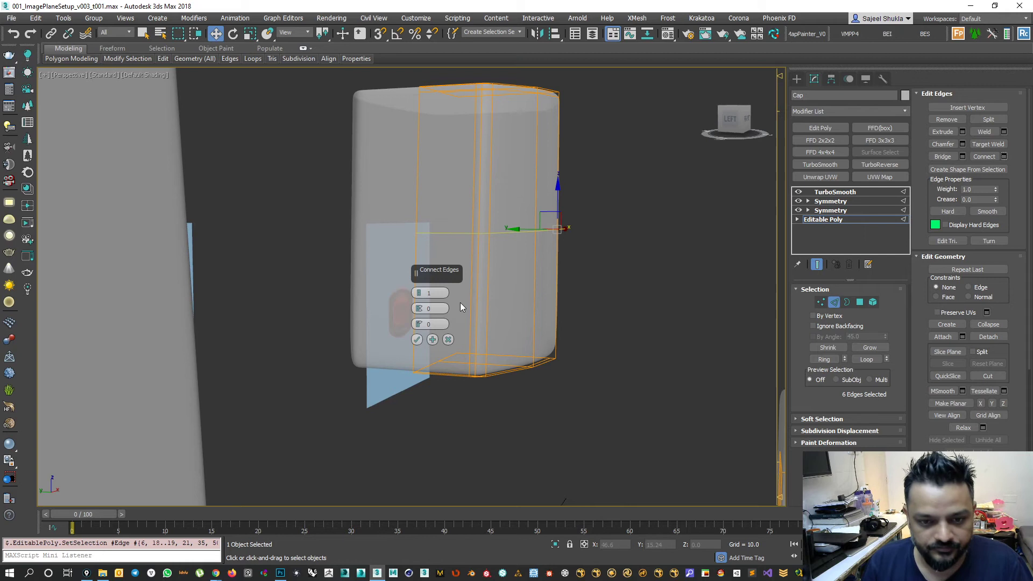
{"action": "scroll", "coordinate": [516, 304], "scroll_direction": "up", "scroll_amount": 4}
{"action": "left_click_drag", "start_coordinate": [420, 325], "coordinate": [455, 512]}
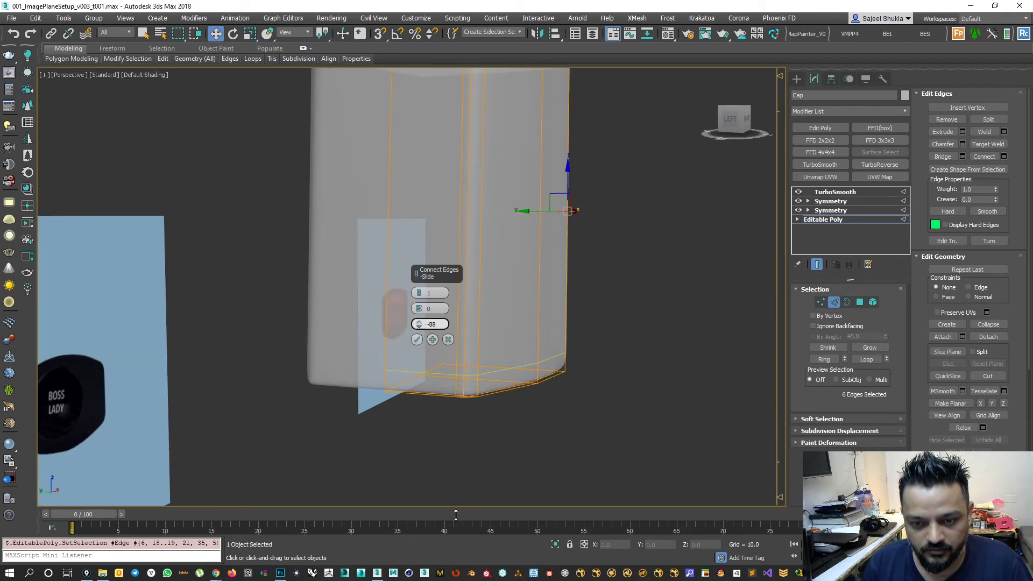
Turn off the see-through display, slide the new edge loop closer to the cap's bottom edge and apply the Connect.
{"action": "key", "text": "alt+x"}
{"action": "middle_click_drag", "start_coordinate": [495, 405], "coordinate": [479, 356], "text": "alt"}
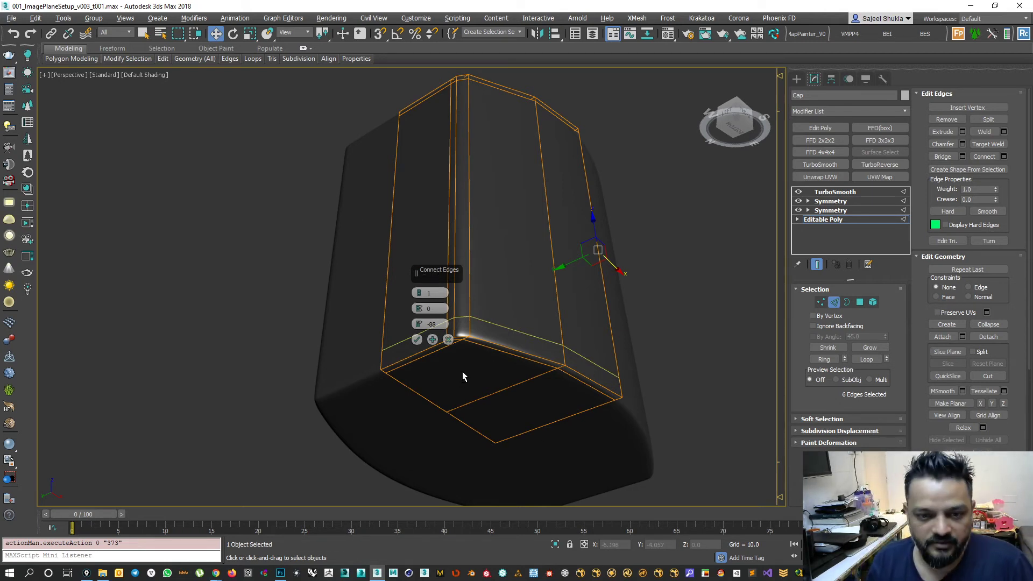
{"action": "middle_click_drag", "start_coordinate": [464, 374], "coordinate": [481, 380], "text": "alt"}
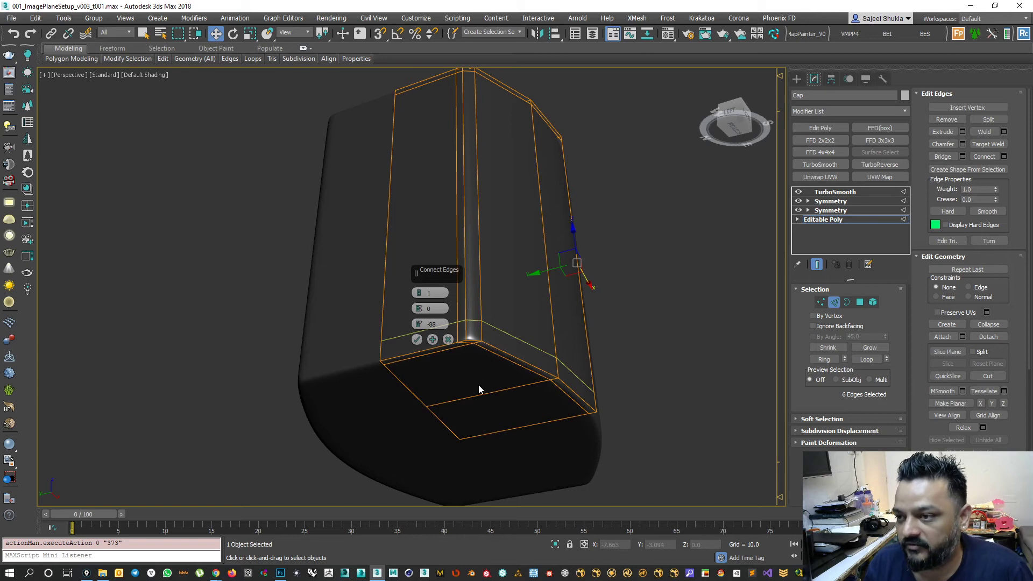
{"action": "scroll", "coordinate": [485, 354], "scroll_direction": "up", "scroll_amount": 4}
{"action": "left_click_drag", "start_coordinate": [419, 328], "coordinate": [419, 343]}
{"action": "middle_click_drag", "start_coordinate": [473, 341], "coordinate": [562, 355], "text": "alt"}
{"action": "scroll", "coordinate": [562, 355], "scroll_direction": "down", "scroll_amount": 2}
{"action": "middle_click_drag", "start_coordinate": [662, 328], "coordinate": [596, 384]}
{"action": "left_click", "coordinate": [417, 339]}
{"action": "scroll", "coordinate": [543, 353], "scroll_direction": "down", "scroll_amount": 3}
{"action": "middle_click_drag", "start_coordinate": [445, 378], "coordinate": [540, 371], "text": "alt"}
{"action": "middle_click_drag", "start_coordinate": [475, 338], "coordinate": [410, 410], "text": "alt"}
{"action": "scroll", "coordinate": [415, 404], "scroll_direction": "up", "scroll_amount": 4}
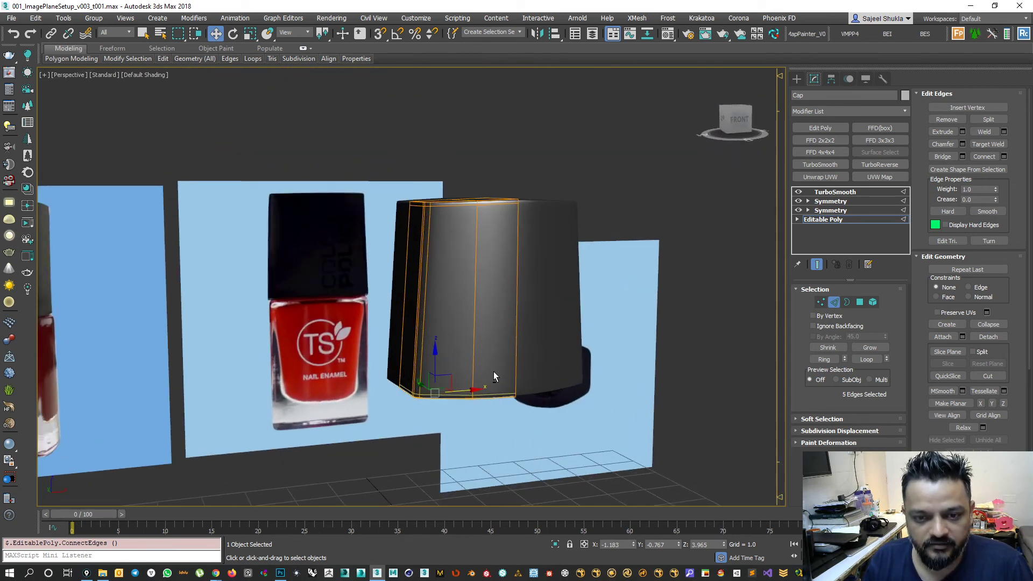
Move the ten vertices at the cap's bottom side corner inward by about 0.03 in X to match the front bottle reference.
{"action": "scroll", "coordinate": [494, 376], "scroll_direction": "down", "scroll_amount": 3}
{"action": "middle_click_drag", "start_coordinate": [462, 371], "coordinate": [470, 406], "text": "alt"}
{"action": "key", "text": "alt+w"}
{"action": "right_click", "coordinate": [232, 409]}
{"action": "key", "text": "alt+w"}
{"action": "scroll", "coordinate": [376, 332], "scroll_direction": "up", "scroll_amount": 5}
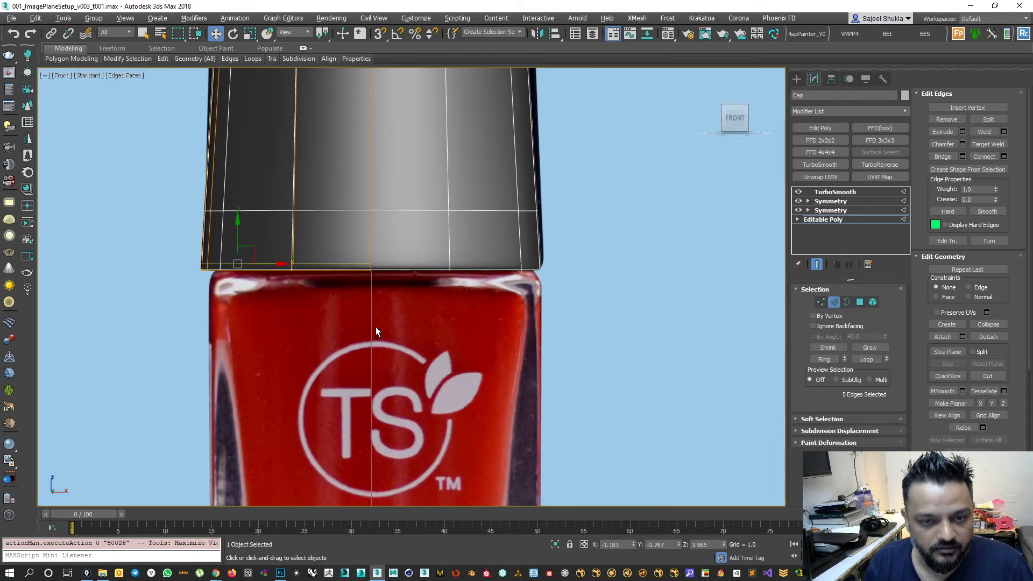
{"action": "left_click", "coordinate": [820, 304]}
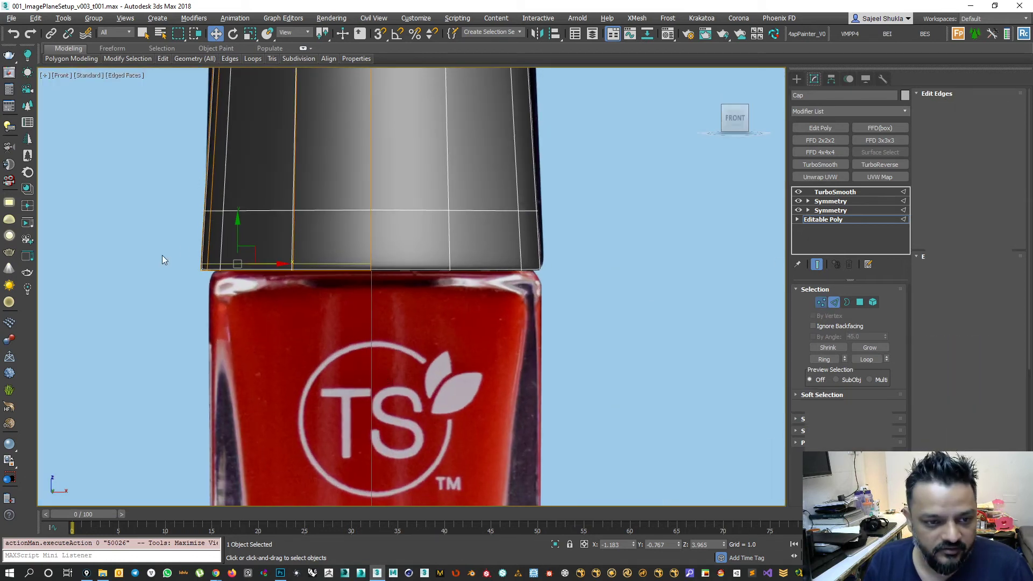
{"action": "left_click_drag", "start_coordinate": [182, 247], "coordinate": [248, 269]}
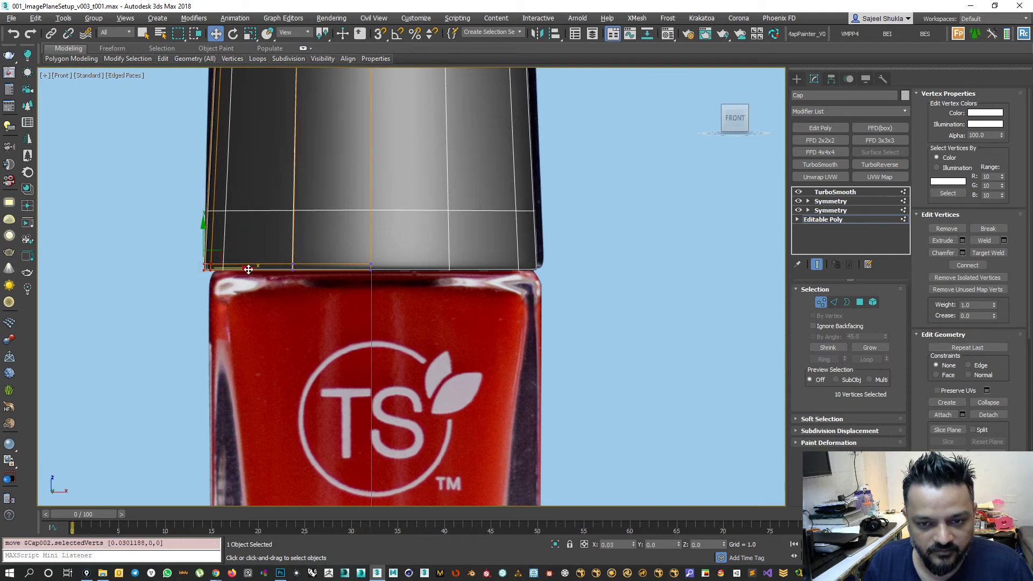
Move the ten vertices at the cap's top side corner outward by about 0.03 in X, correcting inward by about 0.02.
{"action": "scroll", "coordinate": [467, 271], "scroll_direction": "down", "scroll_amount": 6}
{"action": "middle_click_drag", "start_coordinate": [456, 248], "coordinate": [459, 285]}
{"action": "scroll", "coordinate": [453, 279], "scroll_direction": "up", "scroll_amount": 2}
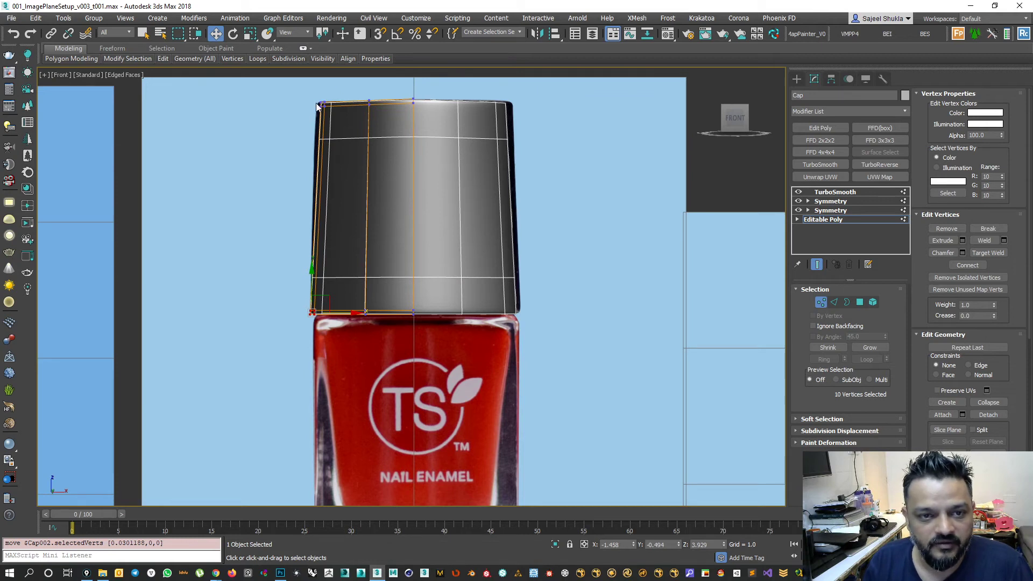
{"action": "left_click_drag", "start_coordinate": [352, 153], "coordinate": [351, 153]}
{"action": "left_click_drag", "start_coordinate": [364, 105], "coordinate": [362, 105]}
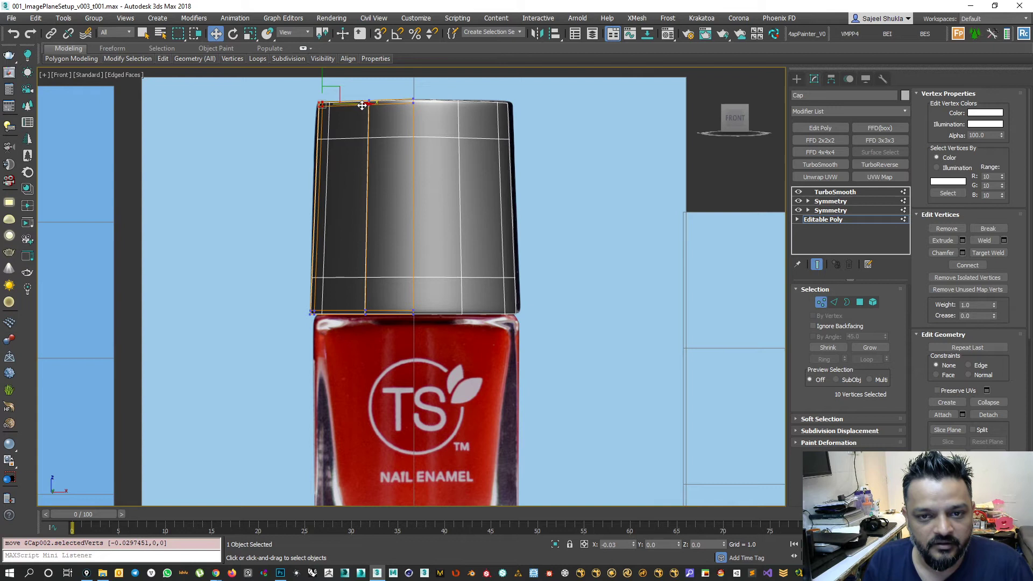
{"action": "left_click_drag", "start_coordinate": [364, 105], "coordinate": [364, 104]}
{"action": "scroll", "coordinate": [360, 179], "scroll_direction": "up", "scroll_amount": 1}
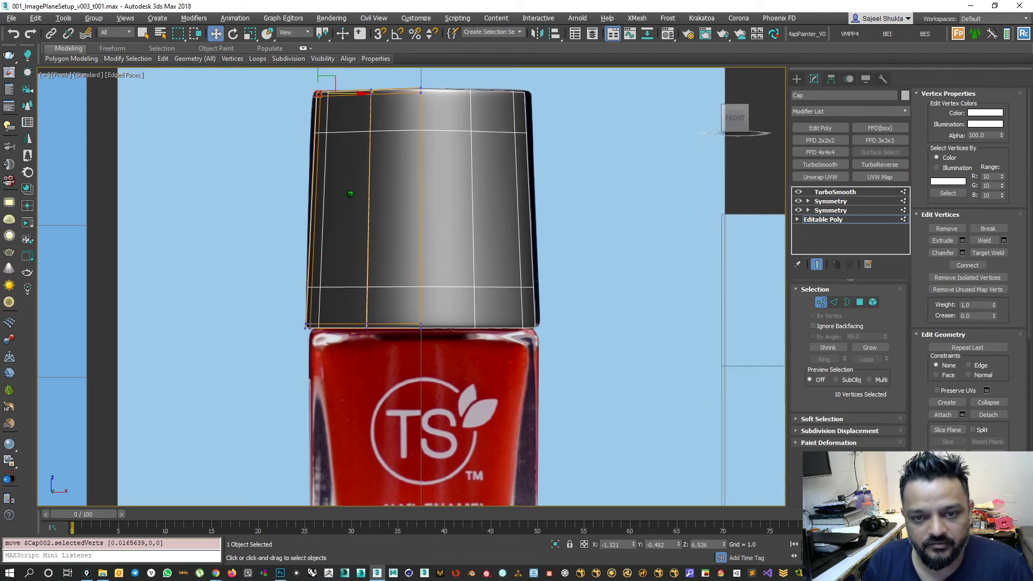
Connect the cap's vertical edges with one segment at a slide of 0 to add a loop around the middle.
{"action": "left_click", "coordinate": [833, 303]}
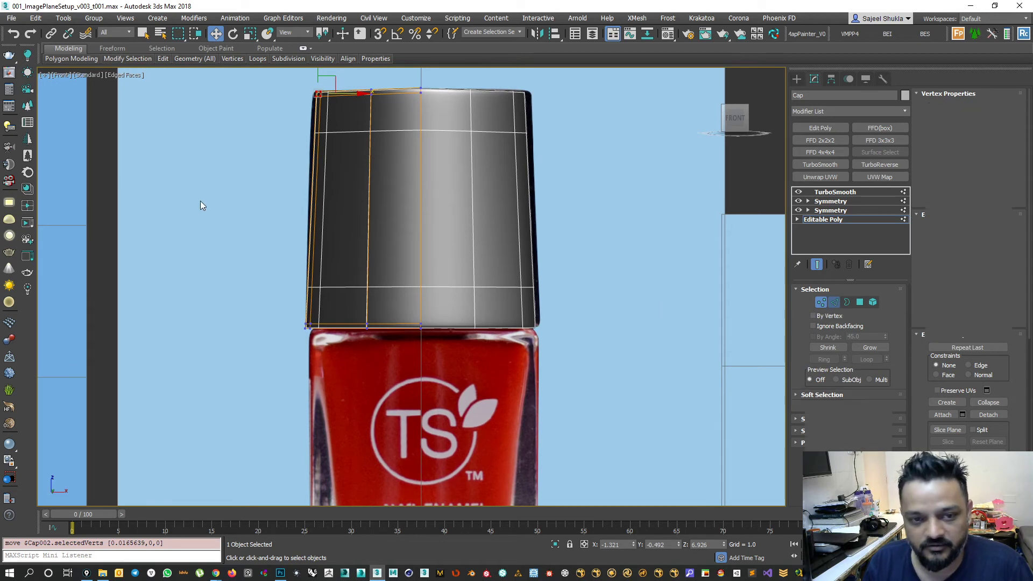
{"action": "left_click_drag", "start_coordinate": [226, 221], "coordinate": [650, 221]}
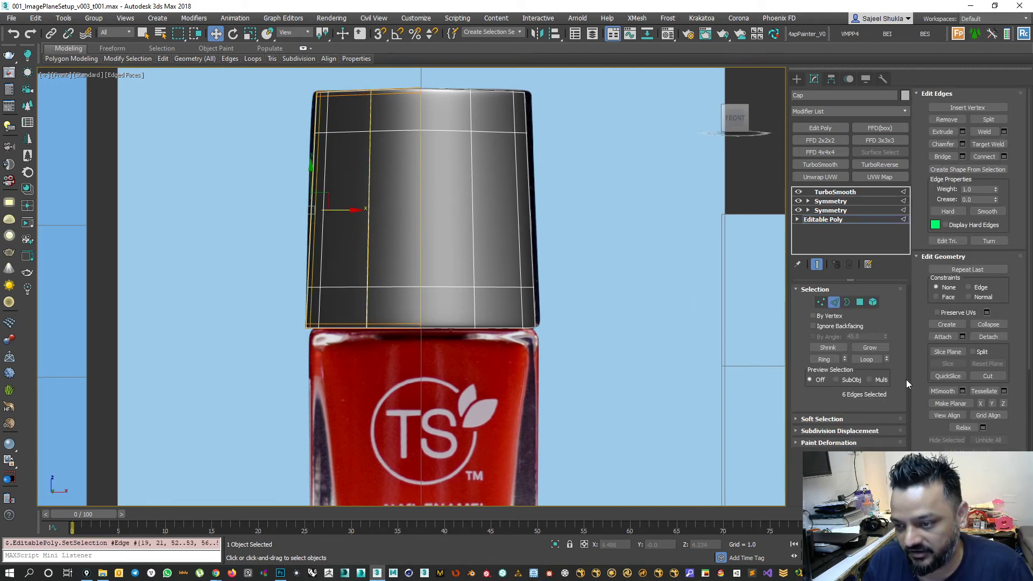
{"action": "left_click", "coordinate": [1004, 157]}
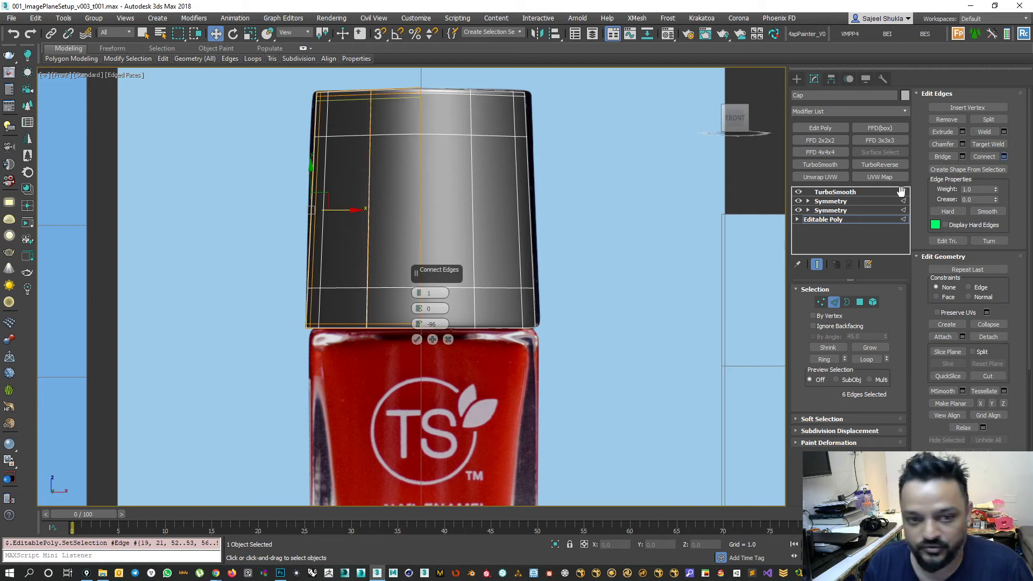
{"action": "right_click", "coordinate": [419, 325]}
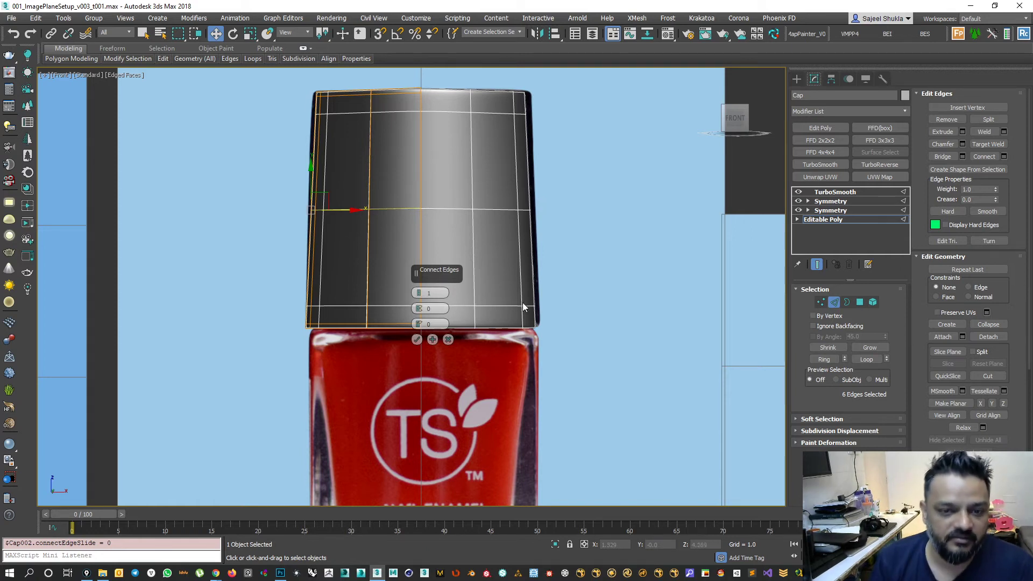
{"action": "left_click", "coordinate": [416, 339]}
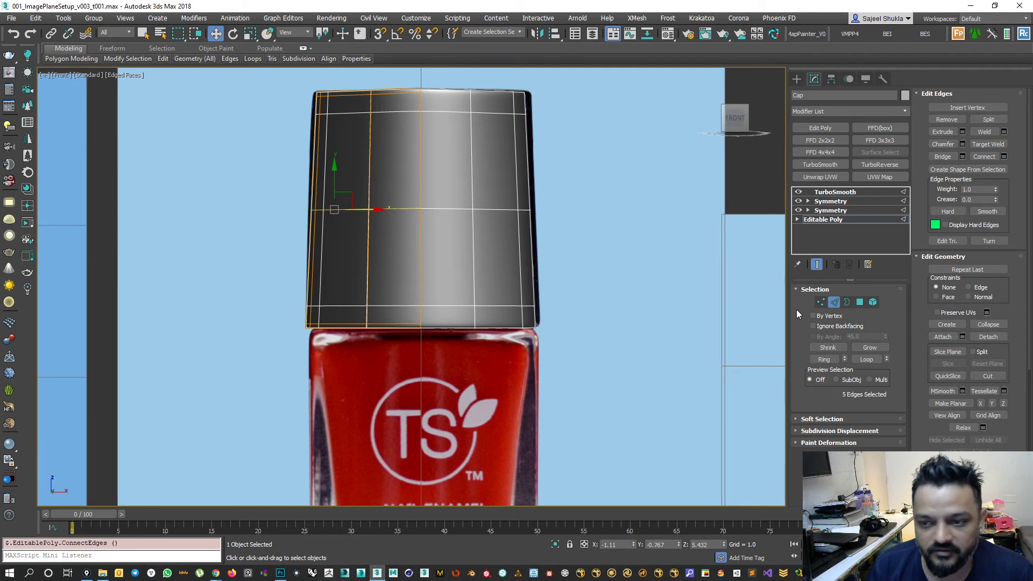
Try to move the four side vertices of the cap's middle loop outward by about 0.03 in X.
{"action": "key", "text": "1"}
{"action": "left_click_drag", "start_coordinate": [320, 231], "coordinate": [287, 193]}
{"action": "left_click_drag", "start_coordinate": [354, 209], "coordinate": [350, 209]}
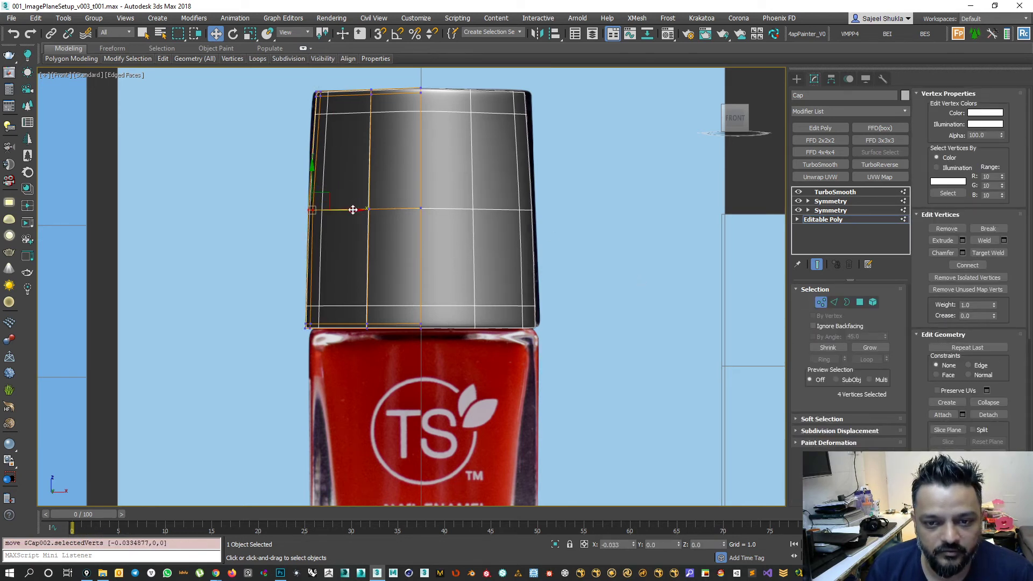
{"action": "key", "text": "ctrl+z"}
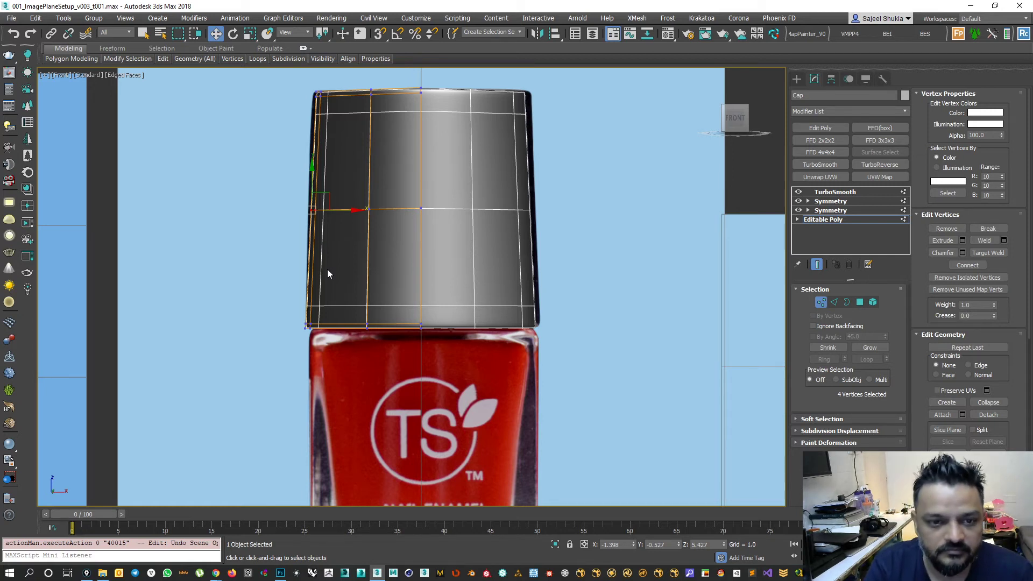
Remove the horizontal edge loop around the middle of the cap.
{"action": "left_click", "coordinate": [834, 302]}
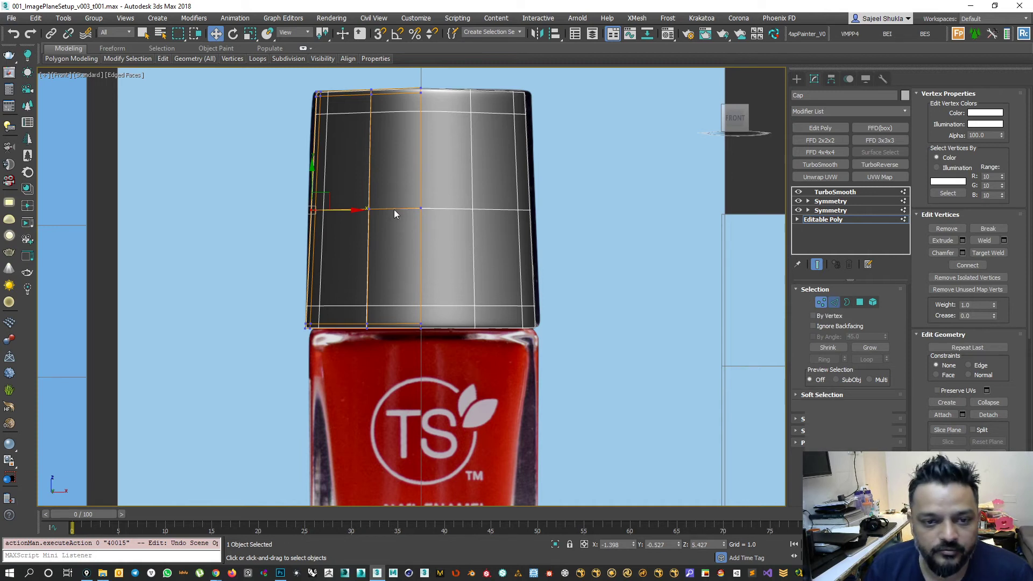
{"action": "double_click", "coordinate": [396, 210]}
{"action": "key", "text": "BackSpace"}
{"action": "scroll", "coordinate": [399, 208], "scroll_direction": "down", "scroll_amount": 4}
{"action": "scroll", "coordinate": [399, 208], "scroll_direction": "up", "scroll_amount": 3}
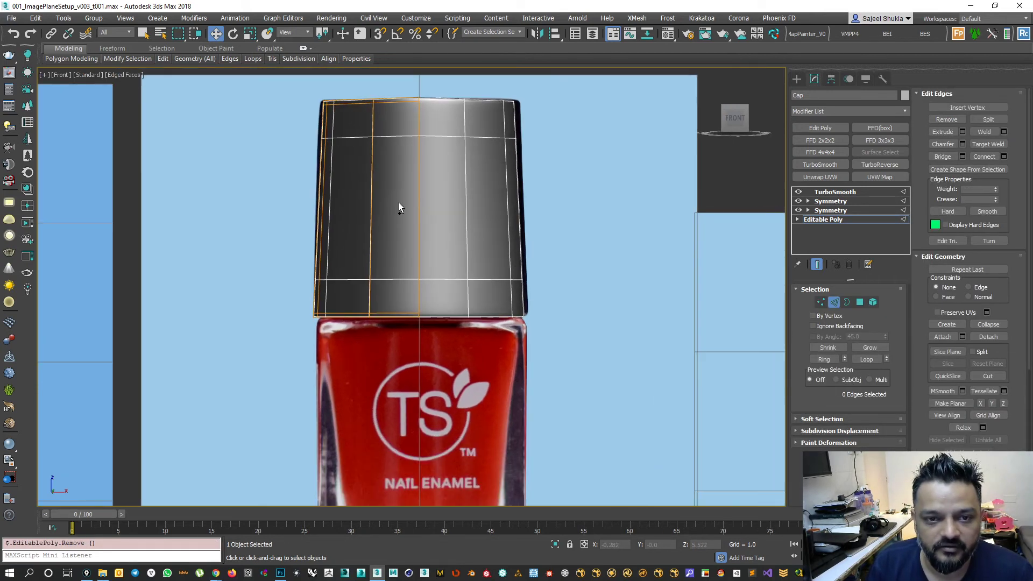
Leave edge editing and examine the smoothed cap against the reference images from several angles.
{"action": "key", "text": "alt+w"}
{"action": "key", "text": "alt+w"}
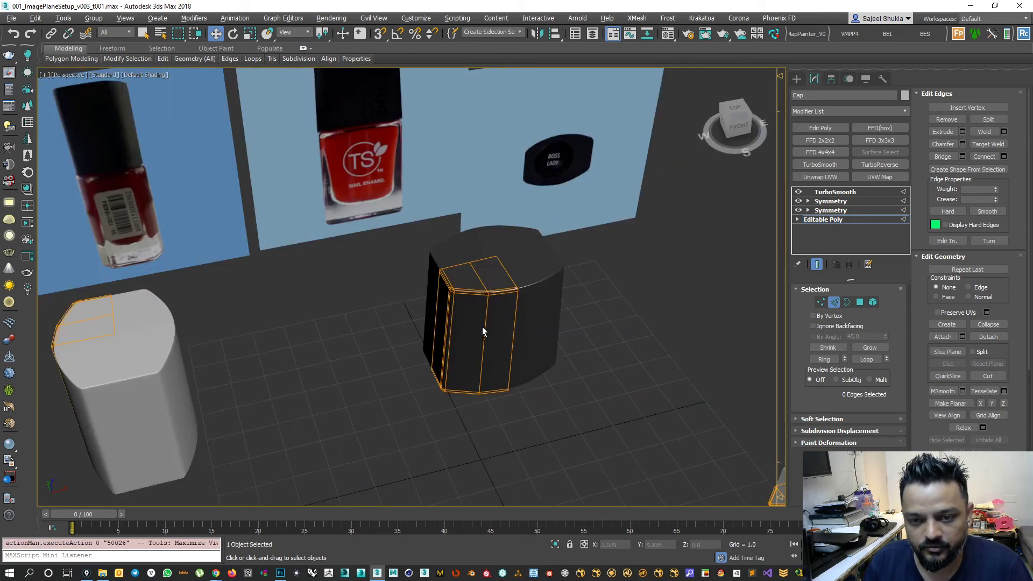
{"action": "left_click", "coordinate": [603, 354]}
{"action": "left_click", "coordinate": [838, 305]}
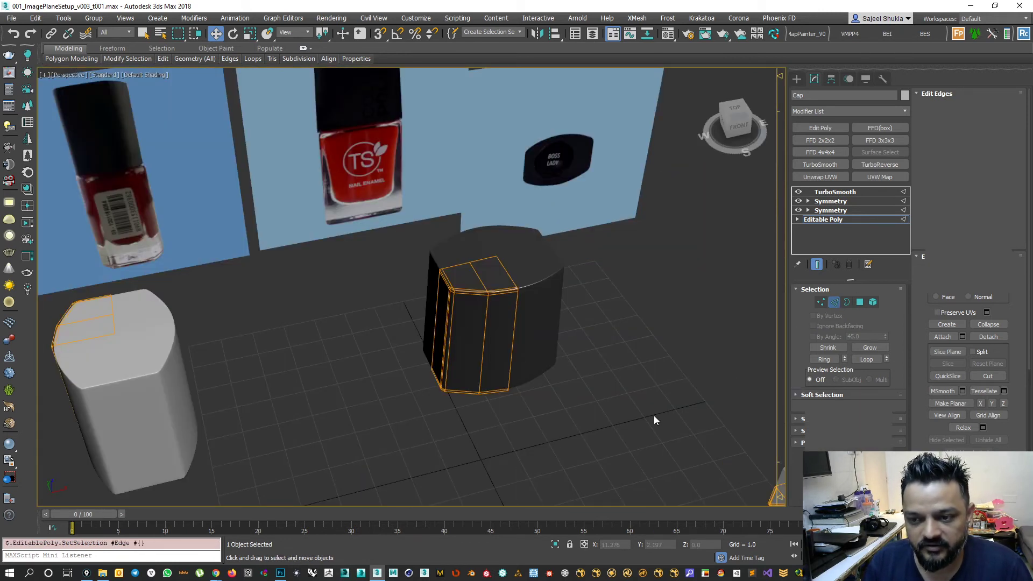
{"action": "middle_click_drag", "start_coordinate": [537, 393], "coordinate": [512, 353], "text": "alt"}
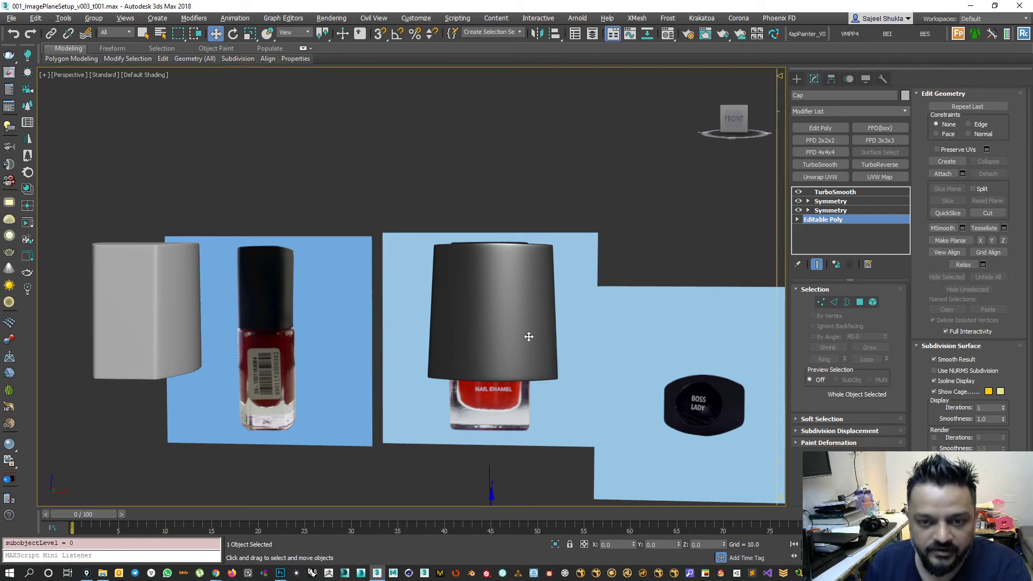
{"action": "middle_click_drag", "start_coordinate": [514, 291], "coordinate": [494, 337], "text": "alt"}
{"action": "key", "text": "alt+w"}
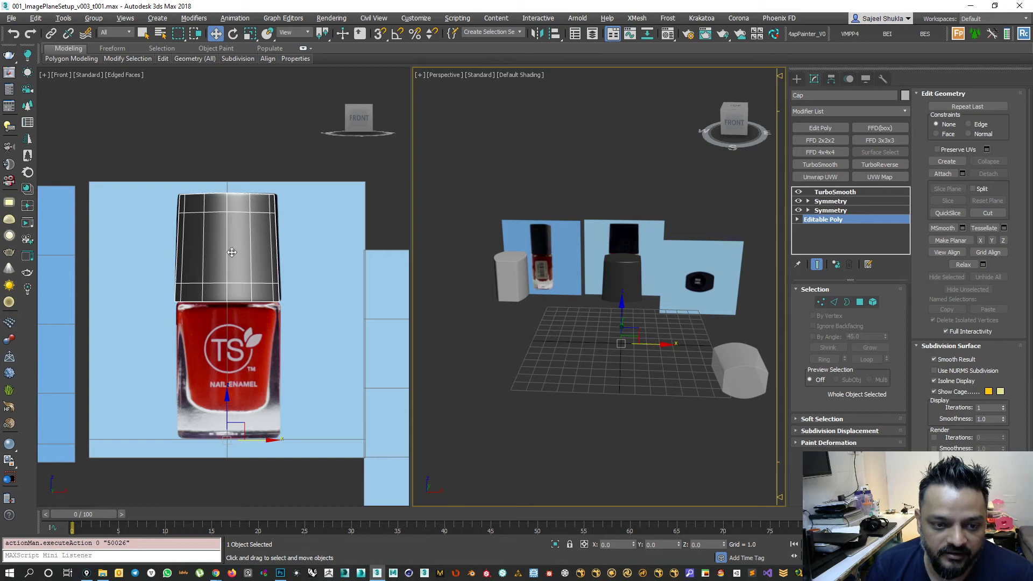
{"action": "middle_click_drag", "start_coordinate": [686, 382], "coordinate": [657, 387]}
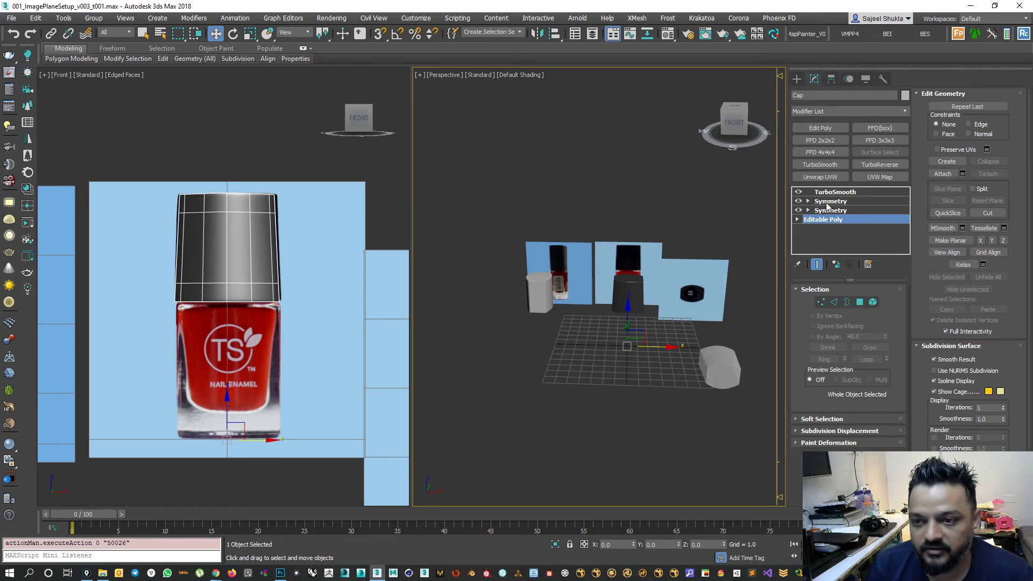
Disable the cap's TurboSmooth display and switch its Editable Poly to polygon editing.
{"action": "left_click", "coordinate": [798, 193]}
{"action": "middle_click_drag", "start_coordinate": [568, 374], "coordinate": [584, 280], "text": "alt"}
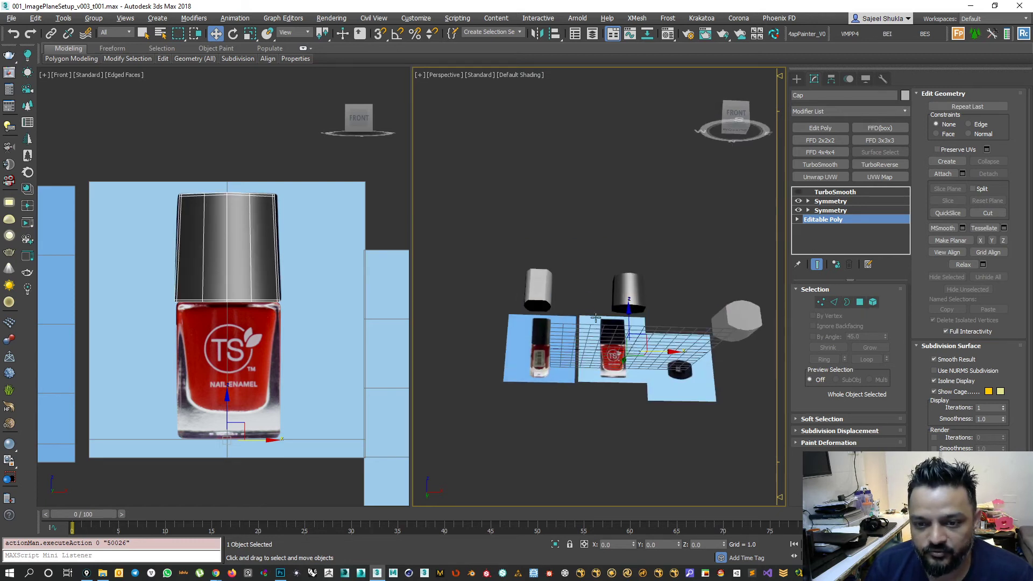
{"action": "scroll", "coordinate": [625, 293], "scroll_direction": "up", "scroll_amount": 5}
{"action": "left_click", "coordinate": [860, 302]}
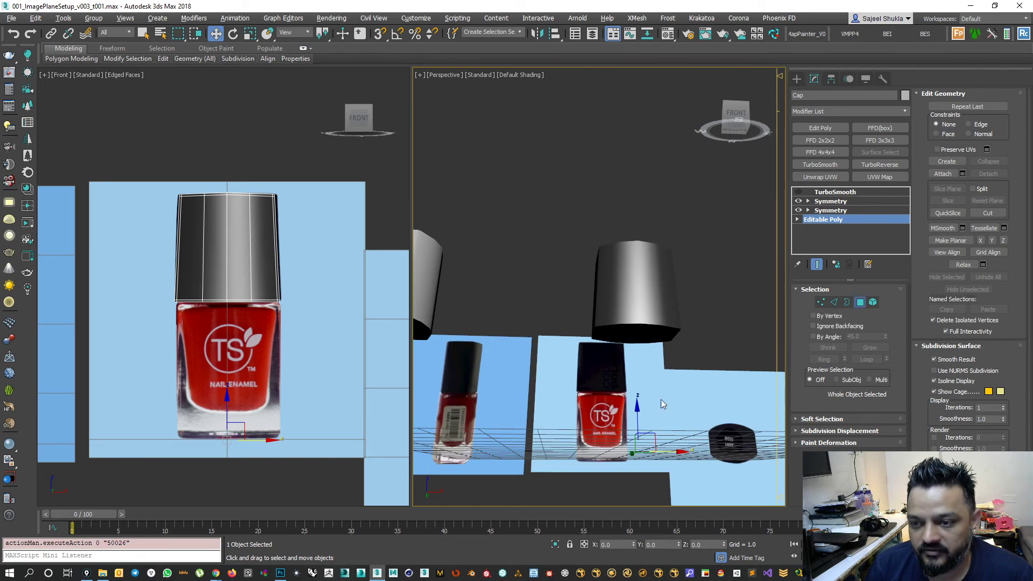
{"action": "middle_click_drag", "start_coordinate": [637, 337], "coordinate": [530, 319], "text": "alt"}
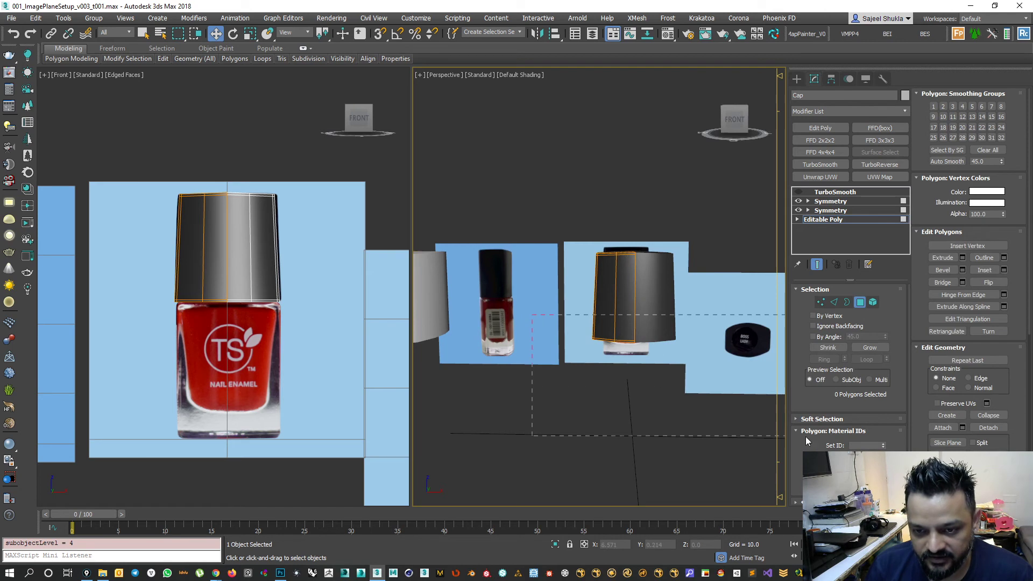
Select only the cap's bottom polygons and clone them to an element about 1.22 lower in Z.
{"action": "key", "text": "ctrl+a"}
{"action": "middle_click_drag", "start_coordinate": [527, 392], "coordinate": [560, 315], "text": "alt"}
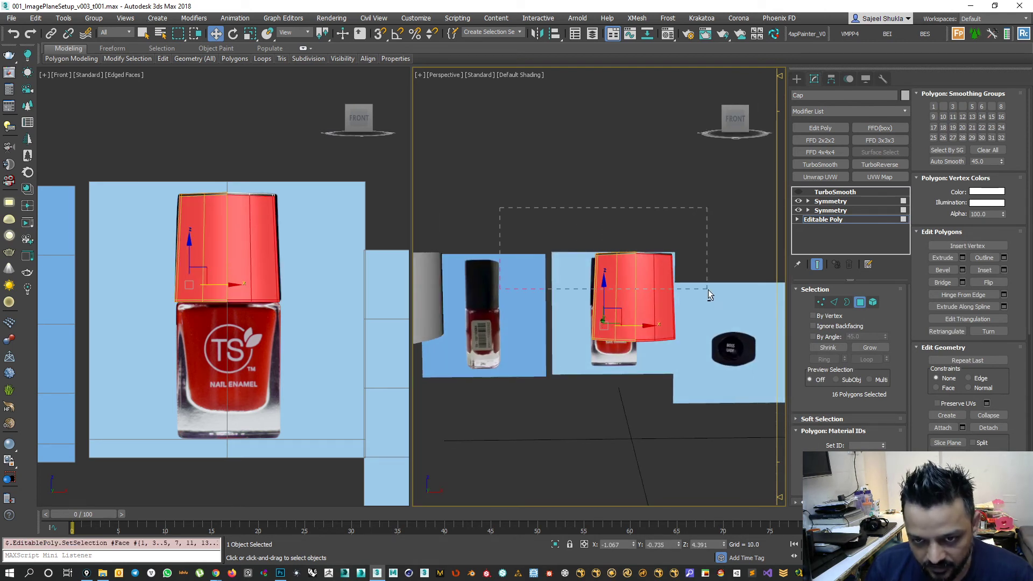
{"action": "left_click_drag", "start_coordinate": [708, 289], "coordinate": [709, 289], "text": "alt"}
{"action": "mouse_move", "coordinate": [625, 406]}
{"action": "middle_mouse_down", "text": "alt"}
{"action": "mouse_move", "coordinate": [628, 346]}
{"action": "mouse_move", "coordinate": [635, 404]}
{"action": "middle_mouse_up", "text": "alt"}
{"action": "scroll", "coordinate": [628, 381], "scroll_direction": "up", "scroll_amount": 2}
{"action": "left_click_drag", "start_coordinate": [593, 284], "coordinate": [593, 328], "text": "shift"}
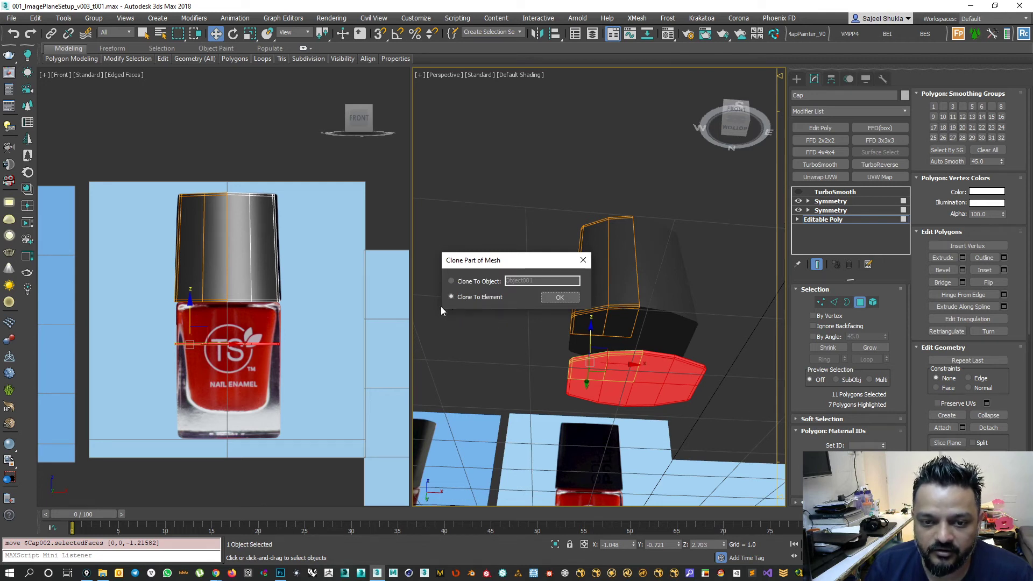
{"action": "left_click", "coordinate": [559, 298]}
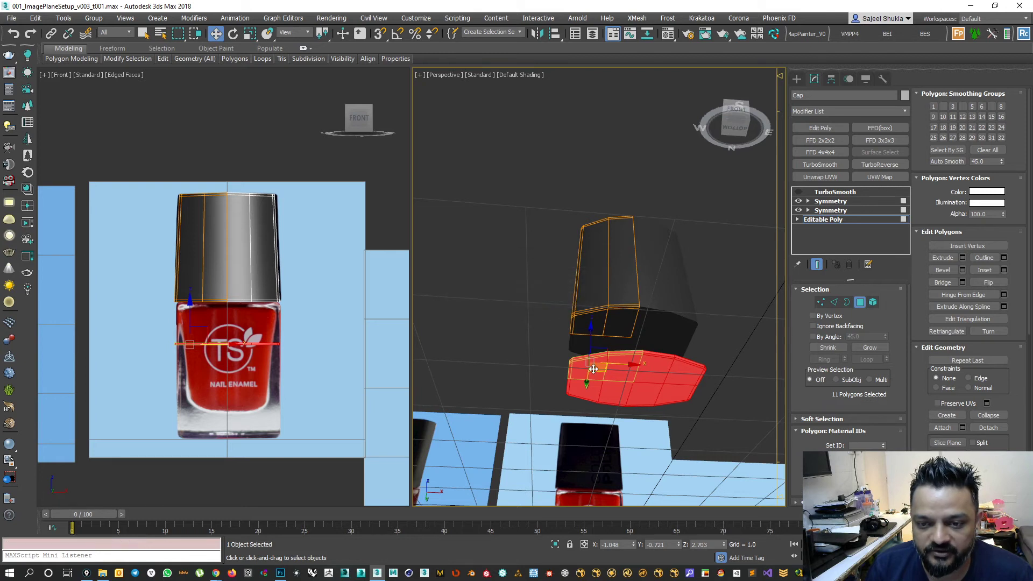
Move the cloned bottom element farther down in Z to near the bottle's base and clear the selection.
{"action": "scroll", "coordinate": [603, 366], "scroll_direction": "down", "scroll_amount": 5}
{"action": "middle_click_drag", "start_coordinate": [603, 366], "coordinate": [600, 408], "text": "alt"}
{"action": "left_click_drag", "start_coordinate": [599, 328], "coordinate": [599, 382]}
{"action": "left_click", "coordinate": [547, 246]}
Leave polygon editing and clone Cap002 as a single instance about 7.4 away along X.
{"action": "mouse_move", "coordinate": [667, 329]}
{"action": "middle_mouse_down", "text": "alt"}
{"action": "mouse_move", "coordinate": [606, 396]}
{"action": "mouse_move", "coordinate": [430, 381]}
{"action": "middle_mouse_up", "text": "alt"}
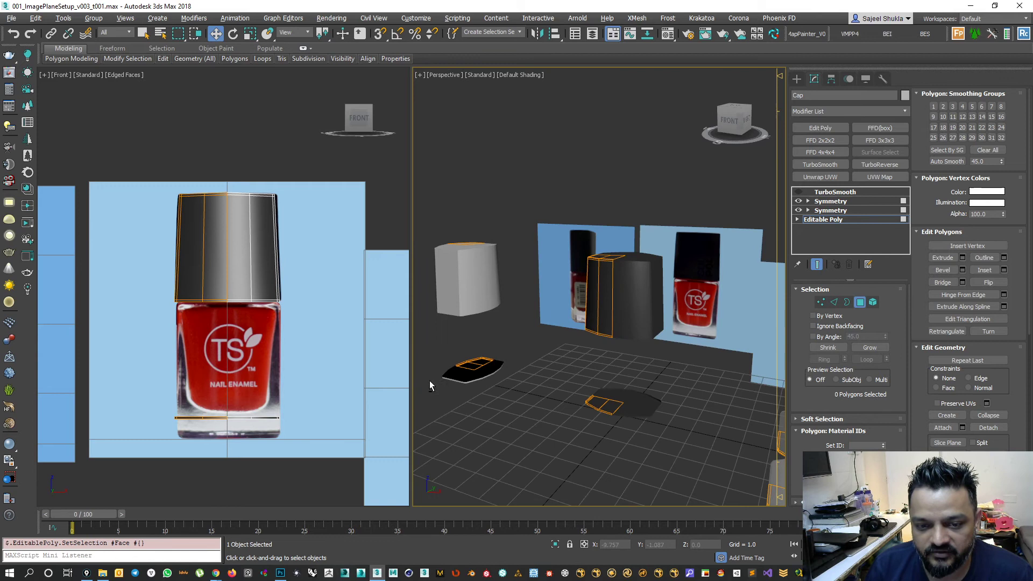
{"action": "mouse_move", "coordinate": [538, 385]}
{"action": "middle_mouse_down", "text": "alt"}
{"action": "mouse_move", "coordinate": [619, 431]}
{"action": "mouse_move", "coordinate": [561, 374]}
{"action": "mouse_move", "coordinate": [531, 371]}
{"action": "mouse_move", "coordinate": [521, 383]}
{"action": "middle_mouse_up", "text": "alt"}
{"action": "scroll", "coordinate": [565, 352], "scroll_direction": "down", "scroll_amount": 3}
{"action": "middle_click_drag", "start_coordinate": [579, 370], "coordinate": [487, 380]}
{"action": "scroll", "coordinate": [487, 380], "scroll_direction": "down", "scroll_amount": 3}
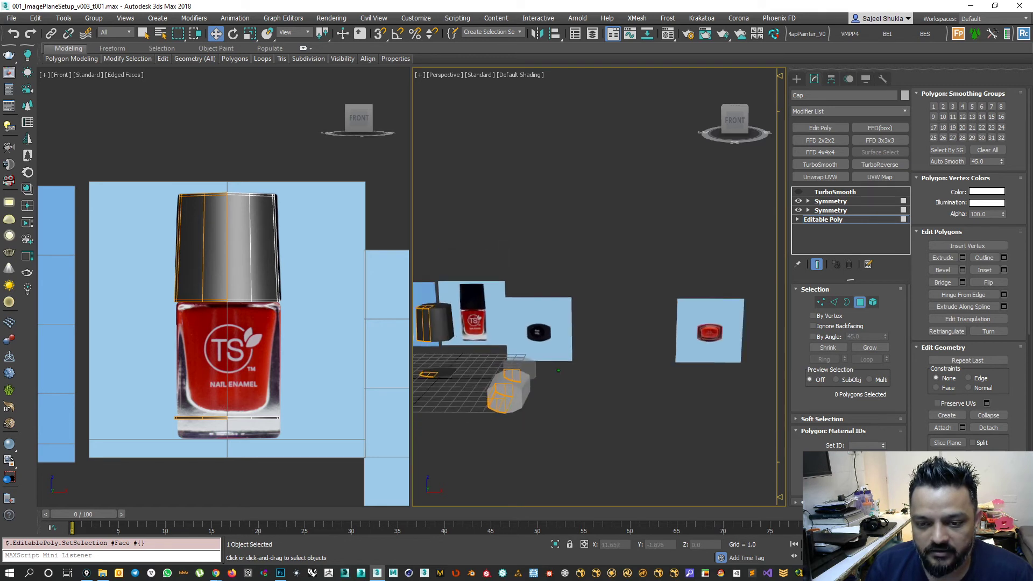
{"action": "left_click", "coordinate": [860, 302]}
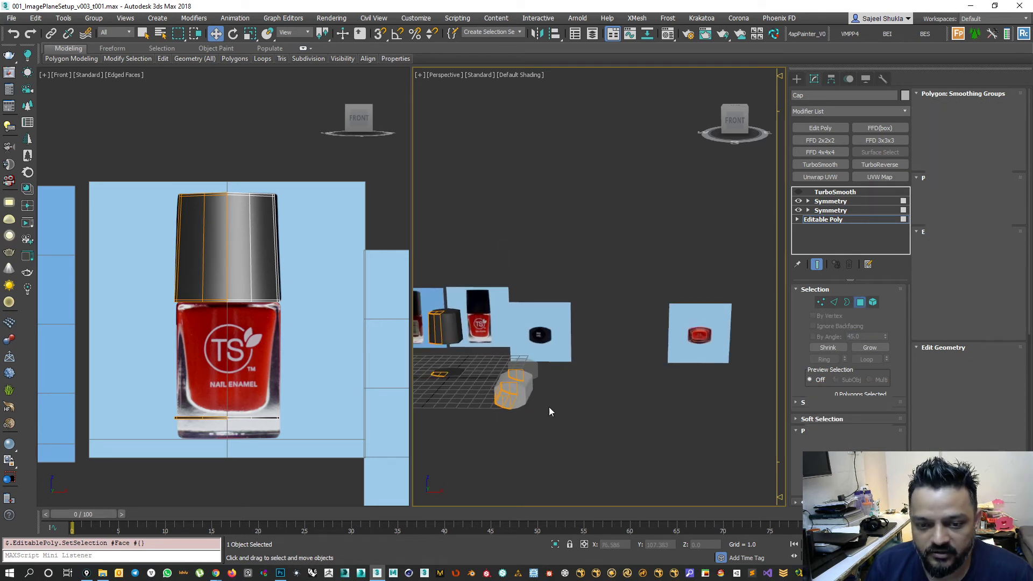
{"action": "middle_click_drag", "start_coordinate": [544, 385], "coordinate": [522, 401], "text": "alt"}
{"action": "left_click", "coordinate": [523, 370]}
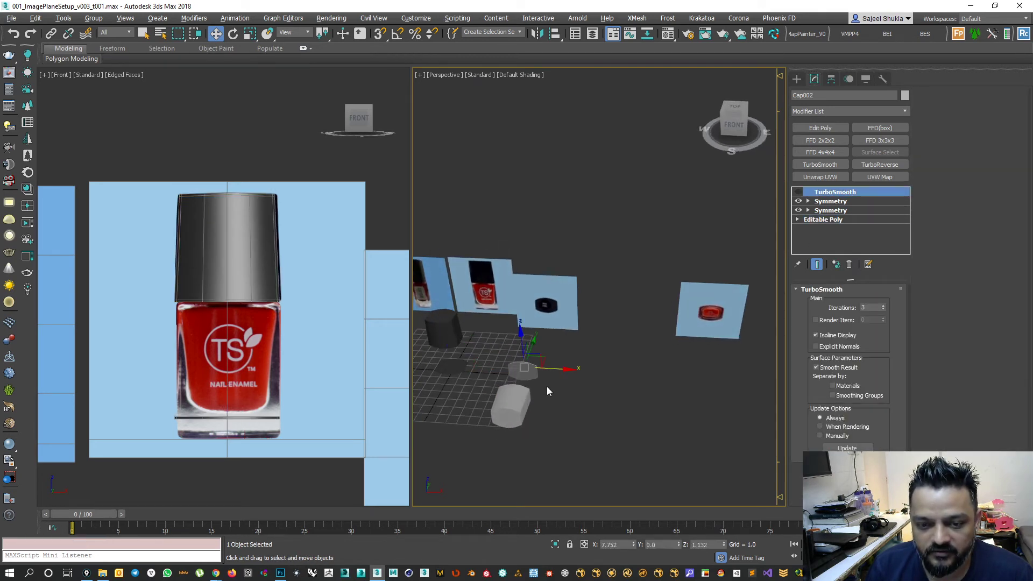
{"action": "left_click_drag", "start_coordinate": [566, 369], "coordinate": [635, 376], "text": "shift"}
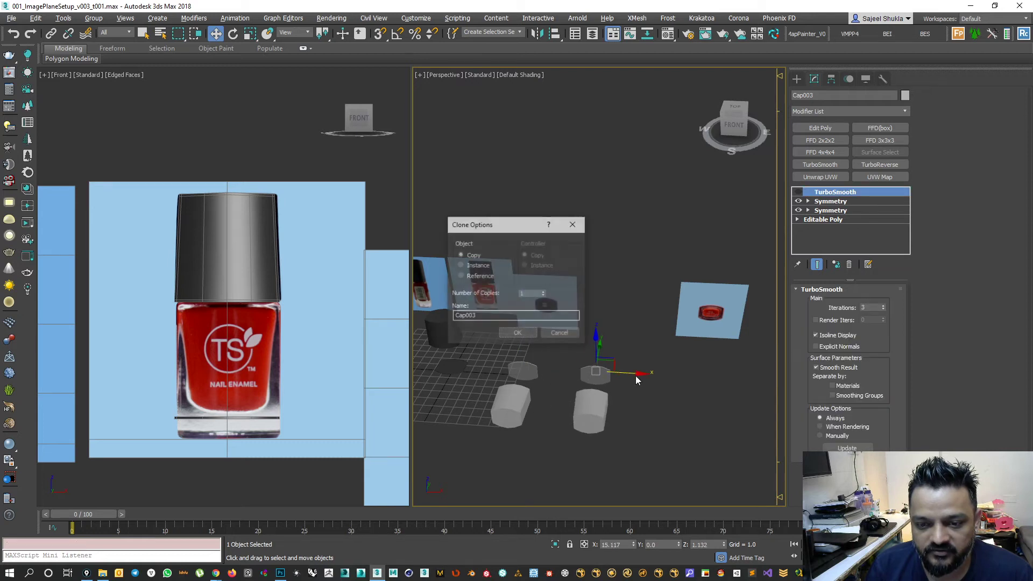
{"action": "left_click", "coordinate": [477, 265]}
{"action": "left_click", "coordinate": [516, 334]}
Turn on angle snap and rotate the new cap instance about X to flip it end for end.
{"action": "key", "text": "e"}
{"action": "left_click_drag", "start_coordinate": [593, 368], "coordinate": [596, 348]}
{"action": "key", "text": "ctrl+z"}
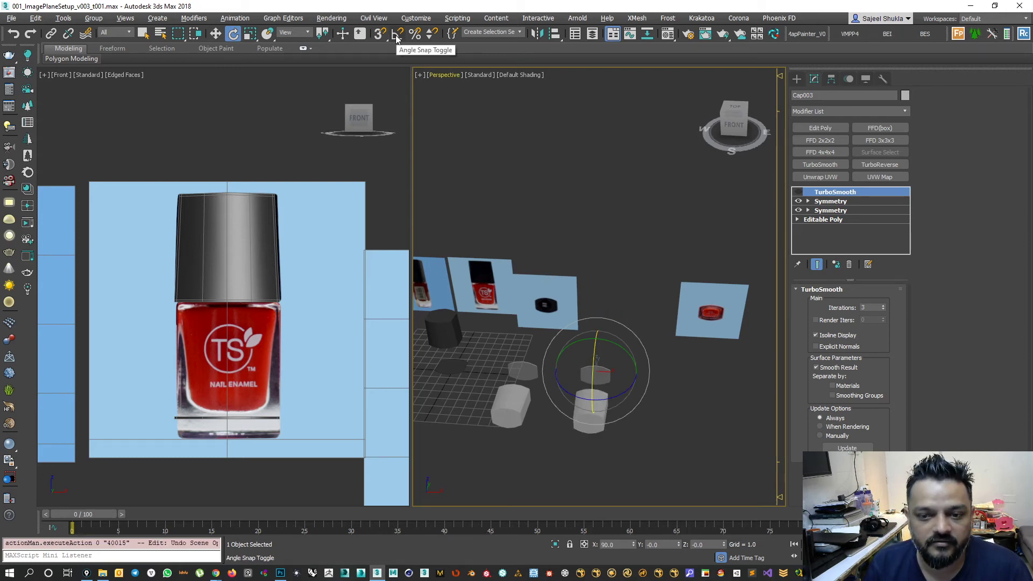
{"action": "left_click", "coordinate": [397, 34]}
{"action": "right_click", "coordinate": [396, 34]}
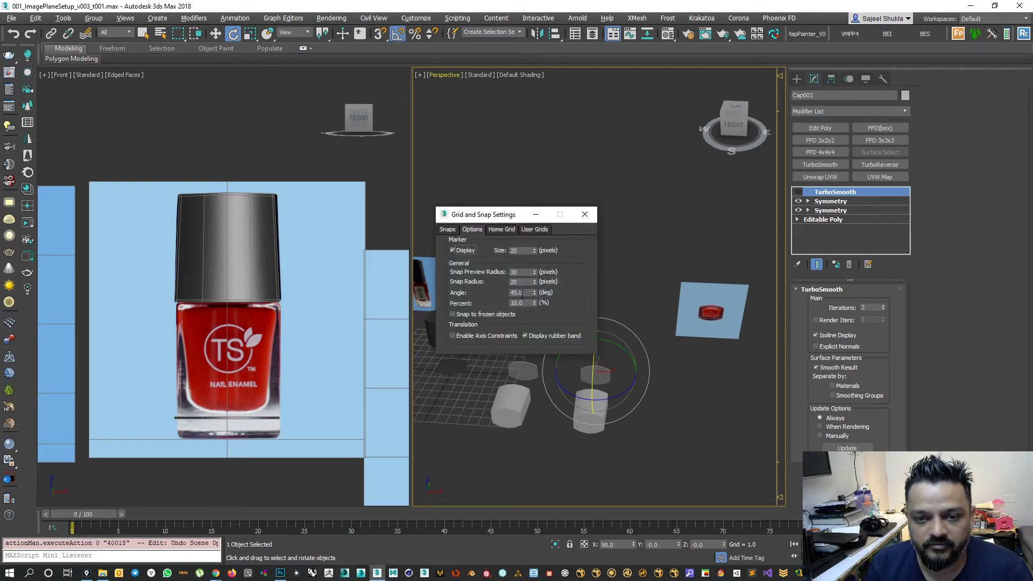
{"action": "left_click", "coordinate": [585, 214]}
{"action": "left_click_drag", "start_coordinate": [593, 376], "coordinate": [600, 331]}
{"action": "middle_click_drag", "start_coordinate": [662, 367], "coordinate": [632, 377], "text": "alt"}
{"action": "key", "text": "w"}
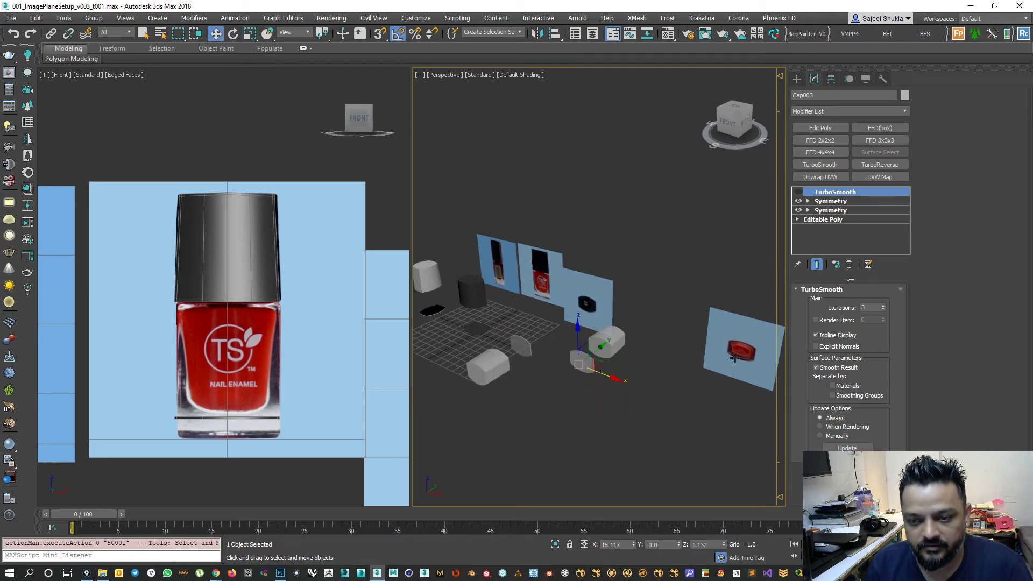
Move the red bottom-view reference plane about 12.9 toward negative X so its bottle image lies behind the flipped cap instance.
{"action": "left_click", "coordinate": [740, 356]}
{"action": "key", "text": "alt+w"}
{"action": "key", "text": "alt+w"}
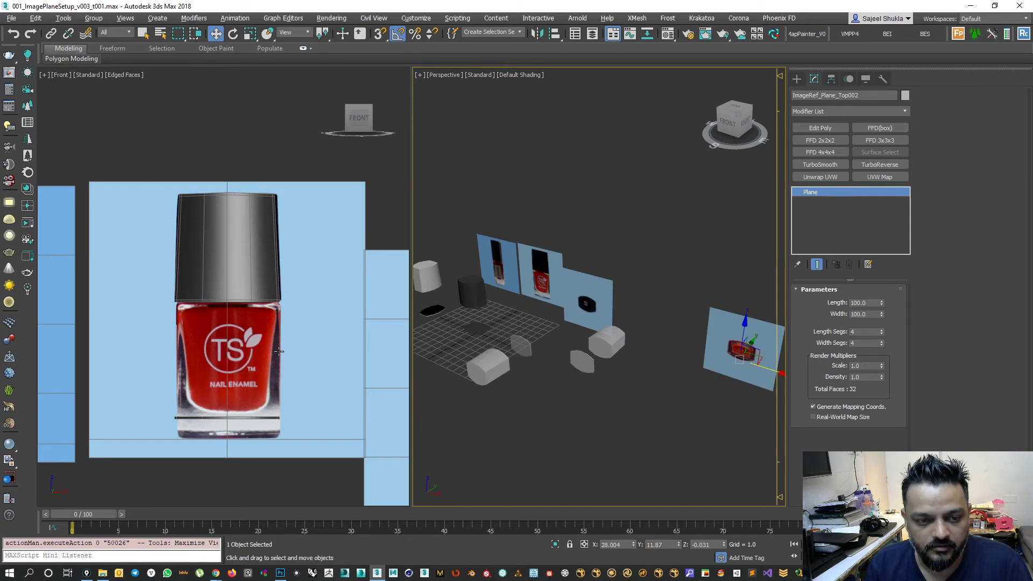
{"action": "right_click", "coordinate": [279, 351]}
{"action": "key", "text": "alt+w"}
{"action": "scroll", "coordinate": [584, 312], "scroll_direction": "down", "scroll_amount": 5}
{"action": "key", "text": "z"}
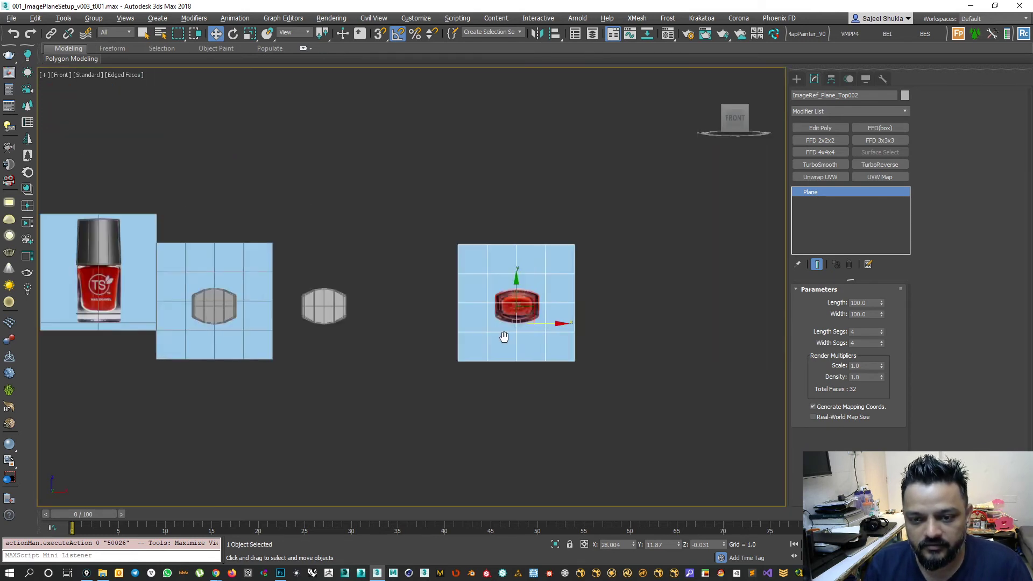
{"action": "left_click_drag", "start_coordinate": [520, 318], "coordinate": [231, 316]}
{"action": "scroll", "coordinate": [237, 316], "scroll_direction": "up", "scroll_amount": 4}
{"action": "middle_click_drag", "start_coordinate": [248, 316], "coordinate": [303, 314]}
{"action": "scroll", "coordinate": [303, 314], "scroll_direction": "up", "scroll_amount": 4}
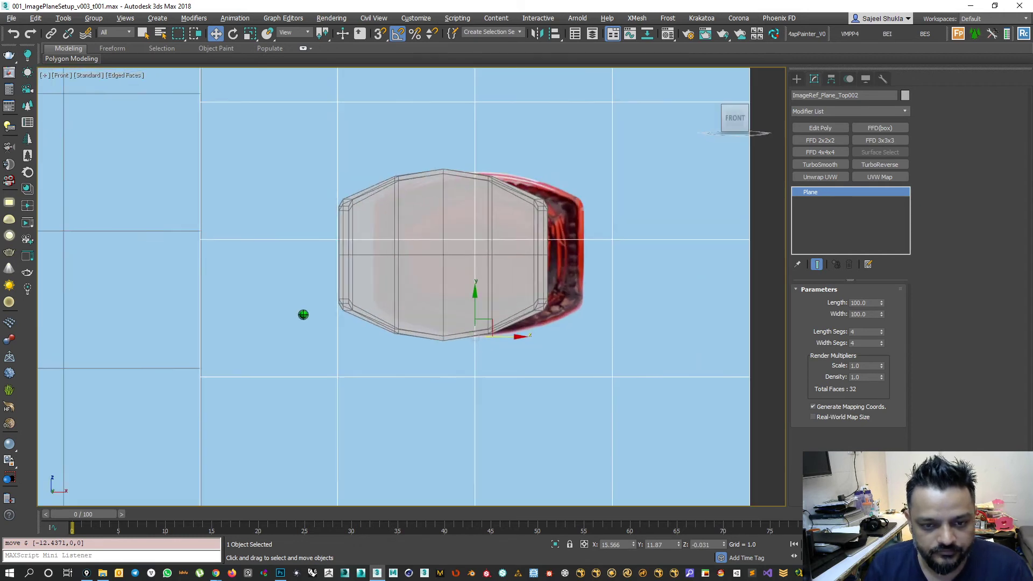
{"action": "left_click_drag", "start_coordinate": [538, 341], "coordinate": [499, 339]}
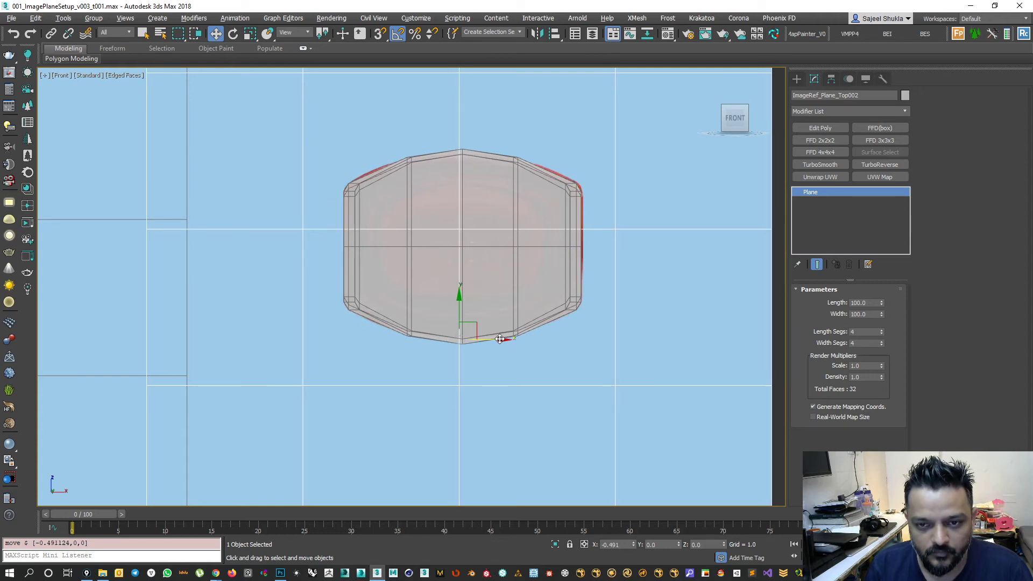
{"action": "scroll", "coordinate": [449, 291], "scroll_direction": "down", "scroll_amount": 1}
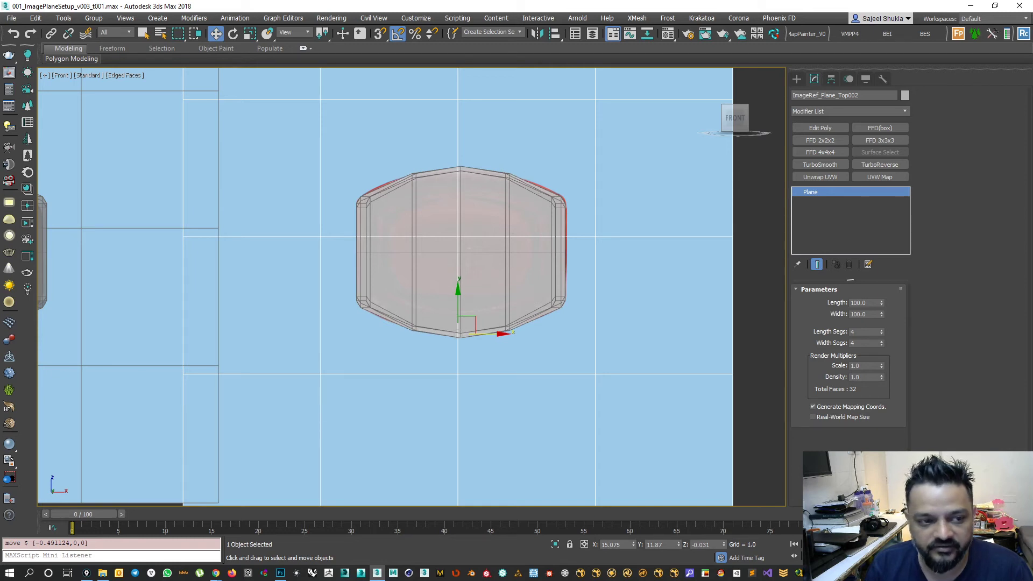
In vertex editing of the front-view cap, move the detached bottom element down about 0.56 in Z to the bottle's base.
{"action": "scroll", "coordinate": [247, 318], "scroll_direction": "down", "scroll_amount": 5}
{"action": "middle_click_drag", "start_coordinate": [167, 317], "coordinate": [527, 355]}
{"action": "scroll", "coordinate": [242, 322], "scroll_direction": "up", "scroll_amount": 4}
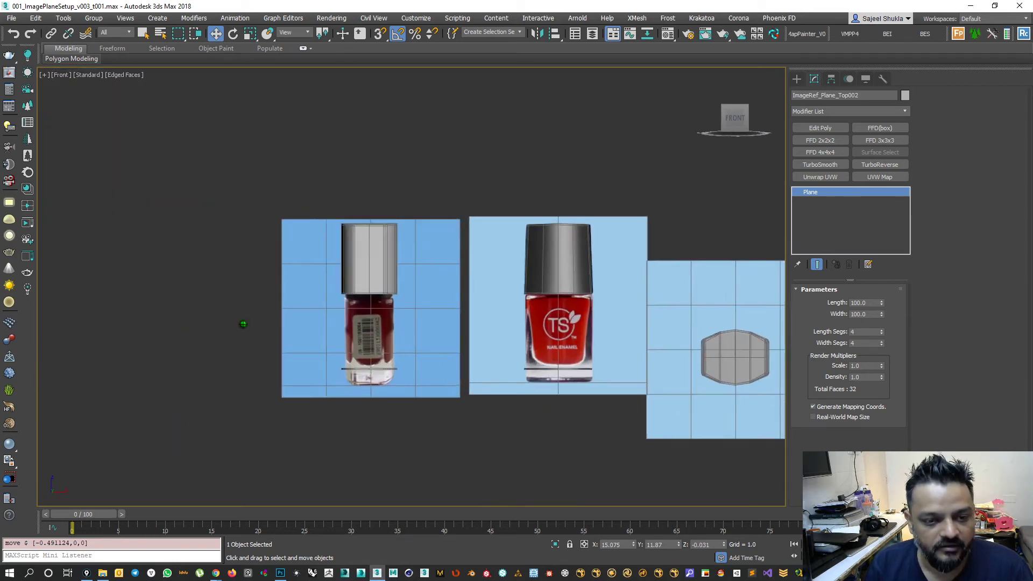
{"action": "middle_click_drag", "start_coordinate": [350, 325], "coordinate": [145, 256]}
{"action": "scroll", "coordinate": [329, 313], "scroll_direction": "up", "scroll_amount": 2}
{"action": "left_click", "coordinate": [438, 172]}
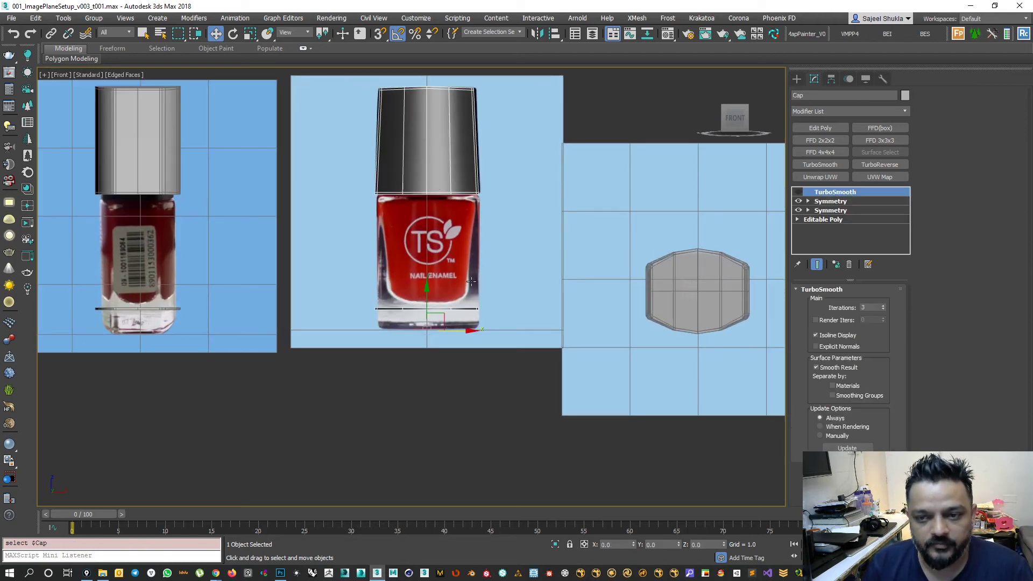
{"action": "left_click", "coordinate": [834, 219]}
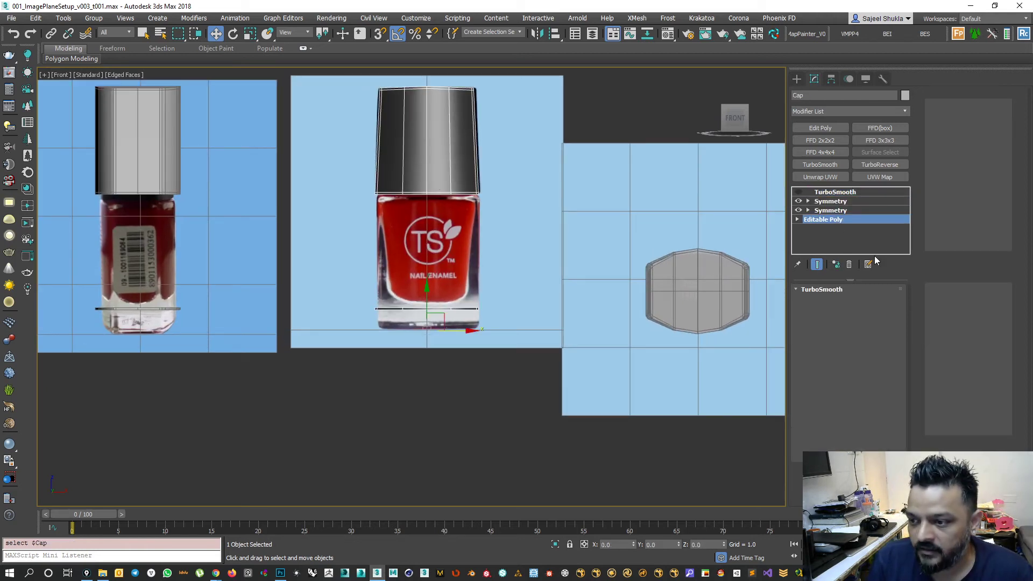
{"action": "left_click", "coordinate": [821, 301]}
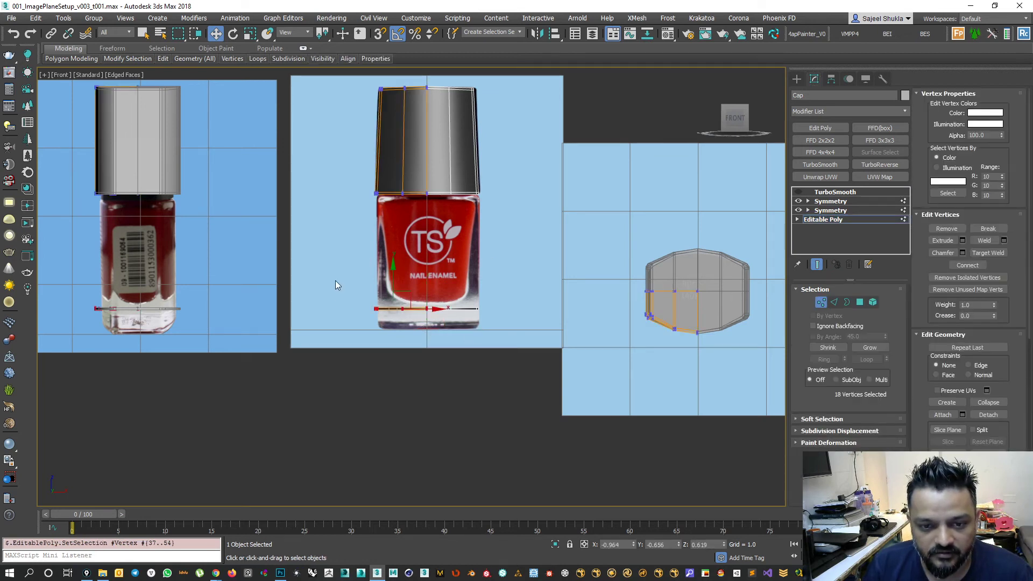
{"action": "scroll", "coordinate": [454, 332], "scroll_direction": "up", "scroll_amount": 4}
{"action": "left_click_drag", "start_coordinate": [397, 265], "coordinate": [404, 305]}
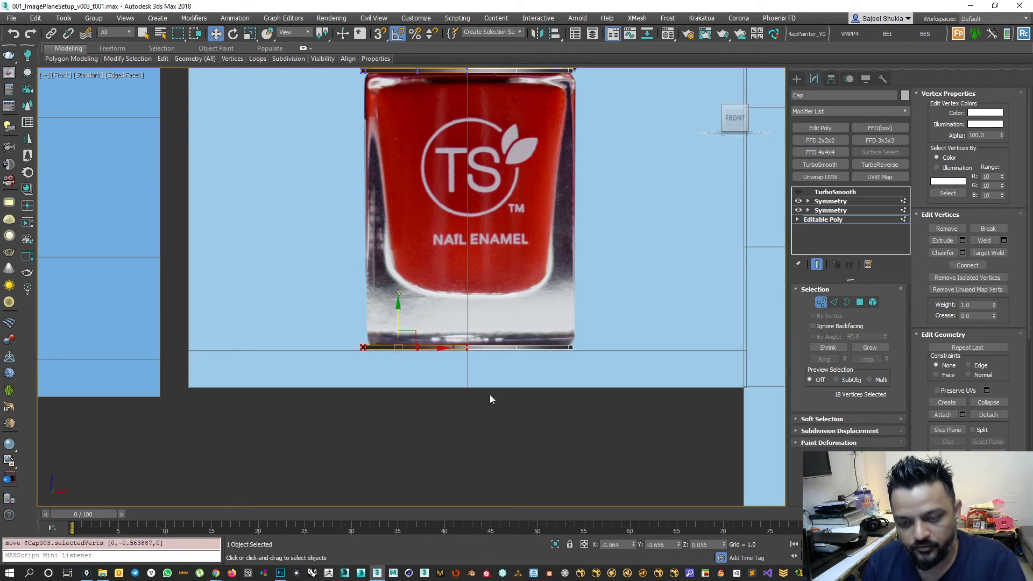
Try selecting the open border of the base element's quarter mesh.
{"action": "key", "text": "alt+w"}
{"action": "key", "text": "alt+w"}
{"action": "key", "text": "alt+z"}
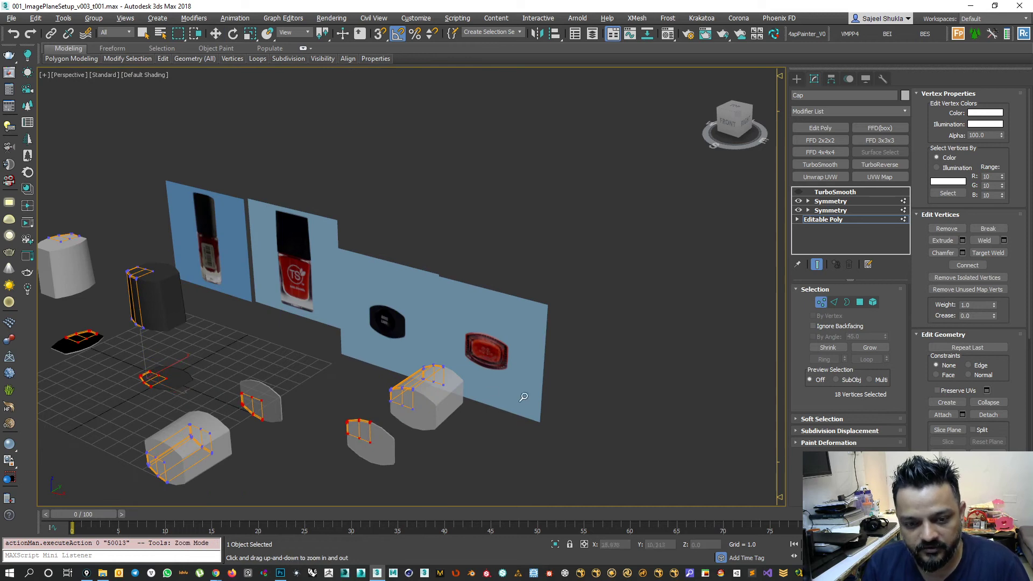
{"action": "key", "text": "z"}
{"action": "middle_click_drag", "start_coordinate": [404, 380], "coordinate": [330, 289], "text": "alt"}
{"action": "key", "text": "2"}
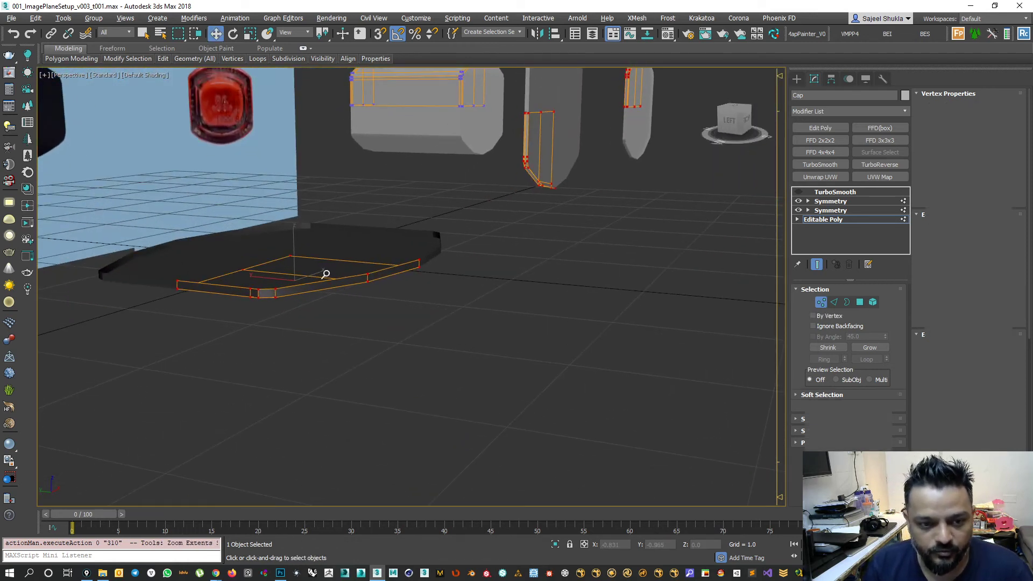
{"action": "left_click", "coordinate": [847, 302]}
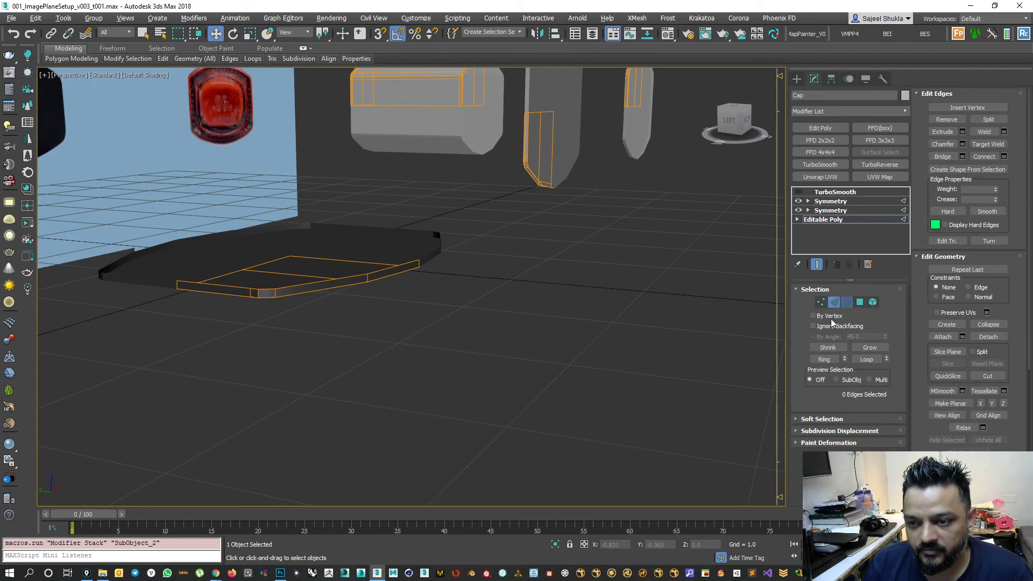
{"action": "left_click", "coordinate": [287, 289]}
{"action": "key", "text": "alt+q"}
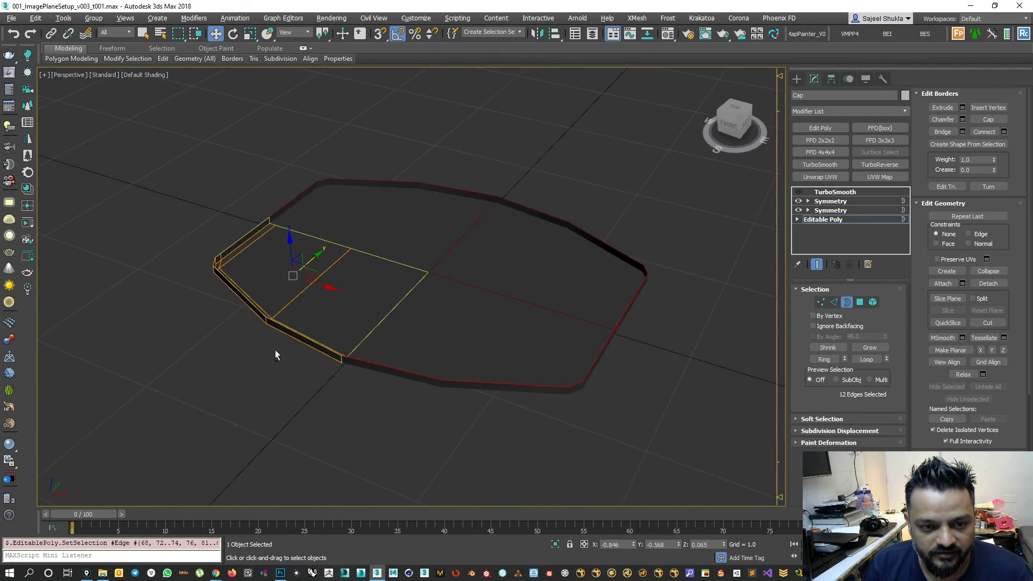
Turn on edged faces and change to edge editing, with both Symmetry modifiers shown and no edges selected.
{"action": "scroll", "coordinate": [365, 349], "scroll_direction": "up", "scroll_amount": 1}
{"action": "left_click", "coordinate": [798, 210]}
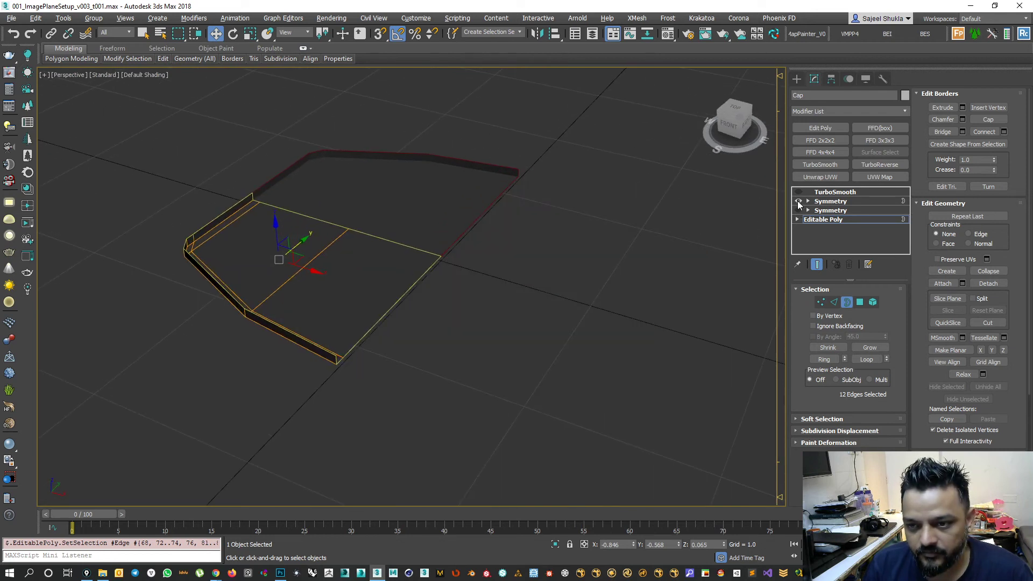
{"action": "left_click", "coordinate": [799, 201]}
{"action": "key", "text": "alt+q"}
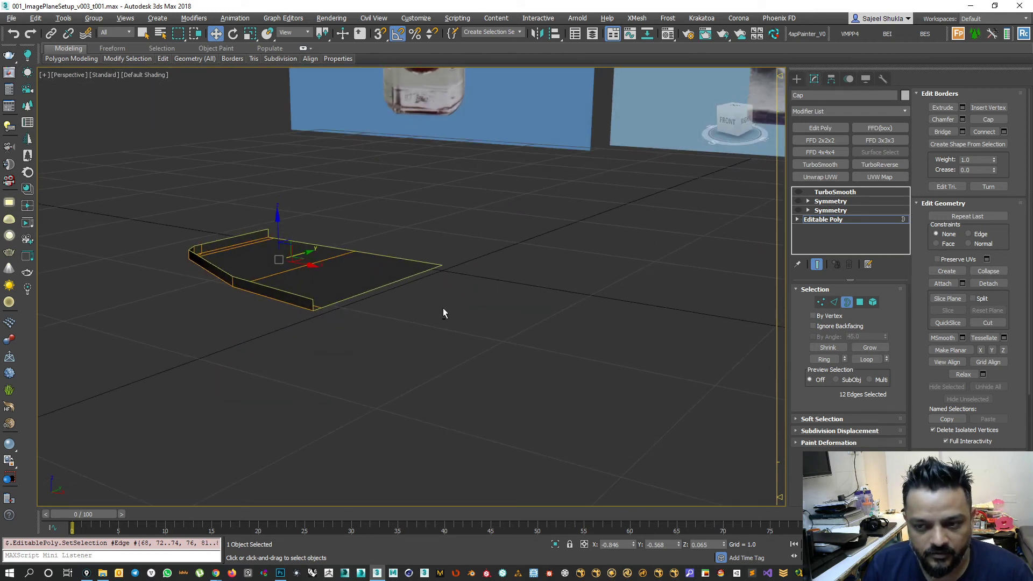
{"action": "key", "text": "ctrl+e"}
{"action": "middle_click_drag", "start_coordinate": [350, 322], "coordinate": [293, 336], "text": "alt"}
{"action": "key", "text": "F4"}
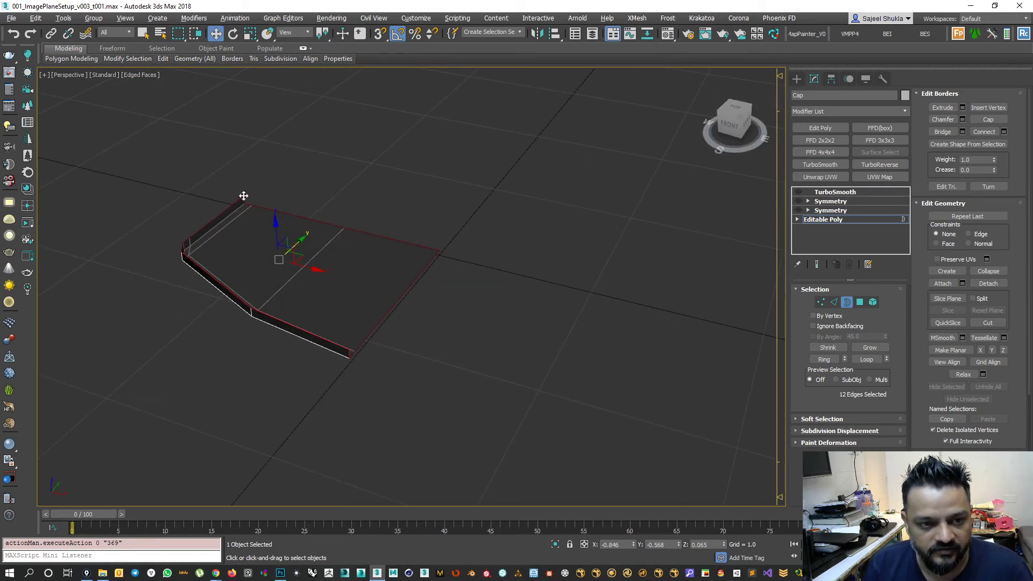
{"action": "middle_click_drag", "start_coordinate": [398, 327], "coordinate": [532, 330], "text": "alt"}
{"action": "key", "text": "2"}
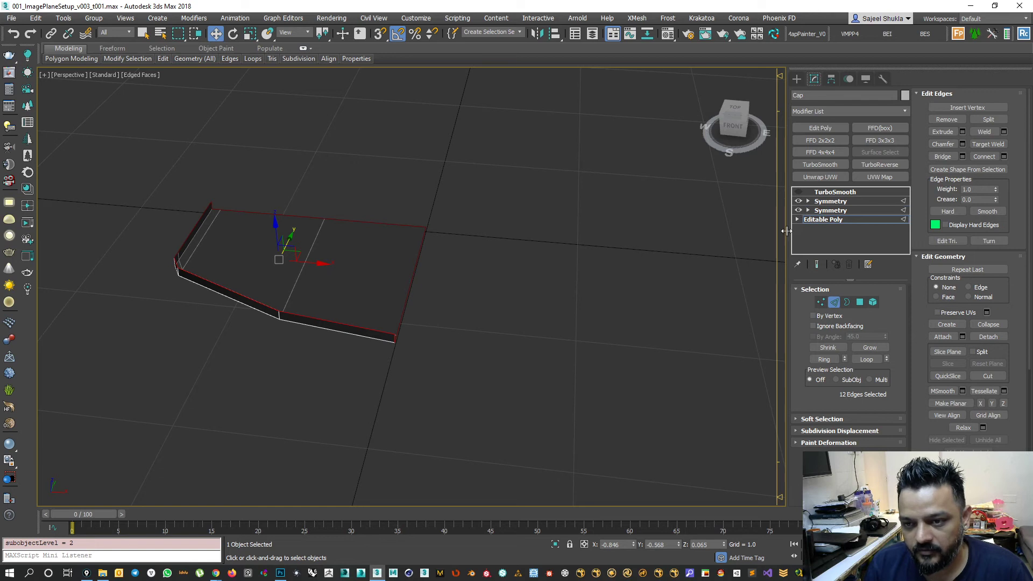
{"action": "key", "text": "ctrl+e"}
{"action": "left_click", "coordinate": [450, 389]}
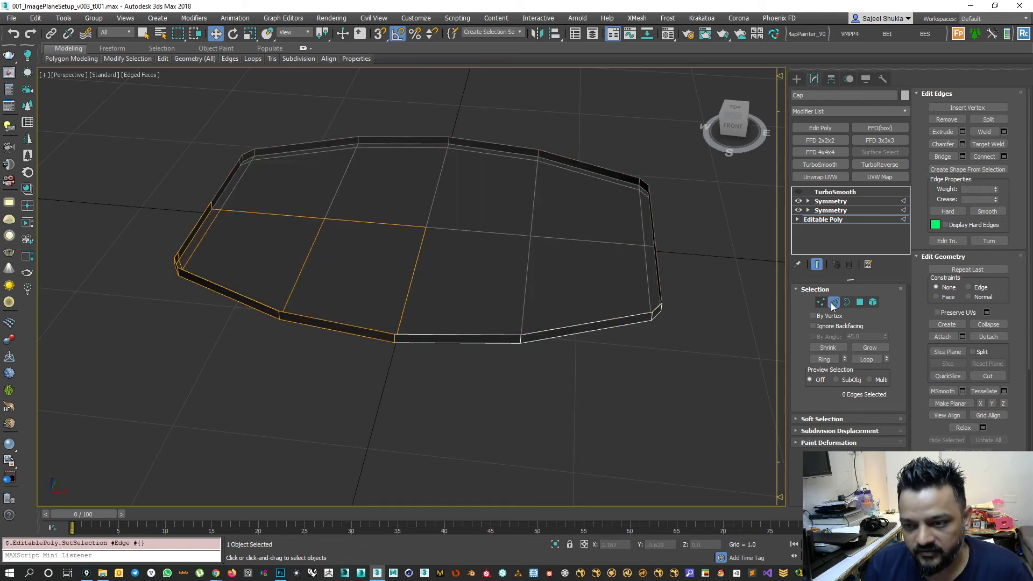
Extrude the five outer rim edges of the base quarter upward about 0.67 in Z to start the bottle wall.
{"action": "left_click", "coordinate": [360, 326]}
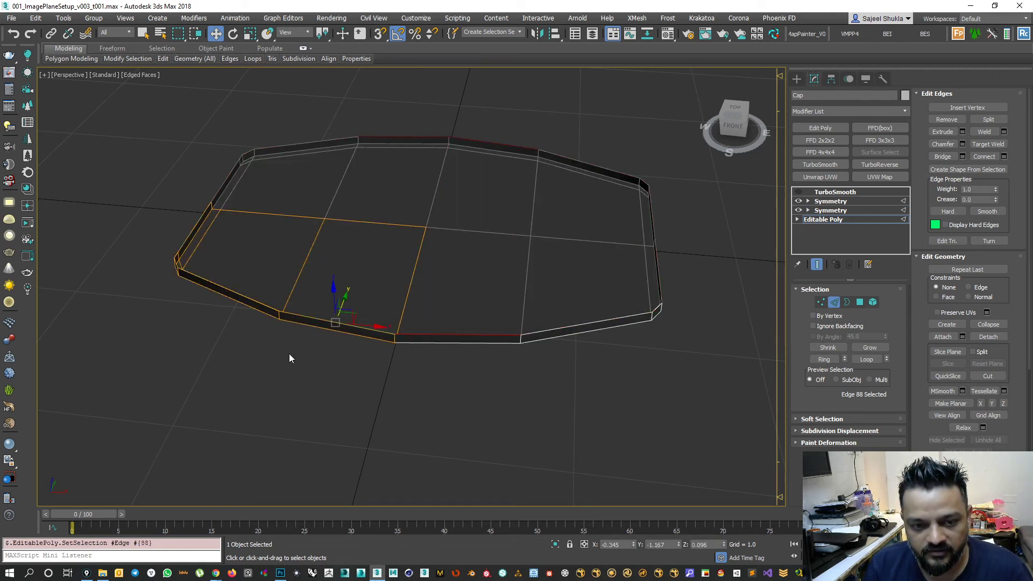
{"action": "left_click", "coordinate": [258, 302], "text": "ctrl"}
{"action": "middle_click_drag", "start_coordinate": [201, 329], "coordinate": [283, 318], "text": "alt"}
{"action": "middle_click_drag", "start_coordinate": [178, 351], "coordinate": [270, 342]}
{"action": "scroll", "coordinate": [270, 343], "scroll_direction": "up", "scroll_amount": 2}
{"action": "left_click", "coordinate": [336, 338], "text": "ctrl"}
{"action": "left_click", "coordinate": [312, 336], "text": "ctrl"}
{"action": "left_click", "coordinate": [290, 330], "text": "ctrl"}
{"action": "middle_click_drag", "start_coordinate": [551, 360], "coordinate": [296, 369], "text": "alt"}
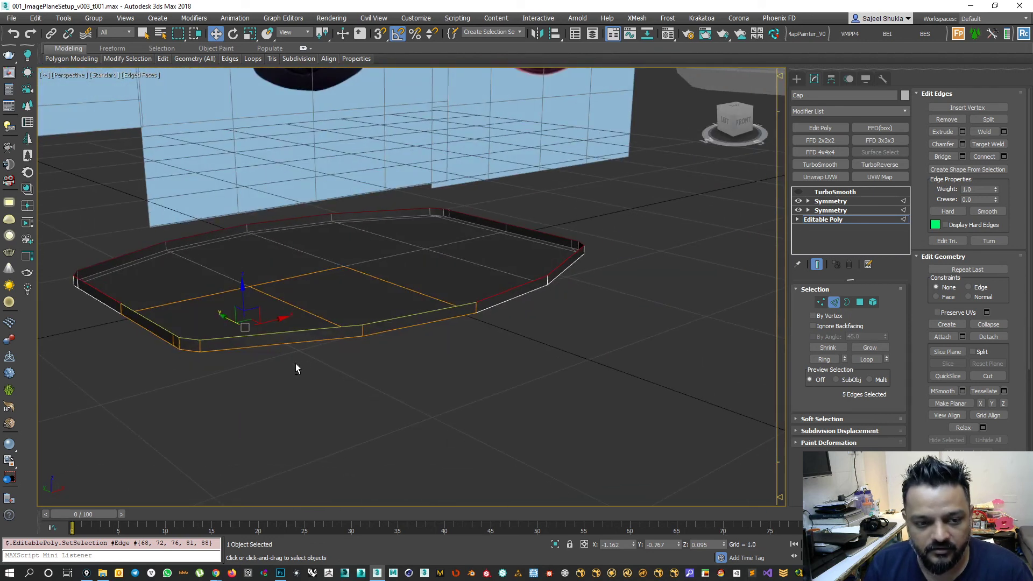
{"action": "left_click_drag", "start_coordinate": [244, 292], "coordinate": [243, 158]}
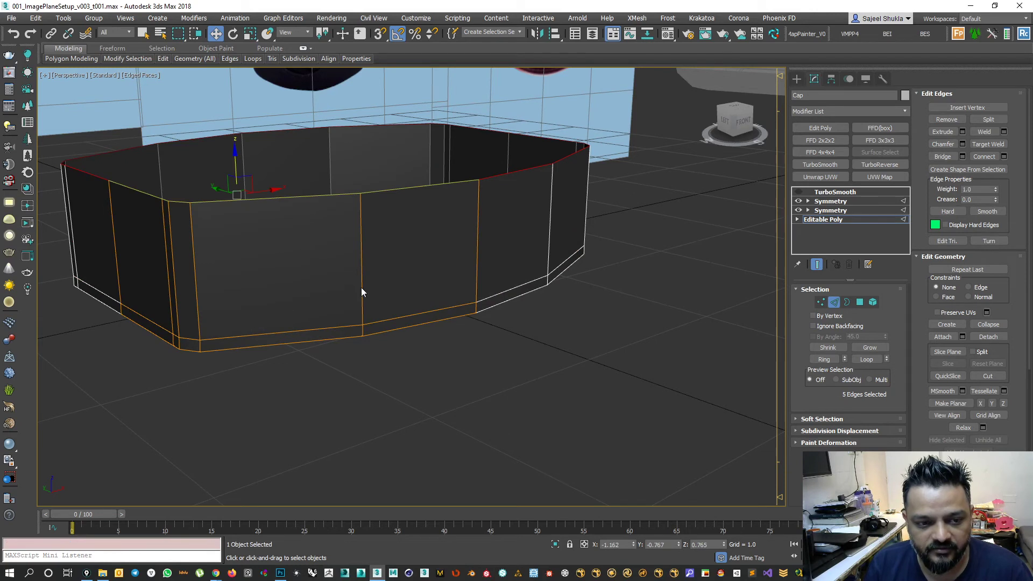
Turn on see-through display and raise the wall's top edges about 3.13 in Z to the underside of the cap.
{"action": "scroll", "coordinate": [382, 337], "scroll_direction": "down", "scroll_amount": 3}
{"action": "key", "text": "alt+w"}
{"action": "key", "text": "alt+w"}
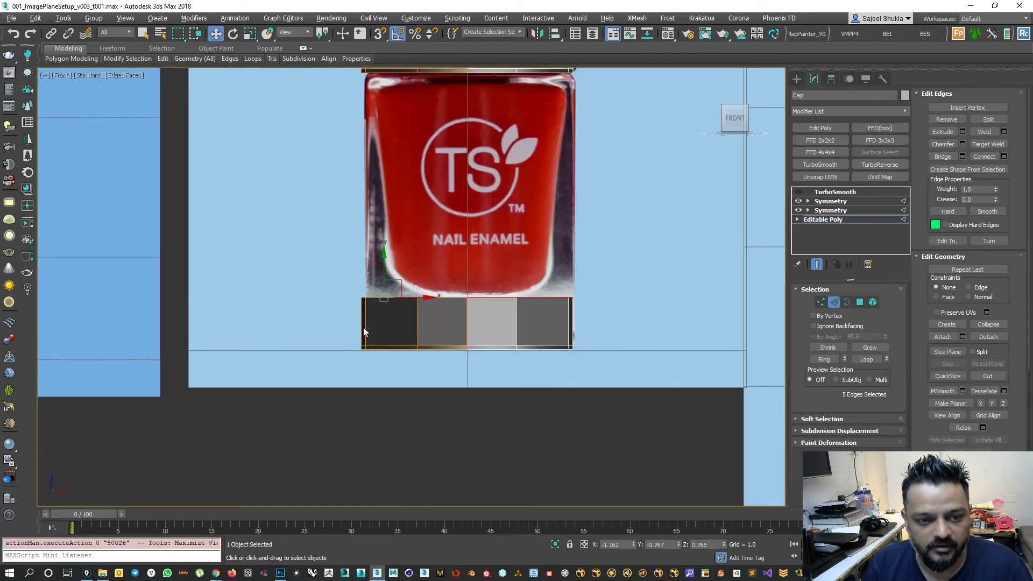
{"action": "scroll", "coordinate": [380, 328], "scroll_direction": "up", "scroll_amount": 2}
{"action": "key", "text": "alt+x"}
{"action": "scroll", "coordinate": [463, 304], "scroll_direction": "down", "scroll_amount": 2}
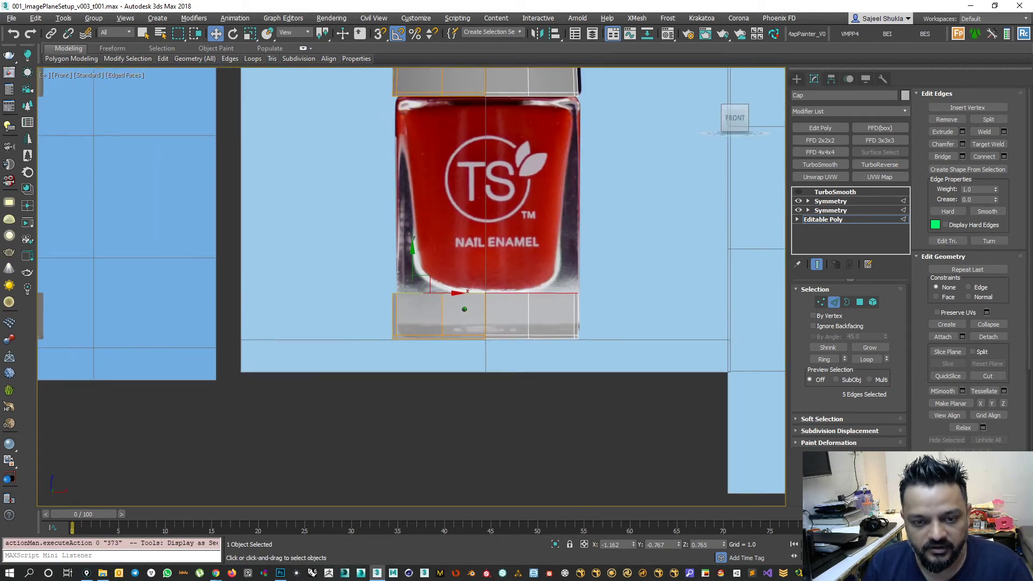
{"action": "scroll", "coordinate": [430, 309], "scroll_direction": "up", "scroll_amount": 2}
{"action": "left_click_drag", "start_coordinate": [363, 316], "coordinate": [363, 59]}
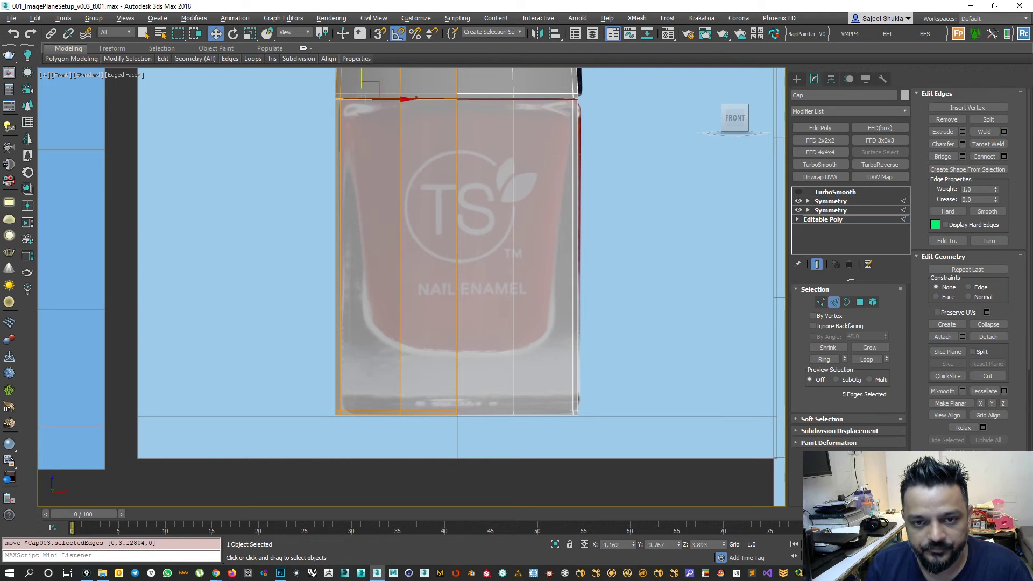
Show the TurboSmooth result on the bottle body and try raising its lower edge loop.
{"action": "scroll", "coordinate": [414, 167], "scroll_direction": "down", "scroll_amount": 2}
{"action": "scroll", "coordinate": [465, 319], "scroll_direction": "up", "scroll_amount": 3}
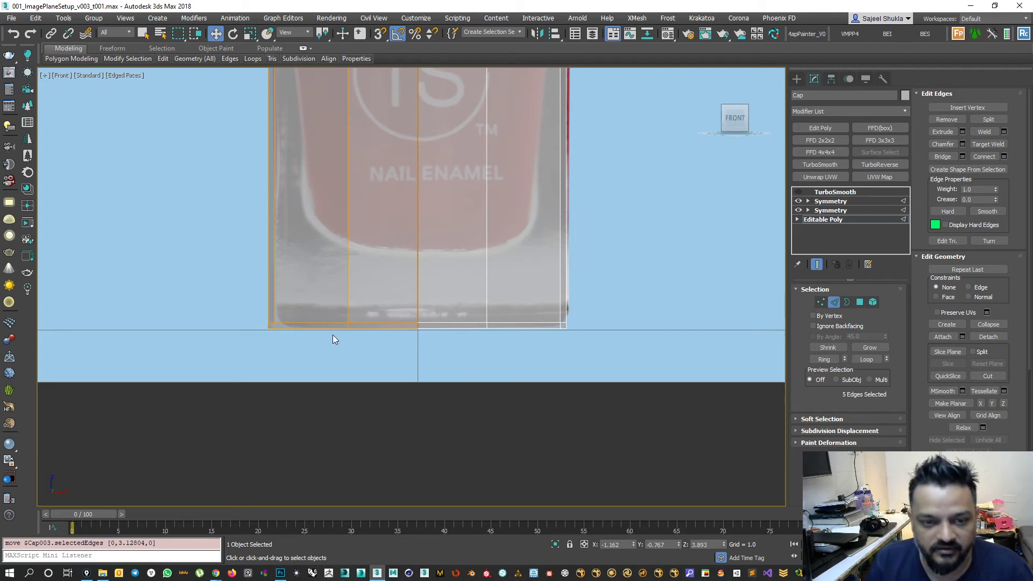
{"action": "double_click", "coordinate": [364, 323]}
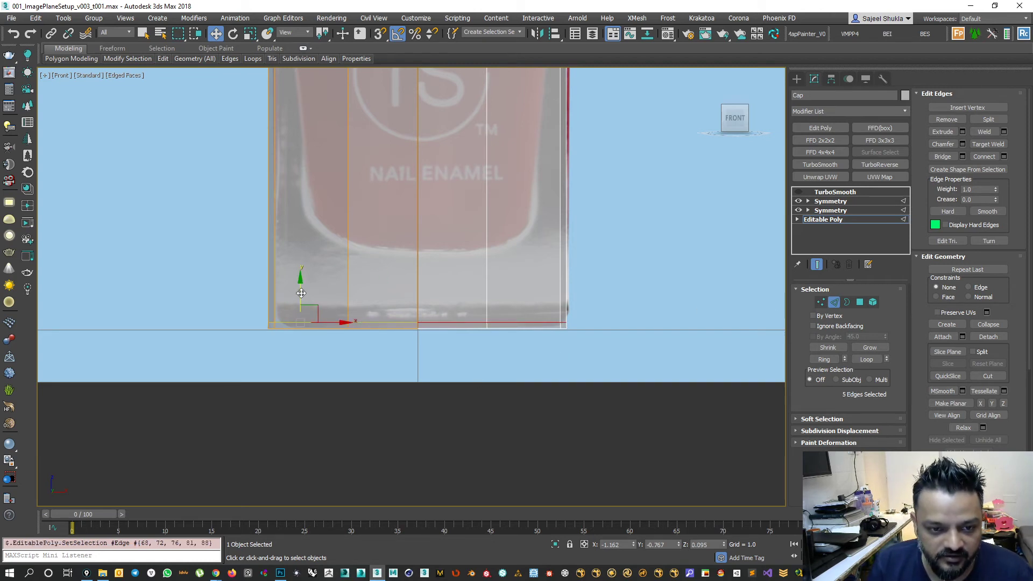
{"action": "left_click", "coordinate": [798, 192]}
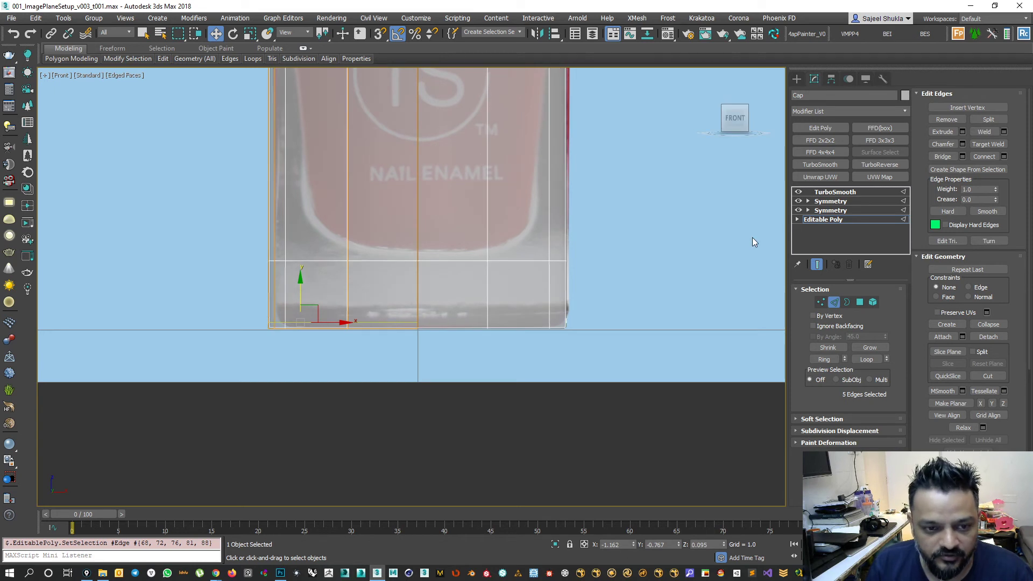
{"action": "scroll", "coordinate": [302, 348], "scroll_direction": "up", "scroll_amount": 2}
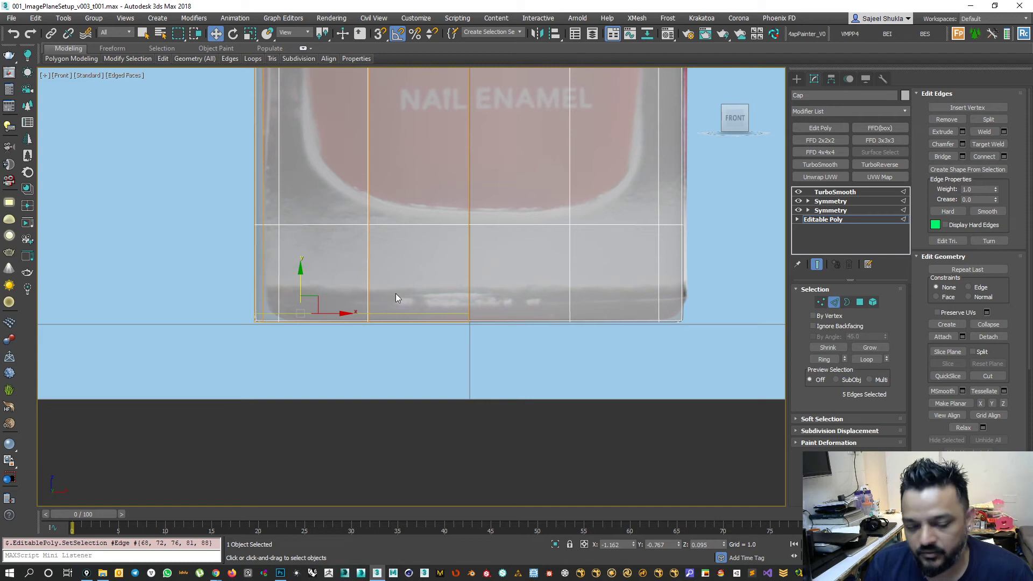
{"action": "left_click_drag", "start_coordinate": [300, 281], "coordinate": [298, 214]}
{"action": "key", "text": "ctrl+z"}
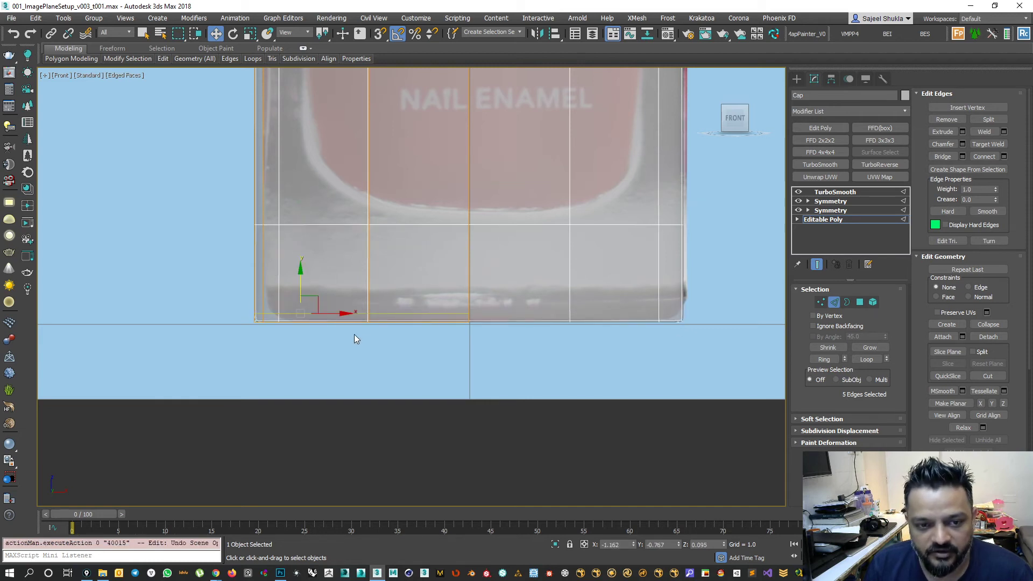
Set the editing constraint to Edge and clear the edge selection.
{"action": "left_click_drag", "start_coordinate": [919, 330], "coordinate": [917, 374]}
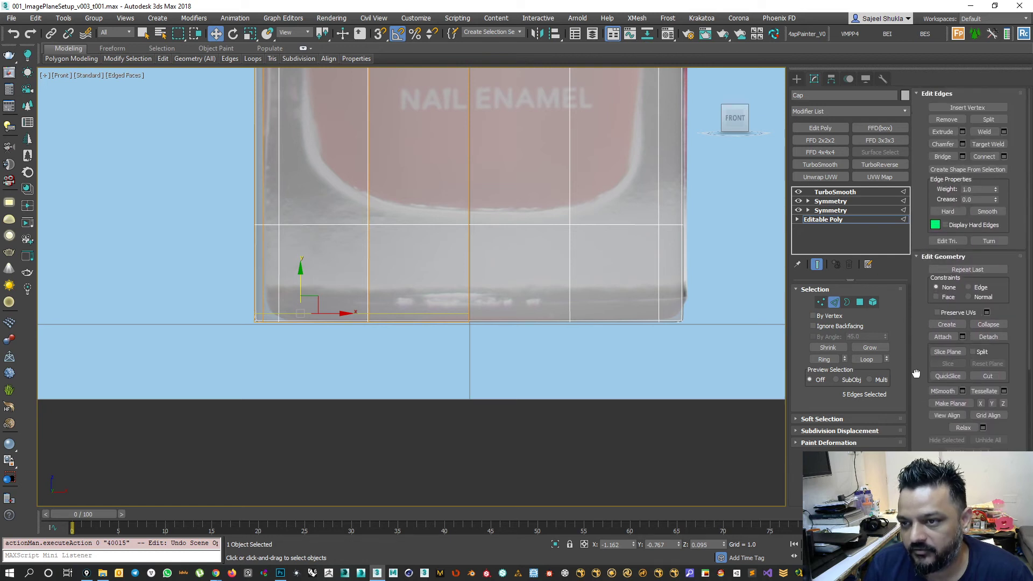
{"action": "left_click", "coordinate": [977, 288]}
{"action": "left_click", "coordinate": [312, 351]}
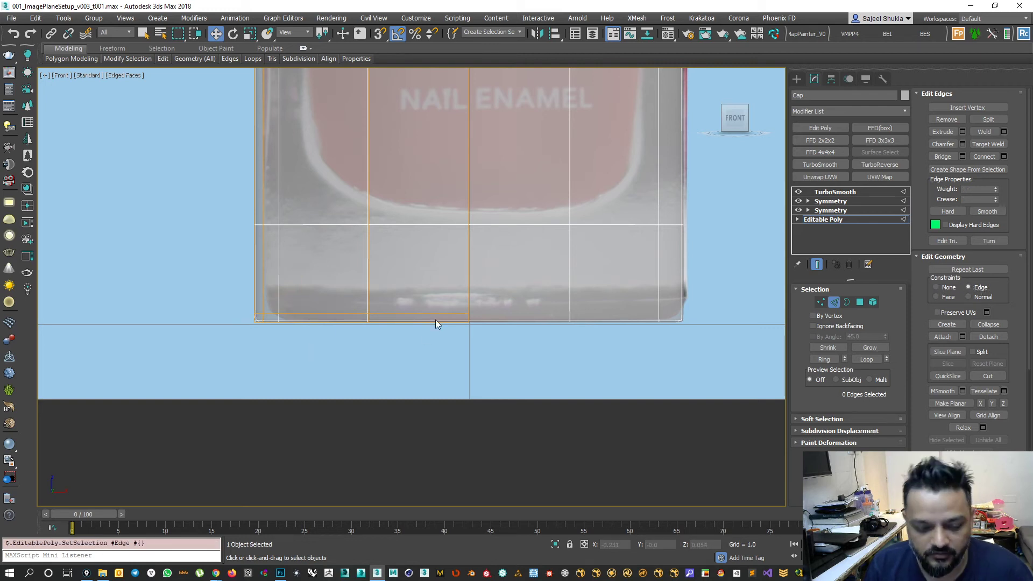
Try sliding the bottle wall's lower corner vertex sideways along X with the Edge constraint active.
{"action": "key", "text": "alt+w"}
{"action": "left_click", "coordinate": [532, 340]}
{"action": "key", "text": "alt+w"}
{"action": "key", "text": "alt+x"}
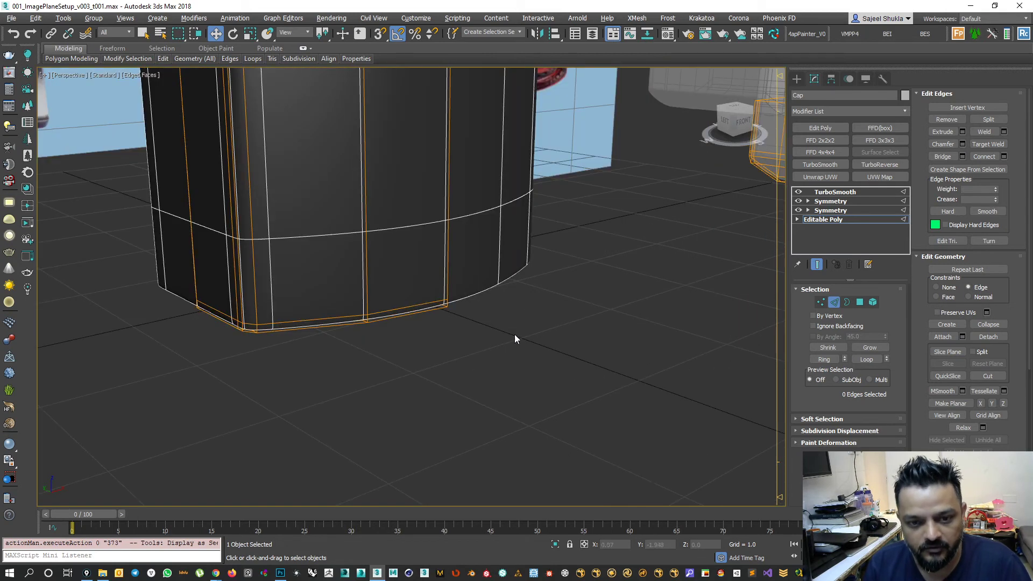
{"action": "scroll", "coordinate": [220, 336], "scroll_direction": "up", "scroll_amount": 6}
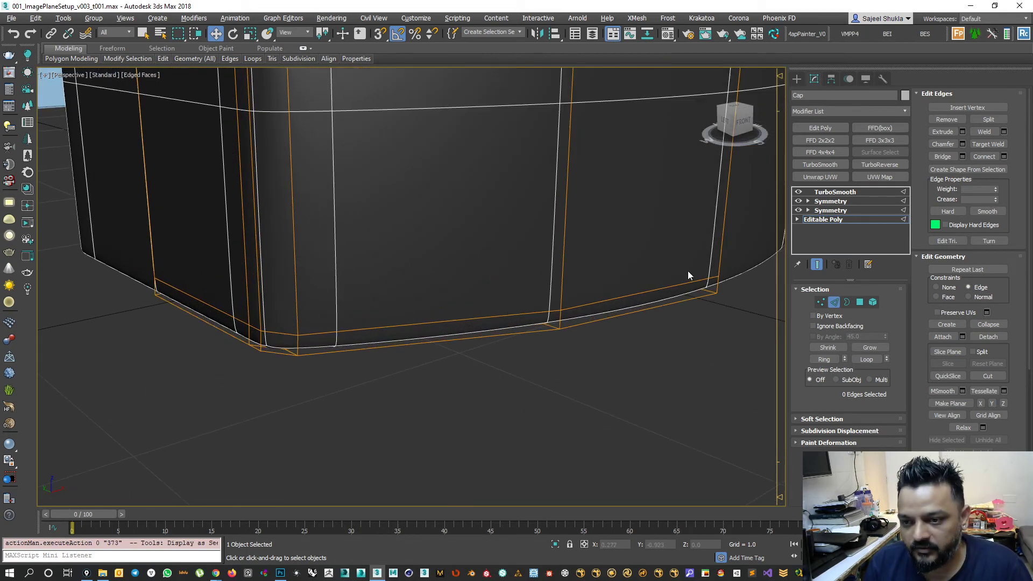
{"action": "left_click", "coordinate": [821, 302]}
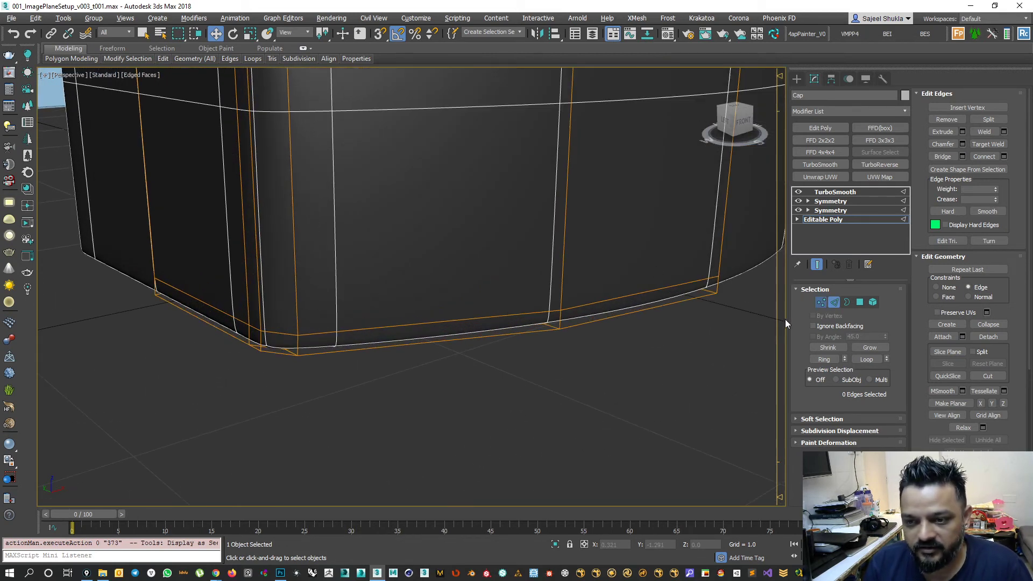
{"action": "left_click", "coordinate": [297, 336]}
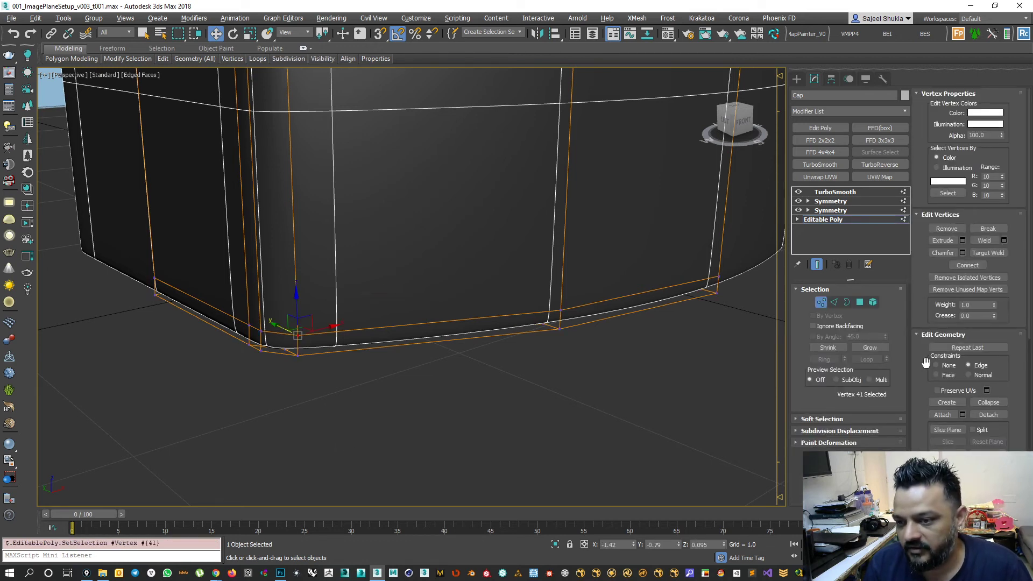
{"action": "left_click_drag", "start_coordinate": [330, 328], "coordinate": [277, 350]}
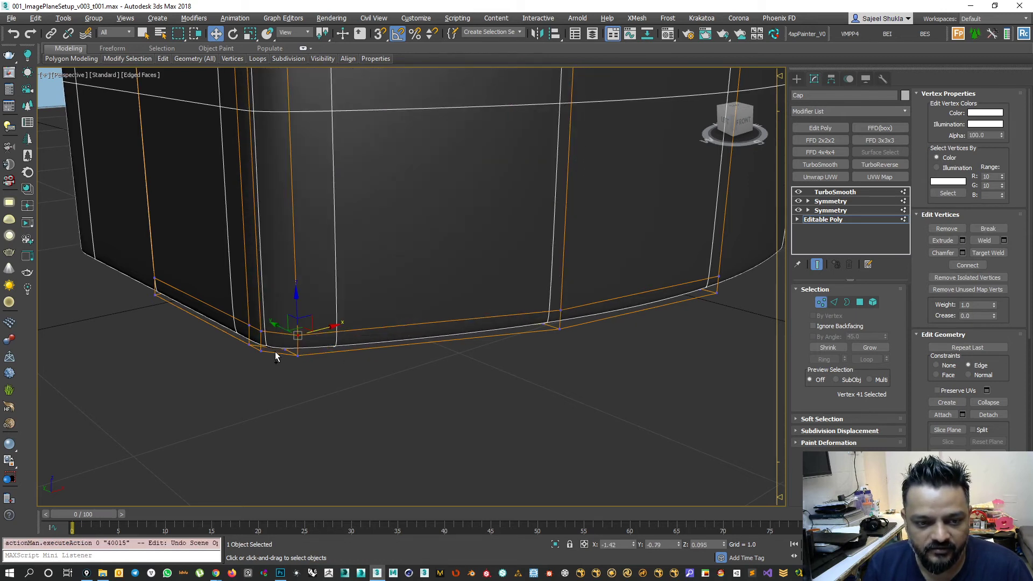
{"action": "key", "text": "ctrl+z"}
{"action": "key", "text": "ctrl+z"}
{"action": "key", "text": "ctrl+z"}
Try moving the same lower corner vertex vertically and along Y with the Edge constraint active.
{"action": "left_click_drag", "start_coordinate": [294, 283], "coordinate": [290, 310]}
{"action": "key", "text": "ctrl+z"}
{"action": "middle_click_drag", "start_coordinate": [280, 336], "coordinate": [282, 342], "text": "alt"}
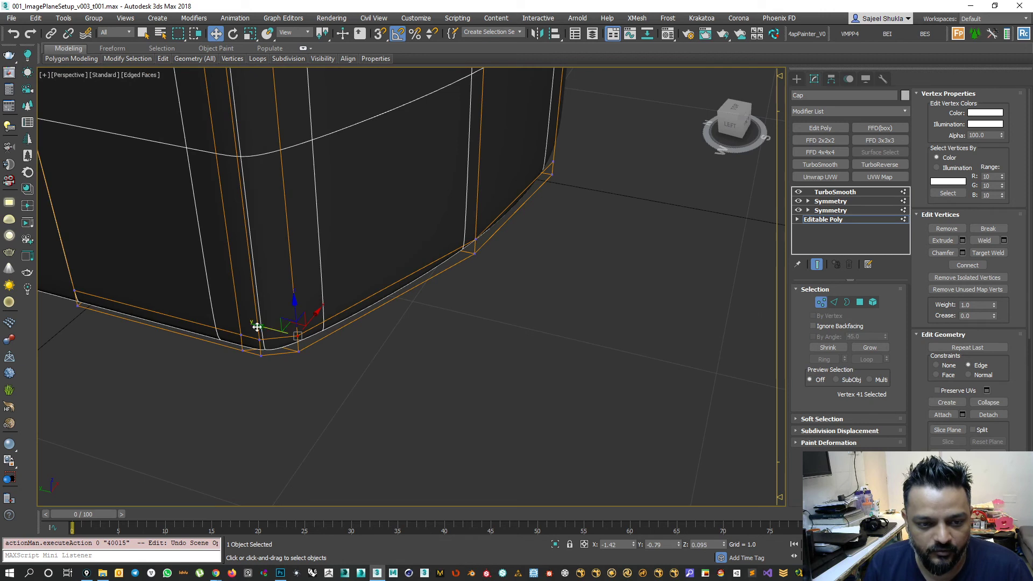
{"action": "left_click_drag", "start_coordinate": [269, 327], "coordinate": [342, 359]}
{"action": "key", "text": "ctrl+z"}
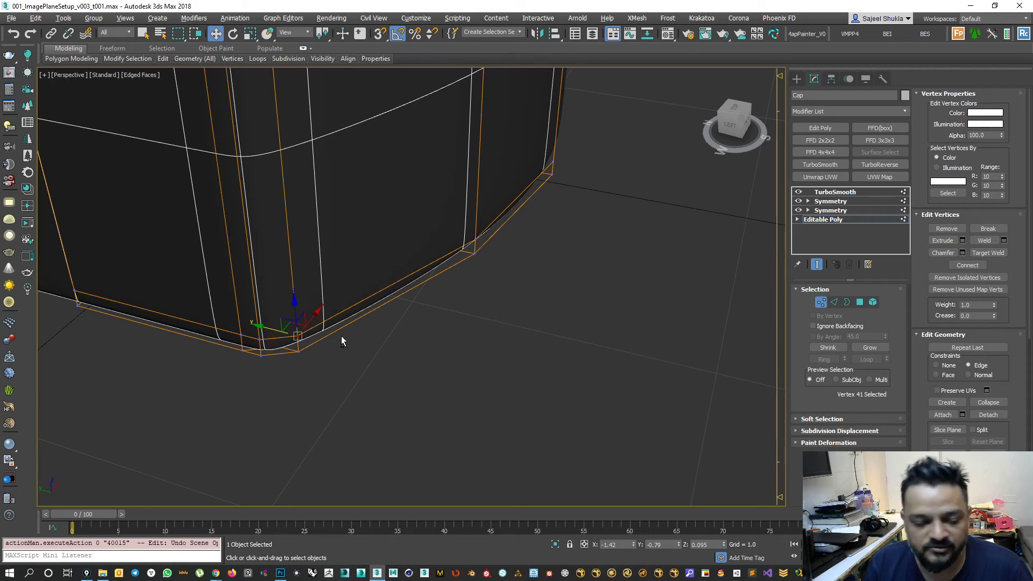
{"action": "middle_click_drag", "start_coordinate": [341, 339], "coordinate": [322, 340], "text": "alt"}
Set the editing constraint to None and raise the five-edge loop just above the bottle base about 0.12 in Z.
{"action": "left_click", "coordinate": [945, 364]}
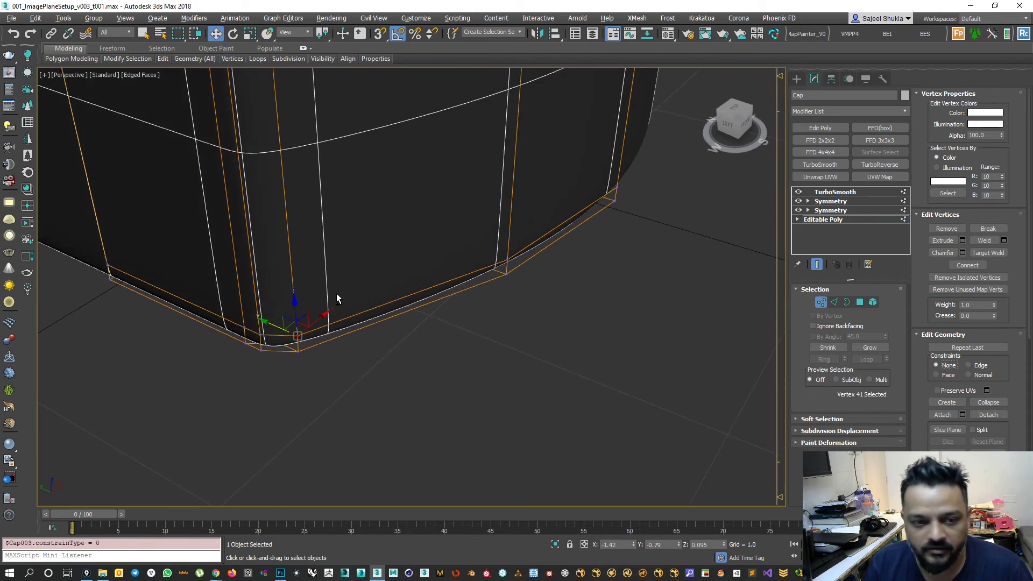
{"action": "middle_click_drag", "start_coordinate": [337, 293], "coordinate": [375, 321], "text": "alt"}
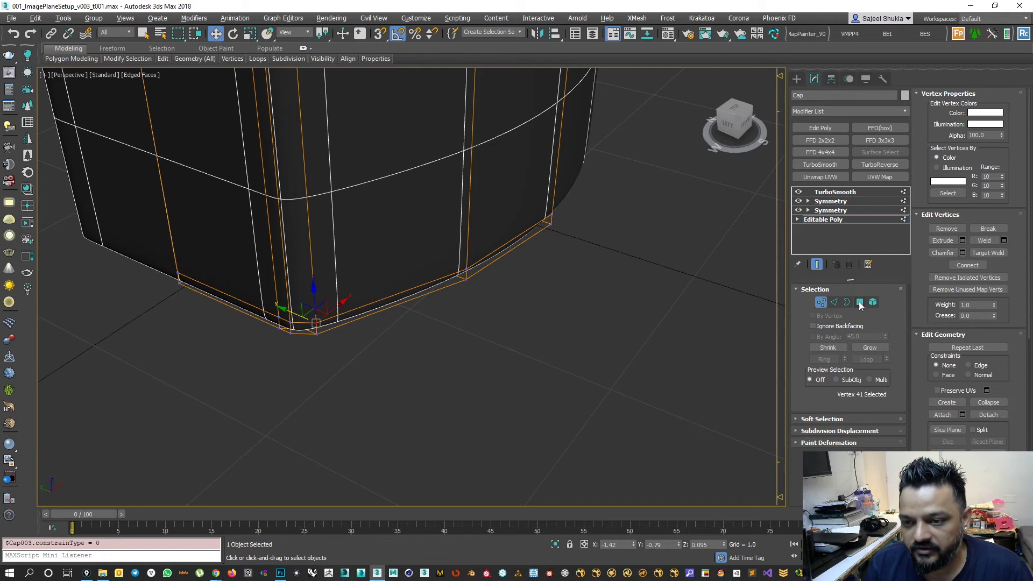
{"action": "key", "text": "2"}
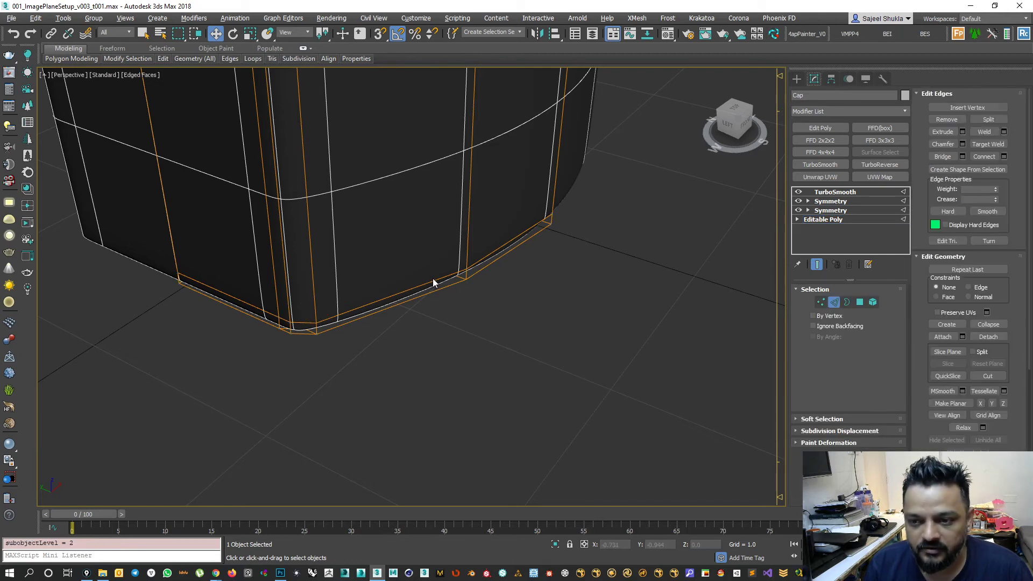
{"action": "double_click", "coordinate": [432, 281]}
{"action": "scroll", "coordinate": [515, 362], "scroll_direction": "down", "scroll_amount": 1}
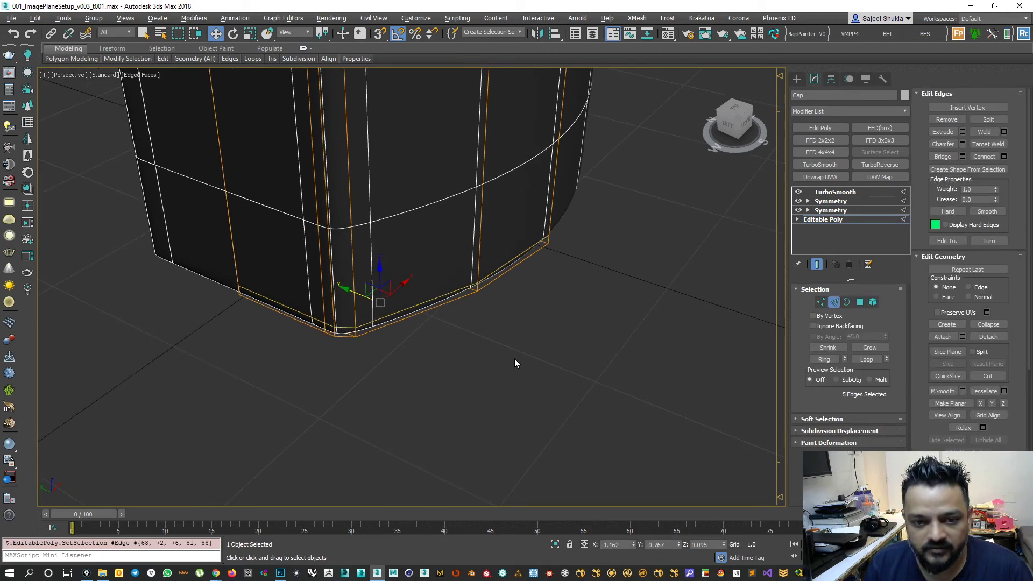
{"action": "key", "text": "alt+w"}
{"action": "right_click", "coordinate": [172, 387]}
{"action": "key", "text": "alt+w"}
{"action": "scroll", "coordinate": [408, 344], "scroll_direction": "up", "scroll_amount": 1}
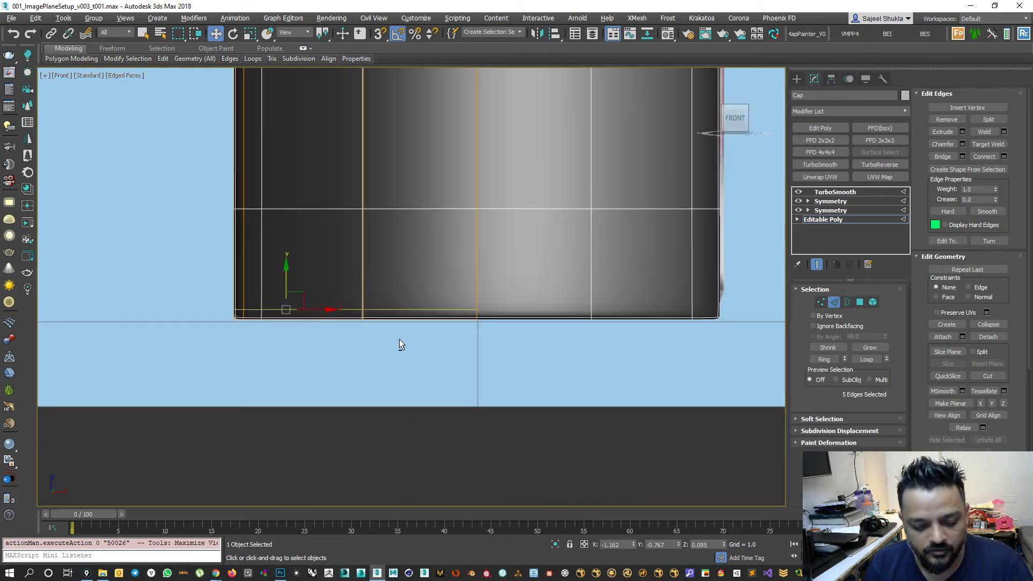
{"action": "key", "text": "alt+x"}
{"action": "scroll", "coordinate": [294, 336], "scroll_direction": "up", "scroll_amount": 2}
{"action": "left_click_drag", "start_coordinate": [289, 263], "coordinate": [288, 236]}
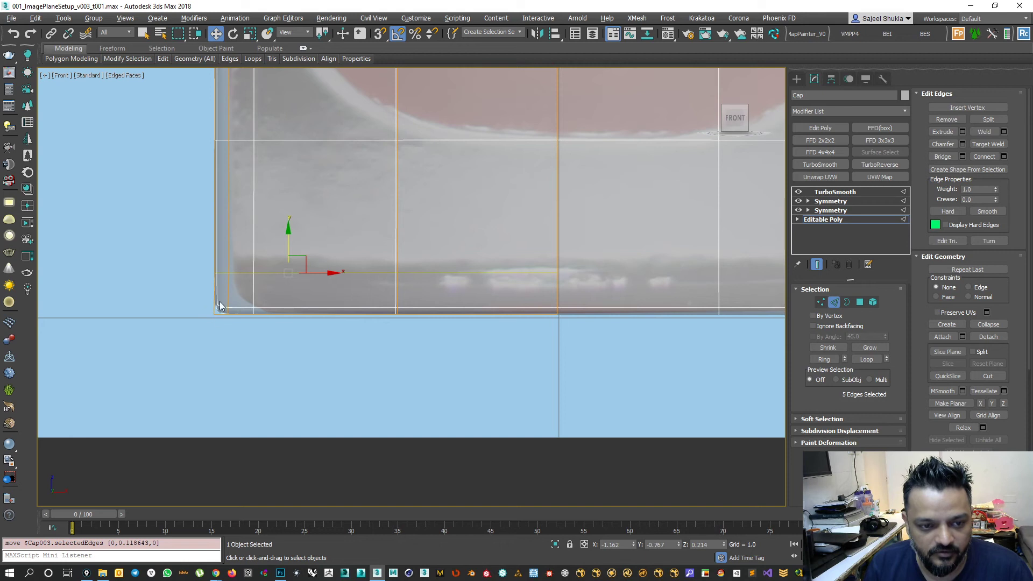
{"action": "scroll", "coordinate": [293, 321], "scroll_direction": "down", "scroll_amount": 2}
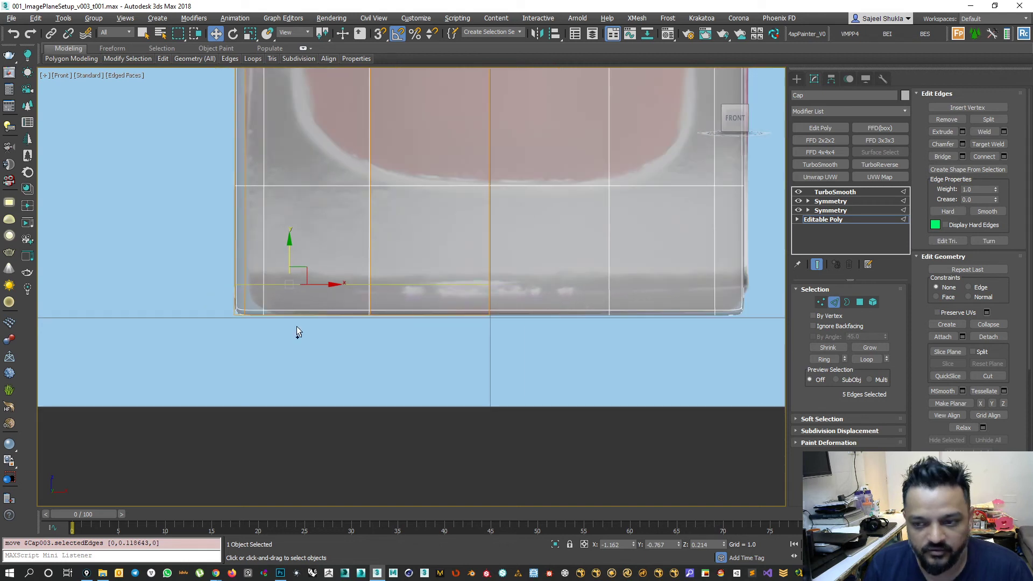
Select the six vertices of the lower wall loop in the front view and raise them about 0.037.
{"action": "left_click", "coordinate": [822, 303]}
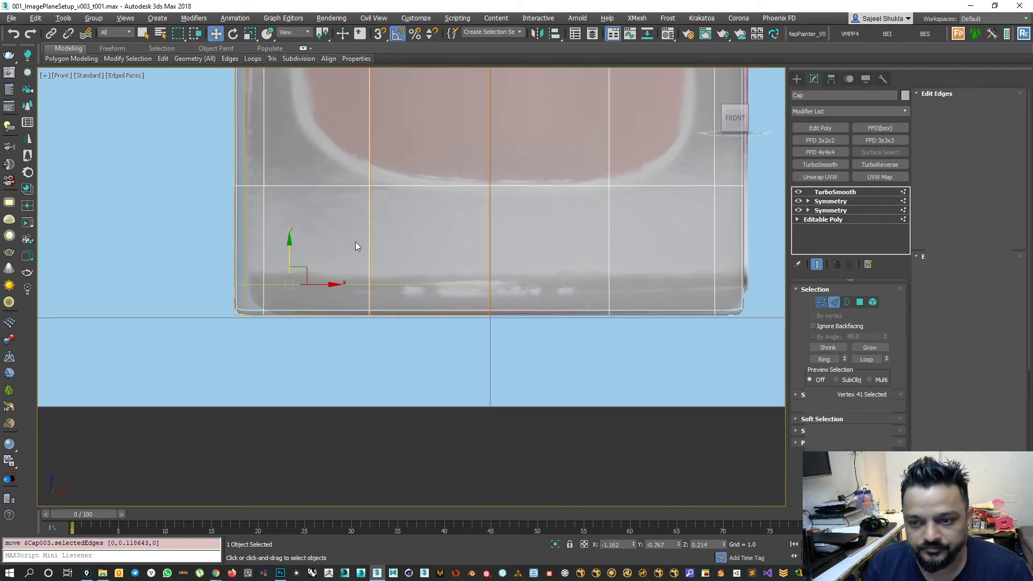
{"action": "scroll", "coordinate": [347, 250], "scroll_direction": "down", "scroll_amount": 1}
{"action": "scroll", "coordinate": [347, 250], "scroll_direction": "down", "scroll_amount": 1}
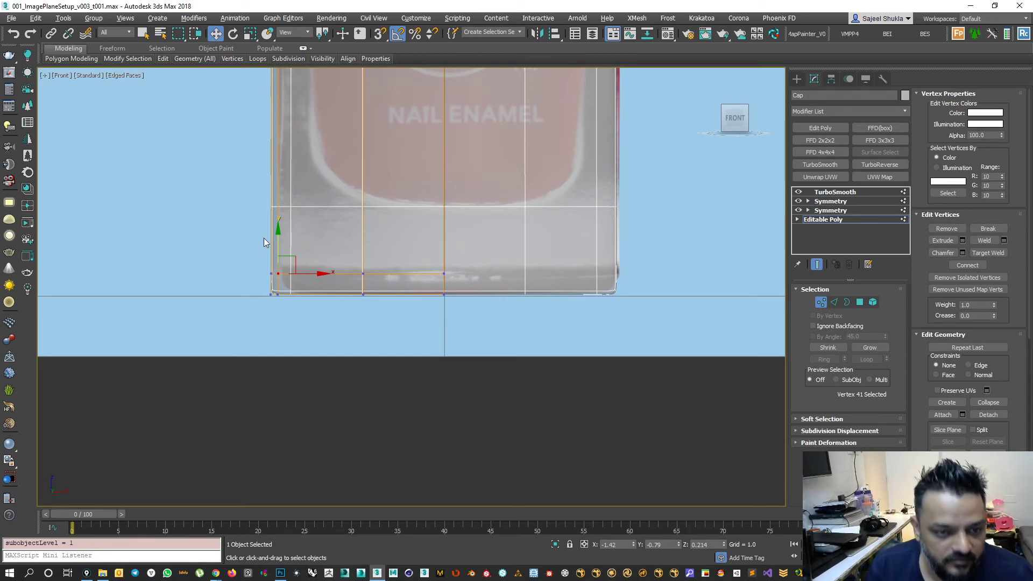
{"action": "key", "text": "ctrl+z"}
{"action": "key", "text": "ctrl+z"}
{"action": "key", "text": "ctrl+z"}
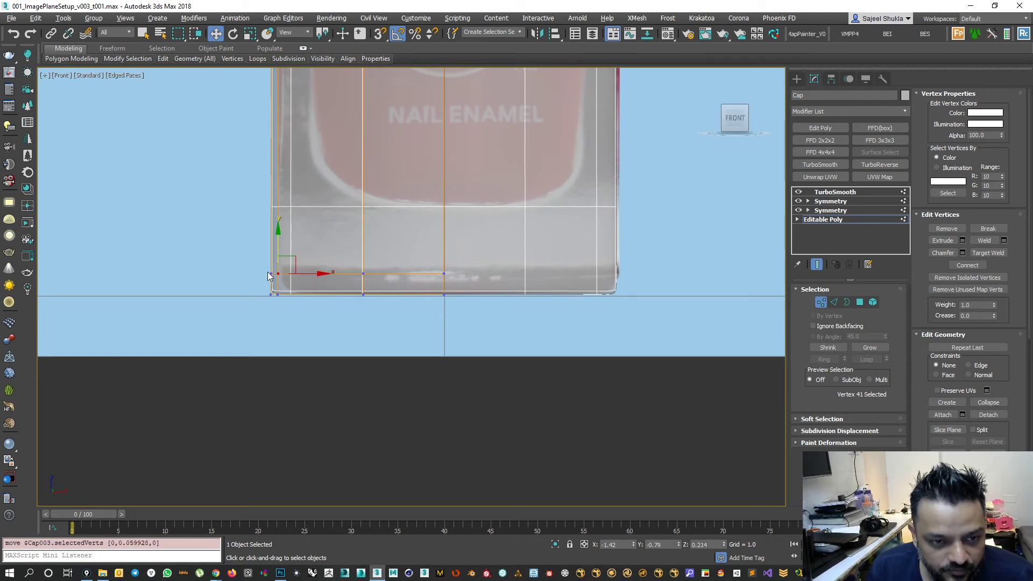
{"action": "left_click_drag", "start_coordinate": [529, 280], "coordinate": [529, 280]}
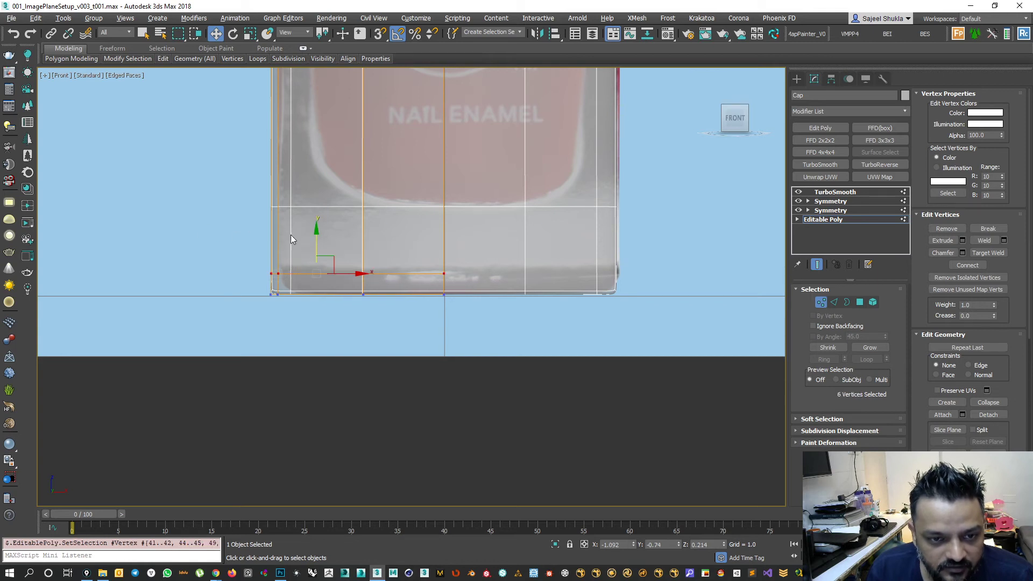
{"action": "left_click_drag", "start_coordinate": [316, 234], "coordinate": [316, 229]}
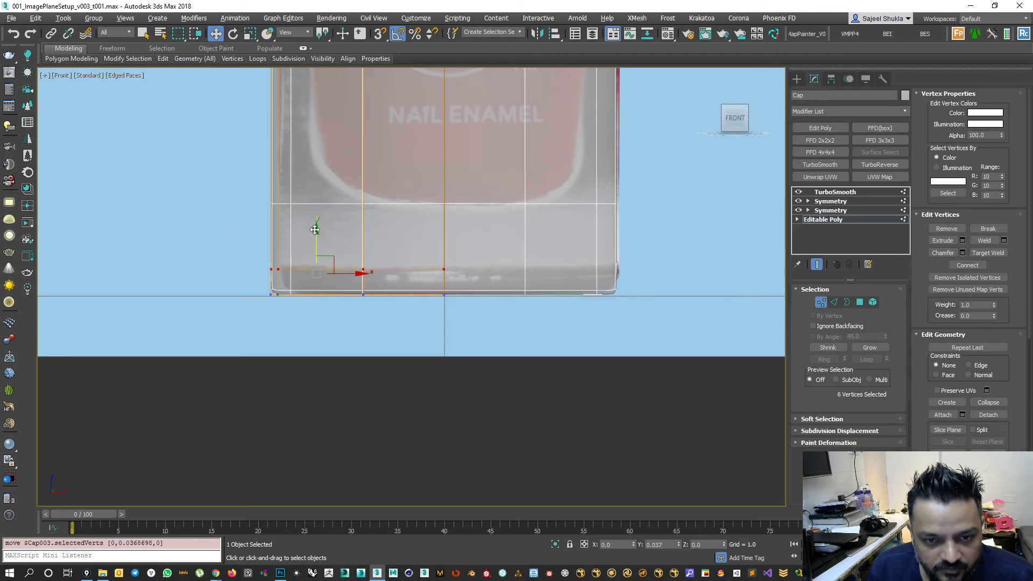
Move the six bottom corner vertices inward about 0.16 in X to match the reference's tapered lower corner.
{"action": "left_click_drag", "start_coordinate": [308, 318], "coordinate": [327, 292]}
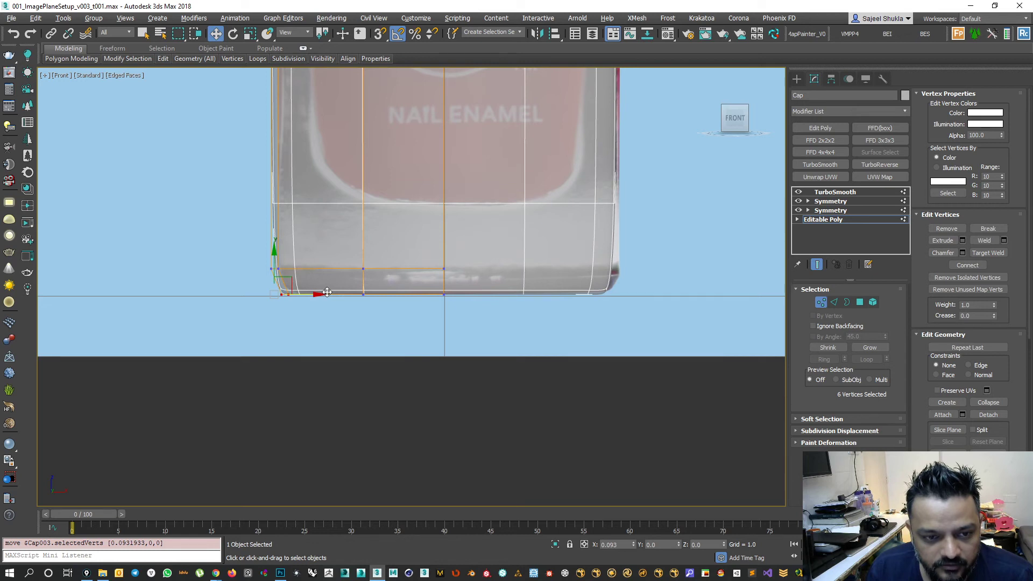
{"action": "scroll", "coordinate": [277, 318], "scroll_direction": "up", "scroll_amount": 3}
{"action": "left_click_drag", "start_coordinate": [331, 287], "coordinate": [343, 286]}
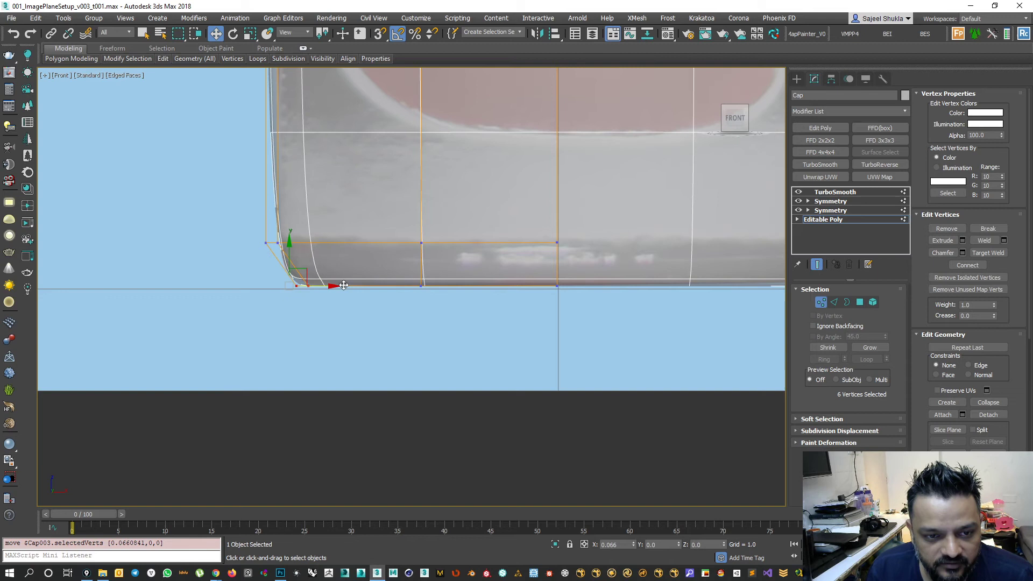
Select the cap element and move it about 4.53 upward, clear of the bottle reference.
{"action": "scroll", "coordinate": [393, 196], "scroll_direction": "down", "scroll_amount": 4}
{"action": "middle_click_drag", "start_coordinate": [392, 196], "coordinate": [362, 436]}
{"action": "middle_click_drag", "start_coordinate": [380, 212], "coordinate": [351, 361]}
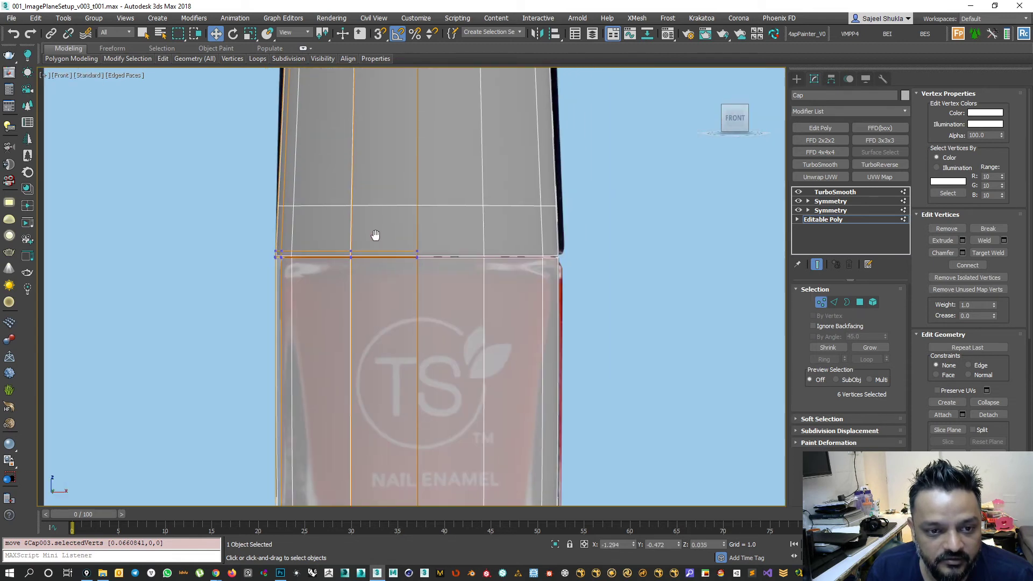
{"action": "scroll", "coordinate": [375, 235], "scroll_direction": "up", "scroll_amount": 1}
{"action": "scroll", "coordinate": [342, 287], "scroll_direction": "up", "scroll_amount": 1}
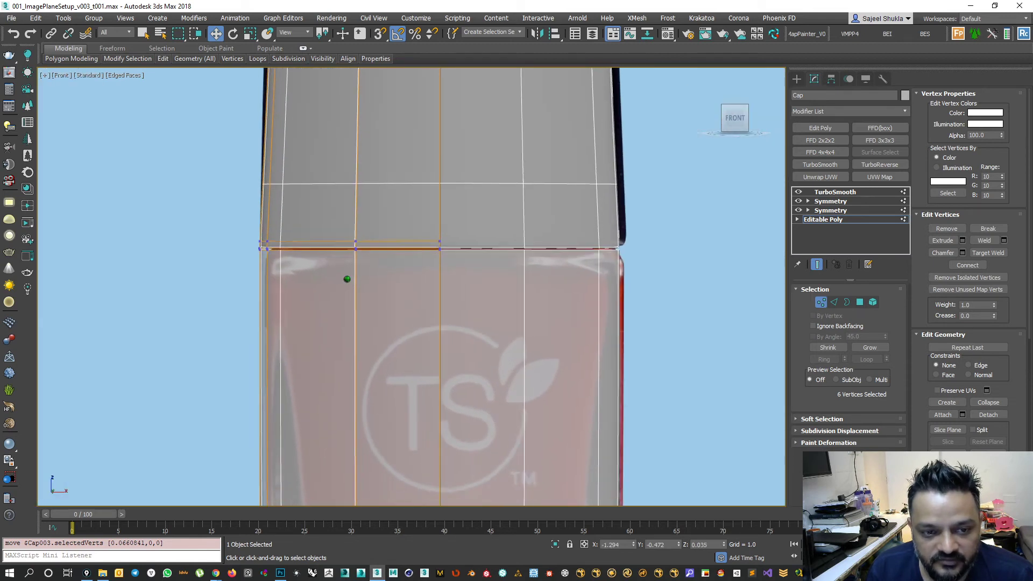
{"action": "scroll", "coordinate": [347, 279], "scroll_direction": "up", "scroll_amount": 1}
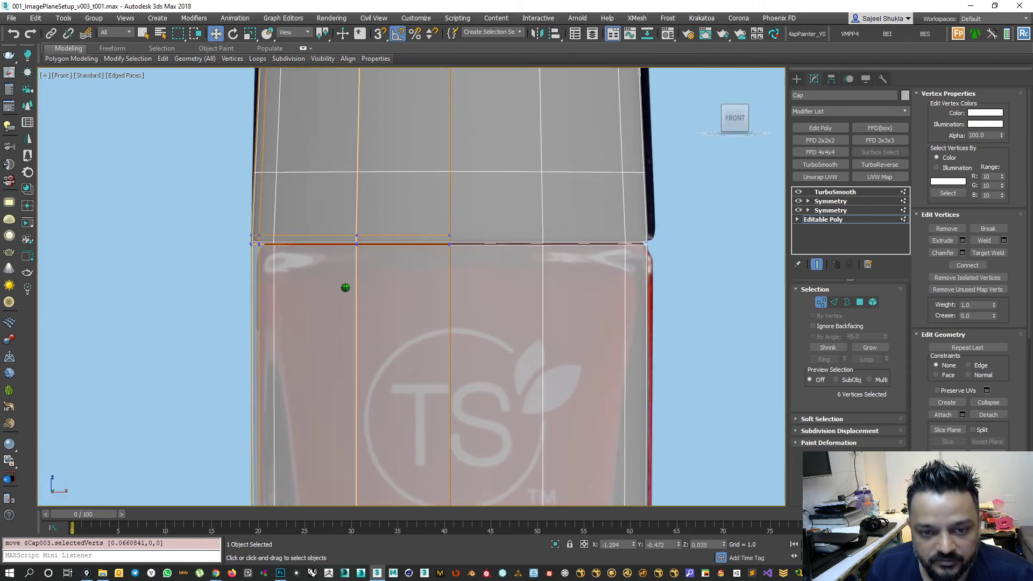
{"action": "left_click", "coordinate": [873, 303]}
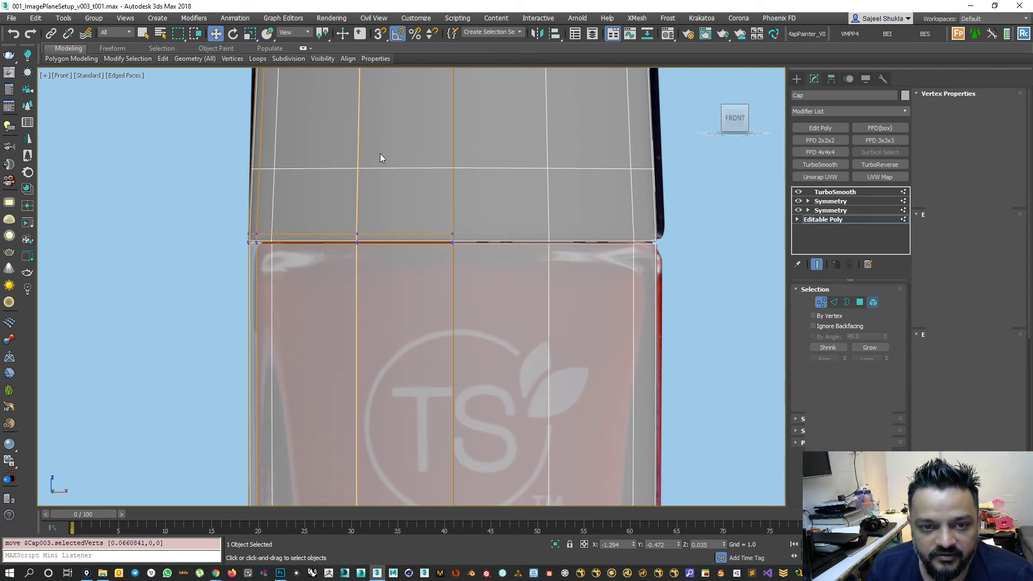
{"action": "left_click", "coordinate": [398, 212]}
{"action": "scroll", "coordinate": [440, 210], "scroll_direction": "down", "scroll_amount": 6}
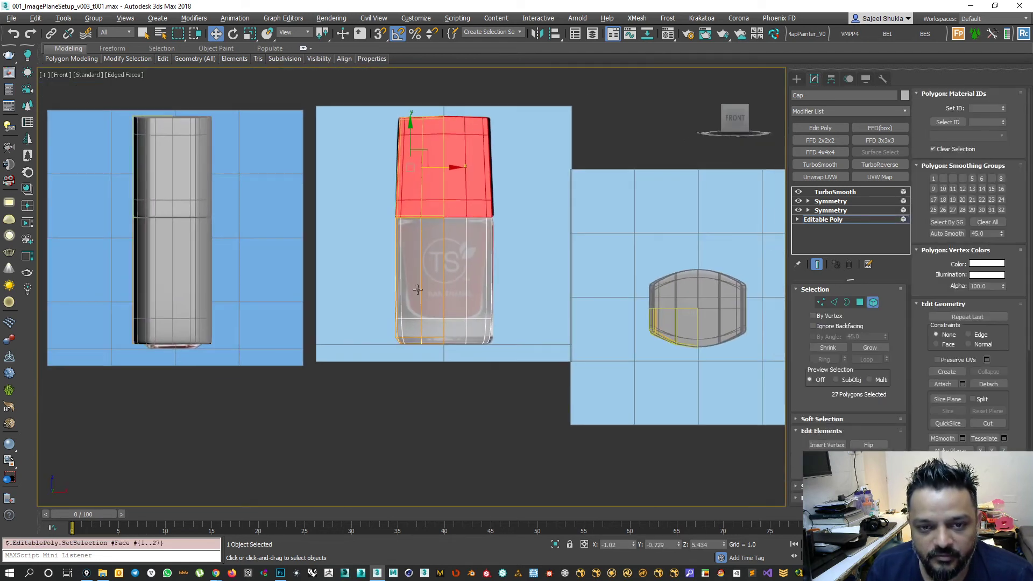
{"action": "middle_click_drag", "start_coordinate": [401, 222], "coordinate": [388, 348]}
{"action": "left_click_drag", "start_coordinate": [400, 251], "coordinate": [401, 104]}
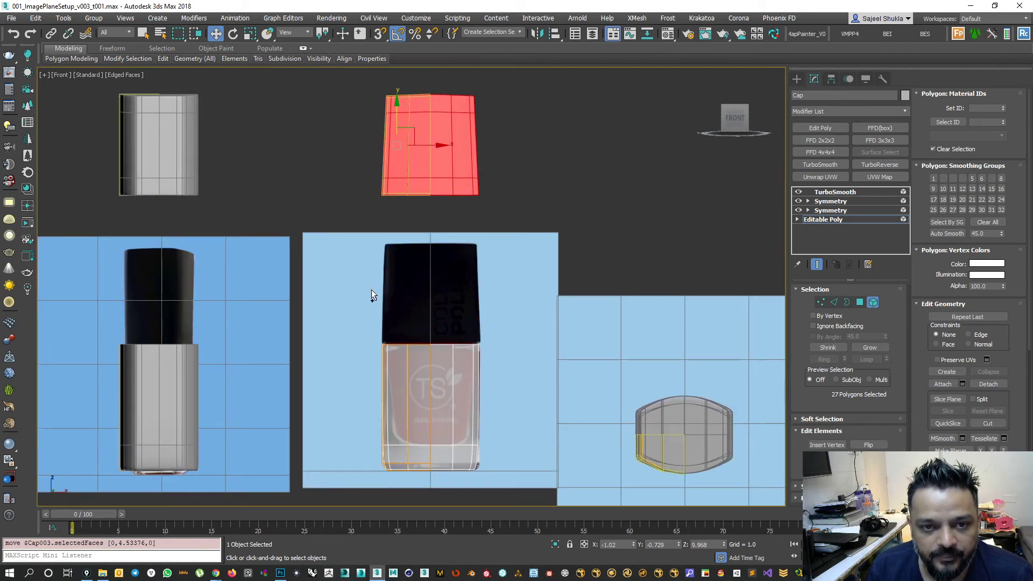
Examine how the bottle wall and tapered bottom corner line up with the front reference.
{"action": "scroll", "coordinate": [409, 356], "scroll_direction": "up", "scroll_amount": 8}
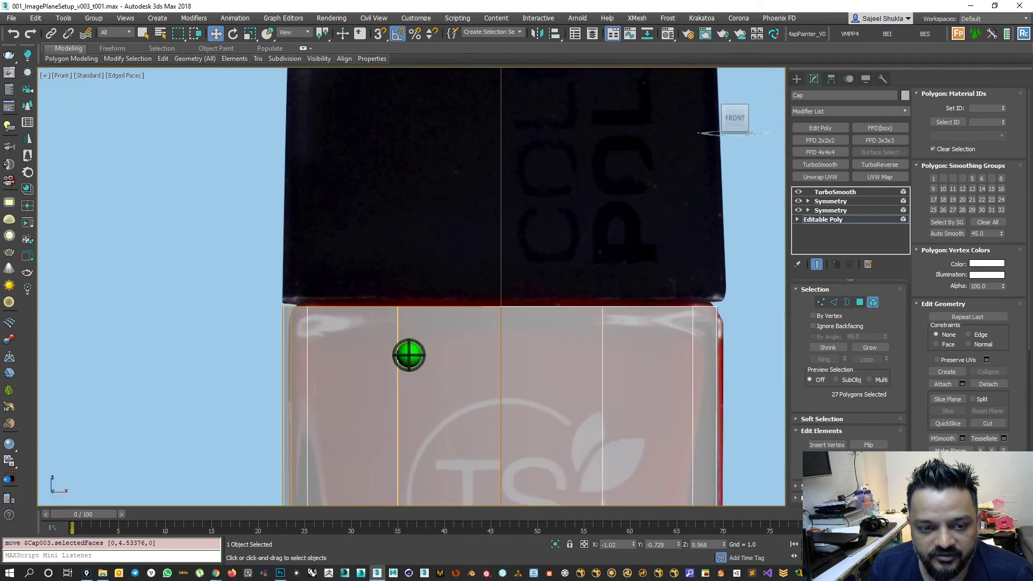
{"action": "middle_click_drag", "start_coordinate": [387, 372], "coordinate": [386, 289]}
{"action": "middle_click_drag", "start_coordinate": [334, 422], "coordinate": [341, 341]}
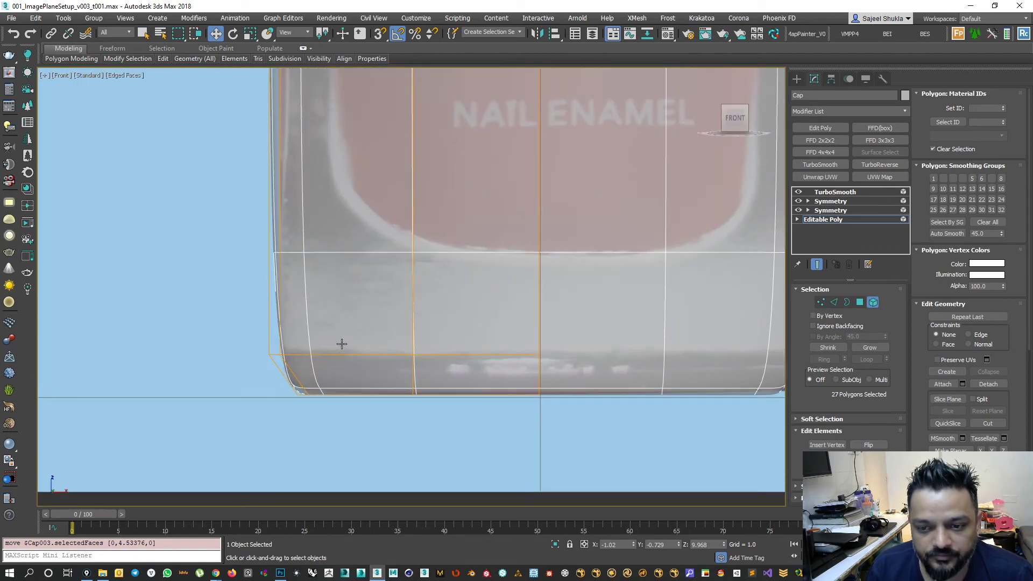
{"action": "scroll", "coordinate": [346, 370], "scroll_direction": "down", "scroll_amount": 1}
{"action": "key", "text": "2"}
{"action": "scroll", "coordinate": [302, 386], "scroll_direction": "up", "scroll_amount": 2}
{"action": "scroll", "coordinate": [302, 385], "scroll_direction": "up", "scroll_amount": 2}
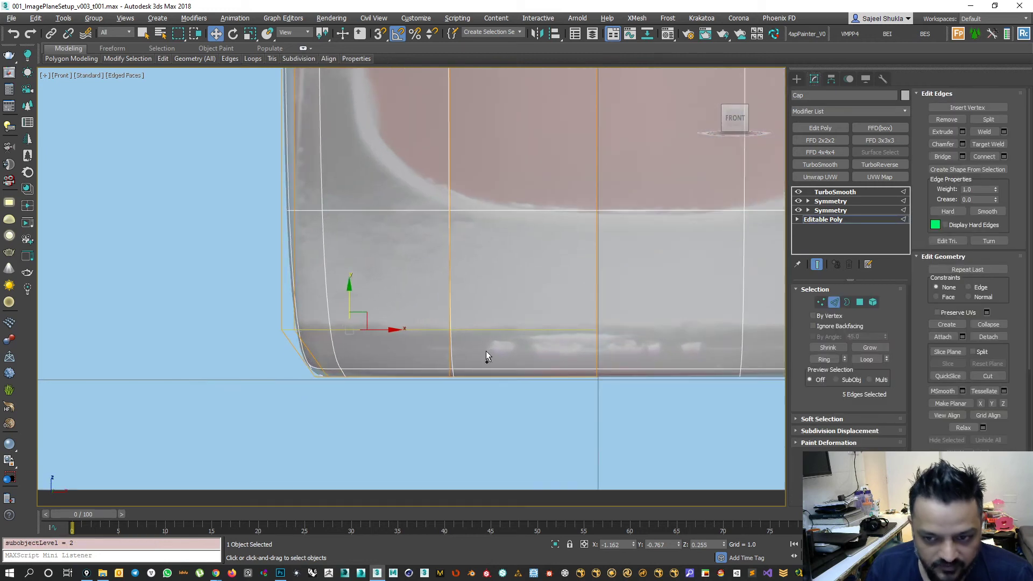
{"action": "middle_click_drag", "start_coordinate": [764, 344], "coordinate": [389, 346]}
Select the front reference image plane and examine the bottle's base and lower corners in perspective.
{"action": "scroll", "coordinate": [520, 368], "scroll_direction": "down", "scroll_amount": 3}
{"action": "key", "text": "alt+w"}
{"action": "middle_click", "coordinate": [548, 256]}
{"action": "key", "text": "alt+w"}
{"action": "middle_click_drag", "start_coordinate": [316, 240], "coordinate": [586, 447]}
{"action": "middle_click_drag", "start_coordinate": [178, 321], "coordinate": [235, 311]}
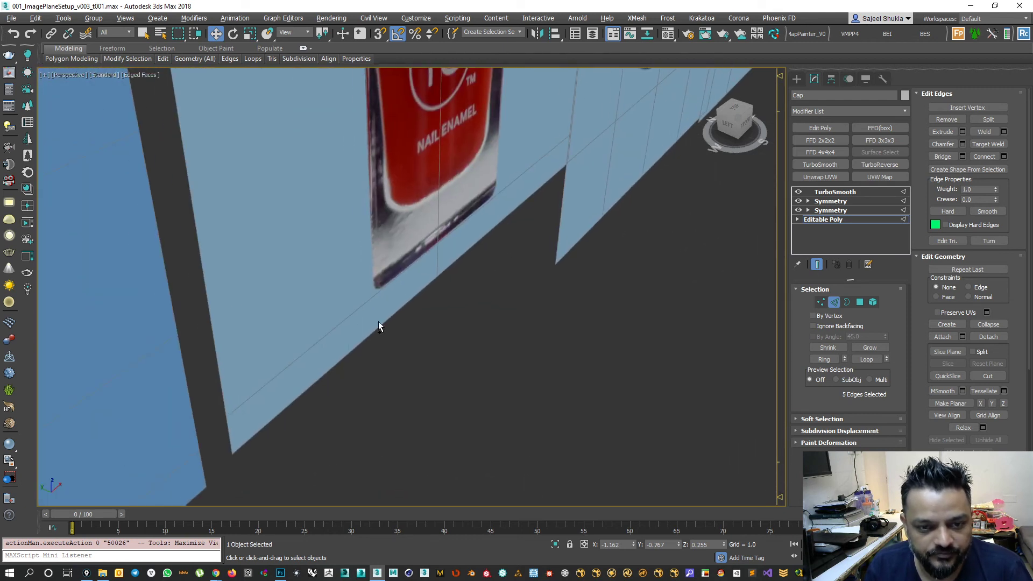
{"action": "left_click", "coordinate": [832, 303]}
{"action": "left_click", "coordinate": [456, 203]}
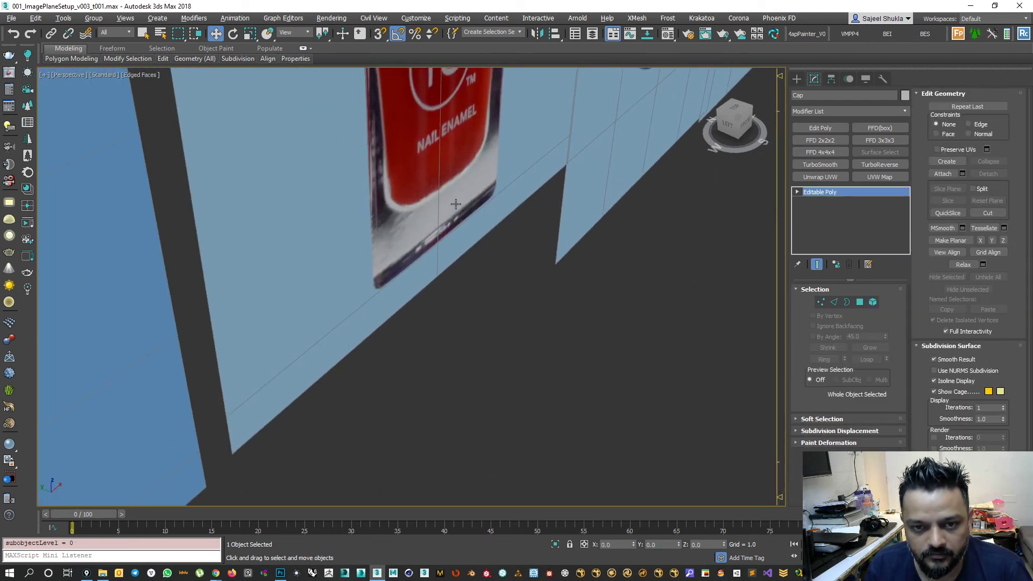
{"action": "key", "text": "z"}
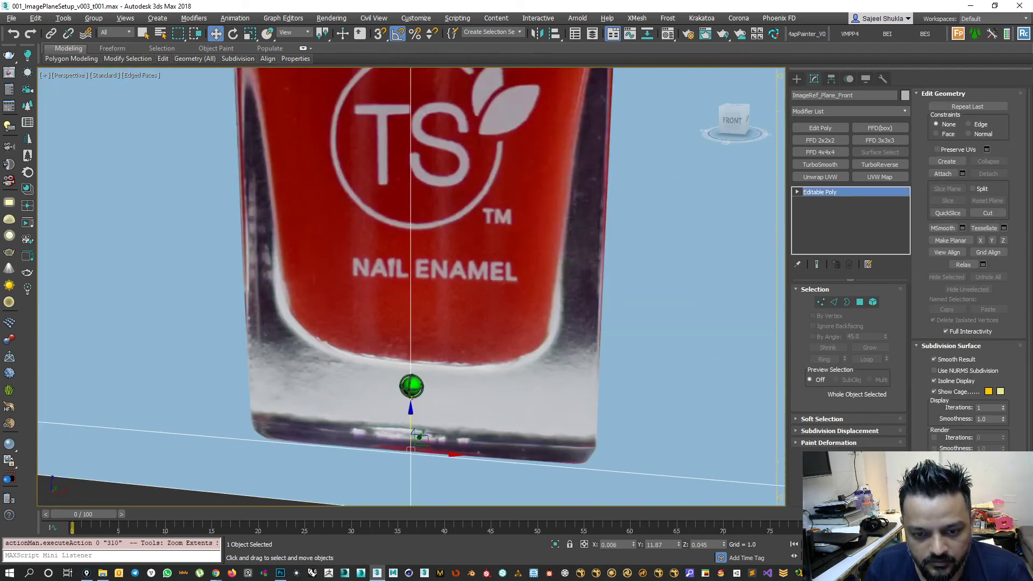
{"action": "scroll", "coordinate": [411, 386], "scroll_direction": "up", "scroll_amount": 3}
{"action": "middle_click_drag", "start_coordinate": [549, 426], "coordinate": [437, 314]}
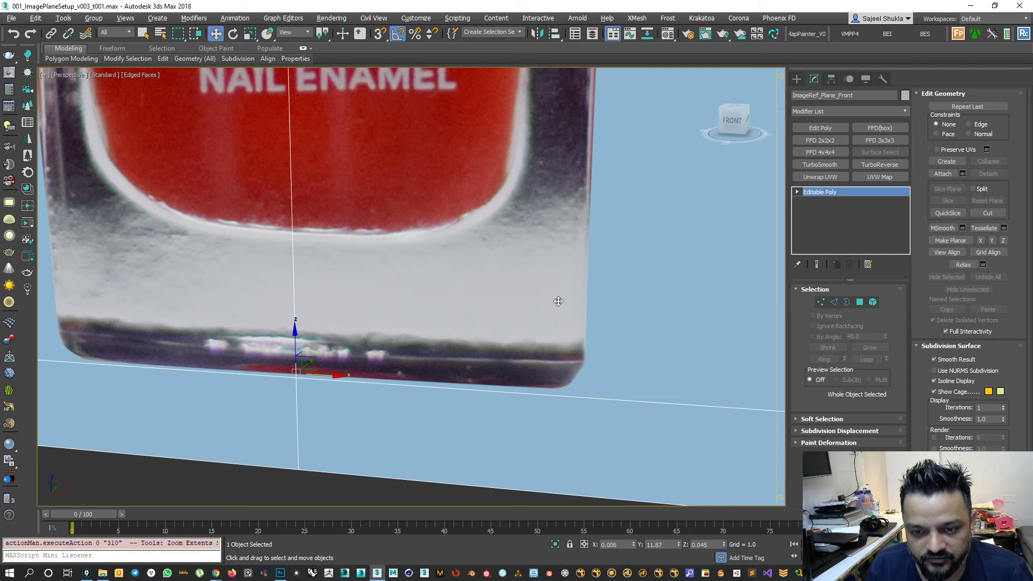
{"action": "scroll", "coordinate": [559, 301], "scroll_direction": "down", "scroll_amount": 3}
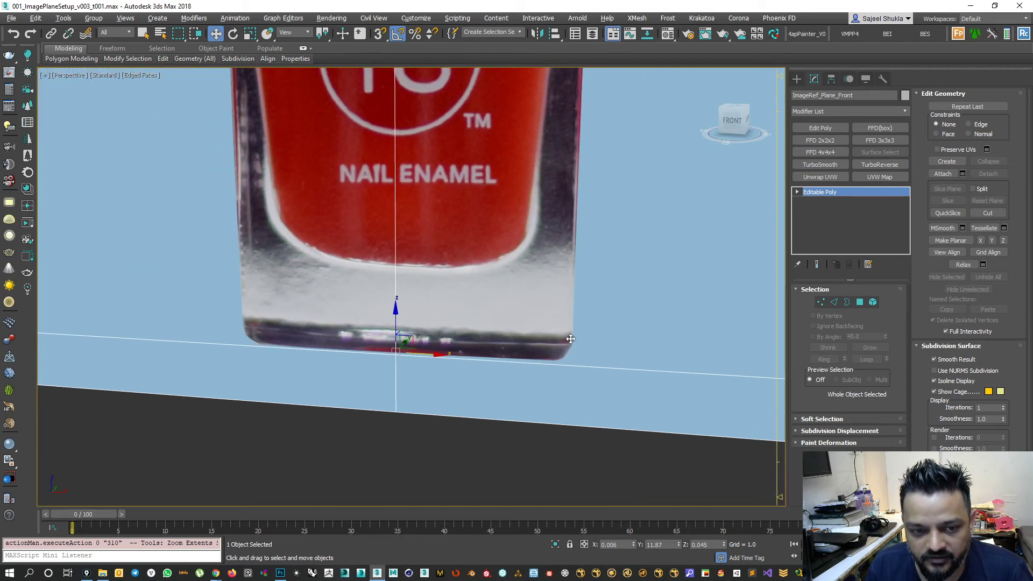
Compare the bottle's base and lower corners in the front reference with the model's outline in the Front view.
{"action": "middle_click_drag", "start_coordinate": [501, 366], "coordinate": [517, 359], "text": "alt"}
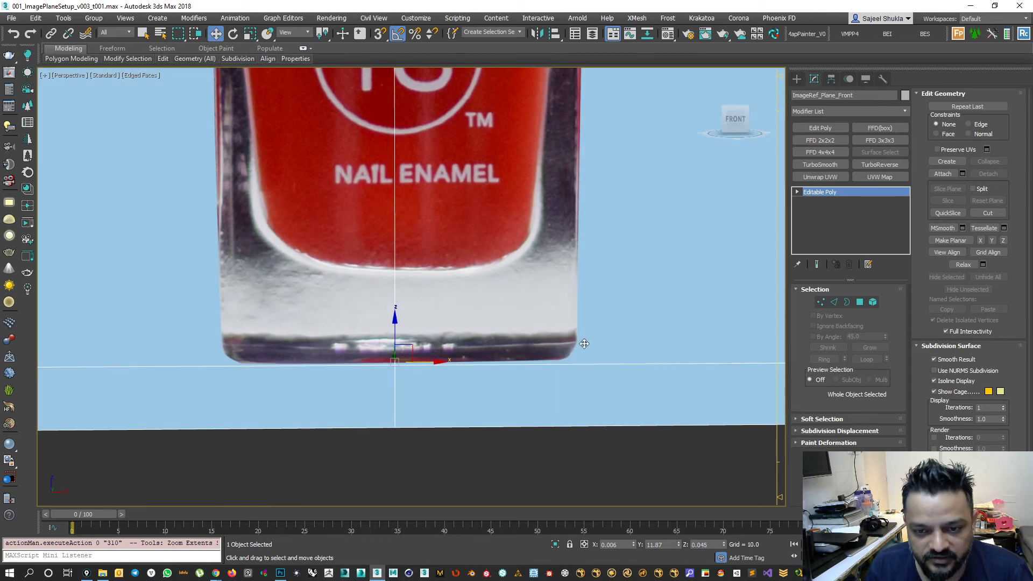
{"action": "middle_click_drag", "start_coordinate": [563, 235], "coordinate": [574, 296]}
{"action": "scroll", "coordinate": [575, 299], "scroll_direction": "down", "scroll_amount": 3}
{"action": "middle_click_drag", "start_coordinate": [580, 117], "coordinate": [563, 278]}
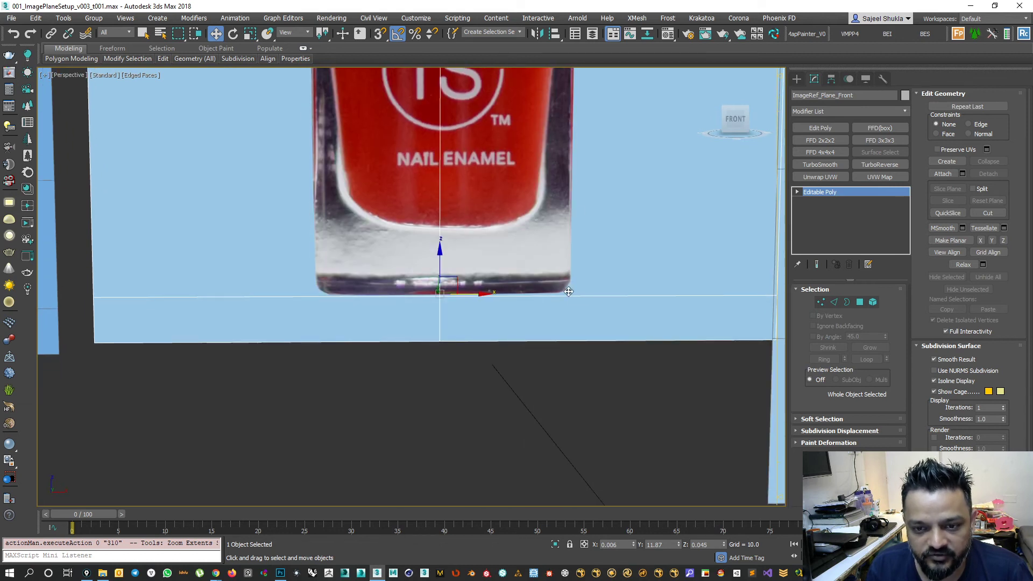
{"action": "key", "text": "alt+w"}
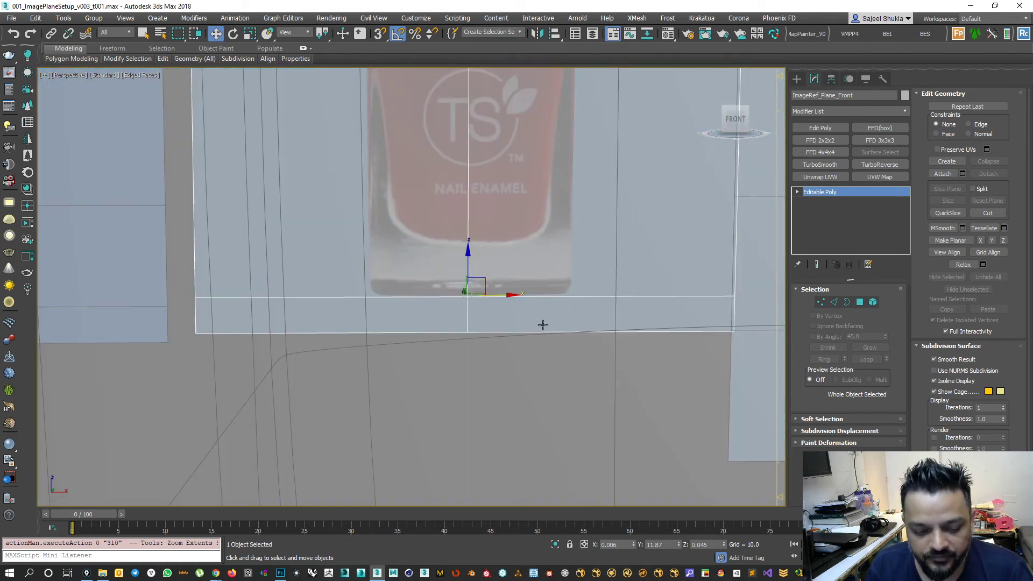
{"action": "middle_click", "coordinate": [310, 411]}
{"action": "key", "text": "alt+w"}
{"action": "scroll", "coordinate": [446, 353], "scroll_direction": "down", "scroll_amount": 5}
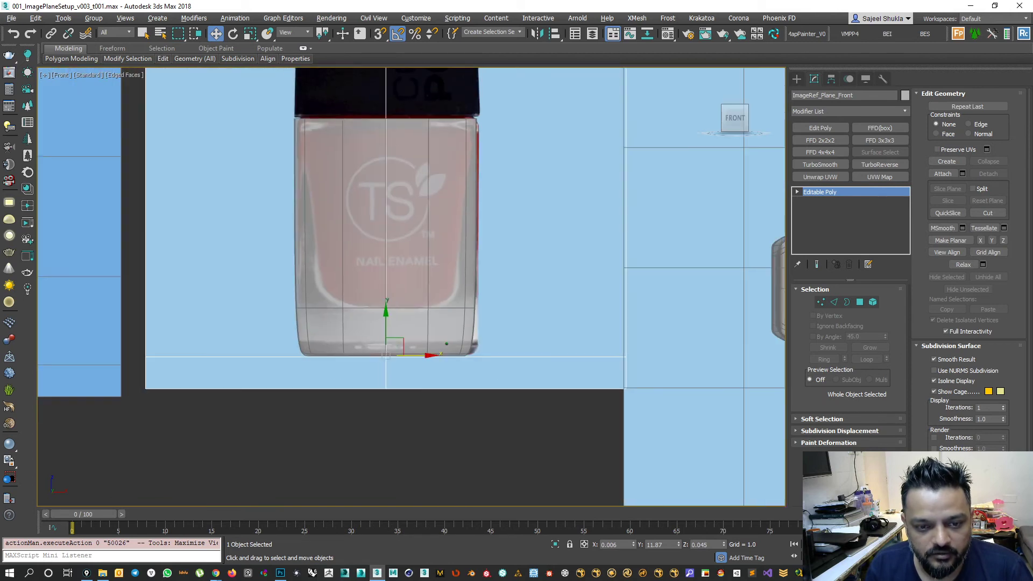
{"action": "scroll", "coordinate": [426, 380], "scroll_direction": "up", "scroll_amount": 3}
{"action": "middle_click_drag", "start_coordinate": [461, 322], "coordinate": [465, 339]}
{"action": "scroll", "coordinate": [465, 339], "scroll_direction": "up", "scroll_amount": 2}
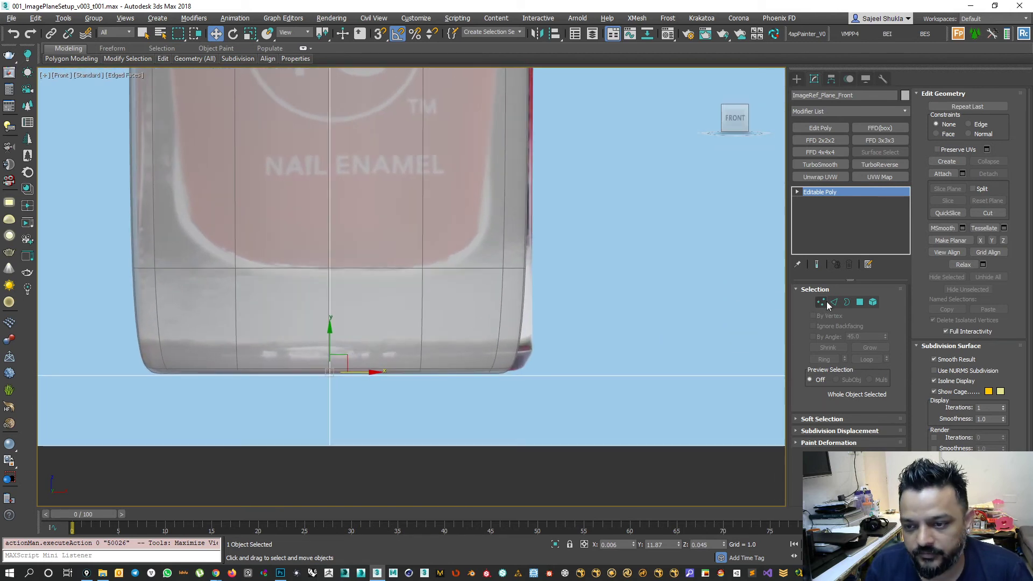
Select the bottle body's five lower edges at edge level and move them down about 0.083 to match the reference's corner height.
{"action": "left_click", "coordinate": [379, 300]}
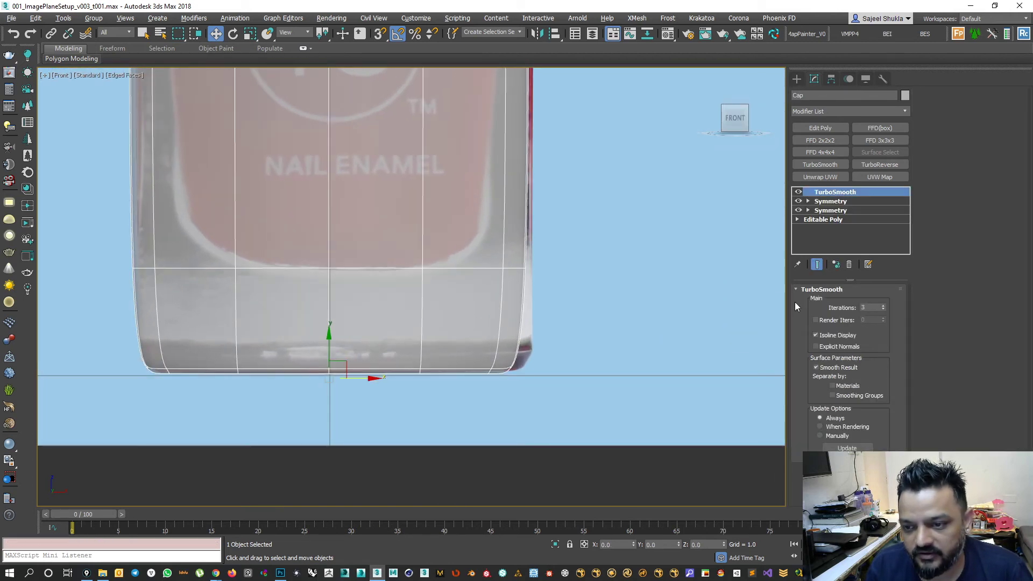
{"action": "left_click", "coordinate": [809, 219]}
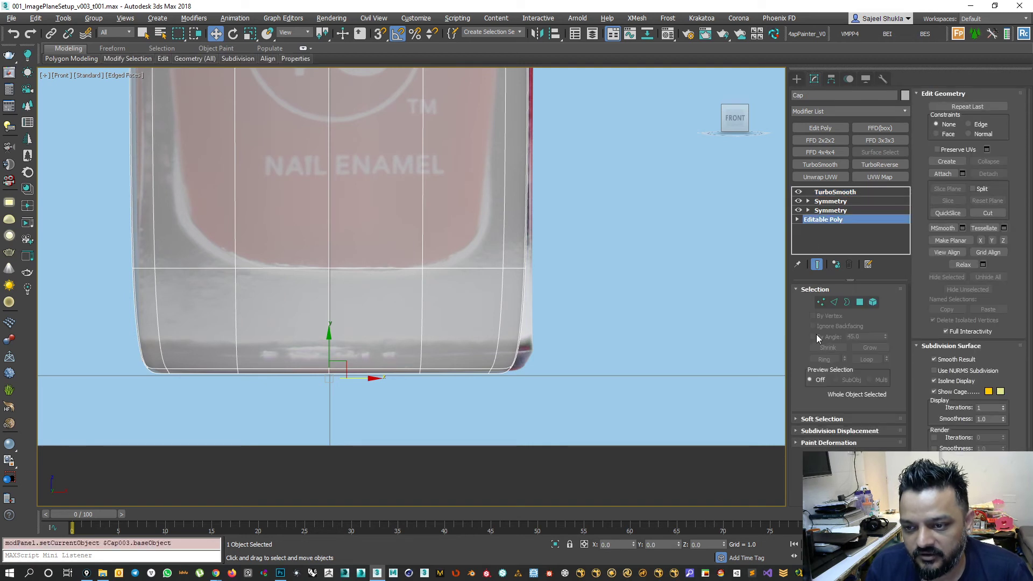
{"action": "left_click", "coordinate": [835, 302]}
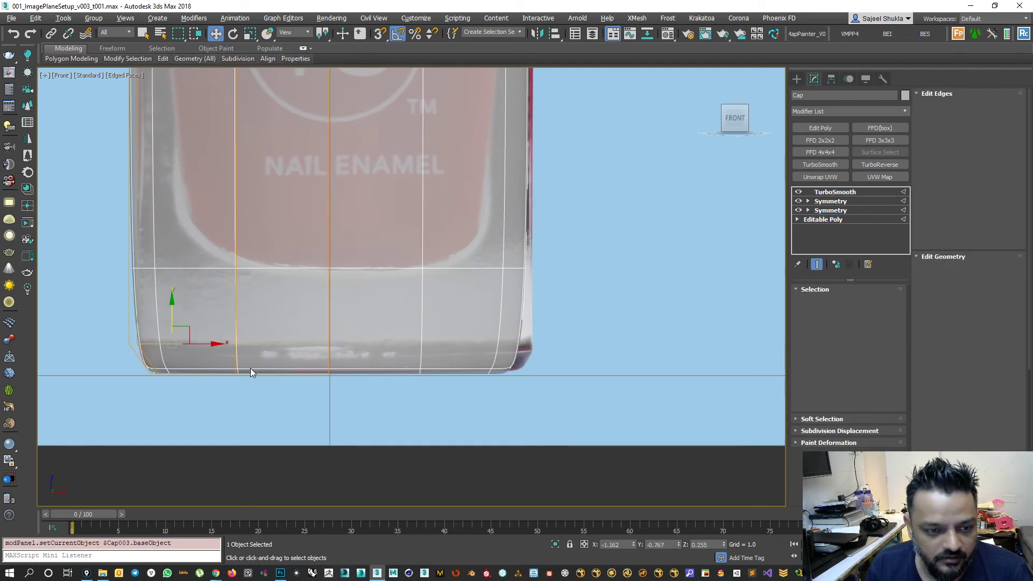
{"action": "scroll", "coordinate": [231, 370], "scroll_direction": "up", "scroll_amount": 2}
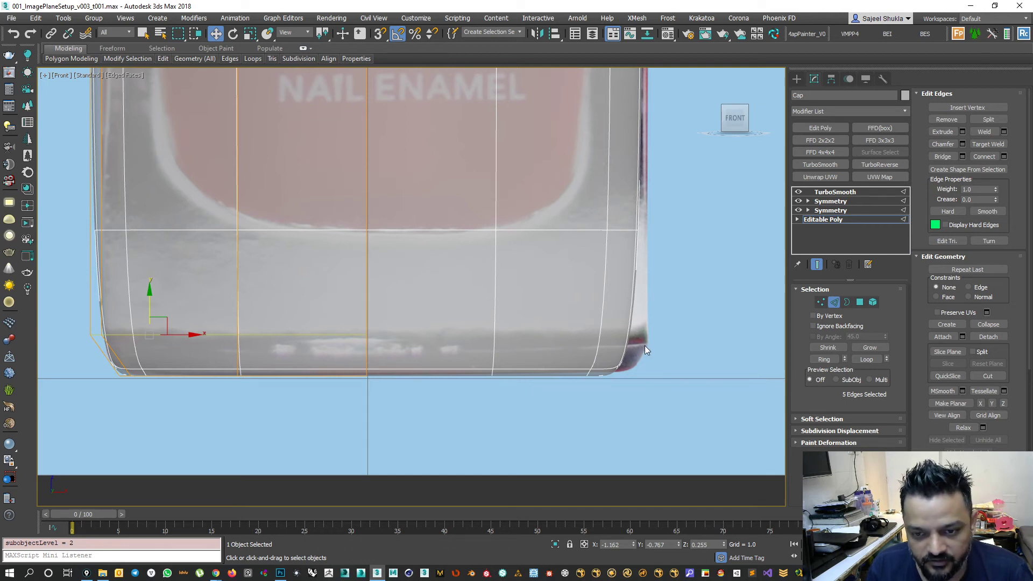
{"action": "left_click_drag", "start_coordinate": [151, 295], "coordinate": [147, 309]}
{"action": "scroll", "coordinate": [145, 367], "scroll_direction": "up", "scroll_amount": 2}
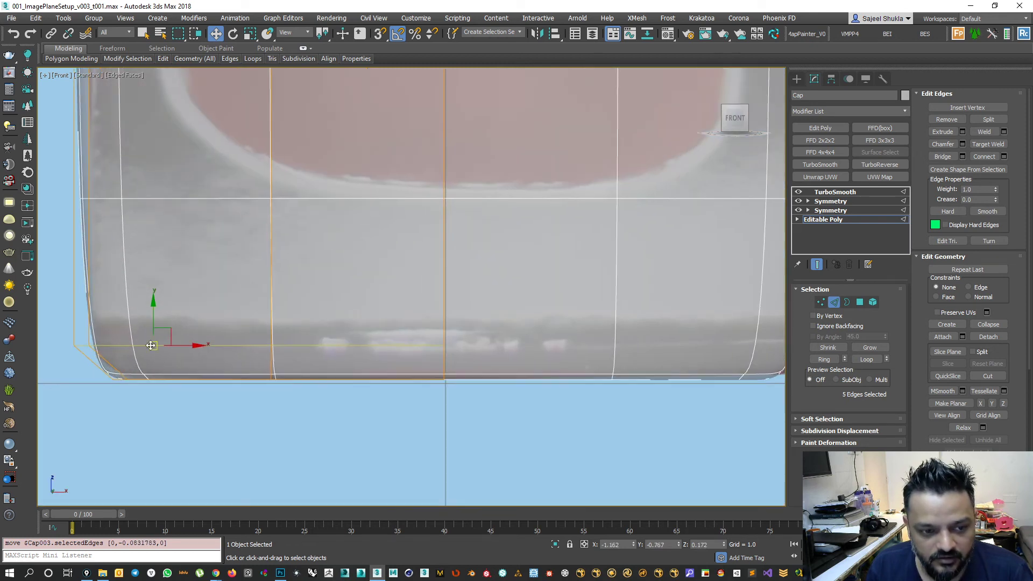
{"action": "middle_click_drag", "start_coordinate": [147, 358], "coordinate": [189, 351]}
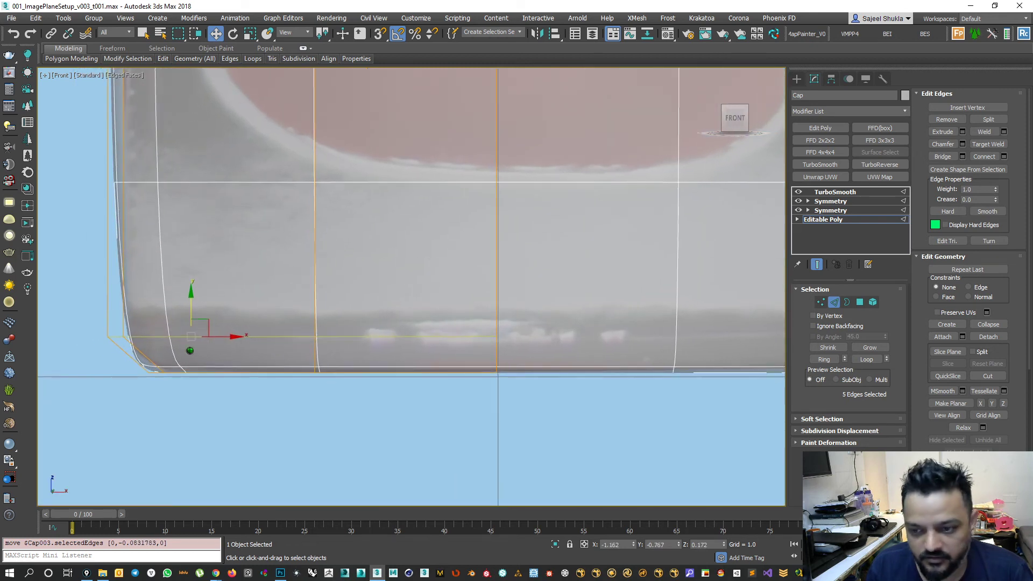
Apply a Chamfer to the five selected lower edges with an amount of 0.024, with TurboSmooth hidden.
{"action": "left_click", "coordinate": [962, 144]}
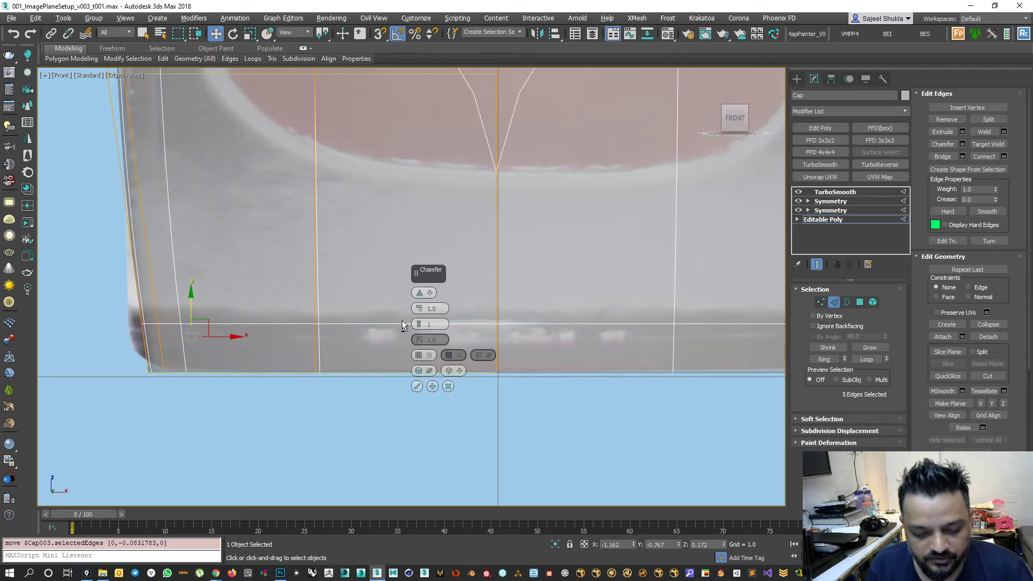
{"action": "key", "text": "alt+w"}
{"action": "left_click", "coordinate": [799, 192]}
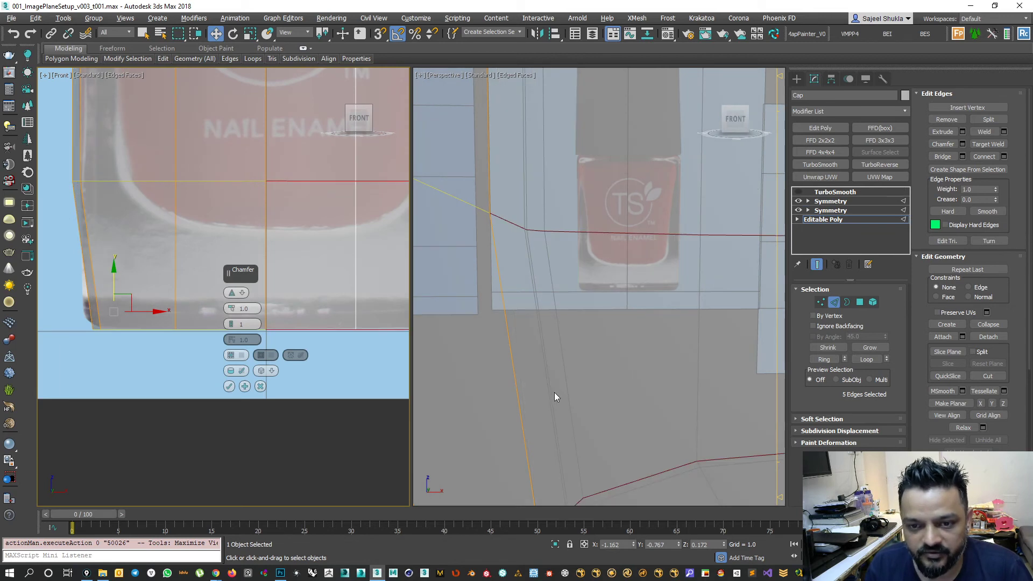
{"action": "scroll", "coordinate": [597, 345], "scroll_direction": "down", "scroll_amount": 8}
{"action": "scroll", "coordinate": [597, 347], "scroll_direction": "up", "scroll_amount": 3}
{"action": "mouse_move", "coordinate": [567, 426]}
{"action": "middle_mouse_down", "text": "alt"}
{"action": "mouse_move", "coordinate": [605, 421]}
{"action": "mouse_move", "coordinate": [583, 429]}
{"action": "middle_mouse_up", "text": "alt"}
{"action": "key", "text": "alt+w"}
{"action": "scroll", "coordinate": [472, 439], "scroll_direction": "down", "scroll_amount": 3}
{"action": "middle_click_drag", "start_coordinate": [472, 440], "coordinate": [434, 412]}
{"action": "left_click_drag", "start_coordinate": [418, 308], "coordinate": [419, 308]}
{"action": "right_click", "coordinate": [418, 308]}
{"action": "right_click", "coordinate": [419, 308]}
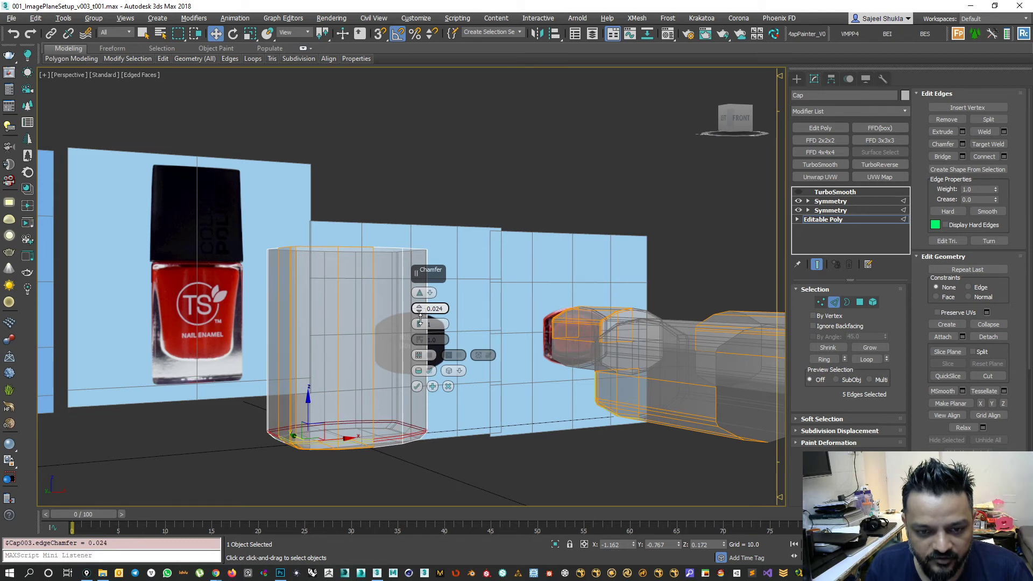
{"action": "scroll", "coordinate": [323, 457], "scroll_direction": "up", "scroll_amount": 5}
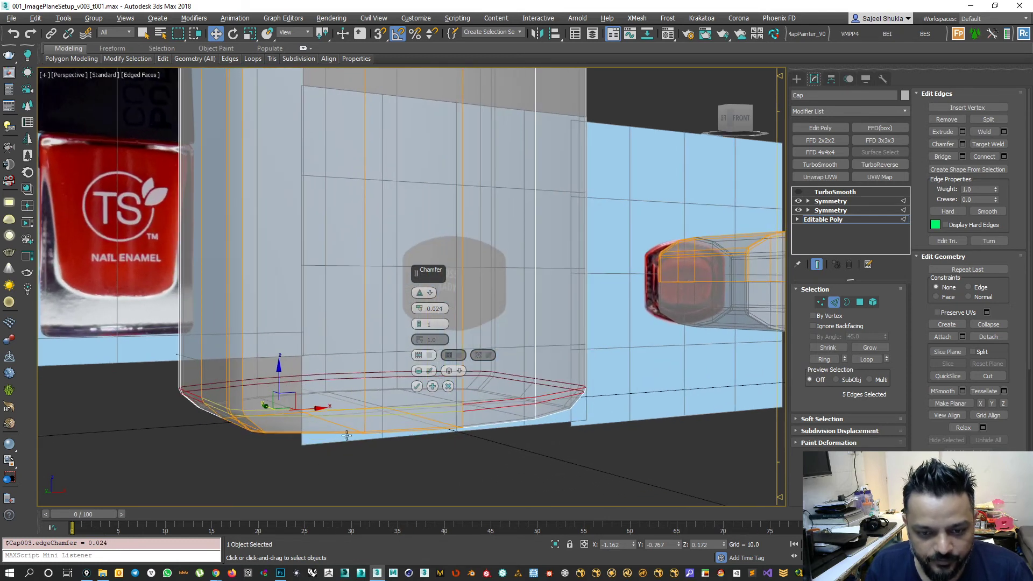
Try two segments on the lower edge chamfer and return it to one.
{"action": "left_click", "coordinate": [420, 325]}
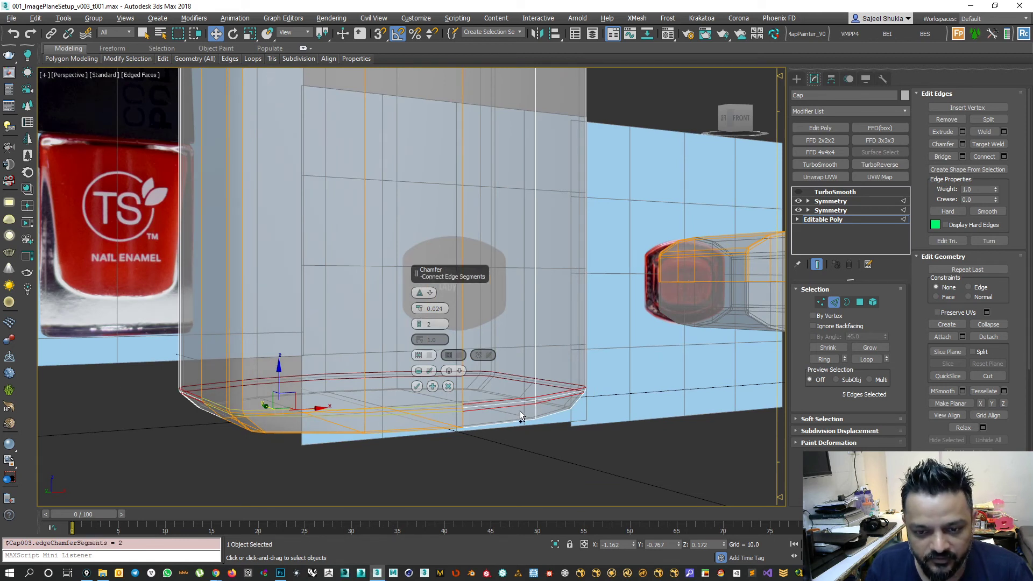
{"action": "scroll", "coordinate": [519, 412], "scroll_direction": "up", "scroll_amount": 2}
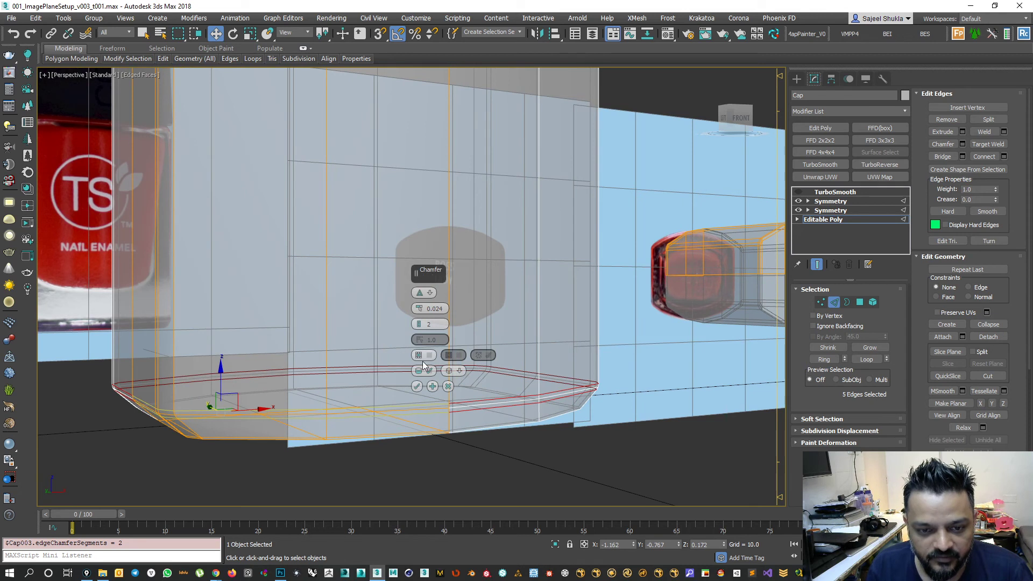
{"action": "left_click", "coordinate": [419, 327]}
{"action": "scroll", "coordinate": [359, 419], "scroll_direction": "up", "scroll_amount": 6}
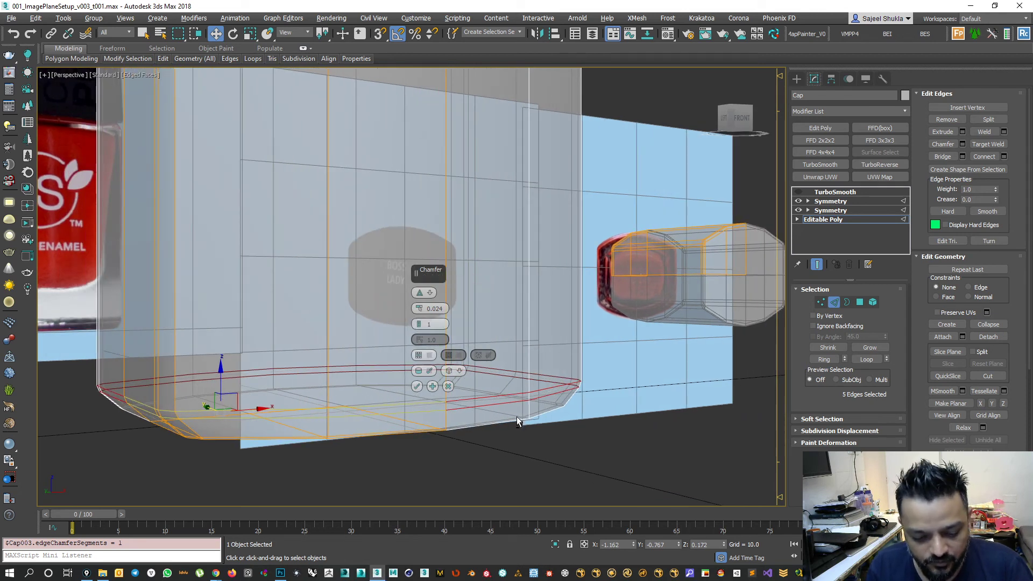
Turn off see-through display and reduce the chamfer amount to 0.012, temporarily enabling Open Chamfer to judge the width.
{"action": "scroll", "coordinate": [360, 419], "scroll_direction": "down", "scroll_amount": 6}
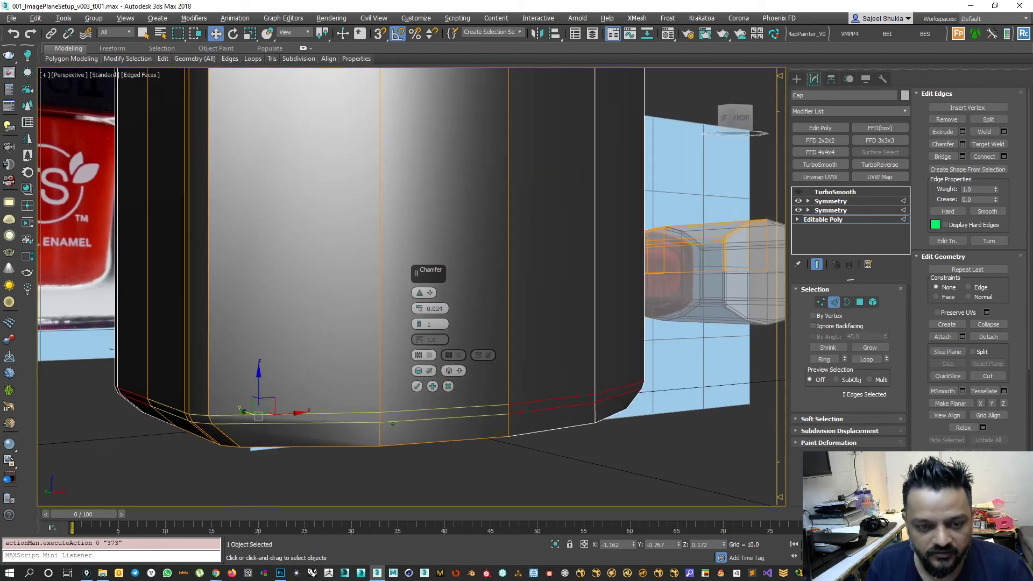
{"action": "middle_click_drag", "start_coordinate": [355, 421], "coordinate": [376, 436]}
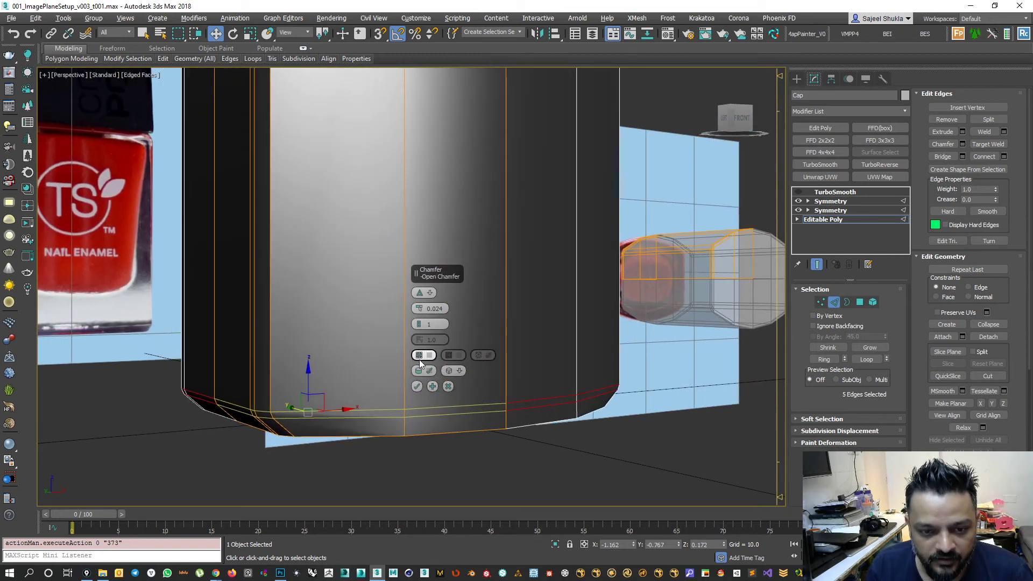
{"action": "left_click", "coordinate": [419, 356]}
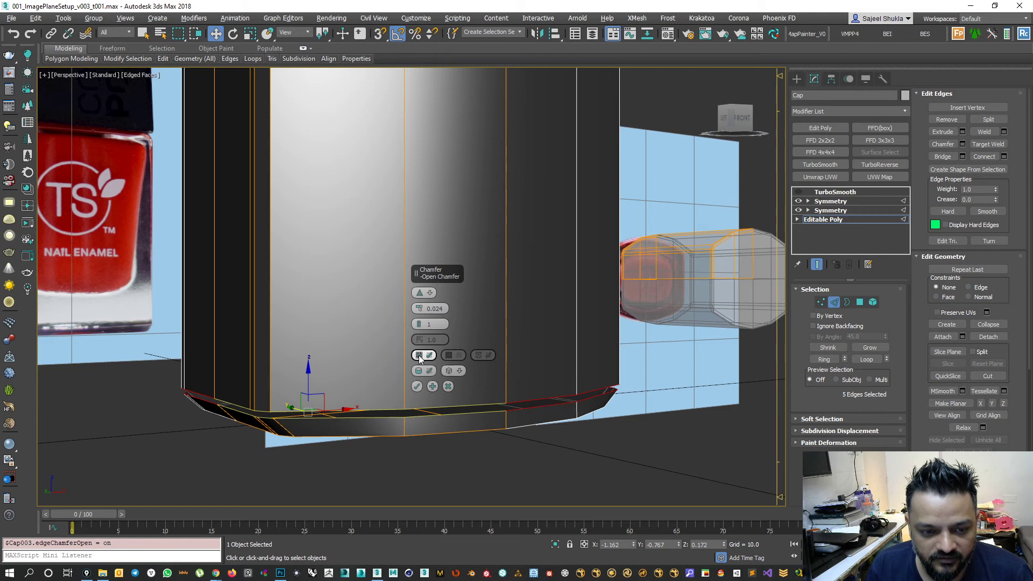
{"action": "middle_click_drag", "start_coordinate": [341, 447], "coordinate": [378, 370], "text": "alt"}
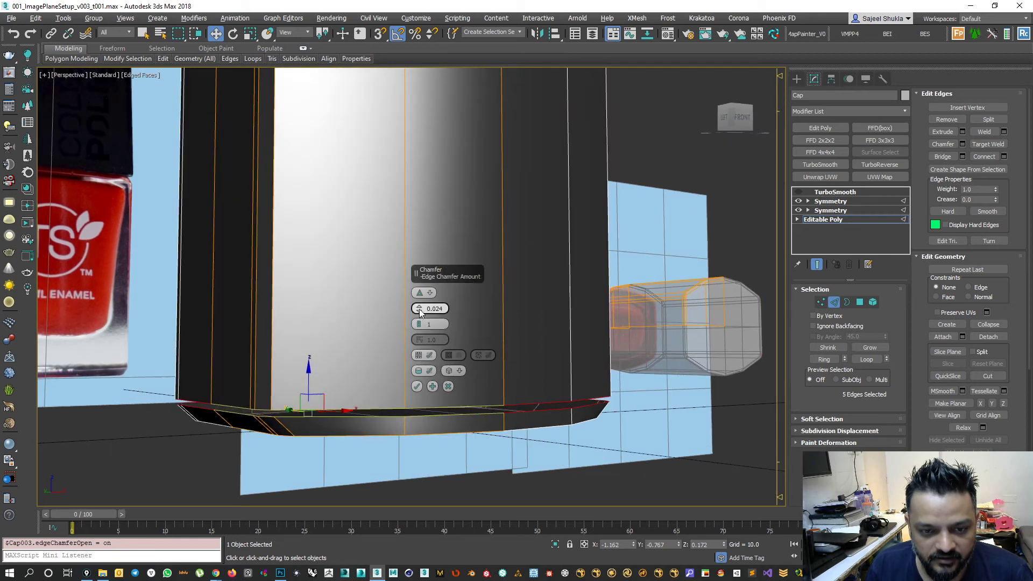
{"action": "left_click_drag", "start_coordinate": [420, 310], "coordinate": [420, 308]}
{"action": "left_click", "coordinate": [420, 356]}
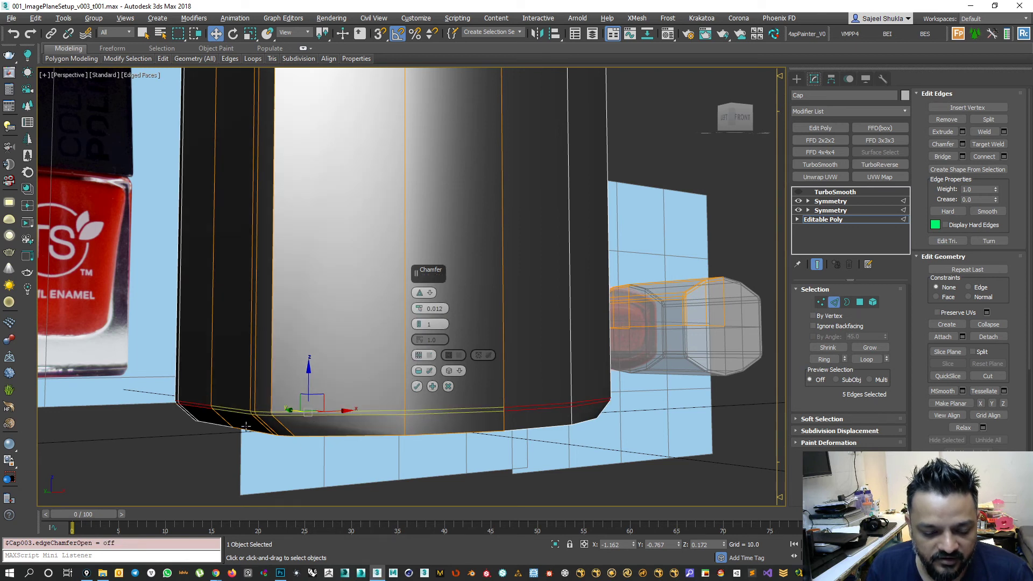
Set the lower edge chamfer to two segments and show TurboSmooth again.
{"action": "scroll", "coordinate": [347, 380], "scroll_direction": "up", "scroll_amount": 2}
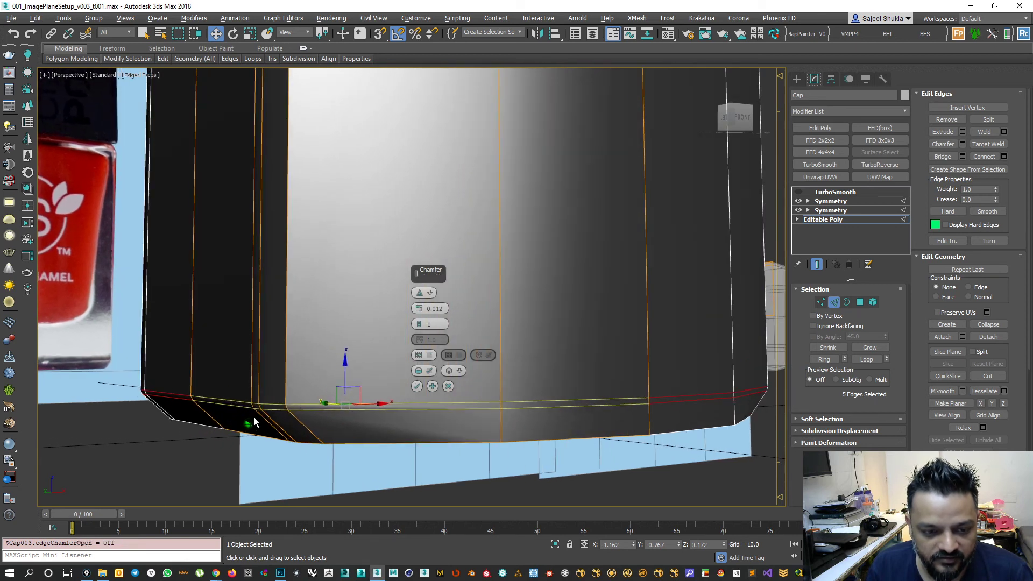
{"action": "left_click", "coordinate": [419, 323]}
{"action": "scroll", "coordinate": [403, 422], "scroll_direction": "up", "scroll_amount": 2}
{"action": "scroll", "coordinate": [405, 429], "scroll_direction": "down", "scroll_amount": 3}
{"action": "key", "text": "alt+w"}
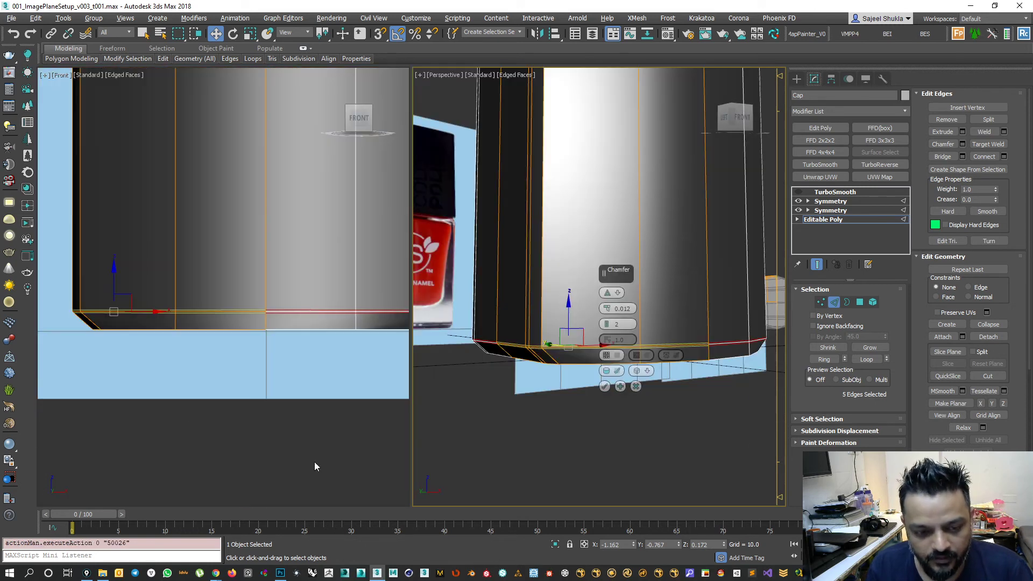
{"action": "left_click", "coordinate": [798, 192]}
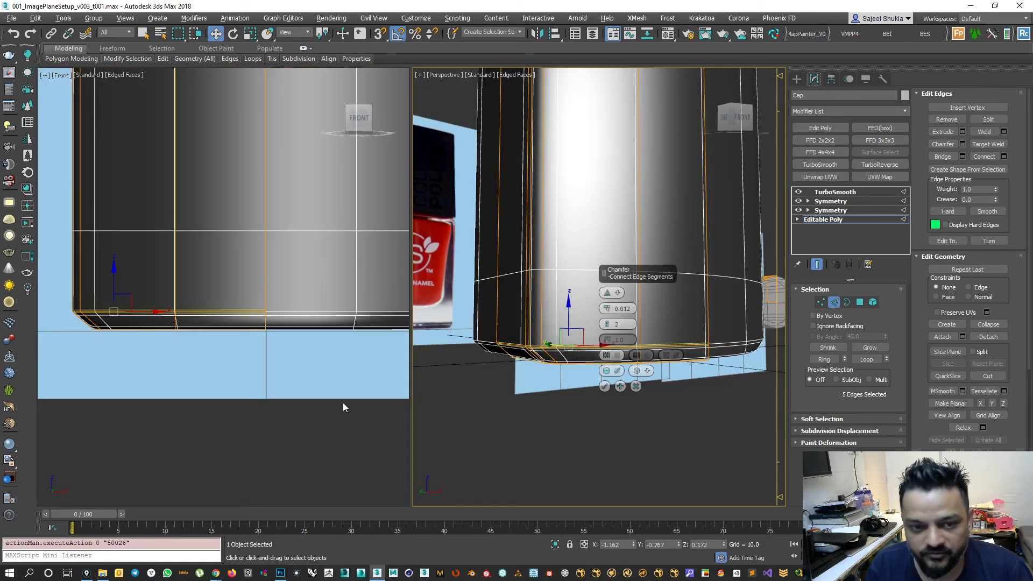
Compare the smoothed chamfered base with the front reference in see-through display, hiding edged faces in the perspective view.
{"action": "right_click", "coordinate": [261, 264]}
{"action": "key", "text": "alt+x"}
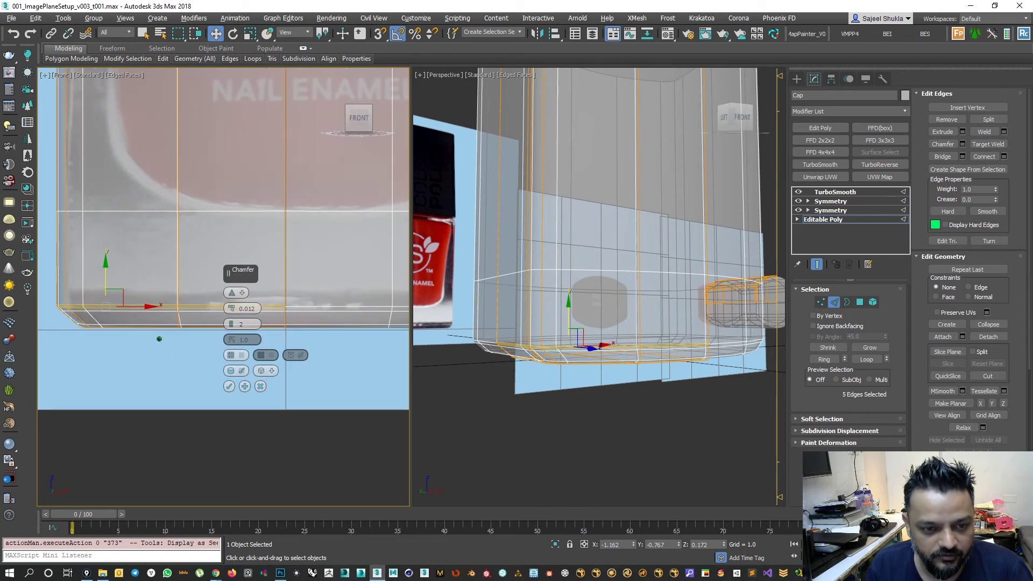
{"action": "middle_click_drag", "start_coordinate": [168, 345], "coordinate": [155, 350]}
{"action": "scroll", "coordinate": [577, 430], "scroll_direction": "down", "scroll_amount": 5}
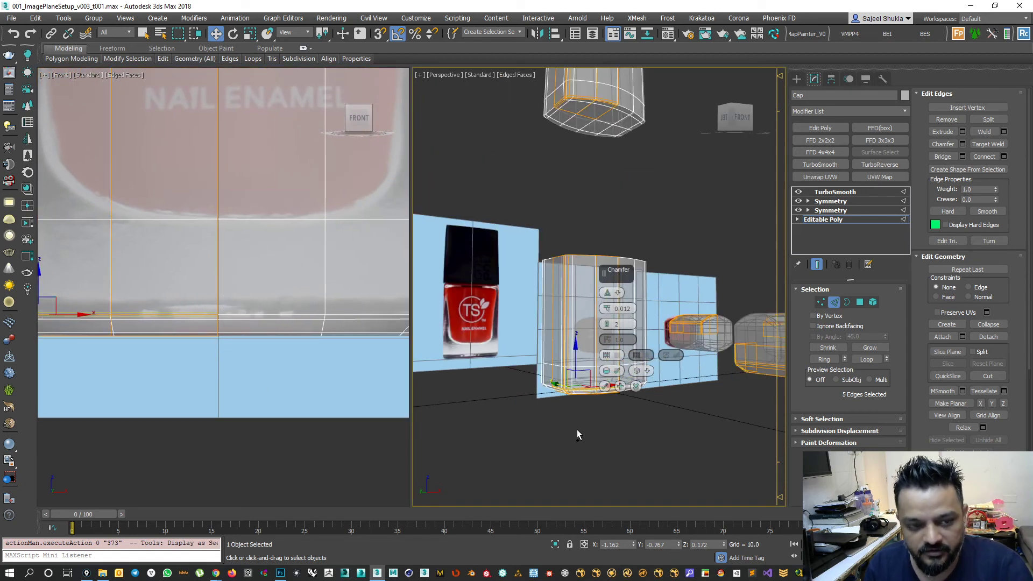
{"action": "key", "text": "F4"}
{"action": "scroll", "coordinate": [300, 374], "scroll_direction": "up", "scroll_amount": 4}
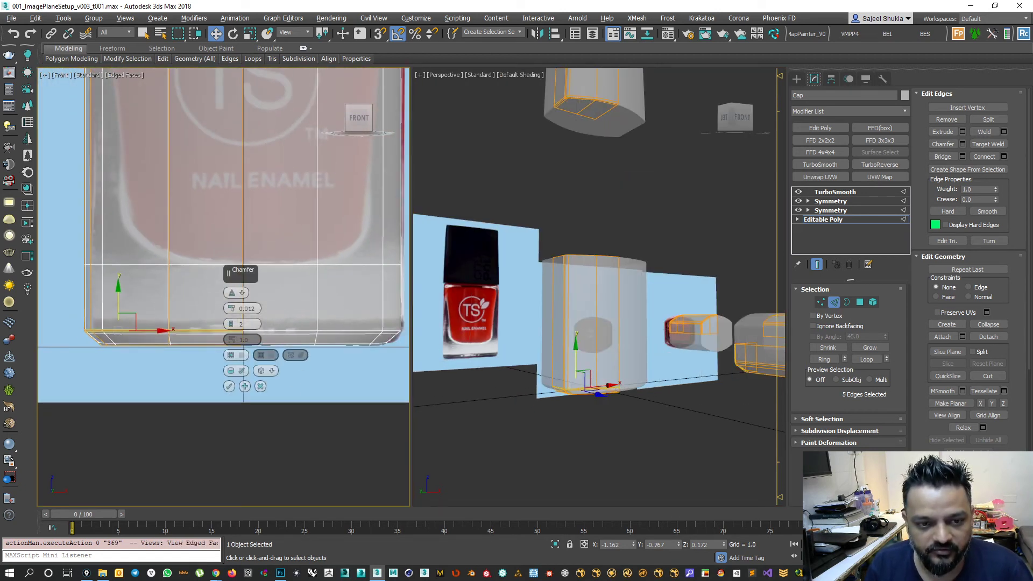
{"action": "scroll", "coordinate": [357, 317], "scroll_direction": "down", "scroll_amount": 3}
{"action": "scroll", "coordinate": [530, 414], "scroll_direction": "up", "scroll_amount": 5}
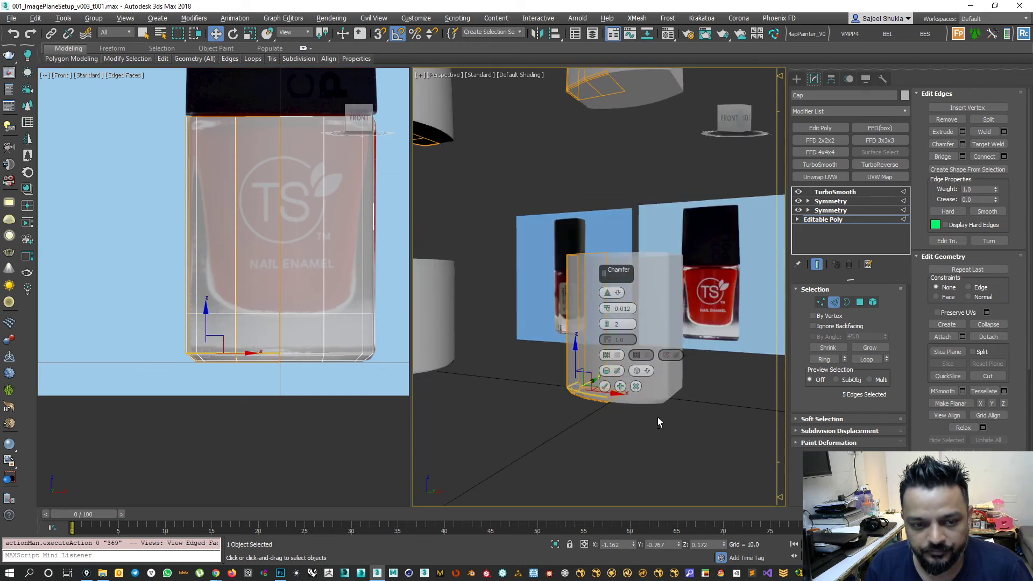
Examine the bottle's chamfered lower corners as a solid shaded model in the Front and Perspective views.
{"action": "key", "text": "alt+x"}
{"action": "scroll", "coordinate": [659, 416], "scroll_direction": "up", "scroll_amount": 5}
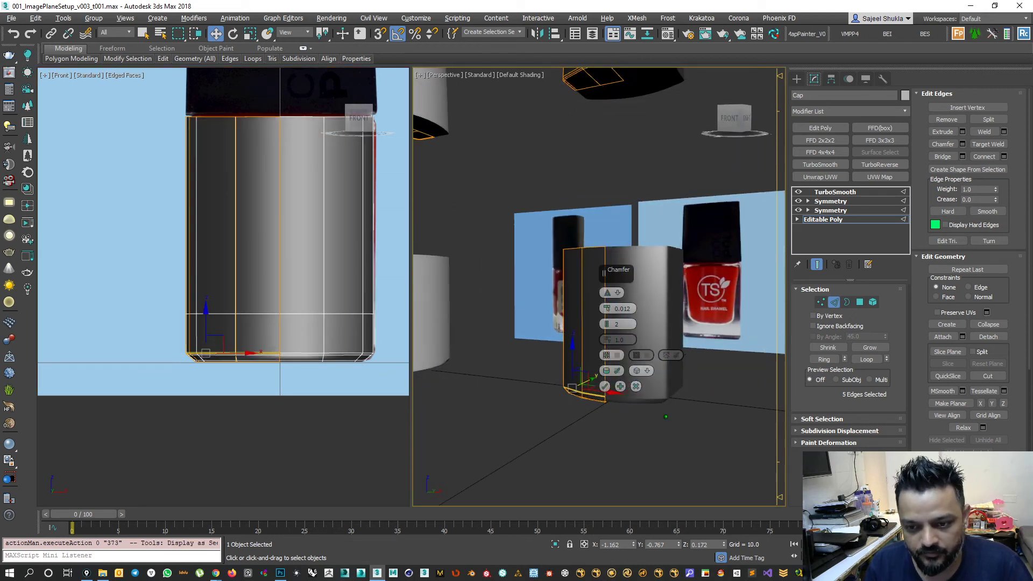
{"action": "middle_click_drag", "start_coordinate": [667, 399], "coordinate": [636, 401], "text": "alt"}
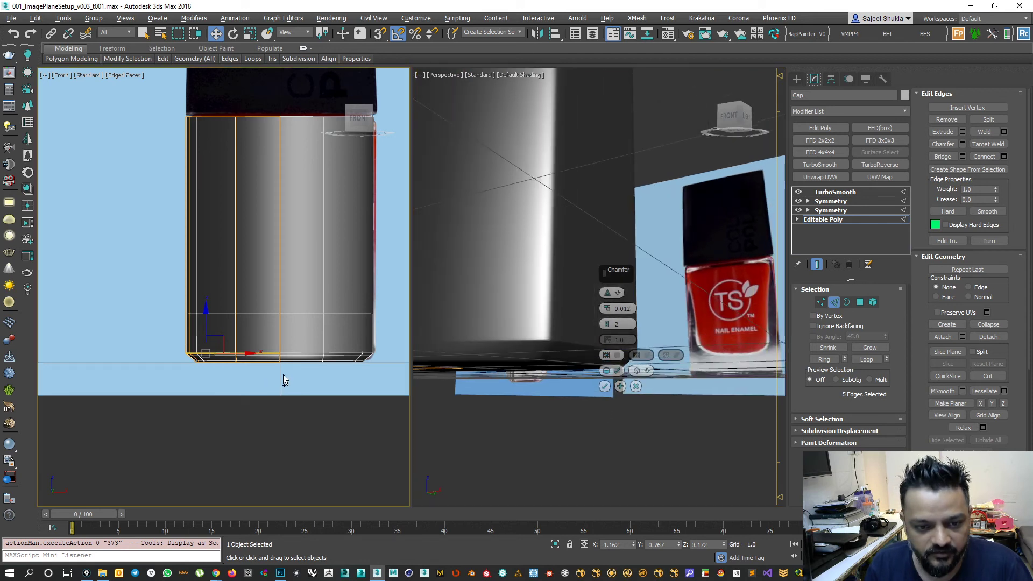
{"action": "scroll", "coordinate": [283, 378], "scroll_direction": "up", "scroll_amount": 5}
{"action": "scroll", "coordinate": [185, 396], "scroll_direction": "up", "scroll_amount": 4}
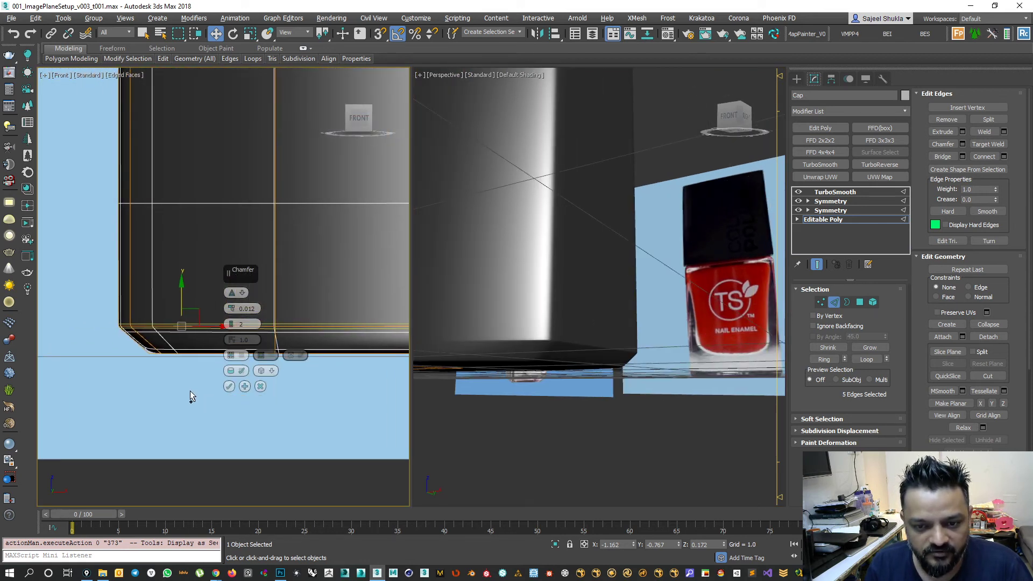
{"action": "middle_click_drag", "start_coordinate": [597, 431], "coordinate": [600, 422], "text": "alt"}
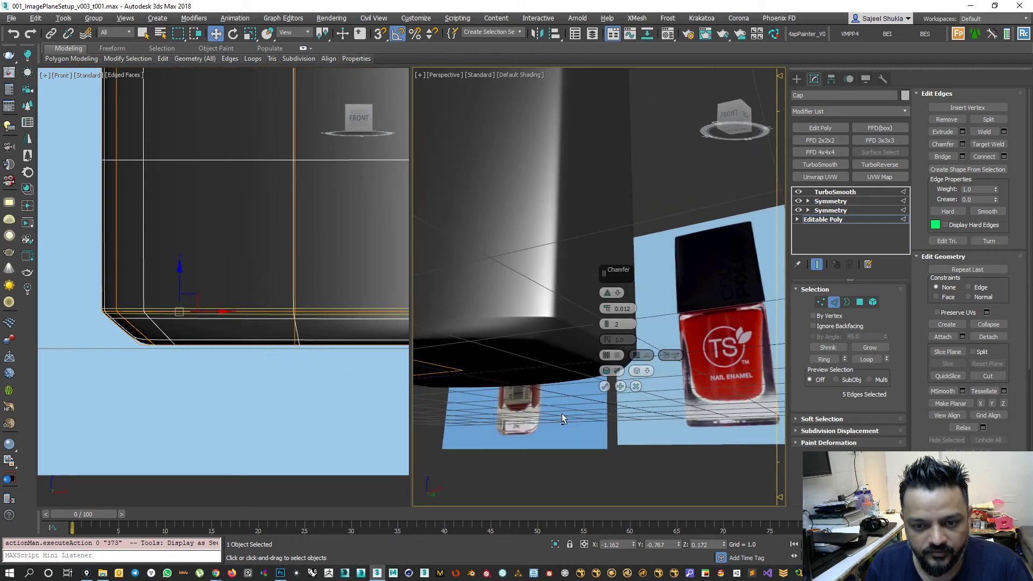
{"action": "middle_click_drag", "start_coordinate": [231, 384], "coordinate": [273, 408]}
{"action": "scroll", "coordinate": [234, 384], "scroll_direction": "down", "scroll_amount": 1}
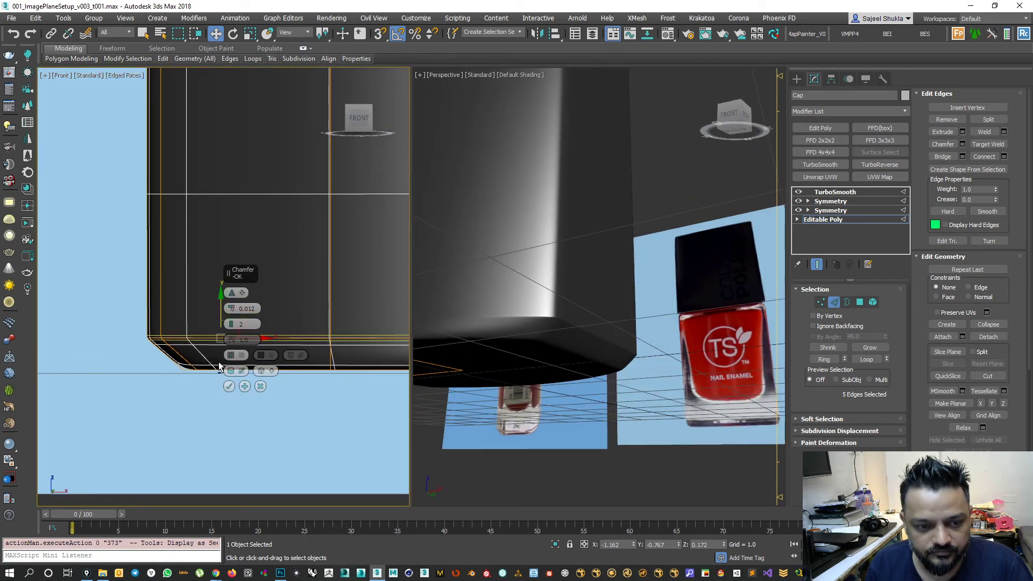
Inspect the two-segment 0.012 chamfer on the lower edge in the Perspective view and discard it.
{"action": "left_click_drag", "start_coordinate": [232, 308], "coordinate": [207, 310]}
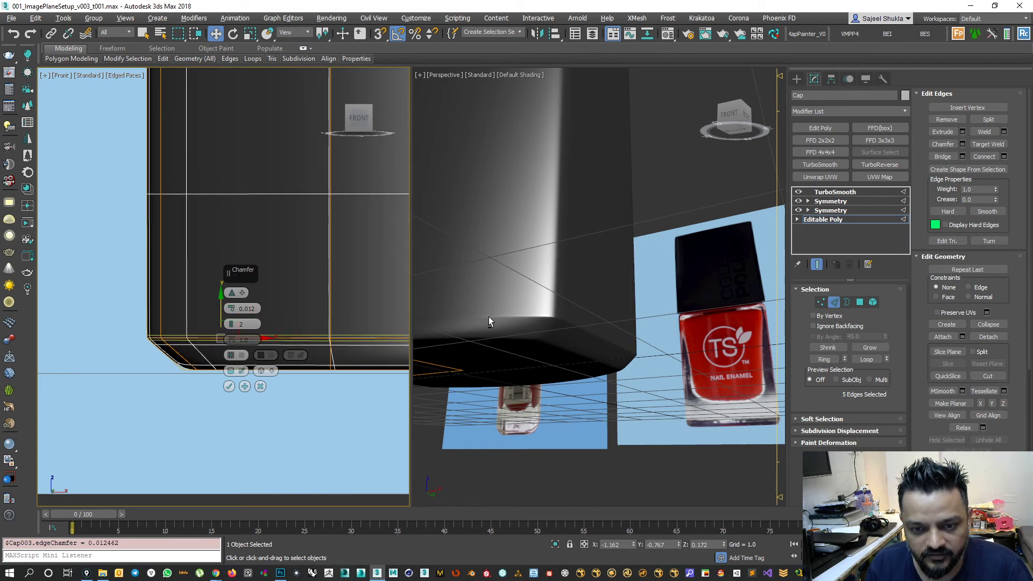
{"action": "middle_click_drag", "start_coordinate": [524, 328], "coordinate": [546, 378], "text": "alt"}
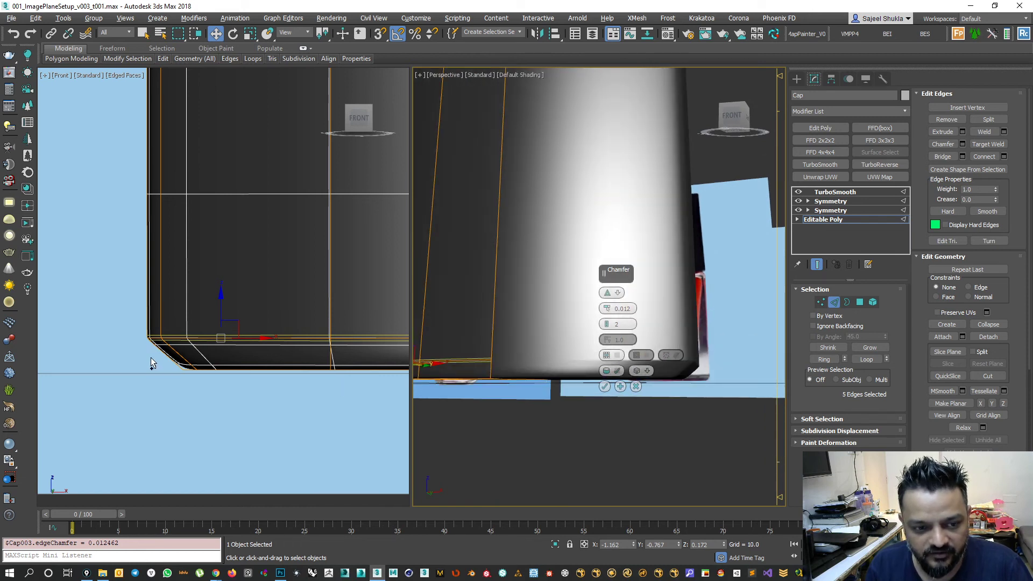
{"action": "middle_click_drag", "start_coordinate": [496, 411], "coordinate": [525, 352], "text": "alt"}
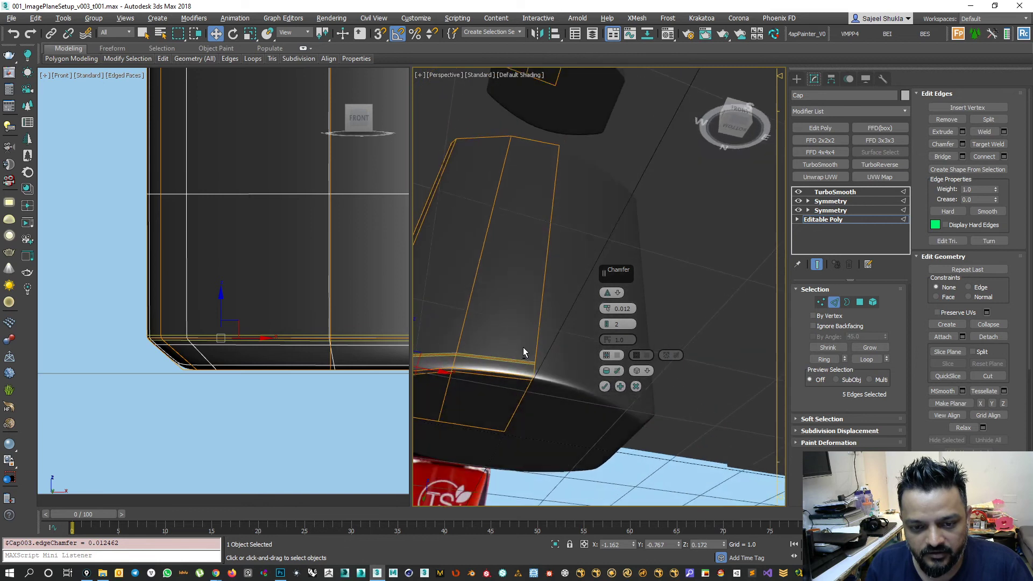
{"action": "left_click", "coordinate": [605, 386]}
Switch to vertex level and select four vertices along the front edge of the bottle's underside.
{"action": "middle_click_drag", "start_coordinate": [521, 399], "coordinate": [538, 382]}
{"action": "left_click", "coordinate": [821, 302]}
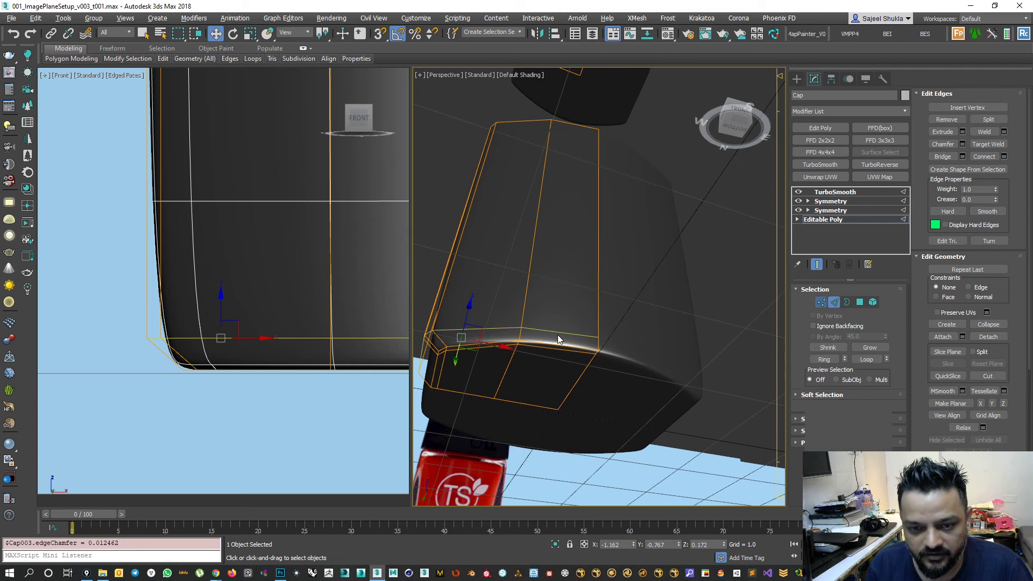
{"action": "left_click", "coordinate": [518, 342]}
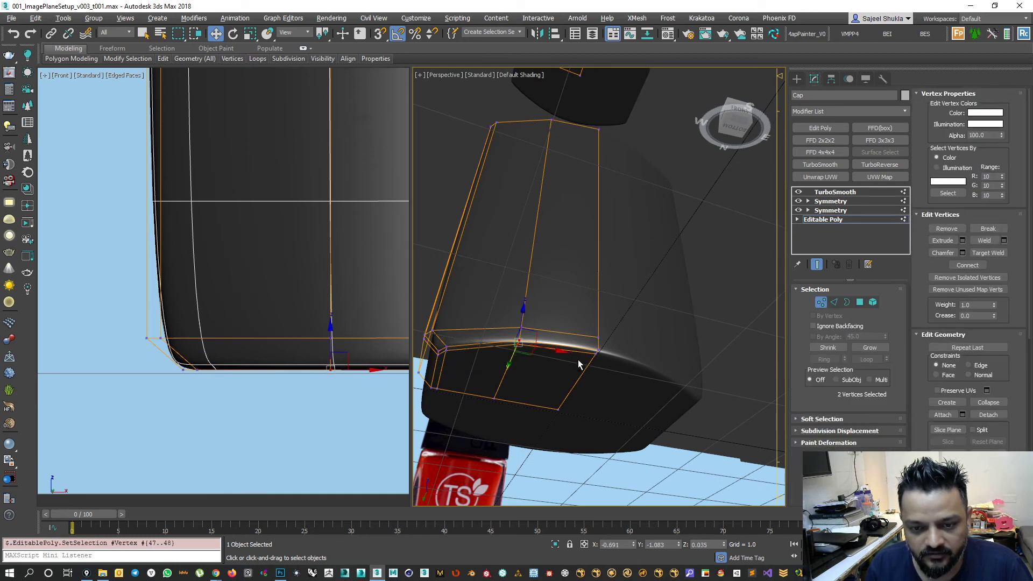
{"action": "left_click_drag", "start_coordinate": [620, 375], "coordinate": [579, 345]}
{"action": "middle_click_drag", "start_coordinate": [622, 408], "coordinate": [540, 376], "text": "alt"}
{"action": "scroll", "coordinate": [542, 371], "scroll_direction": "up", "scroll_amount": 2}
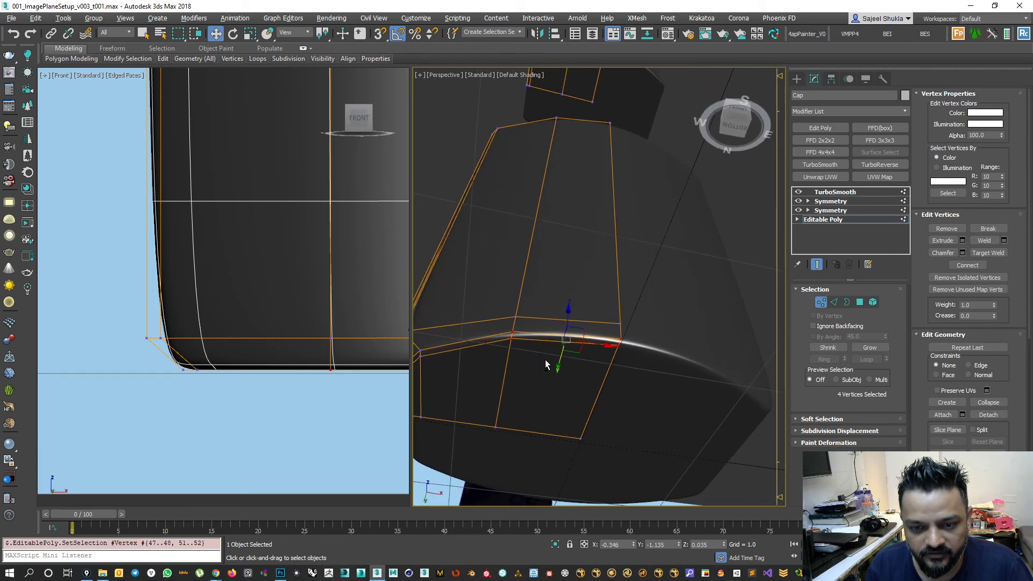
Turn on see-through display for the Cap object and its copy Cap001 against the reference images.
{"action": "scroll", "coordinate": [258, 425], "scroll_direction": "down", "scroll_amount": 8}
{"action": "middle_click_drag", "start_coordinate": [258, 427], "coordinate": [250, 387]}
{"action": "key", "text": "F3"}
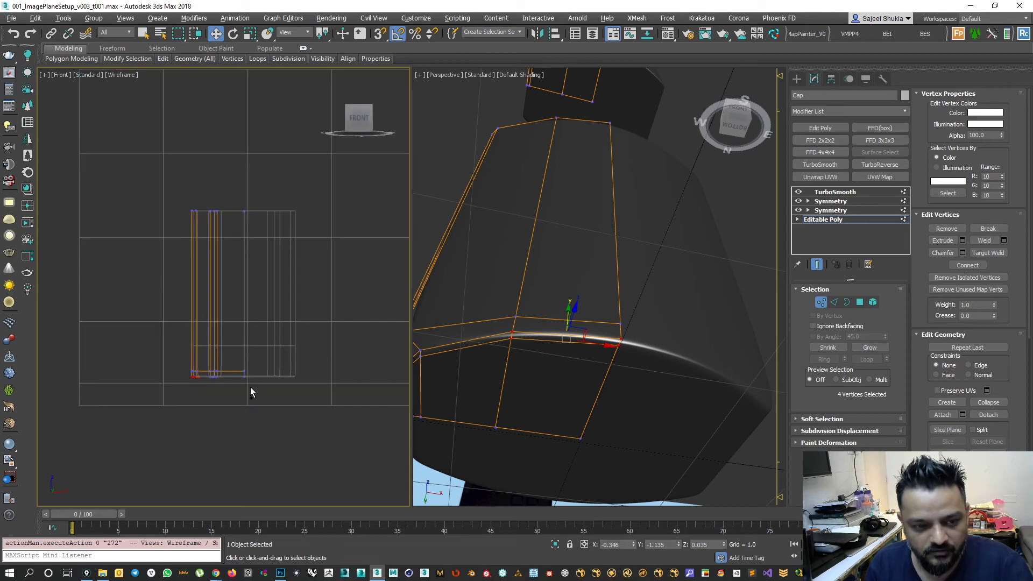
{"action": "key", "text": "F3"}
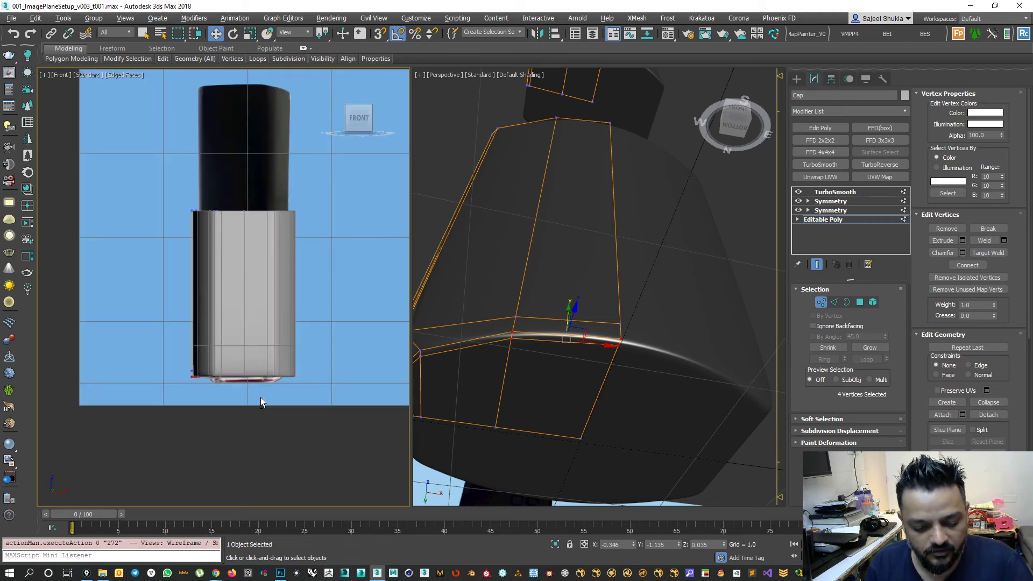
{"action": "key", "text": "alt+x"}
{"action": "left_click", "coordinate": [750, 332]}
{"action": "left_click", "coordinate": [252, 311]}
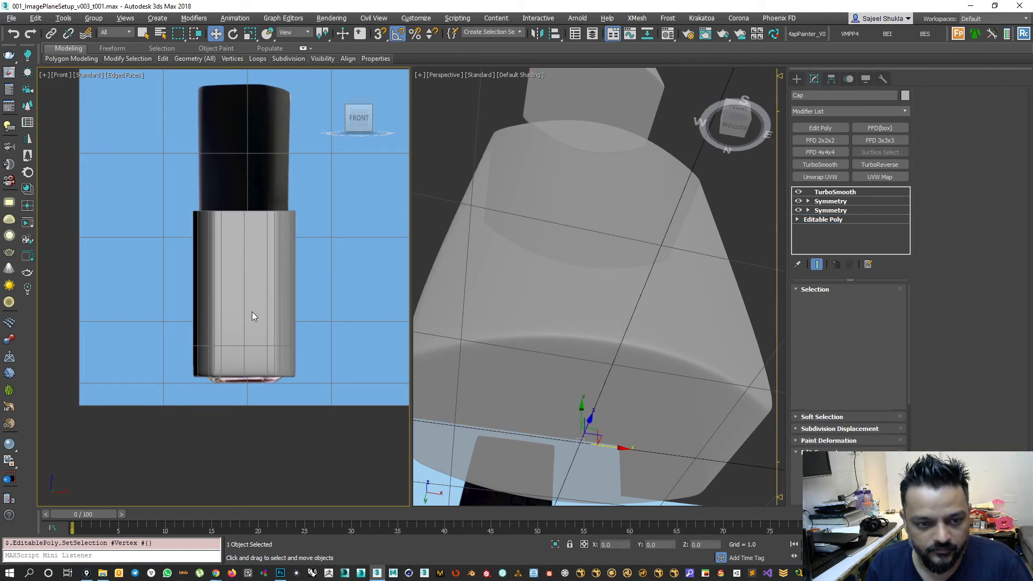
{"action": "key", "text": "alt+x"}
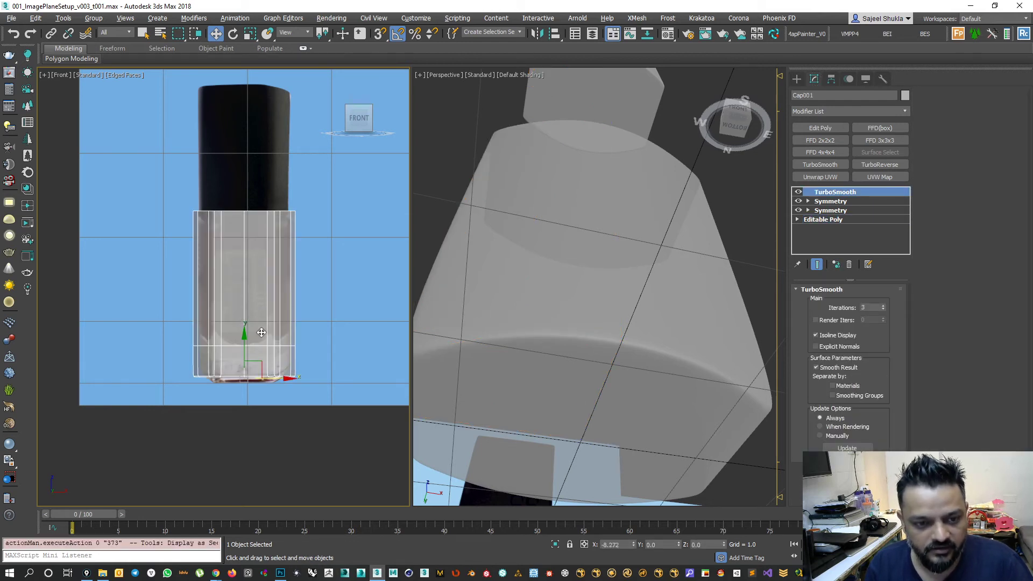
Move the ImageRef_Plane_Side001 reference plane up about 0.134 to align its bottle base with the model's base in the Front view.
{"action": "scroll", "coordinate": [255, 408], "scroll_direction": "up", "scroll_amount": 5}
{"action": "scroll", "coordinate": [254, 408], "scroll_direction": "up", "scroll_amount": 1}
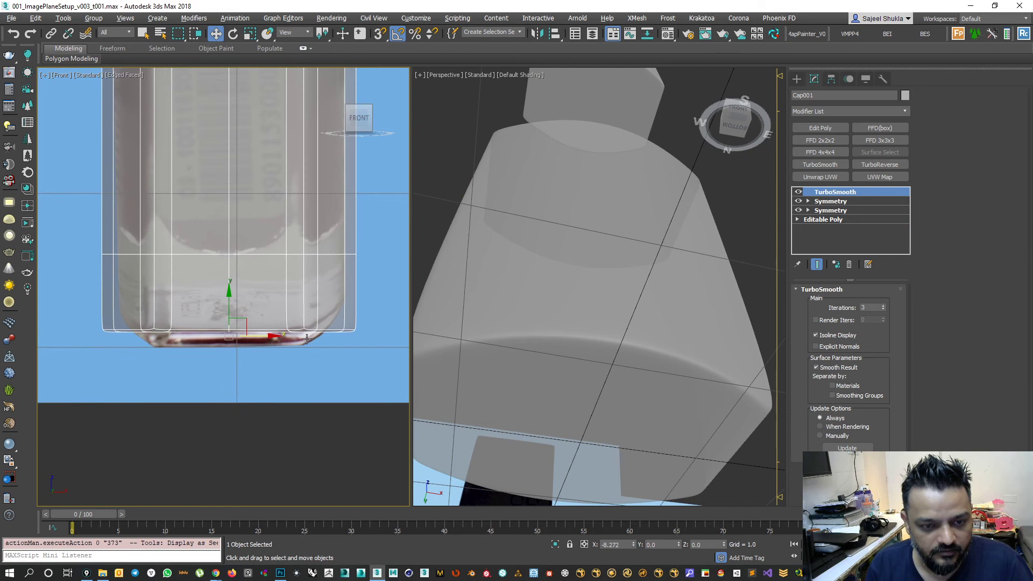
{"action": "scroll", "coordinate": [328, 334], "scroll_direction": "down", "scroll_amount": 2}
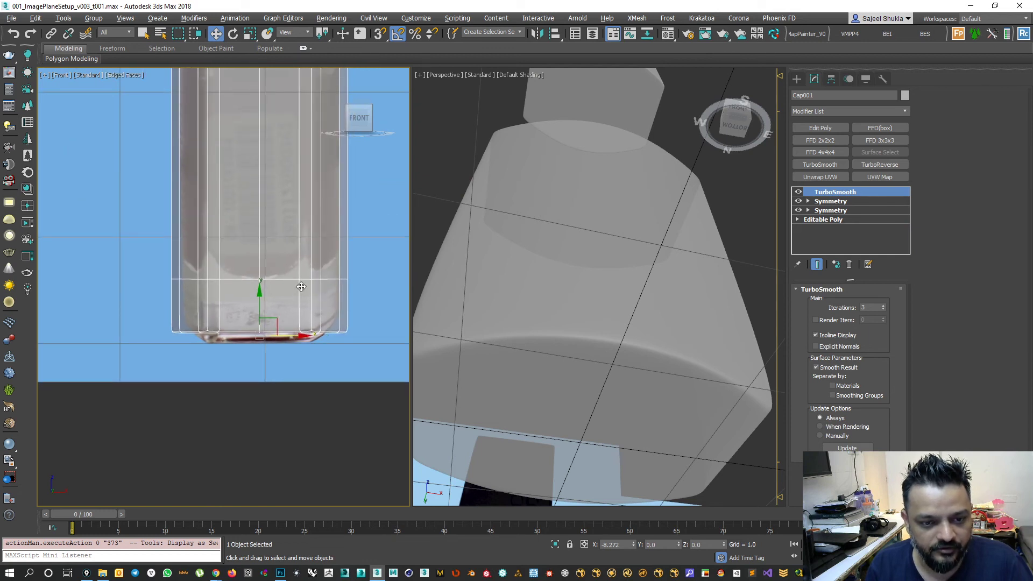
{"action": "scroll", "coordinate": [299, 299], "scroll_direction": "down", "scroll_amount": 2}
{"action": "scroll", "coordinate": [291, 338], "scroll_direction": "up", "scroll_amount": 2}
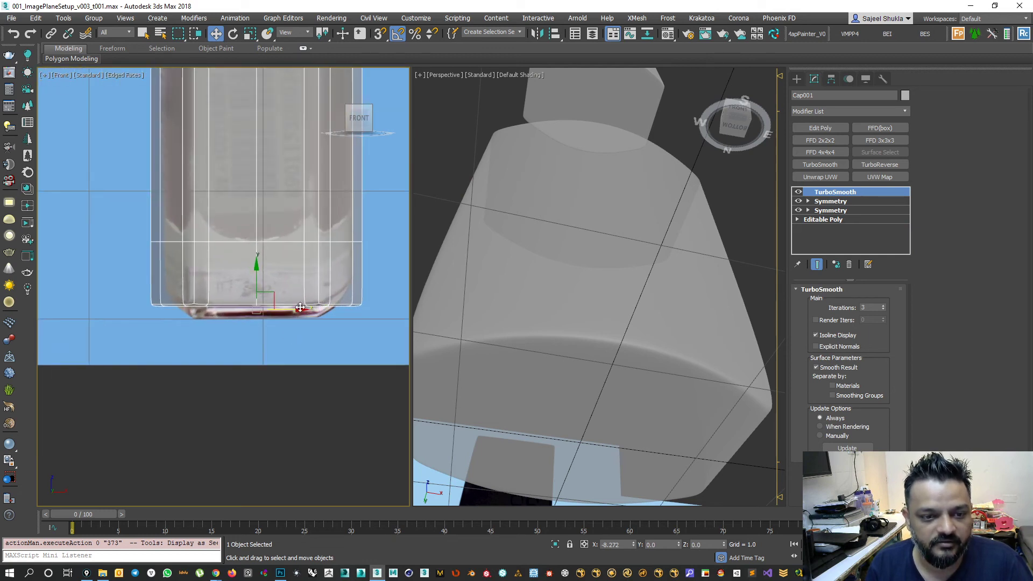
{"action": "scroll", "coordinate": [285, 347], "scroll_direction": "down", "scroll_amount": 4}
{"action": "left_click", "coordinate": [367, 305]}
{"action": "left_click_drag", "start_coordinate": [283, 278], "coordinate": [283, 273]}
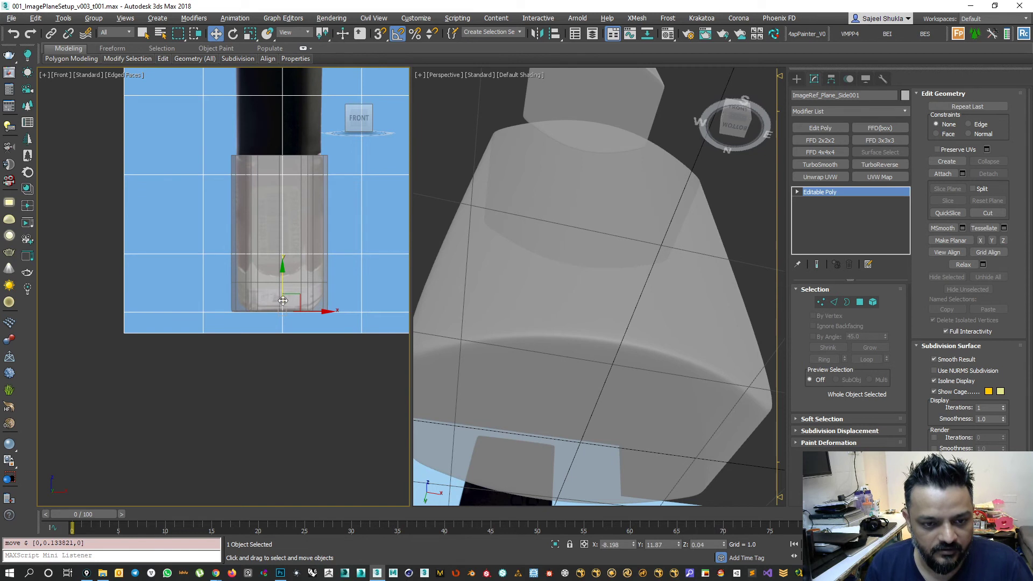
{"action": "scroll", "coordinate": [277, 323], "scroll_direction": "up", "scroll_amount": 4}
{"action": "middle_click_drag", "start_coordinate": [299, 293], "coordinate": [315, 314]}
{"action": "scroll", "coordinate": [341, 255], "scroll_direction": "down", "scroll_amount": 2}
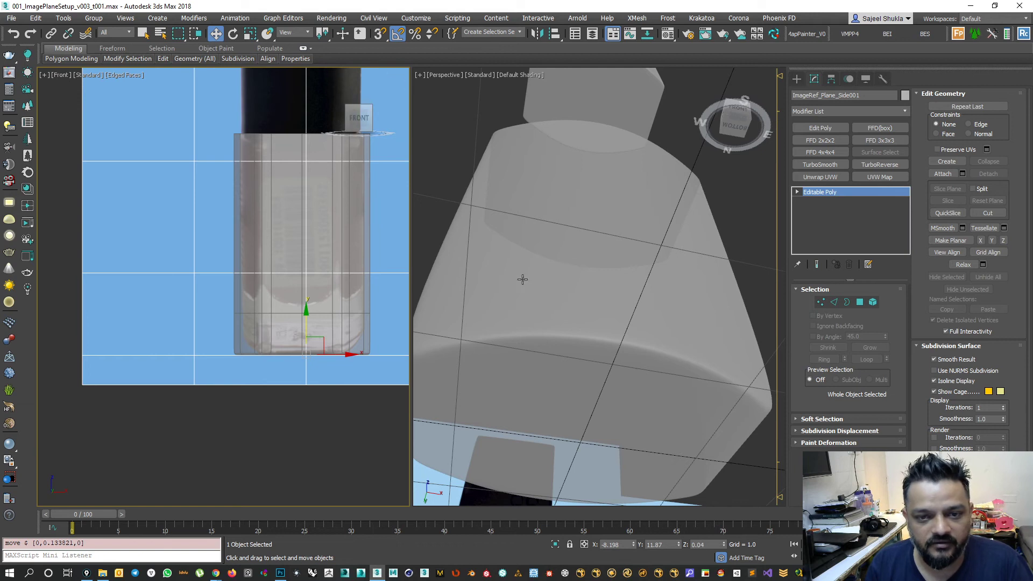
Select the Cap object again, return to its Editable Poly level and turn off its see-through display.
{"action": "scroll", "coordinate": [521, 269], "scroll_direction": "down", "scroll_amount": 3}
{"action": "middle_click_drag", "start_coordinate": [512, 282], "coordinate": [542, 297], "text": "alt"}
{"action": "scroll", "coordinate": [542, 297], "scroll_direction": "down", "scroll_amount": 2}
{"action": "middle_click_drag", "start_coordinate": [638, 342], "coordinate": [618, 340]}
{"action": "middle_click_drag", "start_coordinate": [632, 382], "coordinate": [590, 450], "text": "alt"}
{"action": "middle_click_drag", "start_coordinate": [591, 406], "coordinate": [595, 378]}
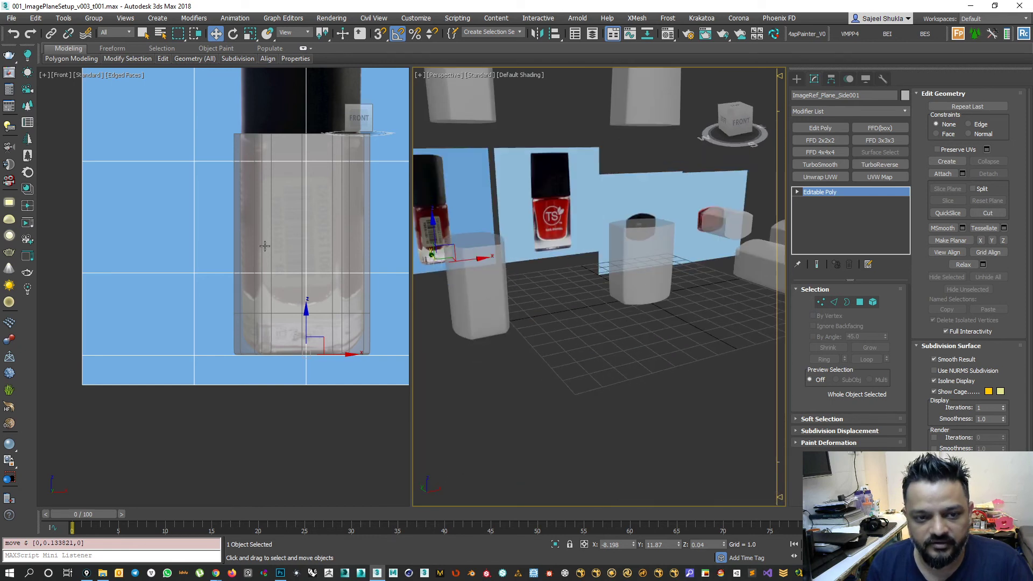
{"action": "scroll", "coordinate": [283, 137], "scroll_direction": "down", "scroll_amount": 2}
{"action": "middle_click_drag", "start_coordinate": [307, 162], "coordinate": [300, 196]}
{"action": "left_click", "coordinate": [652, 249]}
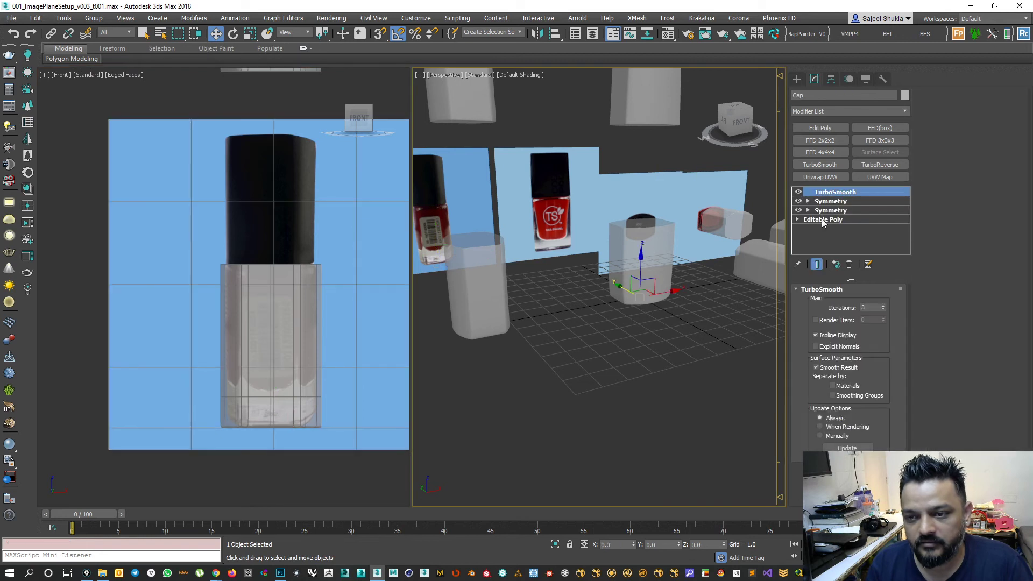
{"action": "left_click", "coordinate": [821, 220]}
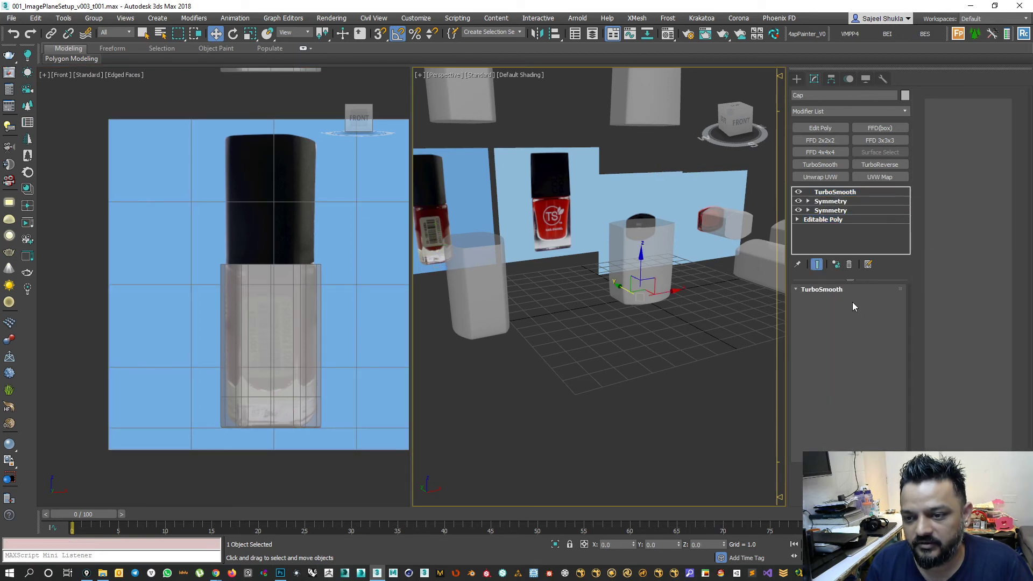
{"action": "key", "text": "alt+x"}
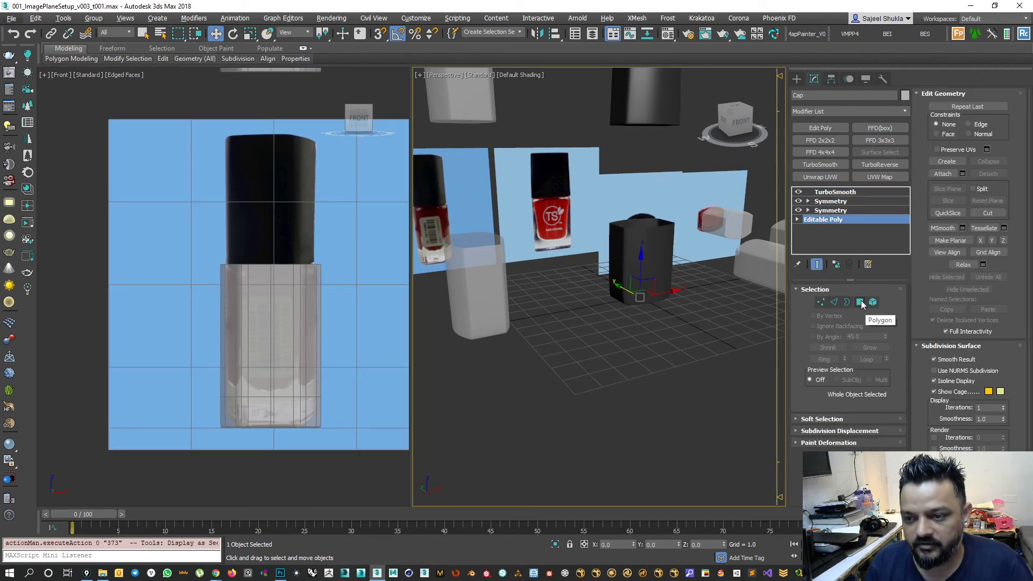
Select the upper cap element and lower it about 1.686 units along Z, keeping it above the bottle body.
{"action": "left_click", "coordinate": [872, 304]}
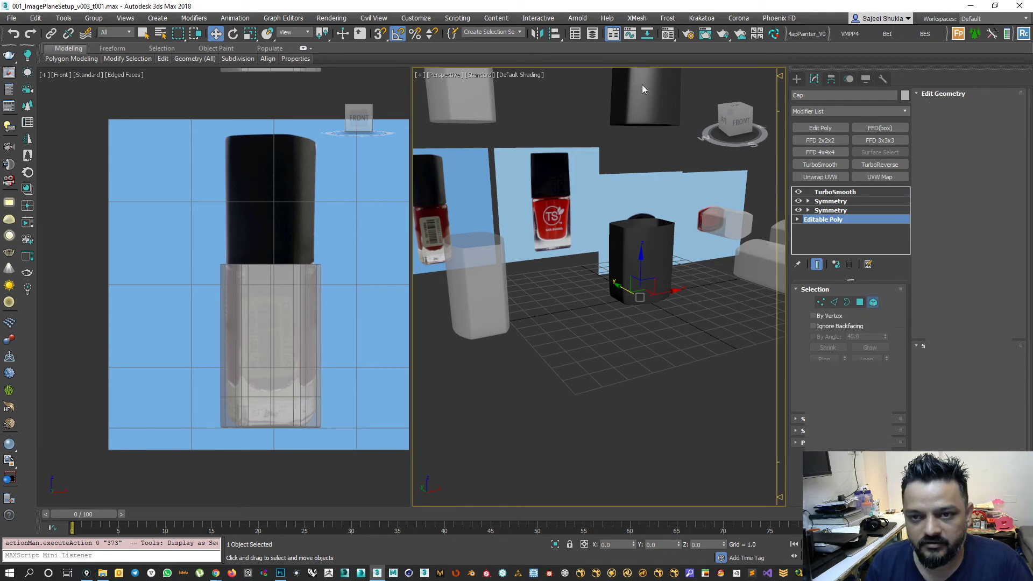
{"action": "left_click", "coordinate": [646, 83]}
{"action": "middle_click_drag", "start_coordinate": [640, 111], "coordinate": [634, 145]}
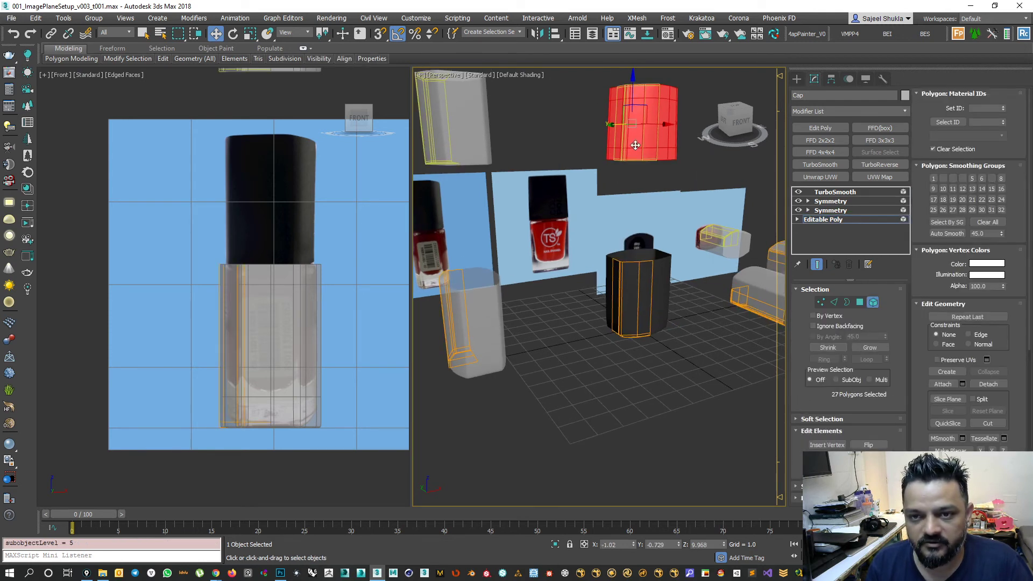
{"action": "left_click_drag", "start_coordinate": [635, 80], "coordinate": [612, 186]}
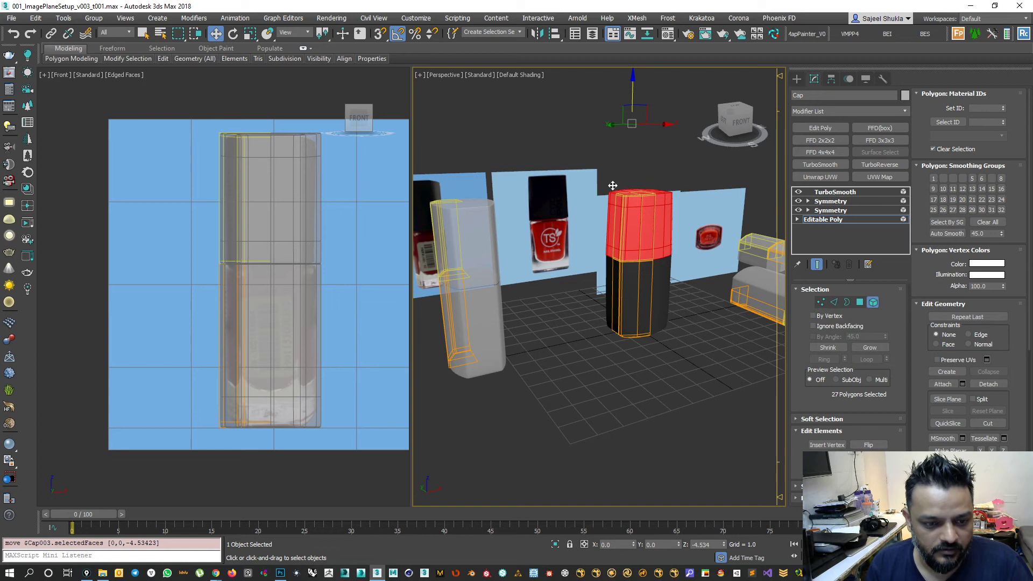
{"action": "left_click_drag", "start_coordinate": [613, 186], "coordinate": [612, 137]}
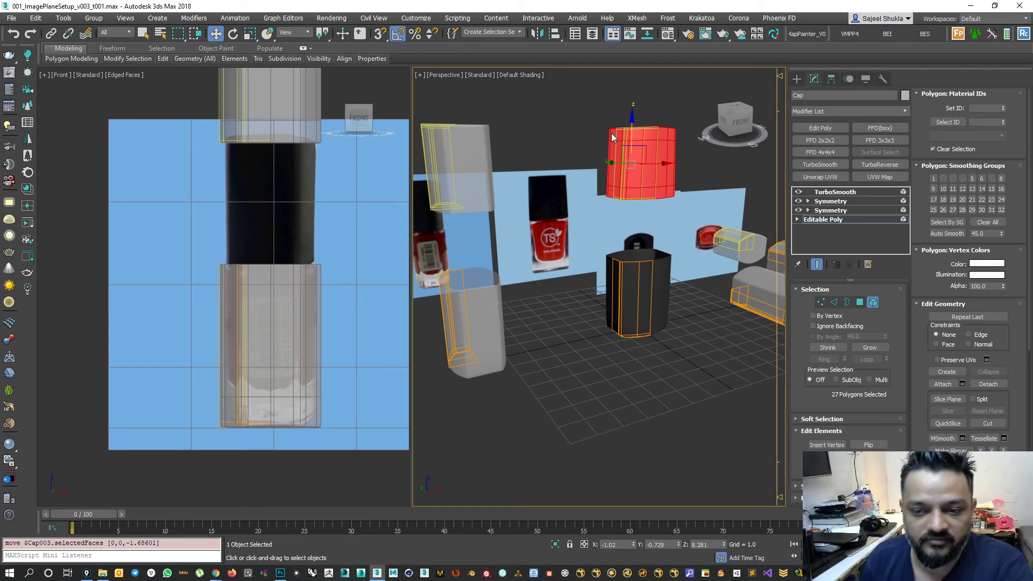
Select the eight vertices along the front edge and corner of the bottle's underside at vertex level.
{"action": "middle_click_drag", "start_coordinate": [618, 351], "coordinate": [747, 326], "text": "alt"}
{"action": "scroll", "coordinate": [640, 334], "scroll_direction": "up", "scroll_amount": 8}
{"action": "scroll", "coordinate": [337, 374], "scroll_direction": "down", "scroll_amount": 3}
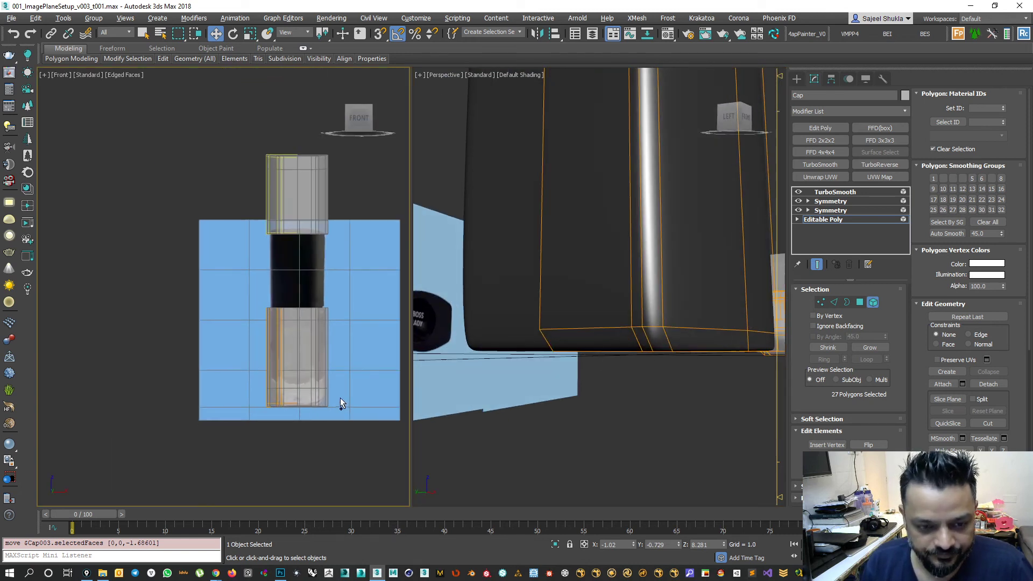
{"action": "scroll", "coordinate": [241, 389], "scroll_direction": "up", "scroll_amount": 8}
{"action": "scroll", "coordinate": [167, 368], "scroll_direction": "up", "scroll_amount": 6}
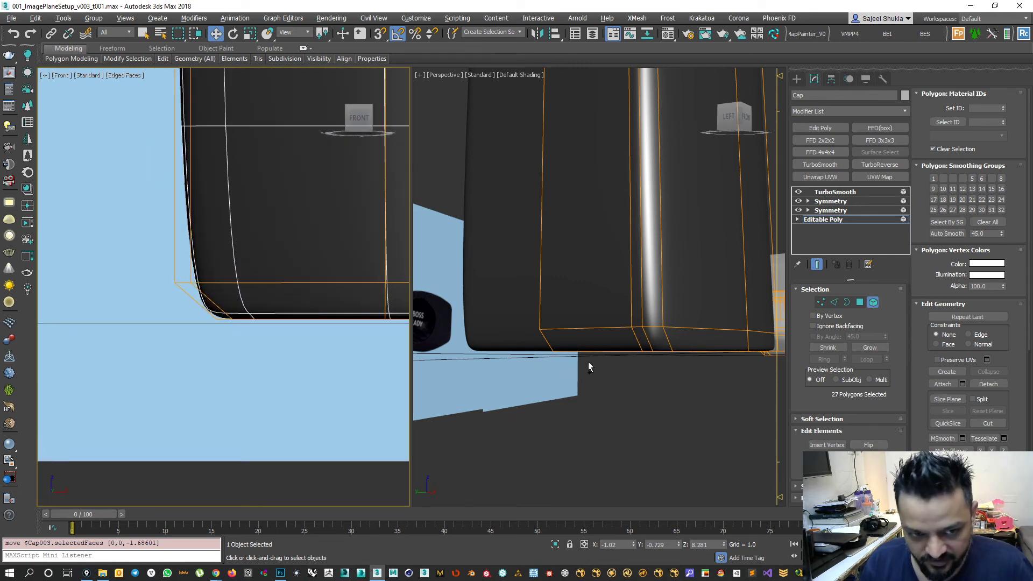
{"action": "scroll", "coordinate": [625, 376], "scroll_direction": "down", "scroll_amount": 2}
{"action": "mouse_move", "coordinate": [625, 377]}
{"action": "middle_mouse_down", "text": "alt"}
{"action": "mouse_move", "coordinate": [647, 369]}
{"action": "mouse_move", "coordinate": [653, 344]}
{"action": "mouse_move", "coordinate": [667, 359]}
{"action": "mouse_move", "coordinate": [627, 373]}
{"action": "middle_mouse_up", "text": "alt"}
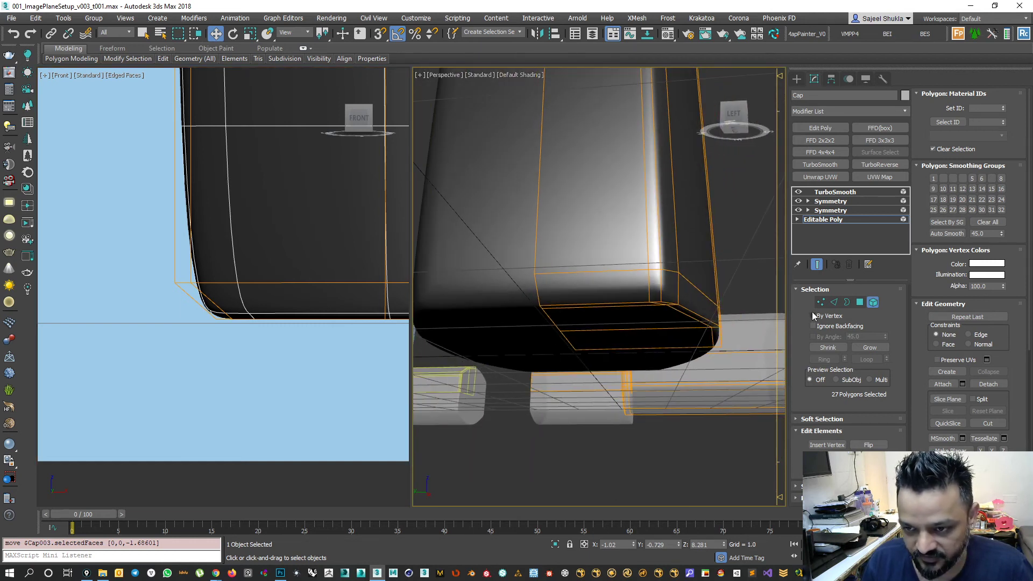
{"action": "key", "text": "1"}
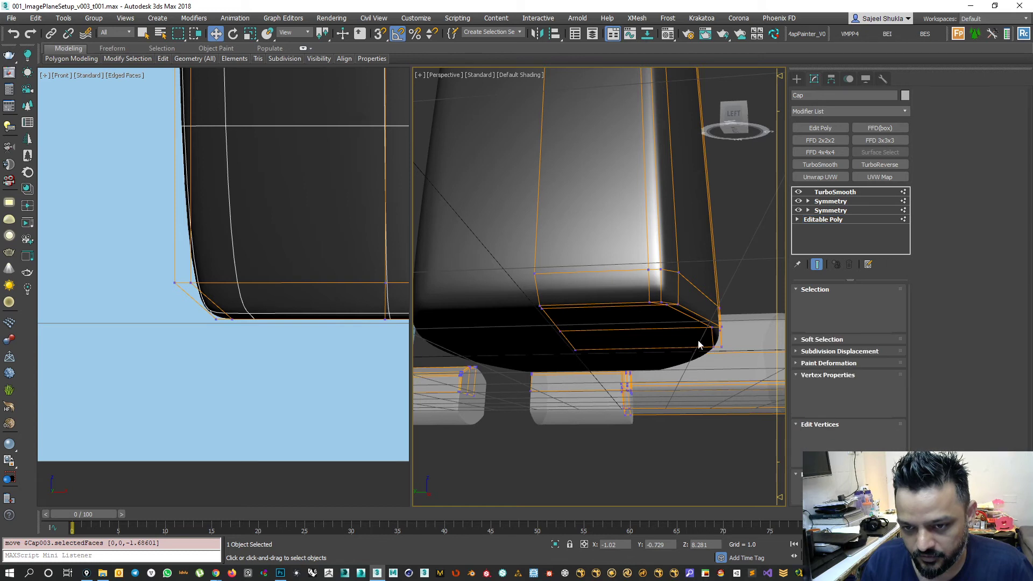
{"action": "left_click_drag", "start_coordinate": [637, 294], "coordinate": [670, 310]}
{"action": "mouse_move", "coordinate": [708, 338]}
{"action": "middle_mouse_down", "text": "alt"}
{"action": "mouse_move", "coordinate": [724, 331]}
{"action": "mouse_move", "coordinate": [703, 327]}
{"action": "middle_mouse_up", "text": "alt"}
{"action": "left_click_drag", "start_coordinate": [675, 311], "coordinate": [746, 332], "text": "ctrl"}
{"action": "scroll", "coordinate": [745, 332], "scroll_direction": "down", "scroll_amount": 3}
{"action": "middle_click_drag", "start_coordinate": [743, 335], "coordinate": [751, 376], "text": "alt"}
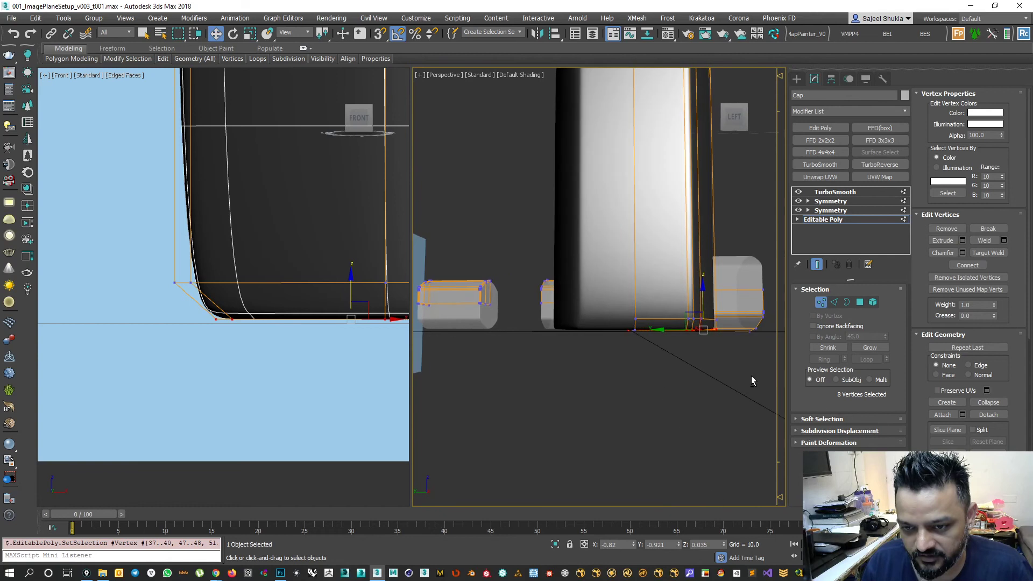
Try removing some of the bottom corner vertices from the selection and undo that change.
{"action": "scroll", "coordinate": [693, 332], "scroll_direction": "up", "scroll_amount": 3}
{"action": "middle_click_drag", "start_coordinate": [696, 327], "coordinate": [665, 346], "text": "alt"}
{"action": "left_click_drag", "start_coordinate": [687, 357], "coordinate": [611, 289], "text": "alt"}
{"action": "middle_click_drag", "start_coordinate": [647, 353], "coordinate": [675, 344], "text": "alt"}
{"action": "key", "text": "ctrl+z"}
Move the eight selected bottom vertices about 0.053 inward along Y and compare the profile with the reference image.
{"action": "scroll", "coordinate": [675, 344], "scroll_direction": "down", "scroll_amount": 2}
{"action": "scroll", "coordinate": [306, 371], "scroll_direction": "down", "scroll_amount": 1}
{"action": "scroll", "coordinate": [306, 371], "scroll_direction": "down", "scroll_amount": 2}
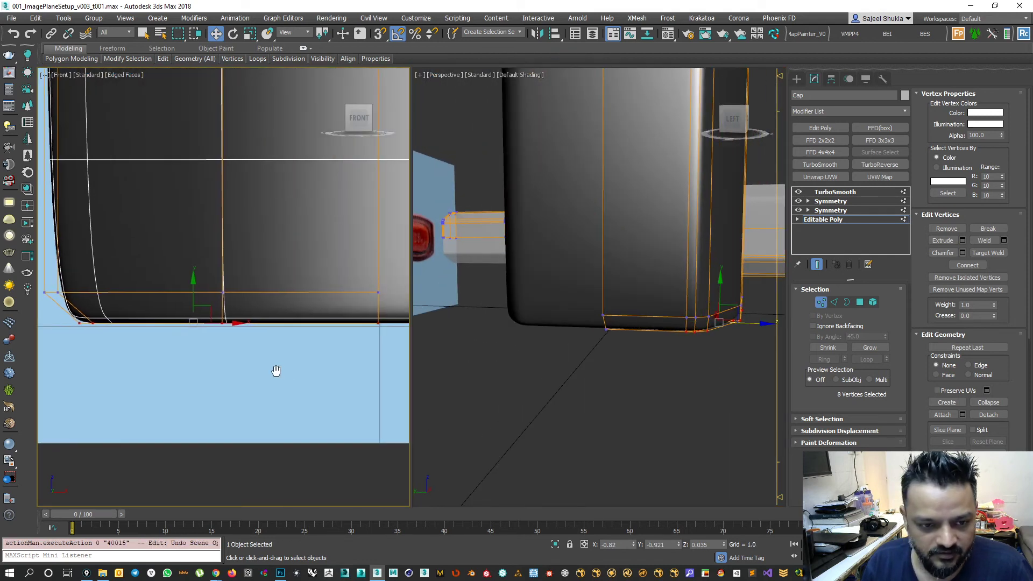
{"action": "middle_click_drag", "start_coordinate": [746, 365], "coordinate": [544, 293], "text": "alt"}
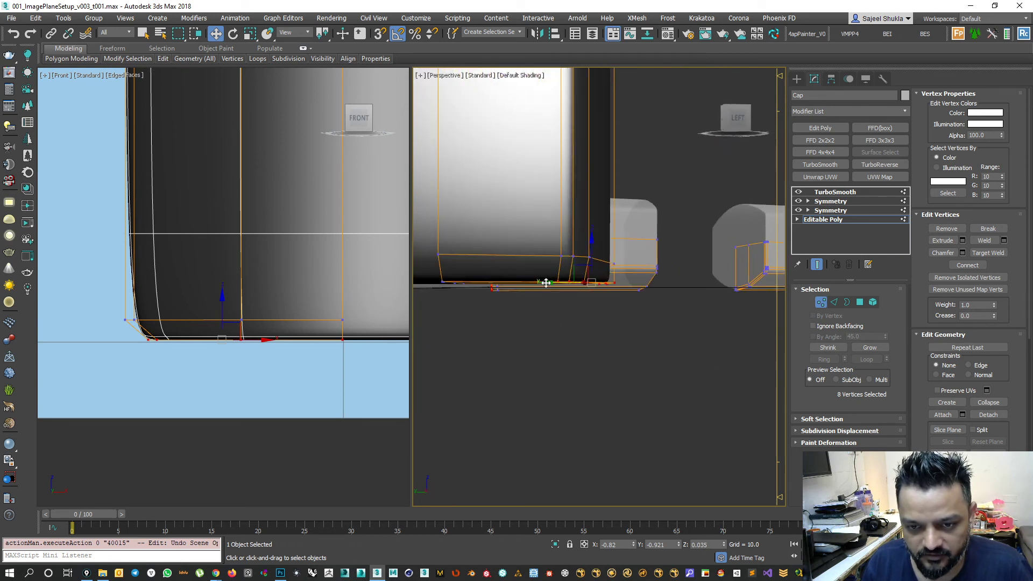
{"action": "left_click_drag", "start_coordinate": [547, 283], "coordinate": [538, 283]}
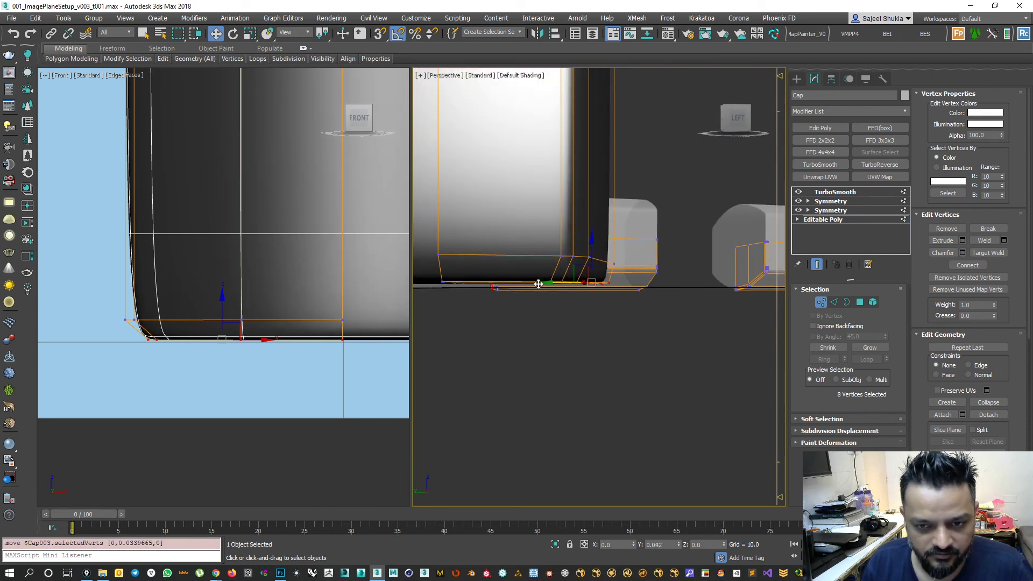
{"action": "scroll", "coordinate": [293, 296], "scroll_direction": "down", "scroll_amount": 6}
{"action": "middle_click_drag", "start_coordinate": [361, 258], "coordinate": [250, 355]}
{"action": "scroll", "coordinate": [254, 369], "scroll_direction": "up", "scroll_amount": 8}
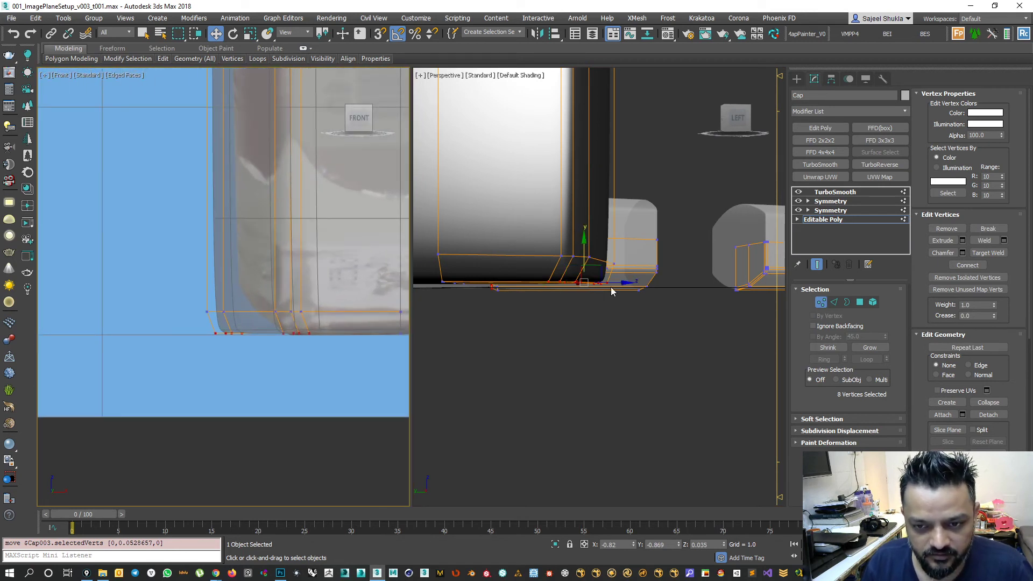
Nudge the same eight bottom vertices slightly further inward along Y to narrow the base.
{"action": "right_click", "coordinate": [627, 283]}
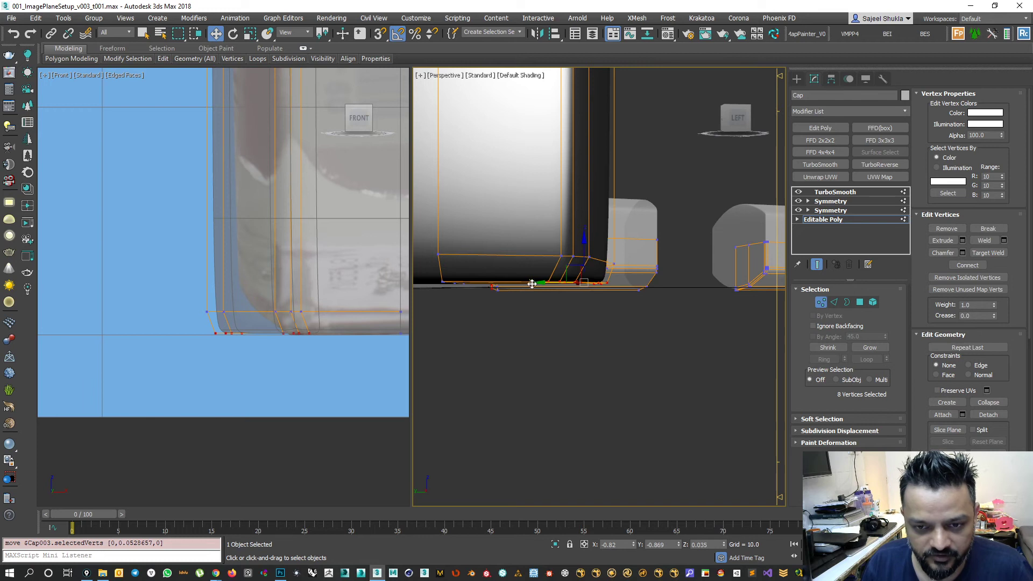
{"action": "left_click_drag", "start_coordinate": [540, 284], "coordinate": [532, 287]}
{"action": "middle_click_drag", "start_coordinate": [531, 315], "coordinate": [495, 337], "text": "alt"}
Select the five-edge loop just above the bottle's underside at edge level and compare the base corner with the front reference.
{"action": "left_click", "coordinate": [833, 302]}
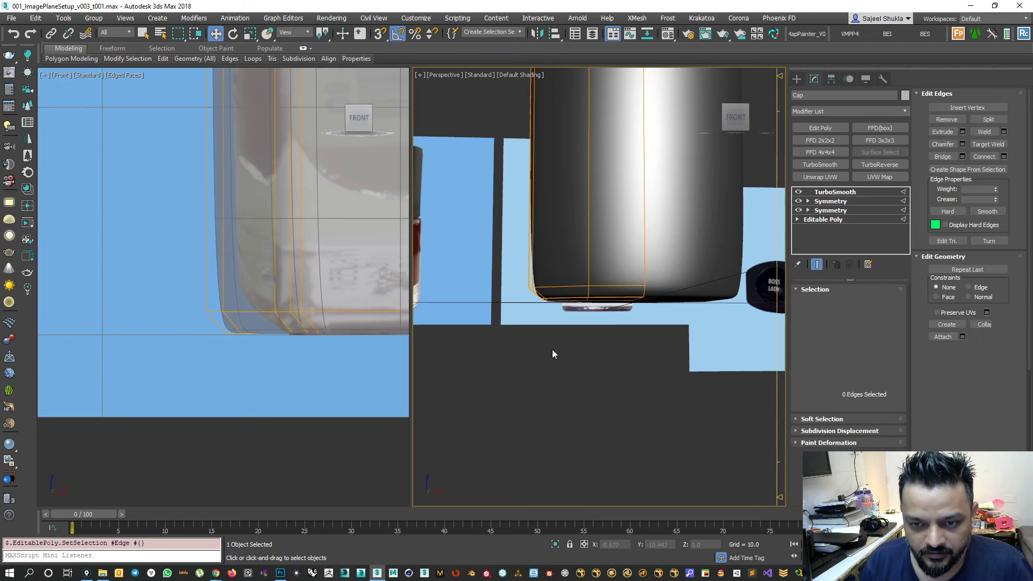
{"action": "middle_click_drag", "start_coordinate": [552, 354], "coordinate": [519, 334], "text": "alt"}
{"action": "double_click", "coordinate": [577, 290]}
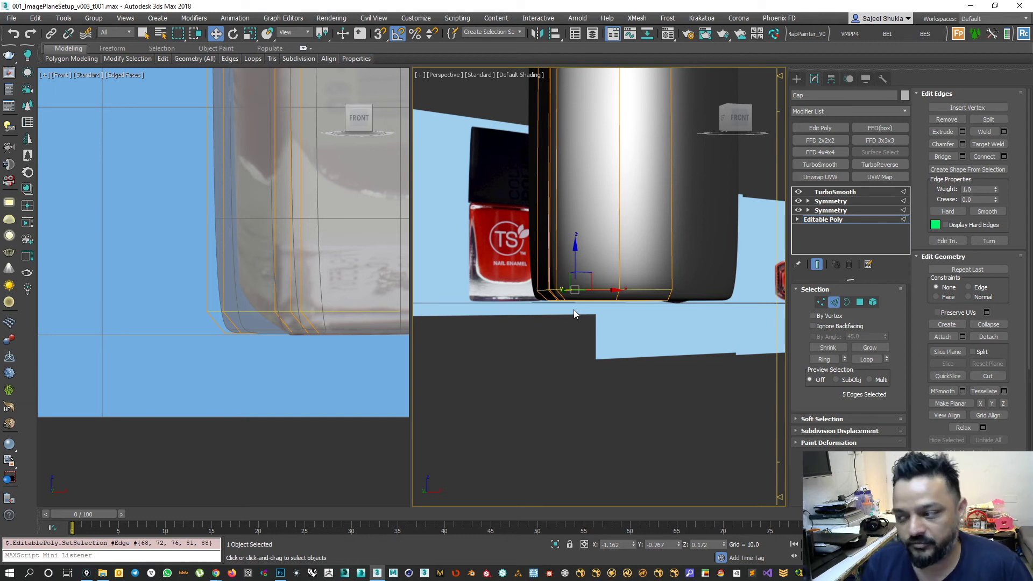
{"action": "key", "text": "alt+w"}
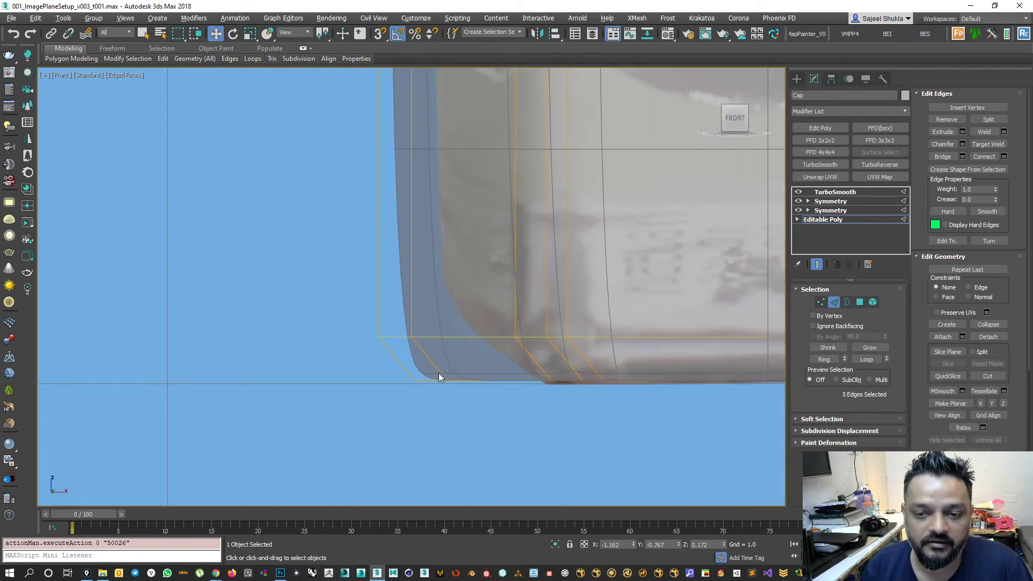
{"action": "key", "text": "alt+w"}
{"action": "right_click", "coordinate": [492, 380]}
{"action": "key", "text": "alt+w"}
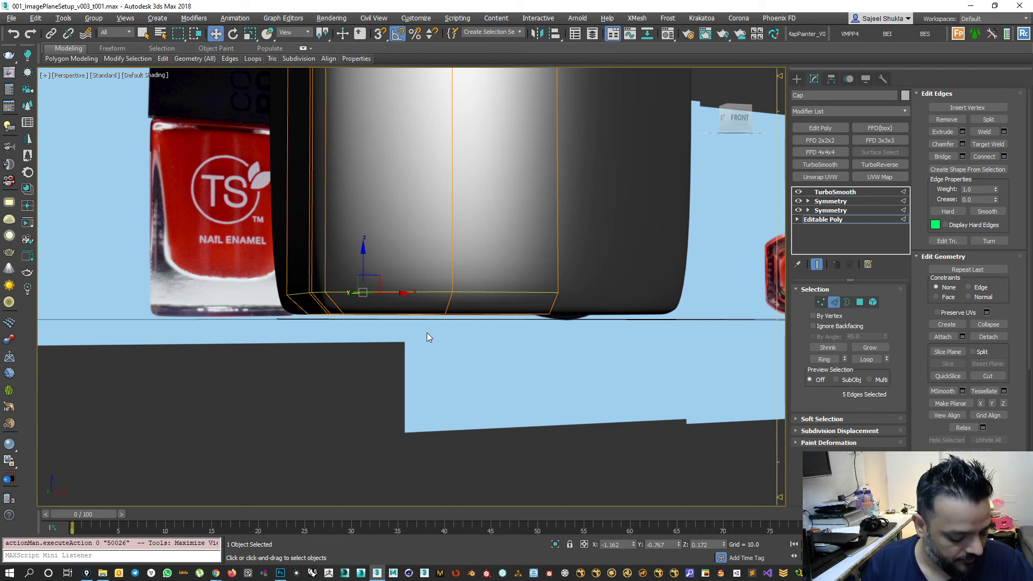
{"action": "middle_click_drag", "start_coordinate": [397, 333], "coordinate": [280, 309], "text": "alt"}
{"action": "middle_click_drag", "start_coordinate": [345, 292], "coordinate": [298, 281], "text": "alt"}
{"action": "mouse_move", "coordinate": [368, 363]}
{"action": "middle_mouse_down", "text": "alt"}
{"action": "mouse_move", "coordinate": [382, 302]}
{"action": "mouse_move", "coordinate": [361, 360]}
{"action": "middle_mouse_up", "text": "alt"}
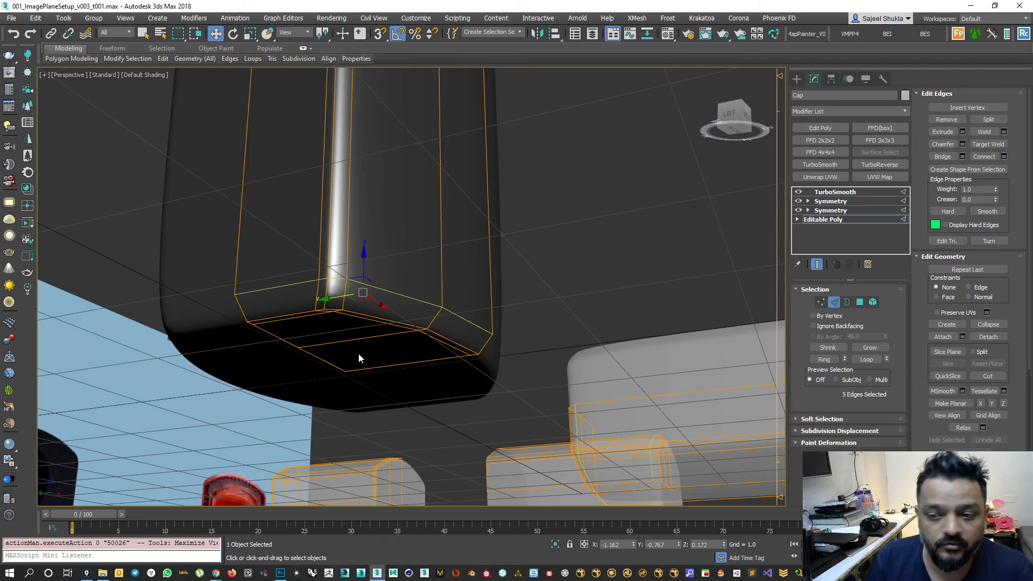
{"action": "scroll", "coordinate": [358, 318], "scroll_direction": "up", "scroll_amount": 2}
{"action": "middle_click_drag", "start_coordinate": [346, 345], "coordinate": [683, 328], "text": "alt"}
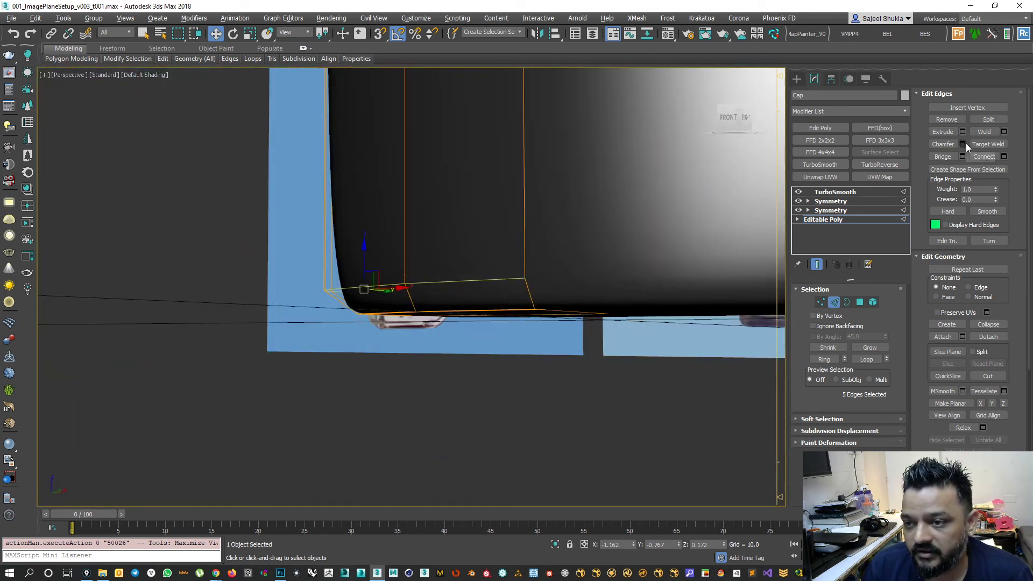
Hide the viewport grid and chamfer the selected bottom edge loop by about 0.032 with 2 segments.
{"action": "middle_click_drag", "start_coordinate": [508, 331], "coordinate": [531, 327], "text": "alt"}
{"action": "key", "text": "g"}
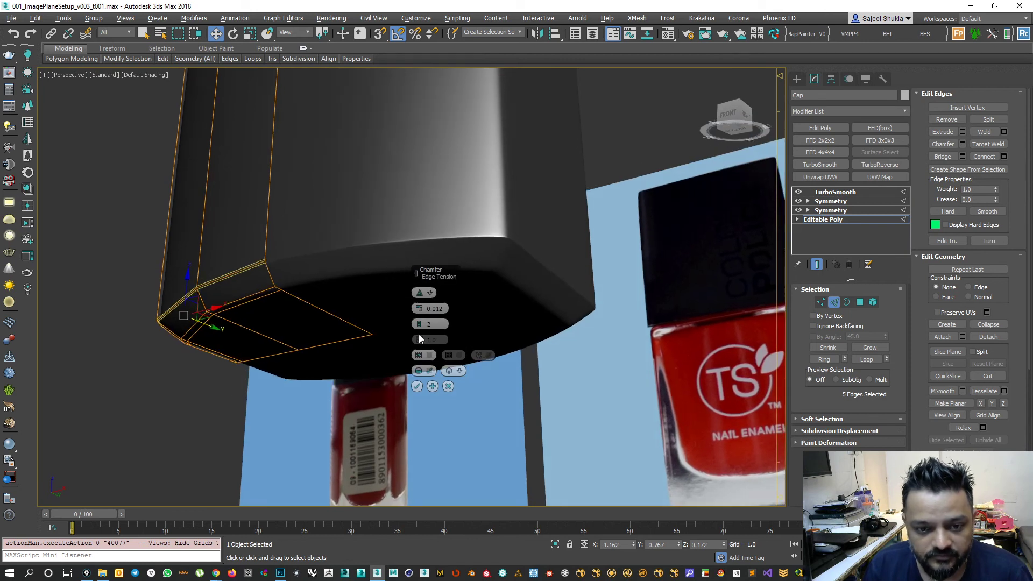
{"action": "left_click_drag", "start_coordinate": [421, 312], "coordinate": [420, 307]}
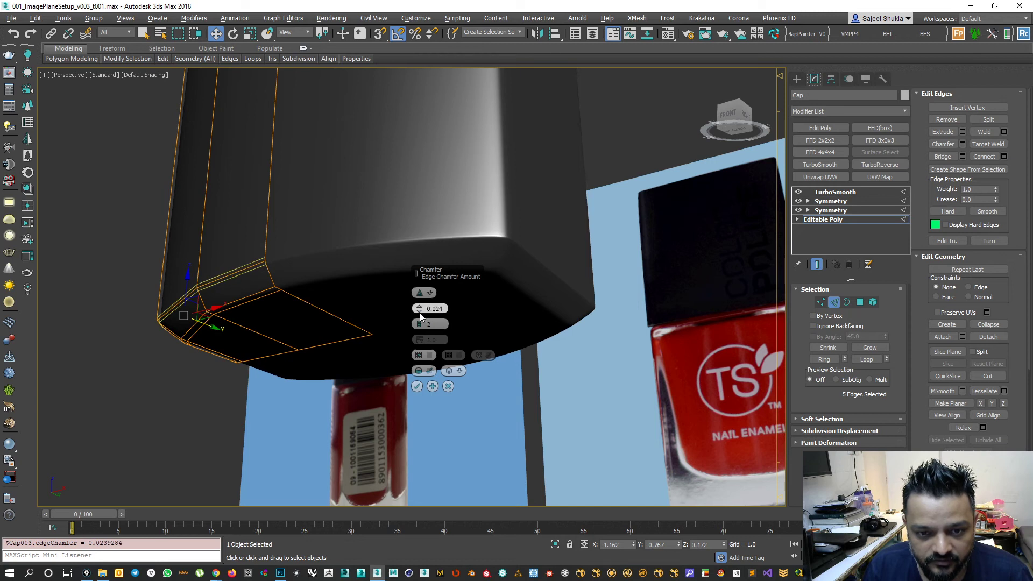
{"action": "right_click", "coordinate": [419, 315]}
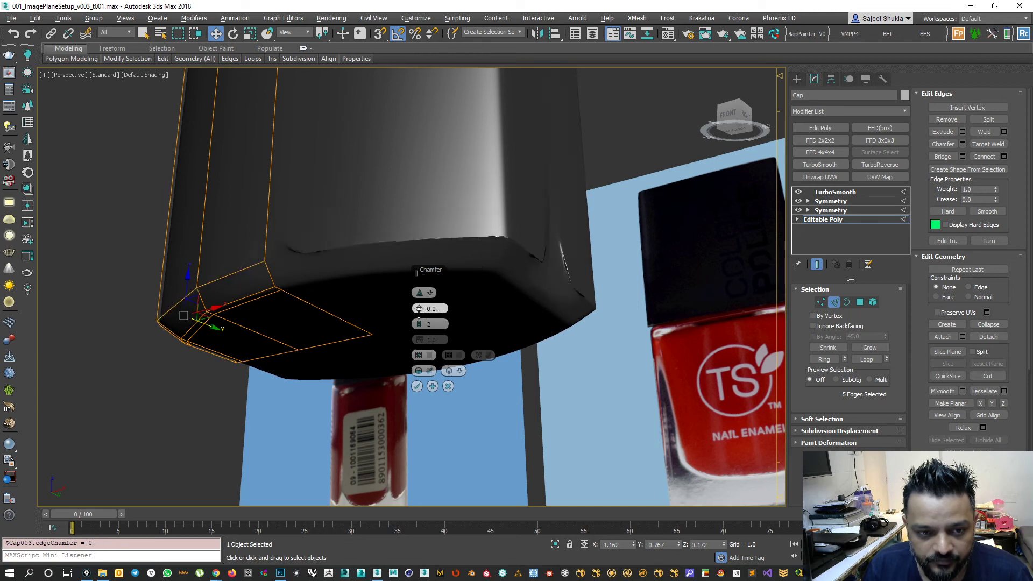
{"action": "left_click_drag", "start_coordinate": [419, 312], "coordinate": [421, 303]}
{"action": "mouse_move", "coordinate": [577, 323]}
{"action": "middle_mouse_down", "text": "alt"}
{"action": "mouse_move", "coordinate": [576, 306]}
{"action": "mouse_move", "coordinate": [578, 320]}
{"action": "middle_mouse_up", "text": "alt"}
{"action": "middle_click_drag", "start_coordinate": [408, 306], "coordinate": [293, 321], "text": "alt"}
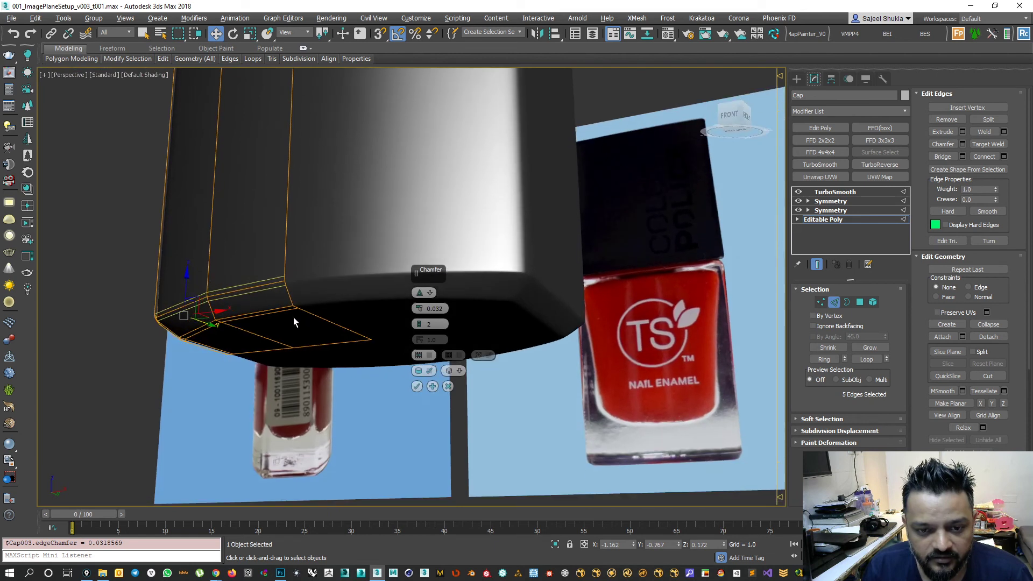
{"action": "left_click", "coordinate": [417, 386]}
Examine the chamfered base and the open body against the bottle in the front reference image.
{"action": "middle_click_drag", "start_coordinate": [417, 386], "coordinate": [332, 344], "text": "alt"}
{"action": "middle_click_drag", "start_coordinate": [403, 322], "coordinate": [350, 351], "text": "alt"}
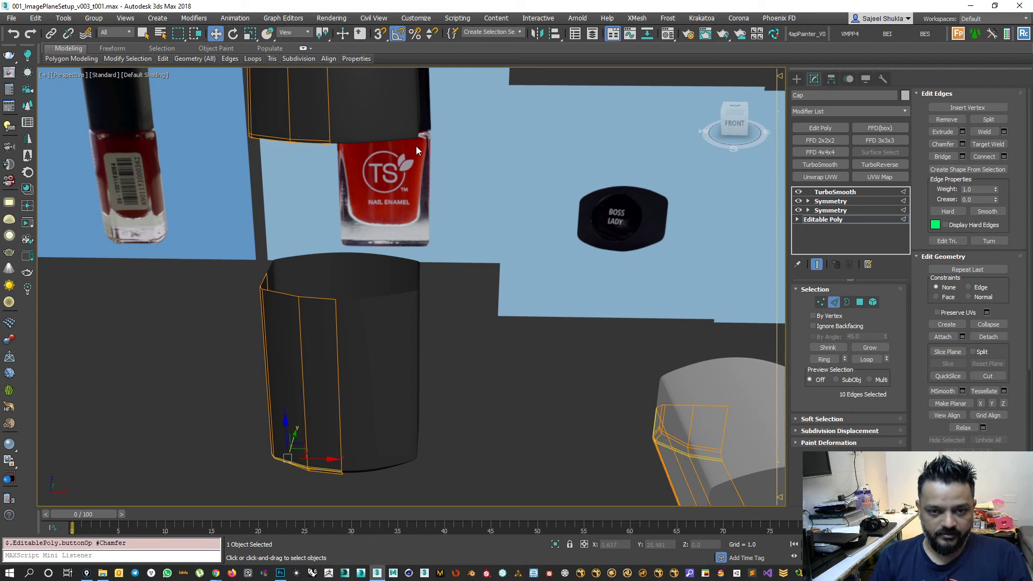
{"action": "mouse_move", "coordinate": [411, 220]}
{"action": "middle_mouse_down", "text": "alt"}
{"action": "mouse_move", "coordinate": [415, 242]}
{"action": "mouse_move", "coordinate": [401, 235]}
{"action": "mouse_move", "coordinate": [420, 234]}
{"action": "middle_mouse_up", "text": "alt"}
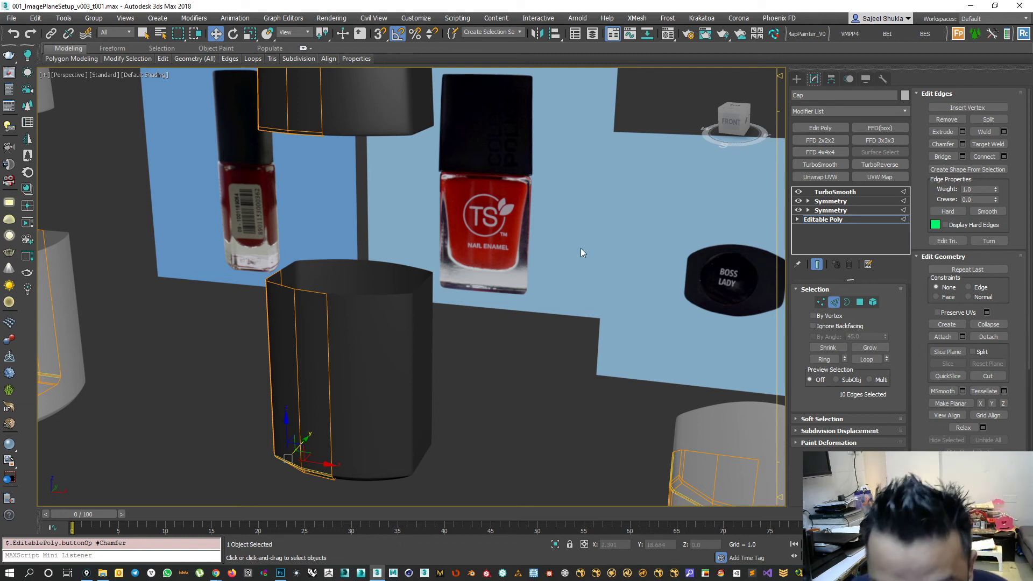
{"action": "middle_click_drag", "start_coordinate": [400, 303], "coordinate": [399, 359], "text": "alt"}
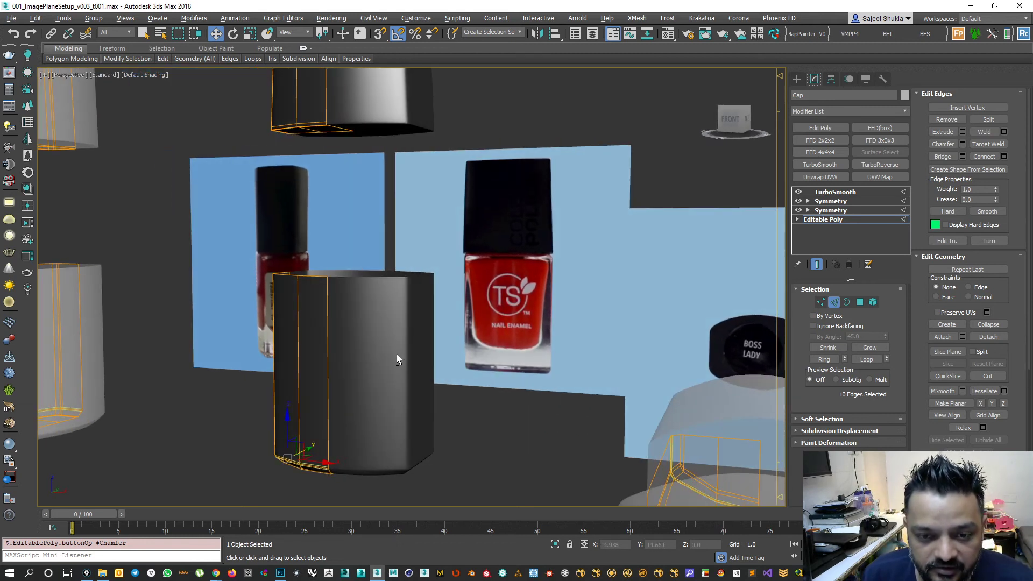
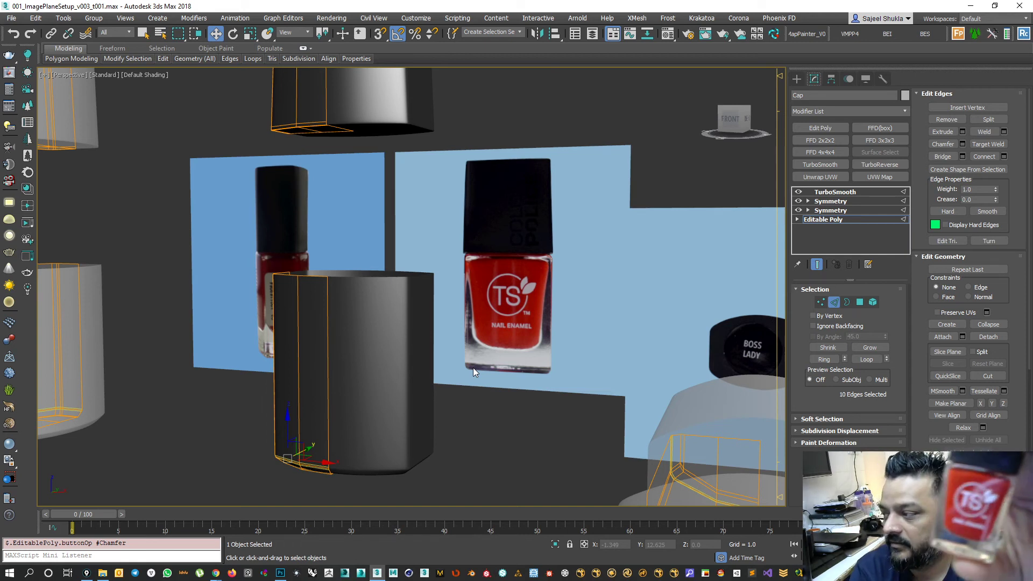
{"action": "scroll", "coordinate": [429, 254], "scroll_direction": "up", "scroll_amount": 5}
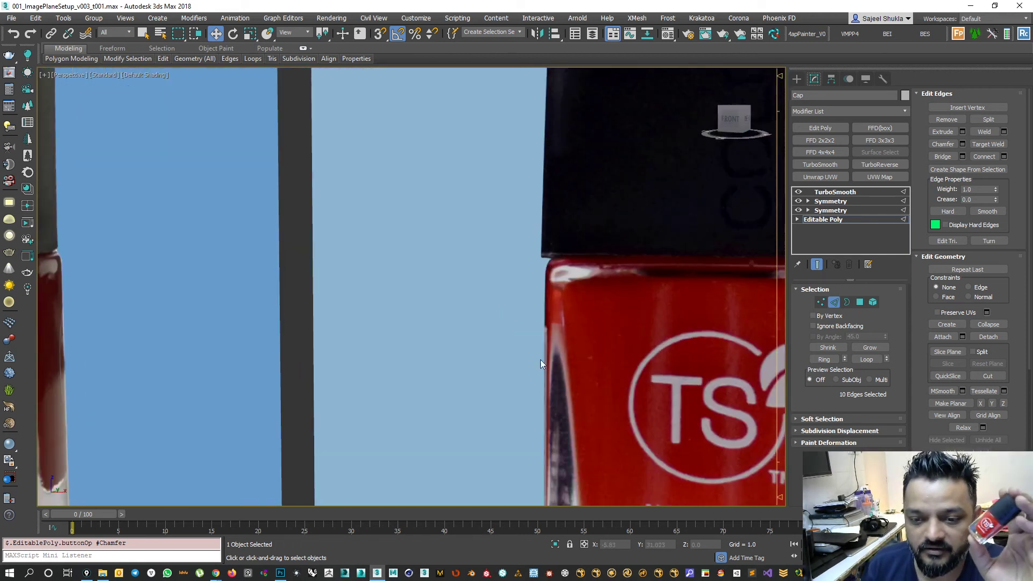
{"action": "scroll", "coordinate": [546, 361], "scroll_direction": "down", "scroll_amount": 2}
{"action": "middle_click_drag", "start_coordinate": [550, 362], "coordinate": [502, 232]}
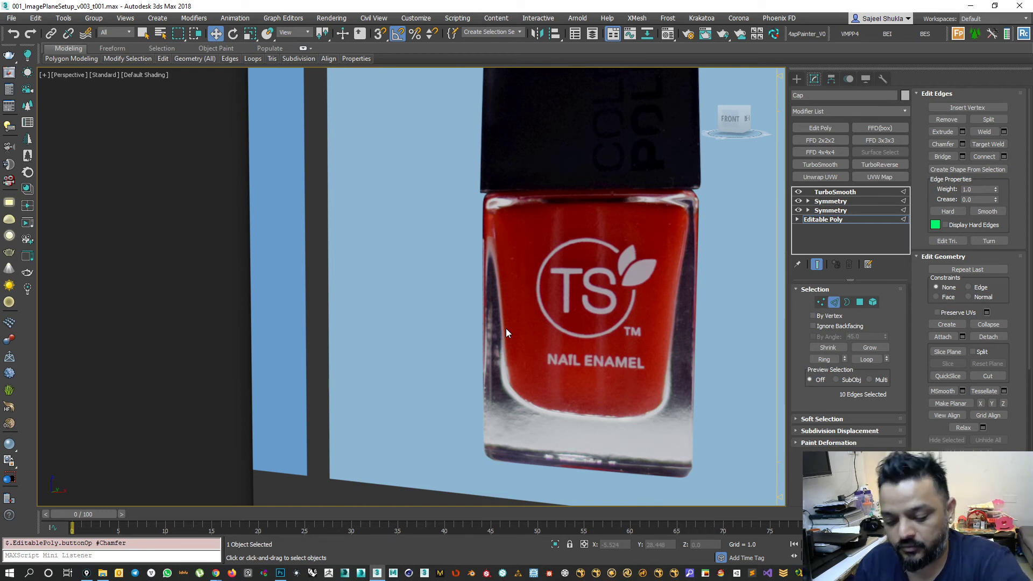
{"action": "scroll", "coordinate": [547, 265], "scroll_direction": "down", "scroll_amount": 6}
{"action": "middle_click_drag", "start_coordinate": [486, 170], "coordinate": [489, 275]}
Select the cap element at element level and move it about 4.563 upward along Z, away from the bottle body.
{"action": "left_click", "coordinate": [873, 302]}
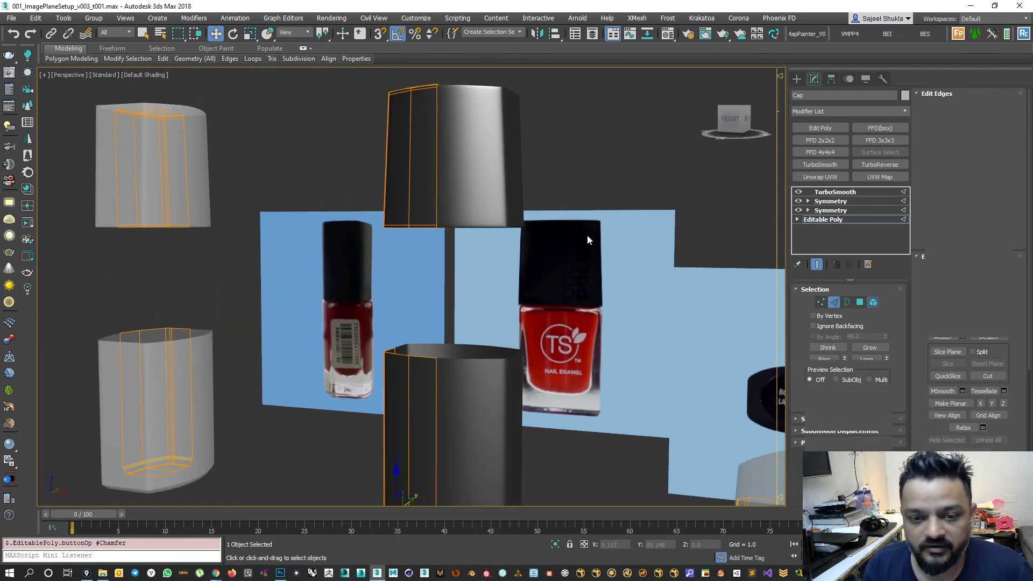
{"action": "left_click", "coordinate": [461, 144]}
{"action": "left_click_drag", "start_coordinate": [402, 125], "coordinate": [412, 40]}
{"action": "scroll", "coordinate": [425, 235], "scroll_direction": "down", "scroll_amount": 4}
{"action": "left_click_drag", "start_coordinate": [442, 81], "coordinate": [443, 6]}
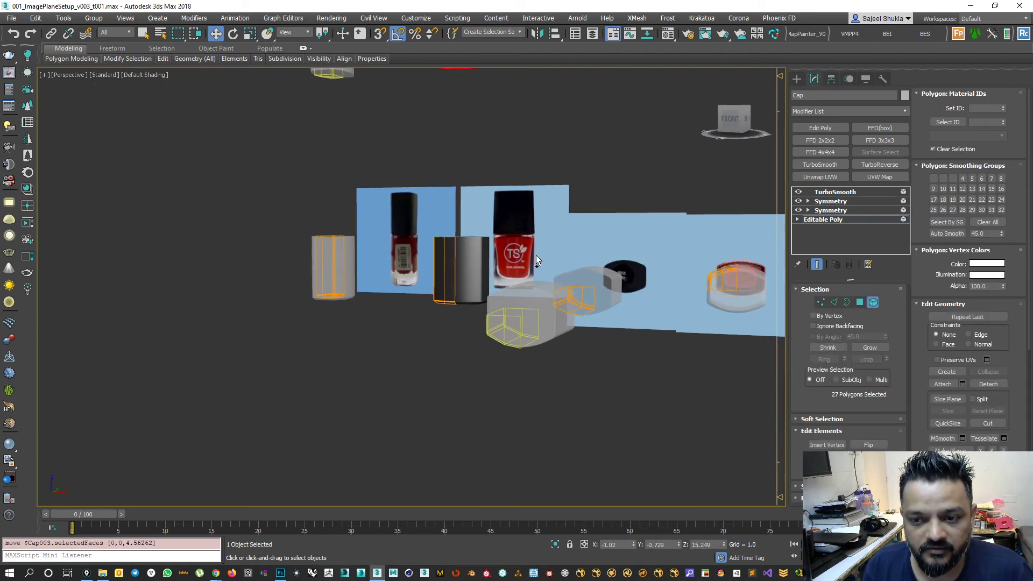
{"action": "scroll", "coordinate": [536, 255], "scroll_direction": "down", "scroll_amount": 3}
{"action": "scroll", "coordinate": [482, 250], "scroll_direction": "up", "scroll_amount": 6}
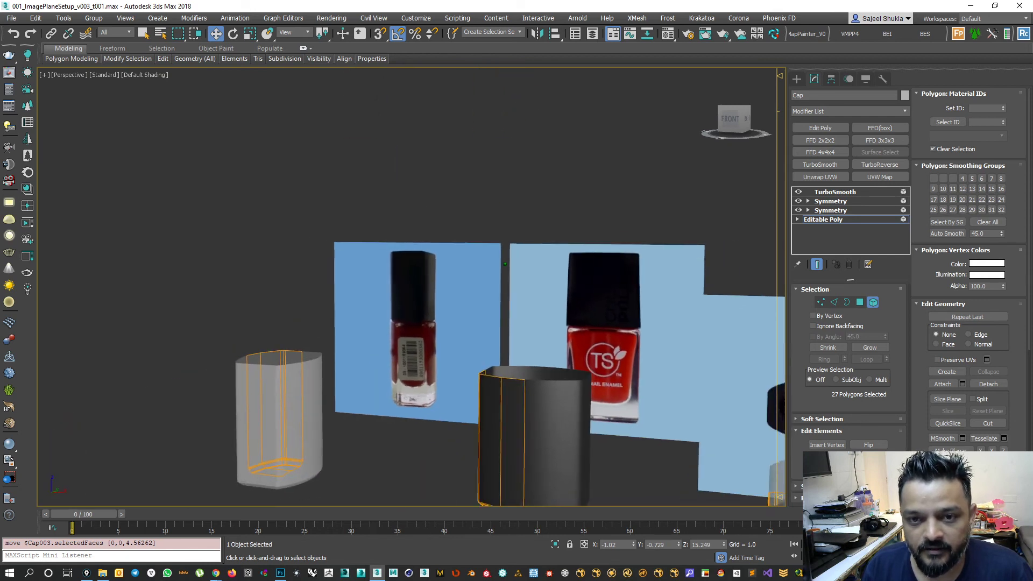
{"action": "scroll", "coordinate": [504, 279], "scroll_direction": "down", "scroll_amount": 4}
Try repositioning the raised cap element and undo that move.
{"action": "middle_click_drag", "start_coordinate": [544, 271], "coordinate": [508, 275], "text": "alt"}
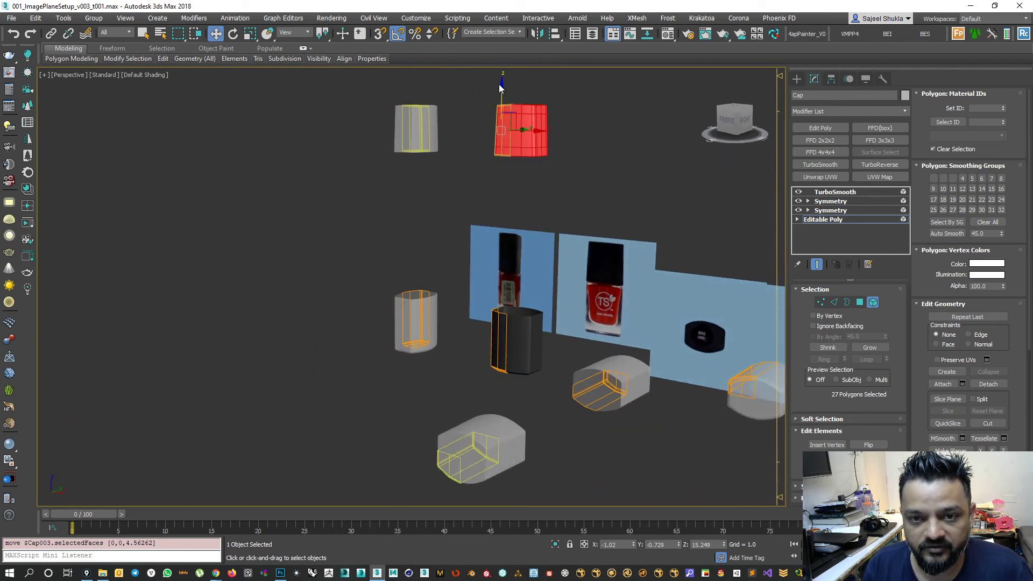
{"action": "left_click", "coordinate": [503, 70]}
{"action": "left_click", "coordinate": [509, 113]}
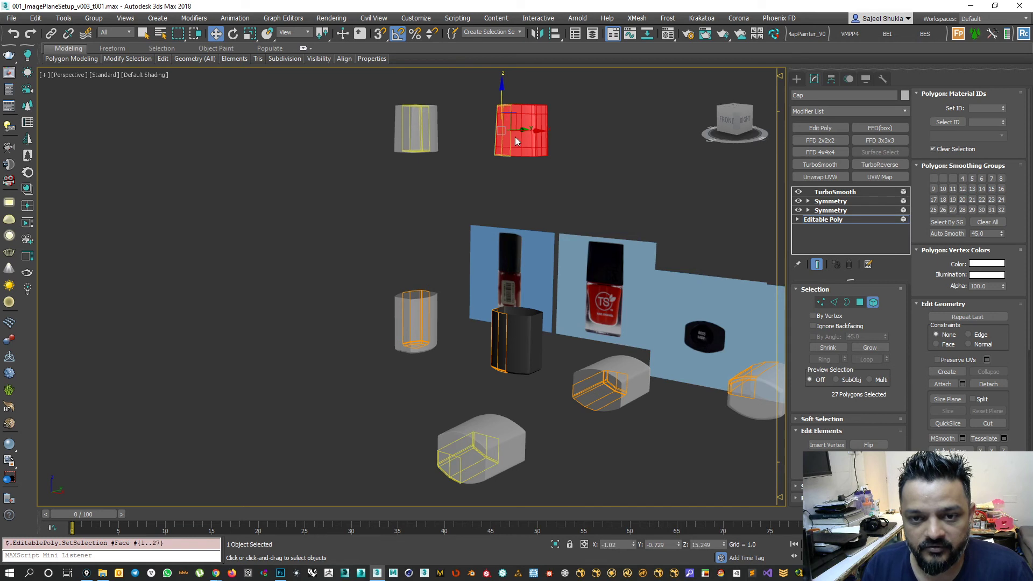
{"action": "middle_click_drag", "start_coordinate": [515, 137], "coordinate": [524, 125], "text": "alt"}
{"action": "left_click_drag", "start_coordinate": [524, 125], "coordinate": [503, 134]}
{"action": "key", "text": "ctrl+z"}
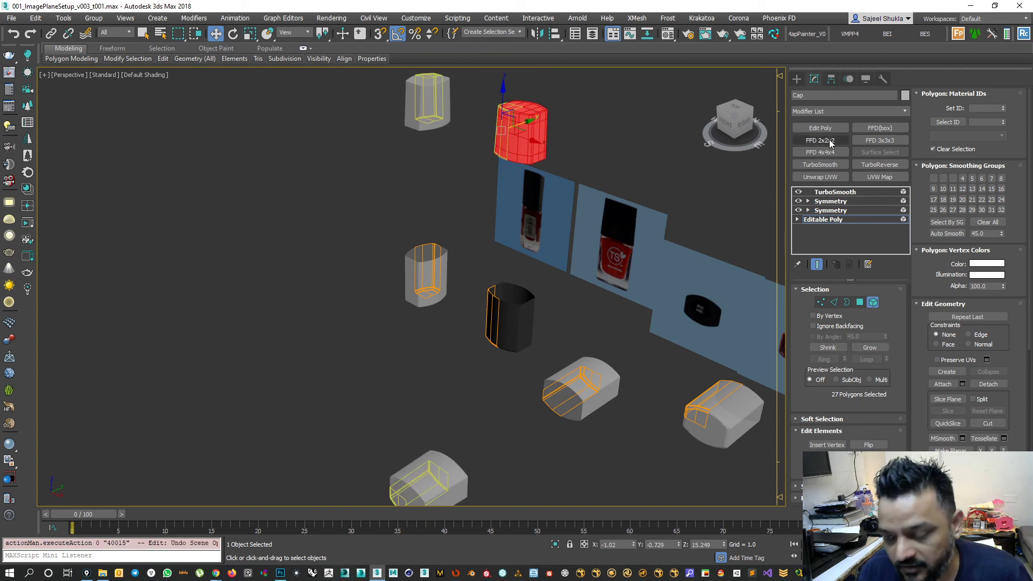
Raise the cap element about another 2.151 along Z above the bottle body.
{"action": "left_click_drag", "start_coordinate": [498, 94], "coordinate": [514, 62]}
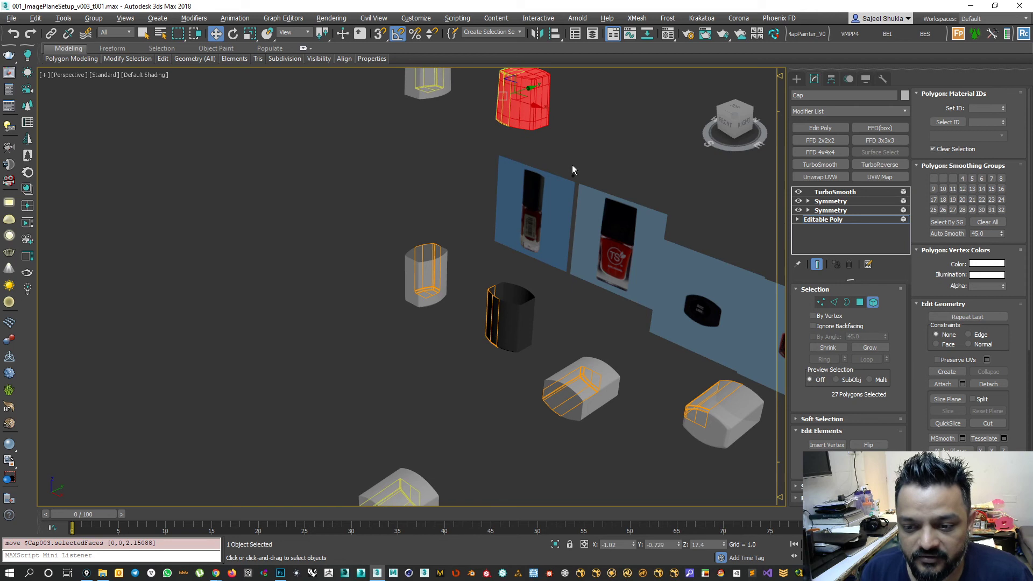
{"action": "scroll", "coordinate": [591, 228], "scroll_direction": "down", "scroll_amount": 4}
{"action": "middle_click_drag", "start_coordinate": [605, 288], "coordinate": [529, 301]}
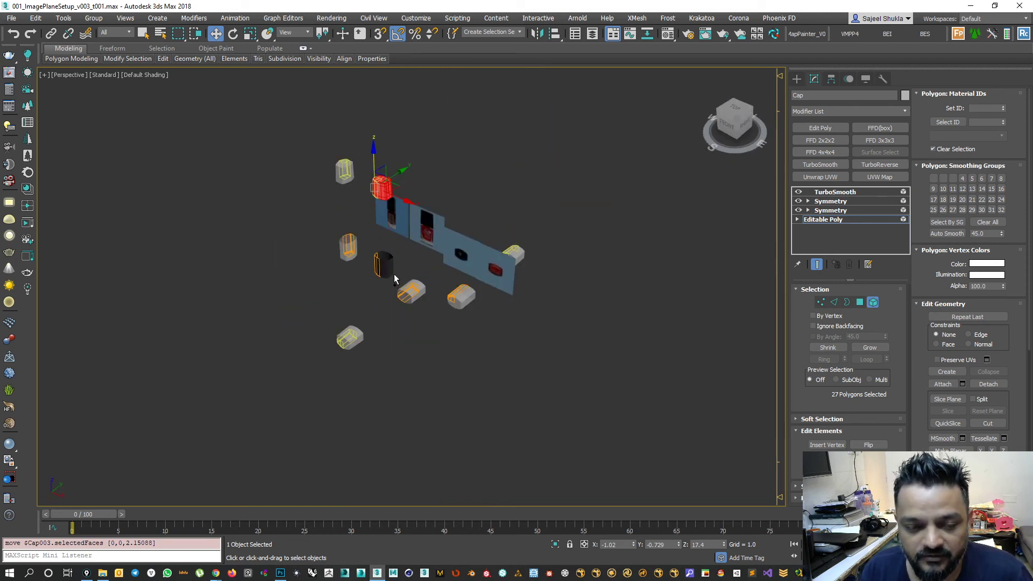
{"action": "scroll", "coordinate": [394, 273], "scroll_direction": "up", "scroll_amount": 8}
{"action": "middle_click_drag", "start_coordinate": [306, 174], "coordinate": [342, 212], "text": "alt"}
{"action": "scroll", "coordinate": [273, 239], "scroll_direction": "up", "scroll_amount": 4}
{"action": "scroll", "coordinate": [348, 210], "scroll_direction": "down", "scroll_amount": 5}
{"action": "scroll", "coordinate": [355, 206], "scroll_direction": "up", "scroll_amount": 4}
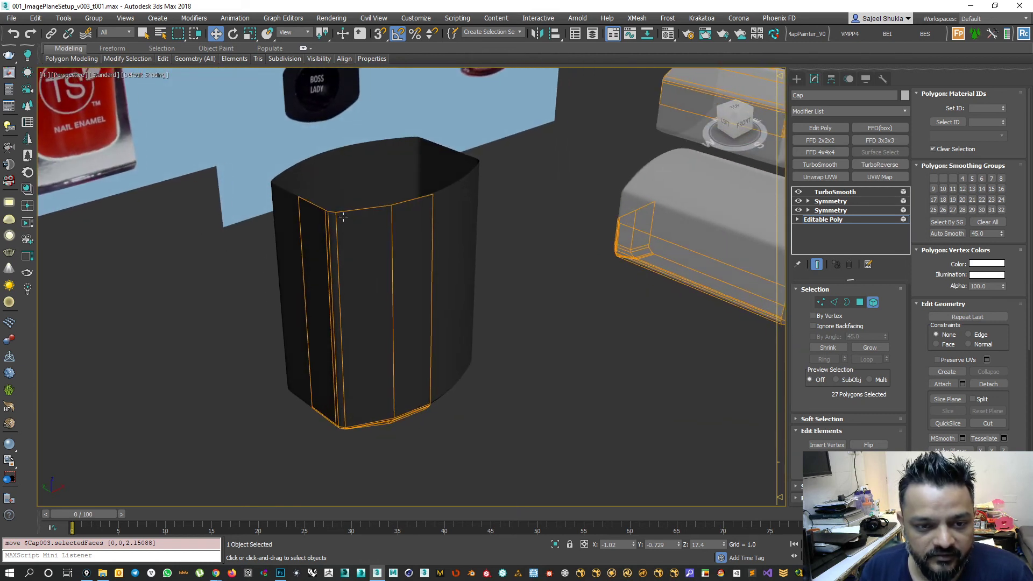
{"action": "scroll", "coordinate": [340, 209], "scroll_direction": "up", "scroll_amount": 6}
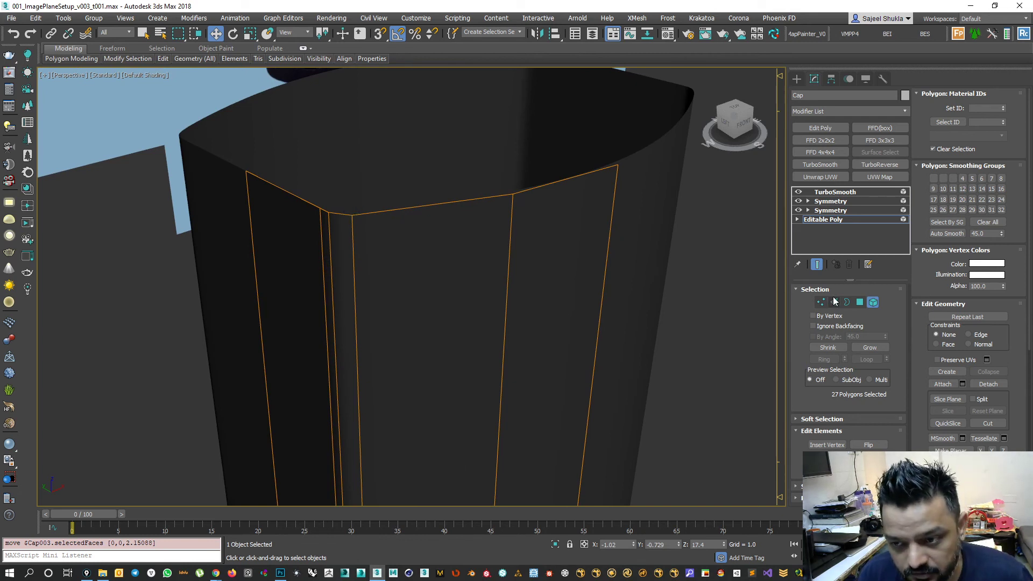
{"action": "key", "text": "2"}
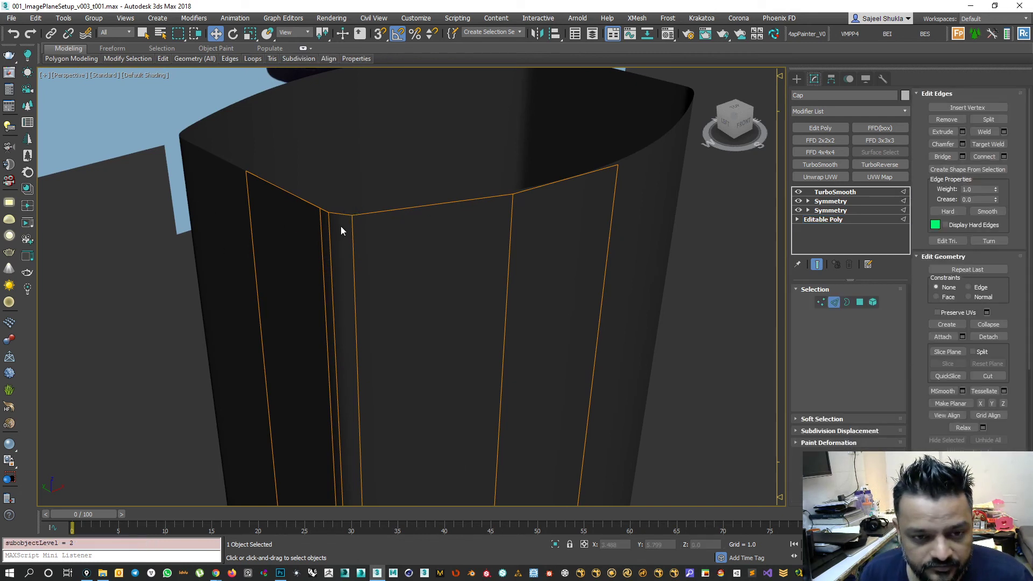
{"action": "left_click_drag", "start_coordinate": [112, 272], "coordinate": [113, 271]}
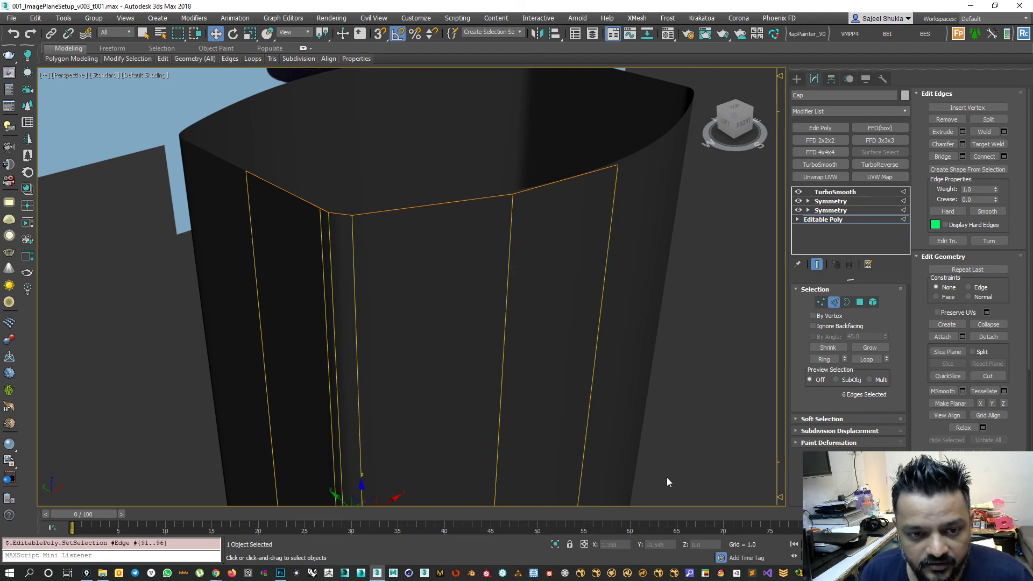
{"action": "left_click", "coordinate": [1003, 157]}
{"action": "left_click", "coordinate": [450, 337]}
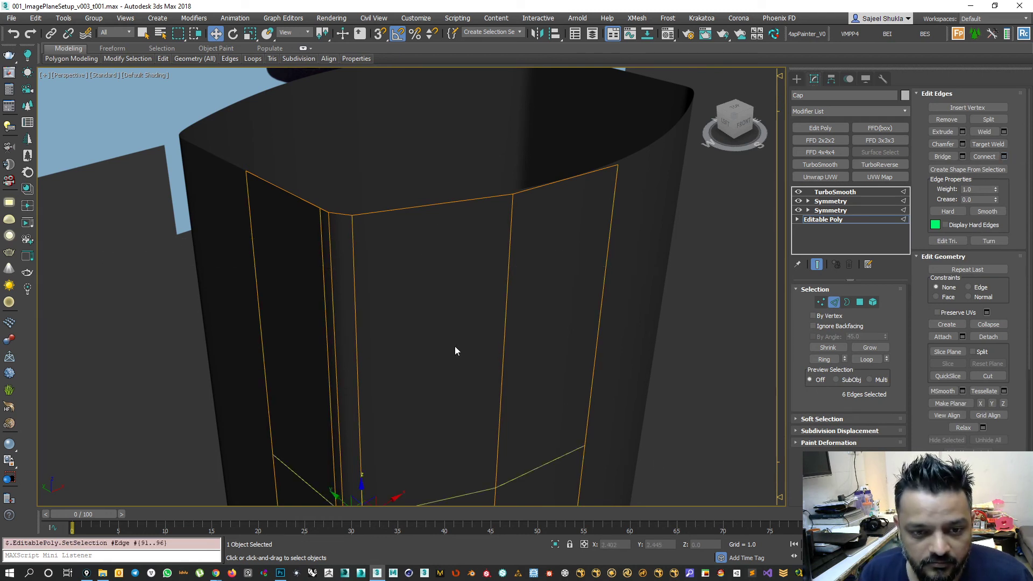
Examine the edge loops on the cap's closed top and the bottle body's open rim, and leave edge level.
{"action": "scroll", "coordinate": [429, 177], "scroll_direction": "down", "scroll_amount": 9}
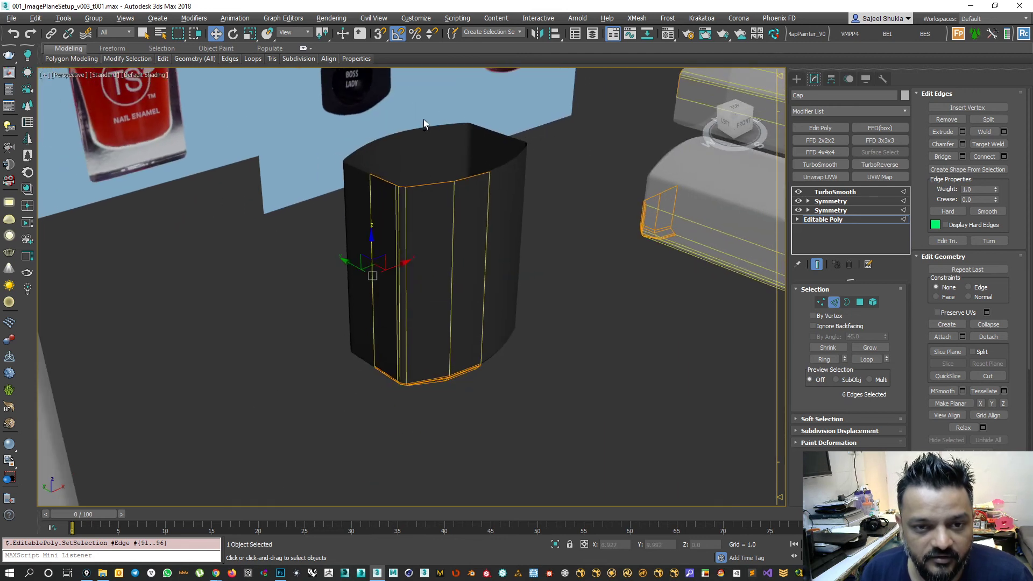
{"action": "middle_click_drag", "start_coordinate": [441, 127], "coordinate": [363, 273], "text": "alt"}
{"action": "scroll", "coordinate": [341, 372], "scroll_direction": "up", "scroll_amount": 8}
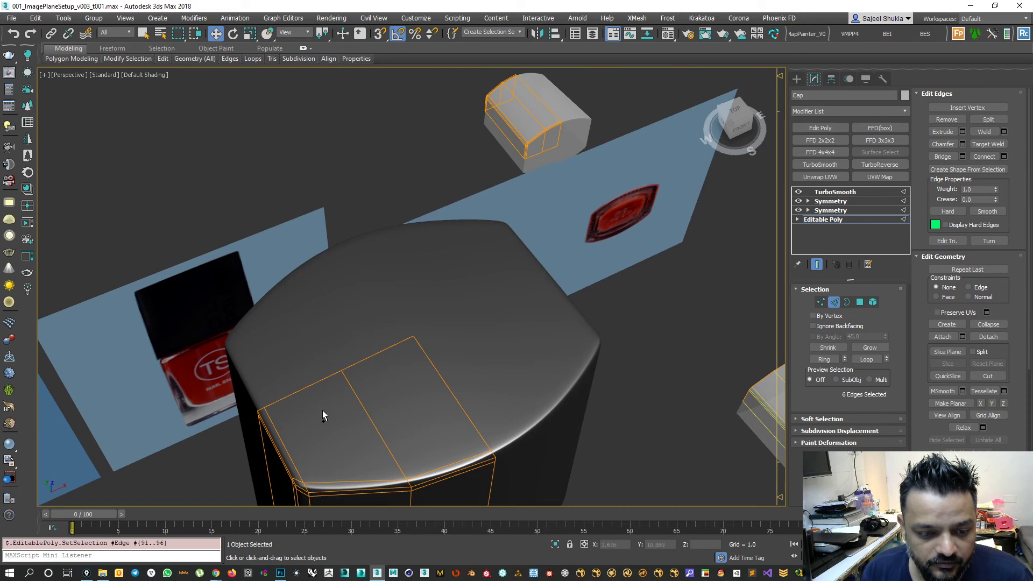
{"action": "middle_click_drag", "start_coordinate": [322, 418], "coordinate": [334, 360], "text": "alt"}
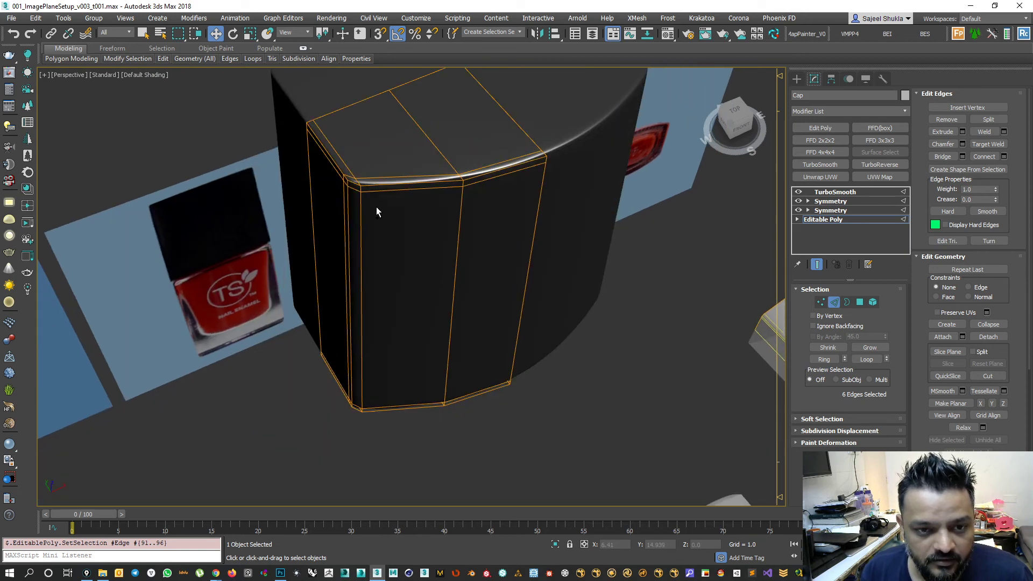
{"action": "scroll", "coordinate": [401, 323], "scroll_direction": "down", "scroll_amount": 8}
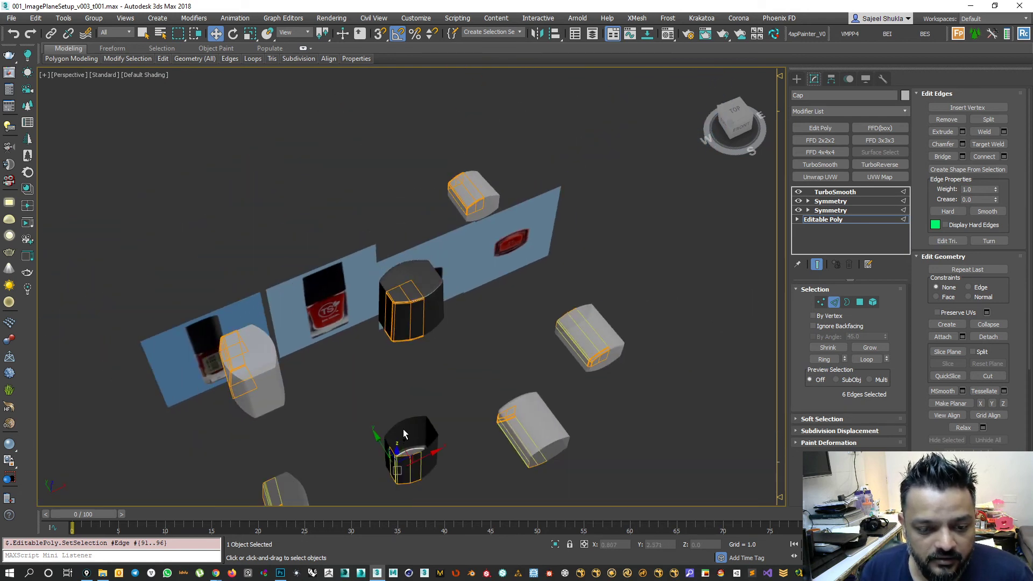
{"action": "middle_click_drag", "start_coordinate": [403, 428], "coordinate": [392, 398]}
{"action": "scroll", "coordinate": [393, 398], "scroll_direction": "up", "scroll_amount": 4}
{"action": "middle_click_drag", "start_coordinate": [325, 280], "coordinate": [330, 286]}
{"action": "scroll", "coordinate": [330, 287], "scroll_direction": "up", "scroll_amount": 3}
{"action": "scroll", "coordinate": [332, 289], "scroll_direction": "up", "scroll_amount": 2}
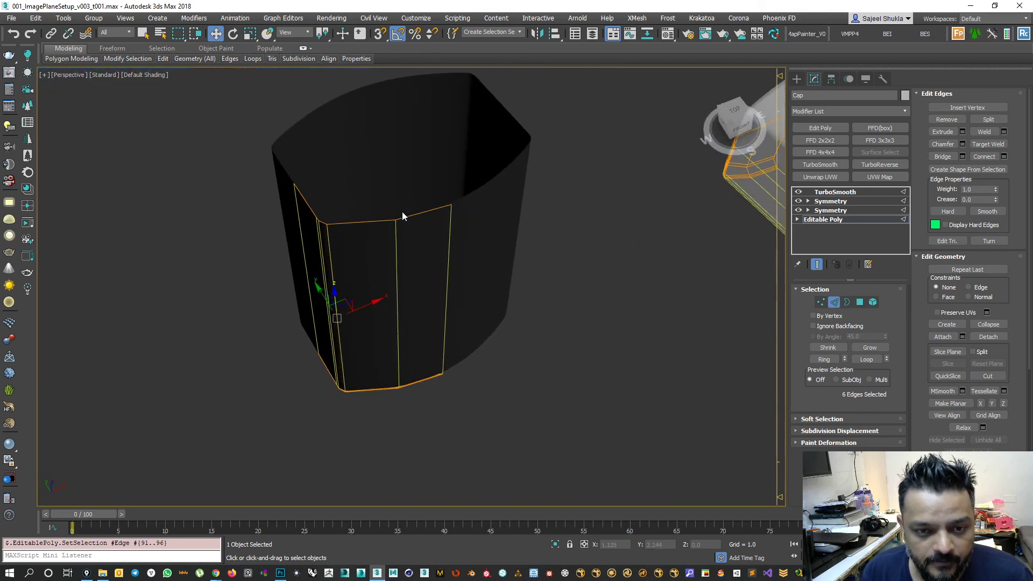
{"action": "key", "text": "2"}
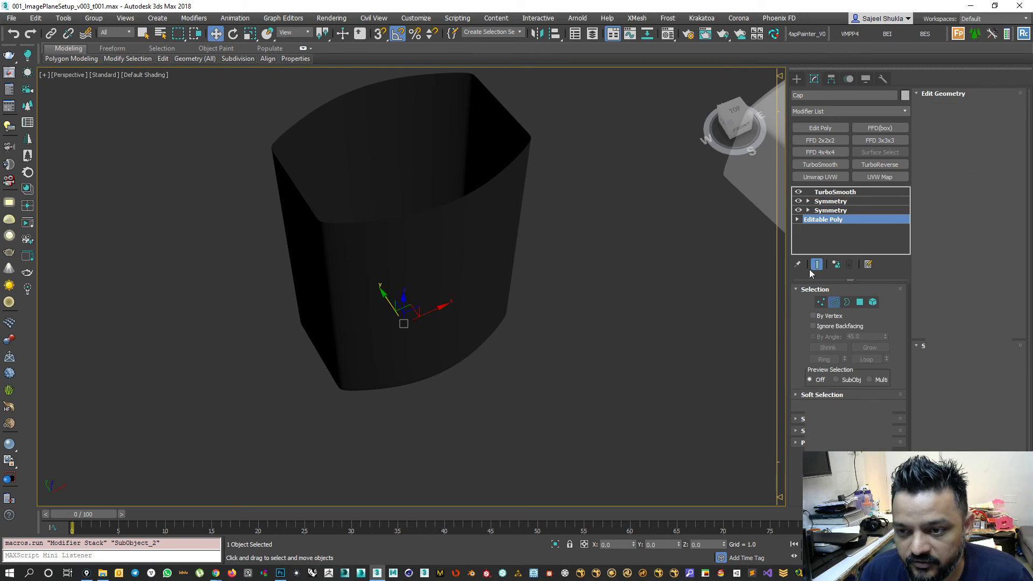
Select the two curved front rim edges at the bottle body's open top and extrude them inward along Y.
{"action": "key", "text": "2"}
{"action": "left_click", "coordinate": [417, 214]}
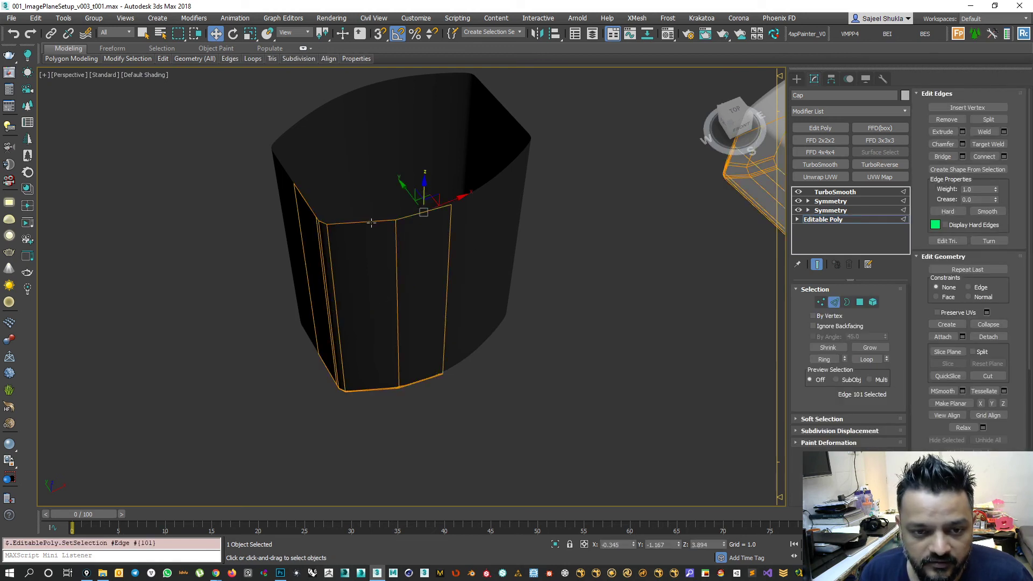
{"action": "left_click", "coordinate": [375, 221], "text": "ctrl"}
{"action": "scroll", "coordinate": [360, 226], "scroll_direction": "up", "scroll_amount": 3}
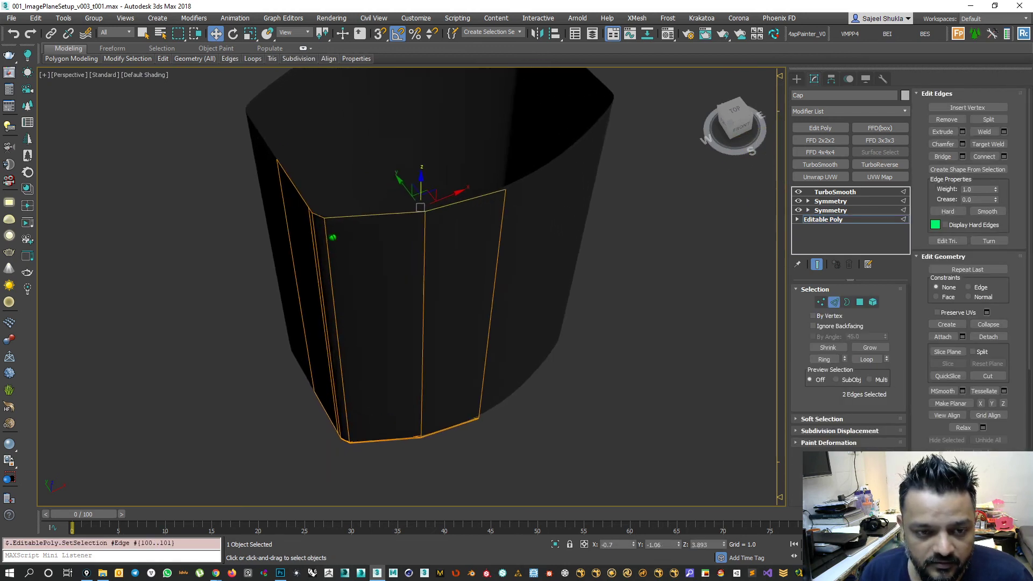
{"action": "middle_click_drag", "start_coordinate": [351, 232], "coordinate": [372, 218], "text": "alt"}
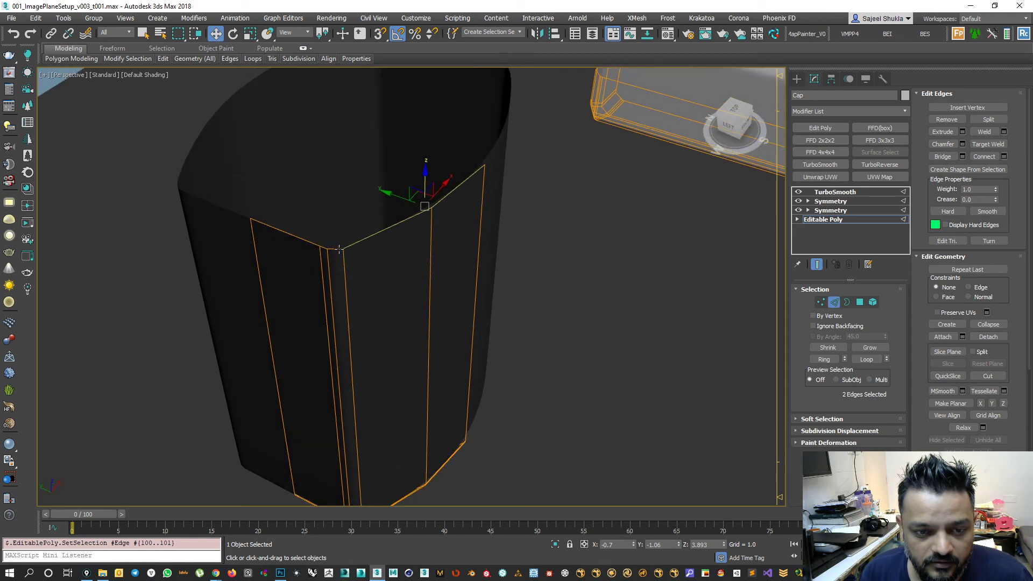
{"action": "left_click_drag", "start_coordinate": [388, 197], "coordinate": [327, 163]}
{"action": "middle_click_drag", "start_coordinate": [327, 164], "coordinate": [432, 247], "text": "alt"}
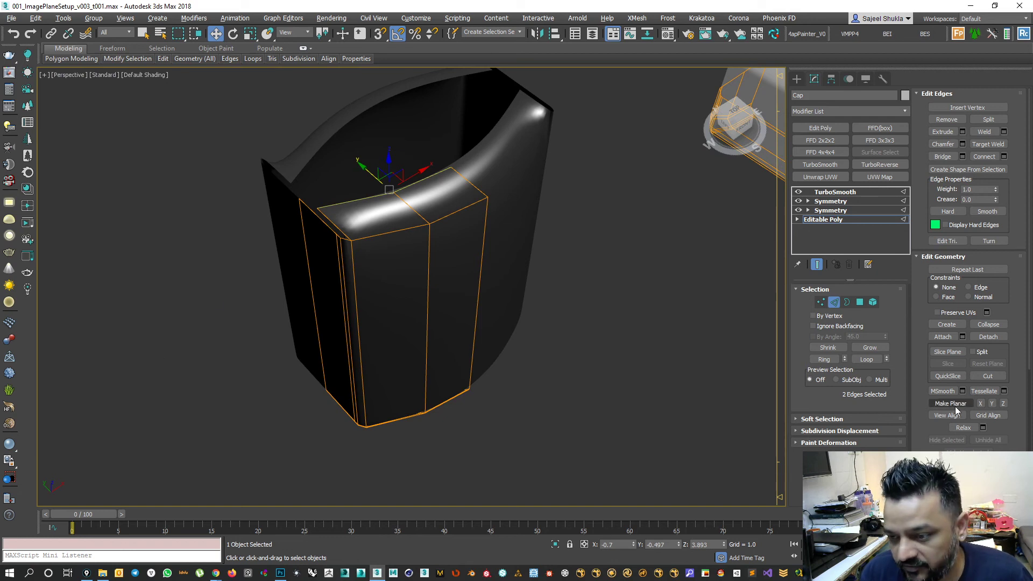
Make the extruded top edges planar in Y and extrude them about another 0.478 along Y to the body's centre line.
{"action": "left_click", "coordinate": [991, 404]}
{"action": "middle_click_drag", "start_coordinate": [433, 214], "coordinate": [369, 191], "text": "alt"}
{"action": "left_click_drag", "start_coordinate": [345, 165], "coordinate": [293, 154]}
{"action": "scroll", "coordinate": [362, 201], "scroll_direction": "up", "scroll_amount": 5}
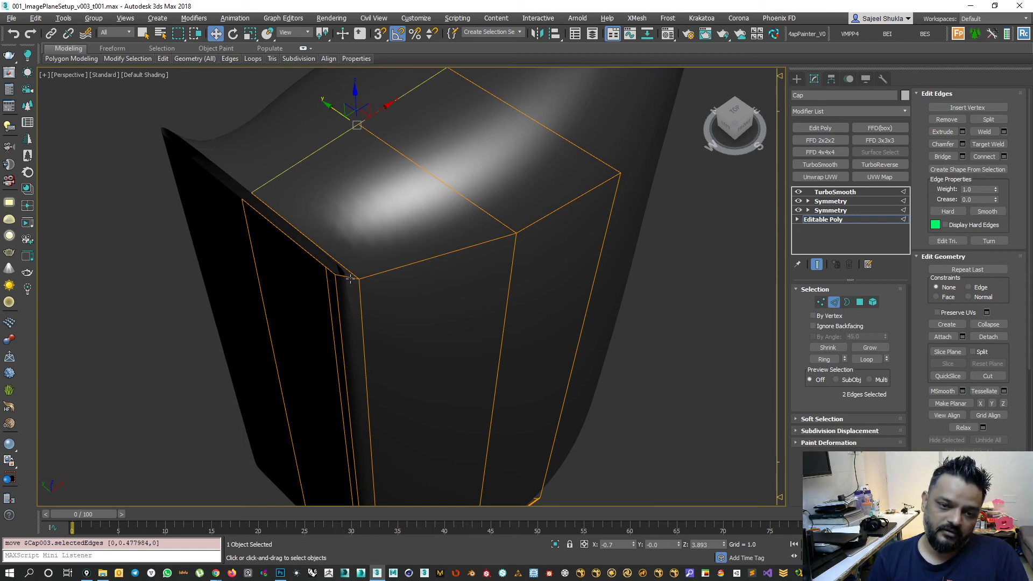
Compare the edge flow around the cap's closed top corner with the corner of the bottle body's new top surface.
{"action": "middle_click_drag", "start_coordinate": [394, 262], "coordinate": [378, 309], "text": "alt"}
{"action": "scroll", "coordinate": [454, 264], "scroll_direction": "down", "scroll_amount": 5}
{"action": "scroll", "coordinate": [384, 218], "scroll_direction": "down", "scroll_amount": 4}
{"action": "middle_click_drag", "start_coordinate": [386, 219], "coordinate": [388, 303]}
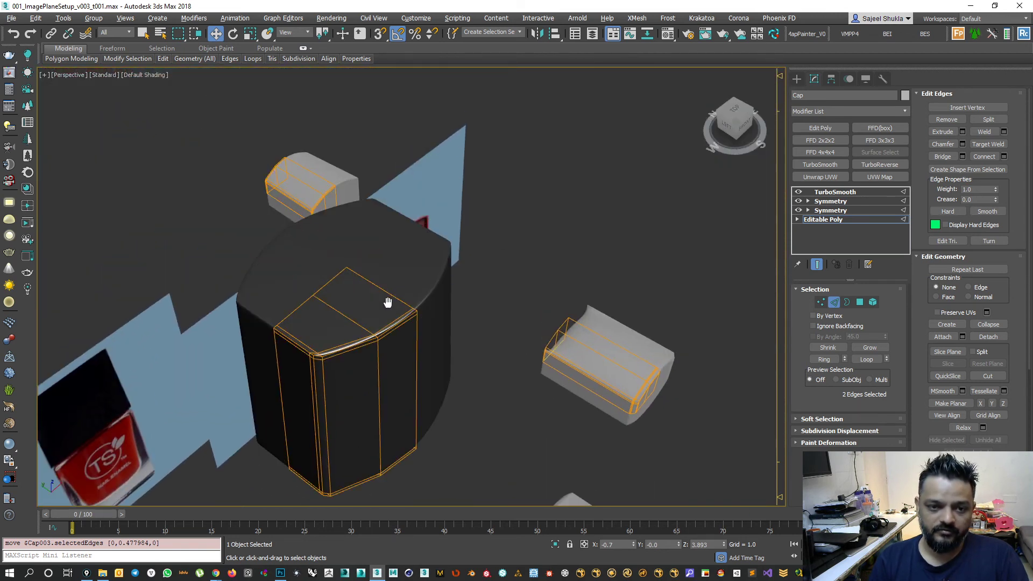
{"action": "scroll", "coordinate": [387, 301], "scroll_direction": "up", "scroll_amount": 5}
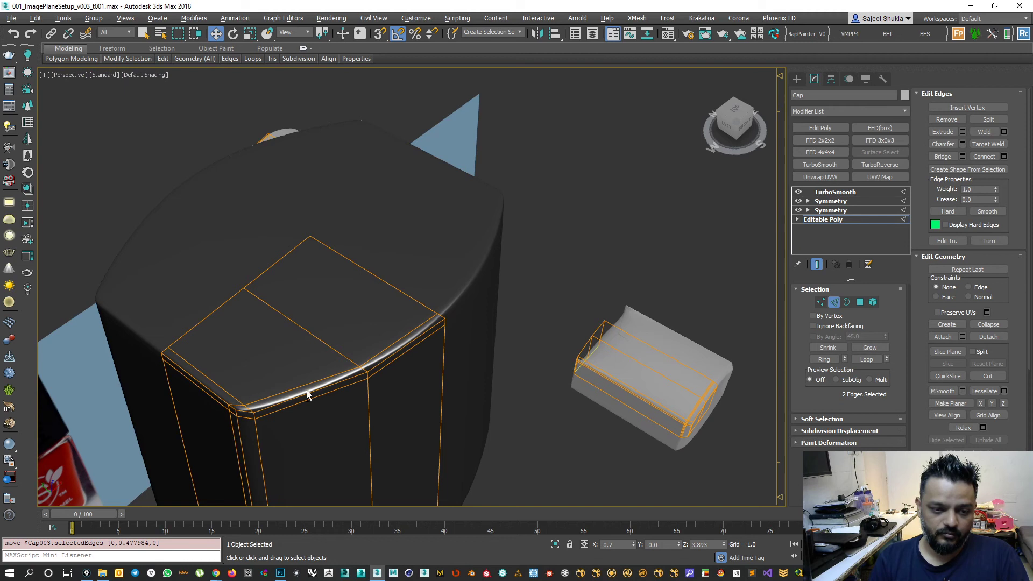
{"action": "scroll", "coordinate": [329, 473], "scroll_direction": "down", "scroll_amount": 3}
{"action": "middle_click_drag", "start_coordinate": [329, 473], "coordinate": [356, 180]}
{"action": "scroll", "coordinate": [326, 277], "scroll_direction": "up", "scroll_amount": 5}
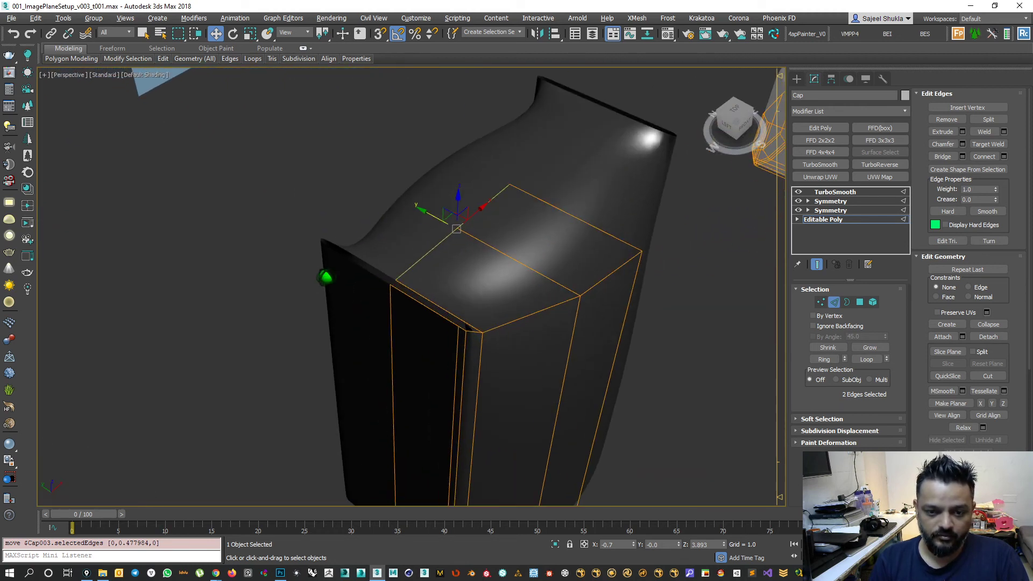
{"action": "scroll", "coordinate": [526, 327], "scroll_direction": "up", "scroll_amount": 2}
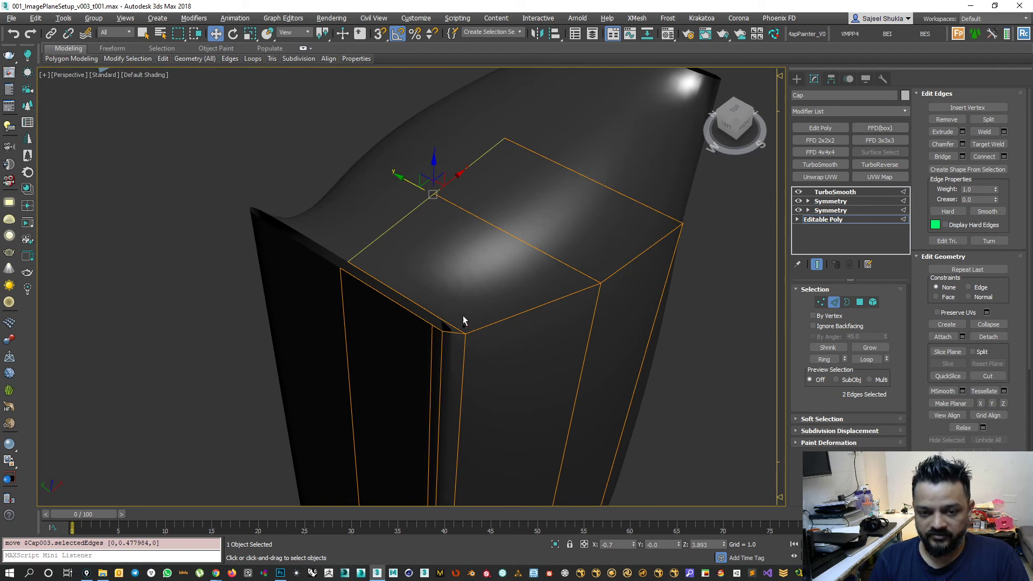
Select the ring of Y-direction edges across the body's new top and preview a one-segment Connect with a slide of 75.
{"action": "left_click", "coordinate": [449, 324]}
{"action": "left_click", "coordinate": [824, 359]}
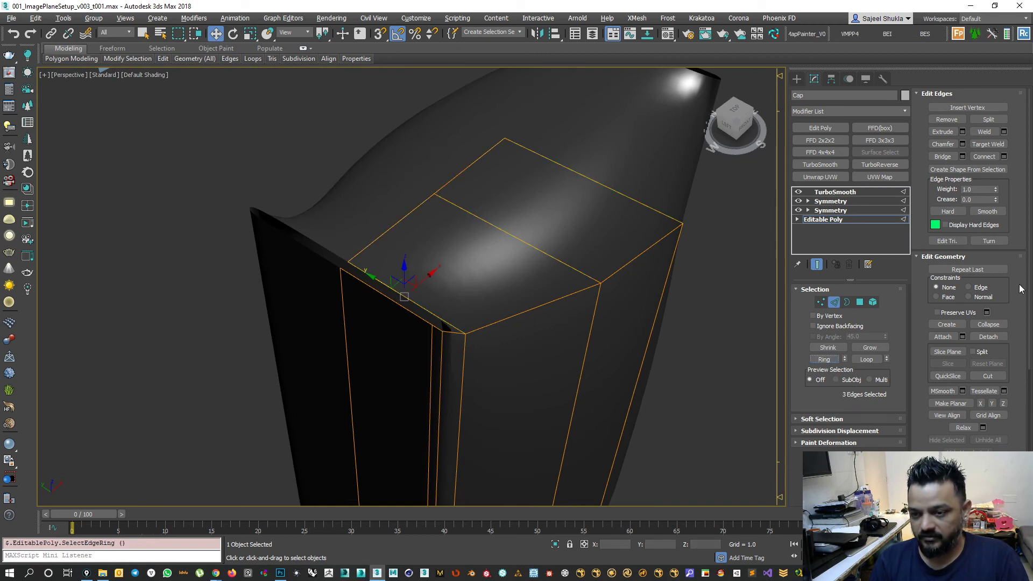
{"action": "left_click", "coordinate": [1004, 156]}
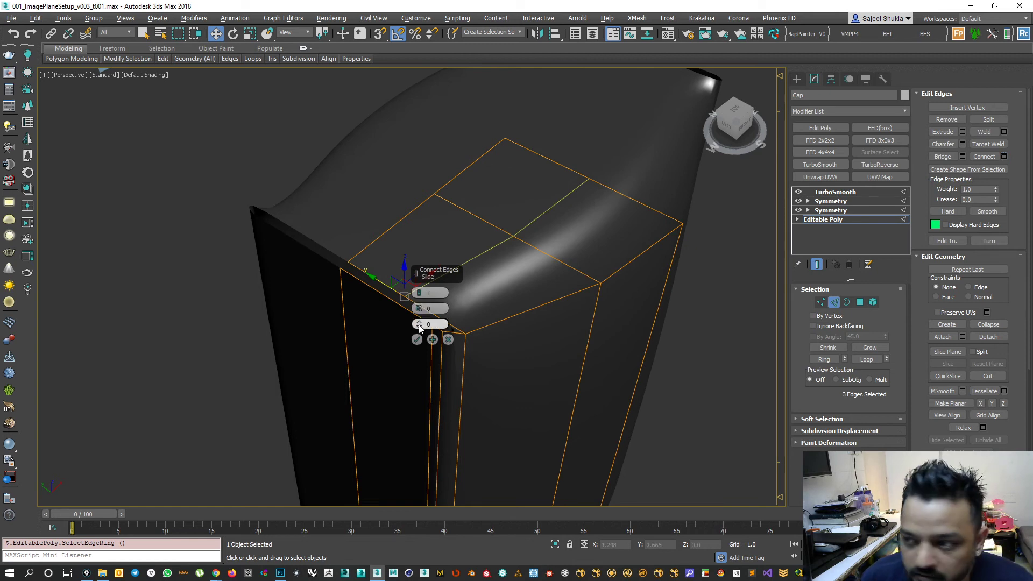
{"action": "left_click_drag", "start_coordinate": [417, 327], "coordinate": [397, 189]}
{"action": "middle_click_drag", "start_coordinate": [484, 301], "coordinate": [509, 342], "text": "alt"}
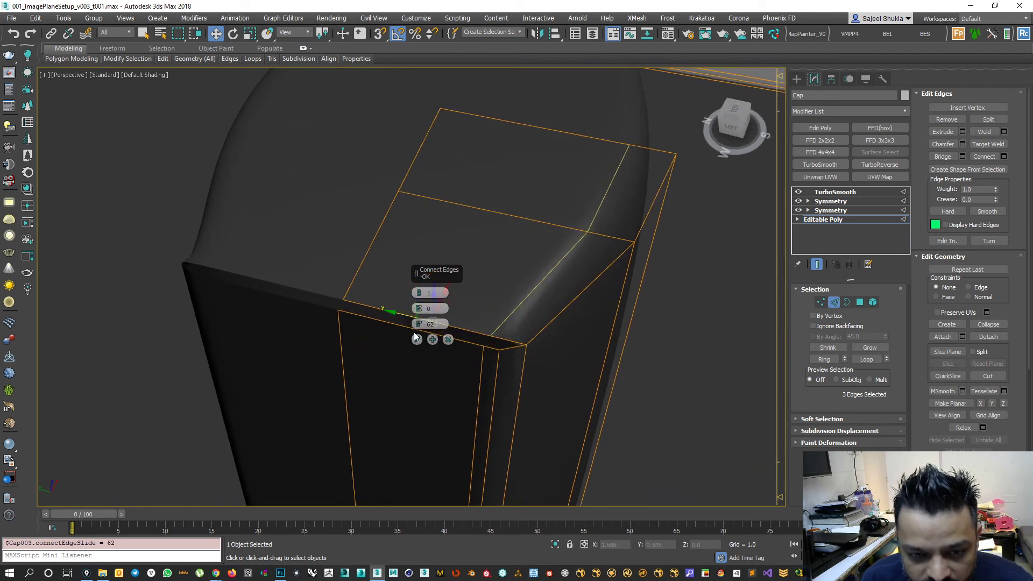
{"action": "left_click_drag", "start_coordinate": [418, 323], "coordinate": [418, 290]}
Check the cap's top corner against the bottle body, set the Connect slide to 71, and apply the new edge loop.
{"action": "scroll", "coordinate": [597, 252], "scroll_direction": "down", "scroll_amount": 8}
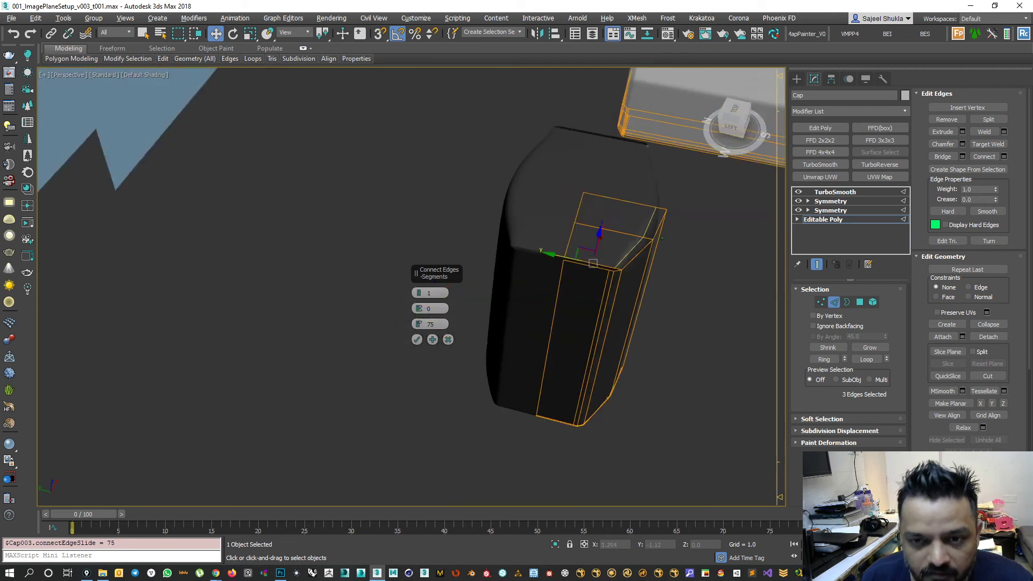
{"action": "middle_click_drag", "start_coordinate": [595, 254], "coordinate": [507, 266]}
{"action": "scroll", "coordinate": [506, 265], "scroll_direction": "up", "scroll_amount": 6}
{"action": "scroll", "coordinate": [538, 274], "scroll_direction": "down", "scroll_amount": 1}
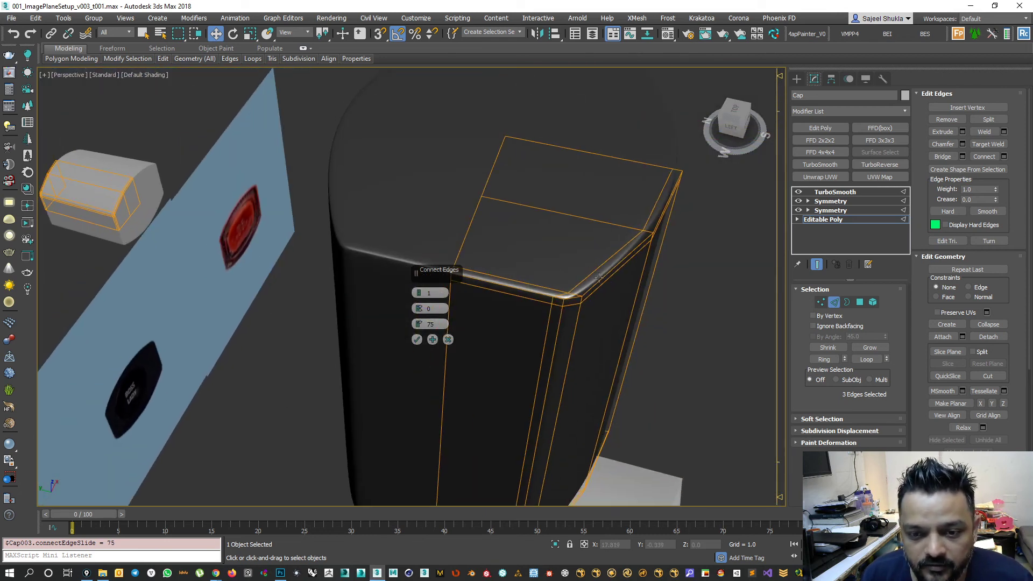
{"action": "scroll", "coordinate": [554, 423], "scroll_direction": "up", "scroll_amount": 5}
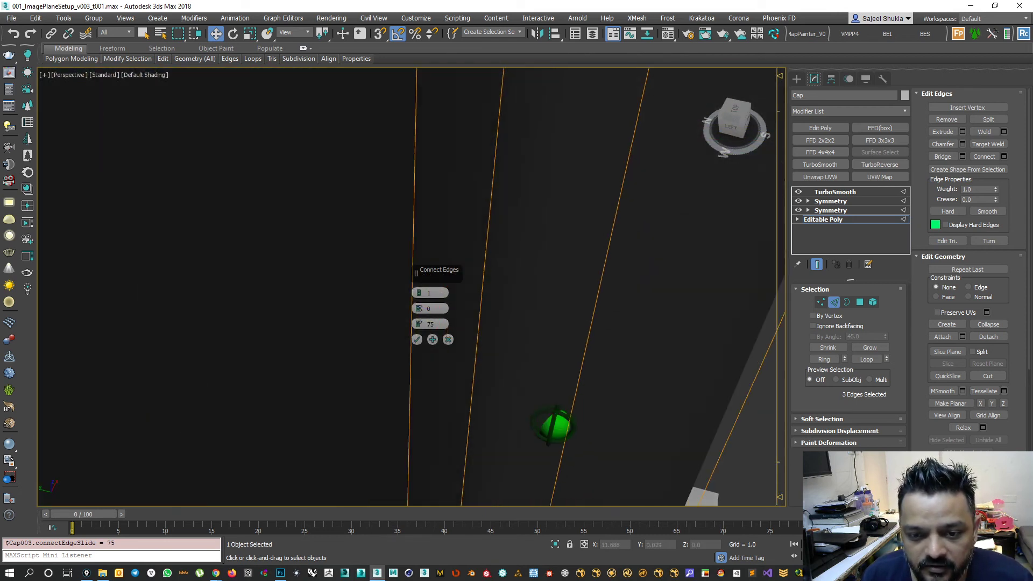
{"action": "scroll", "coordinate": [534, 402], "scroll_direction": "down", "scroll_amount": 7}
{"action": "middle_click_drag", "start_coordinate": [541, 479], "coordinate": [528, 305]}
{"action": "scroll", "coordinate": [451, 383], "scroll_direction": "up", "scroll_amount": 6}
{"action": "mouse_move", "coordinate": [451, 384]}
{"action": "middle_mouse_down"}
{"action": "mouse_move", "coordinate": [462, 363]}
{"action": "mouse_move", "coordinate": [459, 377]}
{"action": "middle_mouse_up"}
{"action": "scroll", "coordinate": [445, 386], "scroll_direction": "up", "scroll_amount": 2}
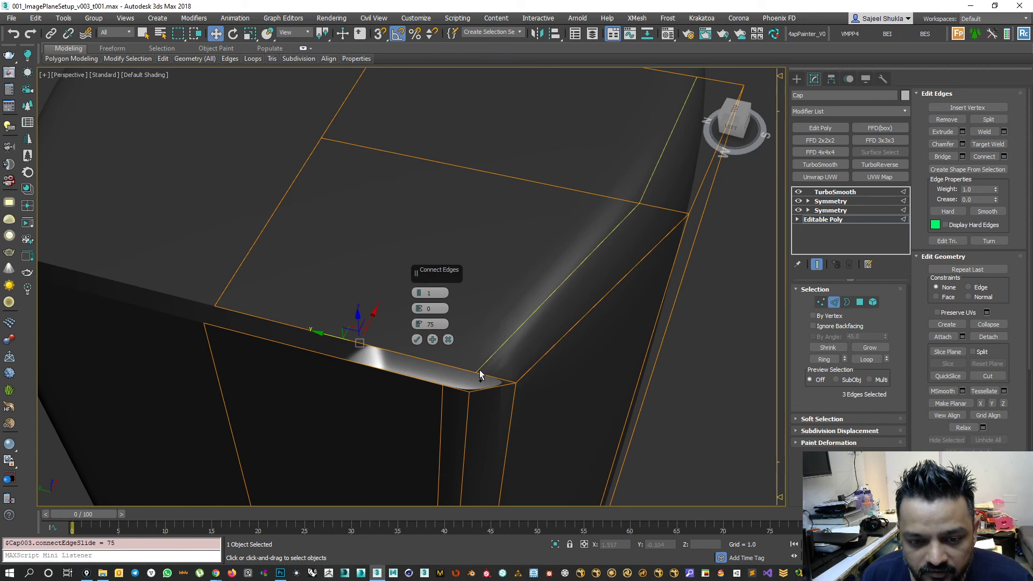
{"action": "left_click_drag", "start_coordinate": [416, 324], "coordinate": [417, 345]}
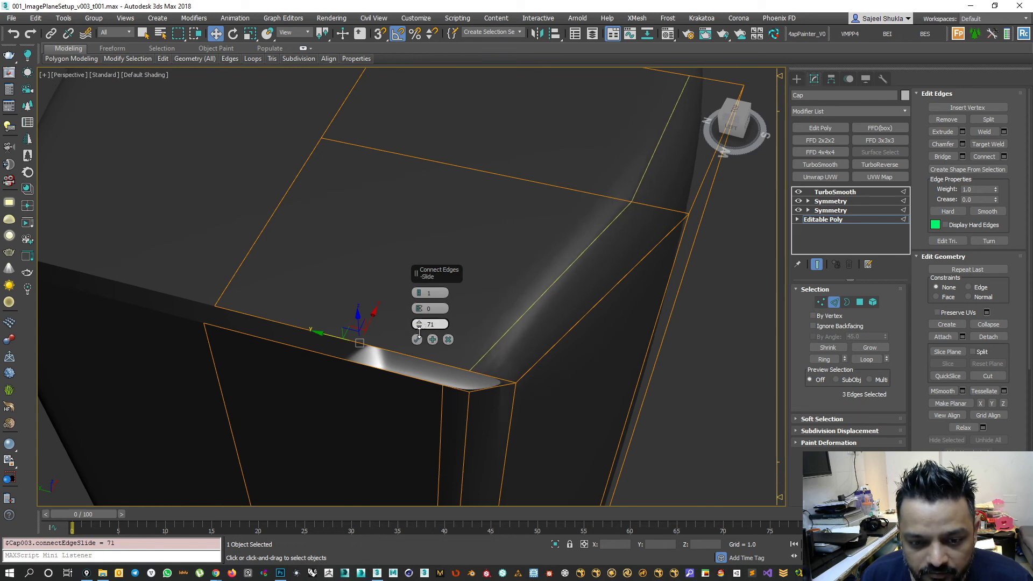
{"action": "left_click", "coordinate": [417, 340]}
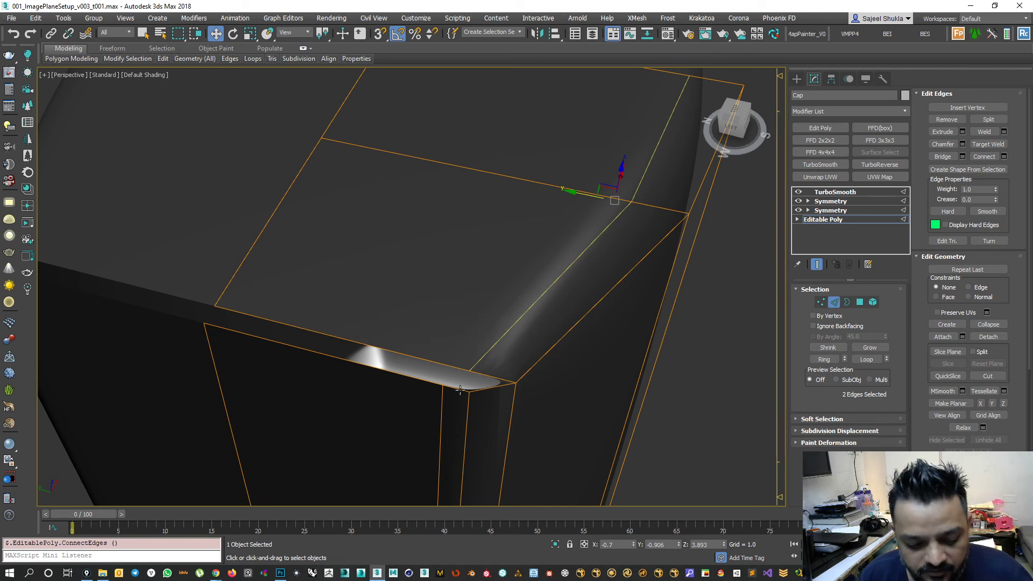
Return to edge level on the Editable Poly and extrude the short rim edge at the body's corner slightly inward along X.
{"action": "key", "text": "2"}
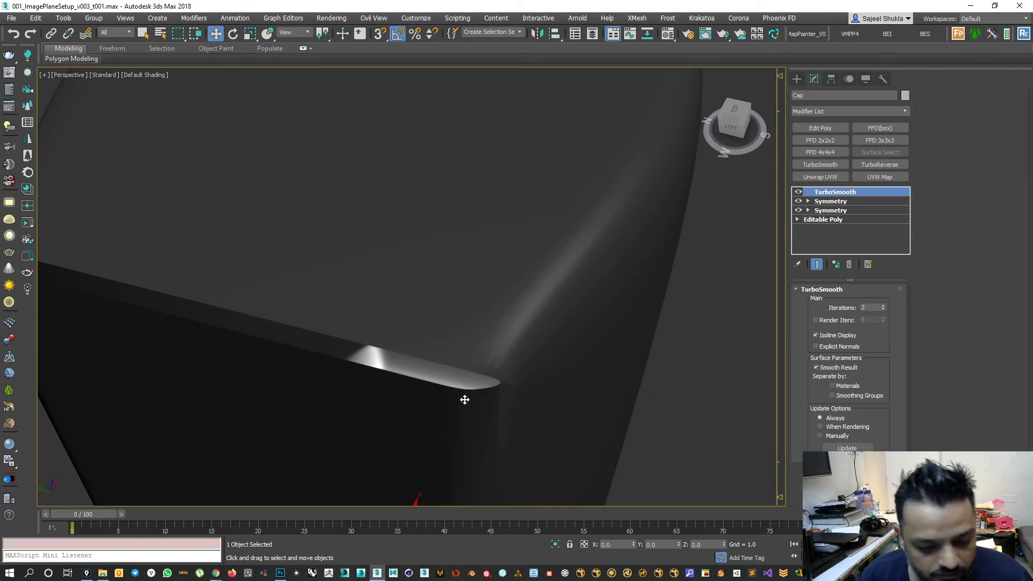
{"action": "key", "text": "j"}
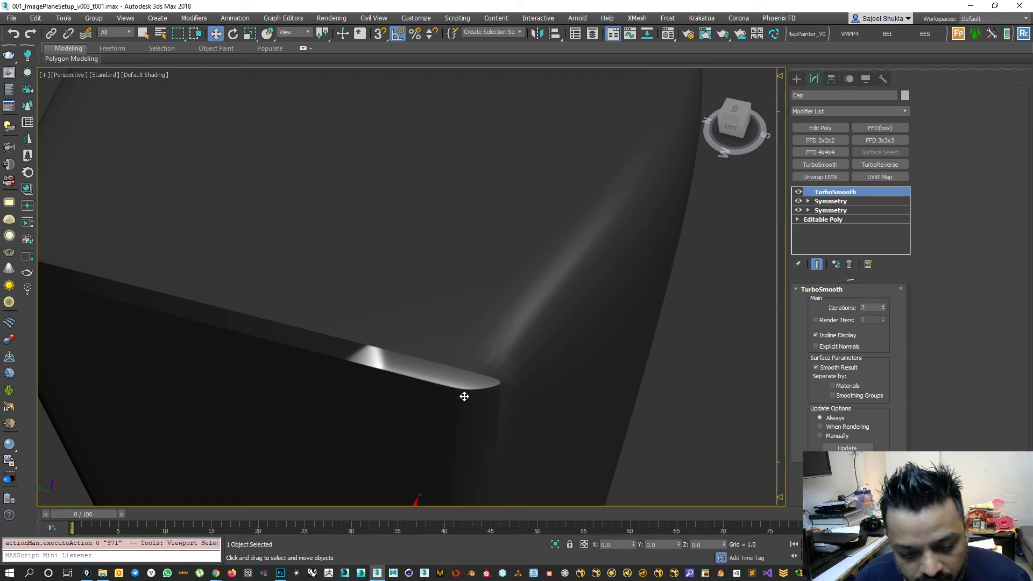
{"action": "left_click", "coordinate": [819, 221]}
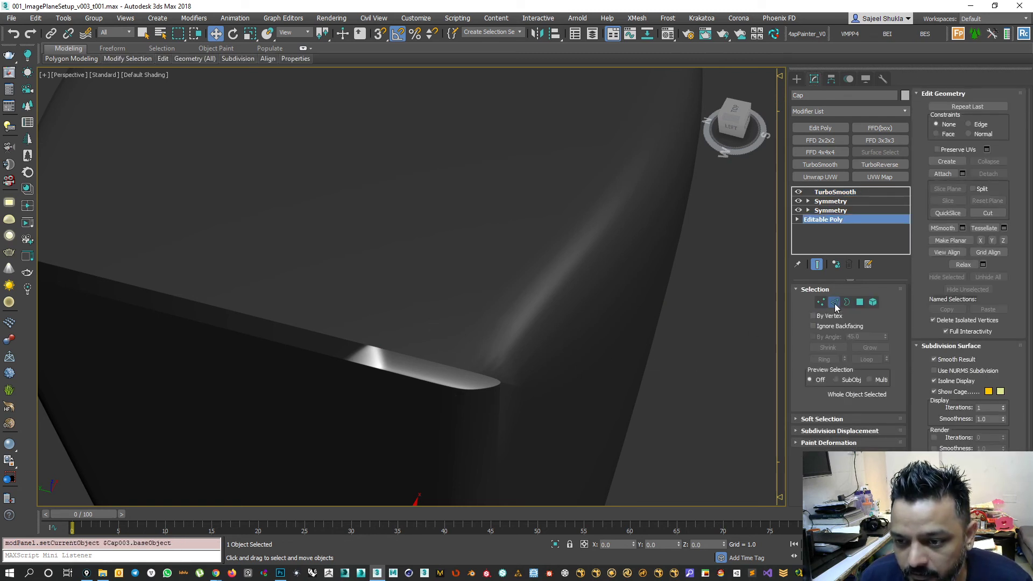
{"action": "key", "text": "2"}
{"action": "left_click", "coordinate": [454, 386]}
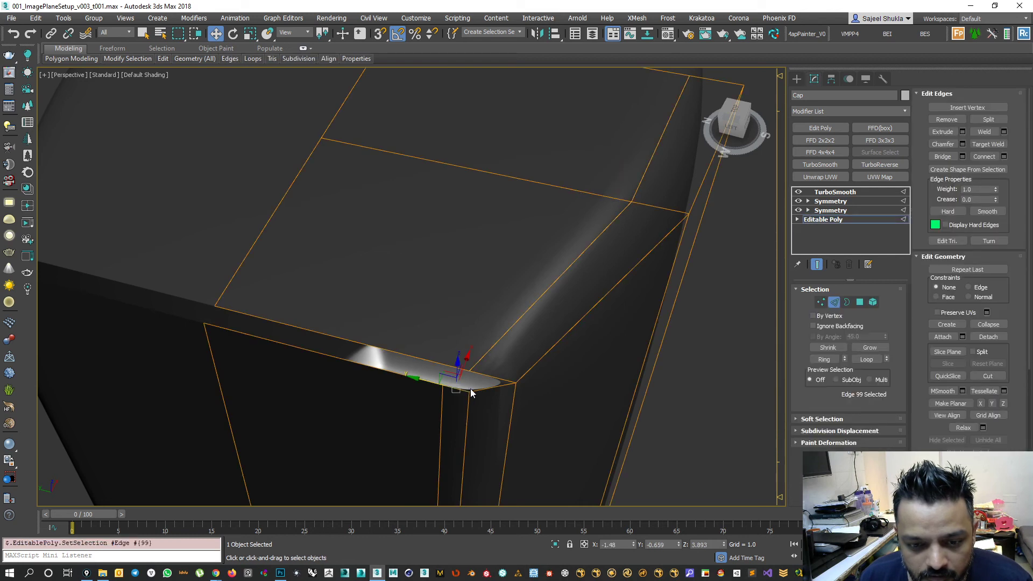
{"action": "left_click_drag", "start_coordinate": [467, 362], "coordinate": [474, 344], "text": "shift"}
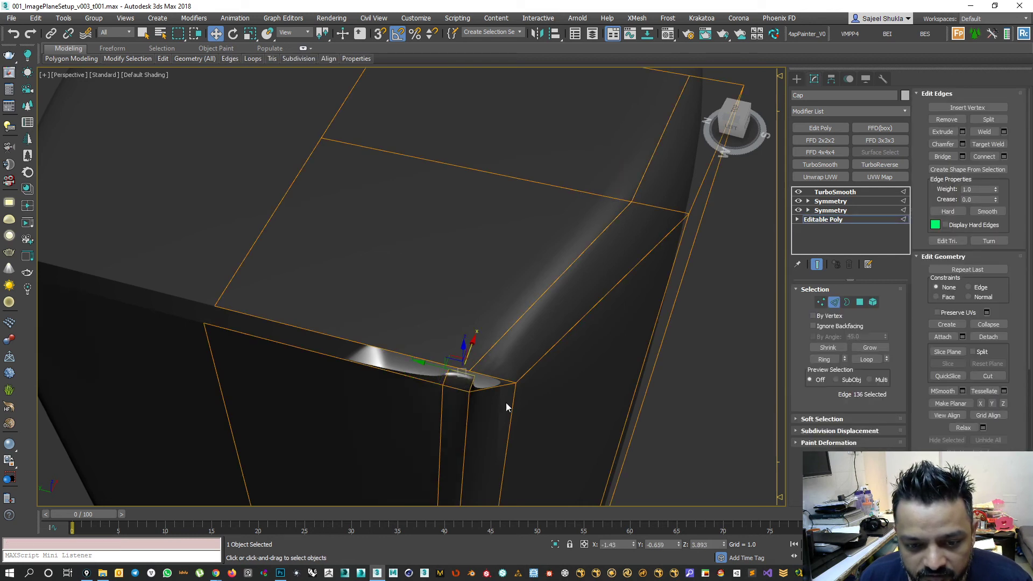
Target weld the extruded corner edge to the short outer edge of the body's top surface.
{"action": "scroll", "coordinate": [513, 395], "scroll_direction": "up", "scroll_amount": 1}
{"action": "scroll", "coordinate": [513, 396], "scroll_direction": "up", "scroll_amount": 1}
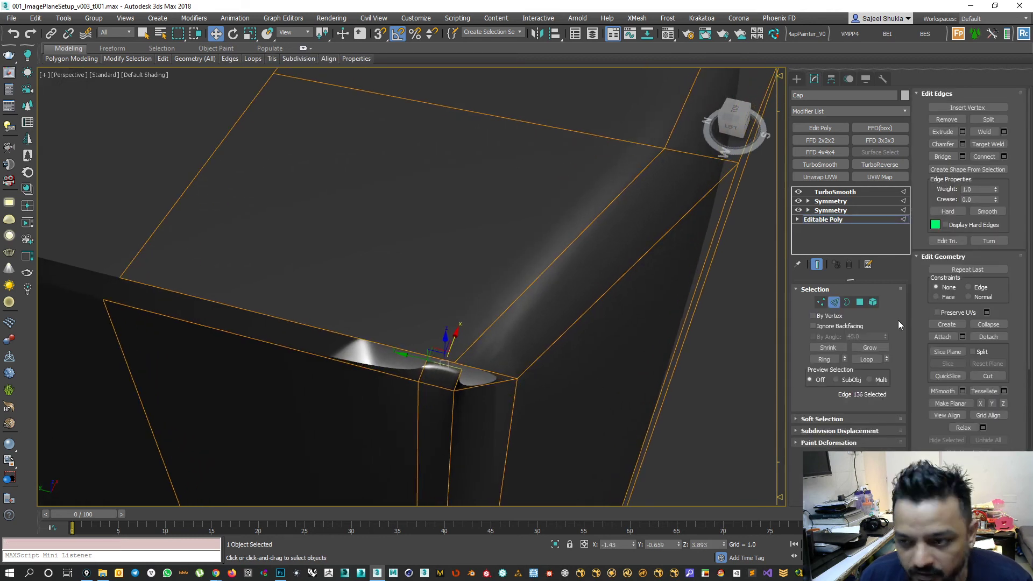
{"action": "left_click", "coordinate": [991, 145]}
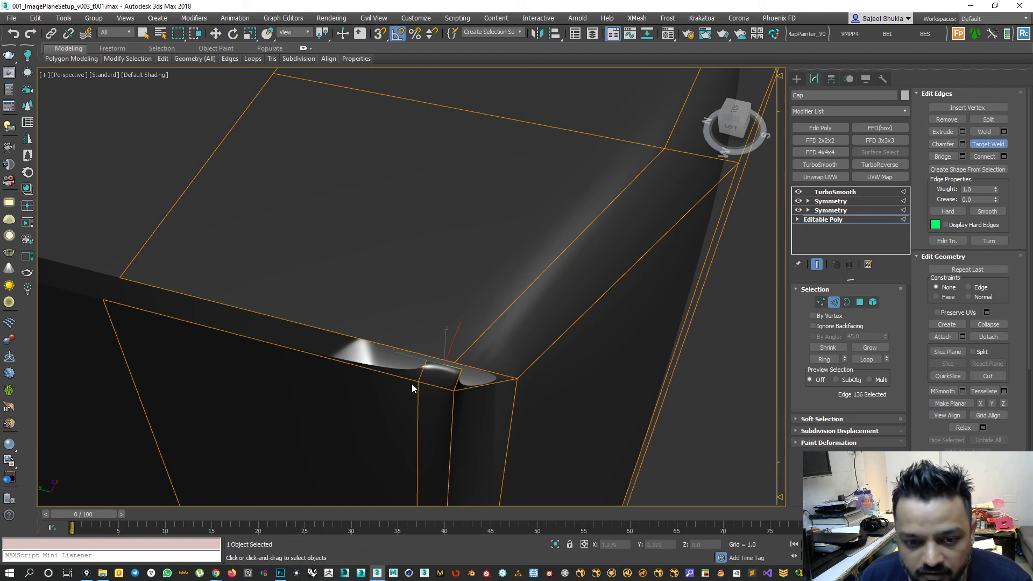
{"action": "left_click", "coordinate": [471, 368]}
{"action": "scroll", "coordinate": [463, 371], "scroll_direction": "down", "scroll_amount": 2}
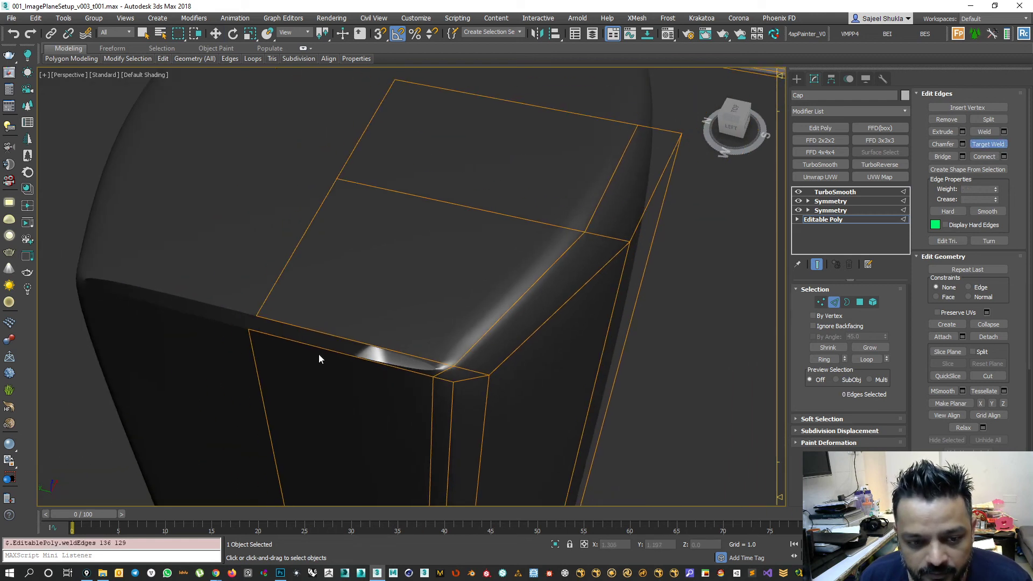
Leave Target Weld and select the long side rim edge beside the welded corner.
{"action": "left_click", "coordinate": [345, 339]}
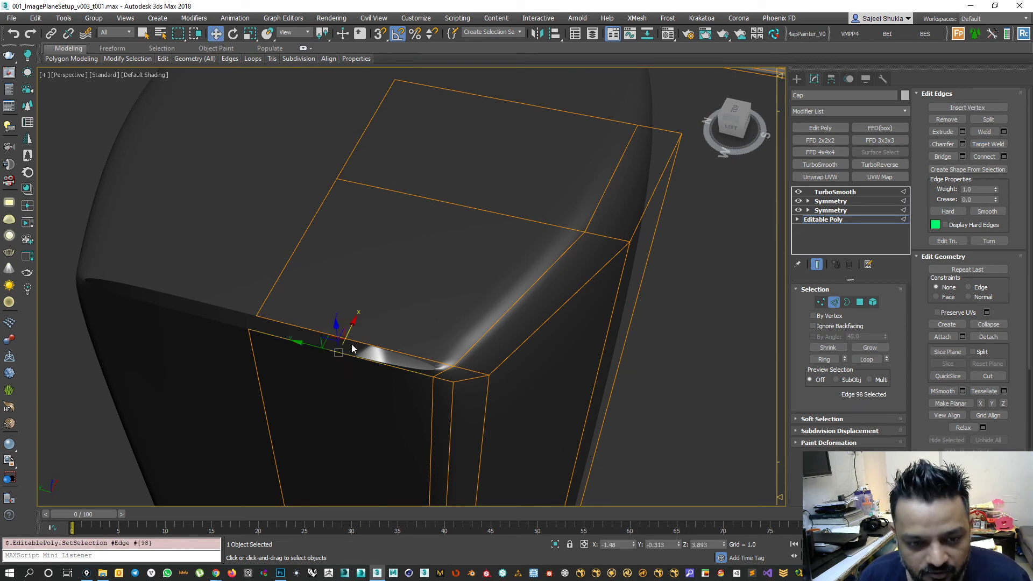
Move the loose edge along the cap's upper front rim closer to the rim and target weld it to the adjacent top edge.
{"action": "left_click_drag", "start_coordinate": [349, 331], "coordinate": [353, 324]}
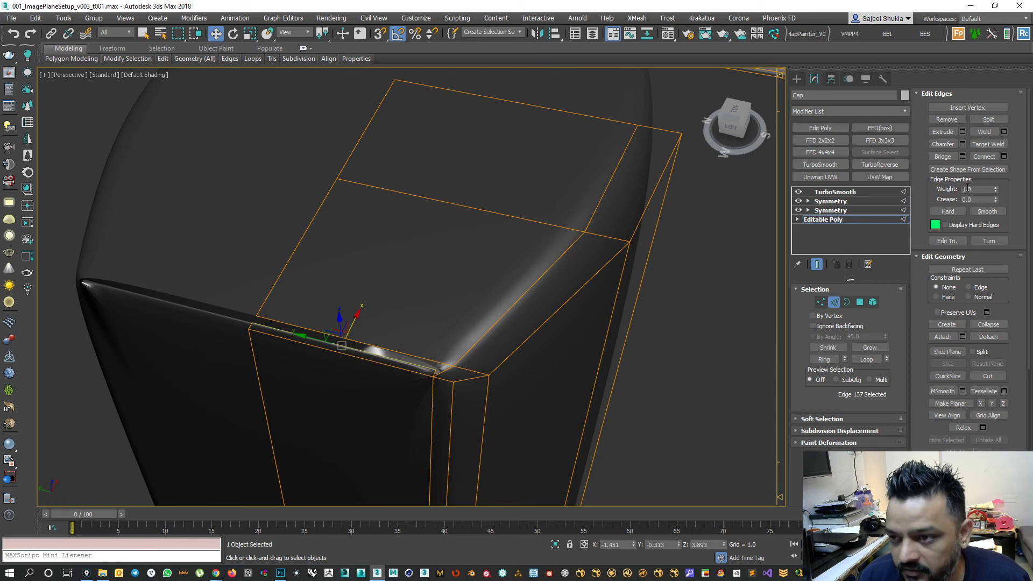
{"action": "left_click", "coordinate": [988, 145]}
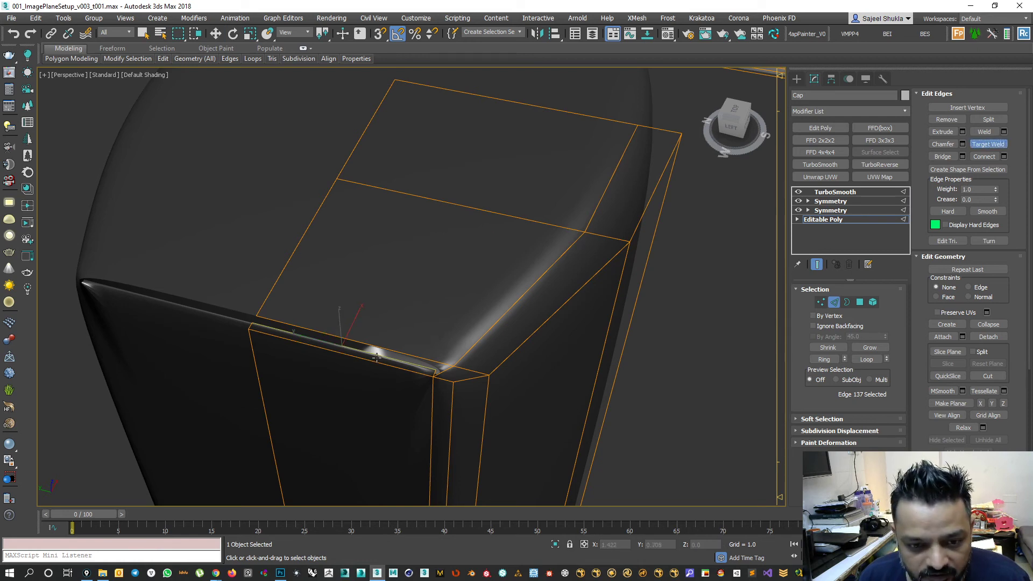
{"action": "scroll", "coordinate": [380, 355], "scroll_direction": "up", "scroll_amount": 4}
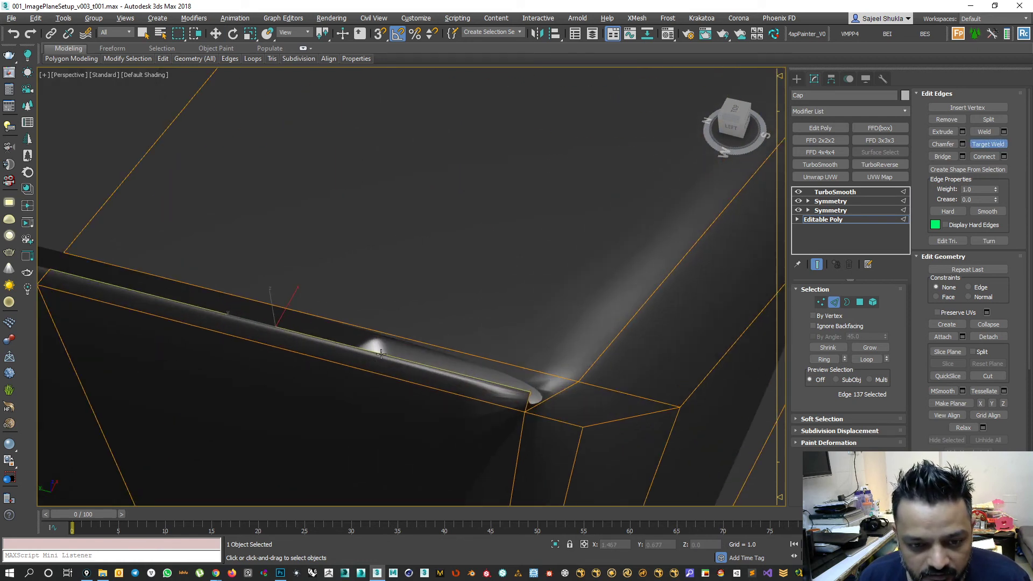
{"action": "left_click", "coordinate": [394, 336]}
{"action": "scroll", "coordinate": [396, 334], "scroll_direction": "down", "scroll_amount": 5}
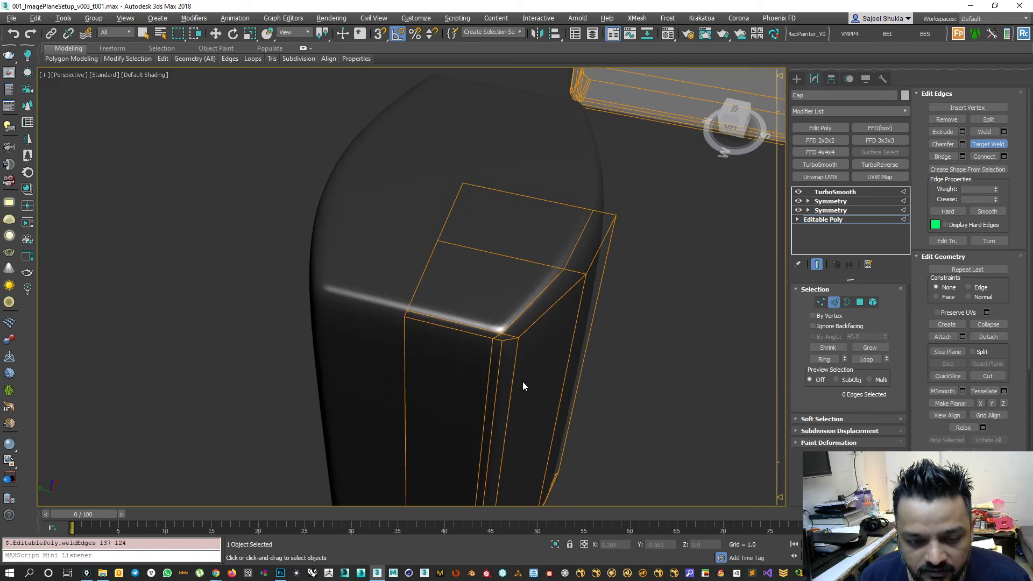
Connect the cap's six vertical side edges with one segment, sliding it to 96 just below the top rim.
{"action": "middle_click_drag", "start_coordinate": [512, 392], "coordinate": [465, 371], "text": "alt"}
{"action": "scroll", "coordinate": [476, 386], "scroll_direction": "up", "scroll_amount": 2}
{"action": "key", "text": "w"}
{"action": "left_click_drag", "start_coordinate": [373, 357], "coordinate": [703, 439]}
{"action": "scroll", "coordinate": [555, 359], "scroll_direction": "down", "scroll_amount": 3}
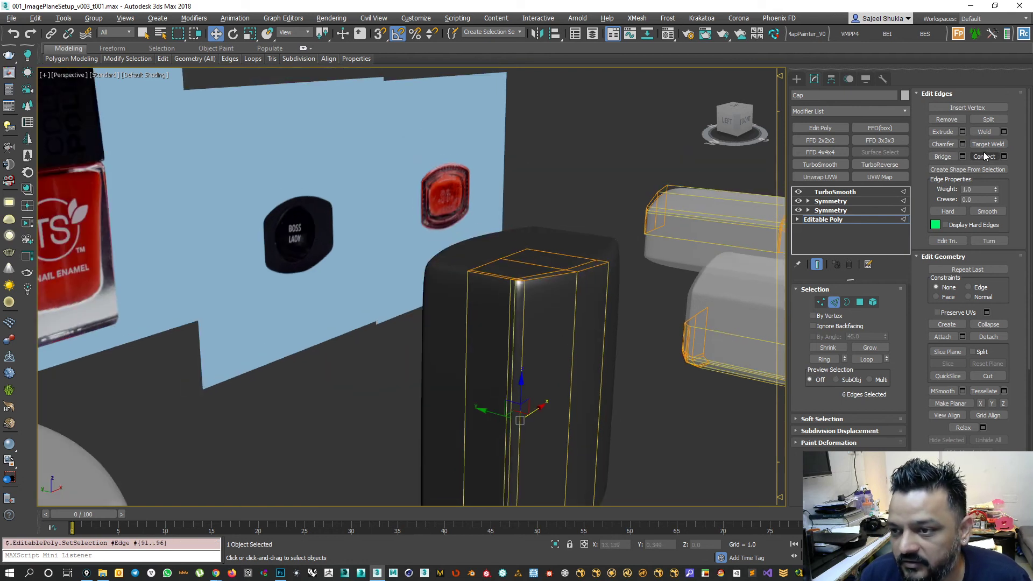
{"action": "left_click", "coordinate": [1004, 156]}
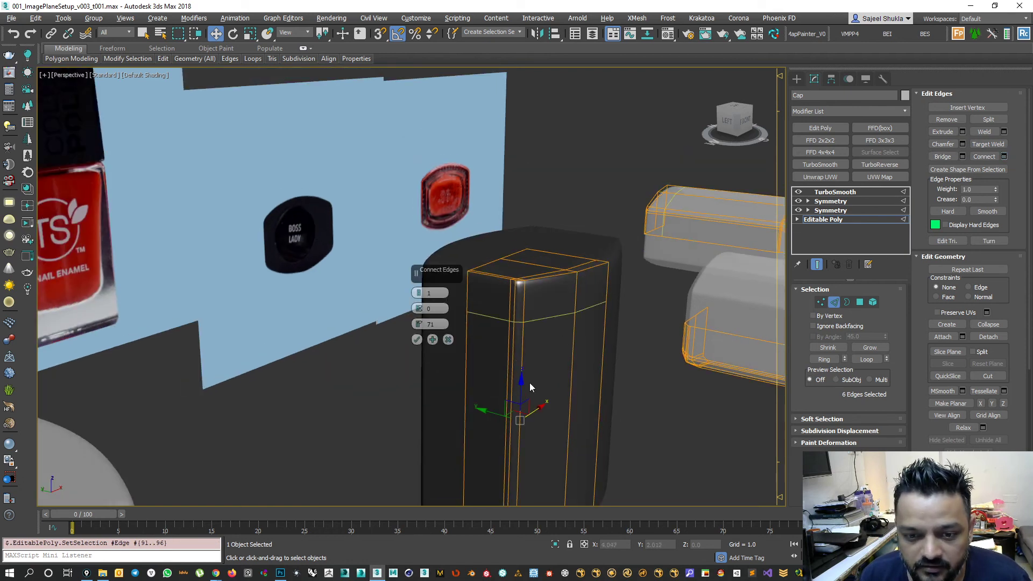
{"action": "scroll", "coordinate": [516, 333], "scroll_direction": "up", "scroll_amount": 4}
{"action": "left_click_drag", "start_coordinate": [420, 329], "coordinate": [425, 270]}
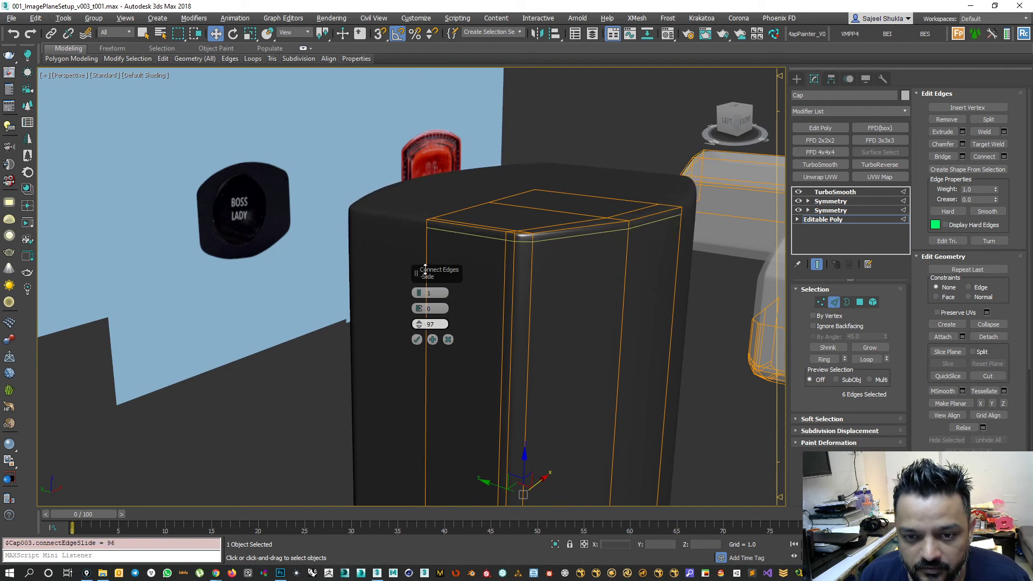
{"action": "middle_click_drag", "start_coordinate": [571, 270], "coordinate": [543, 330], "text": "alt"}
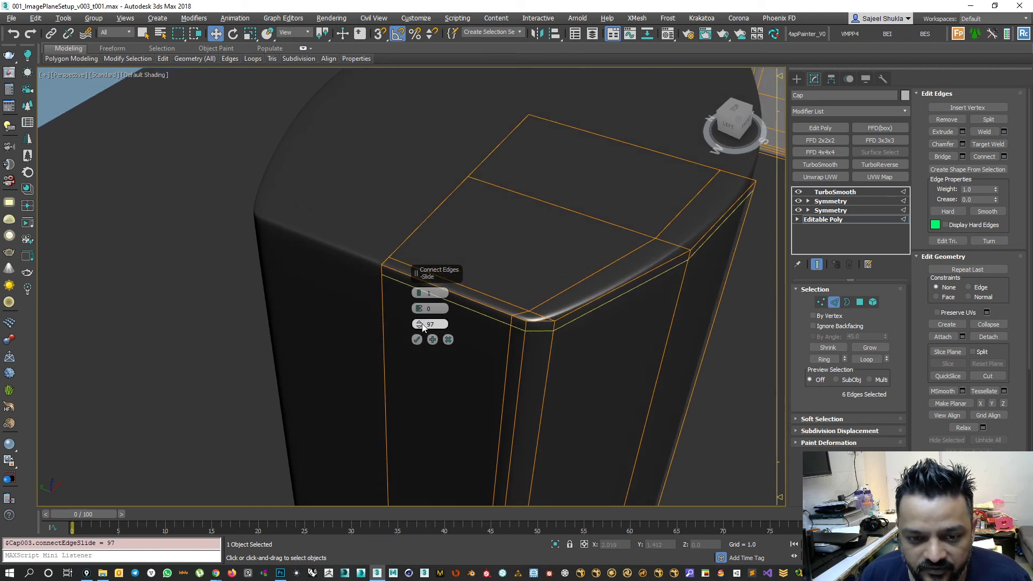
{"action": "left_click_drag", "start_coordinate": [420, 322], "coordinate": [420, 326]}
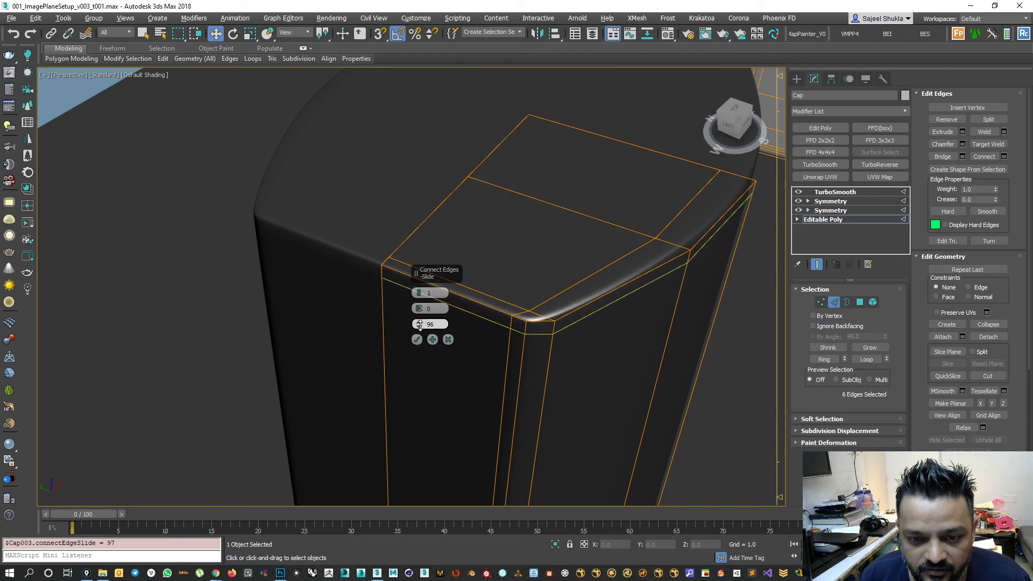
{"action": "middle_click_drag", "start_coordinate": [424, 332], "coordinate": [562, 346], "text": "alt"}
{"action": "left_click", "coordinate": [419, 341]}
Hide the cap's TurboSmooth result, clear the edge selection and show edged faces to inspect the cap's topology.
{"action": "scroll", "coordinate": [674, 318], "scroll_direction": "down", "scroll_amount": 6}
{"action": "middle_click_drag", "start_coordinate": [673, 318], "coordinate": [603, 393], "text": "alt"}
{"action": "scroll", "coordinate": [603, 394], "scroll_direction": "down", "scroll_amount": 3}
{"action": "scroll", "coordinate": [572, 285], "scroll_direction": "down", "scroll_amount": 3}
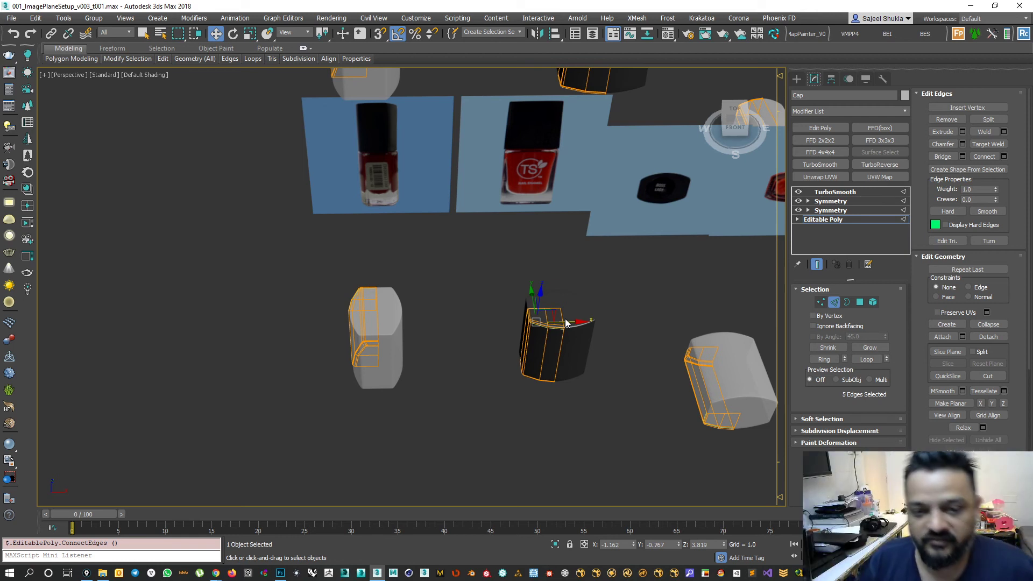
{"action": "middle_click_drag", "start_coordinate": [631, 418], "coordinate": [599, 421], "text": "alt"}
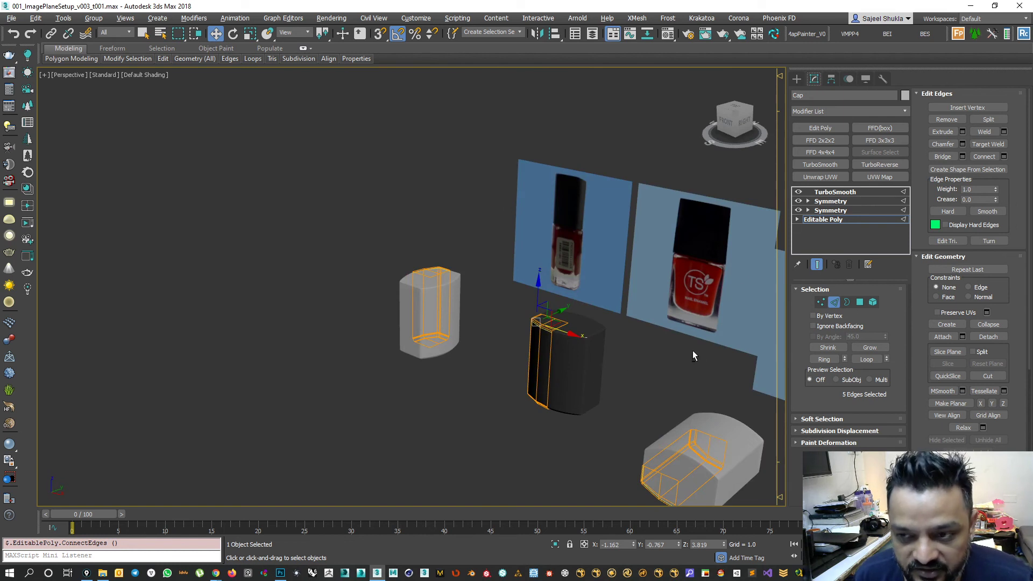
{"action": "left_click", "coordinate": [798, 192]}
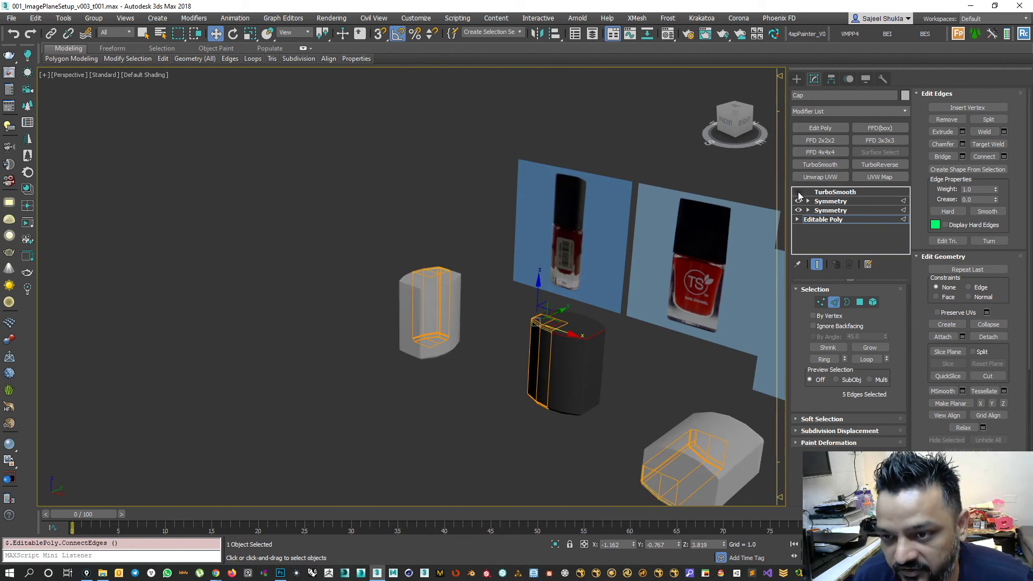
{"action": "scroll", "coordinate": [557, 355], "scroll_direction": "up", "scroll_amount": 3}
{"action": "left_click", "coordinate": [677, 360]}
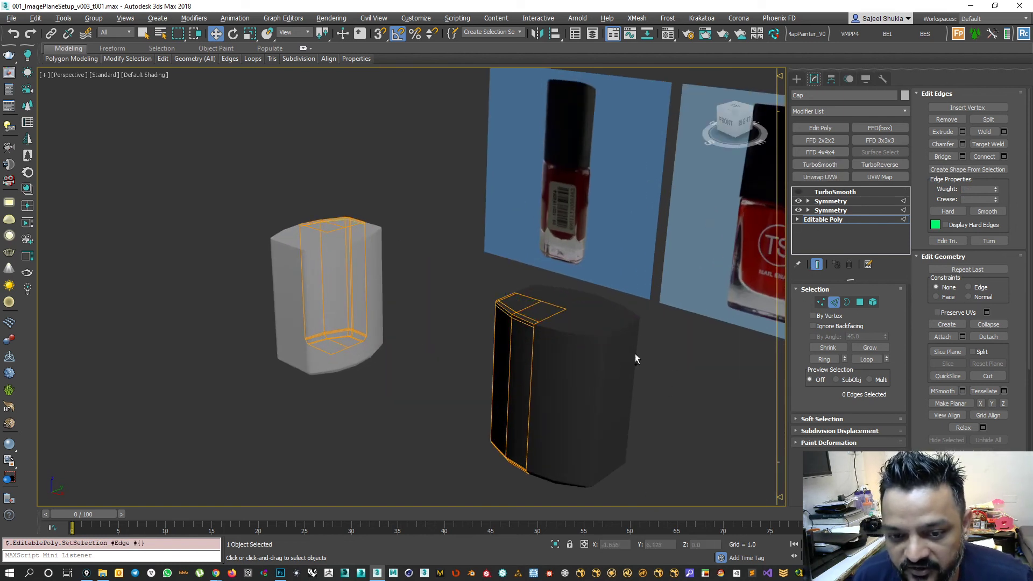
{"action": "scroll", "coordinate": [541, 331], "scroll_direction": "up", "scroll_amount": 5}
{"action": "key", "text": "F4"}
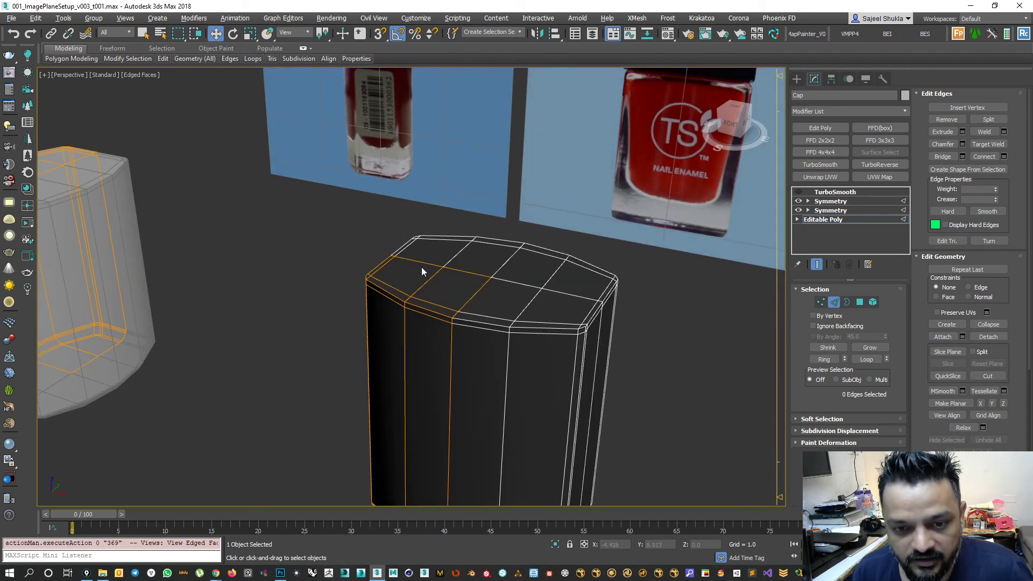
{"action": "middle_click_drag", "start_coordinate": [583, 224], "coordinate": [488, 254], "text": "alt"}
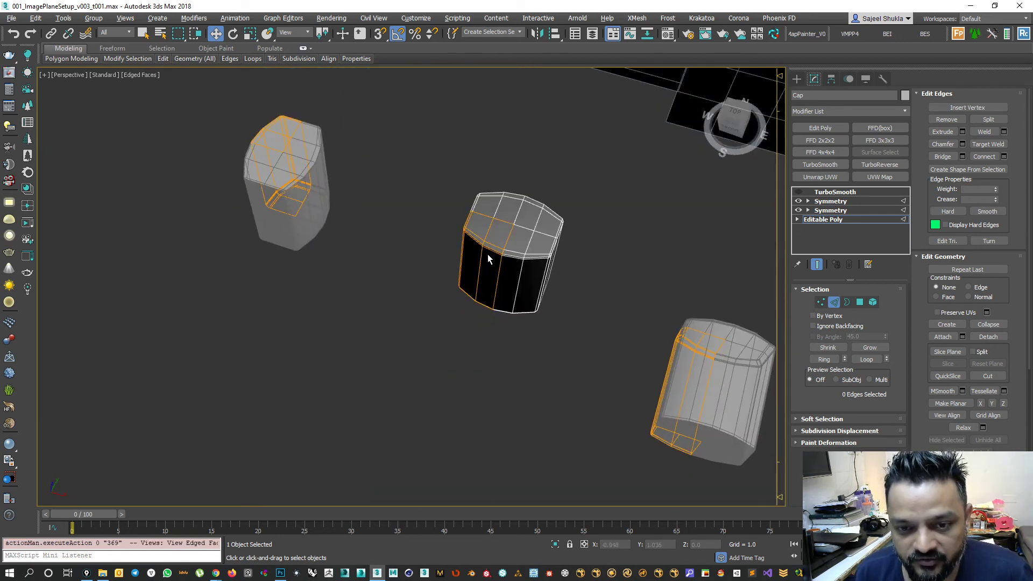
{"action": "scroll", "coordinate": [495, 242], "scroll_direction": "up", "scroll_amount": 5}
{"action": "scroll", "coordinate": [508, 222], "scroll_direction": "down", "scroll_amount": 6}
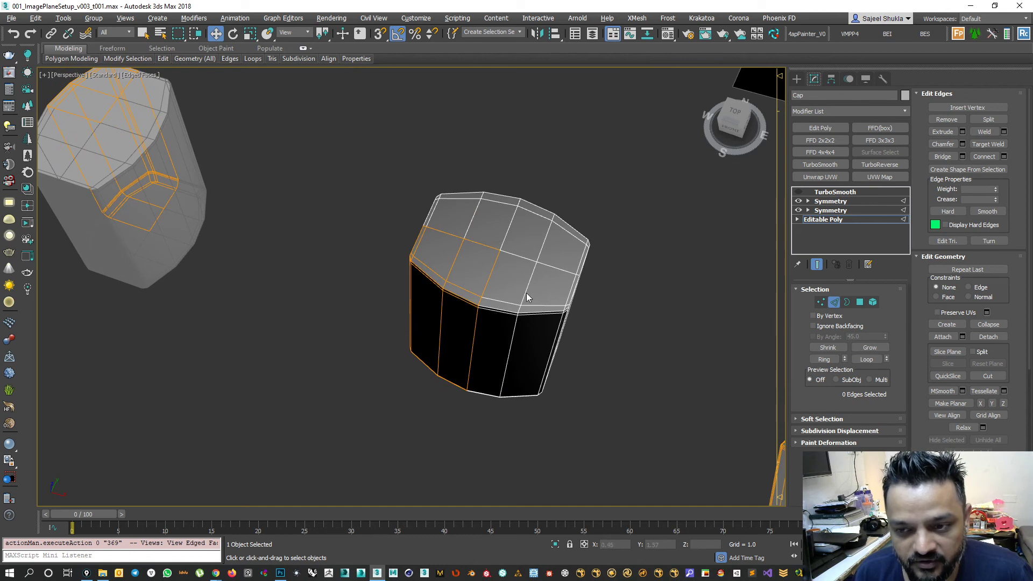
{"action": "scroll", "coordinate": [526, 297], "scroll_direction": "down", "scroll_amount": 4}
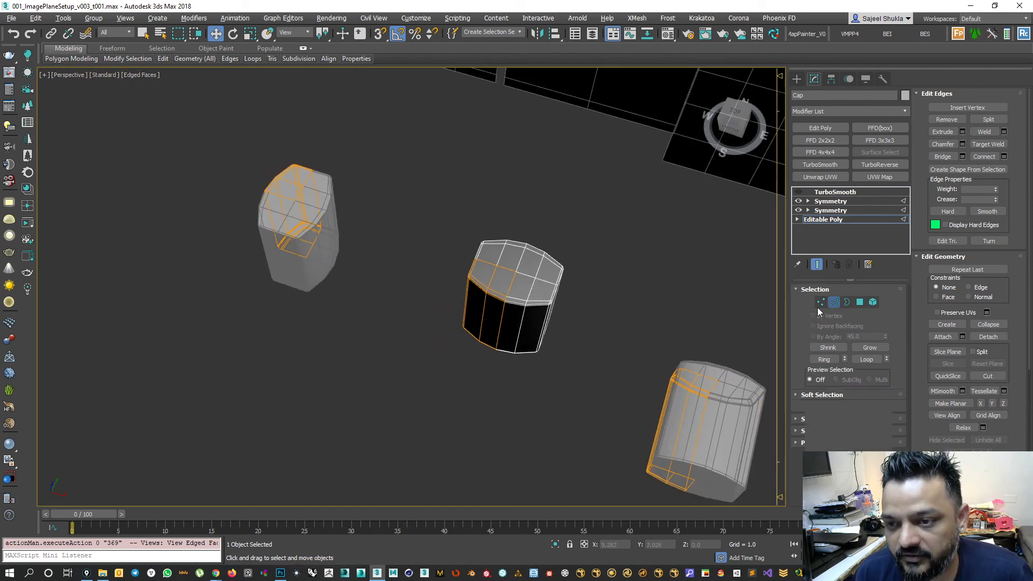
Leave edge editing on the cap and create a plane in front of it, about 5.45 long and 5.92 wide with 4 × 4 segments.
{"action": "left_click", "coordinate": [833, 302]}
{"action": "left_click", "coordinate": [797, 79]}
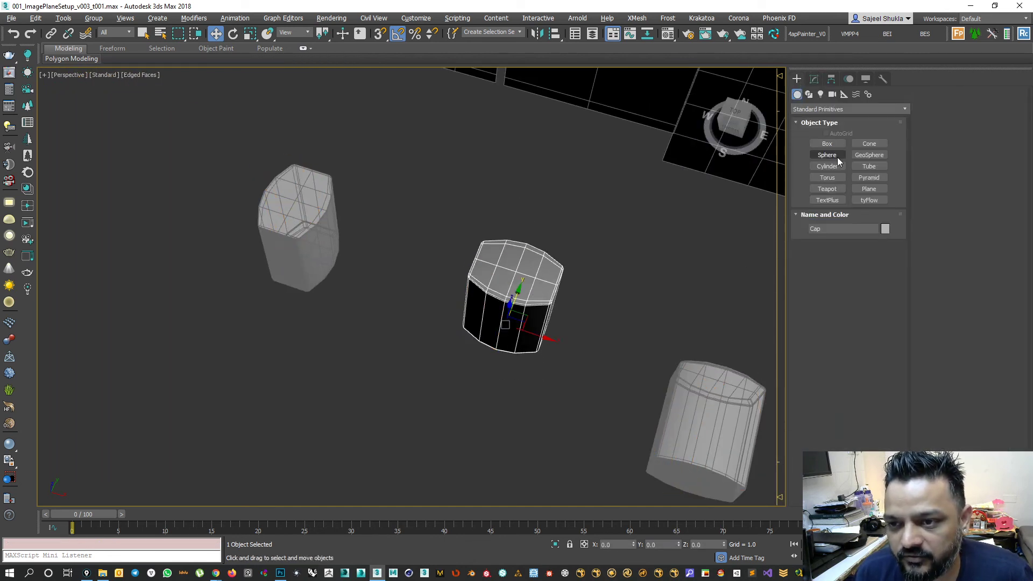
{"action": "left_click", "coordinate": [869, 189]}
{"action": "scroll", "coordinate": [745, 223], "scroll_direction": "down", "scroll_amount": 3}
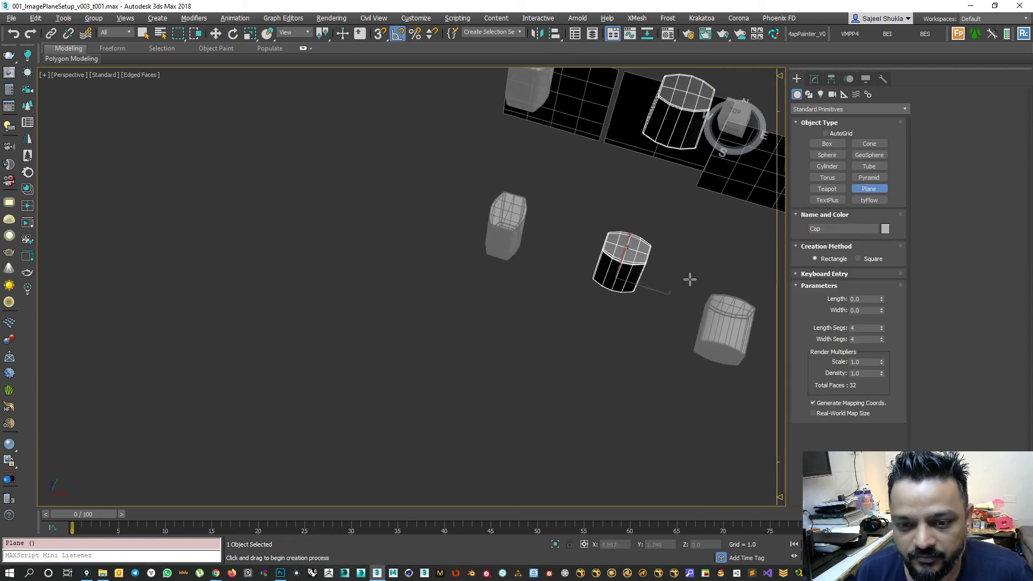
{"action": "middle_click_drag", "start_coordinate": [571, 289], "coordinate": [597, 299], "text": "alt"}
{"action": "middle_click_drag", "start_coordinate": [597, 299], "coordinate": [399, 268]}
{"action": "scroll", "coordinate": [555, 291], "scroll_direction": "up", "scroll_amount": 4}
{"action": "scroll", "coordinate": [400, 268], "scroll_direction": "up", "scroll_amount": 2}
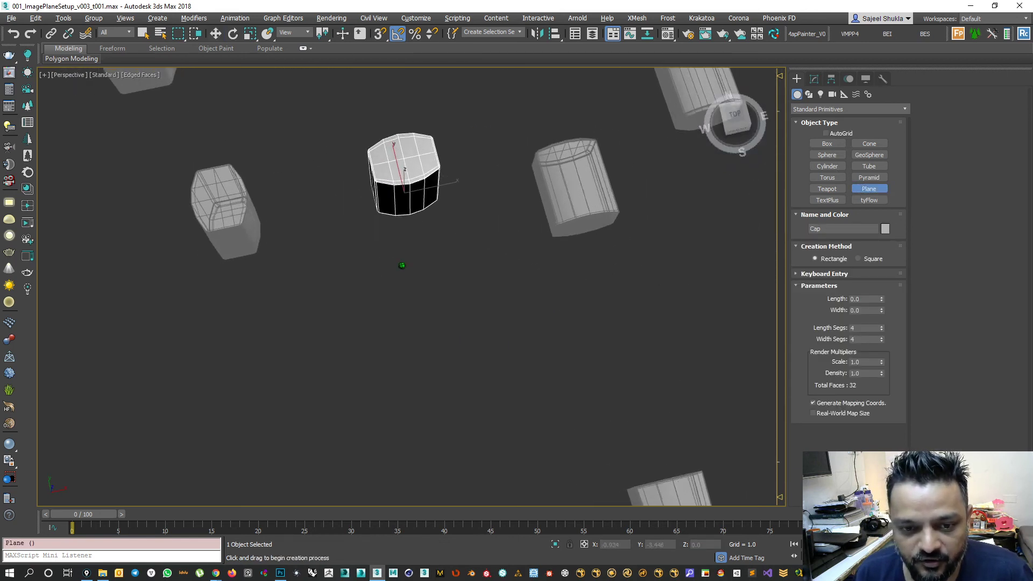
{"action": "left_click_drag", "start_coordinate": [367, 269], "coordinate": [524, 356]}
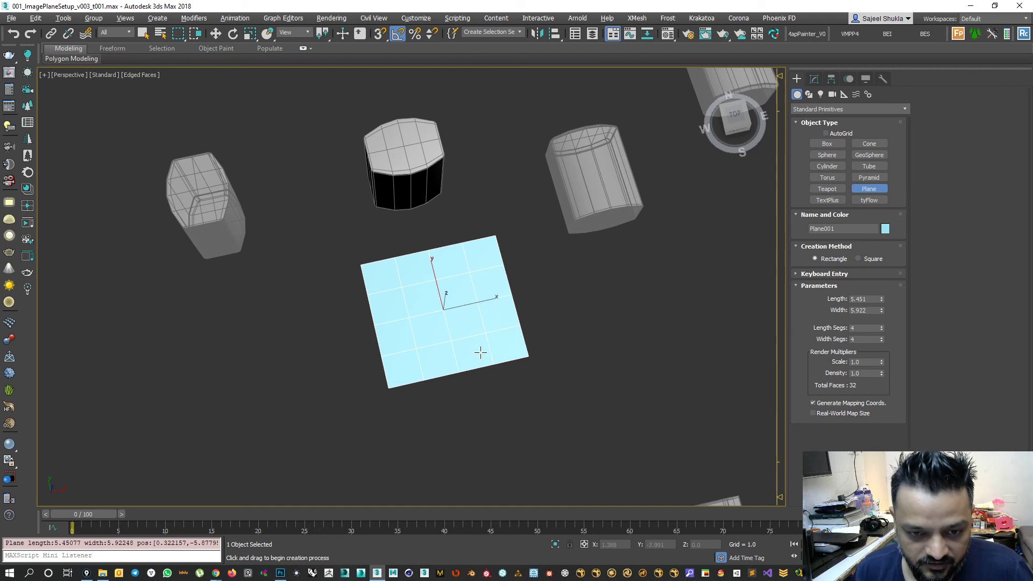
{"action": "key", "text": "w"}
{"action": "scroll", "coordinate": [446, 325], "scroll_direction": "up", "scroll_amount": 2}
Convert the new plane to an Editable Poly and set its object color to grey.
{"action": "right_click", "coordinate": [440, 303]}
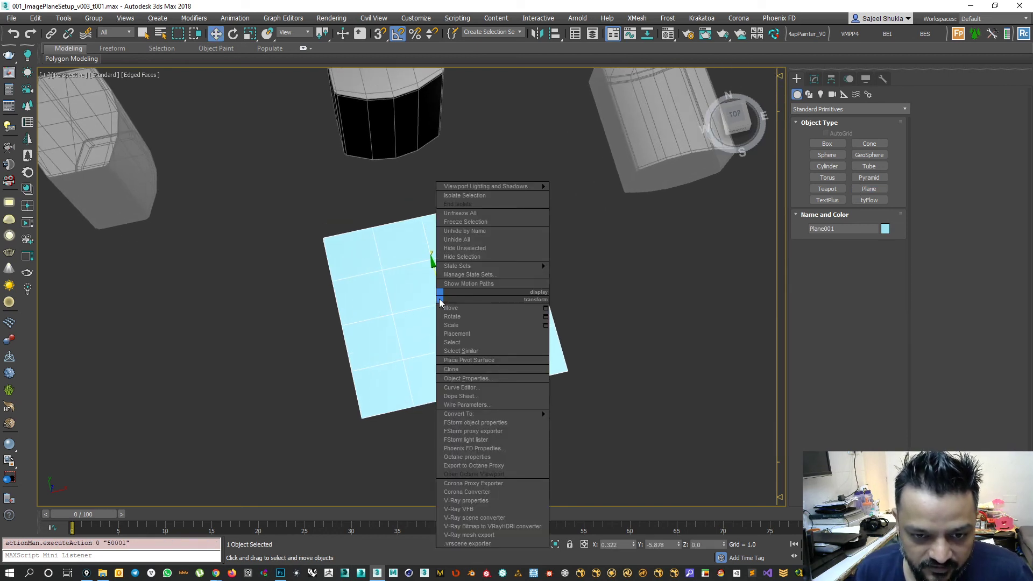
{"action": "left_click", "coordinate": [814, 78]}
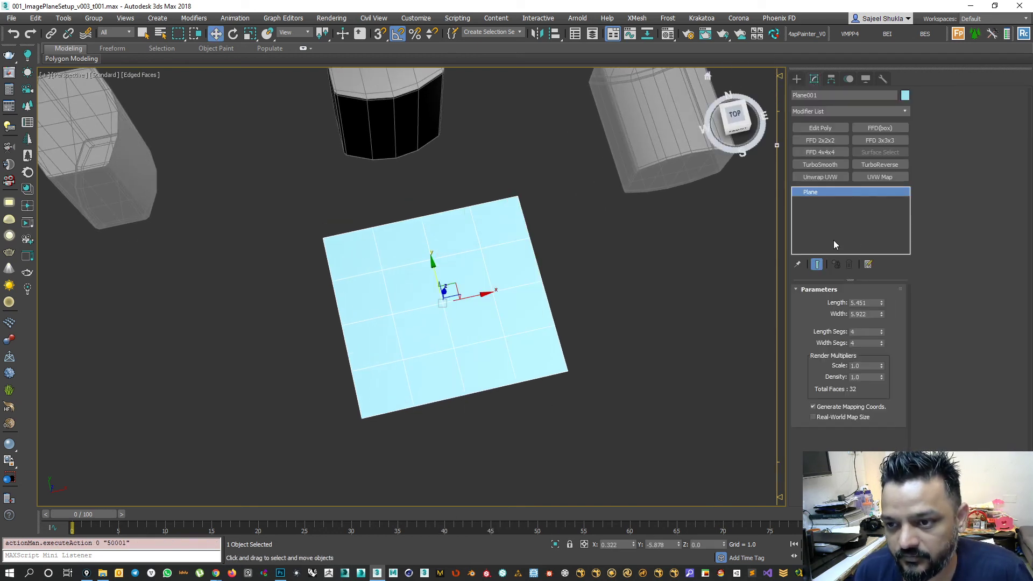
{"action": "right_click", "coordinate": [829, 217]}
{"action": "left_click", "coordinate": [865, 298]}
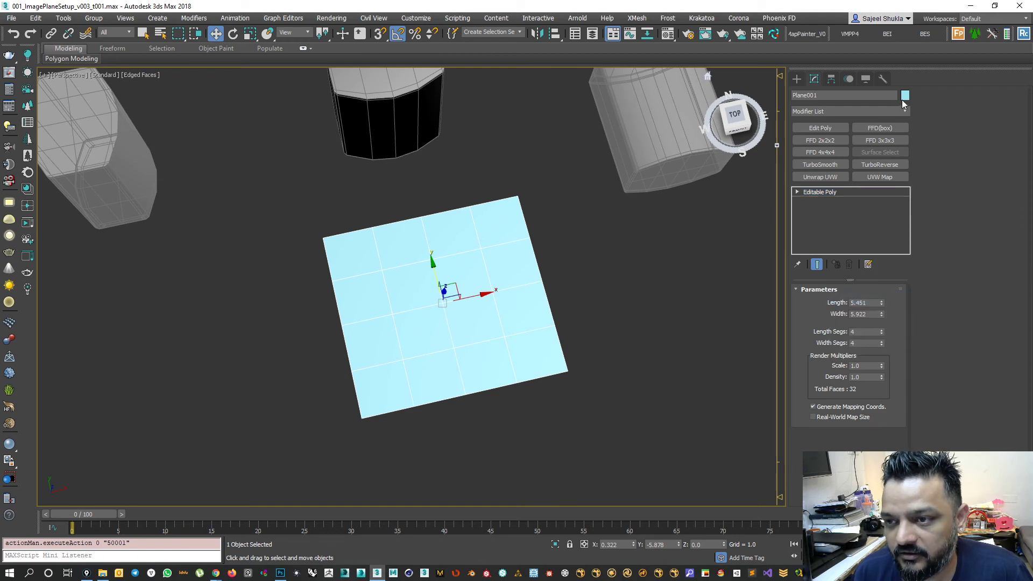
{"action": "key", "text": "alt+c"}
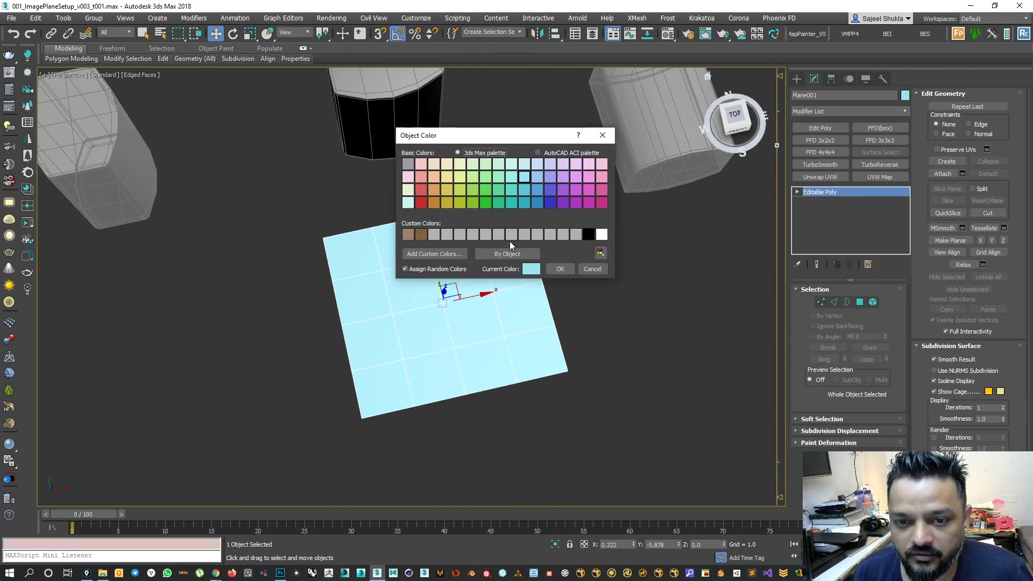
{"action": "left_click", "coordinate": [560, 270]}
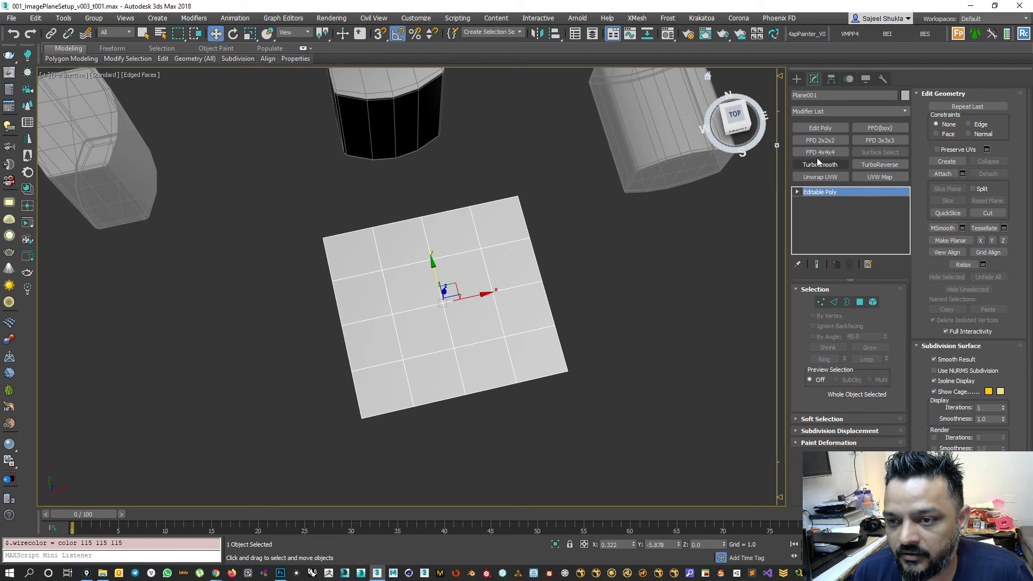
Apply TurboSmooth to the plane with 3 iterations and Isoline Display enabled.
{"action": "left_click", "coordinate": [884, 305]}
{"action": "left_click", "coordinate": [886, 305]}
{"action": "left_click", "coordinate": [816, 336]}
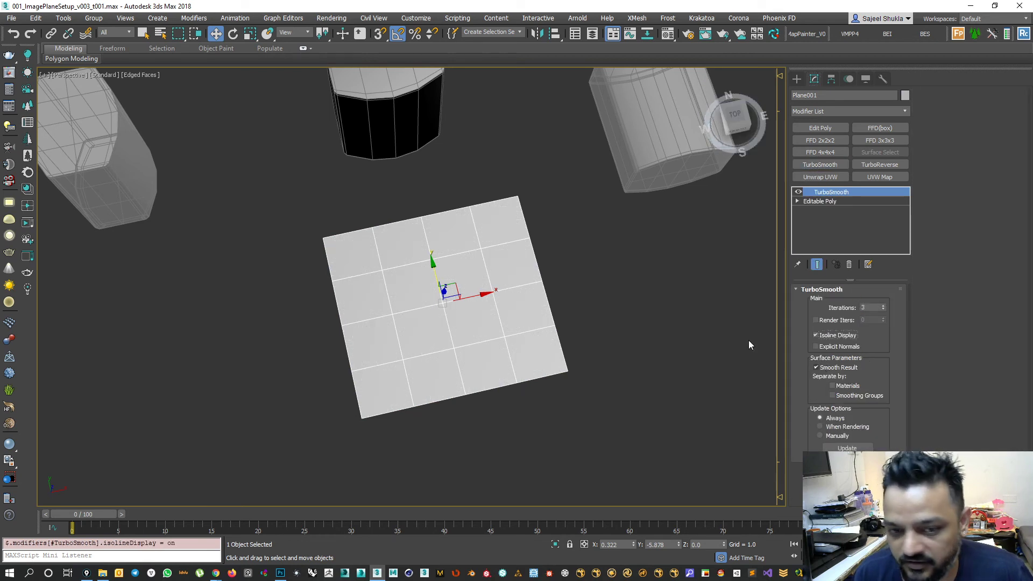
Select the nine interior vertices of the plane's base Editable Poly in the Top view.
{"action": "left_click", "coordinate": [819, 202]}
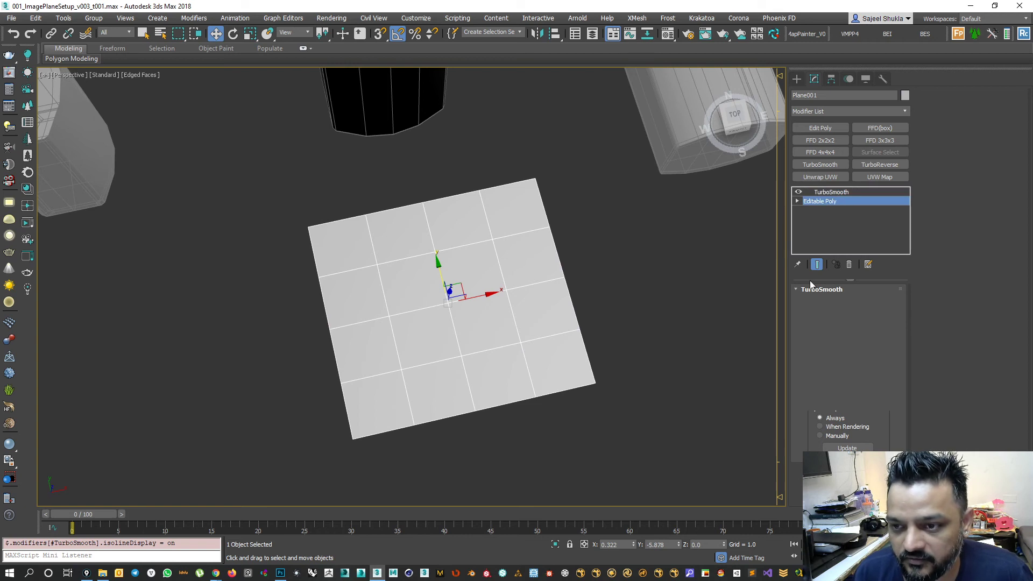
{"action": "left_click", "coordinate": [825, 302]}
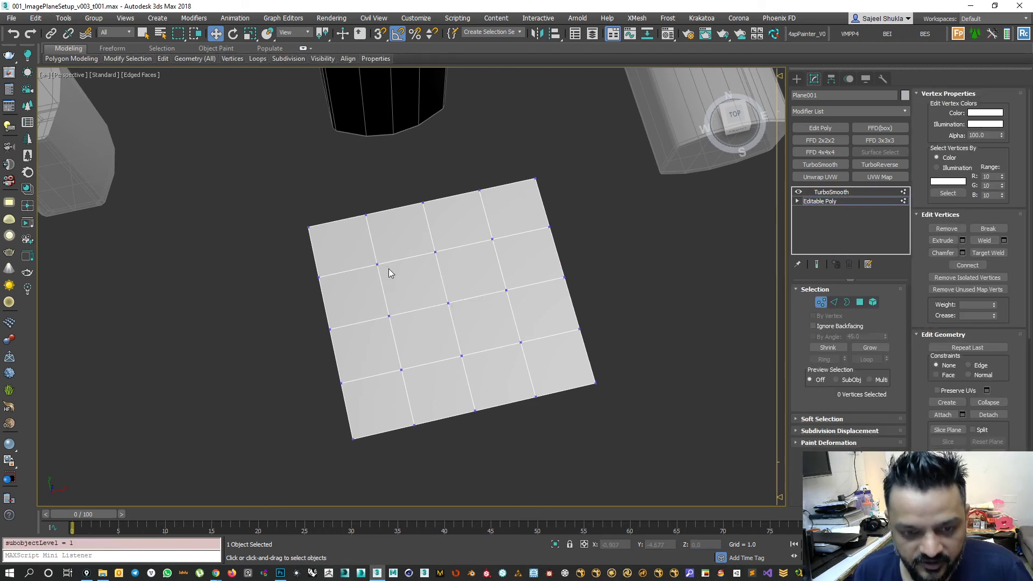
{"action": "key", "text": "t"}
{"action": "scroll", "coordinate": [391, 311], "scroll_direction": "up", "scroll_amount": 10}
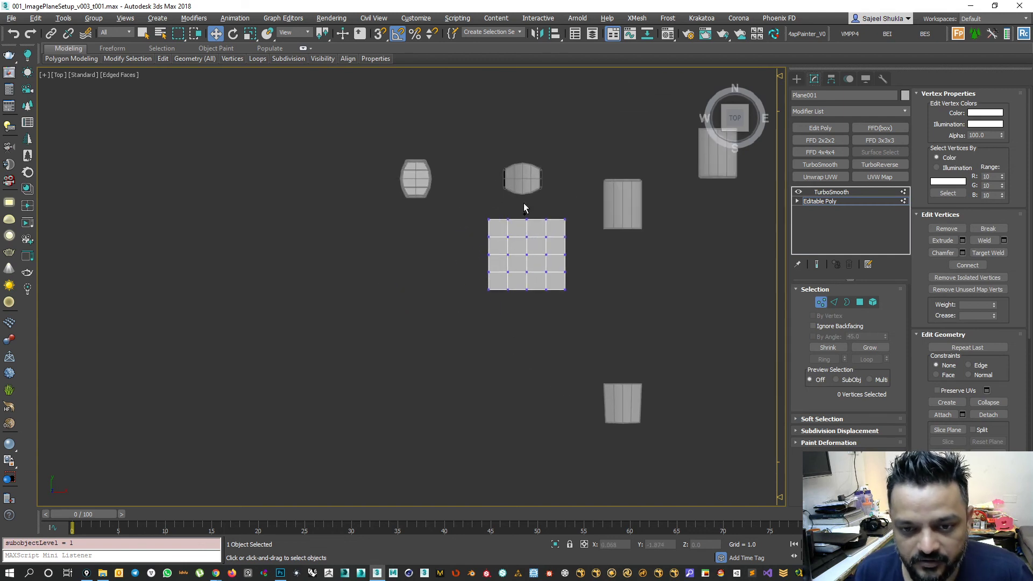
{"action": "left_click_drag", "start_coordinate": [599, 428], "coordinate": [610, 442]}
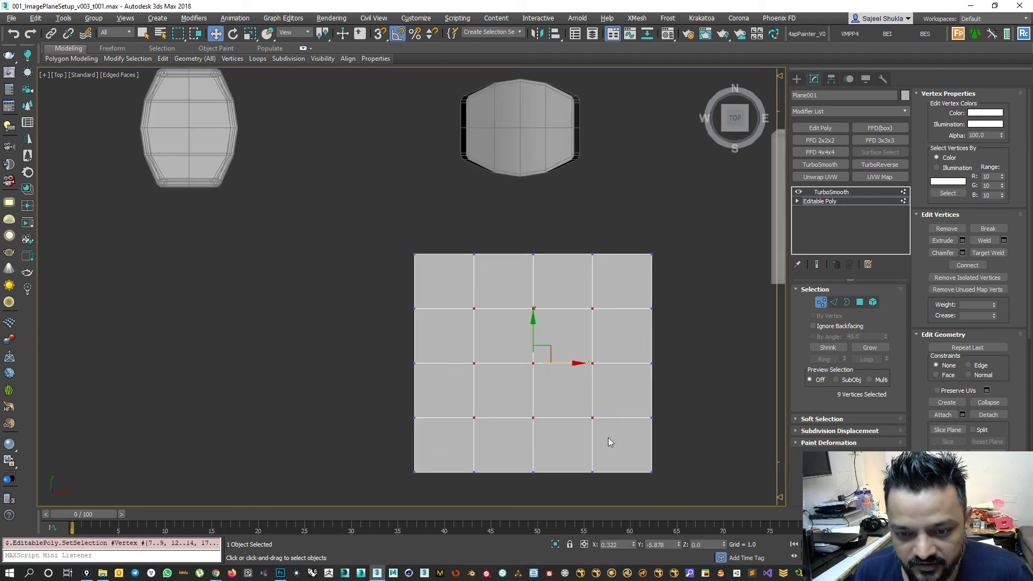
Convert the vertex selection to edges and deselect those reaching the plane's border, keeping only the edges of the central 2 × 2 block.
{"action": "right_click", "coordinate": [533, 319]}
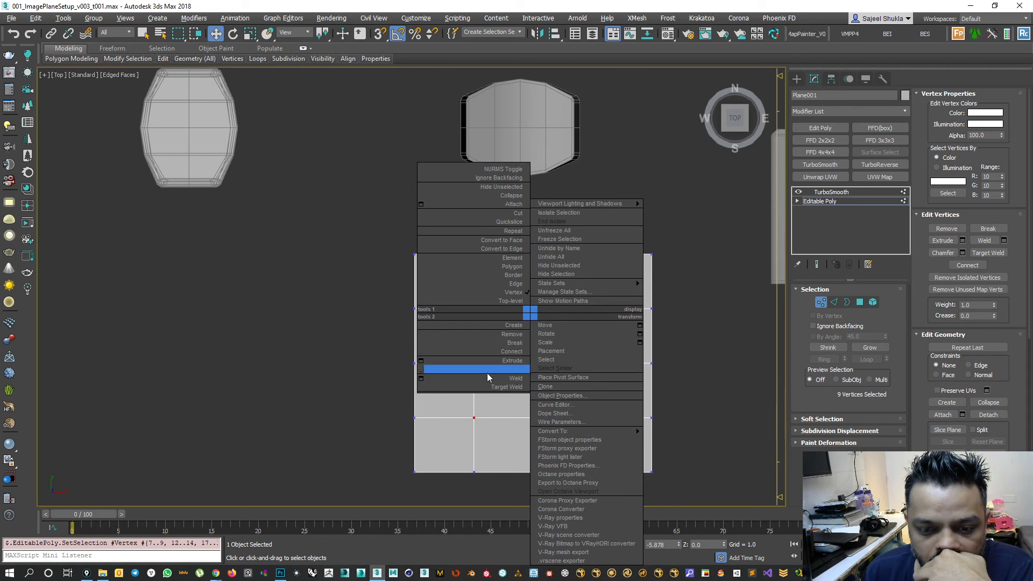
{"action": "mouse_move", "coordinate": [587, 207]}
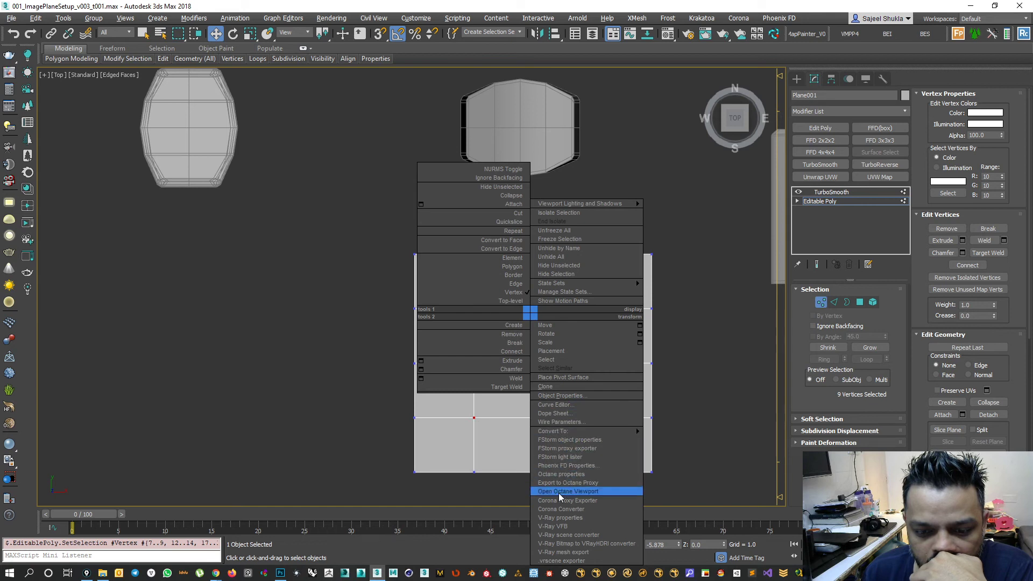
{"action": "left_click", "coordinate": [835, 354]}
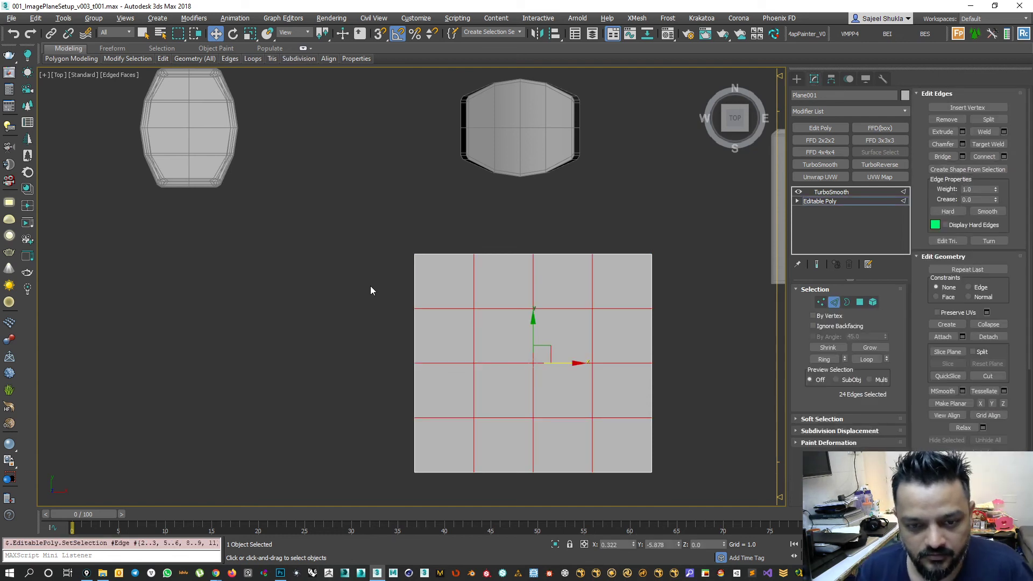
{"action": "left_click_drag", "start_coordinate": [354, 268], "coordinate": [768, 522], "text": "alt"}
{"action": "left_click_drag", "start_coordinate": [631, 212], "coordinate": [671, 490], "text": "alt"}
{"action": "left_click_drag", "start_coordinate": [447, 242], "coordinate": [670, 272], "text": "alt"}
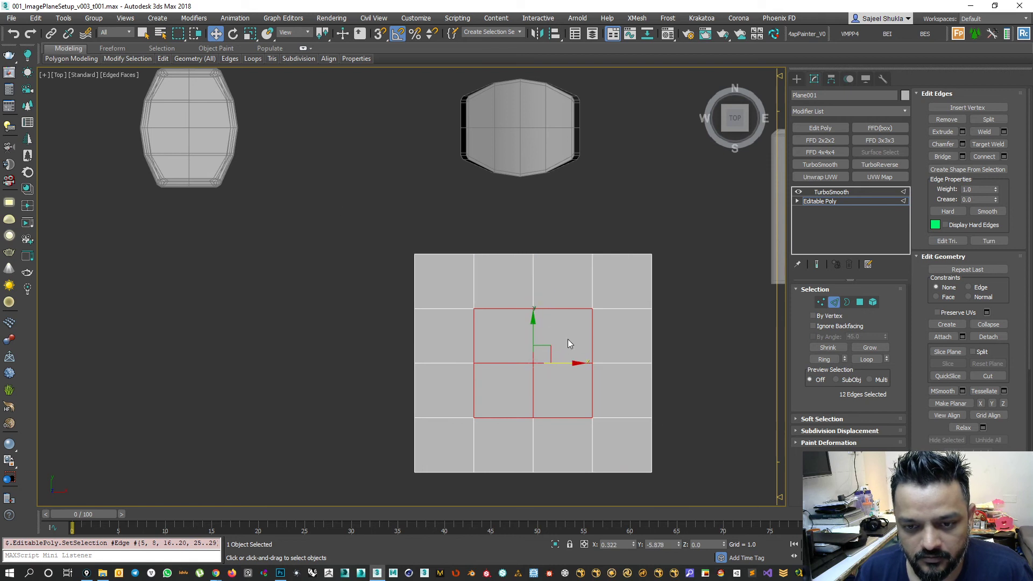
Switch to Chrome and search Google for "scriptspot loop regularizer".
{"action": "right_click", "coordinate": [536, 320]}
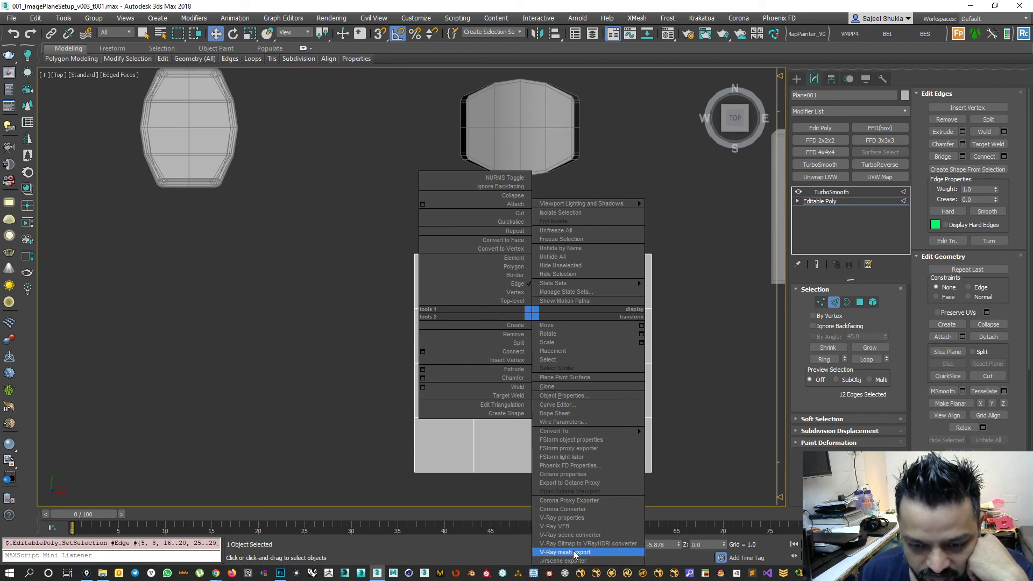
{"action": "mouse_move", "coordinate": [216, 572]}
{"action": "left_click", "coordinate": [274, 516]}
{"action": "left_click", "coordinate": [485, 98]}
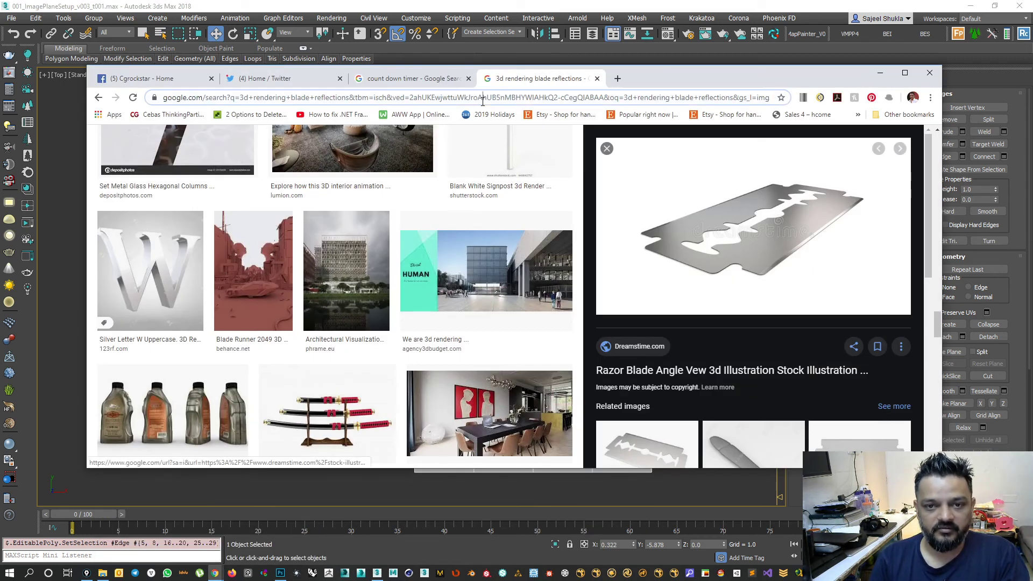
{"action": "type", "text": "creativ"}
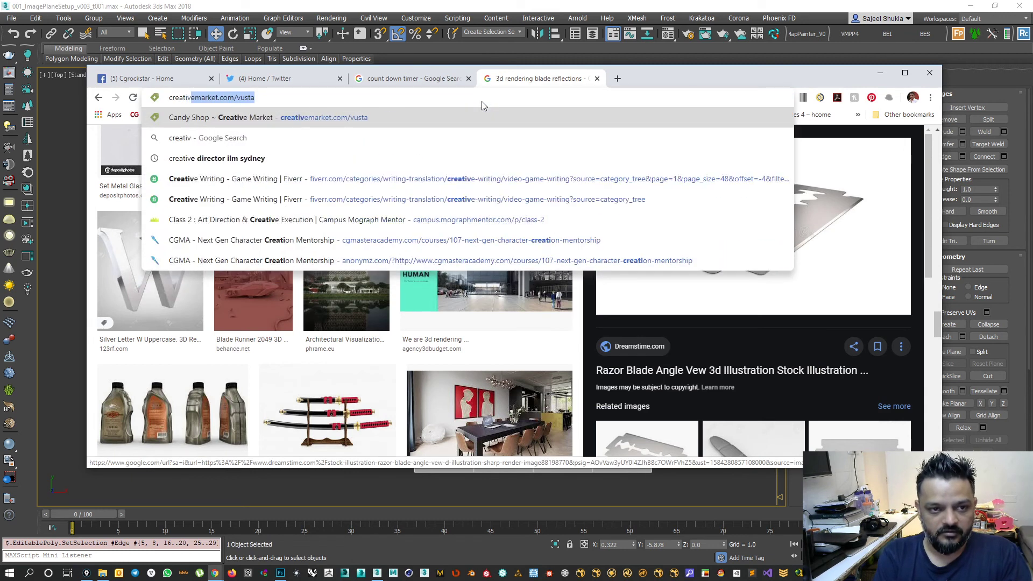
{"action": "key", "text": "BackSpace"}
{"action": "key", "text": "BackSpace"}
{"action": "key", "text": "BackSpace"}
{"action": "key", "text": "BackSpace"}
{"action": "key", "text": "BackSpace"}
{"action": "type", "text": "sc"}
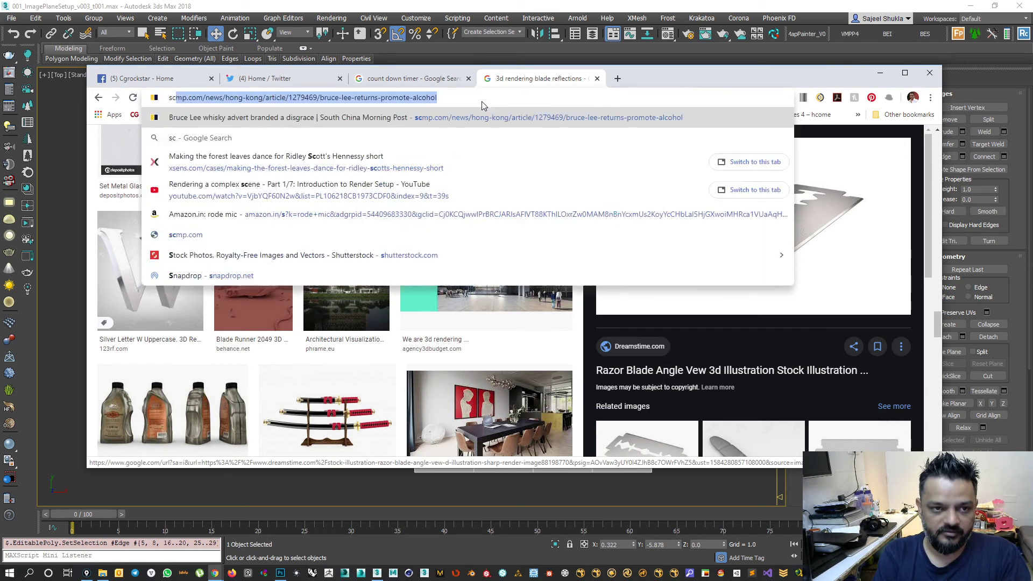
{"action": "type", "text": "riptspot regu"}
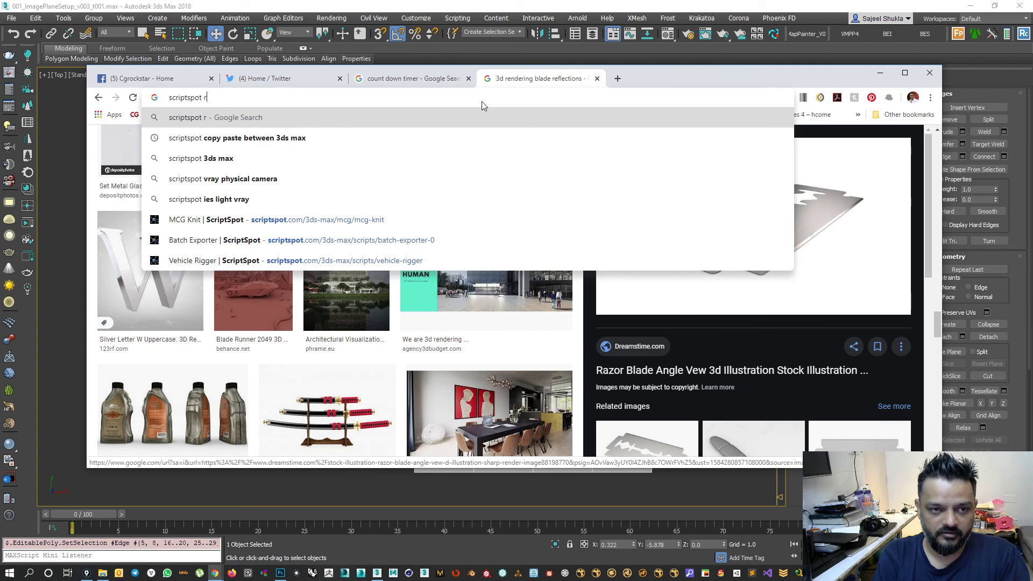
{"action": "key", "text": "Down"}
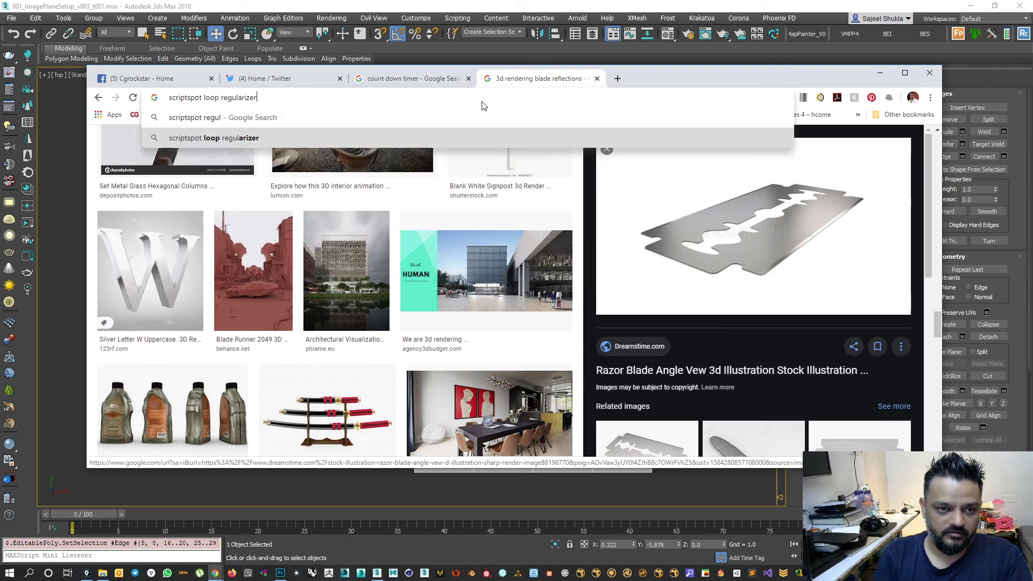
{"action": "key", "text": "Return"}
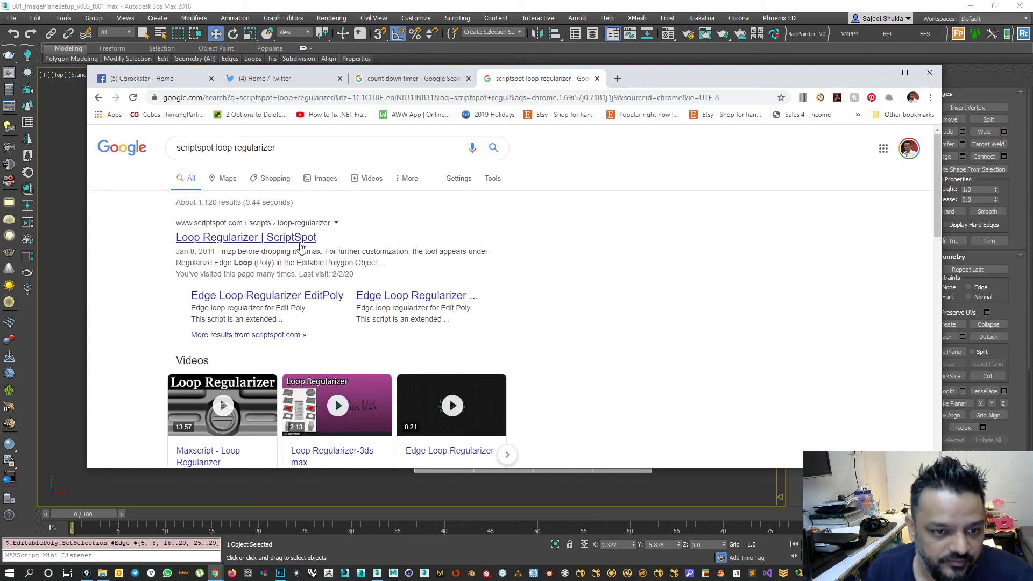
Open the Loop Regularizer script page on ScriptSpot and go through its description to the RegularizeEdgeLoop.mzp download.
{"action": "middle_click", "coordinate": [295, 240]}
{"action": "left_click", "coordinate": [652, 82]}
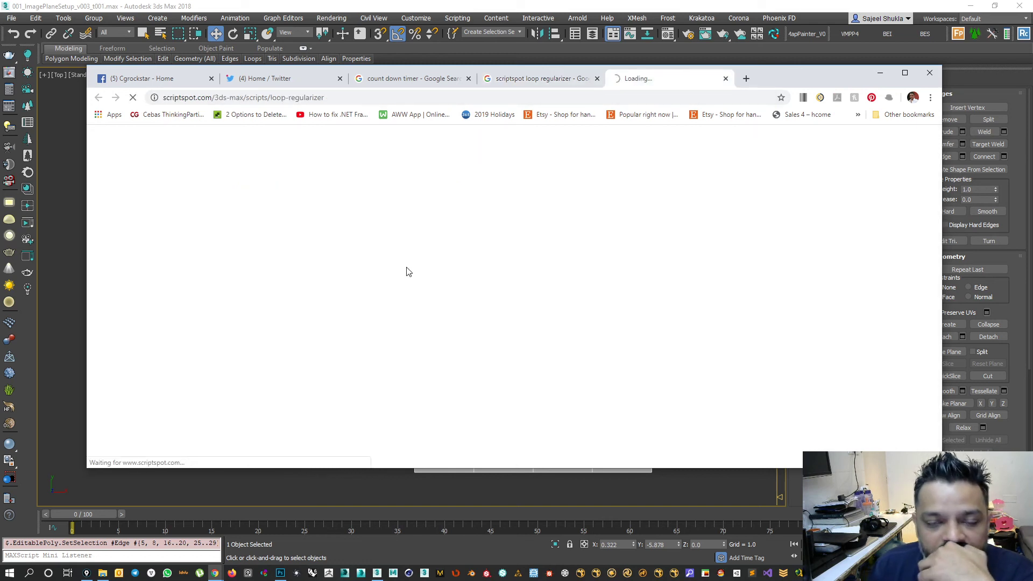
{"action": "scroll", "coordinate": [457, 285], "scroll_direction": "down", "scroll_amount": 2}
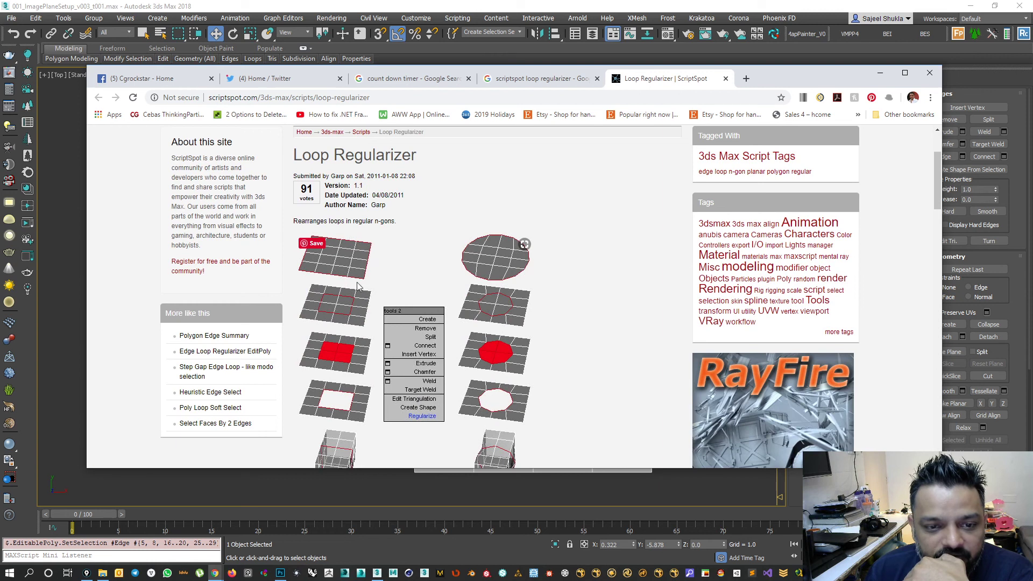
{"action": "scroll", "coordinate": [493, 211], "scroll_direction": "down", "scroll_amount": 1}
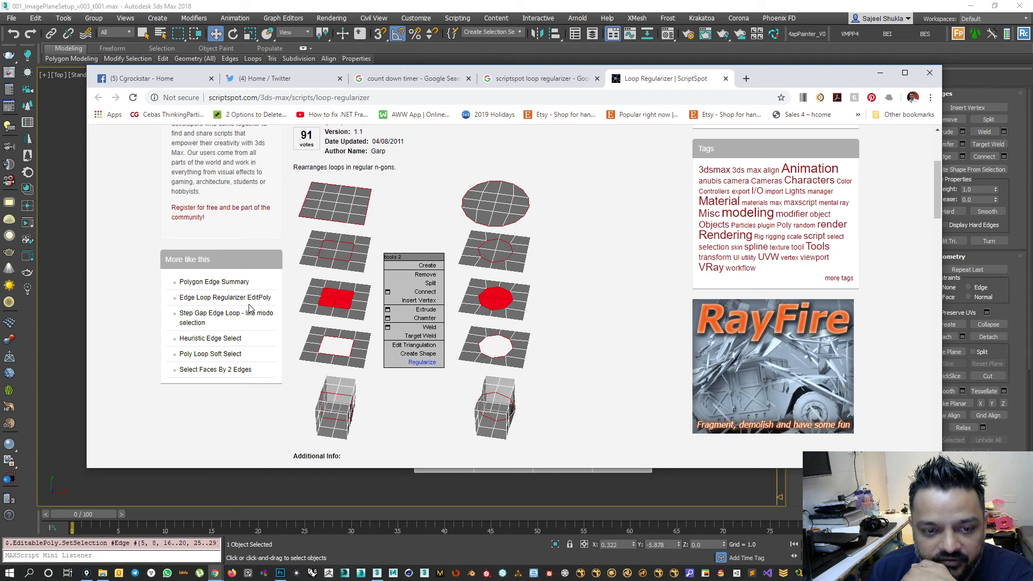
{"action": "scroll", "coordinate": [369, 346], "scroll_direction": "down", "scroll_amount": 10}
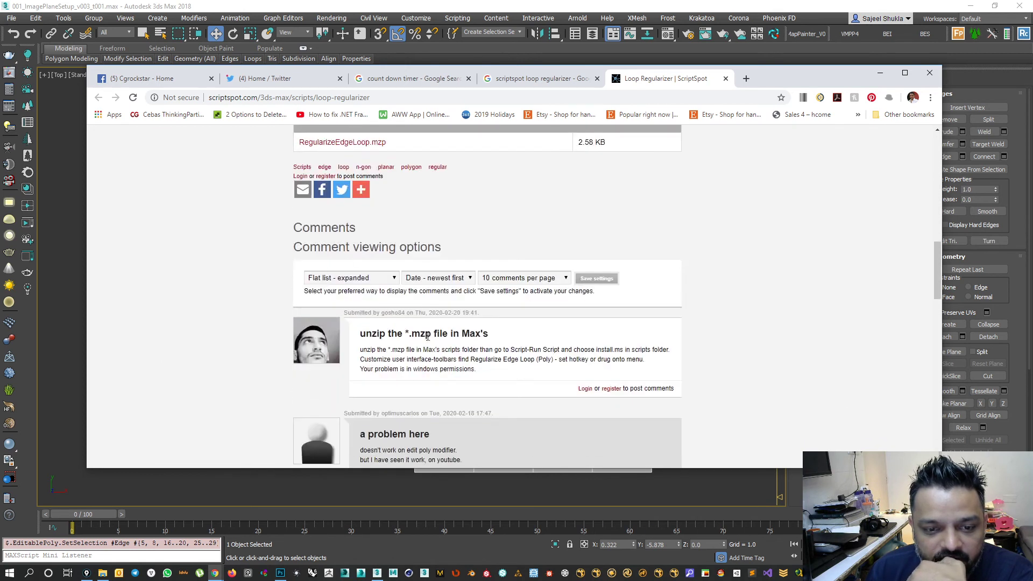
Download regularizeedgeloop.mzp into a new folder named scripts inside the 001_In folder of EP_0001_BeautyProduct.
{"action": "left_click", "coordinate": [351, 144]}
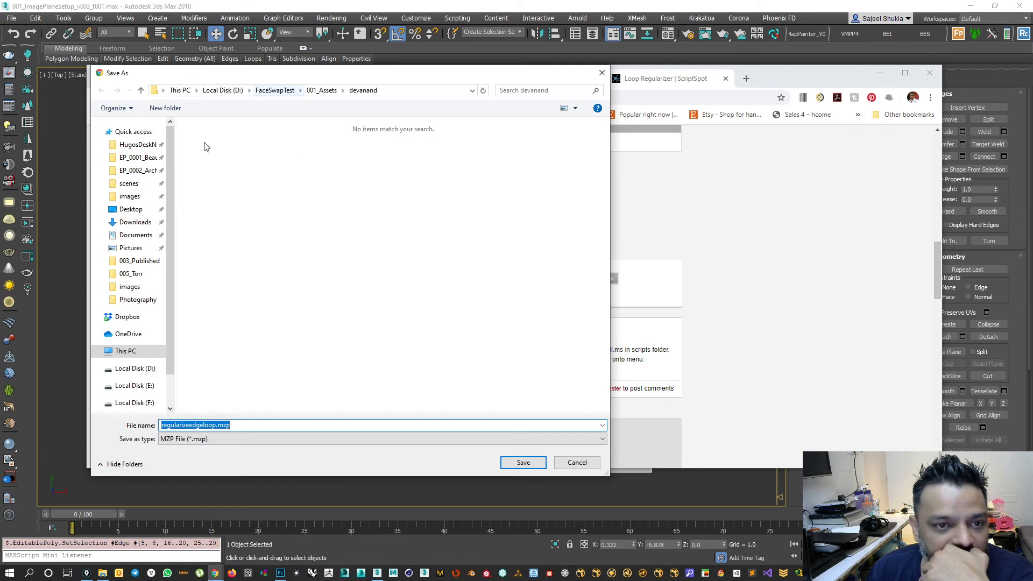
{"action": "left_click", "coordinate": [138, 157]}
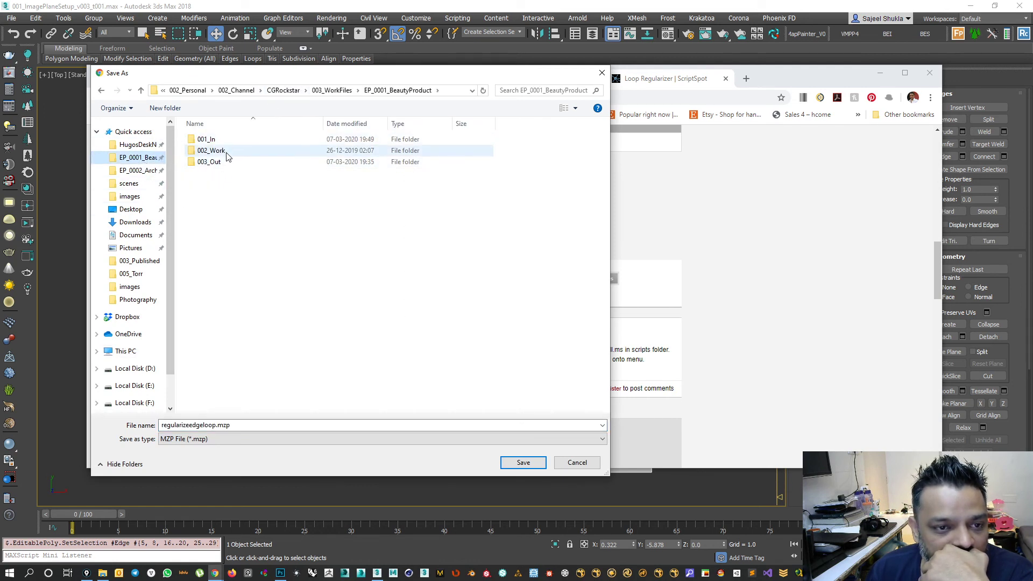
{"action": "double_click", "coordinate": [208, 139]}
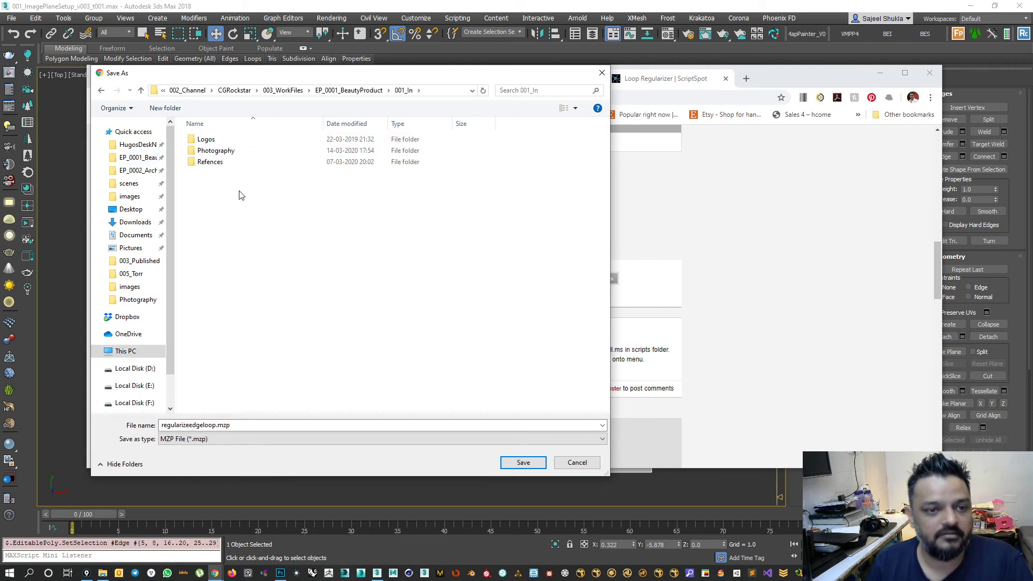
{"action": "left_click", "coordinate": [164, 108]}
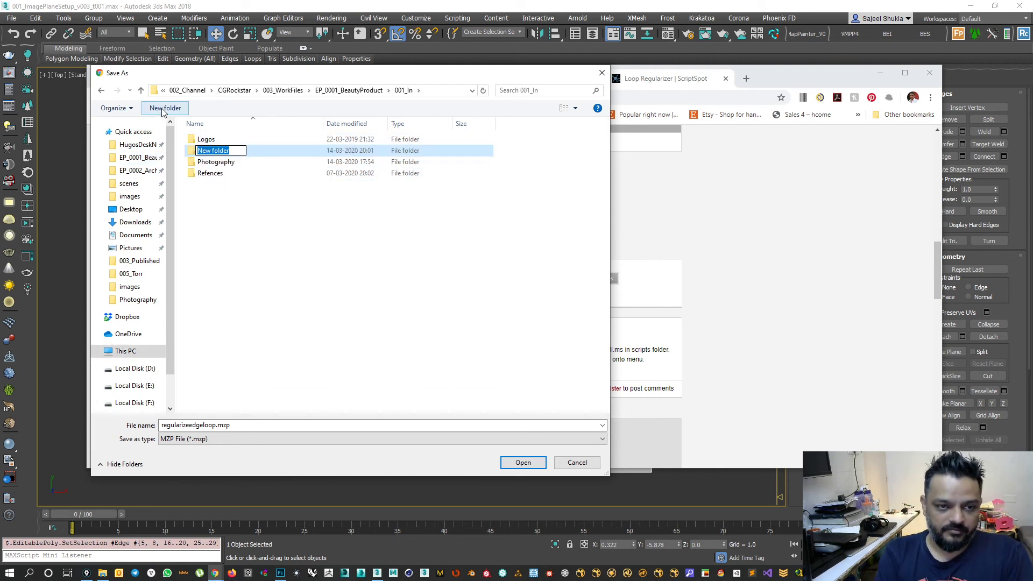
{"action": "key", "text": "Return"}
{"action": "key", "text": "Return"}
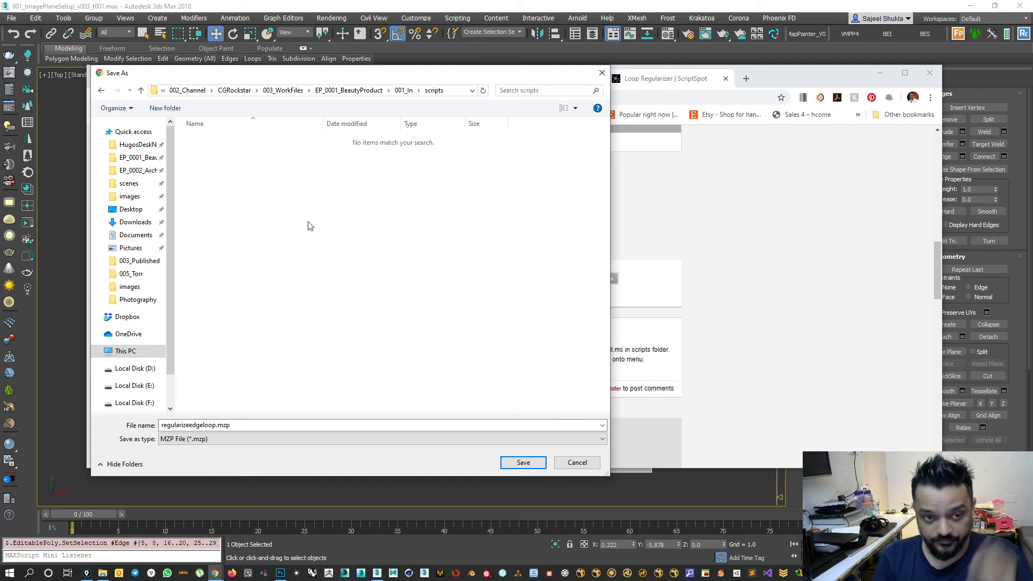
{"action": "left_click", "coordinate": [523, 463]}
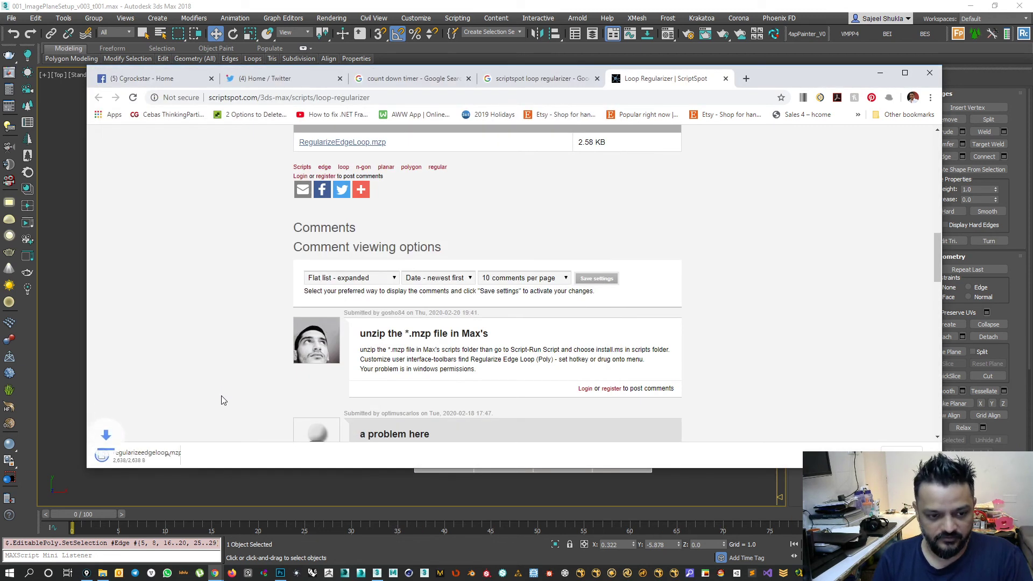
Install the downloaded regularizeedgeloop.mzp from its scripts folder into 3ds Max and return to the scene.
{"action": "left_click", "coordinate": [198, 456]}
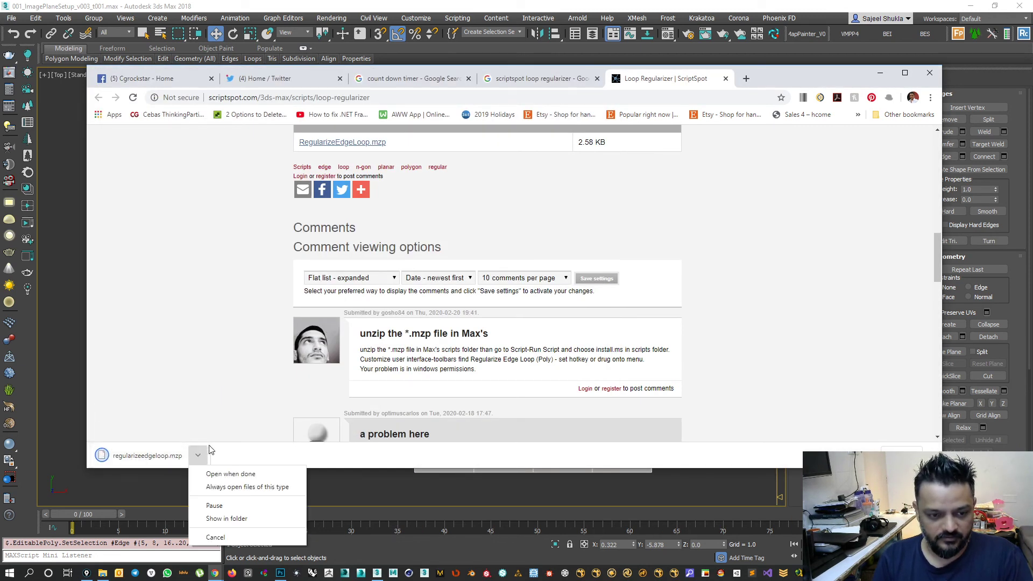
{"action": "left_click", "coordinate": [225, 519]}
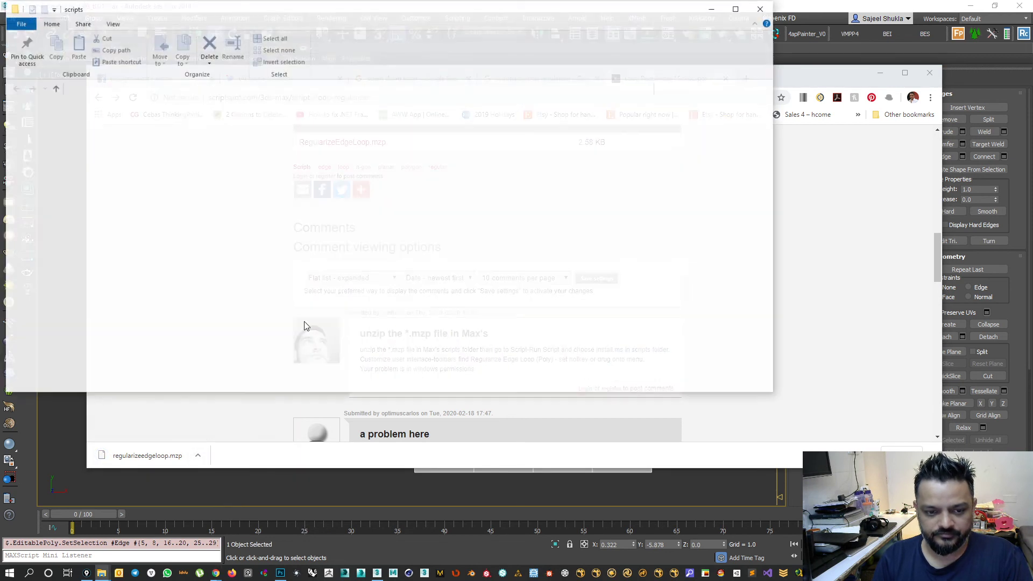
{"action": "left_click_drag", "start_coordinate": [268, 493], "coordinate": [268, 493]}
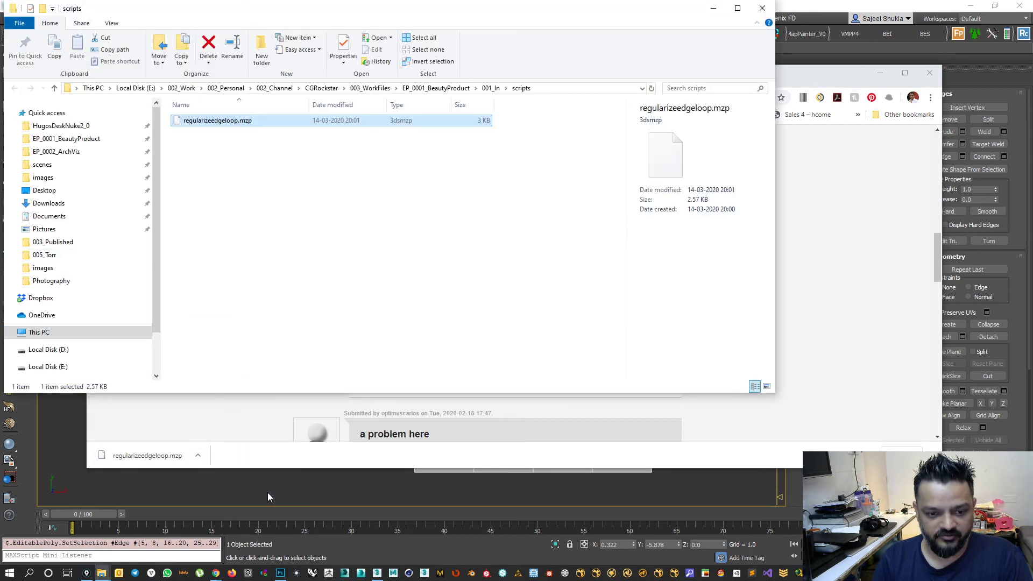
{"action": "left_click", "coordinate": [714, 8]}
{"action": "left_click", "coordinate": [881, 72]}
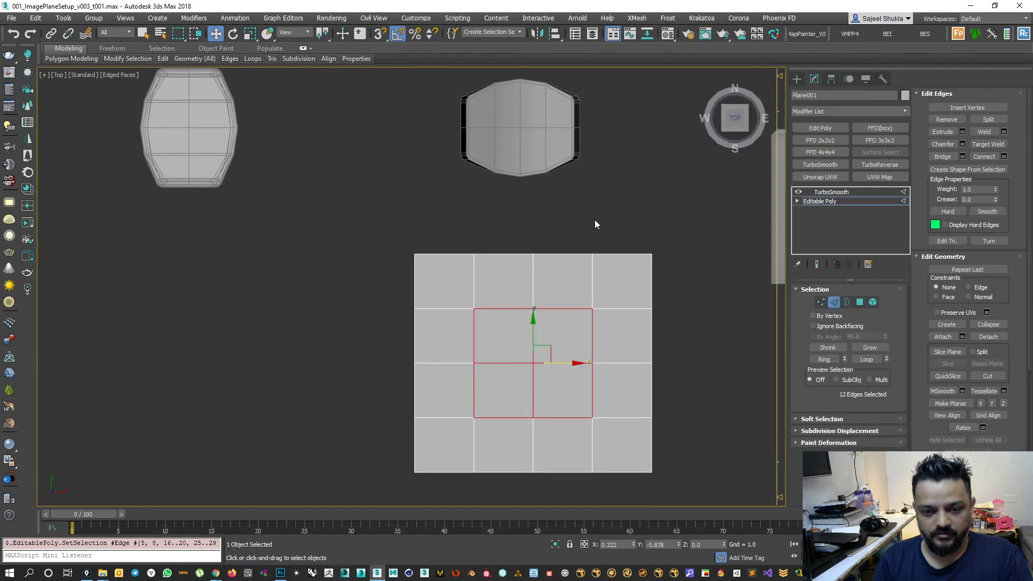
Try to apply Regularize to all twelve selected edges of the plane's central 2 × 2 block.
{"action": "right_click", "coordinate": [504, 356]}
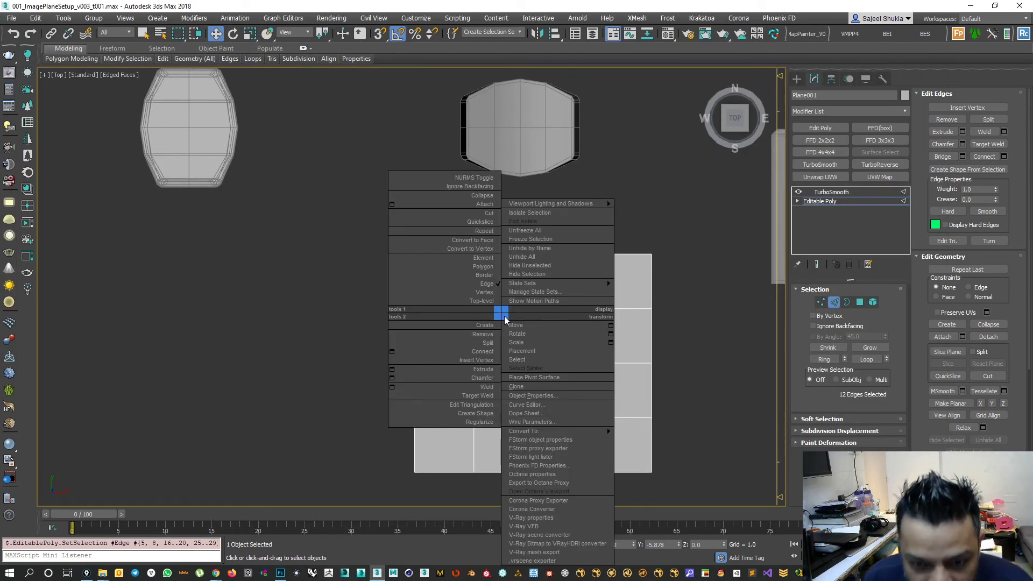
{"action": "left_click", "coordinate": [481, 422]}
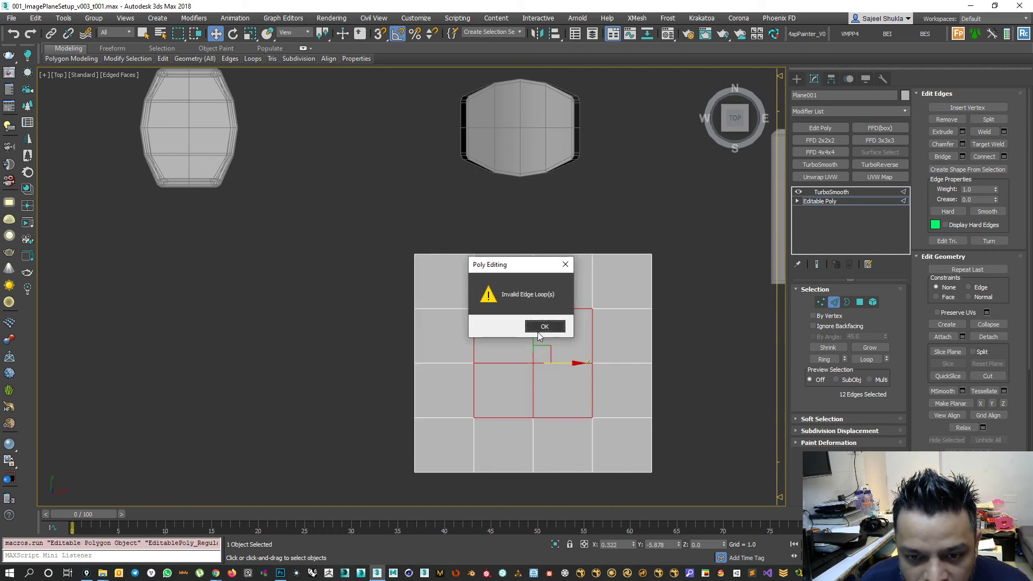
{"action": "left_click", "coordinate": [539, 334]}
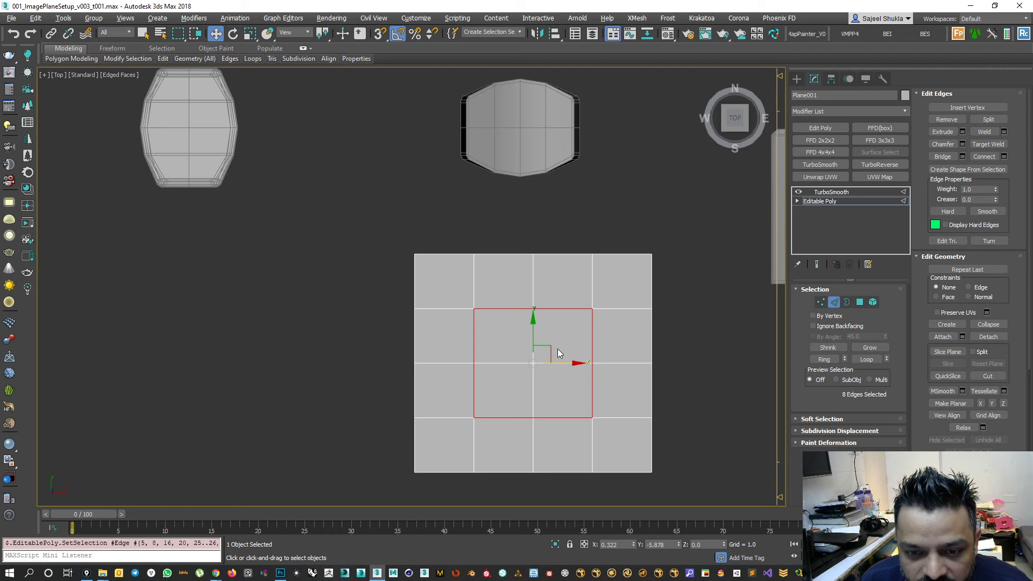
Regularize only the eight outer edges of the central block into an even octagon, leaving its inner cross edges out of the selection.
{"action": "right_click", "coordinate": [591, 314]}
{"action": "left_click", "coordinate": [560, 421]}
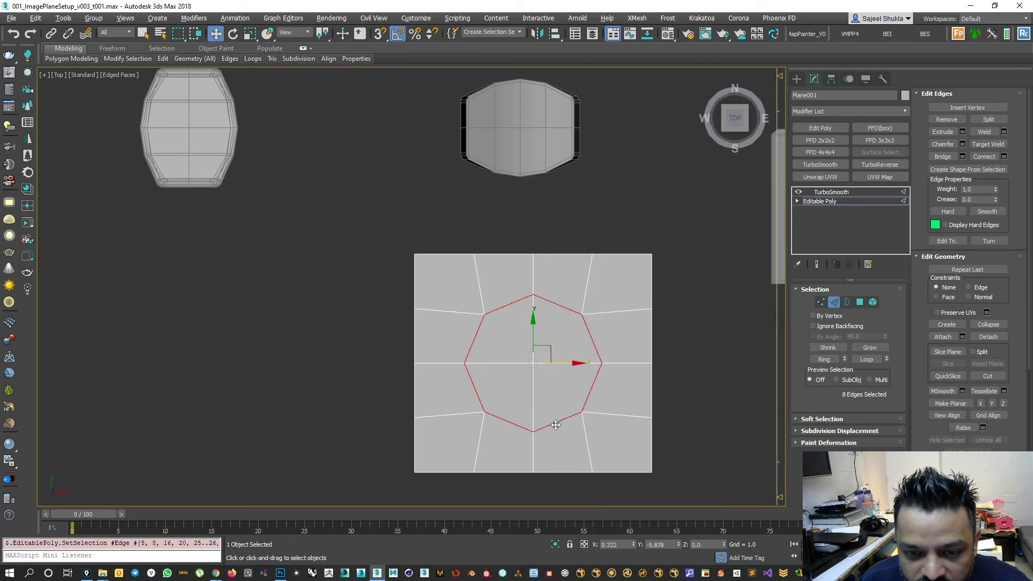
{"action": "scroll", "coordinate": [556, 408], "scroll_direction": "down", "scroll_amount": 2}
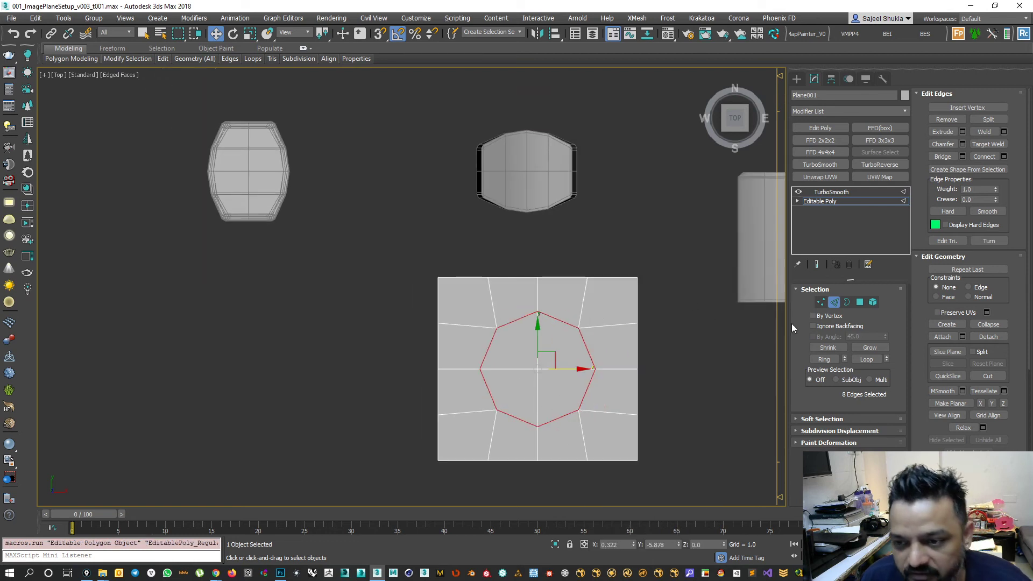
Preview the TurboSmooth end result on the regularized plane, then return to the unsmoothed base mesh at Edge level.
{"action": "left_click", "coordinate": [817, 264]}
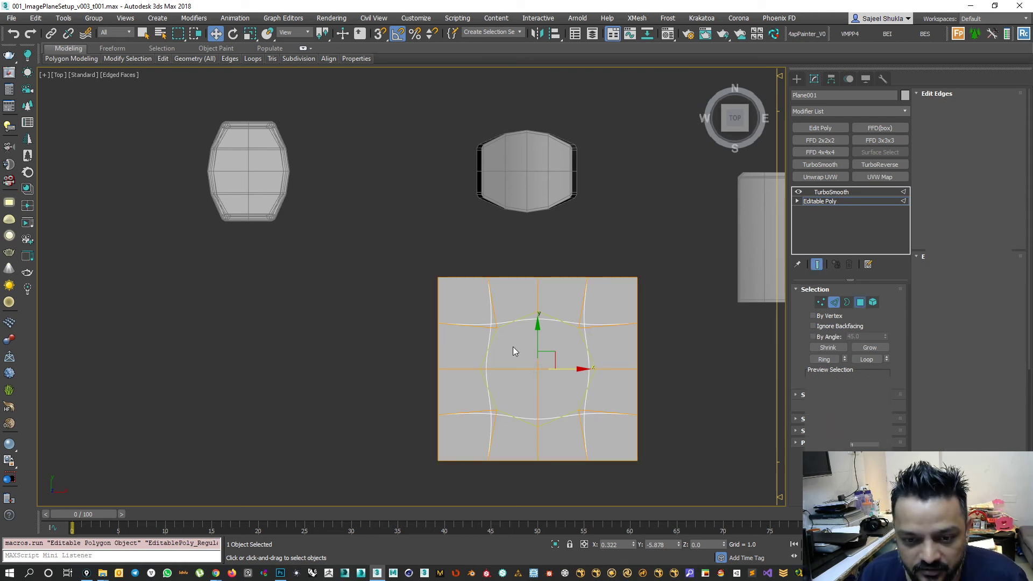
{"action": "key", "text": "4"}
{"action": "left_click", "coordinate": [821, 201]}
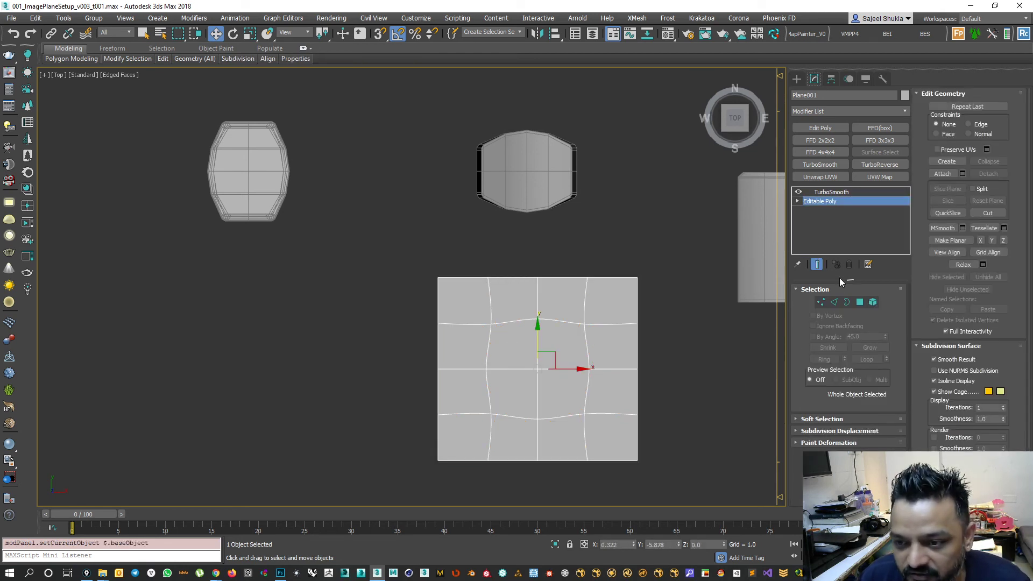
{"action": "left_click", "coordinate": [834, 303]}
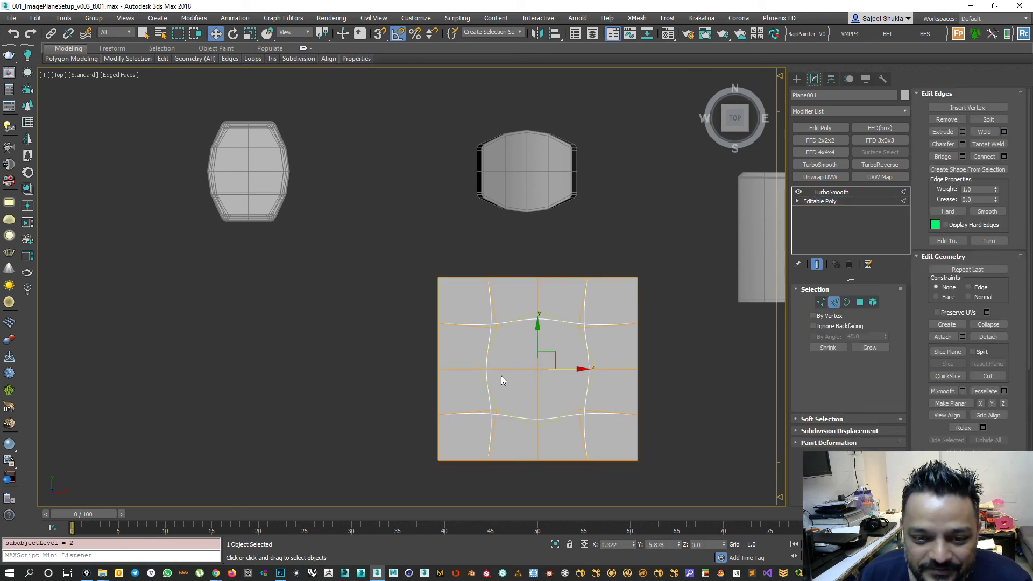
{"action": "left_click", "coordinate": [817, 264]}
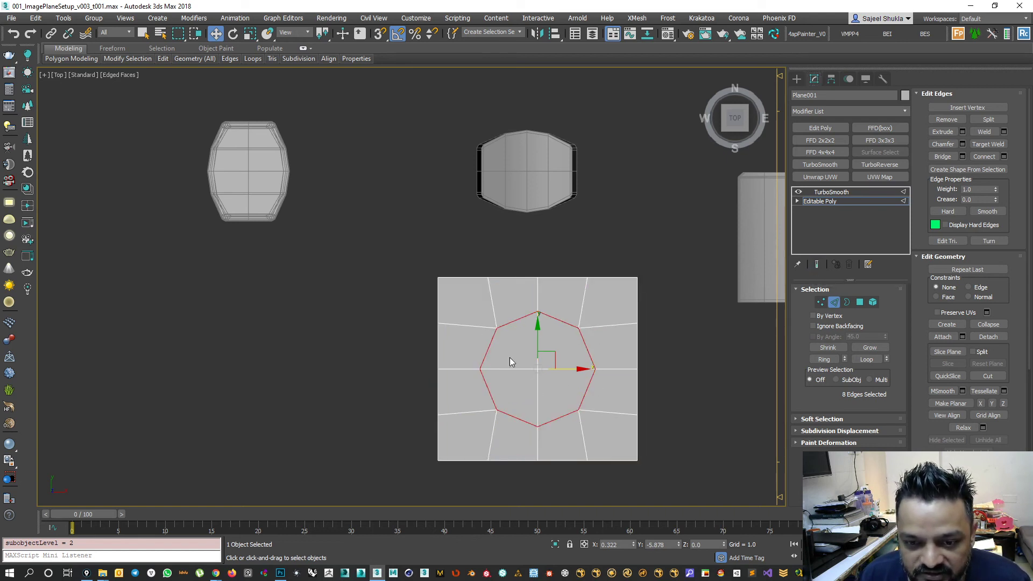
Select the octagon's center vertex and convert the selection to the four polygons inside the octagon.
{"action": "left_click", "coordinate": [821, 302], "text": "ctrl"}
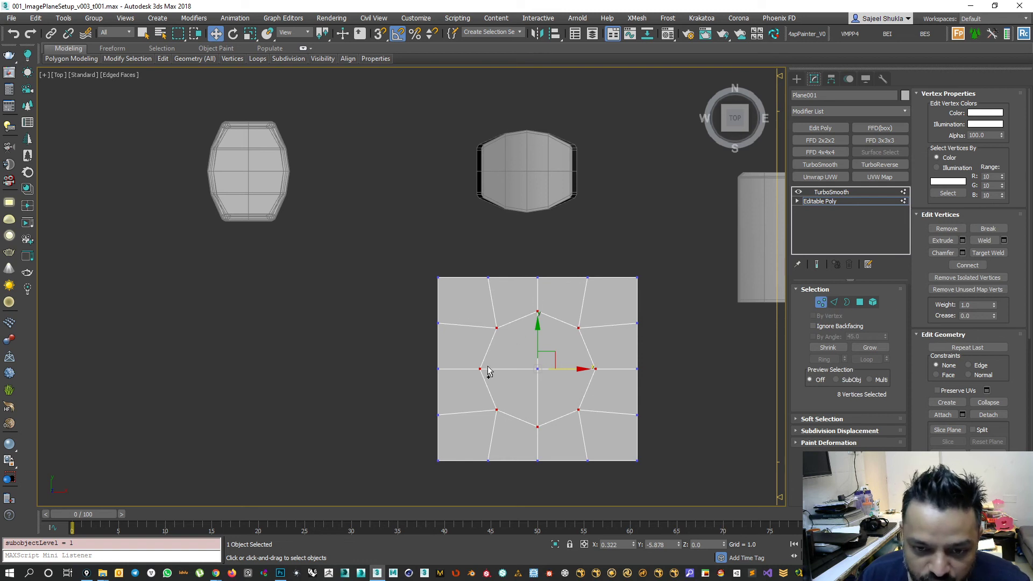
{"action": "left_click", "coordinate": [860, 303]}
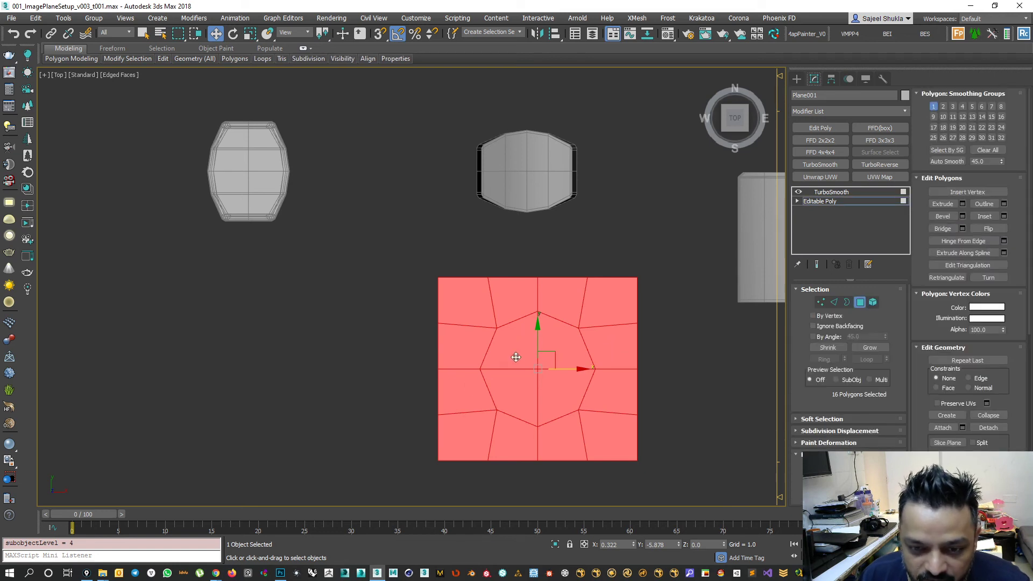
{"action": "left_click", "coordinate": [820, 303]}
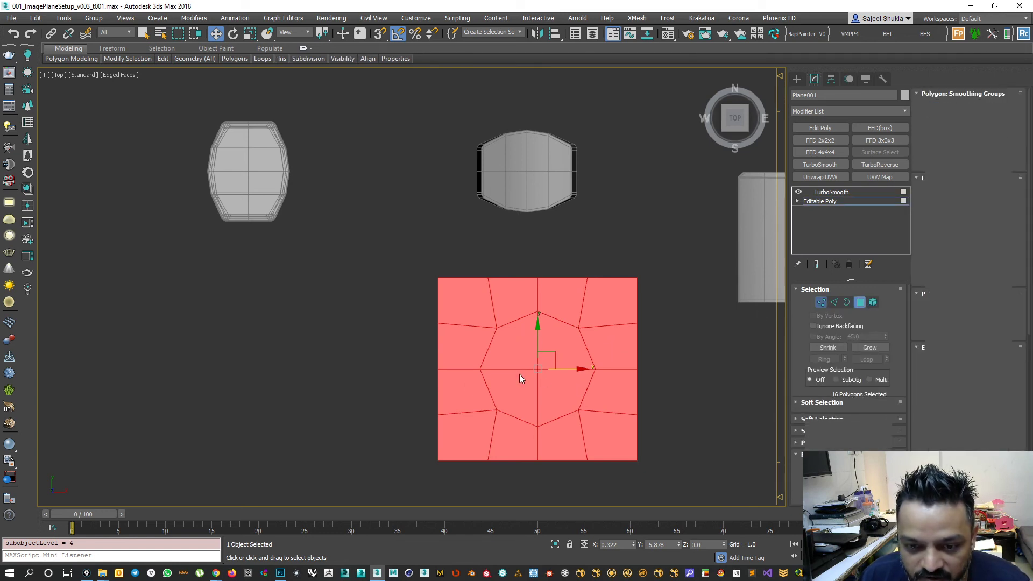
{"action": "left_click", "coordinate": [537, 370]}
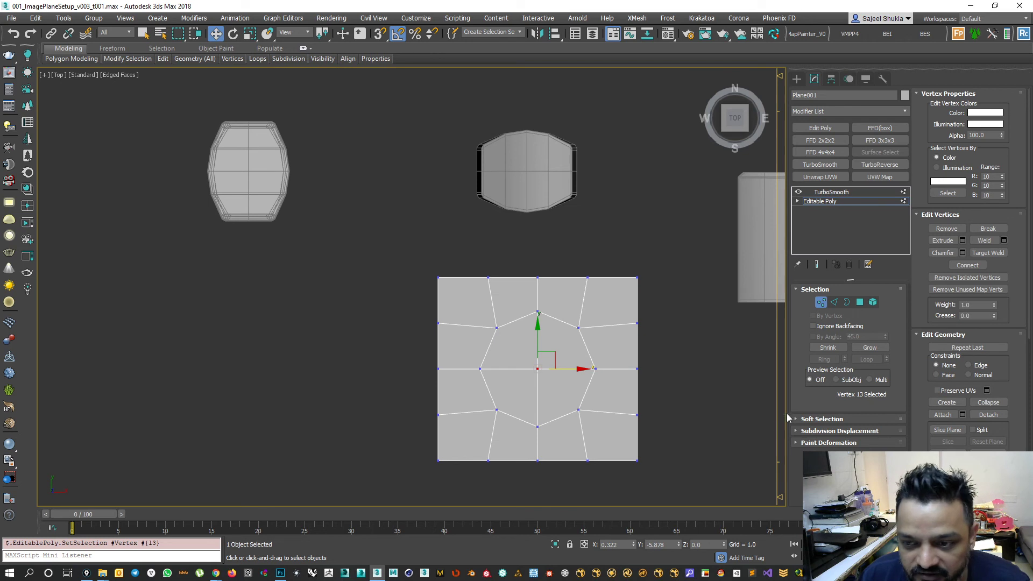
{"action": "left_click", "coordinate": [860, 303]}
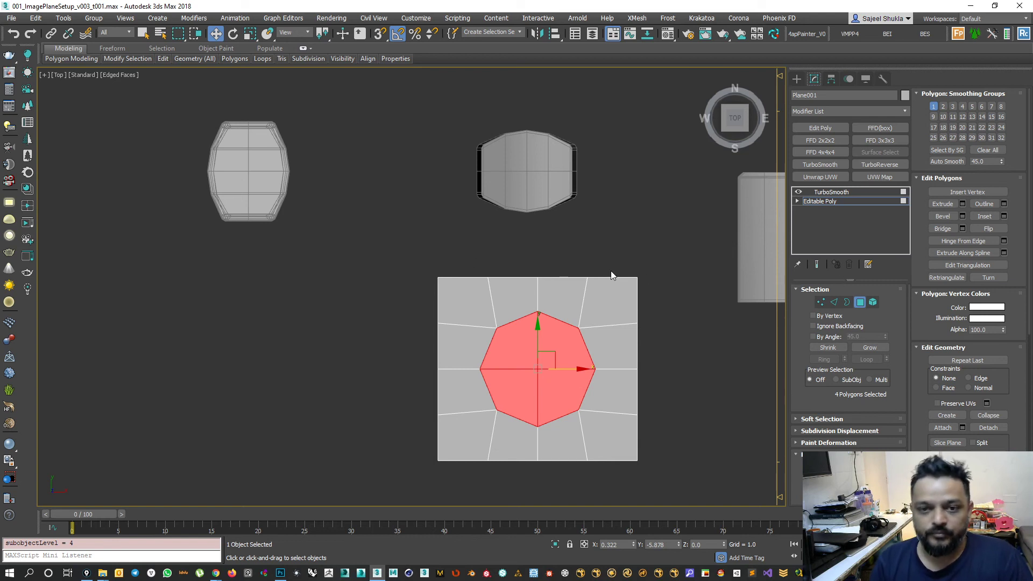
Show the TurboSmooth end result and start an Inset on the octagon's four polygons, viewed in perspective without edged faces.
{"action": "left_click", "coordinate": [816, 264]}
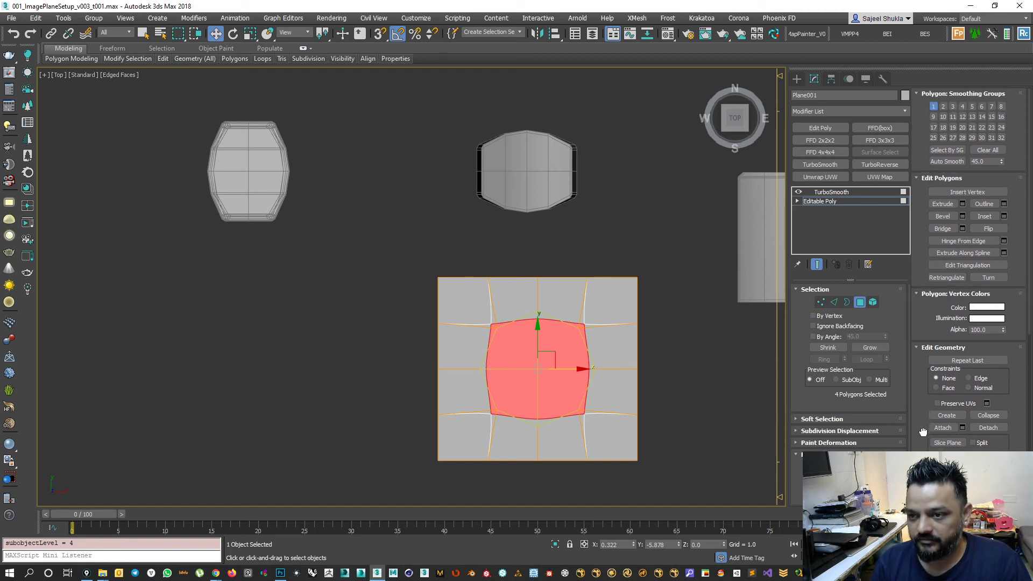
{"action": "left_click", "coordinate": [918, 94]}
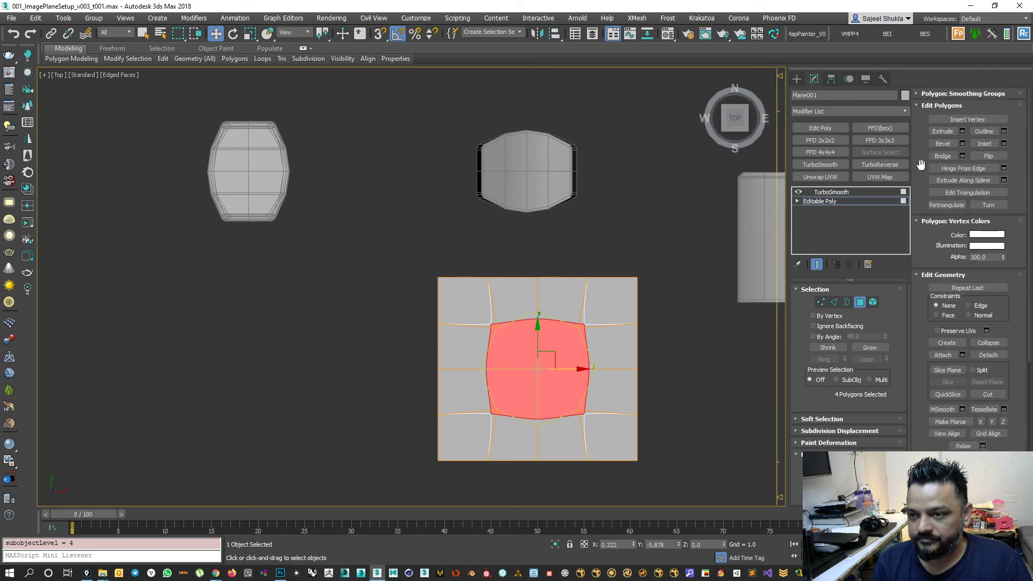
{"action": "left_click", "coordinate": [1004, 143]}
{"action": "scroll", "coordinate": [519, 386], "scroll_direction": "up", "scroll_amount": 1}
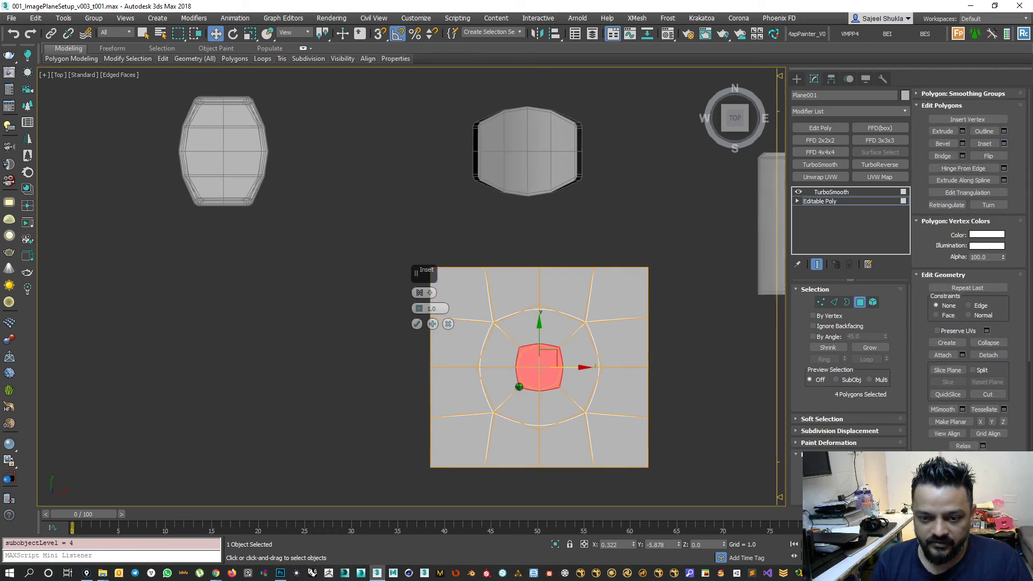
{"action": "scroll", "coordinate": [518, 387], "scroll_direction": "up", "scroll_amount": 2}
{"action": "key", "text": "F4"}
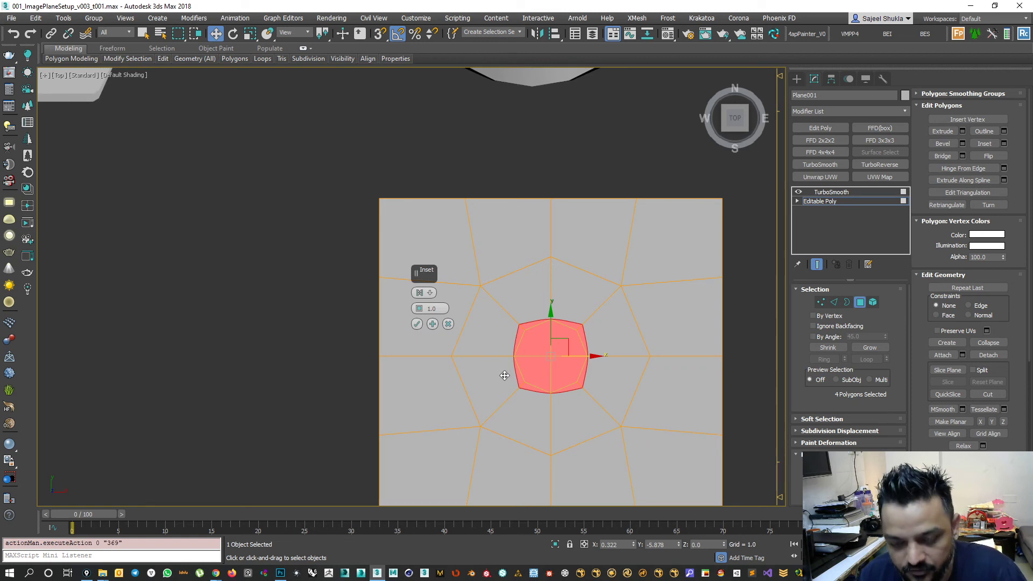
{"action": "key", "text": "p"}
{"action": "middle_click_drag", "start_coordinate": [551, 421], "coordinate": [457, 314], "text": "alt"}
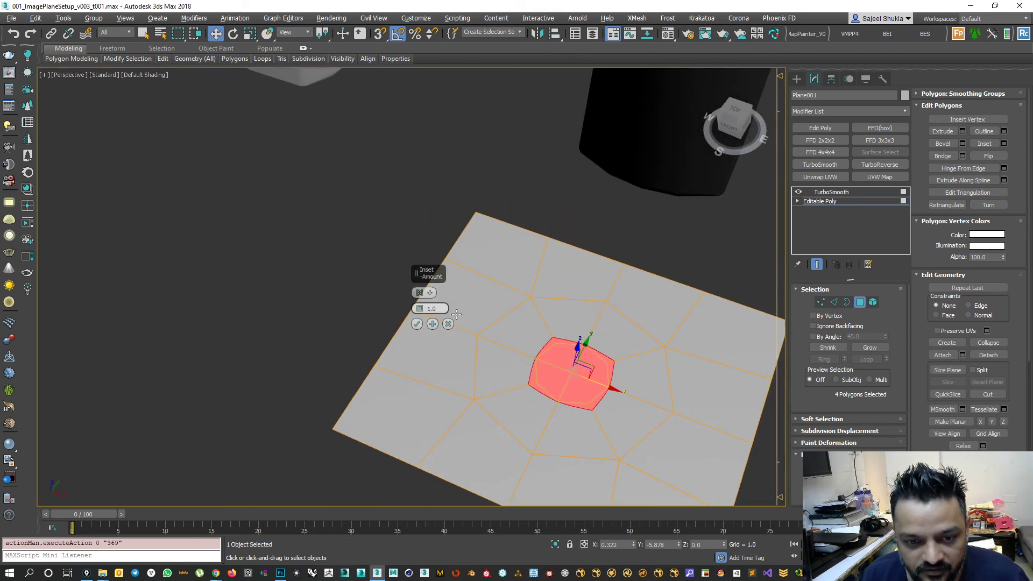
Inset the octagon's four polygons by 0.072 to add a tight supporting loop inside its border.
{"action": "right_click", "coordinate": [420, 310]}
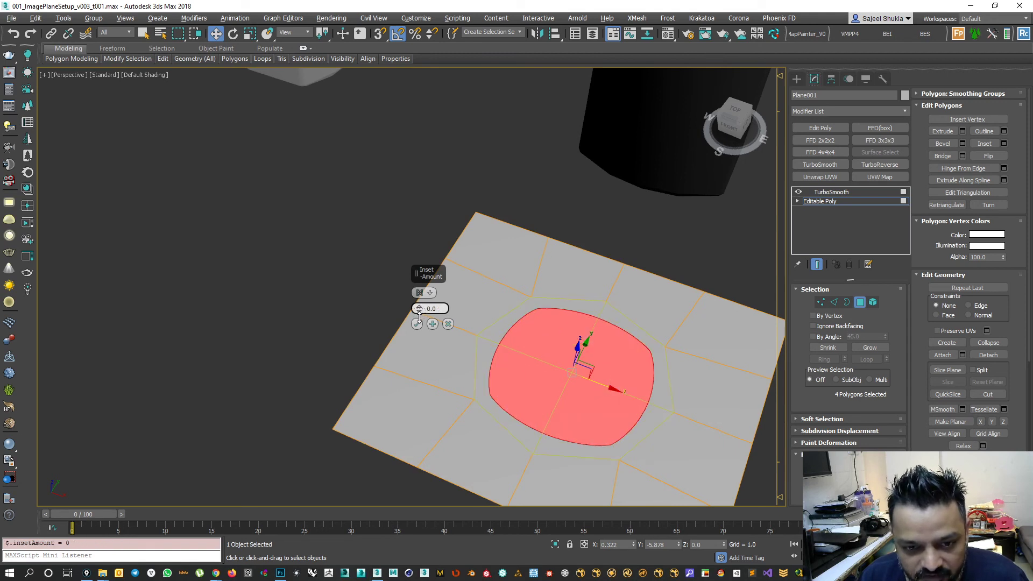
{"action": "left_click_drag", "start_coordinate": [419, 311], "coordinate": [420, 305]}
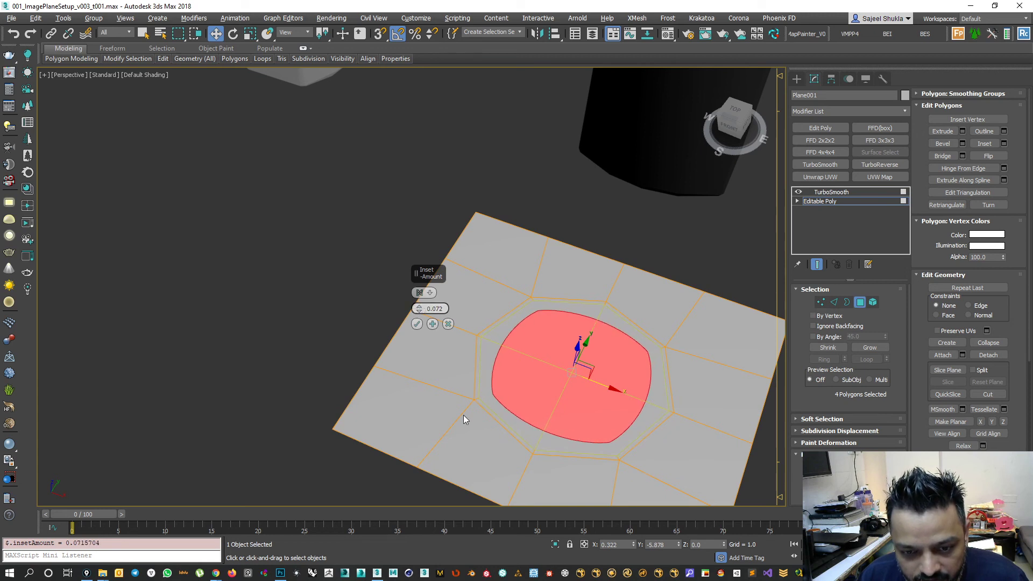
{"action": "scroll", "coordinate": [464, 382], "scroll_direction": "up", "scroll_amount": 6}
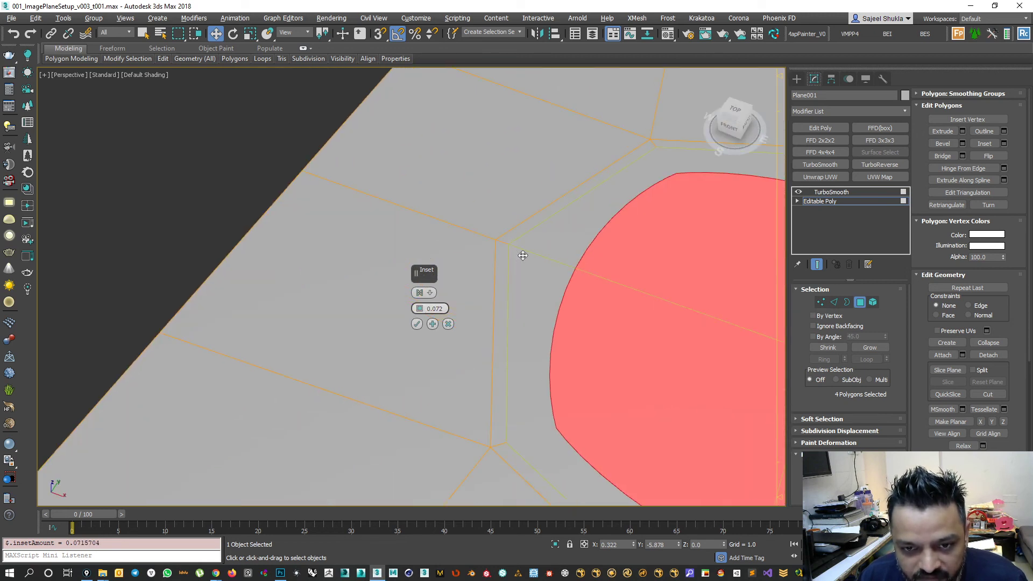
{"action": "left_click_drag", "start_coordinate": [420, 311], "coordinate": [420, 308]}
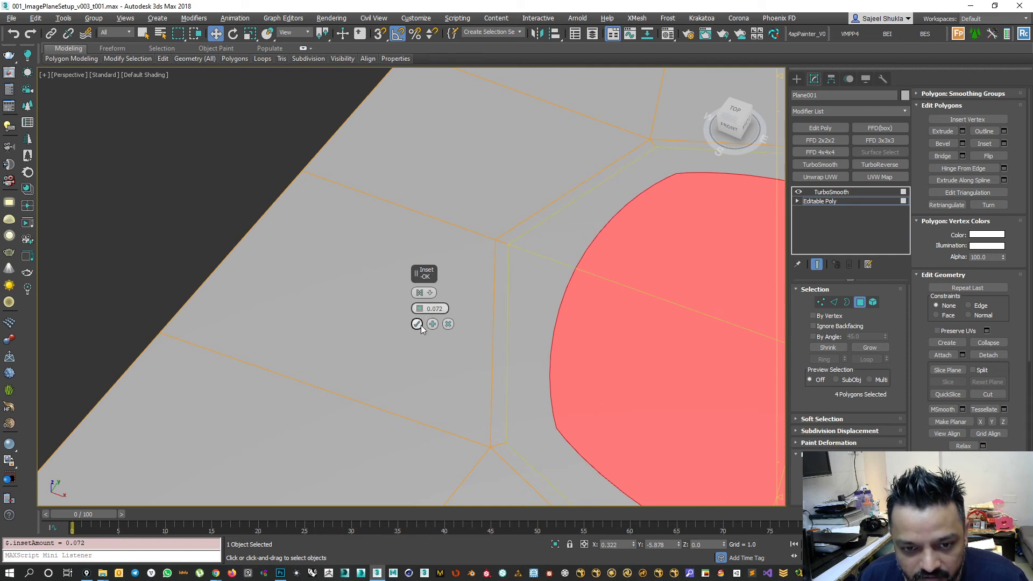
{"action": "left_click", "coordinate": [417, 324]}
{"action": "middle_click_drag", "start_coordinate": [649, 341], "coordinate": [549, 349]}
{"action": "scroll", "coordinate": [549, 348], "scroll_direction": "down", "scroll_amount": 3}
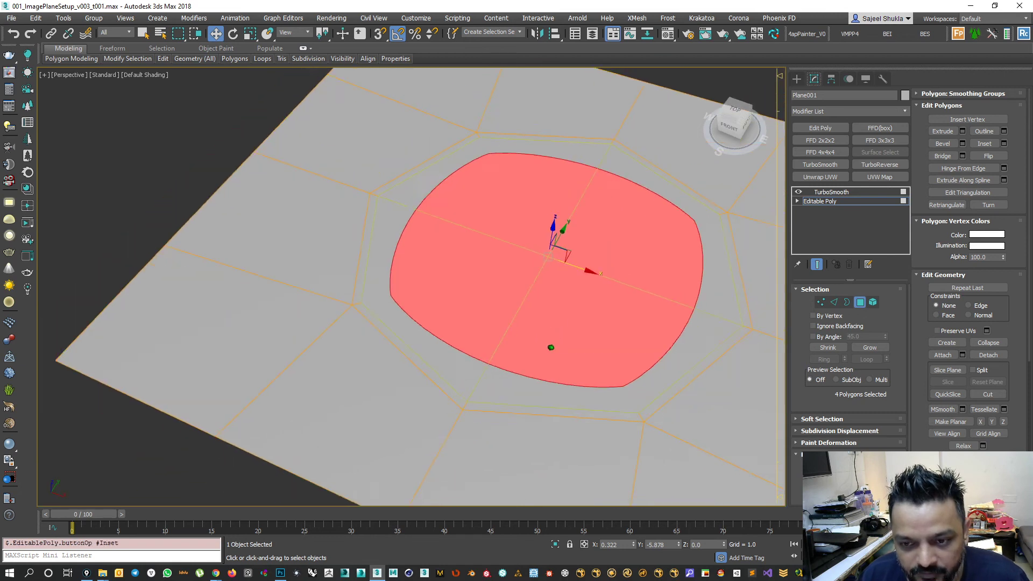
{"action": "left_click_drag", "start_coordinate": [547, 262], "coordinate": [543, 132], "text": "shift"}
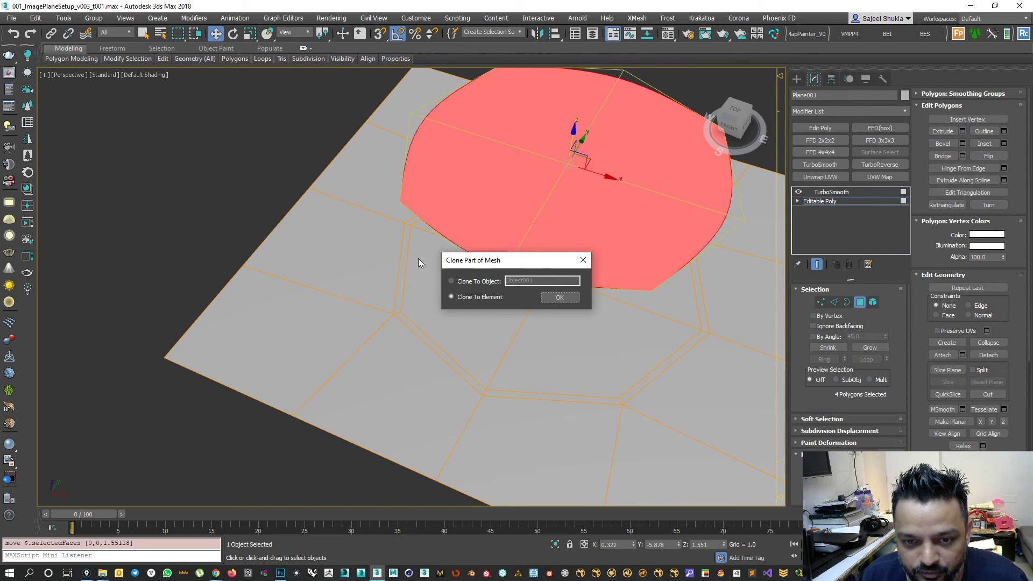
{"action": "left_click", "coordinate": [583, 261]}
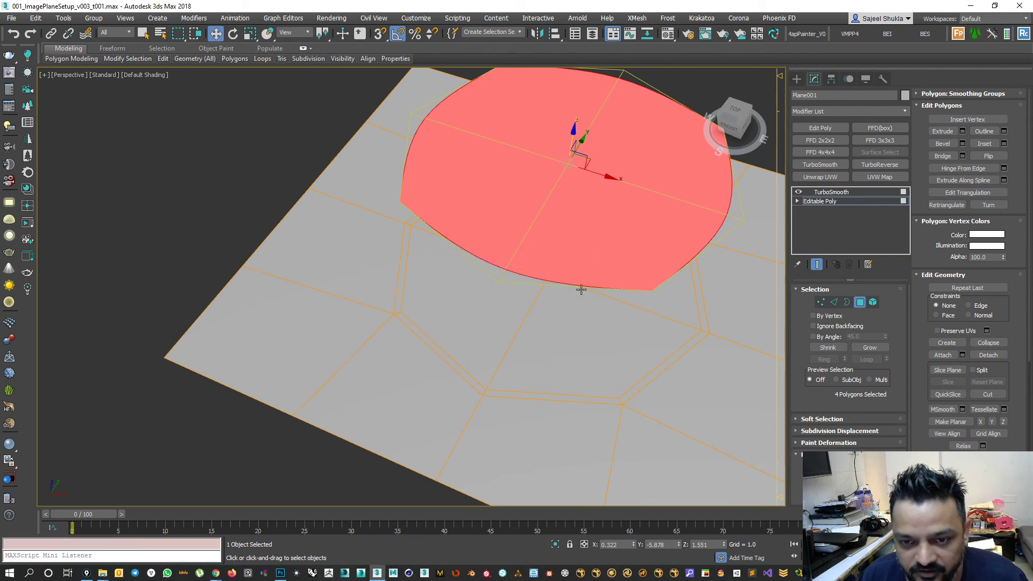
{"action": "key", "text": "Delete"}
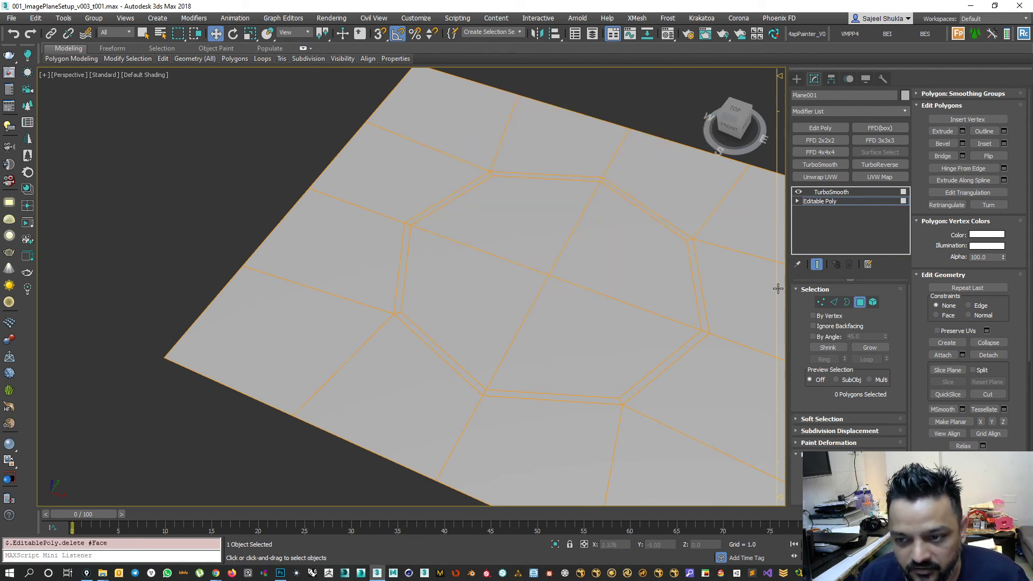
Reselect the four inner polygons of the inset octagon for extrusion.
{"action": "left_click", "coordinate": [579, 269]}
{"action": "left_click", "coordinate": [560, 330], "text": "ctrl"}
{"action": "left_click", "coordinate": [443, 270], "text": "ctrl"}
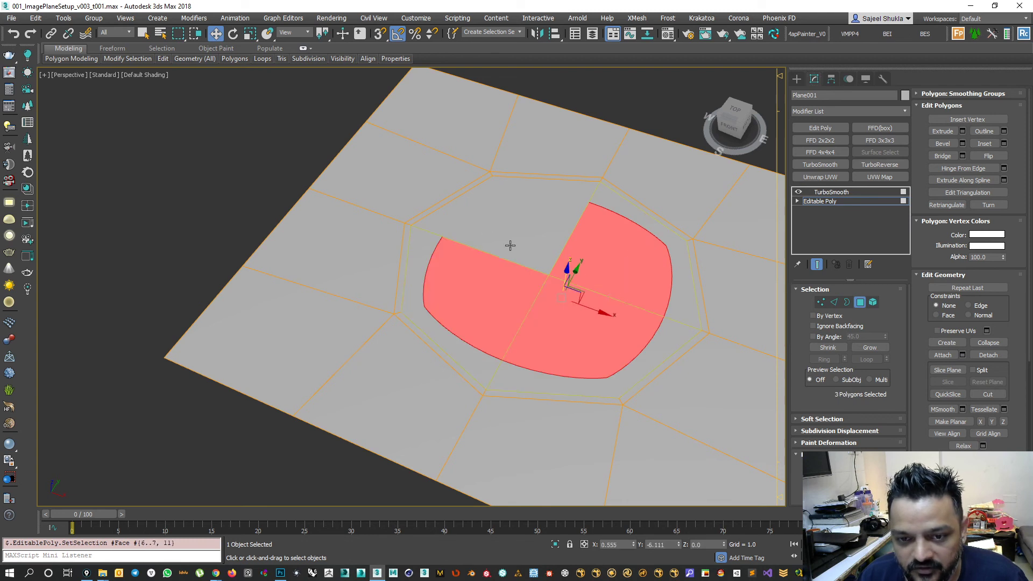
{"action": "left_click", "coordinate": [509, 243], "text": "ctrl"}
{"action": "scroll", "coordinate": [511, 303], "scroll_direction": "down", "scroll_amount": 2}
{"action": "scroll", "coordinate": [505, 337], "scroll_direction": "up", "scroll_amount": 2}
{"action": "scroll", "coordinate": [506, 337], "scroll_direction": "down", "scroll_amount": 2}
{"action": "middle_click_drag", "start_coordinate": [507, 353], "coordinate": [499, 350]}
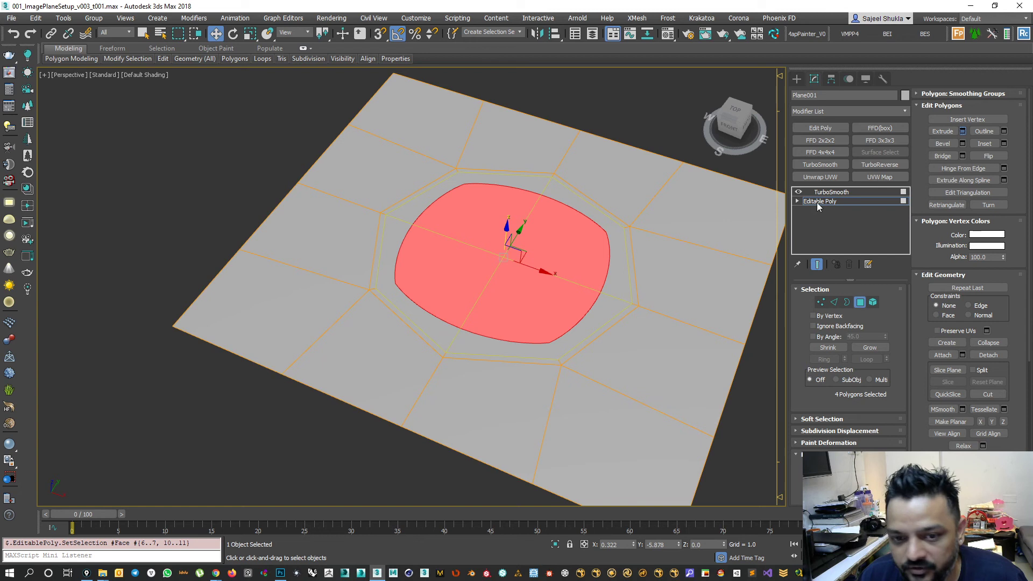
Extrude the four octagon polygons by 0.076 as a support loop, and continue with another extrusion.
{"action": "middle_click_drag", "start_coordinate": [398, 326], "coordinate": [428, 317], "text": "alt"}
{"action": "left_click_drag", "start_coordinate": [419, 310], "coordinate": [424, 174]}
{"action": "scroll", "coordinate": [602, 328], "scroll_direction": "up", "scroll_amount": 6}
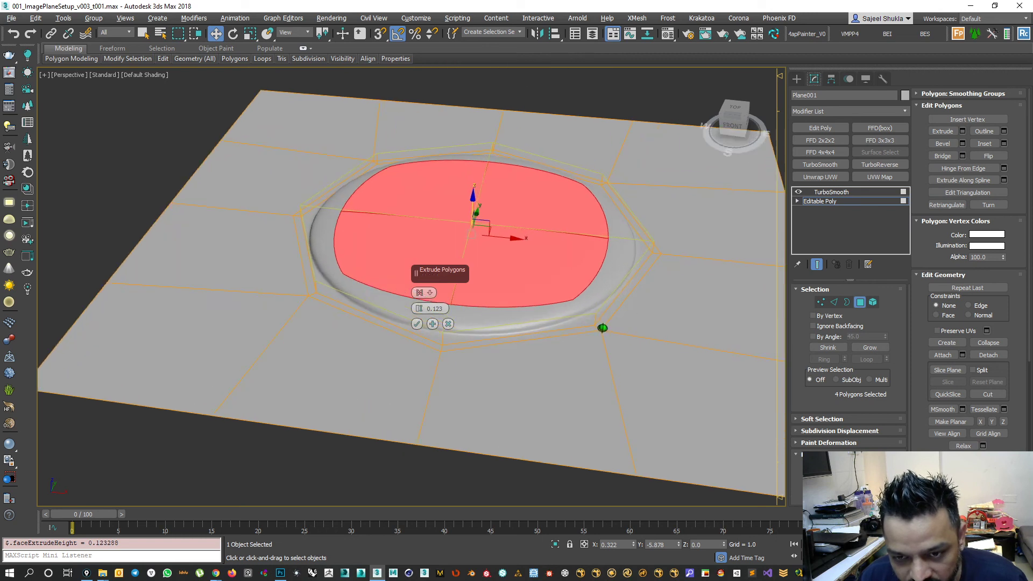
{"action": "scroll", "coordinate": [595, 310], "scroll_direction": "down", "scroll_amount": 5}
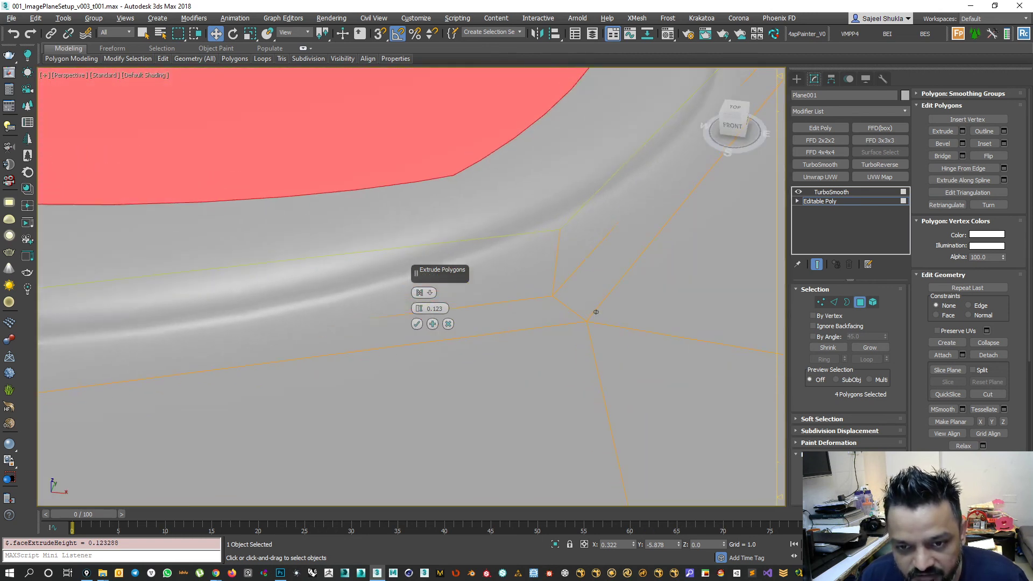
{"action": "scroll", "coordinate": [612, 255], "scroll_direction": "down", "scroll_amount": 2}
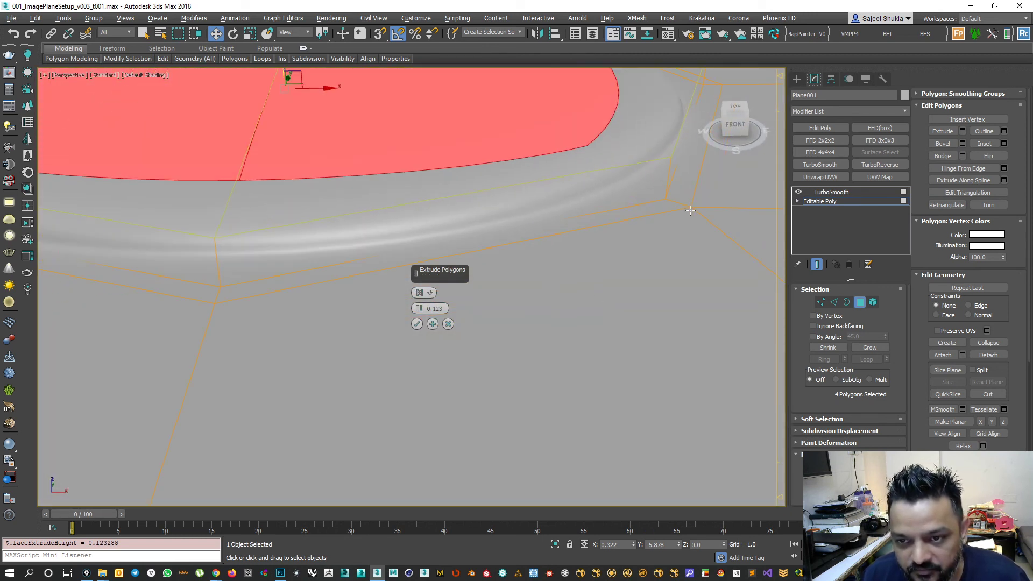
{"action": "left_click_drag", "start_coordinate": [418, 310], "coordinate": [418, 308]}
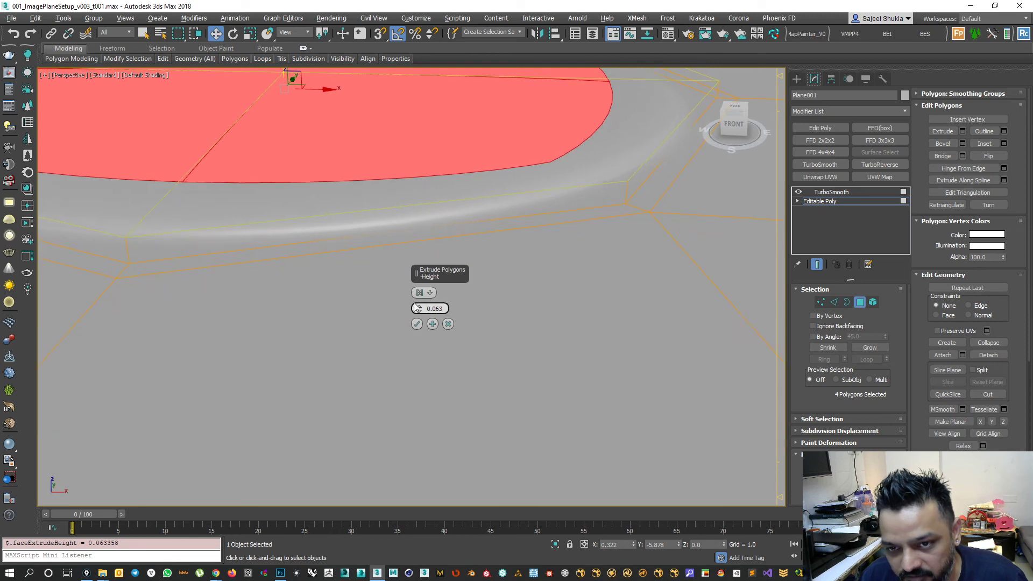
{"action": "left_click_drag", "start_coordinate": [420, 310], "coordinate": [419, 306]}
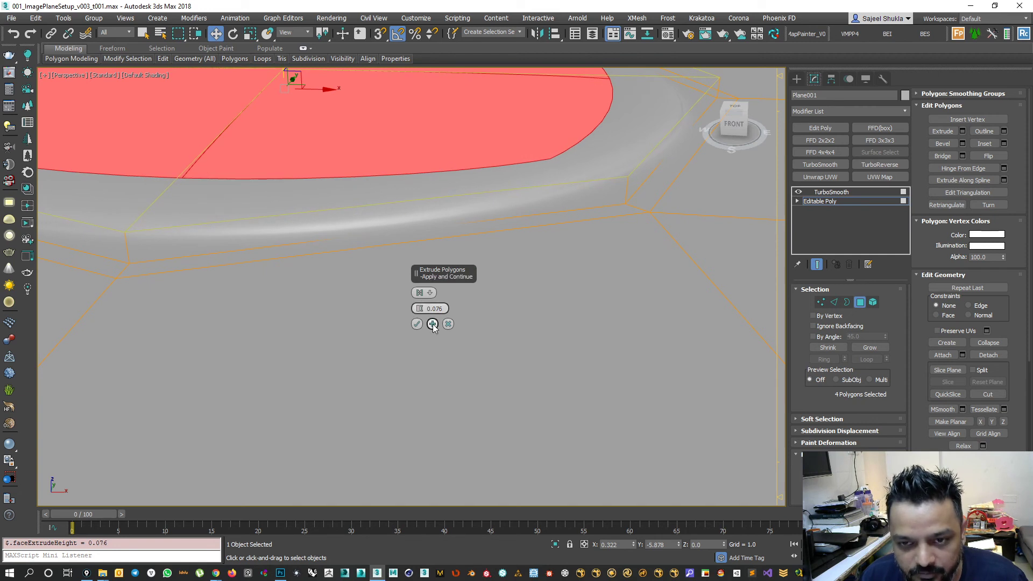
{"action": "left_click", "coordinate": [433, 323]}
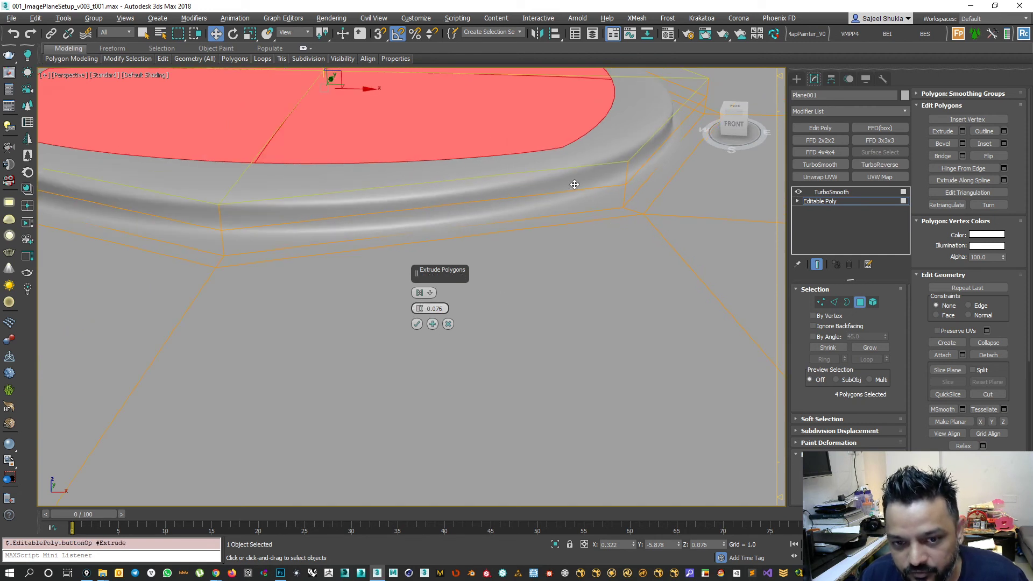
Extrude the same polygons by 4.251 into a tall column, and continue with another extrusion.
{"action": "left_click_drag", "start_coordinate": [419, 308], "coordinate": [420, 269]}
{"action": "scroll", "coordinate": [560, 221], "scroll_direction": "down", "scroll_amount": 8}
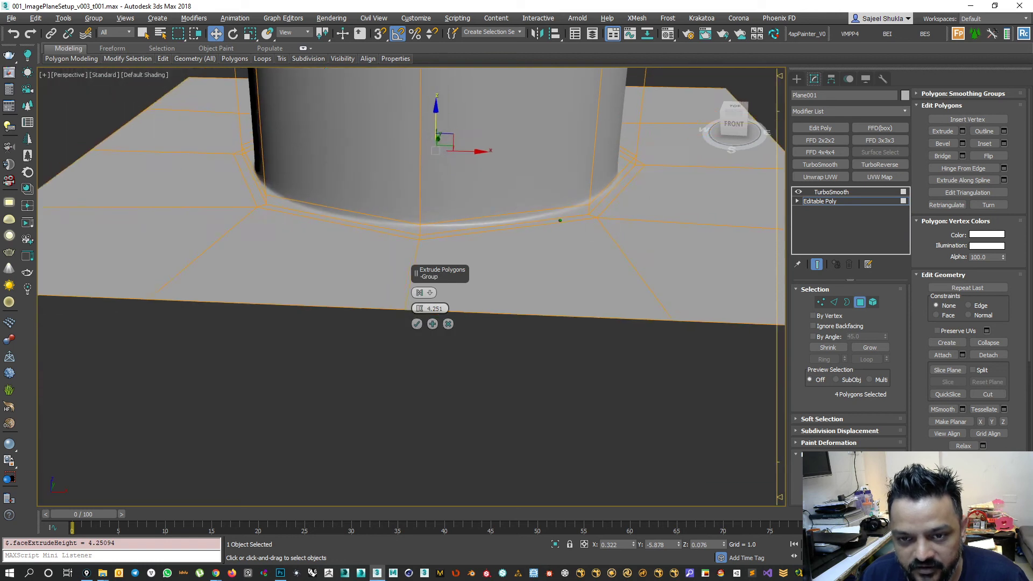
{"action": "middle_click_drag", "start_coordinate": [538, 263], "coordinate": [507, 268], "text": "alt"}
{"action": "scroll", "coordinate": [469, 142], "scroll_direction": "down", "scroll_amount": 4}
{"action": "middle_click_drag", "start_coordinate": [468, 142], "coordinate": [510, 273]}
{"action": "scroll", "coordinate": [510, 273], "scroll_direction": "up", "scroll_amount": 5}
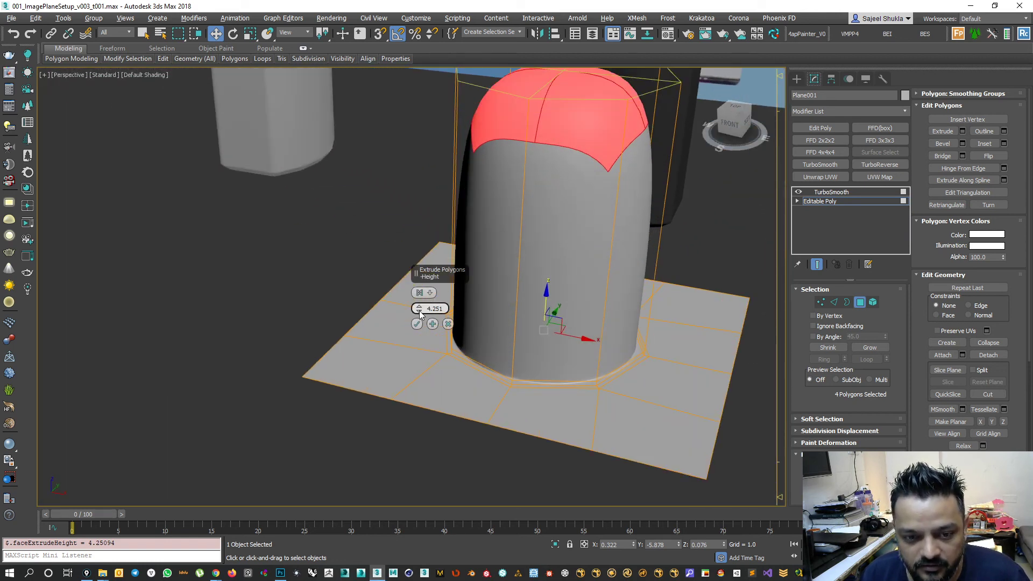
{"action": "left_click", "coordinate": [433, 324]}
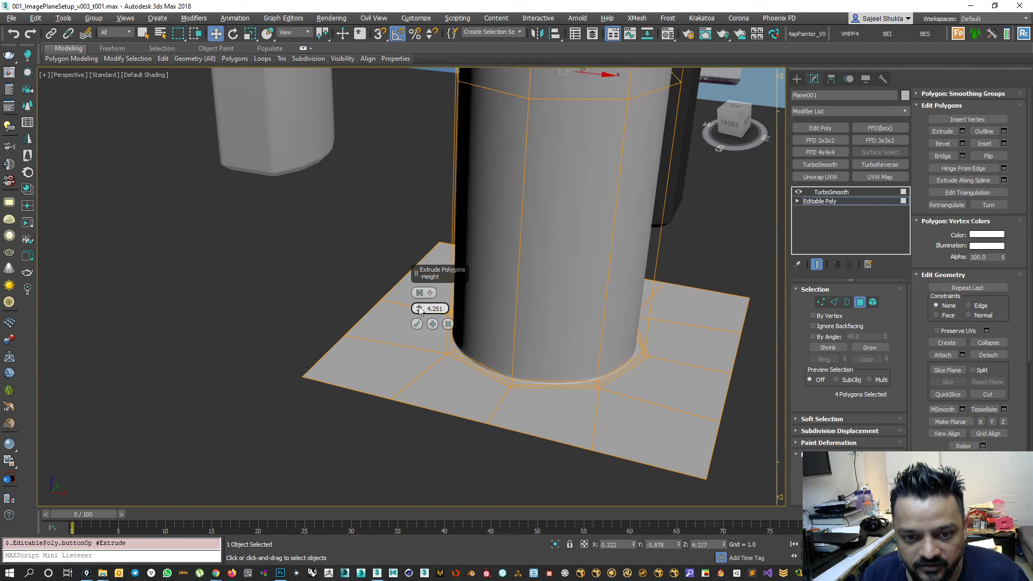
Extrude the column's top polygons a further 0.072 and inset them to sharpen the smoothed rim.
{"action": "left_click_drag", "start_coordinate": [418, 310], "coordinate": [420, 303]}
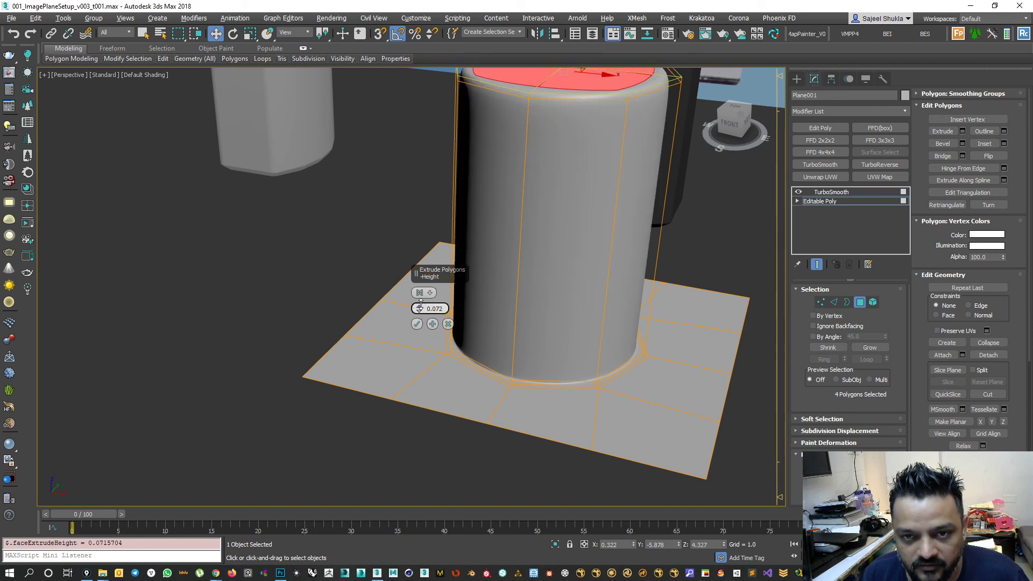
{"action": "left_click", "coordinate": [418, 325]}
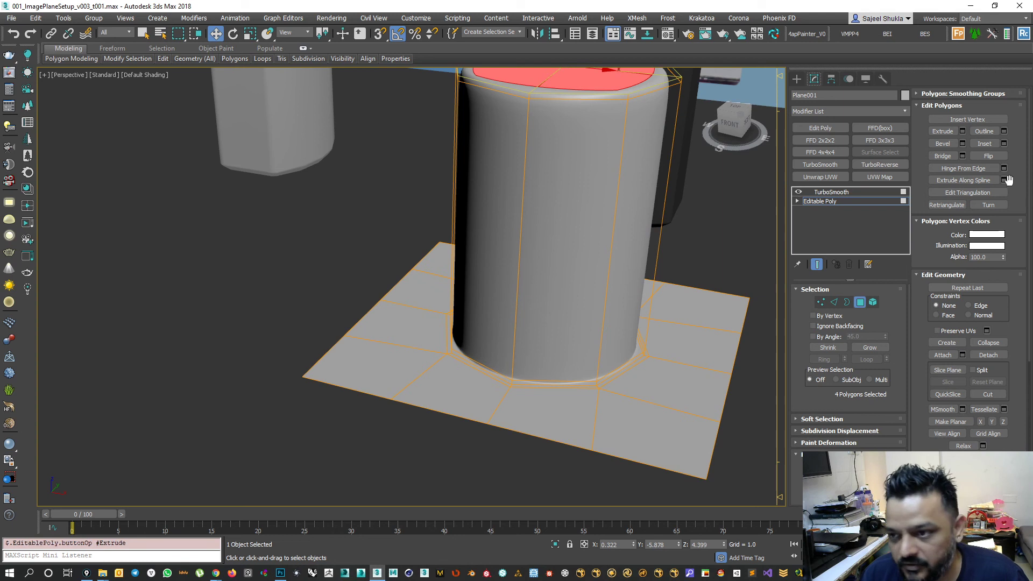
{"action": "left_click", "coordinate": [1003, 144]}
{"action": "scroll", "coordinate": [530, 226], "scroll_direction": "down", "scroll_amount": 5}
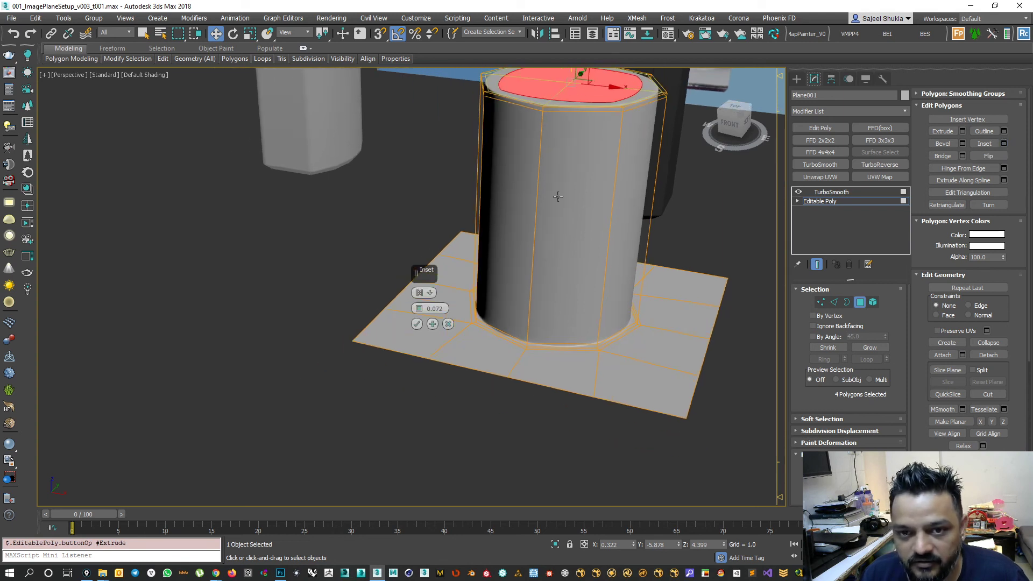
{"action": "scroll", "coordinate": [530, 228], "scroll_direction": "up", "scroll_amount": 4}
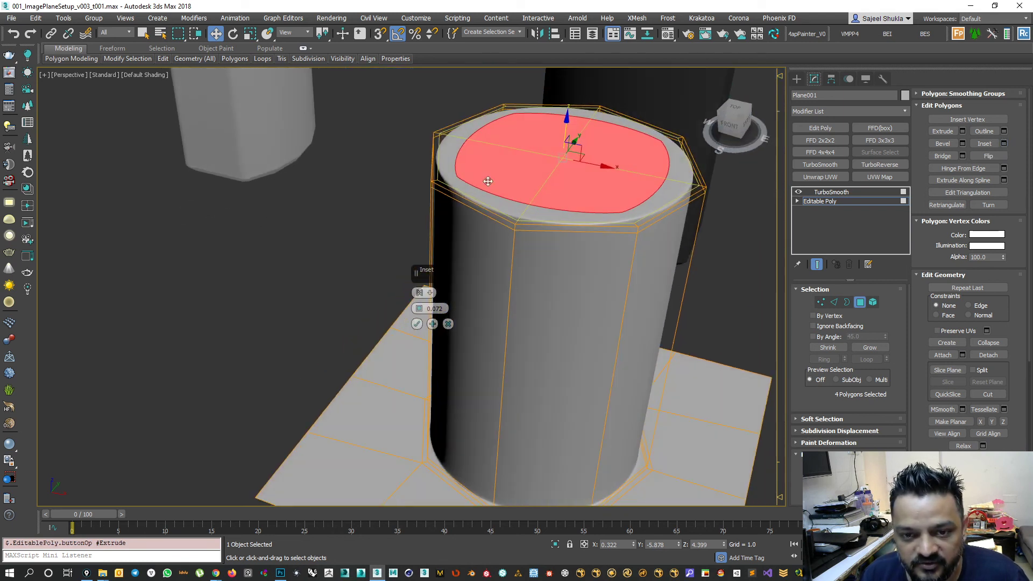
{"action": "left_click_drag", "start_coordinate": [420, 311], "coordinate": [418, 302]}
{"action": "left_click", "coordinate": [418, 324]}
{"action": "scroll", "coordinate": [592, 283], "scroll_direction": "down", "scroll_amount": 4}
Clear the polygon selection and leave Polygon level to inspect the smoothed column.
{"action": "left_click", "coordinate": [672, 326]}
{"action": "left_click", "coordinate": [859, 303]}
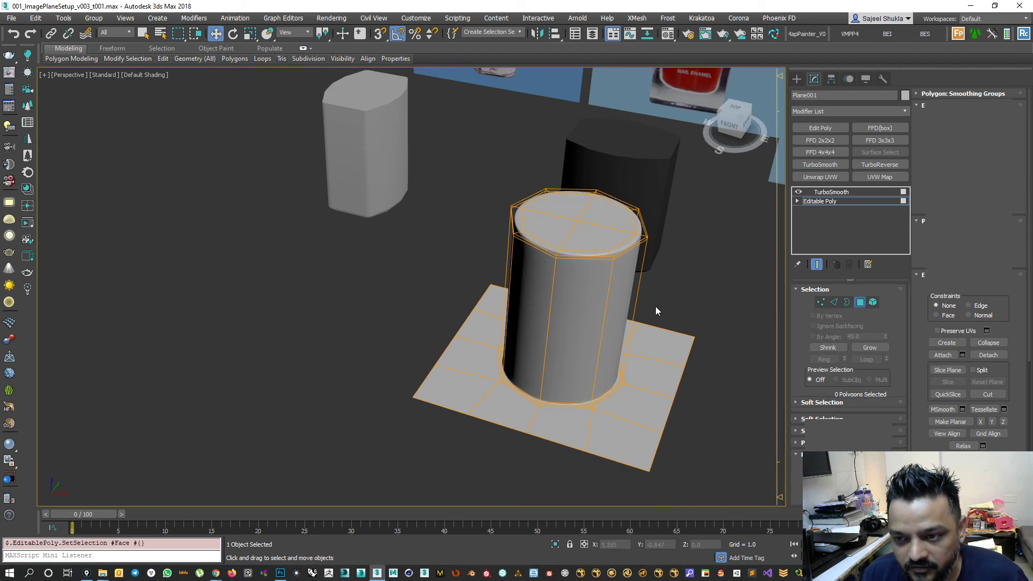
{"action": "middle_click_drag", "start_coordinate": [607, 307], "coordinate": [522, 298]}
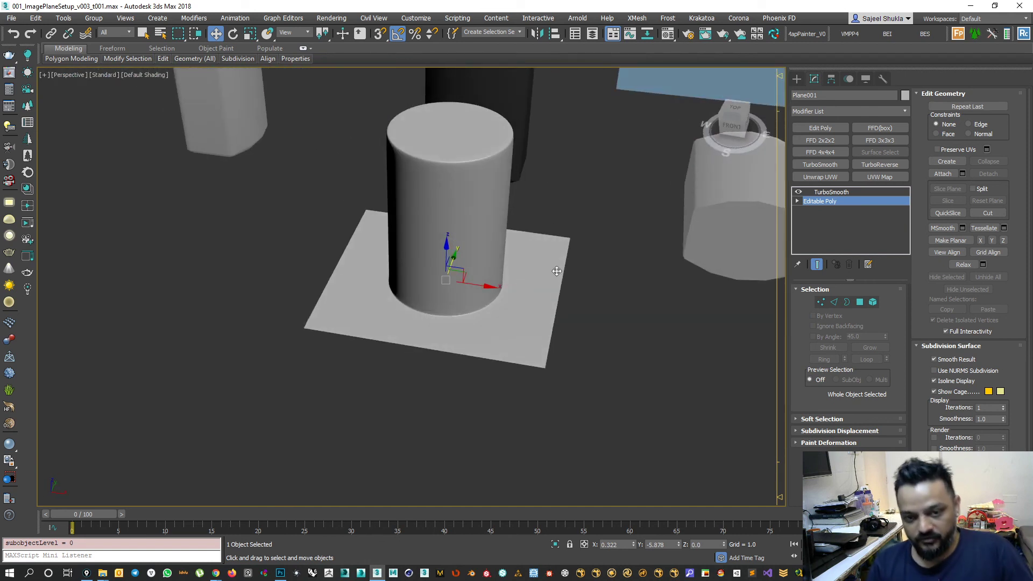
Undo the column's top inset and all its extrusions, back to the flat plane with the inset octagon.
{"action": "key", "text": "ctrl+z"}
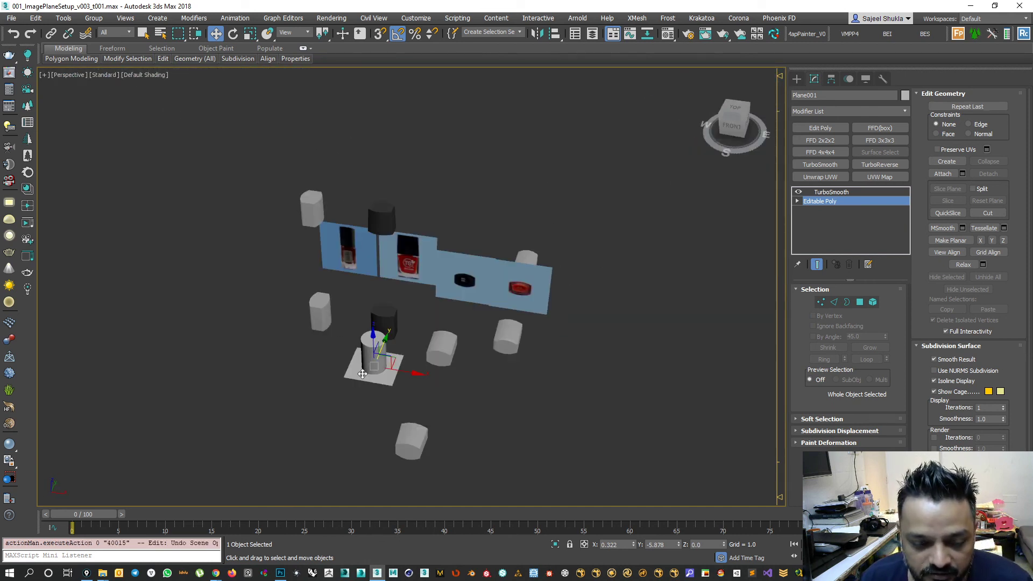
{"action": "scroll", "coordinate": [362, 374], "scroll_direction": "up", "scroll_amount": 10}
{"action": "scroll", "coordinate": [413, 339], "scroll_direction": "down", "scroll_amount": 5}
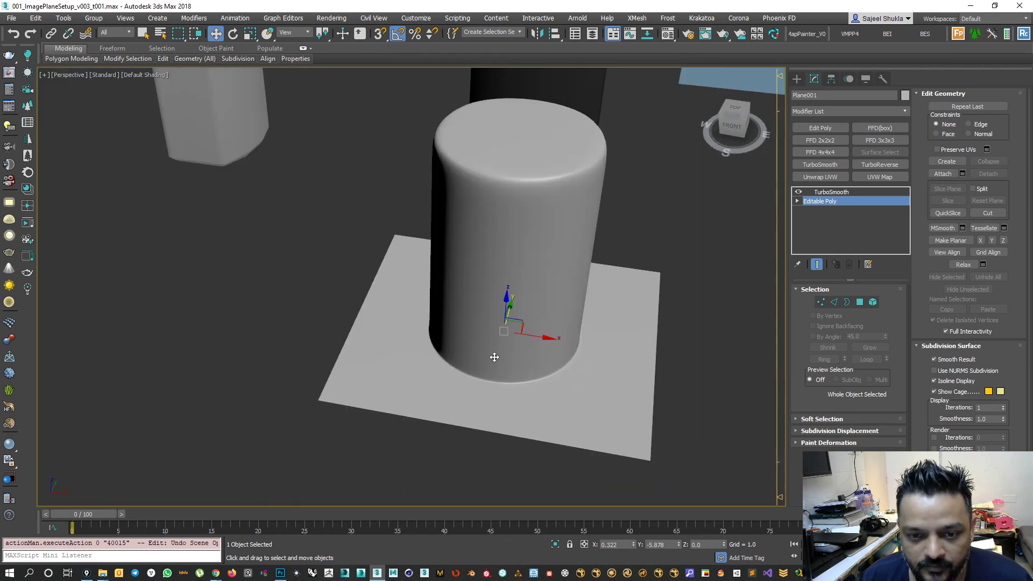
{"action": "key", "text": "ctrl+z"}
{"action": "key", "text": "ctrl+z"}
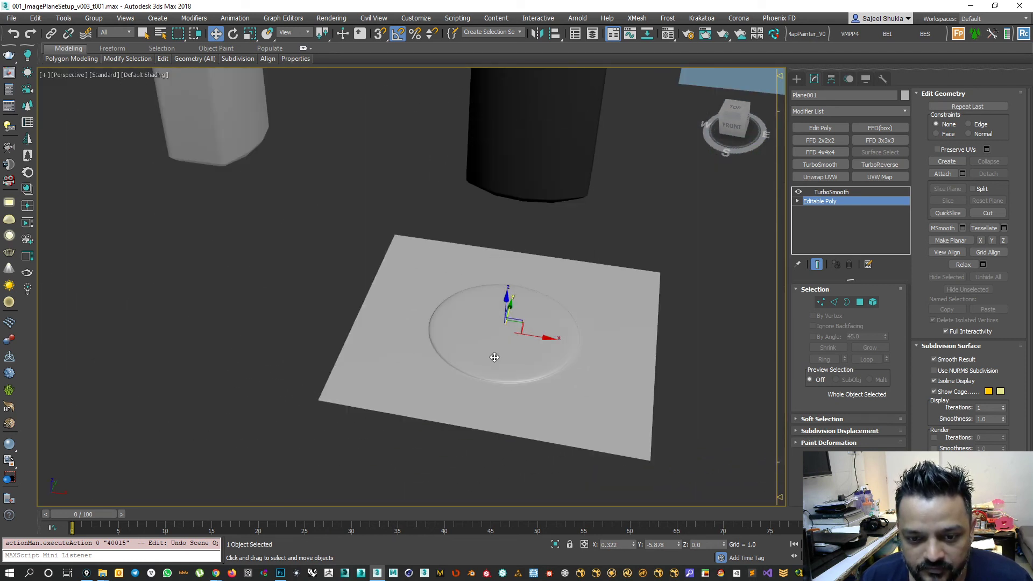
{"action": "key", "text": "ctrl+z"}
Turn the edged-faces display back on for the smoothed plane in the perspective view.
{"action": "key", "text": "F4"}
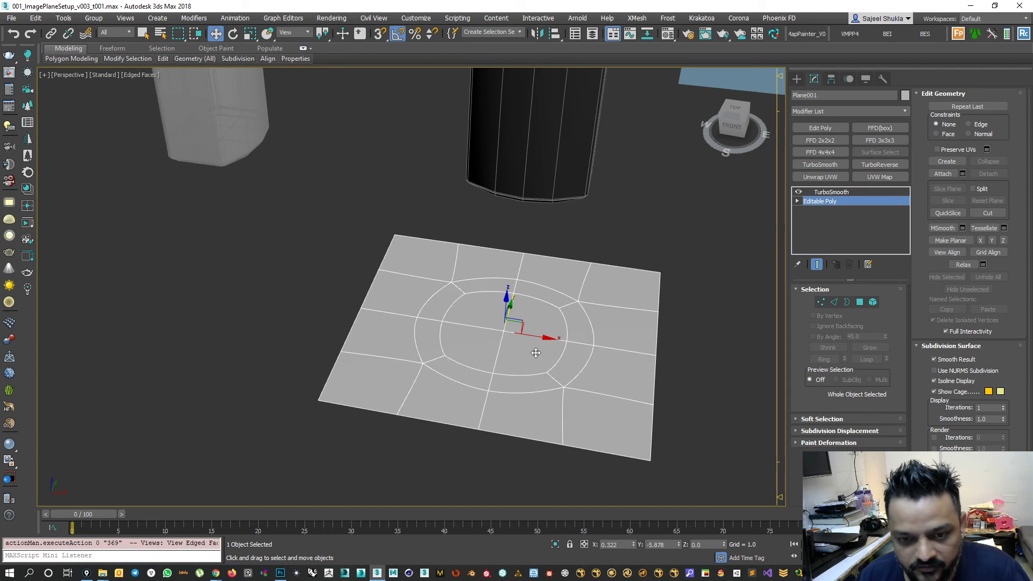
{"action": "scroll", "coordinate": [533, 358], "scroll_direction": "up", "scroll_amount": 2}
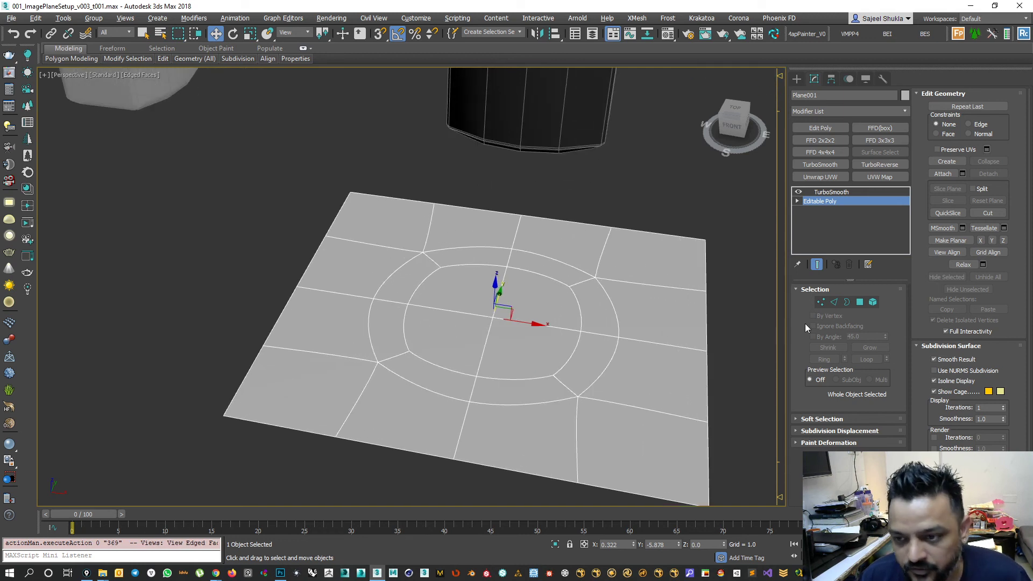
Enter Polygon level on the plane with the four polygons inside the inset octagon selected.
{"action": "left_click", "coordinate": [859, 304]}
{"action": "left_click", "coordinate": [468, 347]}
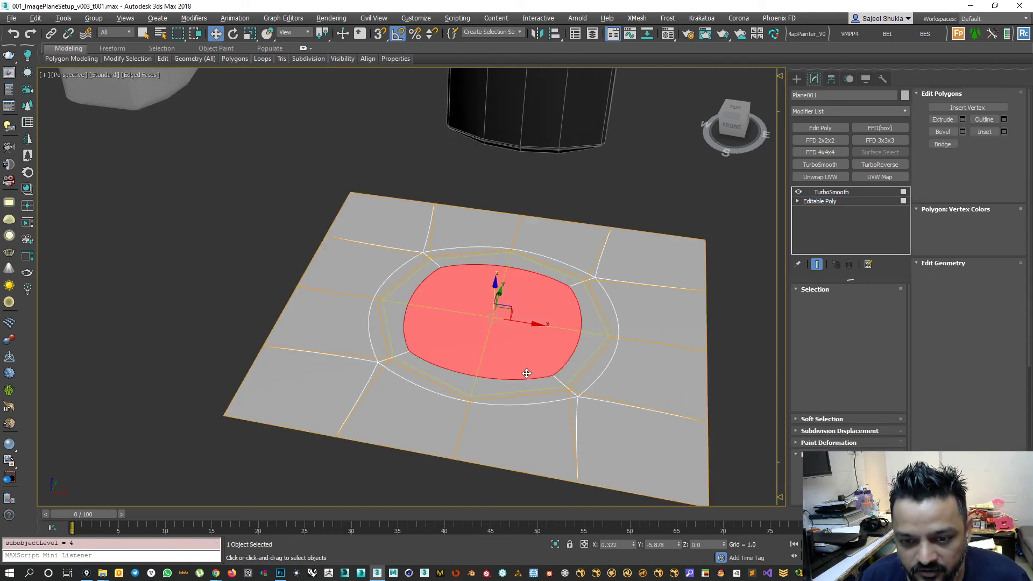
{"action": "scroll", "coordinate": [527, 373], "scroll_direction": "up", "scroll_amount": 1}
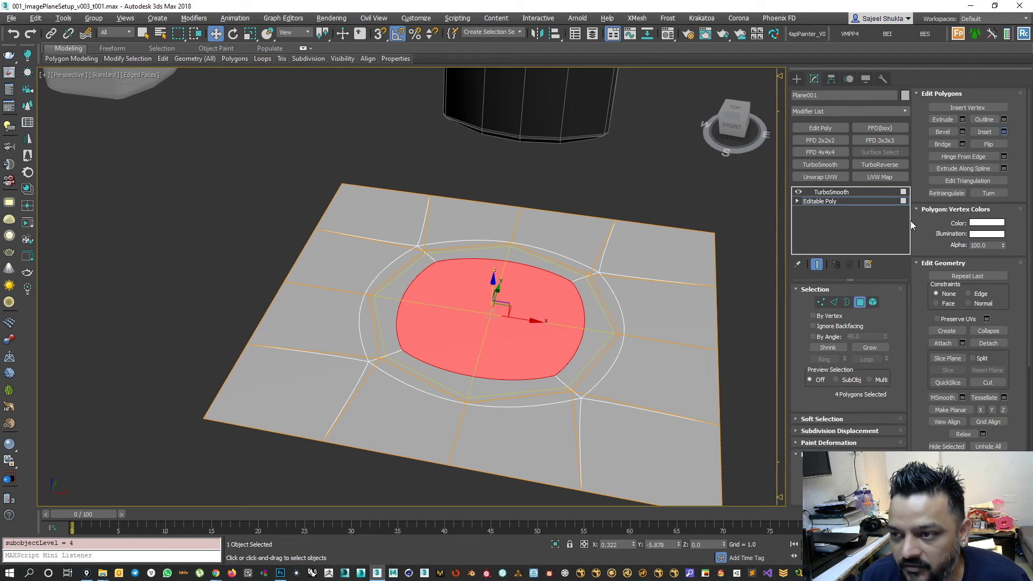
{"action": "right_click", "coordinate": [419, 310]}
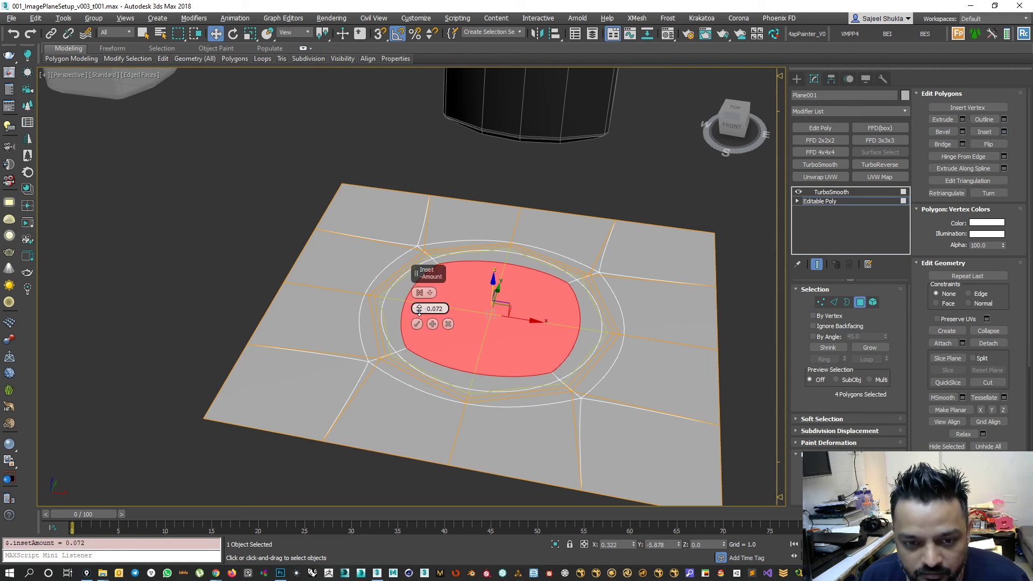
{"action": "left_click", "coordinate": [448, 324]}
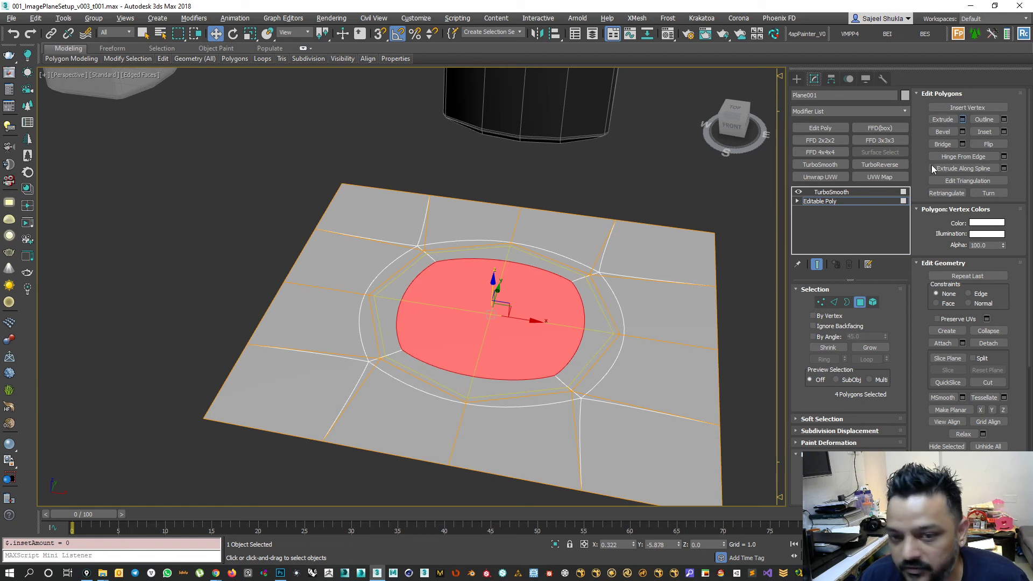
Extrude the plane's four central polygons downward by -0.079 to form a tight support loop below the rim.
{"action": "left_click", "coordinate": [962, 119]}
{"action": "left_click_drag", "start_coordinate": [419, 309], "coordinate": [419, 327]}
{"action": "middle_click_drag", "start_coordinate": [500, 318], "coordinate": [473, 301], "text": "alt"}
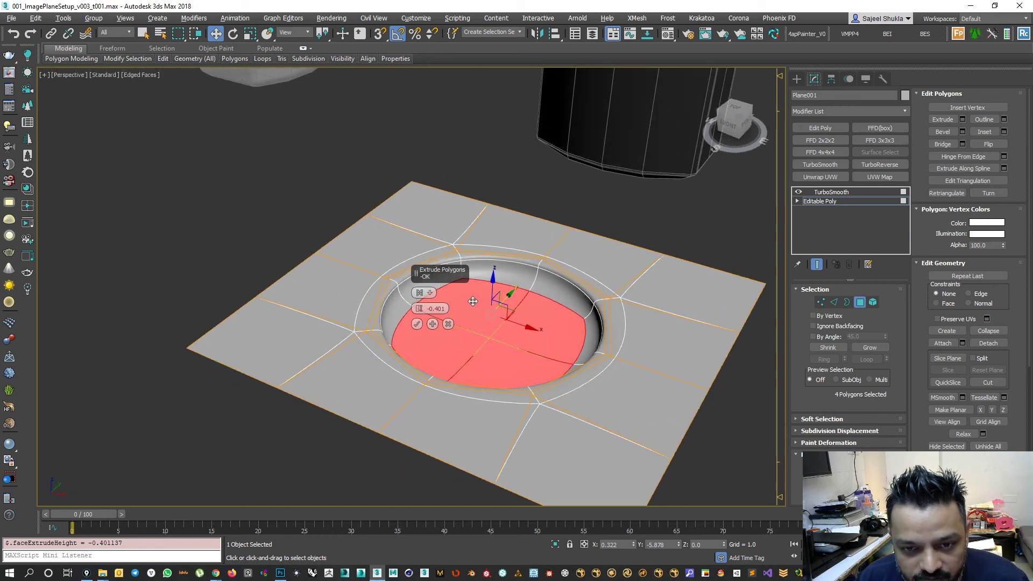
{"action": "scroll", "coordinate": [473, 301], "scroll_direction": "up", "scroll_amount": 5}
{"action": "left_click_drag", "start_coordinate": [419, 310], "coordinate": [419, 295]}
{"action": "key", "text": "F3"}
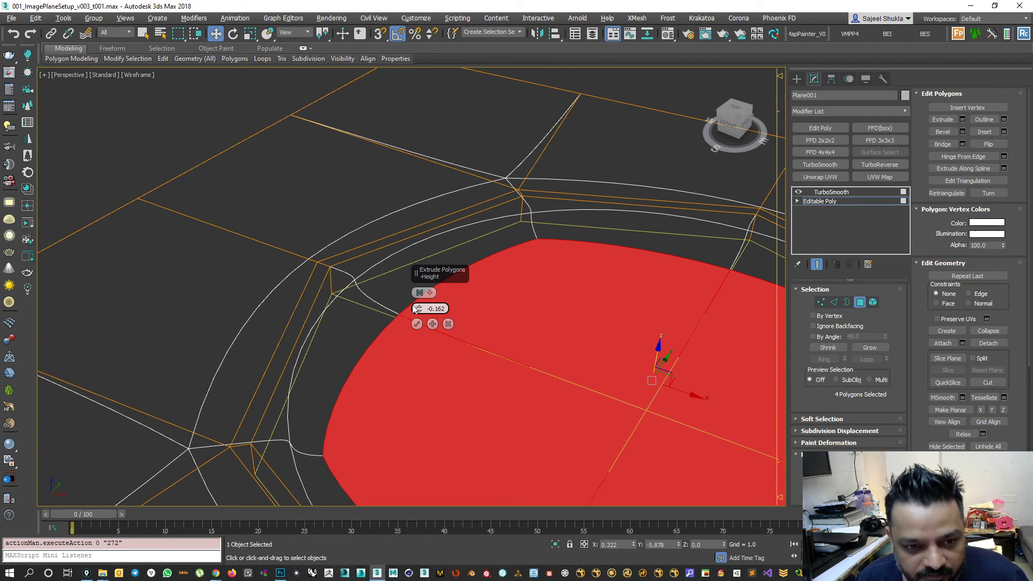
{"action": "middle_click_drag", "start_coordinate": [374, 293], "coordinate": [364, 286], "text": "alt"}
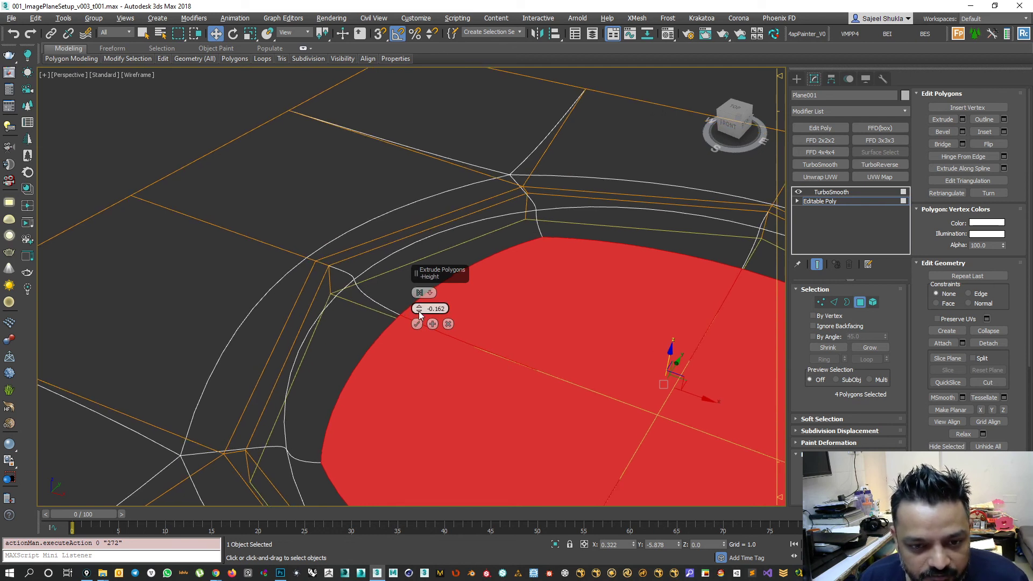
{"action": "left_click_drag", "start_coordinate": [418, 313], "coordinate": [418, 307]}
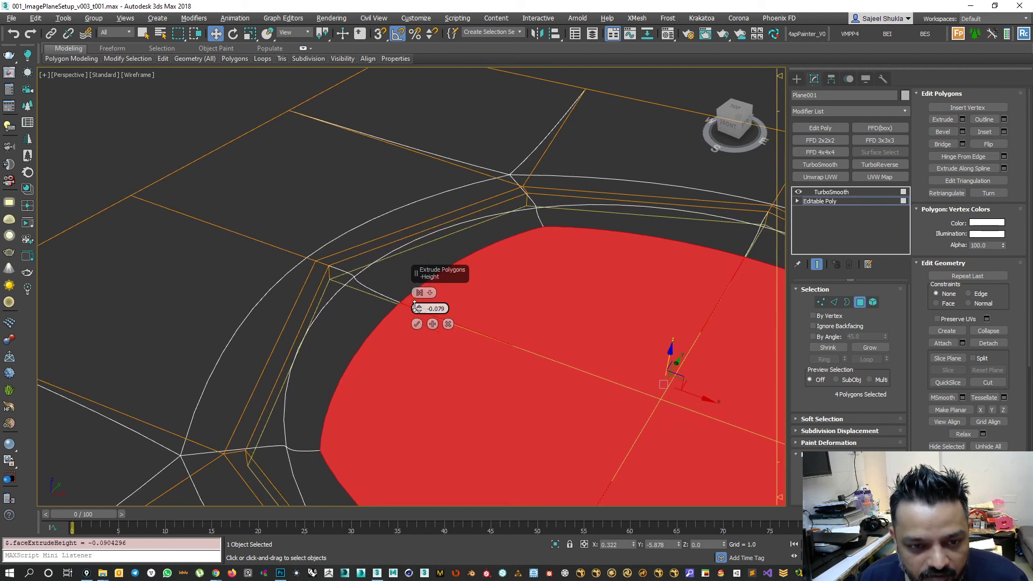
Extrude the same polygons a further -4.254 to form a deep round hole, viewed shaded without edged faces.
{"action": "left_click_drag", "start_coordinate": [420, 313], "coordinate": [419, 370]}
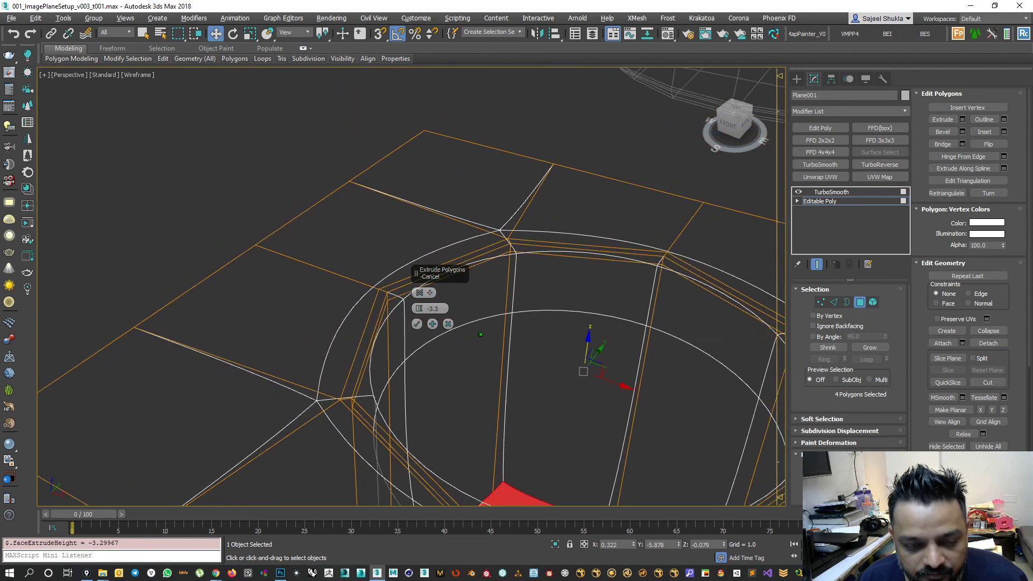
{"action": "scroll", "coordinate": [480, 335], "scroll_direction": "down", "scroll_amount": 1}
{"action": "left_click_drag", "start_coordinate": [420, 312], "coordinate": [420, 328]}
{"action": "key", "text": "F3"}
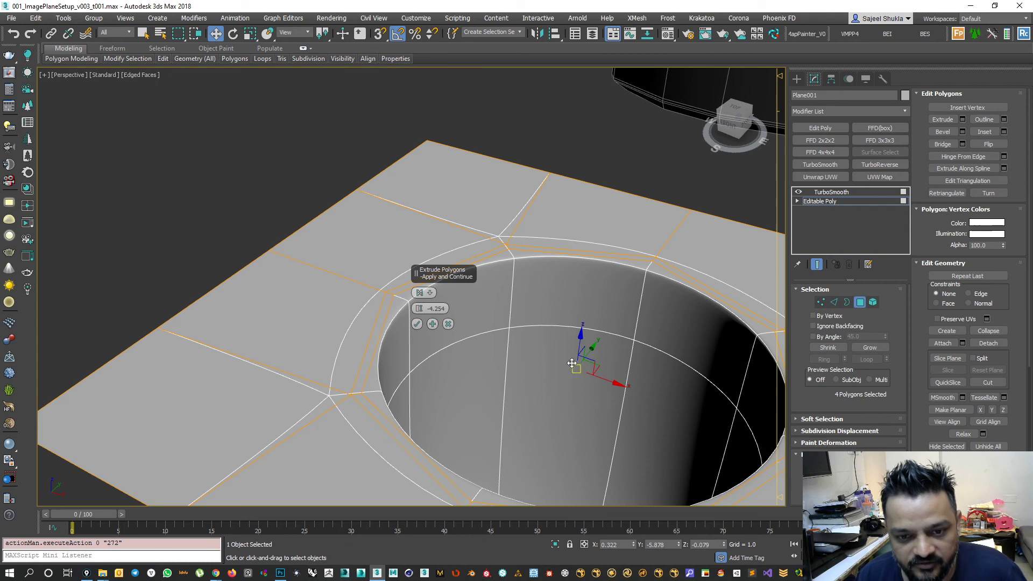
{"action": "scroll", "coordinate": [542, 355], "scroll_direction": "down", "scroll_amount": 3}
{"action": "mouse_move", "coordinate": [540, 367]}
{"action": "middle_mouse_down", "text": "alt"}
{"action": "mouse_move", "coordinate": [544, 353]}
{"action": "mouse_move", "coordinate": [473, 369]}
{"action": "mouse_move", "coordinate": [473, 328]}
{"action": "mouse_move", "coordinate": [470, 369]}
{"action": "mouse_move", "coordinate": [416, 366]}
{"action": "mouse_move", "coordinate": [427, 338]}
{"action": "middle_mouse_up", "text": "alt"}
{"action": "key", "text": "F4"}
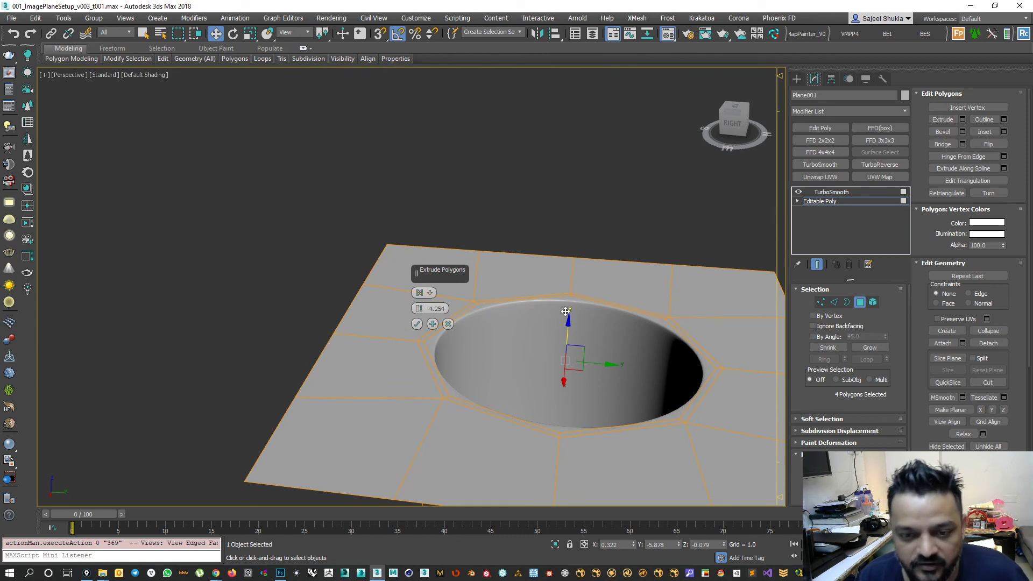
Commit the hole extrusion, leave Polygon level and assign the dark grey Material #13 to the plane.
{"action": "key", "text": "m"}
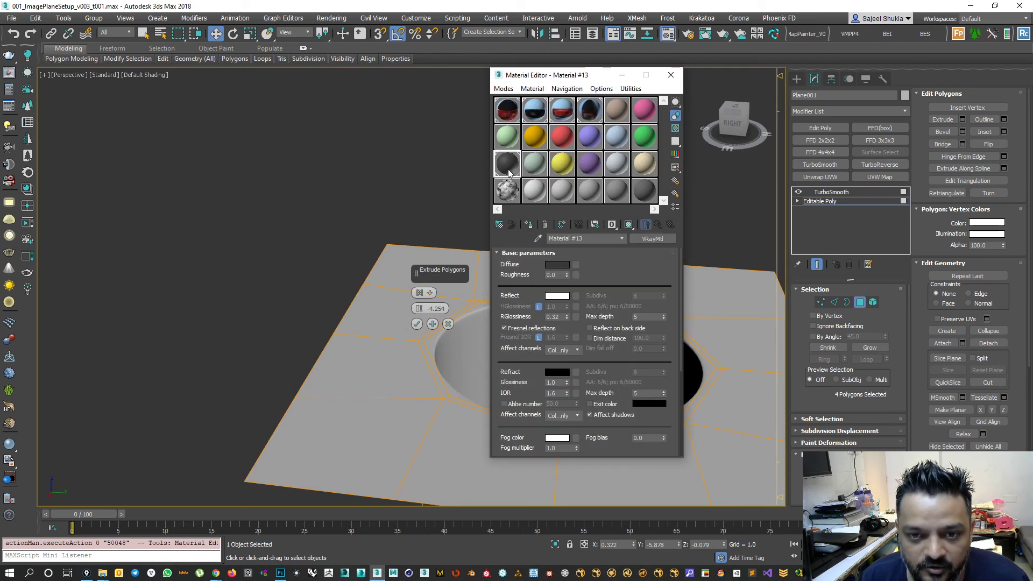
{"action": "left_click", "coordinate": [531, 227]}
{"action": "middle_click_drag", "start_coordinate": [411, 362], "coordinate": [387, 408], "text": "alt"}
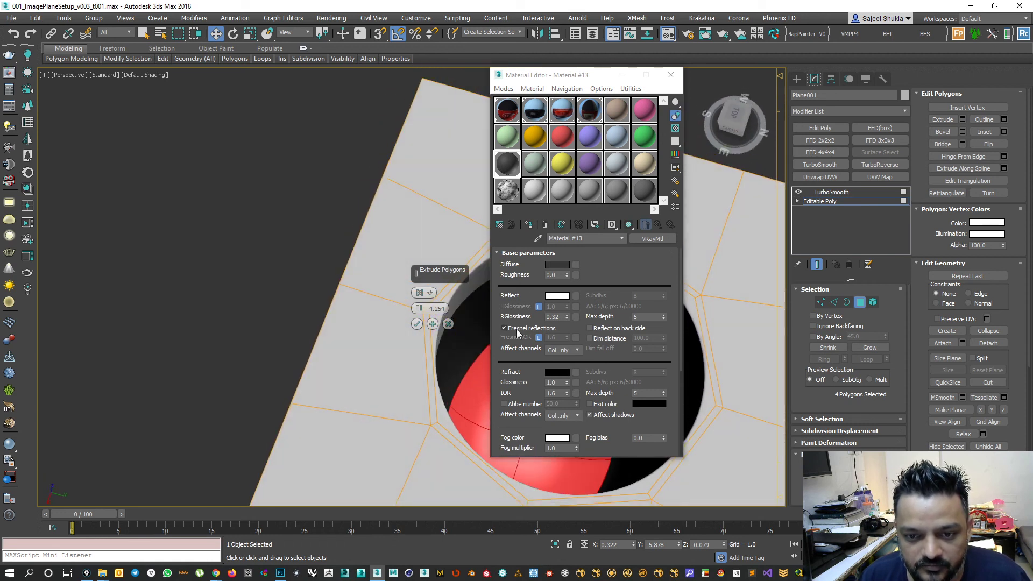
{"action": "left_click", "coordinate": [416, 323]}
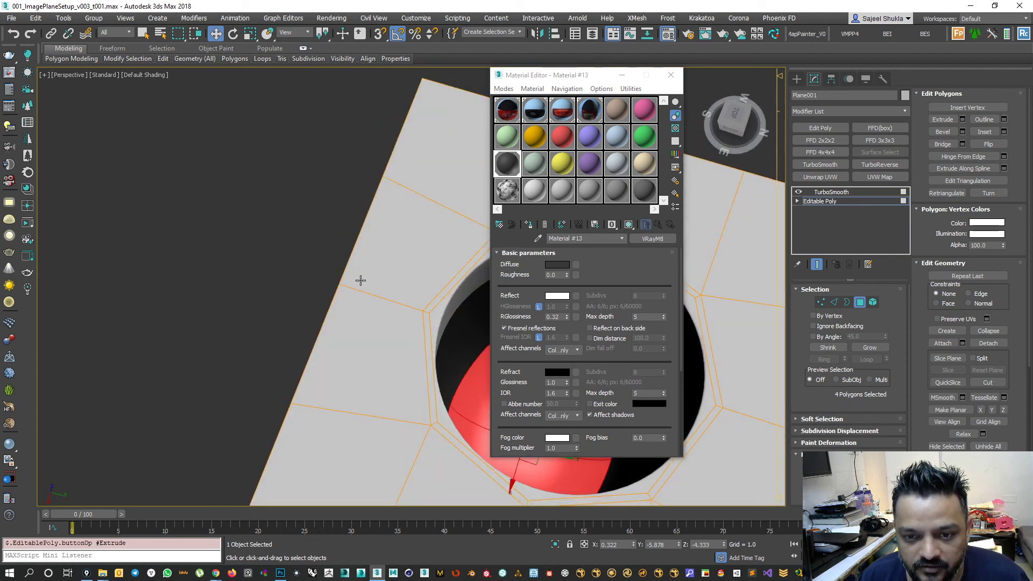
{"action": "left_click", "coordinate": [859, 303]}
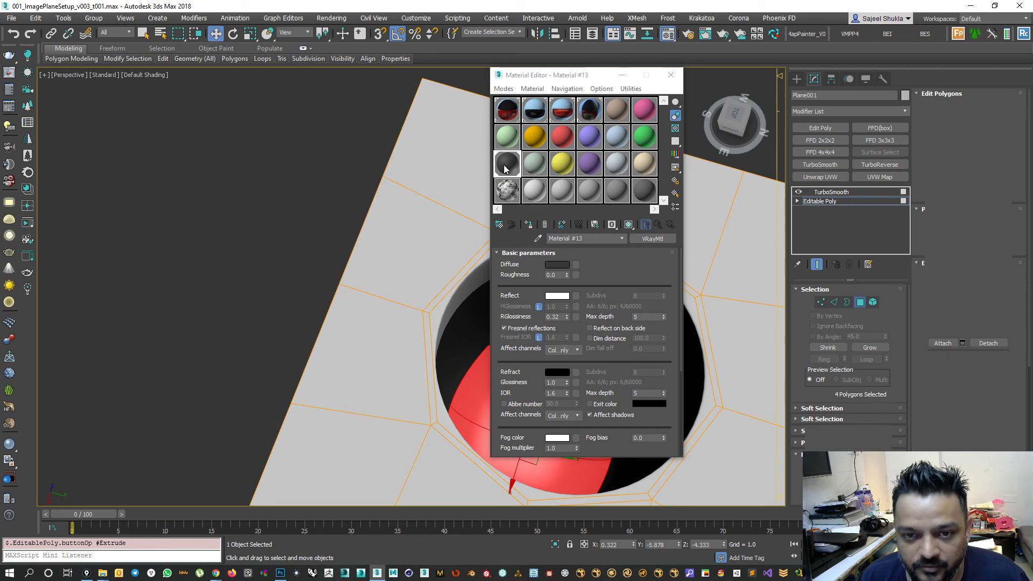
{"action": "left_click", "coordinate": [528, 230]}
Inspect the smoothed hole from above and compare its topology with the cap's, with edged faces turned back on.
{"action": "middle_click_drag", "start_coordinate": [388, 293], "coordinate": [367, 340], "text": "alt"}
{"action": "middle_click_drag", "start_coordinate": [482, 344], "coordinate": [387, 325]}
{"action": "scroll", "coordinate": [381, 304], "scroll_direction": "down", "scroll_amount": 5}
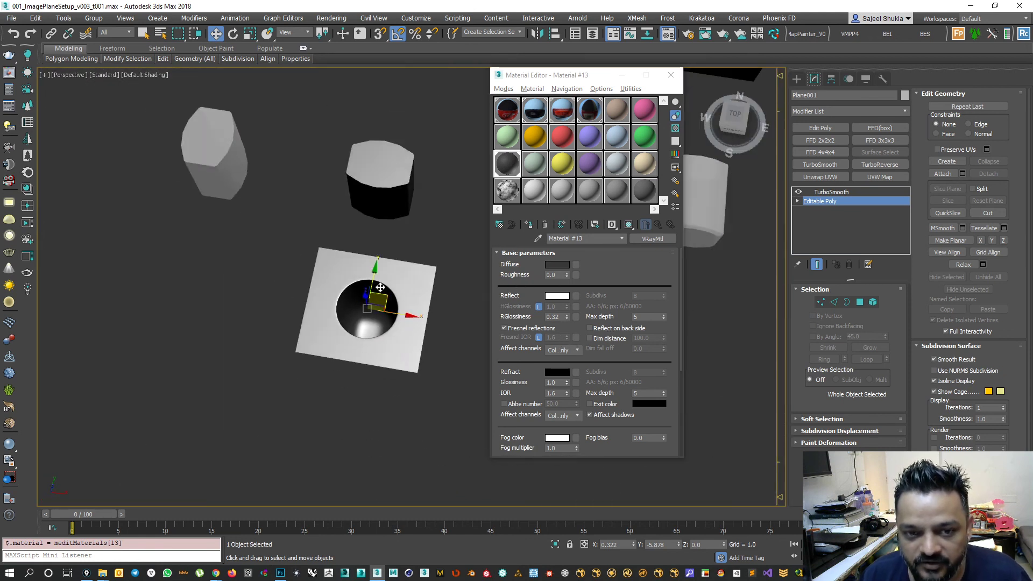
{"action": "middle_click_drag", "start_coordinate": [384, 243], "coordinate": [381, 268]}
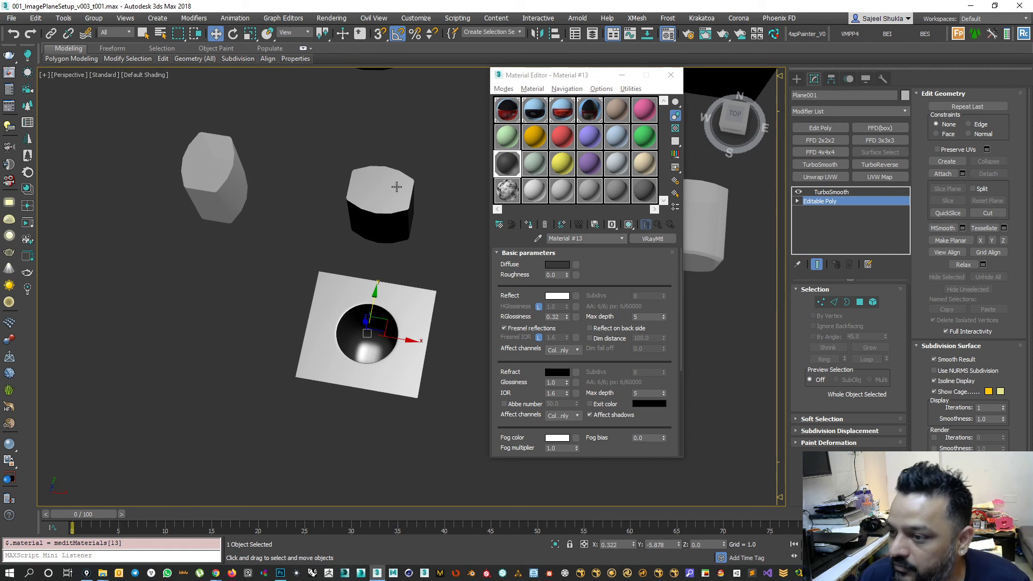
{"action": "scroll", "coordinate": [391, 183], "scroll_direction": "up", "scroll_amount": 2}
{"action": "key", "text": "F4"}
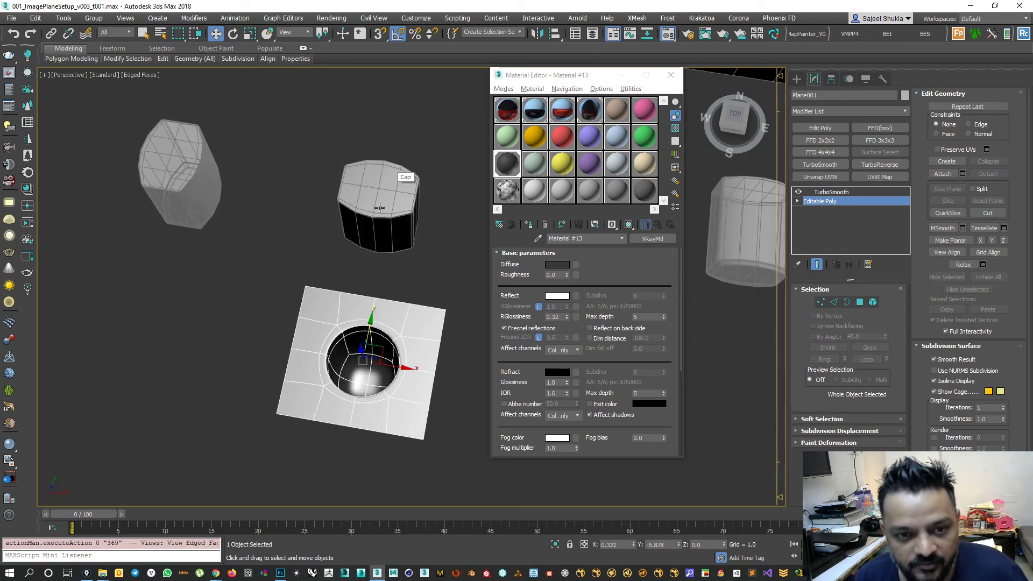
{"action": "scroll", "coordinate": [371, 178], "scroll_direction": "up", "scroll_amount": 4}
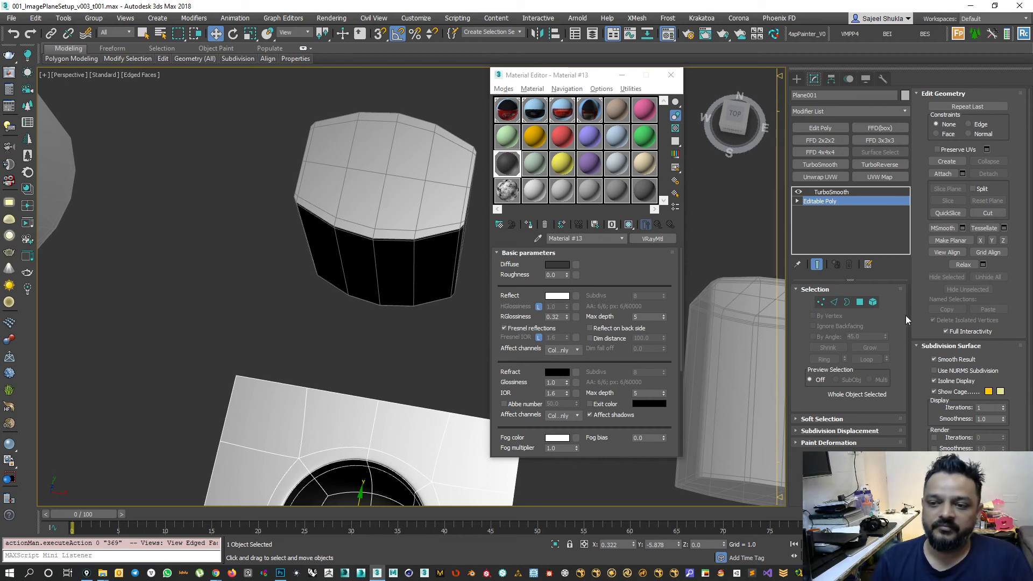
Clear the plane's polygon selection, select the cap and compare it with the bottle reference images.
{"action": "left_click", "coordinate": [859, 302]}
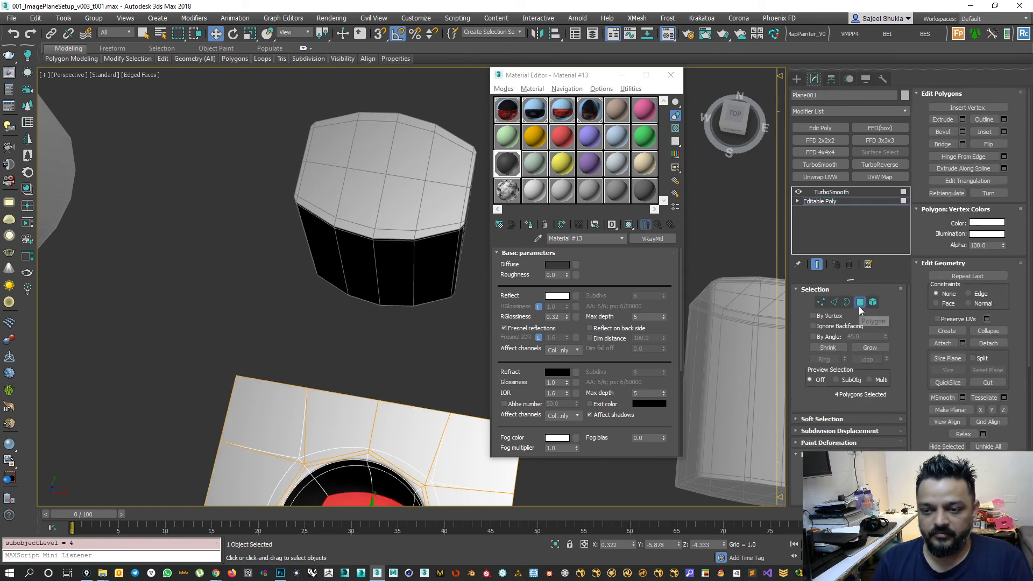
{"action": "left_click", "coordinate": [319, 304]}
{"action": "left_click", "coordinate": [382, 185]}
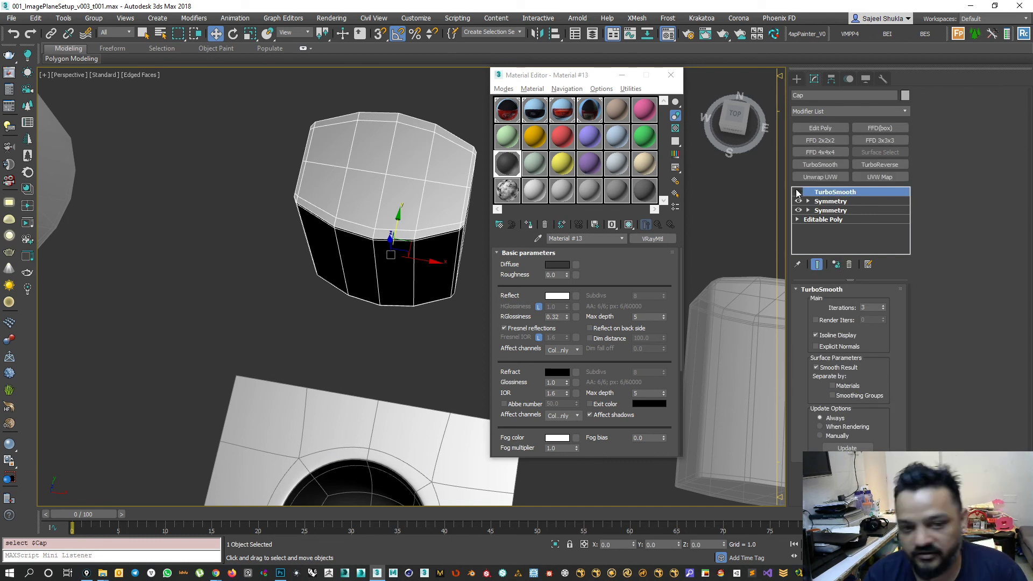
{"action": "scroll", "coordinate": [276, 308], "scroll_direction": "down", "scroll_amount": 4}
{"action": "middle_click_drag", "start_coordinate": [277, 309], "coordinate": [338, 259], "text": "alt"}
{"action": "scroll", "coordinate": [346, 279], "scroll_direction": "down", "scroll_amount": 2}
{"action": "scroll", "coordinate": [338, 259], "scroll_direction": "up", "scroll_amount": 2}
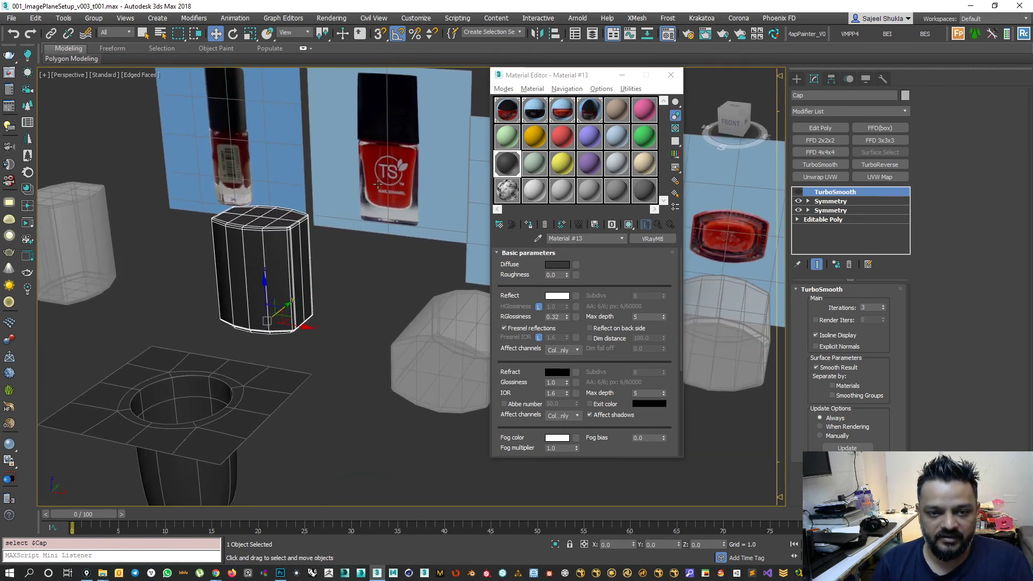
{"action": "scroll", "coordinate": [378, 184], "scroll_direction": "up", "scroll_amount": 3}
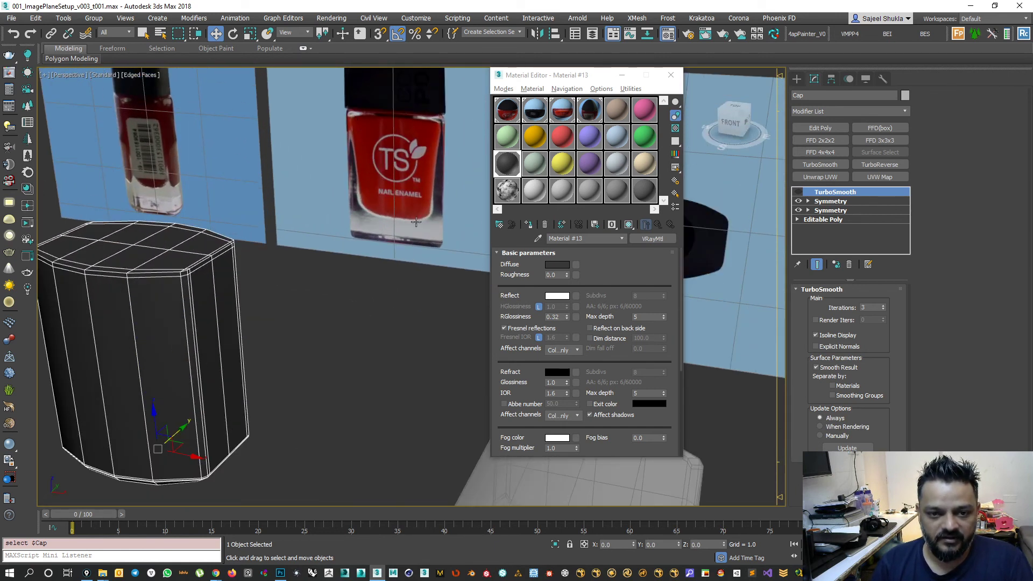
{"action": "scroll", "coordinate": [214, 219], "scroll_direction": "down", "scroll_amount": 5}
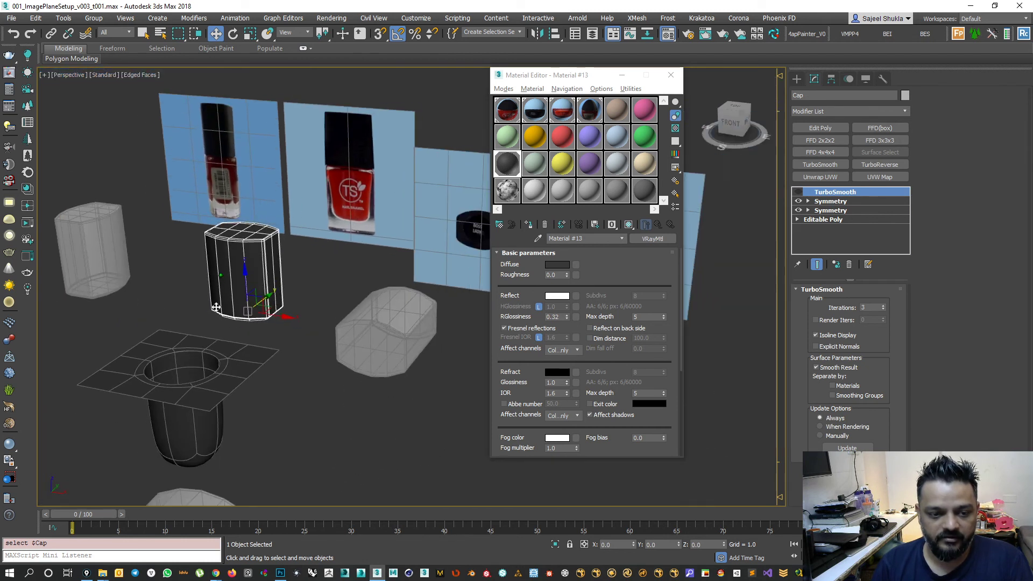
Delete the demonstration plane with the round hole from the scene.
{"action": "left_click", "coordinate": [312, 430]}
{"action": "left_click", "coordinate": [225, 377]}
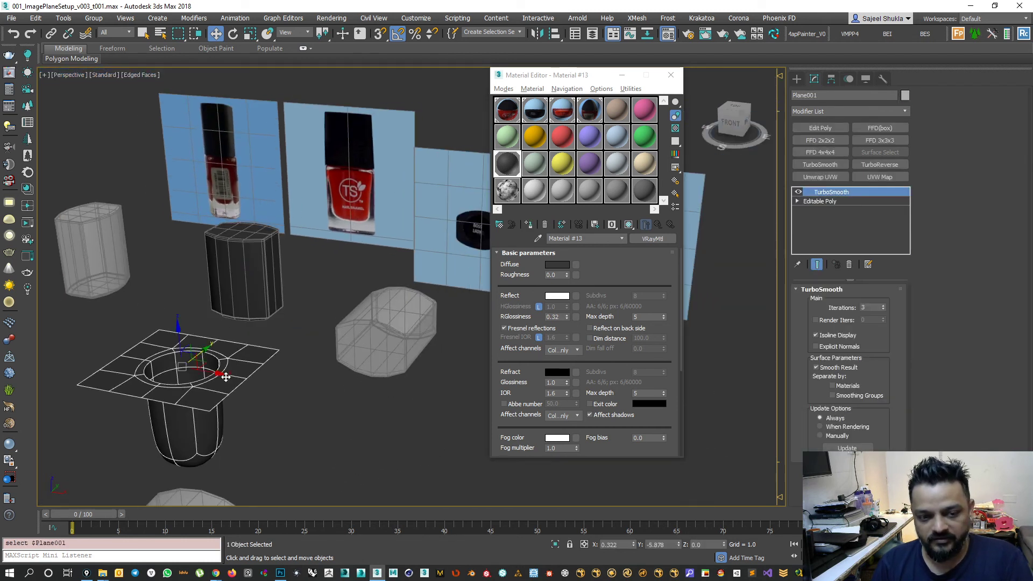
{"action": "key", "text": "Delete"}
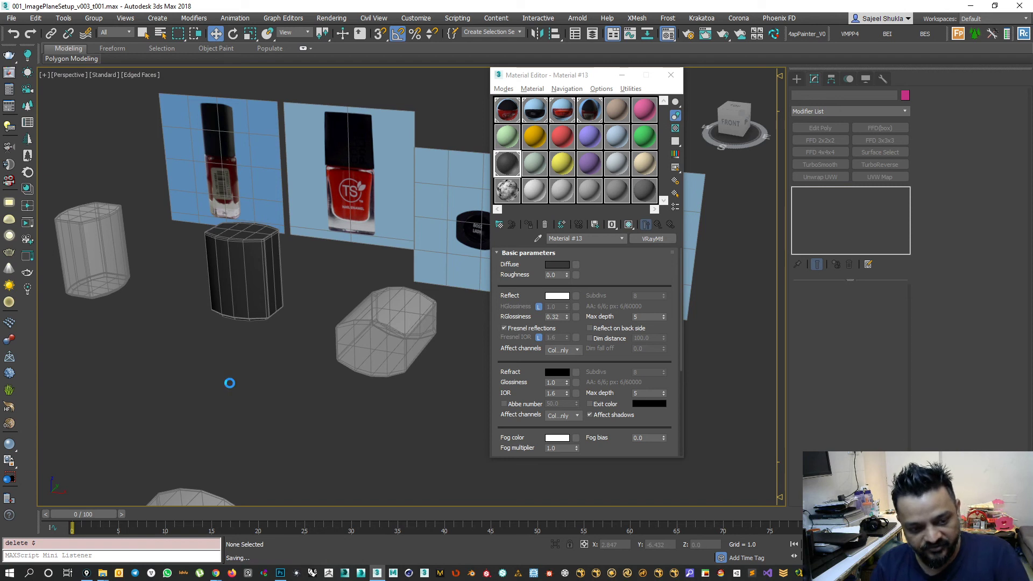
Save the scene, and save a new version as 001_ImagePlaneSetup_v003_t002.max.
{"action": "key", "text": "ctrl+s"}
{"action": "left_click", "coordinate": [11, 18]}
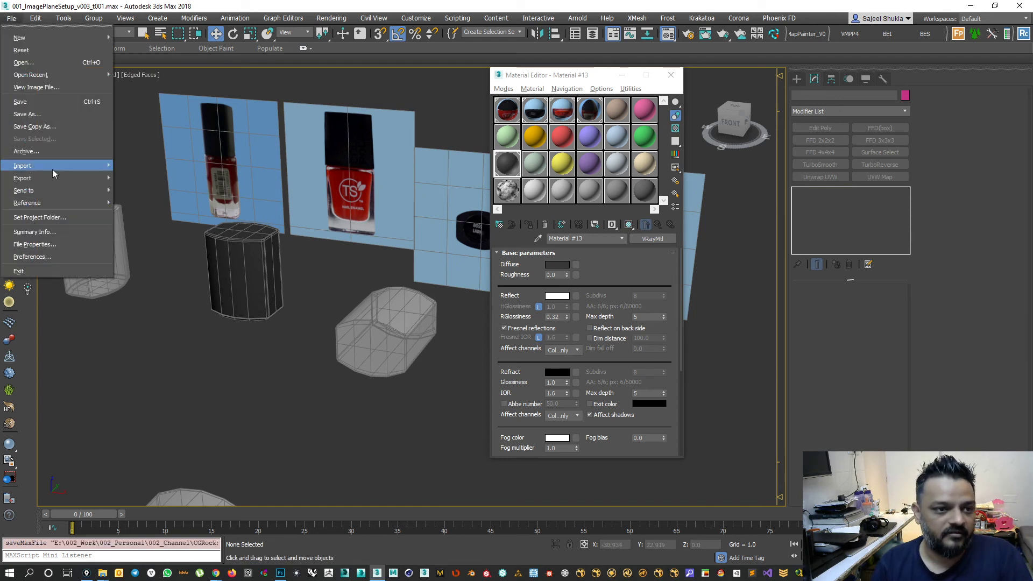
{"action": "left_click", "coordinate": [44, 115]}
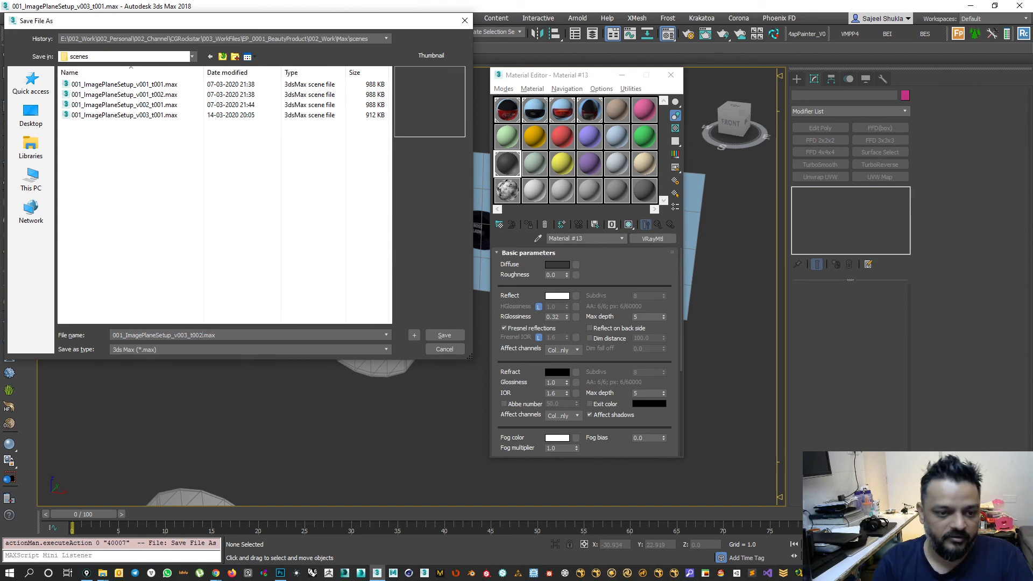
{"action": "key", "text": "Return"}
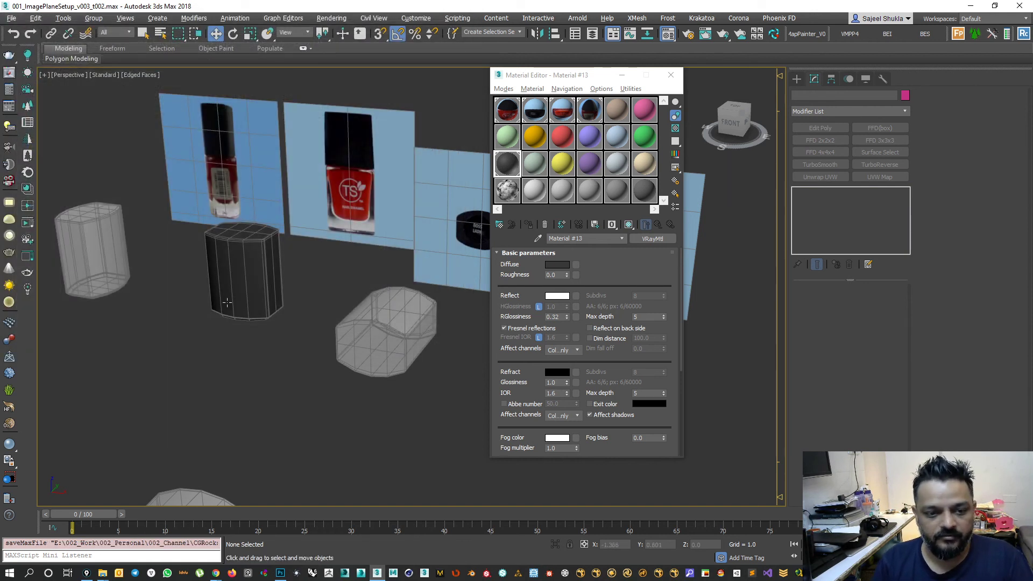
Turn on the cap's TurboSmooth and hide the edged faces to check its smoothed shape against the references.
{"action": "scroll", "coordinate": [227, 303], "scroll_direction": "up", "scroll_amount": 3}
{"action": "left_click", "coordinate": [229, 301]}
{"action": "scroll", "coordinate": [237, 334], "scroll_direction": "up", "scroll_amount": 2}
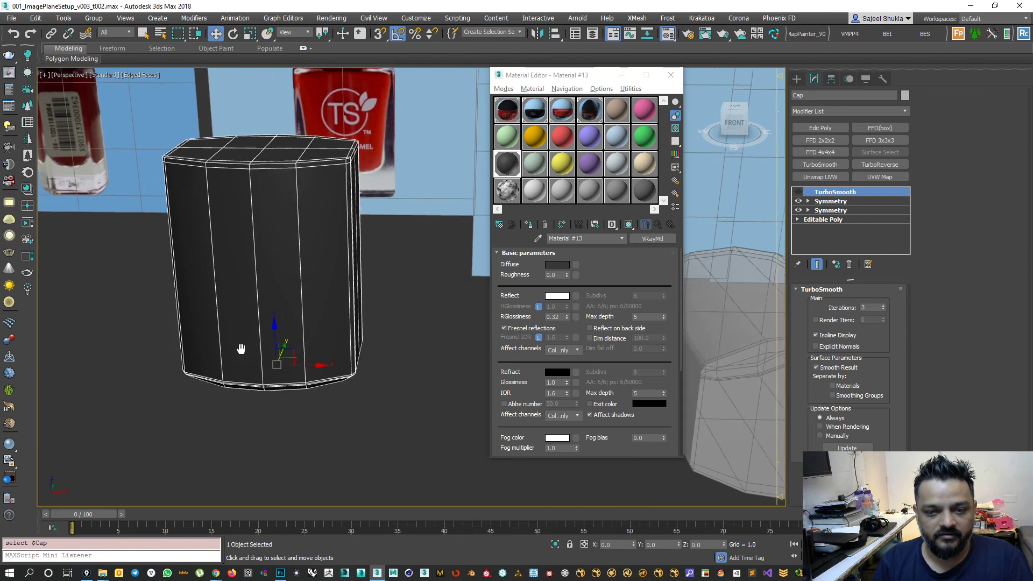
{"action": "middle_click_drag", "start_coordinate": [241, 349], "coordinate": [256, 351]}
{"action": "left_click", "coordinate": [799, 193]}
{"action": "scroll", "coordinate": [234, 210], "scroll_direction": "down", "scroll_amount": 5}
{"action": "middle_click_drag", "start_coordinate": [235, 237], "coordinate": [271, 260], "text": "alt"}
{"action": "key", "text": "F4"}
{"action": "mouse_move", "coordinate": [320, 323]}
{"action": "middle_mouse_down", "text": "alt"}
{"action": "mouse_move", "coordinate": [179, 246]}
{"action": "mouse_move", "coordinate": [190, 277]}
{"action": "mouse_move", "coordinate": [323, 326]}
{"action": "middle_mouse_up", "text": "alt"}
{"action": "scroll", "coordinate": [250, 280], "scroll_direction": "down", "scroll_amount": 2}
{"action": "scroll", "coordinate": [266, 289], "scroll_direction": "up", "scroll_amount": 3}
{"action": "middle_click_drag", "start_coordinate": [265, 288], "coordinate": [345, 265], "text": "alt"}
{"action": "scroll", "coordinate": [344, 267], "scroll_direction": "up", "scroll_amount": 2}
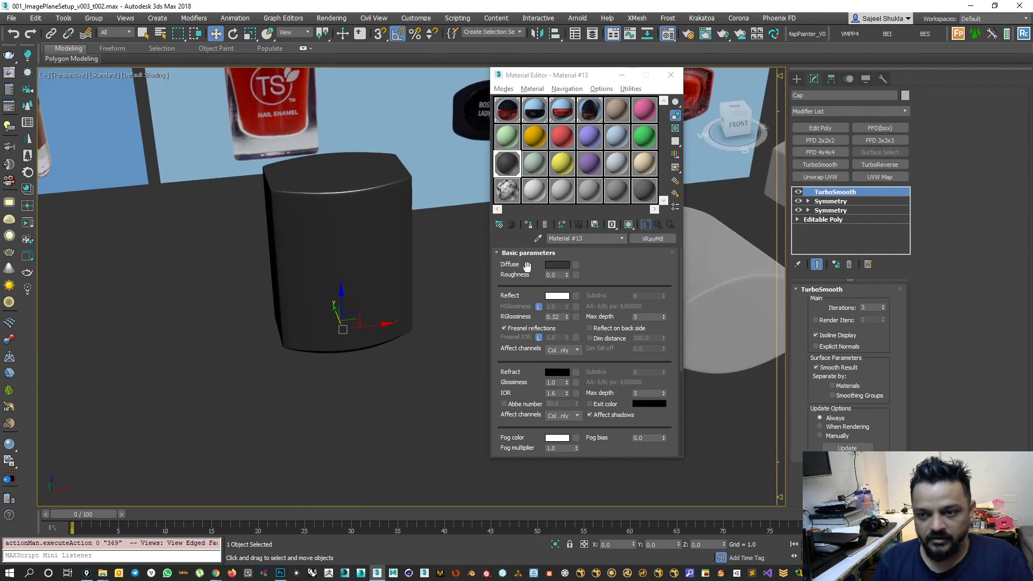
Select the cap's whole mesh element at Element level of its base Editable Poly.
{"action": "left_click", "coordinate": [807, 219]}
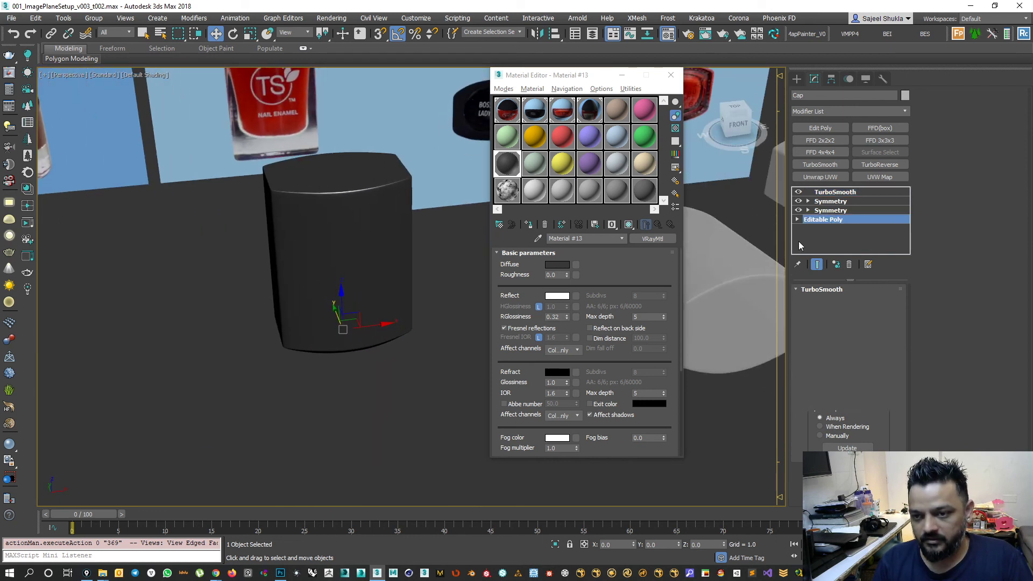
{"action": "left_click", "coordinate": [872, 303]}
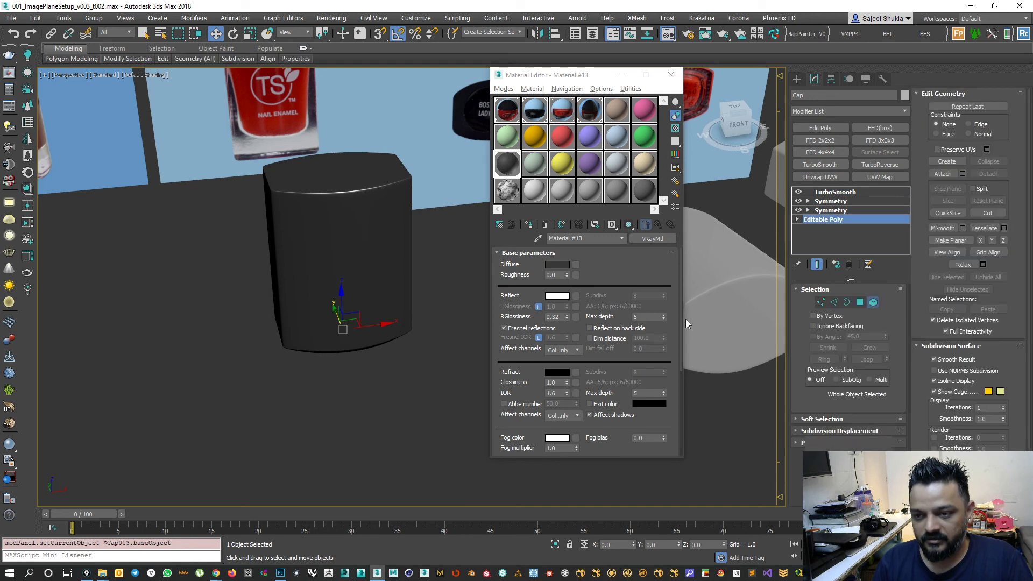
{"action": "left_click", "coordinate": [302, 218]}
{"action": "scroll", "coordinate": [321, 262], "scroll_direction": "down", "scroll_amount": 3}
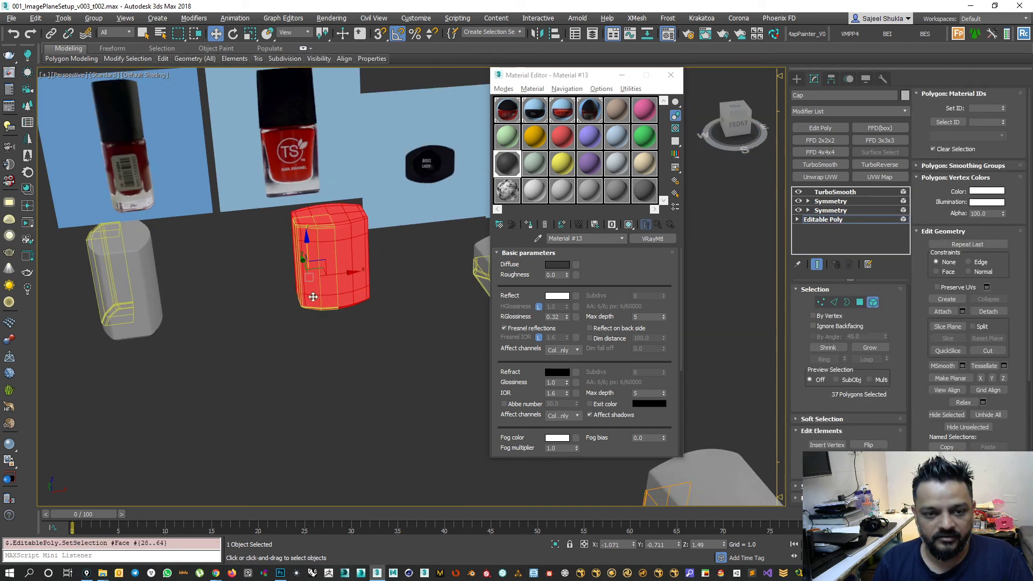
{"action": "scroll", "coordinate": [313, 295], "scroll_direction": "up", "scroll_amount": 2}
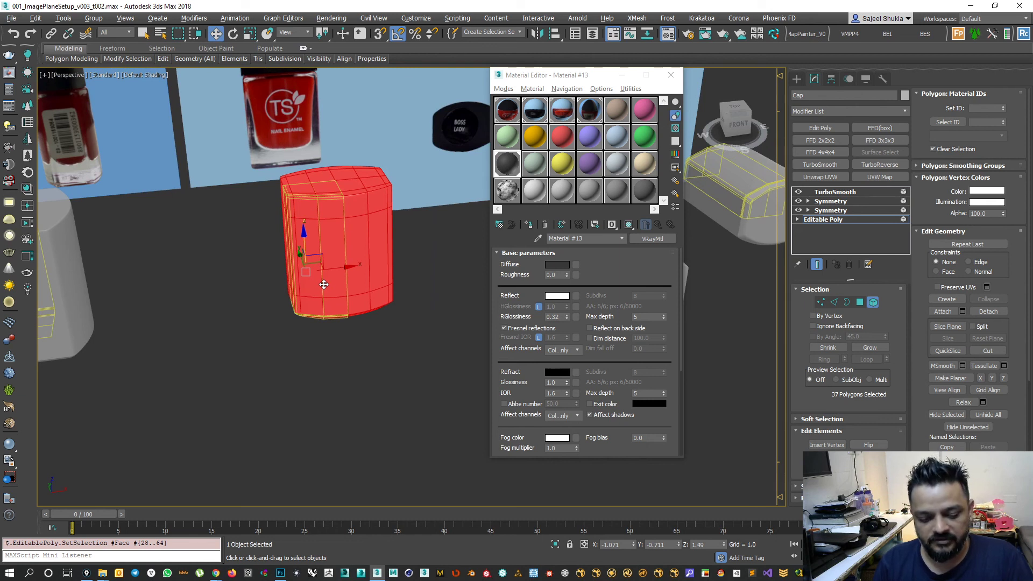
Clone the selected bottle mesh to a new element while scaling it down vertically in the front view.
{"action": "key", "text": "alt+w"}
{"action": "scroll", "coordinate": [323, 301], "scroll_direction": "up", "scroll_amount": 3}
{"action": "key", "text": "alt+w"}
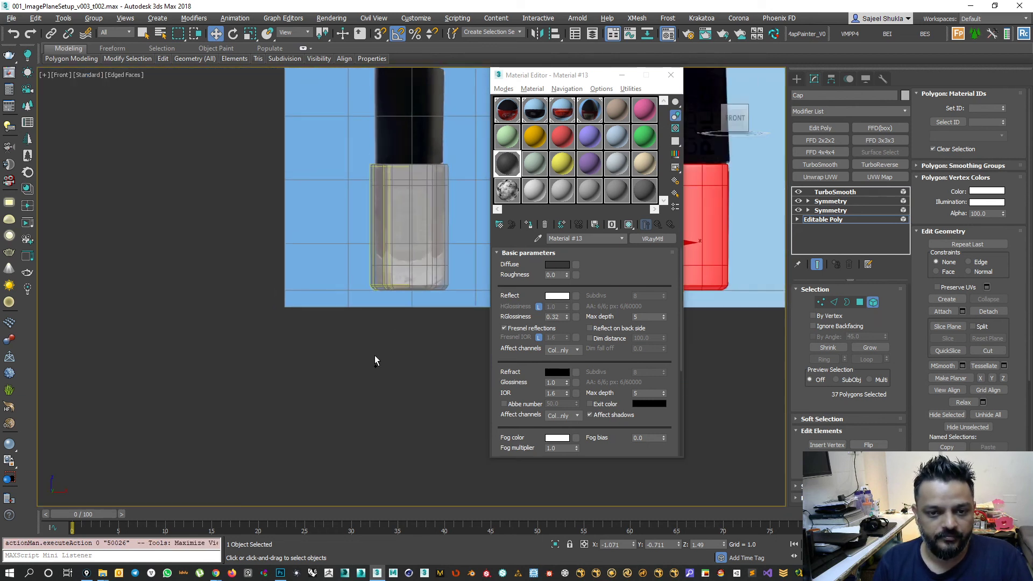
{"action": "key", "text": "alt+w"}
{"action": "scroll", "coordinate": [379, 307], "scroll_direction": "up", "scroll_amount": 4}
{"action": "key", "text": "alt+w"}
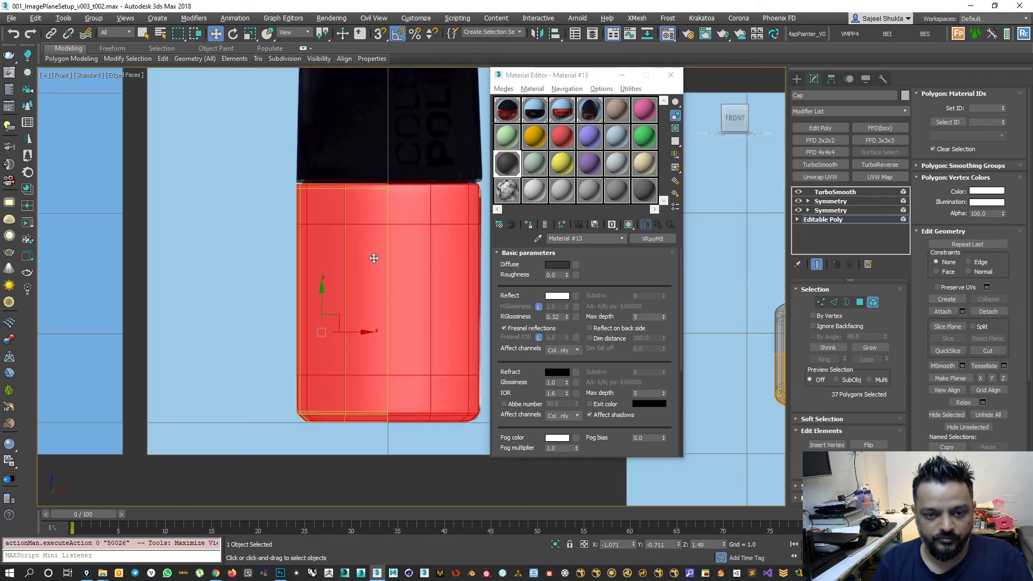
{"action": "key", "text": "r"}
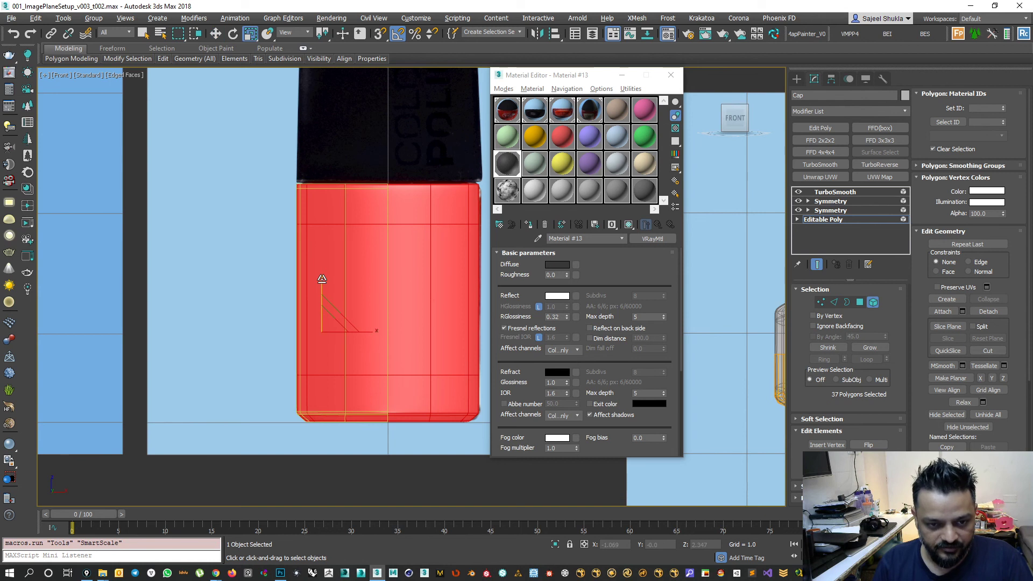
{"action": "left_click_drag", "start_coordinate": [322, 280], "coordinate": [320, 292], "text": "shift"}
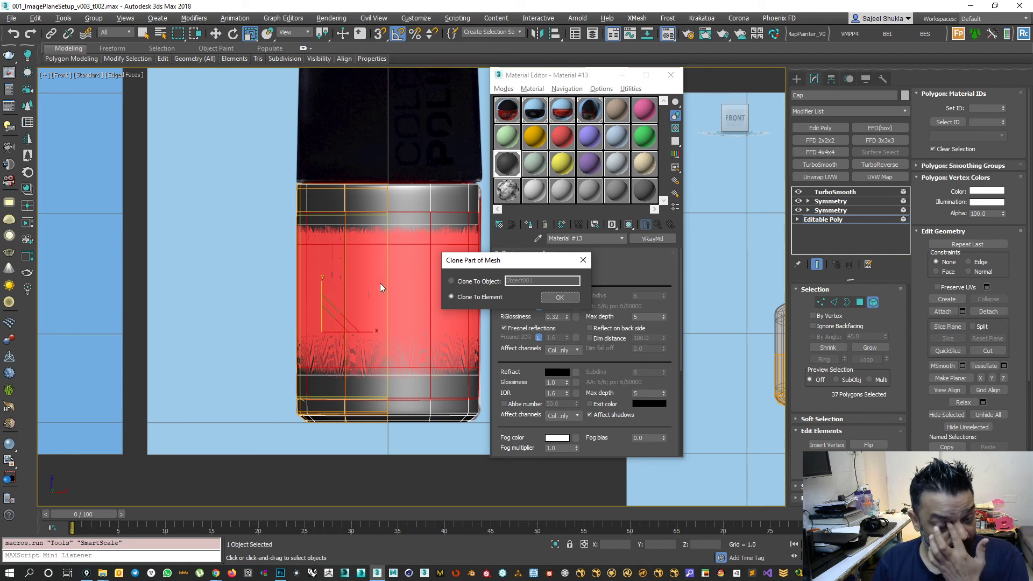
{"action": "left_click", "coordinate": [550, 299]}
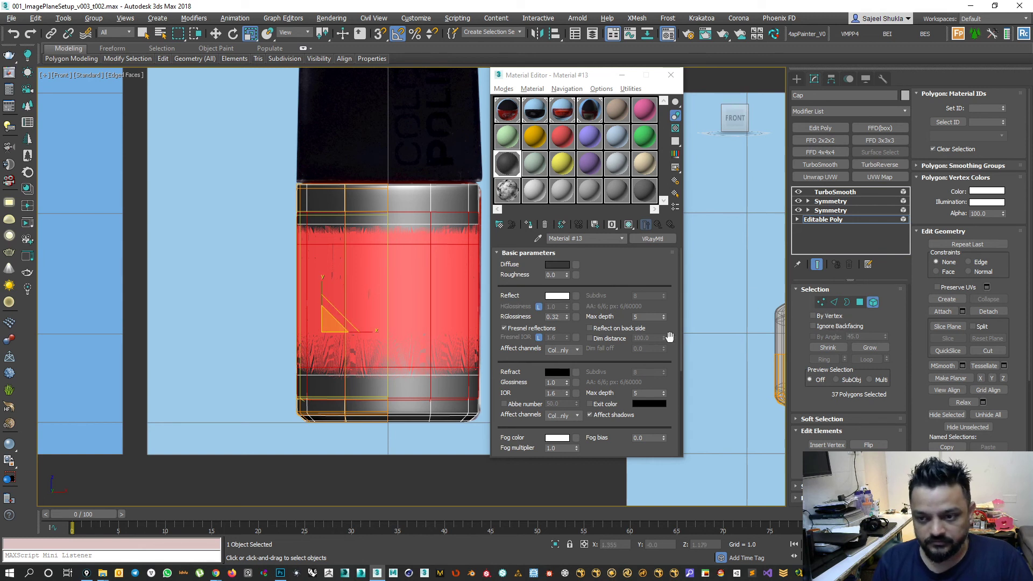
Isolate the half-mesh from its modifiers and move the inner copy's outer side vertices slightly inward in the front view.
{"action": "left_click", "coordinate": [818, 265]}
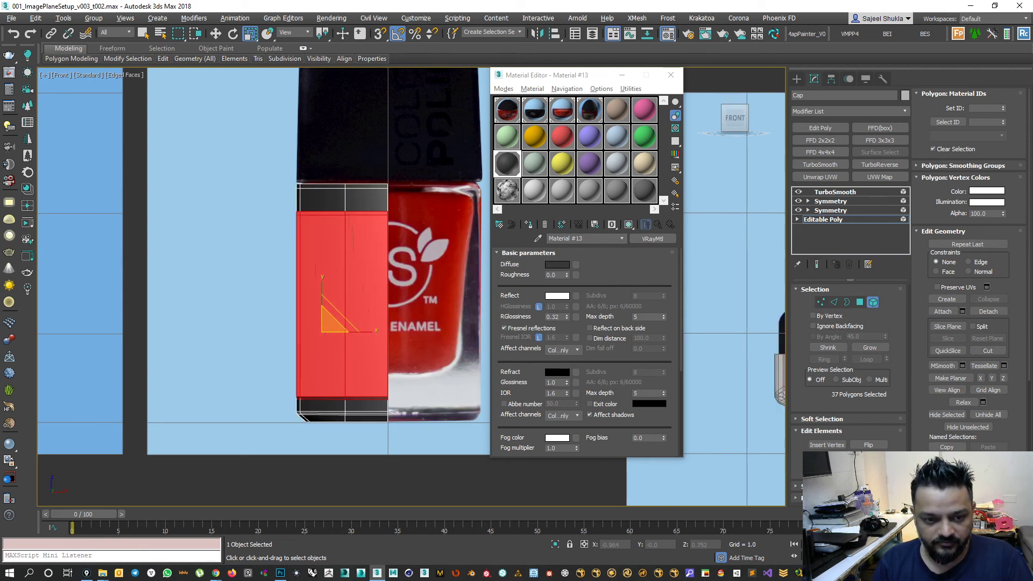
{"action": "scroll", "coordinate": [303, 218], "scroll_direction": "up", "scroll_amount": 2}
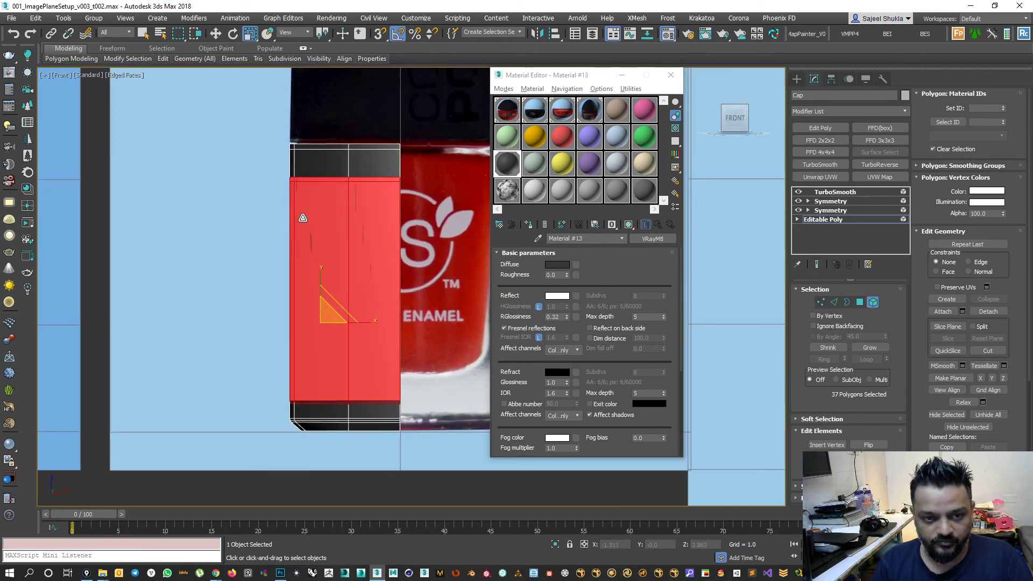
{"action": "left_click", "coordinate": [822, 304]}
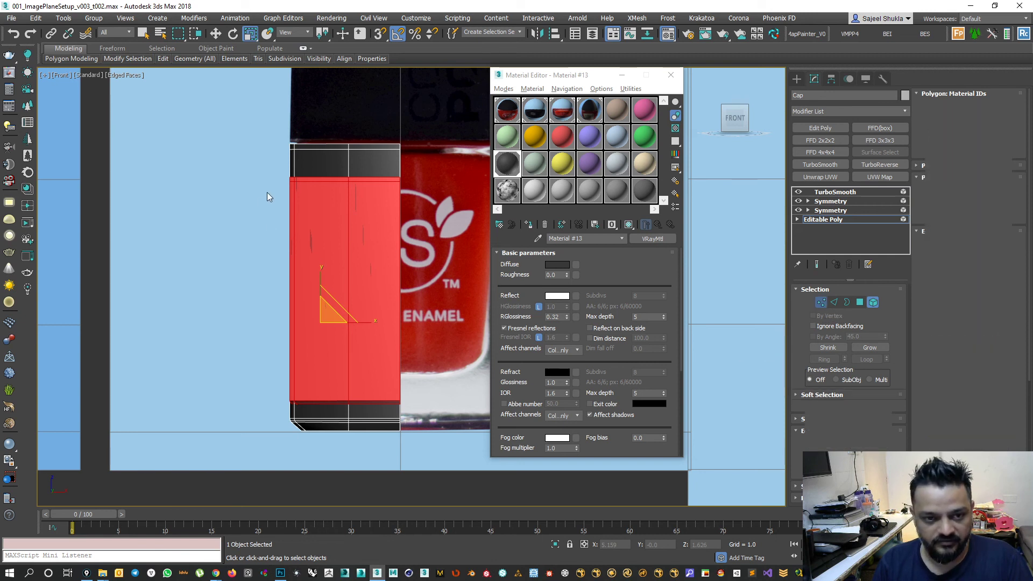
{"action": "left_click_drag", "start_coordinate": [272, 168], "coordinate": [316, 412]}
{"action": "key", "text": "w"}
{"action": "left_click_drag", "start_coordinate": [334, 300], "coordinate": [339, 300]}
{"action": "left_click_drag", "start_coordinate": [240, 170], "coordinate": [451, 410]}
Compare the inner copy's width and height with the polish volume in the side and front references.
{"action": "scroll", "coordinate": [143, 266], "scroll_direction": "down", "scroll_amount": 5}
{"action": "middle_click_drag", "start_coordinate": [59, 253], "coordinate": [338, 340]}
{"action": "scroll", "coordinate": [338, 339], "scroll_direction": "up", "scroll_amount": 3}
{"action": "scroll", "coordinate": [338, 341], "scroll_direction": "down", "scroll_amount": 3}
{"action": "scroll", "coordinate": [338, 341], "scroll_direction": "up", "scroll_amount": 3}
{"action": "scroll", "coordinate": [377, 350], "scroll_direction": "down", "scroll_amount": 4}
{"action": "middle_click_drag", "start_coordinate": [395, 355], "coordinate": [169, 329]}
{"action": "scroll", "coordinate": [352, 334], "scroll_direction": "up", "scroll_amount": 3}
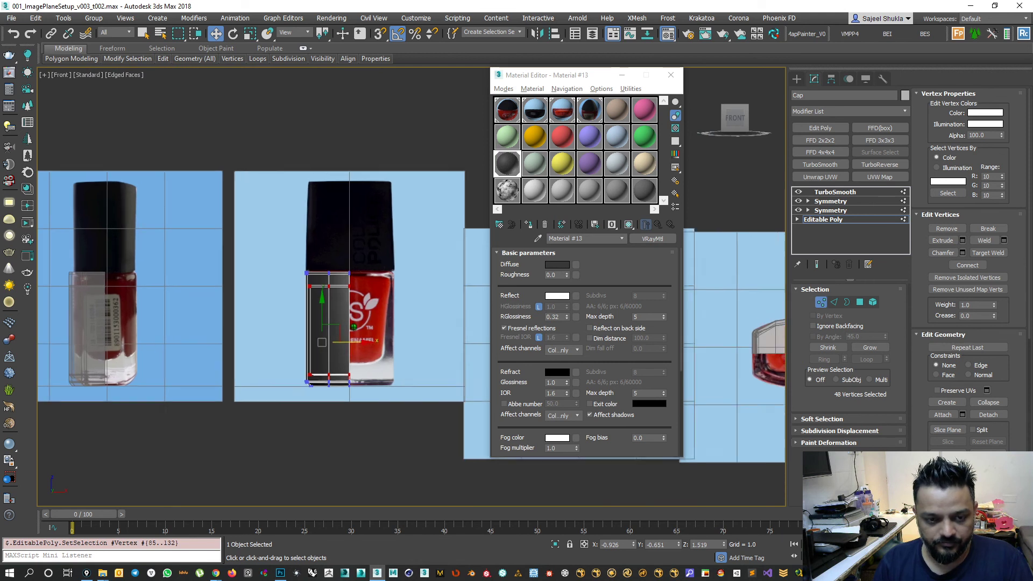
{"action": "scroll", "coordinate": [351, 335], "scroll_direction": "down", "scroll_amount": 4}
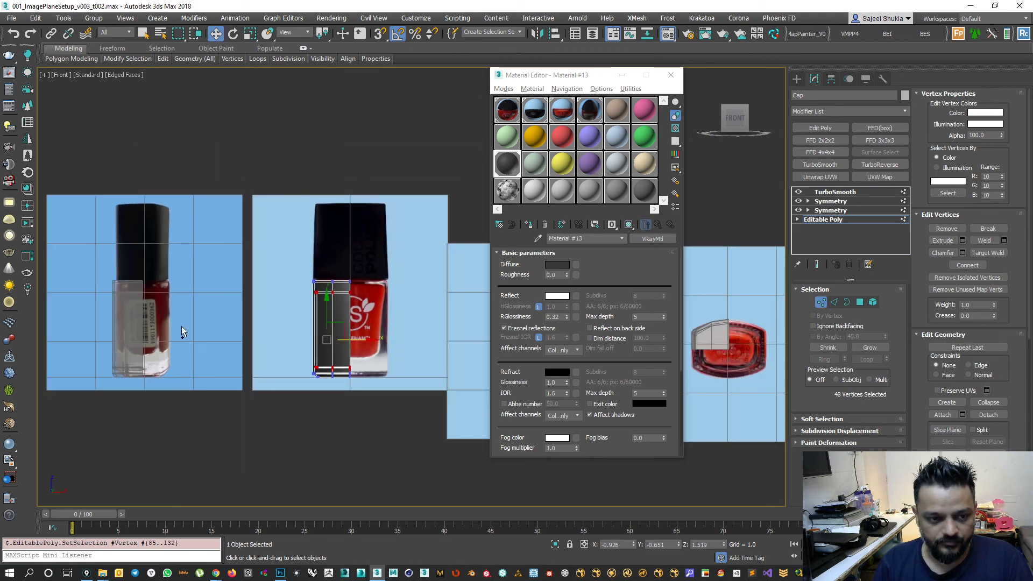
{"action": "scroll", "coordinate": [181, 327], "scroll_direction": "up", "scroll_amount": 3}
{"action": "middle_click_drag", "start_coordinate": [48, 326], "coordinate": [183, 331]}
{"action": "scroll", "coordinate": [182, 331], "scroll_direction": "up", "scroll_amount": 4}
{"action": "scroll", "coordinate": [183, 331], "scroll_direction": "down", "scroll_amount": 5}
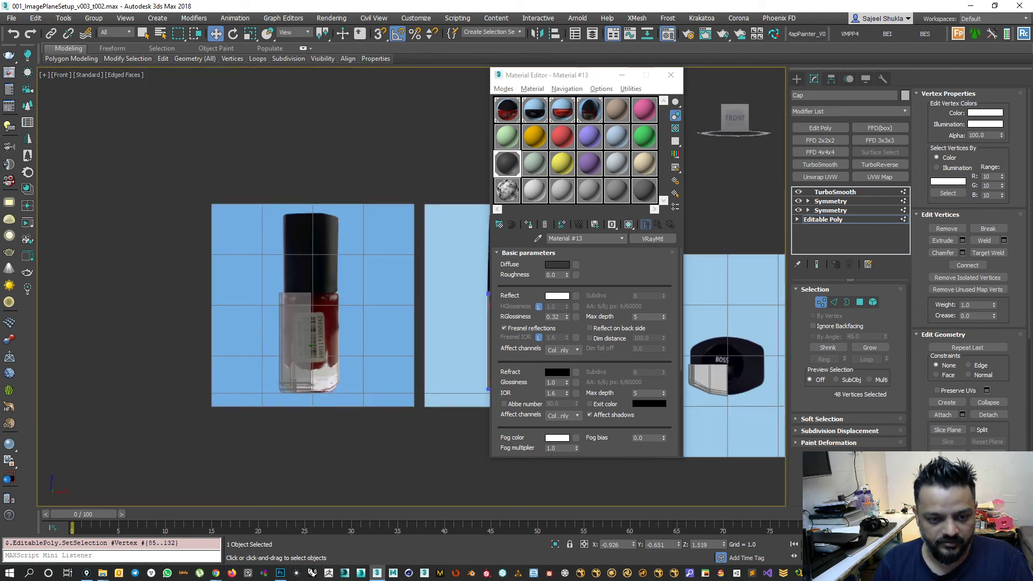
{"action": "middle_click_drag", "start_coordinate": [463, 330], "coordinate": [372, 368]}
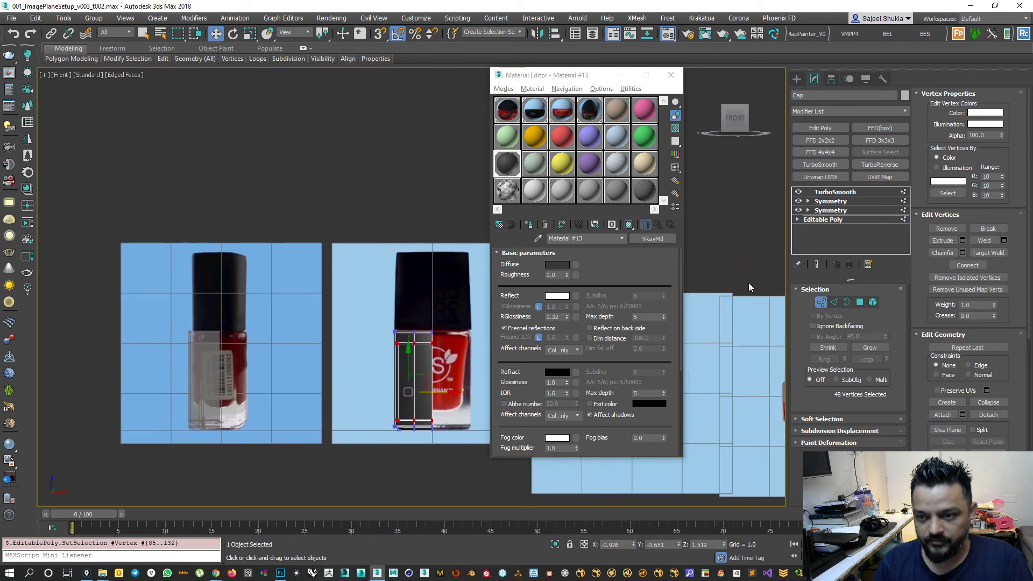
Restore the modifier result and, on the side-view bottle Cap001, move the inner copy's outer vertices about 0.16 units inward along X.
{"action": "left_click", "coordinate": [816, 265]}
{"action": "scroll", "coordinate": [183, 361], "scroll_direction": "up", "scroll_amount": 6}
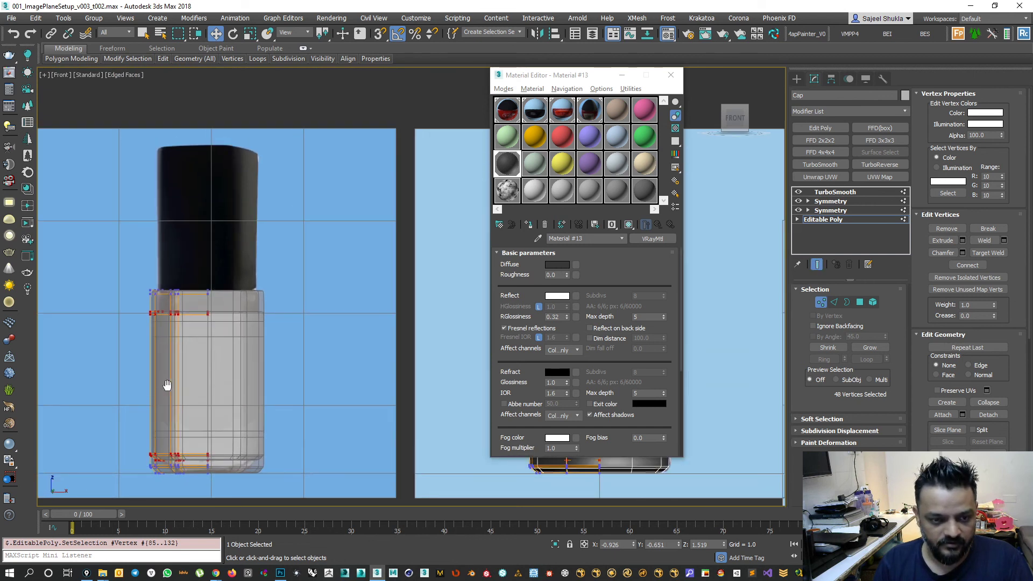
{"action": "key", "text": "w"}
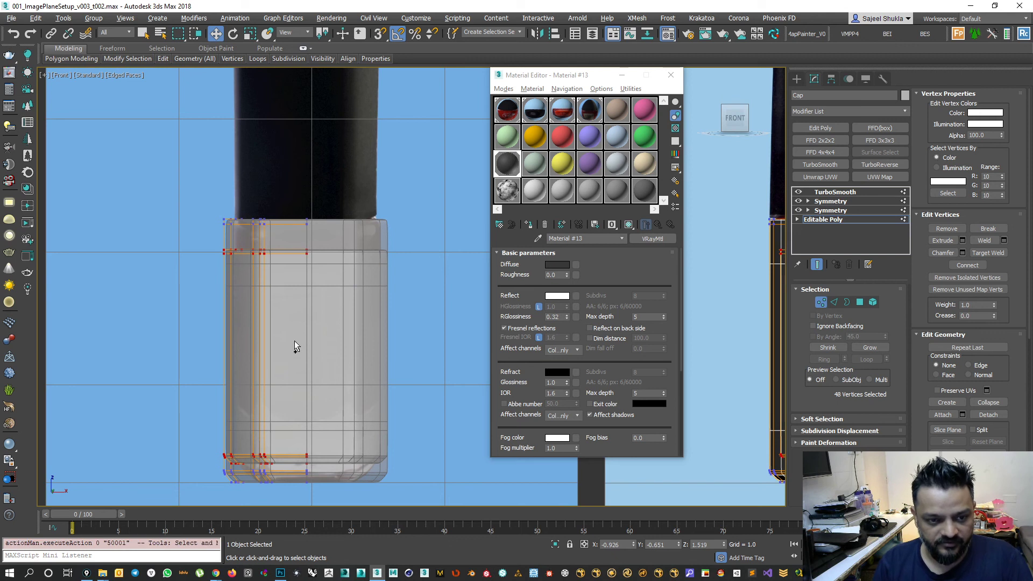
{"action": "scroll", "coordinate": [301, 340], "scroll_direction": "down", "scroll_amount": 3}
{"action": "left_click", "coordinate": [818, 303]}
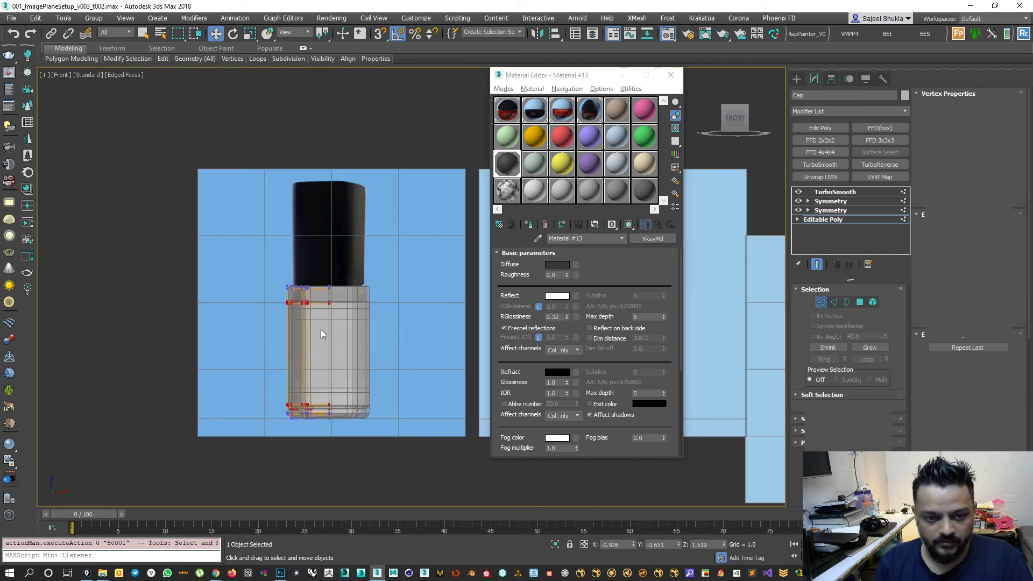
{"action": "left_click", "coordinate": [826, 219]}
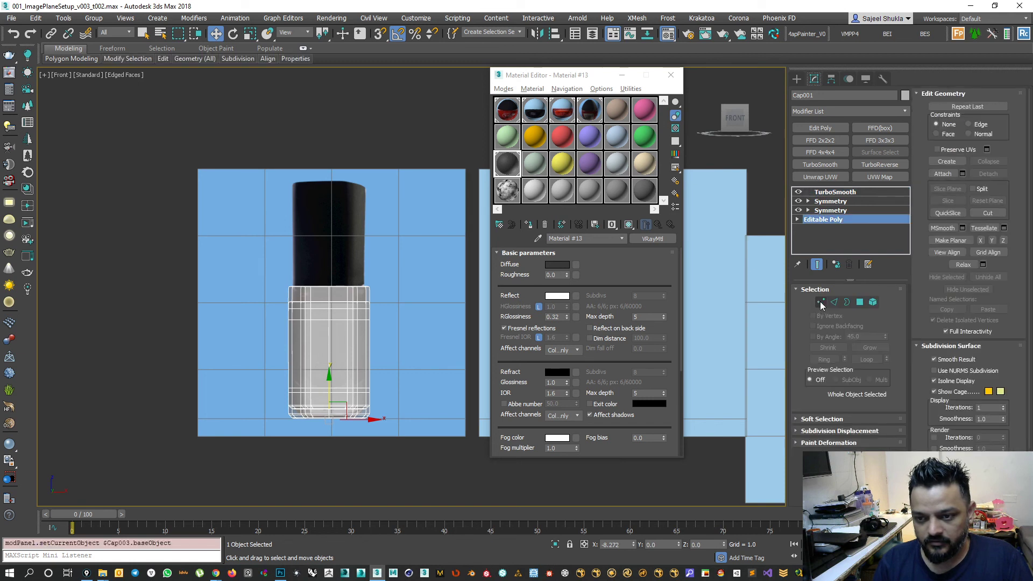
{"action": "key", "text": "1"}
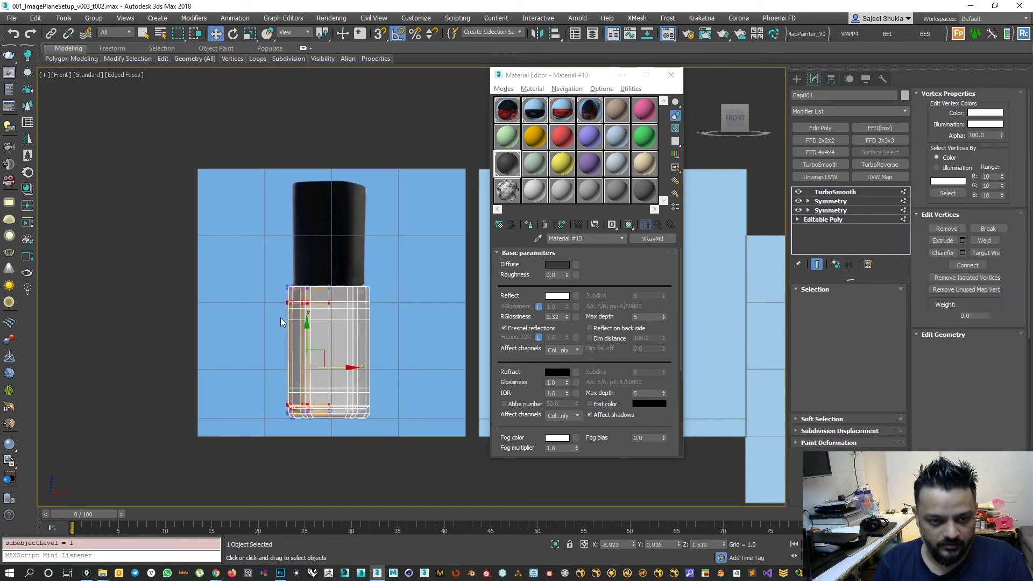
{"action": "scroll", "coordinate": [291, 332], "scroll_direction": "up", "scroll_amount": 2}
{"action": "left_click_drag", "start_coordinate": [321, 473], "coordinate": [328, 489], "text": "alt"}
{"action": "scroll", "coordinate": [243, 380], "scroll_direction": "up", "scroll_amount": 3}
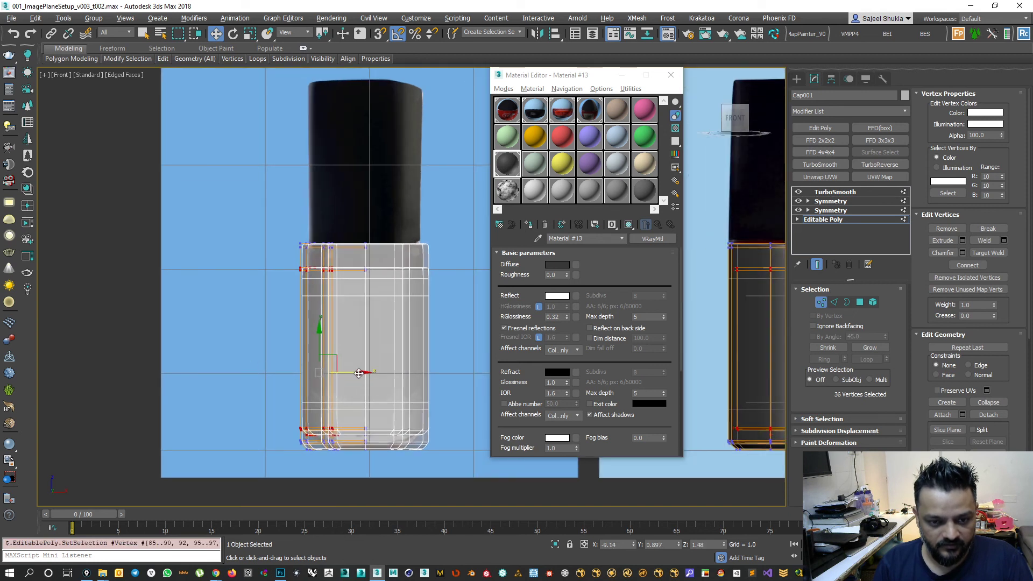
{"action": "left_click_drag", "start_coordinate": [360, 373], "coordinate": [367, 371]}
Select the outer bottle shell at Element level and move it about 8.77 units straight down, clear of the reference images.
{"action": "scroll", "coordinate": [363, 347], "scroll_direction": "down", "scroll_amount": 3}
{"action": "middle_click_drag", "start_coordinate": [428, 368], "coordinate": [285, 365]}
{"action": "scroll", "coordinate": [286, 365], "scroll_direction": "down", "scroll_amount": 3}
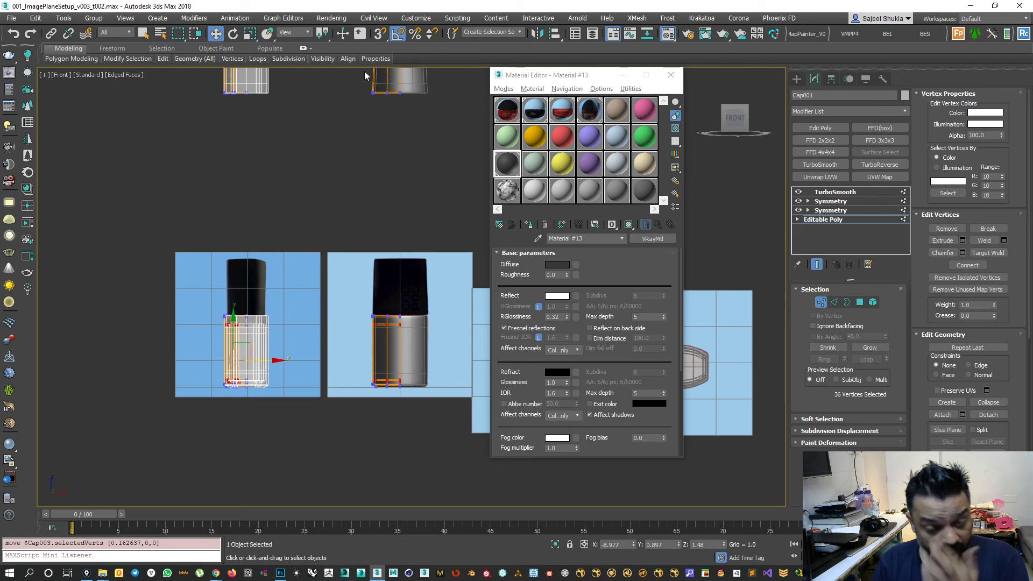
{"action": "left_click", "coordinate": [874, 302]}
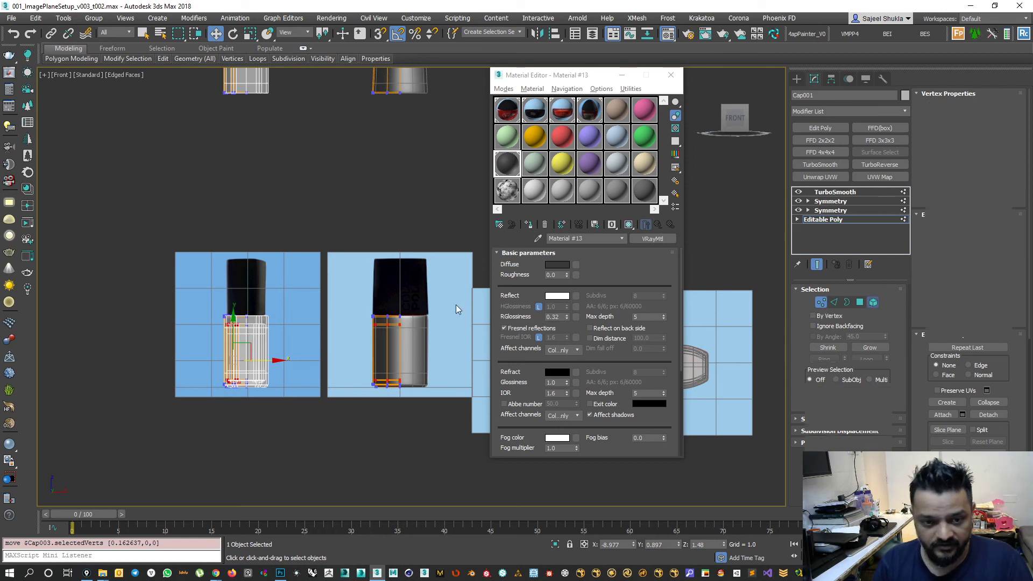
{"action": "left_click", "coordinate": [248, 322]}
{"action": "left_click", "coordinate": [233, 321]}
{"action": "left_click_drag", "start_coordinate": [233, 318], "coordinate": [233, 479]}
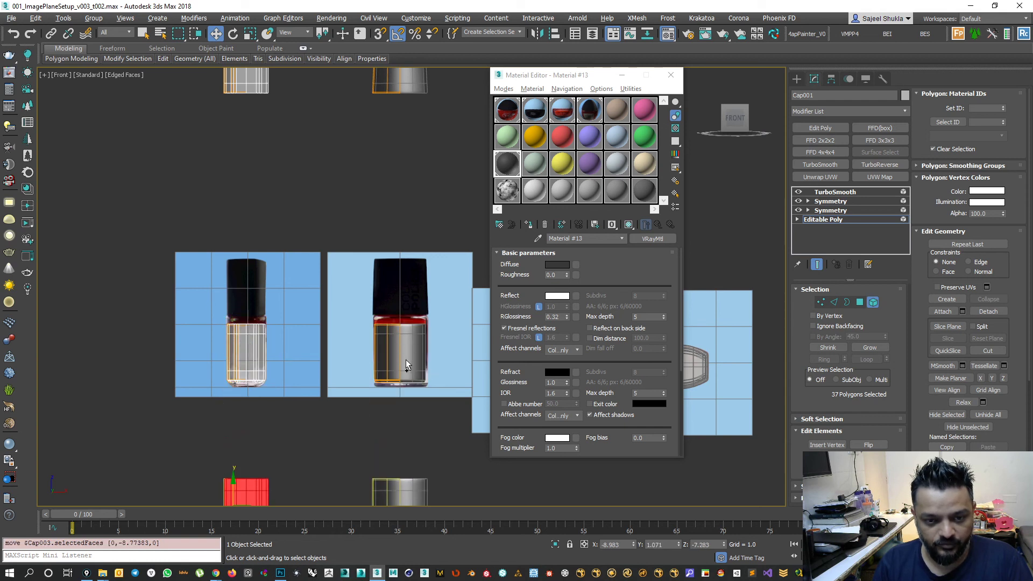
Clear the selection, leave Element level, and make the front-view bottle see-through.
{"action": "scroll", "coordinate": [406, 360], "scroll_direction": "up", "scroll_amount": 2}
{"action": "left_click", "coordinate": [372, 427]}
{"action": "left_click", "coordinate": [875, 303]}
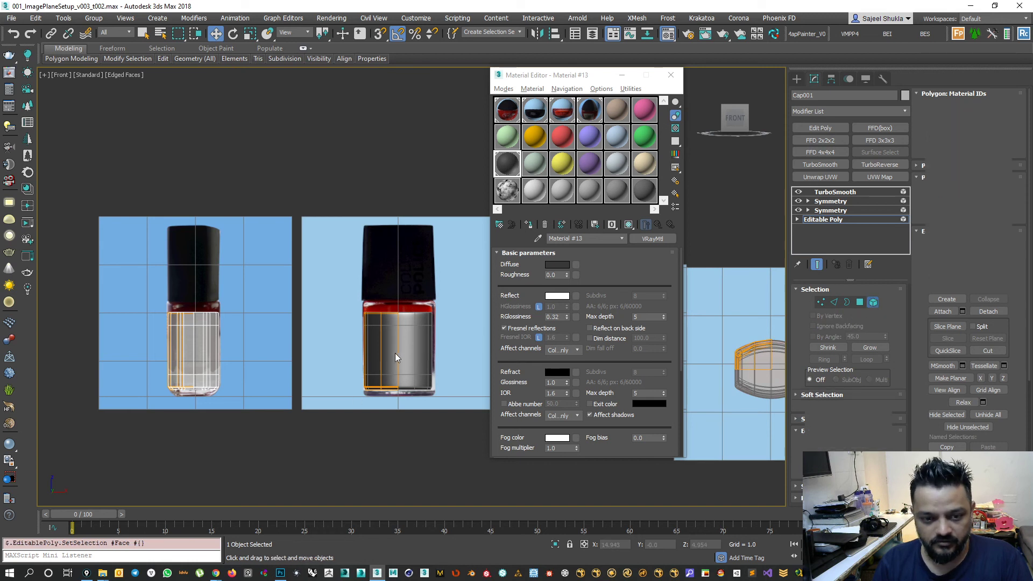
{"action": "key", "text": "alt+x"}
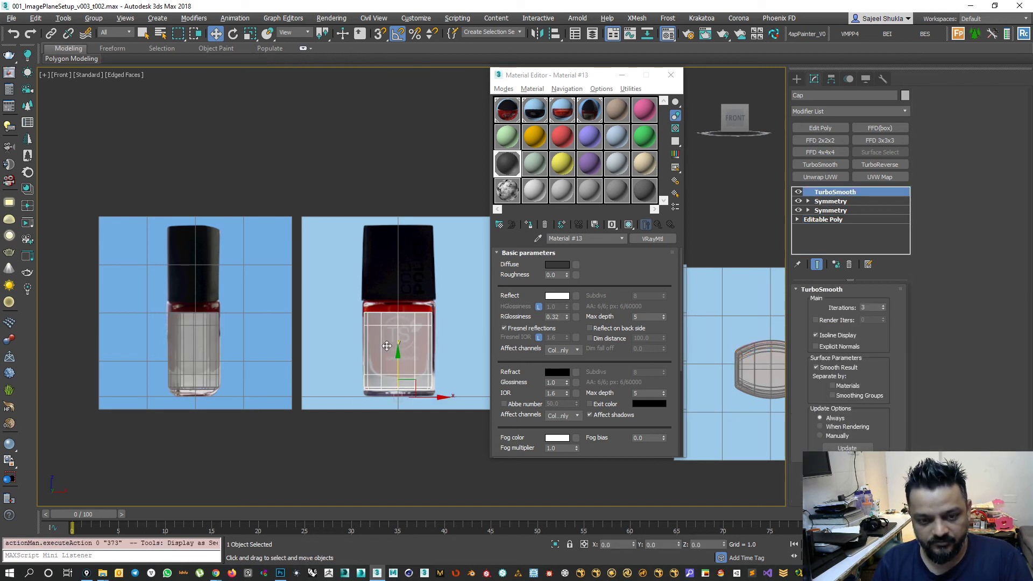
Raise the inner volume's top vertices about 0.38 units toward the bottle's upper edge in the front view.
{"action": "key", "text": "alt+w"}
{"action": "key", "text": "alt+w"}
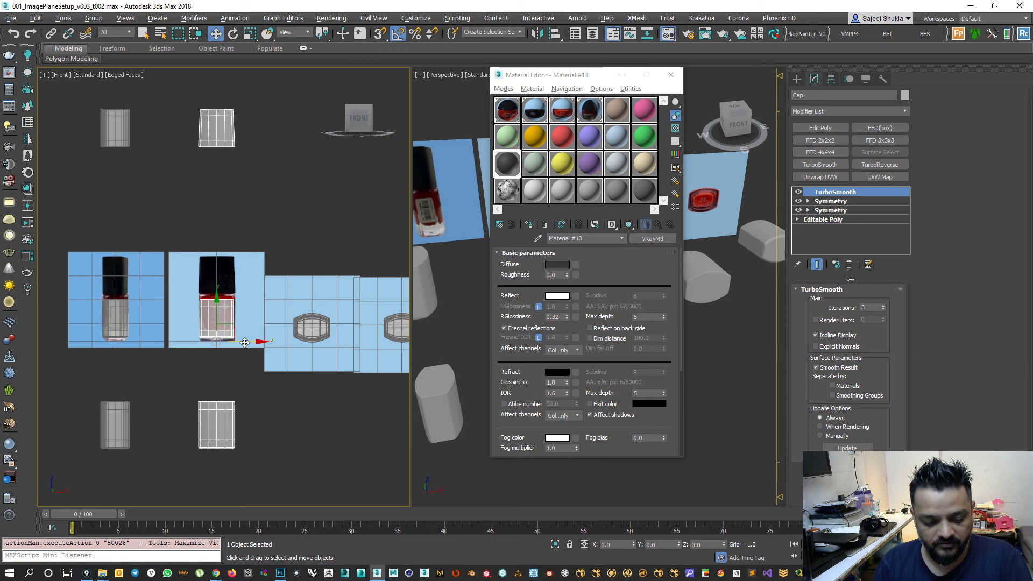
{"action": "scroll", "coordinate": [341, 291], "scroll_direction": "up", "scroll_amount": 6}
{"action": "scroll", "coordinate": [363, 316], "scroll_direction": "up", "scroll_amount": 2}
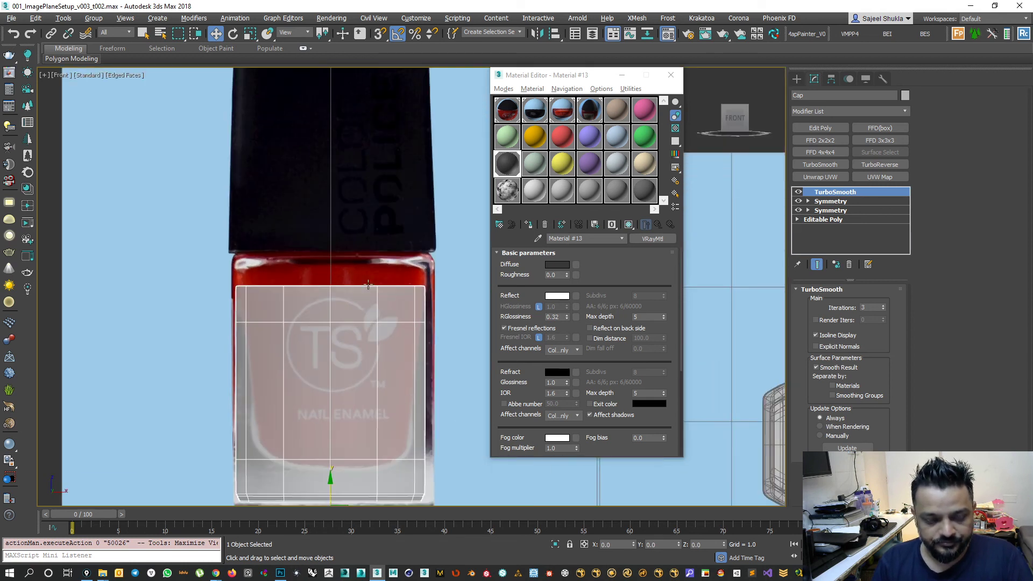
{"action": "left_click", "coordinate": [823, 219]}
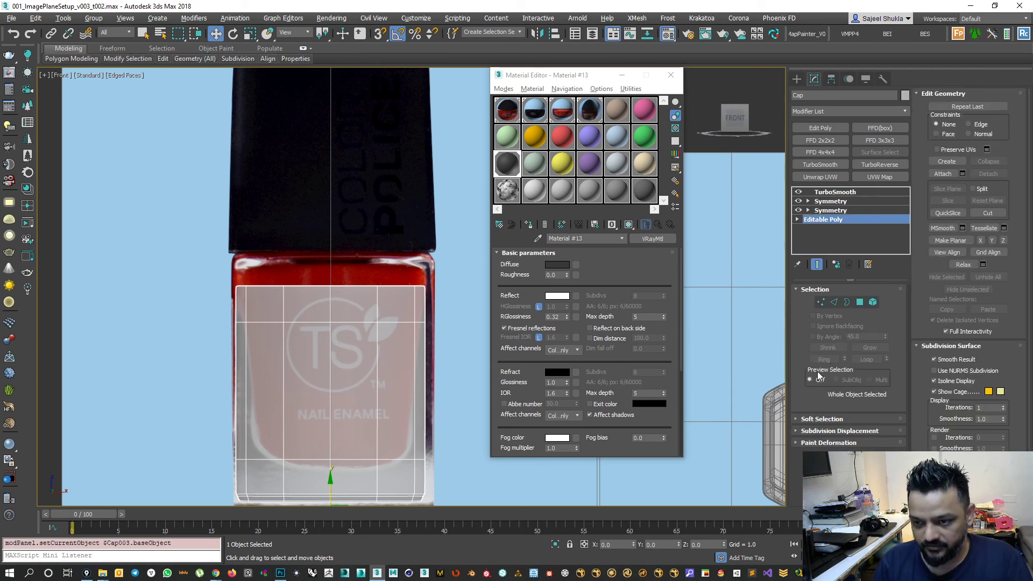
{"action": "left_click", "coordinate": [820, 302]}
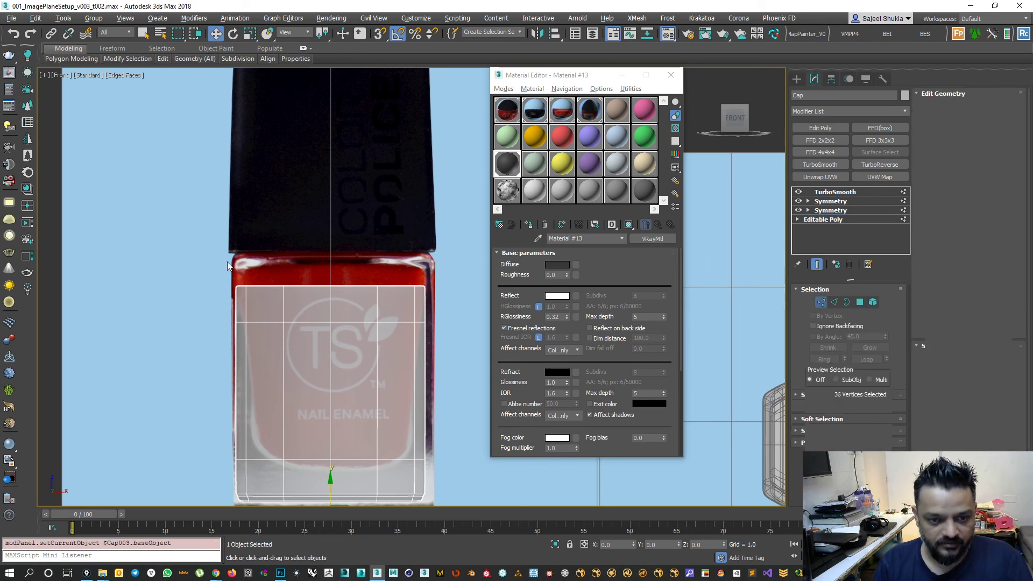
{"action": "left_click_drag", "start_coordinate": [195, 254], "coordinate": [469, 328]}
{"action": "left_click_drag", "start_coordinate": [269, 247], "coordinate": [275, 221]}
{"action": "scroll", "coordinate": [299, 300], "scroll_direction": "down", "scroll_amount": 2}
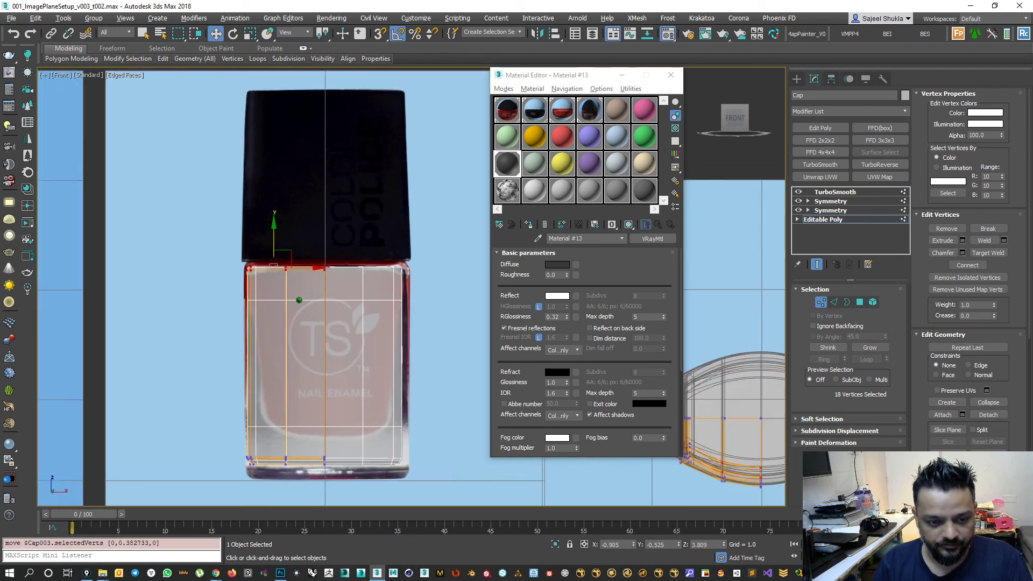
Raise the inner volume's bottom vertices about 0.46 units to match the base of the polish in the reference.
{"action": "scroll", "coordinate": [293, 495], "scroll_direction": "up", "scroll_amount": 2}
{"action": "left_click_drag", "start_coordinate": [468, 516], "coordinate": [467, 515]}
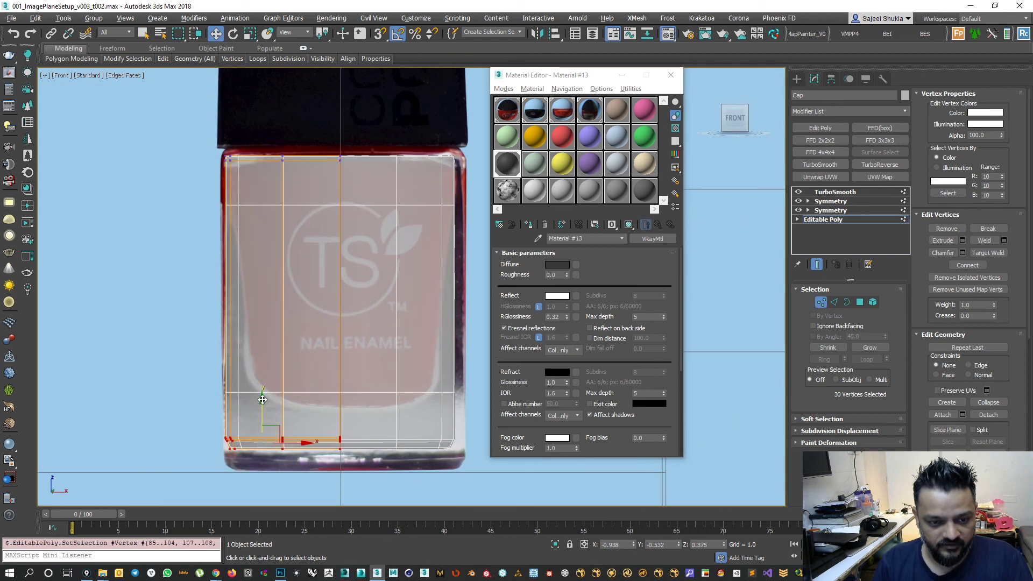
{"action": "left_click_drag", "start_coordinate": [263, 407], "coordinate": [267, 364]}
Remove the two extra horizontal edge loops just above the inner volume's bottom bevel.
{"action": "scroll", "coordinate": [269, 414], "scroll_direction": "up", "scroll_amount": 3}
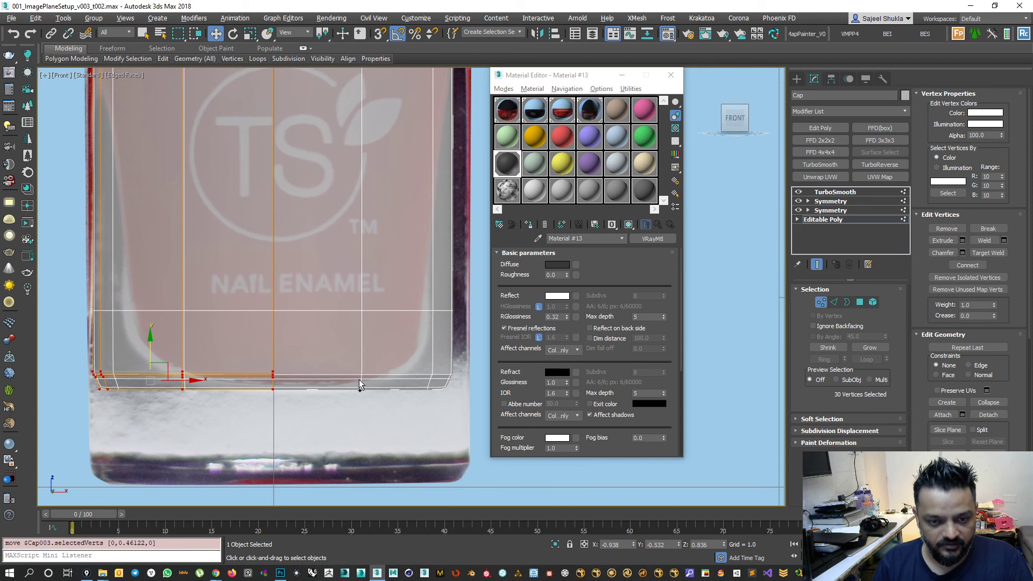
{"action": "scroll", "coordinate": [212, 366], "scroll_direction": "up", "scroll_amount": 5}
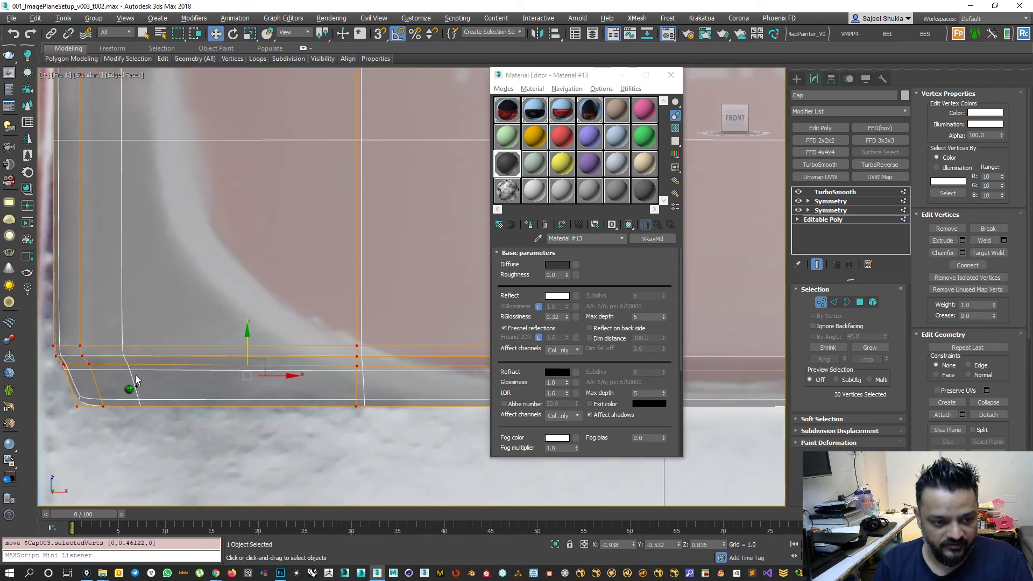
{"action": "key", "text": "2"}
{"action": "double_click", "coordinate": [143, 357]}
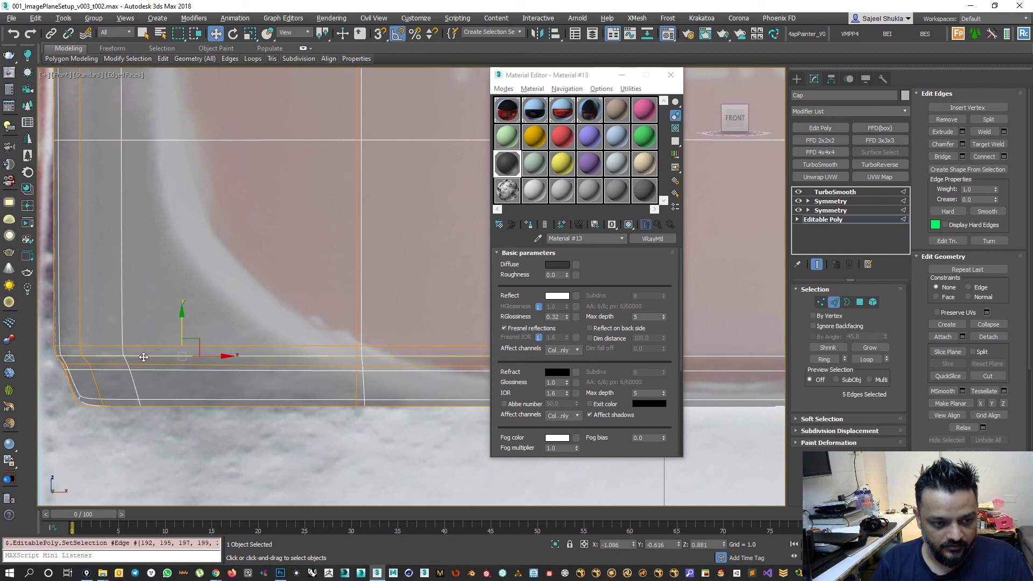
{"action": "key", "text": "BackSpace"}
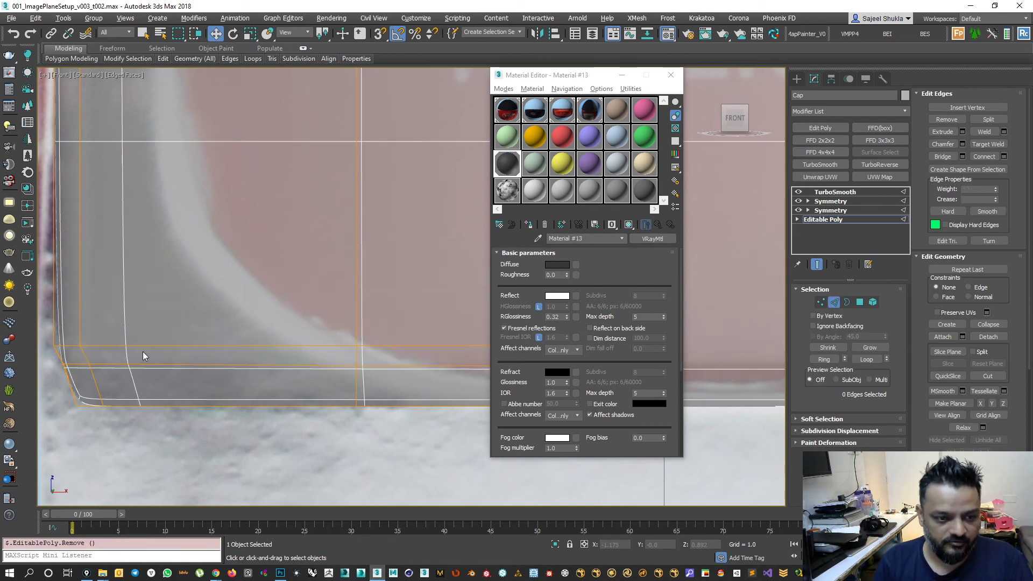
{"action": "double_click", "coordinate": [148, 347]}
{"action": "key", "text": "BackSpace"}
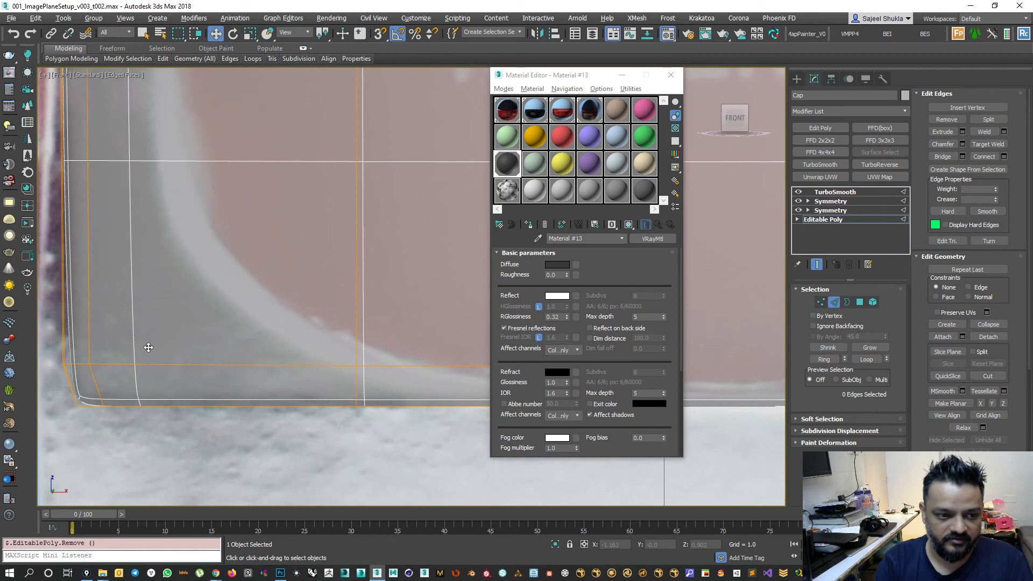
{"action": "scroll", "coordinate": [149, 352], "scroll_direction": "down", "scroll_amount": 6}
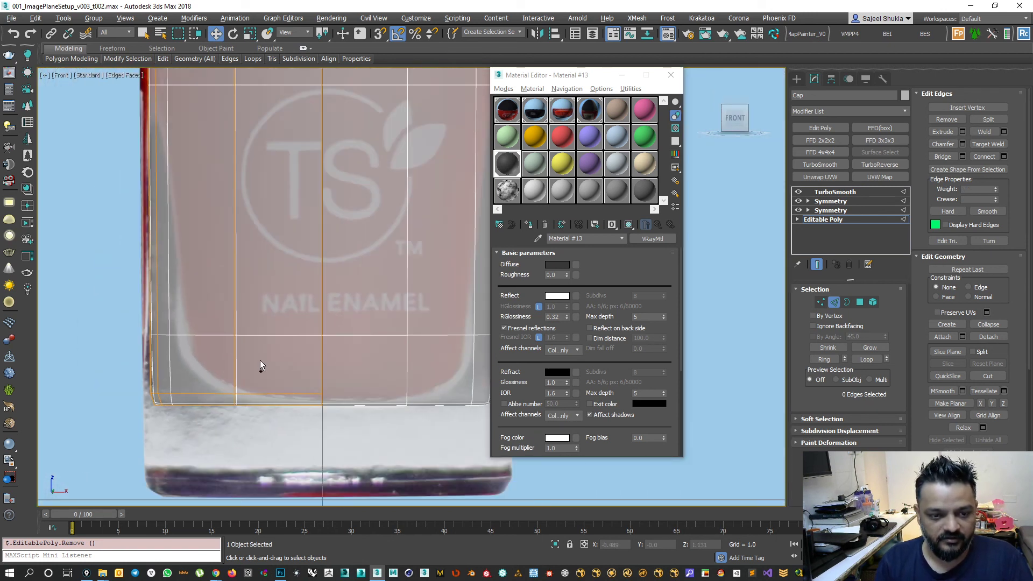
Raise the inner volume's bottom vertices about 0.014 units to meet the polish base in the front reference.
{"action": "scroll", "coordinate": [272, 353], "scroll_direction": "up", "scroll_amount": 1}
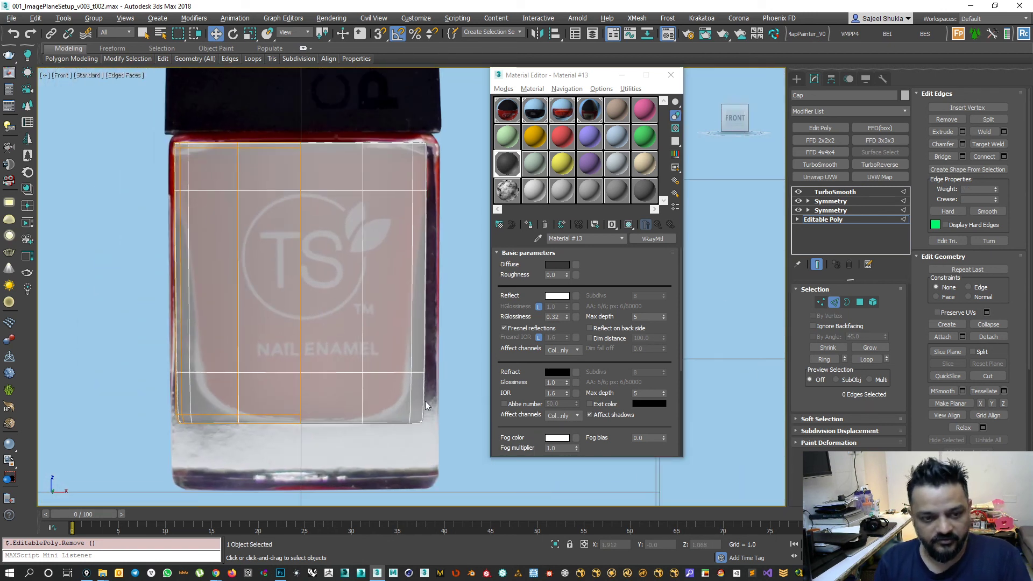
{"action": "key", "text": "1"}
{"action": "left_click_drag", "start_coordinate": [146, 395], "coordinate": [385, 467]}
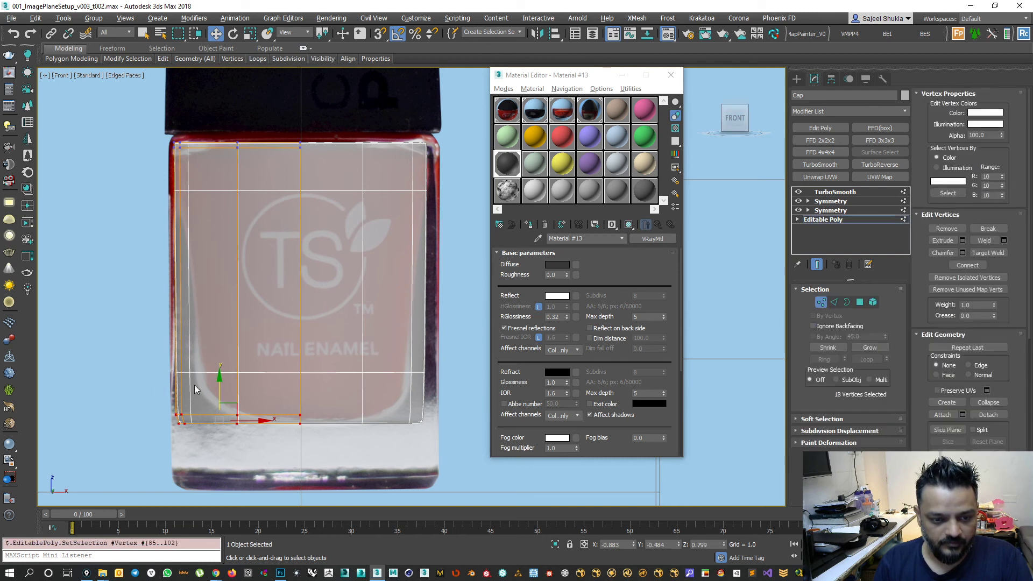
{"action": "left_click_drag", "start_coordinate": [220, 384], "coordinate": [221, 382]}
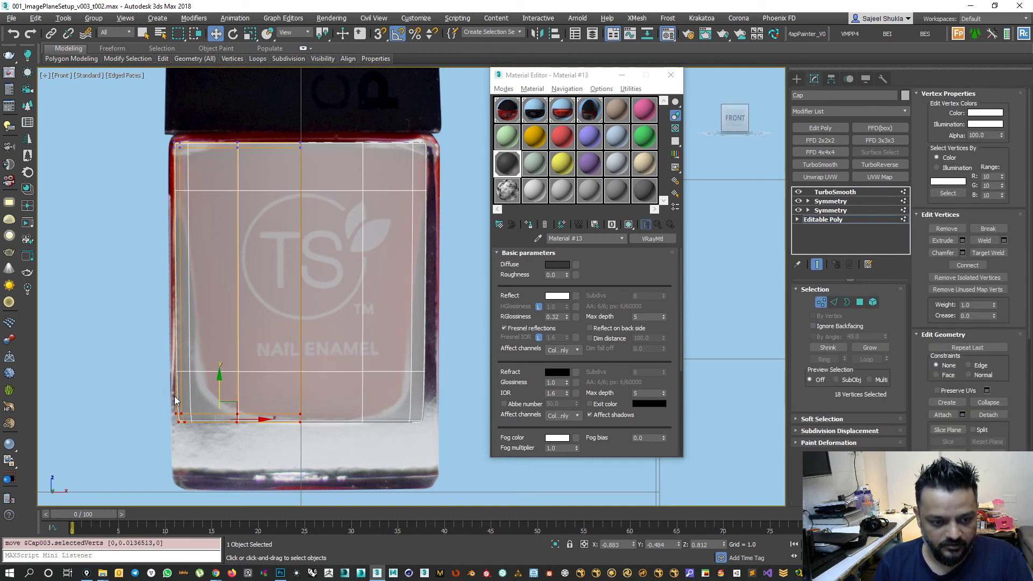
Shape the inner volume's lower corner by moving its vertices upward and inward to follow the polish's rounded outline in the front view.
{"action": "left_click_drag", "start_coordinate": [260, 267], "coordinate": [260, 268]}
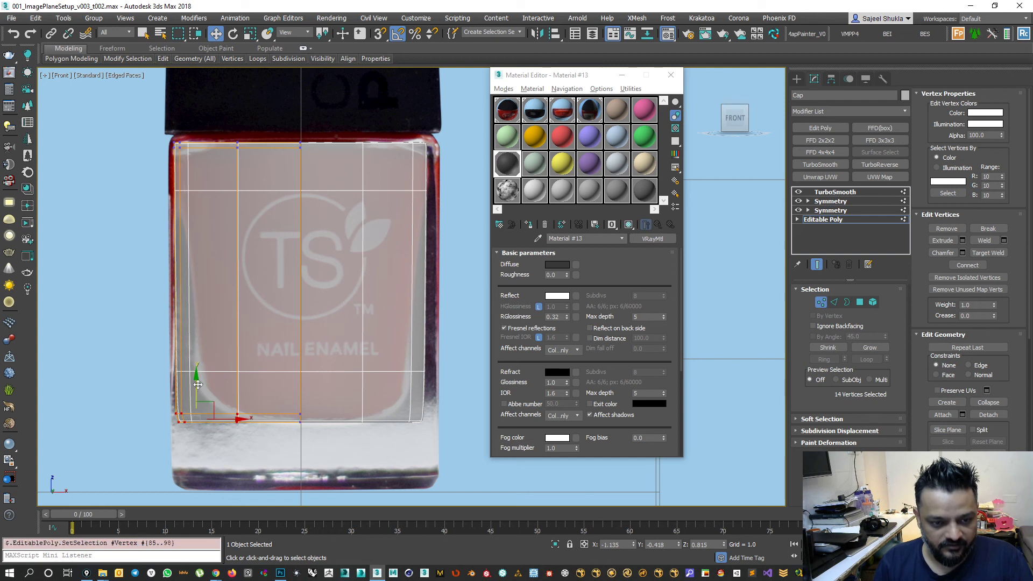
{"action": "left_click_drag", "start_coordinate": [195, 378], "coordinate": [191, 347]}
{"action": "left_click_drag", "start_coordinate": [223, 387], "coordinate": [242, 386]}
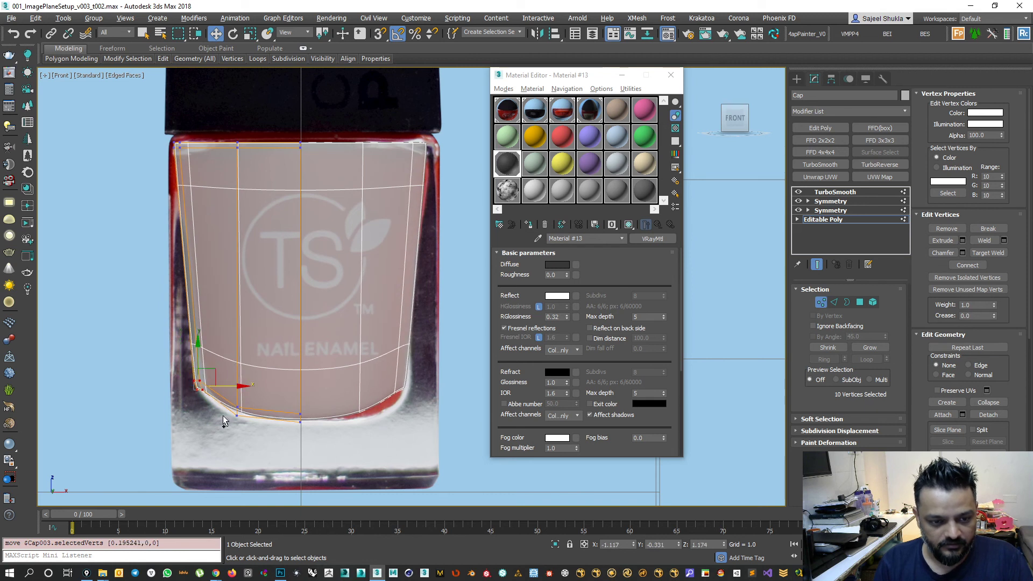
{"action": "scroll", "coordinate": [222, 406], "scroll_direction": "up", "scroll_amount": 5}
{"action": "left_click_drag", "start_coordinate": [180, 338], "coordinate": [220, 373]}
{"action": "scroll", "coordinate": [212, 350], "scroll_direction": "down", "scroll_amount": 1}
{"action": "scroll", "coordinate": [270, 463], "scroll_direction": "down", "scroll_amount": 4}
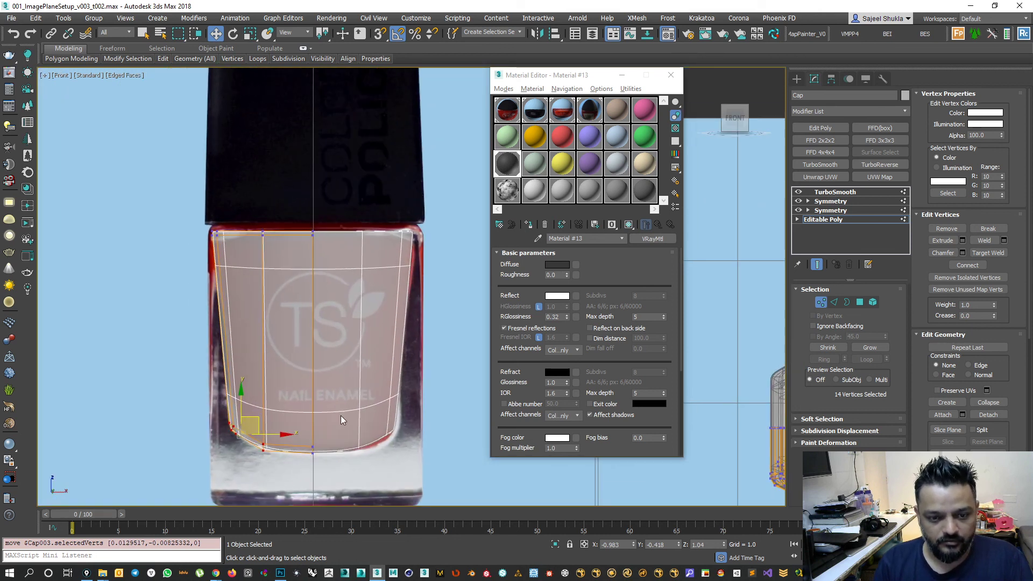
{"action": "scroll", "coordinate": [340, 416], "scroll_direction": "up", "scroll_amount": 2}
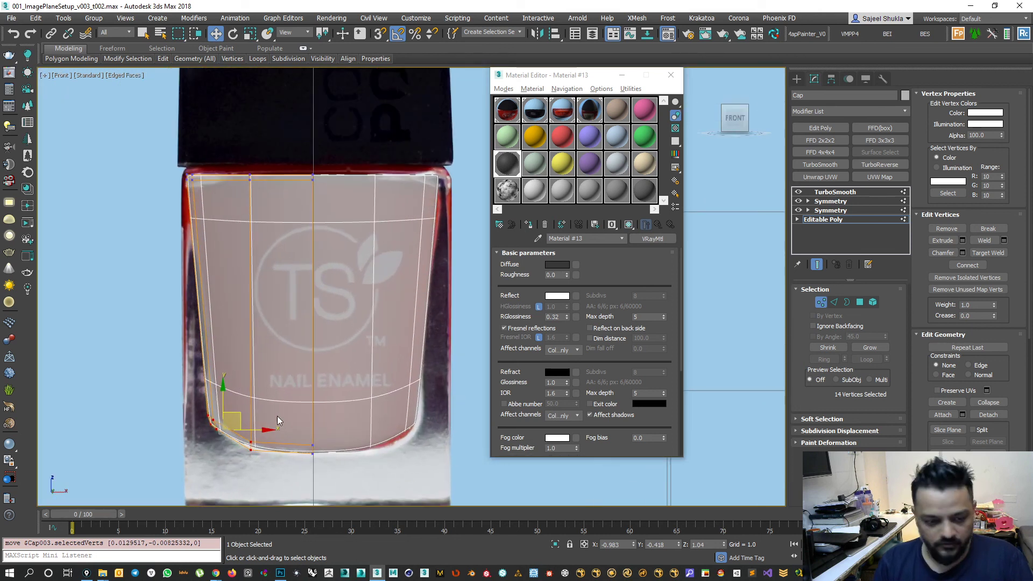
{"action": "scroll", "coordinate": [231, 437], "scroll_direction": "up", "scroll_amount": 2}
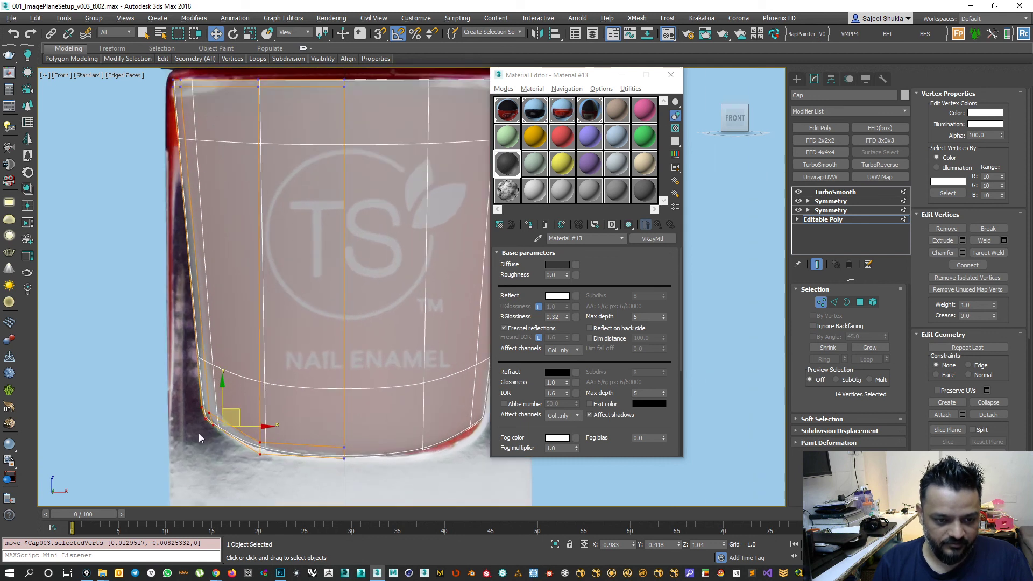
{"action": "left_click_drag", "start_coordinate": [233, 413], "coordinate": [293, 345]}
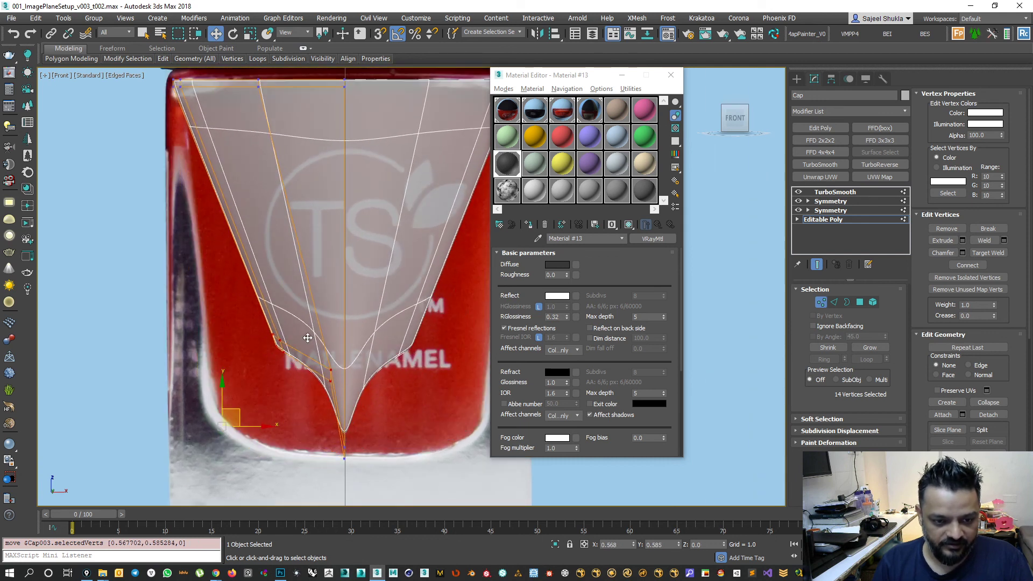
{"action": "scroll", "coordinate": [247, 476], "scroll_direction": "down", "scroll_amount": 3}
{"action": "middle_click_drag", "start_coordinate": [247, 477], "coordinate": [227, 398]}
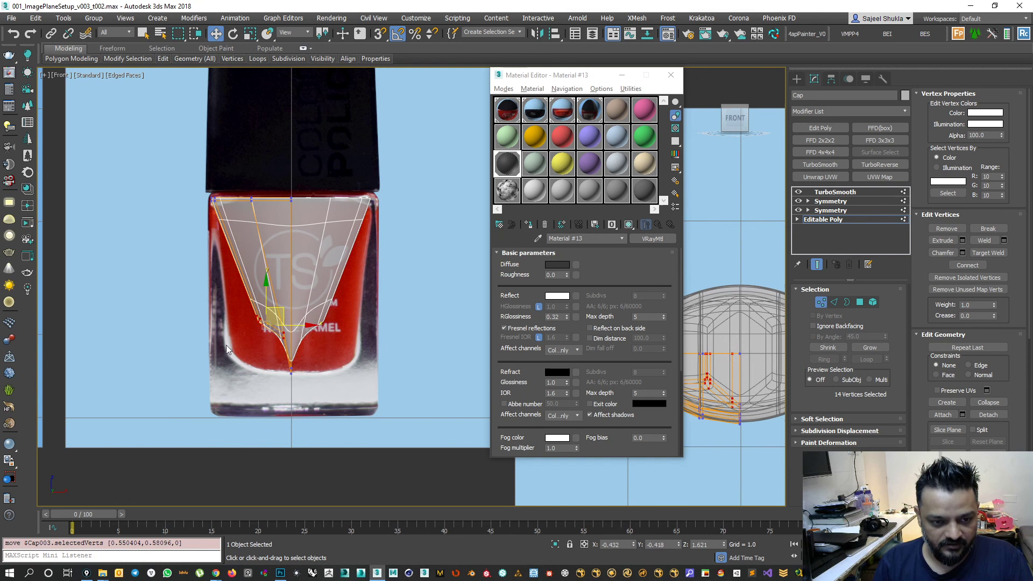
{"action": "key", "text": "ctrl+z"}
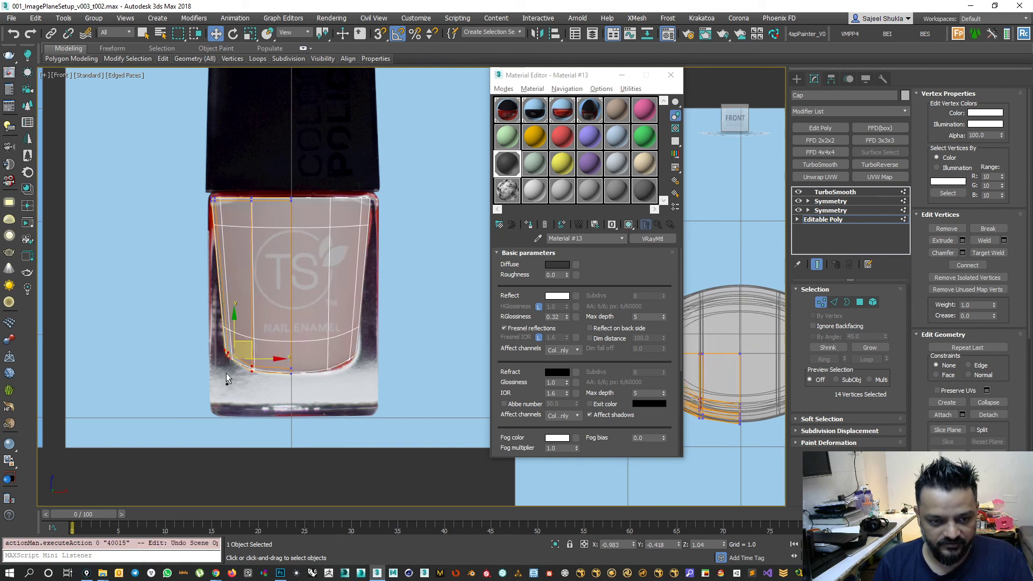
Lower the inner volume's outermost corner vertices about 0.012 units to fit the reference curve, and leave Vertex level.
{"action": "scroll", "coordinate": [242, 362], "scroll_direction": "up", "scroll_amount": 3}
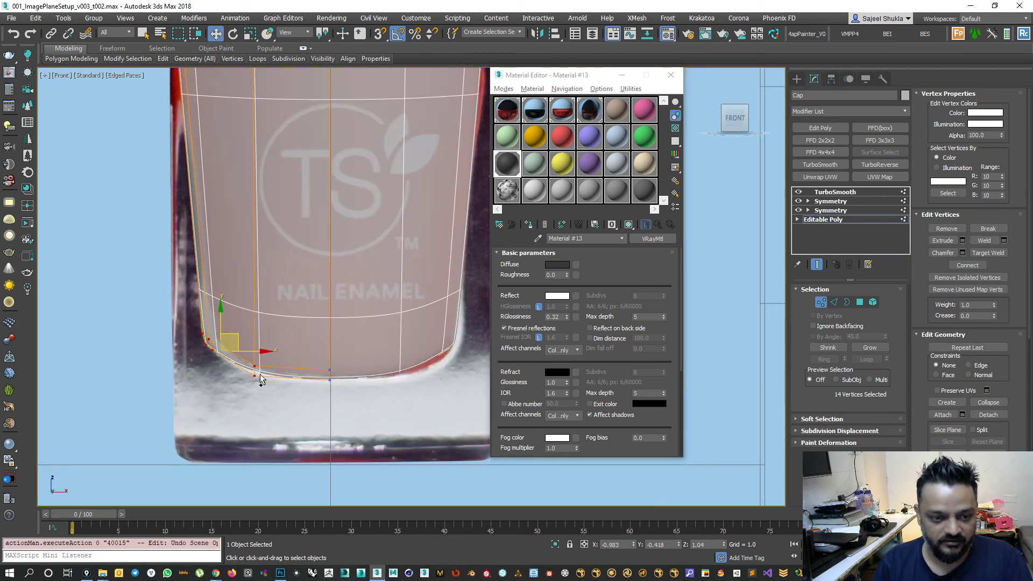
{"action": "scroll", "coordinate": [260, 374], "scroll_direction": "up", "scroll_amount": 2}
{"action": "scroll", "coordinate": [240, 376], "scroll_direction": "up", "scroll_amount": 2}
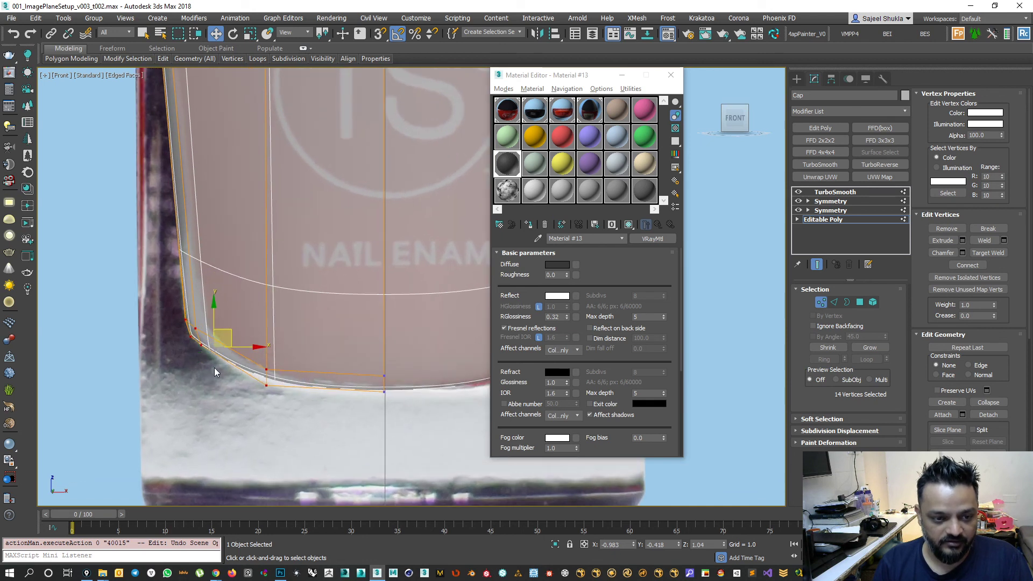
{"action": "left_click_drag", "start_coordinate": [179, 321], "coordinate": [195, 299]}
{"action": "scroll", "coordinate": [255, 350], "scroll_direction": "down", "scroll_amount": 2}
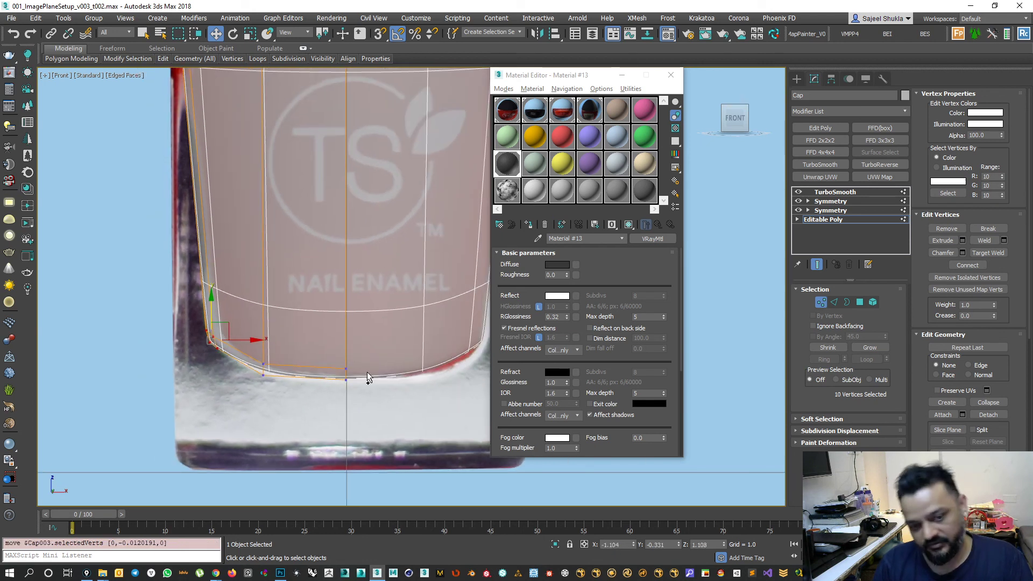
{"action": "left_click", "coordinate": [821, 302]}
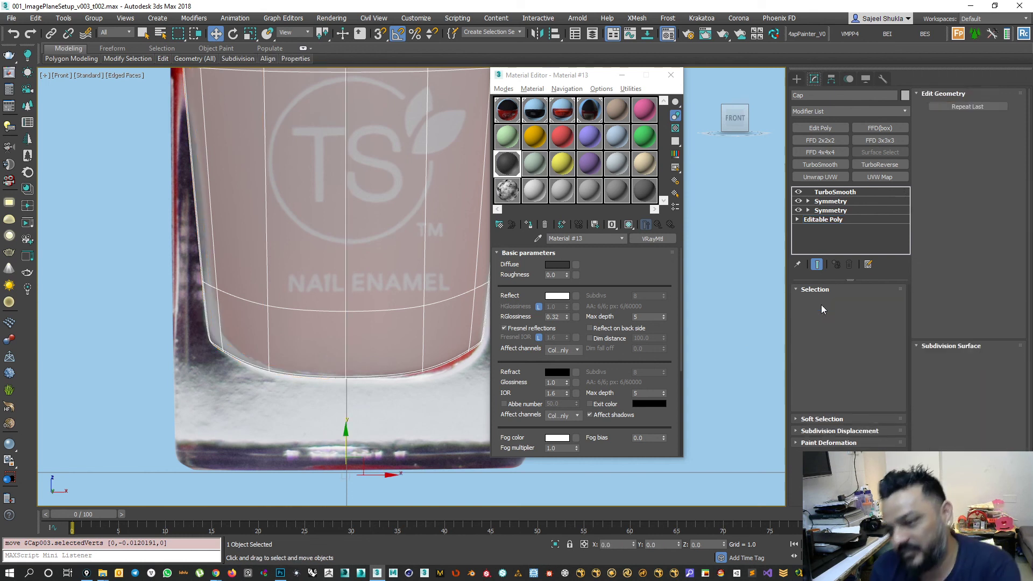
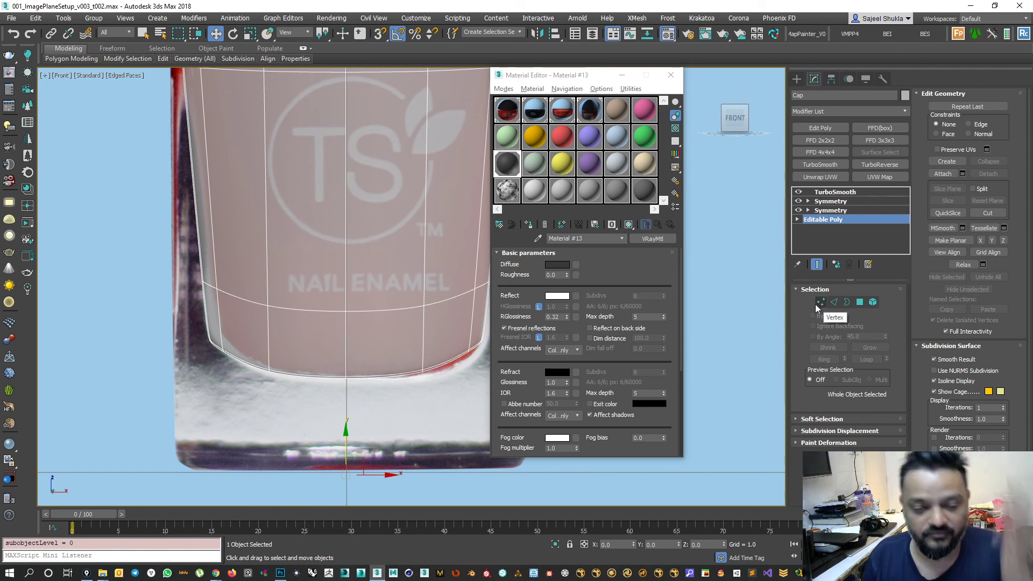
Try raising all of the inner volume's bottom vertices about 0.83 units in the front view.
{"action": "left_click", "coordinate": [815, 305]}
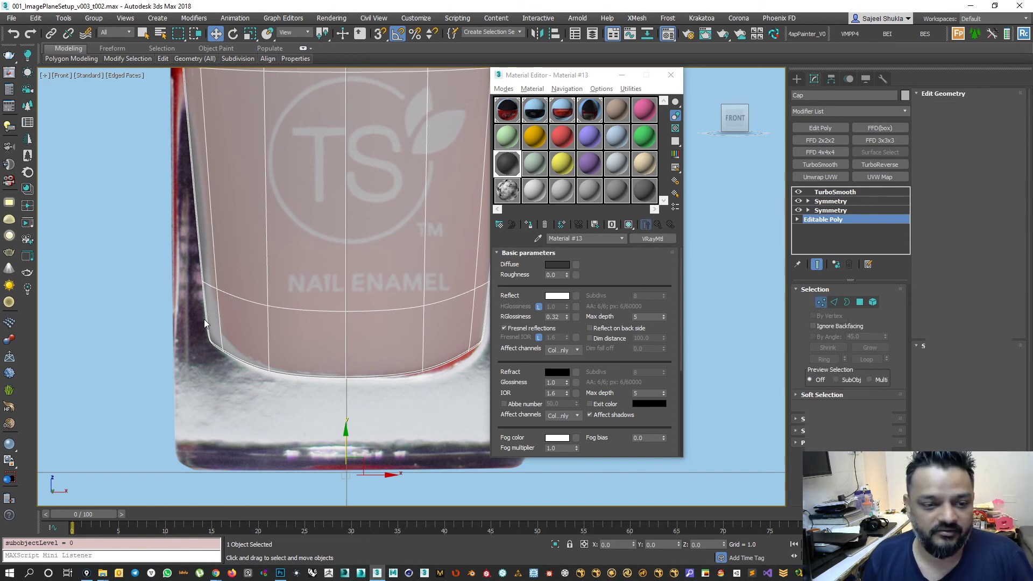
{"action": "left_click_drag", "start_coordinate": [190, 302], "coordinate": [395, 419]}
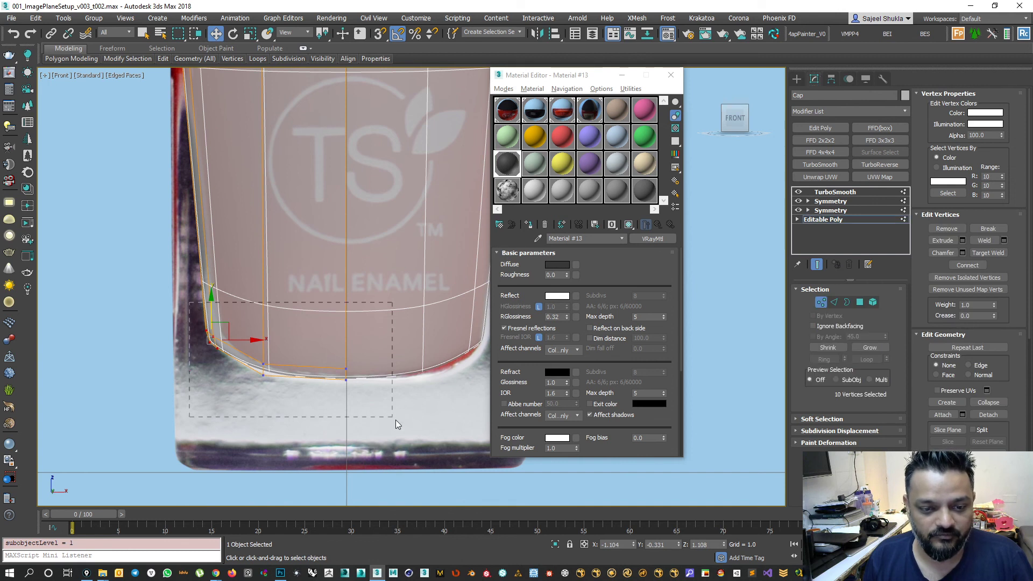
{"action": "left_click_drag", "start_coordinate": [253, 318], "coordinate": [253, 229]}
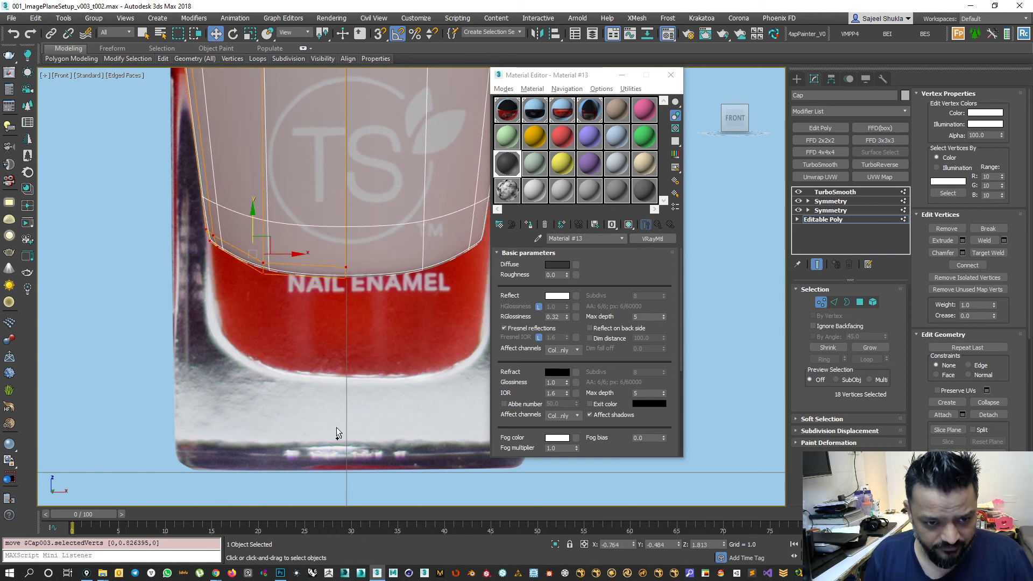
{"action": "scroll", "coordinate": [336, 427], "scroll_direction": "down", "scroll_amount": 2}
{"action": "scroll", "coordinate": [336, 427], "scroll_direction": "down", "scroll_amount": 1}
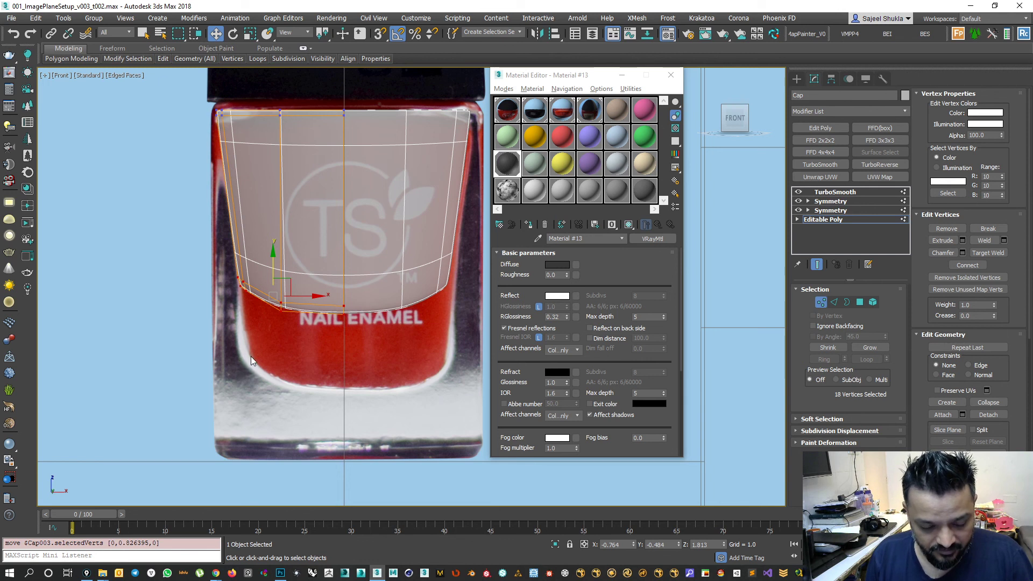
{"action": "left_click", "coordinate": [280, 573]}
{"action": "left_click", "coordinate": [163, 7]}
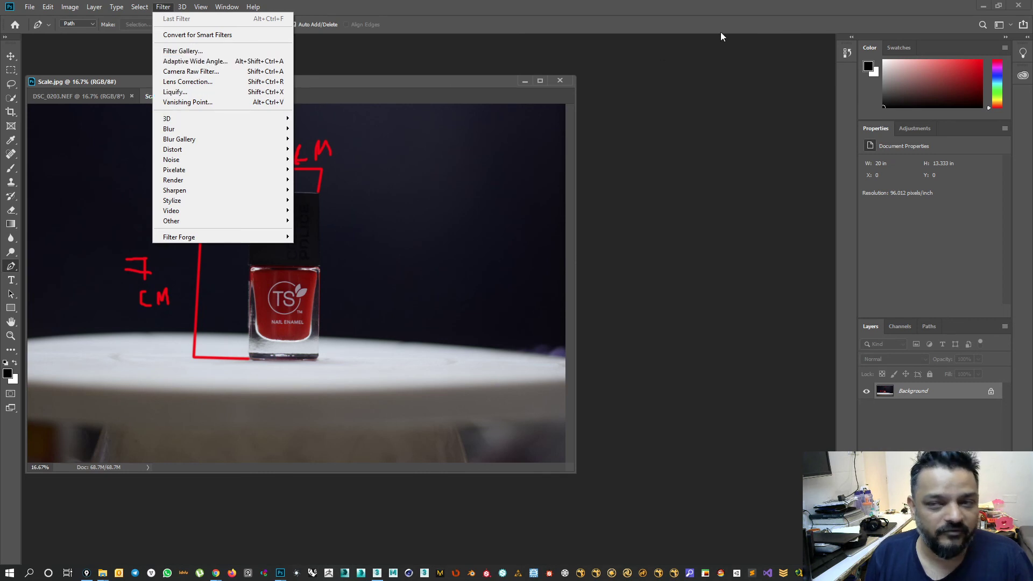
{"action": "left_click", "coordinate": [984, 6]}
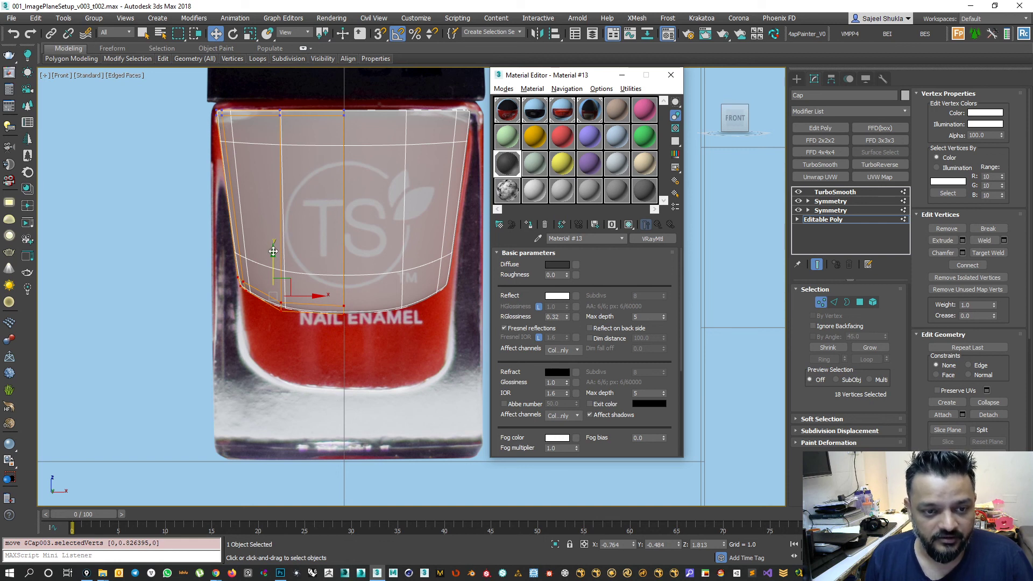
Undo the upward move of the inner volume's bottom vertices and leave Vertex level.
{"action": "key", "text": "ctrl+z"}
{"action": "scroll", "coordinate": [293, 361], "scroll_direction": "up", "scroll_amount": 1}
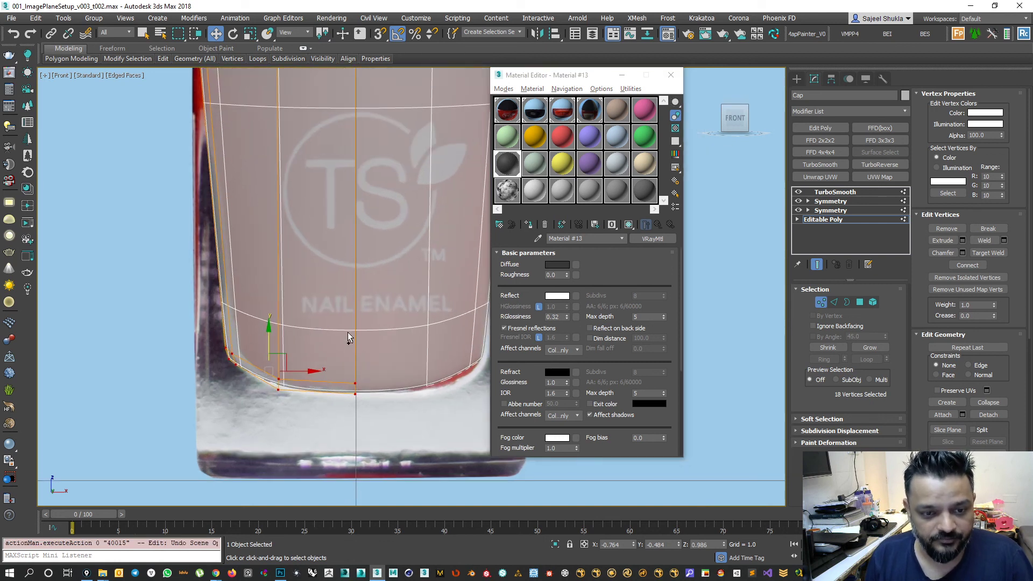
{"action": "scroll", "coordinate": [348, 329], "scroll_direction": "down", "scroll_amount": 3}
{"action": "scroll", "coordinate": [408, 267], "scroll_direction": "up", "scroll_amount": 2}
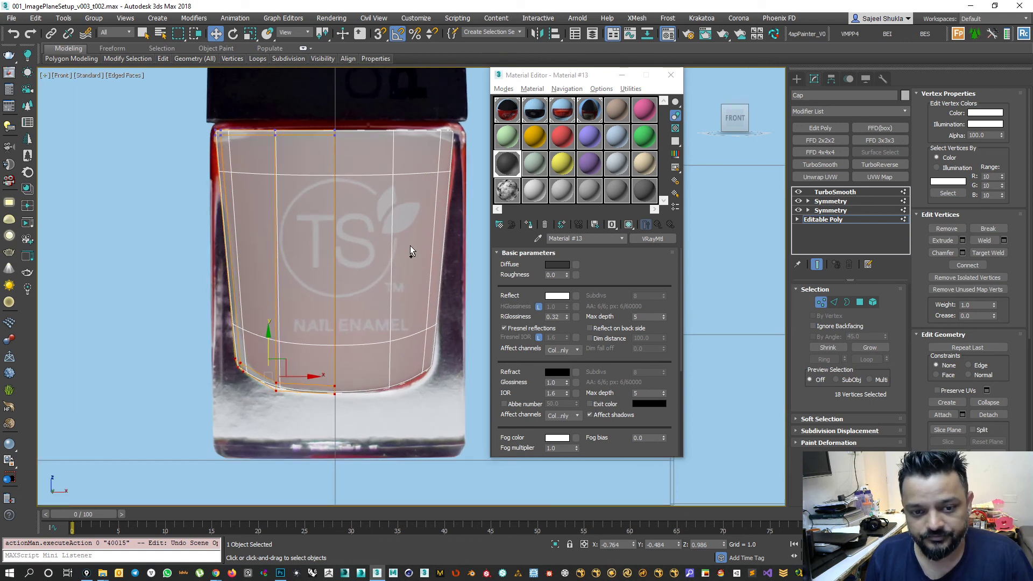
{"action": "left_click", "coordinate": [821, 302]}
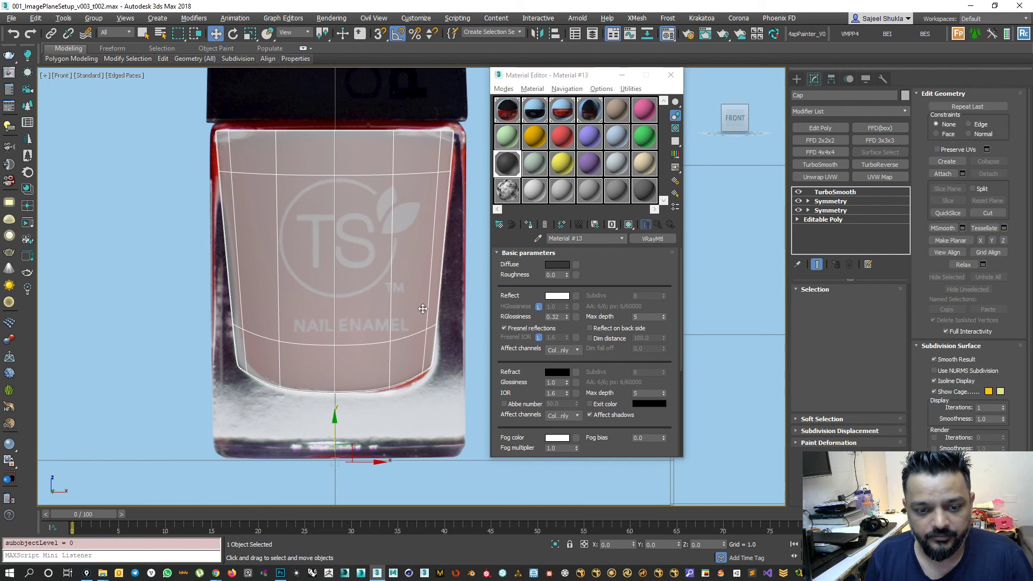
Maximize the Perspective view, frame all the bottle pieces, and select the bottle object.
{"action": "scroll", "coordinate": [423, 308], "scroll_direction": "down", "scroll_amount": 3}
{"action": "key", "text": "alt+w"}
{"action": "left_click", "coordinate": [486, 479]}
{"action": "key", "text": "alt+w"}
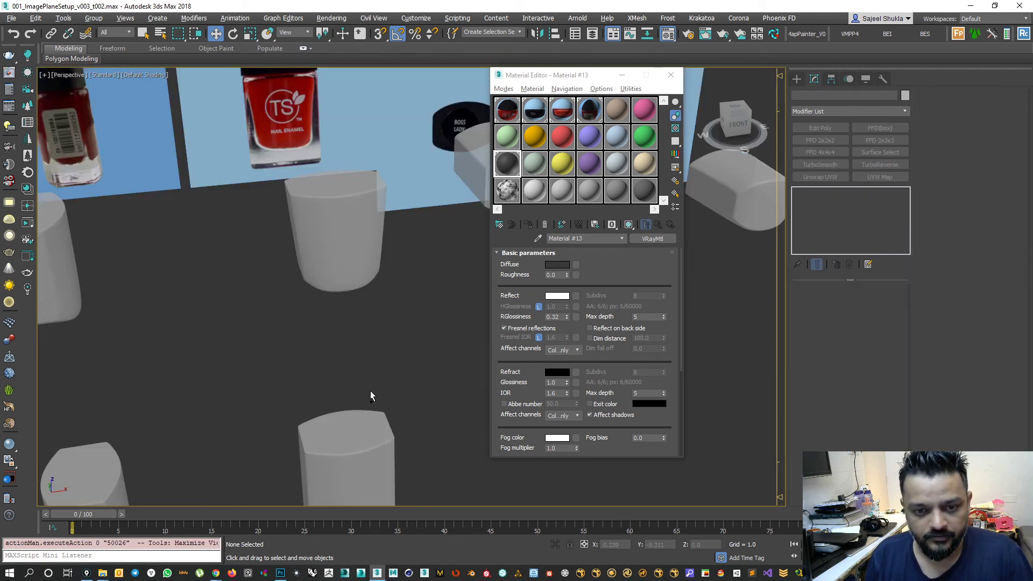
{"action": "scroll", "coordinate": [370, 396], "scroll_direction": "down", "scroll_amount": 5}
{"action": "scroll", "coordinate": [323, 376], "scroll_direction": "up", "scroll_amount": 2}
{"action": "scroll", "coordinate": [350, 350], "scroll_direction": "down", "scroll_amount": 3}
{"action": "scroll", "coordinate": [335, 382], "scroll_direction": "up", "scroll_amount": 3}
{"action": "middle_click_drag", "start_coordinate": [339, 340], "coordinate": [346, 324], "text": "alt"}
{"action": "left_click", "coordinate": [340, 349]}
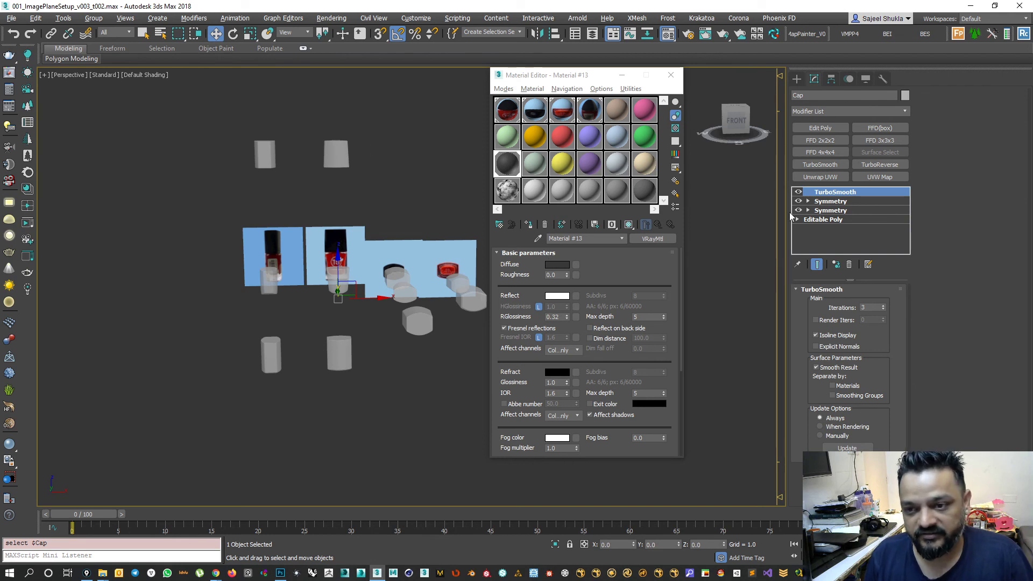
Select the outer shell element below the reference planes at the Editable Poly's Element level.
{"action": "left_click", "coordinate": [817, 264]}
{"action": "left_click", "coordinate": [823, 220]}
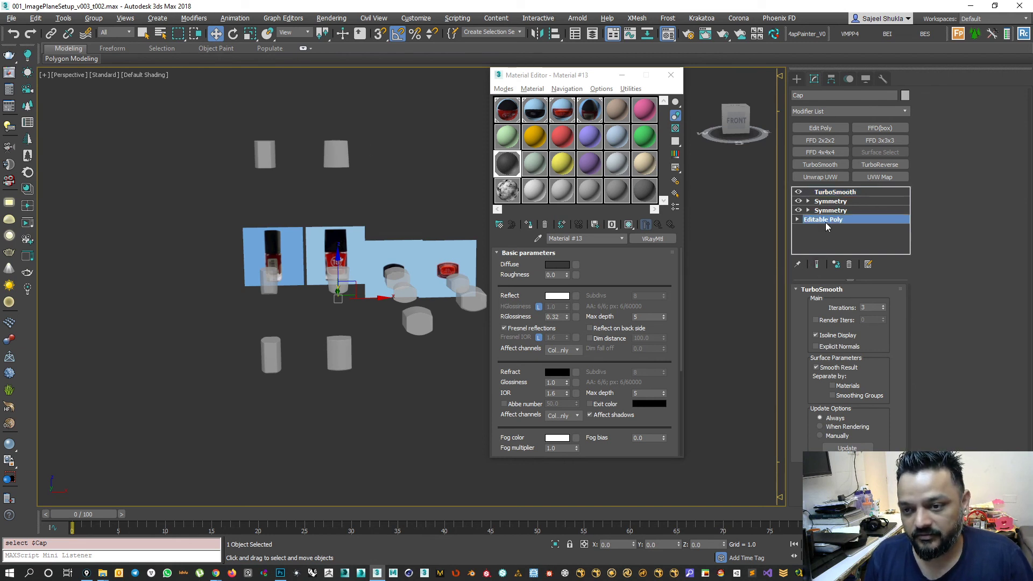
{"action": "left_click", "coordinate": [872, 303]}
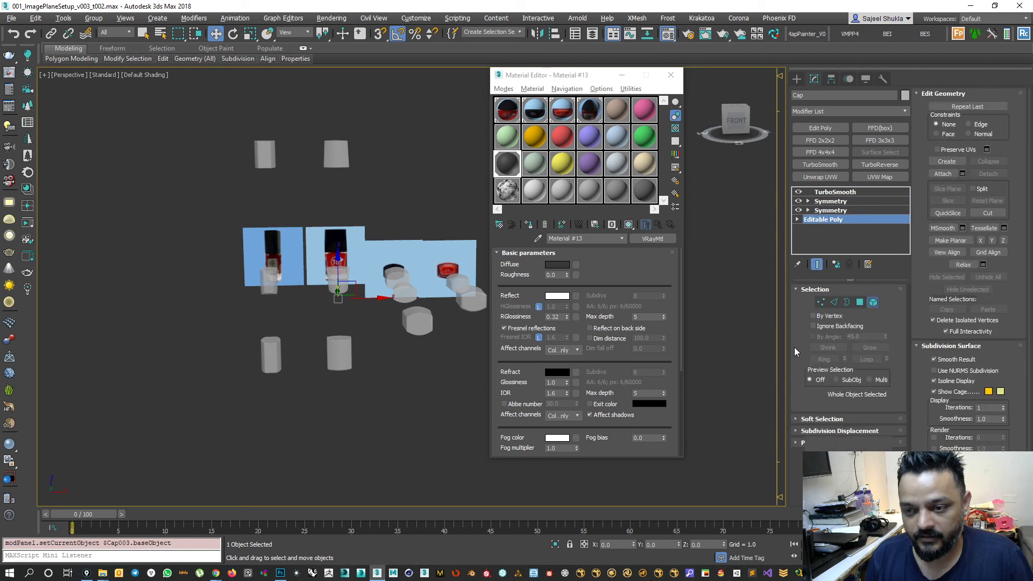
{"action": "left_click", "coordinate": [341, 352]}
Move the outer shell element up over the bottle in the front reference and compare its fit with the side reference.
{"action": "key", "text": "alt+w"}
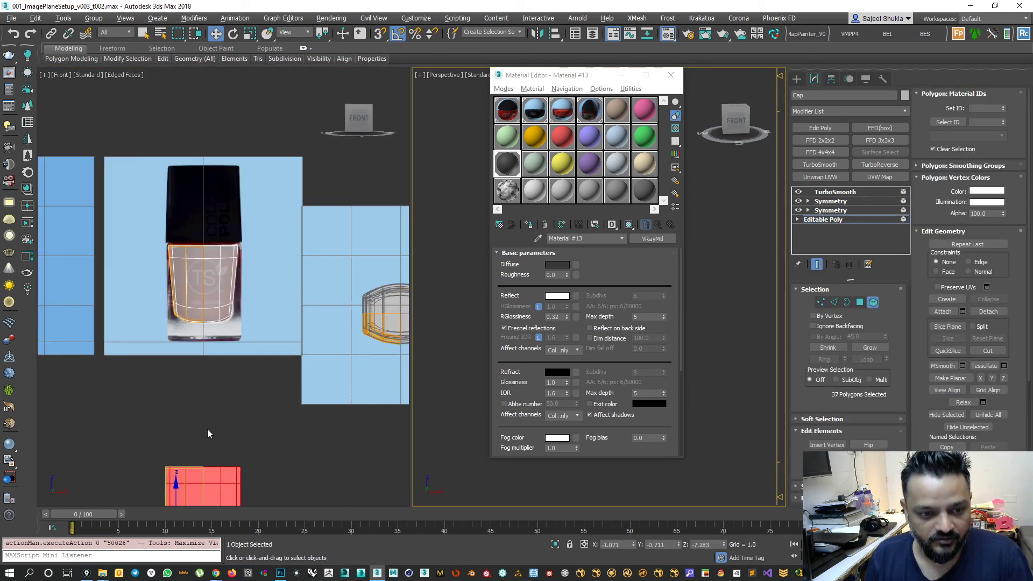
{"action": "key", "text": "alt+w"}
{"action": "scroll", "coordinate": [208, 429], "scroll_direction": "down", "scroll_amount": 5}
{"action": "left_click_drag", "start_coordinate": [326, 400], "coordinate": [300, 297]}
{"action": "scroll", "coordinate": [329, 329], "scroll_direction": "up", "scroll_amount": 6}
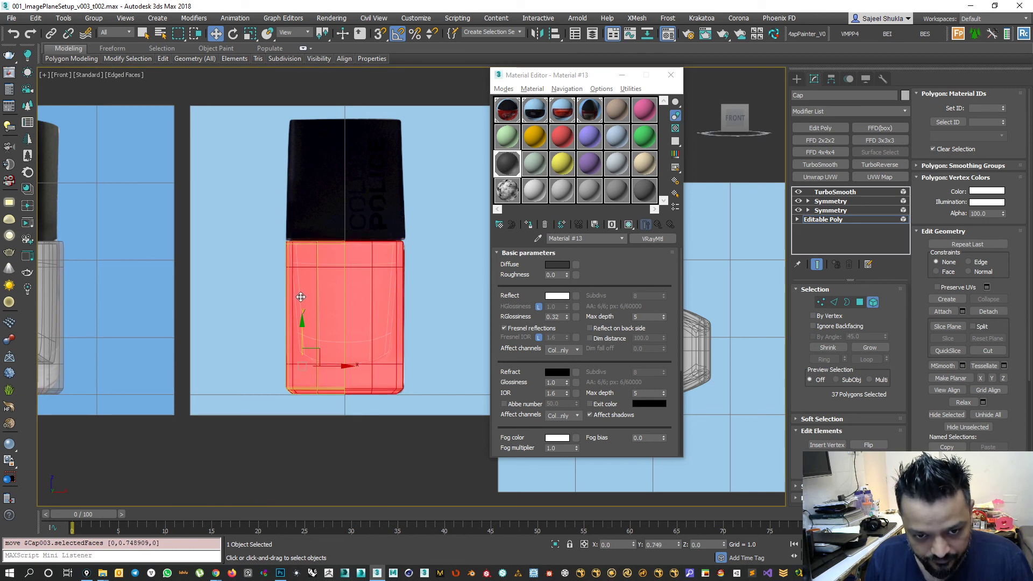
{"action": "key", "text": "alt+w"}
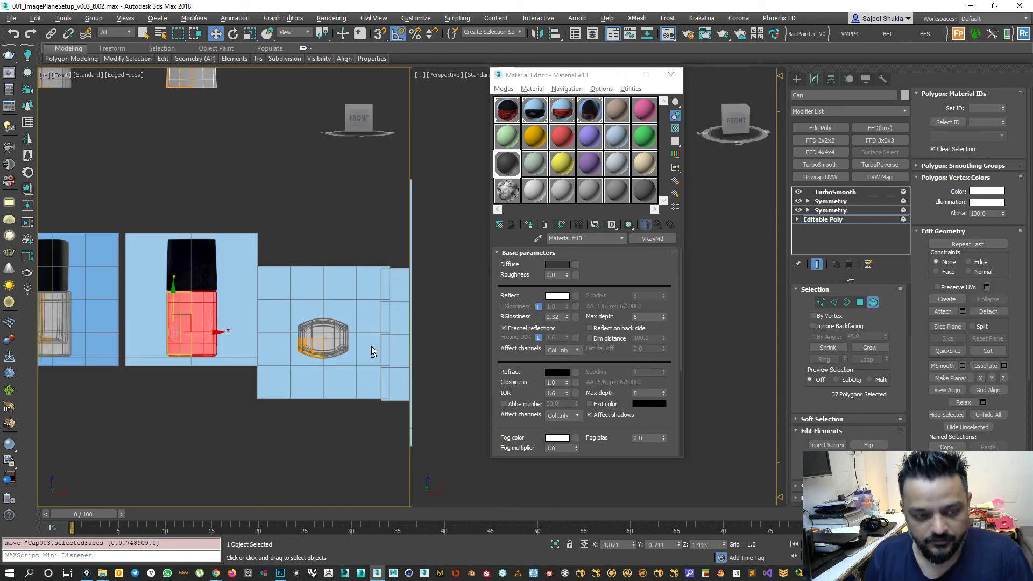
{"action": "key", "text": "alt+w"}
{"action": "scroll", "coordinate": [119, 379], "scroll_direction": "up", "scroll_amount": 4}
{"action": "middle_click_drag", "start_coordinate": [52, 423], "coordinate": [171, 383]}
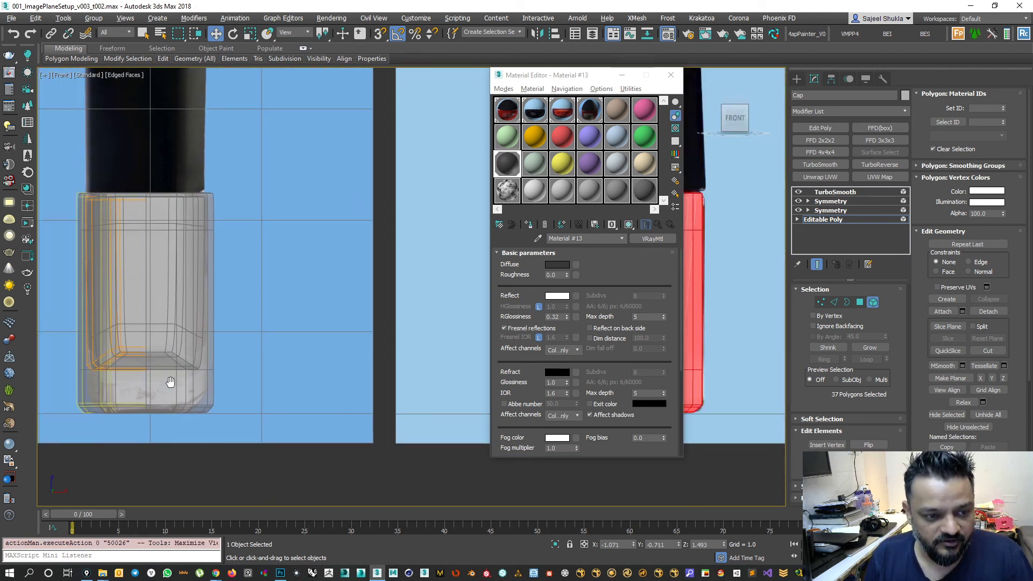
{"action": "middle_click_drag", "start_coordinate": [98, 400], "coordinate": [174, 381]}
Select the cap element above the front reference and move it down onto the bottle's top, to about Z 5.45.
{"action": "scroll", "coordinate": [175, 380], "scroll_direction": "down", "scroll_amount": 5}
{"action": "middle_click_drag", "start_coordinate": [260, 389], "coordinate": [195, 462]}
{"action": "left_click", "coordinate": [269, 144]}
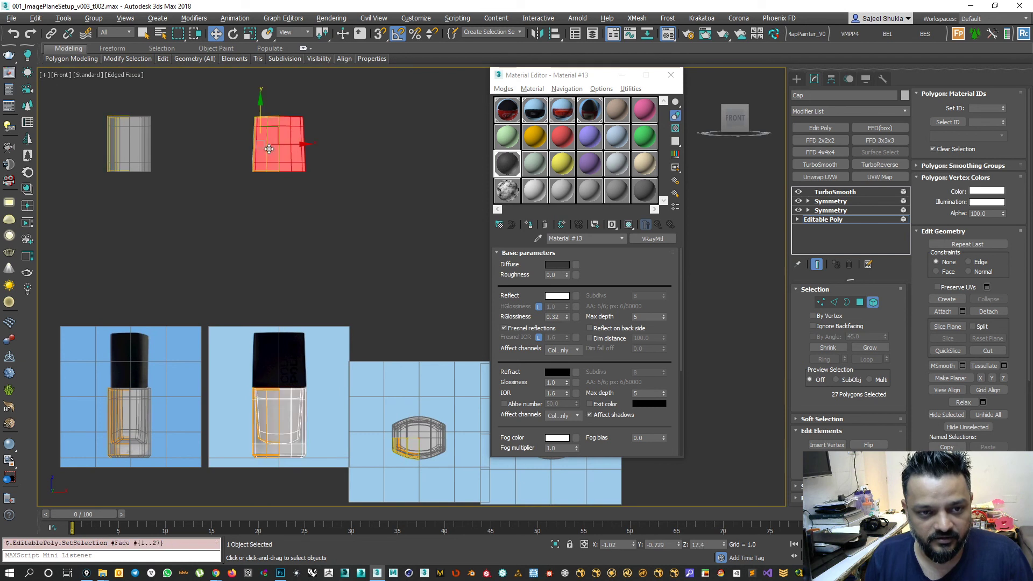
{"action": "left_click_drag", "start_coordinate": [261, 102], "coordinate": [256, 302]}
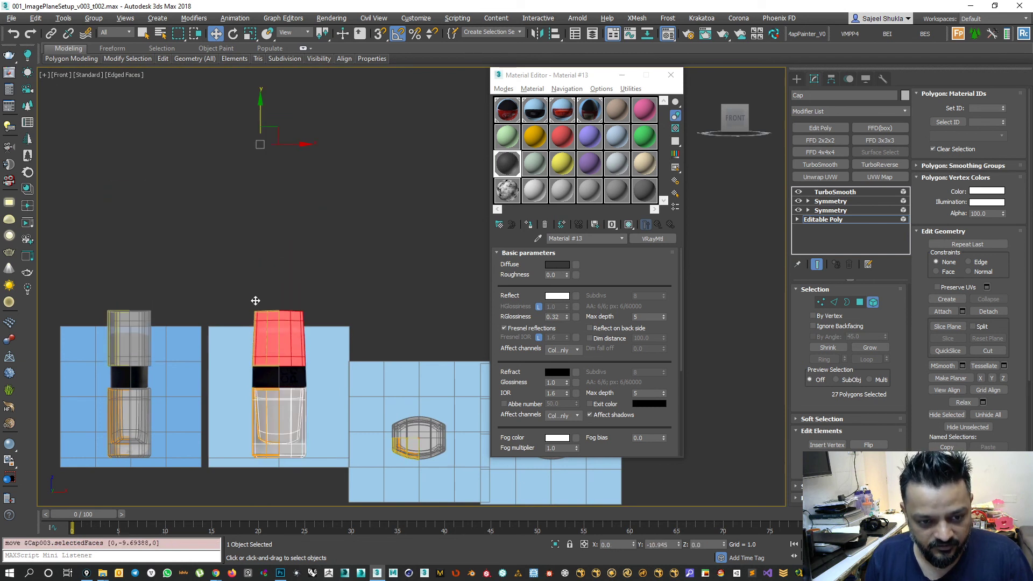
{"action": "scroll", "coordinate": [253, 357], "scroll_direction": "up", "scroll_amount": 2}
{"action": "scroll", "coordinate": [254, 358], "scroll_direction": "up", "scroll_amount": 4}
{"action": "middle_click_drag", "start_coordinate": [254, 357], "coordinate": [280, 310]}
{"action": "scroll", "coordinate": [279, 310], "scroll_direction": "up", "scroll_amount": 2}
{"action": "left_click_drag", "start_coordinate": [277, 129], "coordinate": [280, 189]}
Maximize the Perspective view, leave Element level, and examine from several angles how the cap sits on the bottle.
{"action": "key", "text": "alt+w"}
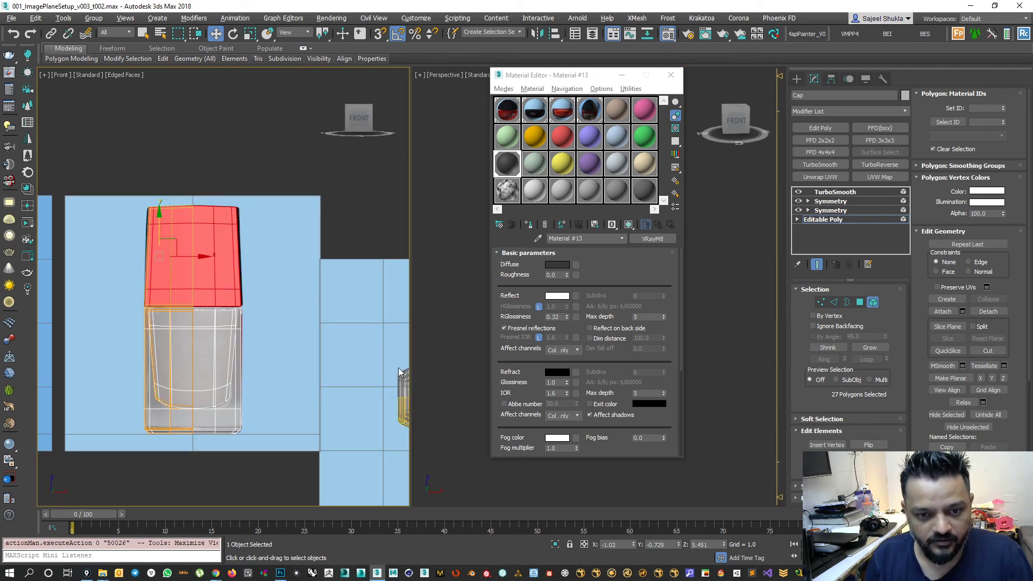
{"action": "middle_click", "coordinate": [460, 392]}
{"action": "key", "text": "alt+w"}
{"action": "scroll", "coordinate": [363, 290], "scroll_direction": "up", "scroll_amount": 5}
{"action": "middle_click_drag", "start_coordinate": [269, 295], "coordinate": [293, 330], "text": "alt"}
{"action": "scroll", "coordinate": [296, 289], "scroll_direction": "up", "scroll_amount": 4}
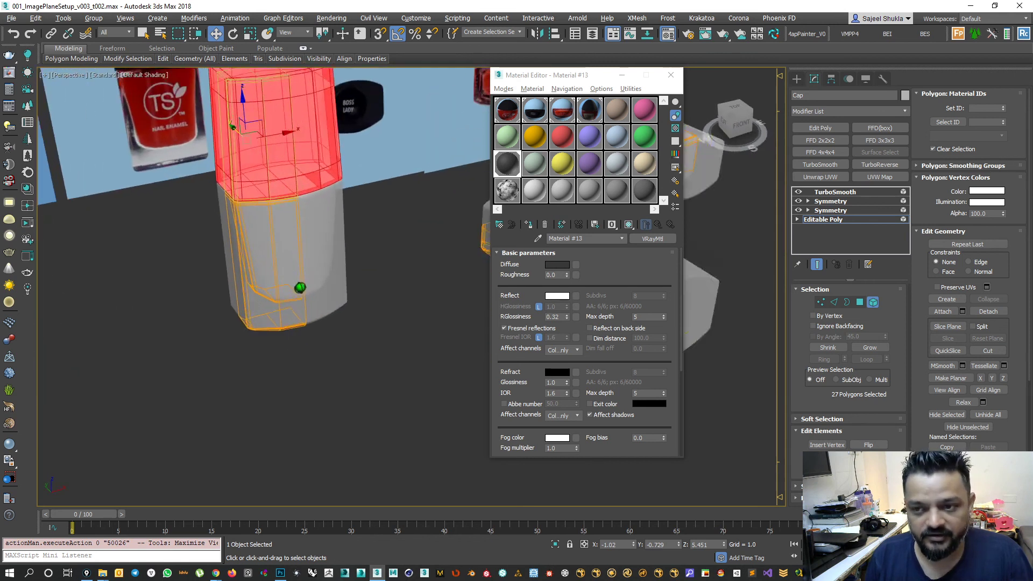
{"action": "key", "text": "5"}
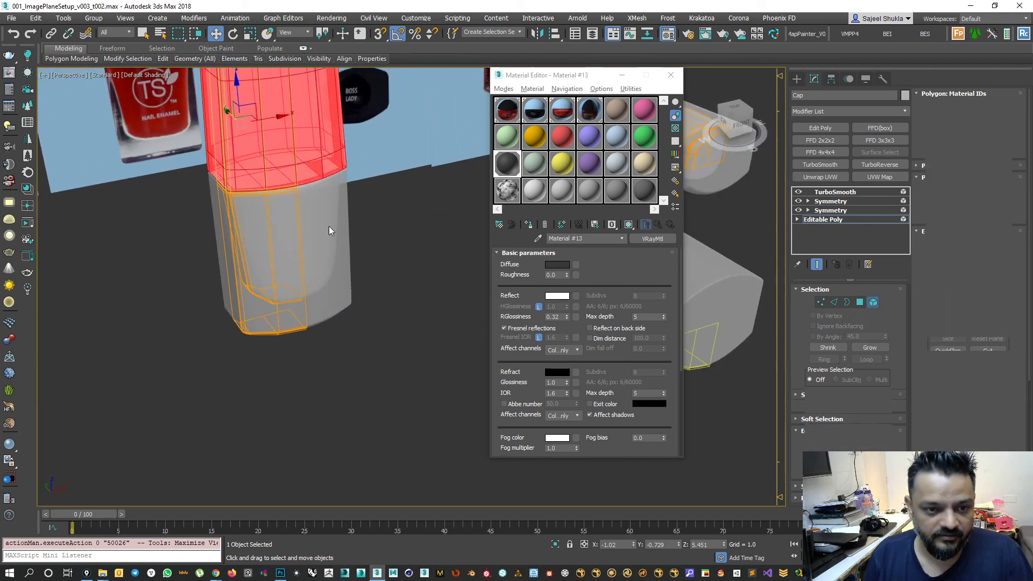
{"action": "middle_click_drag", "start_coordinate": [334, 239], "coordinate": [353, 253]}
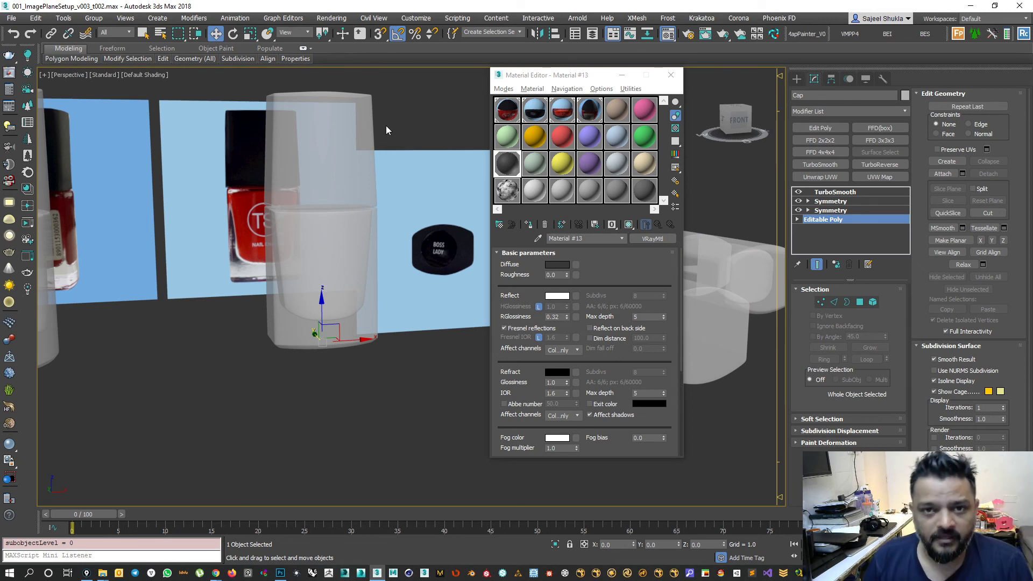
{"action": "mouse_move", "coordinate": [291, 221]}
{"action": "middle_mouse_down", "text": "alt"}
{"action": "mouse_move", "coordinate": [338, 221]}
{"action": "mouse_move", "coordinate": [293, 232]}
{"action": "middle_mouse_up", "text": "alt"}
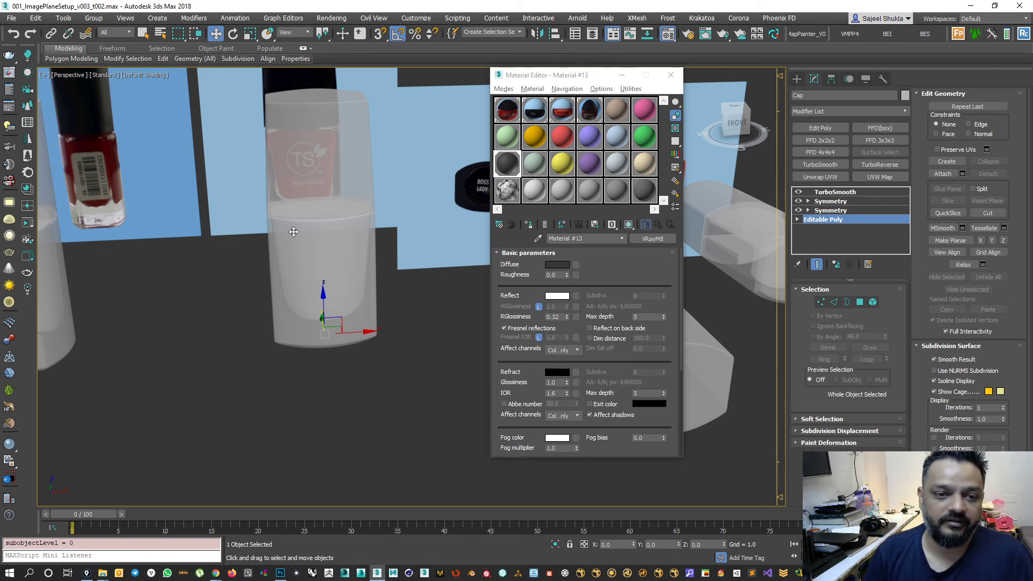
{"action": "middle_click_drag", "start_coordinate": [368, 247], "coordinate": [378, 261]}
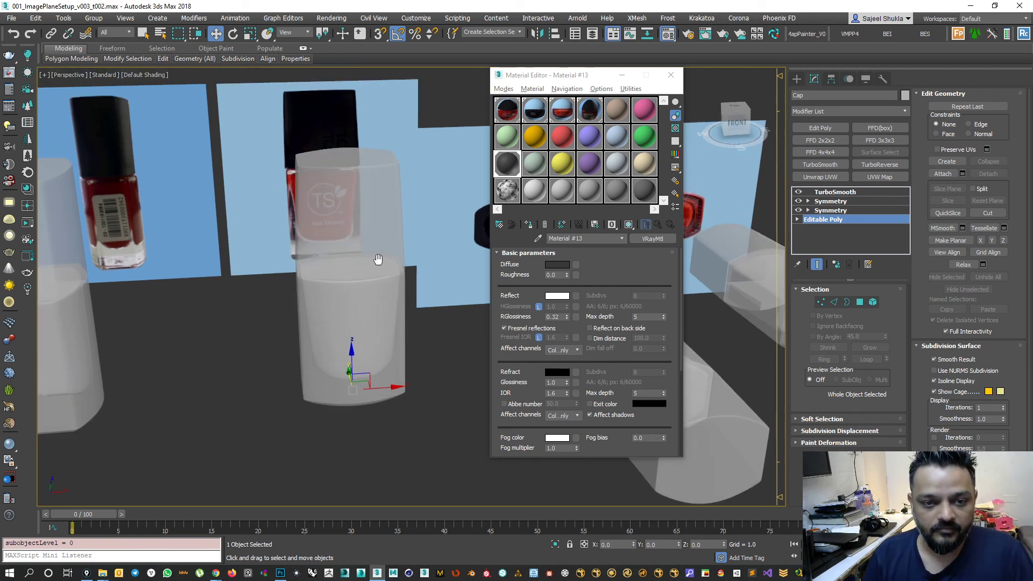
{"action": "middle_click_drag", "start_coordinate": [372, 313], "coordinate": [421, 308], "text": "alt"}
{"action": "middle_click_drag", "start_coordinate": [400, 395], "coordinate": [349, 359], "text": "alt"}
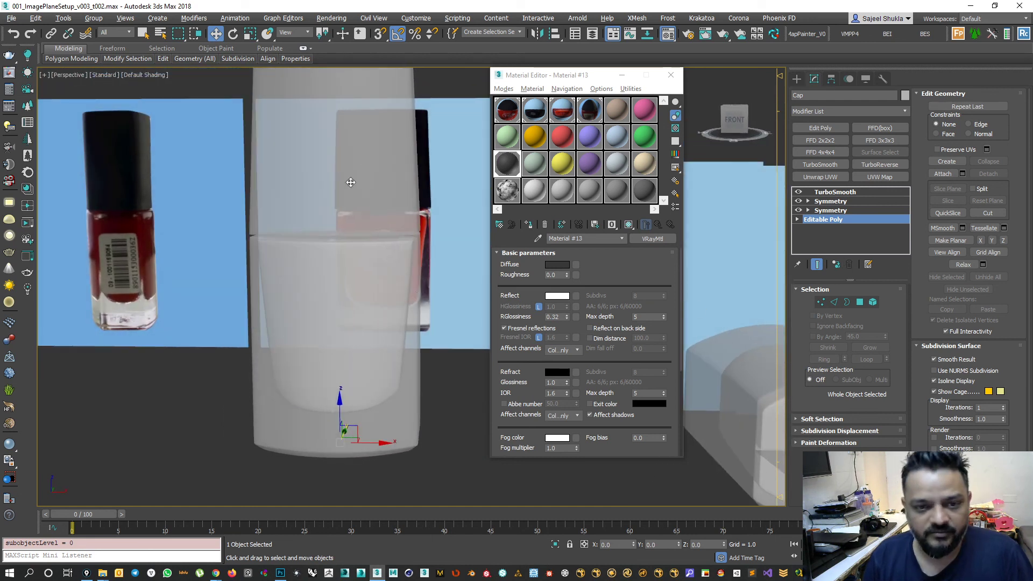
Reselect the cap element at the Editable Poly's Element level and nudge it down about 0.01 in the Front view.
{"action": "left_click", "coordinate": [835, 191]}
{"action": "left_click", "coordinate": [812, 219]}
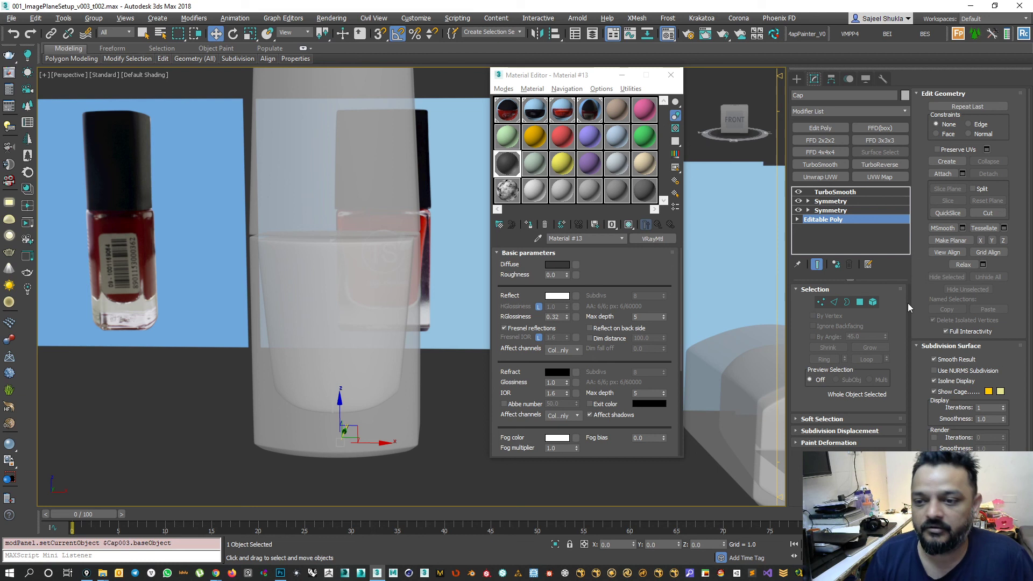
{"action": "left_click", "coordinate": [873, 302]}
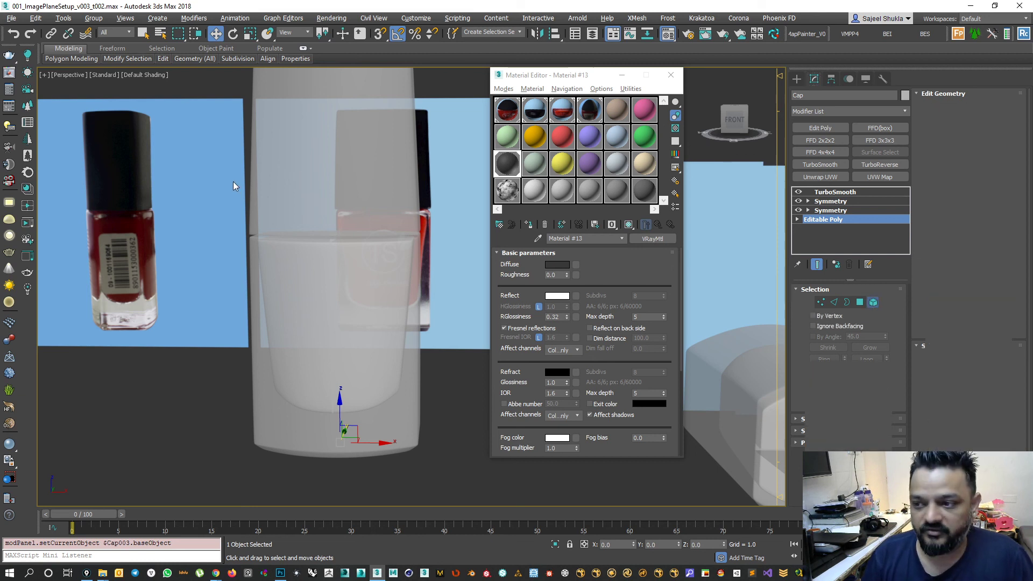
{"action": "left_click", "coordinate": [292, 173]}
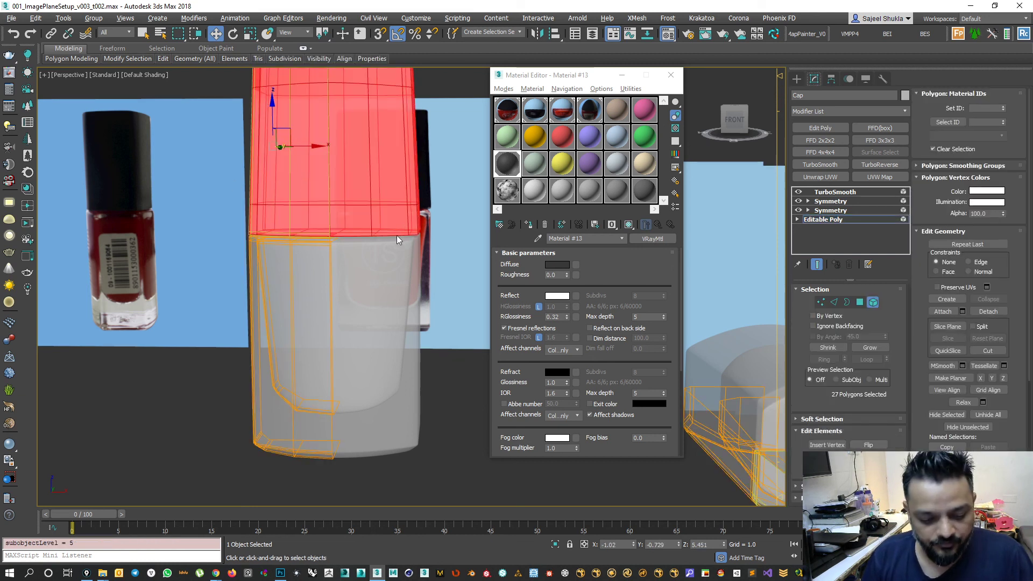
{"action": "key", "text": "alt+w"}
{"action": "key", "text": "alt+w"}
{"action": "scroll", "coordinate": [338, 288], "scroll_direction": "up", "scroll_amount": 5}
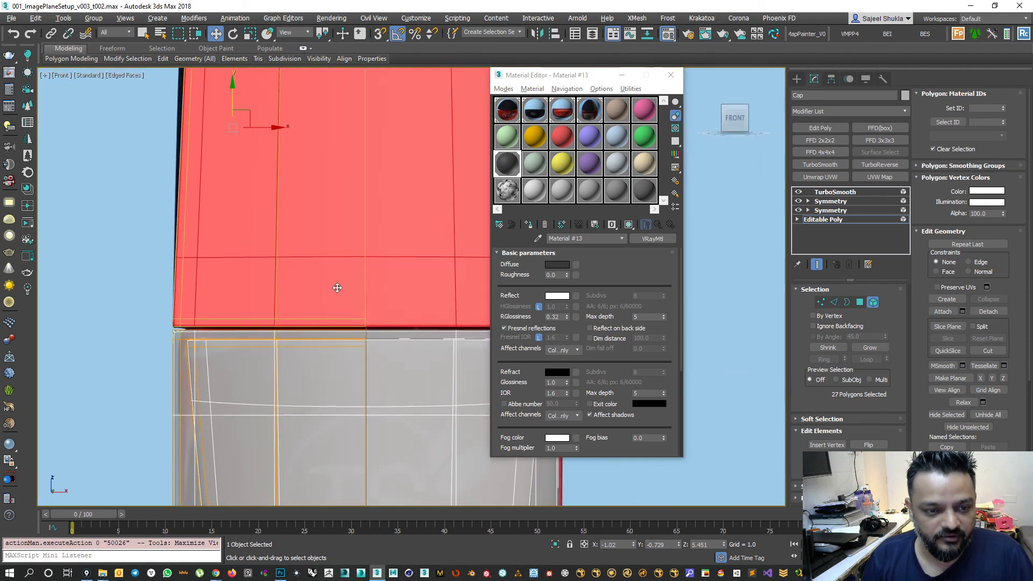
{"action": "left_click_drag", "start_coordinate": [233, 89], "coordinate": [233, 91]}
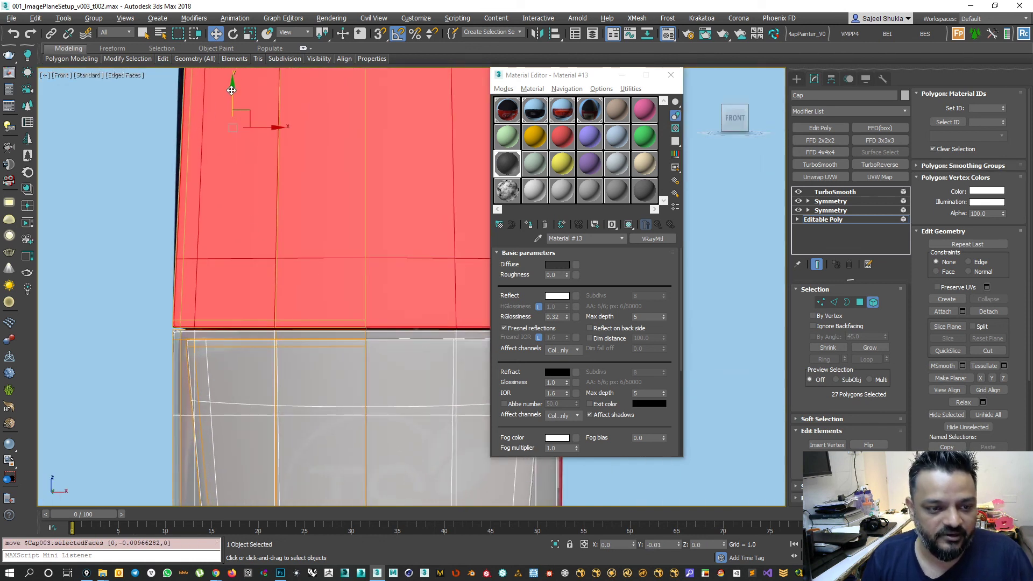
{"action": "scroll", "coordinate": [315, 162], "scroll_direction": "down", "scroll_amount": 4}
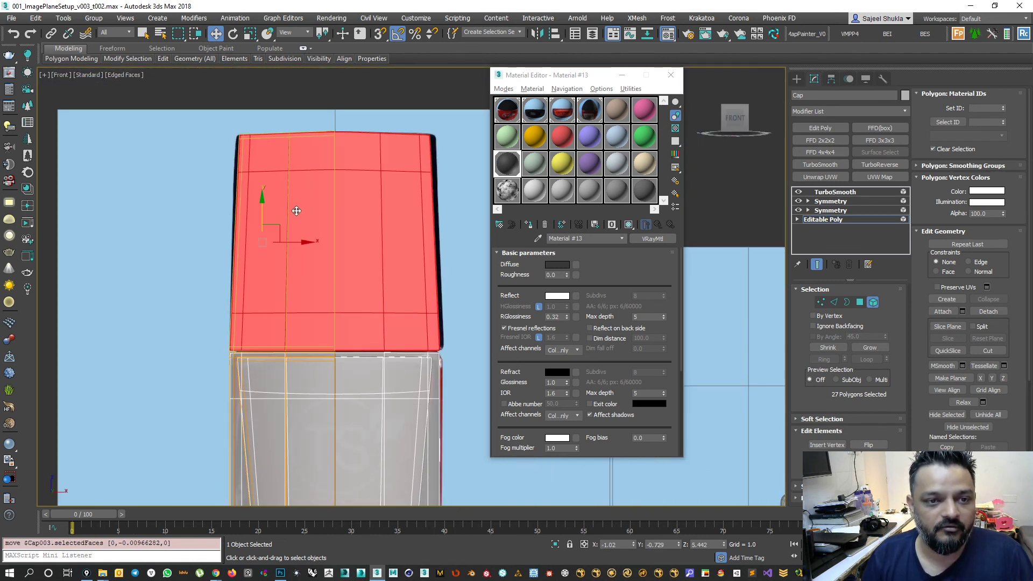
Check the seated cap in the maximized Perspective view and leave Element level.
{"action": "key", "text": "alt+w"}
{"action": "right_click", "coordinate": [434, 399]}
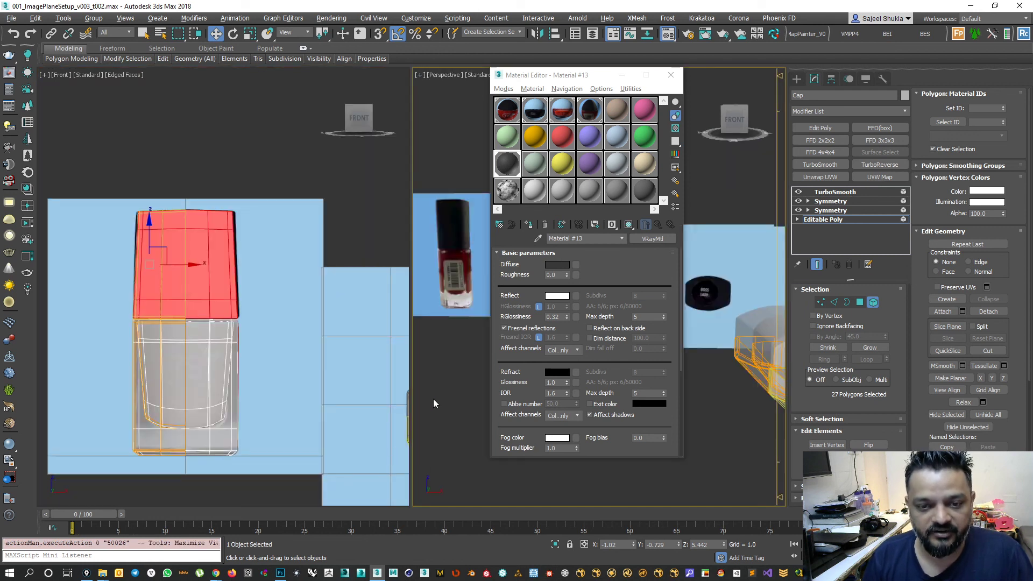
{"action": "key", "text": "alt+w"}
{"action": "middle_click_drag", "start_coordinate": [382, 379], "coordinate": [452, 350], "text": "alt"}
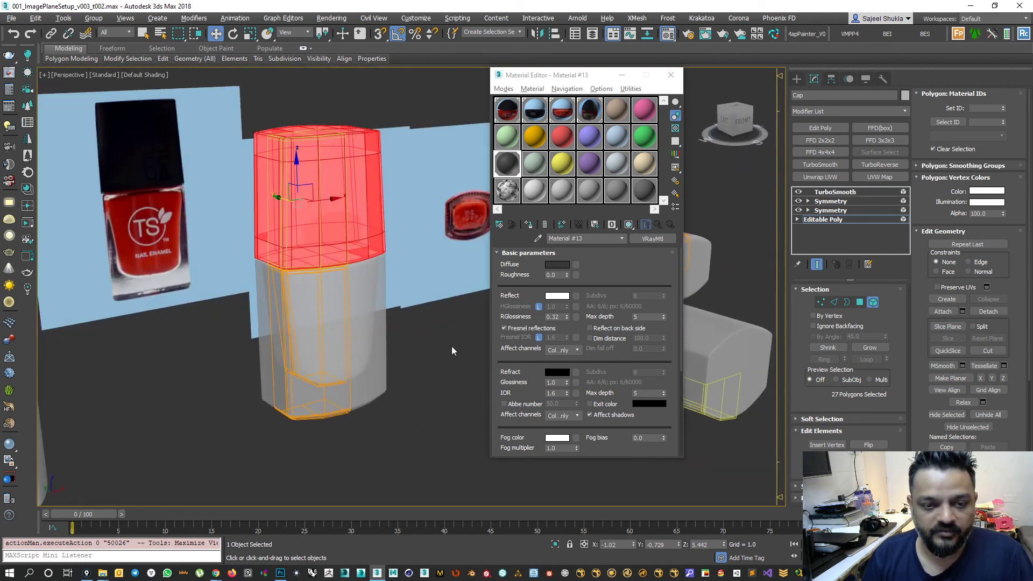
{"action": "left_click", "coordinate": [872, 303]}
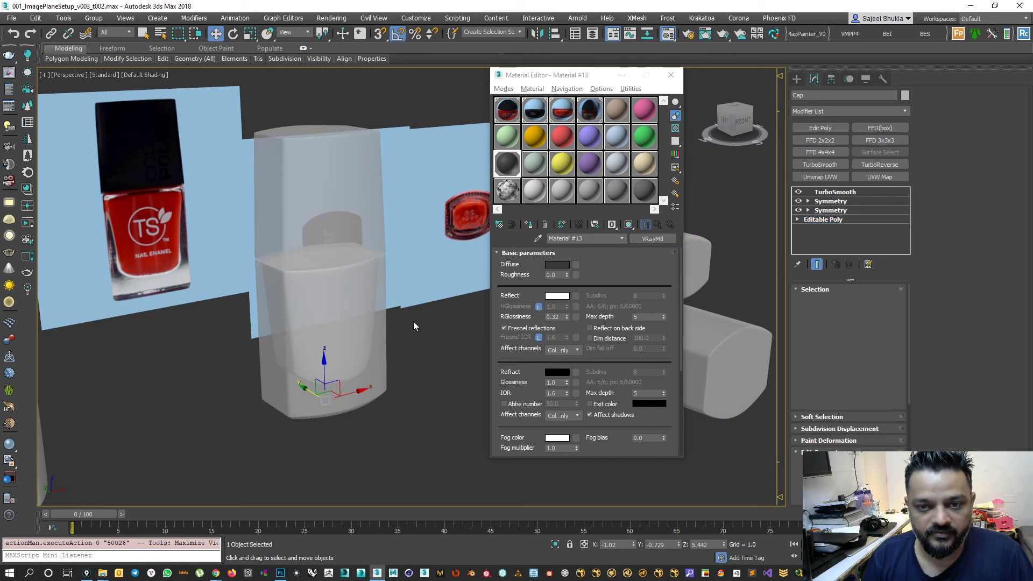
{"action": "left_click", "coordinate": [294, 223]}
{"action": "left_click", "coordinate": [823, 219]}
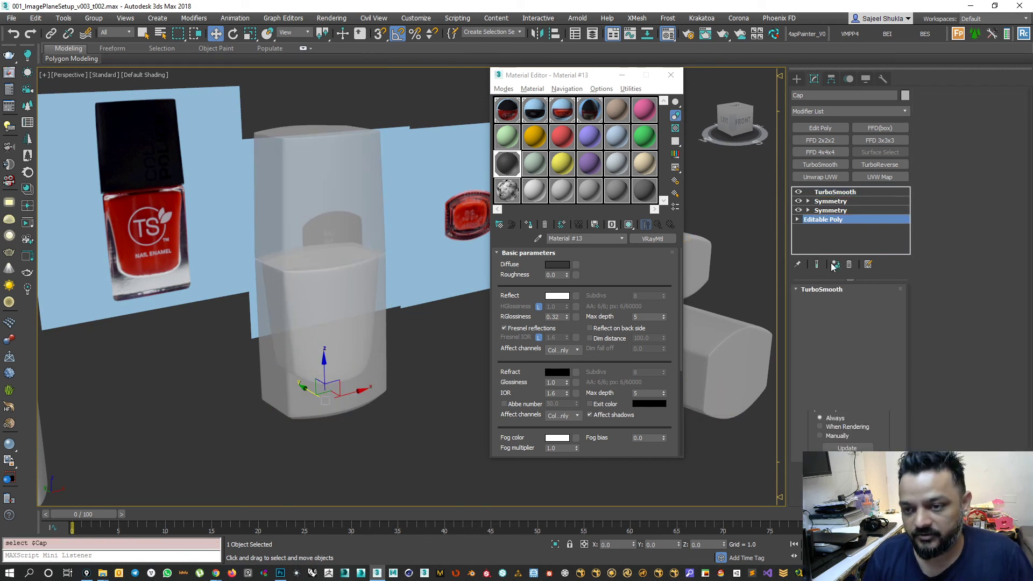
{"action": "left_click", "coordinate": [872, 303]}
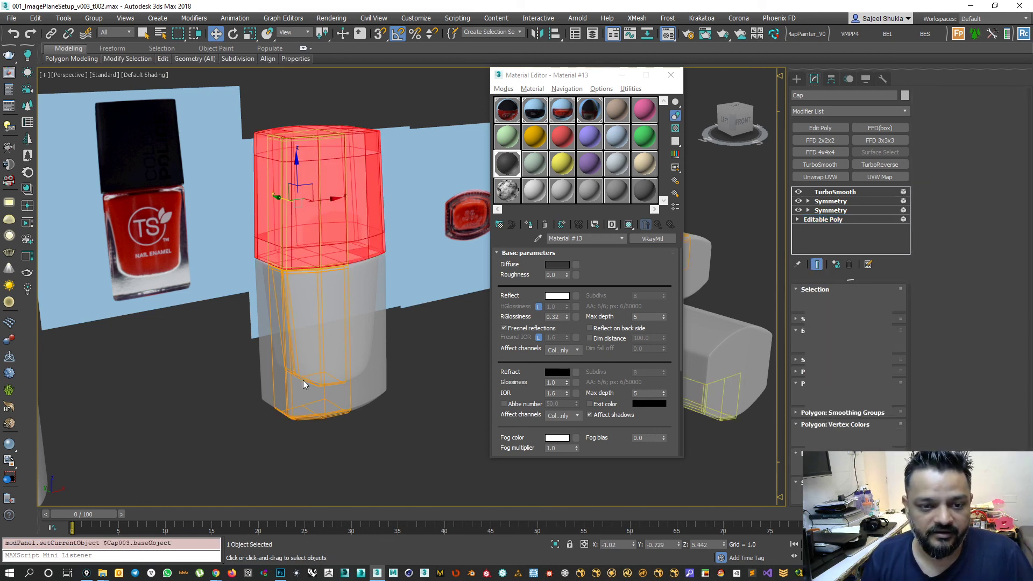
{"action": "scroll", "coordinate": [302, 382], "scroll_direction": "down", "scroll_amount": 5}
{"action": "mouse_move", "coordinate": [303, 384]}
{"action": "middle_mouse_down"}
{"action": "mouse_move", "coordinate": [263, 370]}
{"action": "mouse_move", "coordinate": [294, 346]}
{"action": "mouse_move", "coordinate": [355, 356]}
{"action": "middle_mouse_up"}
{"action": "left_click", "coordinate": [875, 305]}
Open the Layer Explorer and select the Cap object in the Model layer.
{"action": "left_click", "coordinate": [370, 367]}
{"action": "left_click", "coordinate": [349, 289]}
{"action": "left_click", "coordinate": [63, 19]}
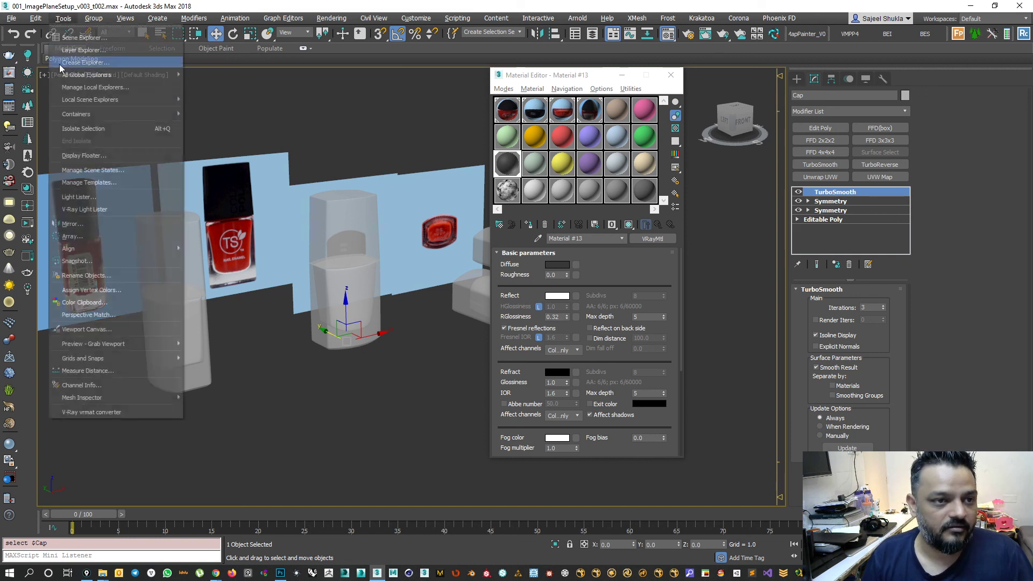
{"action": "left_click", "coordinate": [67, 52]}
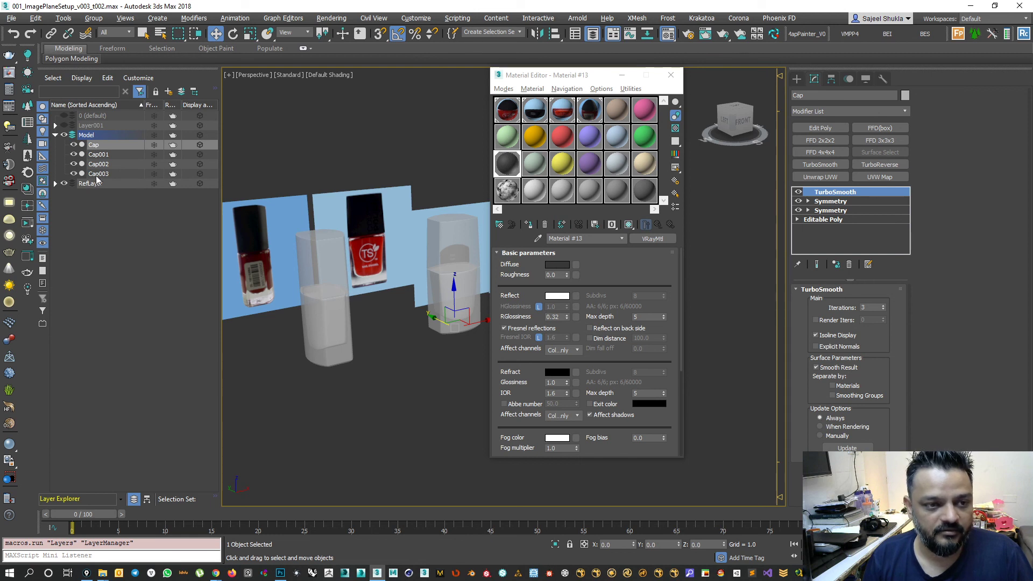
{"action": "left_click", "coordinate": [89, 222]}
{"action": "left_click", "coordinate": [98, 145]}
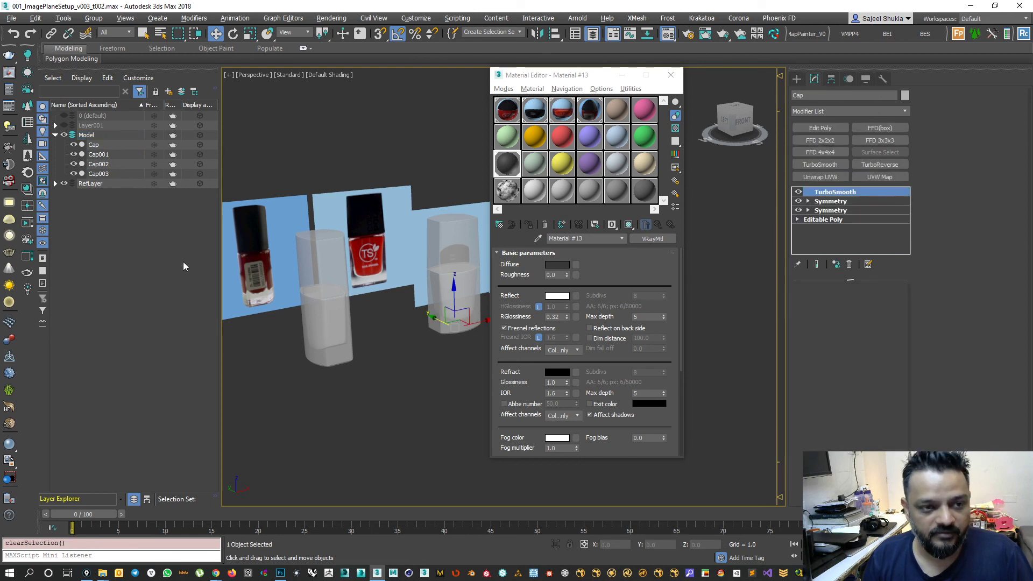
Clone the Cap object as an independent copy named Bottle.
{"action": "key", "text": "ctrl+v"}
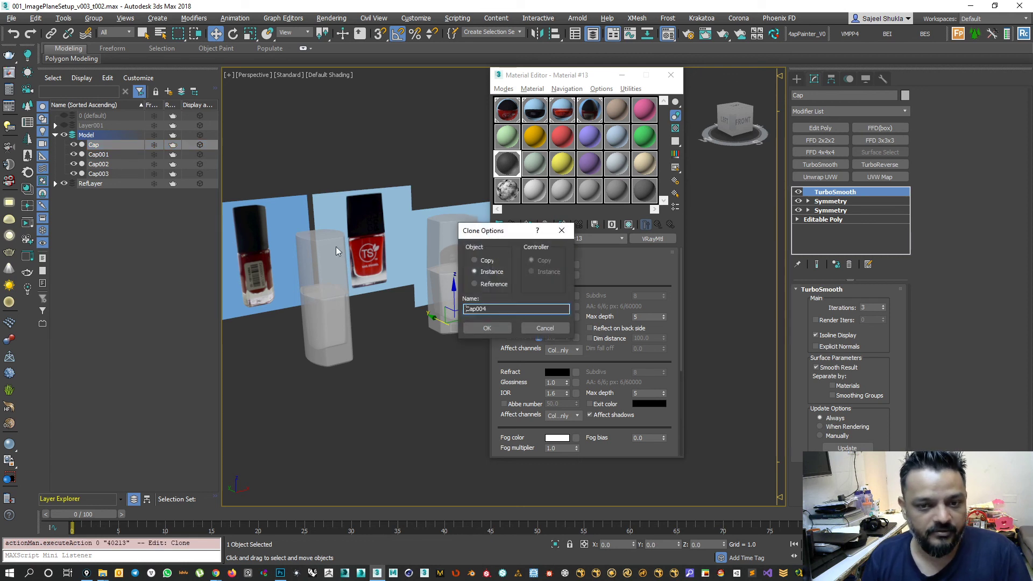
{"action": "left_click", "coordinate": [483, 261]}
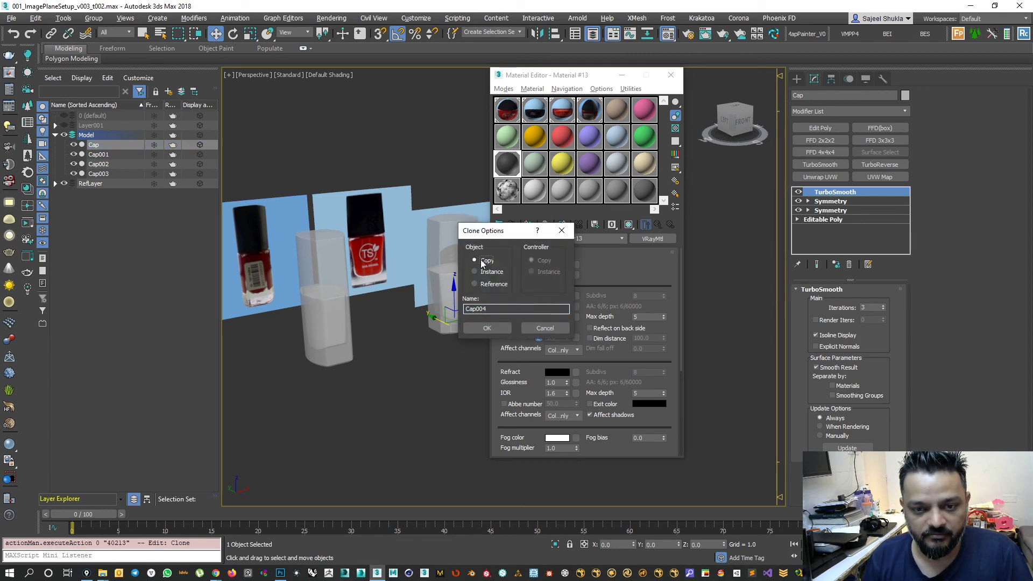
{"action": "double_click", "coordinate": [484, 309]}
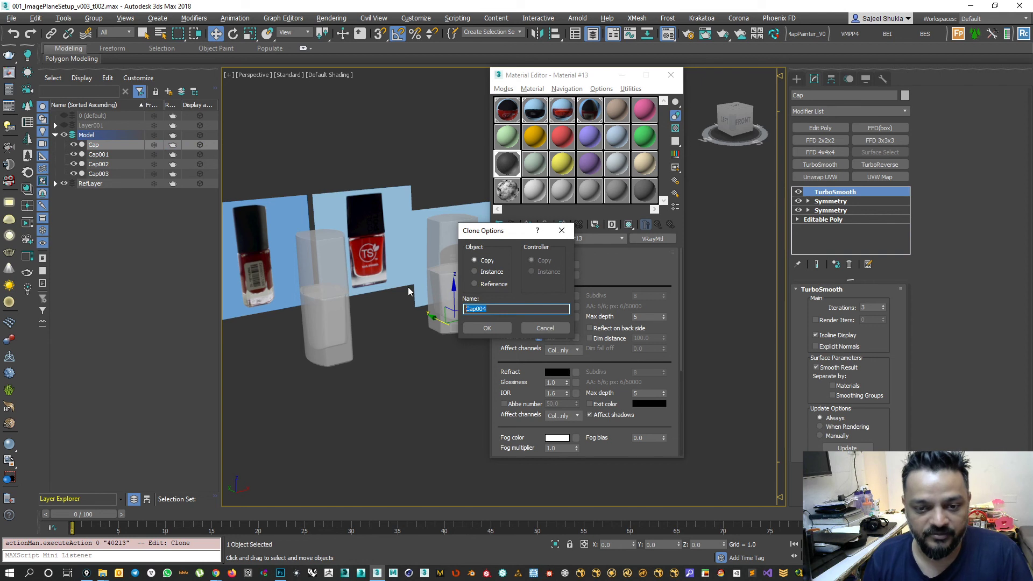
{"action": "type", "text": "Bottle"}
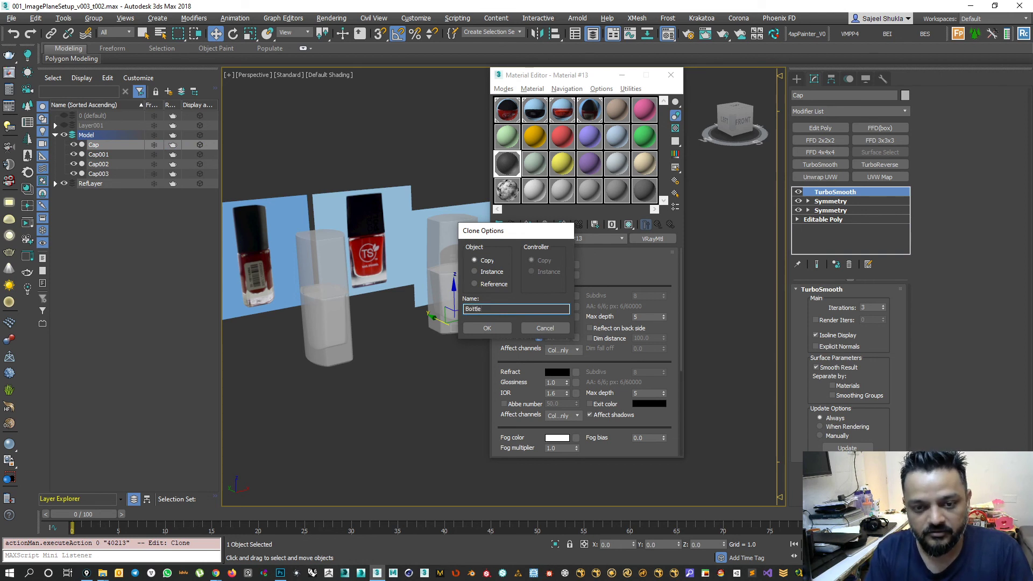
{"action": "key", "text": "Return"}
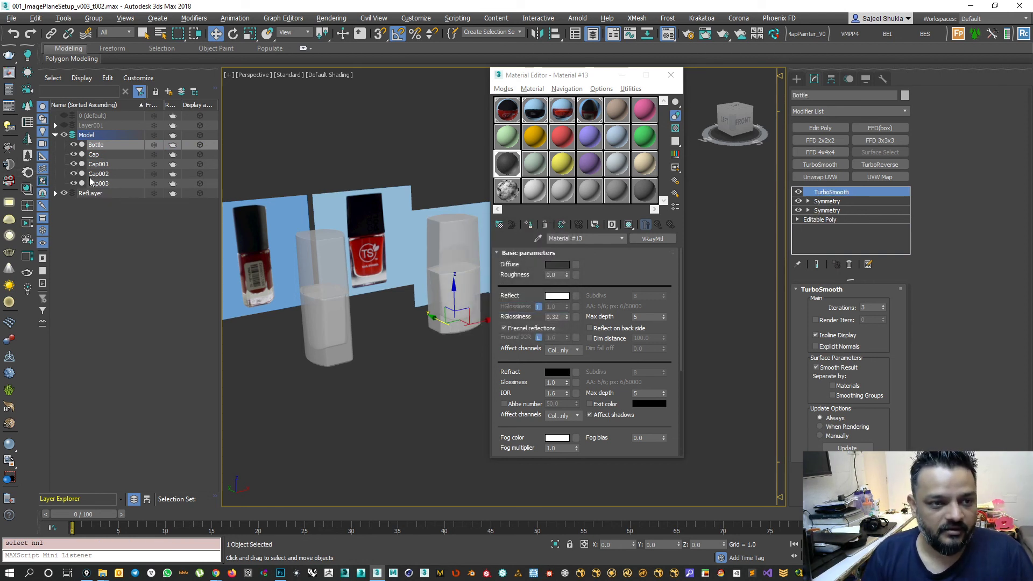
Hide Cap, Cap001, Cap002 and Cap003 so only the Bottle object remains shown, and clear the selection.
{"action": "left_click", "coordinate": [74, 155]}
{"action": "left_click", "coordinate": [74, 164]}
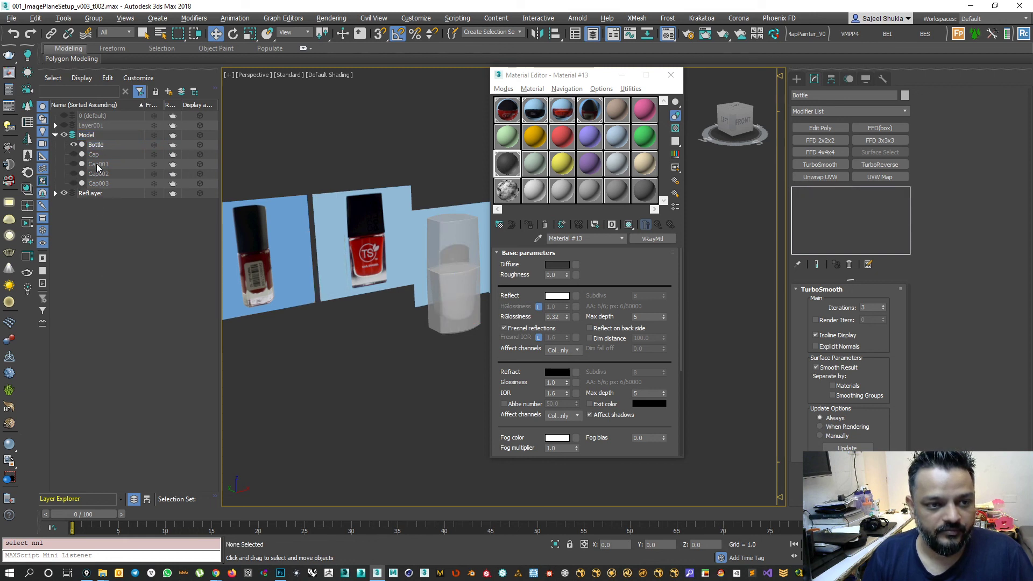
{"action": "key", "text": "ctrl+d"}
Delete the upper cap element from the Bottle object at the Editable Poly's Element level, then leave that level.
{"action": "left_click", "coordinate": [105, 144]}
{"action": "left_click", "coordinate": [814, 220]}
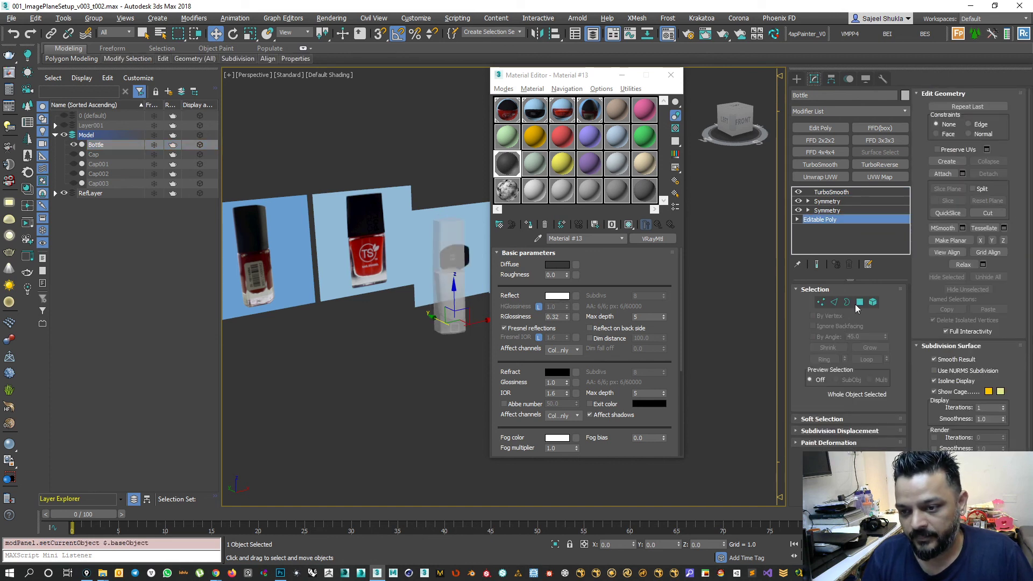
{"action": "left_click", "coordinate": [861, 303]}
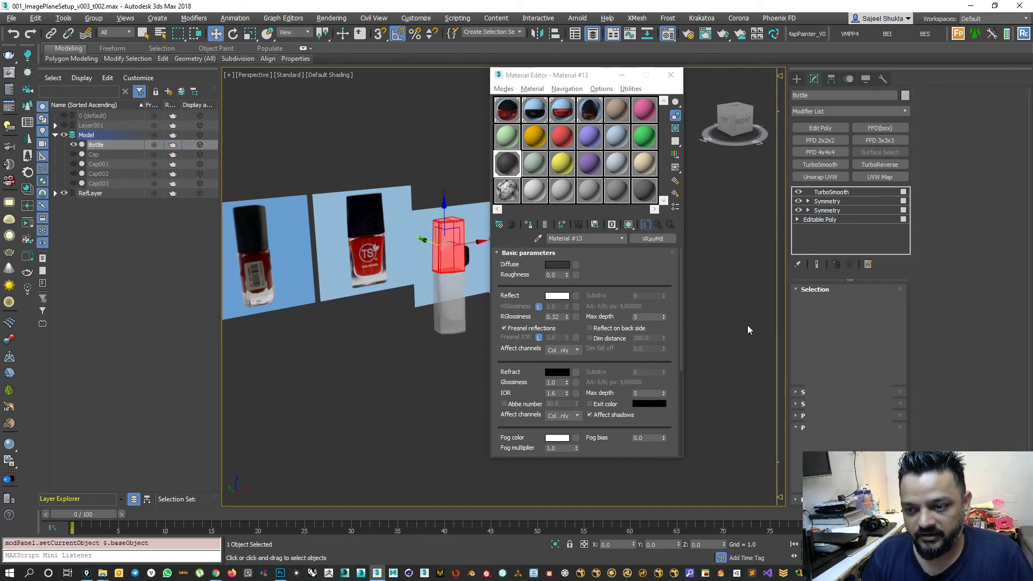
{"action": "key", "text": "5"}
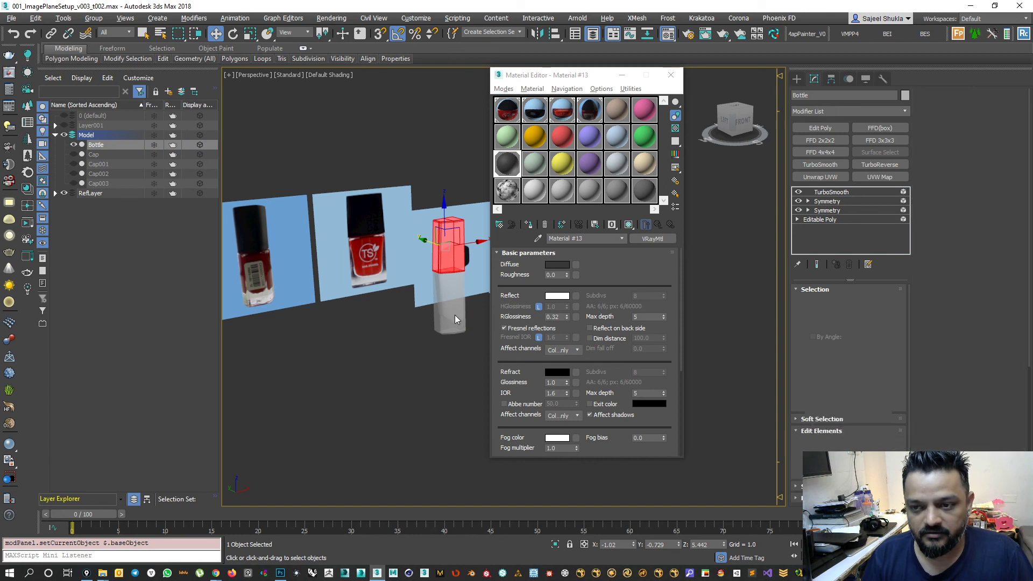
{"action": "middle_click_drag", "start_coordinate": [403, 308], "coordinate": [429, 305], "text": "alt"}
{"action": "scroll", "coordinate": [422, 318], "scroll_direction": "up", "scroll_amount": 4}
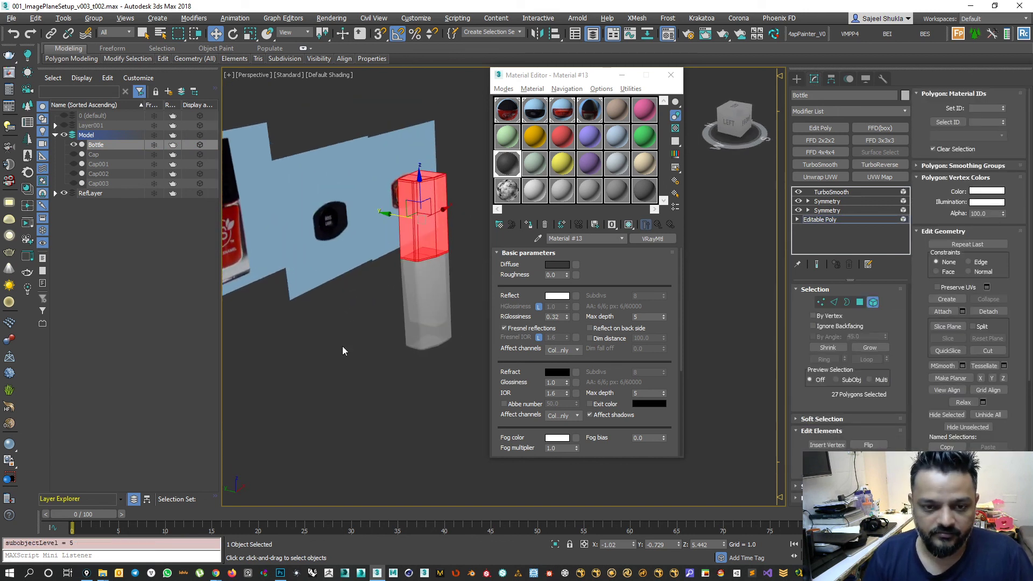
{"action": "key", "text": "Delete"}
{"action": "middle_click_drag", "start_coordinate": [415, 244], "coordinate": [770, 301], "text": "alt"}
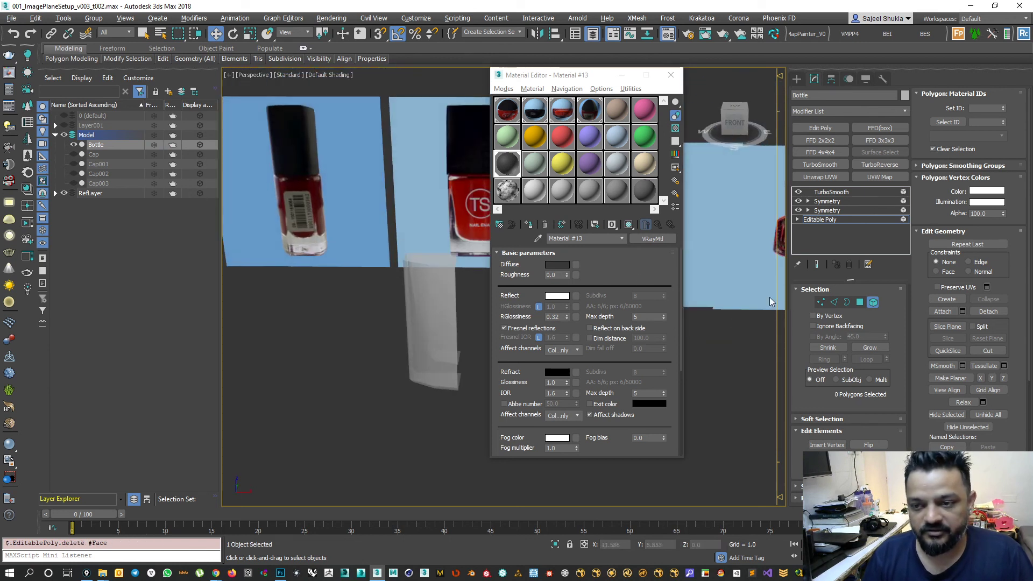
{"action": "left_click", "coordinate": [872, 302]}
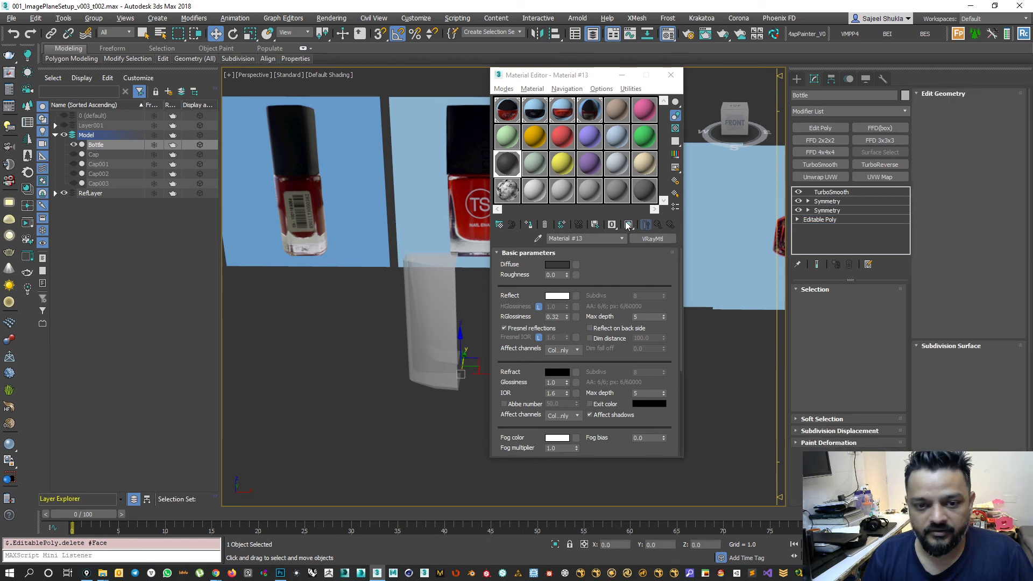
Return the Bottle object to its TurboSmooth level, show all four Cap objects, hide Bottle and clear the selection.
{"action": "left_click", "coordinate": [831, 192]}
{"action": "middle_click_drag", "start_coordinate": [387, 301], "coordinate": [419, 323], "text": "alt"}
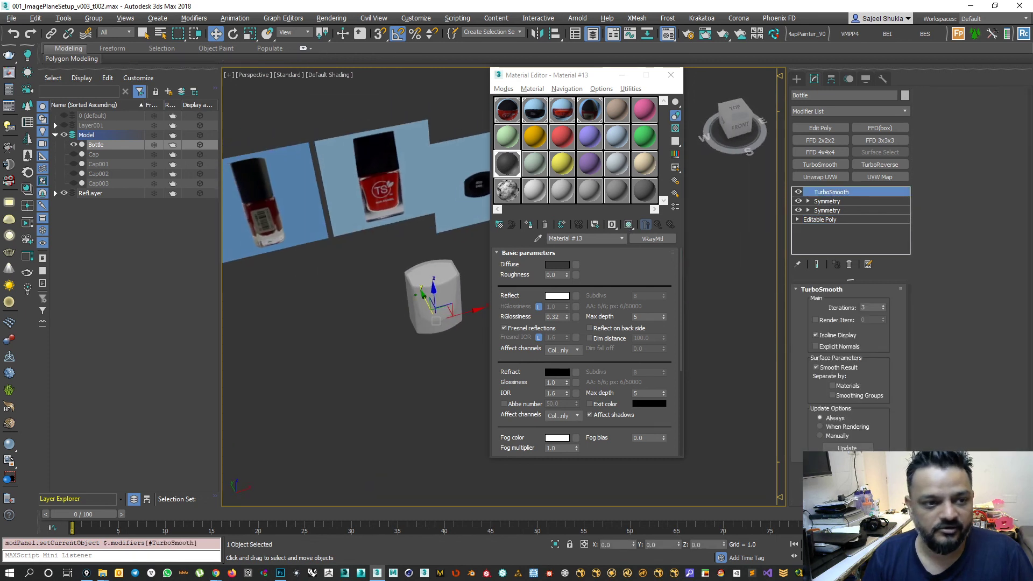
{"action": "left_click", "coordinate": [94, 154]}
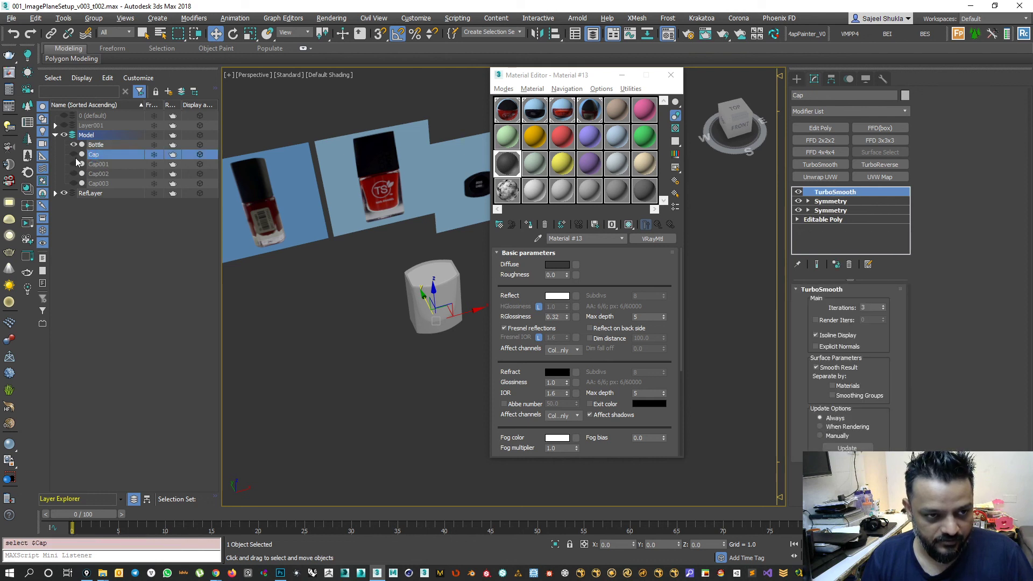
{"action": "left_click", "coordinate": [73, 164]}
{"action": "left_click", "coordinate": [74, 174]}
{"action": "left_click", "coordinate": [75, 145]}
{"action": "left_click", "coordinate": [90, 213]}
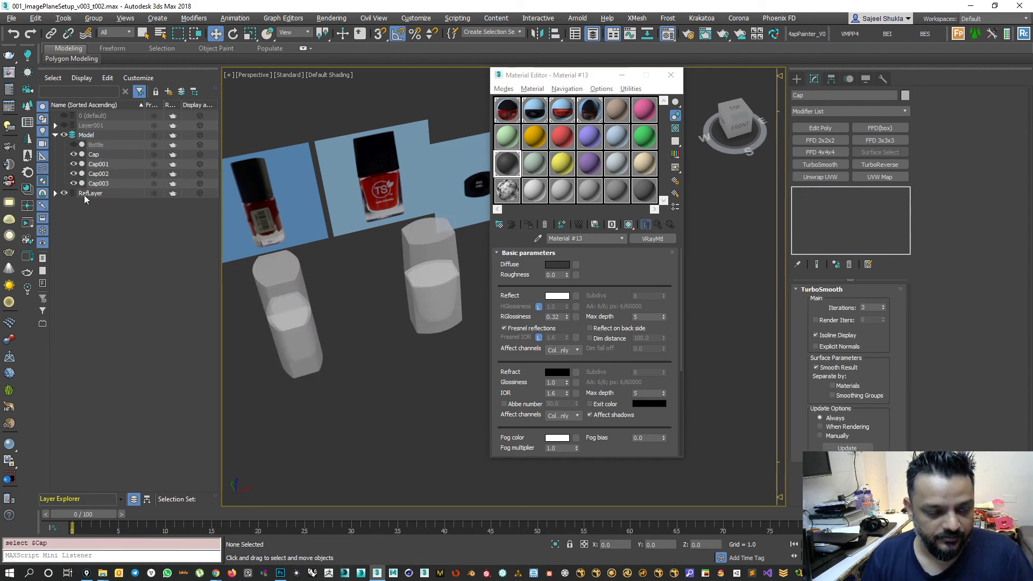
Delete the lower bottle element from the Cap object at the Editable Poly's Element level, and leave that level.
{"action": "left_click", "coordinate": [95, 154]}
{"action": "left_click", "coordinate": [829, 220]}
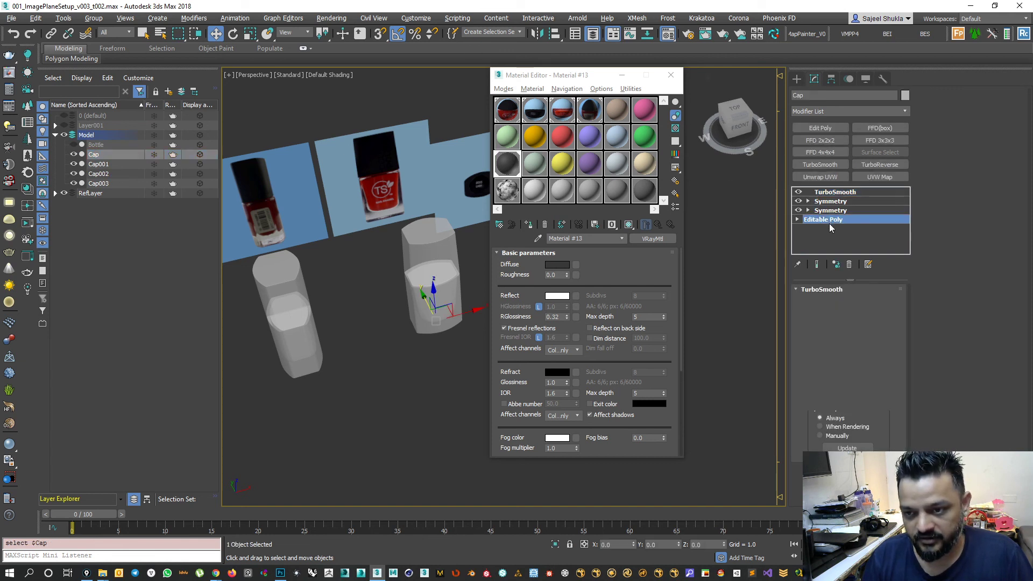
{"action": "left_click", "coordinate": [873, 301]}
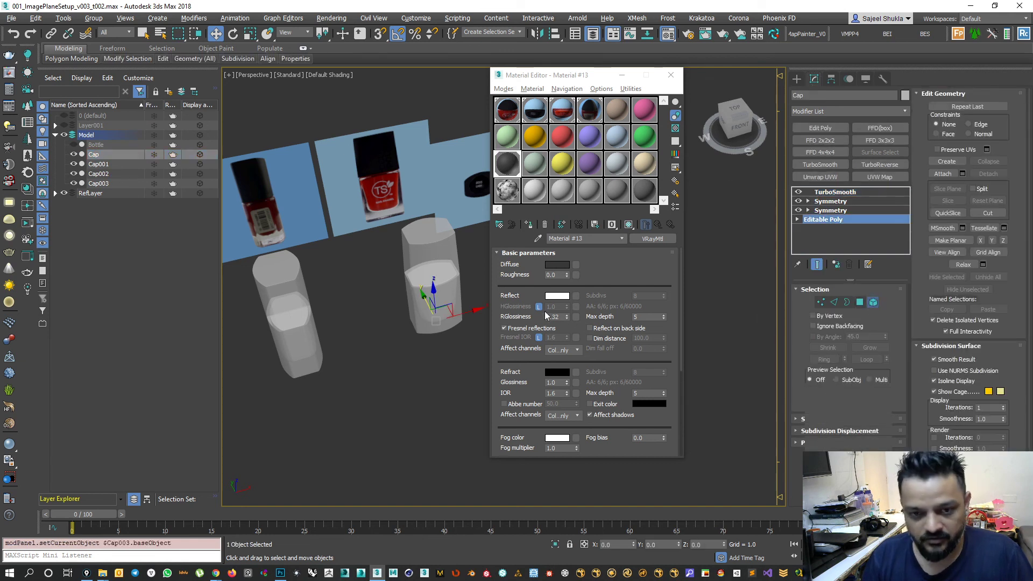
{"action": "left_click", "coordinate": [453, 299]}
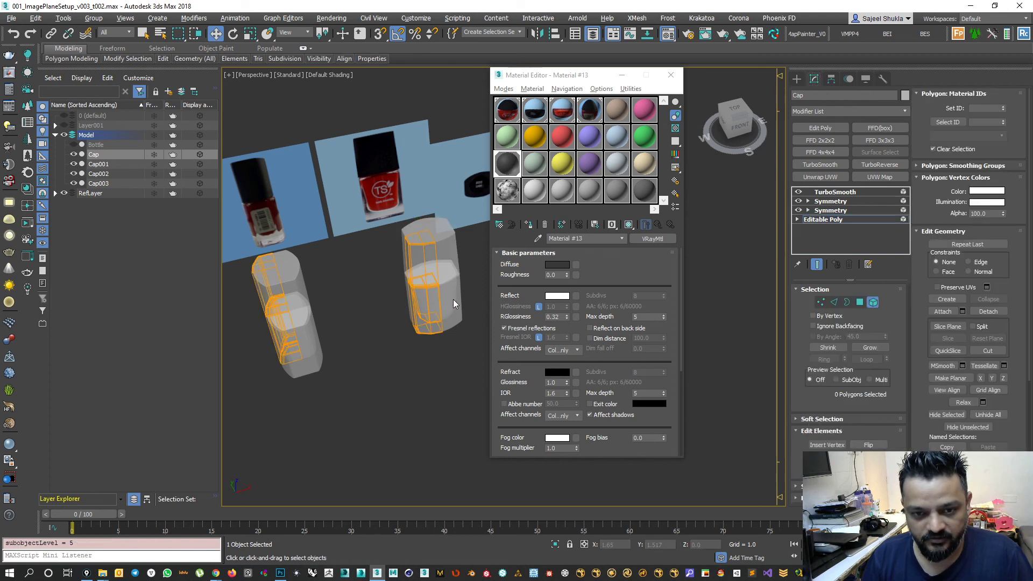
{"action": "left_click", "coordinate": [420, 311]}
{"action": "key", "text": "Delete"}
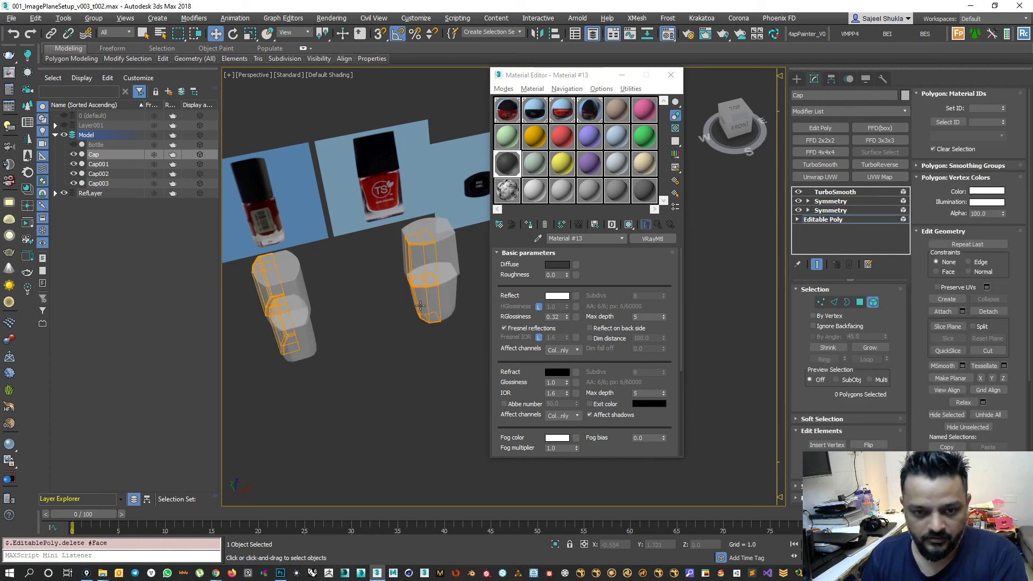
{"action": "middle_click_drag", "start_coordinate": [416, 342], "coordinate": [435, 278], "text": "alt"}
{"action": "left_click", "coordinate": [874, 303]}
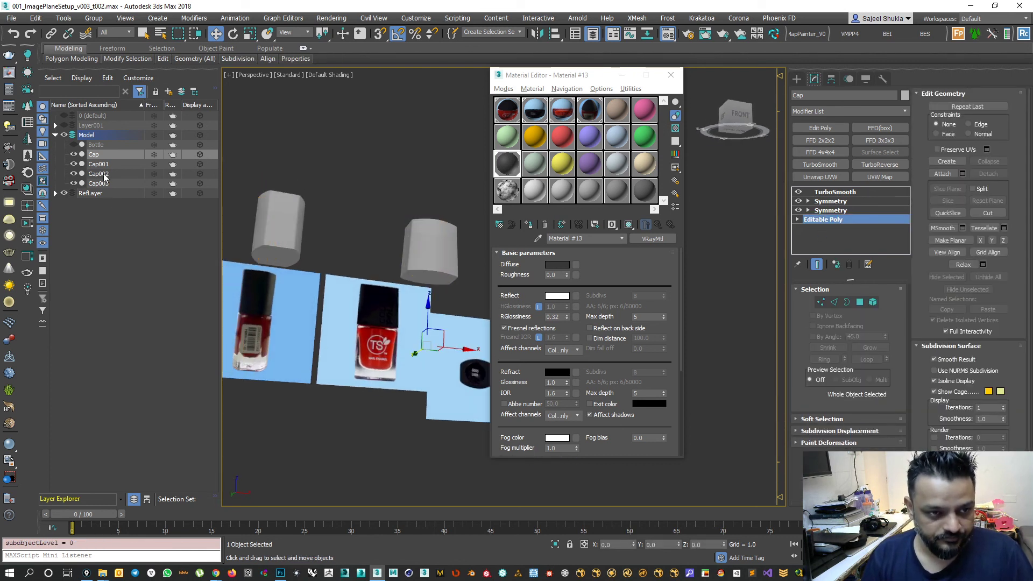
Rename the side-view cap instance Cap001 as Cap_Side.
{"action": "scroll", "coordinate": [320, 268], "scroll_direction": "down", "scroll_amount": 5}
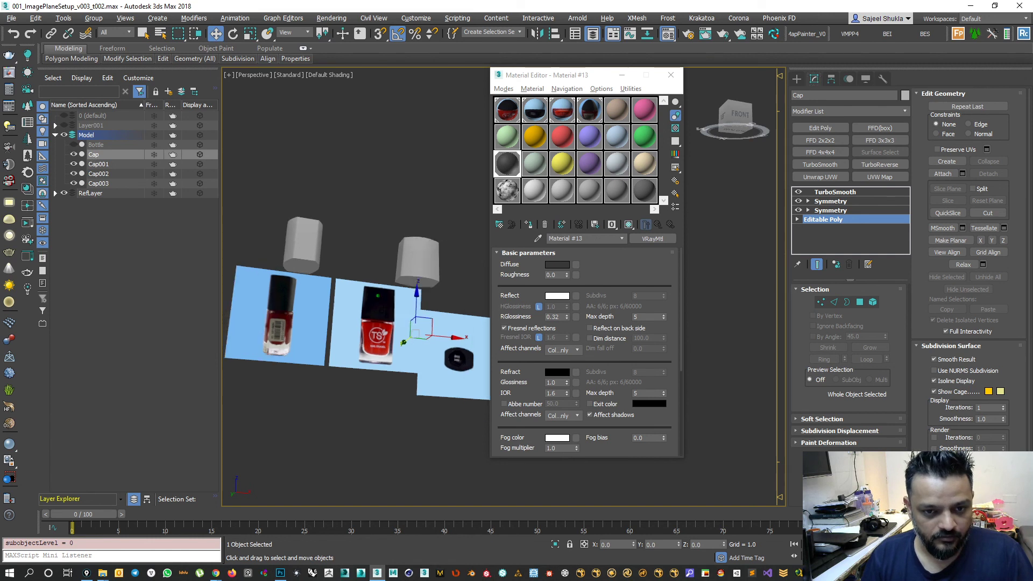
{"action": "middle_click_drag", "start_coordinate": [380, 378], "coordinate": [358, 359], "text": "alt"}
{"action": "scroll", "coordinate": [353, 339], "scroll_direction": "up", "scroll_amount": 1}
{"action": "left_click", "coordinate": [312, 292]}
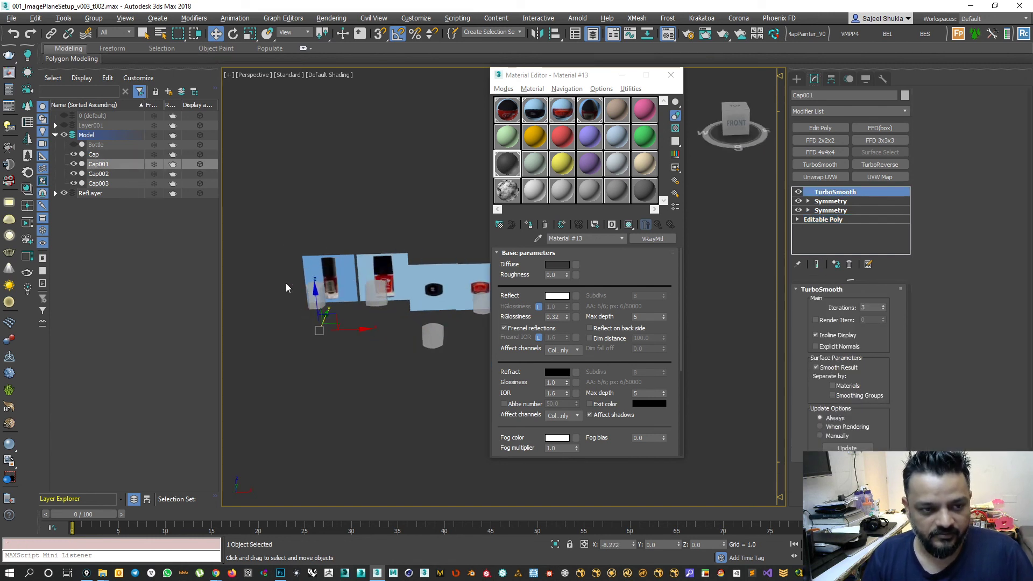
{"action": "left_click", "coordinate": [840, 96]}
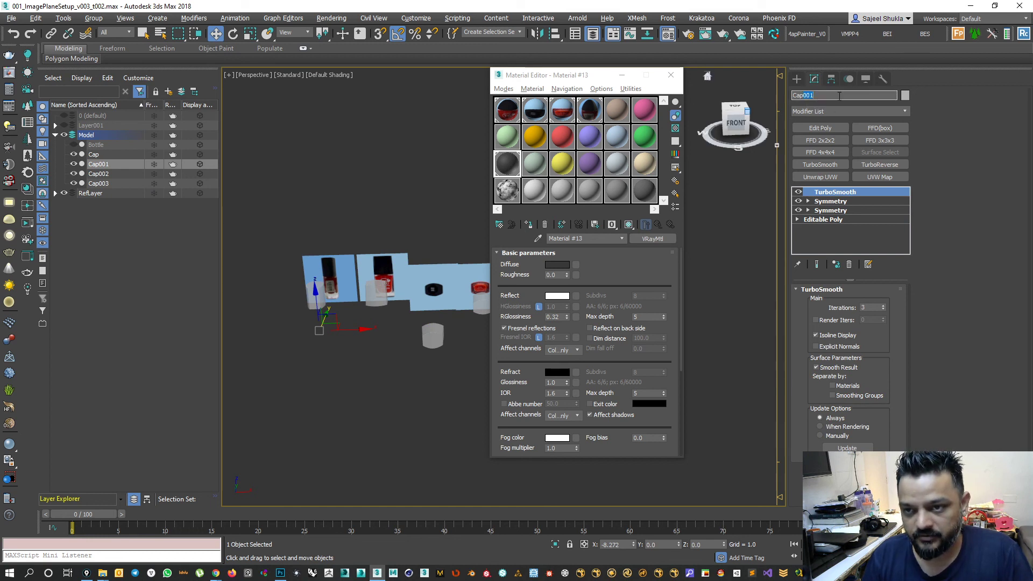
{"action": "type", "text": "Cap_Side"}
{"action": "key", "text": "Return"}
Rename the top-view cap instance Cap002 as Cap_Top.
{"action": "left_click", "coordinate": [318, 320]}
{"action": "middle_click_drag", "start_coordinate": [318, 319], "coordinate": [376, 301], "text": "alt"}
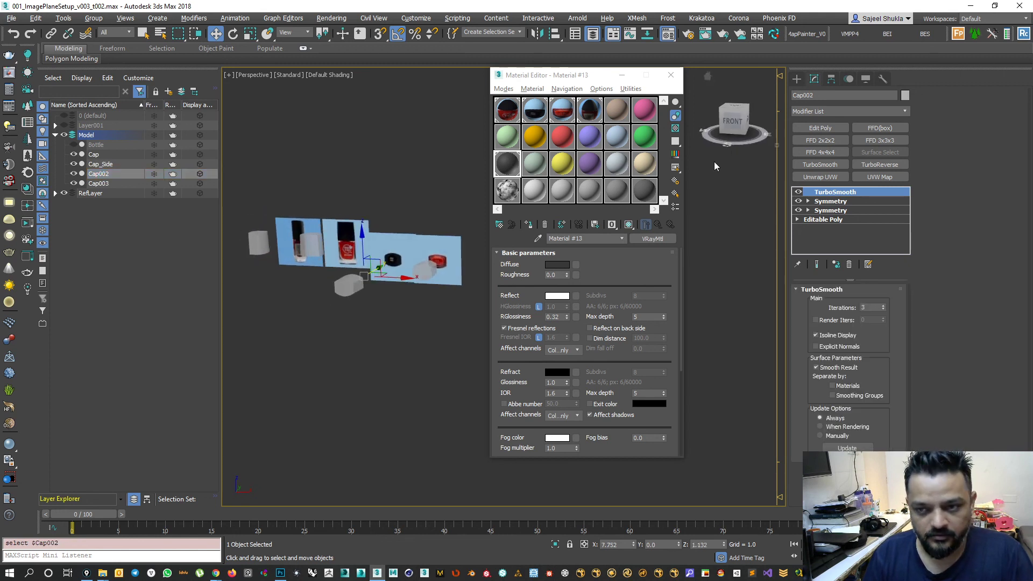
{"action": "left_click", "coordinate": [829, 97]}
{"action": "type", "text": "Cap_Top"}
{"action": "key", "text": "Return"}
Turn on edged-faces display, rename the bottom-view cap instance Cap003 as Cap_Bottom, and clear the selection.
{"action": "key", "text": "F4"}
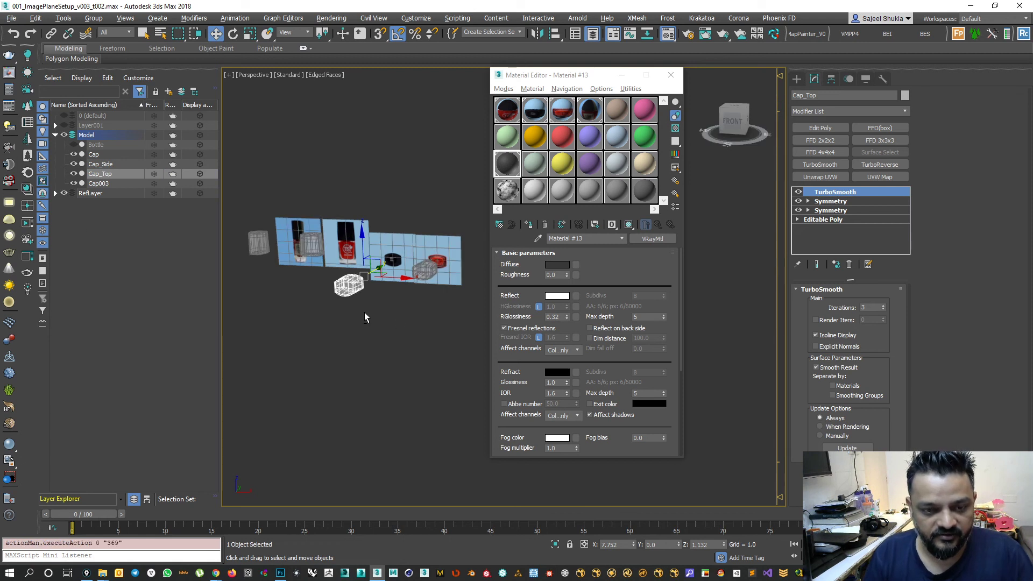
{"action": "middle_click_drag", "start_coordinate": [364, 318], "coordinate": [347, 283], "text": "alt"}
{"action": "left_click", "coordinate": [421, 252]}
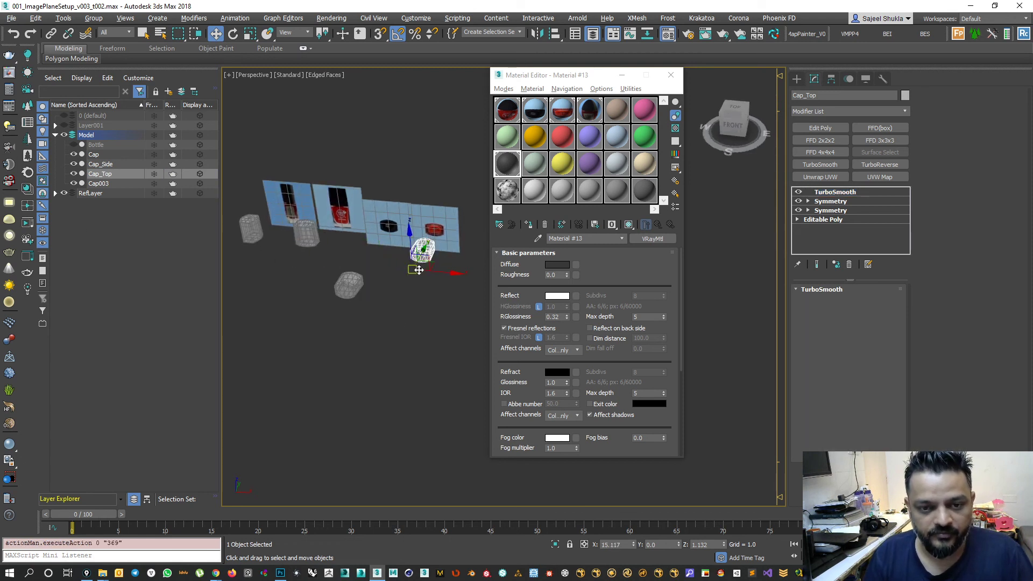
{"action": "double_click", "coordinate": [803, 95]}
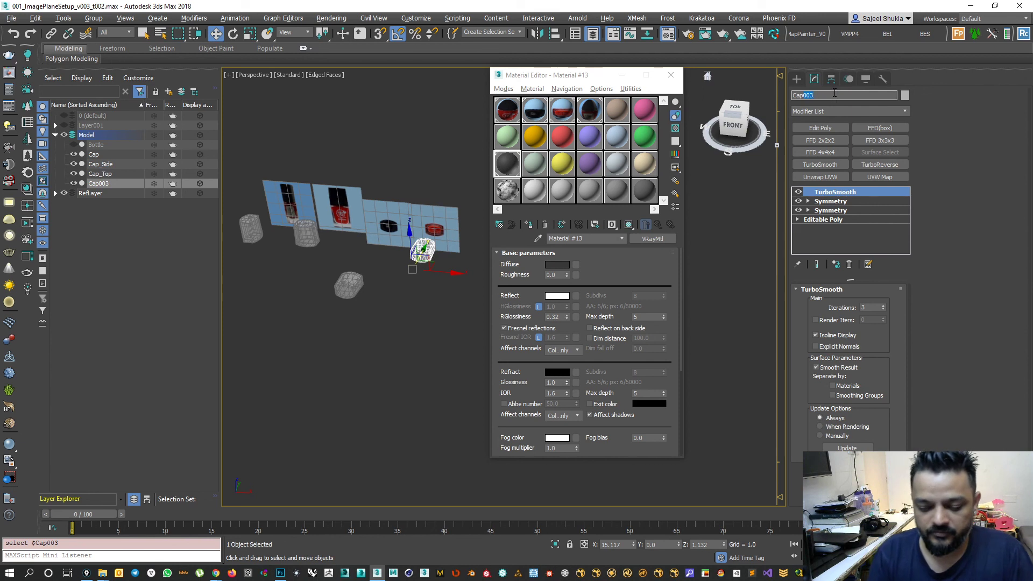
{"action": "type", "text": "Cap_Bottom"}
{"action": "key", "text": "Return"}
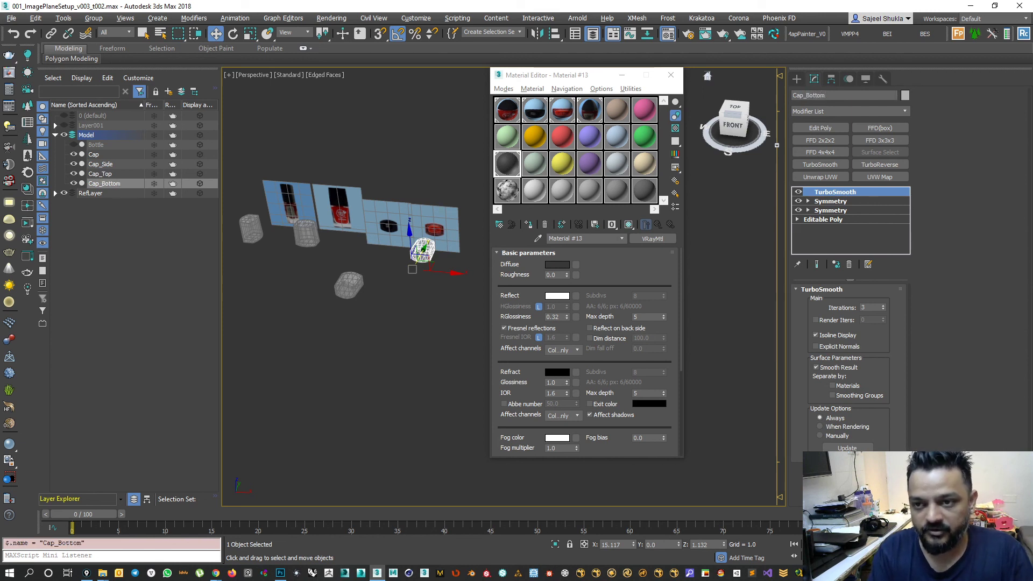
{"action": "left_click", "coordinate": [112, 273]}
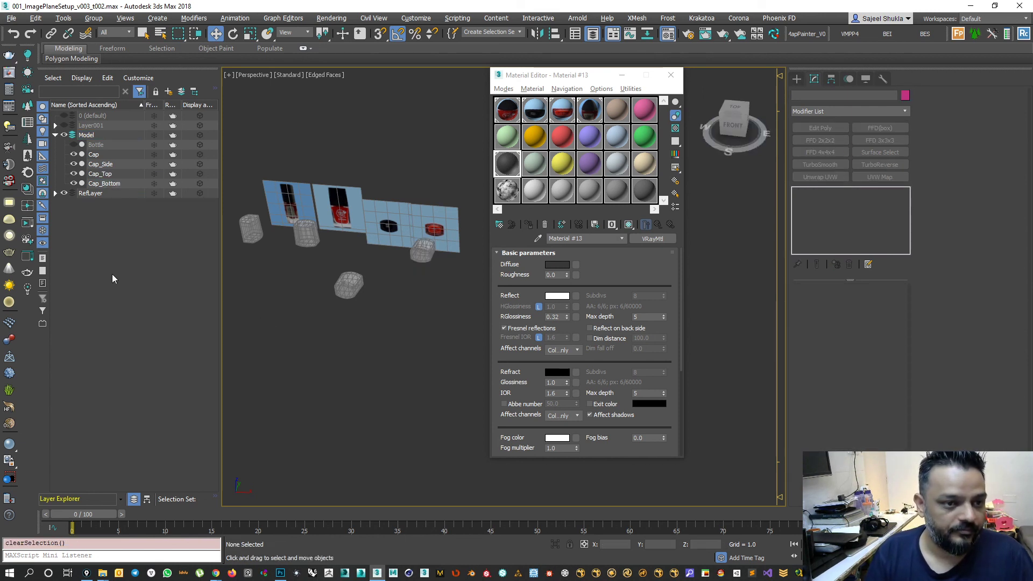
Show the Bottle object again together with the cap objects and check how it fits against the references.
{"action": "left_click", "coordinate": [99, 143]}
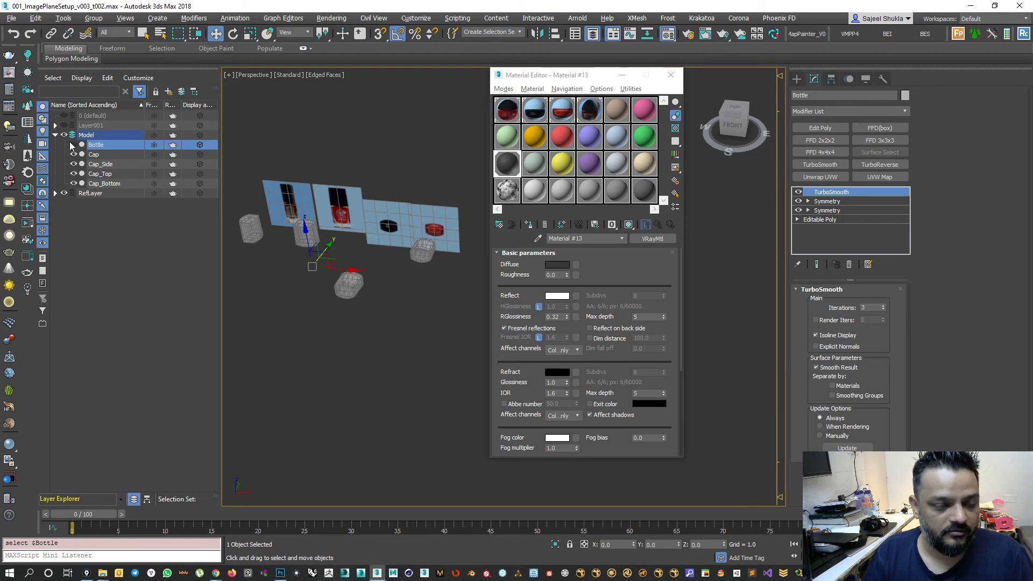
{"action": "left_click", "coordinate": [75, 144]}
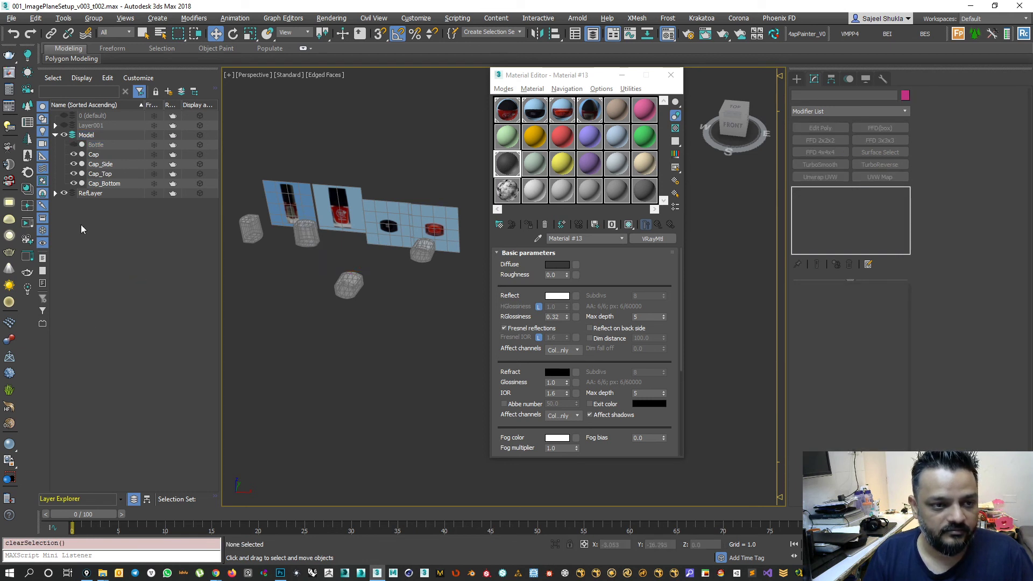
{"action": "left_click", "coordinate": [74, 145]}
{"action": "scroll", "coordinate": [327, 296], "scroll_direction": "up", "scroll_amount": 6}
{"action": "middle_click_drag", "start_coordinate": [313, 282], "coordinate": [361, 226], "text": "alt"}
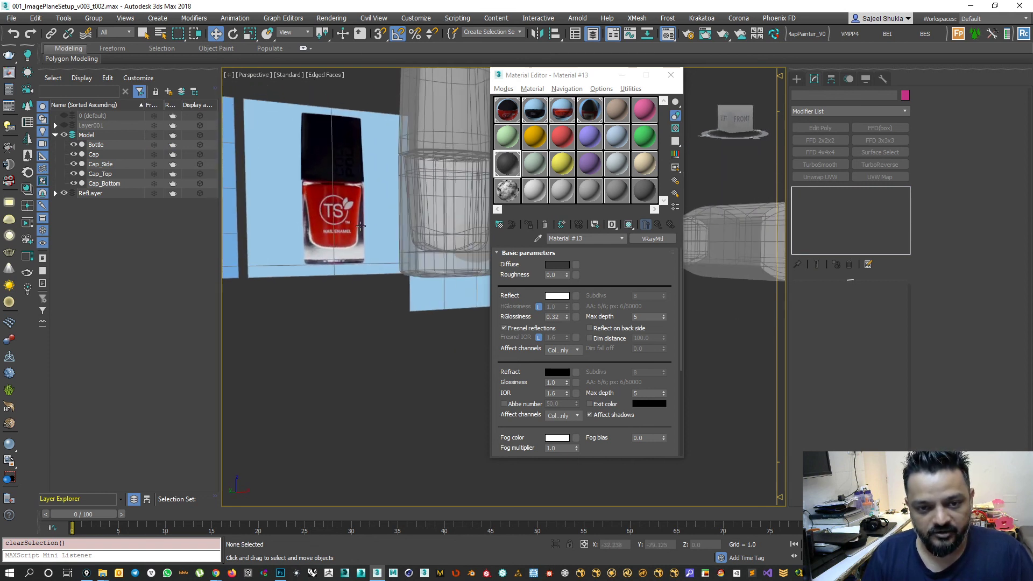
{"action": "middle_click_drag", "start_coordinate": [432, 259], "coordinate": [423, 264], "text": "alt"}
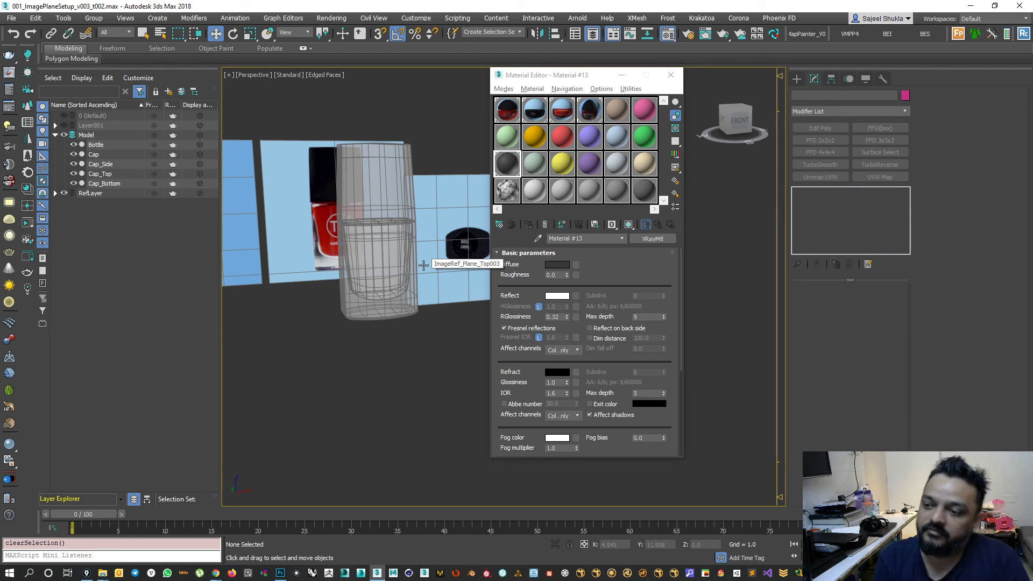
{"action": "middle_click_drag", "start_coordinate": [372, 280], "coordinate": [329, 275], "text": "alt"}
{"action": "scroll", "coordinate": [322, 288], "scroll_direction": "up", "scroll_amount": 2}
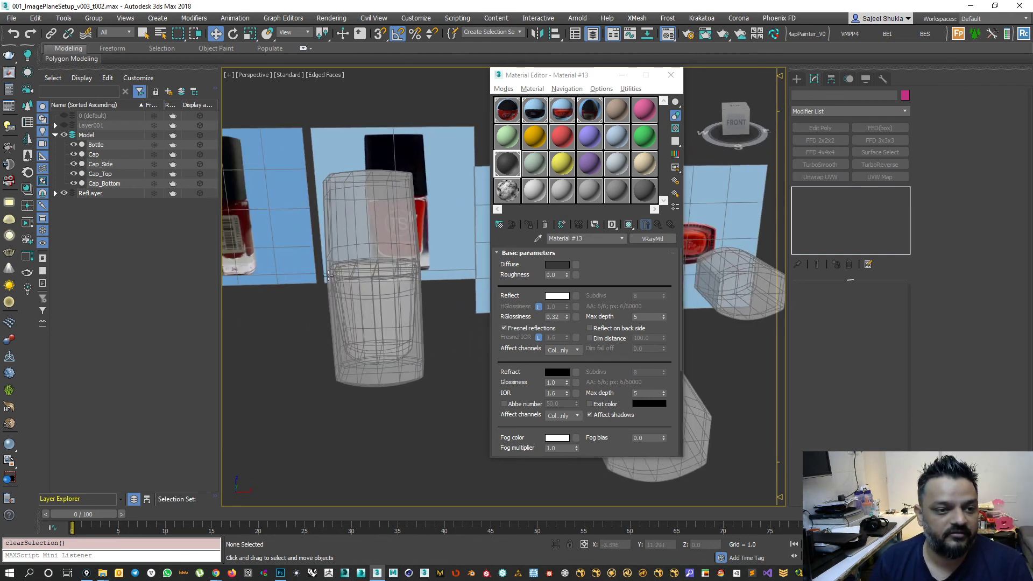
Clone the Bottle object as an instance named Bottle_Side.
{"action": "left_click", "coordinate": [100, 147]}
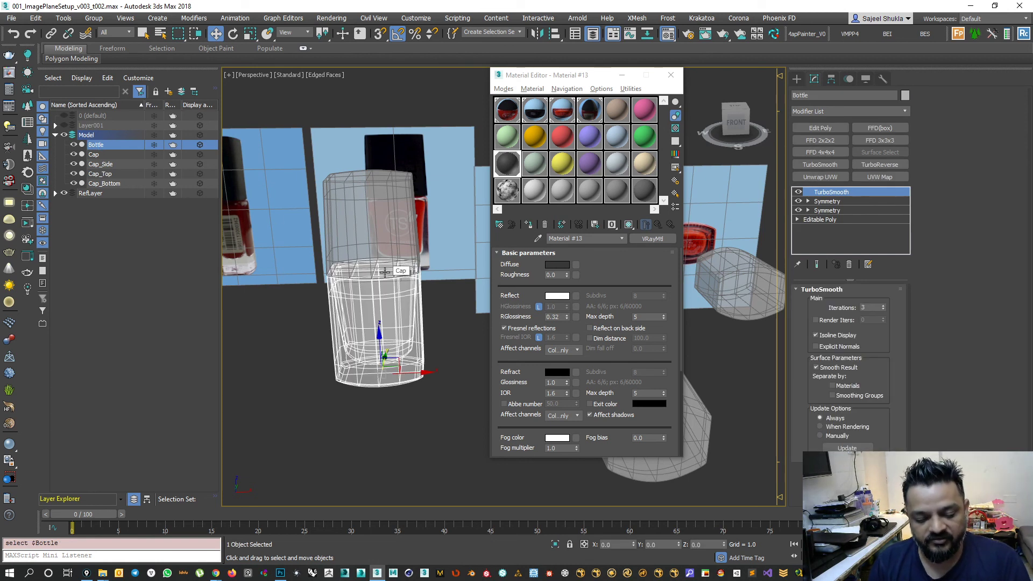
{"action": "key", "text": "ctrl+v"}
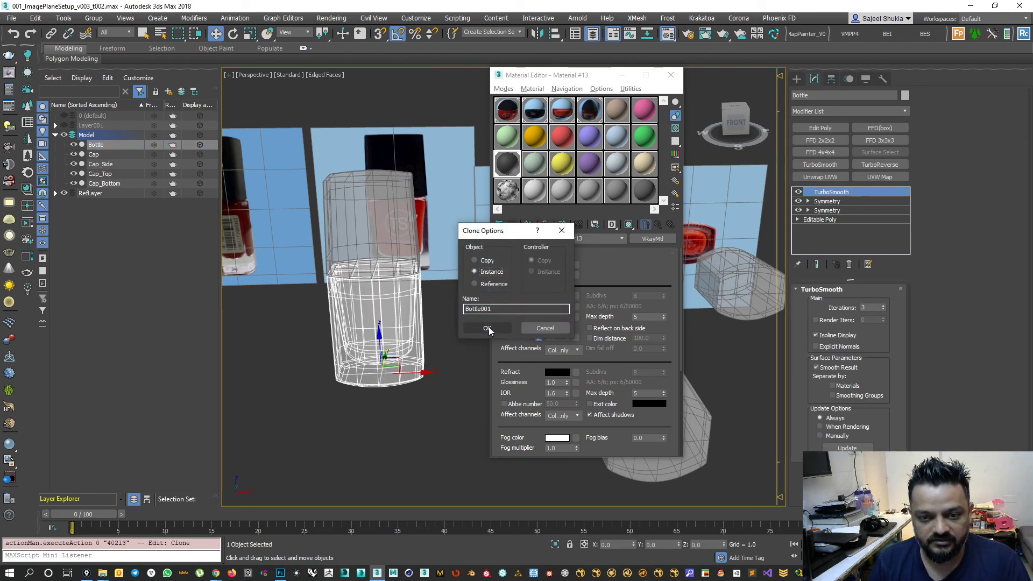
{"action": "left_click_drag", "start_coordinate": [480, 309], "coordinate": [532, 308]}
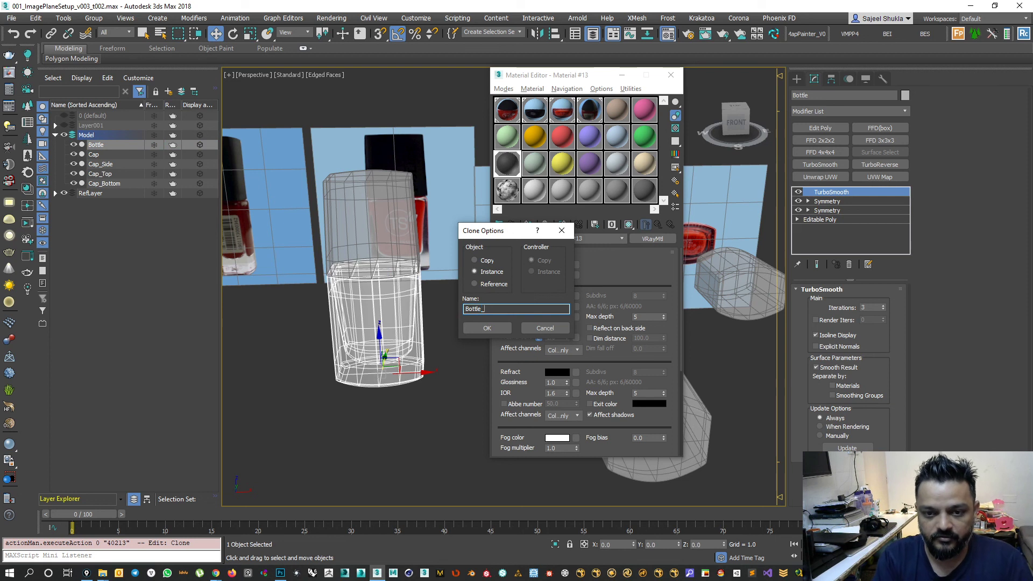
{"action": "type", "text": "_Side"}
{"action": "key", "text": "Return"}
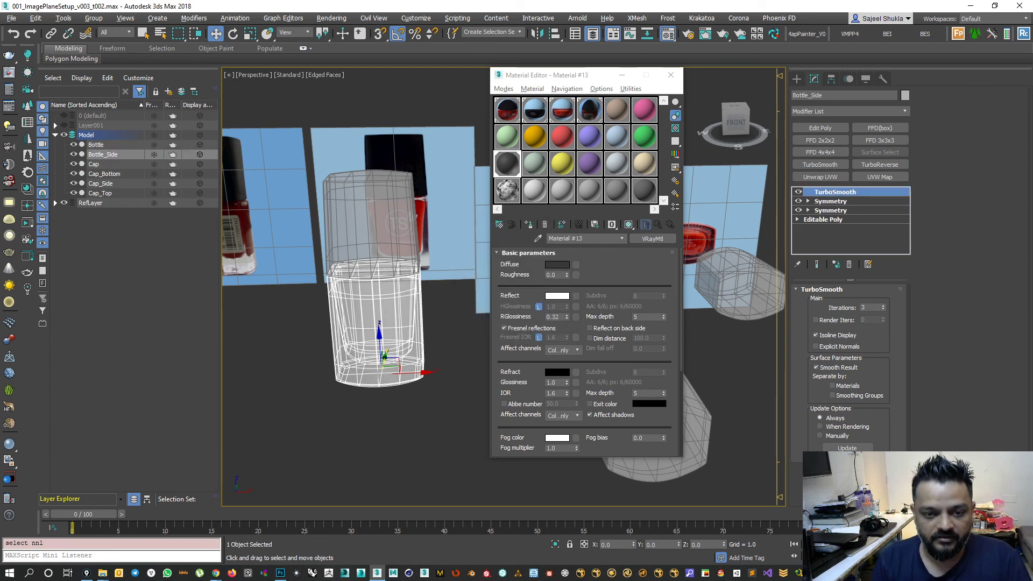
Rotate Bottle_Side about its vertical axis into the side view and shift it along X away from the Bottle.
{"action": "scroll", "coordinate": [396, 380], "scroll_direction": "down", "scroll_amount": 5}
{"action": "key", "text": "e"}
{"action": "left_click_drag", "start_coordinate": [452, 383], "coordinate": [422, 369]}
{"action": "key", "text": "w"}
Copy Cap_Side's X position of -8.272 to Bottle_Side so that it sits directly below the side cap.
{"action": "left_click", "coordinate": [352, 311]}
{"action": "left_click", "coordinate": [615, 545]}
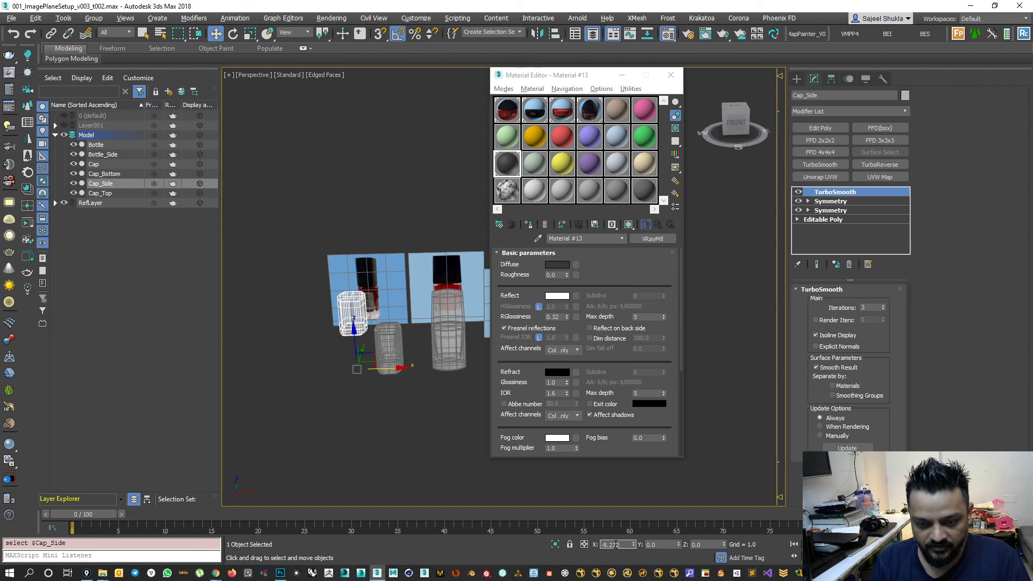
{"action": "left_click", "coordinate": [398, 359]}
{"action": "double_click", "coordinate": [622, 546]}
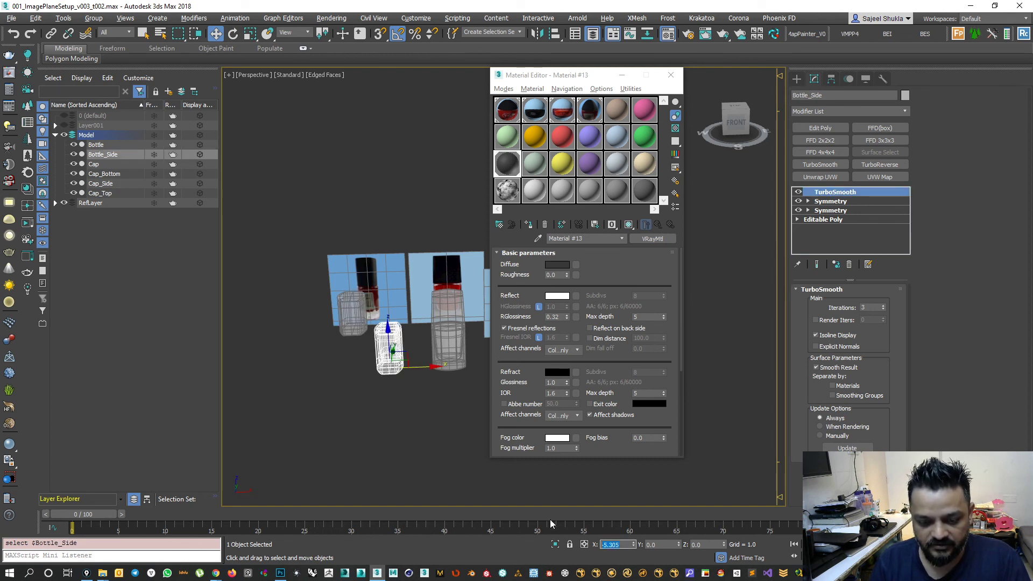
{"action": "key", "text": "Return"}
{"action": "left_click", "coordinate": [426, 440]}
{"action": "middle_click_drag", "start_coordinate": [461, 425], "coordinate": [365, 405]}
{"action": "left_click", "coordinate": [301, 364]}
{"action": "scroll", "coordinate": [407, 403], "scroll_direction": "down", "scroll_amount": 1}
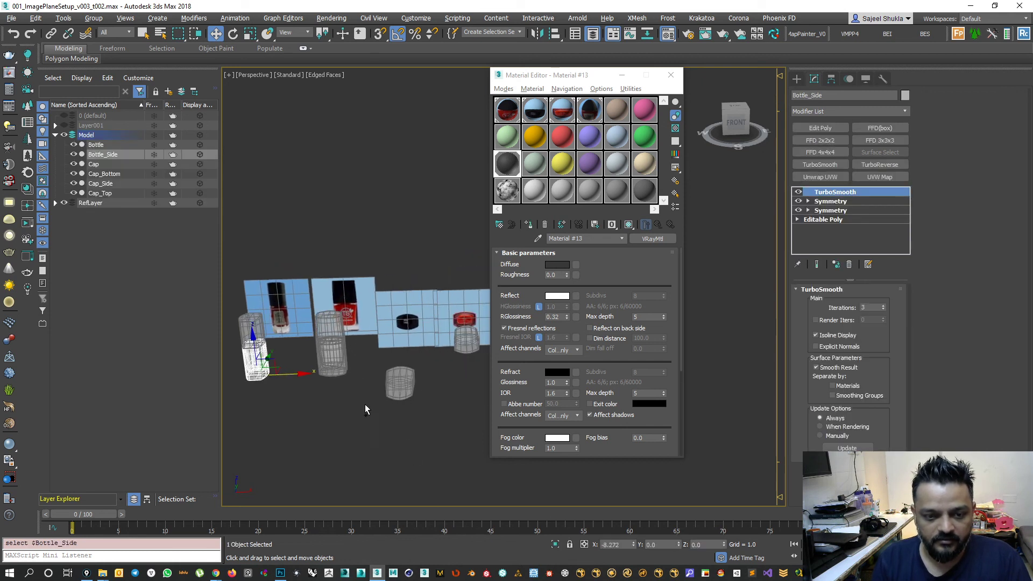
Clone the Bottle object about 3.18 units along X and rotate the clone to lie in the top-view orientation of Cap_Top.
{"action": "left_click", "coordinate": [342, 364]}
{"action": "left_click_drag", "start_coordinate": [371, 376], "coordinate": [399, 372], "text": "shift"}
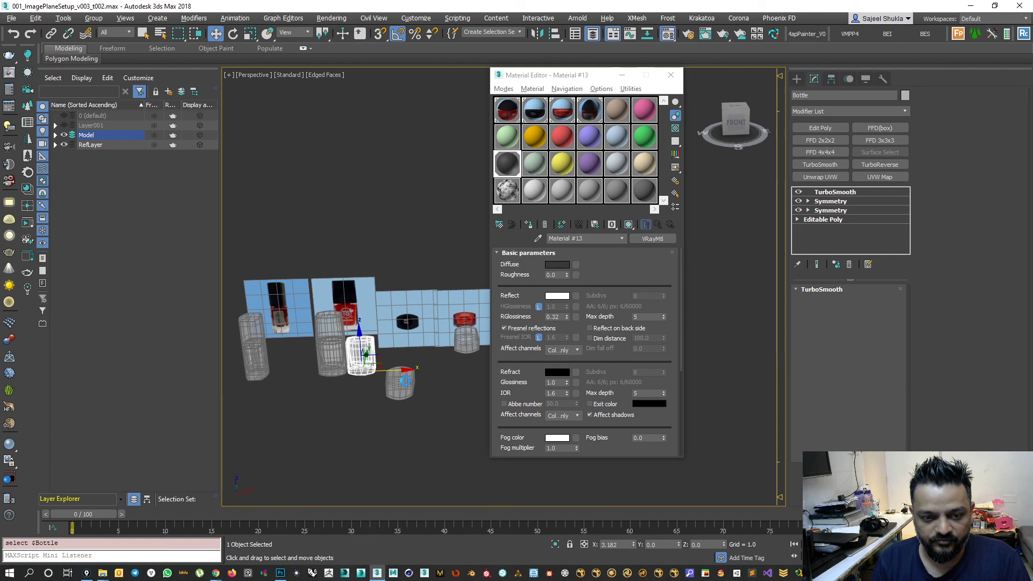
{"action": "key", "text": "e"}
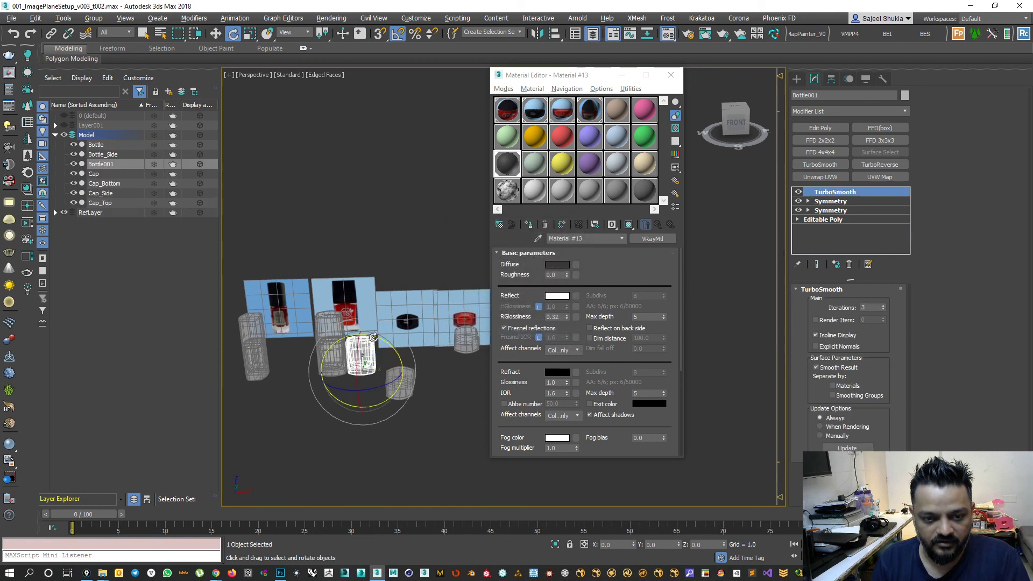
{"action": "left_click_drag", "start_coordinate": [360, 379], "coordinate": [358, 360]}
{"action": "middle_click_drag", "start_coordinate": [410, 404], "coordinate": [383, 423], "text": "alt"}
{"action": "key", "text": "w"}
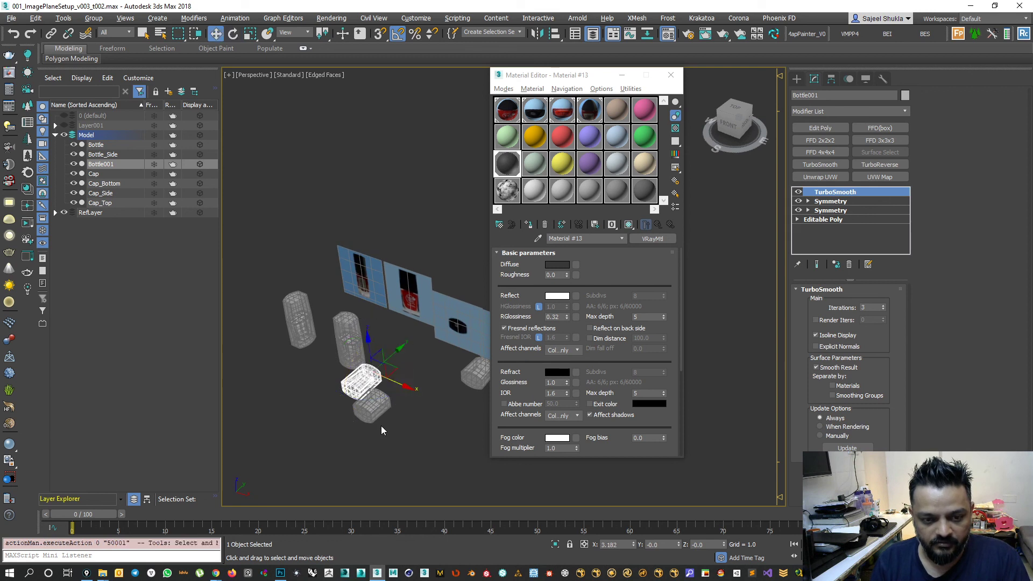
Copy Cap_Top's X position of 7.752 to the newly rotated bottle clone.
{"action": "scroll", "coordinate": [381, 424], "scroll_direction": "up", "scroll_amount": 3}
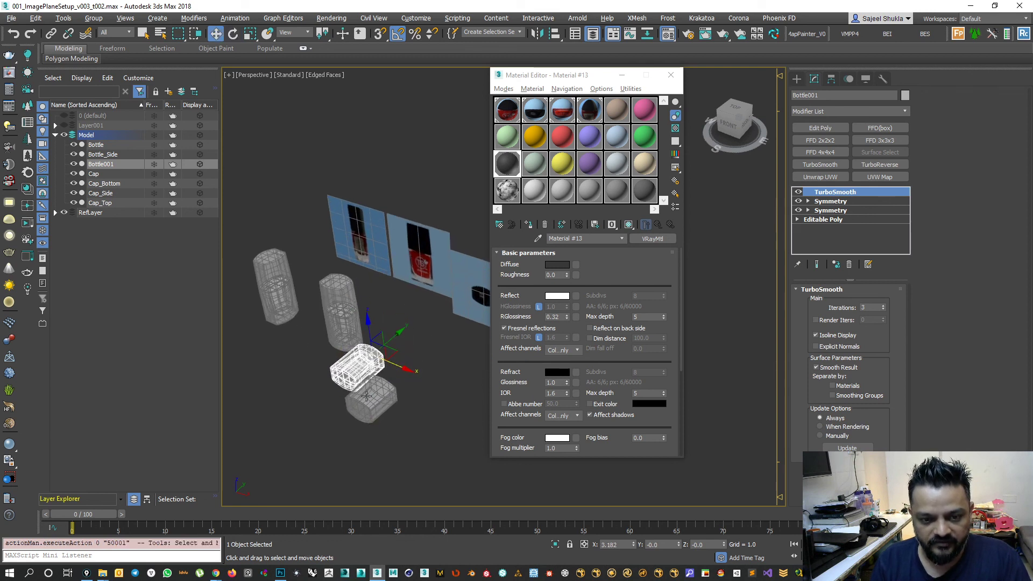
{"action": "left_click", "coordinate": [368, 400]}
{"action": "left_click", "coordinate": [623, 545]}
{"action": "key", "text": "ctrl+c"}
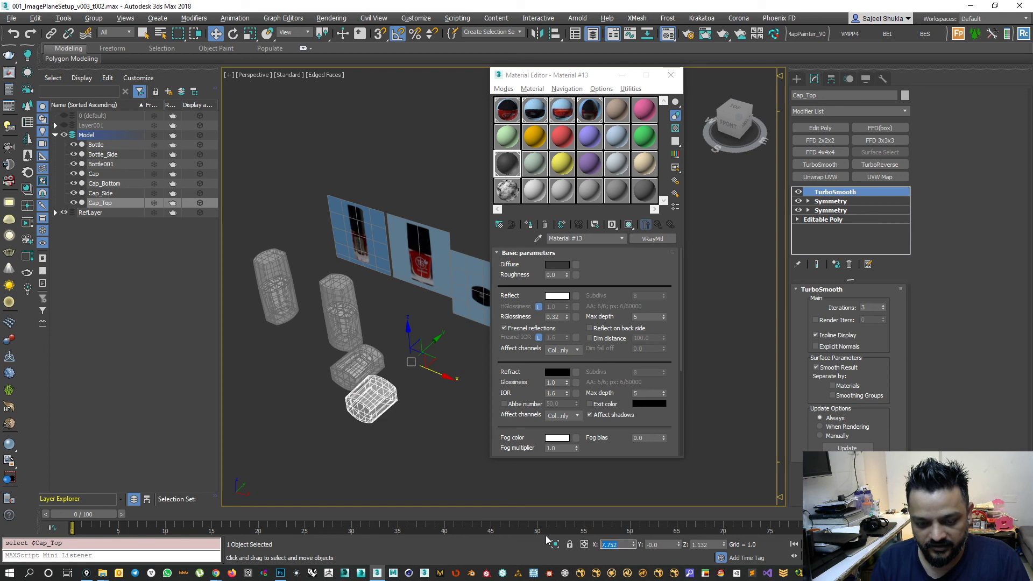
{"action": "left_click", "coordinate": [353, 363]}
{"action": "double_click", "coordinate": [621, 545]}
{"action": "key", "text": "ctrl+v"}
{"action": "key", "text": "Return"}
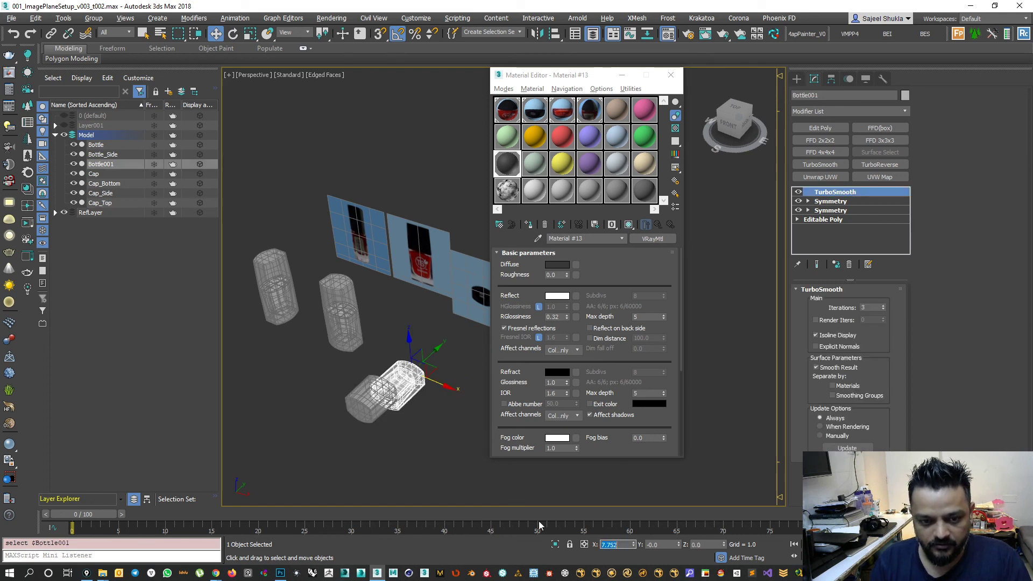
Copy Cap_Top's Z position of 1.132 to the bottle clone lying behind it in the top-view orientation.
{"action": "left_click", "coordinate": [355, 408]}
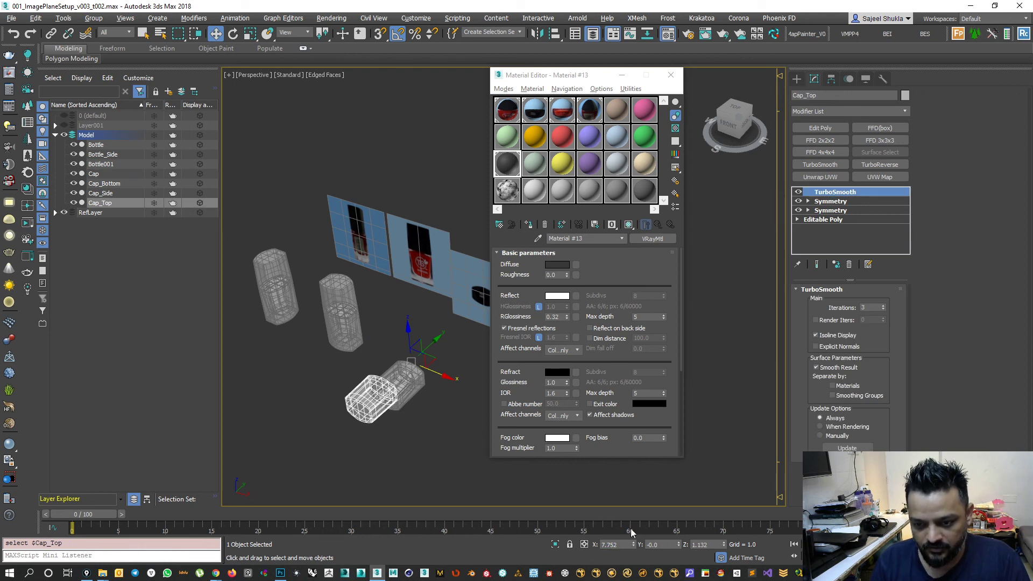
{"action": "double_click", "coordinate": [710, 545]}
{"action": "key", "text": "ctrl+c"}
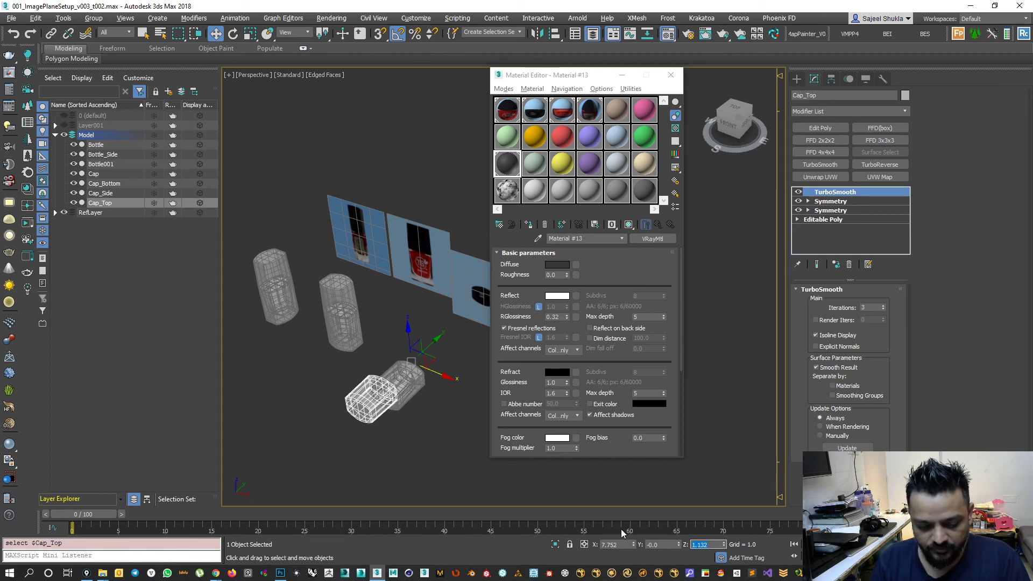
{"action": "left_click", "coordinate": [409, 391]}
{"action": "double_click", "coordinate": [713, 545]}
{"action": "key", "text": "ctrl+v"}
{"action": "key", "text": "Return"}
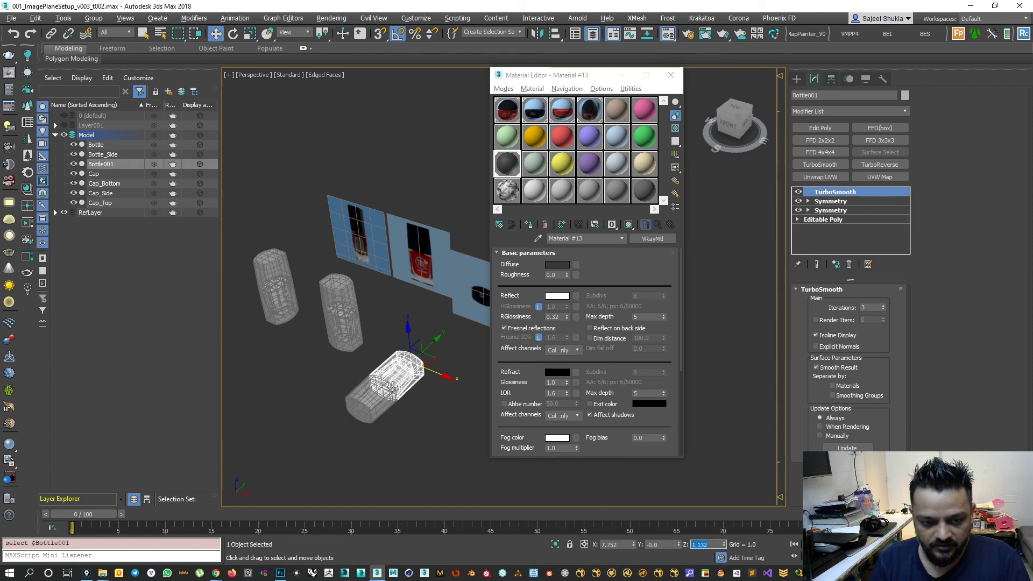
Close the Material Editor and inspect the top-view cap and bottle pair in the perspective view.
{"action": "scroll", "coordinate": [392, 386], "scroll_direction": "up", "scroll_amount": 6}
{"action": "middle_click_drag", "start_coordinate": [392, 386], "coordinate": [369, 387], "text": "alt"}
{"action": "scroll", "coordinate": [377, 383], "scroll_direction": "down", "scroll_amount": 4}
{"action": "scroll", "coordinate": [380, 369], "scroll_direction": "up", "scroll_amount": 5}
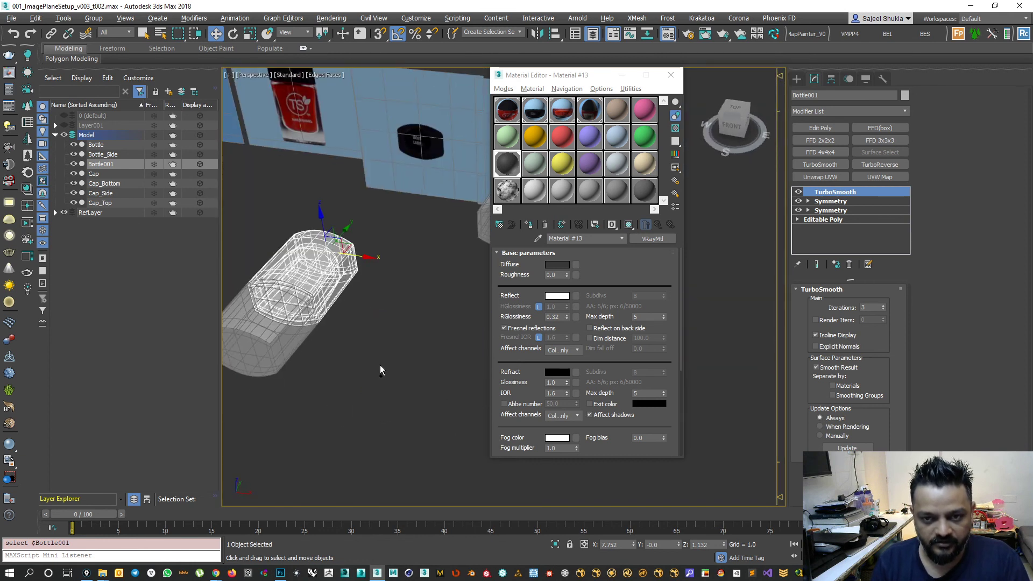
{"action": "left_click", "coordinate": [670, 75]}
{"action": "middle_click_drag", "start_coordinate": [554, 215], "coordinate": [643, 252]}
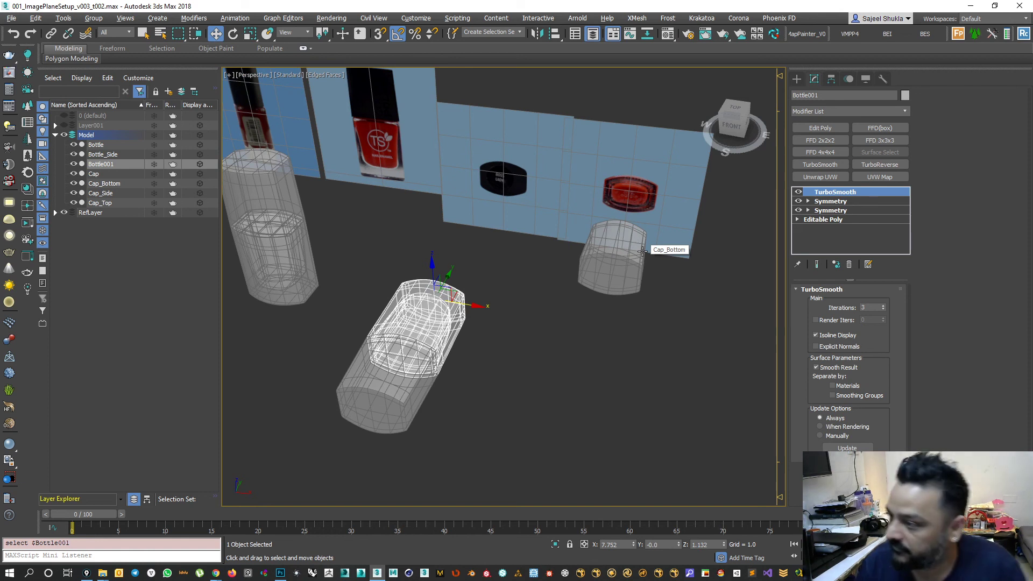
{"action": "middle_click_drag", "start_coordinate": [468, 360], "coordinate": [466, 389], "text": "alt"}
Show the Viewport Layout Tabs bar and lengthen it so that its layout presets are accessible.
{"action": "key", "text": "alt+w"}
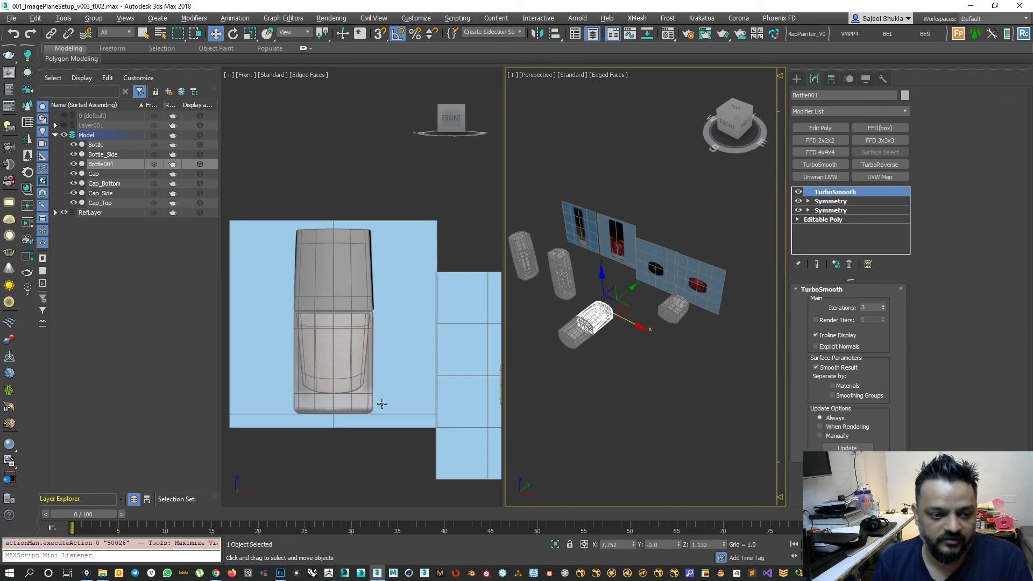
{"action": "right_click", "coordinate": [599, 52]}
{"action": "left_click", "coordinate": [810, 27]}
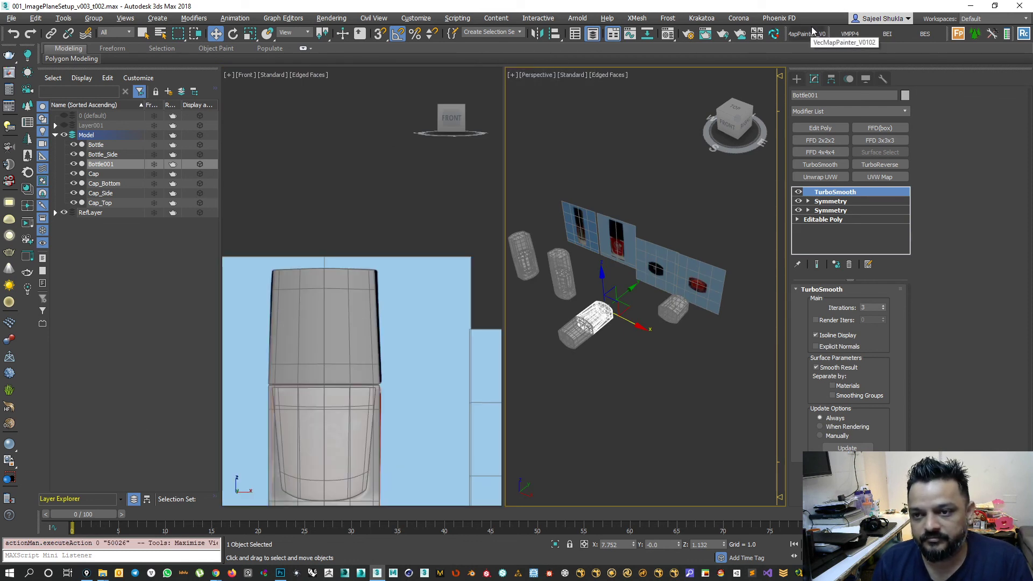
{"action": "right_click", "coordinate": [829, 25]}
{"action": "left_click", "coordinate": [867, 98]}
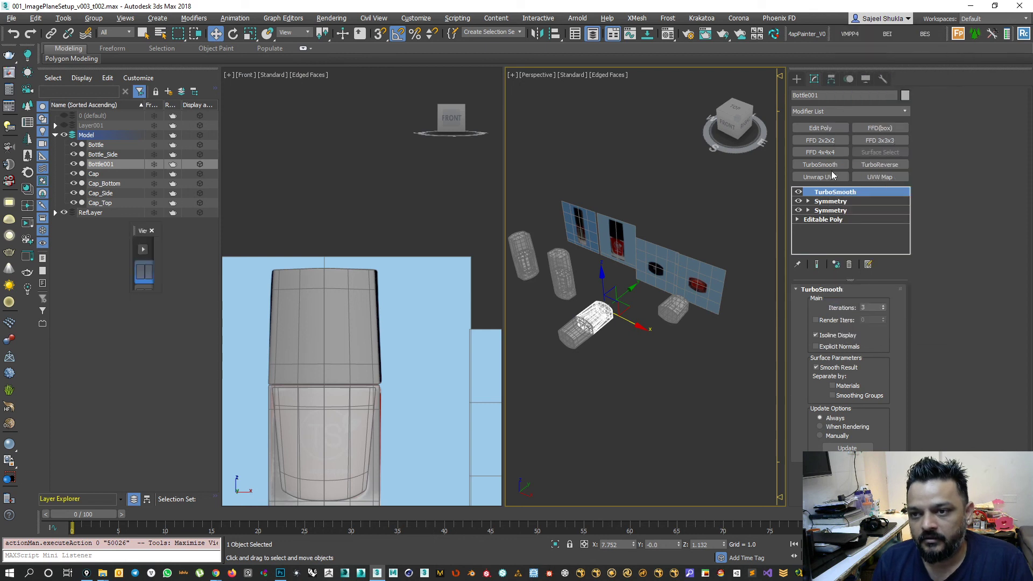
{"action": "left_click_drag", "start_coordinate": [147, 292], "coordinate": [146, 383]}
Switch to the four-viewport layout, look over the individual views and return to the two-viewport layout.
{"action": "left_click", "coordinate": [144, 367]}
{"action": "left_click", "coordinate": [329, 352]}
{"action": "key", "text": "alt+w"}
{"action": "key", "text": "alt+w"}
{"action": "left_click", "coordinate": [375, 221]}
{"action": "key", "text": "alt+w"}
{"action": "key", "text": "alt+w"}
{"action": "left_click", "coordinate": [635, 240]}
{"action": "key", "text": "alt+w"}
{"action": "key", "text": "alt+w"}
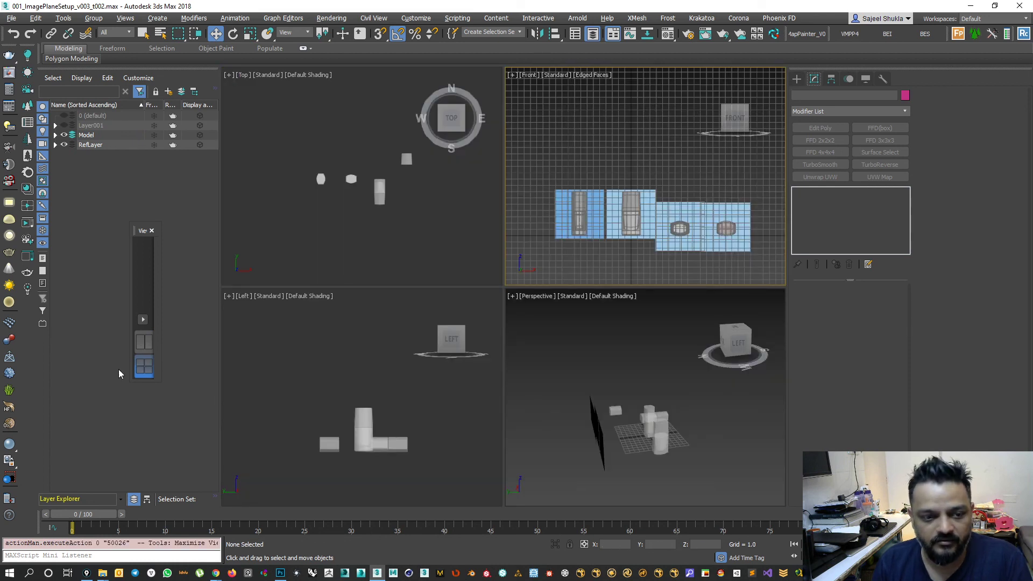
{"action": "left_click", "coordinate": [144, 342]}
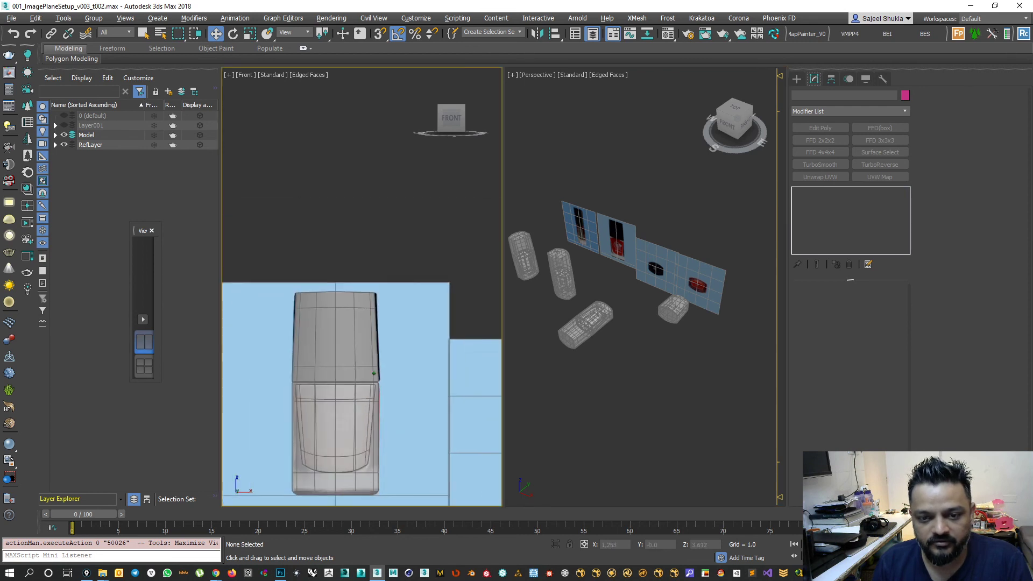
Compare all cap and bottle models with their reference planes in the maximized Front and Perspective views.
{"action": "scroll", "coordinate": [392, 321], "scroll_direction": "down", "scroll_amount": 4}
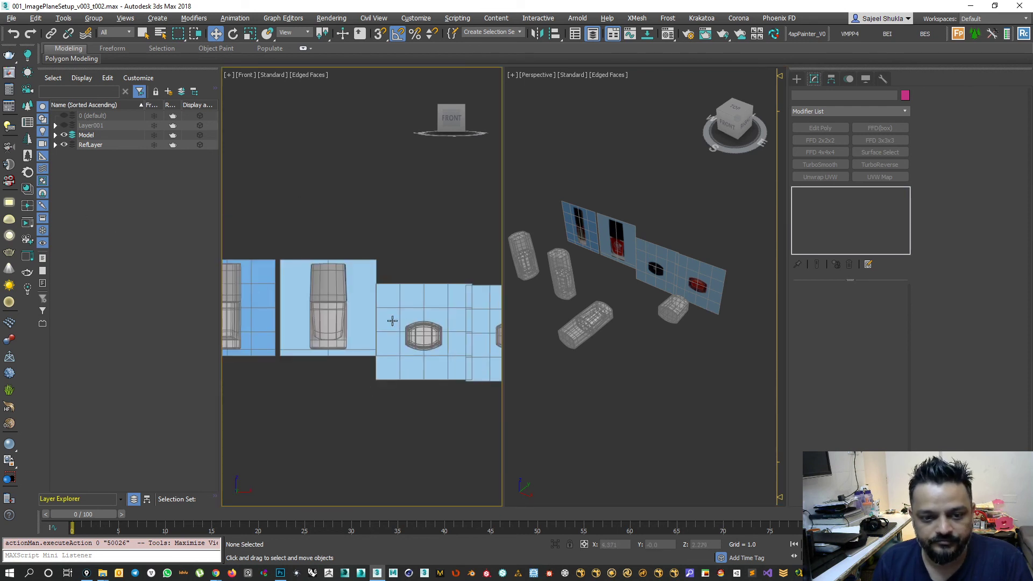
{"action": "scroll", "coordinate": [392, 320], "scroll_direction": "down", "scroll_amount": 2}
{"action": "key", "text": "alt+w"}
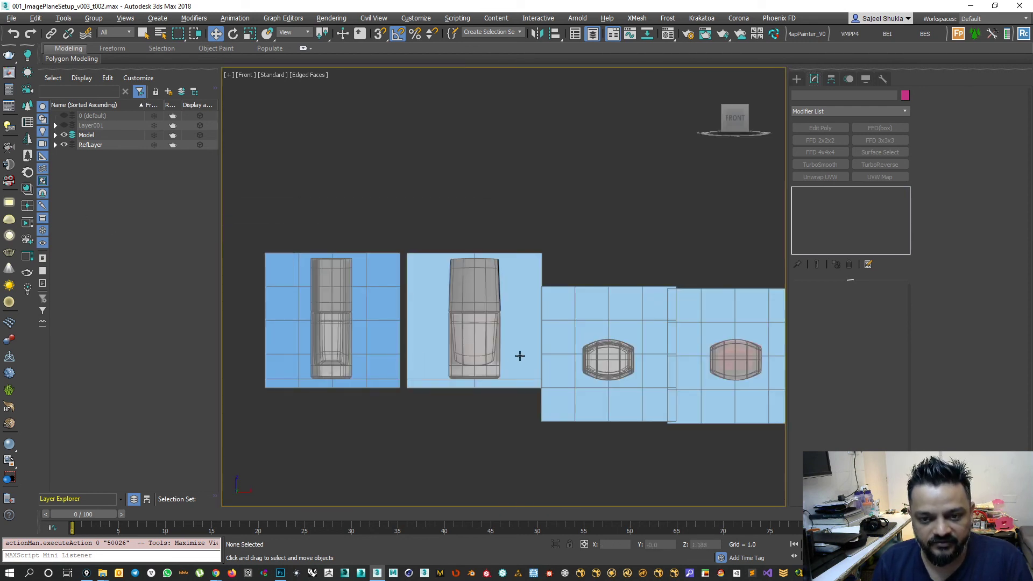
{"action": "scroll", "coordinate": [526, 339], "scroll_direction": "down", "scroll_amount": 1}
{"action": "middle_click_drag", "start_coordinate": [526, 339], "coordinate": [498, 335]}
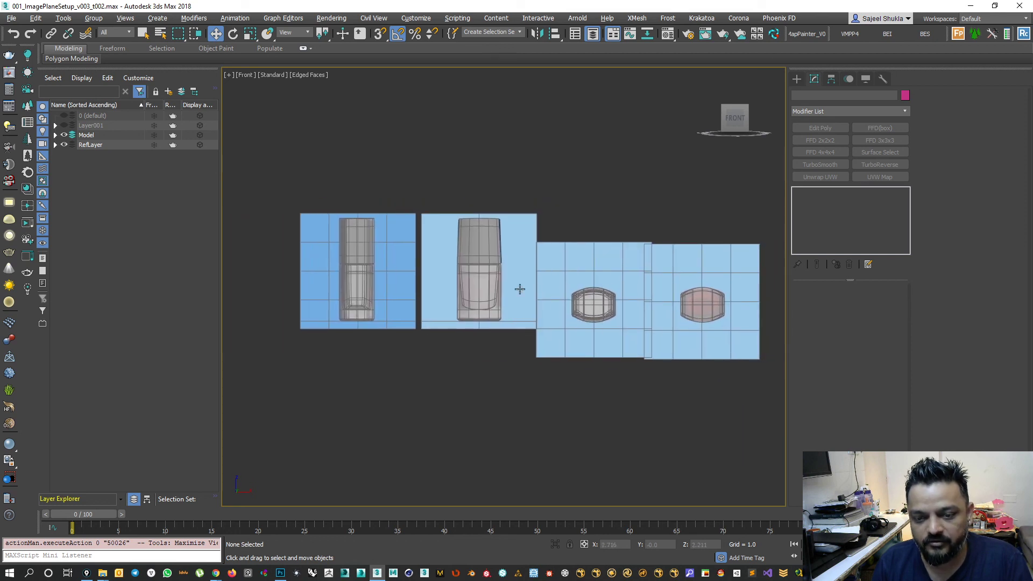
{"action": "key", "text": "alt+w"}
{"action": "middle_click", "coordinate": [593, 425]}
{"action": "key", "text": "alt+w"}
{"action": "middle_click_drag", "start_coordinate": [545, 375], "coordinate": [499, 389], "text": "alt"}
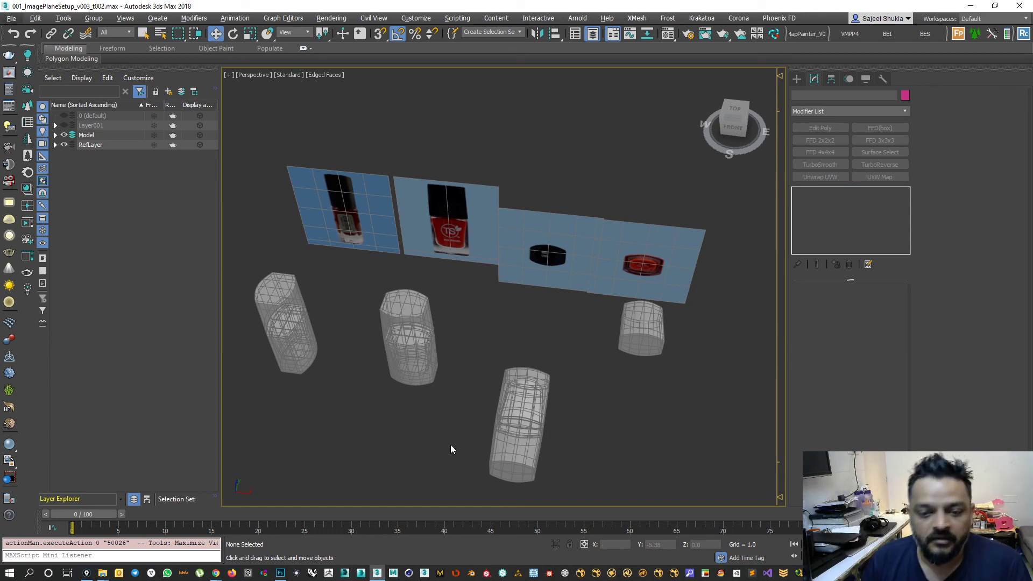
Clone Bottle001 as an instance about 5.75 units along X and flip the clone about its X axis for the bottom view.
{"action": "left_click", "coordinate": [524, 396]}
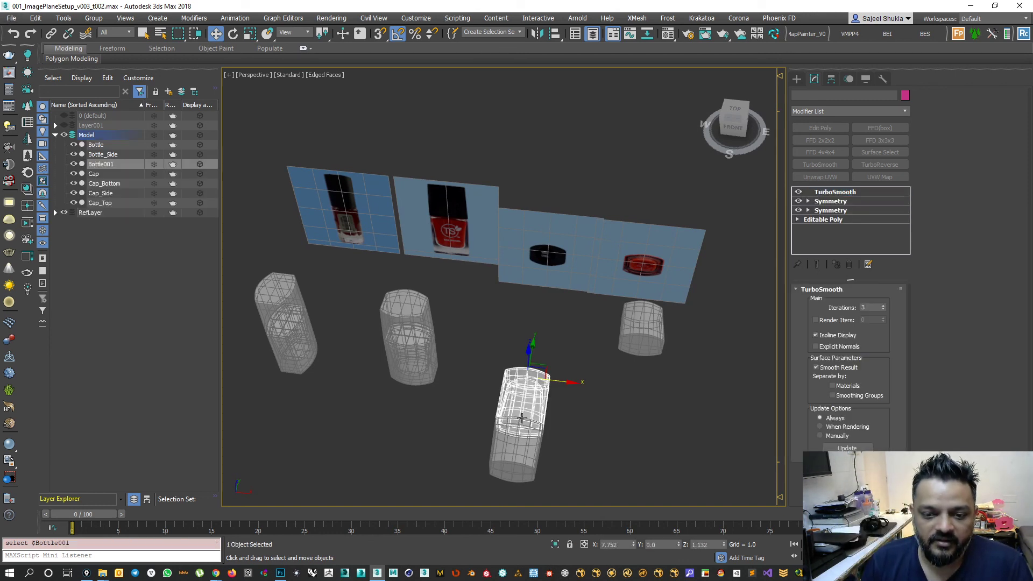
{"action": "scroll", "coordinate": [578, 399], "scroll_direction": "up", "scroll_amount": 1}
{"action": "middle_click_drag", "start_coordinate": [577, 399], "coordinate": [513, 372]}
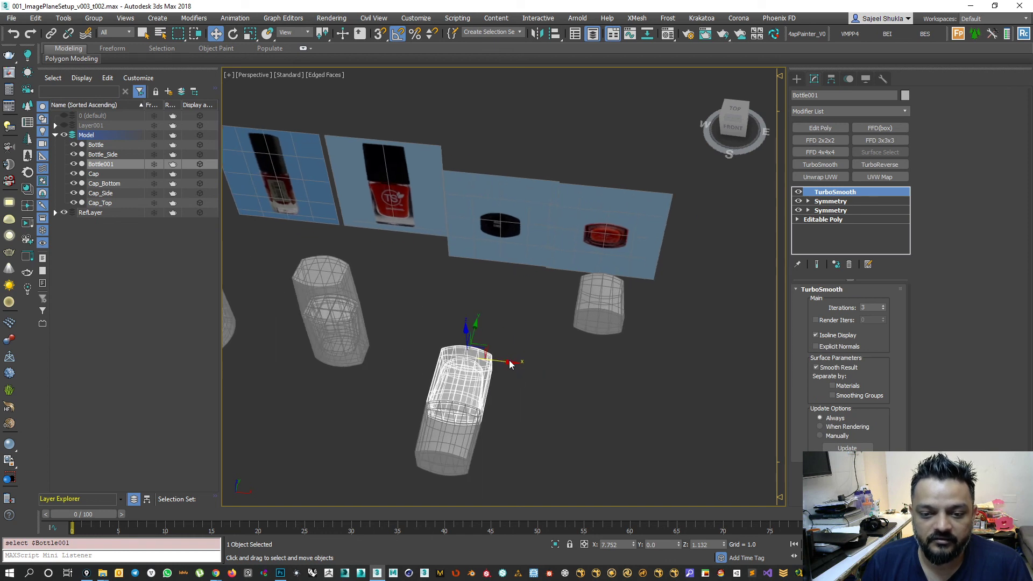
{"action": "mouse_move", "coordinate": [502, 362]}
{"action": "left_mouse_down", "text": "shift"}
{"action": "mouse_move", "coordinate": [604, 380]}
{"action": "mouse_move", "coordinate": [612, 396]}
{"action": "left_mouse_up", "text": "shift"}
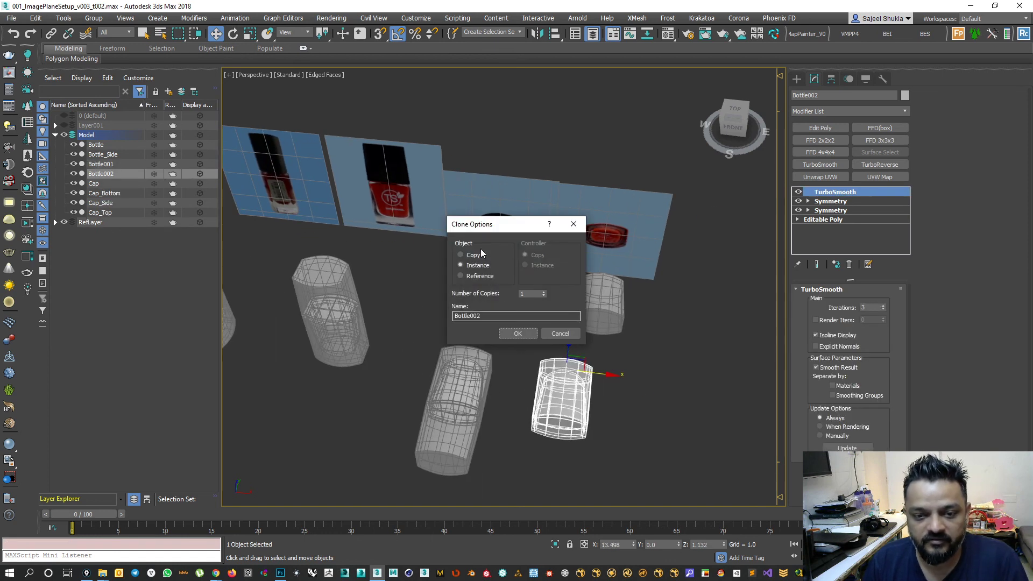
{"action": "left_click", "coordinate": [527, 339]}
{"action": "key", "text": "e"}
{"action": "mouse_move", "coordinate": [559, 371]}
{"action": "left_mouse_down"}
{"action": "mouse_move", "coordinate": [568, 342]}
{"action": "mouse_move", "coordinate": [566, 364]}
{"action": "left_mouse_up"}
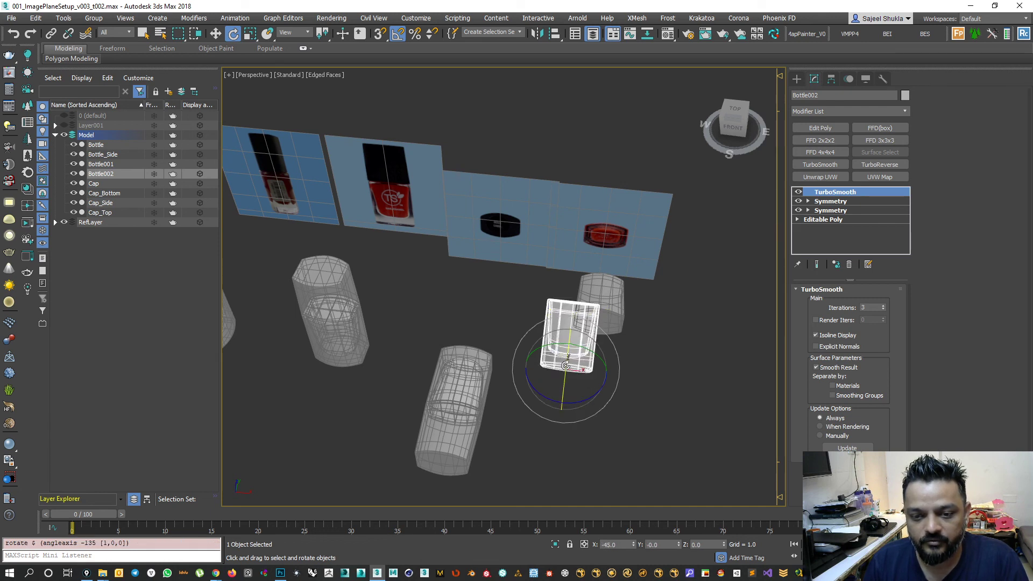
{"action": "middle_click_drag", "start_coordinate": [566, 366], "coordinate": [563, 404], "text": "alt"}
{"action": "key", "text": "w"}
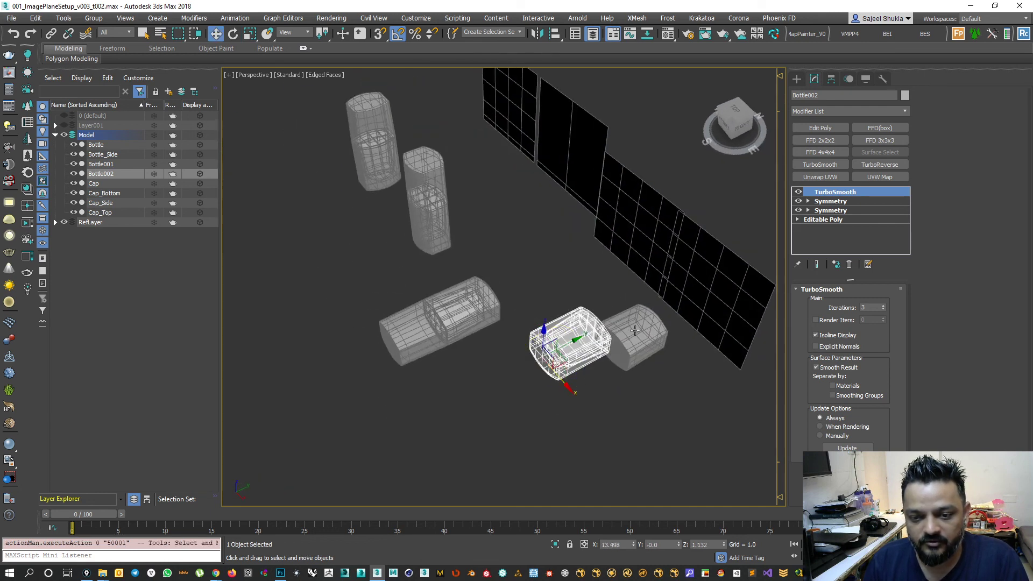
Set Bottle002's X position to Cap_Bottom's value of 15.117 to line up the two parts.
{"action": "left_click", "coordinate": [634, 331]}
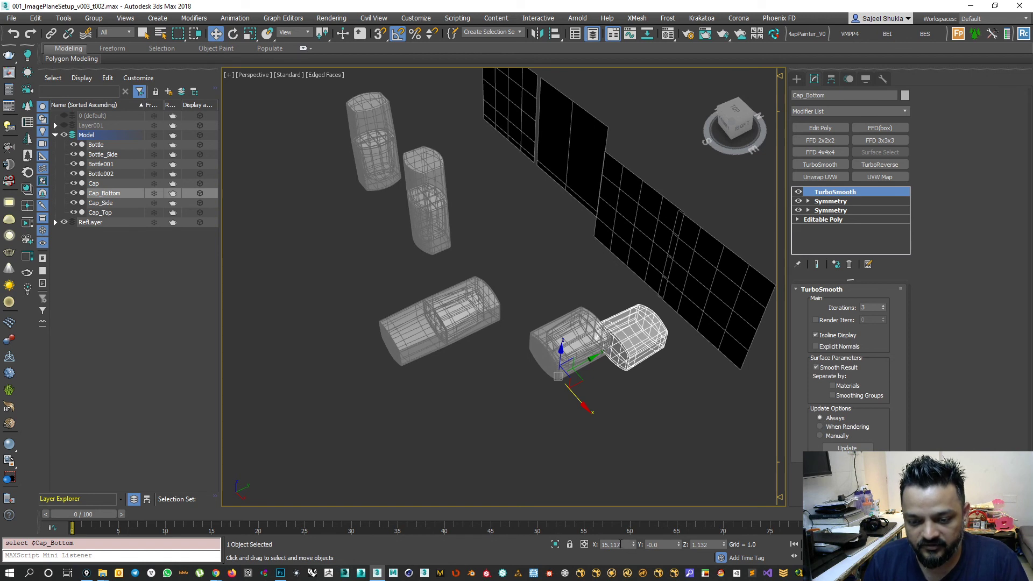
{"action": "left_click", "coordinate": [567, 339]}
{"action": "double_click", "coordinate": [627, 545]}
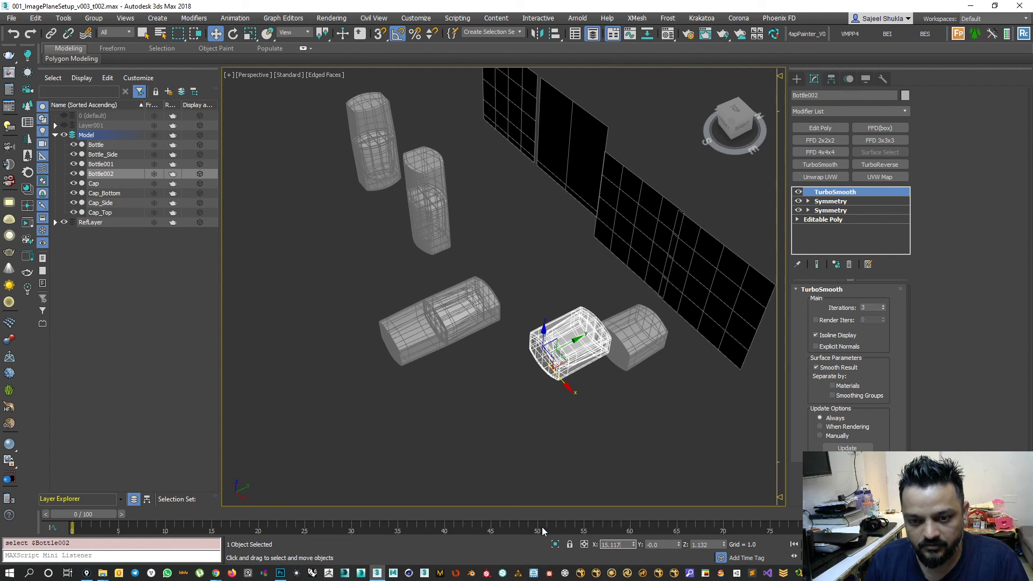
{"action": "type", "text": "15.117"}
{"action": "key", "text": "Return"}
Turn off see-through display on the cap and bottle pairs for the top and bottom views.
{"action": "left_click", "coordinate": [584, 353]}
{"action": "left_click", "coordinate": [584, 353]}
{"action": "left_click", "coordinate": [427, 290]}
{"action": "scroll", "coordinate": [466, 360], "scroll_direction": "down", "scroll_amount": 3}
{"action": "middle_click_drag", "start_coordinate": [466, 359], "coordinate": [498, 361], "text": "alt"}
{"action": "left_click", "coordinate": [507, 341]}
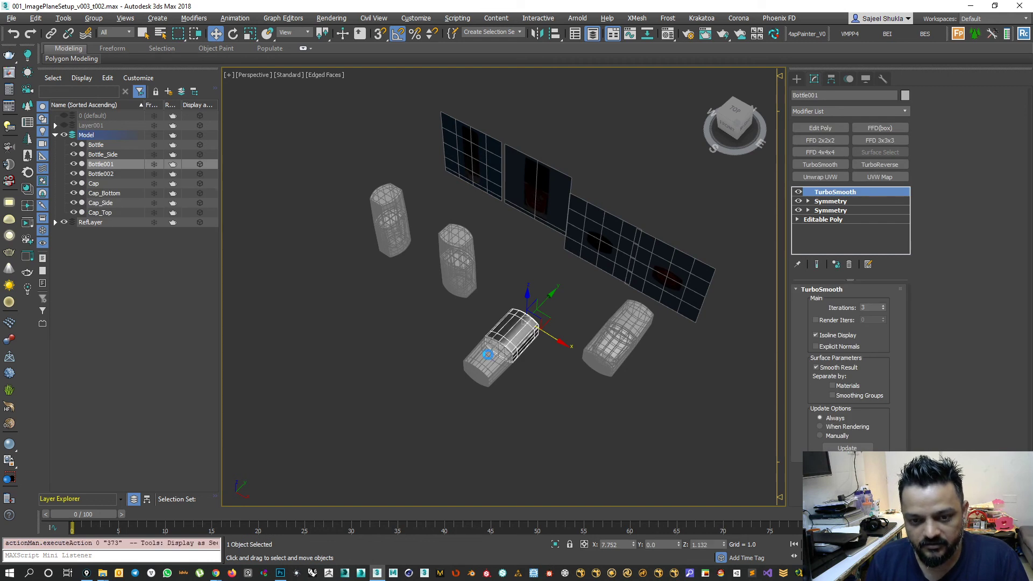
{"action": "left_click", "coordinate": [488, 355]}
{"action": "key", "text": "alt+x"}
{"action": "left_click", "coordinate": [637, 323]}
{"action": "key", "text": "alt+x"}
{"action": "left_click", "coordinate": [598, 352]}
{"action": "key", "text": "alt+x"}
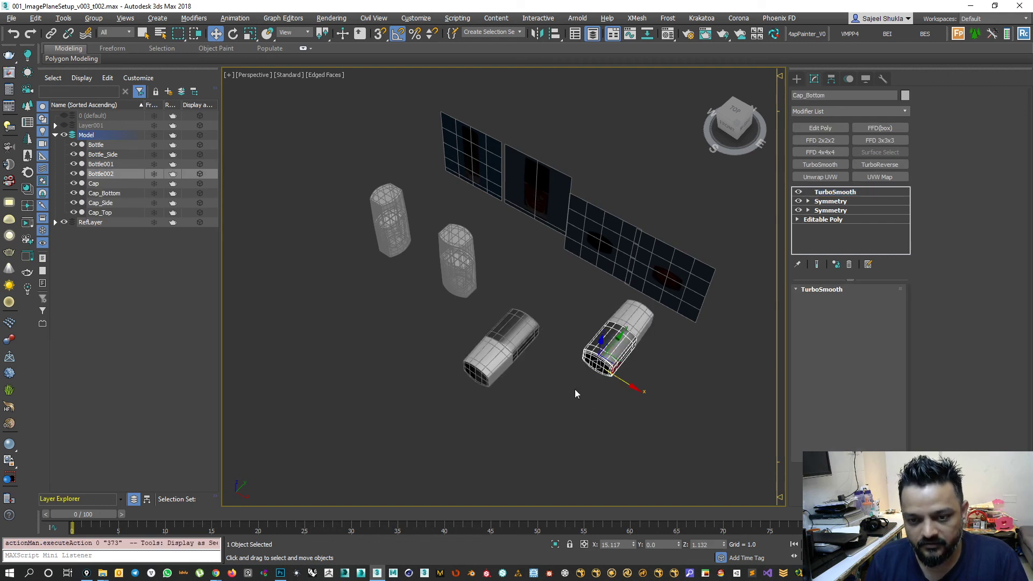
{"action": "key", "text": "alt+x"}
Turn off see-through display on the upright front-view and side-view caps and bottles.
{"action": "left_click", "coordinate": [432, 222]}
{"action": "left_click", "coordinate": [442, 279]}
{"action": "key", "text": "alt+x"}
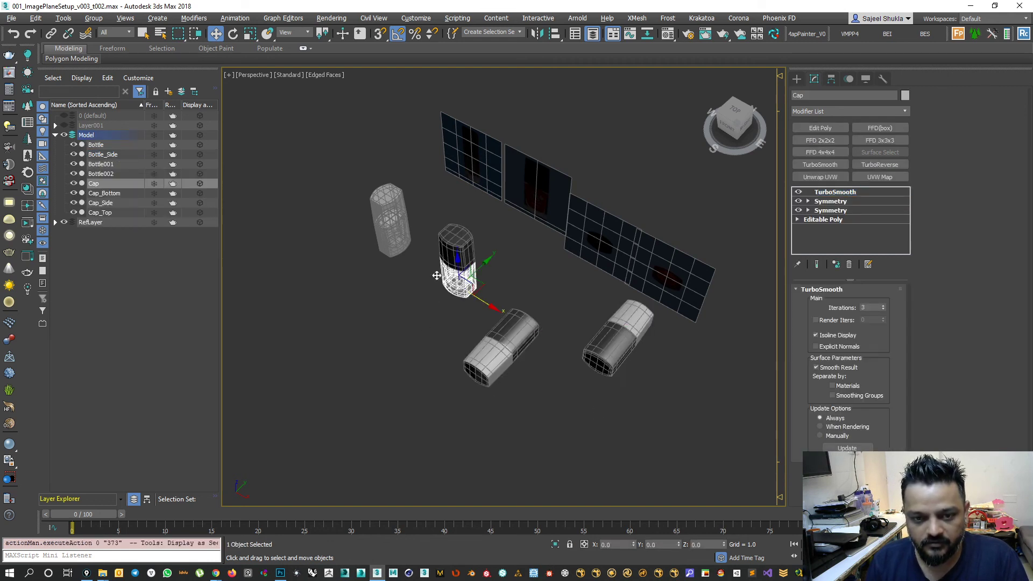
{"action": "left_click", "coordinate": [384, 238]}
{"action": "left_click", "coordinate": [380, 212]}
{"action": "key", "text": "alt+x"}
{"action": "left_click", "coordinate": [385, 240]}
{"action": "key", "text": "alt+x"}
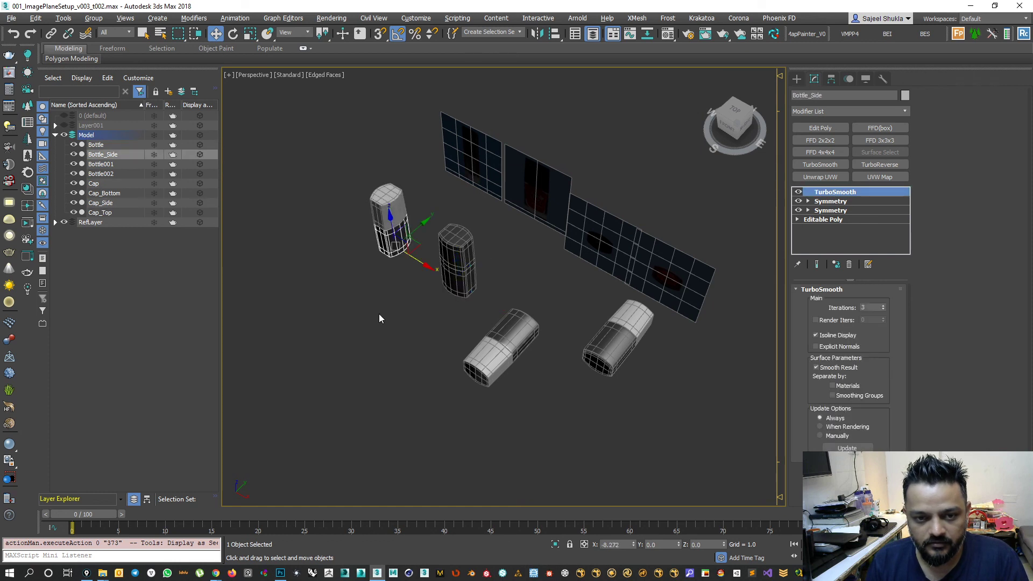
Select all eight cap and bottle objects and assign Material #13 to them.
{"action": "left_click", "coordinate": [378, 315]}
{"action": "left_click_drag", "start_coordinate": [363, 217], "coordinate": [423, 265]}
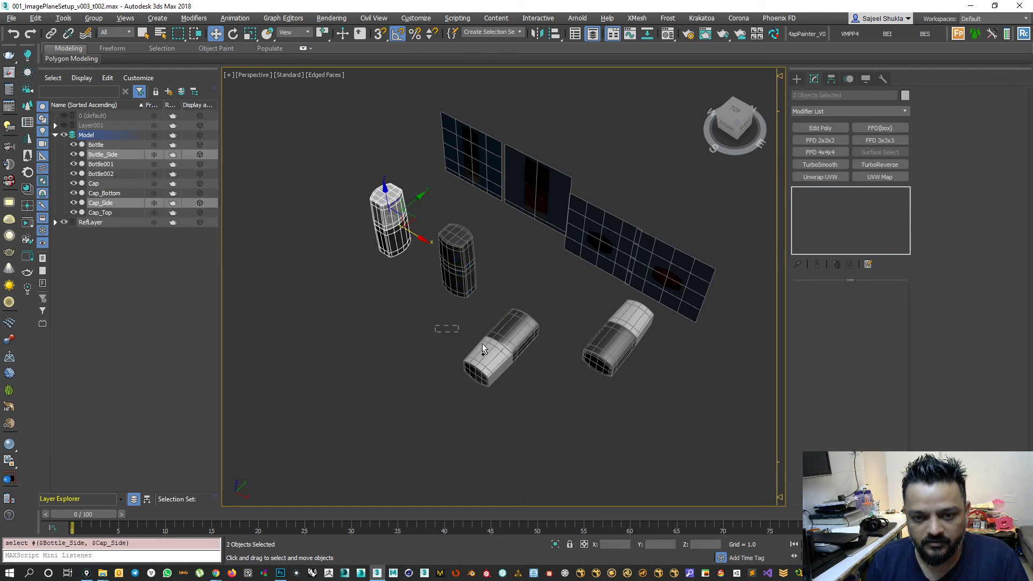
{"action": "left_click_drag", "start_coordinate": [482, 349], "coordinate": [591, 410], "text": "ctrl"}
{"action": "left_click_drag", "start_coordinate": [509, 327], "coordinate": [505, 326], "text": "ctrl"}
{"action": "middle_click_drag", "start_coordinate": [530, 345], "coordinate": [482, 351], "text": "alt"}
{"action": "left_click_drag", "start_coordinate": [496, 319], "coordinate": [494, 318], "text": "ctrl"}
{"action": "scroll", "coordinate": [431, 306], "scroll_direction": "up", "scroll_amount": 4}
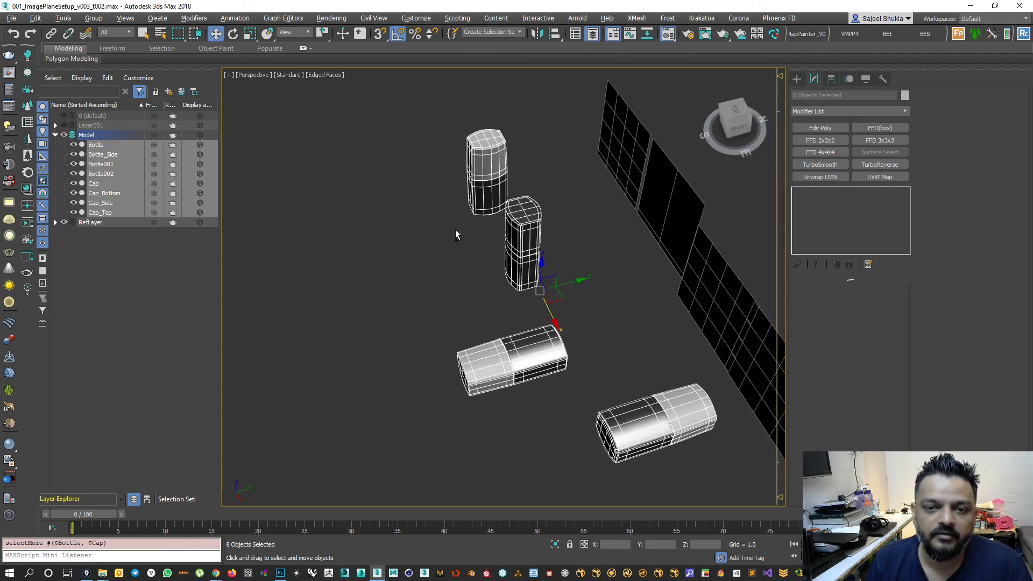
{"action": "key", "text": "m"}
{"action": "left_click", "coordinate": [530, 225]}
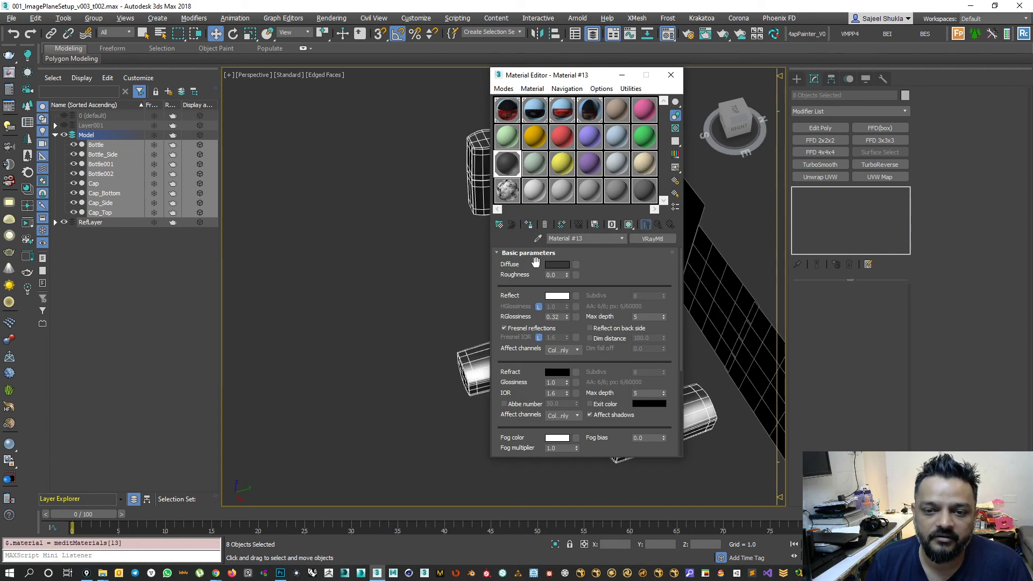
{"action": "left_click", "coordinate": [357, 291]}
Move the Material Editor clear of the models and copy Material #13 onto the adjacent Material #14 sample slot.
{"action": "left_click_drag", "start_coordinate": [567, 82], "coordinate": [199, 61]}
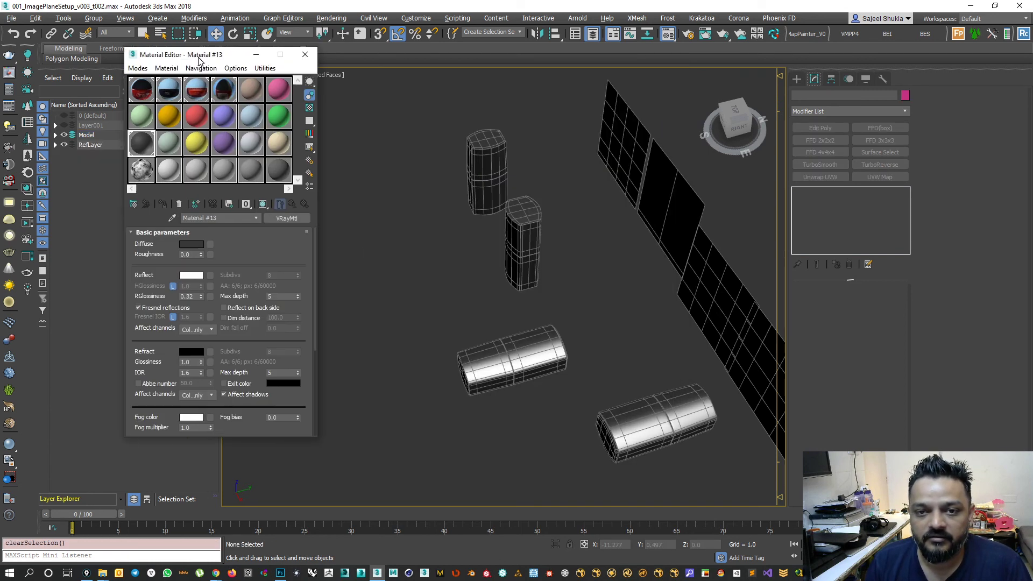
{"action": "left_click", "coordinate": [170, 148]}
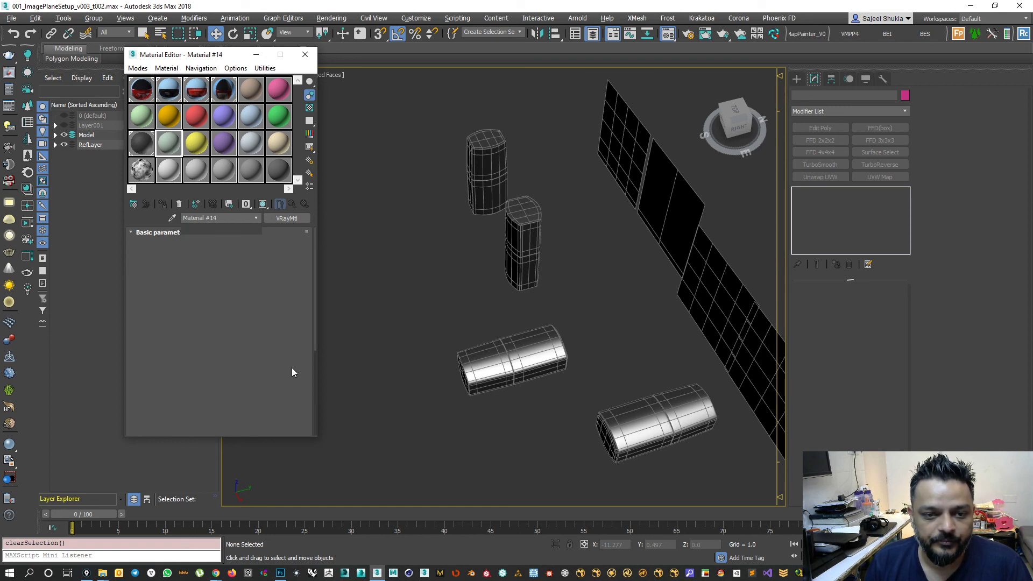
{"action": "middle_click_drag", "start_coordinate": [488, 288], "coordinate": [496, 260], "text": "alt"}
{"action": "scroll", "coordinate": [496, 259], "scroll_direction": "up", "scroll_amount": 5}
Assign the copied material to the Bottle object under the new name GlassMtl.
{"action": "left_click", "coordinate": [562, 237]}
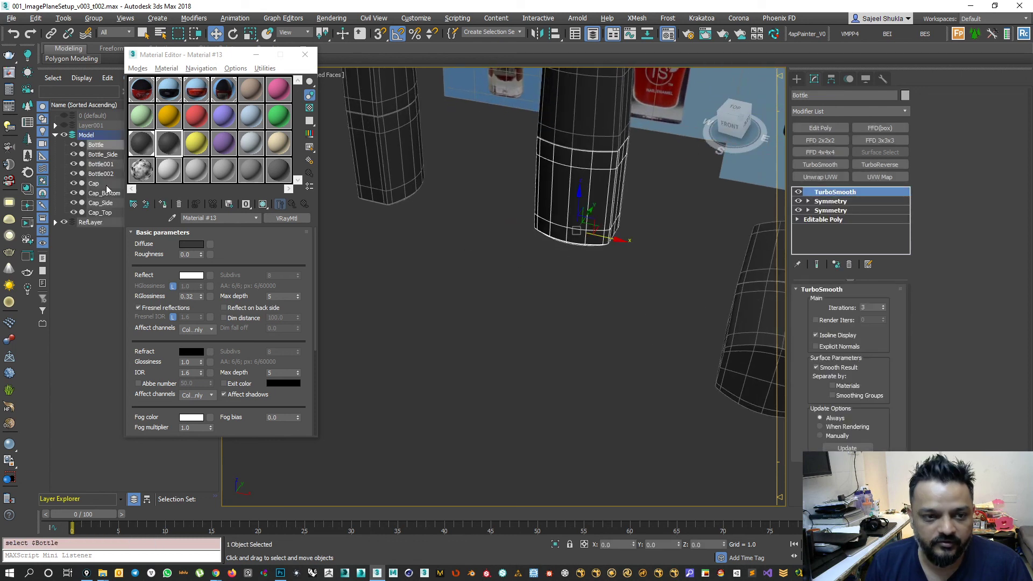
{"action": "left_click", "coordinate": [163, 204]}
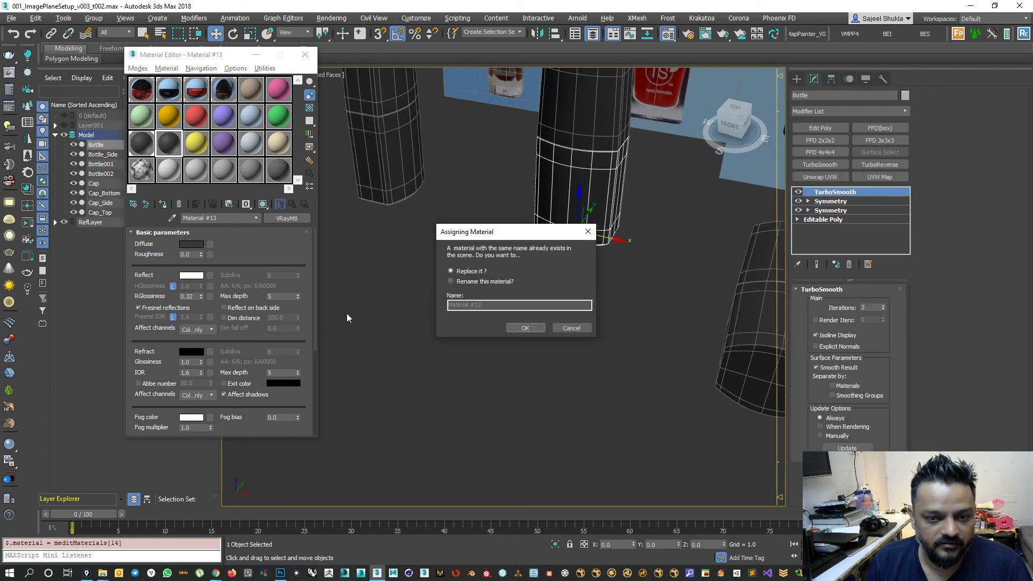
{"action": "left_click", "coordinate": [462, 282]}
{"action": "left_click_drag", "start_coordinate": [517, 305], "coordinate": [418, 298]}
{"action": "type", "text": "GlassMtl"}
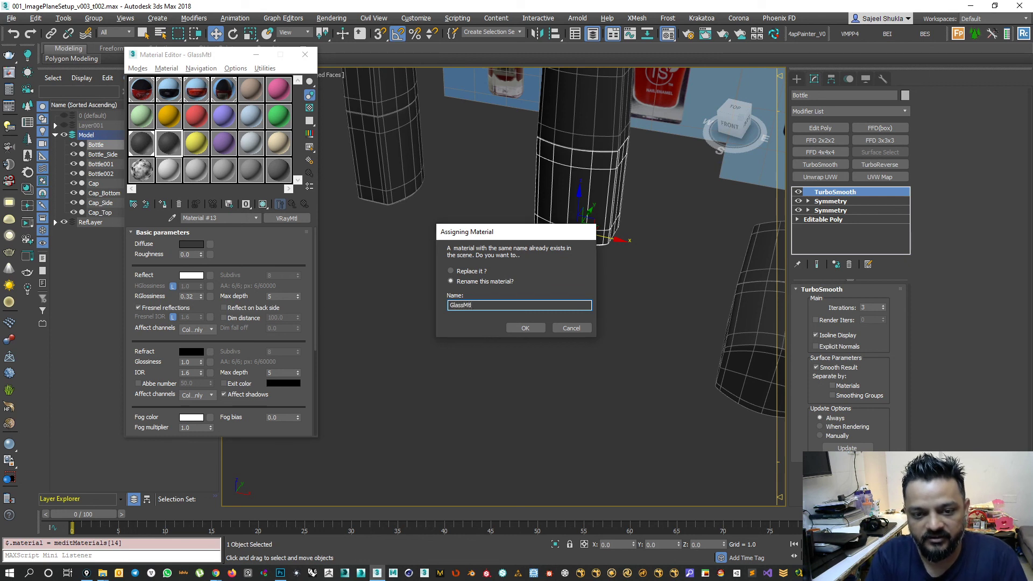
{"action": "key", "text": "Return"}
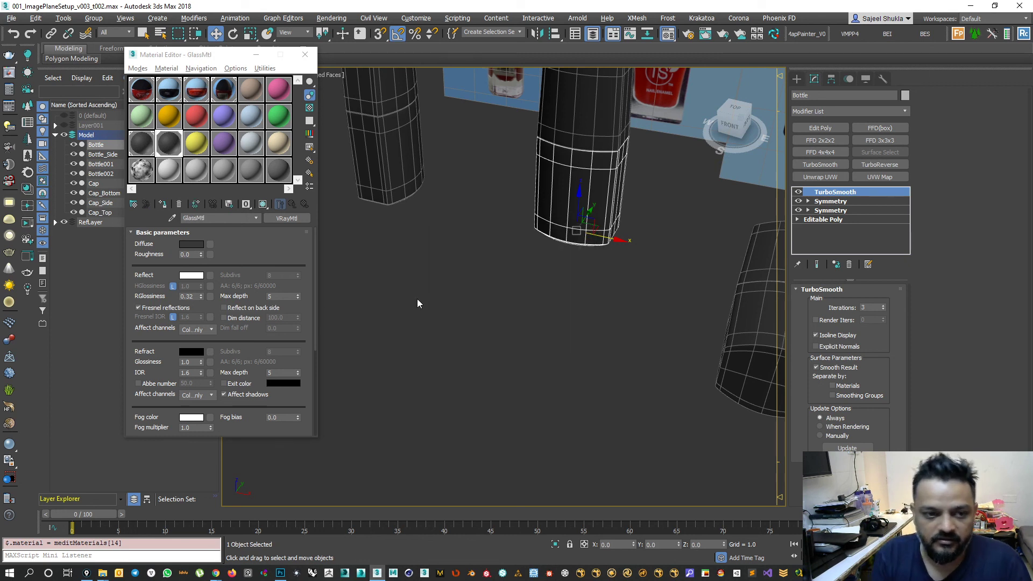
Set the GlassMtl refraction colour to mid grey (131, 131, 131) so the front-view bottle turns semi-transparent.
{"action": "left_click", "coordinate": [191, 351]}
{"action": "left_click", "coordinate": [309, 131]}
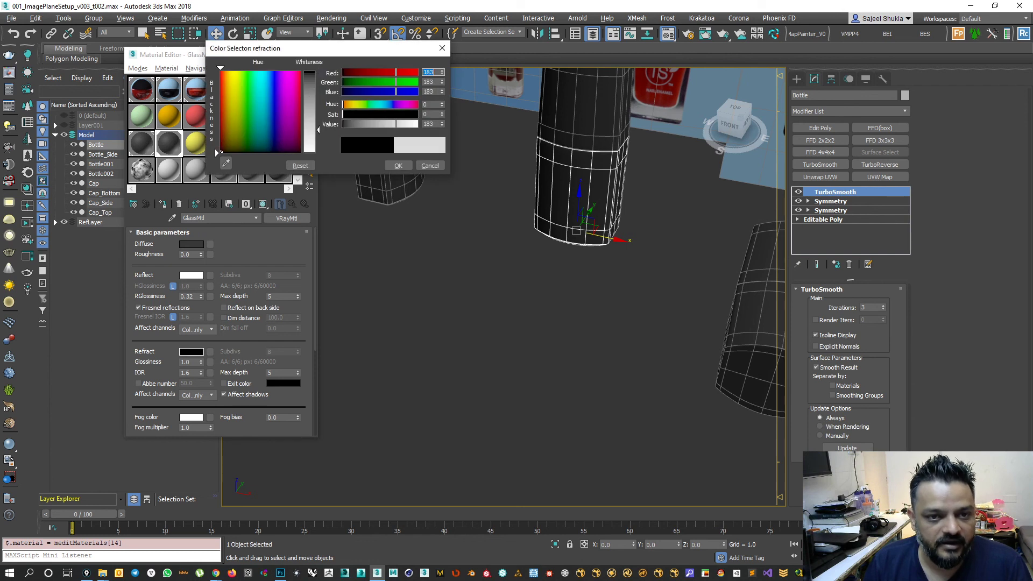
{"action": "middle_click_drag", "start_coordinate": [464, 231], "coordinate": [348, 143], "text": "alt"}
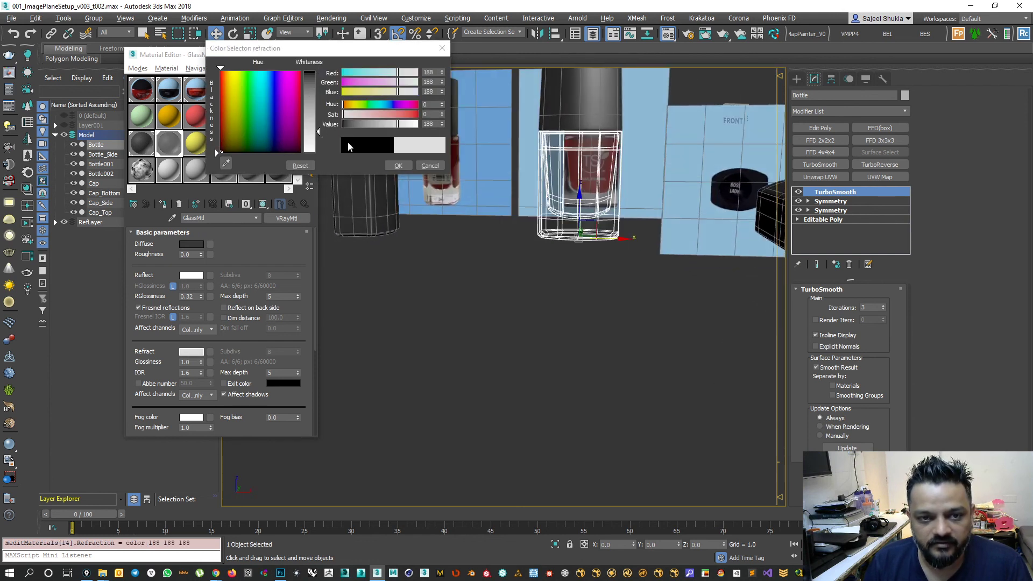
{"action": "left_click_drag", "start_coordinate": [318, 131], "coordinate": [318, 113]}
{"action": "middle_click_drag", "start_coordinate": [435, 195], "coordinate": [494, 220], "text": "alt"}
{"action": "left_click", "coordinate": [396, 166]}
{"action": "left_click", "coordinate": [191, 245]}
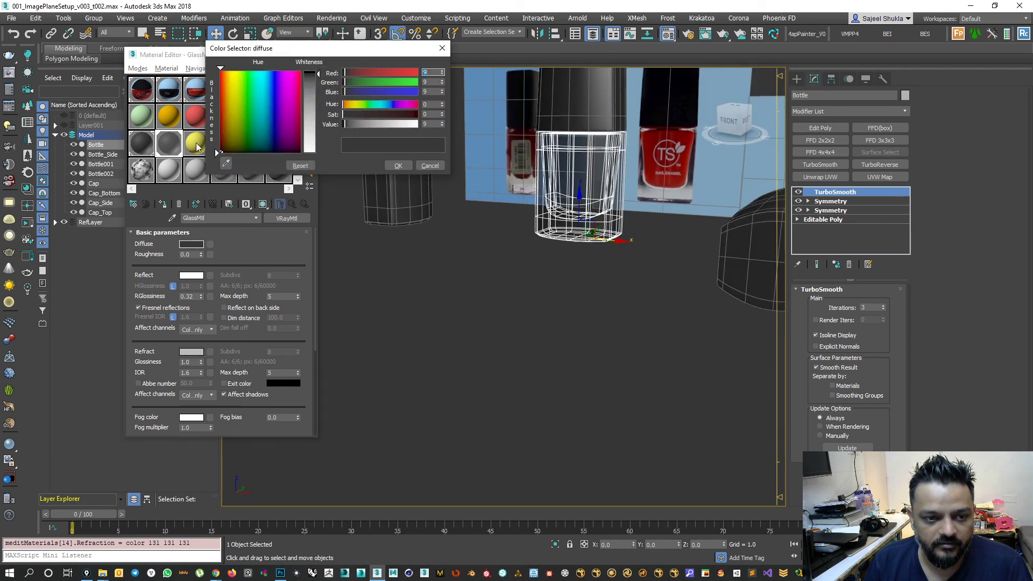
{"action": "left_click_drag", "start_coordinate": [227, 92], "coordinate": [214, 66]}
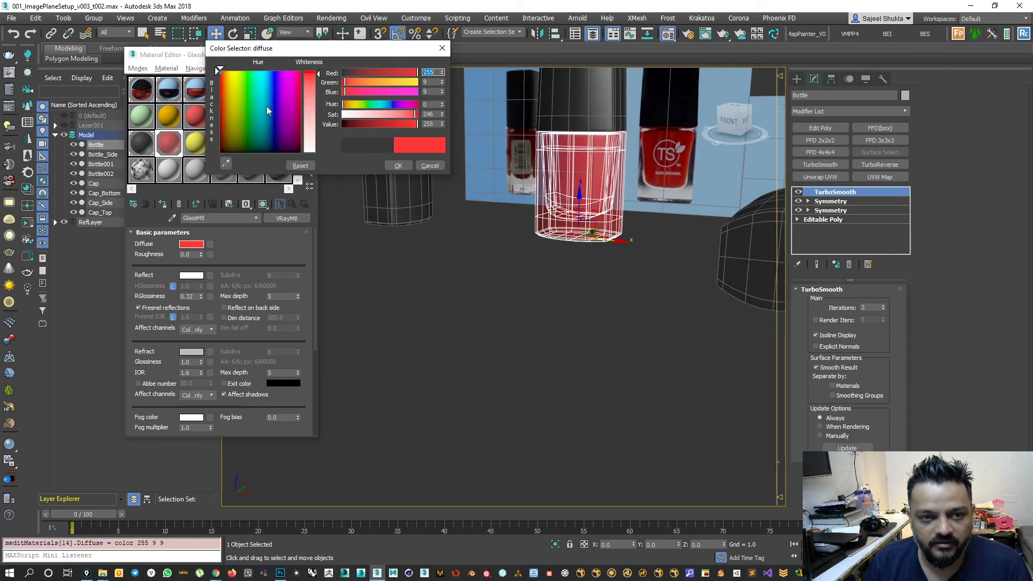
{"action": "left_click", "coordinate": [300, 166]}
{"action": "left_click", "coordinate": [429, 165]}
With the Bottle_Side object selected, turn off the edged-faces display in the perspective viewport and save the scene.
{"action": "left_click", "coordinate": [412, 191]}
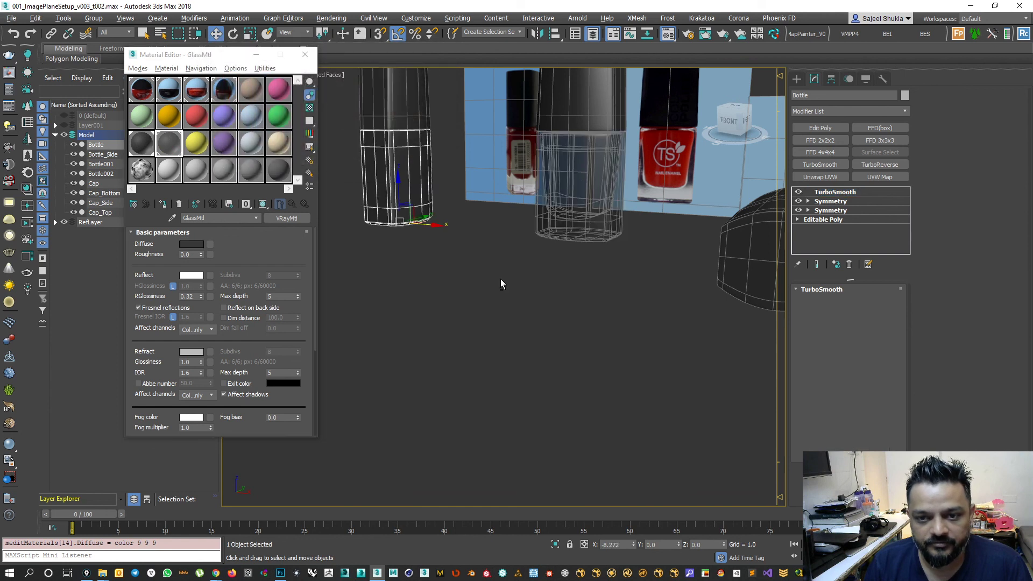
{"action": "key", "text": "F4"}
{"action": "middle_click_drag", "start_coordinate": [589, 325], "coordinate": [510, 322], "text": "alt"}
{"action": "scroll", "coordinate": [621, 336], "scroll_direction": "down", "scroll_amount": 4}
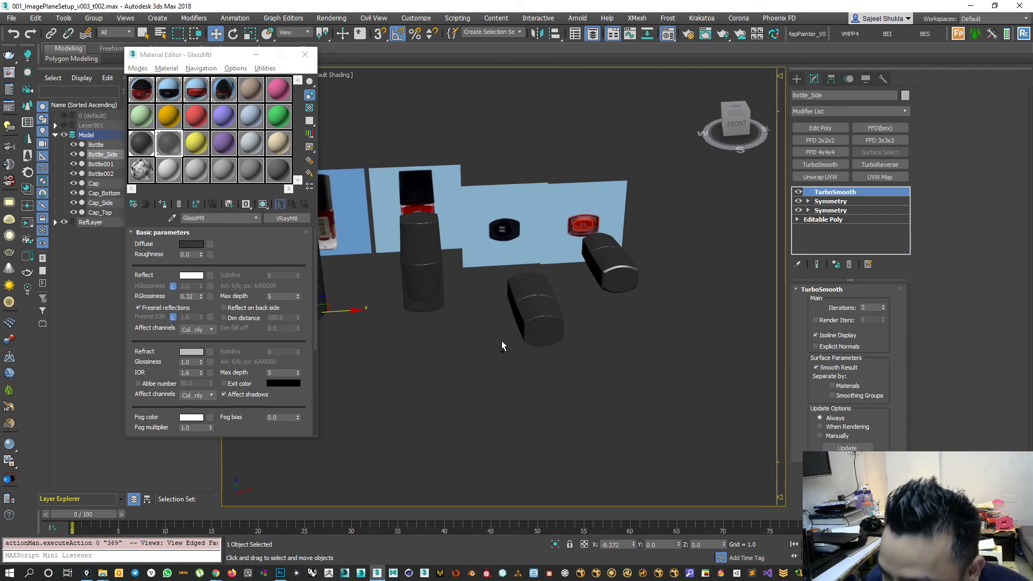
{"action": "scroll", "coordinate": [502, 346], "scroll_direction": "up", "scroll_amount": 5}
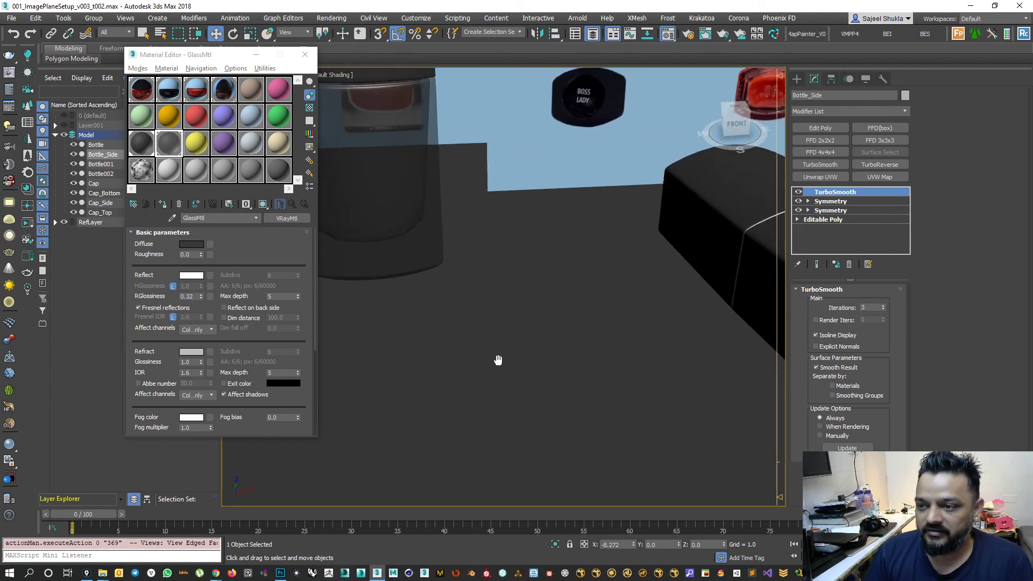
{"action": "scroll", "coordinate": [501, 347], "scroll_direction": "down", "scroll_amount": 6}
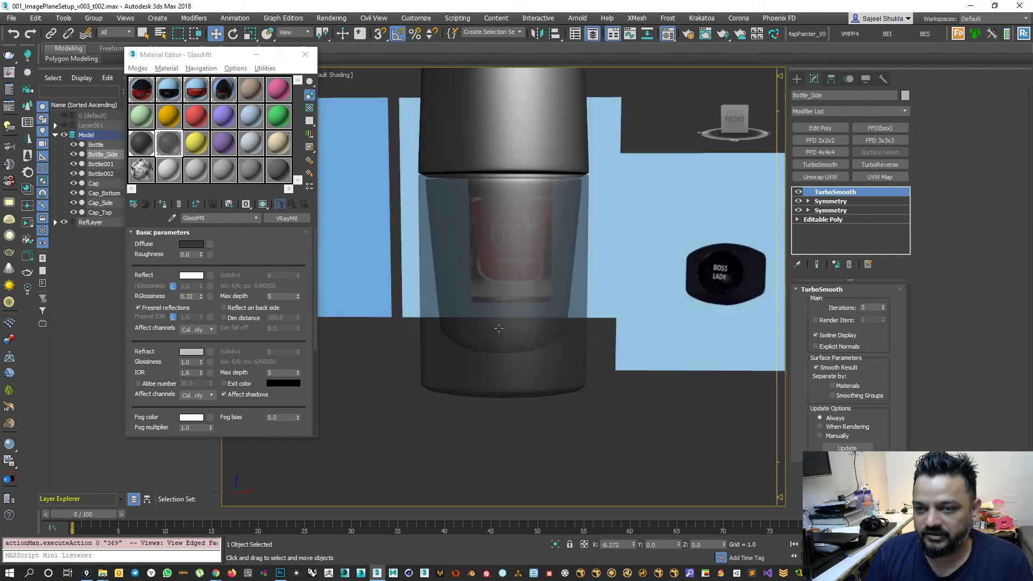
{"action": "middle_click_drag", "start_coordinate": [476, 323], "coordinate": [492, 324], "text": "alt"}
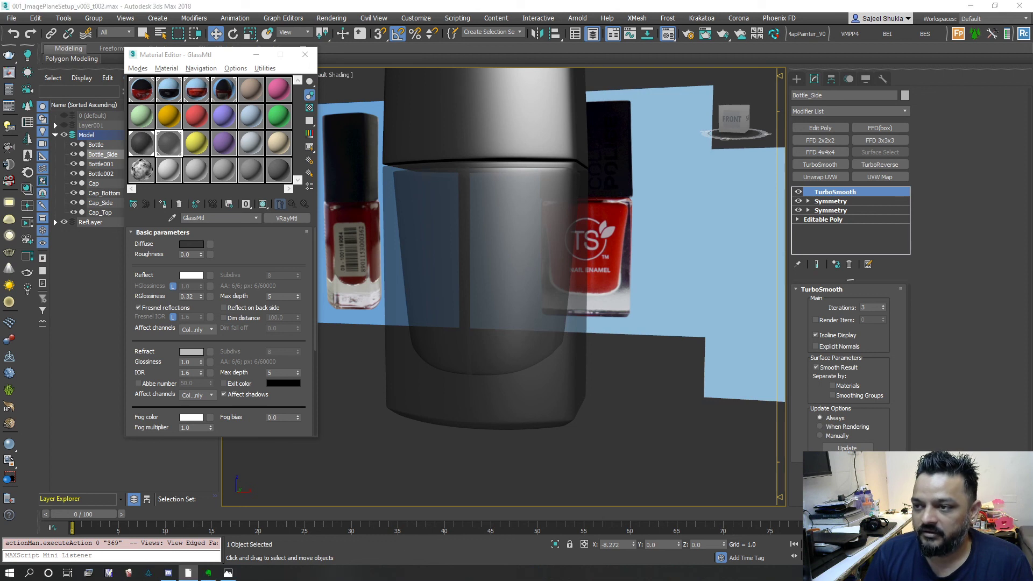
{"action": "scroll", "coordinate": [481, 295], "scroll_direction": "down", "scroll_amount": 5}
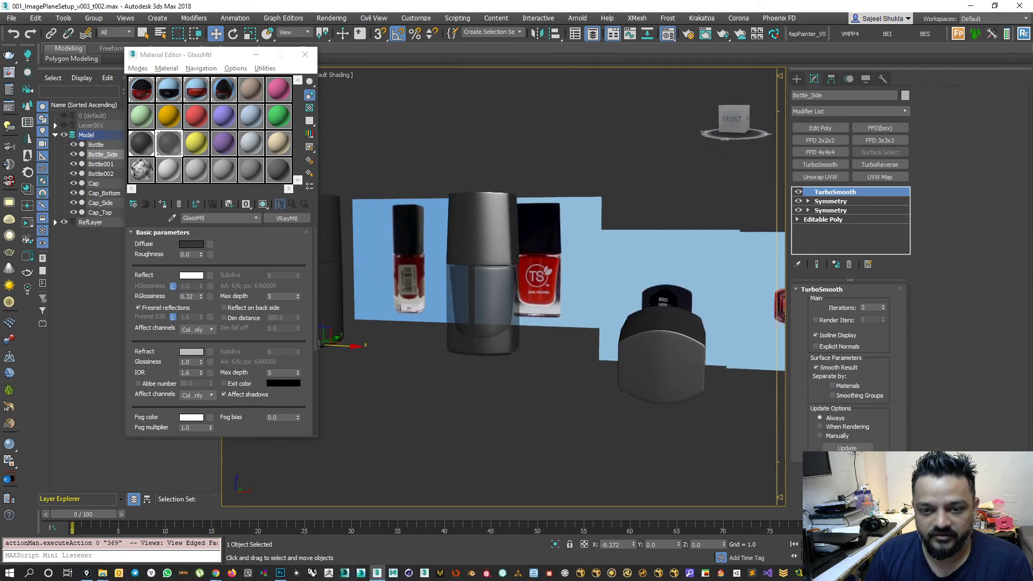
{"action": "key", "text": "ctrl+s"}
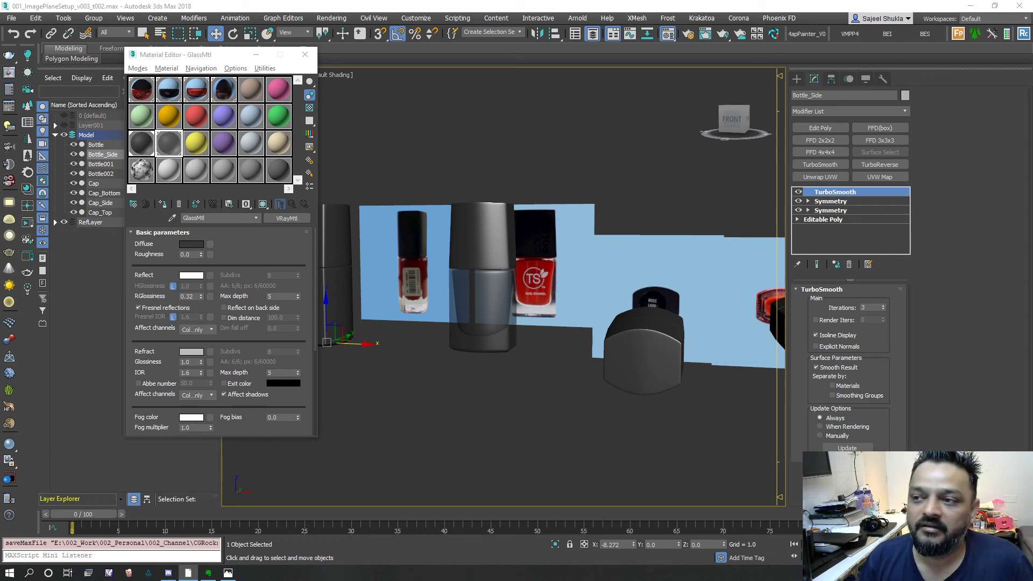
Examine the transparent front-view bottle and compare its glass and inner shape with the red nail enamel reference image.
{"action": "mouse_move", "coordinate": [498, 342]}
{"action": "middle_mouse_down", "text": "alt"}
{"action": "mouse_move", "coordinate": [538, 343]}
{"action": "mouse_move", "coordinate": [508, 358]}
{"action": "middle_mouse_up", "text": "alt"}
{"action": "scroll", "coordinate": [521, 289], "scroll_direction": "up", "scroll_amount": 4}
{"action": "scroll", "coordinate": [521, 289], "scroll_direction": "up", "scroll_amount": 1}
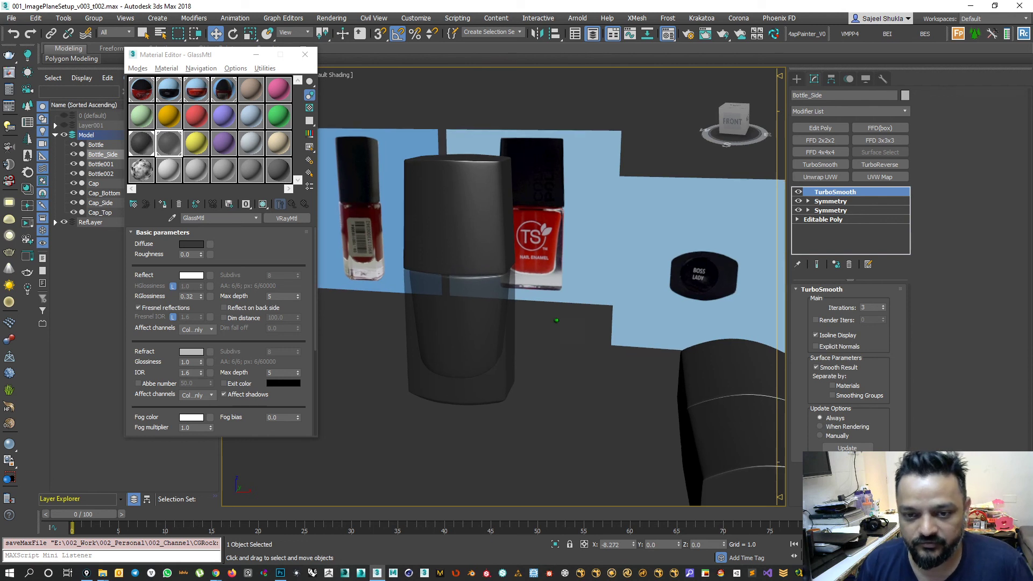
{"action": "scroll", "coordinate": [550, 308], "scroll_direction": "up", "scroll_amount": 3}
{"action": "middle_click_drag", "start_coordinate": [597, 285], "coordinate": [565, 277], "text": "alt"}
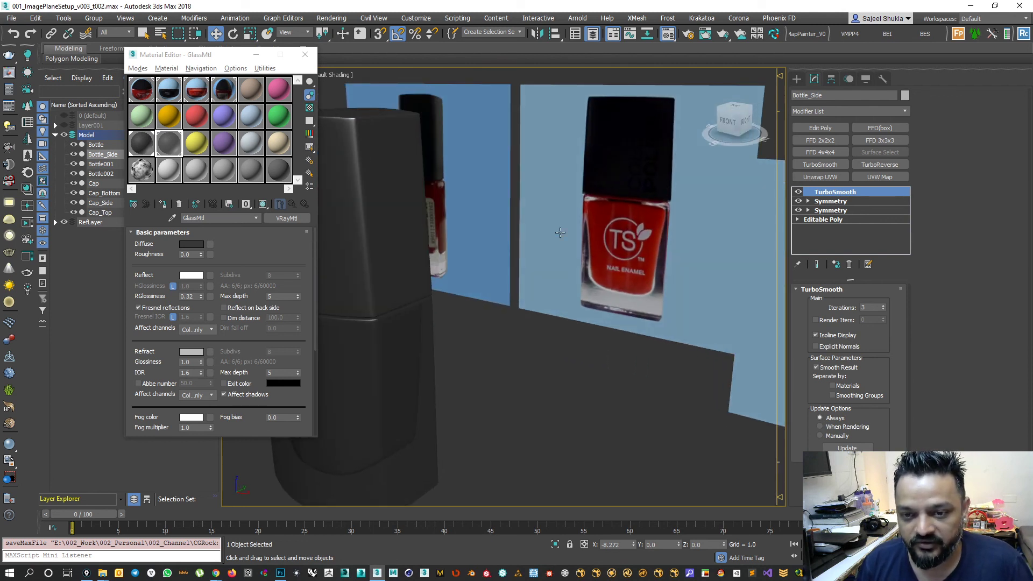
{"action": "scroll", "coordinate": [644, 258], "scroll_direction": "up", "scroll_amount": 4}
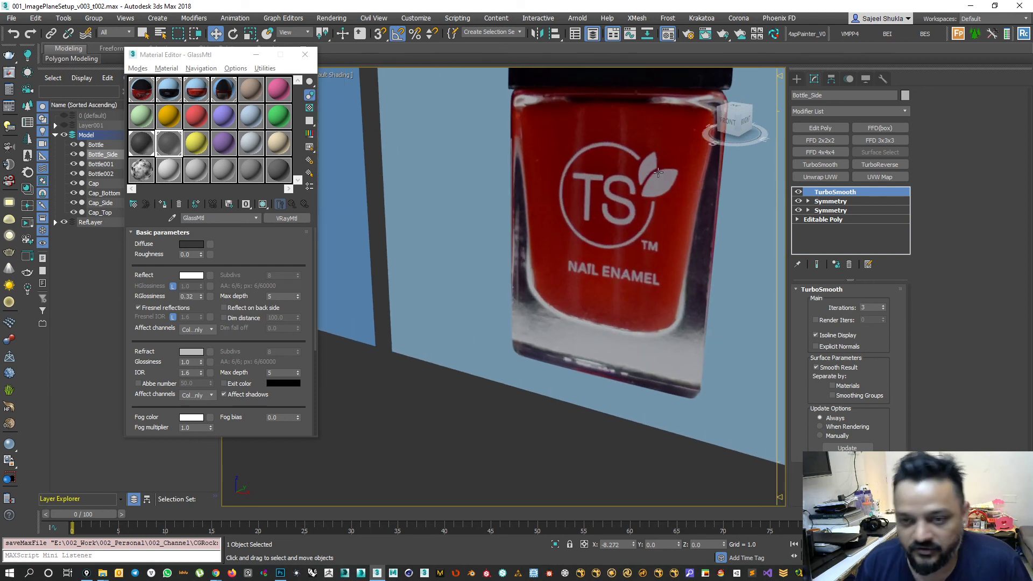
{"action": "scroll", "coordinate": [651, 184], "scroll_direction": "down", "scroll_amount": 8}
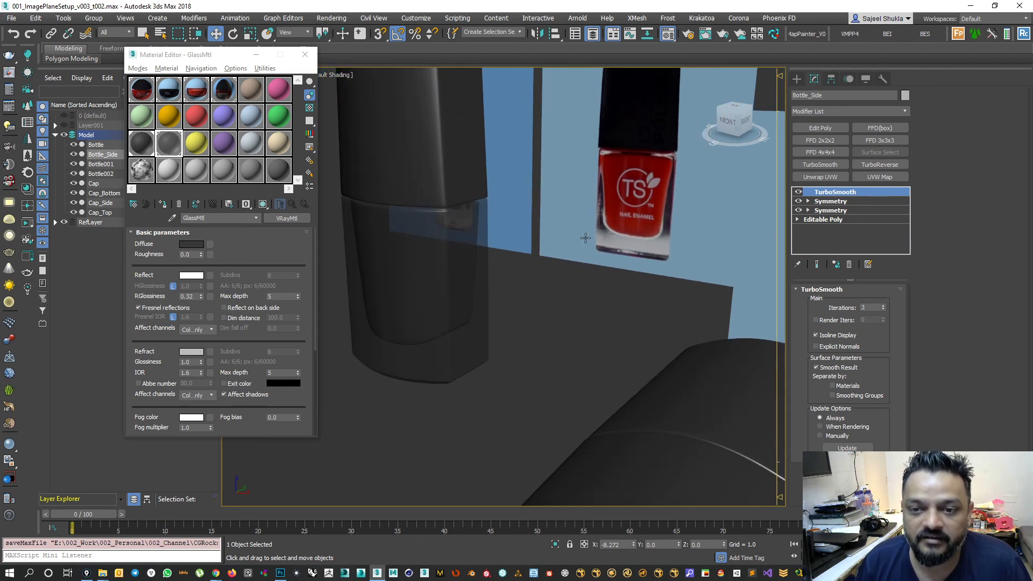
{"action": "scroll", "coordinate": [591, 258], "scroll_direction": "down", "scroll_amount": 4}
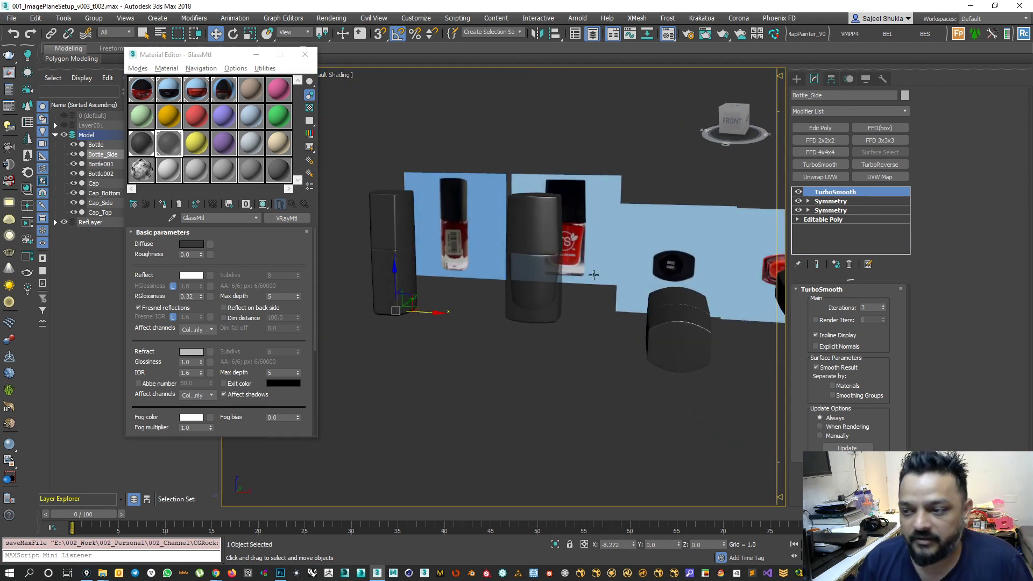